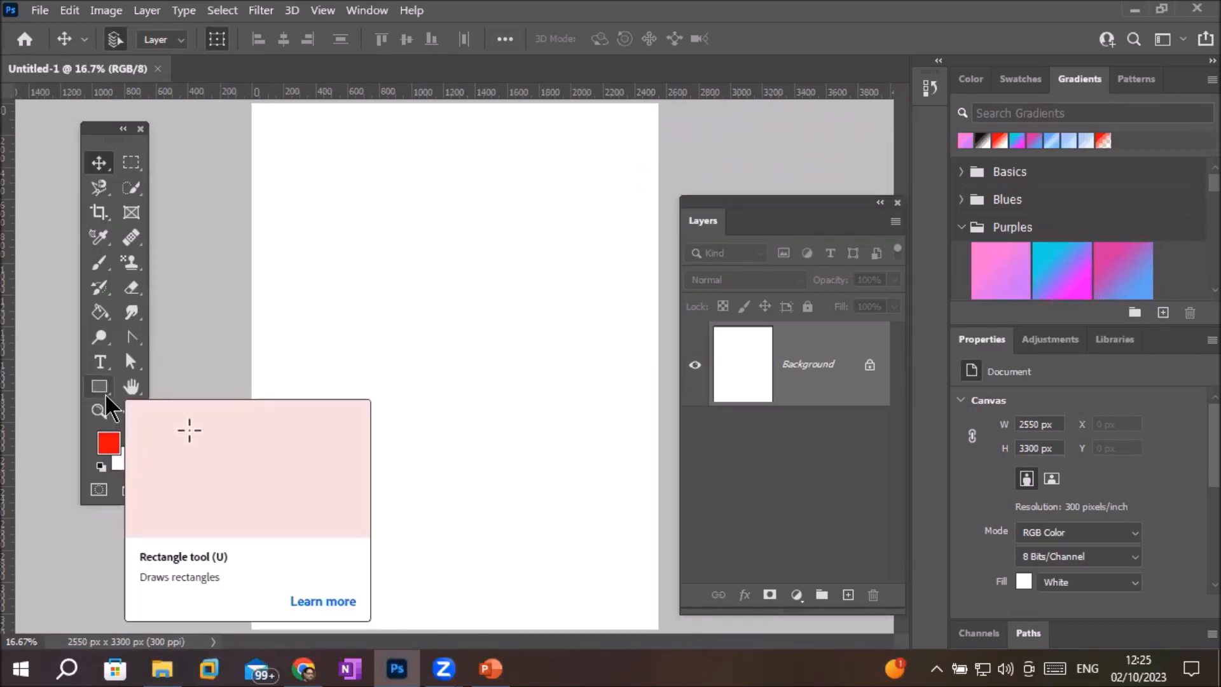
# Add a new layer above the background and fill it with the red foreground colour.
pyautogui.moveTo(746, 210); pyautogui.dragTo(740, 157)
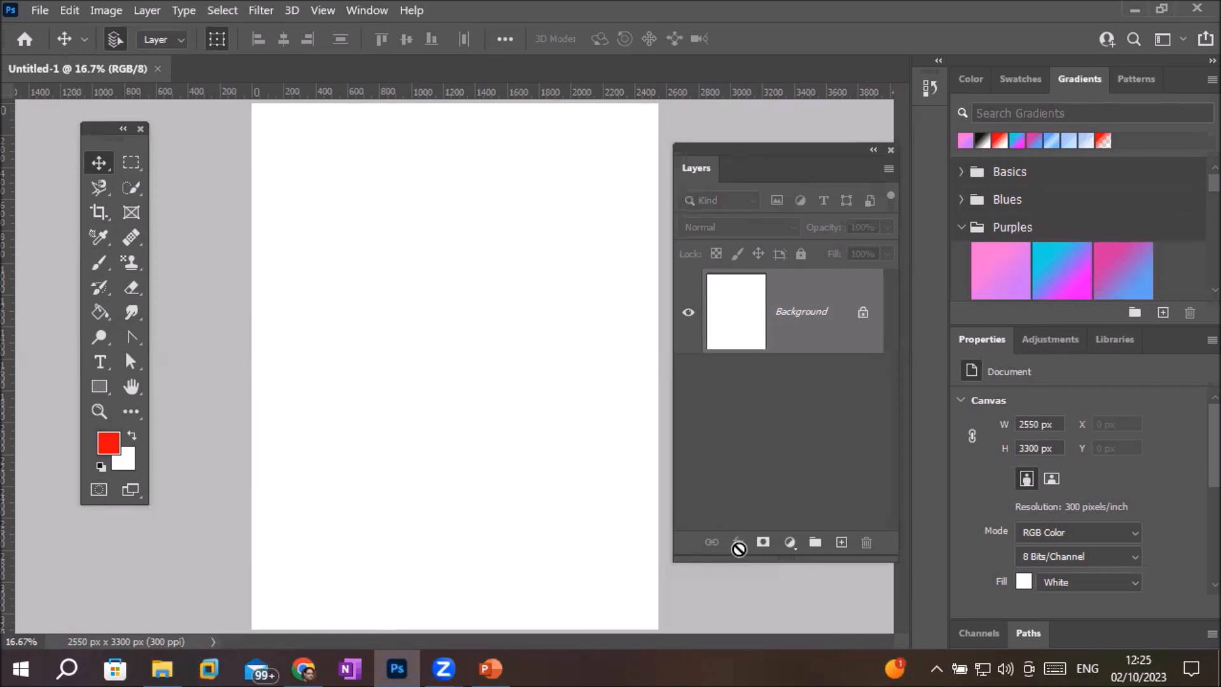
pyautogui.click(840, 544)
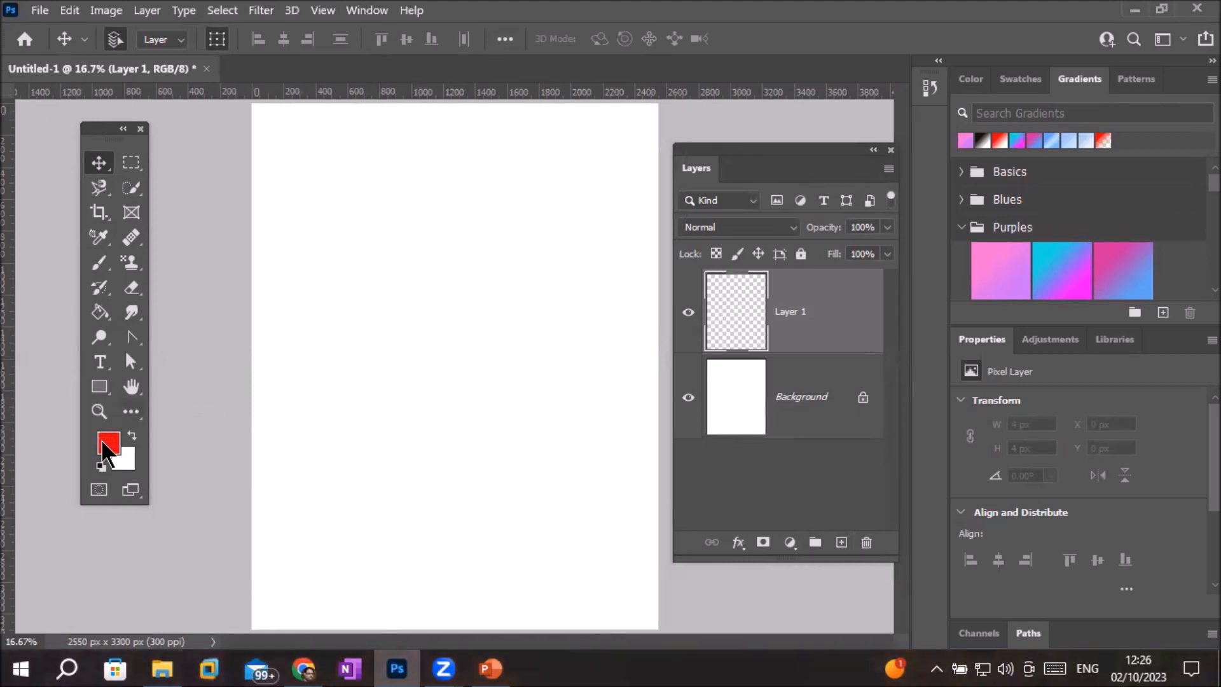
pyautogui.hotkey('alt', 'BackSpace')
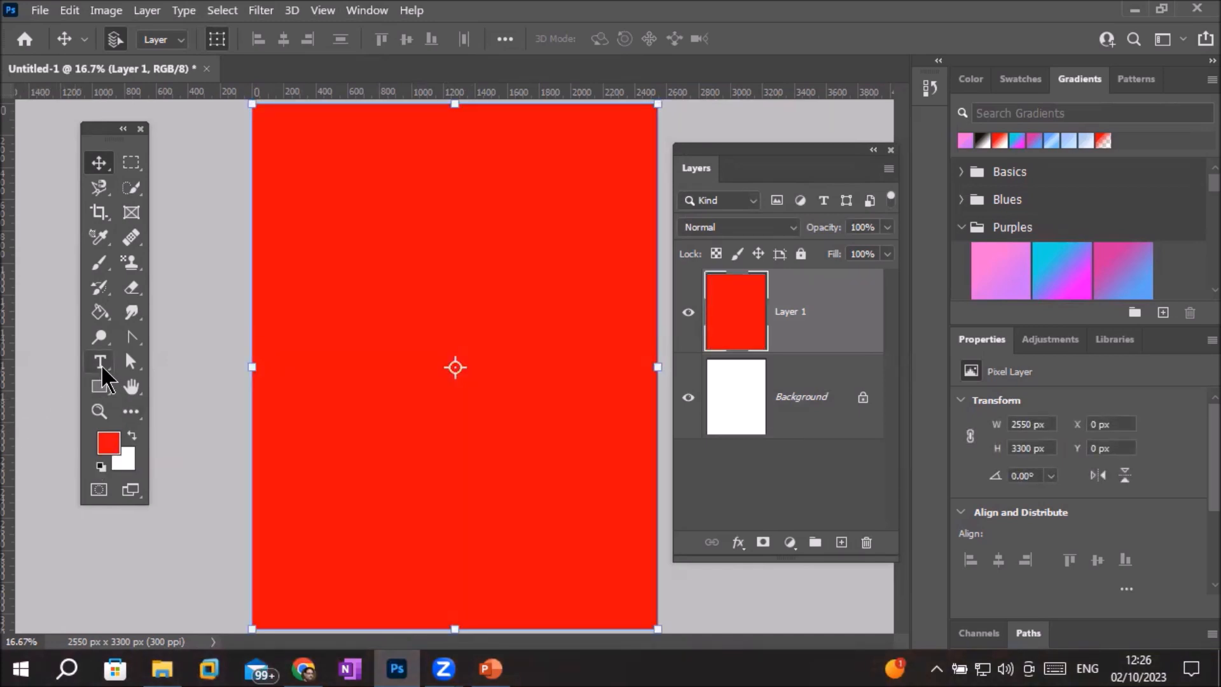
# Add the horizontal text "G" on the red canvas, around the middle of its left half.
pyautogui.click(101, 363)
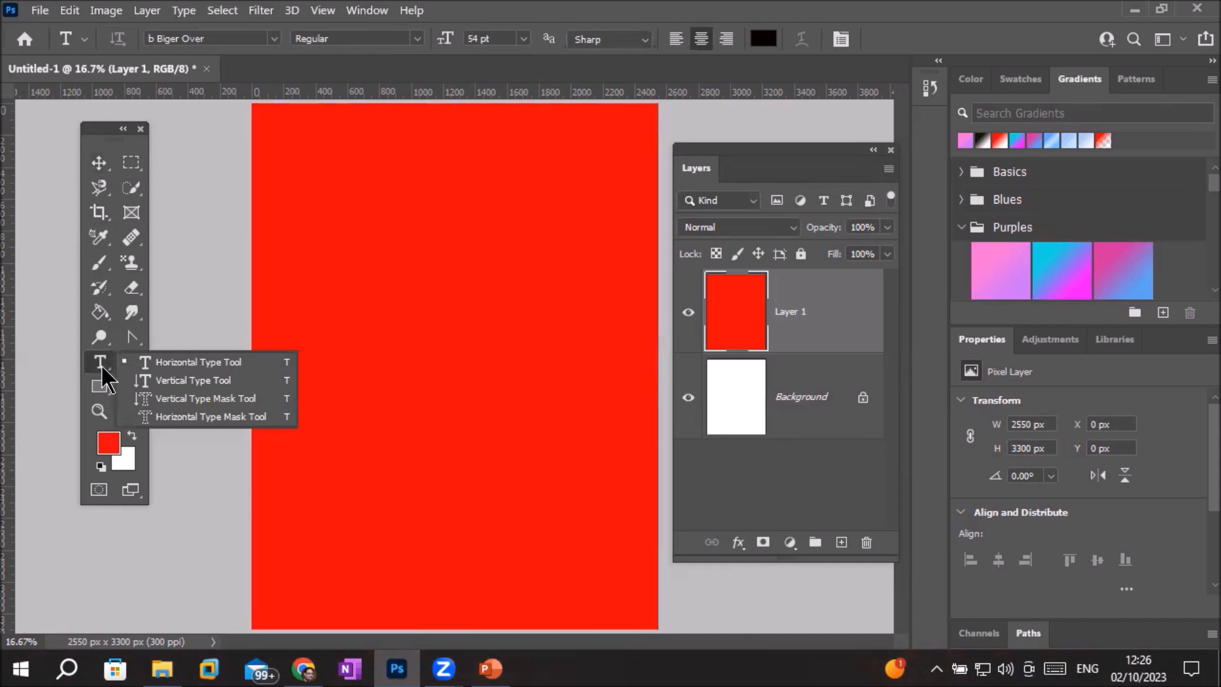
pyautogui.click(175, 367)
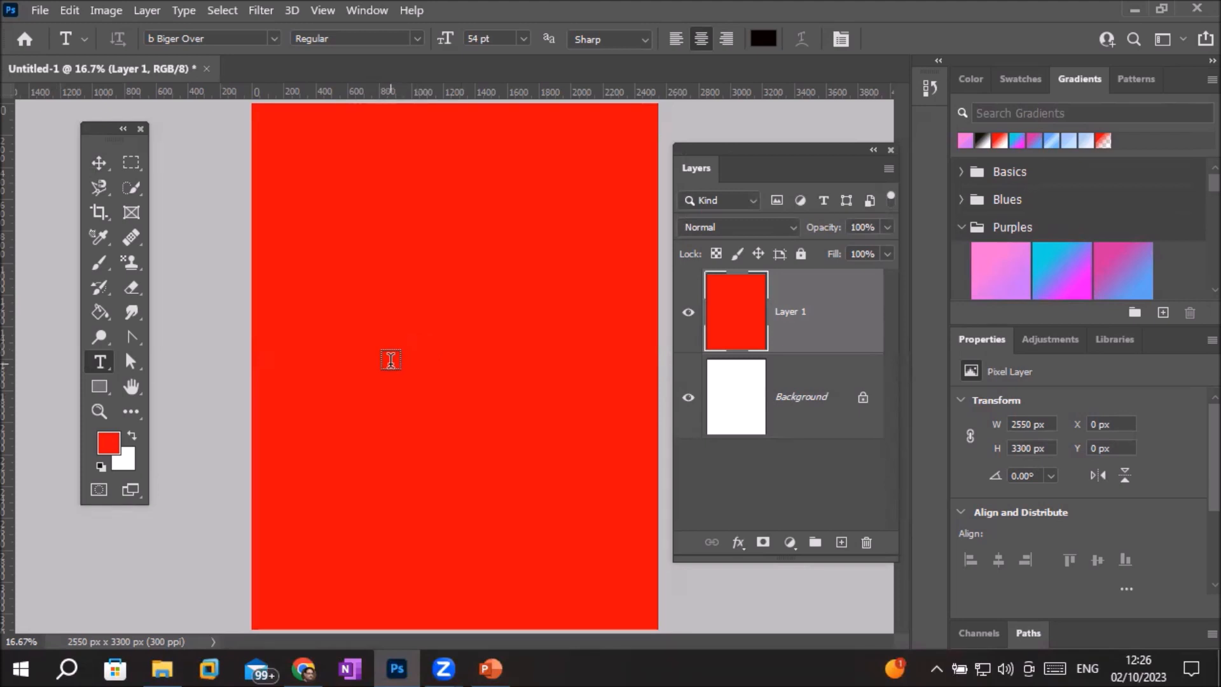
pyautogui.click(385, 360)
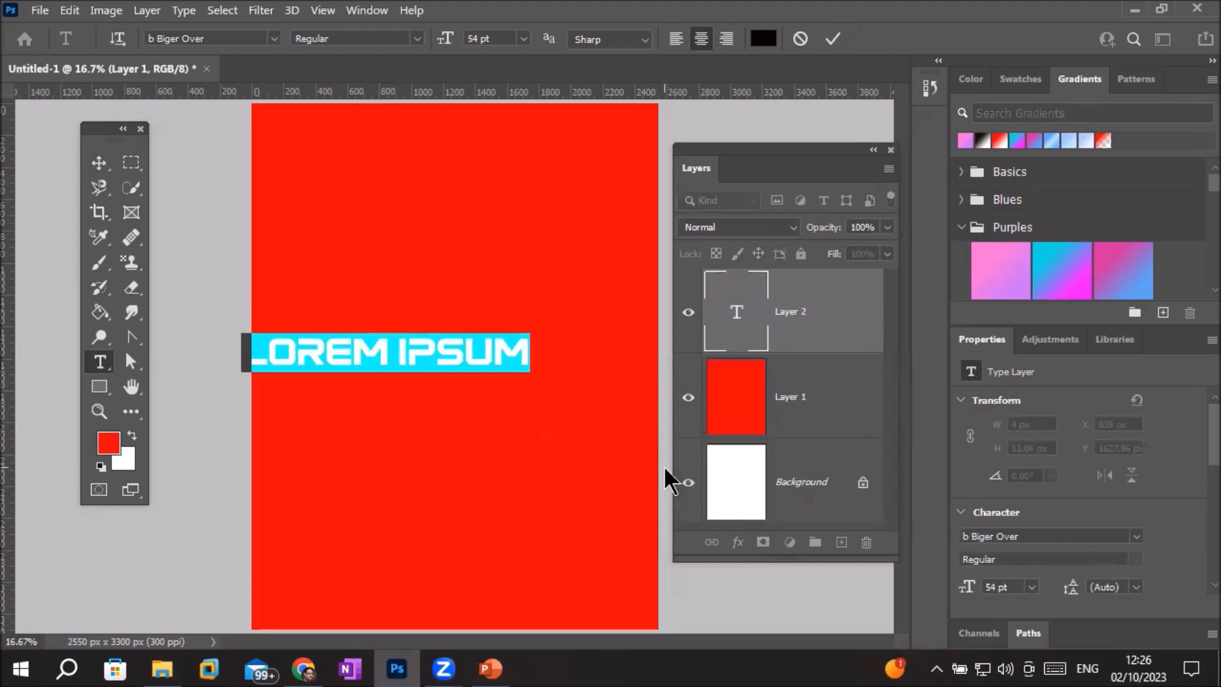
pyautogui.write('G')
# Change the font of the letter to Al Qalam ShahJahan.
pyautogui.doubleClick(388, 355)
pyautogui.click(273, 41)
pyautogui.click(550, 616)
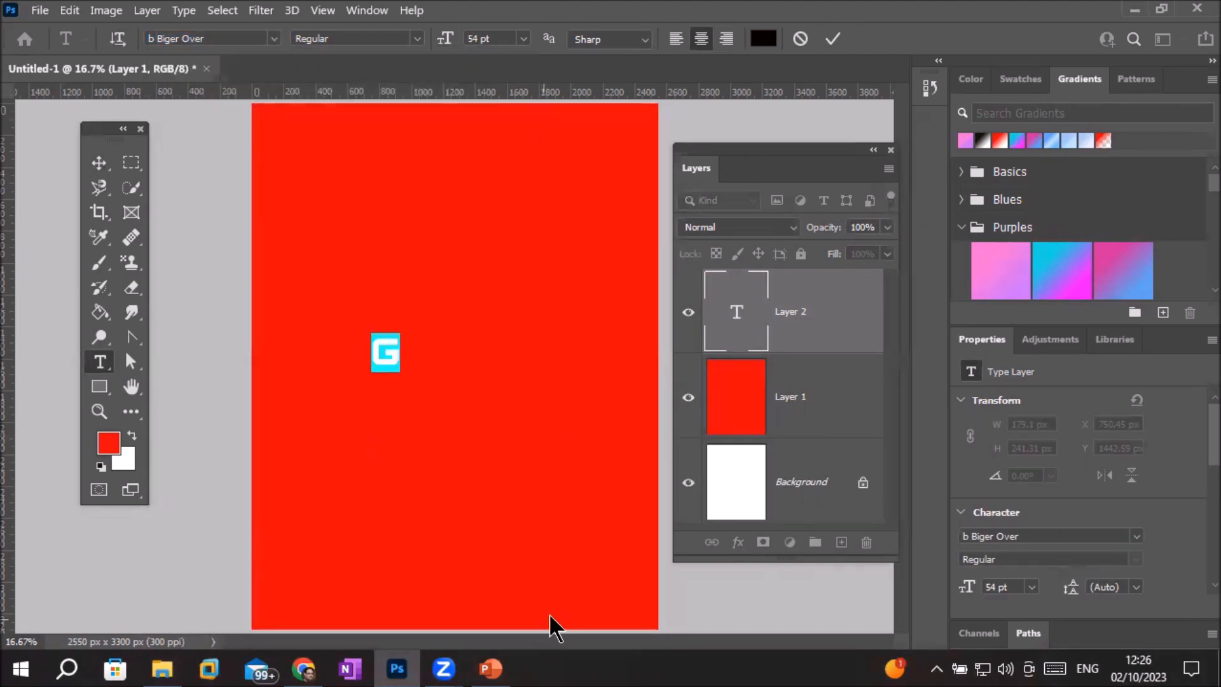
pyautogui.scroll(8, 458, 458)
pyautogui.click(883, 642)
pyautogui.moveTo(109, 129); pyautogui.dragTo(67, 355)
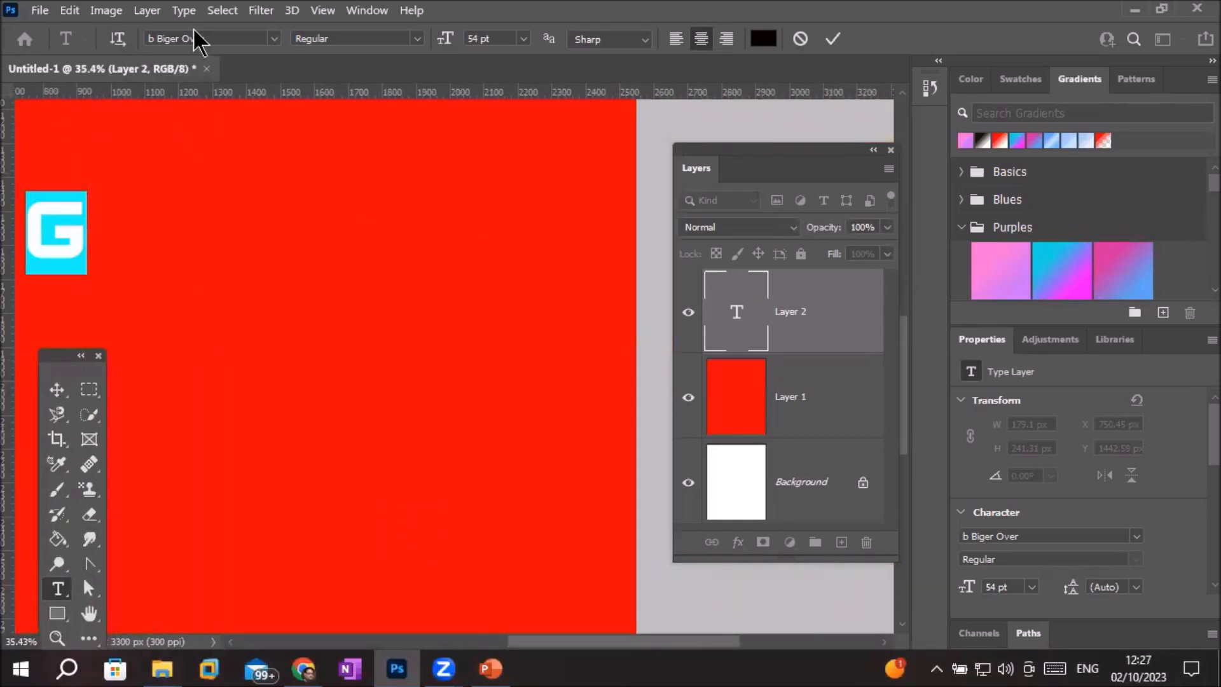
pyautogui.click(199, 39)
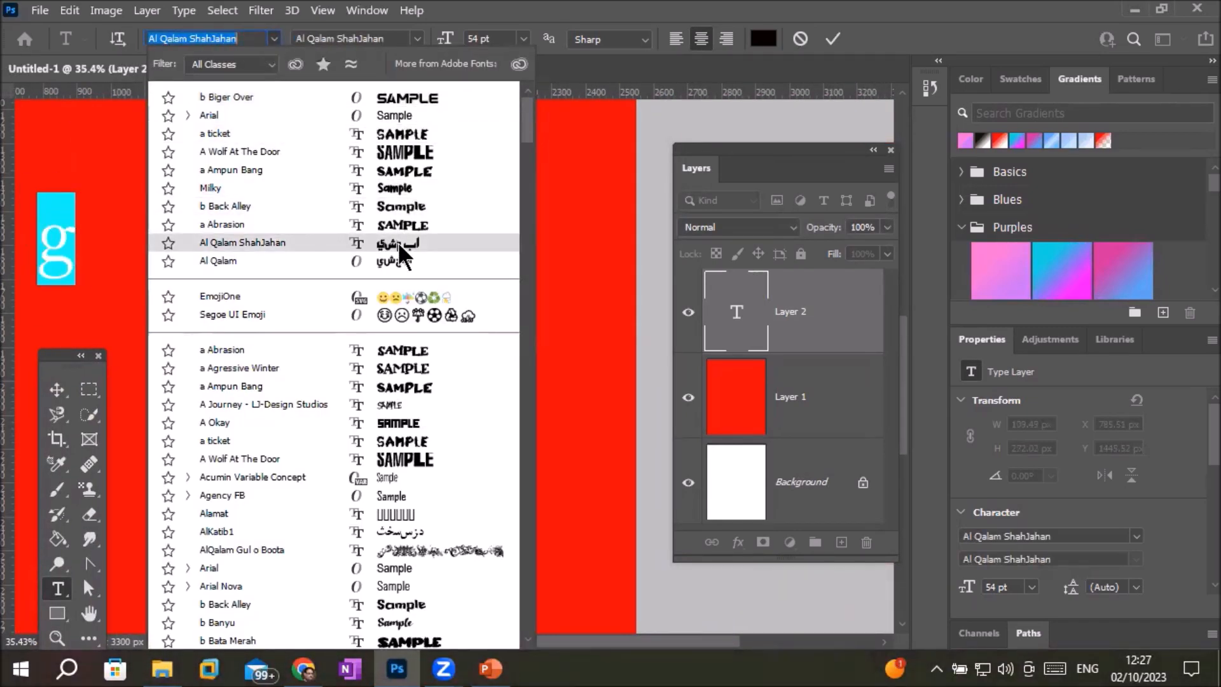
pyautogui.click(398, 244)
# Enlarge the letter to a font size of 408 pt.
pyautogui.moveTo(527, 641); pyautogui.dragTo(432, 641)
pyautogui.click(477, 39)
pyautogui.scroll(17, 484, 39)
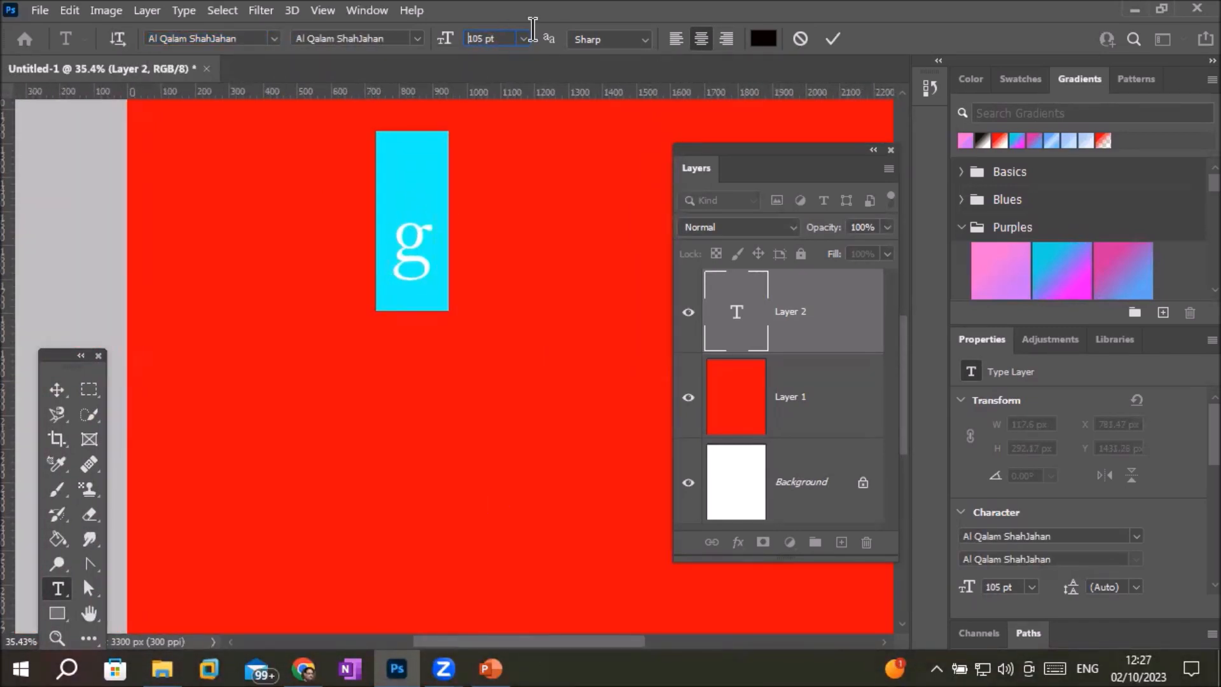
pyautogui.scroll(20, 534, 32)
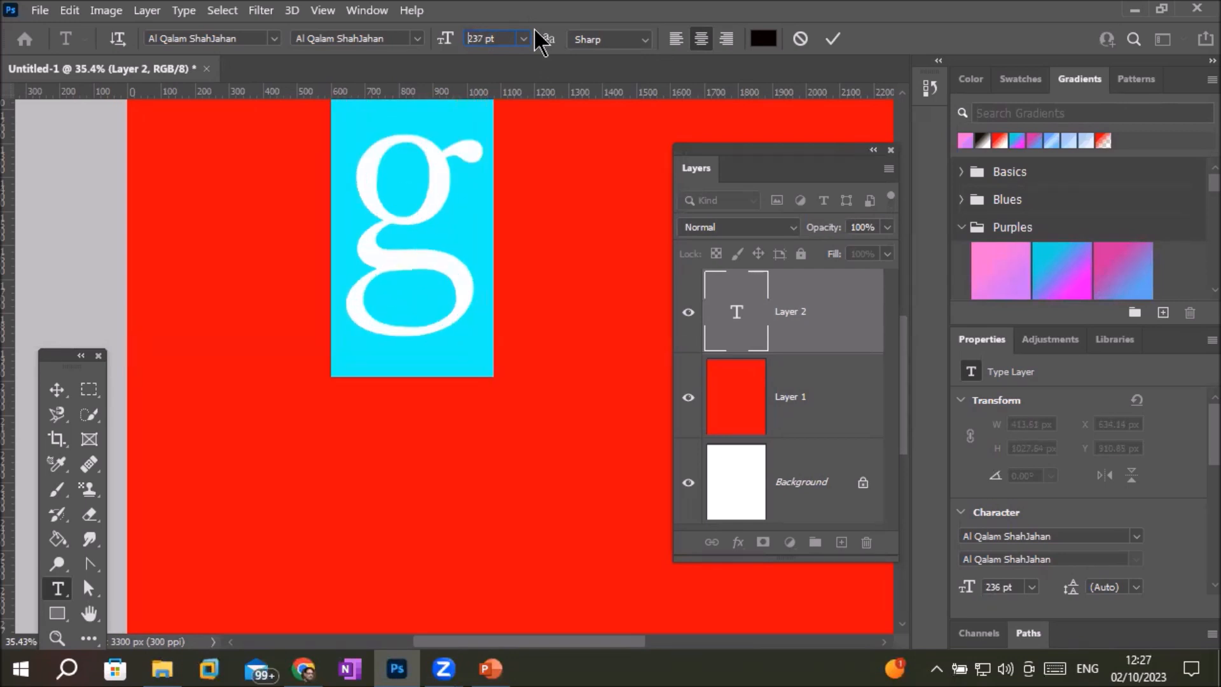
pyautogui.scroll(20, 539, 42)
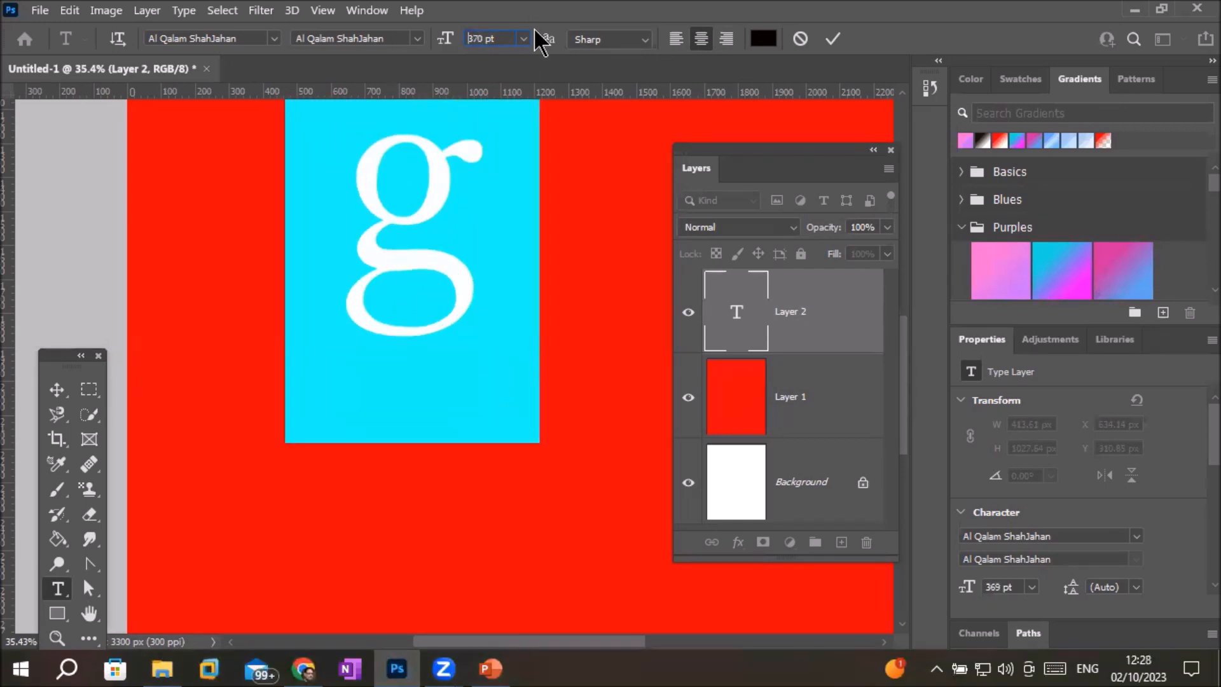
pyautogui.scroll(12, 539, 42)
# Commit the text and fill Layer 1 with black as the backdrop.
pyautogui.click(871, 388)
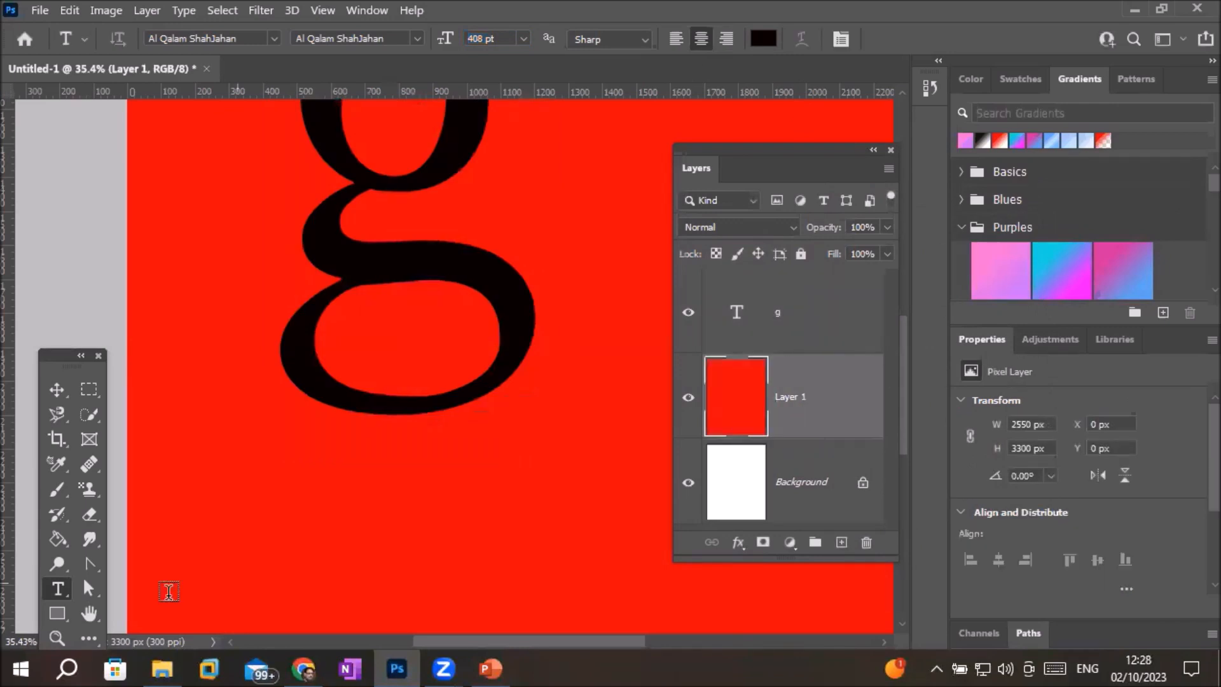
pyautogui.moveTo(64, 355); pyautogui.dragTo(58, 182)
pyautogui.hotkey('alt', 'BackSpace')
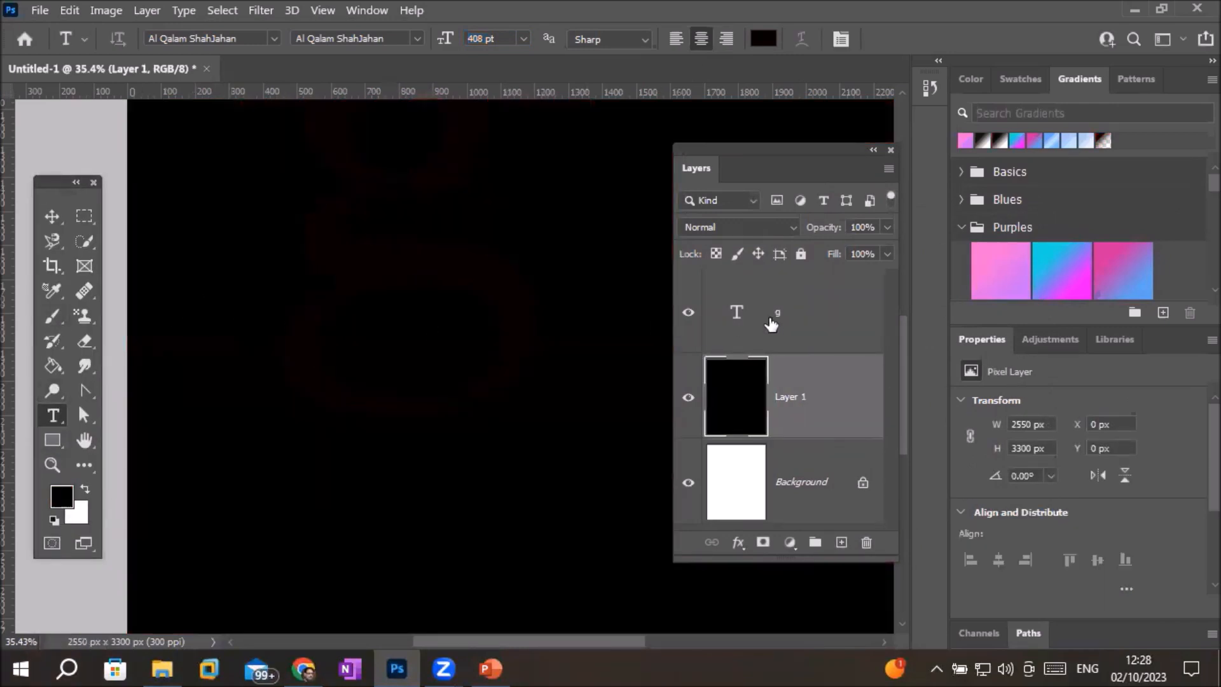
# Set the text colour of the "g" layer to bright red, fa092b.
pyautogui.click(771, 324)
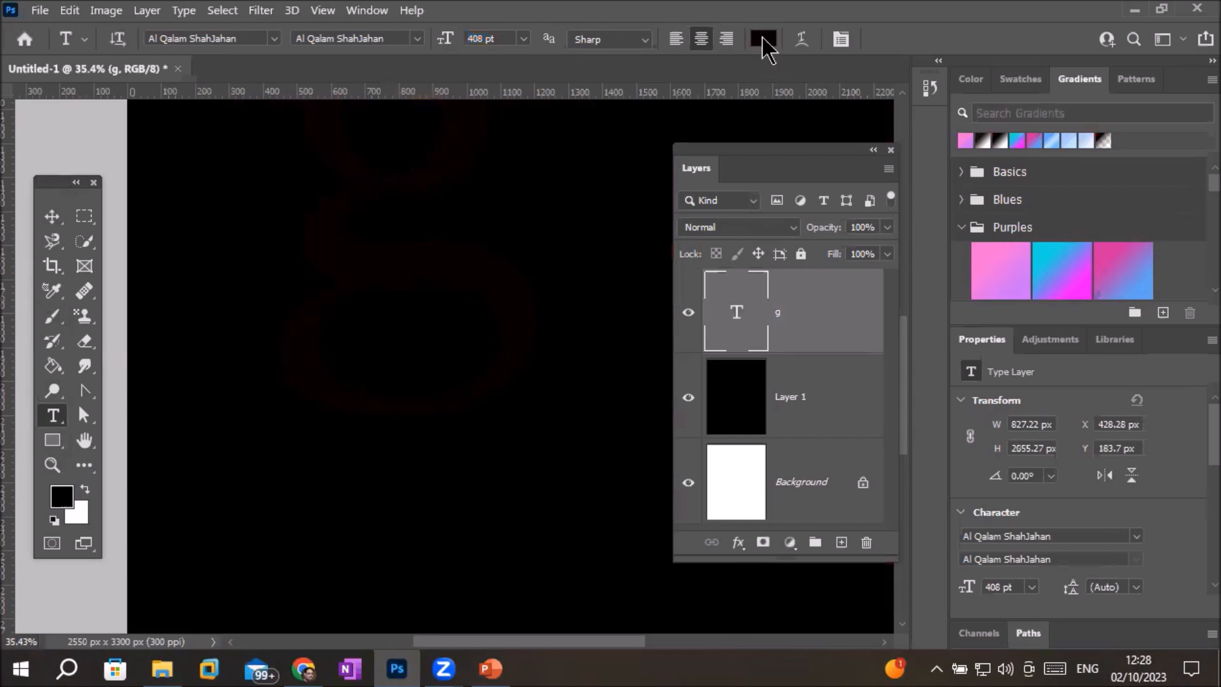
pyautogui.click(763, 39)
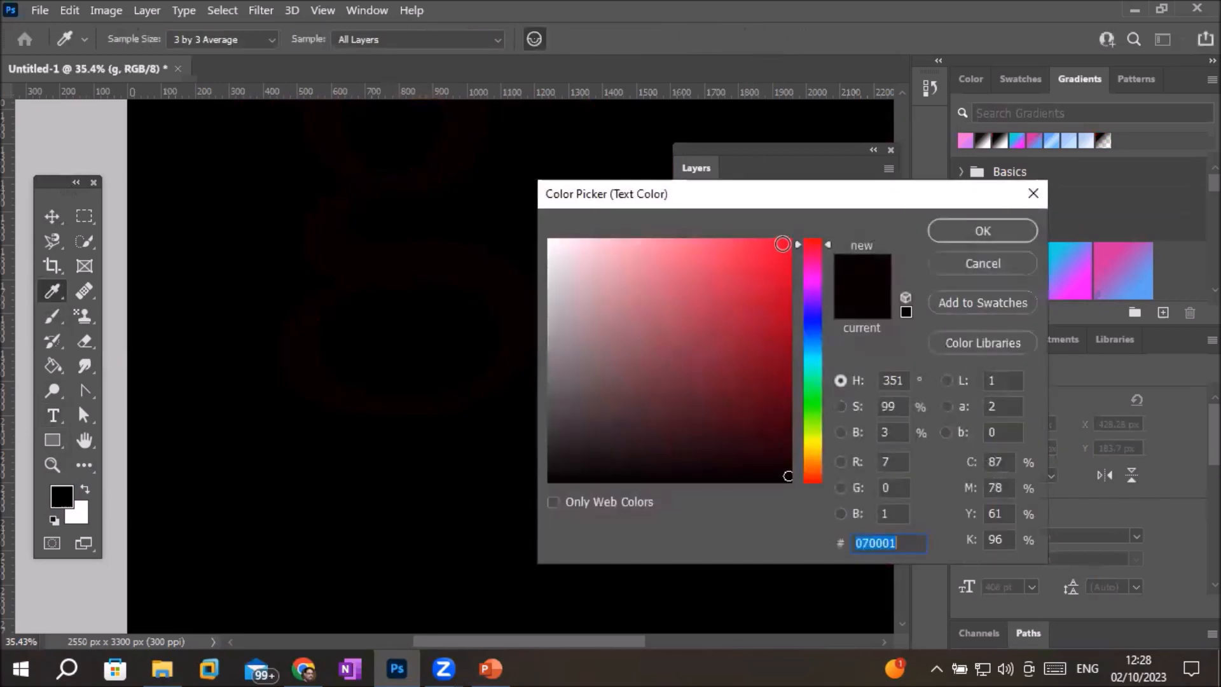
pyautogui.click(782, 243)
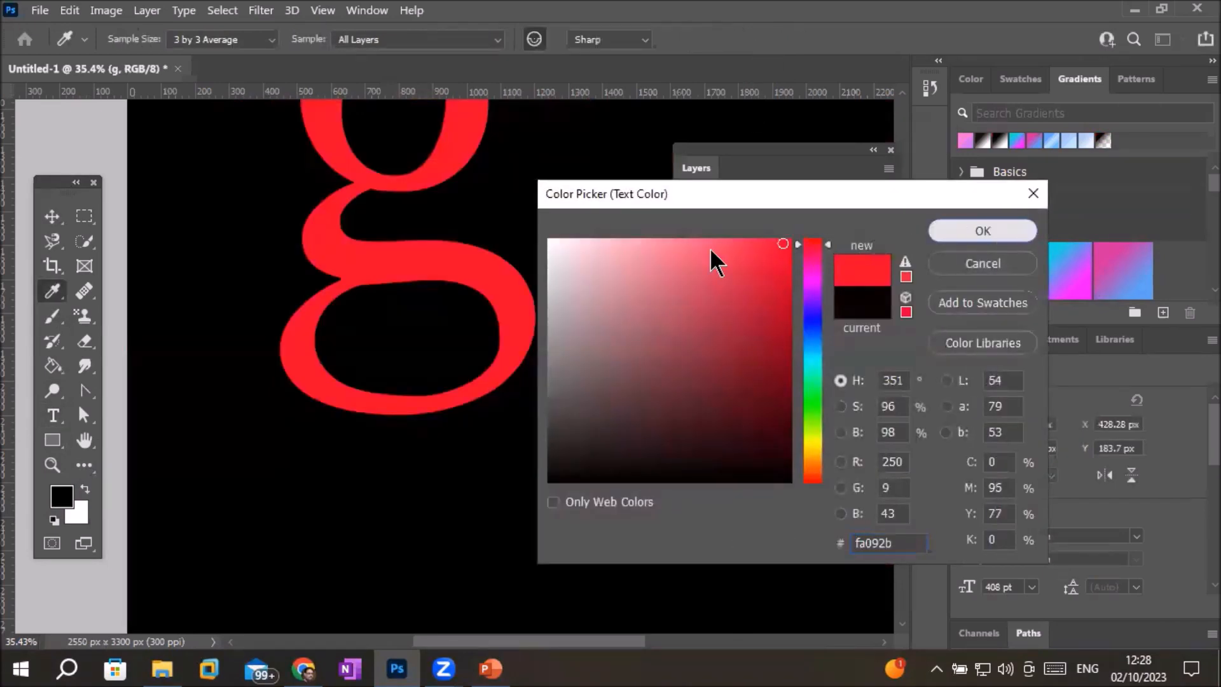
pyautogui.press('Return')
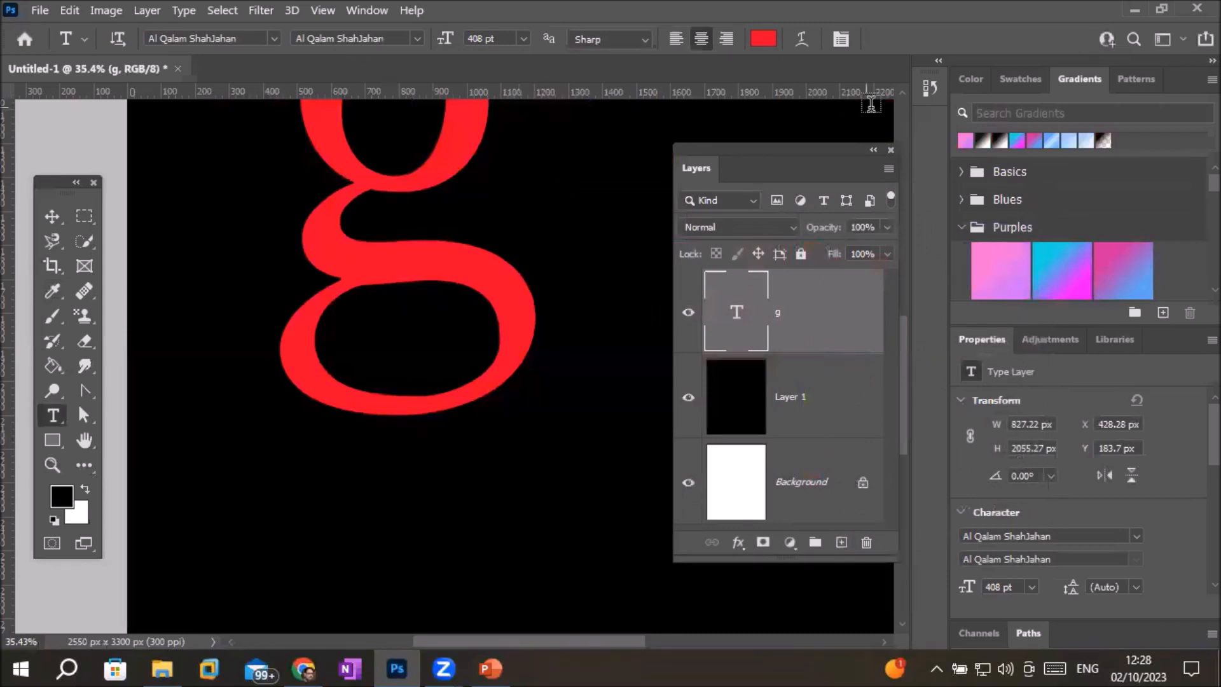
# Increase the red letter's font size to 629 pt and commit the text edit.
pyautogui.scroll(5, 905, 112)
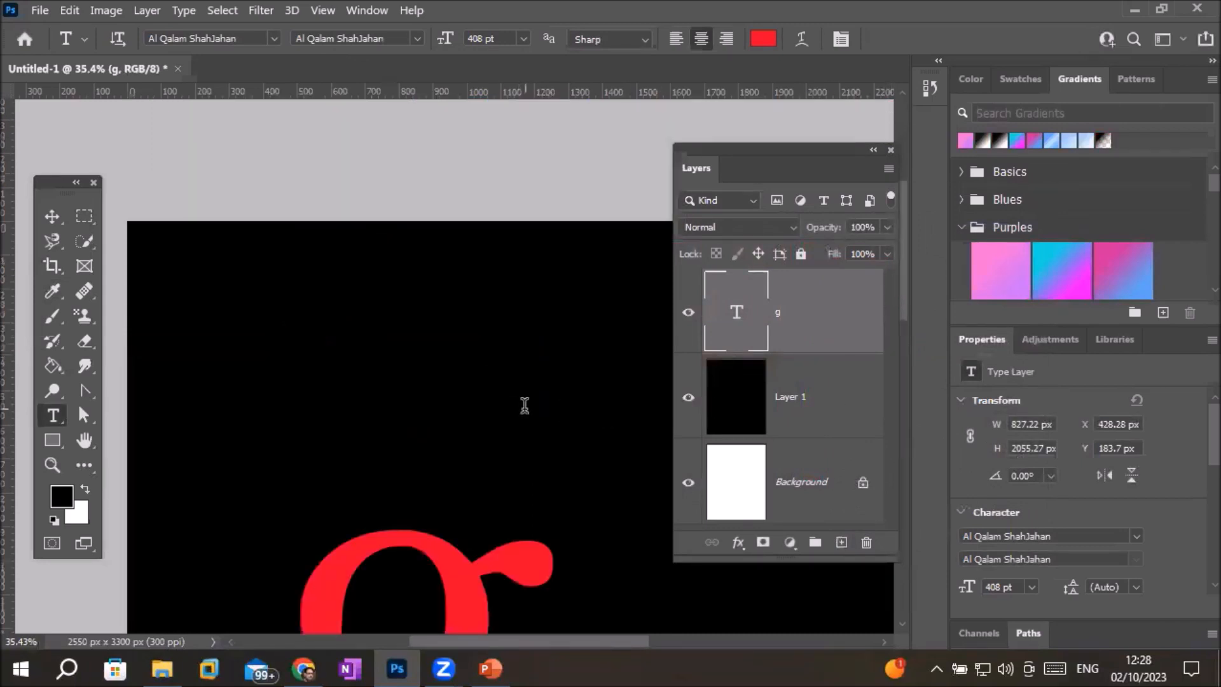
pyautogui.hotkey('ctrl', '0')
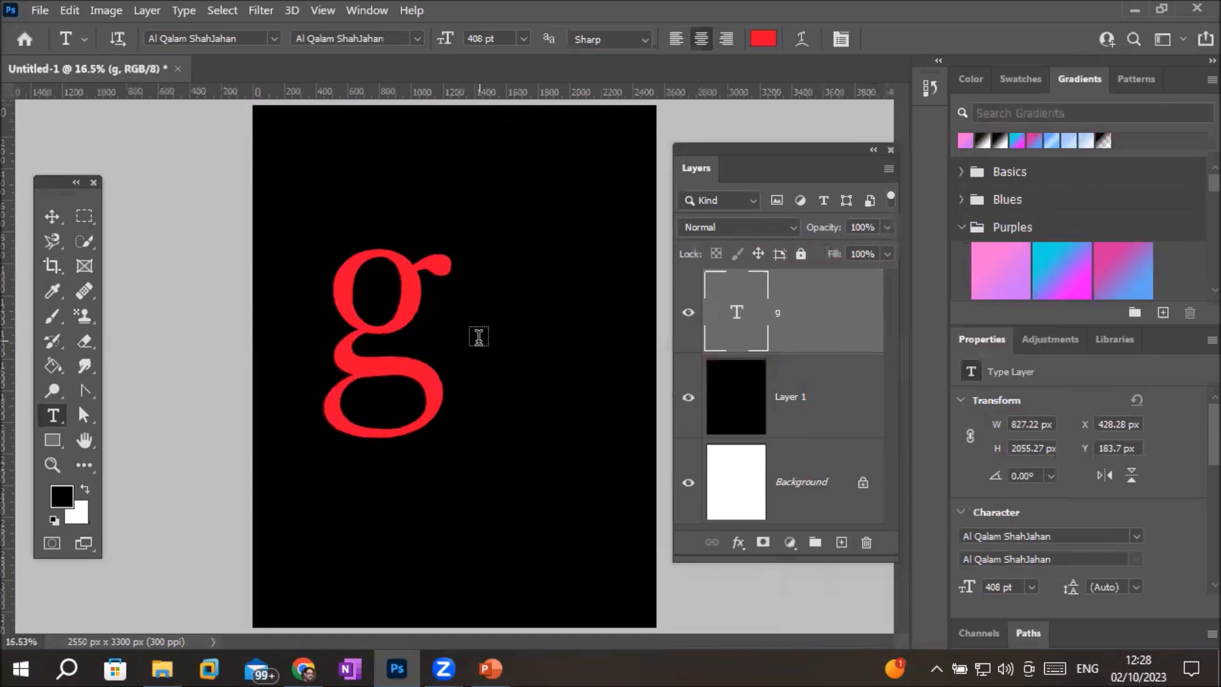
pyautogui.scroll(1, 479, 337)
pyautogui.moveTo(404, 341); pyautogui.dragTo(267, 341)
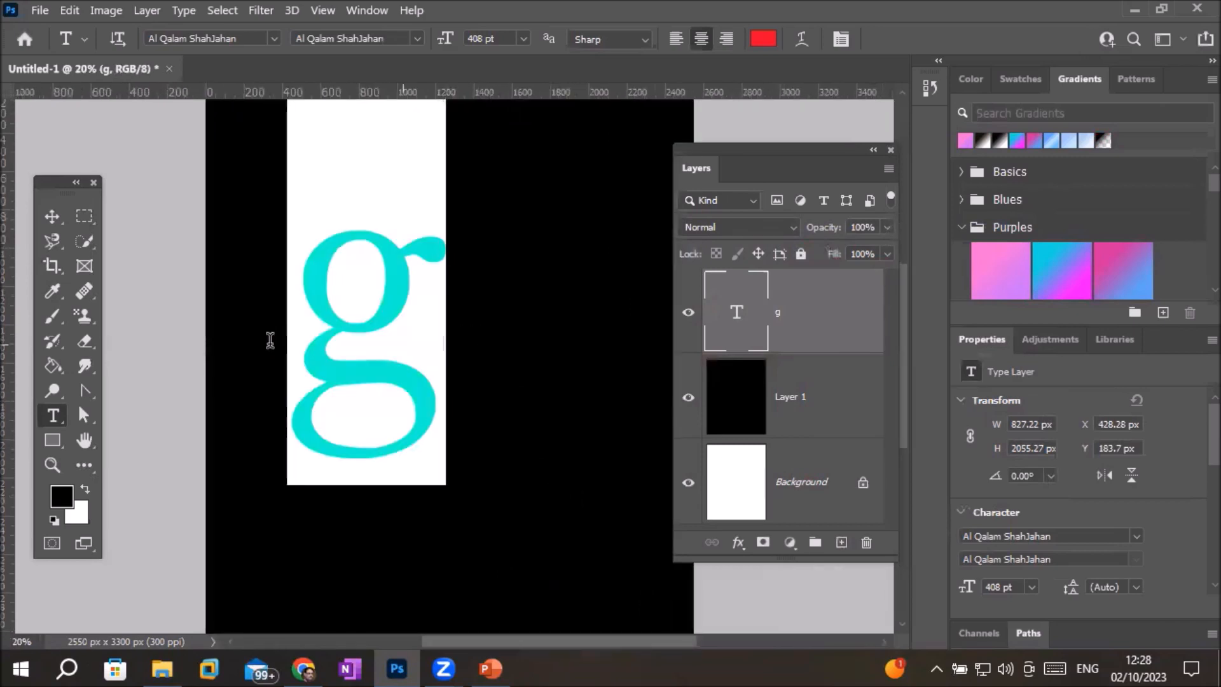
pyautogui.scroll(14, 502, 36)
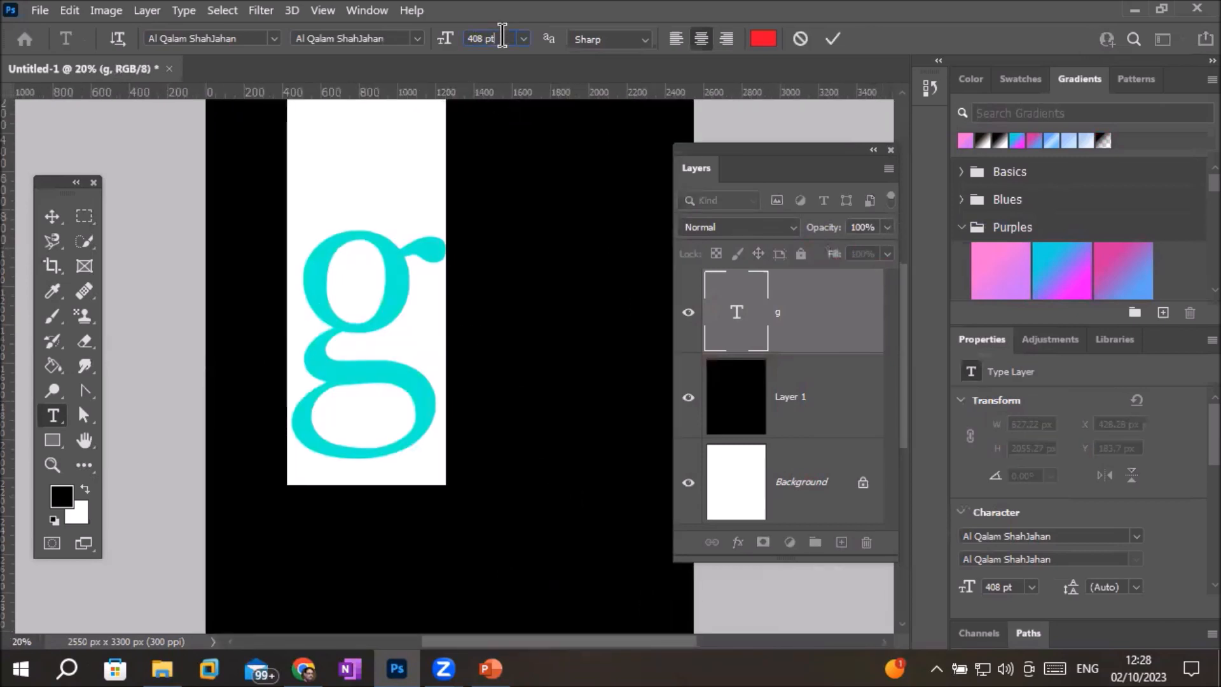
pyautogui.scroll(5, 502, 36)
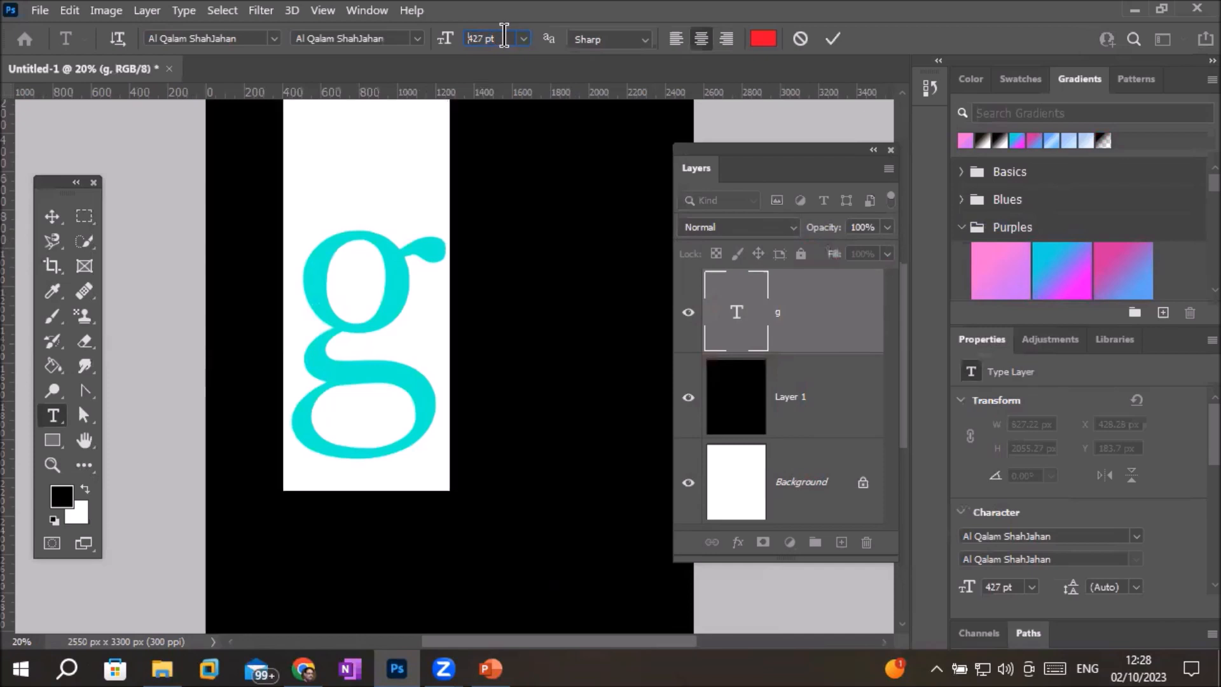
pyautogui.scroll(20, 504, 36)
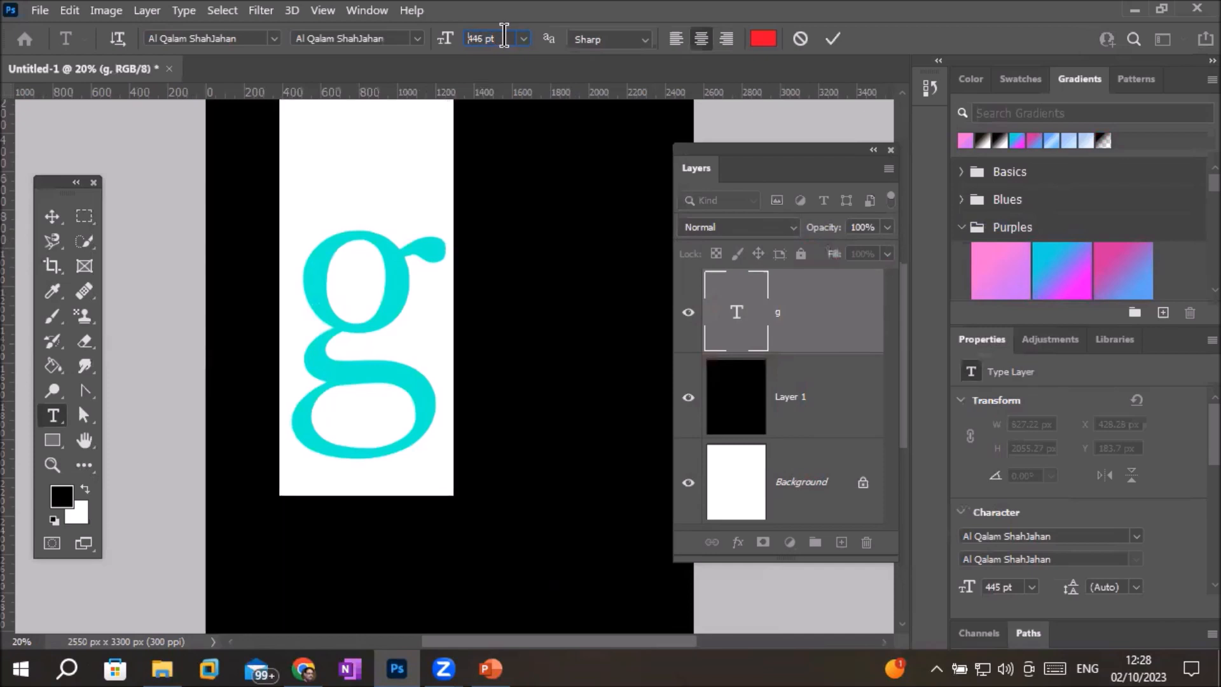
pyautogui.scroll(19, 503, 36)
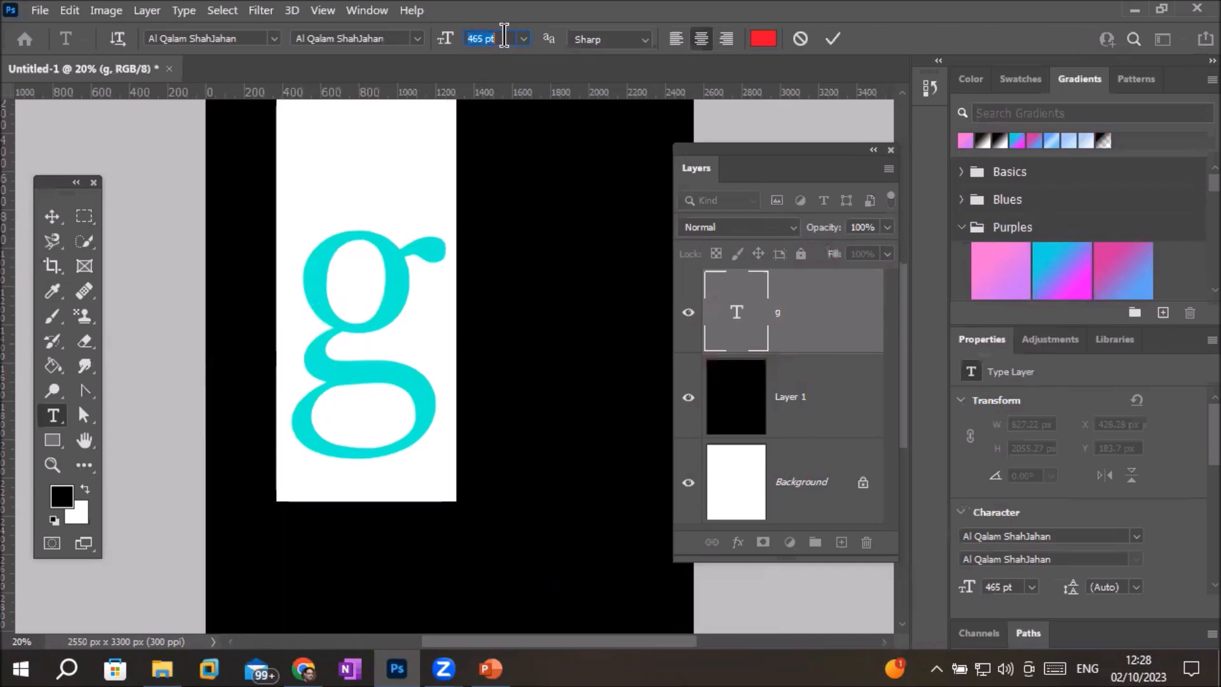
pyautogui.scroll(19, 504, 36)
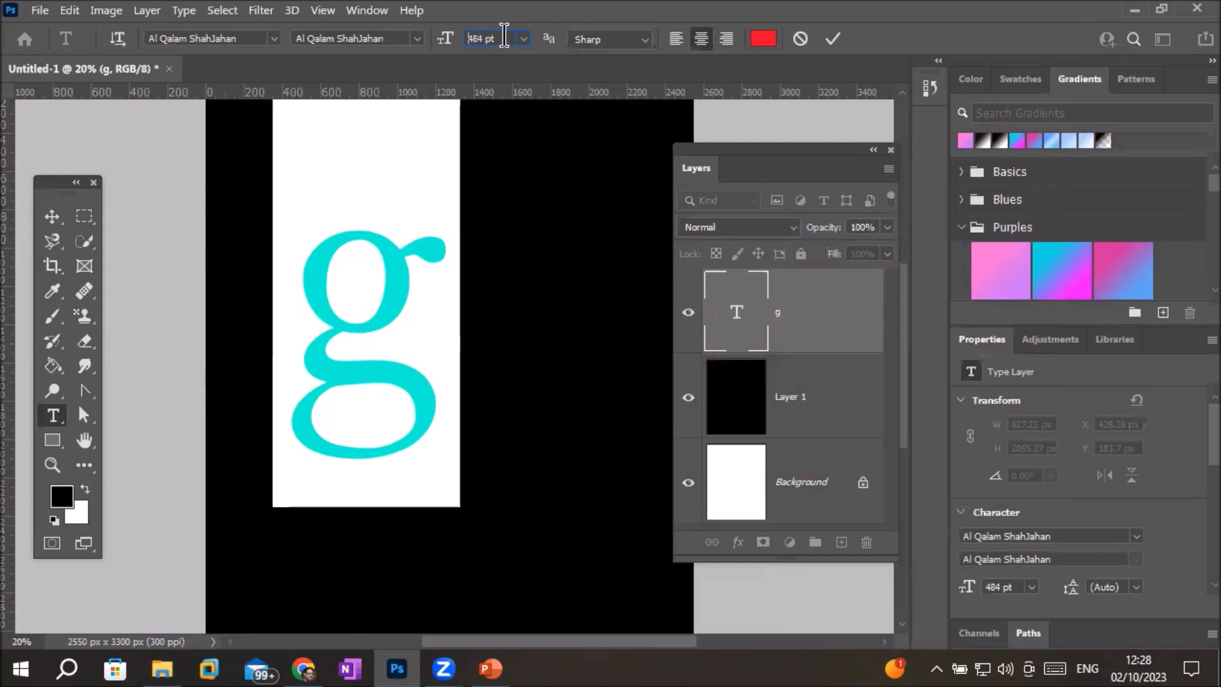
pyautogui.scroll(19, 503, 36)
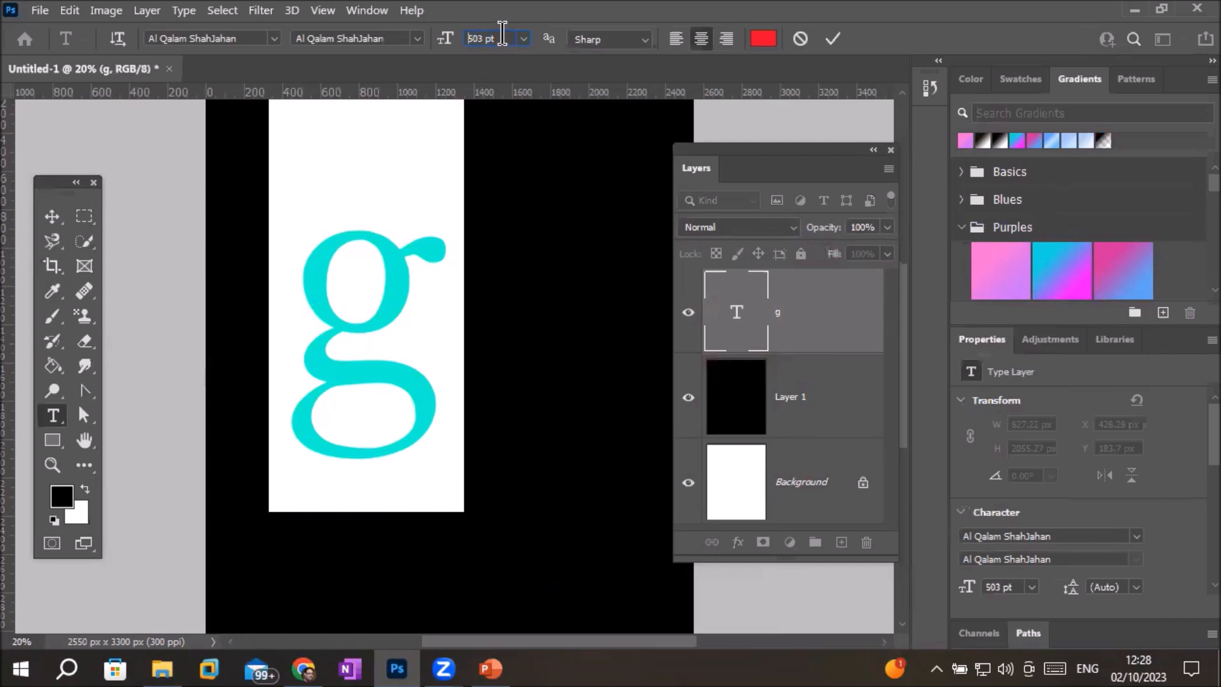
pyautogui.scroll(20, 503, 35)
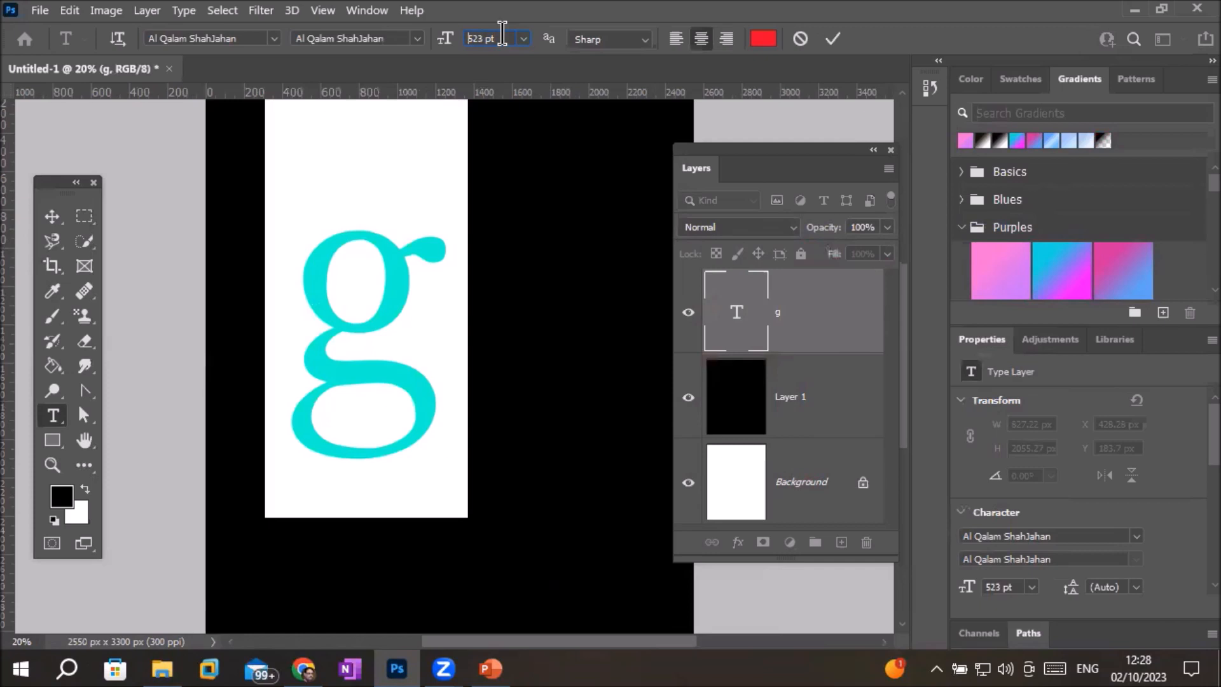
pyautogui.scroll(19, 501, 35)
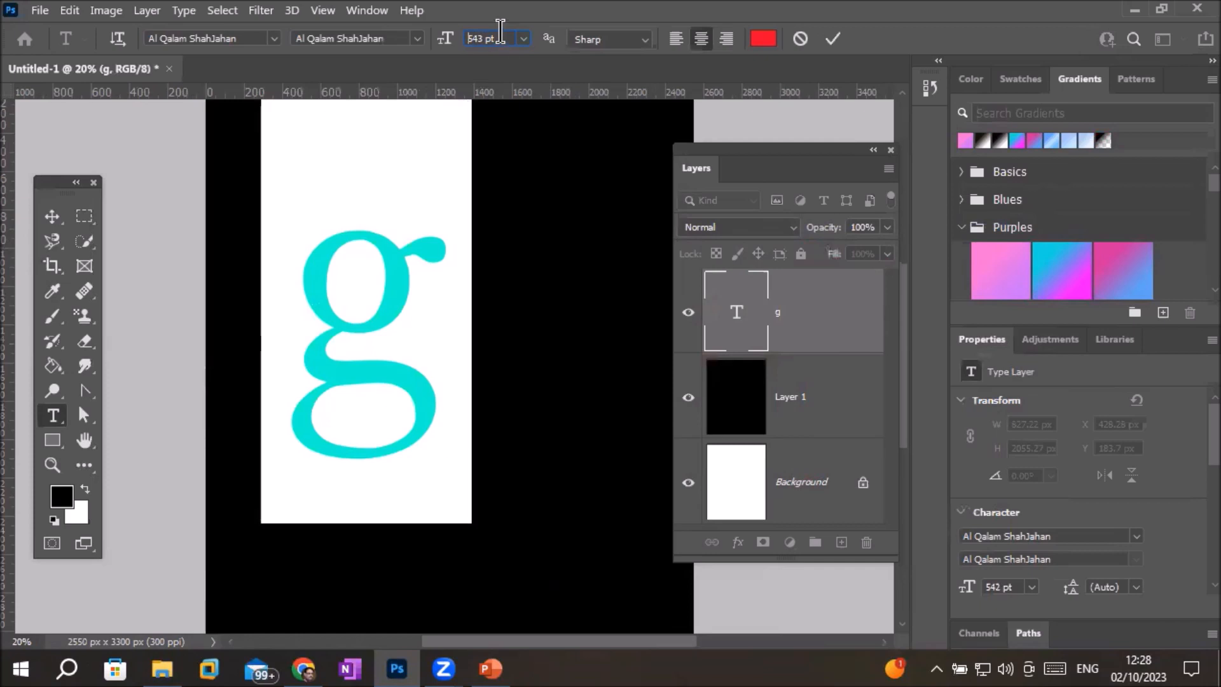
pyautogui.scroll(16, 501, 31)
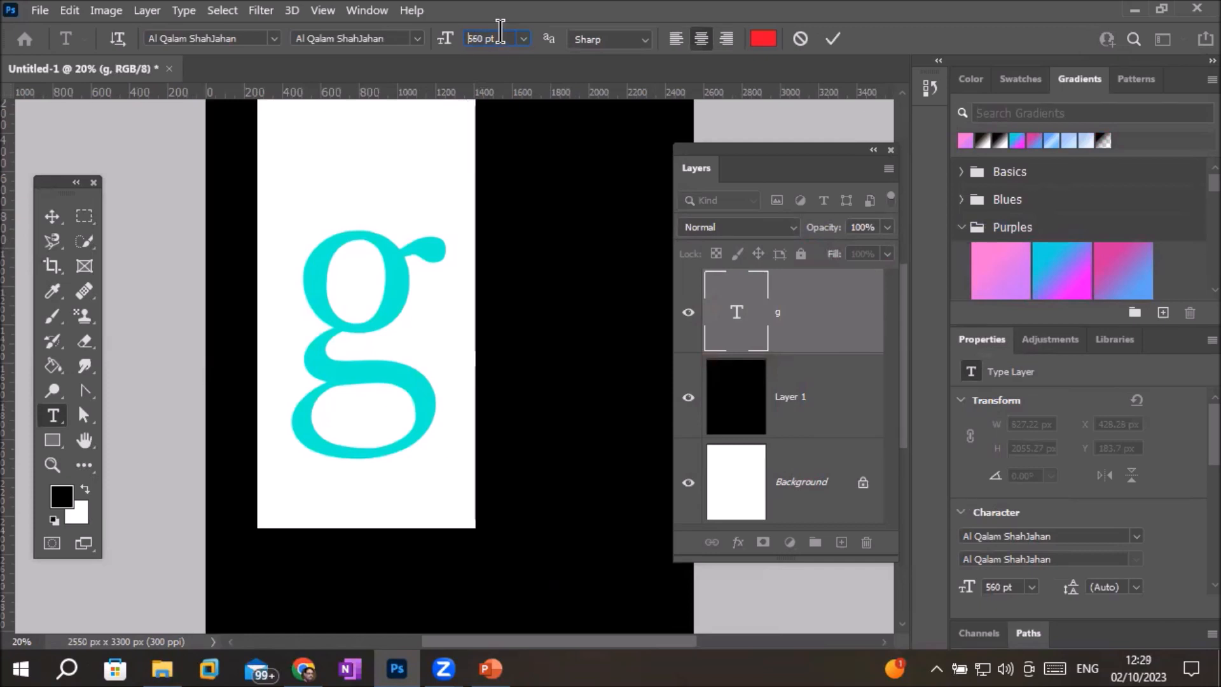
pyautogui.scroll(15, 501, 32)
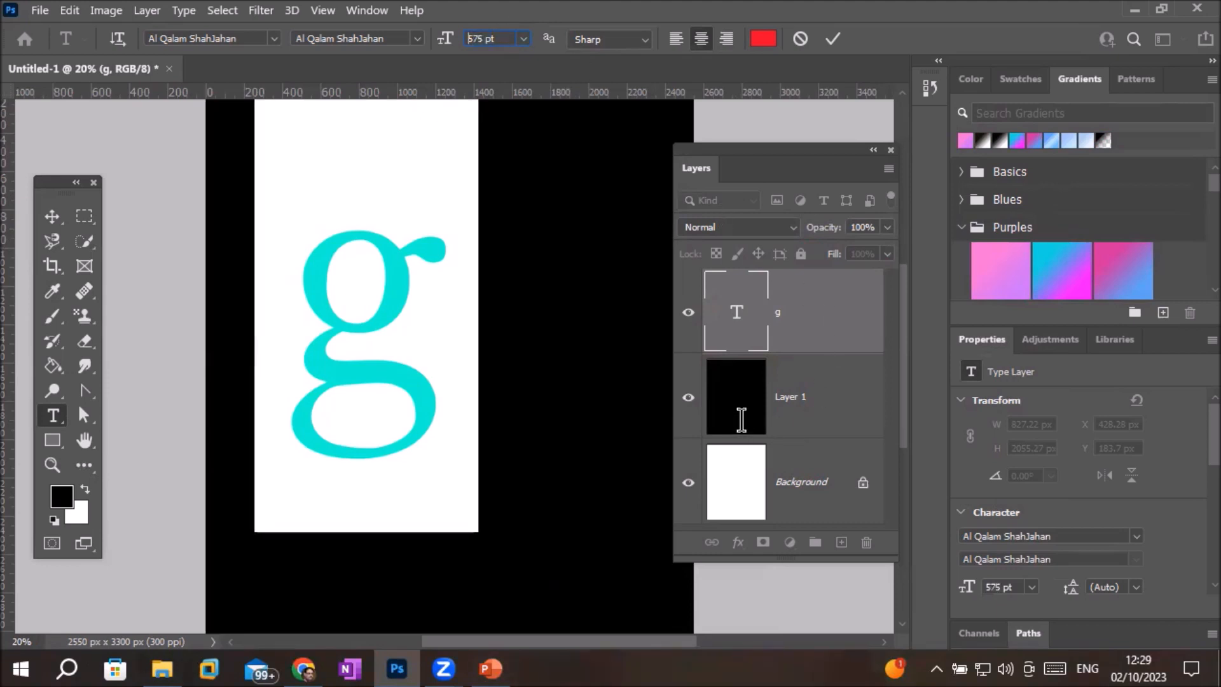
pyautogui.scroll(18, 741, 417)
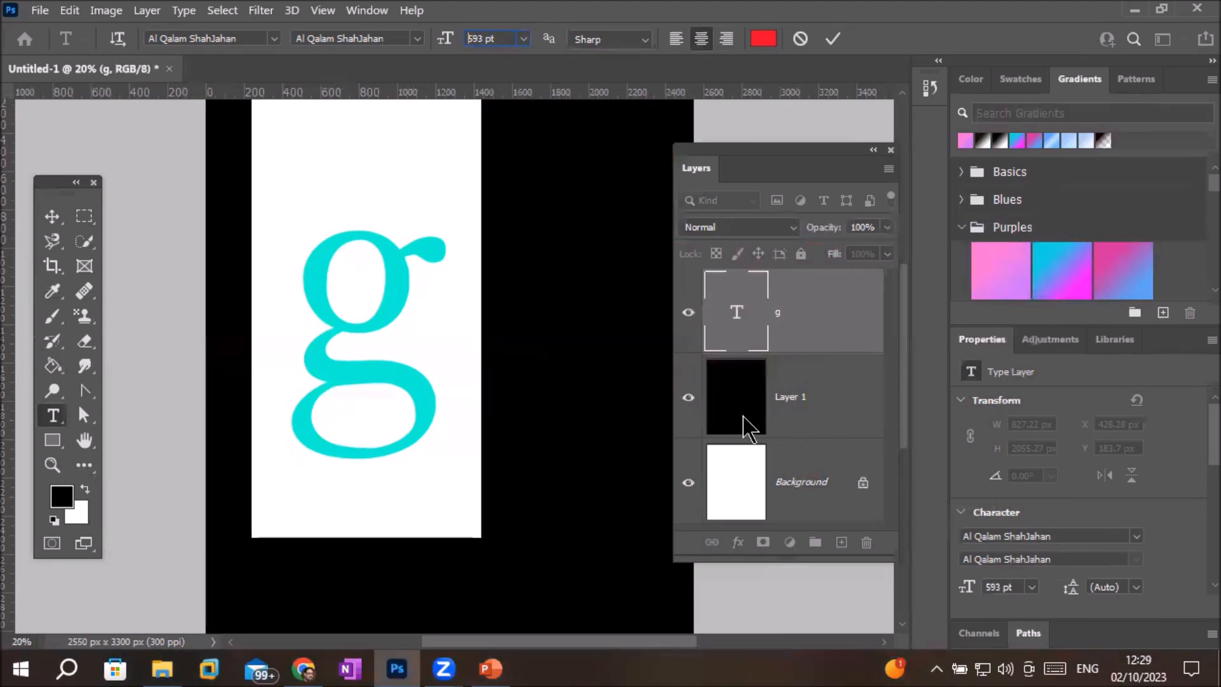
pyautogui.scroll(19, 747, 426)
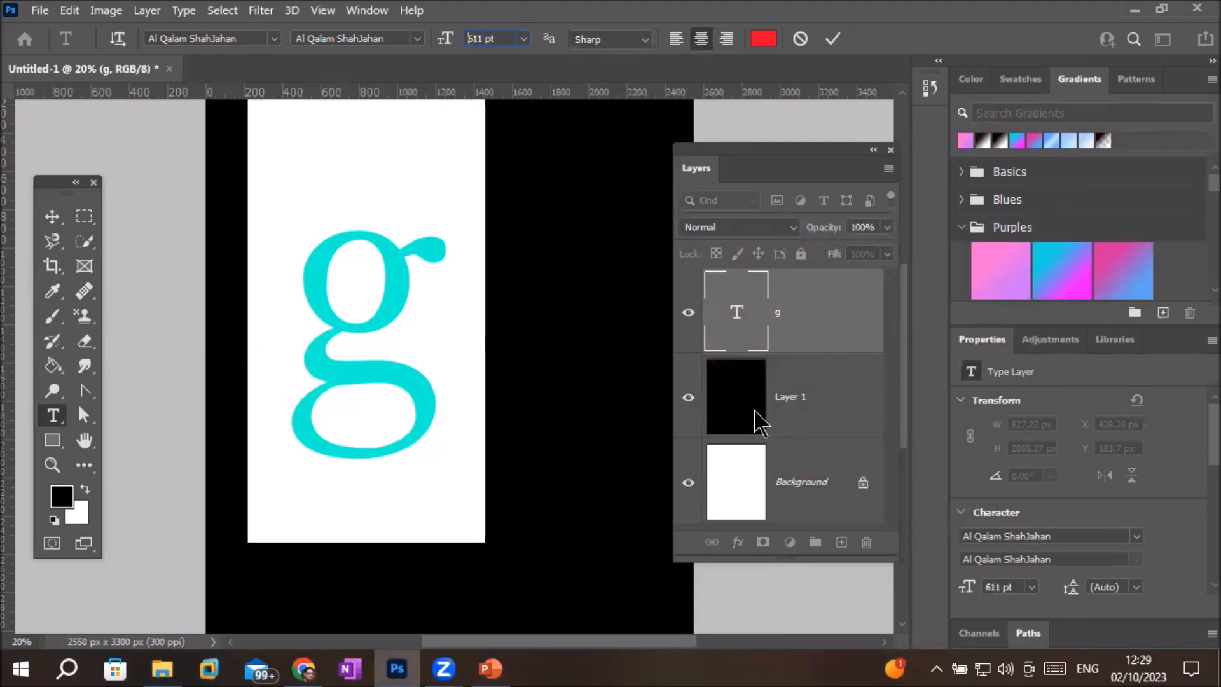
pyautogui.scroll(13, 750, 305)
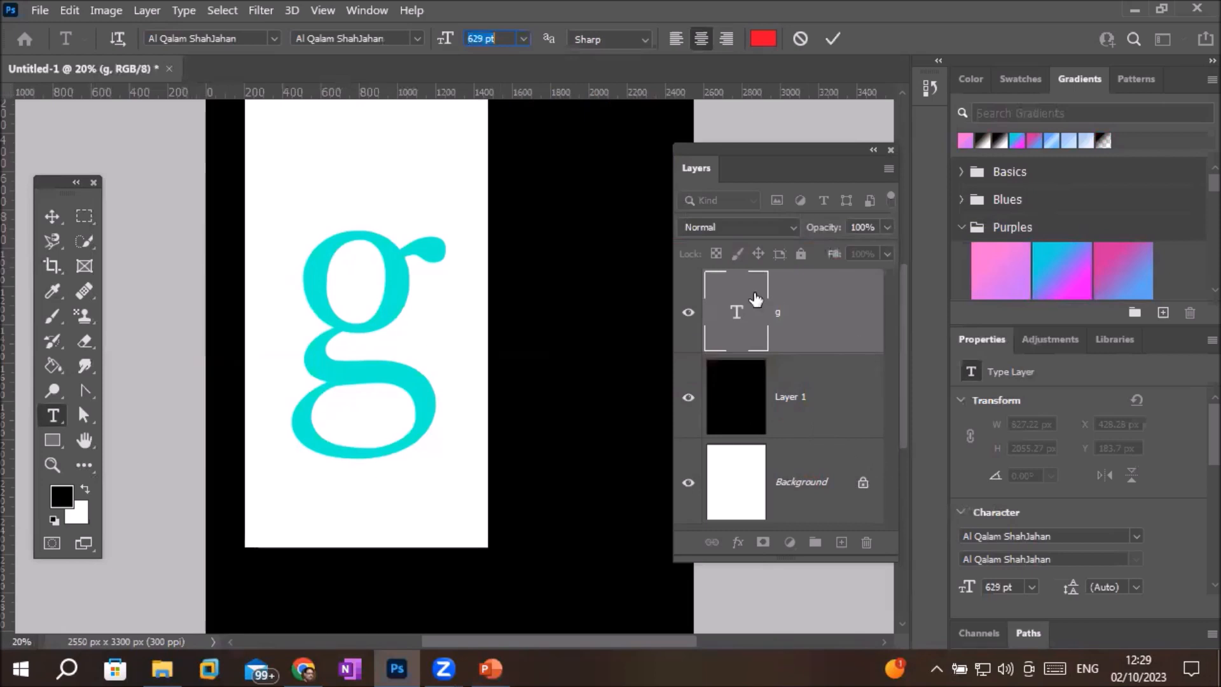
pyautogui.click(739, 306)
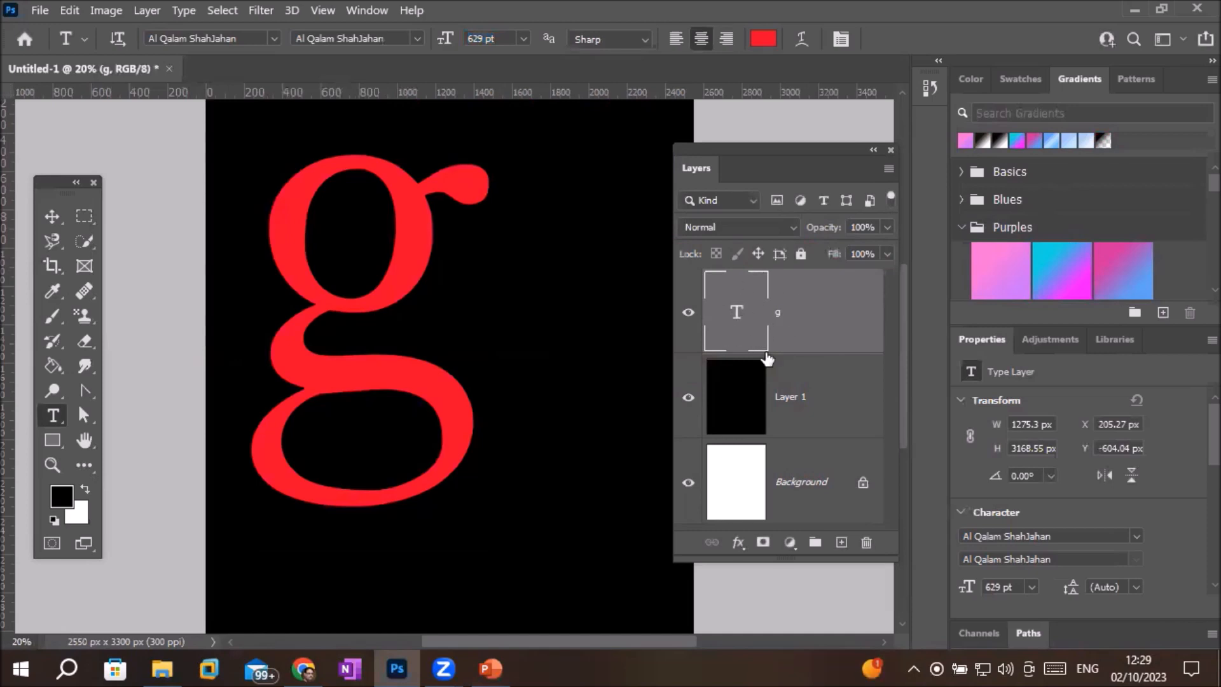
# Open the Blending Options of the "g" text layer and move the dialog lower on the canvas.
pyautogui.click(738, 543)
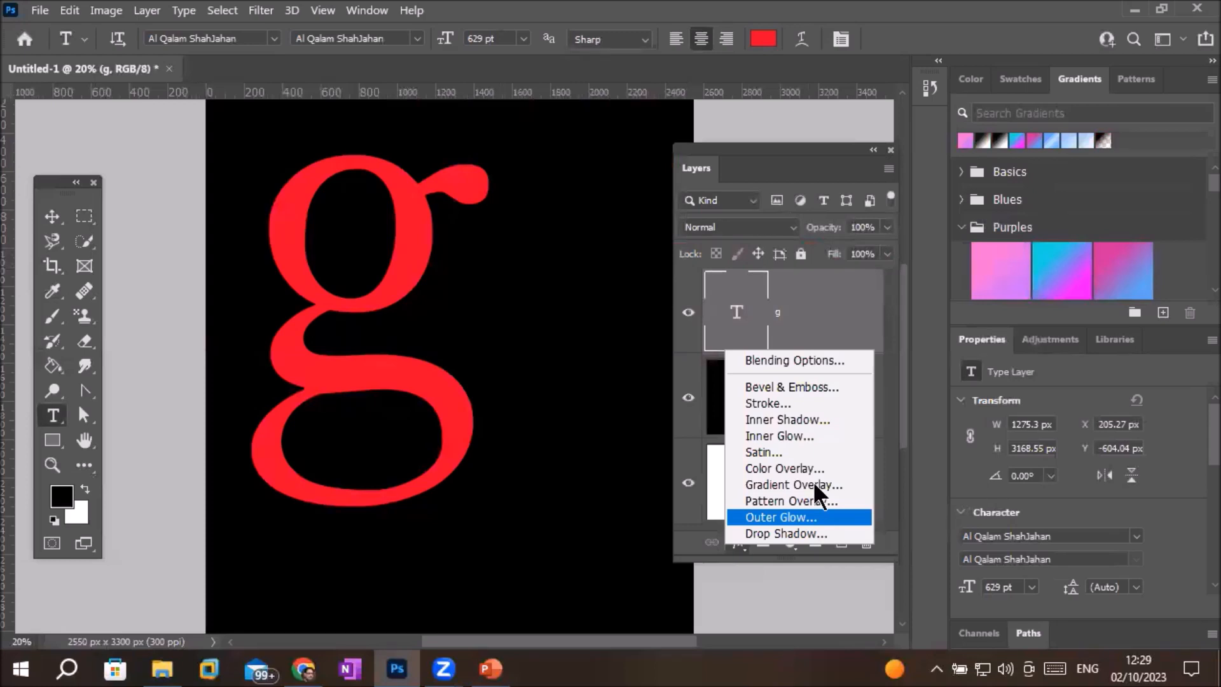
pyautogui.click(814, 360)
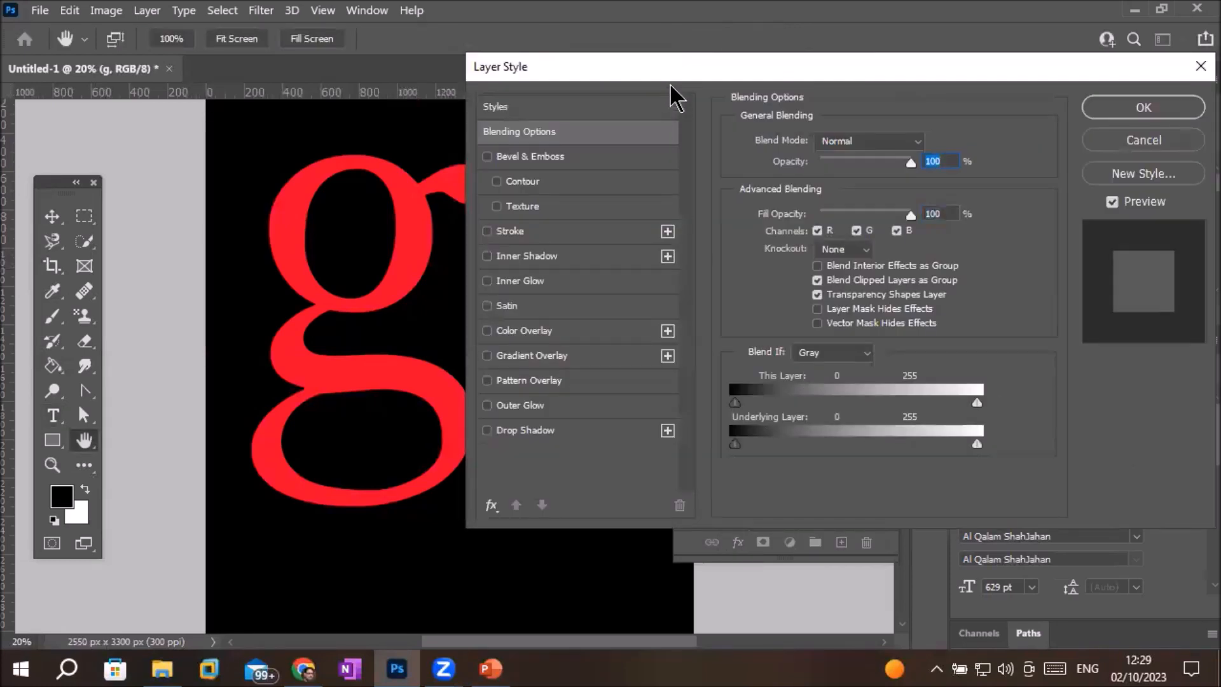
pyautogui.moveTo(696, 83); pyautogui.dragTo(671, 116)
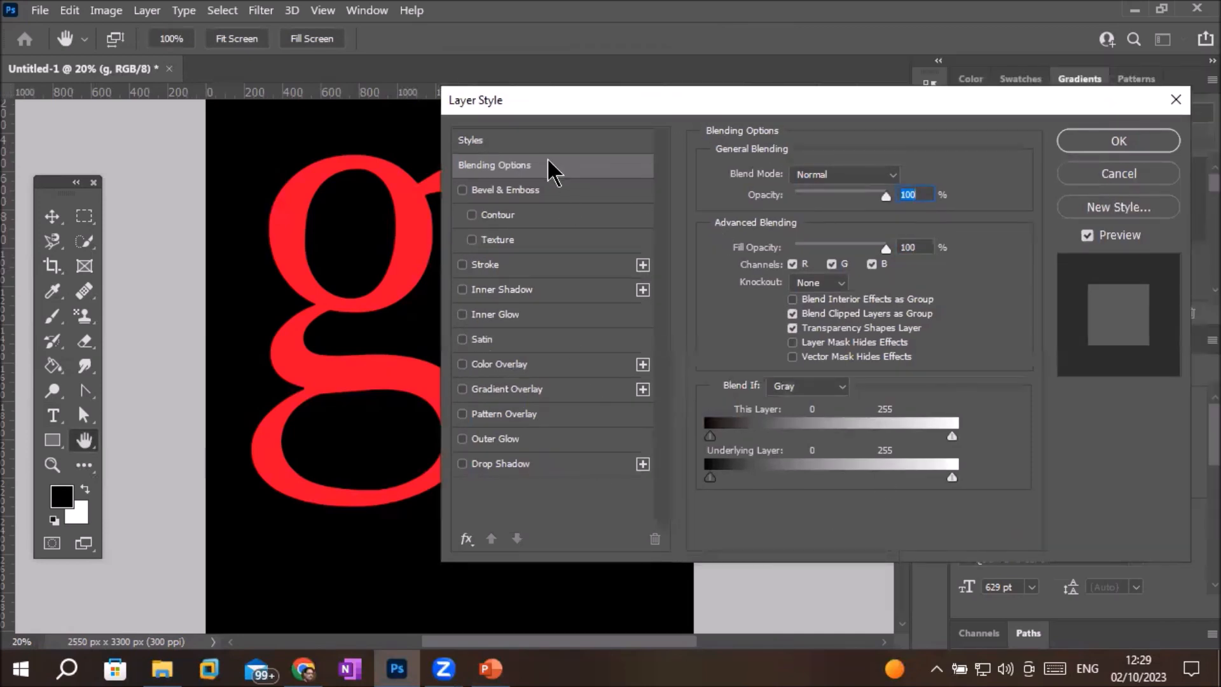
pyautogui.click(500, 464)
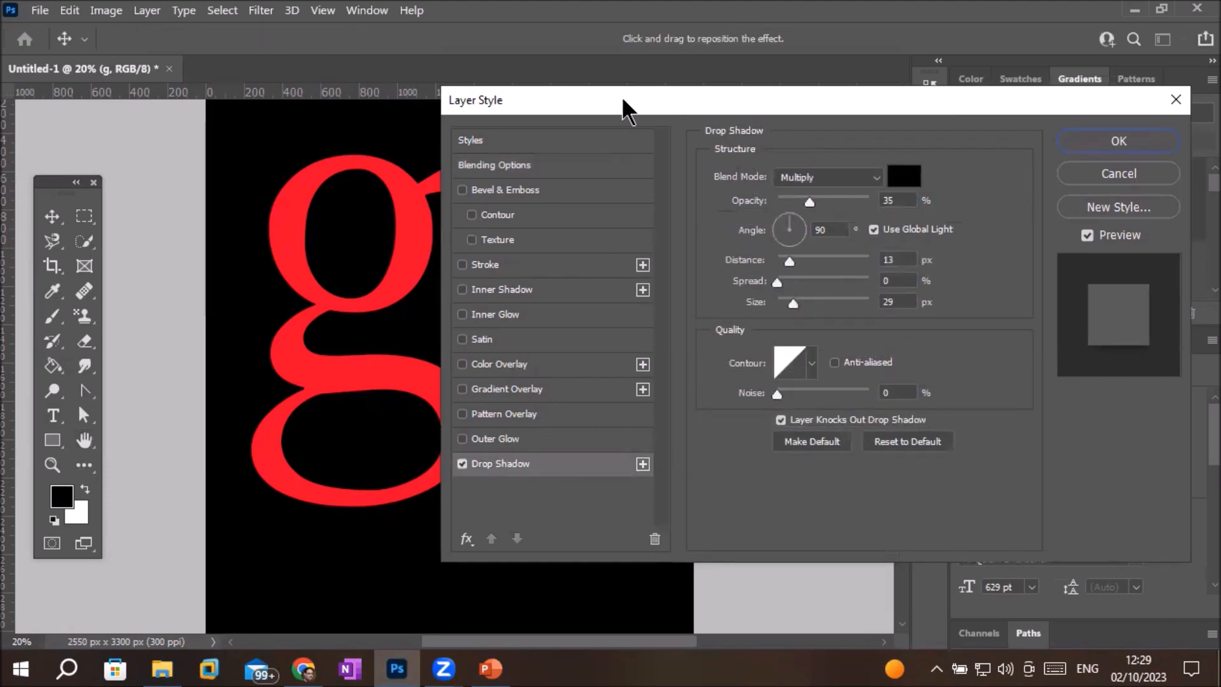
pyautogui.moveTo(626, 108); pyautogui.dragTo(717, 110)
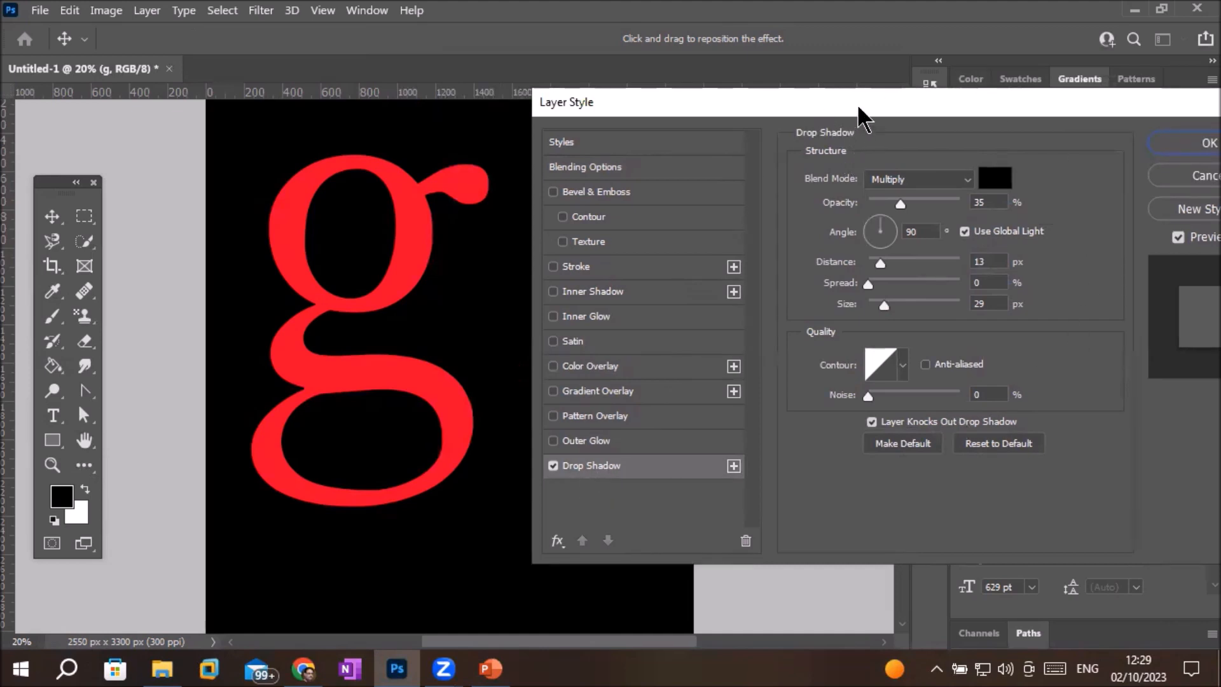
pyautogui.moveTo(863, 118); pyautogui.dragTo(743, 120)
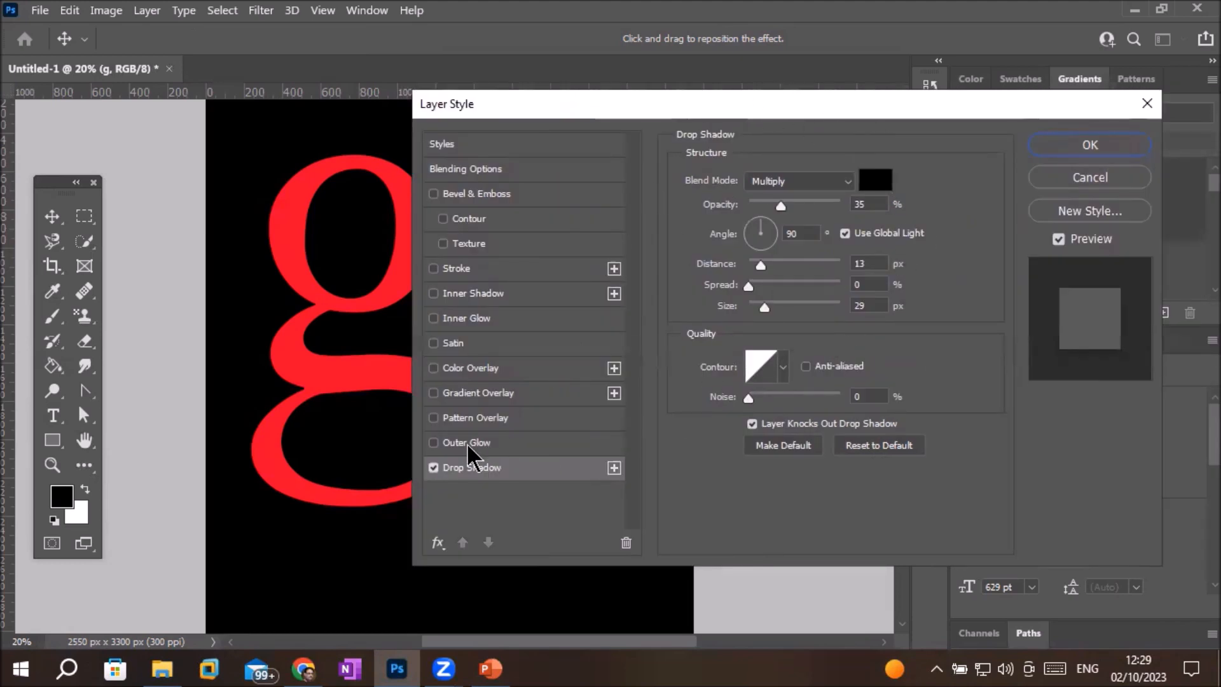
pyautogui.click(433, 468)
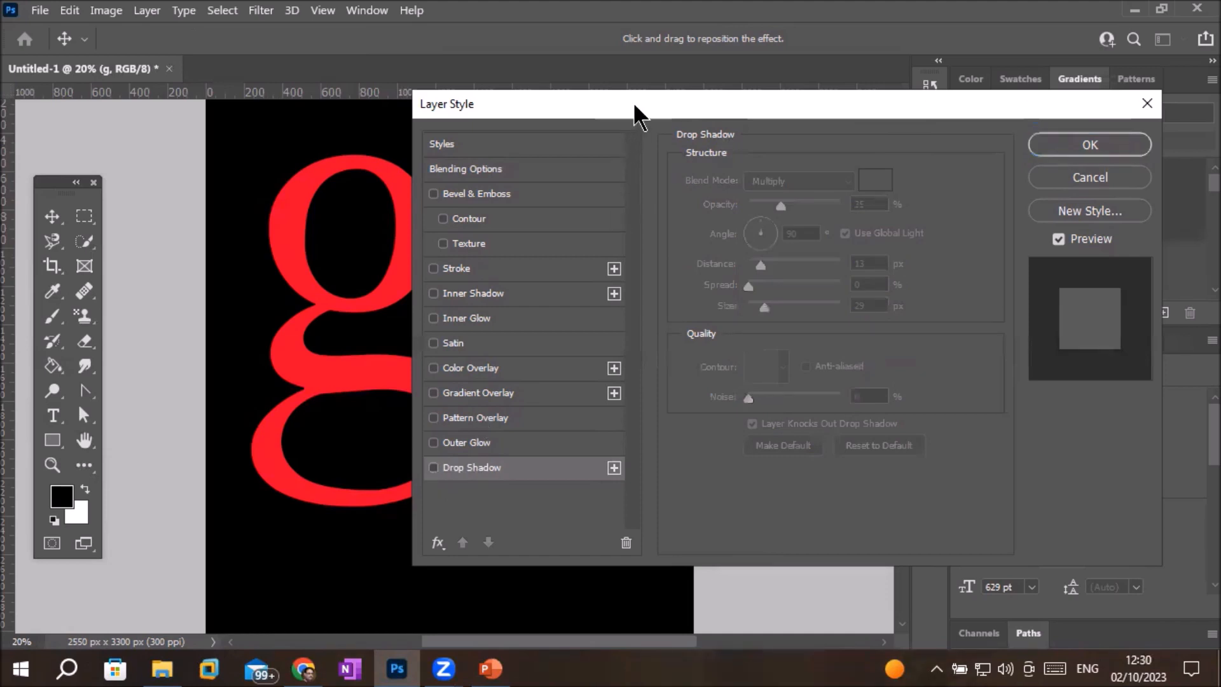
# Add a Stroke effect to the "g" layer with its position set to Outside, keeping the whole letter uncovered by the dialog.
pyautogui.moveTo(636, 114); pyautogui.dragTo(734, 127)
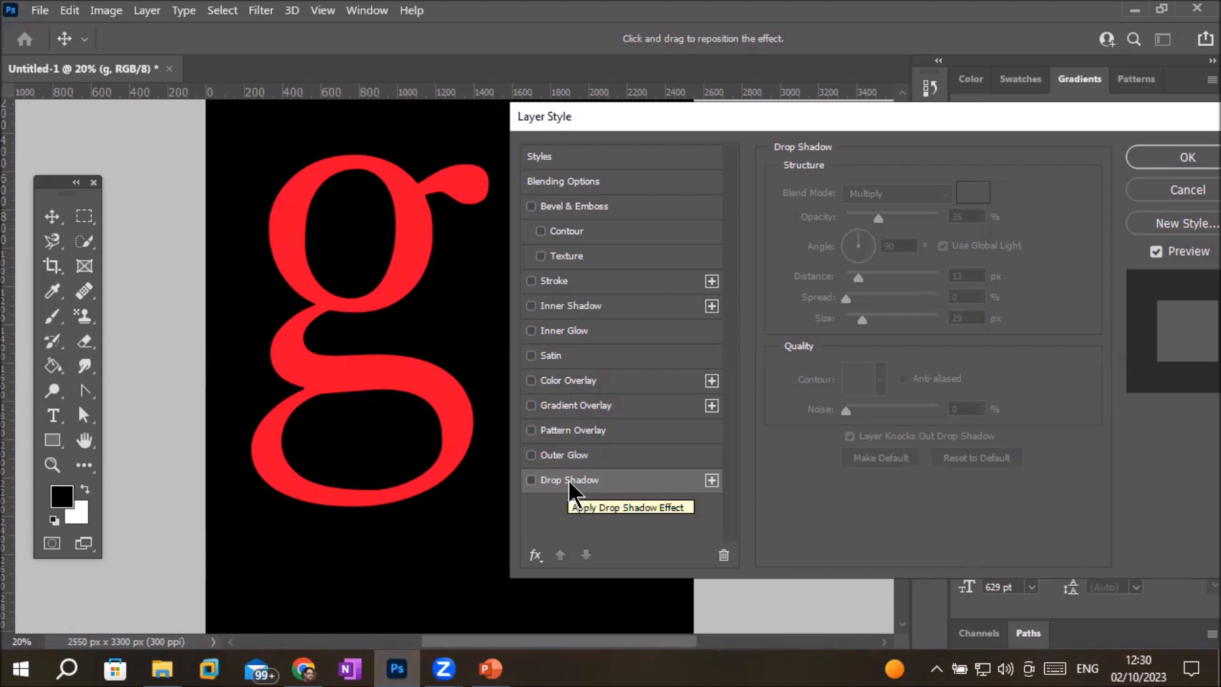
pyautogui.click(554, 281)
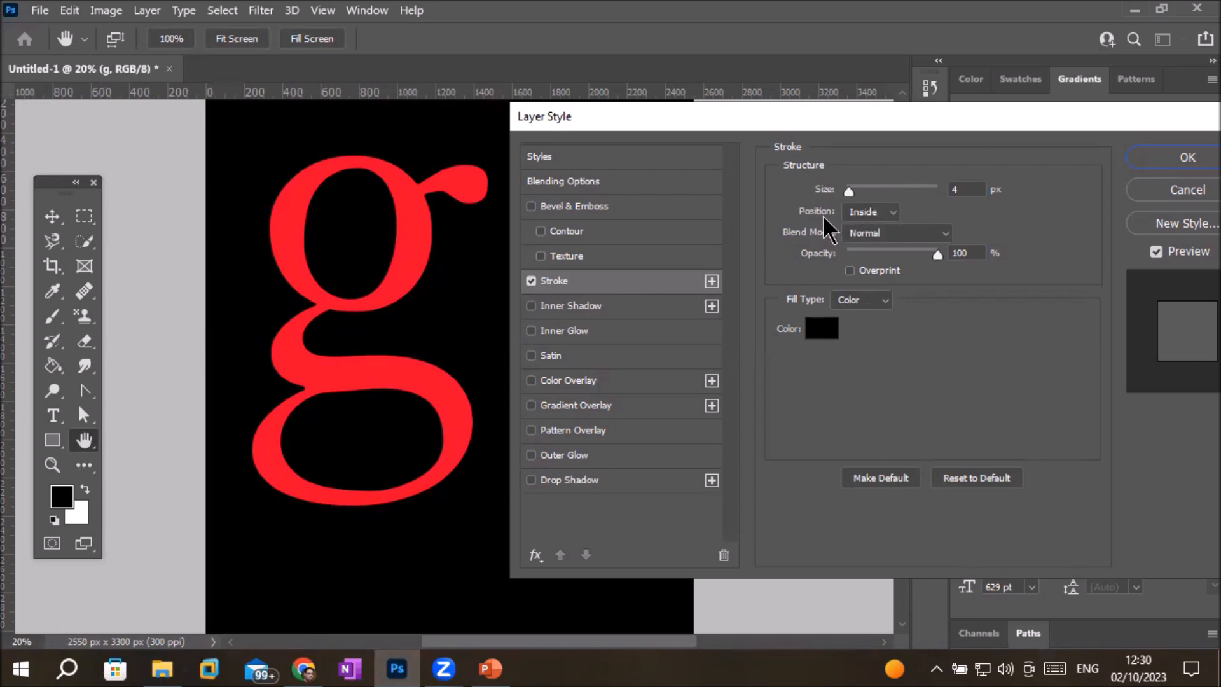
pyautogui.click(888, 212)
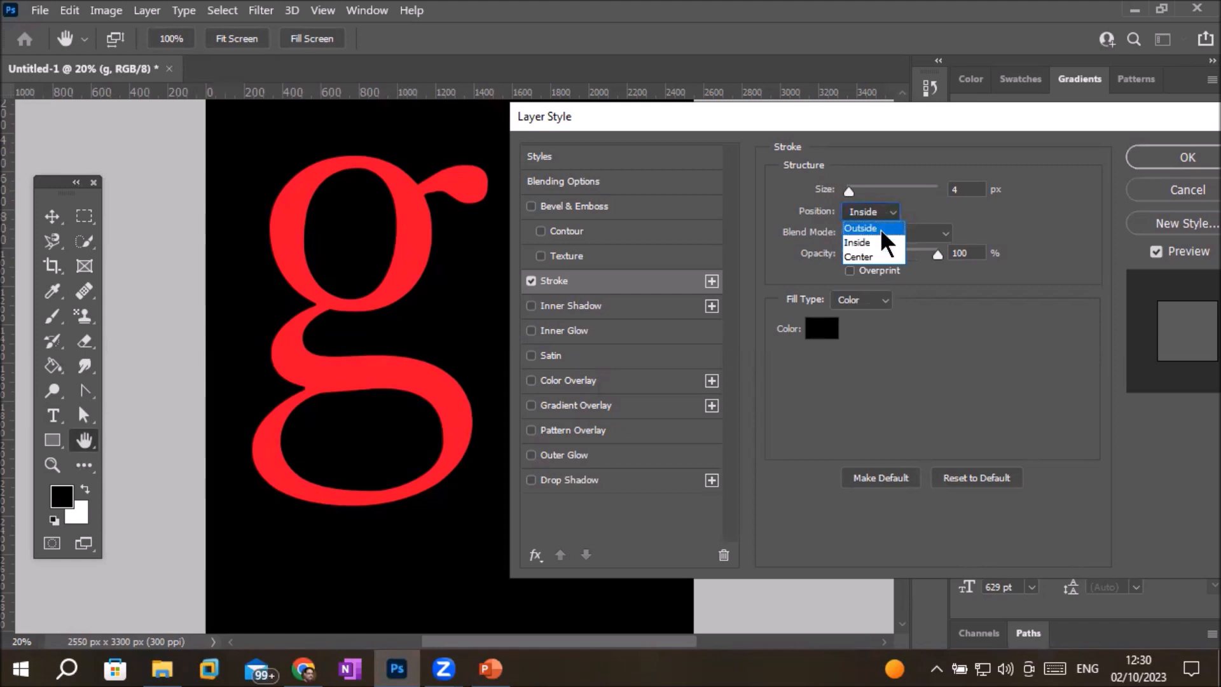
pyautogui.click(880, 228)
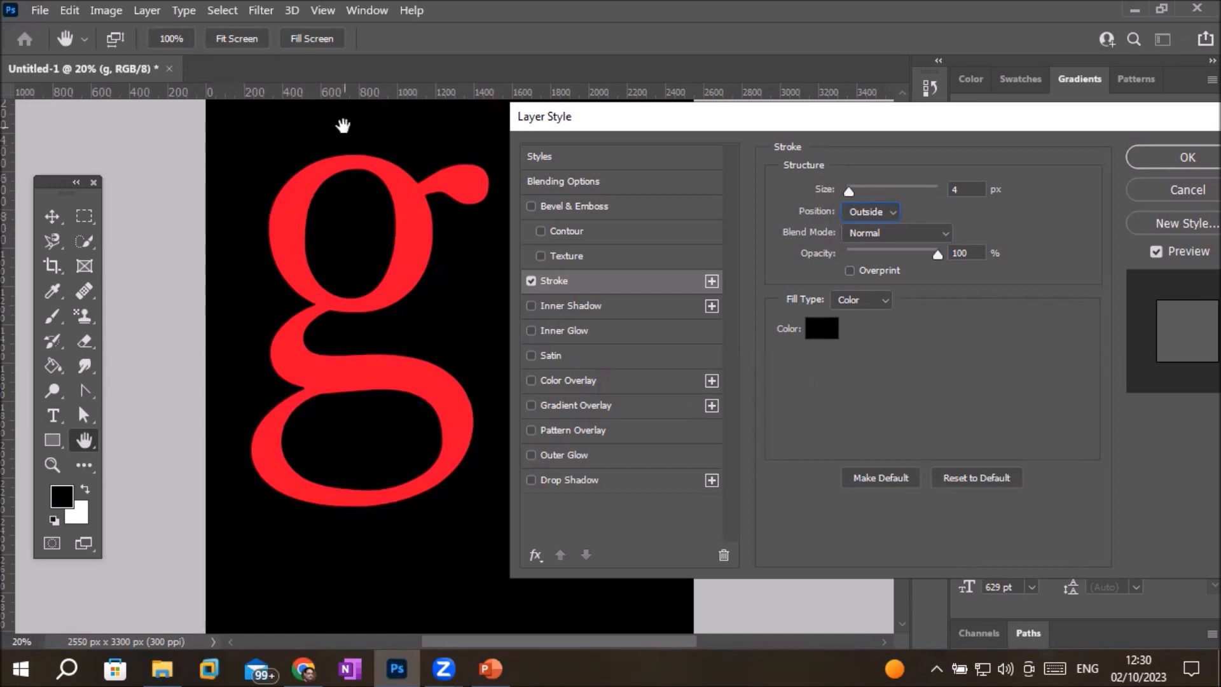
# Colour the stroke bright yellow, e0fa09, and widen it to 38 px.
pyautogui.click(821, 329)
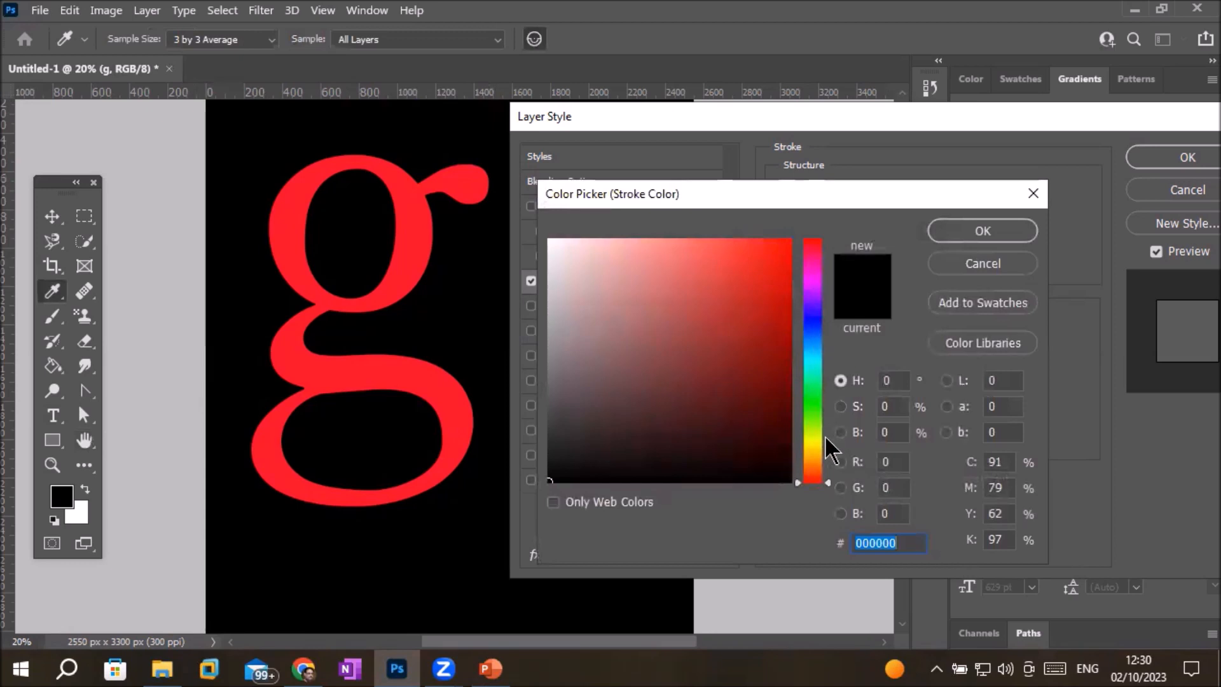
pyautogui.click(814, 437)
pyautogui.click(782, 243)
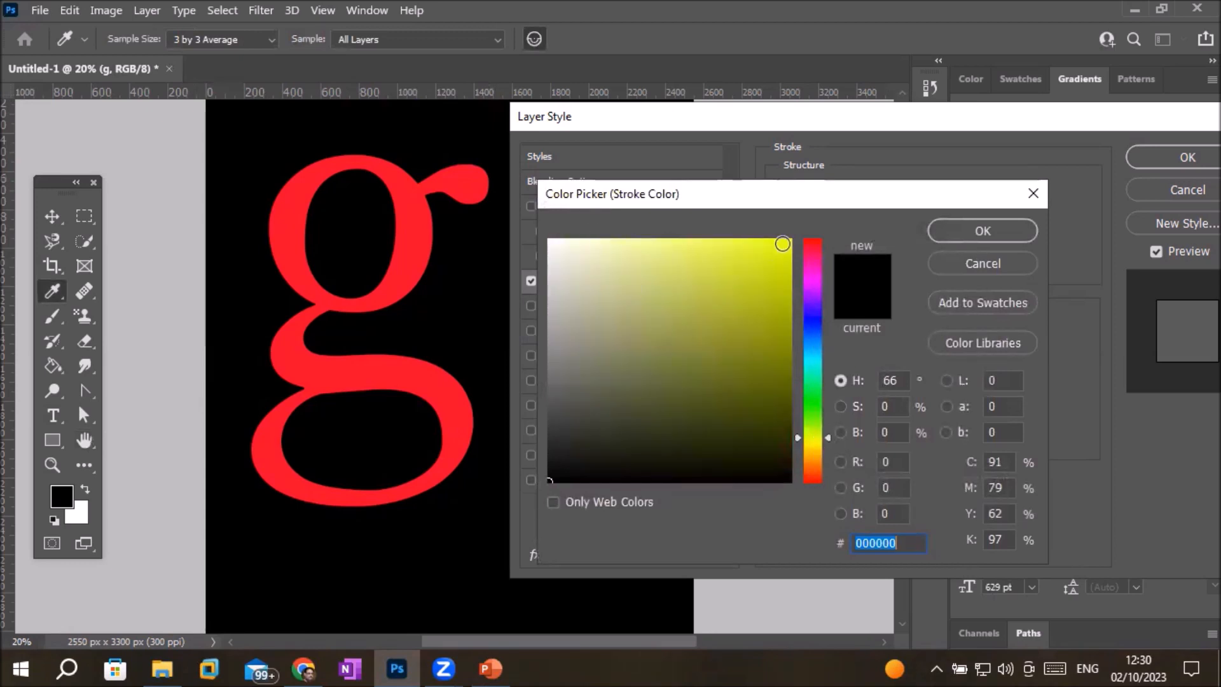
pyautogui.click(979, 229)
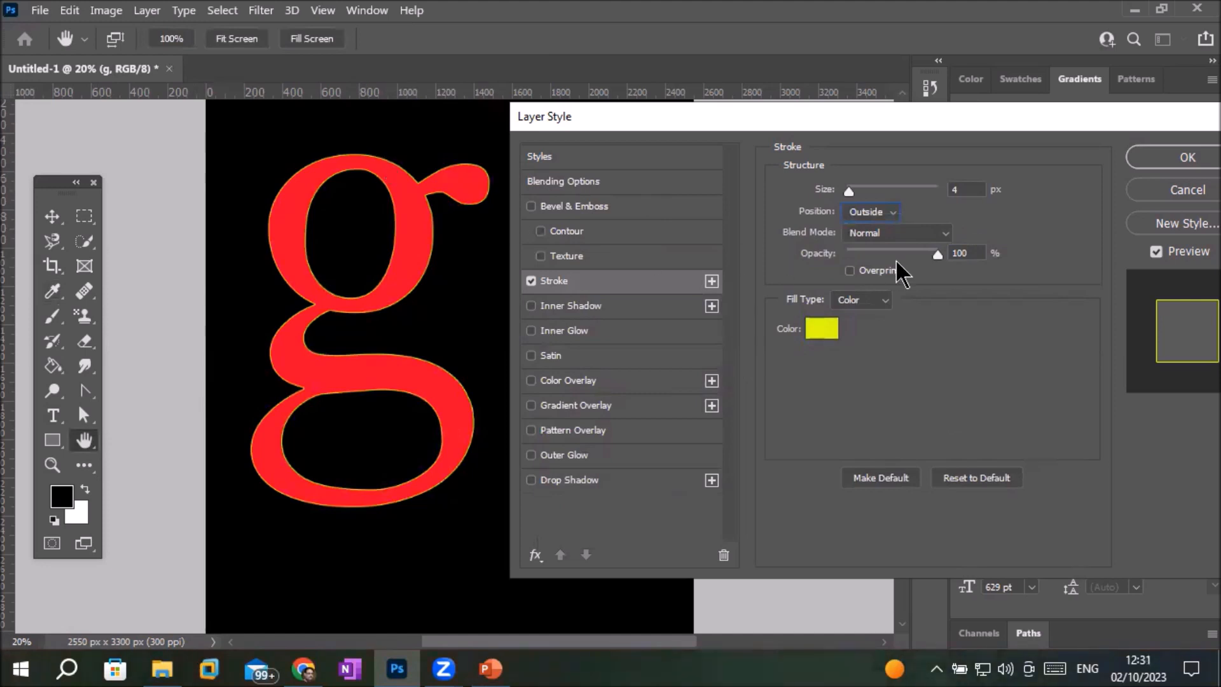
pyautogui.moveTo(849, 191); pyautogui.dragTo(868, 191)
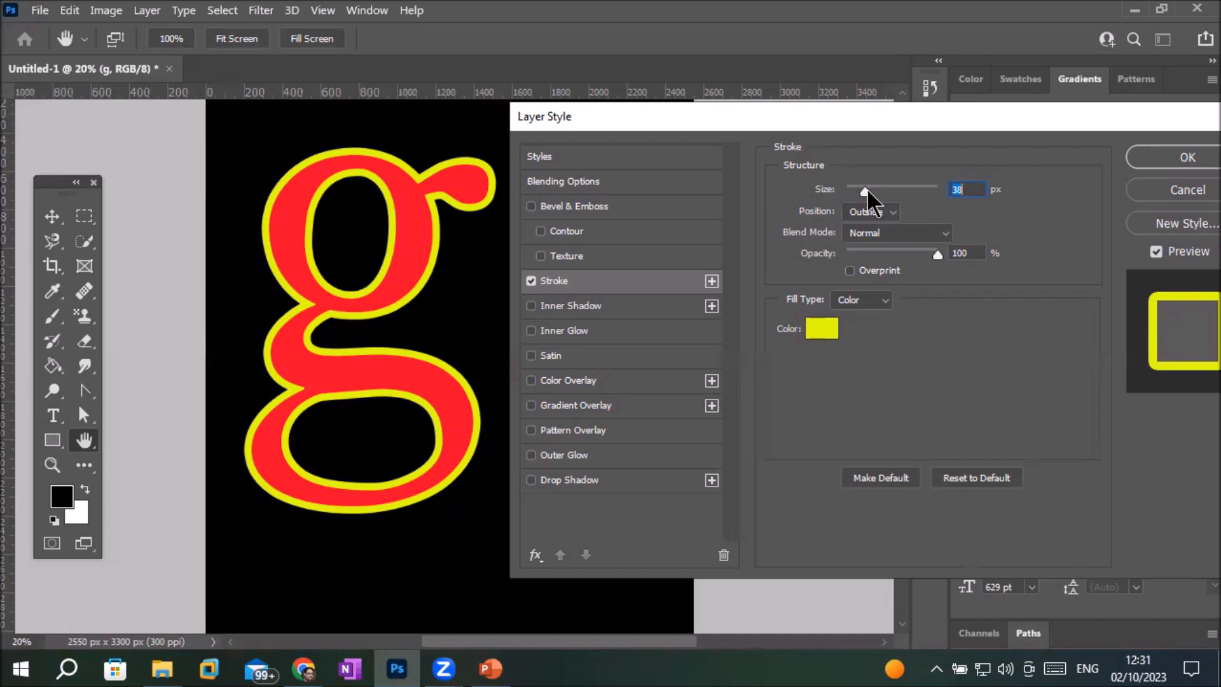
# Try the stroke positions Inside and Center on the letter and return to Outside.
pyautogui.click(892, 213)
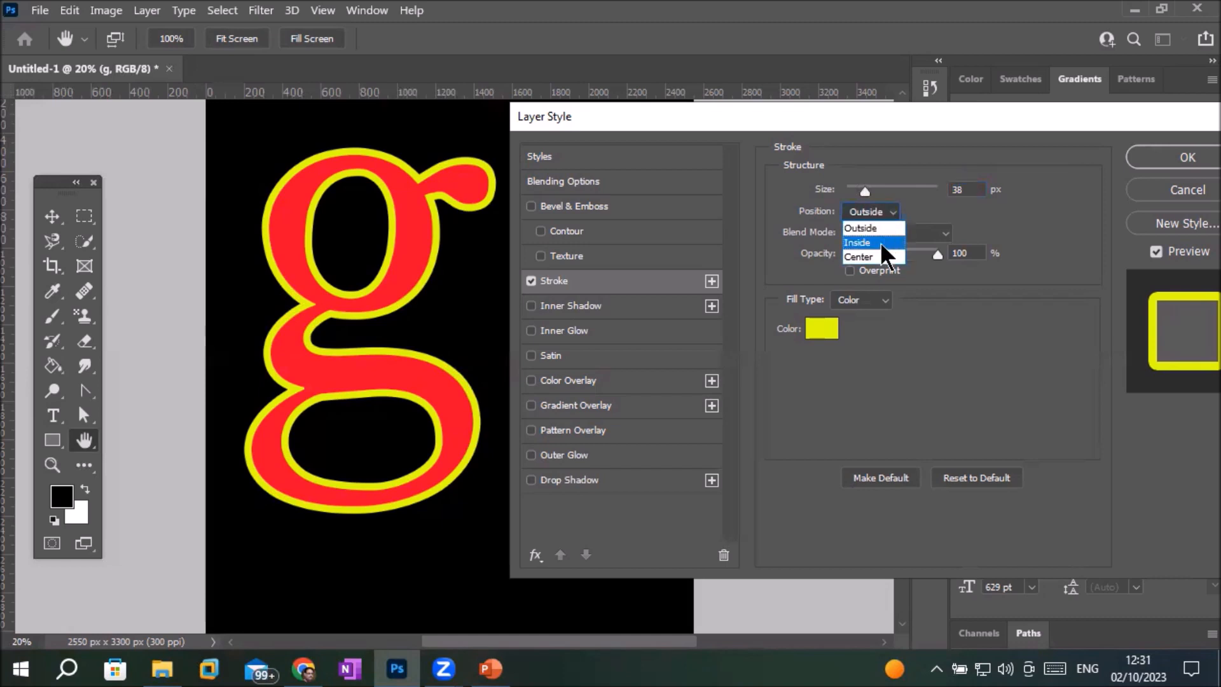
pyautogui.click(880, 242)
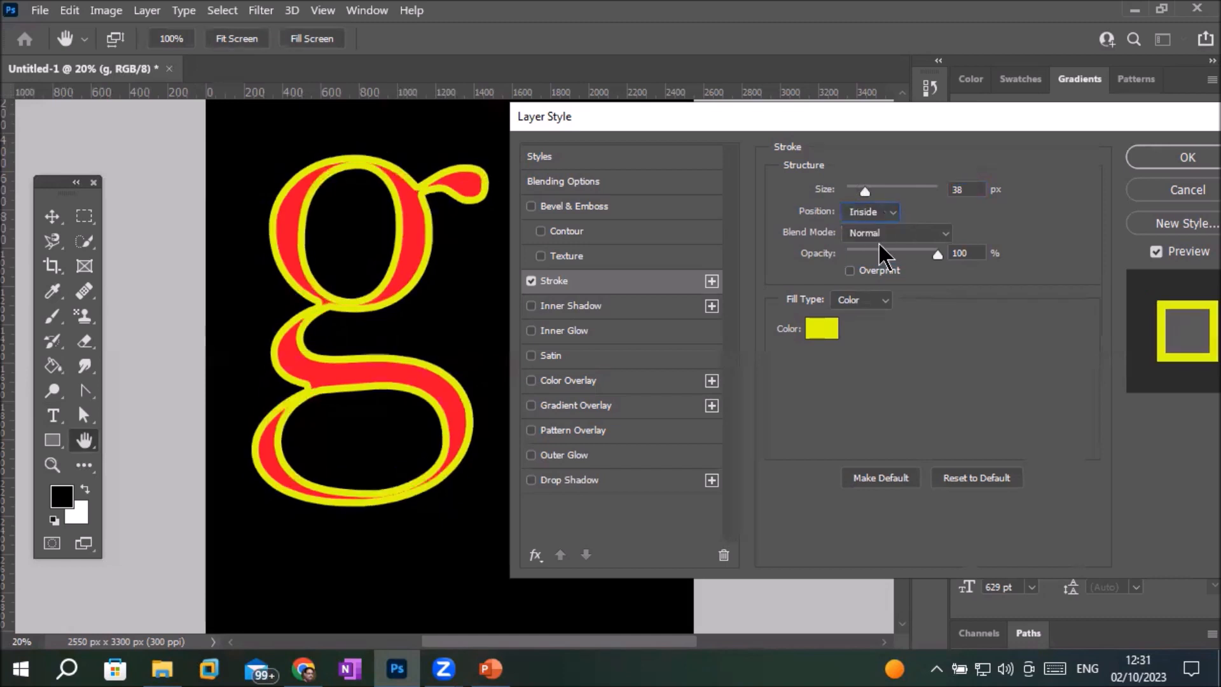
pyautogui.click(887, 212)
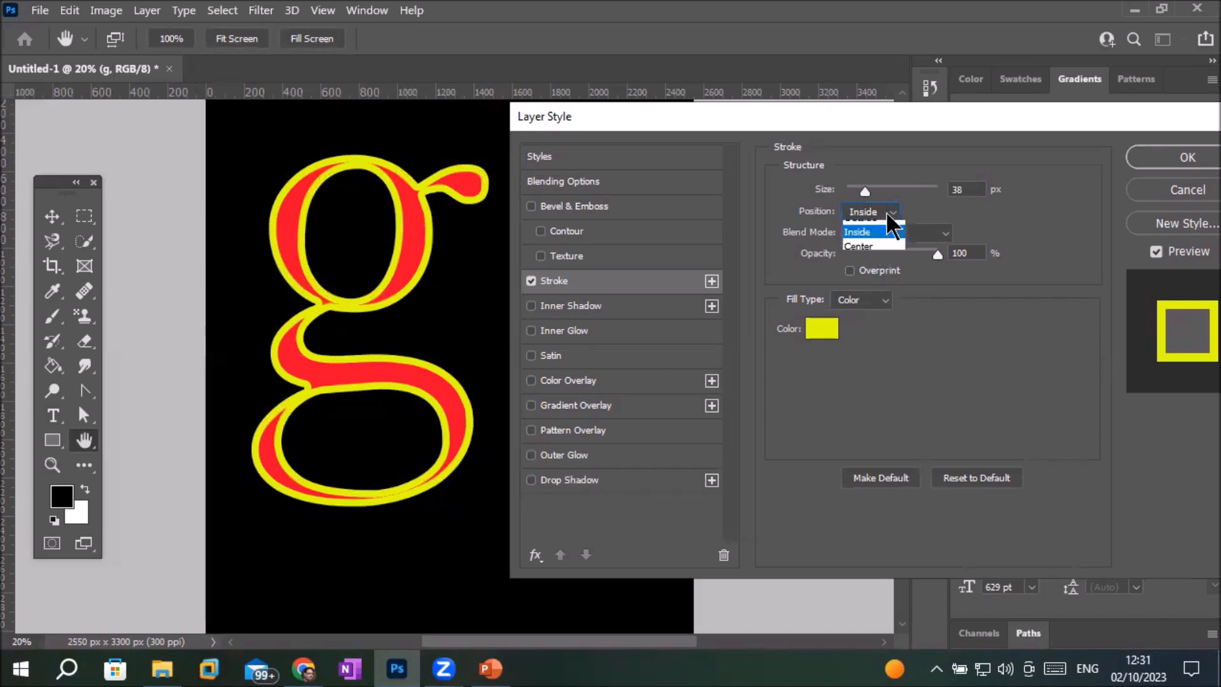
pyautogui.click(875, 254)
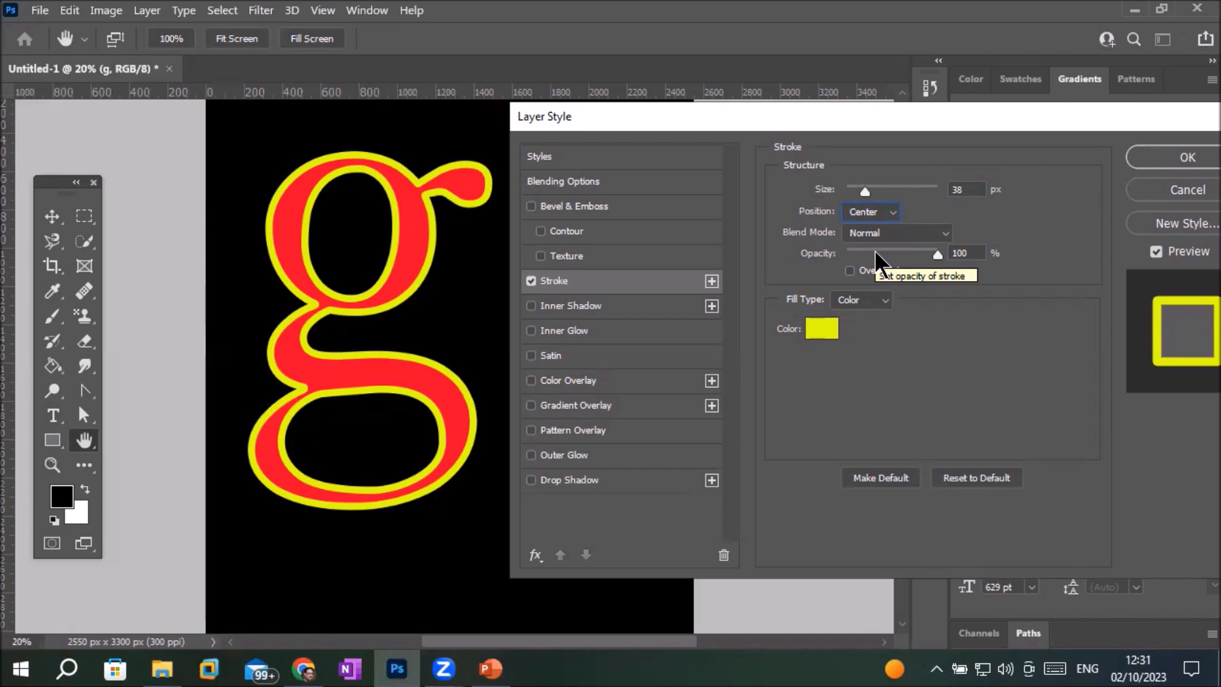
pyautogui.click(890, 211)
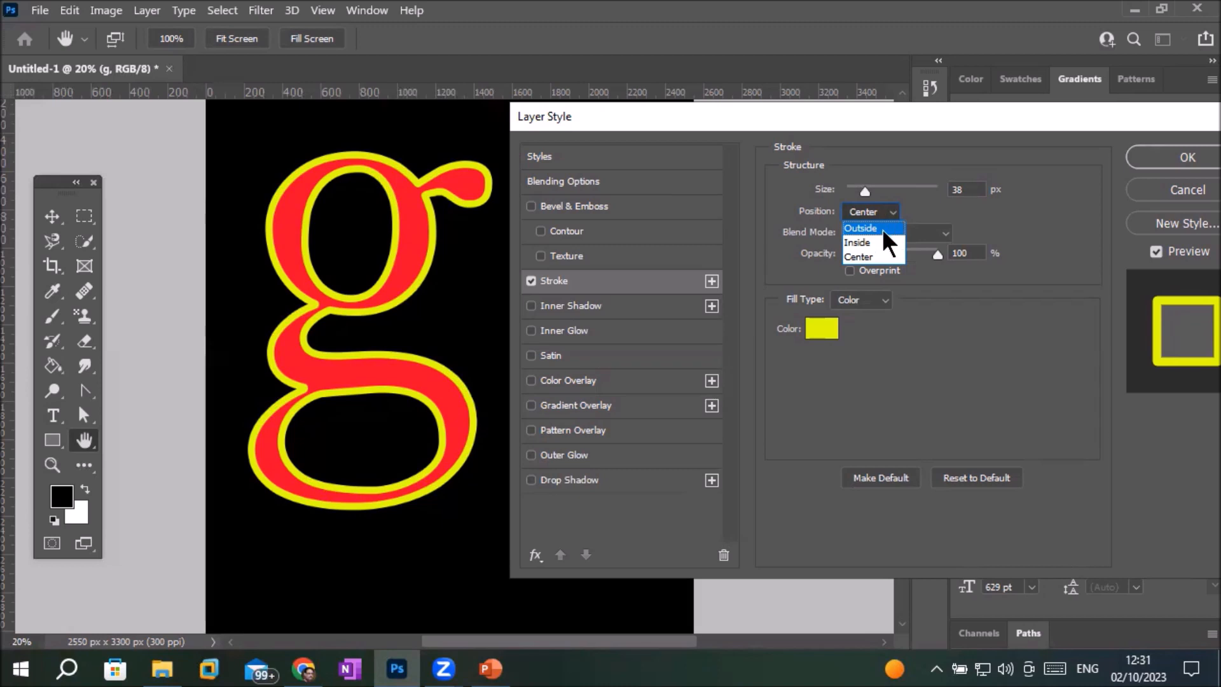
pyautogui.click(883, 227)
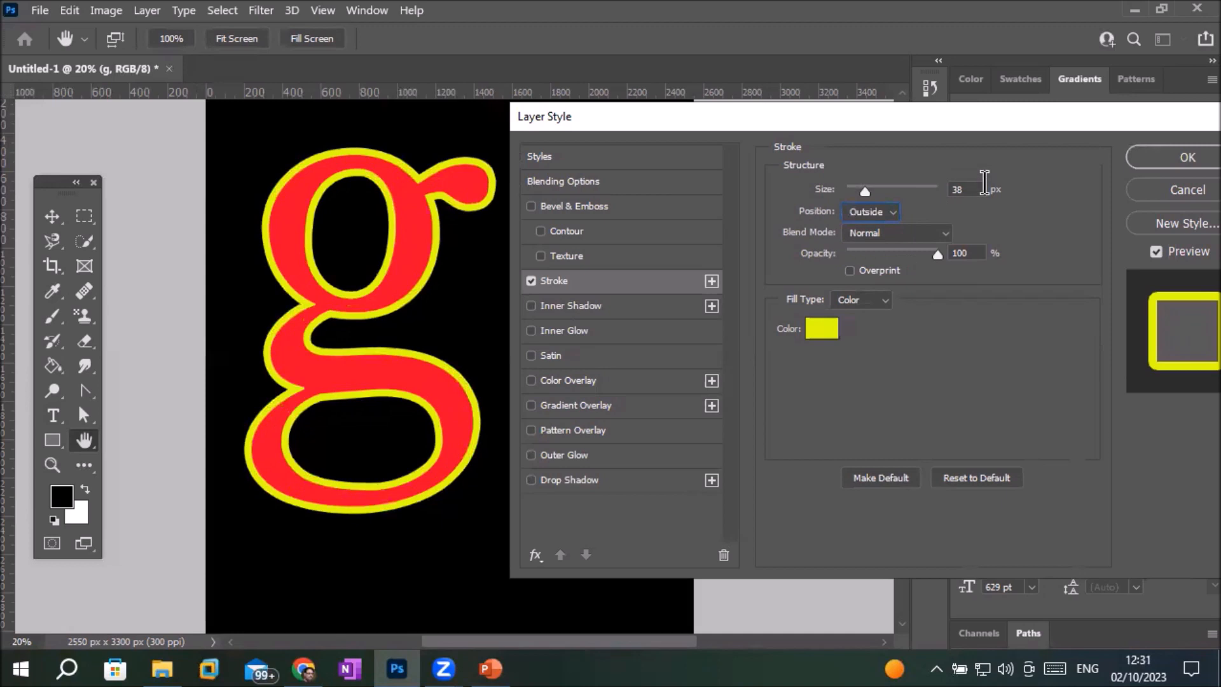
# Reduce the yellow stroke's size to 20 px.
pyautogui.click(983, 186)
pyautogui.press('Down')
pyautogui.press('Down')
pyautogui.press('Down')
pyautogui.press('Down')
pyautogui.press('Down')
pyautogui.press('Down')
pyautogui.press('Down')
pyautogui.press('Down')
pyautogui.press('Down')
pyautogui.press('Down')
pyautogui.press('Down')
pyautogui.press('Down')
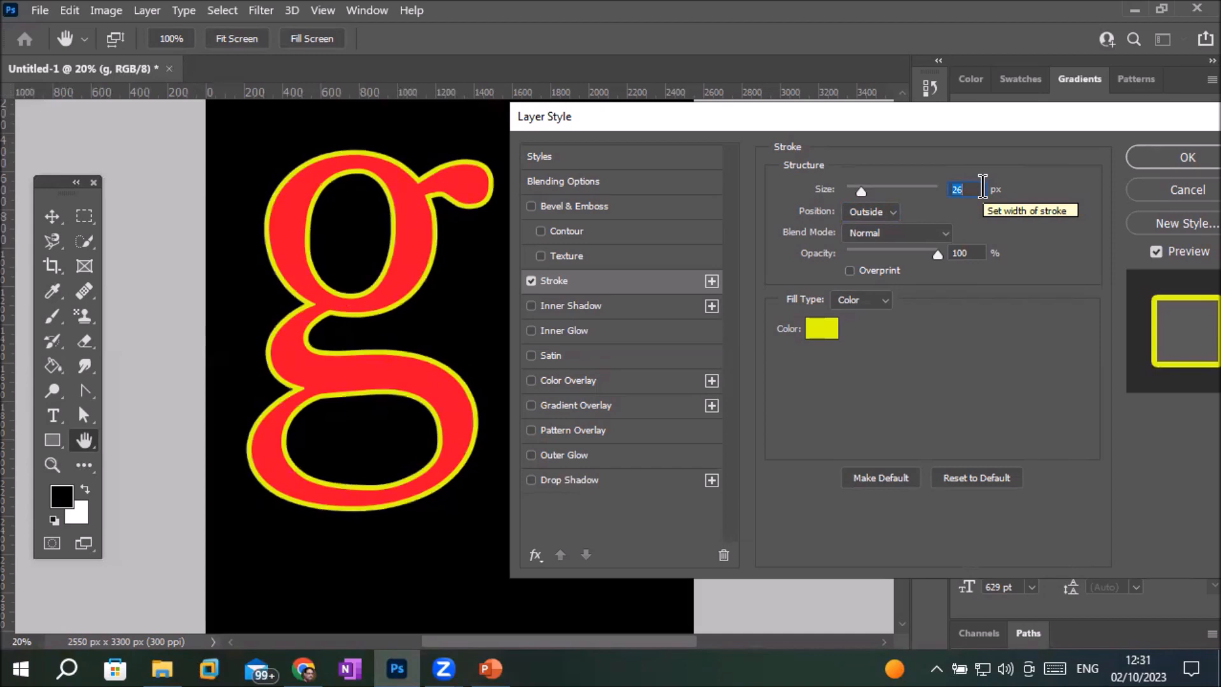
pyautogui.press('Down')
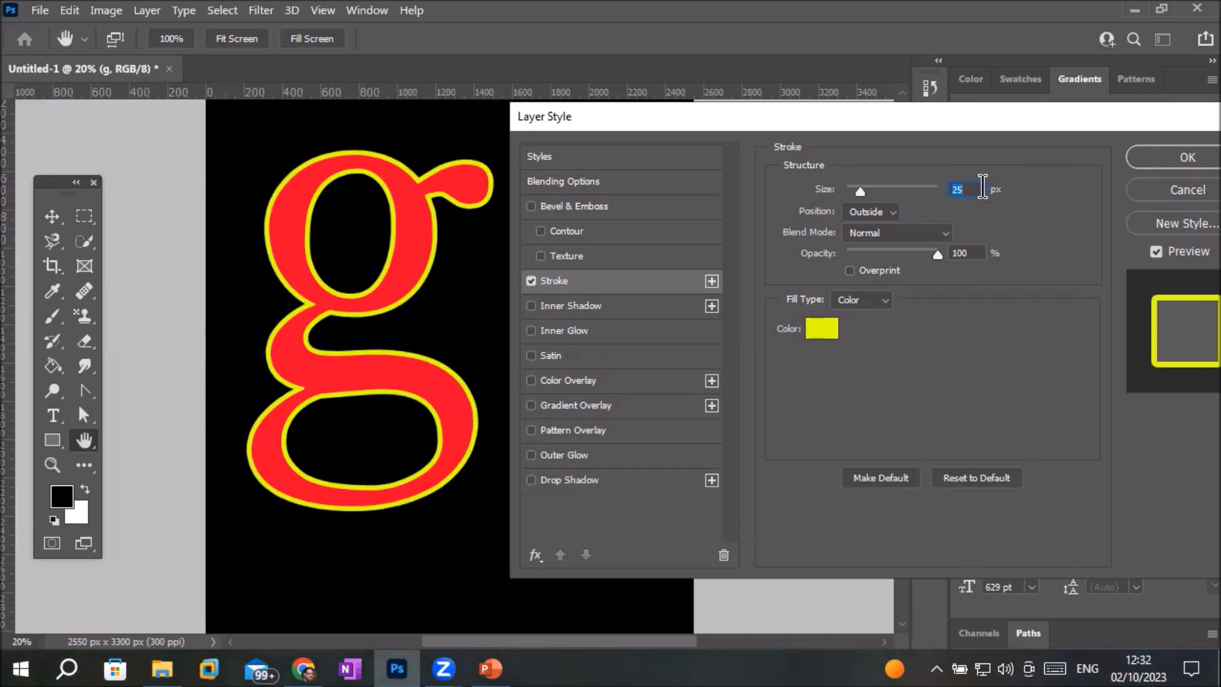
pyautogui.press('Down')
pyautogui.press('Down')
pyautogui.press('Down')
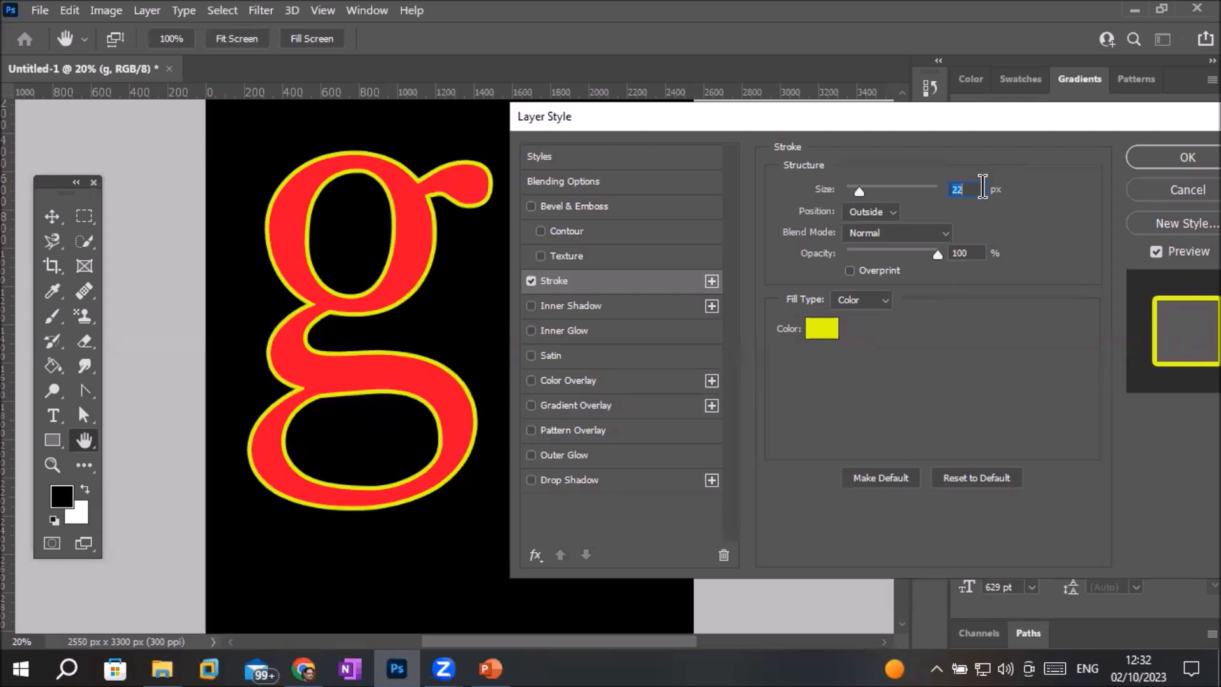
pyautogui.press('Down')
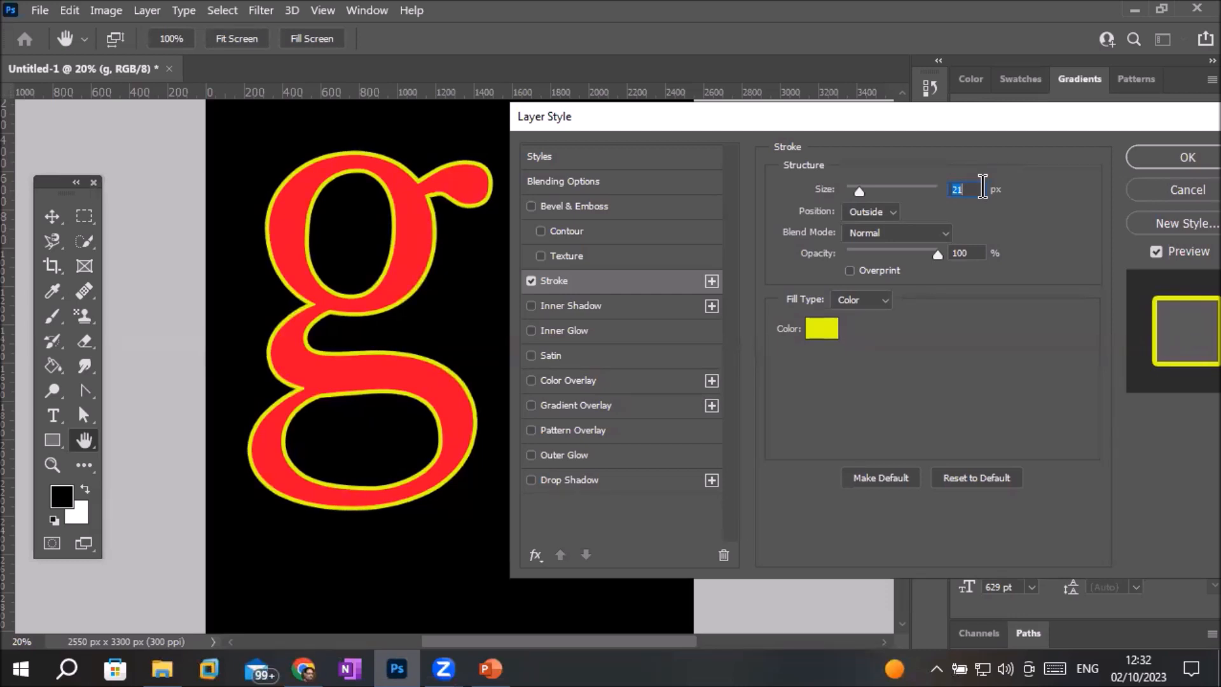
pyautogui.press('Down')
pyautogui.press('Up')
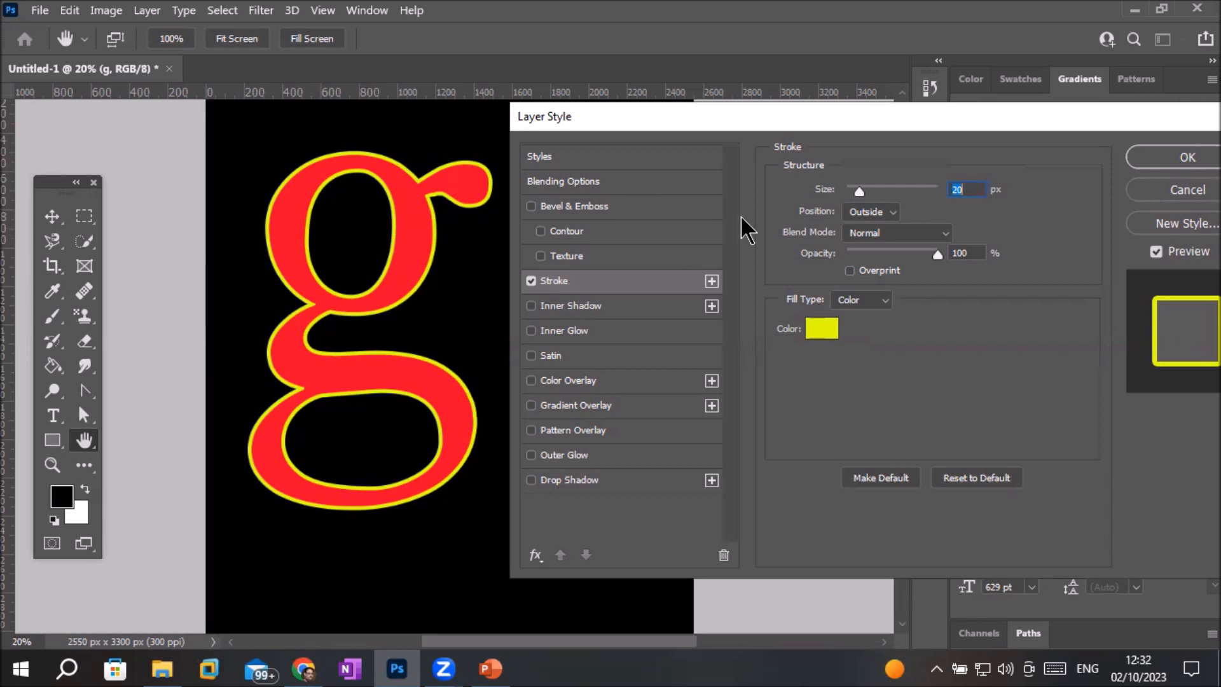
# Try the stroke's opacity at 43% and bring it back to 100%.
pyautogui.moveTo(939, 256); pyautogui.dragTo(888, 254)
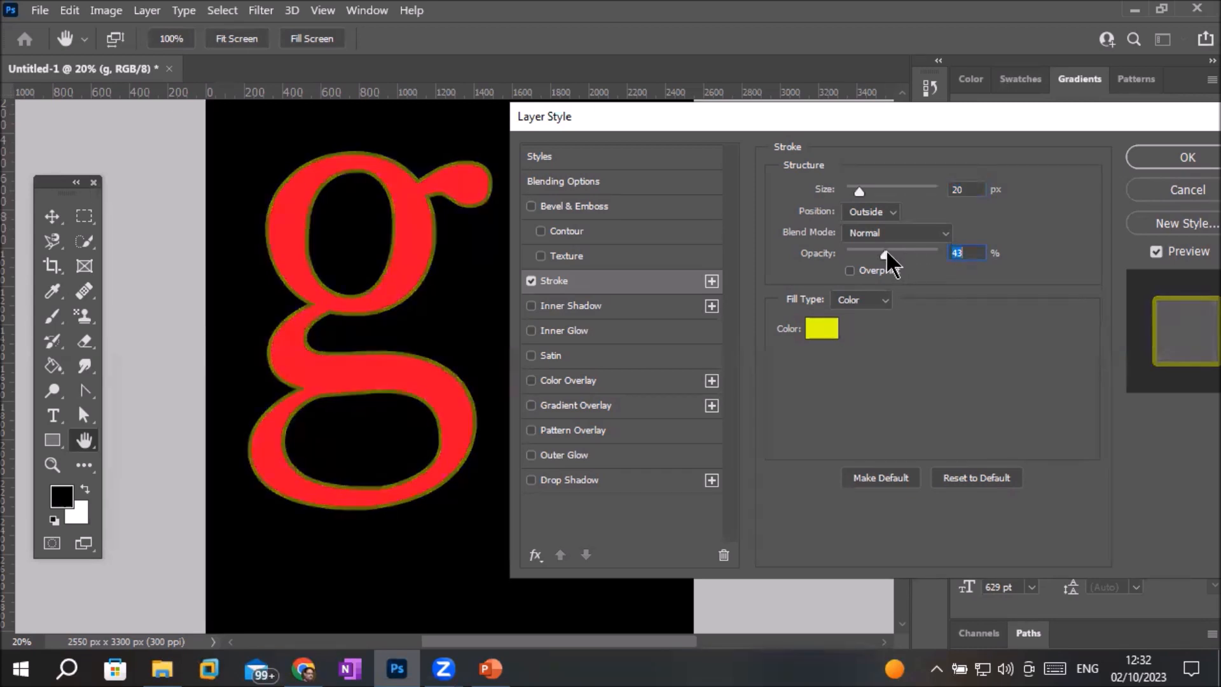
pyautogui.moveTo(887, 253); pyautogui.dragTo(951, 256)
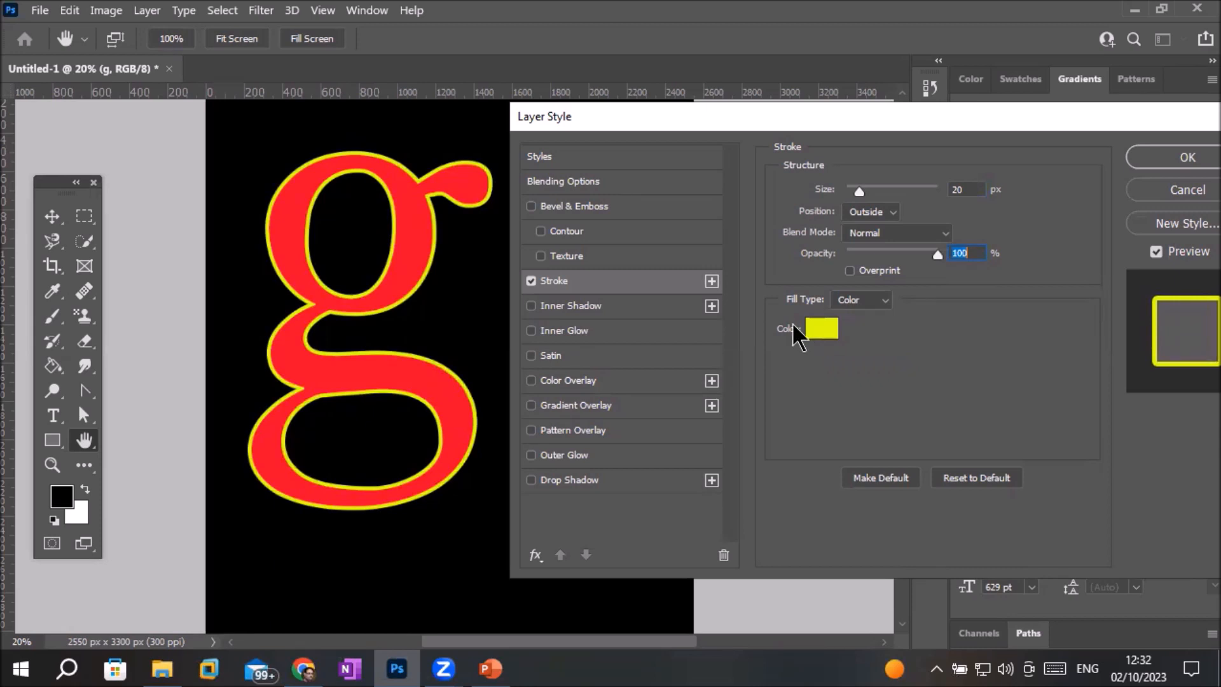
# Add a second stroke effect to the letter g and select the lower of the two strokes.
pyautogui.click(711, 282)
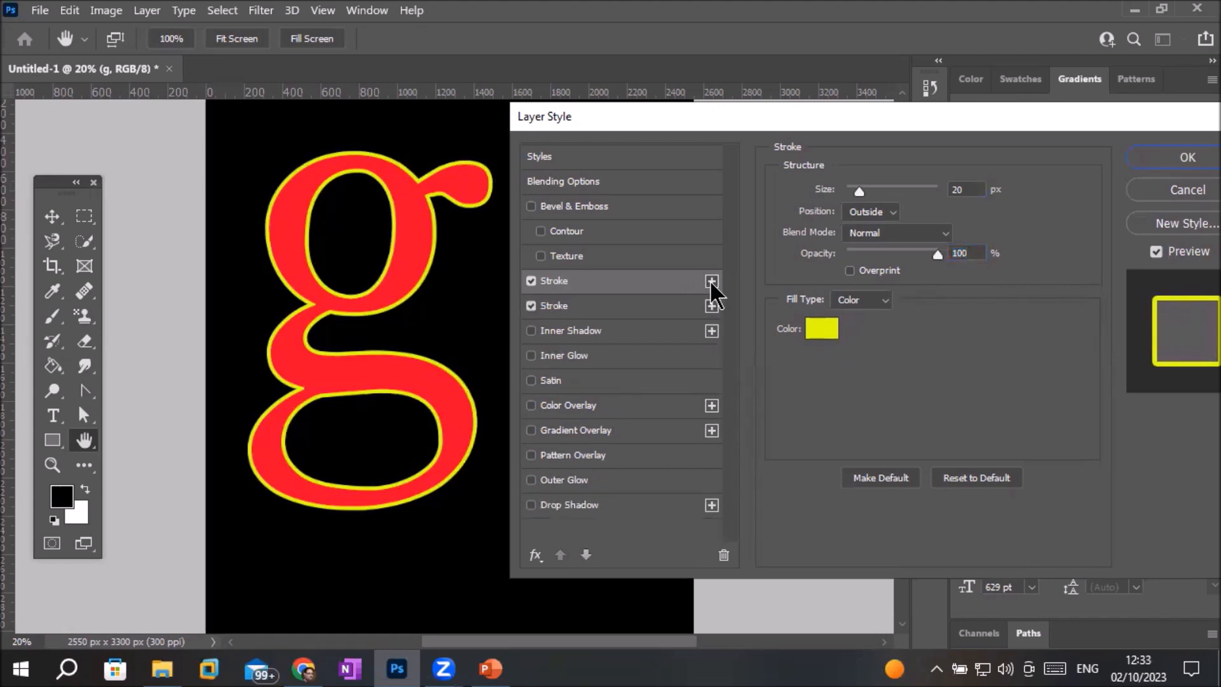
pyautogui.click(577, 306)
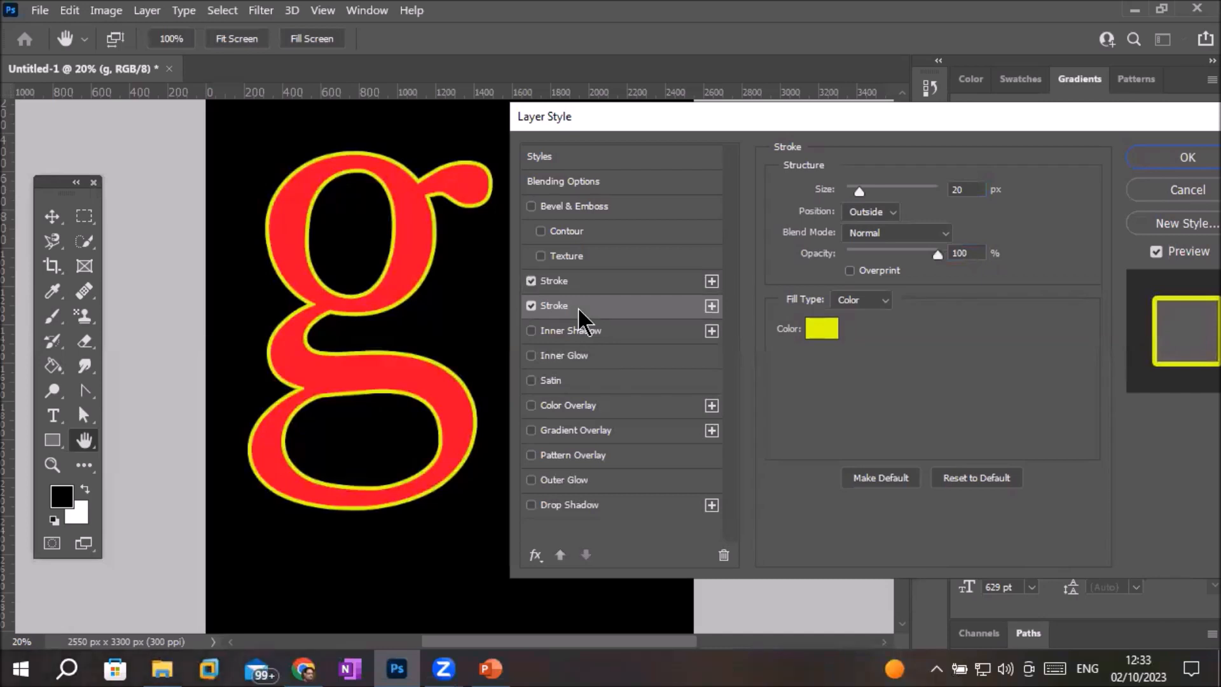
pyautogui.click(589, 280)
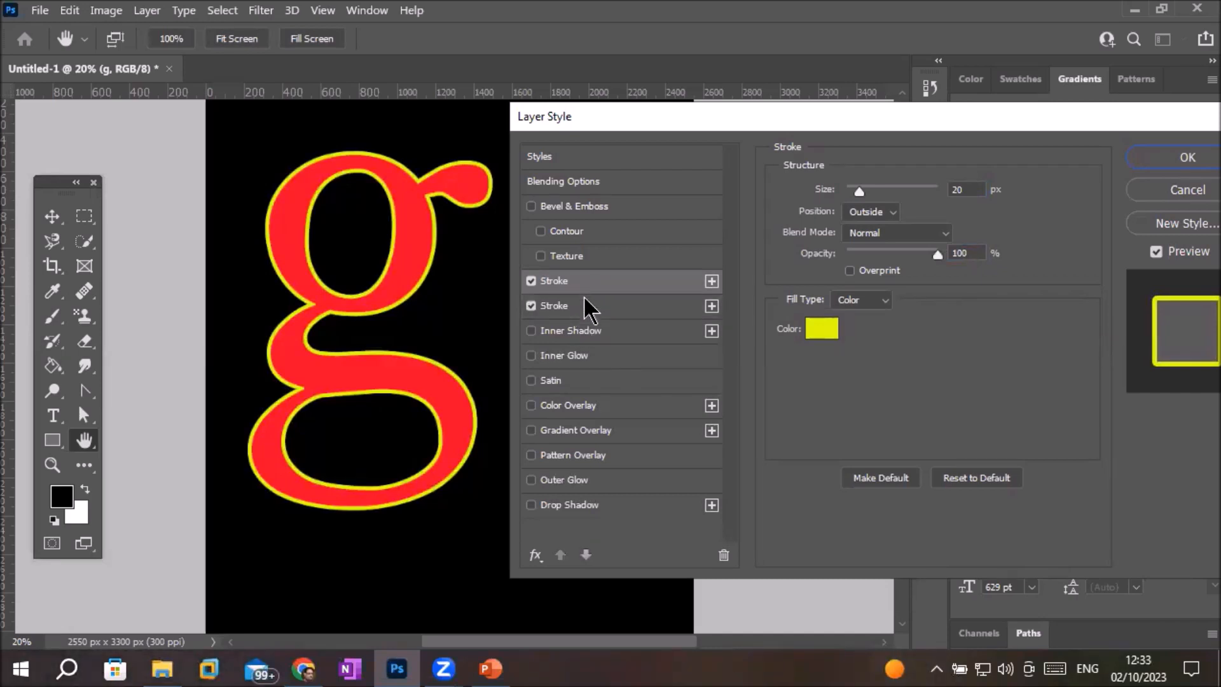
pyautogui.click(574, 309)
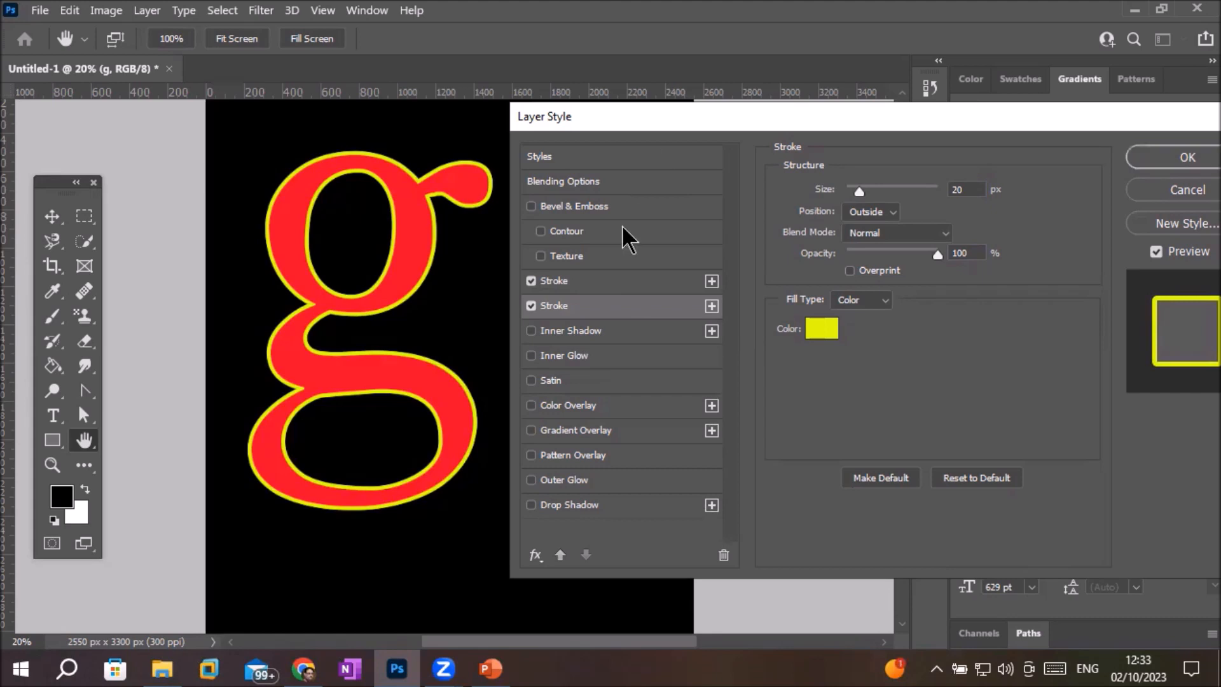
pyautogui.click(601, 286)
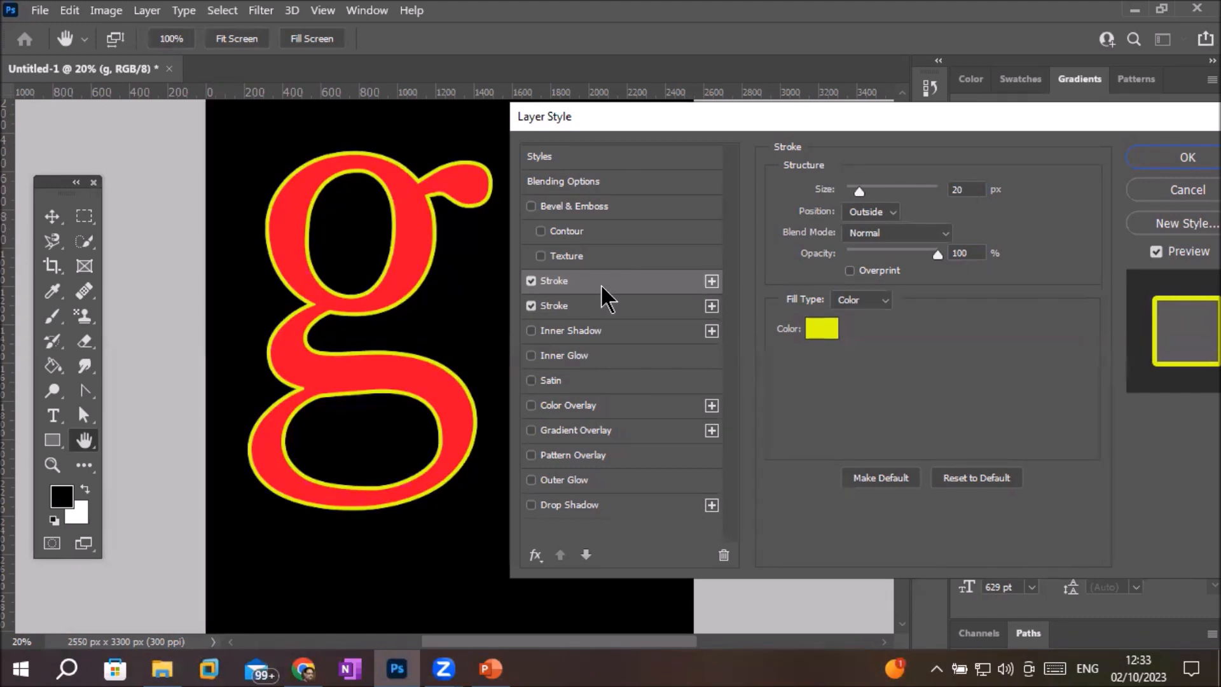
pyautogui.click(575, 306)
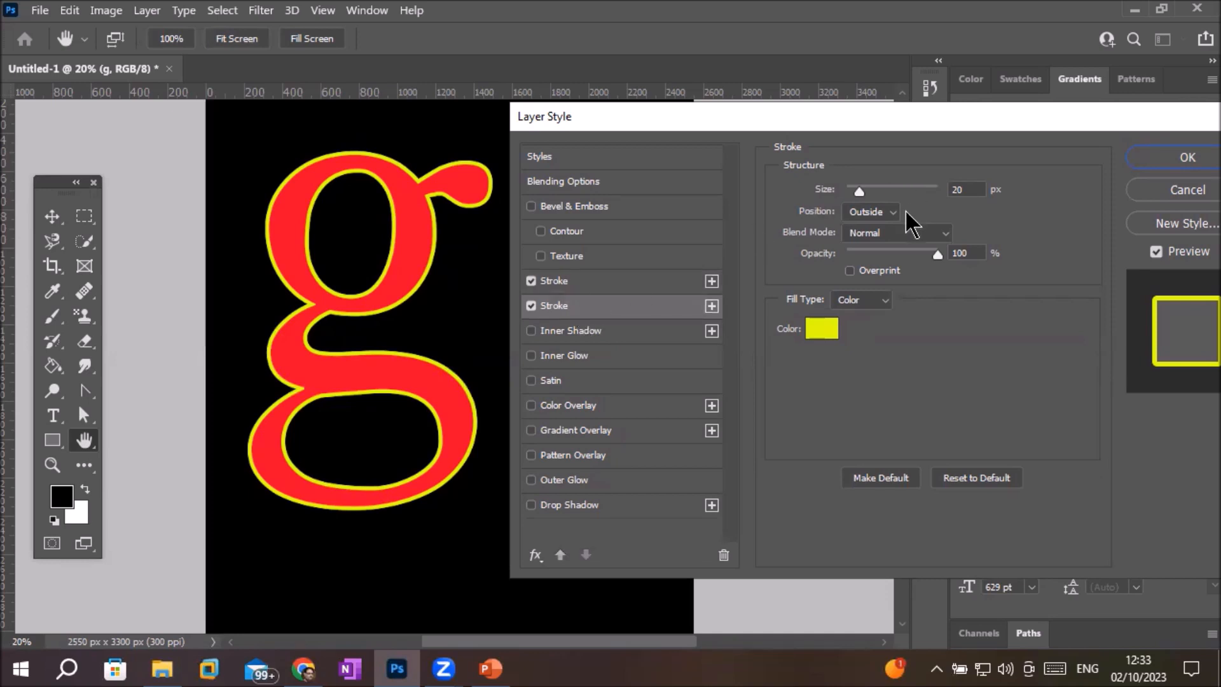
# Colour the lower stroke bright green, 0cff00.
pyautogui.click(824, 334)
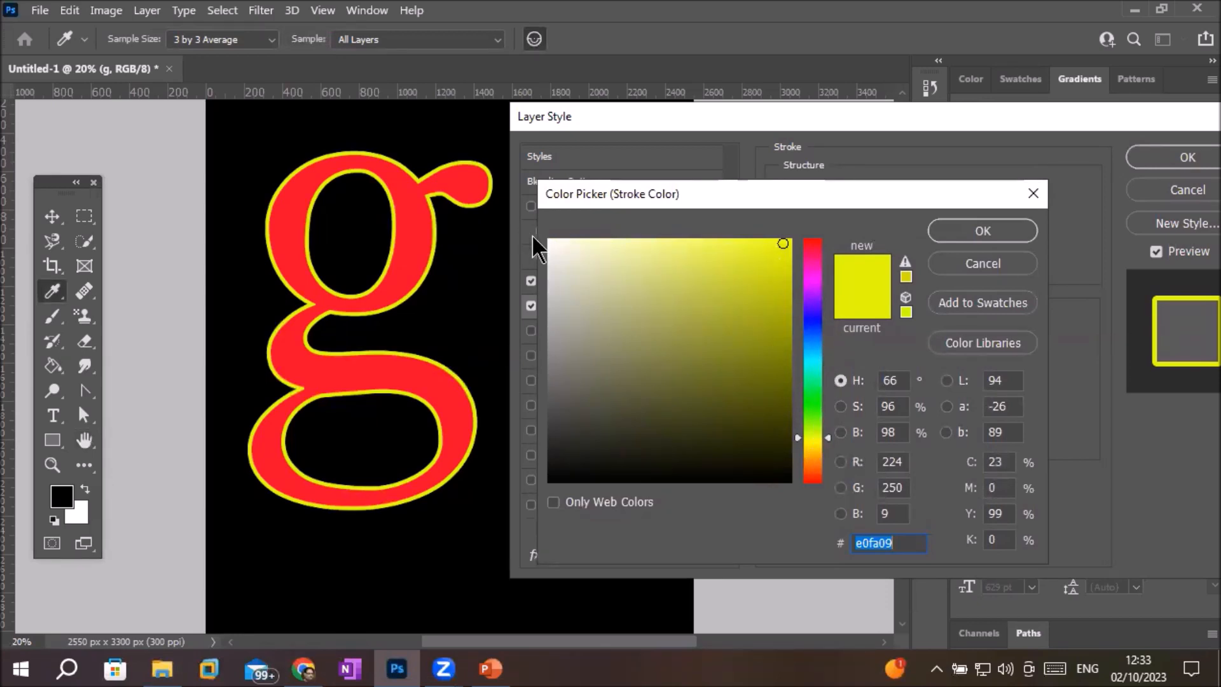
pyautogui.click(812, 403)
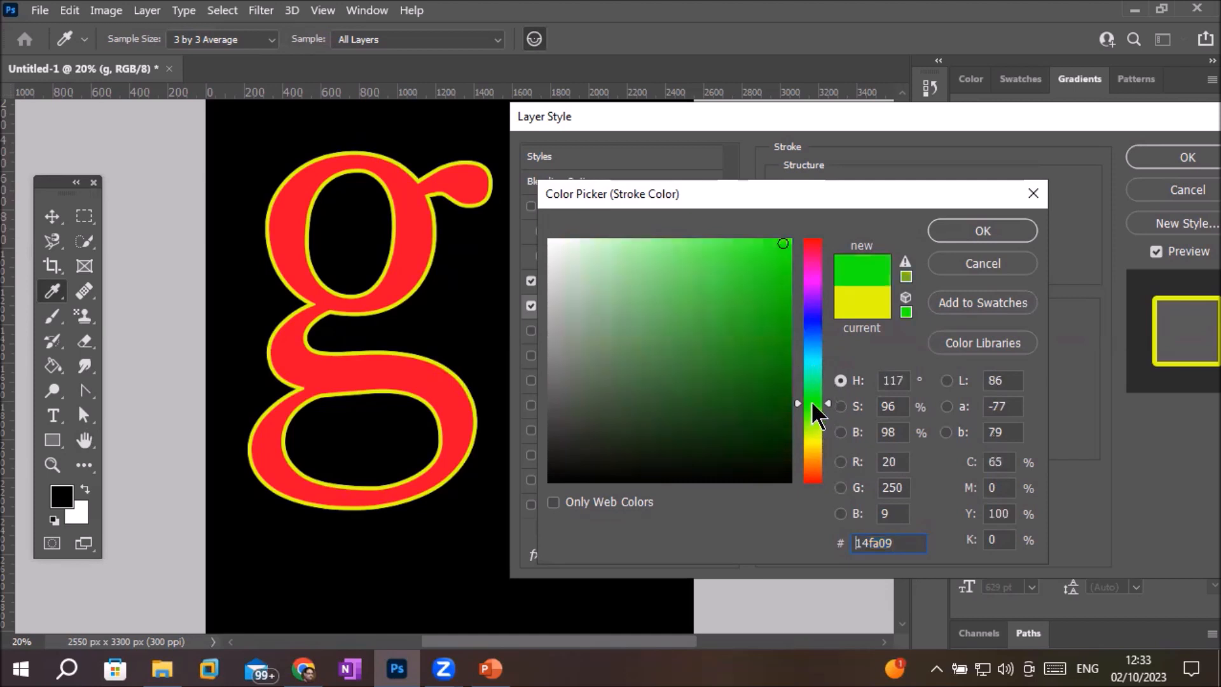
pyautogui.moveTo(781, 240); pyautogui.dragTo(803, 238)
pyautogui.click(1011, 237)
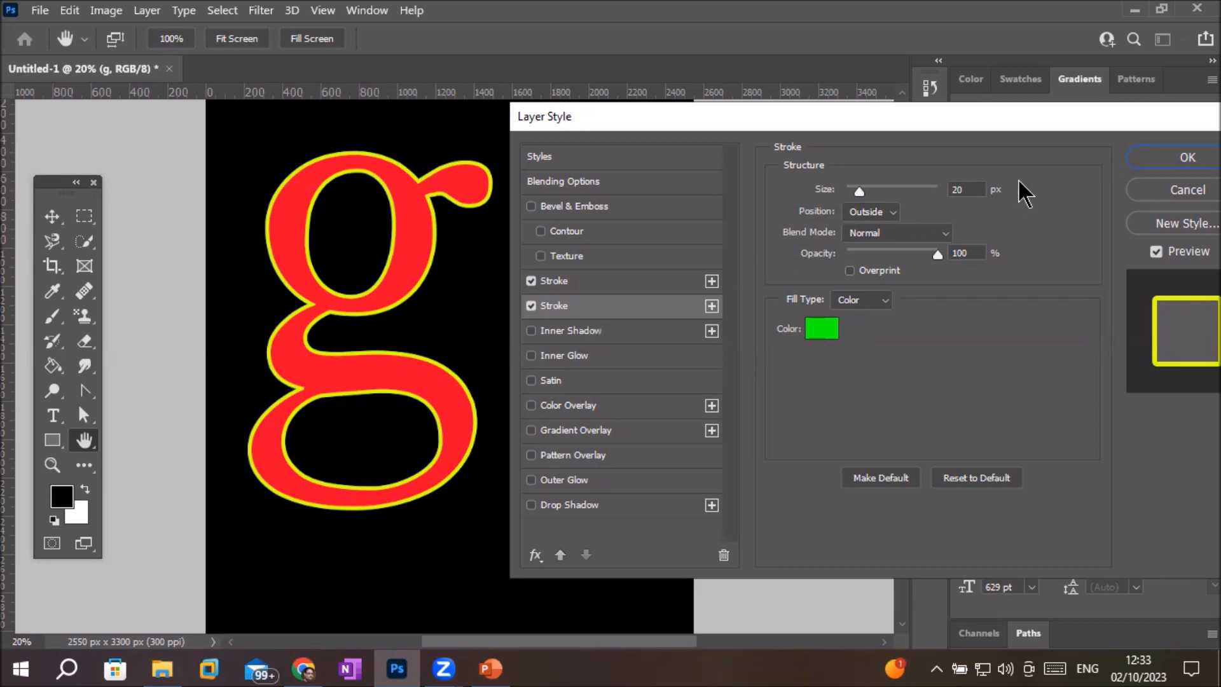
# Widen the lower stroke to 39 px so it extends beyond the yellow outline.
pyautogui.click(972, 189)
pyautogui.press('Up')
pyautogui.press('Up')
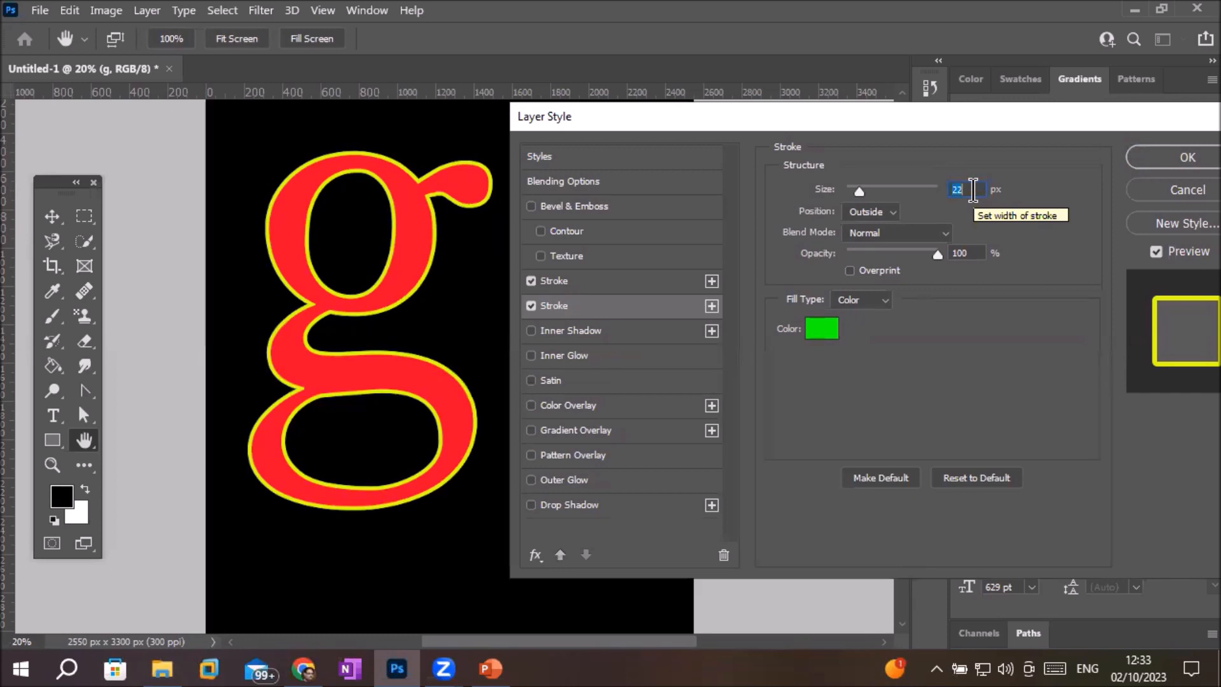
pyautogui.press('Up')
pyautogui.press('Up')
pyautogui.press('Up')
pyautogui.press('Up')
pyautogui.press('Up')
pyautogui.press('Up')
pyautogui.press('Up')
pyautogui.press('Up')
pyautogui.press('Up')
pyautogui.press('Up')
pyautogui.press('Up')
pyautogui.press('Up')
pyautogui.press('Up')
pyautogui.press('Up')
pyautogui.press('Up')
pyautogui.press('Up')
pyautogui.press('Up')
pyautogui.press('Up')
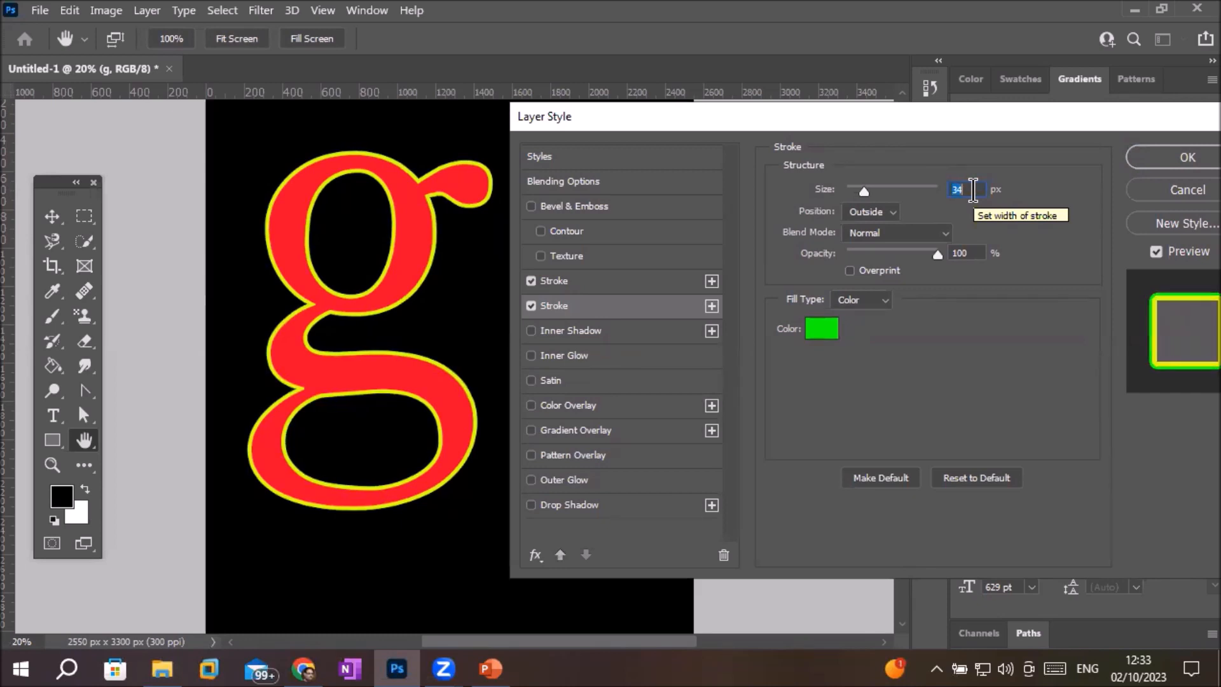
pyautogui.press('Up')
pyautogui.press('Up')
pyautogui.press('Up')
pyautogui.press('Up')
pyautogui.press('Up')
pyautogui.scroll(5, 973, 189)
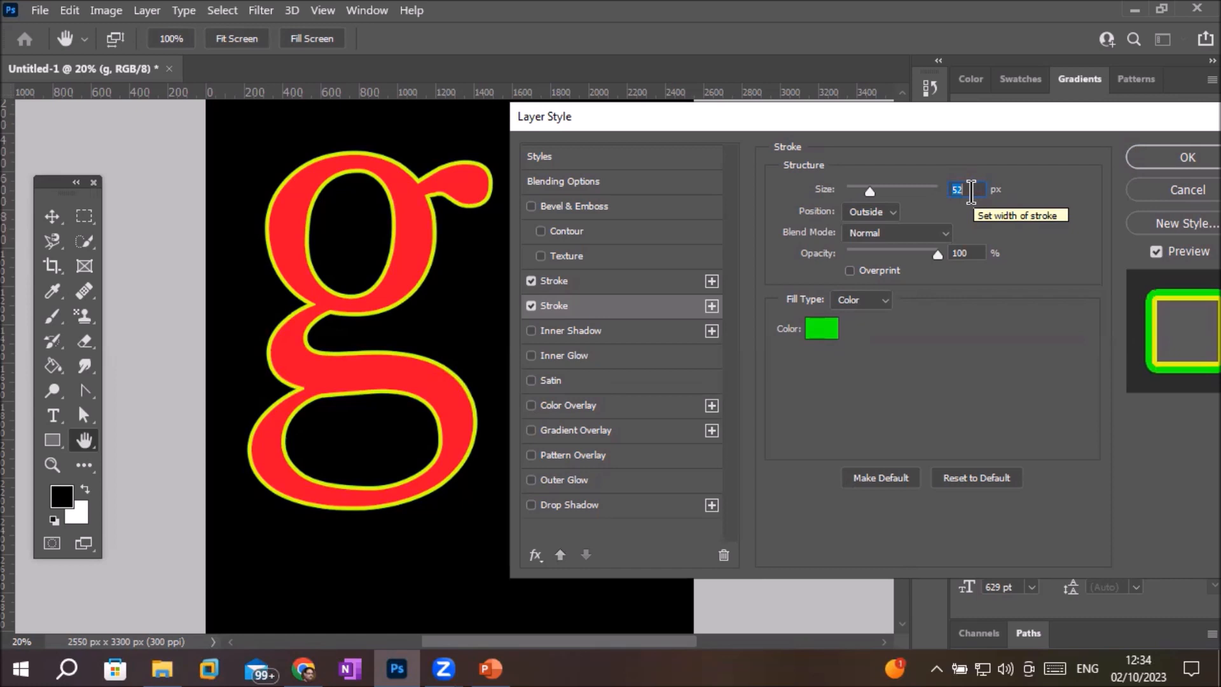
pyautogui.scroll(-2, 971, 191)
pyautogui.scroll(-5, 971, 191)
pyautogui.scroll(-2, 971, 191)
pyautogui.scroll(-2, 971, 192)
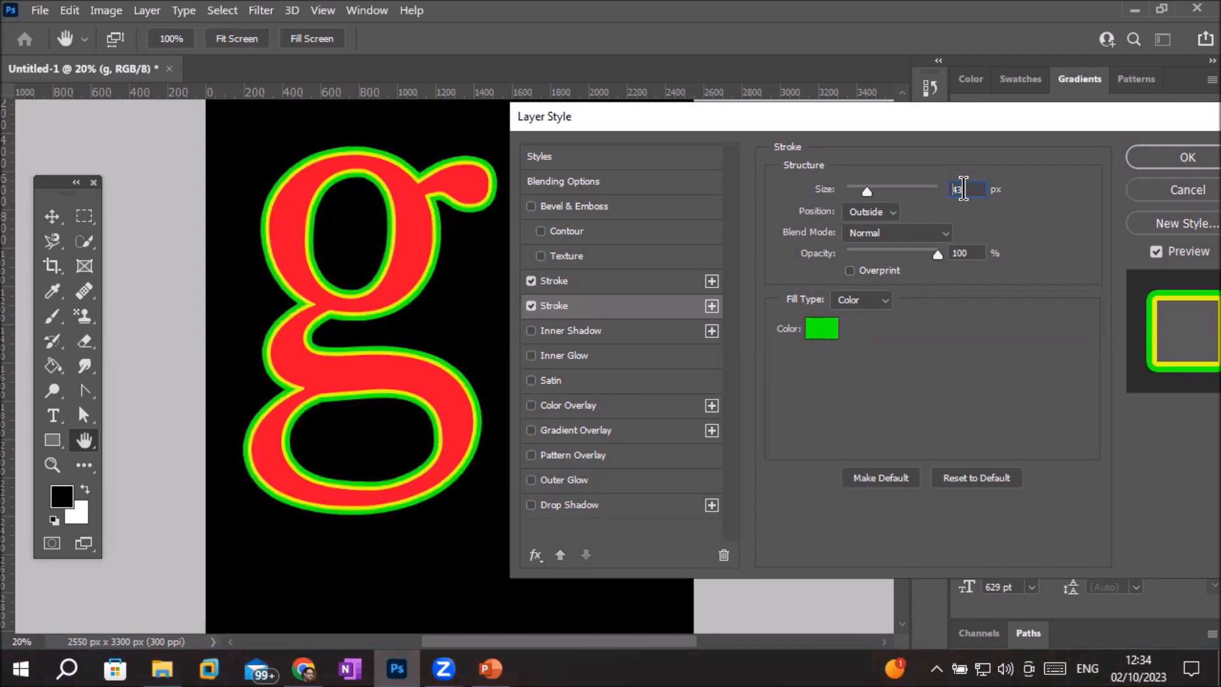
pyautogui.scroll(-2, 963, 189)
pyautogui.scroll(-4, 963, 189)
pyautogui.scroll(2, 968, 190)
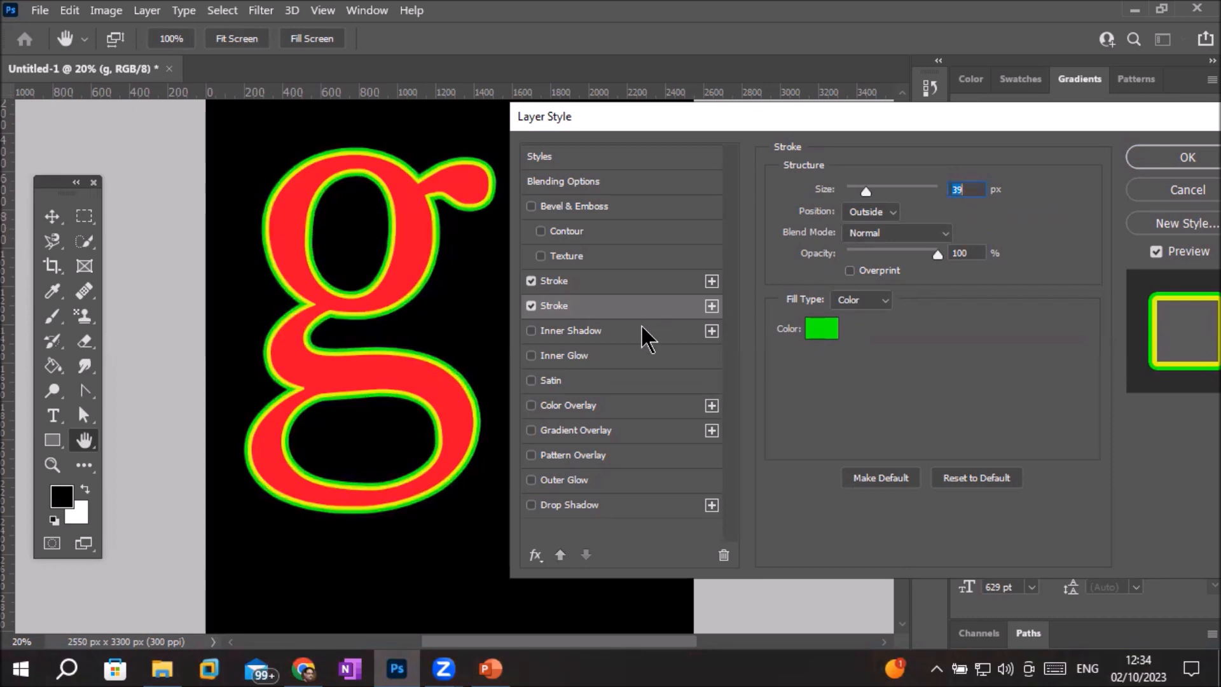
# Recolour the 39 px stroke red, f90a26, after trying a near-white tone.
pyautogui.click(828, 332)
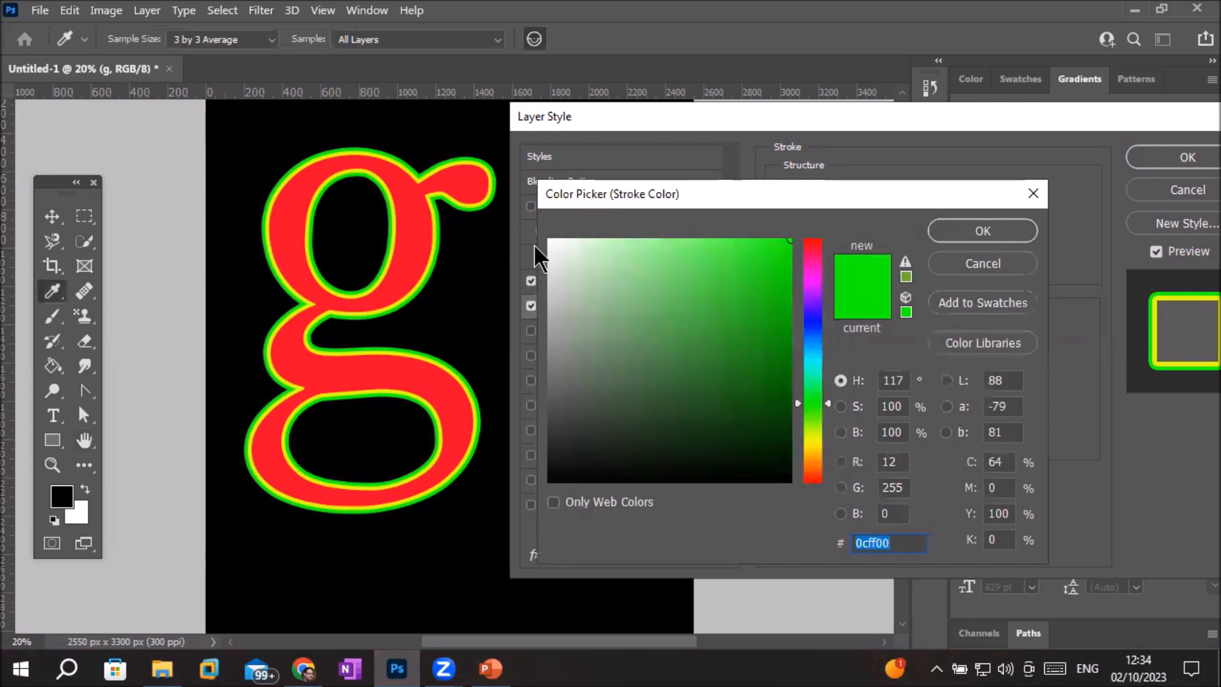
pyautogui.click(550, 243)
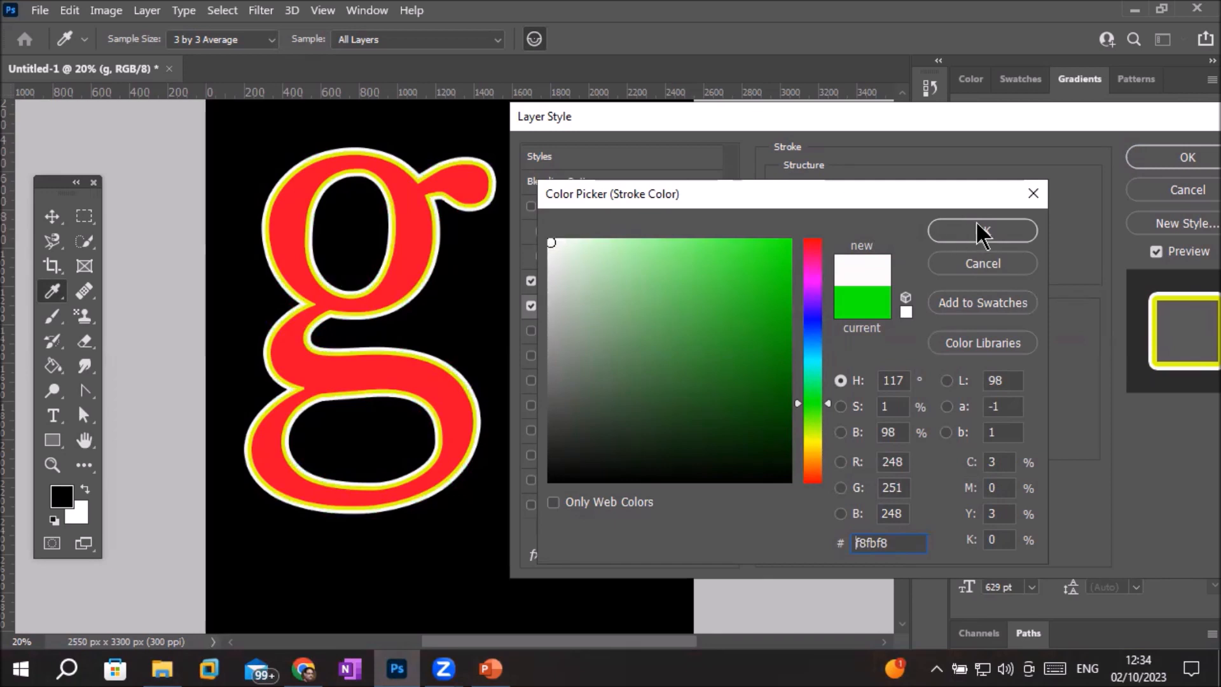
pyautogui.click(814, 242)
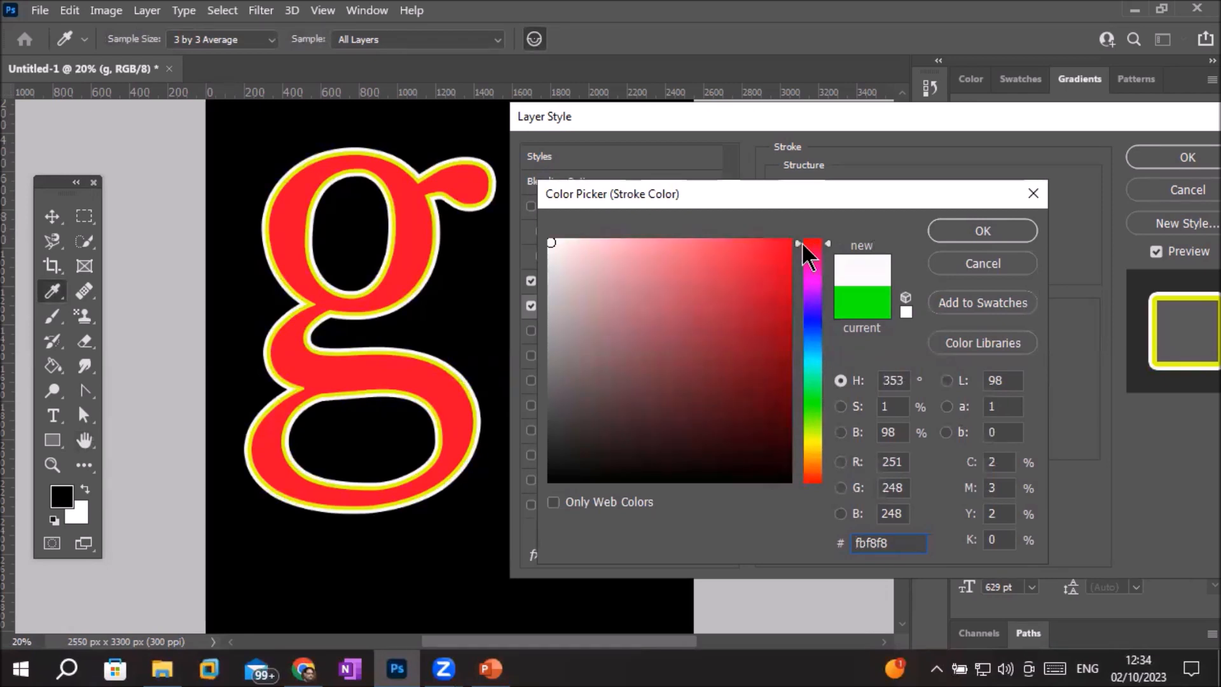
pyautogui.click(780, 244)
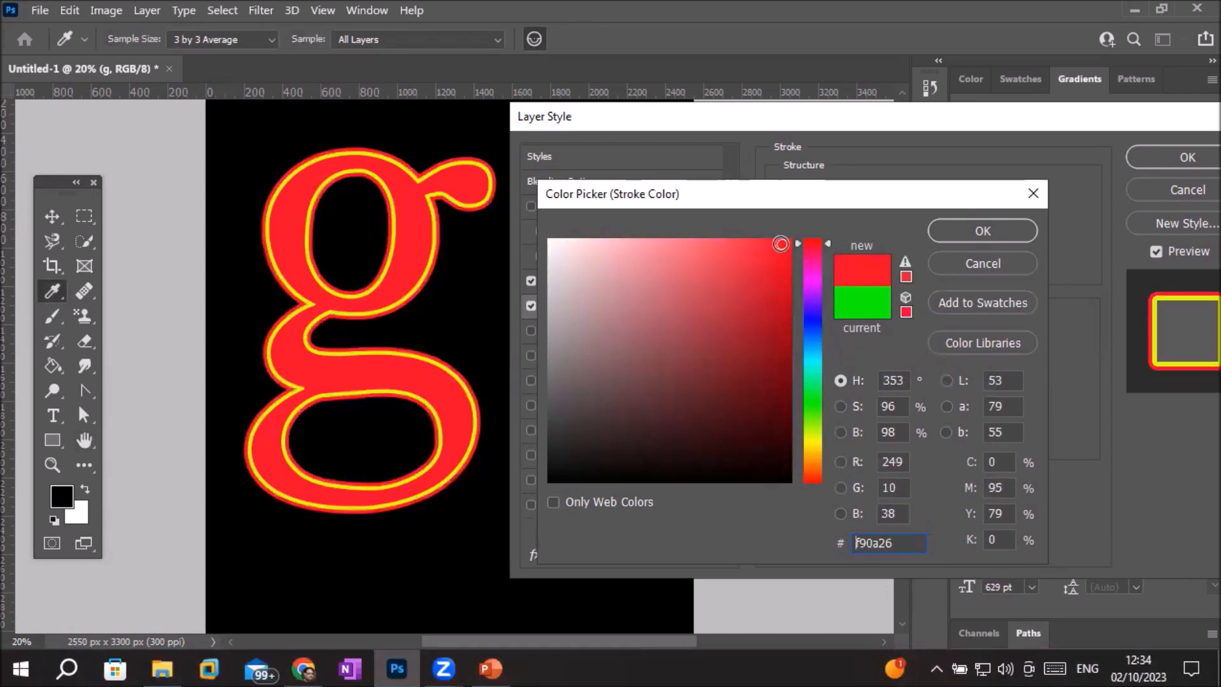
pyautogui.click(1005, 230)
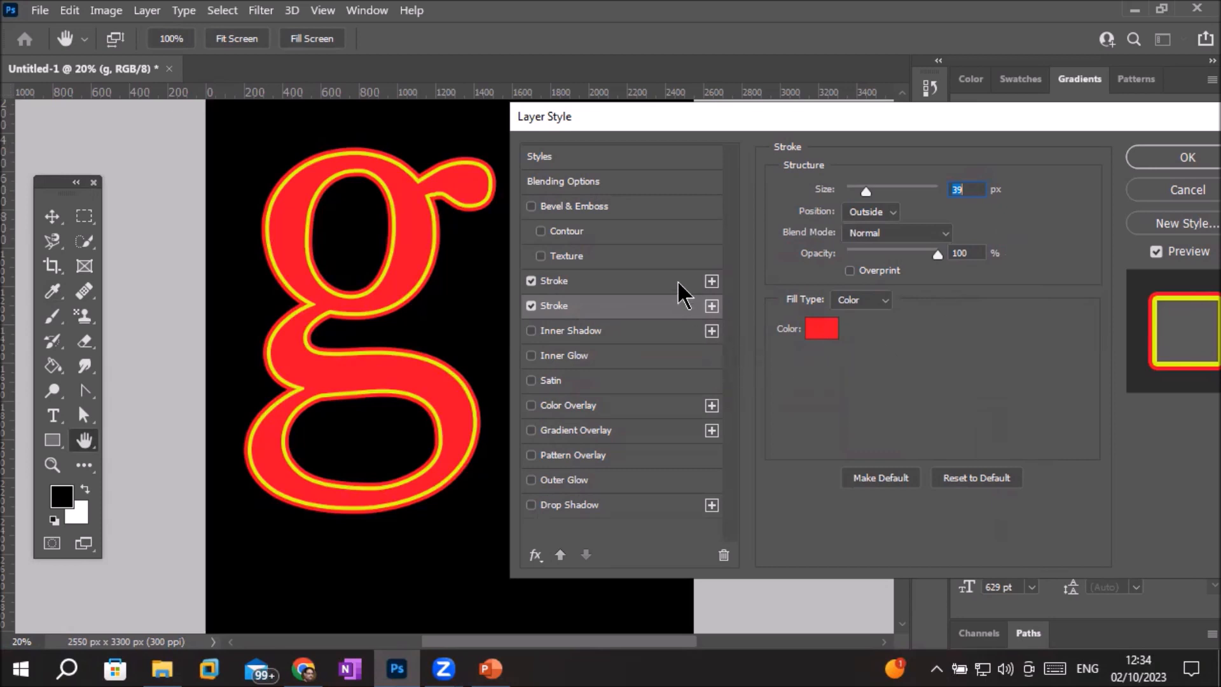
# Add a third stroke effect below the red one and colour it bright cyan, 00e4ff.
pyautogui.click(711, 306)
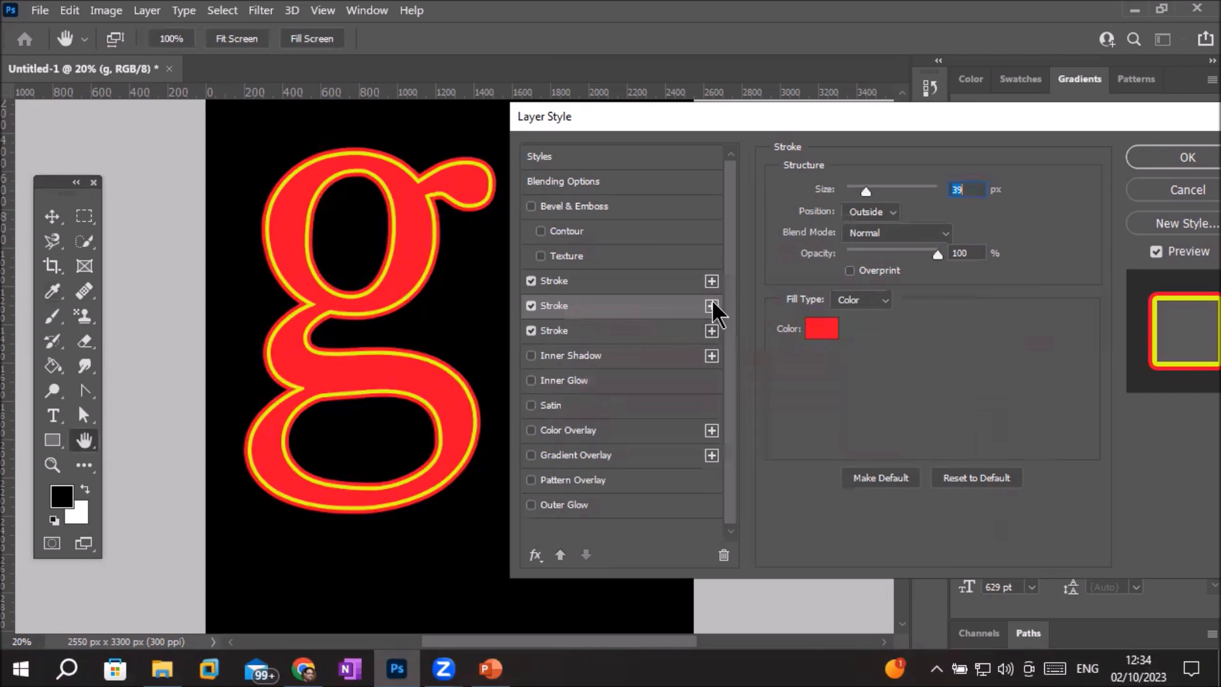
pyautogui.click(598, 331)
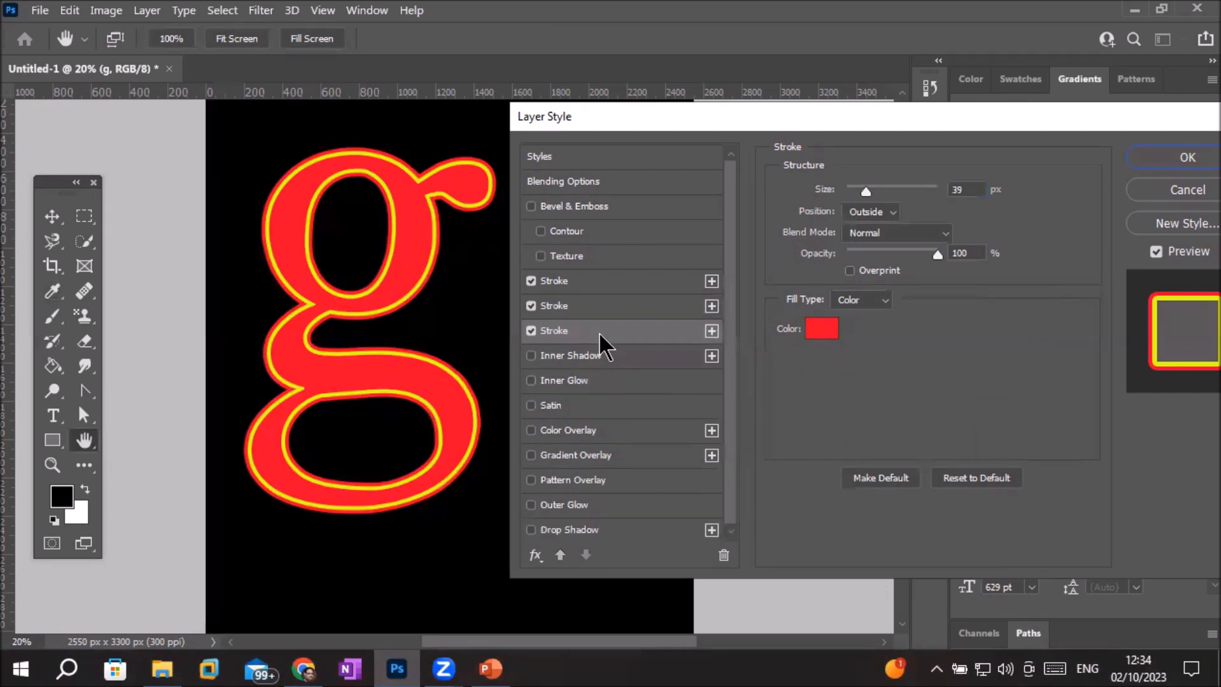
pyautogui.click(966, 190)
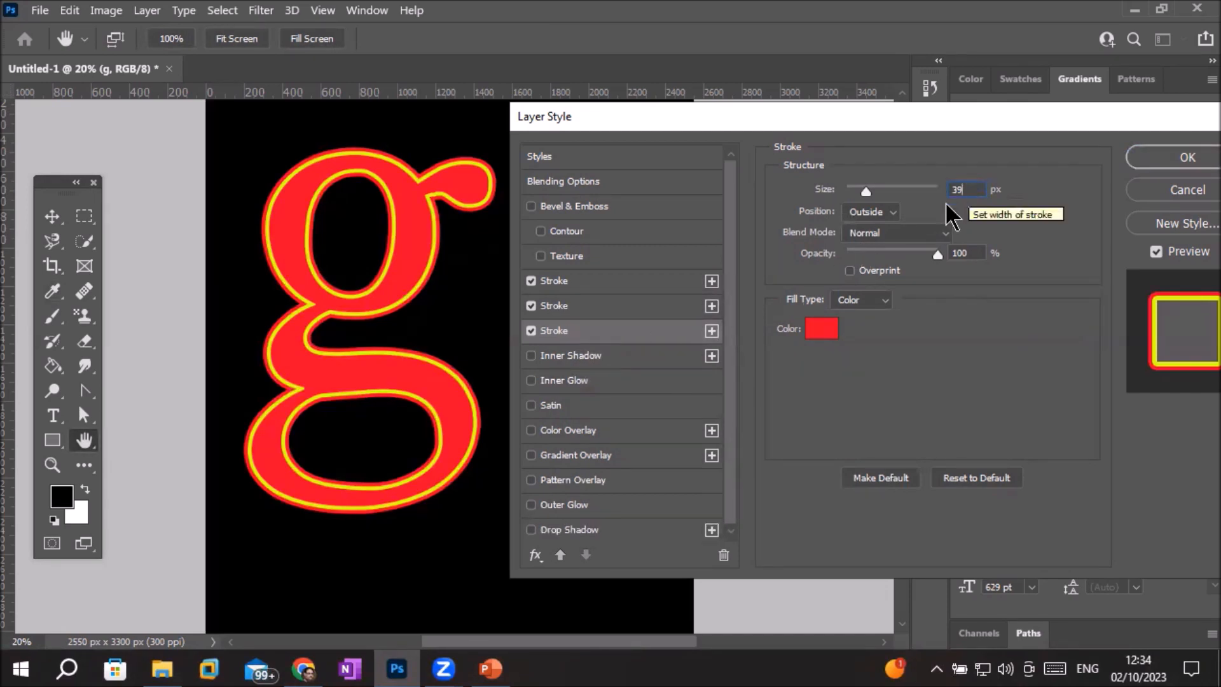
pyautogui.click(816, 327)
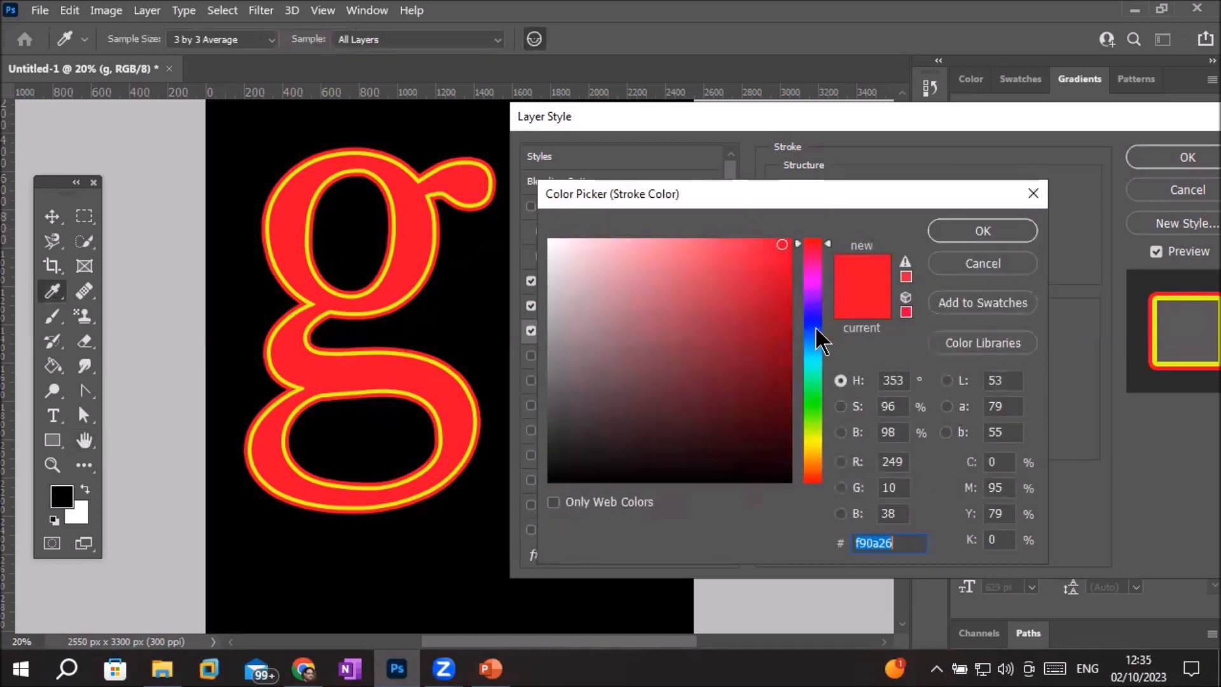
pyautogui.click(810, 354)
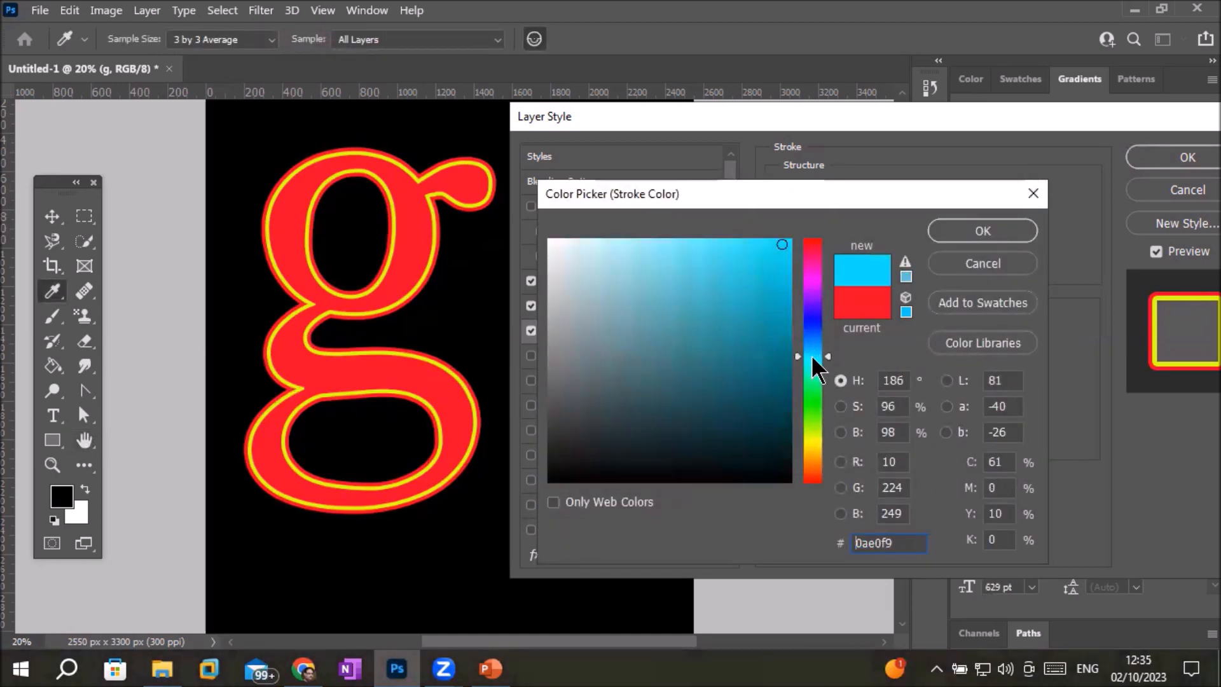
pyautogui.moveTo(778, 245); pyautogui.dragTo(792, 238)
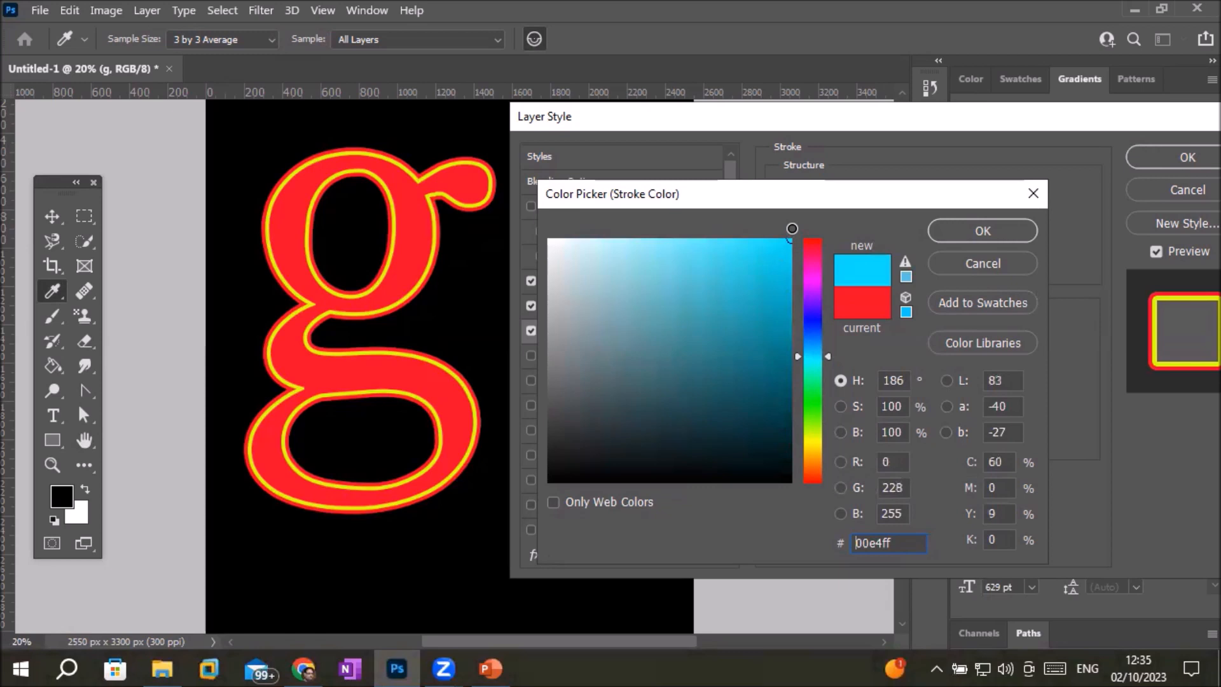
pyautogui.click(978, 224)
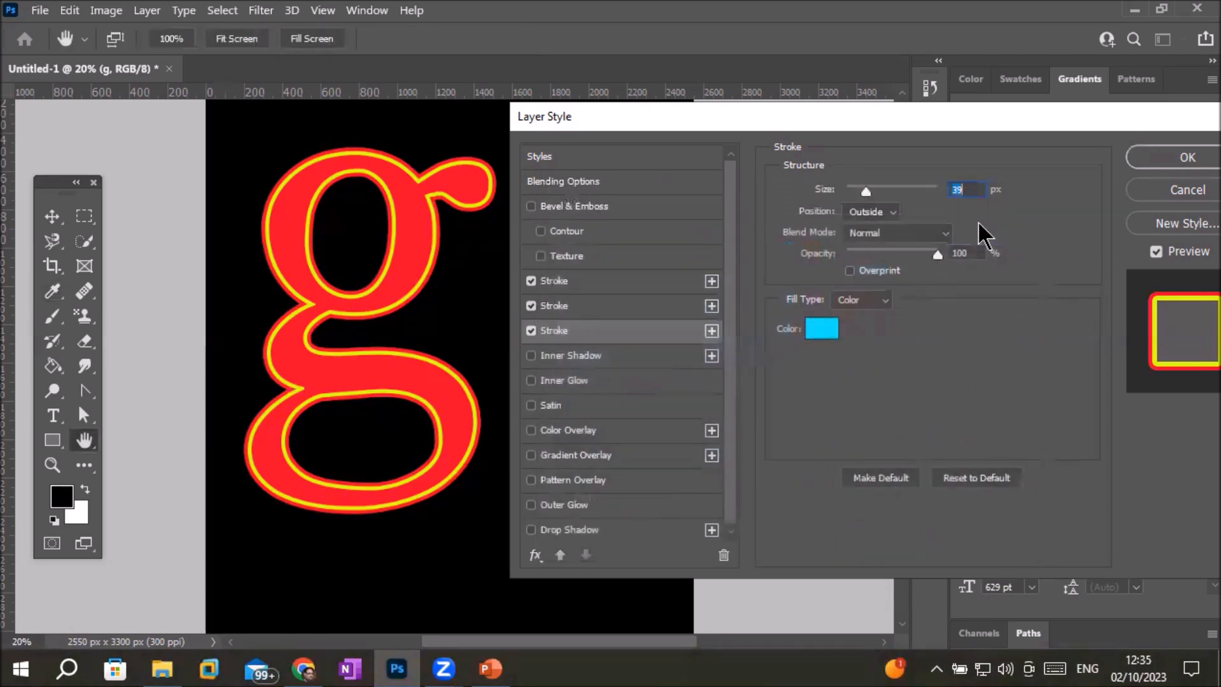
# Widen the cyan stroke to 63 px and apply the layer style to the letter.
pyautogui.press('Up')
pyautogui.press('Up')
pyautogui.press('Up')
pyautogui.press('Up')
pyautogui.press('Up')
pyautogui.press('Up')
pyautogui.press('Up')
pyautogui.press('Up')
pyautogui.press('Up')
pyautogui.press('Up')
pyautogui.press('Up')
pyautogui.press('Up')
pyautogui.press('Up')
pyautogui.press('Up')
pyautogui.press('Up')
pyautogui.press('Up')
pyautogui.press('Up')
pyautogui.press('Up')
pyautogui.press('Up')
pyautogui.press('Up')
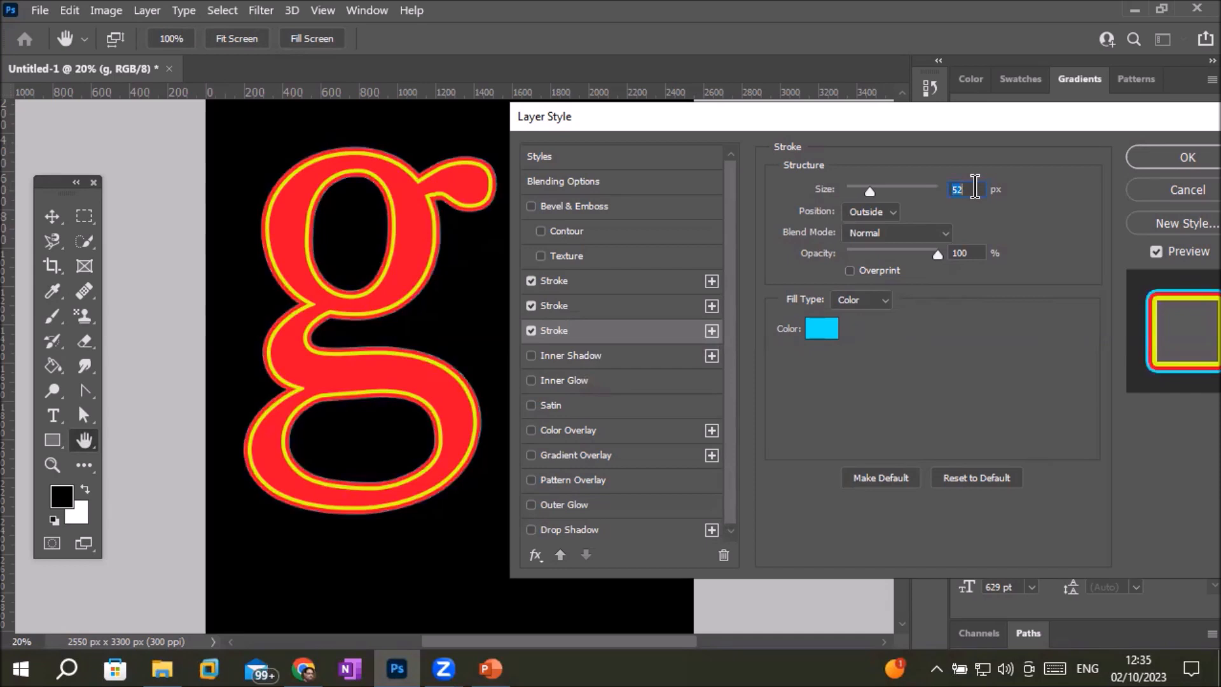
pyautogui.press('Up')
pyautogui.press('Up')
pyautogui.press('Up')
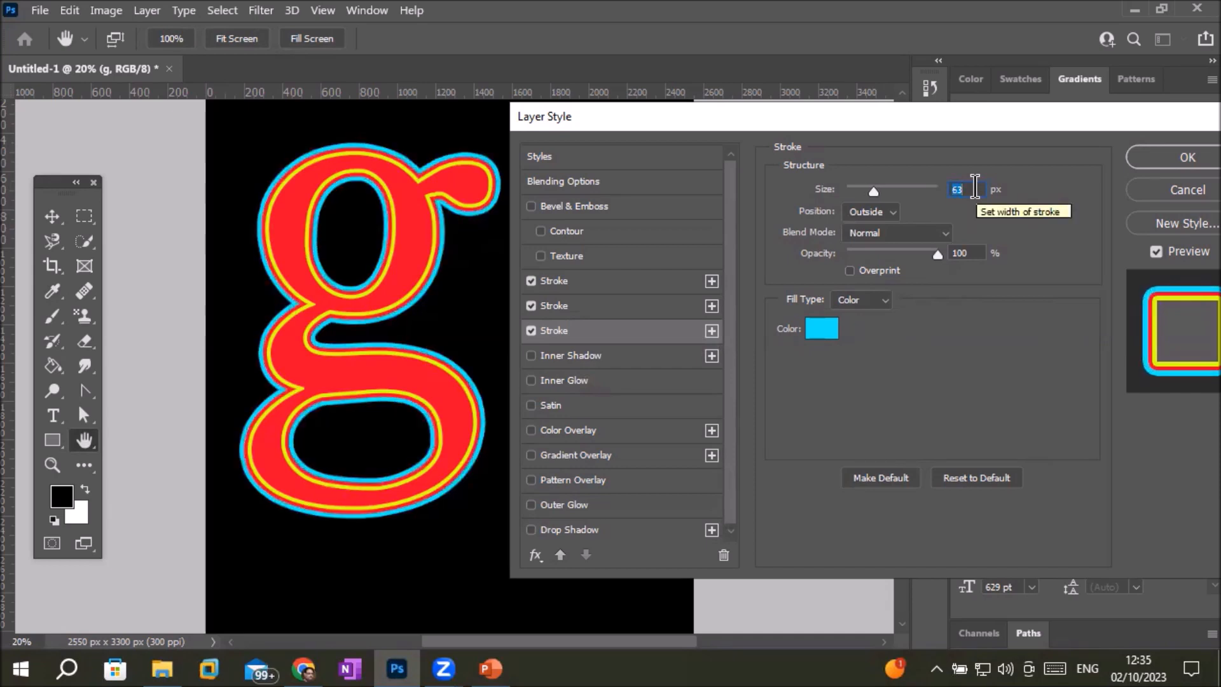
pyautogui.click(1165, 159)
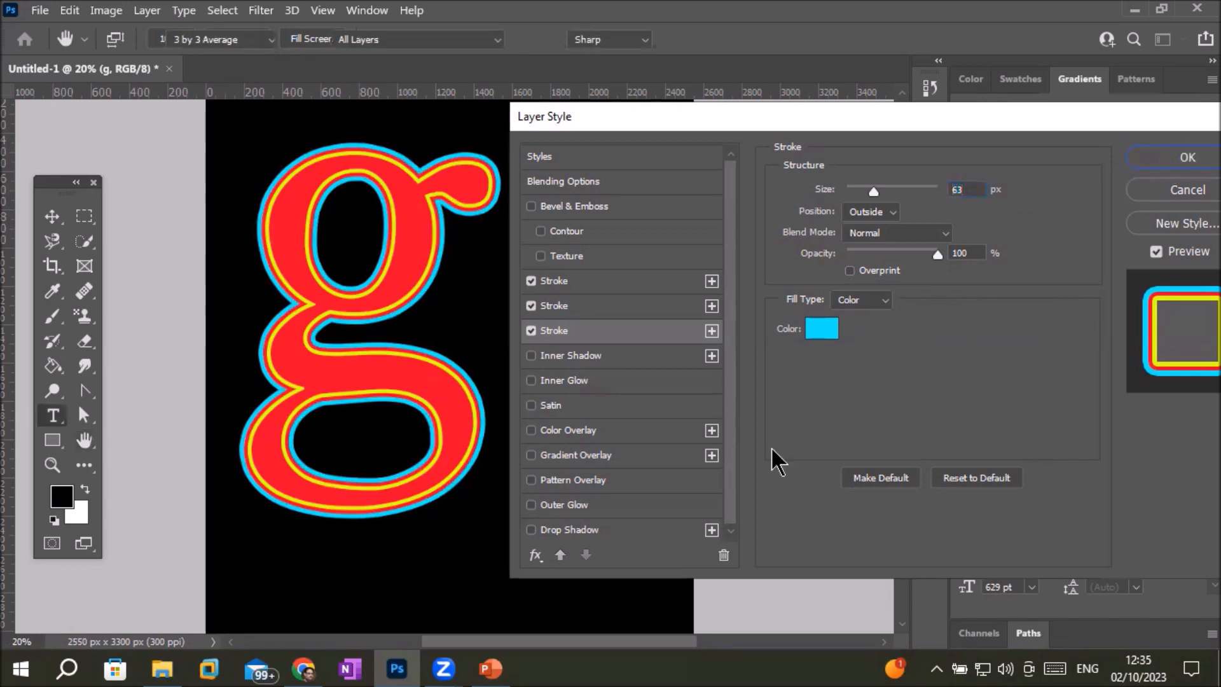
# Examine the yellow, red and cyan outlines of the letter up close and return to the full page.
pyautogui.scroll(2, 239, 227)
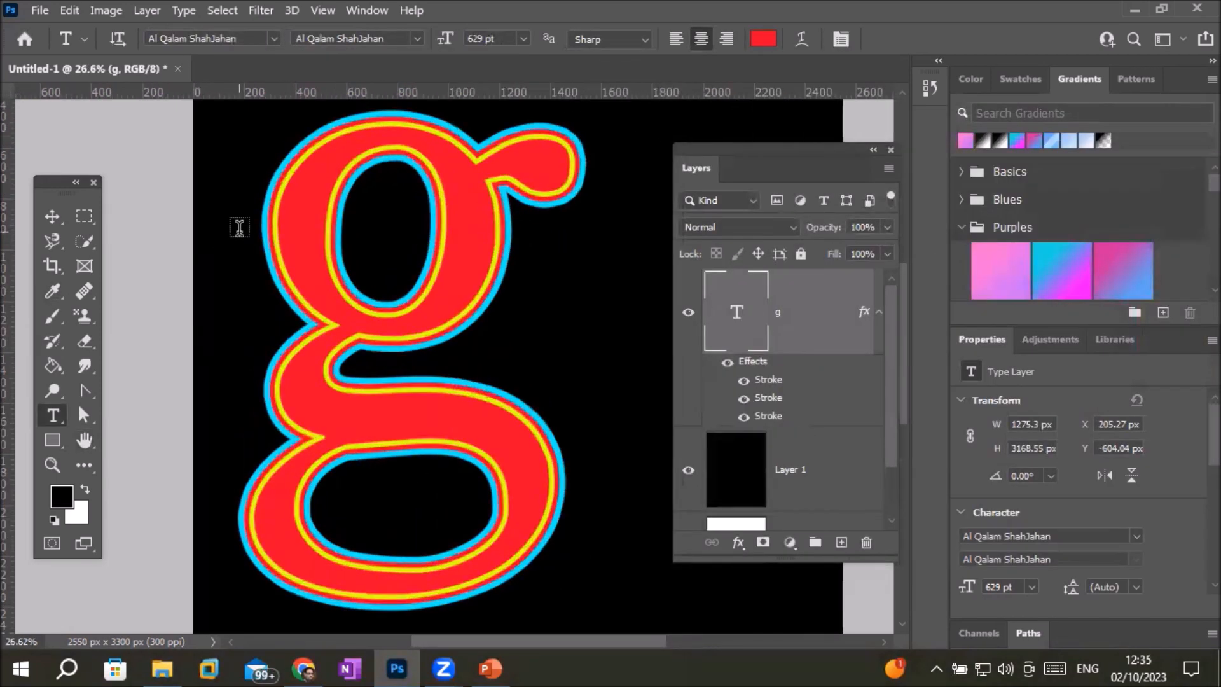
pyautogui.scroll(5, 339, 286)
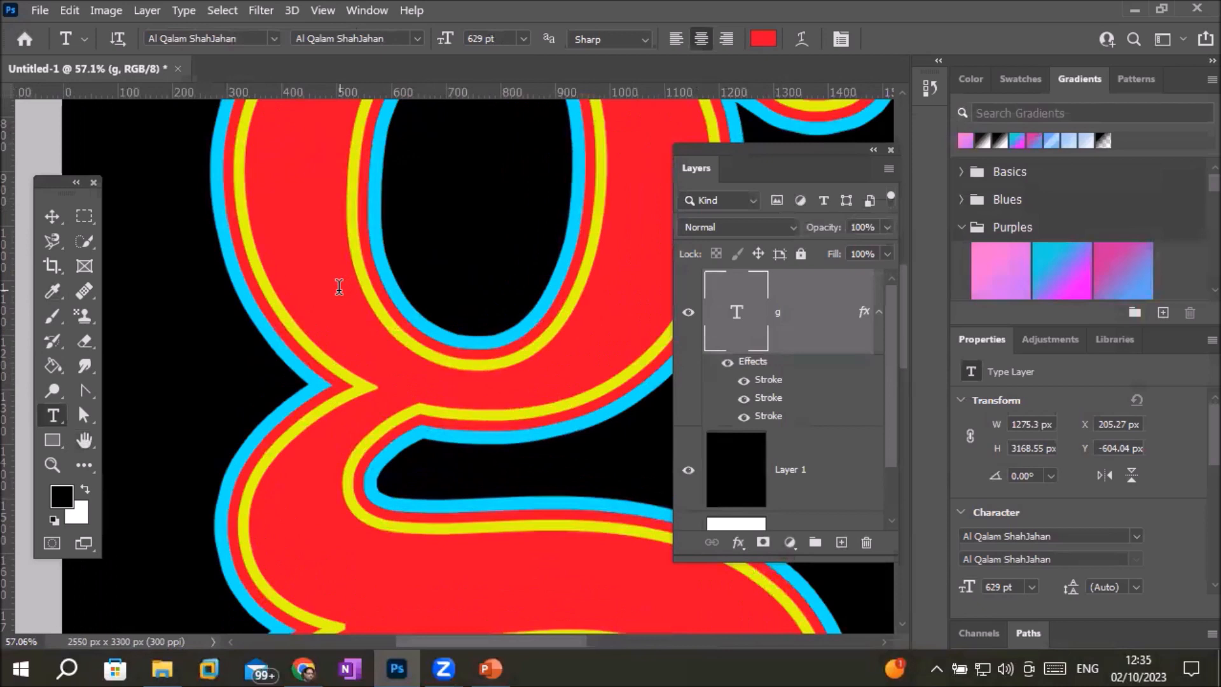
pyautogui.scroll(2, 339, 286)
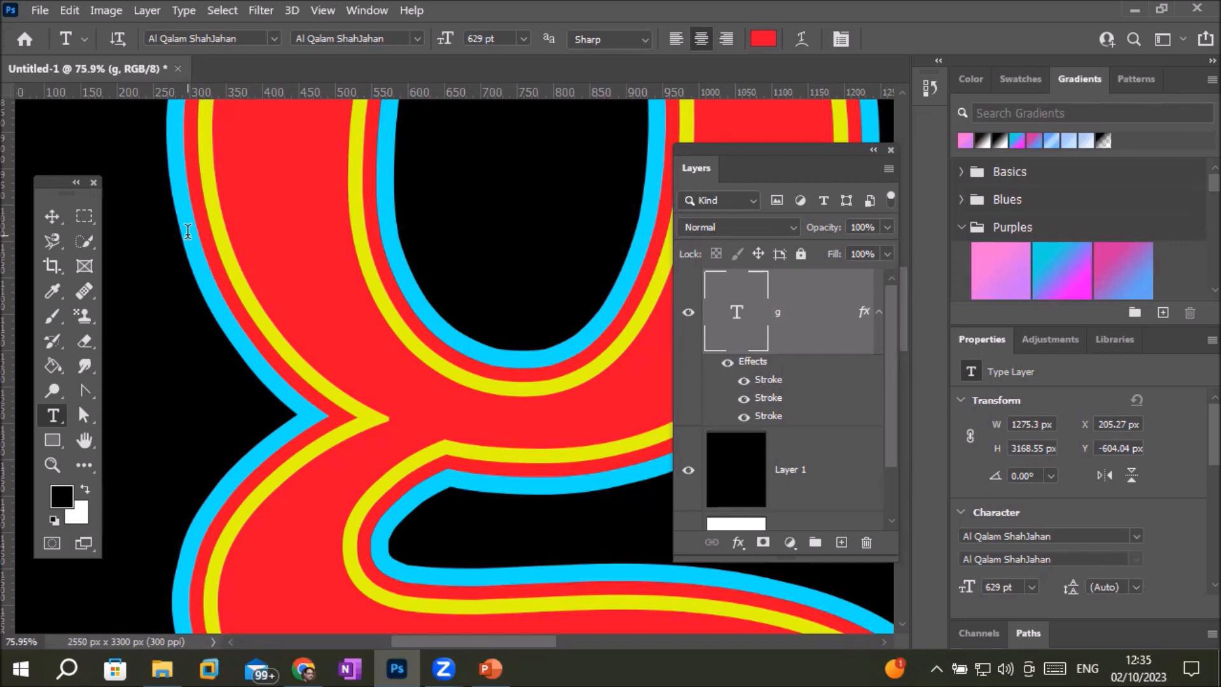
pyautogui.scroll(-5, 400, 216)
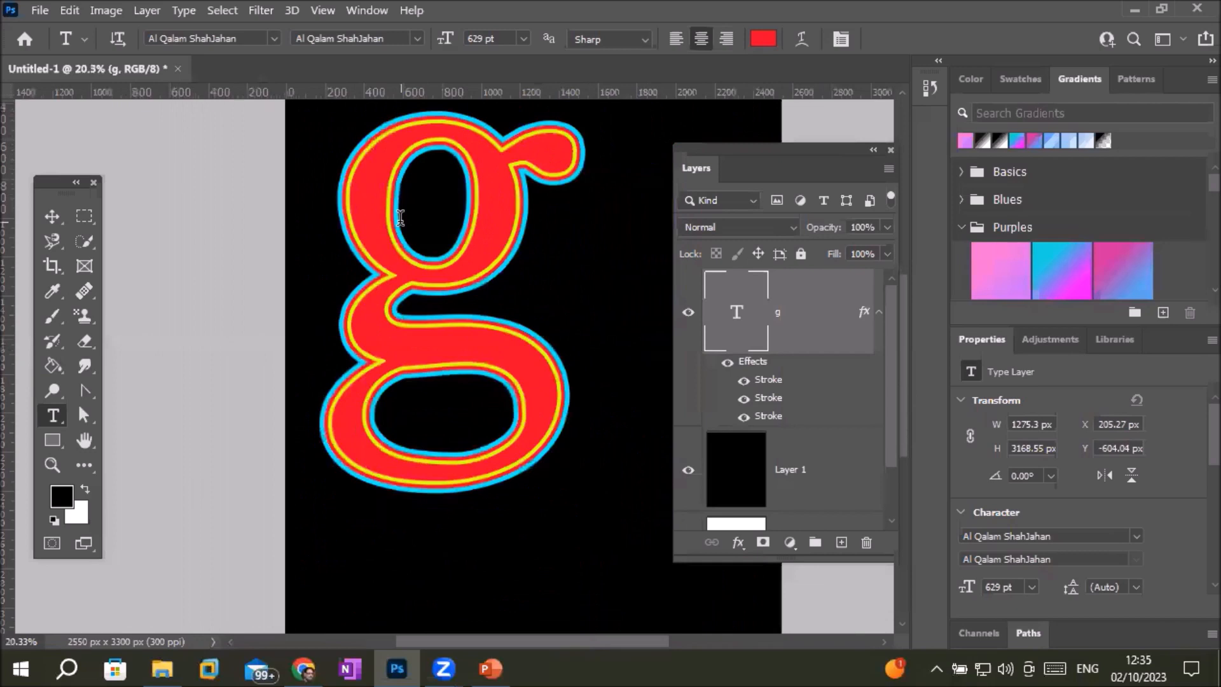
pyautogui.scroll(-2, 400, 217)
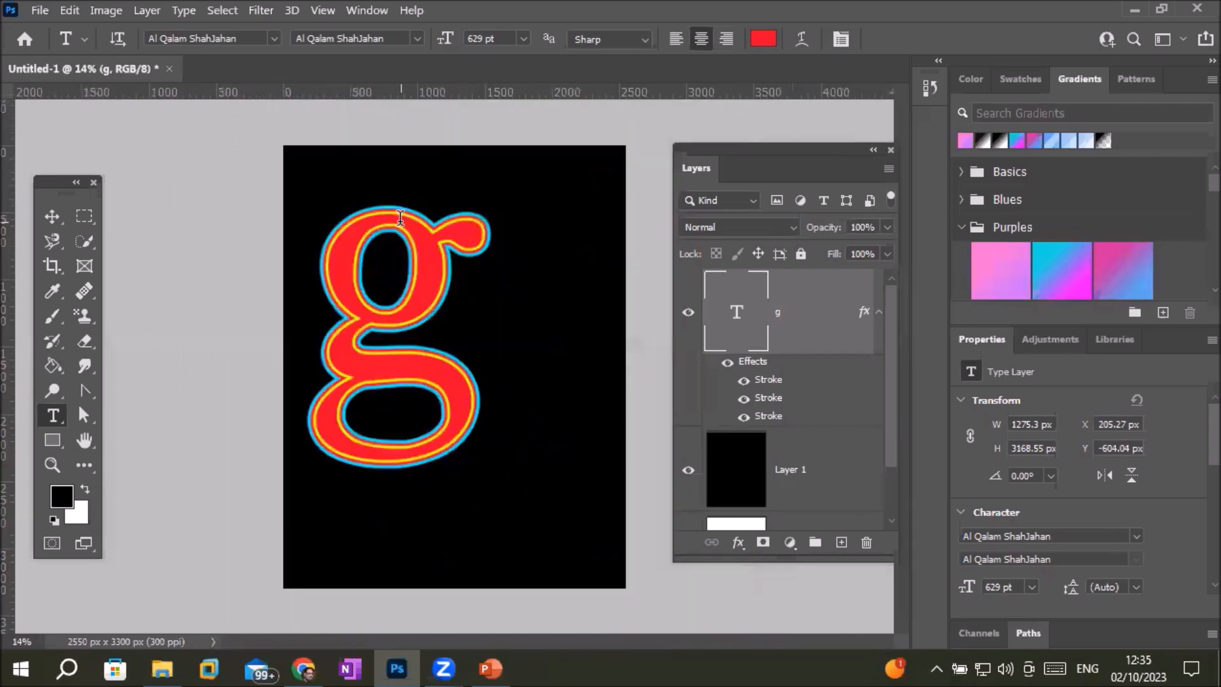
# Draw a circle about 713 × 714 px in the black area beside the letter and fill it with white.
pyautogui.click(52, 440)
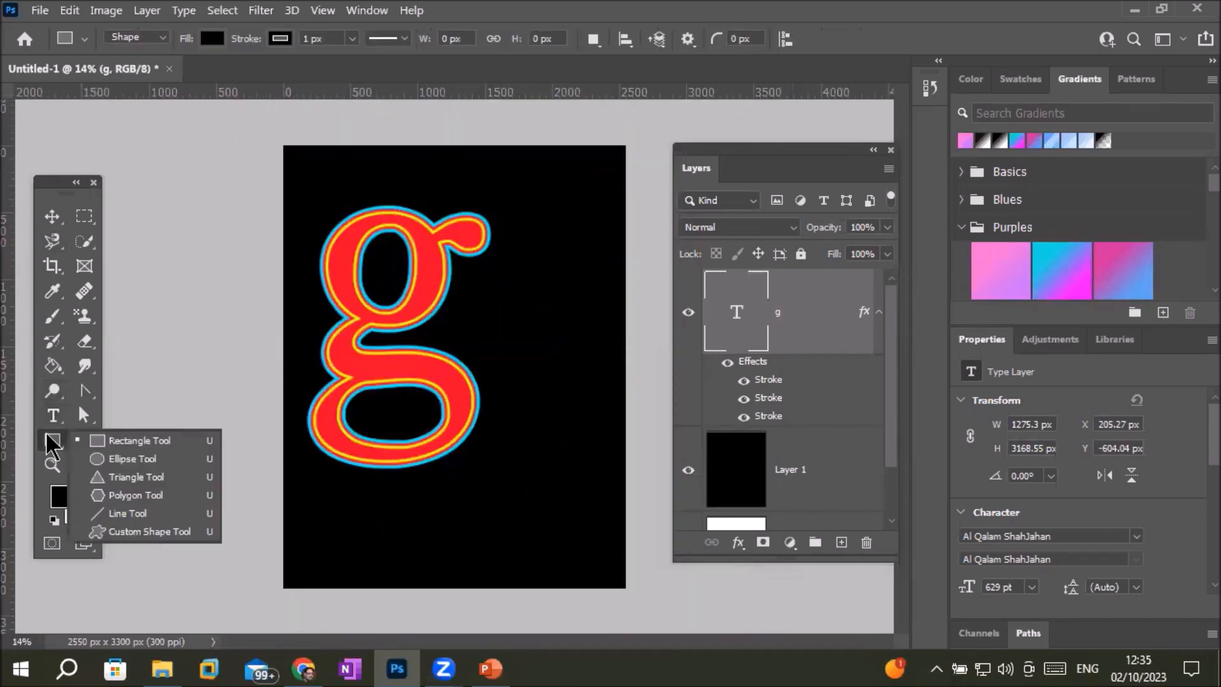
pyautogui.click(117, 459)
pyautogui.moveTo(509, 285); pyautogui.dragTo(605, 386)
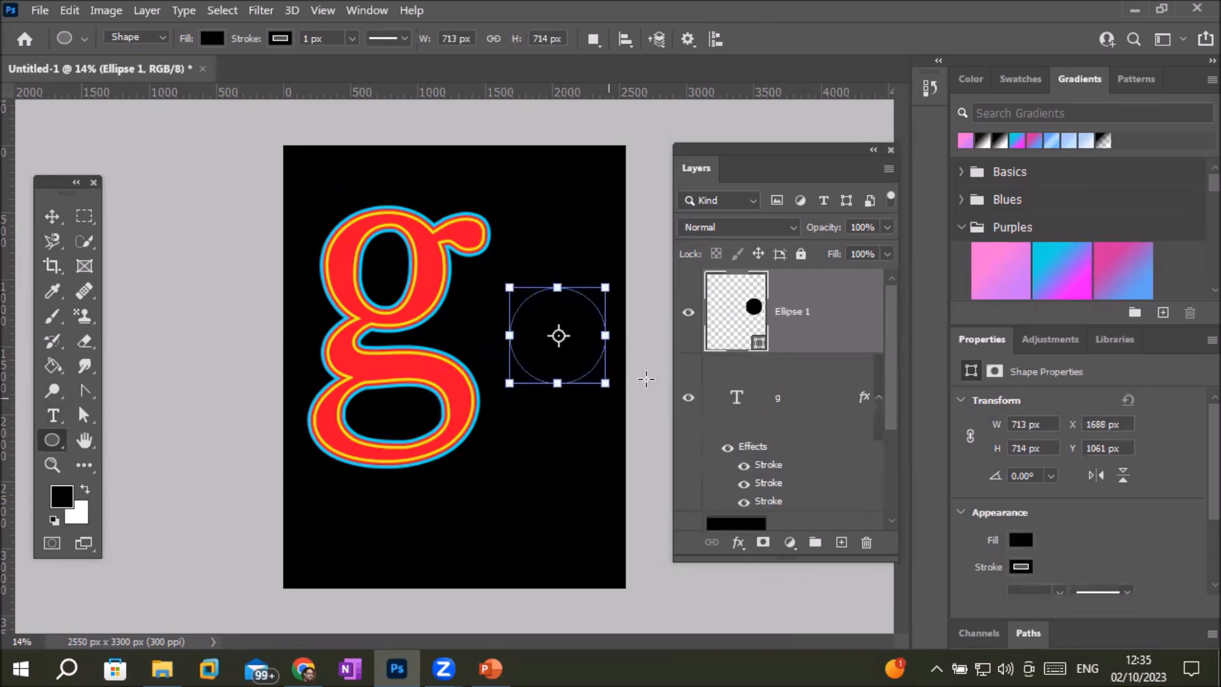
pyautogui.click(212, 39)
pyautogui.click(195, 140)
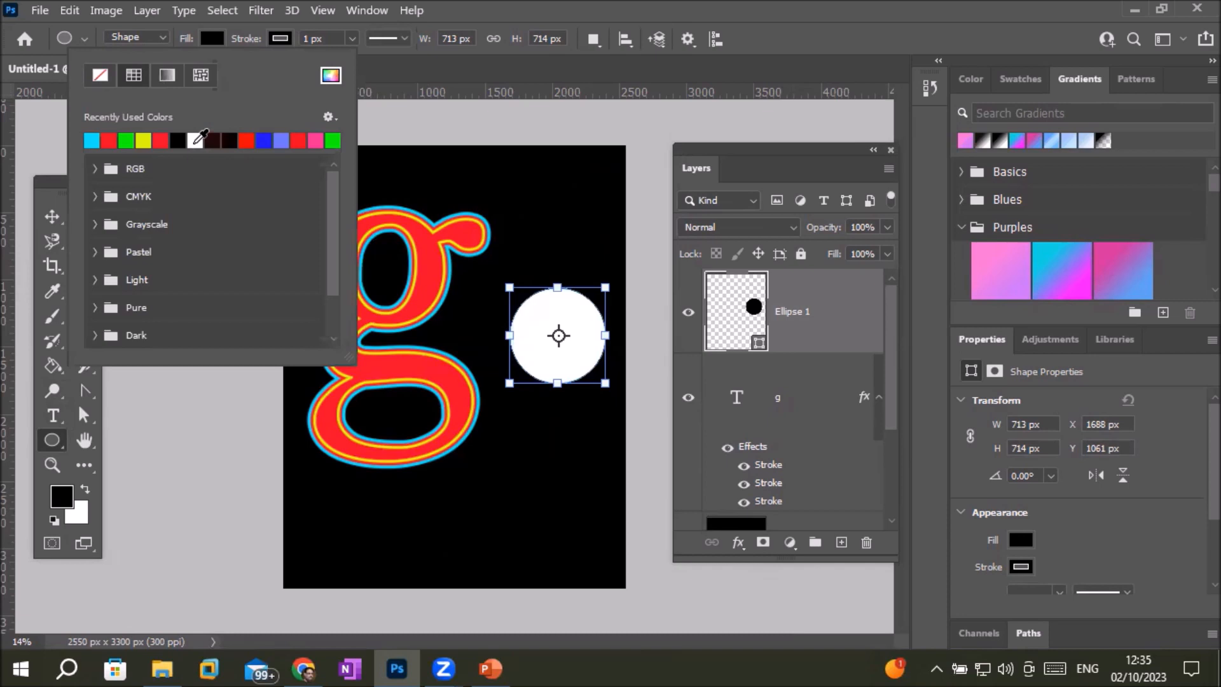
pyautogui.click(733, 306)
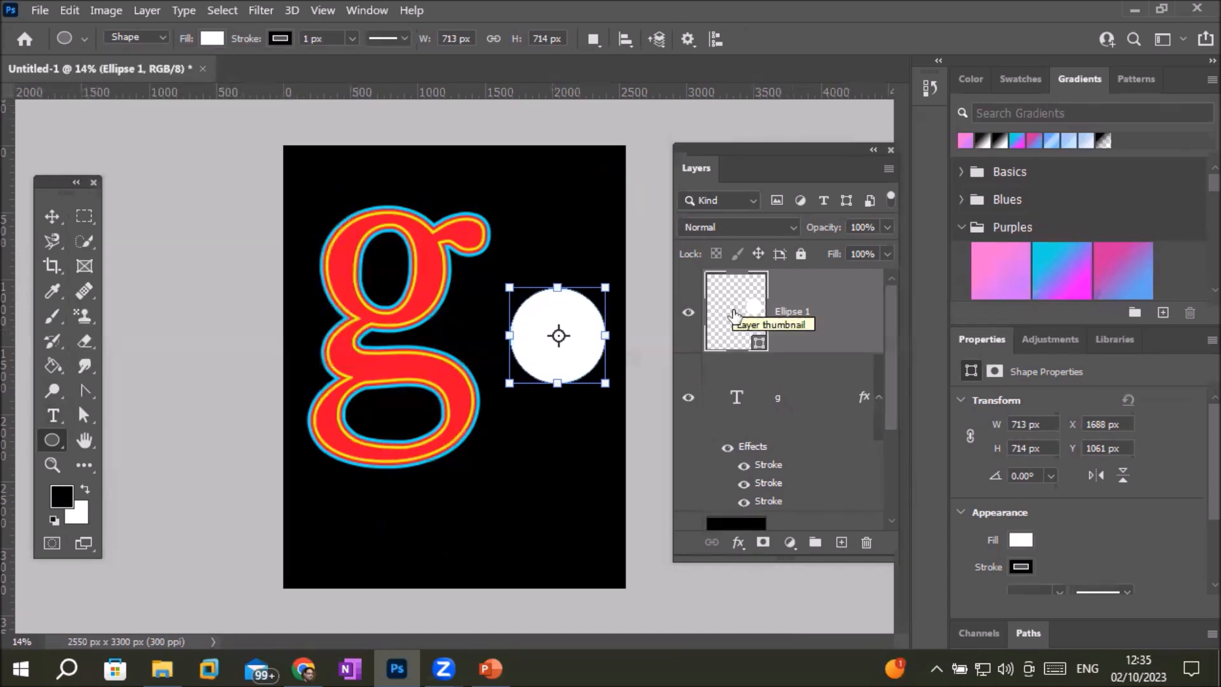
# Add a yellow outside stroke effect to the circle and widen it to 59 px.
pyautogui.click(737, 546)
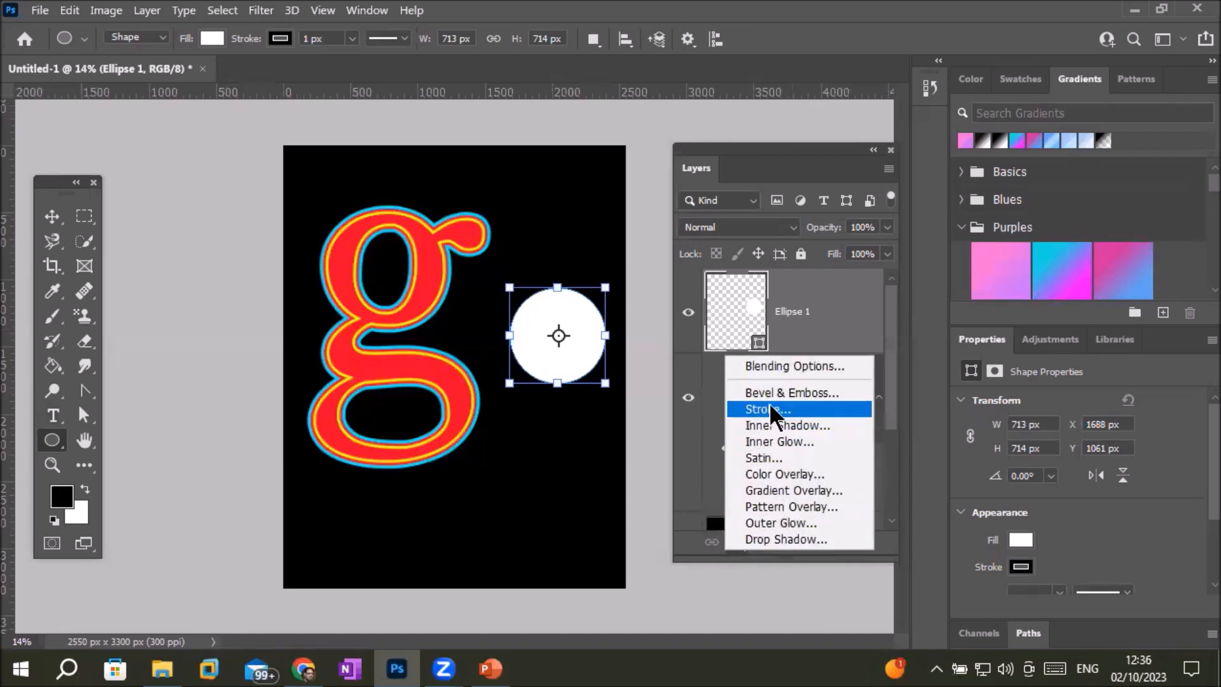
pyautogui.click(786, 408)
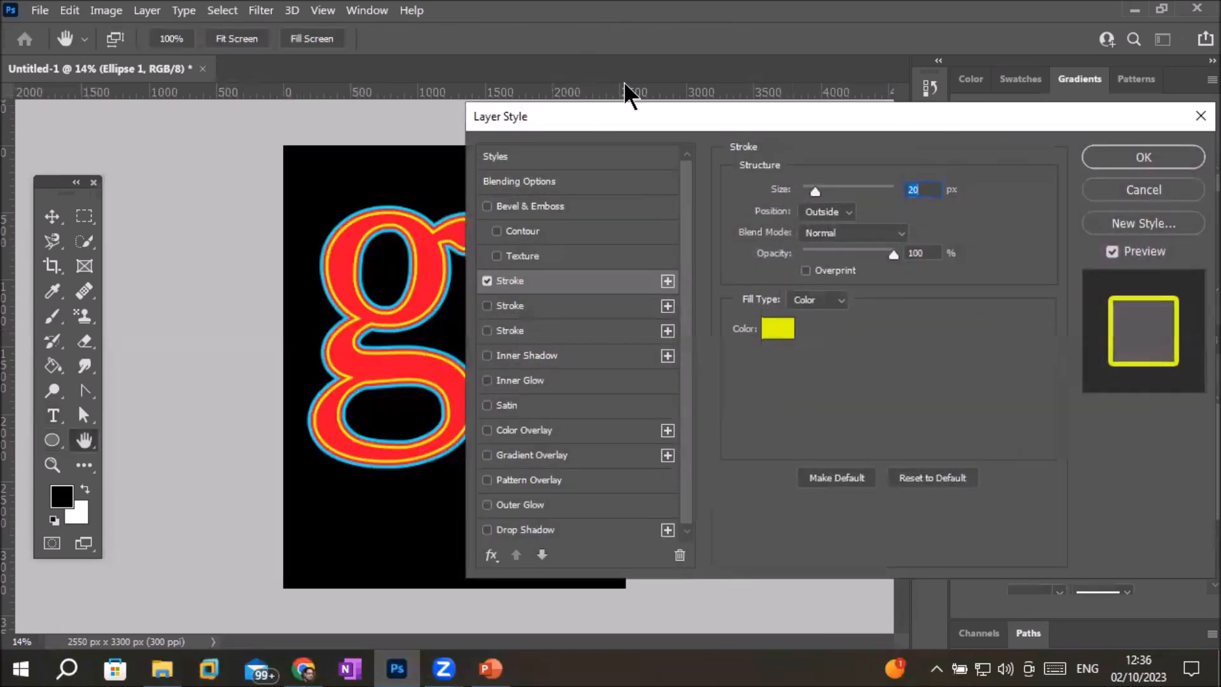
pyautogui.moveTo(666, 113); pyautogui.dragTo(837, 48)
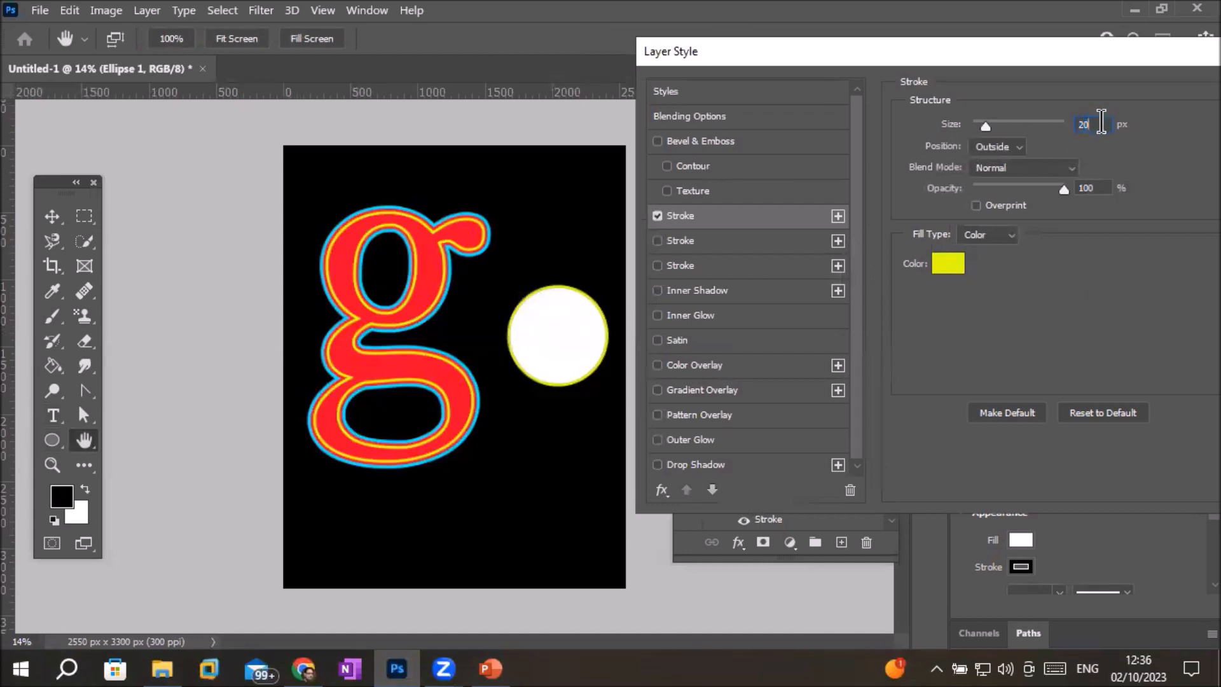
pyautogui.scroll(9, 1096, 125)
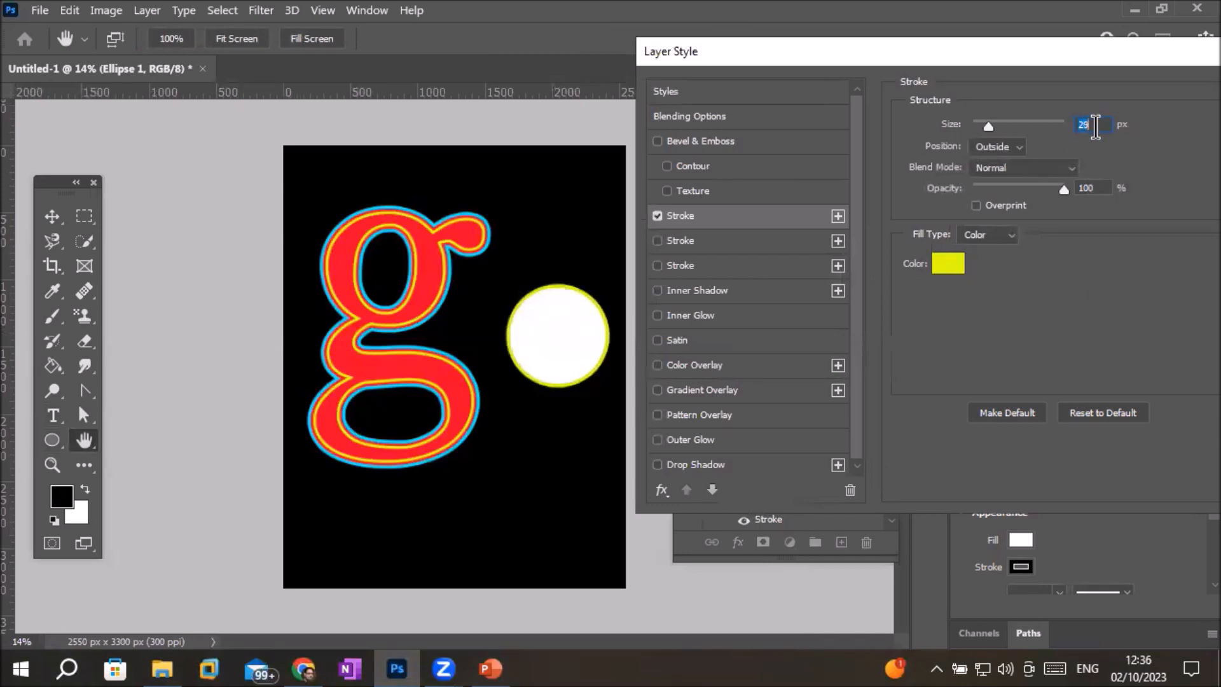
pyautogui.scroll(17, 1095, 125)
pyautogui.scroll(13, 1095, 126)
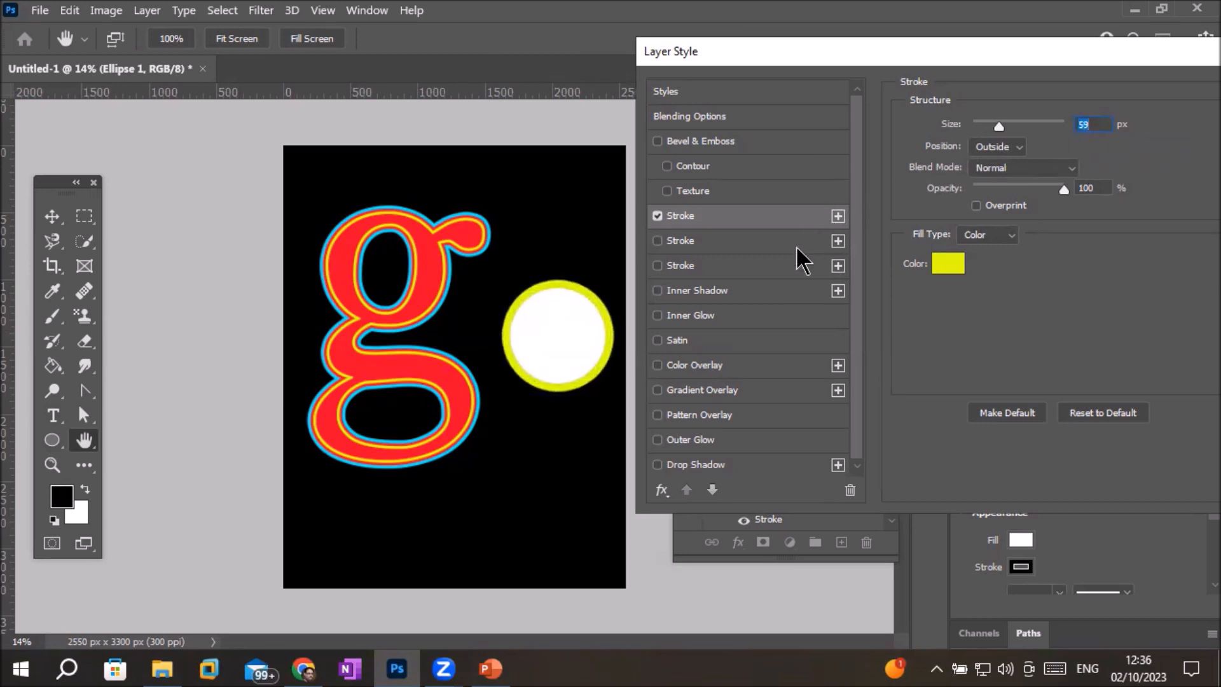
# Enable the second, red stroke on the circle and widen it to 99 px.
pyautogui.click(698, 239)
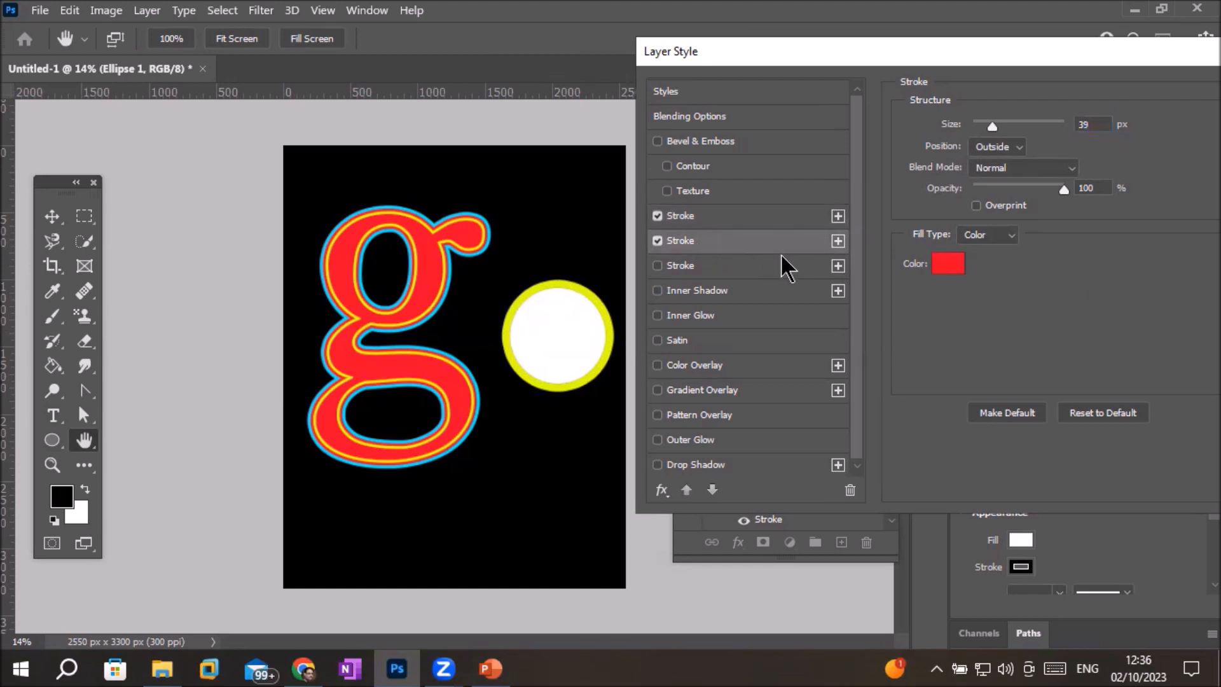
pyautogui.doubleClick(1094, 127)
pyautogui.scroll(20, 1094, 128)
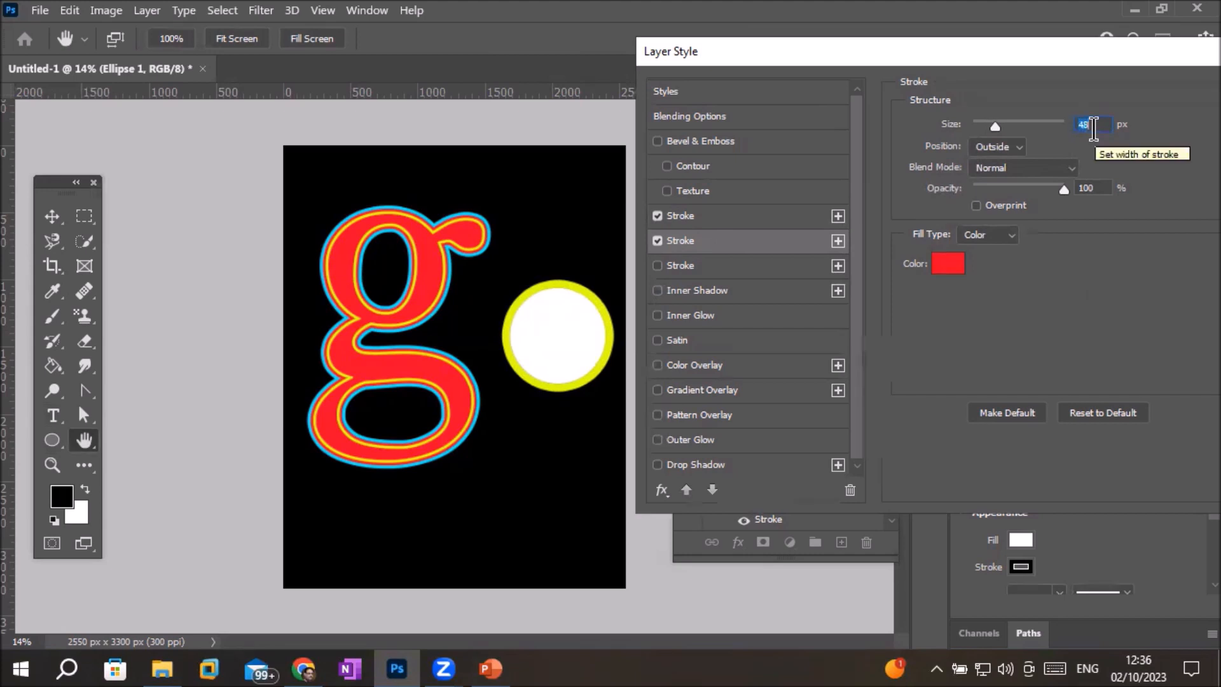
pyautogui.scroll(7, 1093, 128)
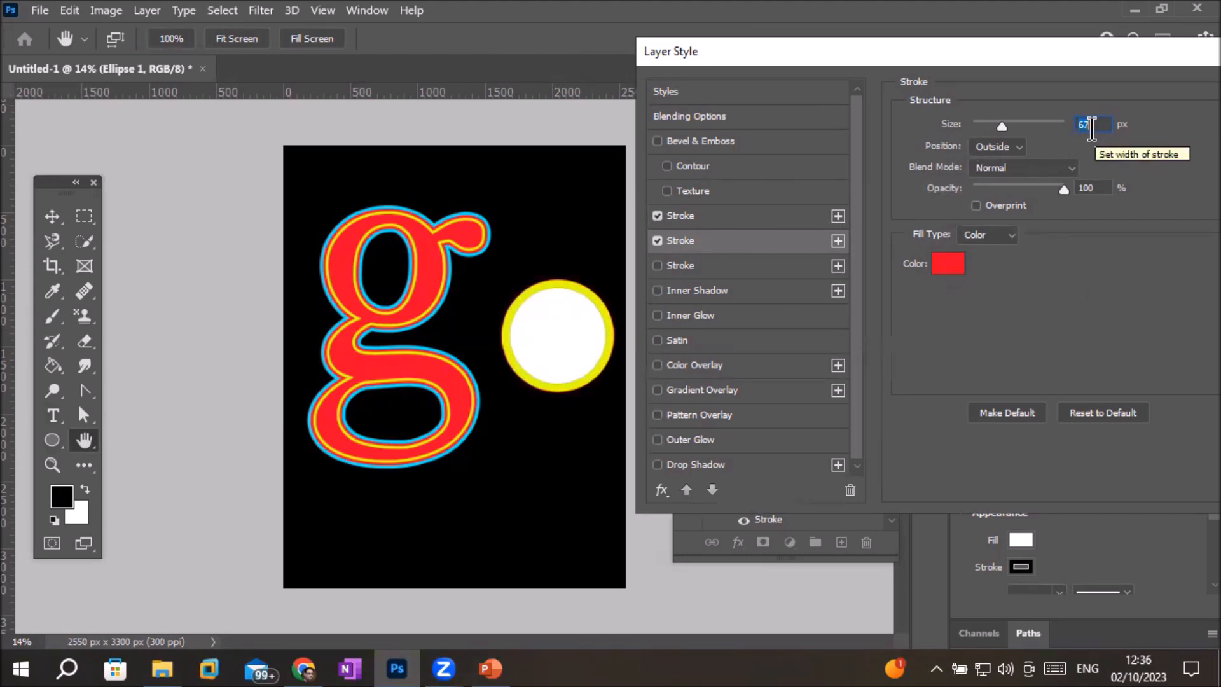
pyautogui.scroll(18, 1091, 127)
pyautogui.scroll(8, 1090, 125)
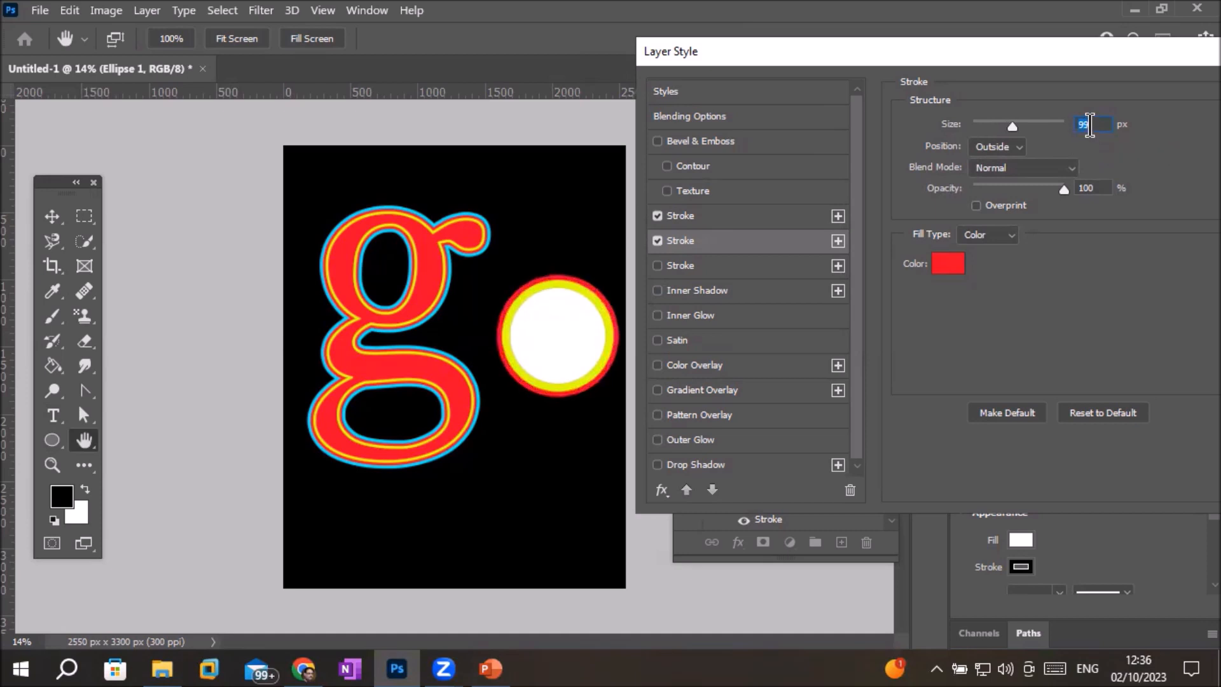
# Enable the third, cyan stroke on the circle and set its size to 103 px.
pyautogui.click(686, 266)
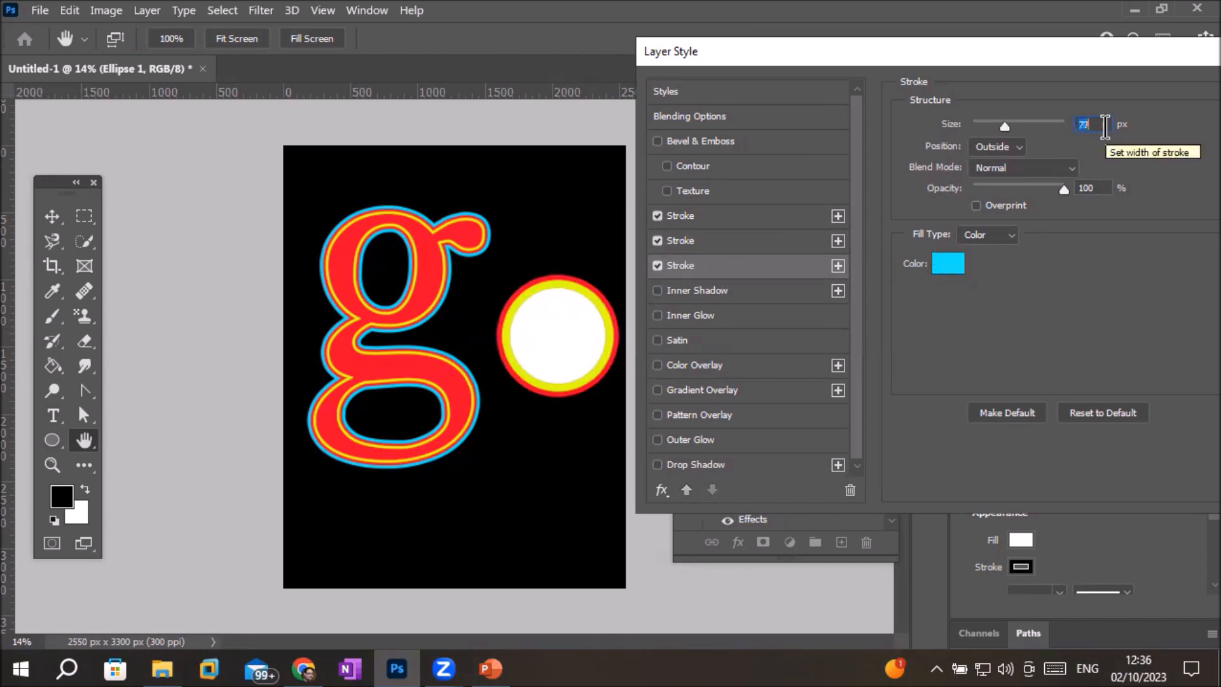
pyautogui.press('Up')
pyautogui.press('Up')
pyautogui.press('Up')
pyautogui.press('Up')
pyautogui.press('Up')
pyautogui.press('Up')
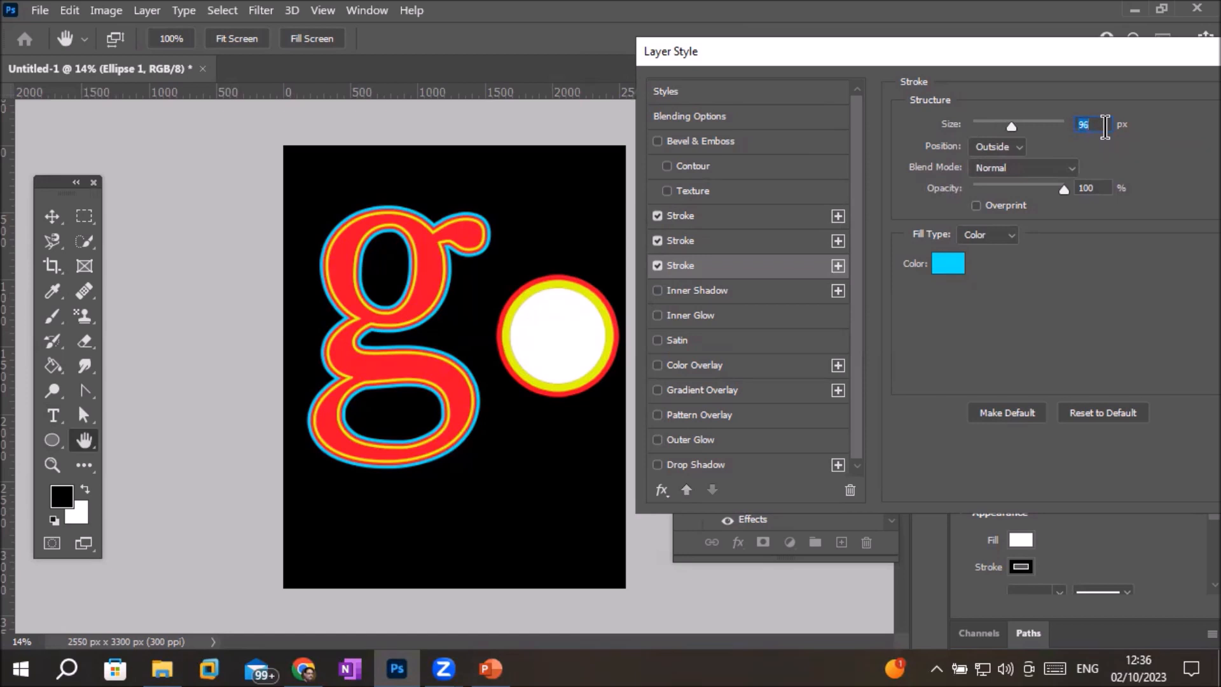
pyautogui.write('103')
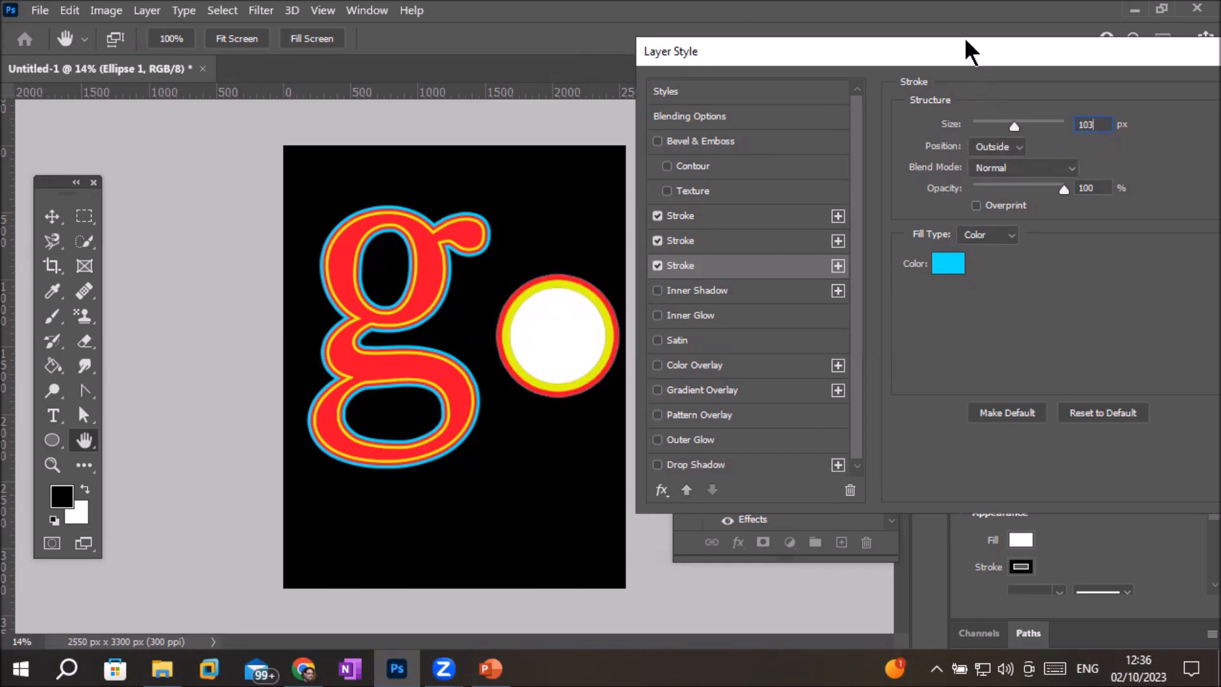
# Recolour the third stroke yellow, fff600, after trying magenta and green.
pyautogui.moveTo(965, 40); pyautogui.dragTo(918, 3)
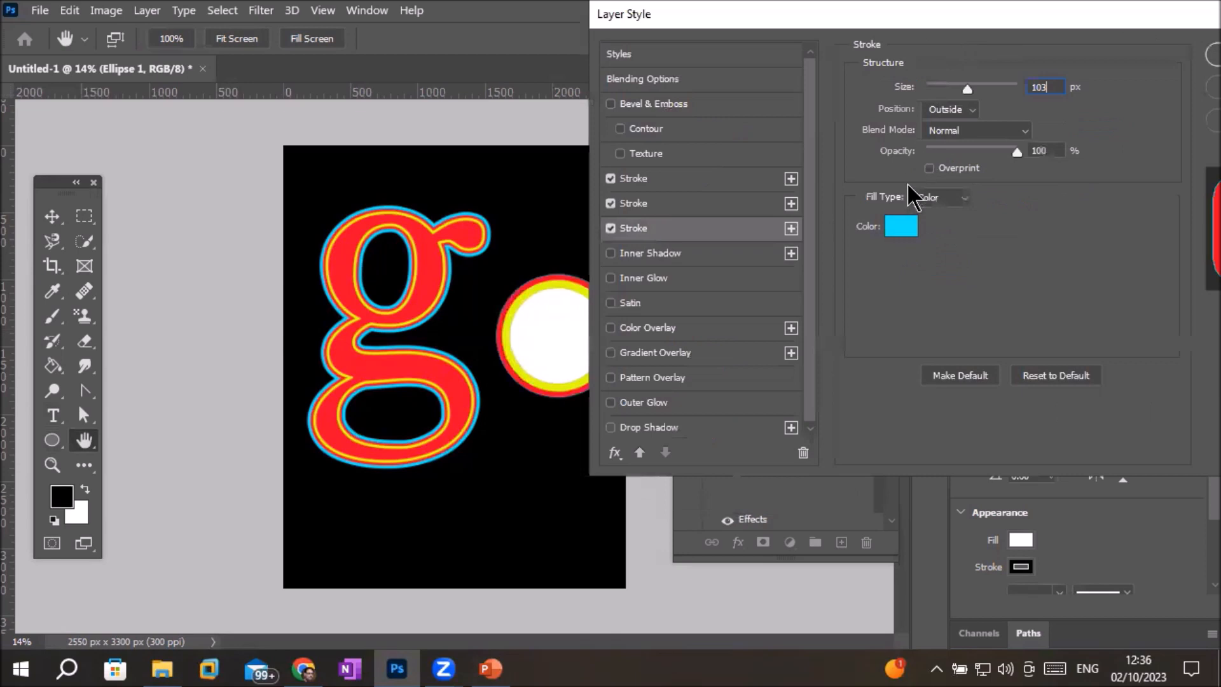
pyautogui.click(901, 228)
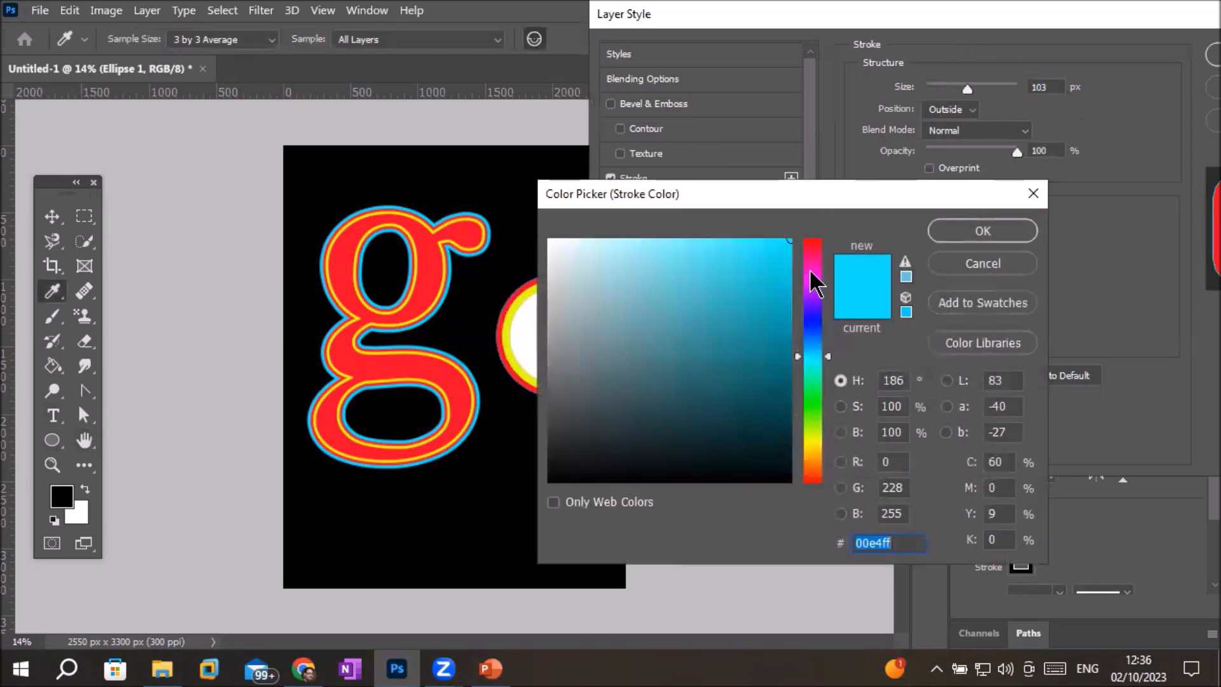
pyautogui.click(814, 281)
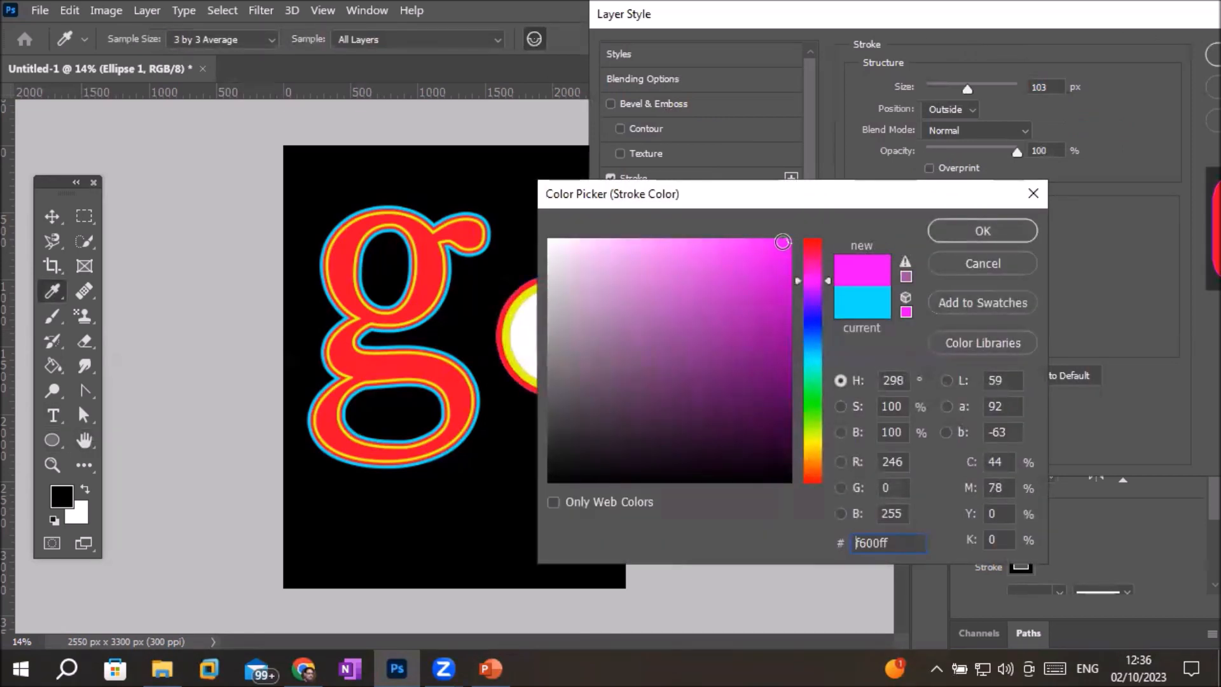
pyautogui.click(814, 395)
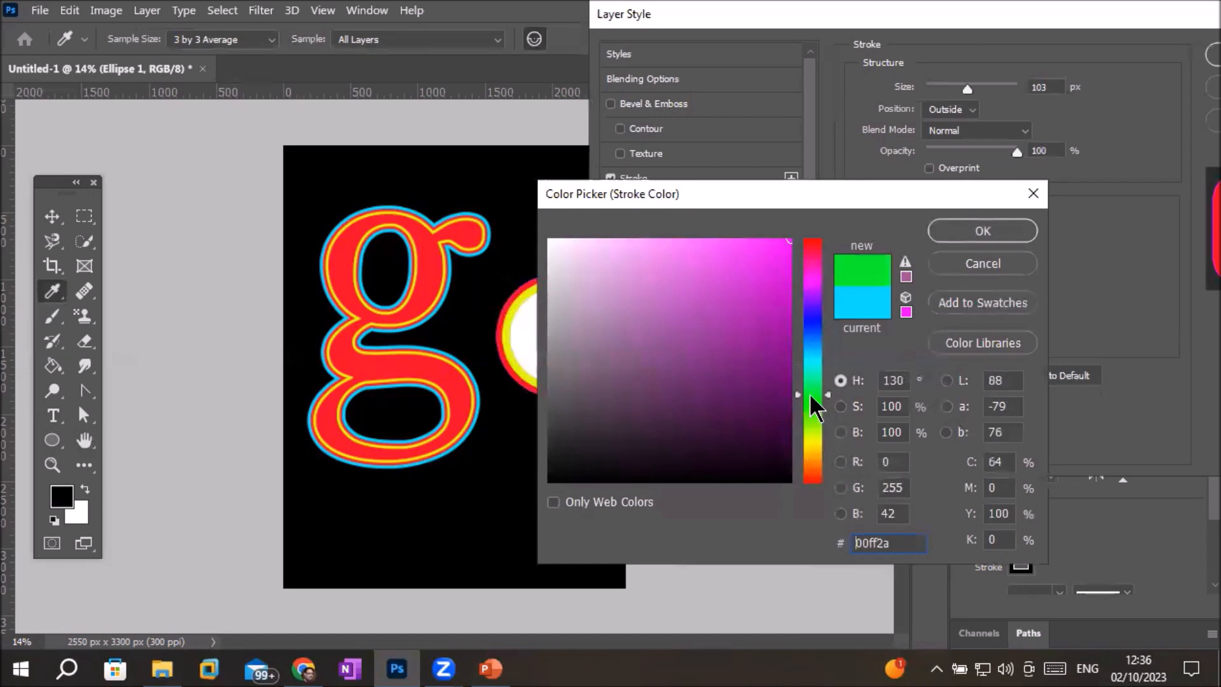
pyautogui.click(811, 443)
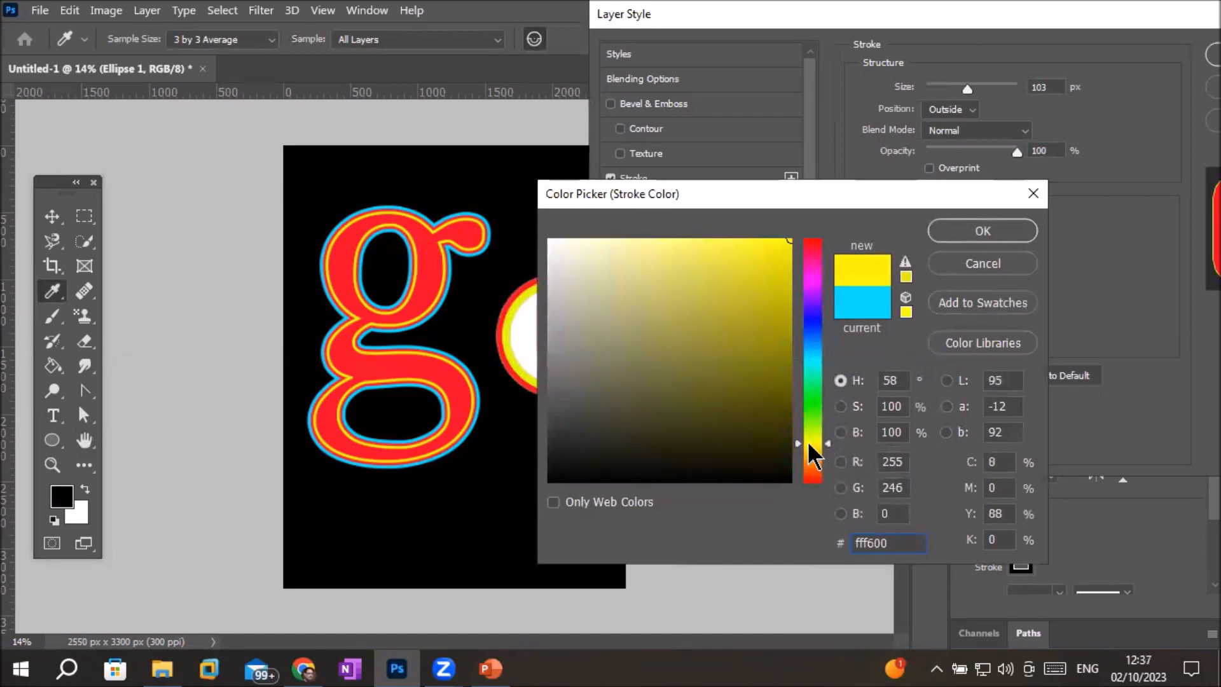
pyautogui.click(966, 224)
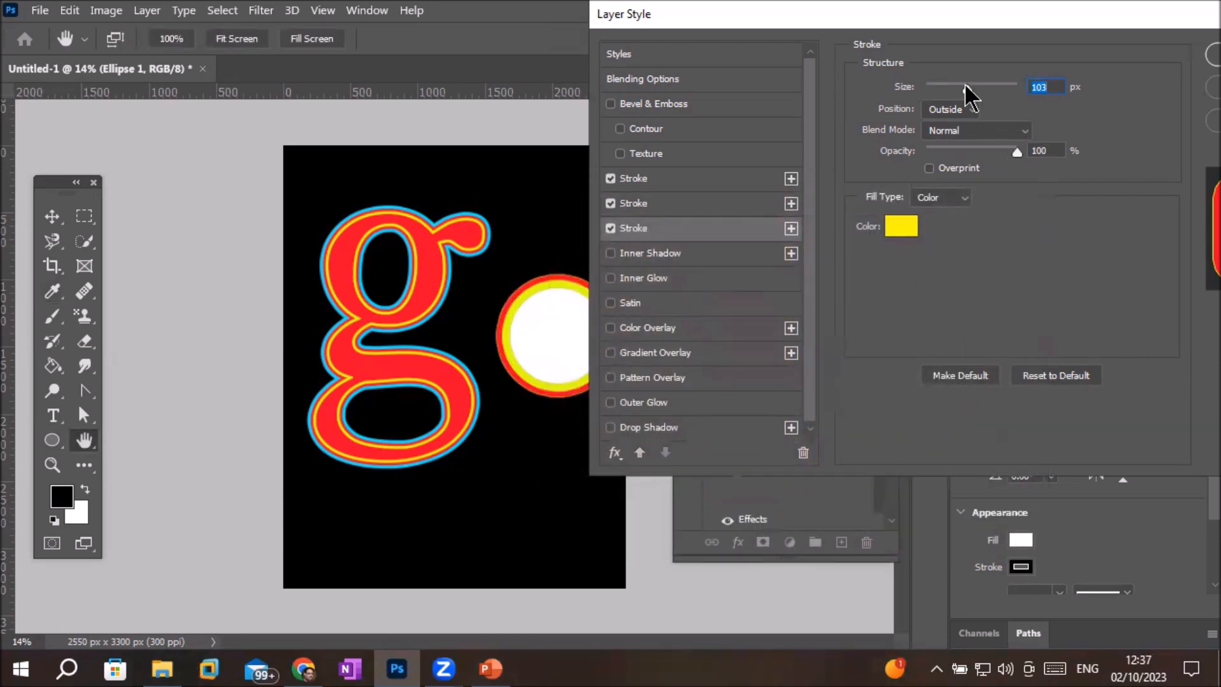
# Widen the third, yellow stroke to 150 px and apply the layer style to the circle.
pyautogui.moveTo(967, 89); pyautogui.dragTo(983, 85)
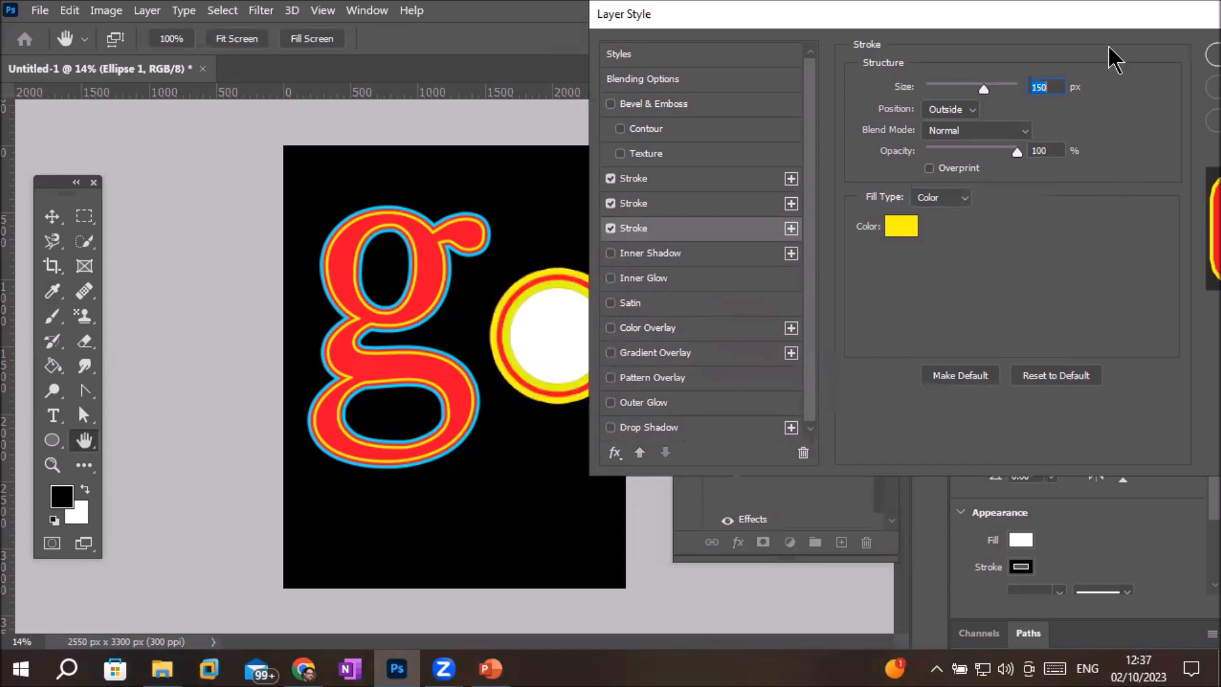
pyautogui.moveTo(1107, 16); pyautogui.dragTo(802, 54)
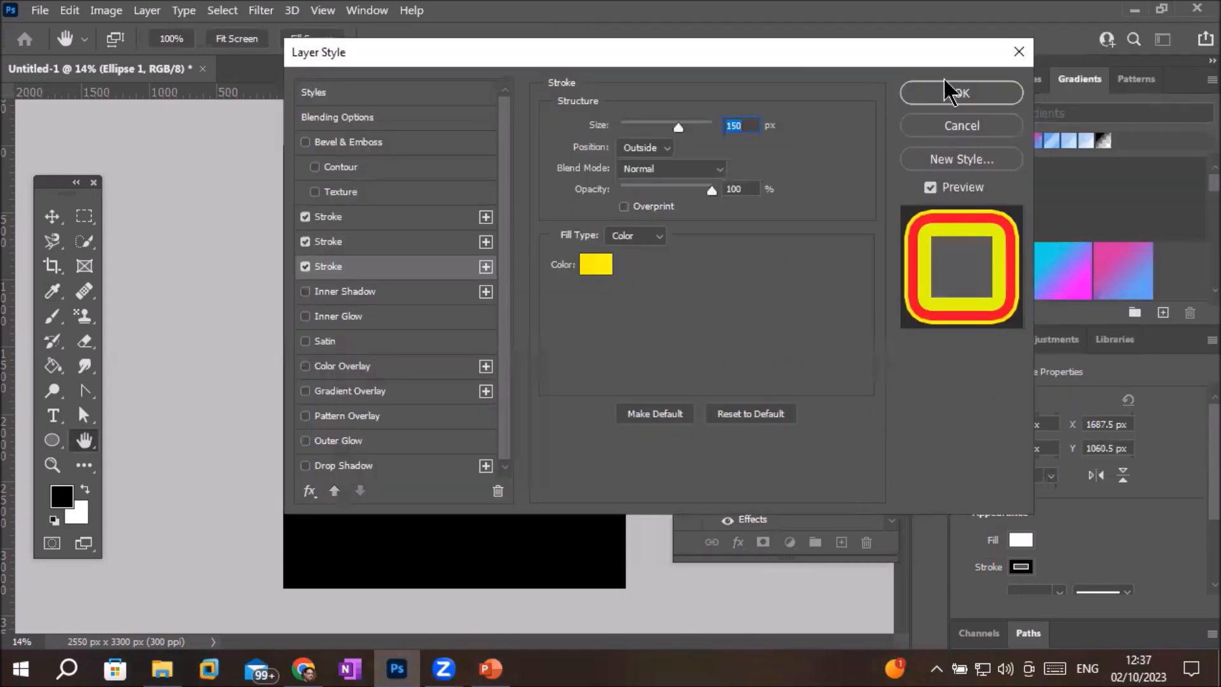
pyautogui.click(954, 96)
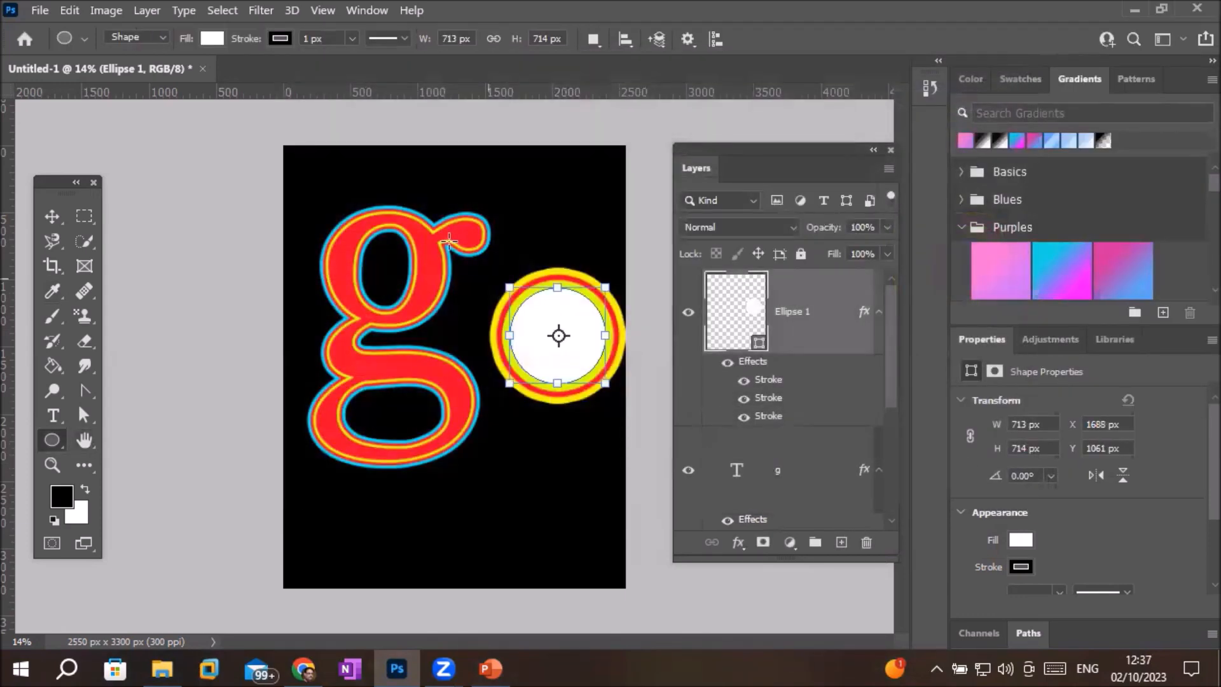
# Rotate the letter g by 0.22° and commit the transformation.
pyautogui.click(53, 216)
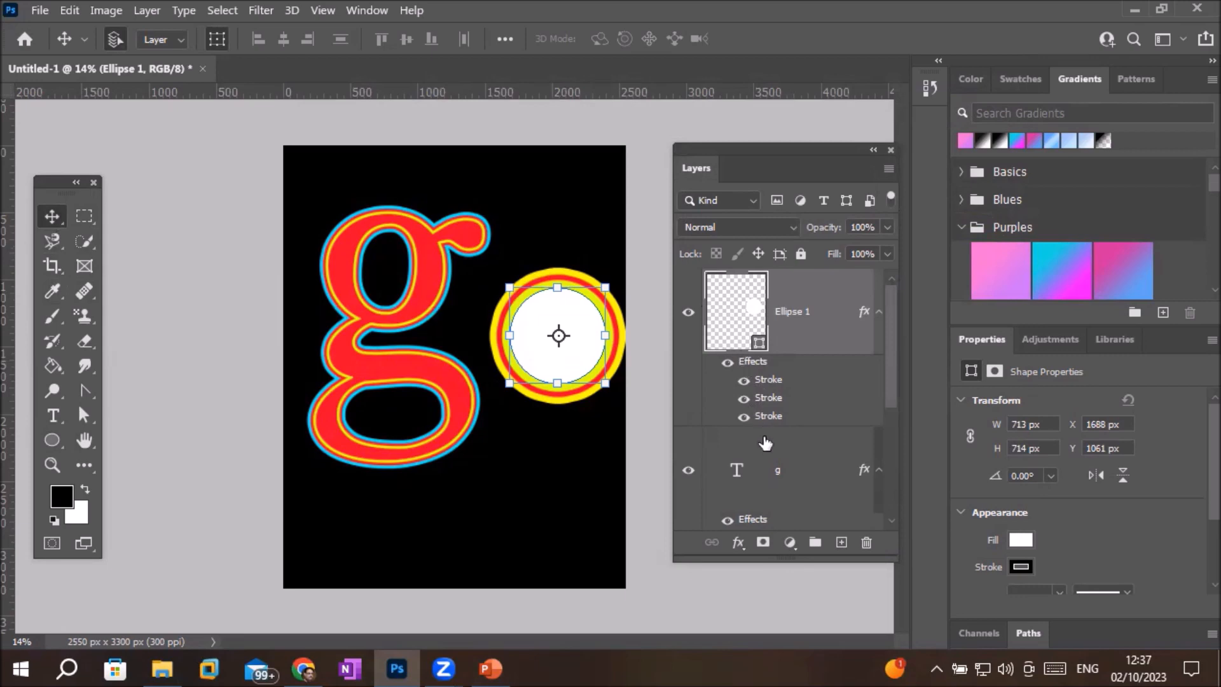
pyautogui.click(736, 483)
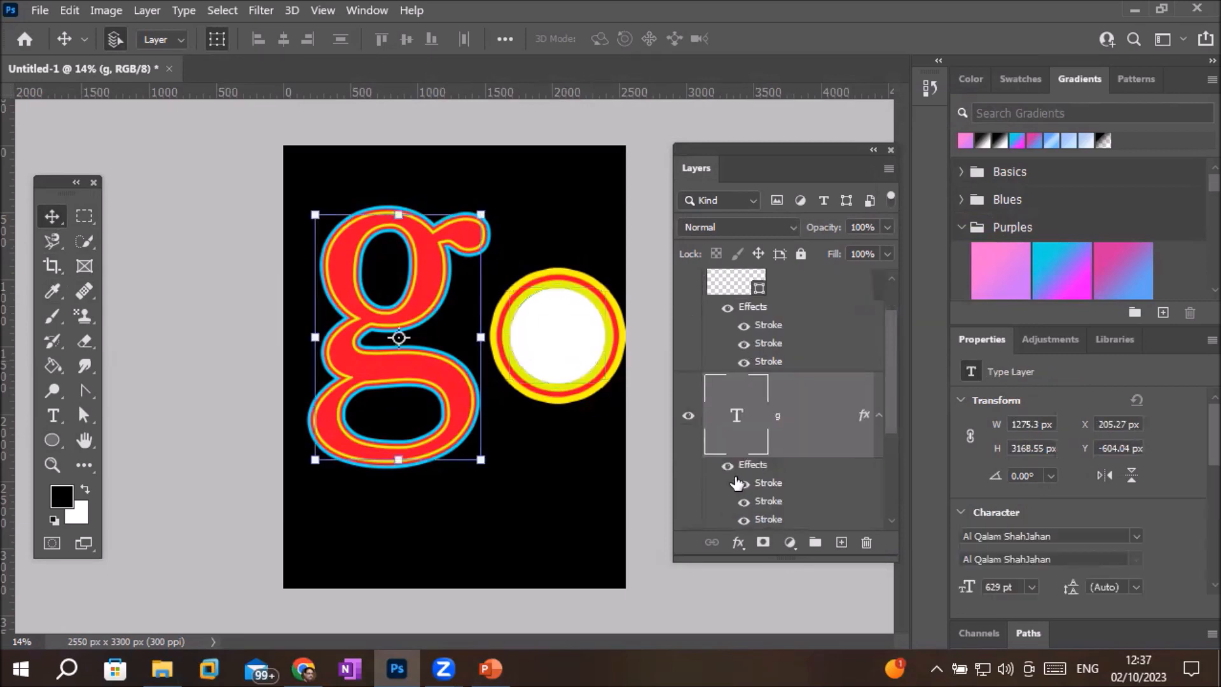
pyautogui.scroll(3, 499, 283)
pyautogui.scroll(5, 594, 326)
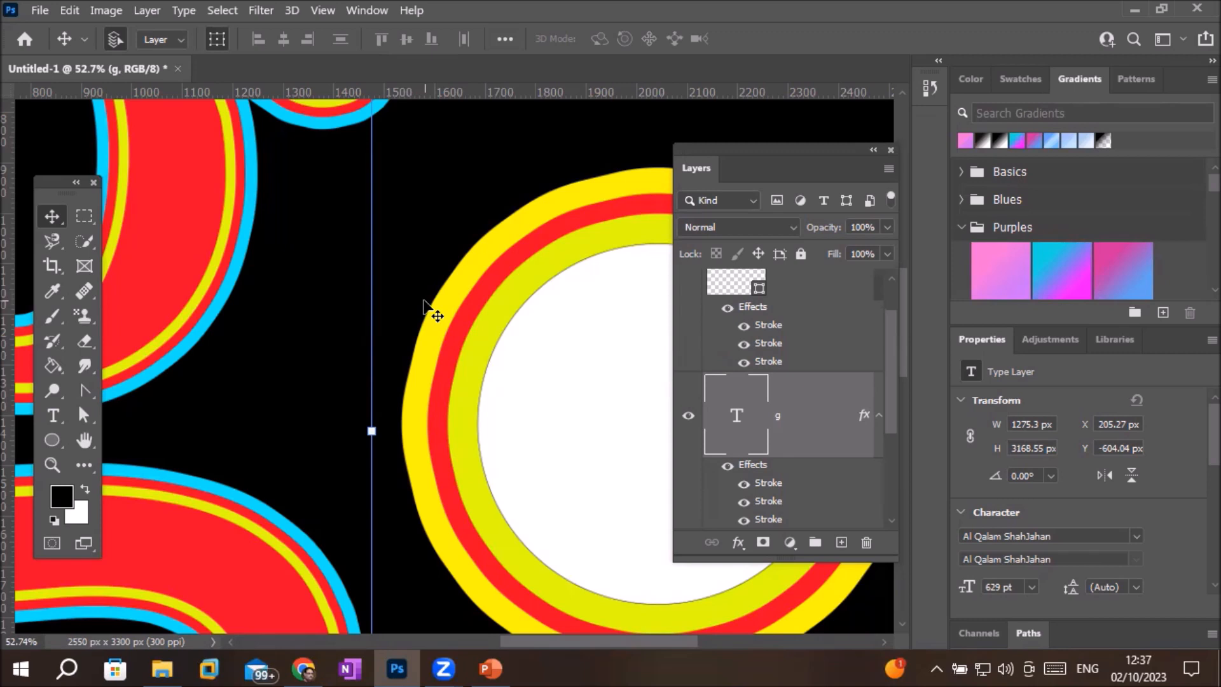
pyautogui.scroll(-3, 781, 382)
pyautogui.scroll(4, 859, 409)
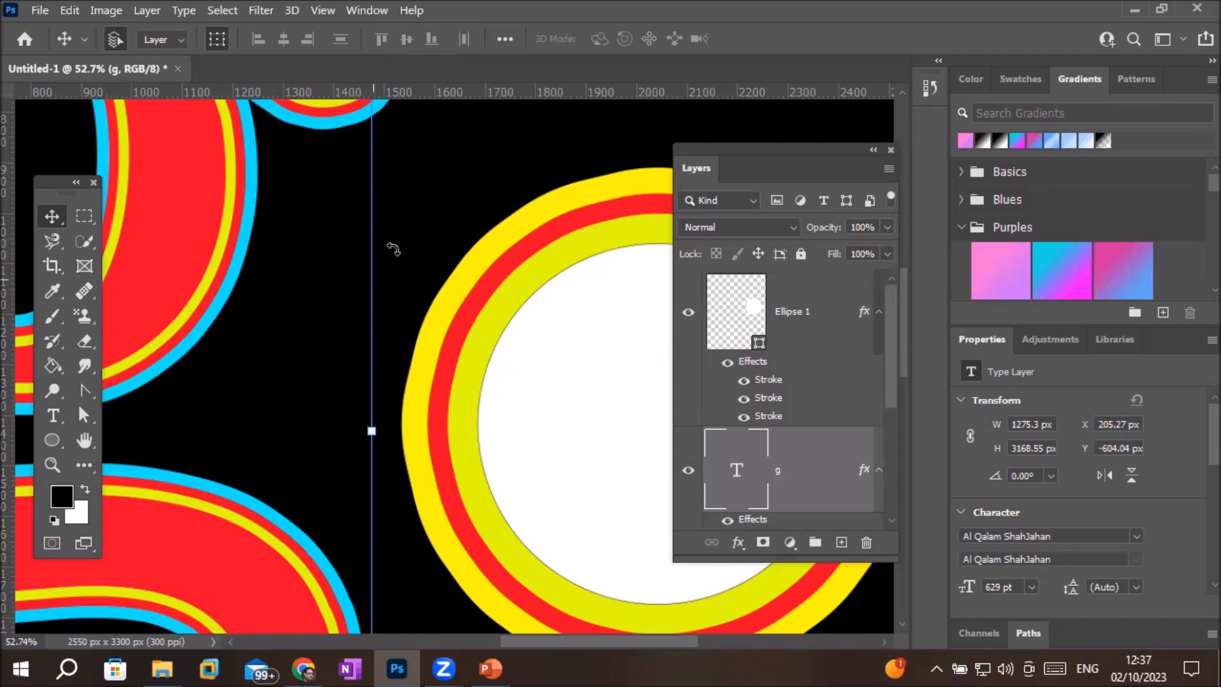
pyautogui.moveTo(394, 249); pyautogui.dragTo(389, 248)
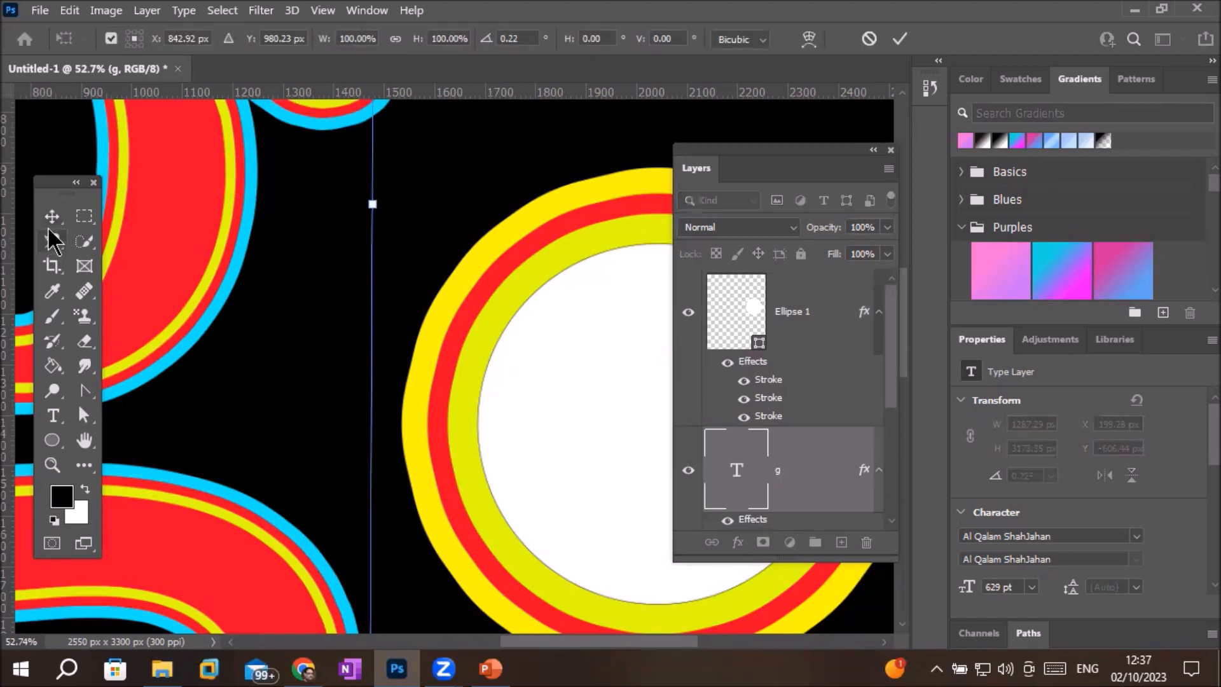
pyautogui.press('Return')
# Hide the first two stroke effects on the circle's layer, leaving only the outermost yellow one on.
pyautogui.scroll(-1, 443, 229)
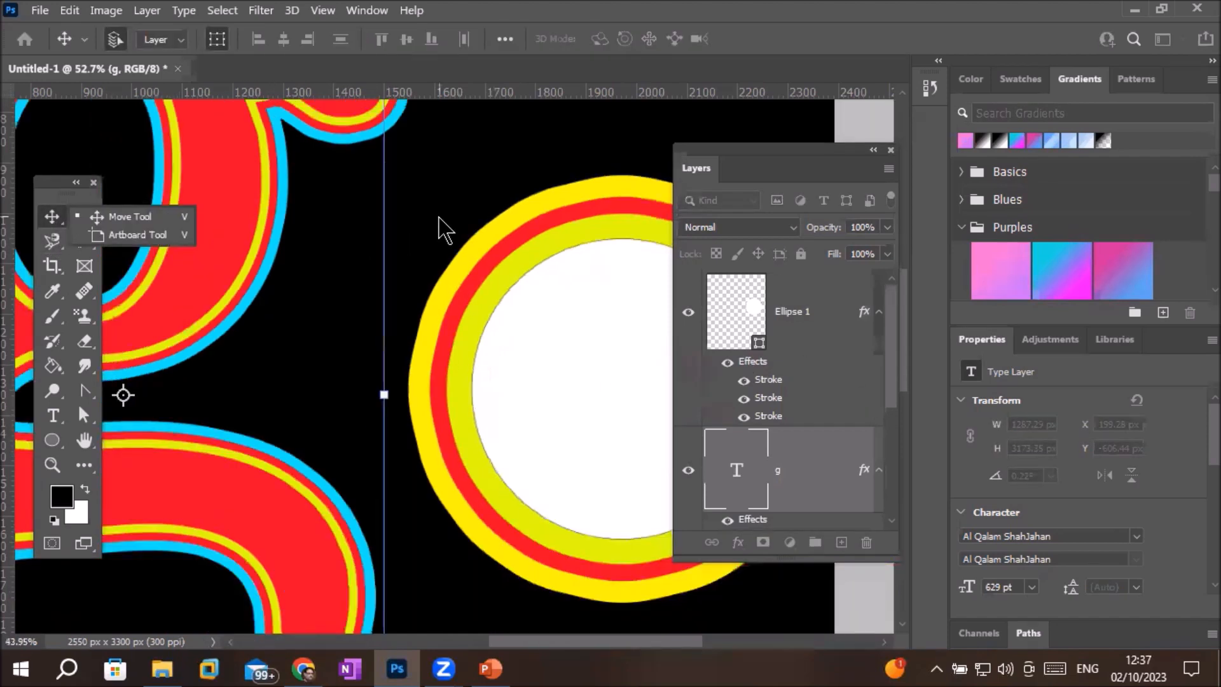
pyautogui.scroll(-4, 443, 229)
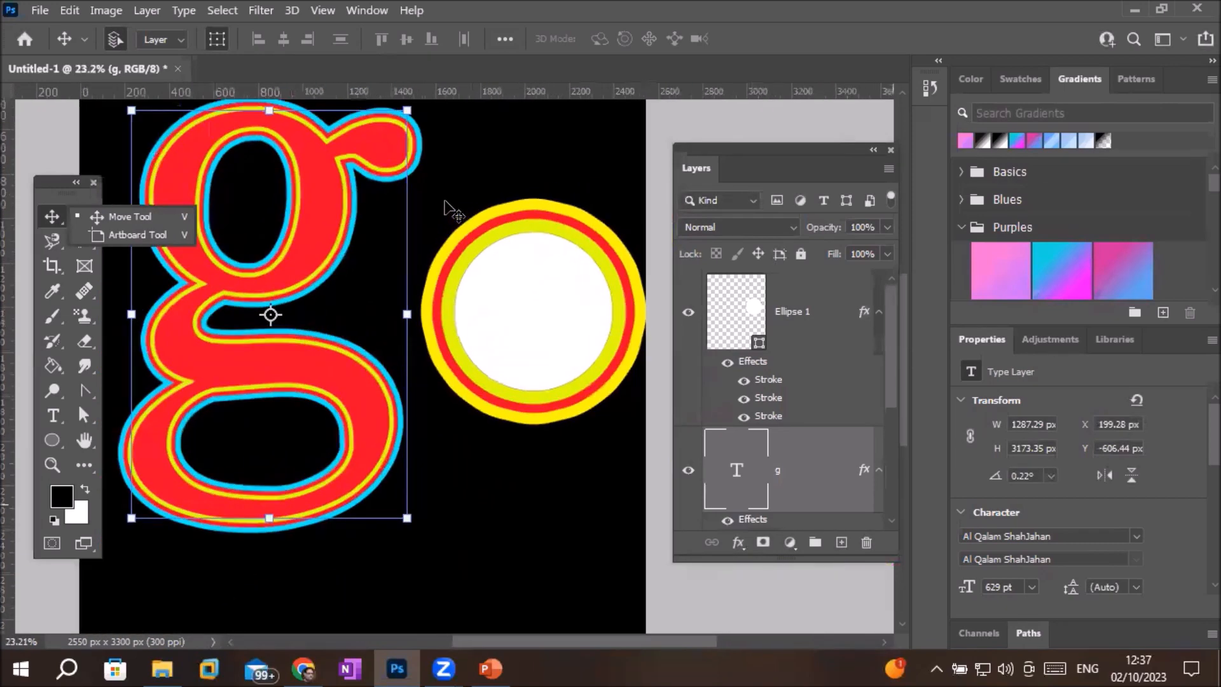
pyautogui.scroll(3, 448, 213)
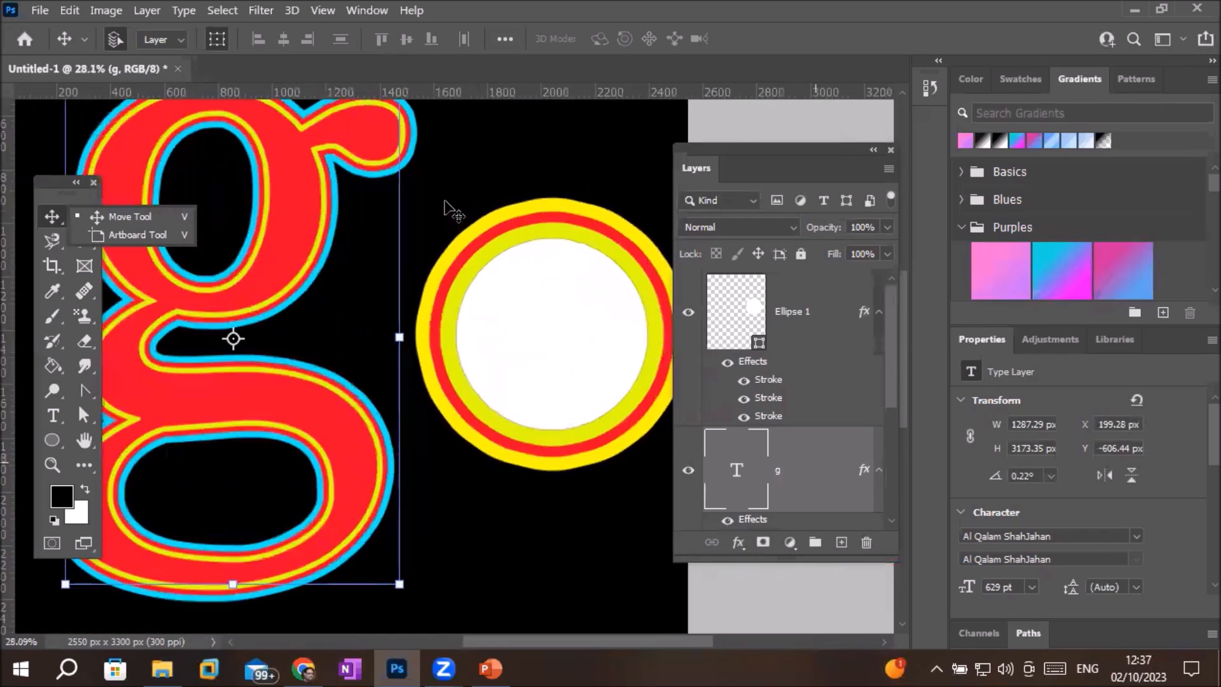
pyautogui.click(745, 311)
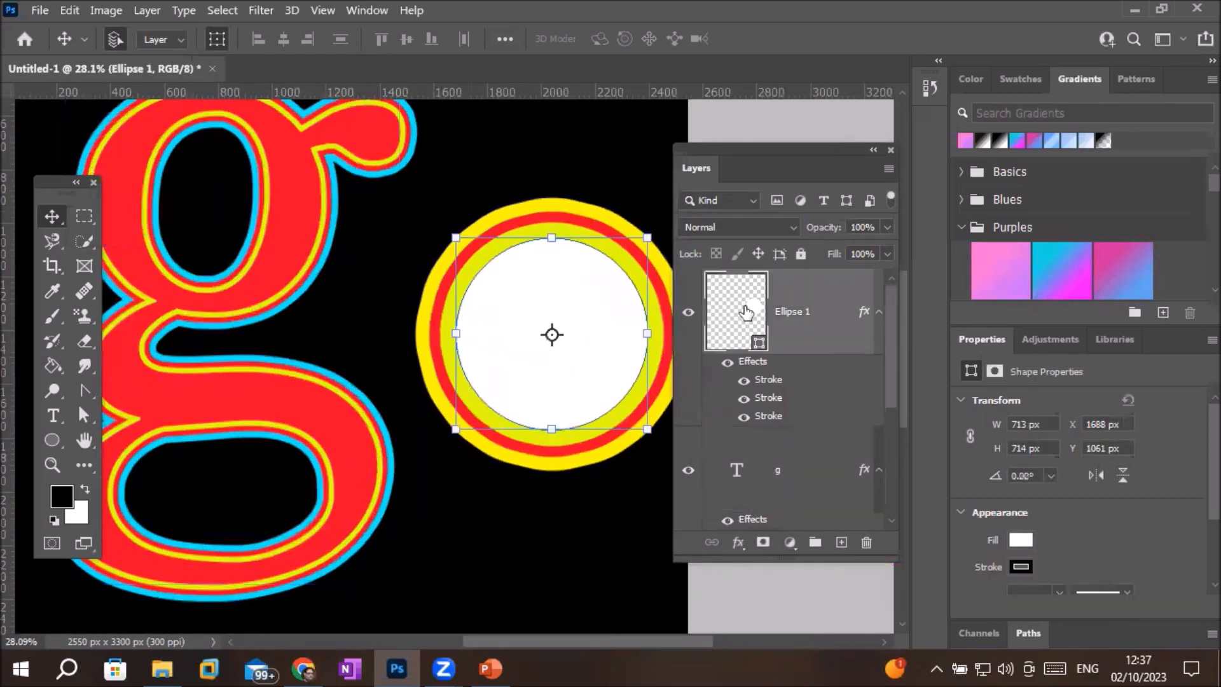
pyautogui.click(743, 380)
pyautogui.click(744, 398)
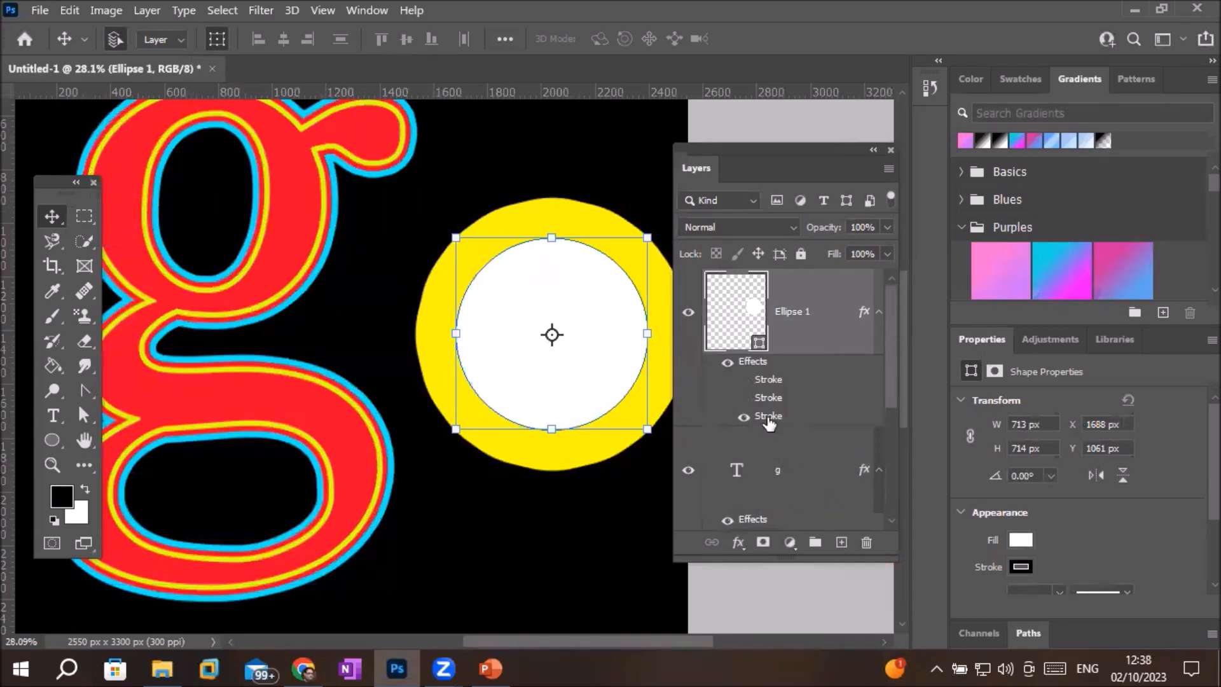
# Turn all three stroke effects on the circle's layer back on, after briefly hiding the outermost yellow one.
pyautogui.click(744, 417)
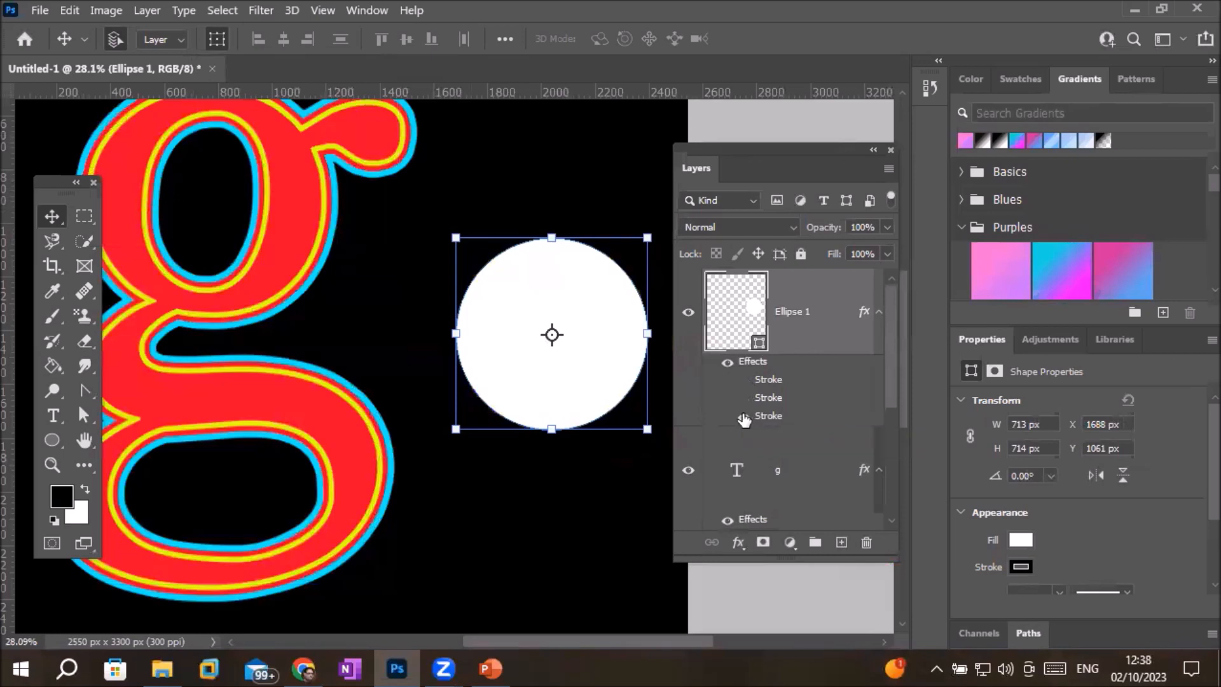
pyautogui.click(744, 417)
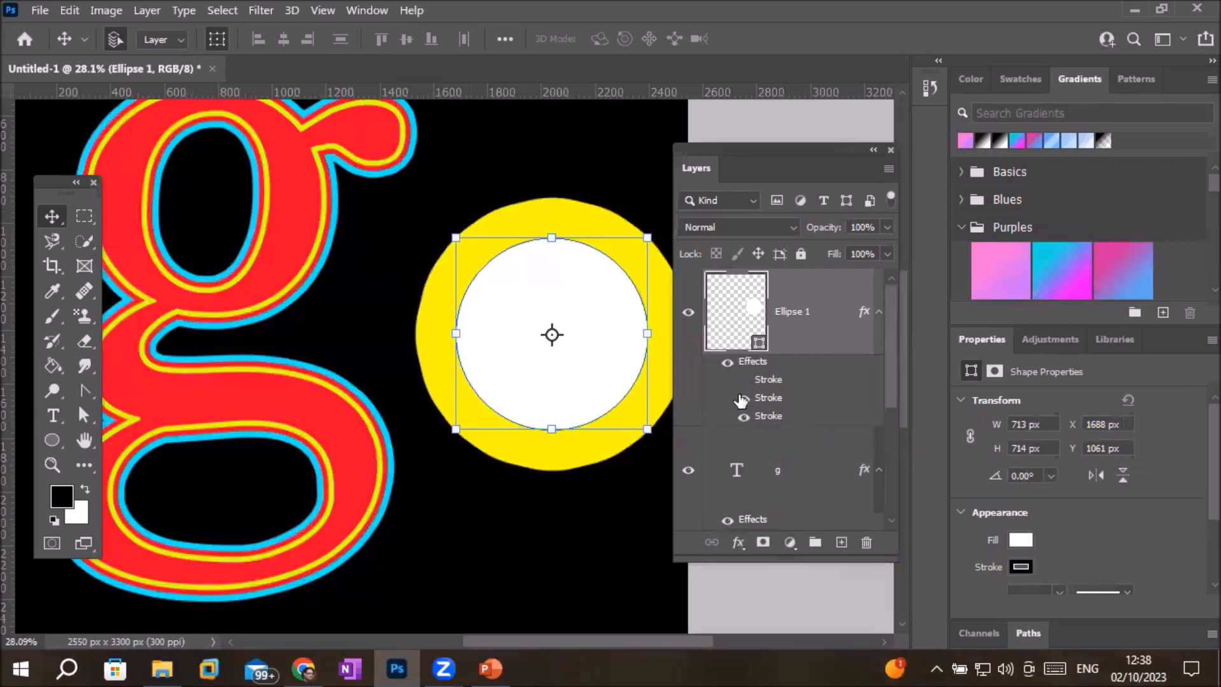
pyautogui.click(743, 398)
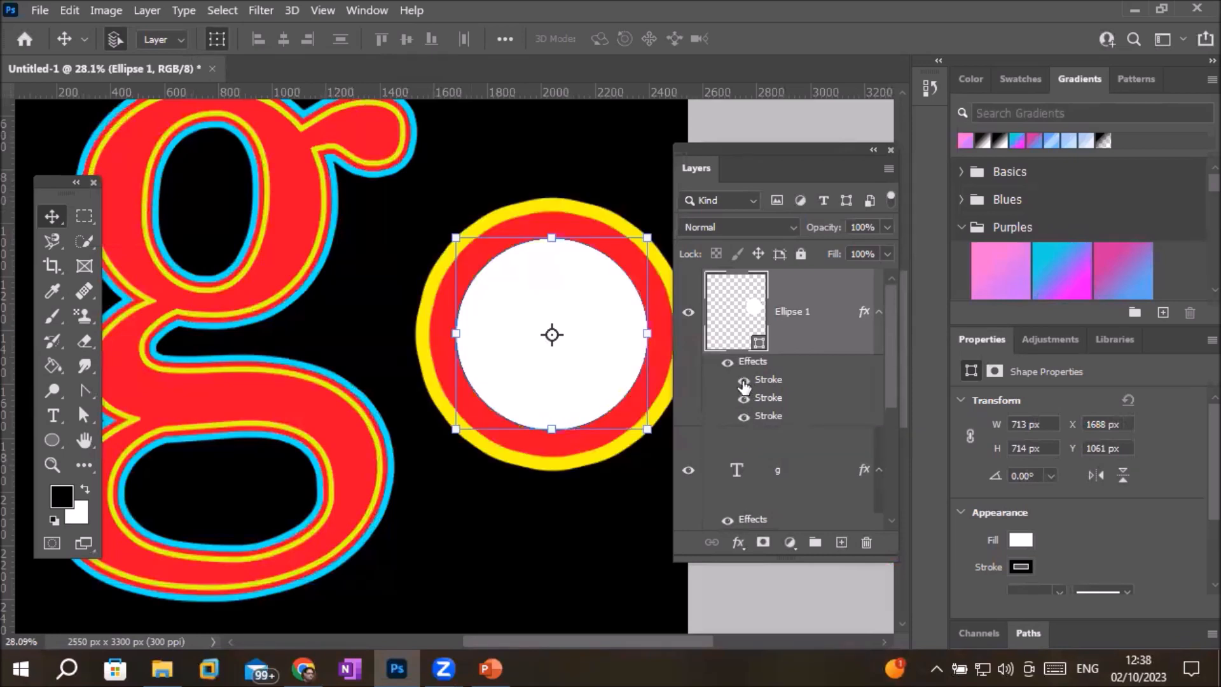
pyautogui.click(743, 380)
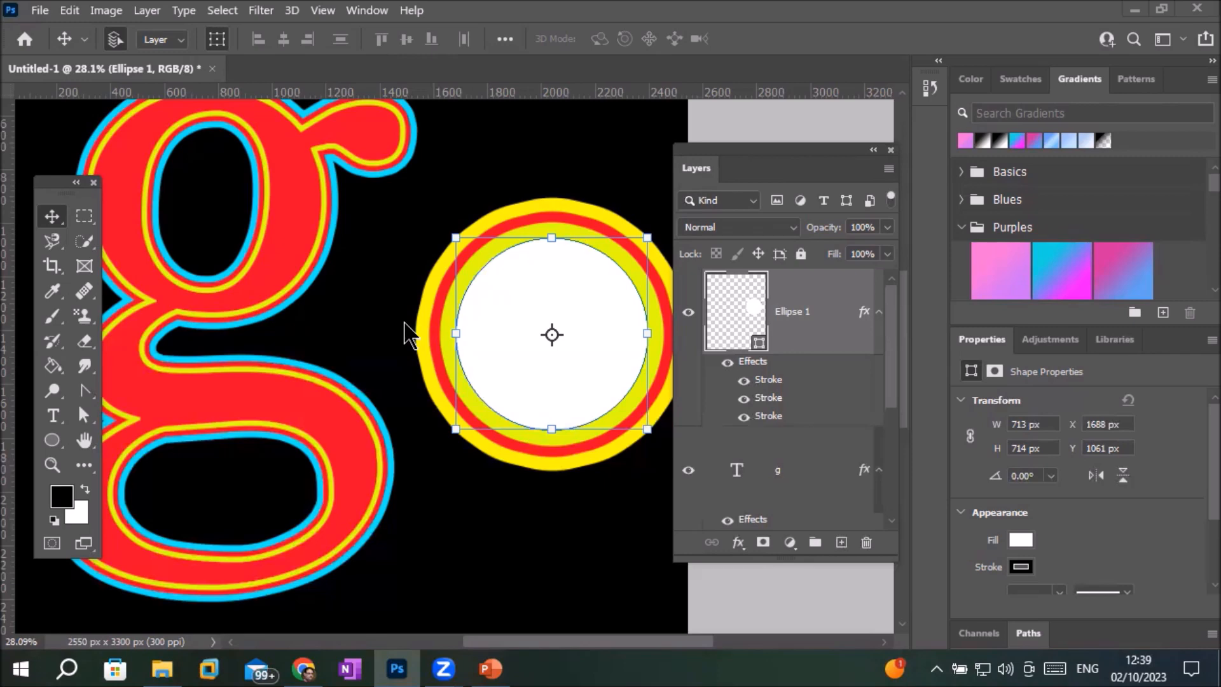
pyautogui.scroll(-3, 410, 334)
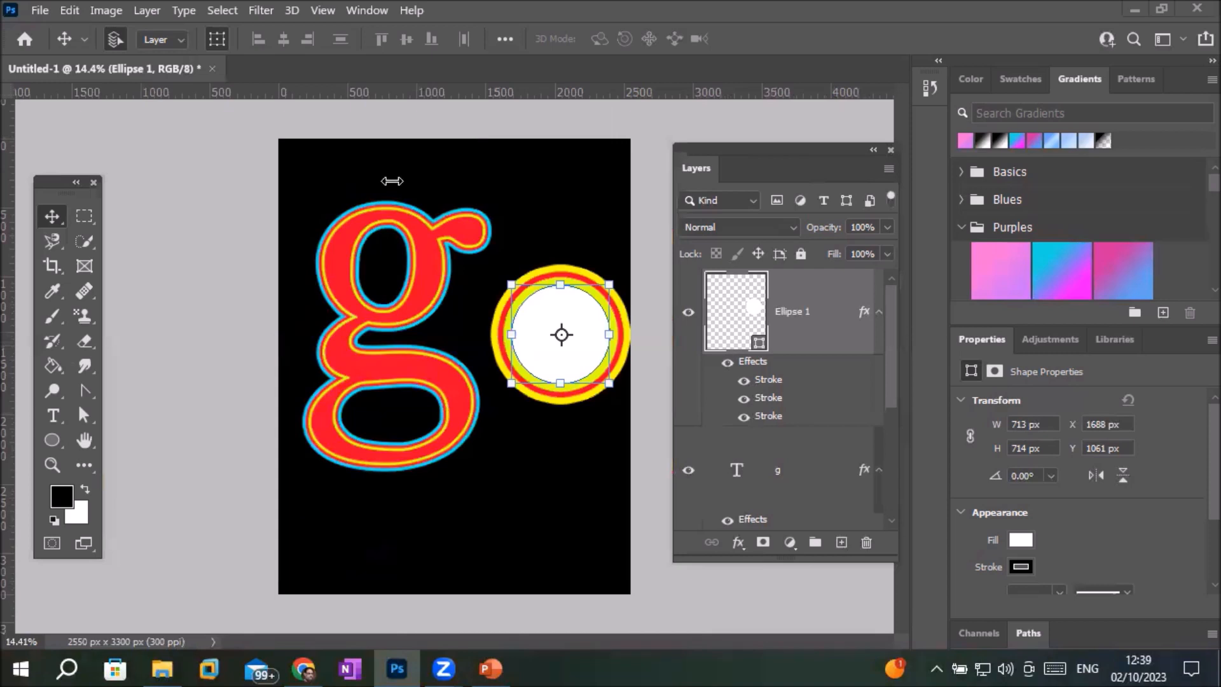
# Create a new Letter document, 8.5 x 11 in at 300 ppi, with a white background.
pyautogui.click(40, 13)
pyautogui.click(63, 26)
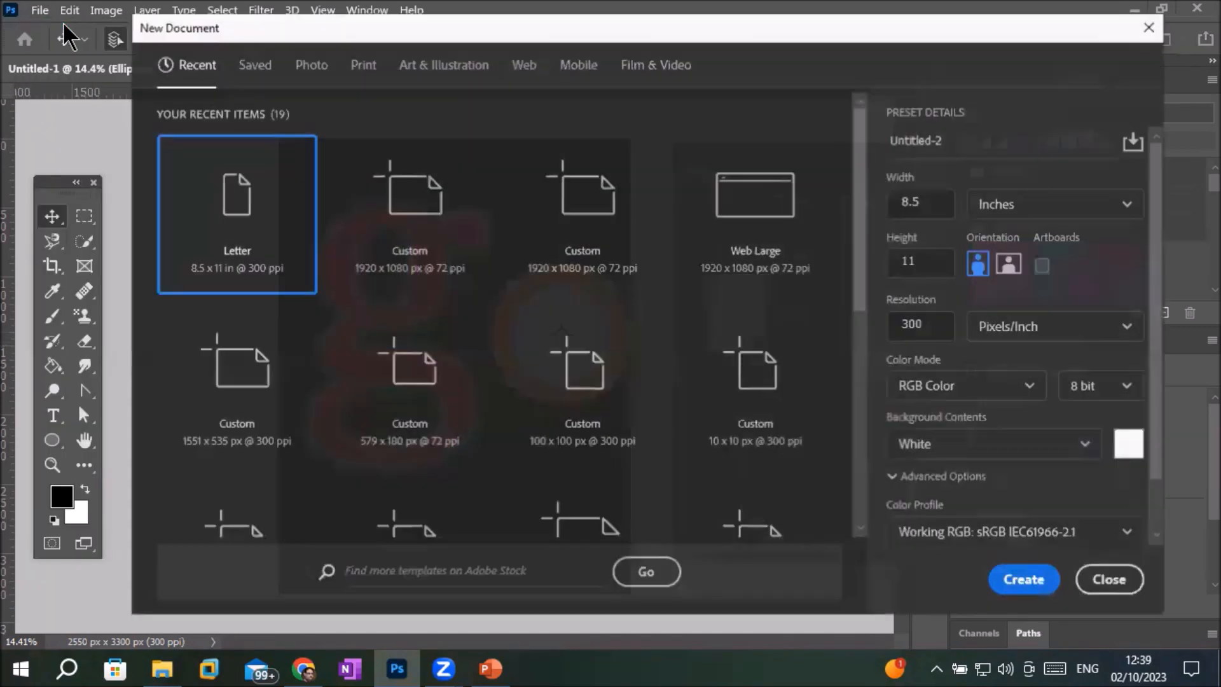
pyautogui.doubleClick(244, 217)
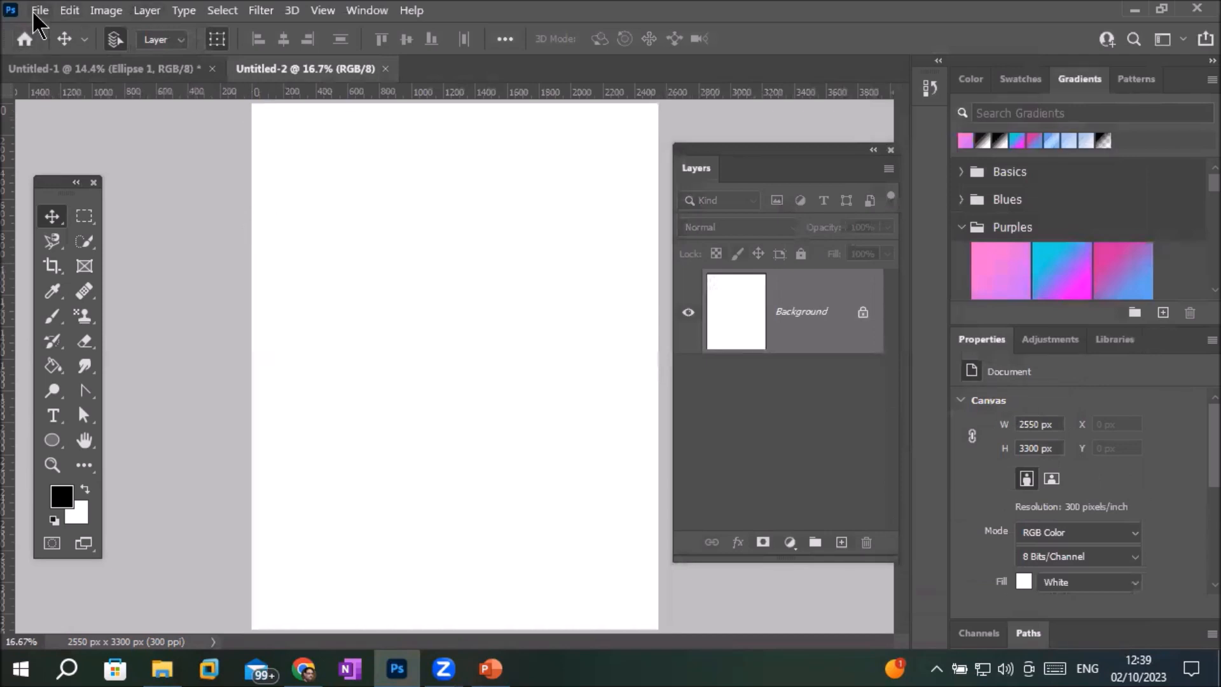
# Place the image pngegg (6).png from the Players folder as a linked object and commit its placement.
pyautogui.click(39, 10)
pyautogui.click(131, 422)
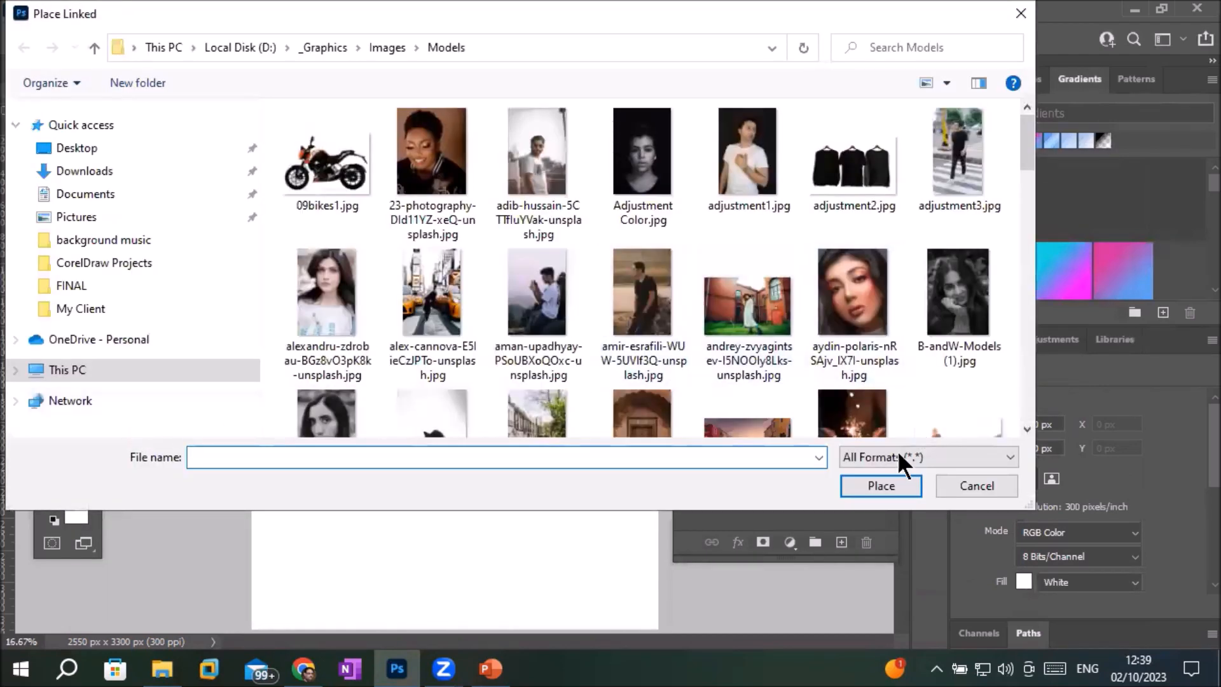
pyautogui.click(388, 48)
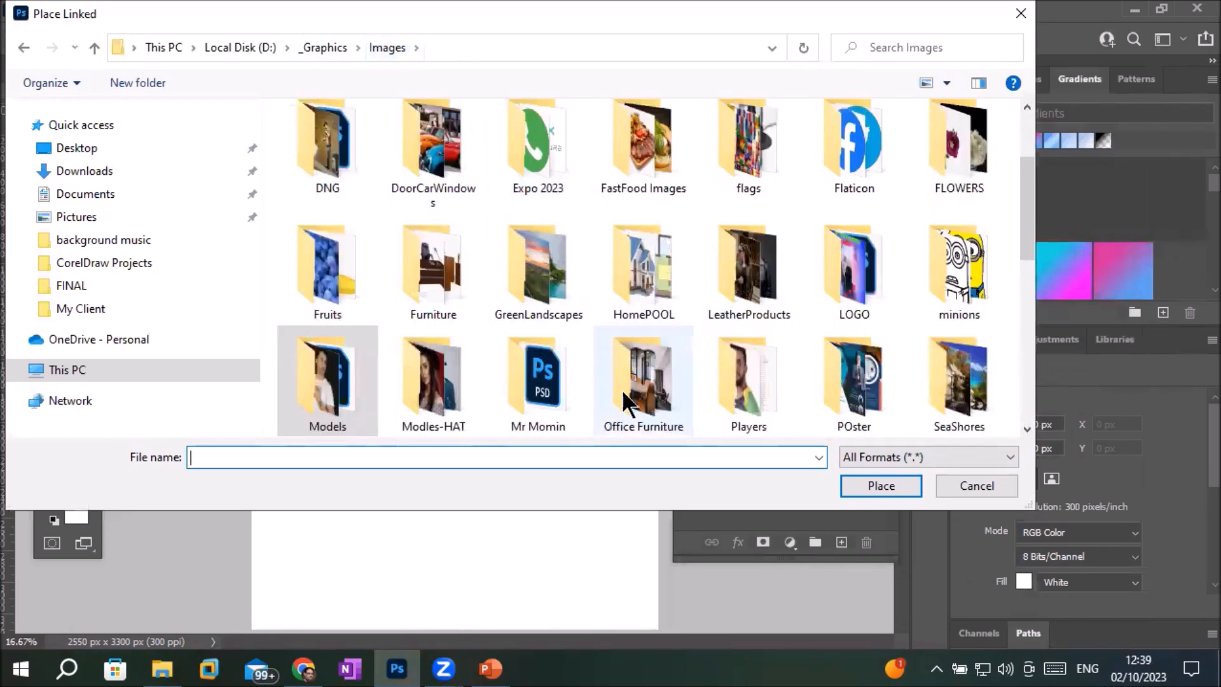
pyautogui.doubleClick(734, 395)
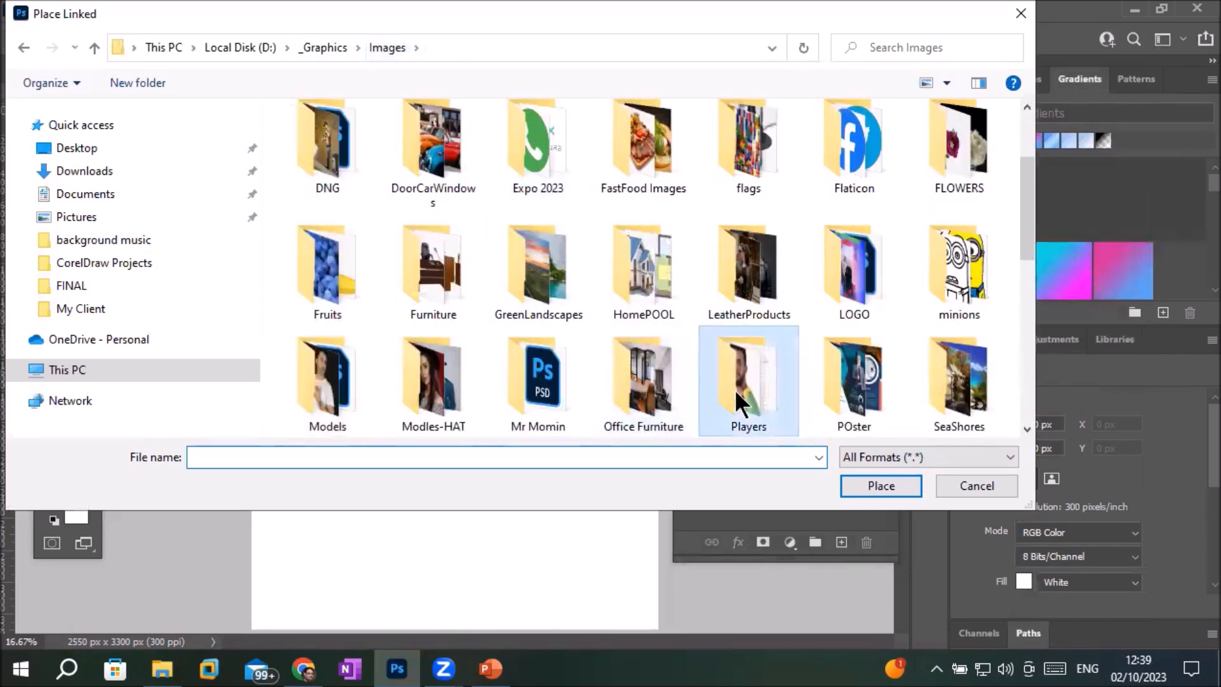
pyautogui.doubleClick(960, 157)
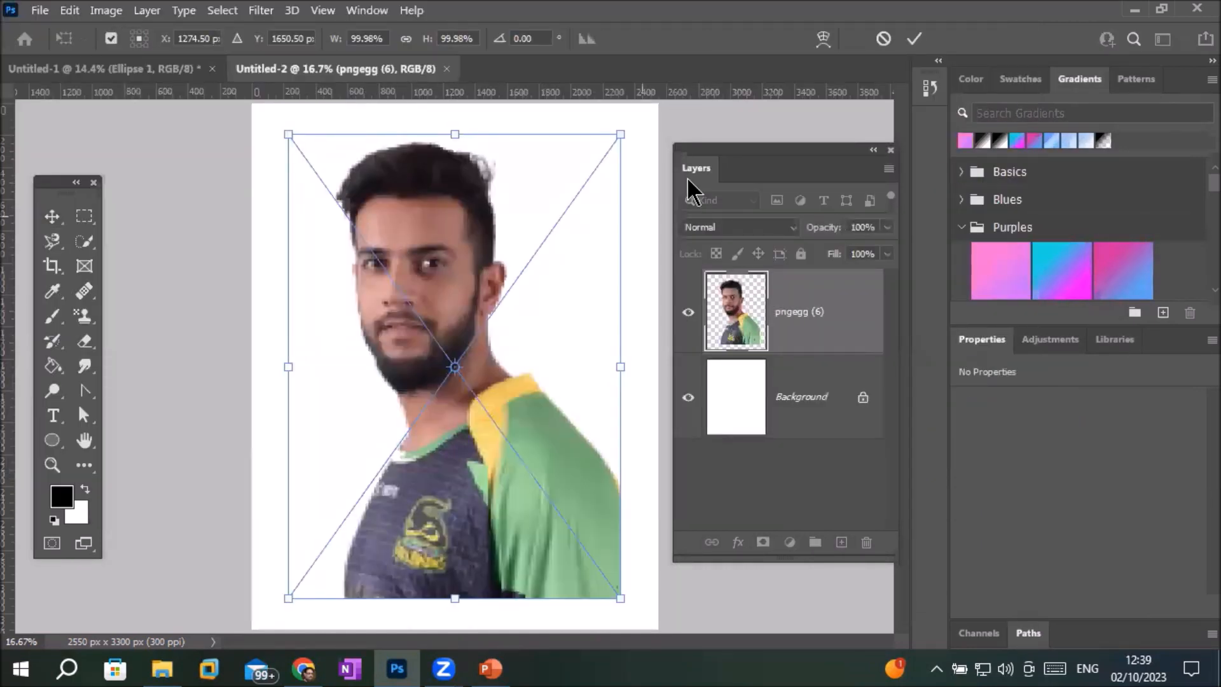
pyautogui.click(914, 38)
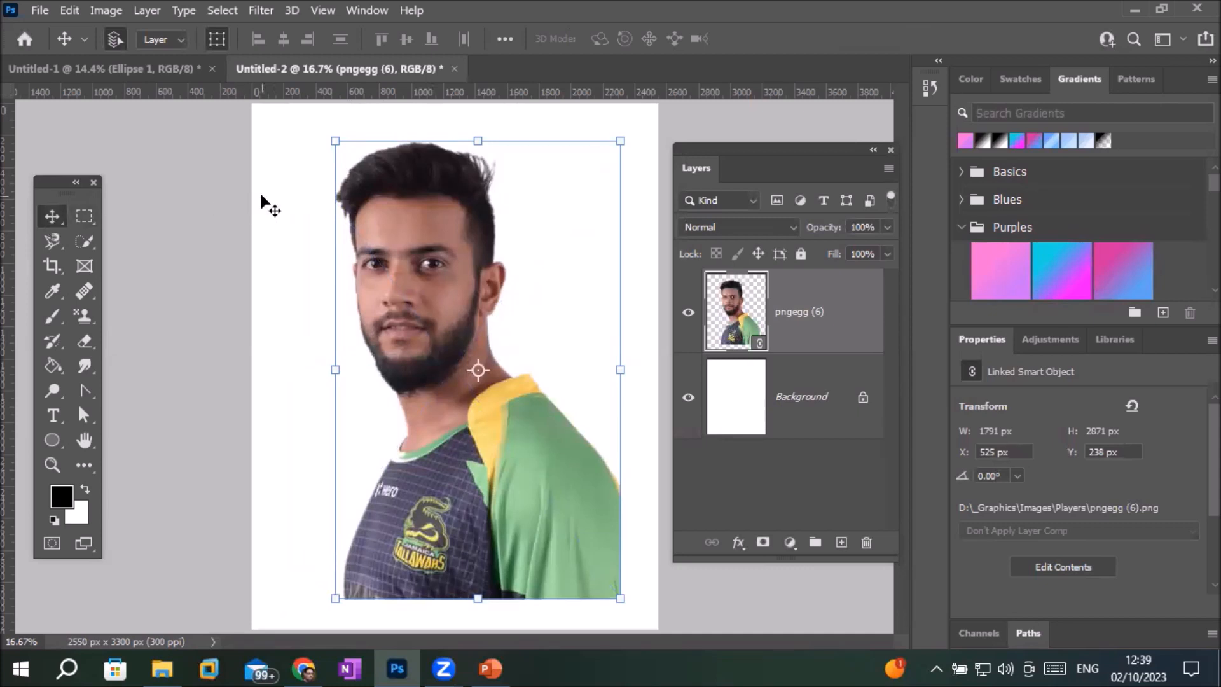
# Select the player photo and apply a single yellow stroke to it through its layer style.
pyautogui.click(267, 203)
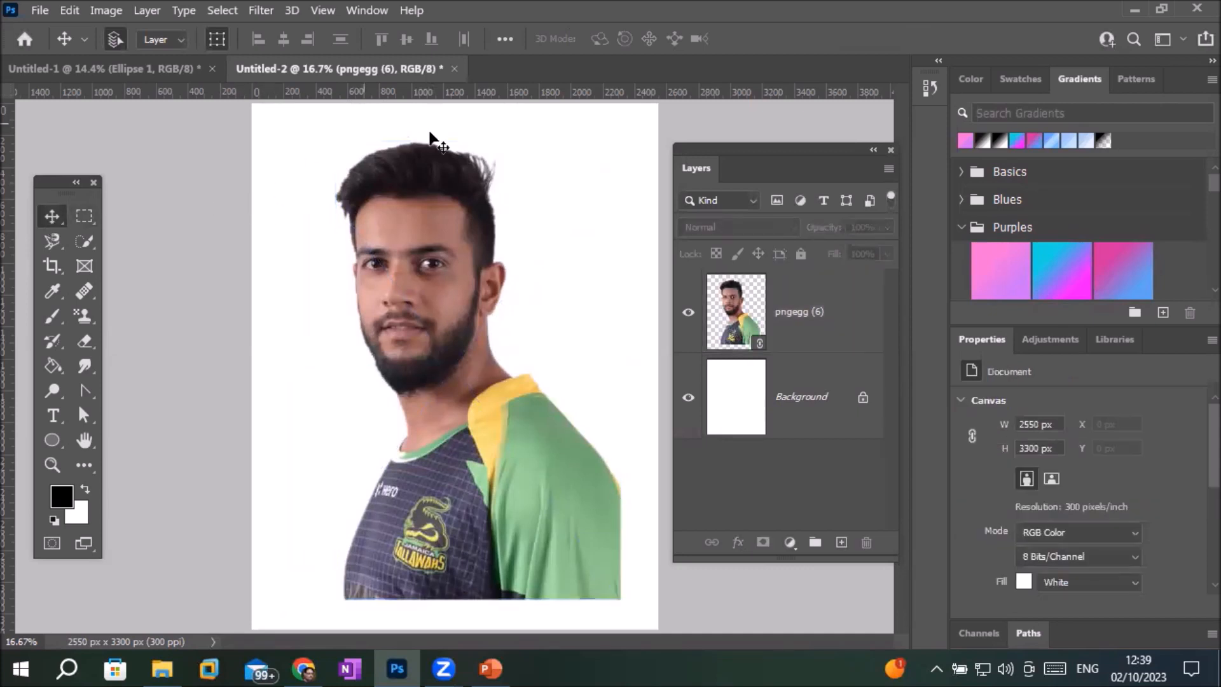
pyautogui.click(446, 249)
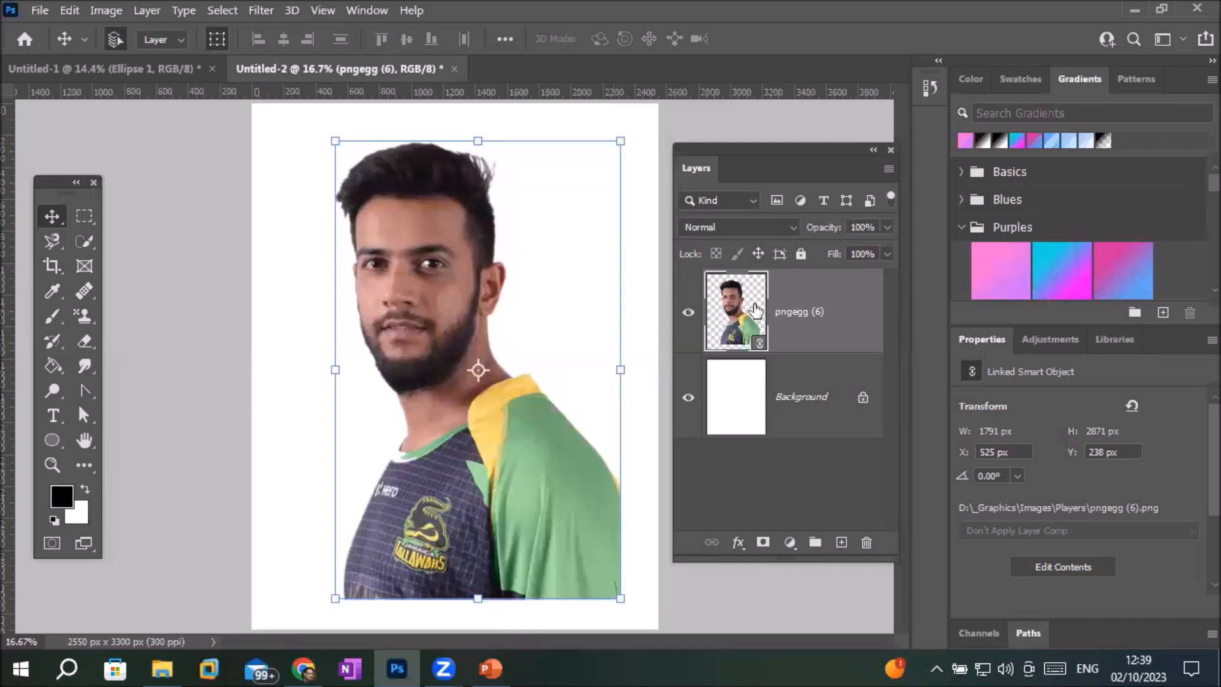
pyautogui.click(737, 543)
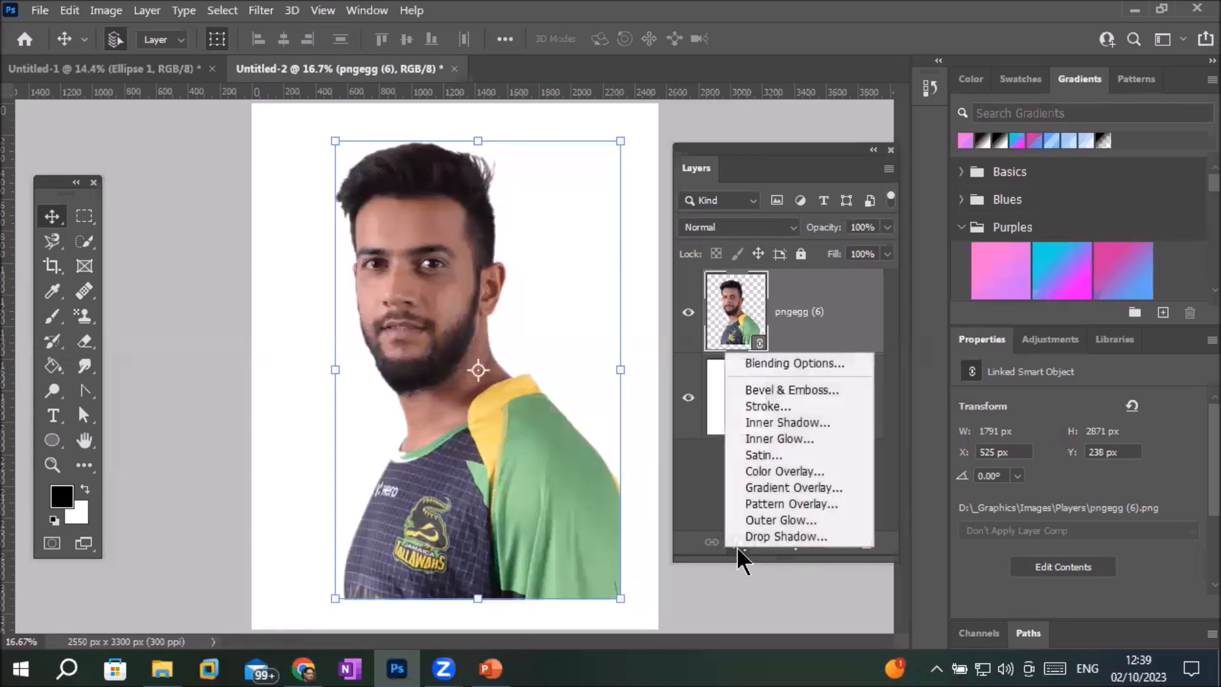
pyautogui.click(762, 455)
pyautogui.click(577, 210)
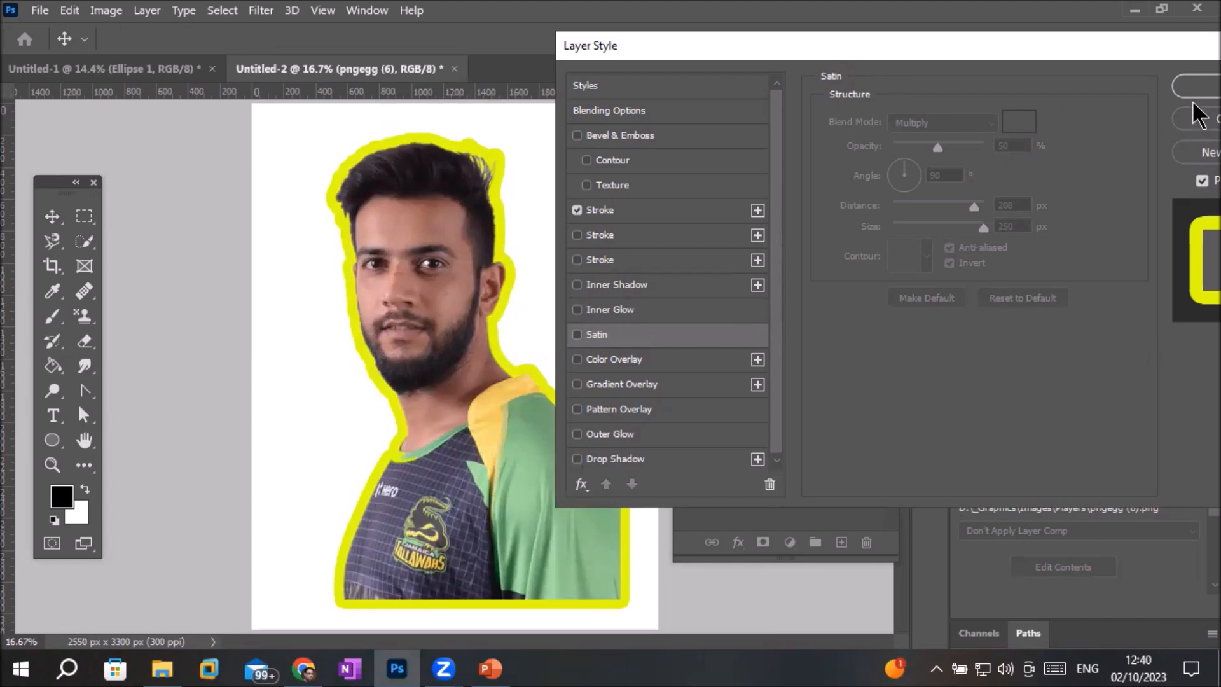
pyautogui.moveTo(1092, 57); pyautogui.dragTo(903, 92)
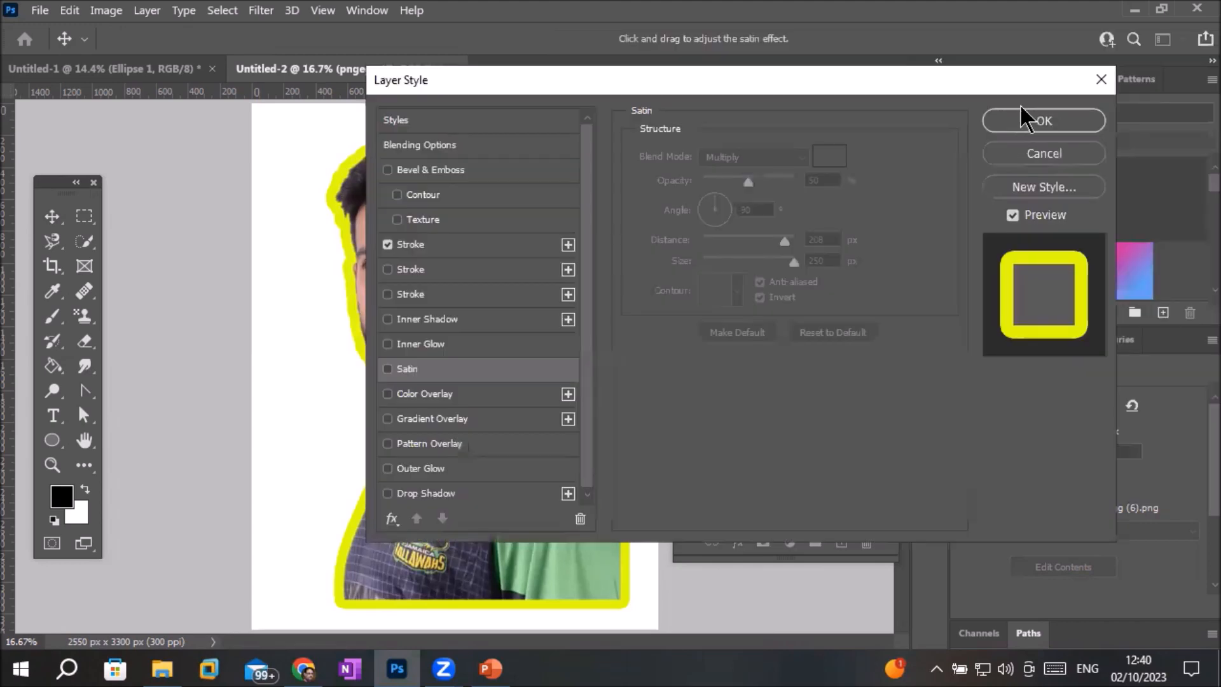
pyautogui.click(1017, 121)
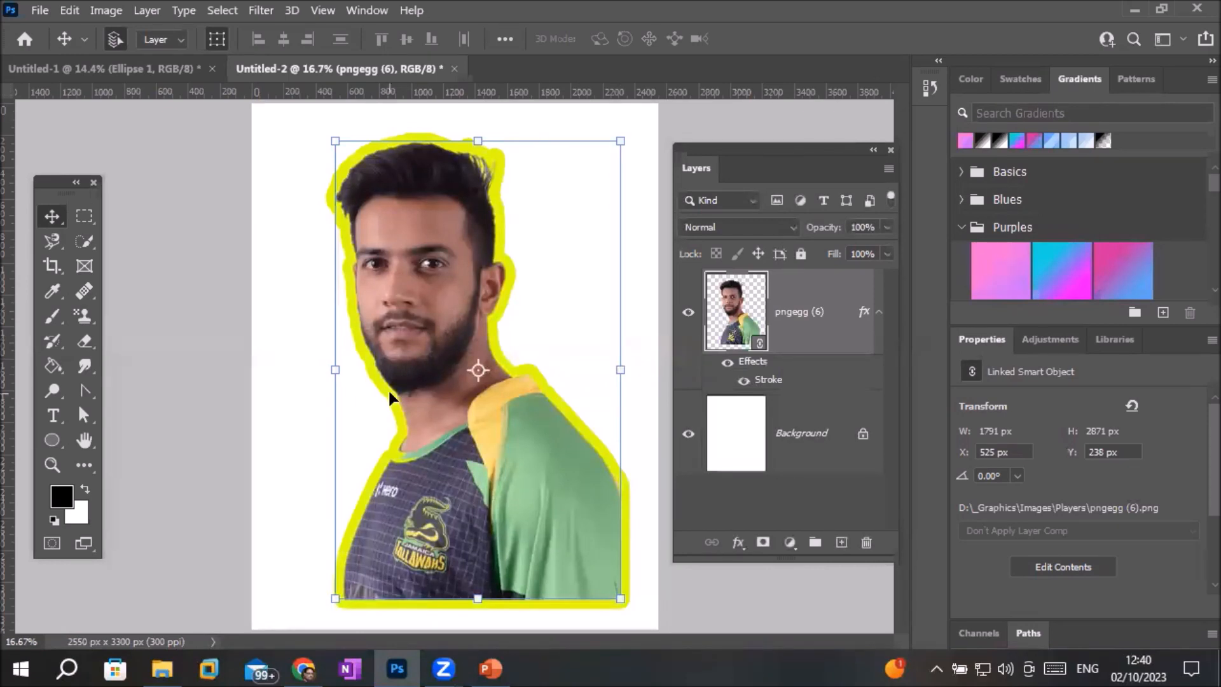
# Fill the Background layer with the black foreground colour.
pyautogui.click(734, 456)
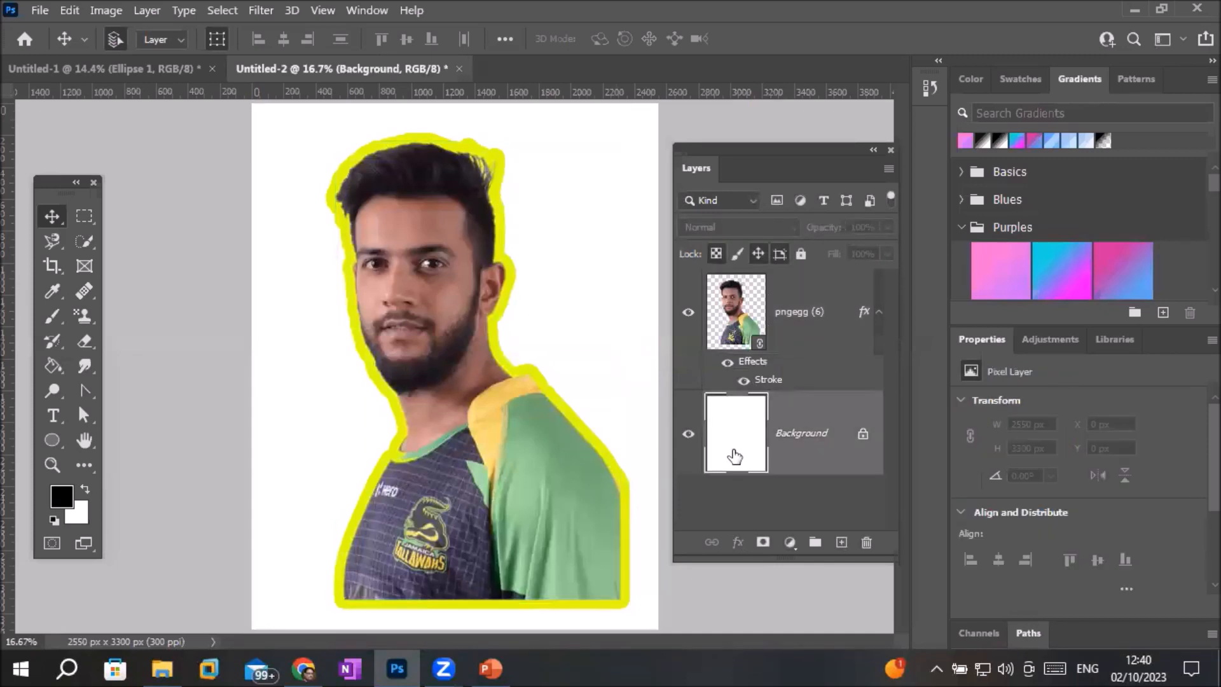
pyautogui.hotkey('alt', 'BackSpace')
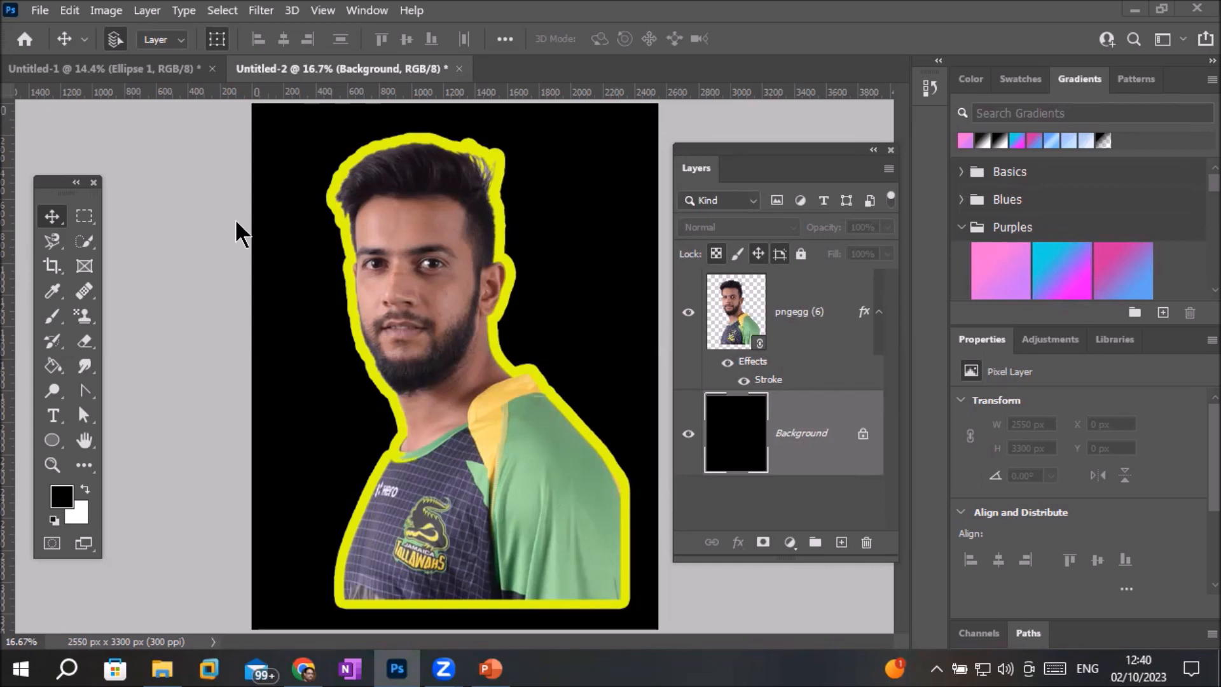
pyautogui.click(105, 10)
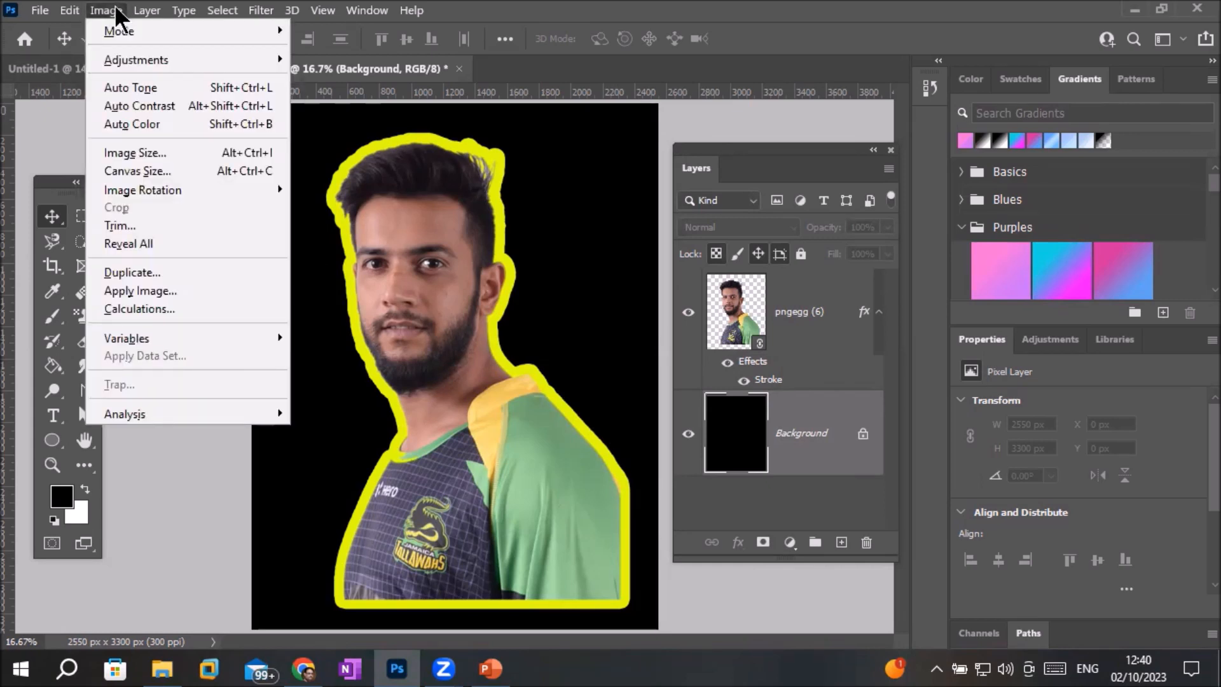
# Scale the player photo to 81.85% width and 77.37% height and position it lower on the canvas.
pyautogui.click(740, 315)
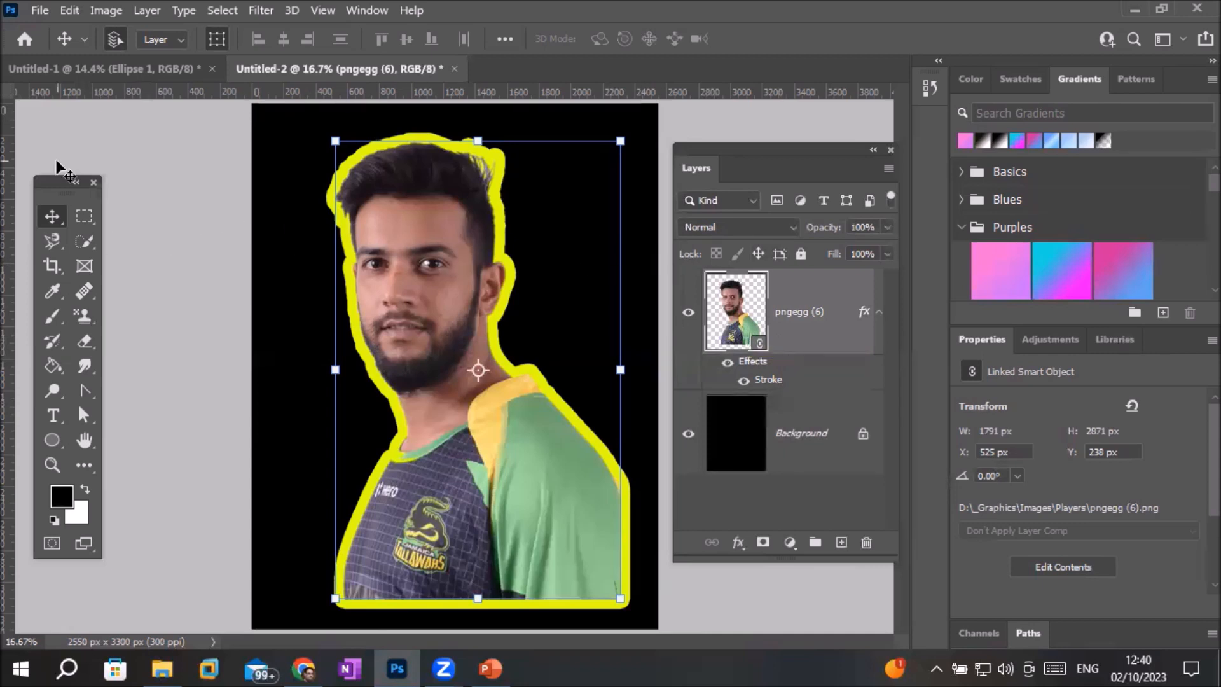
pyautogui.moveTo(399, 253)
pyautogui.mouseDown()
pyautogui.moveTo(410, 289)
pyautogui.moveTo(409, 270)
pyautogui.mouseUp()
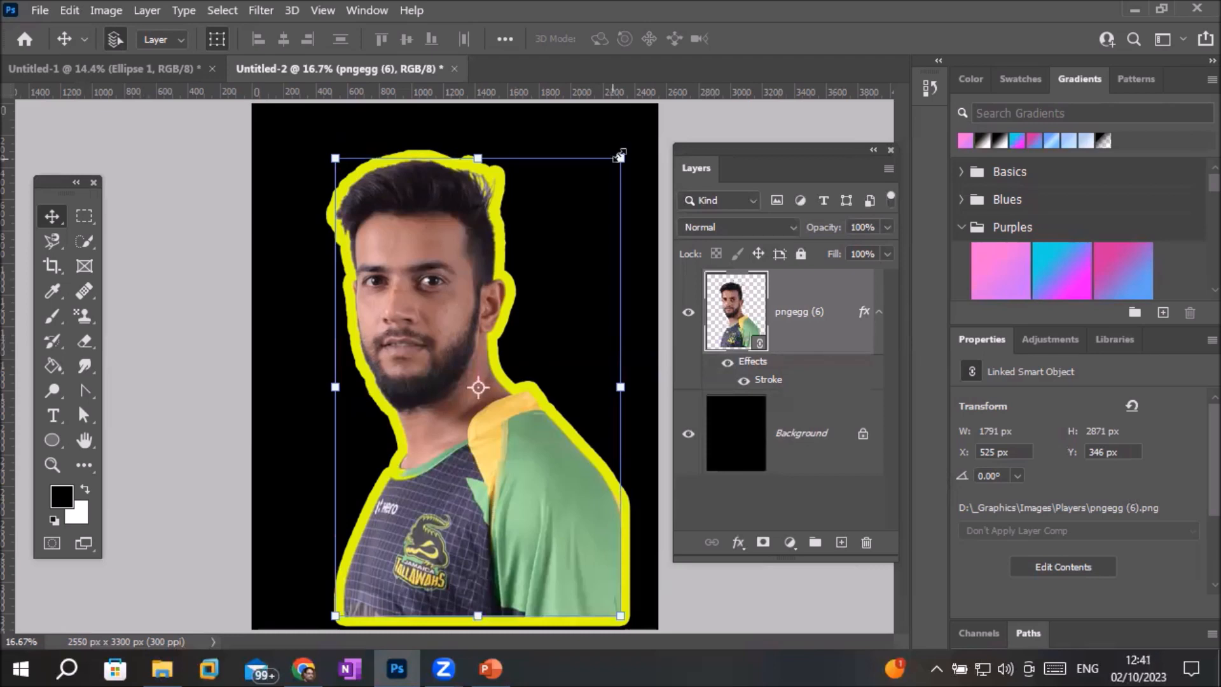
pyautogui.moveTo(620, 158); pyautogui.dragTo(560, 256)
pyautogui.moveTo(438, 403); pyautogui.dragTo(478, 368)
# Add the text "Playter" above the photo and set its font size to 72 pt.
pyautogui.click(54, 416)
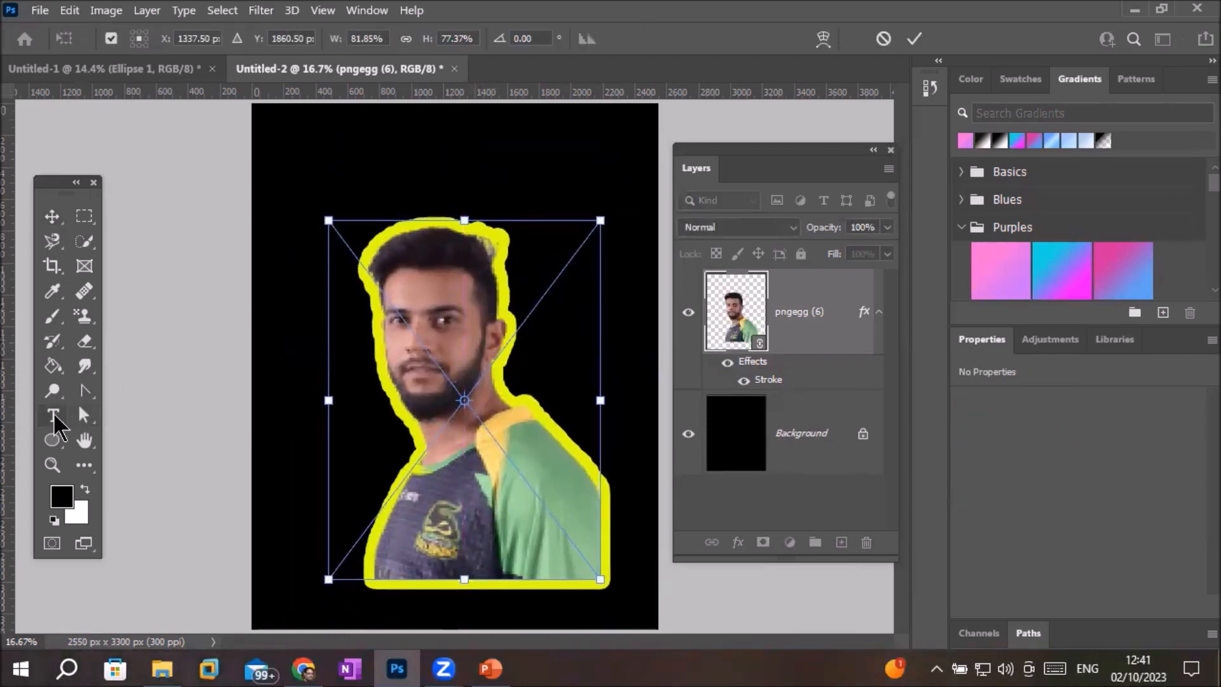
pyautogui.click(349, 150)
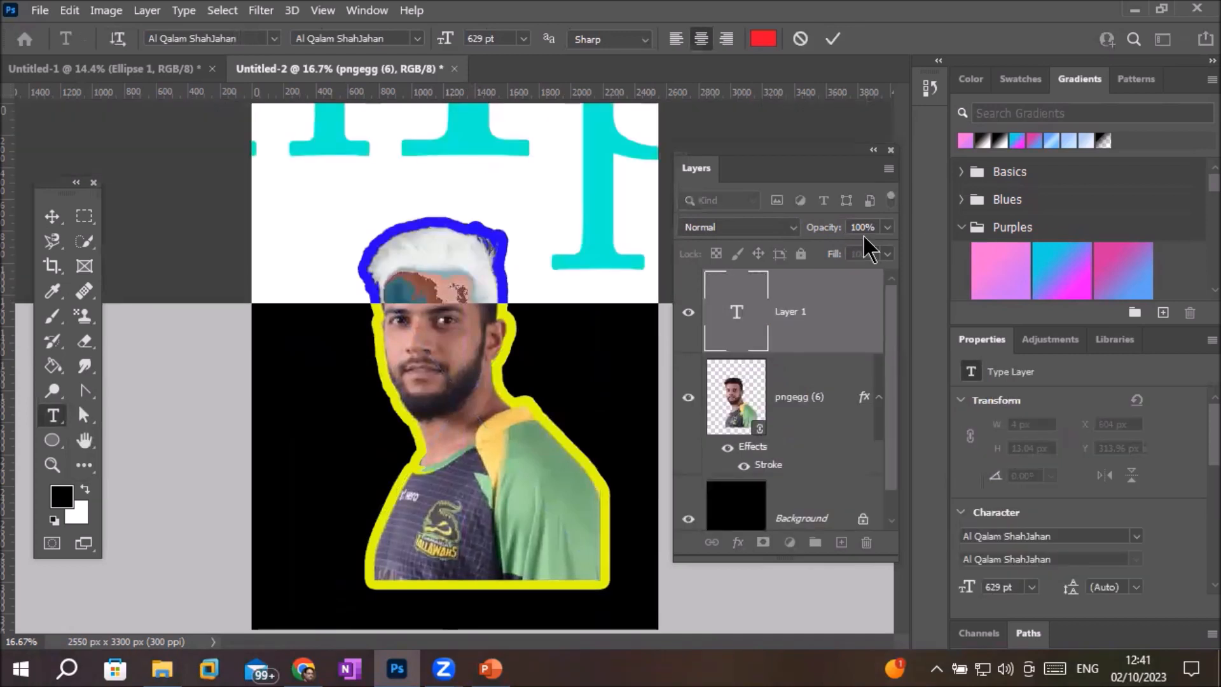
pyautogui.write('Play')
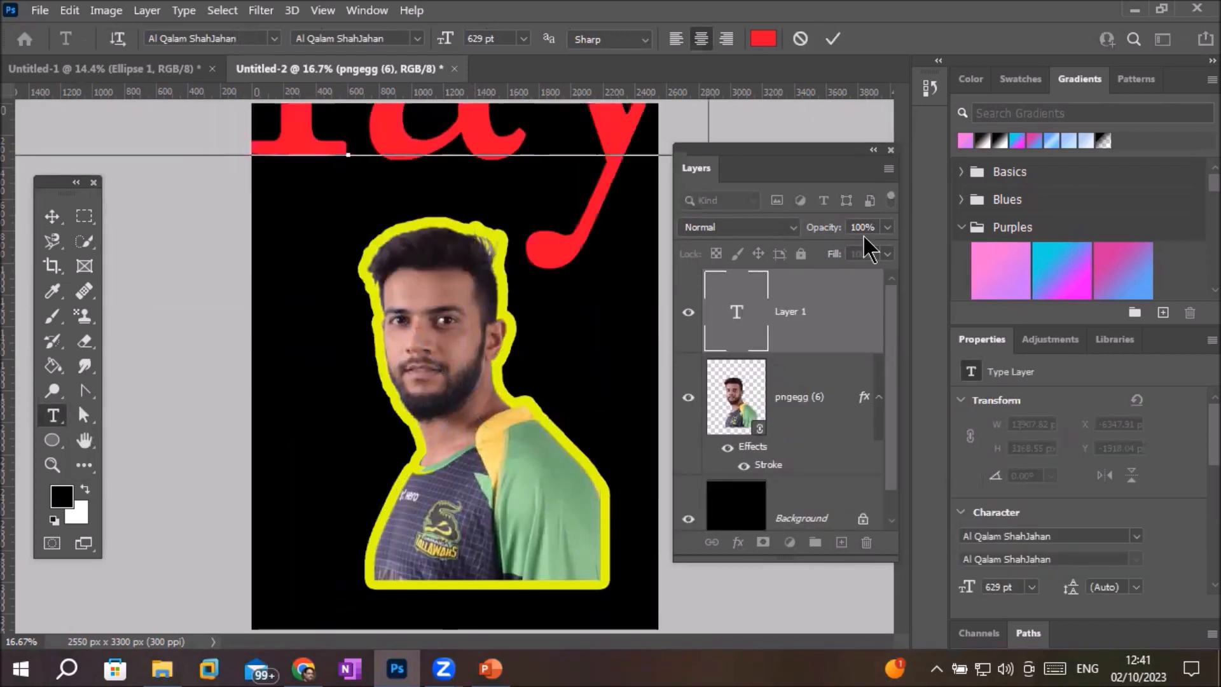
pyautogui.write('er')
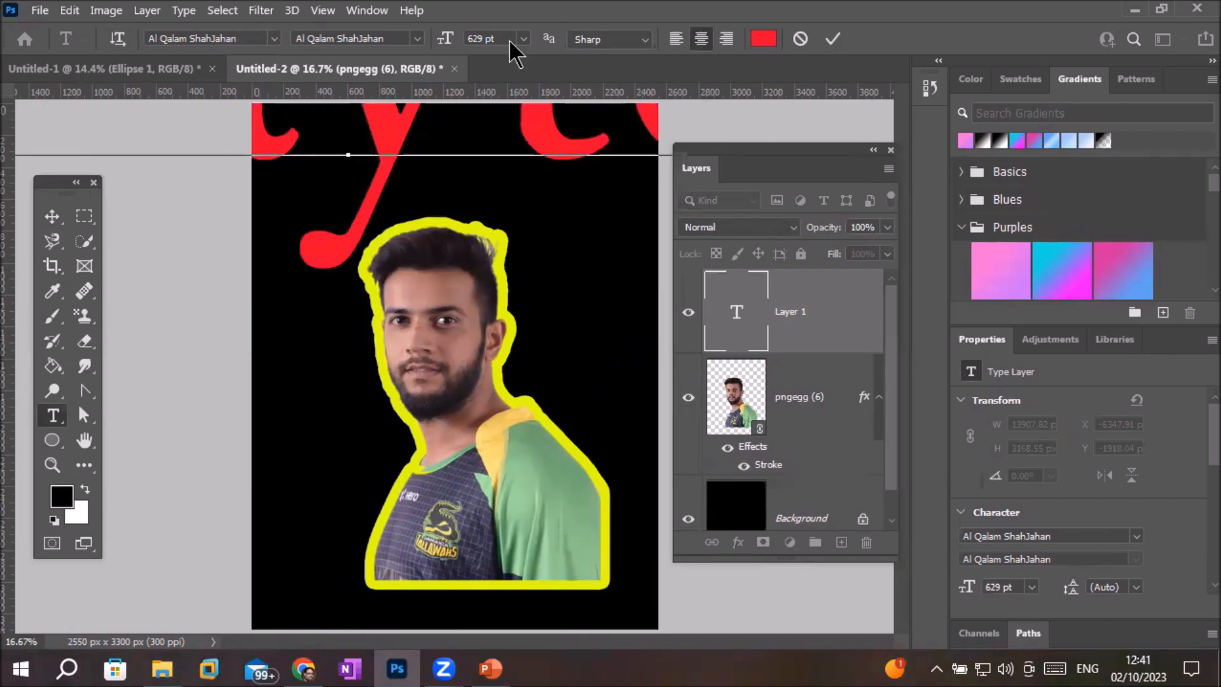
pyautogui.hotkey('ctrl', 'a')
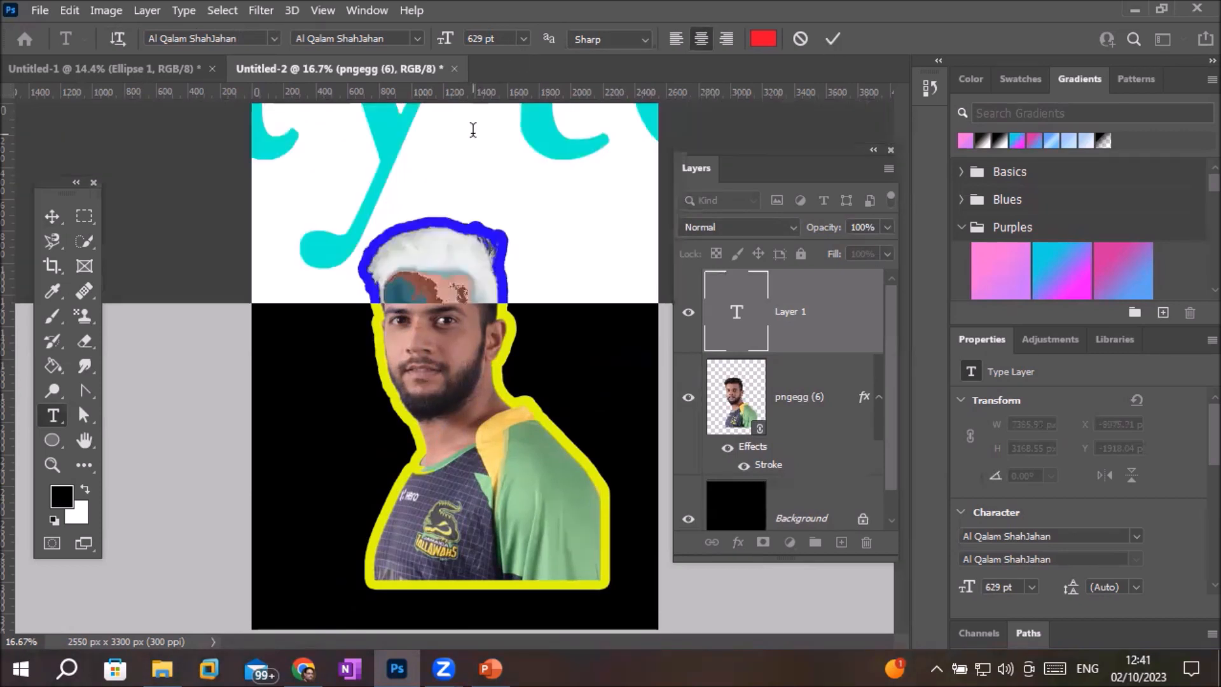
pyautogui.click(523, 39)
pyautogui.click(497, 281)
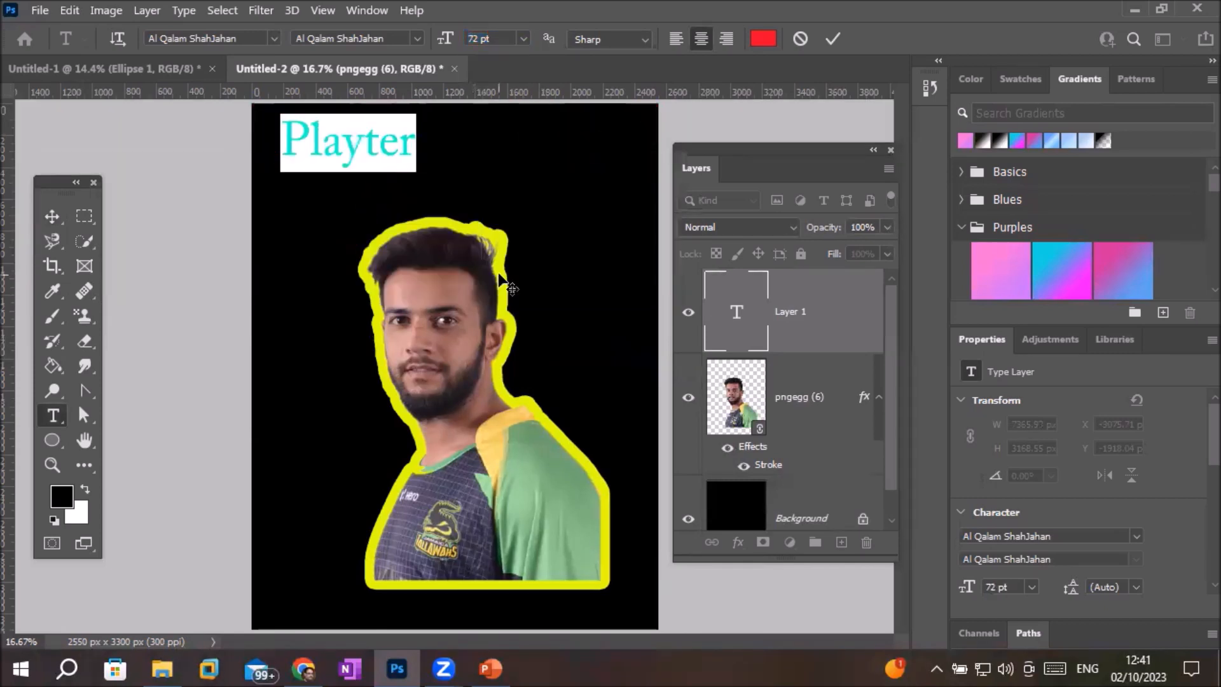
# Correct the spelling of the text to "Player".
pyautogui.click(392, 145)
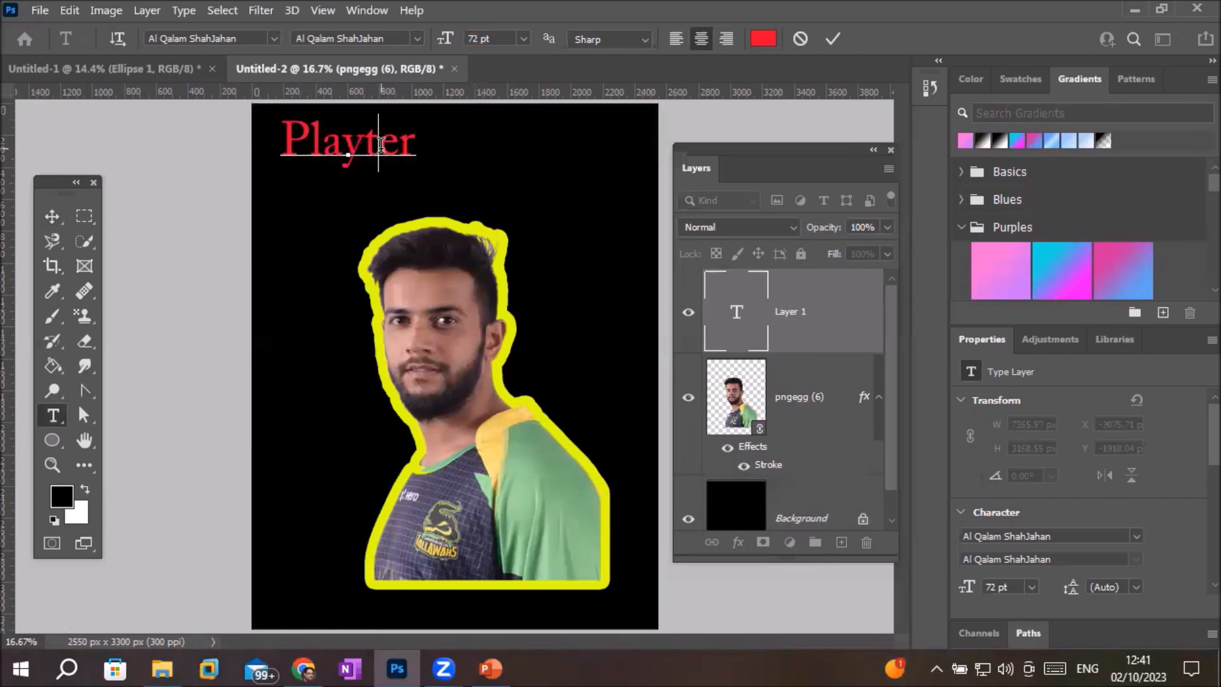
pyautogui.press('Left')
pyautogui.press('BackSpace')
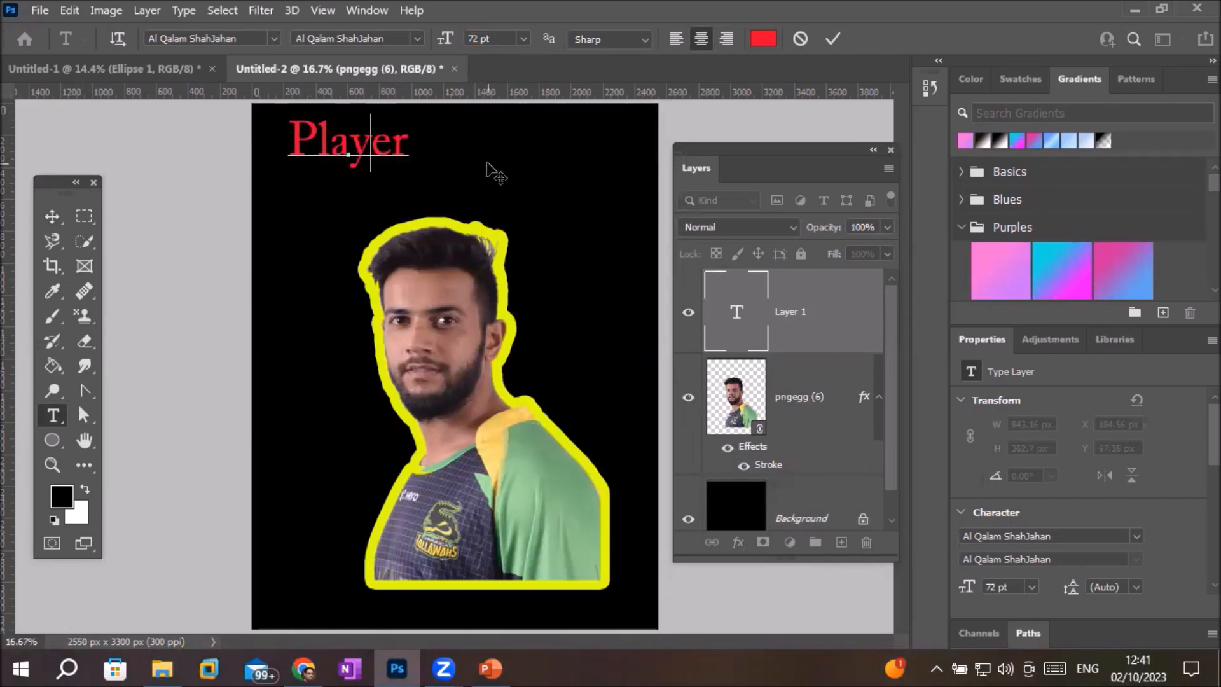
# Move the Player text so that it sits centred above the man's head.
pyautogui.click(51, 213)
pyautogui.moveTo(356, 144); pyautogui.dragTo(423, 150)
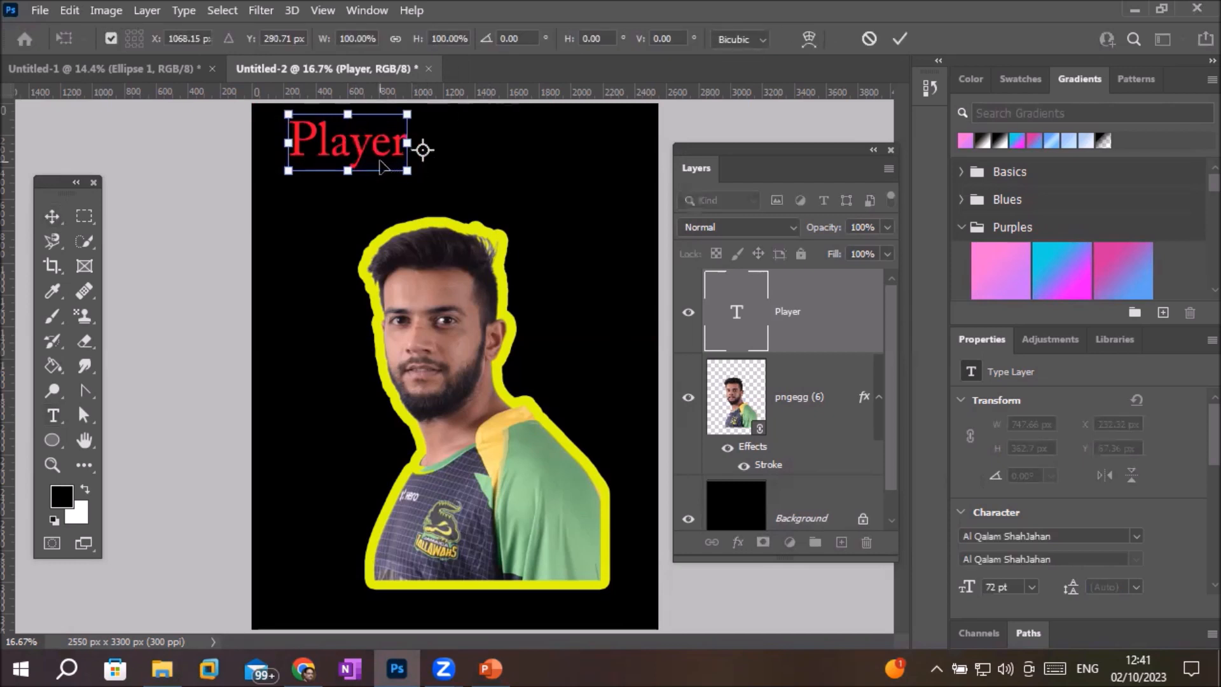
pyautogui.click(54, 216)
pyautogui.moveTo(322, 147); pyautogui.dragTo(426, 162)
pyautogui.hotkey('ctrl', 't')
# Add a yellow Stroke layer style to the Player text, positioned outside with a size of 27 px.
pyautogui.hotkey('ctrl', '+')
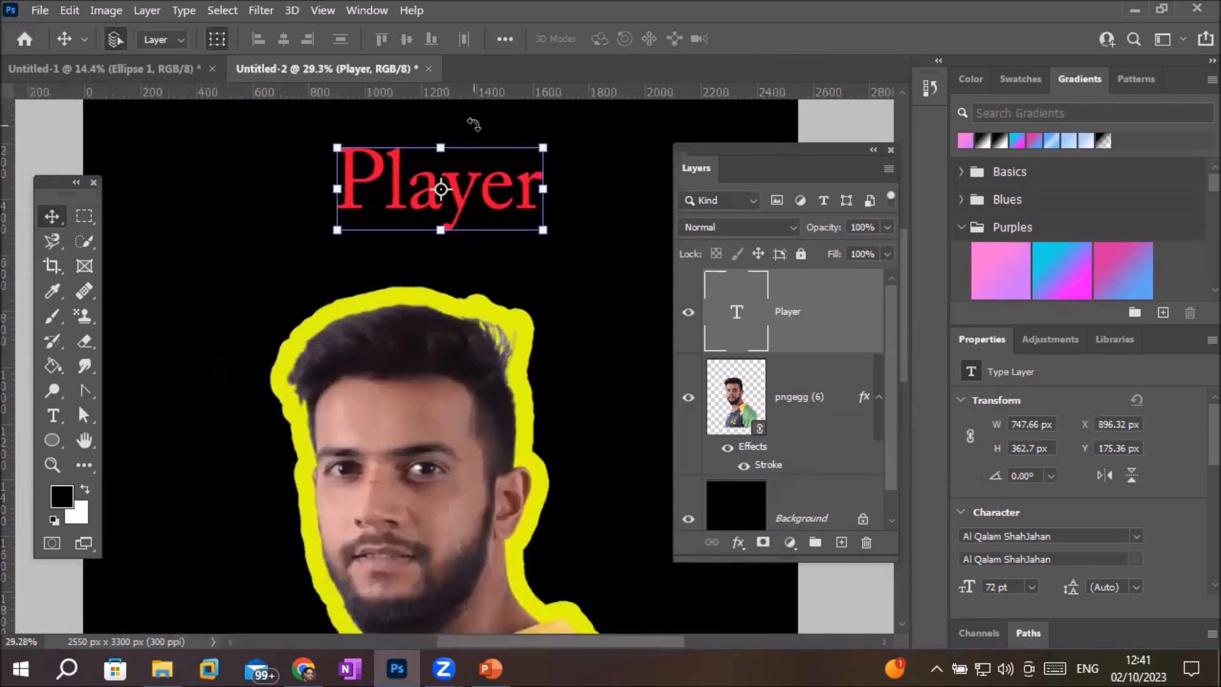
pyautogui.scroll(2, 474, 124)
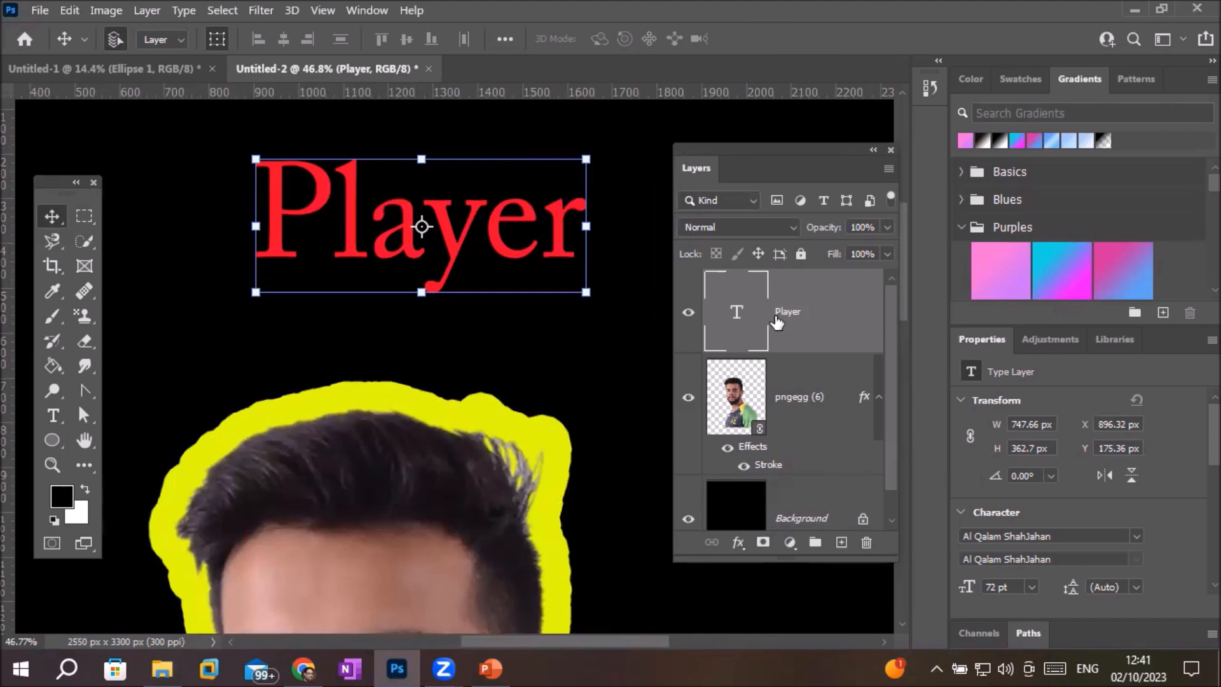
pyautogui.click(738, 542)
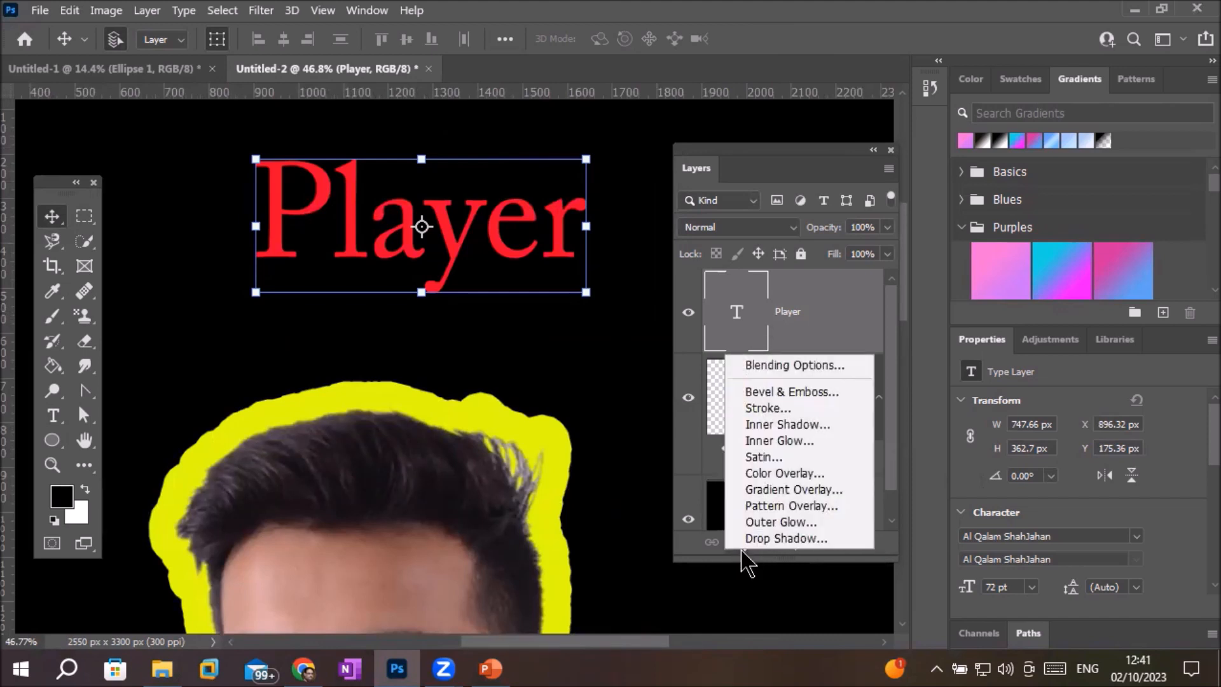
pyautogui.click(765, 407)
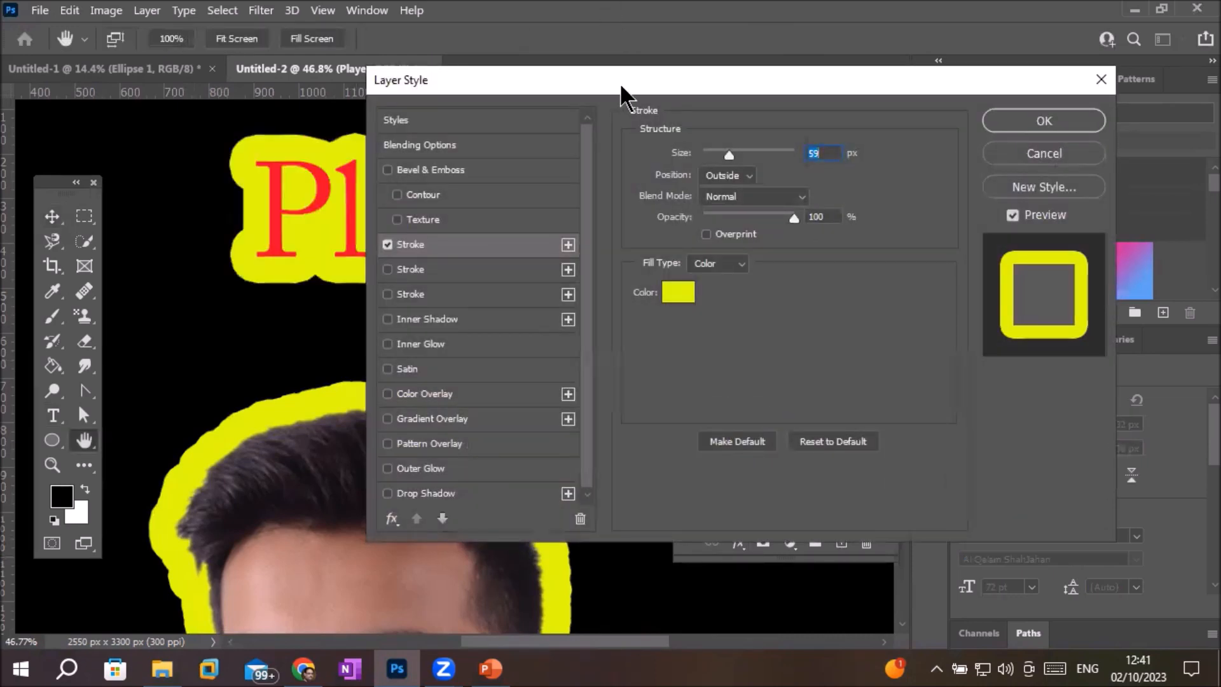
pyautogui.moveTo(616, 89); pyautogui.dragTo(856, 115)
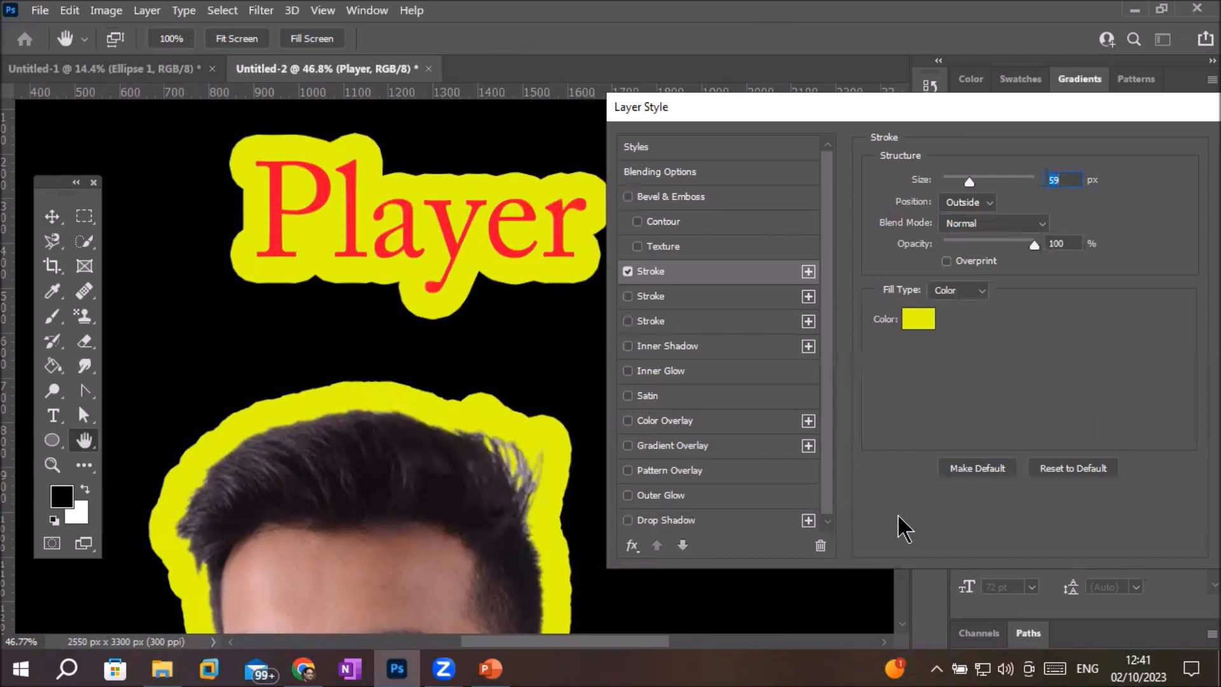
pyautogui.moveTo(967, 185); pyautogui.dragTo(951, 186)
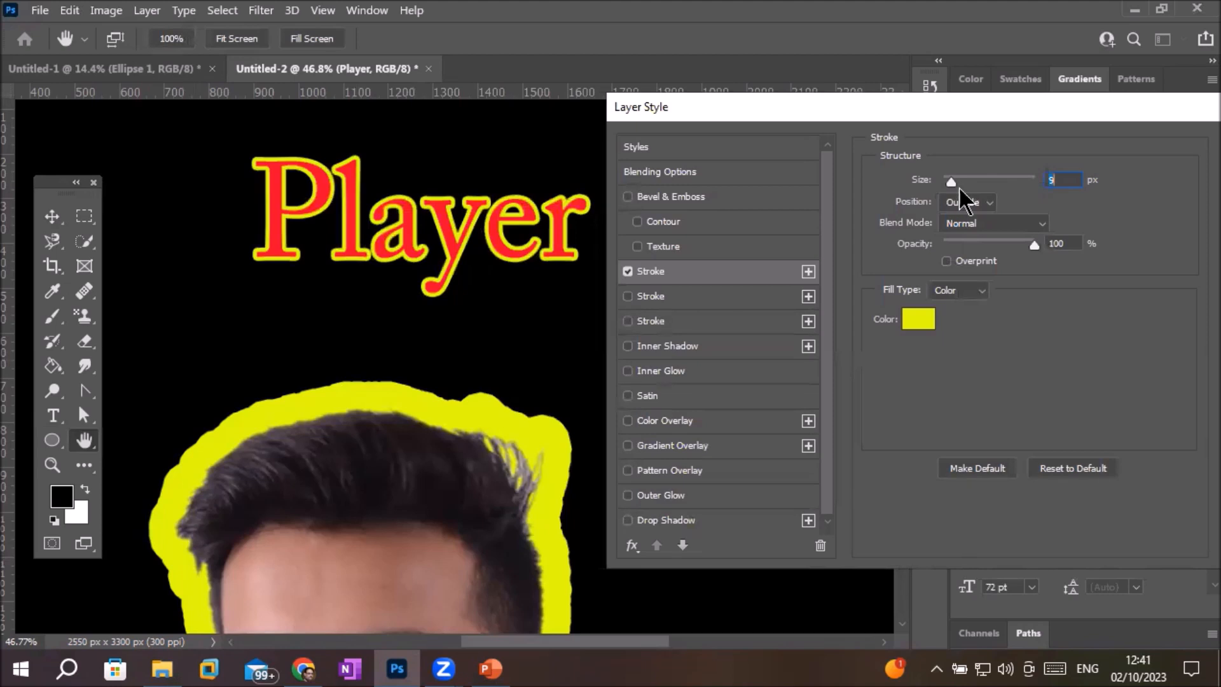
pyautogui.moveTo(955, 178); pyautogui.dragTo(958, 181)
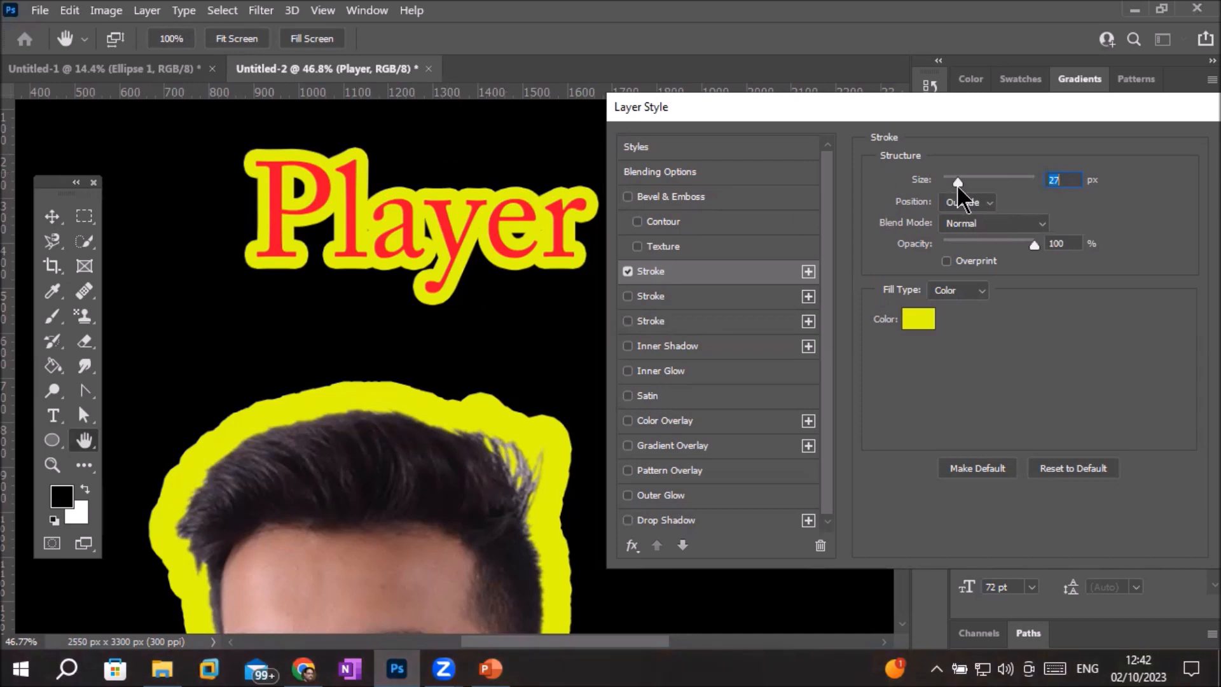
# Set the Player text stroke's position to Inside and its size to 4 px, and apply the layer style.
pyautogui.click(981, 203)
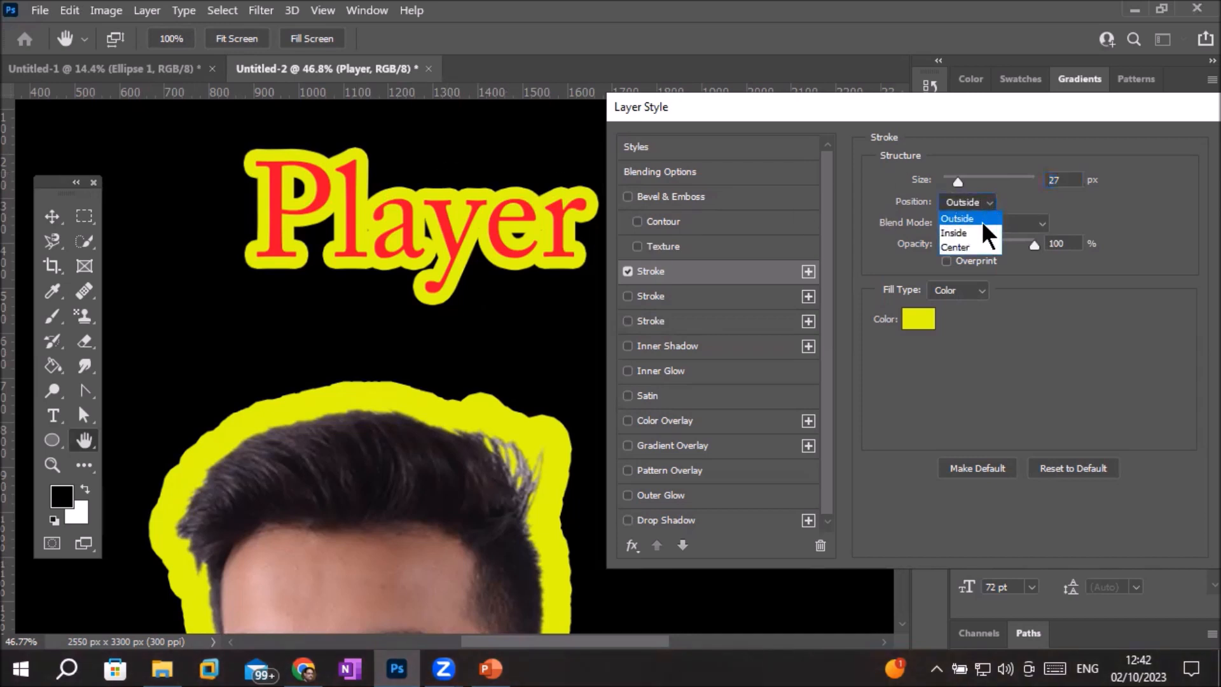
pyautogui.click(978, 223)
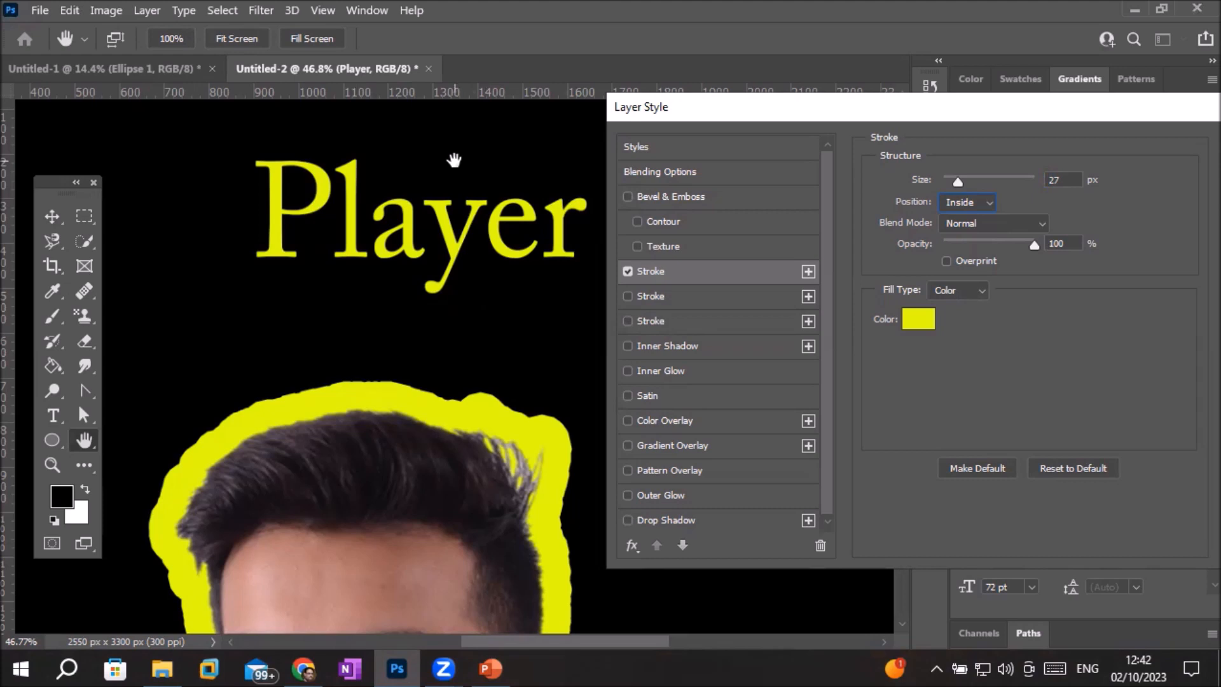
pyautogui.click(1065, 181)
pyautogui.press('Down')
pyautogui.press('Down')
pyautogui.press('Down')
pyautogui.press('Down')
pyautogui.press('Down')
pyautogui.press('Down')
pyautogui.press('Down')
pyautogui.press('Down')
pyautogui.press('Down')
pyautogui.press('Down')
pyautogui.press('Down')
pyautogui.press('Down')
pyautogui.press('Down')
pyautogui.press('Down')
pyautogui.press('Down')
pyautogui.press('Down')
pyautogui.press('Down')
pyautogui.press('Down')
pyautogui.press('Down')
pyautogui.press('Down')
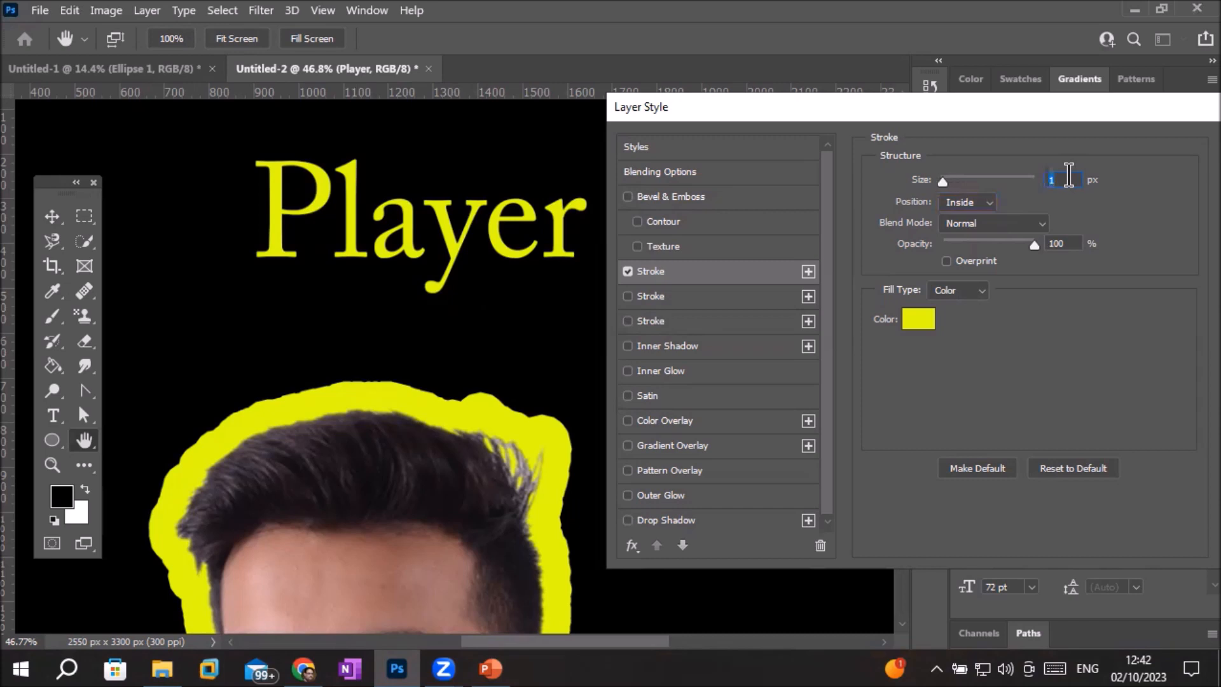
pyautogui.press('Up')
pyautogui.press('Up')
pyautogui.press('Up')
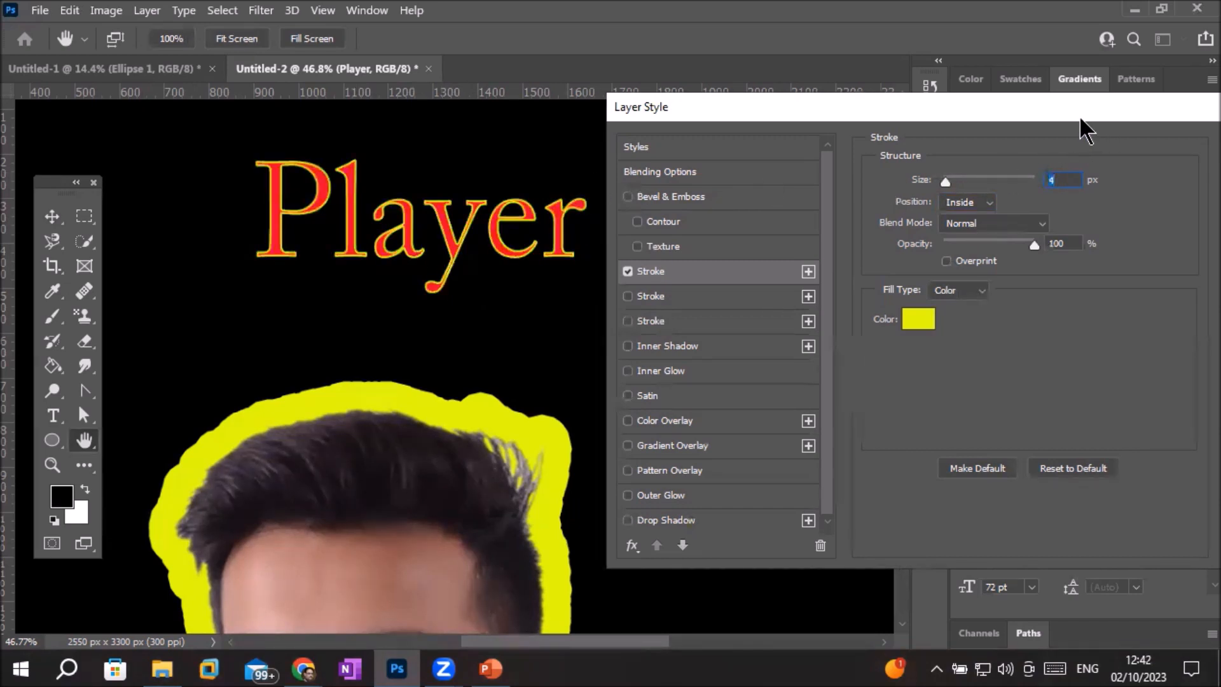
pyautogui.moveTo(1081, 127); pyautogui.dragTo(816, 189)
pyautogui.click(1030, 202)
# Examine the stroke on the Player letters up close, comparing the text with the stroke effect hidden and shown.
pyautogui.scroll(2, 367, 172)
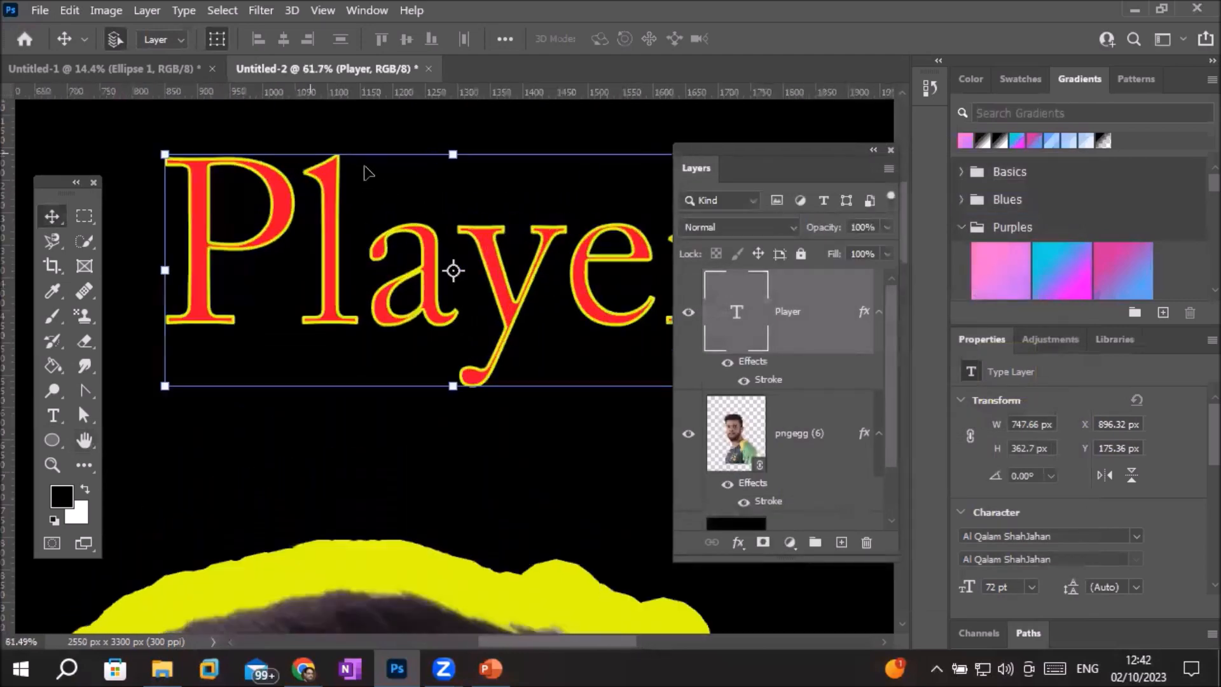
pyautogui.scroll(8, 368, 171)
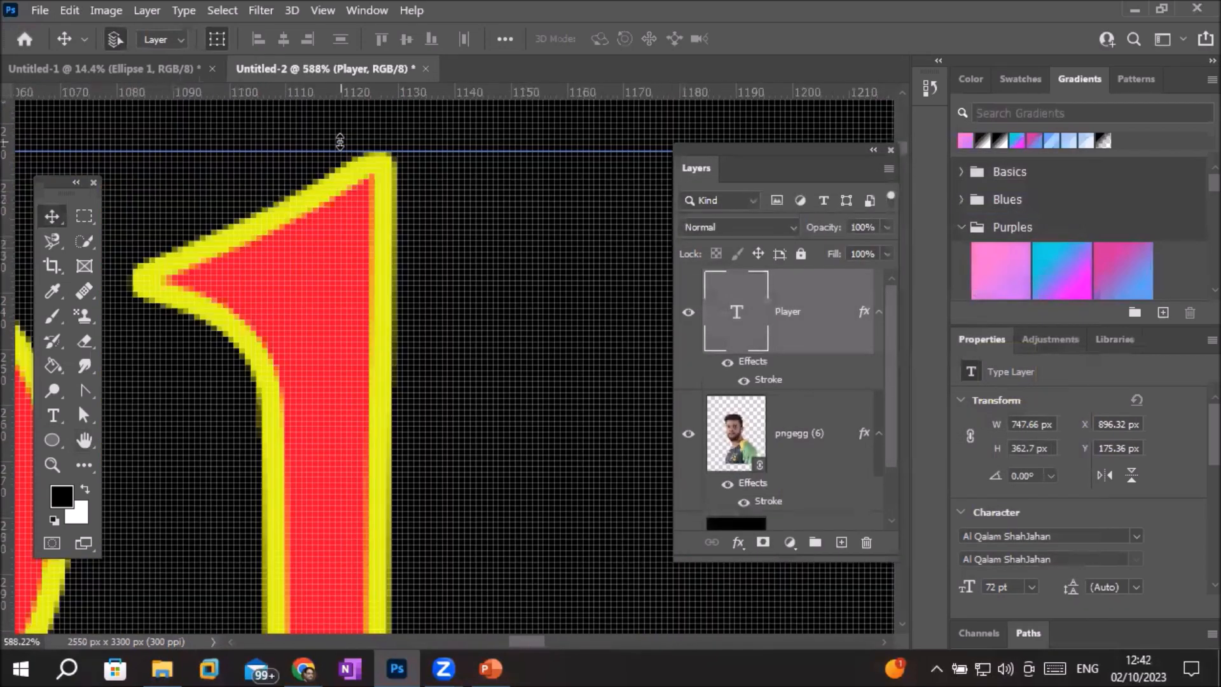
pyautogui.scroll(-5, 379, 254)
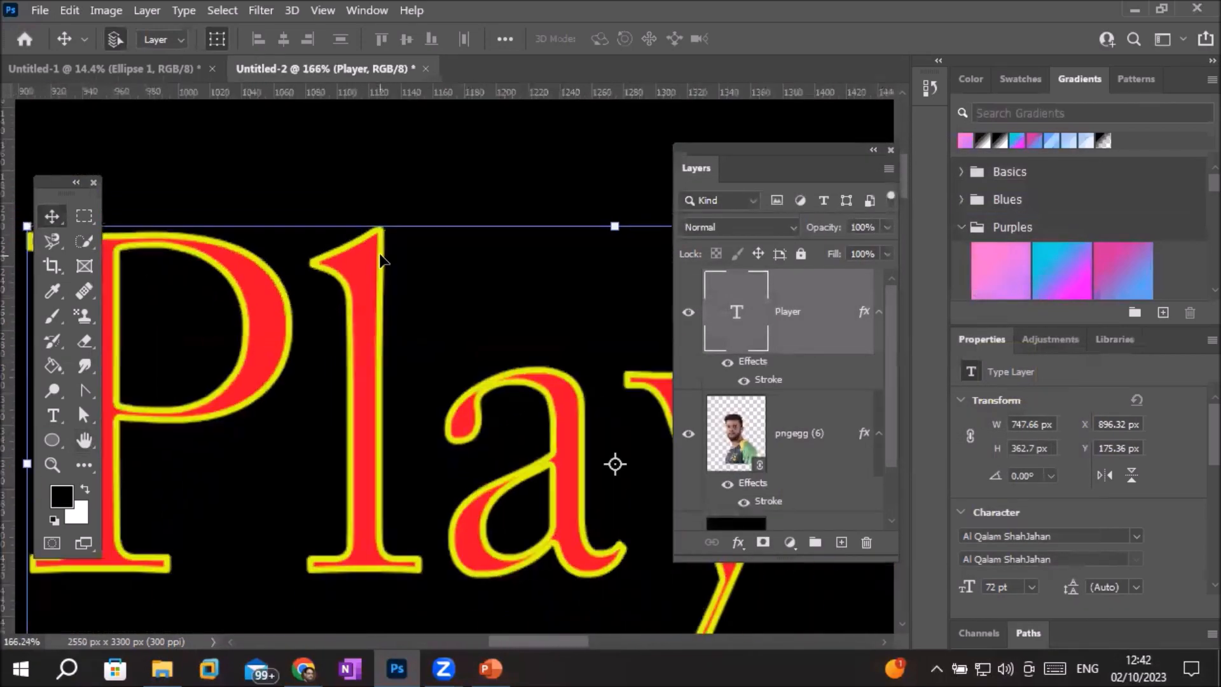
pyautogui.scroll(-3, 378, 254)
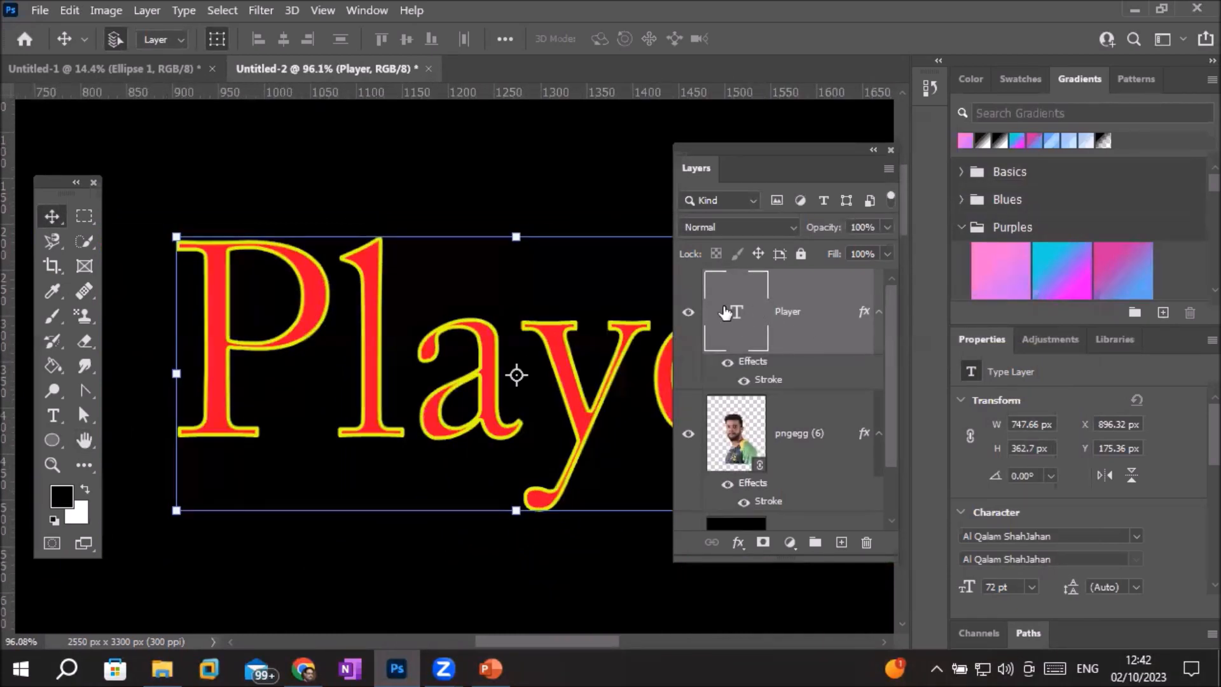
pyautogui.click(54, 417)
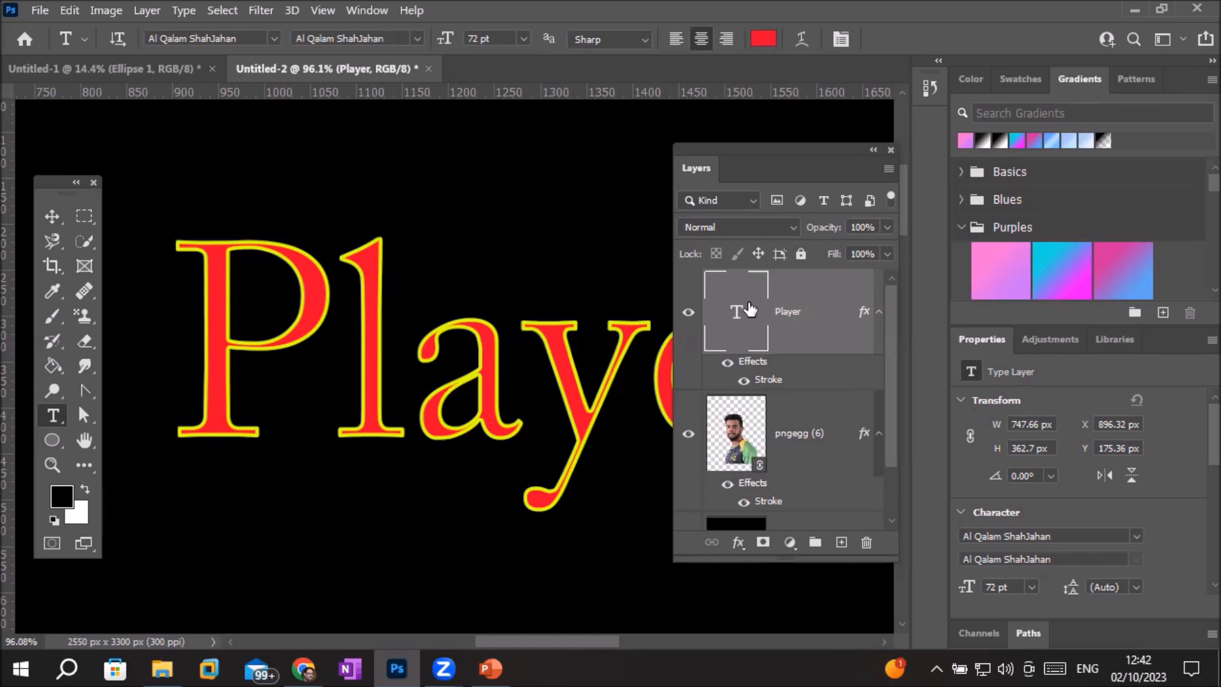
pyautogui.click(744, 380)
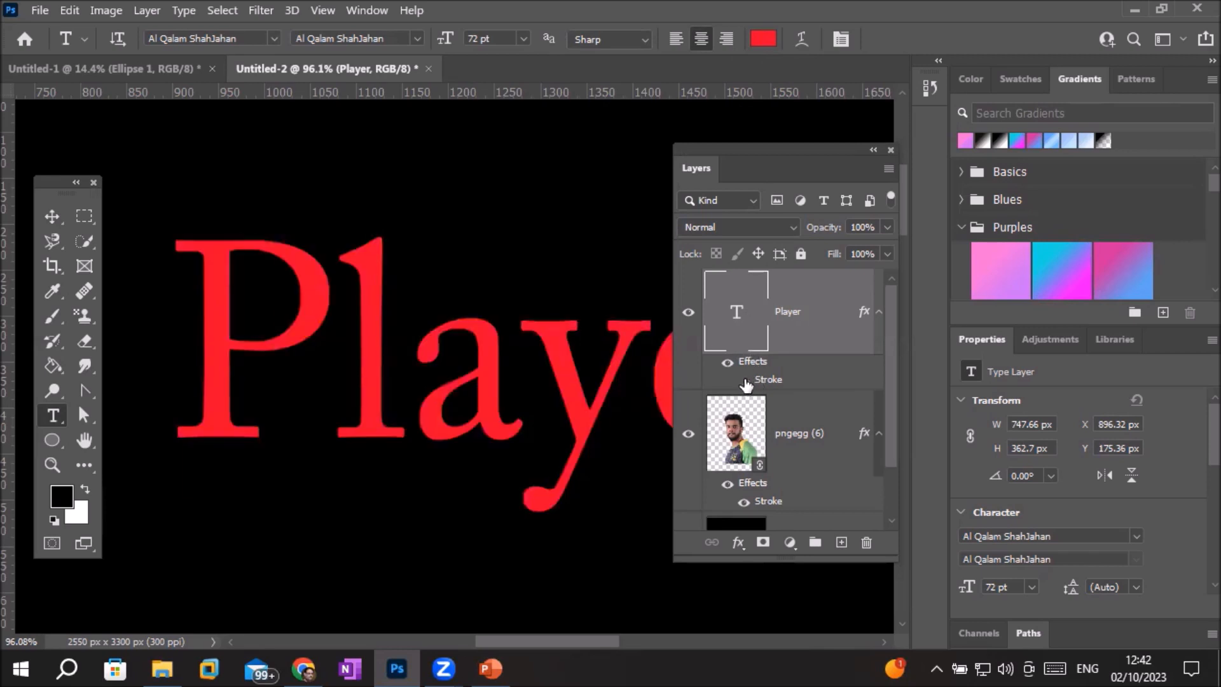
pyautogui.click(744, 380)
pyautogui.click(744, 380)
pyautogui.click(744, 380)
pyautogui.click(744, 380)
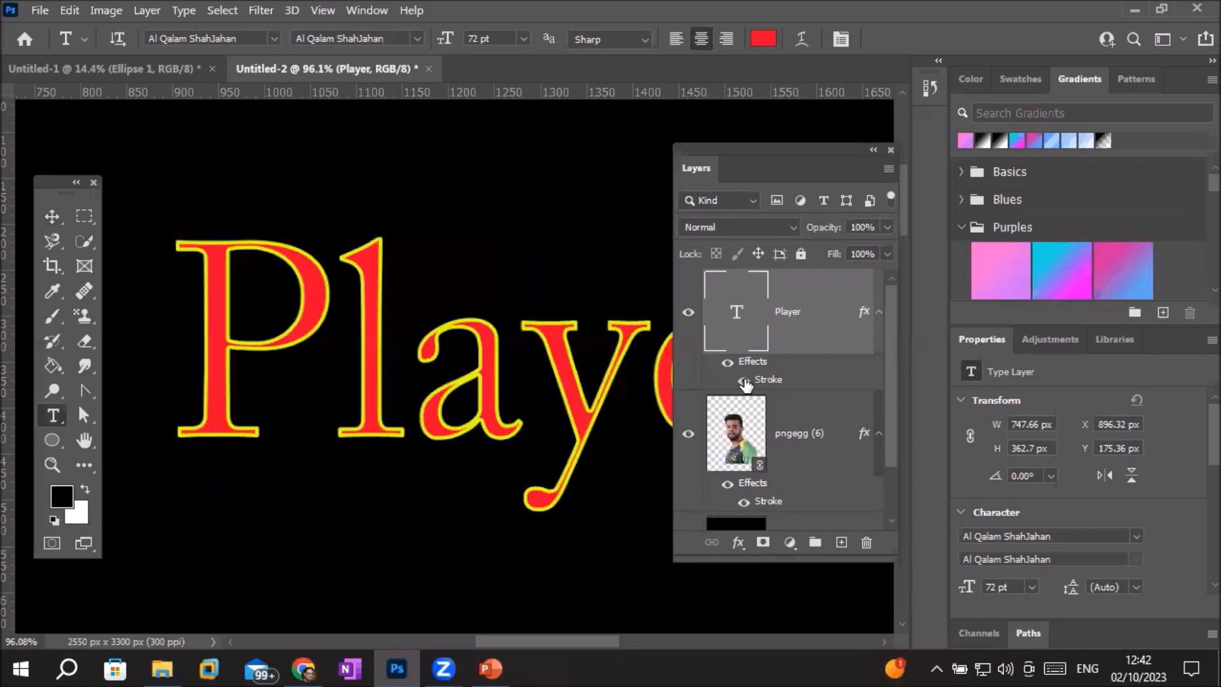
pyautogui.click(744, 380)
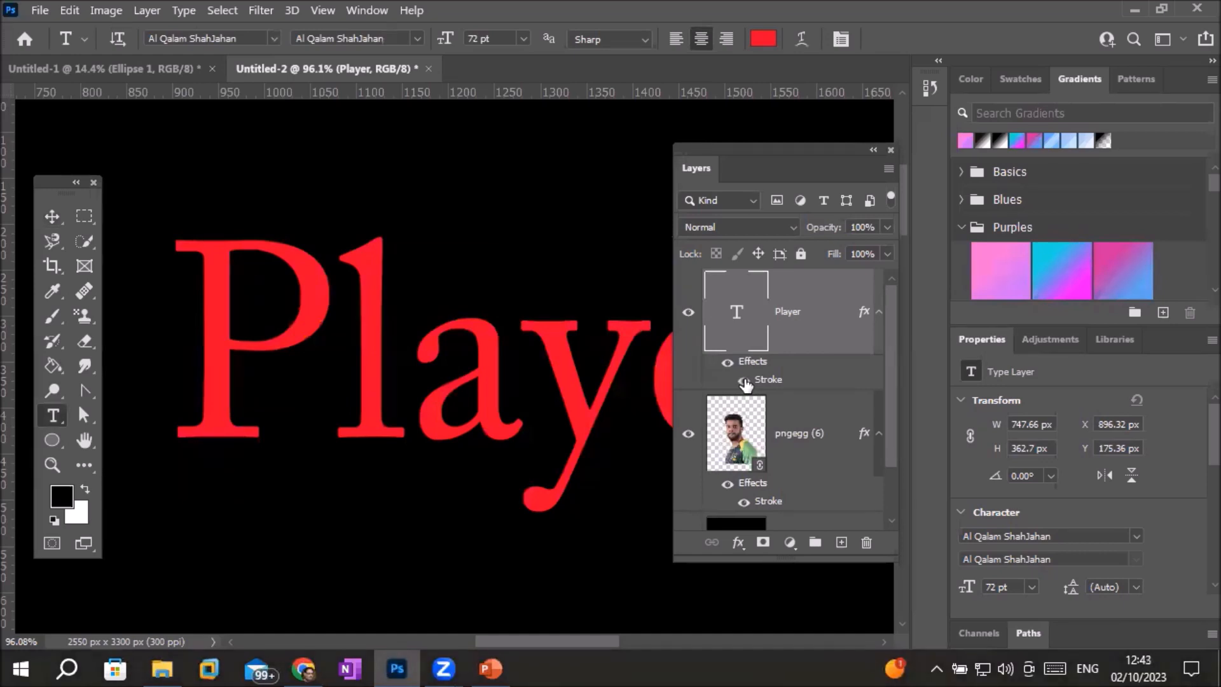
pyautogui.click(744, 380)
pyautogui.click(744, 380)
pyautogui.click(744, 381)
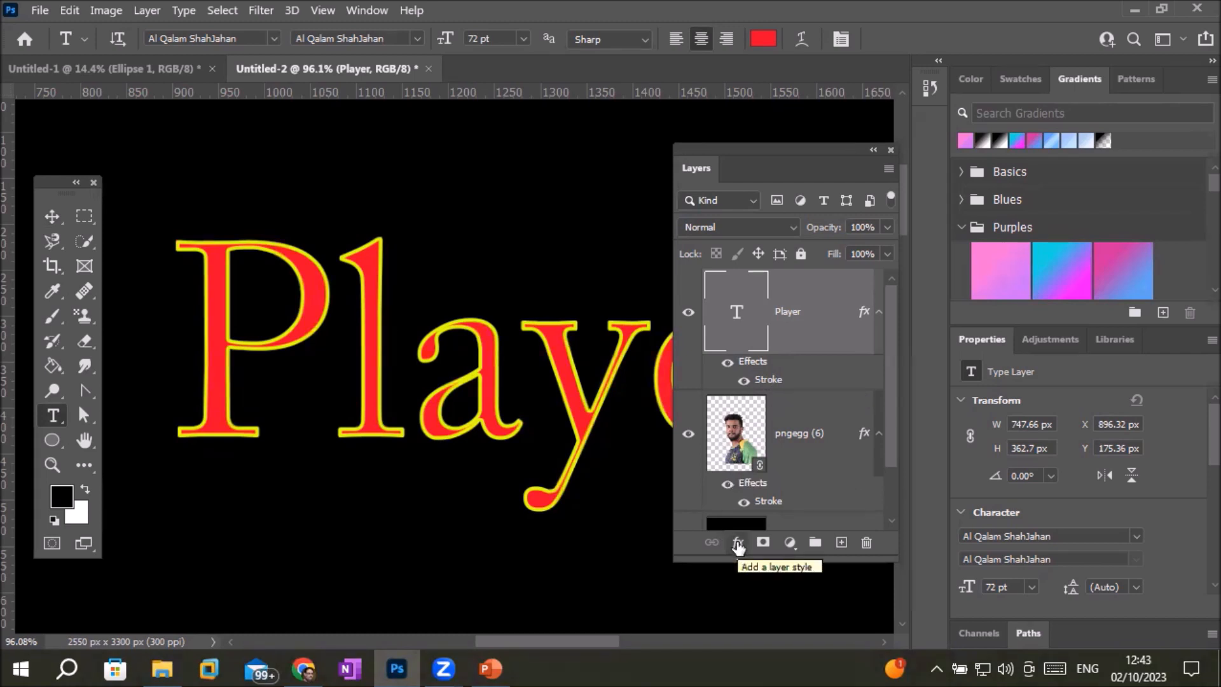
# Reopen the Player text's stroke settings and set the position to Outside and the size to 8 px.
pyautogui.doubleClick(776, 380)
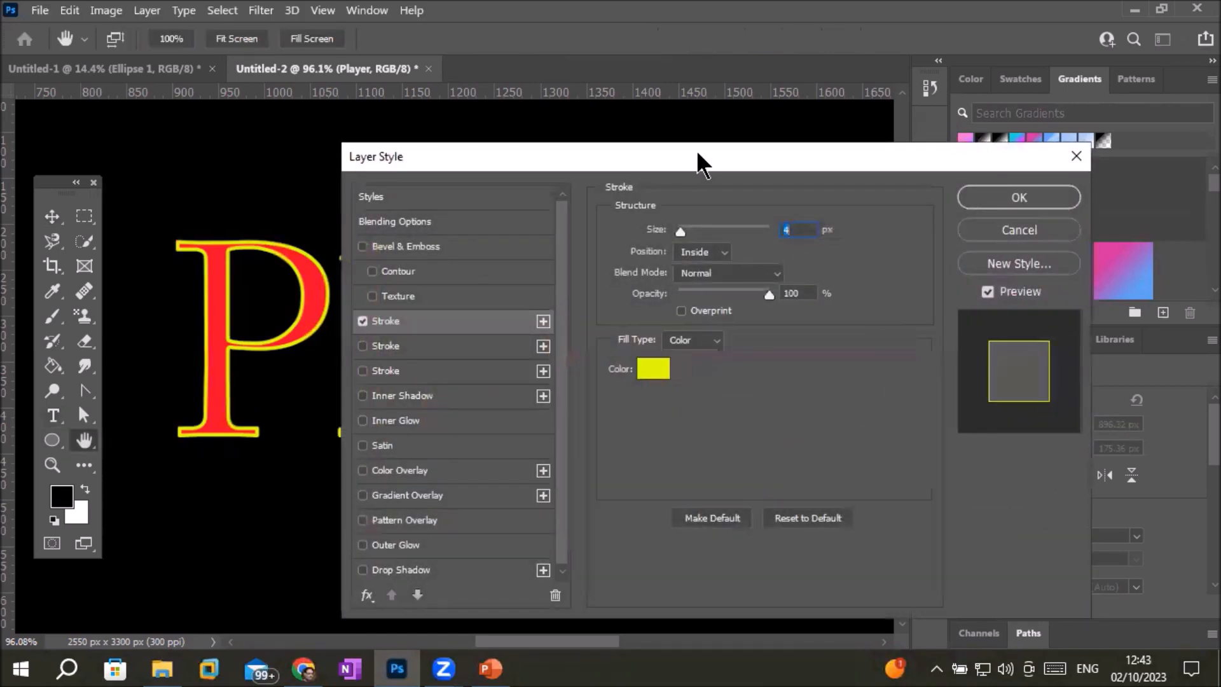
pyautogui.moveTo(694, 157); pyautogui.dragTo(888, 59)
pyautogui.click(918, 155)
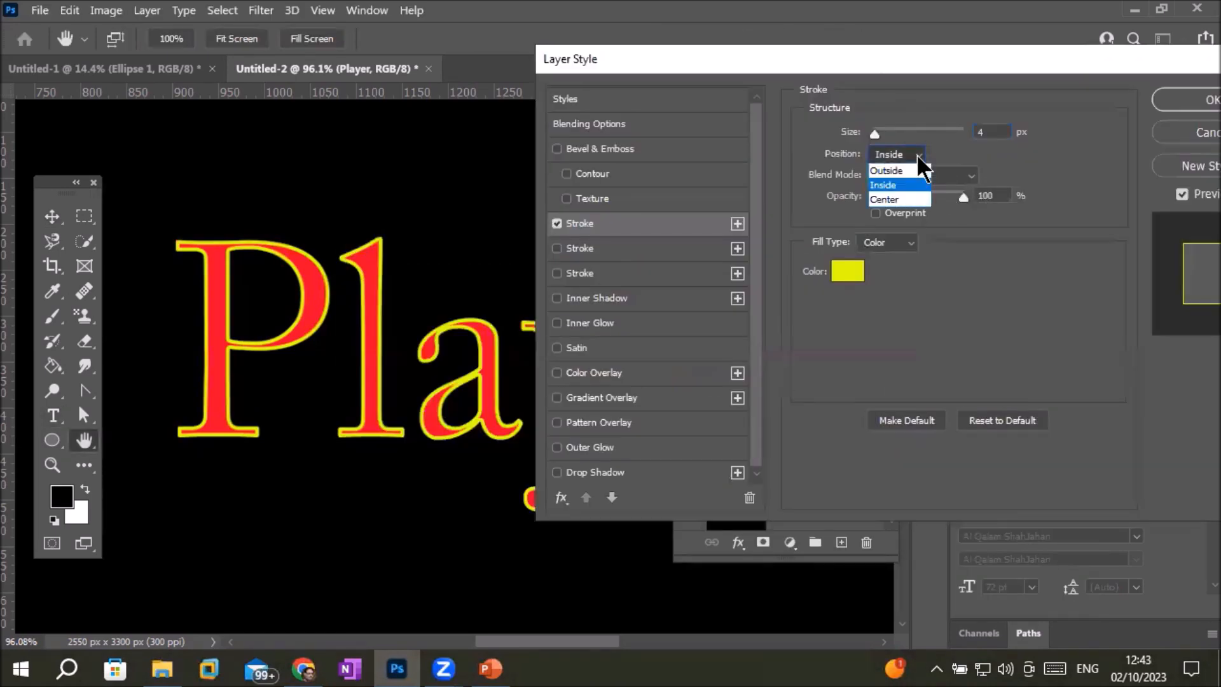
pyautogui.click(914, 172)
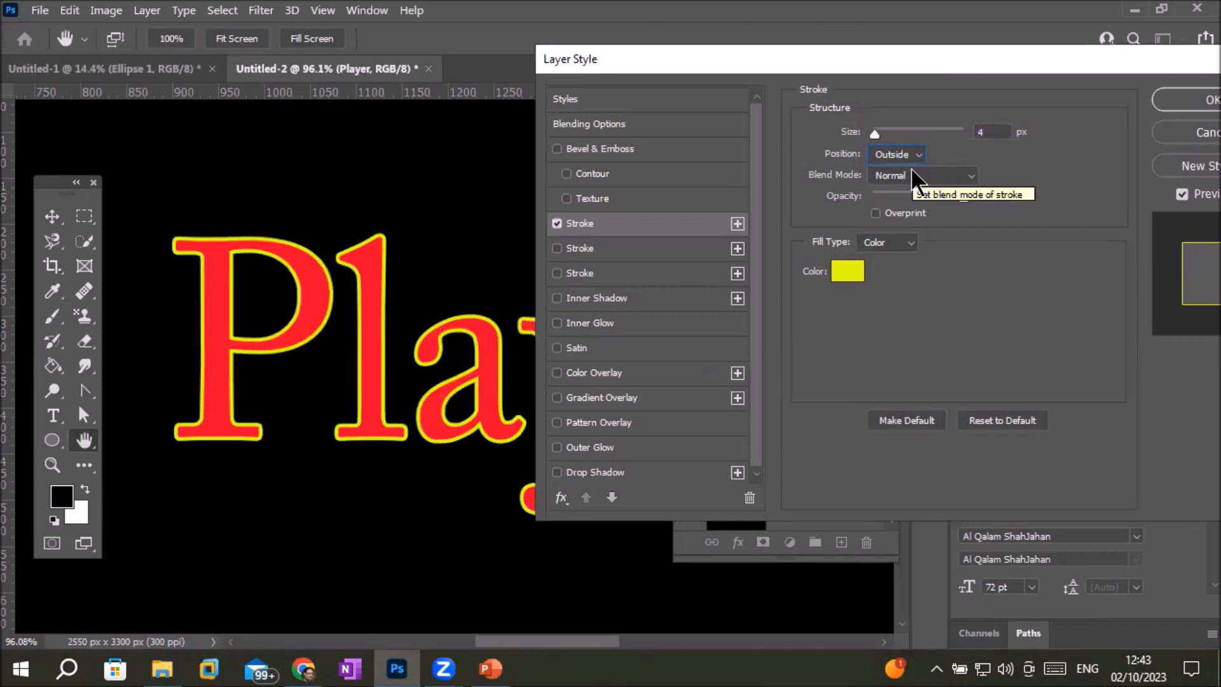
pyautogui.click(982, 132)
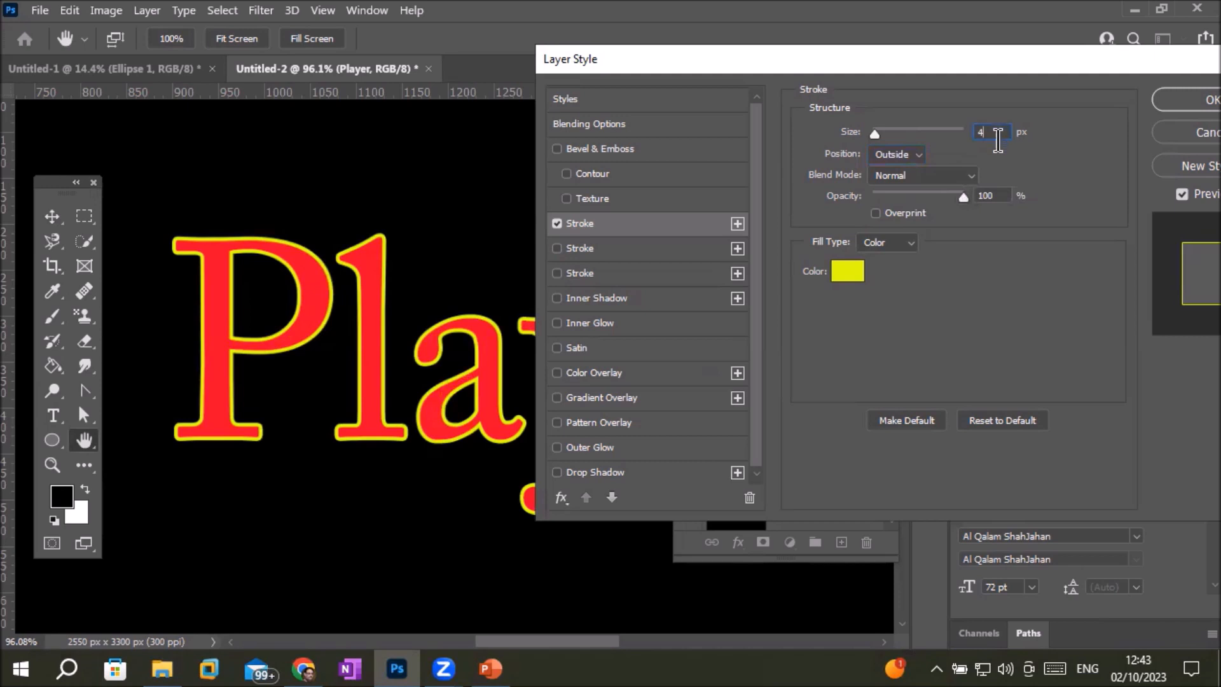
pyautogui.press('Up')
pyautogui.press('Up')
pyautogui.press('Up')
pyautogui.press('Up')
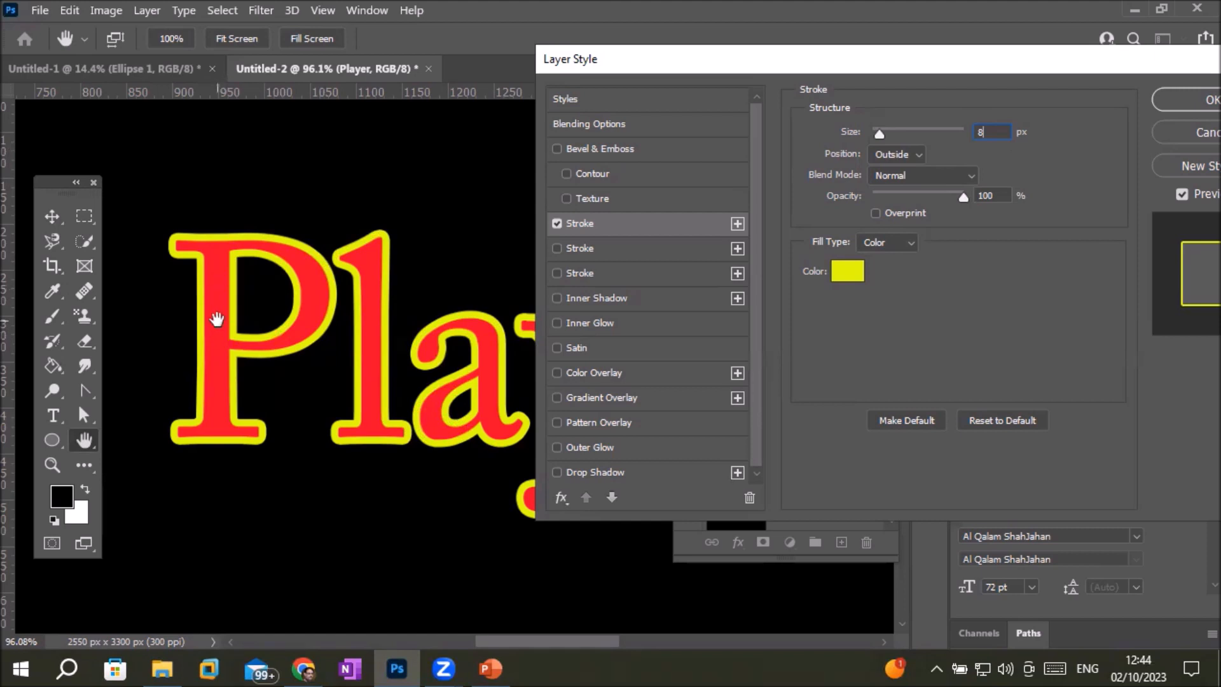
# Try the Dissolve blend mode on the Player text stroke with its opacity lowered to 73%.
pyautogui.click(974, 175)
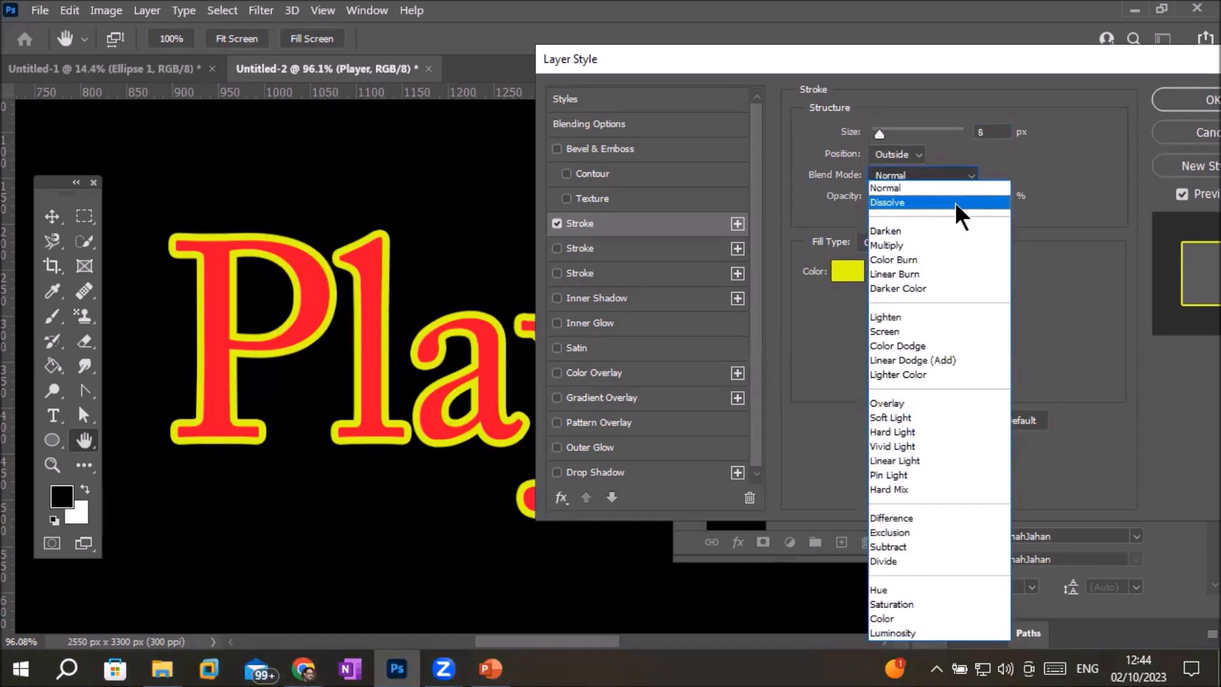
pyautogui.click(955, 201)
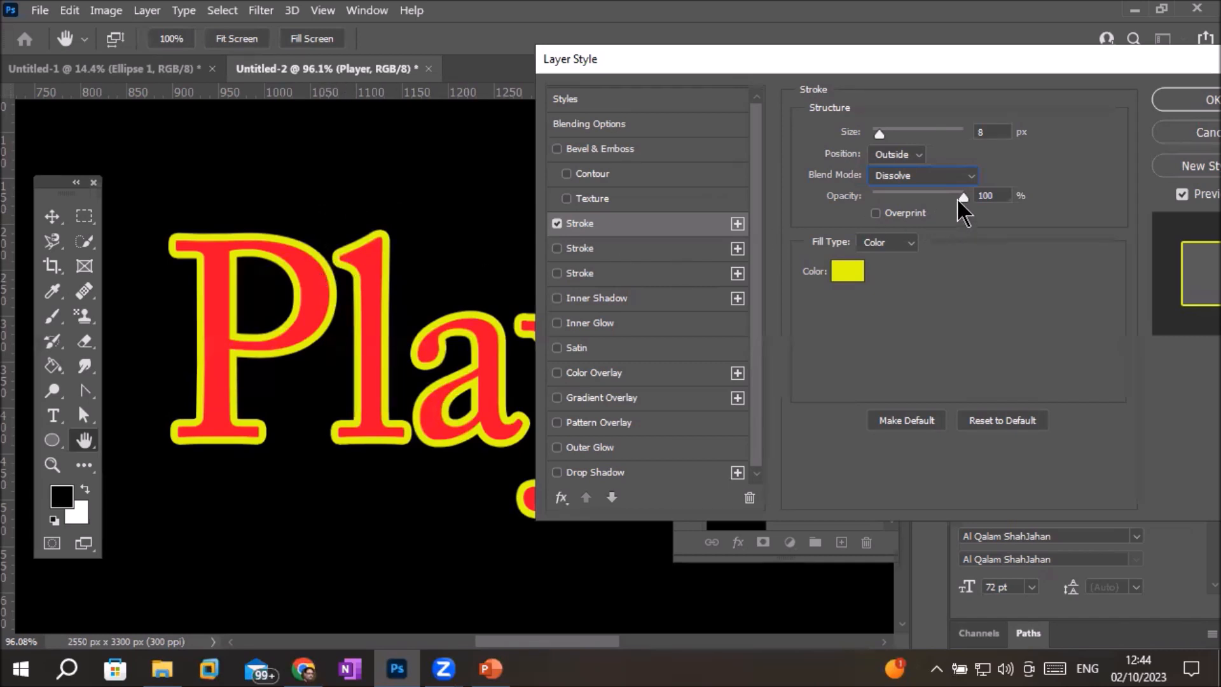
pyautogui.moveTo(962, 195); pyautogui.dragTo(940, 197)
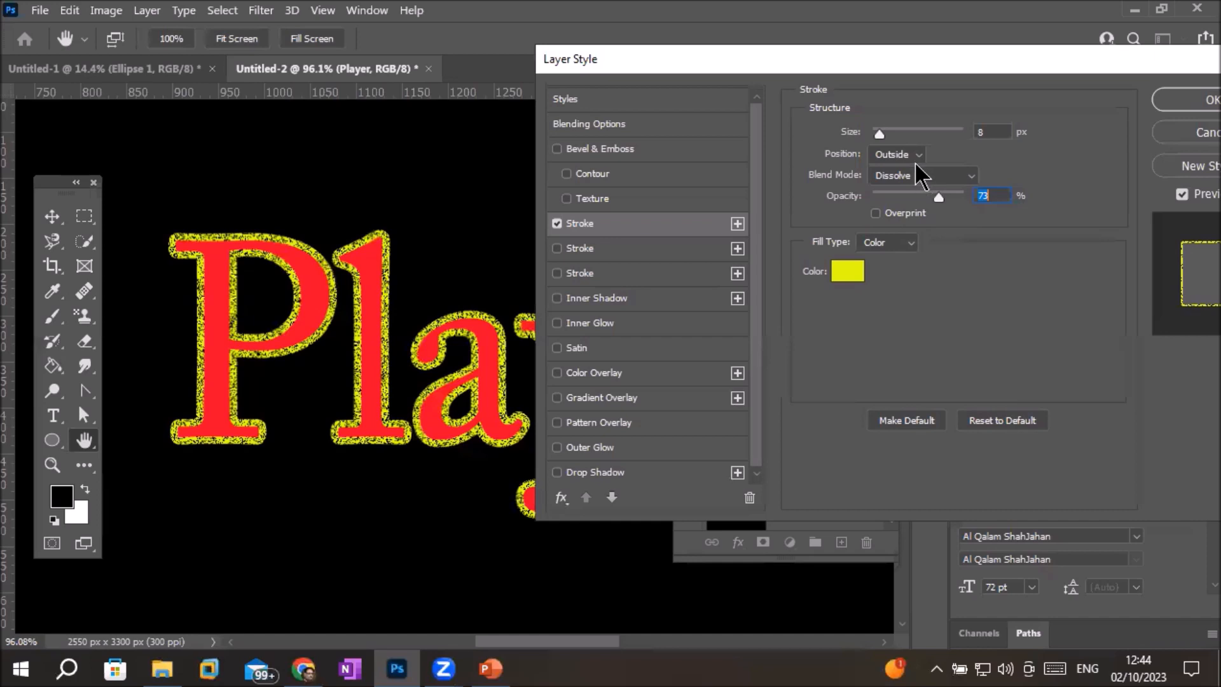
# Return the text stroke's blend mode to Normal and its opacity to 100%.
pyautogui.click(968, 178)
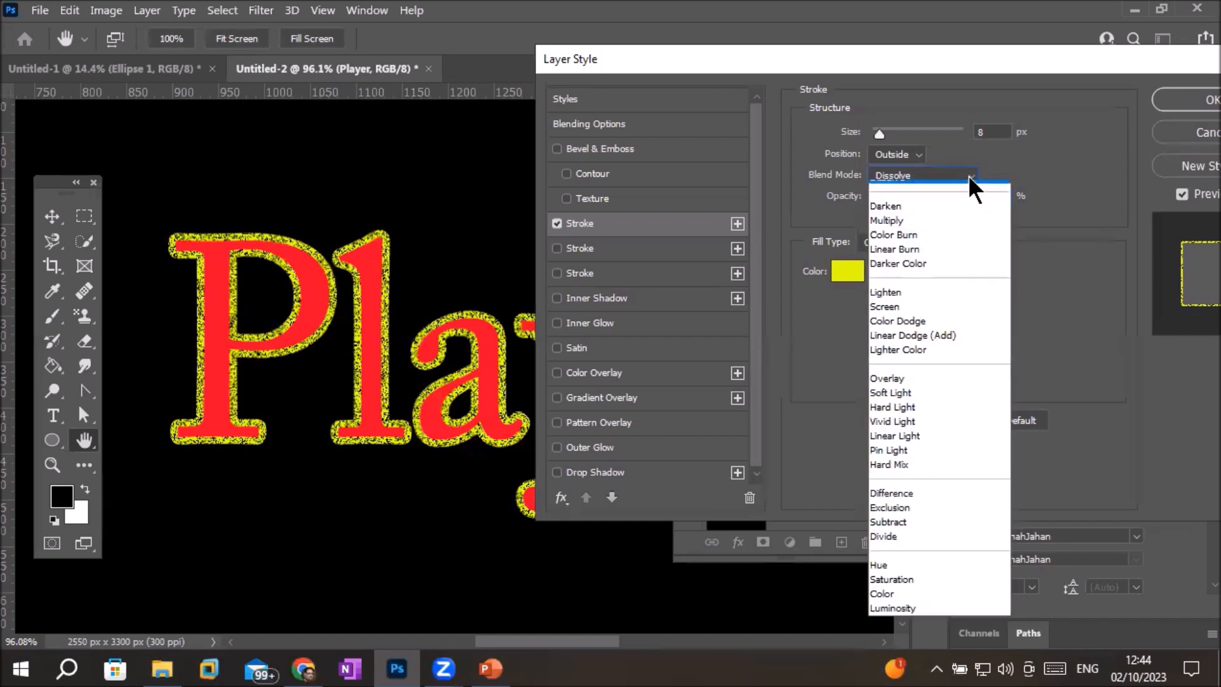
pyautogui.click(955, 186)
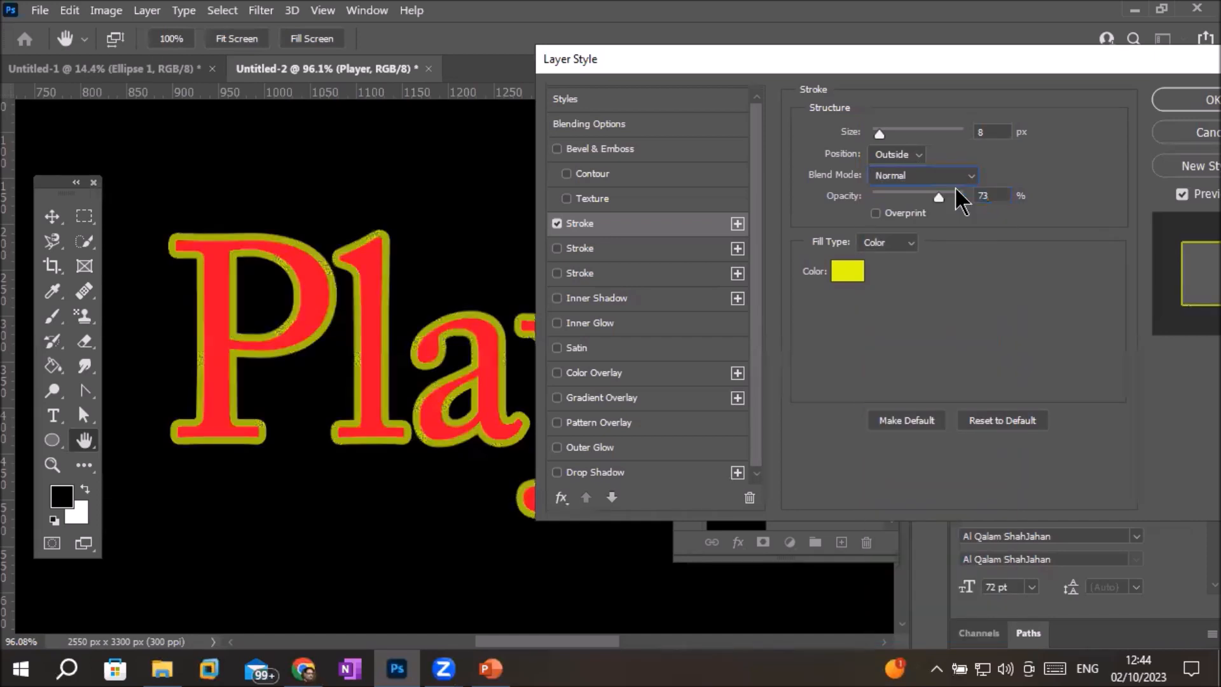
pyautogui.moveTo(939, 197); pyautogui.dragTo(964, 197)
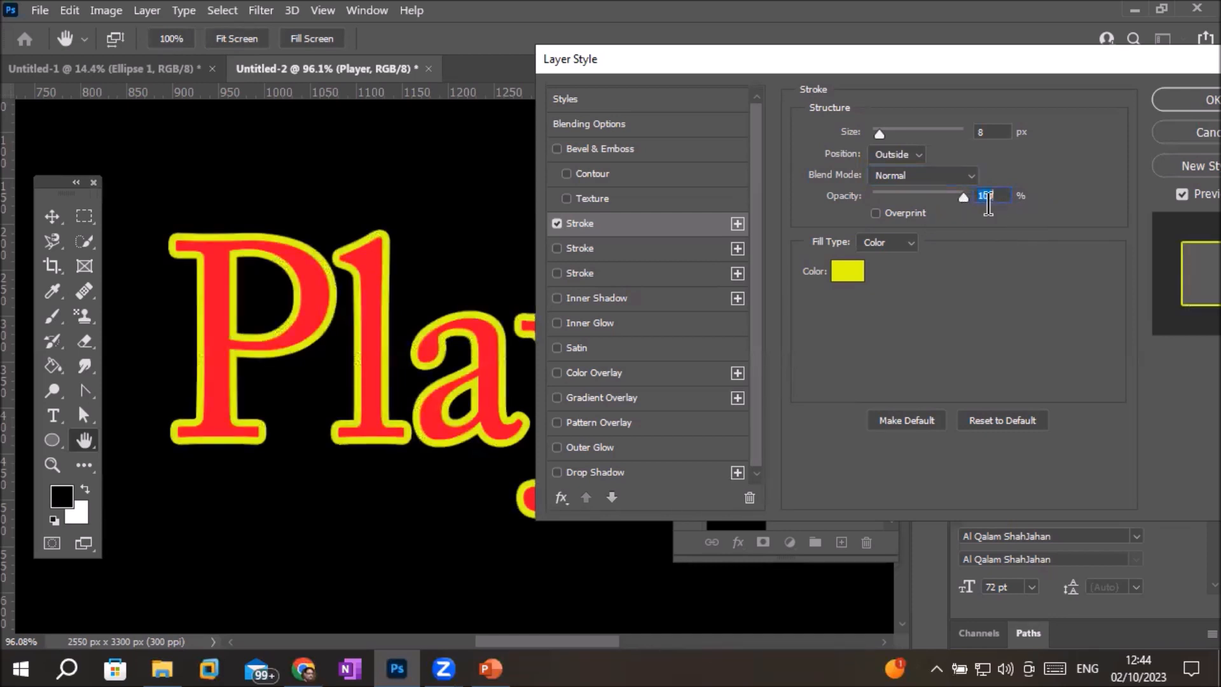
pyautogui.moveTo(946, 195)
pyautogui.mouseDown()
pyautogui.moveTo(913, 195)
pyautogui.moveTo(990, 194)
pyautogui.mouseUp()
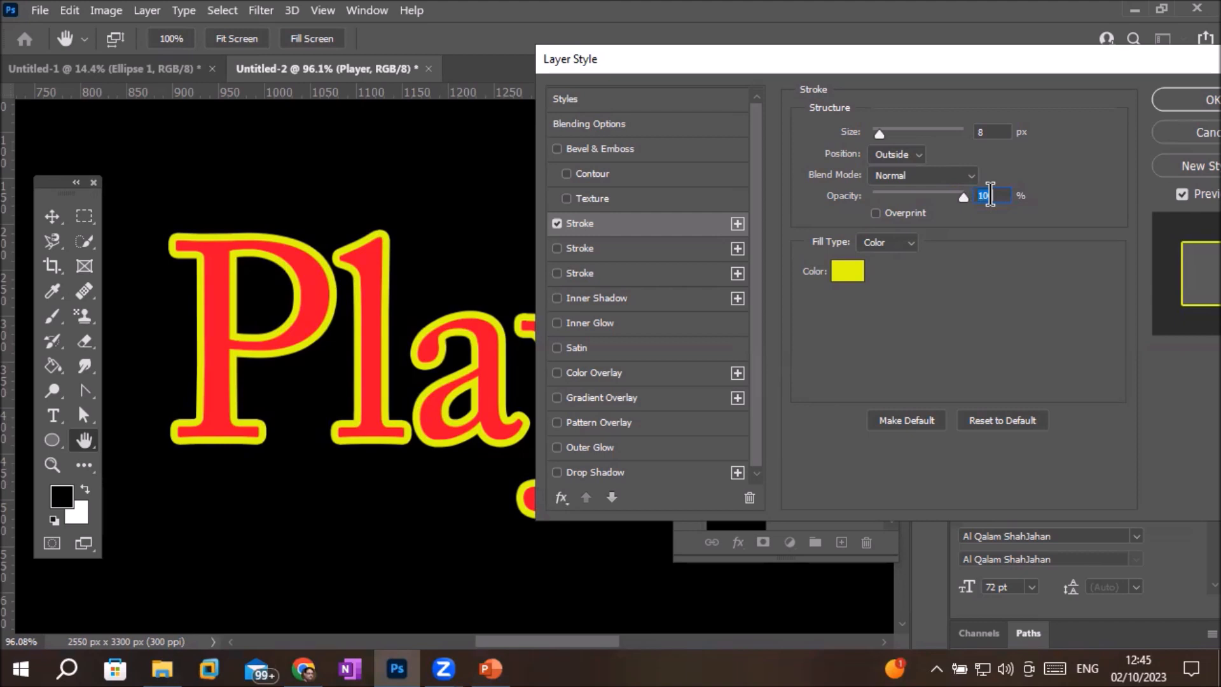
# Set the Player text stroke's blend mode to Dissolve and its opacity to 71%.
pyautogui.click(968, 175)
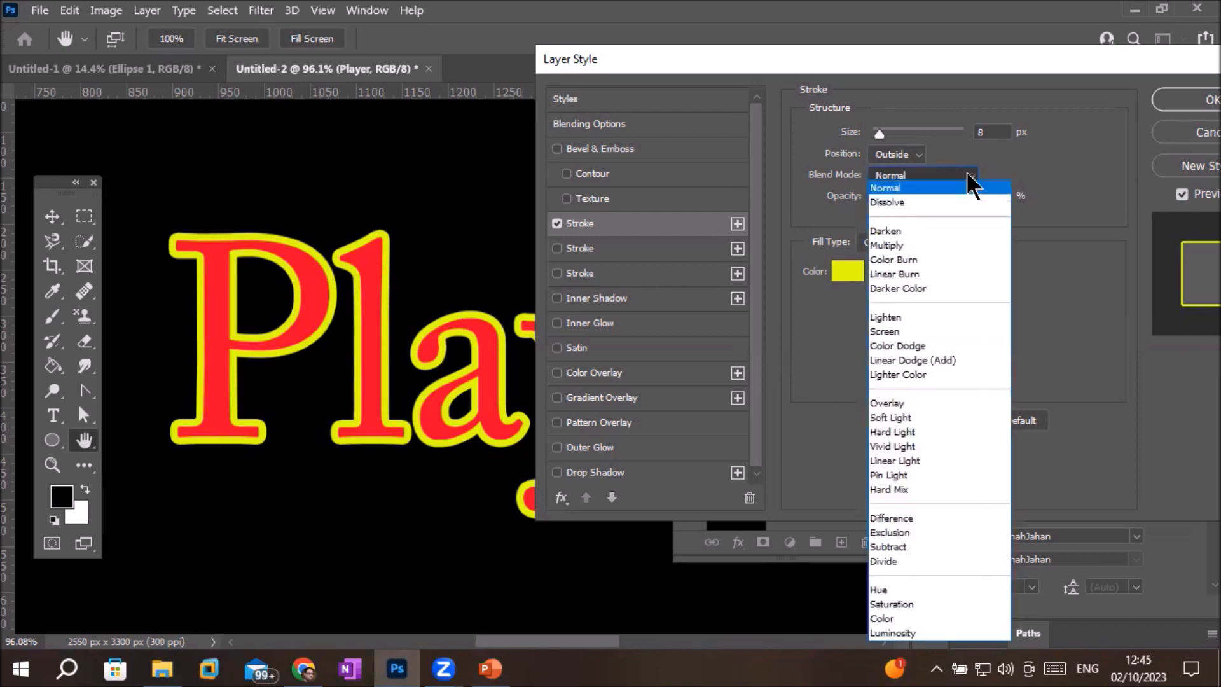
pyautogui.click(909, 204)
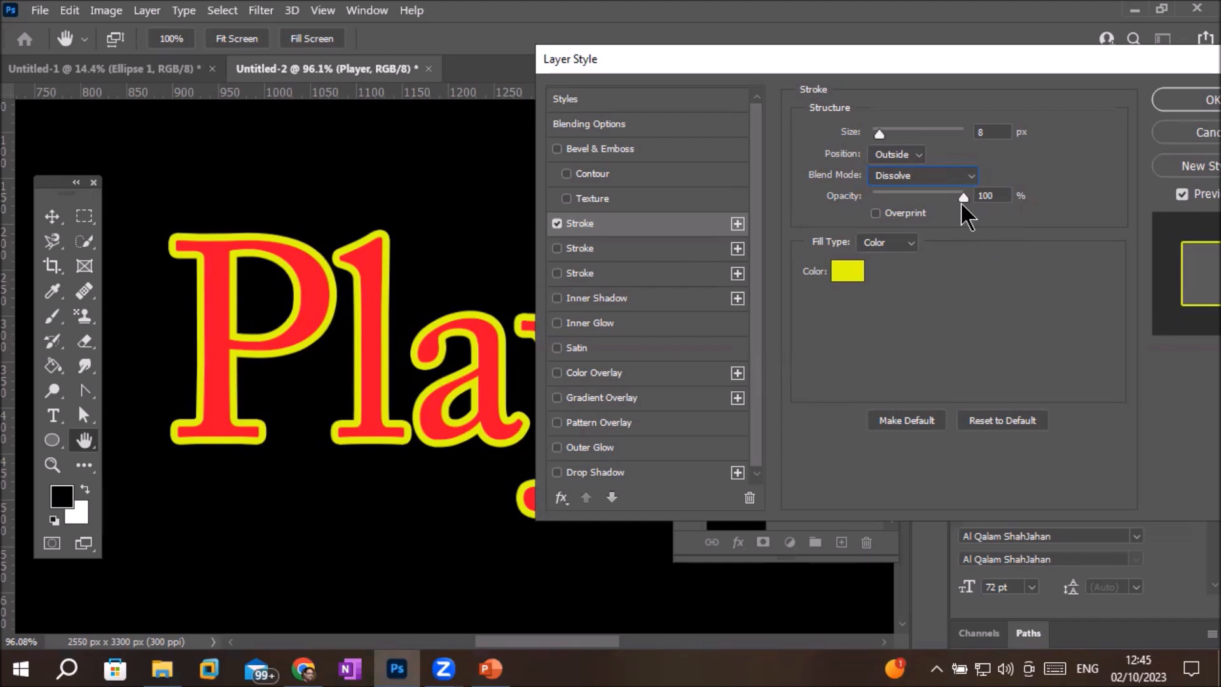
pyautogui.moveTo(963, 192); pyautogui.dragTo(938, 196)
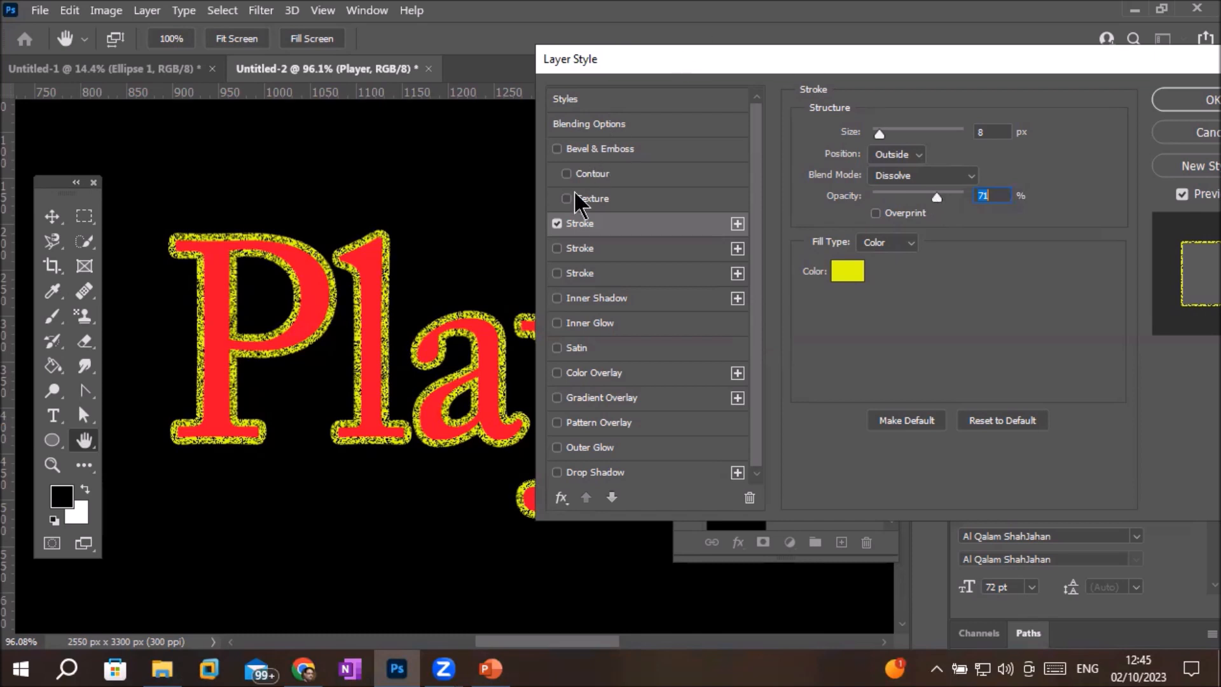
# Enable a second stroke on the Player text, reduce its size to 10 px and set its color to blue 0a15f9.
pyautogui.click(588, 249)
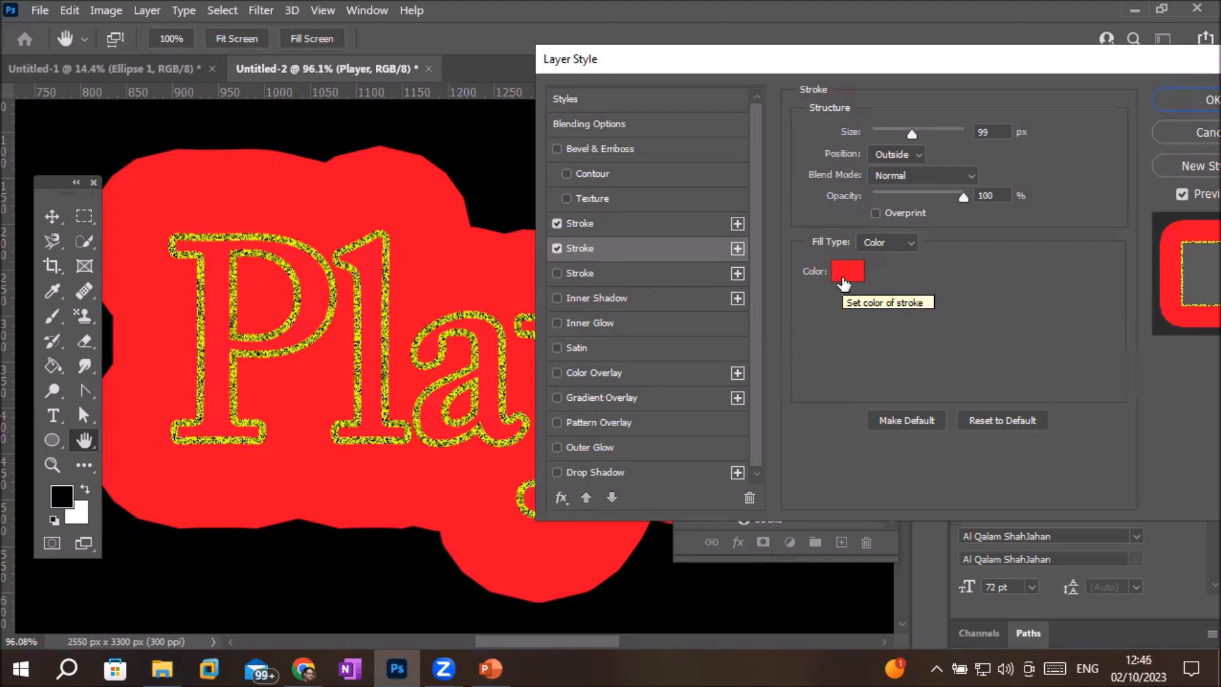
pyautogui.moveTo(913, 131); pyautogui.dragTo(881, 132)
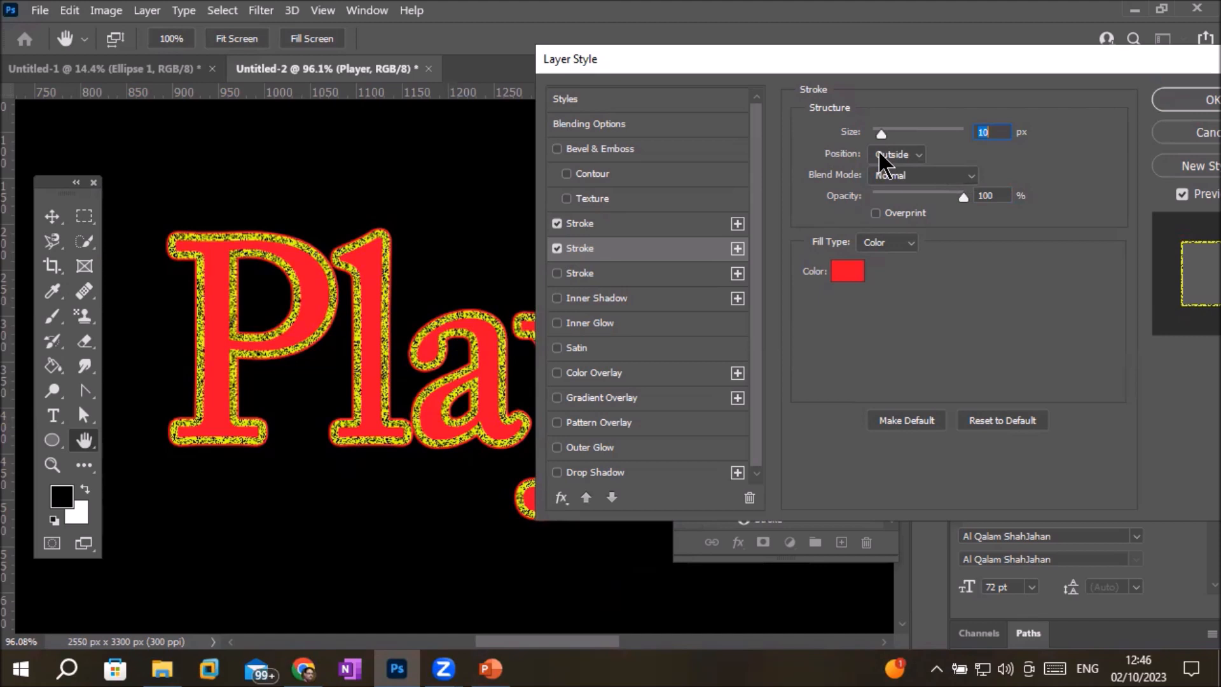
pyautogui.click(846, 271)
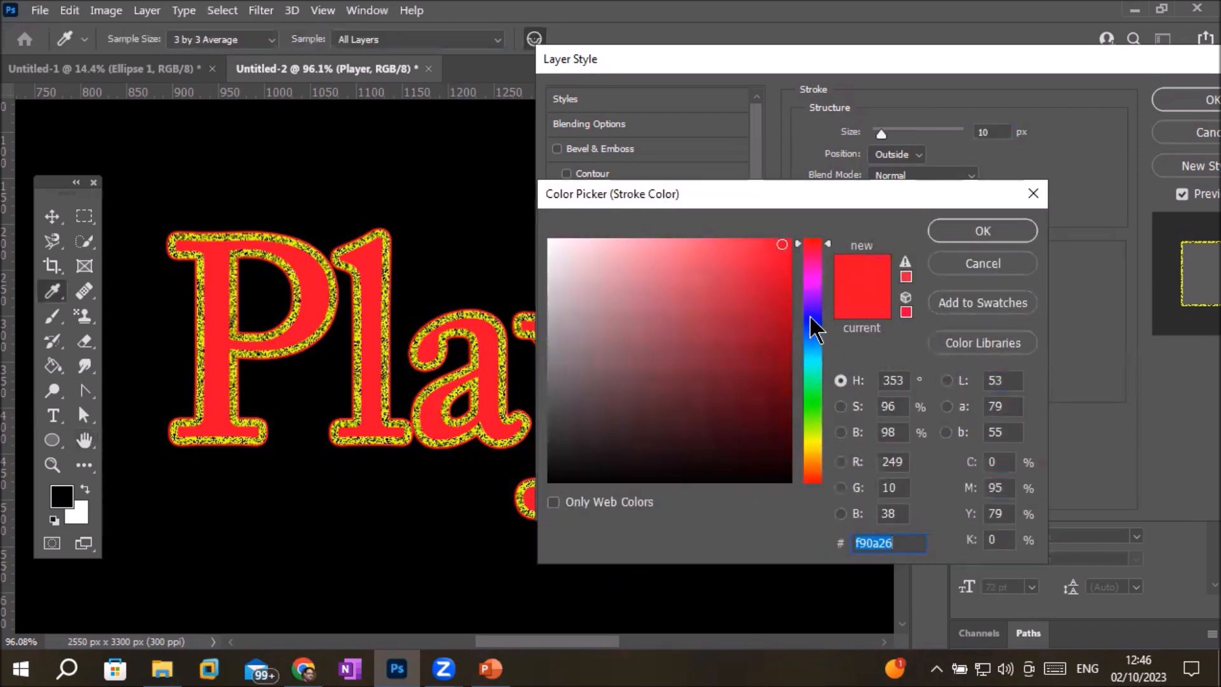
pyautogui.click(812, 434)
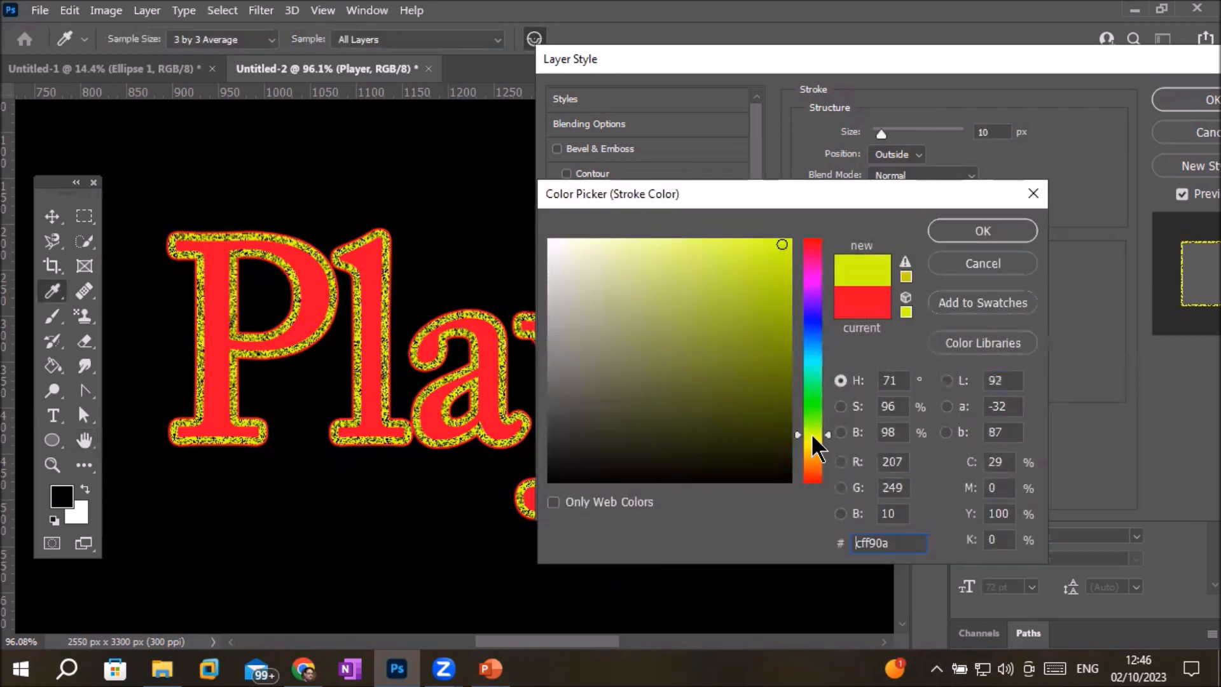
pyautogui.click(811, 404)
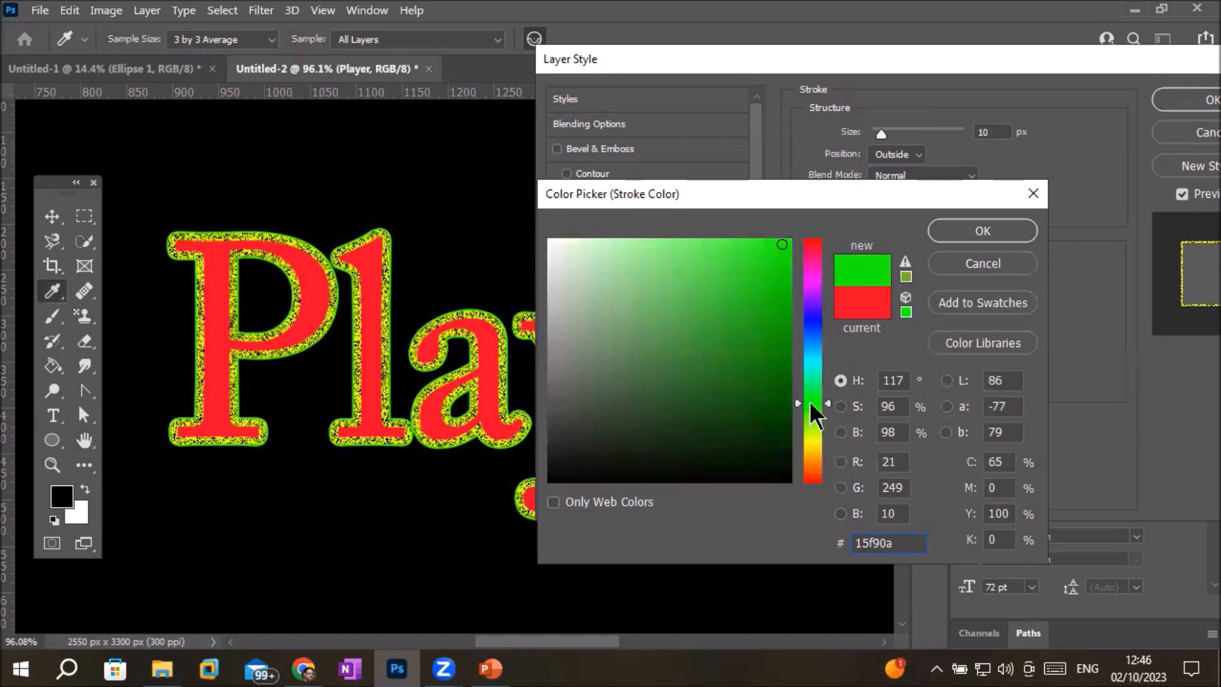
pyautogui.click(811, 363)
pyautogui.moveTo(812, 346); pyautogui.dragTo(812, 322)
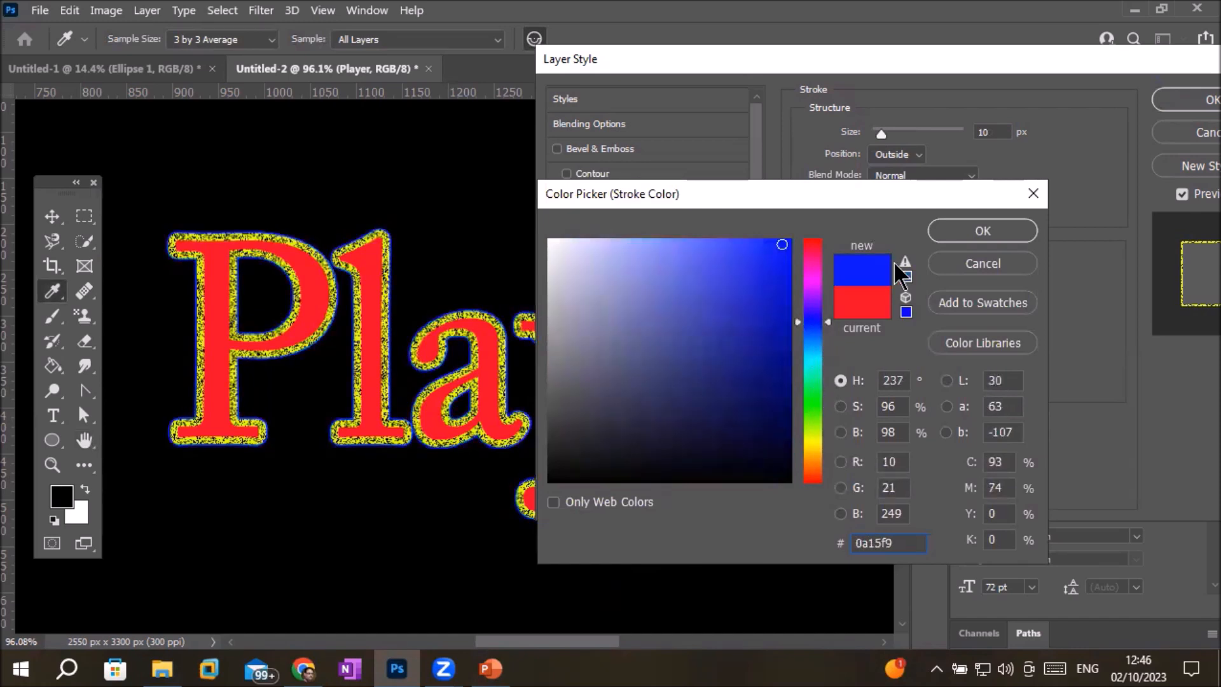
pyautogui.click(960, 235)
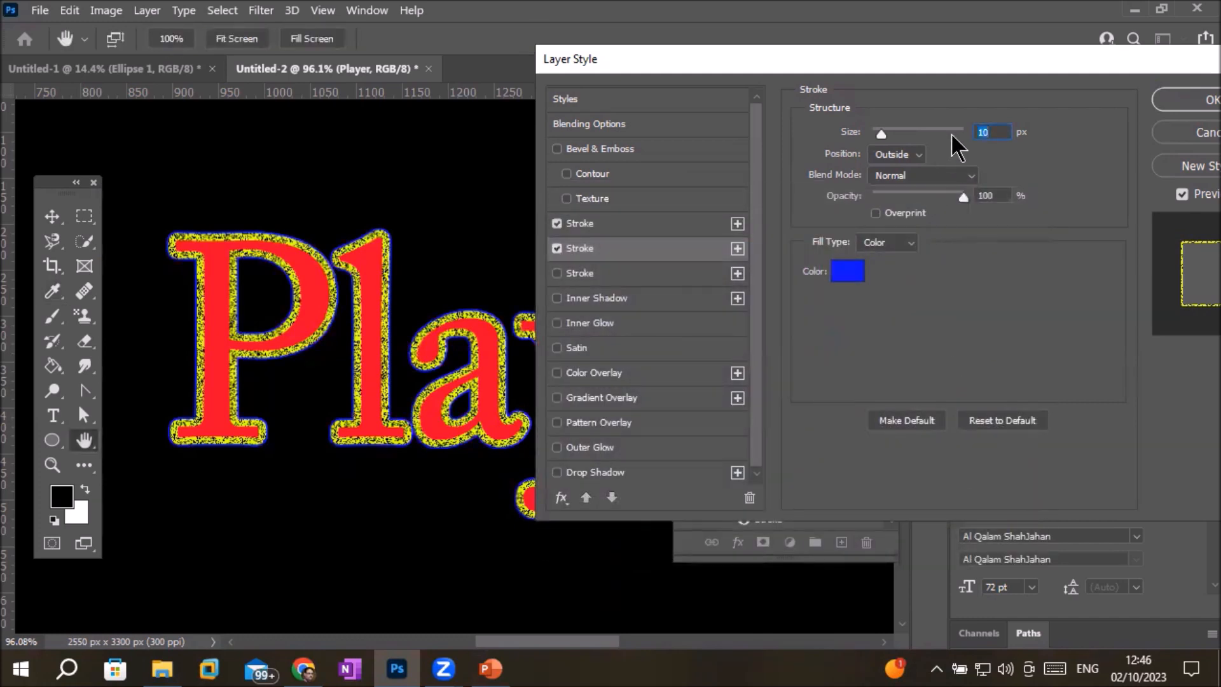
# Increase the Player text's blue stroke to 18 px and apply the layer style.
pyautogui.moveTo(884, 131); pyautogui.dragTo(883, 132)
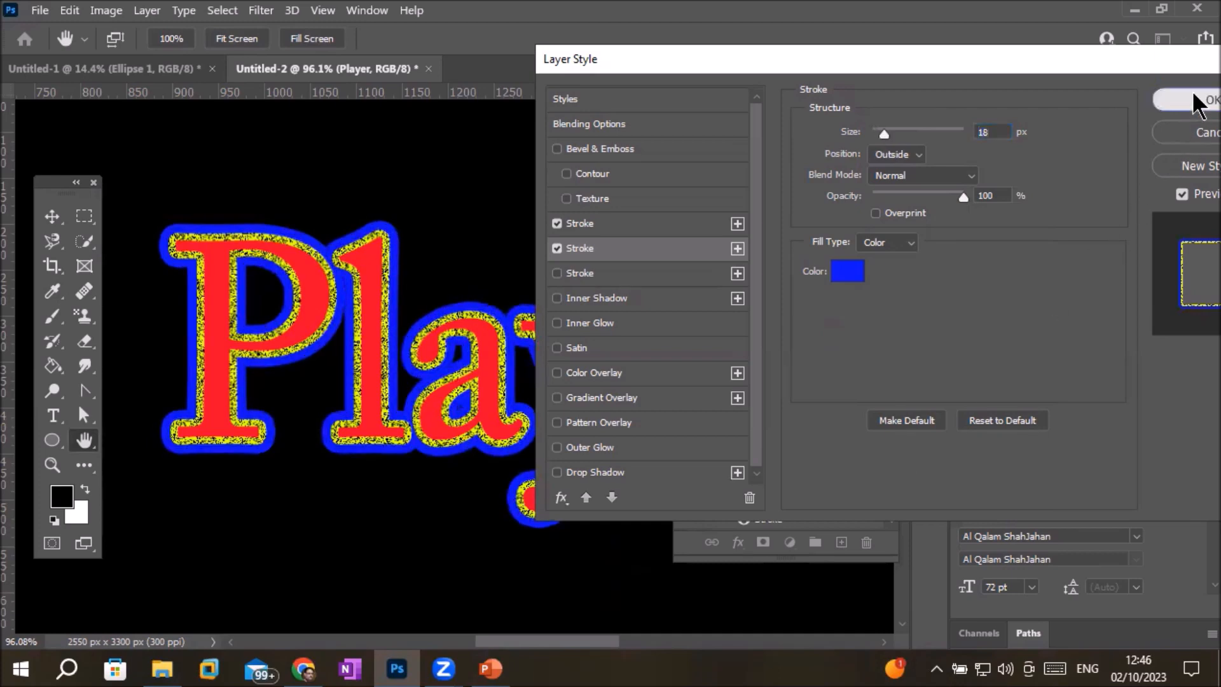
pyautogui.click(1195, 100)
pyautogui.scroll(-5, 445, 445)
pyautogui.scroll(-6, 486, 474)
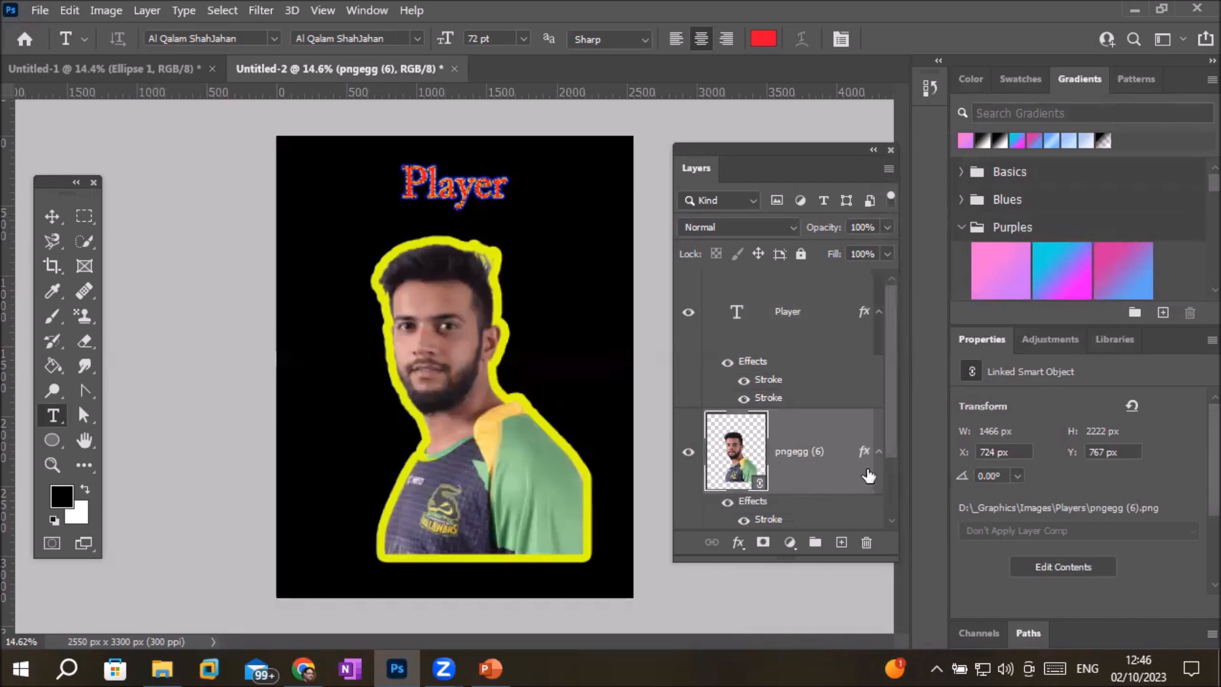
# Open the stroke settings of the player photo layer pngegg (6) and enable a second, red 99 px outside stroke.
pyautogui.scroll(-3, 892, 471)
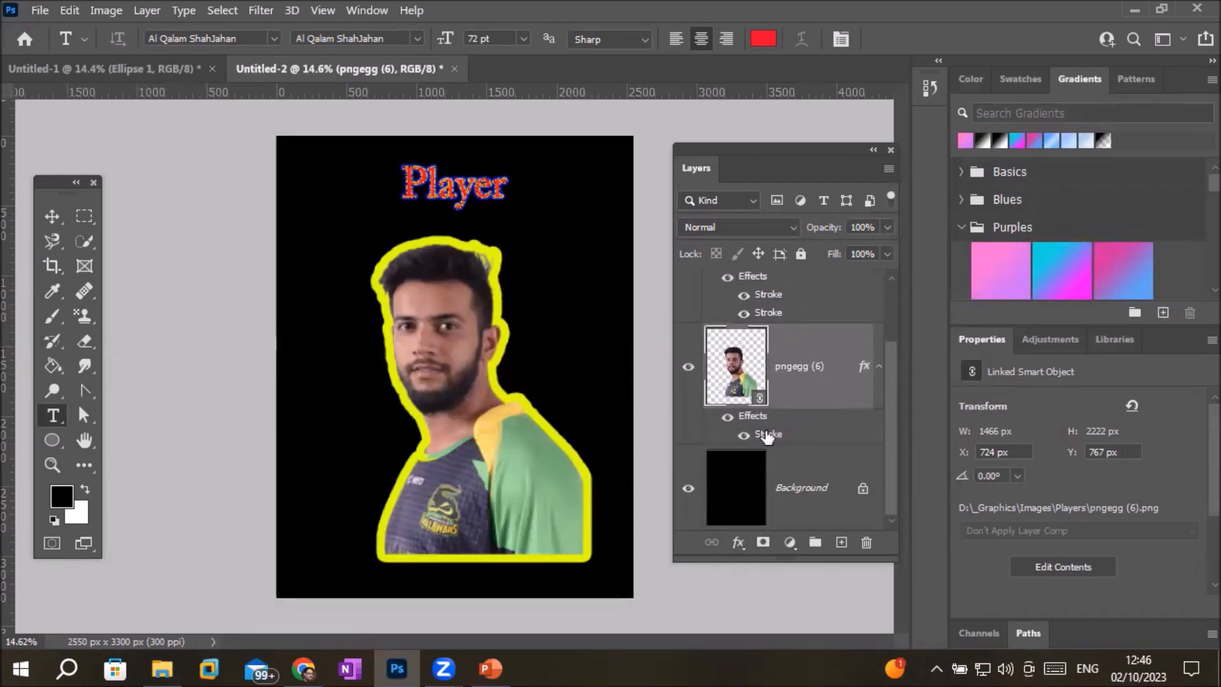
pyautogui.click(738, 542)
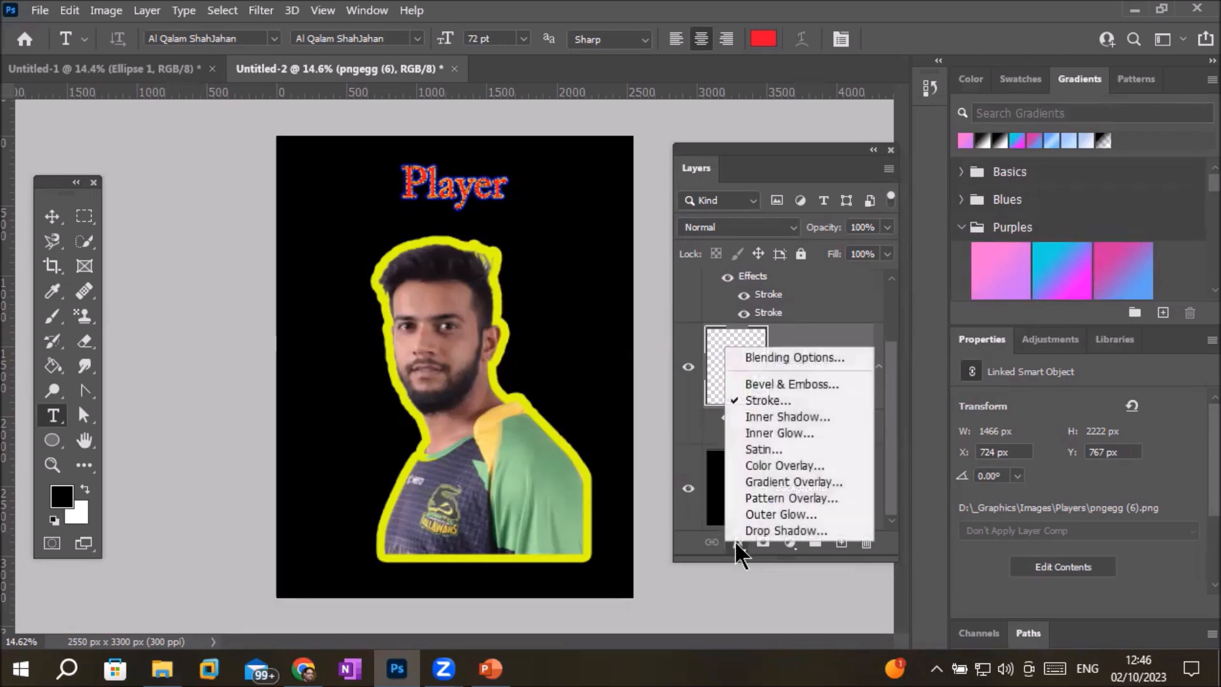
pyautogui.click(761, 402)
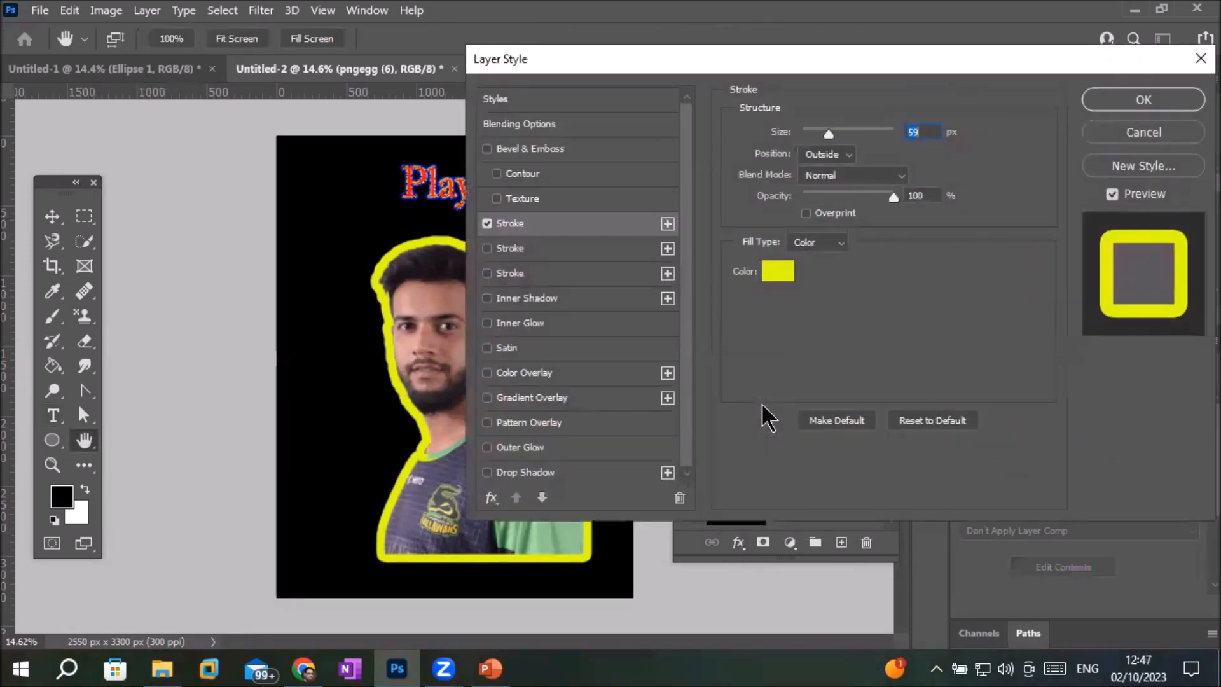
pyautogui.moveTo(773, 76); pyautogui.dragTo(819, 146)
pyautogui.click(550, 322)
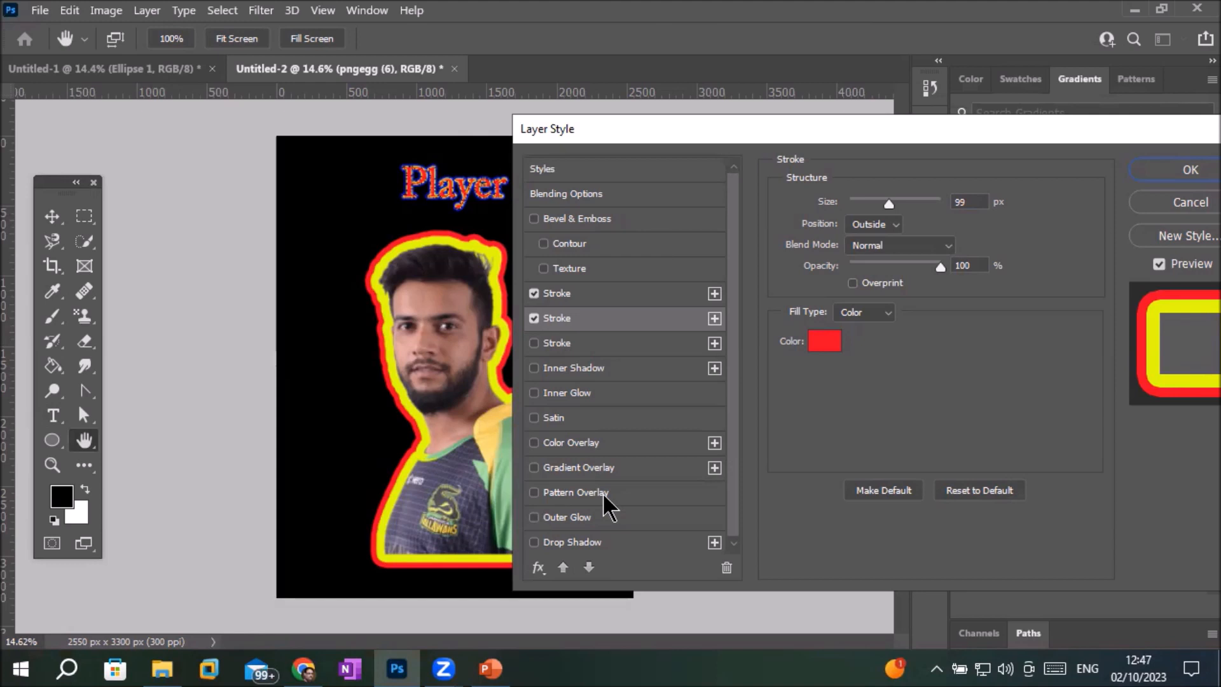
# Set the photo's inner yellow stroke to the Dissolve blend mode with 70% opacity.
pyautogui.click(560, 294)
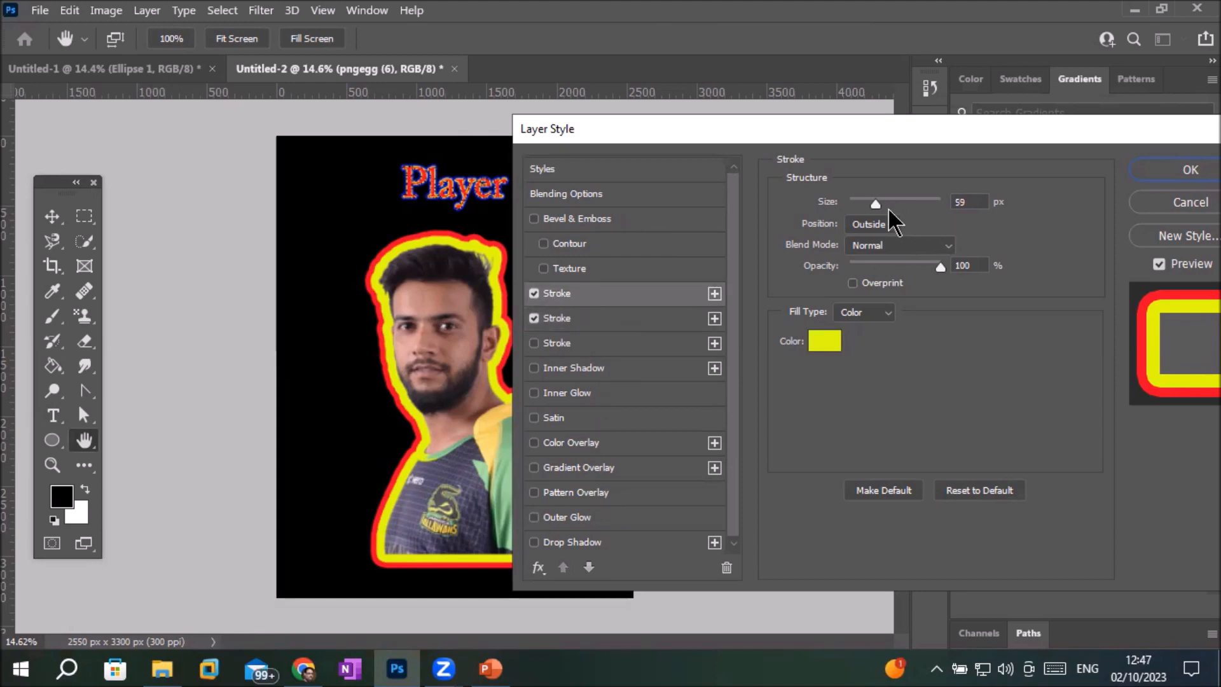
pyautogui.click(894, 243)
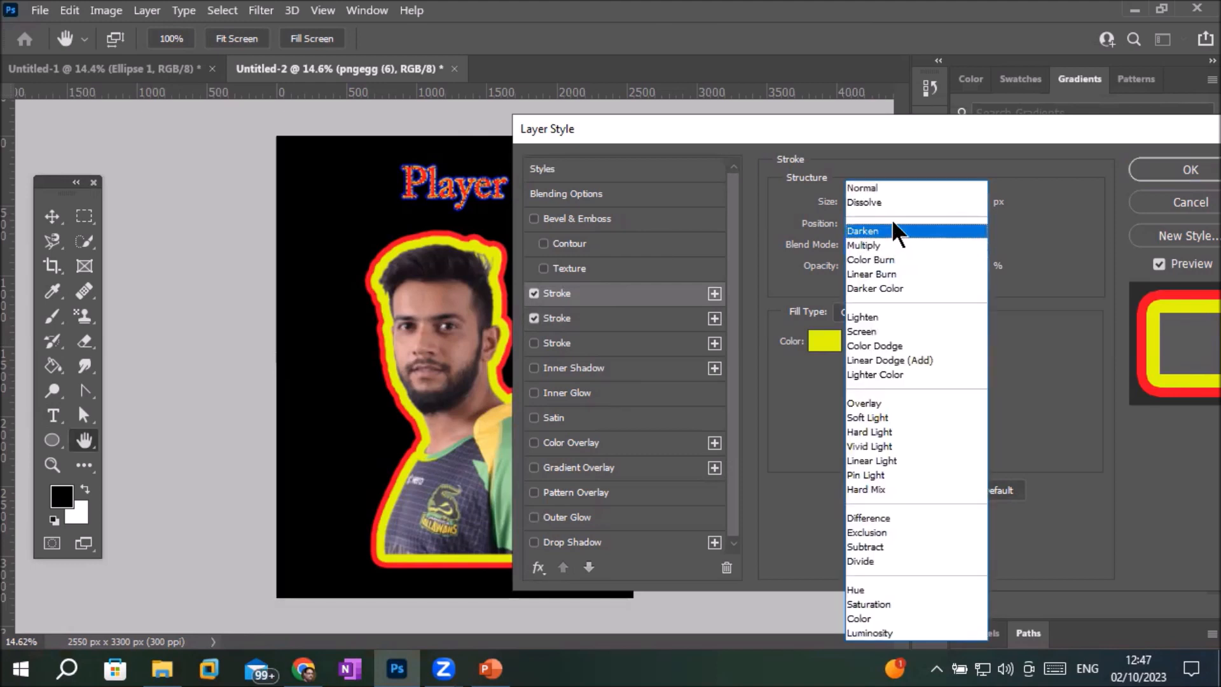
pyautogui.click(895, 197)
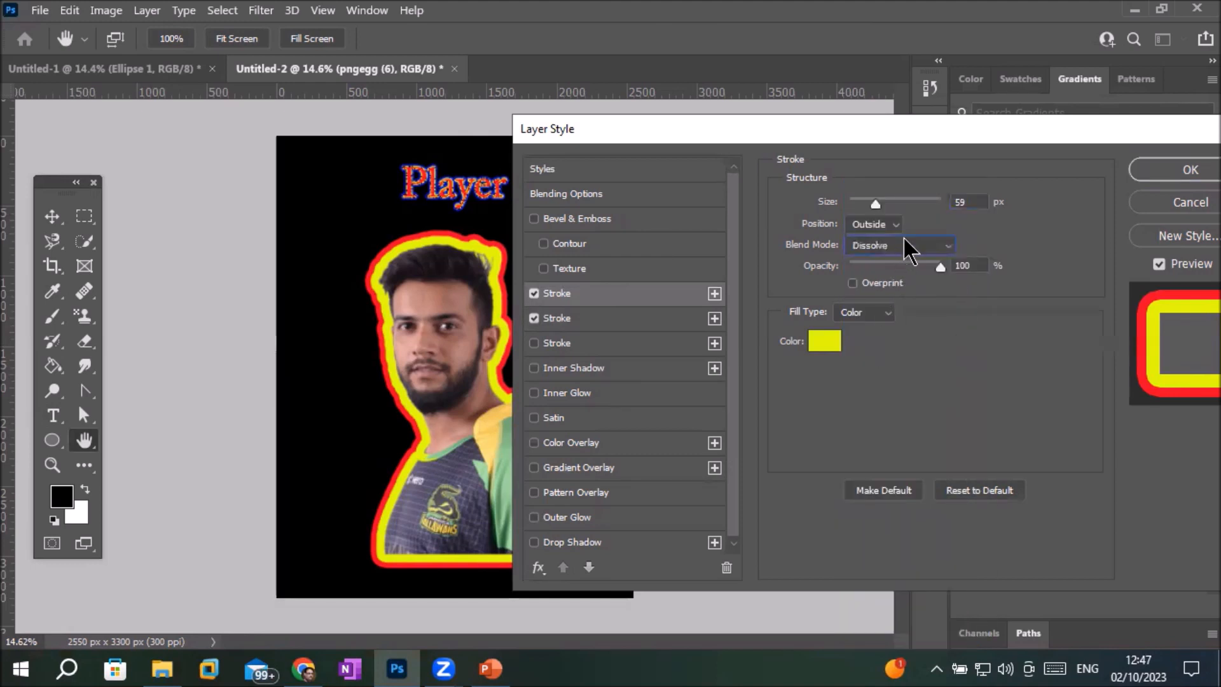
pyautogui.moveTo(941, 270); pyautogui.dragTo(922, 269)
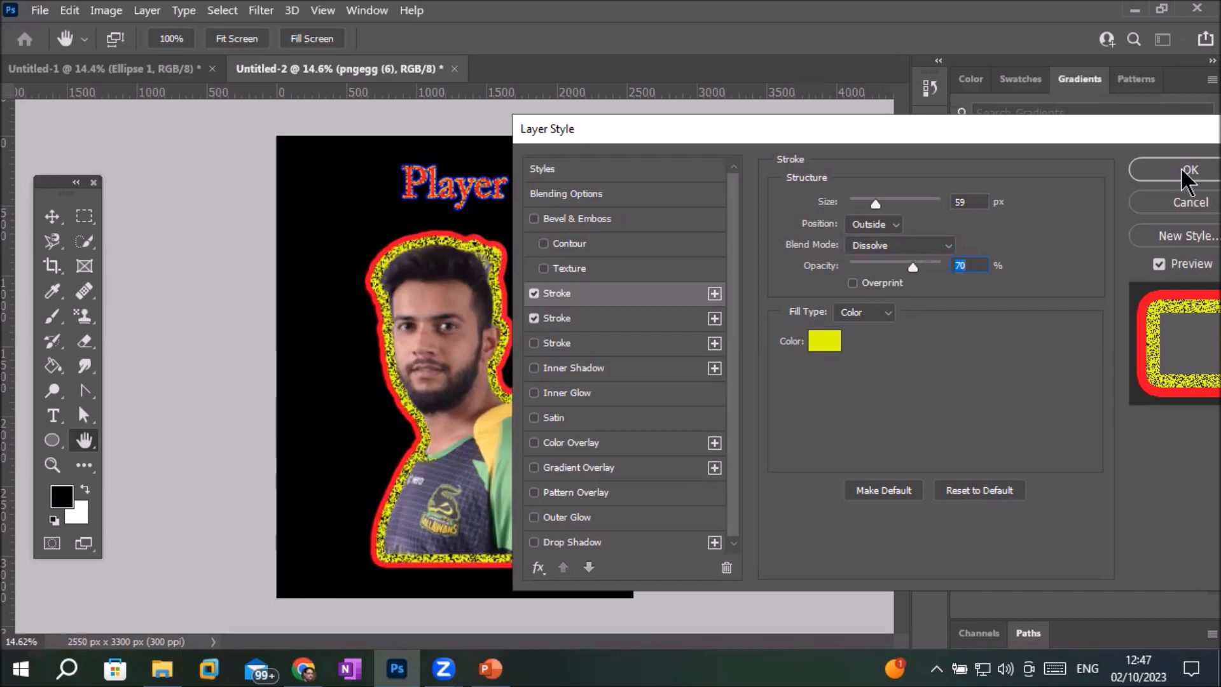
# Enable a third, 150 px outside stroke on the player photo and change its color to blue.
pyautogui.click(558, 346)
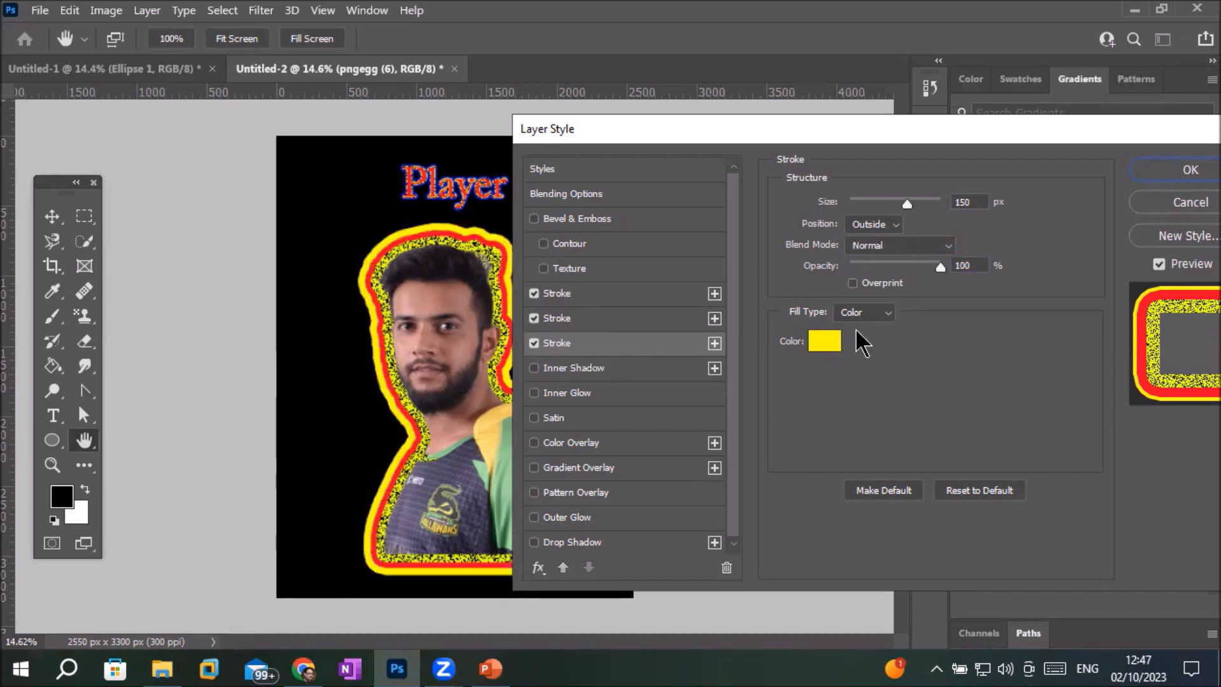
pyautogui.click(823, 343)
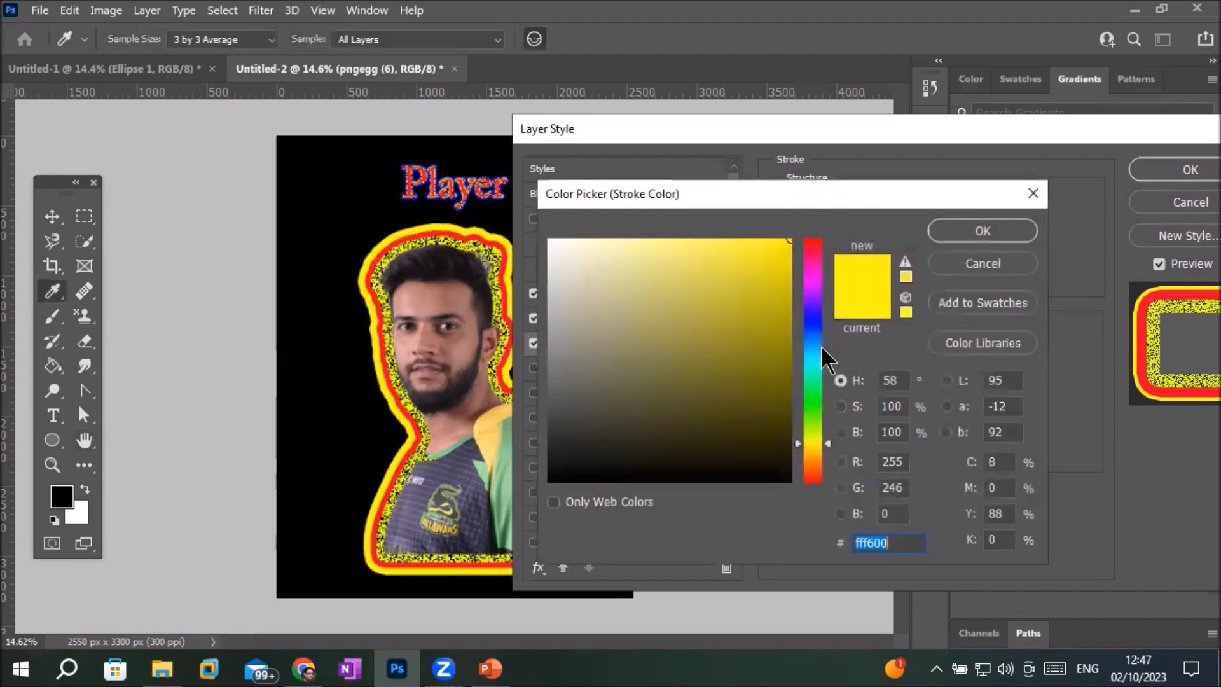
pyautogui.click(812, 311)
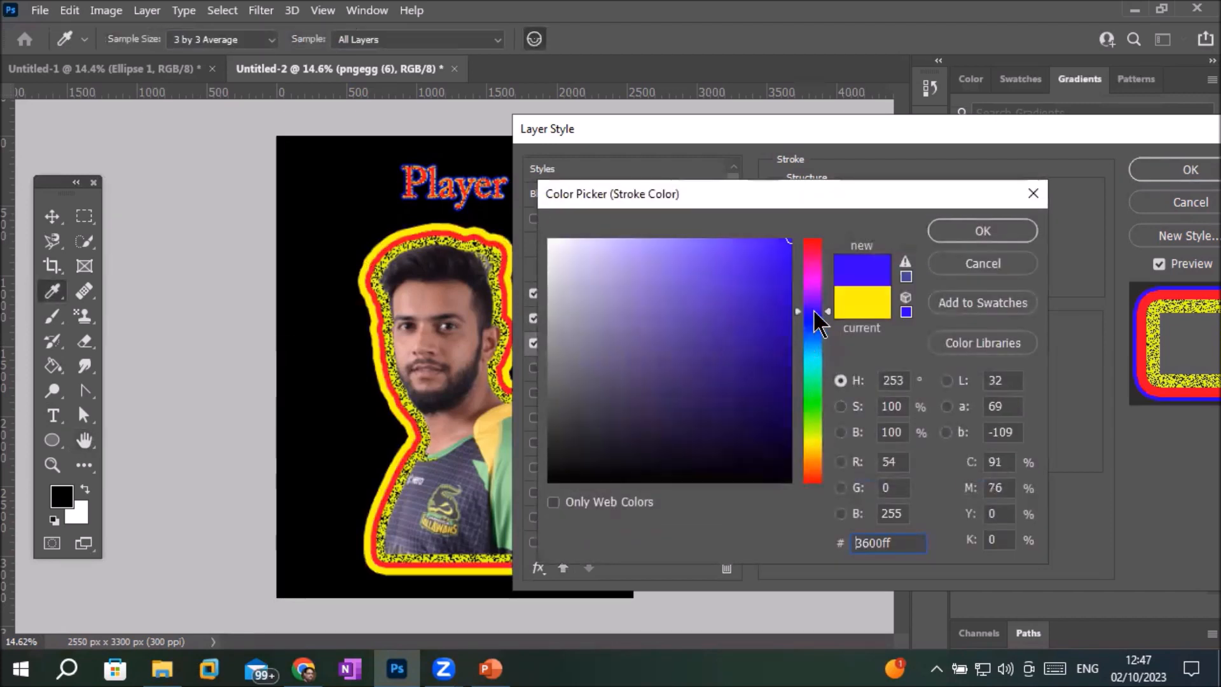
pyautogui.click(782, 242)
pyautogui.click(969, 223)
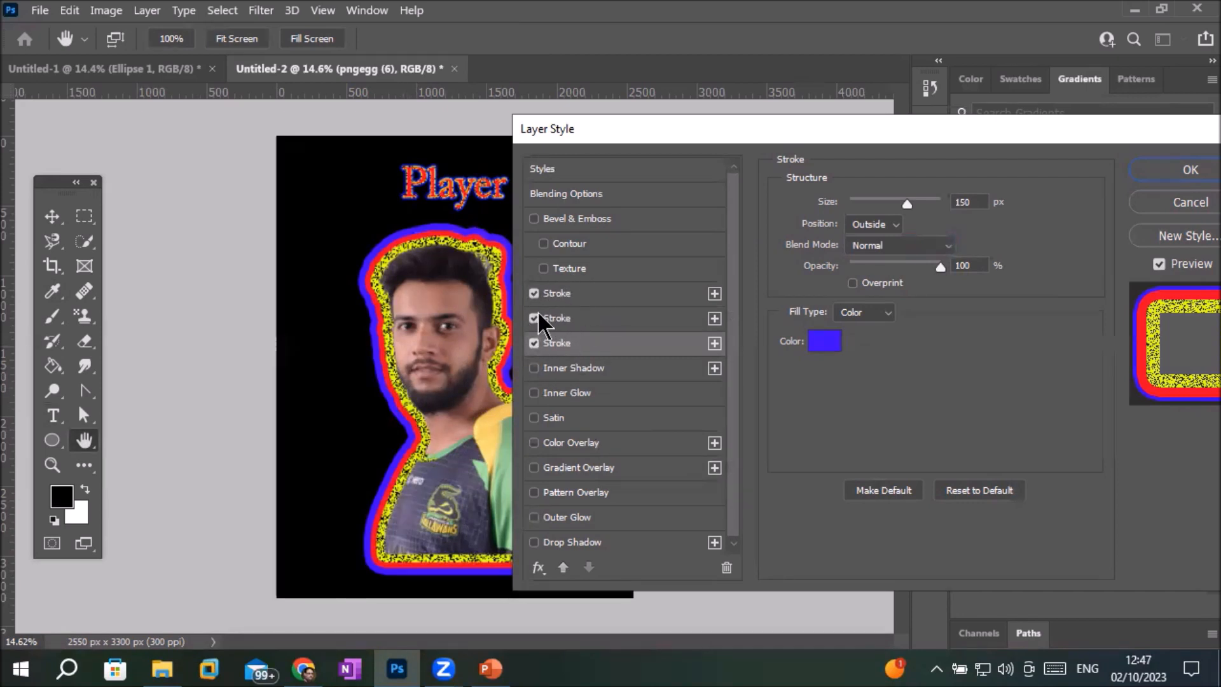
# Review the photo's three strokes and add a fourth one by duplicating the blue 150 px stroke.
pyautogui.click(560, 295)
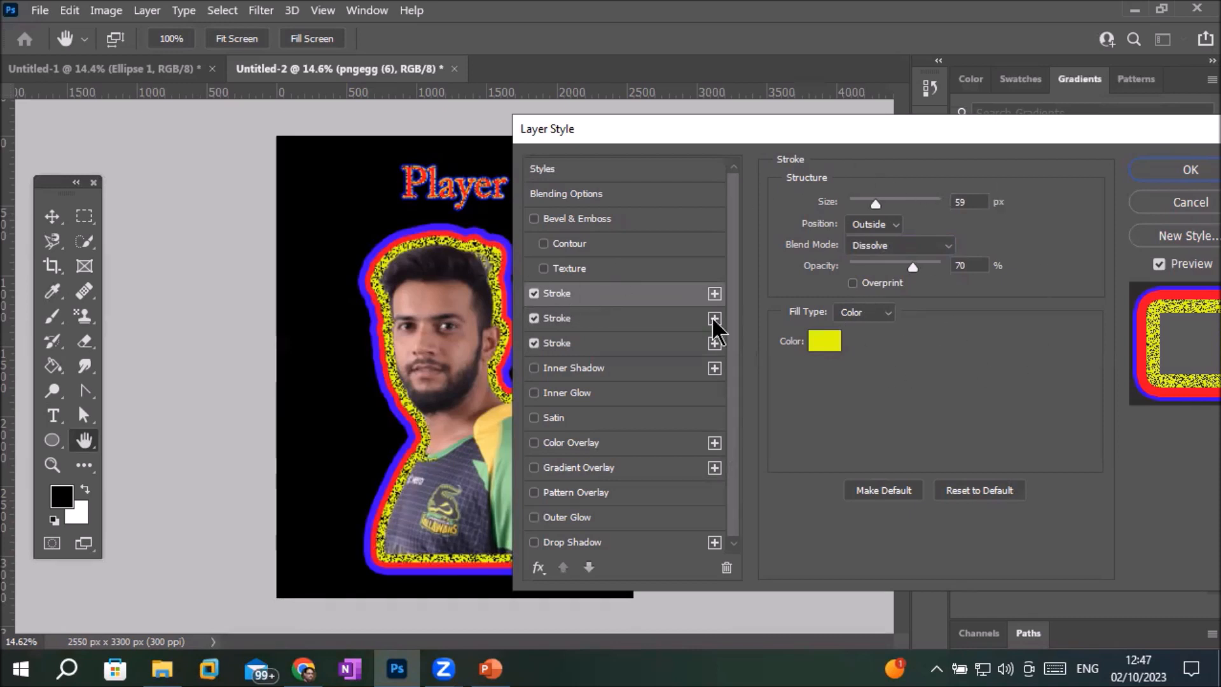
pyautogui.click(534, 318)
pyautogui.click(562, 318)
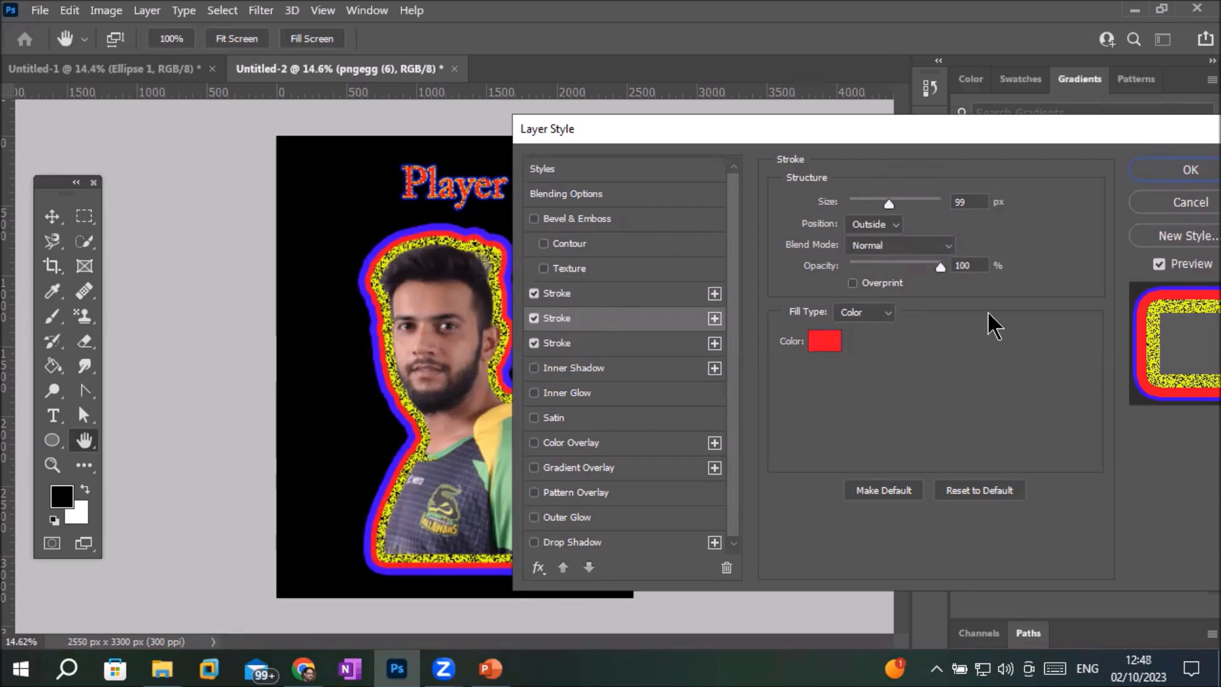
pyautogui.click(551, 344)
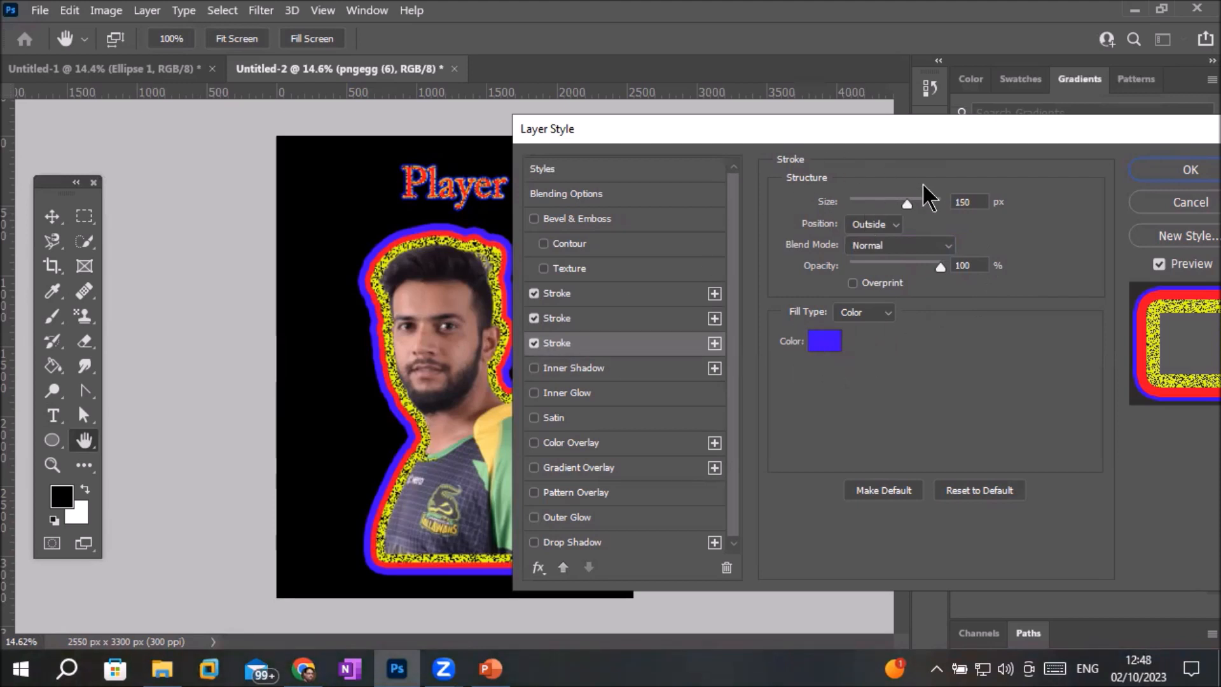
pyautogui.click(714, 343)
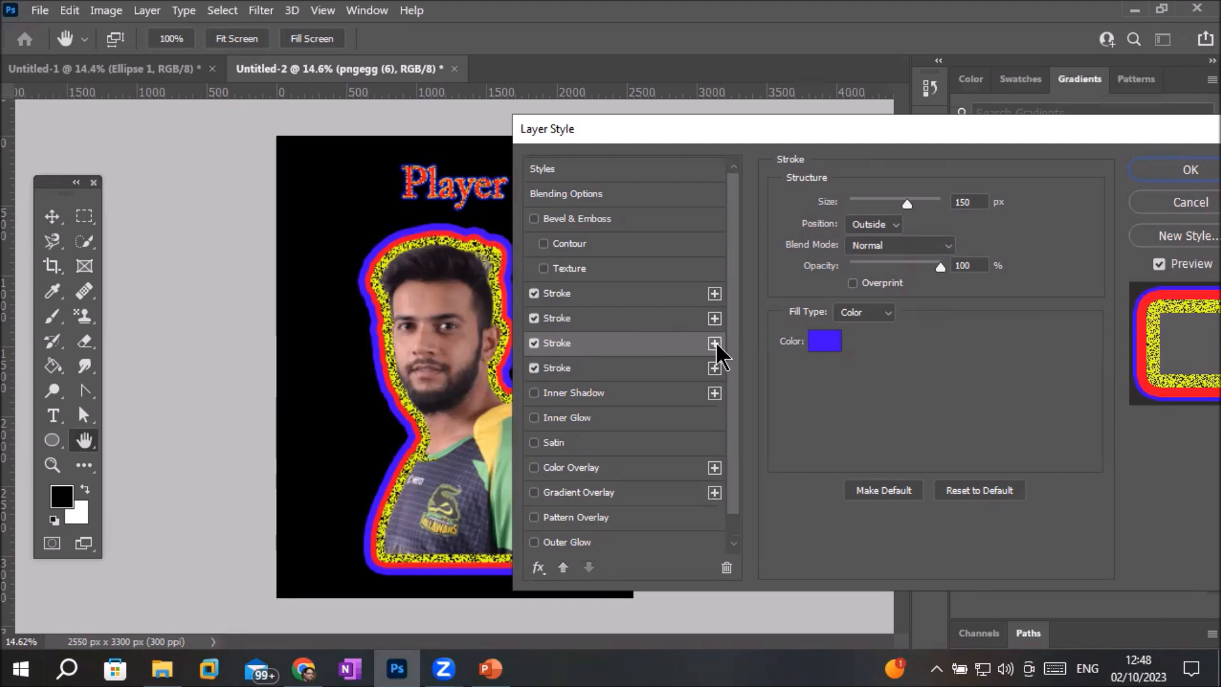
pyautogui.click(556, 370)
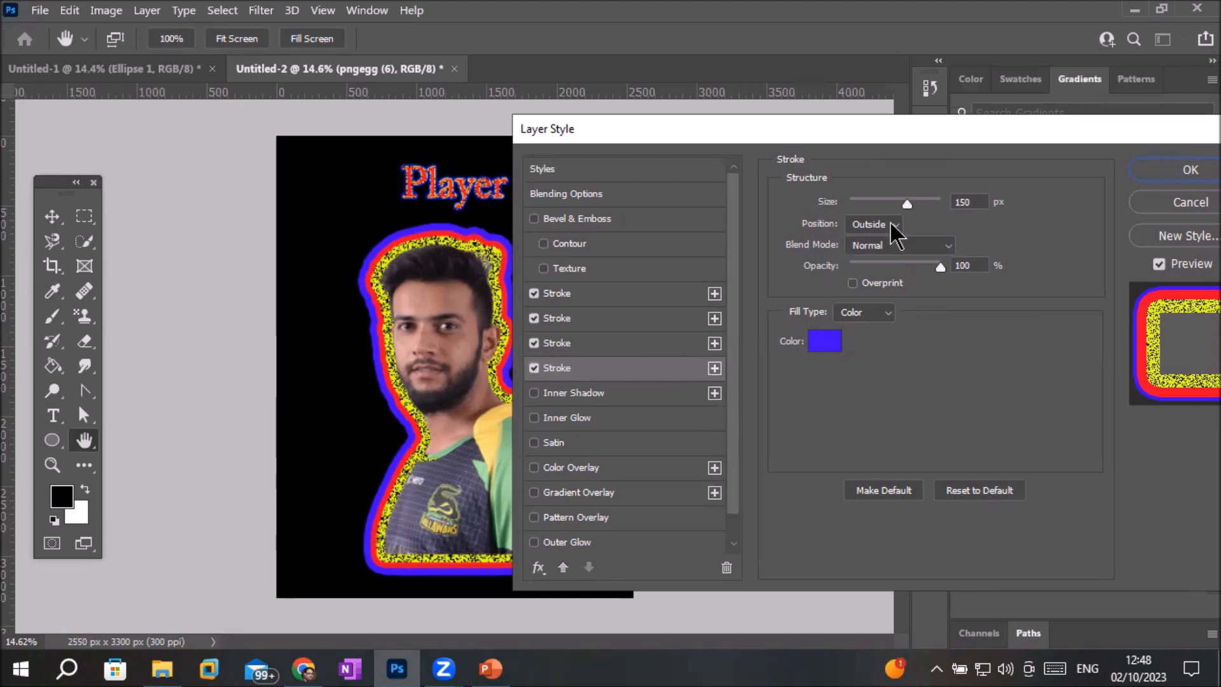
# Set the fourth stroke's position to Inside and its size to 21 px, and apply the photo's layer style.
pyautogui.click(887, 228)
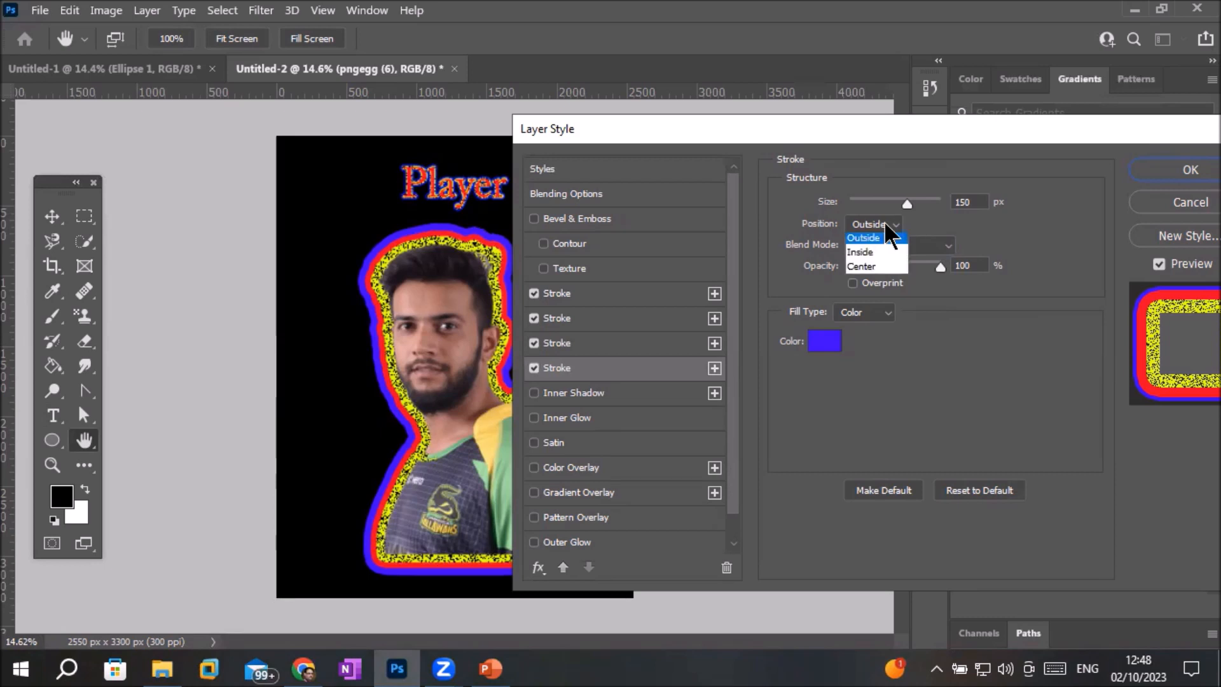
pyautogui.click(871, 255)
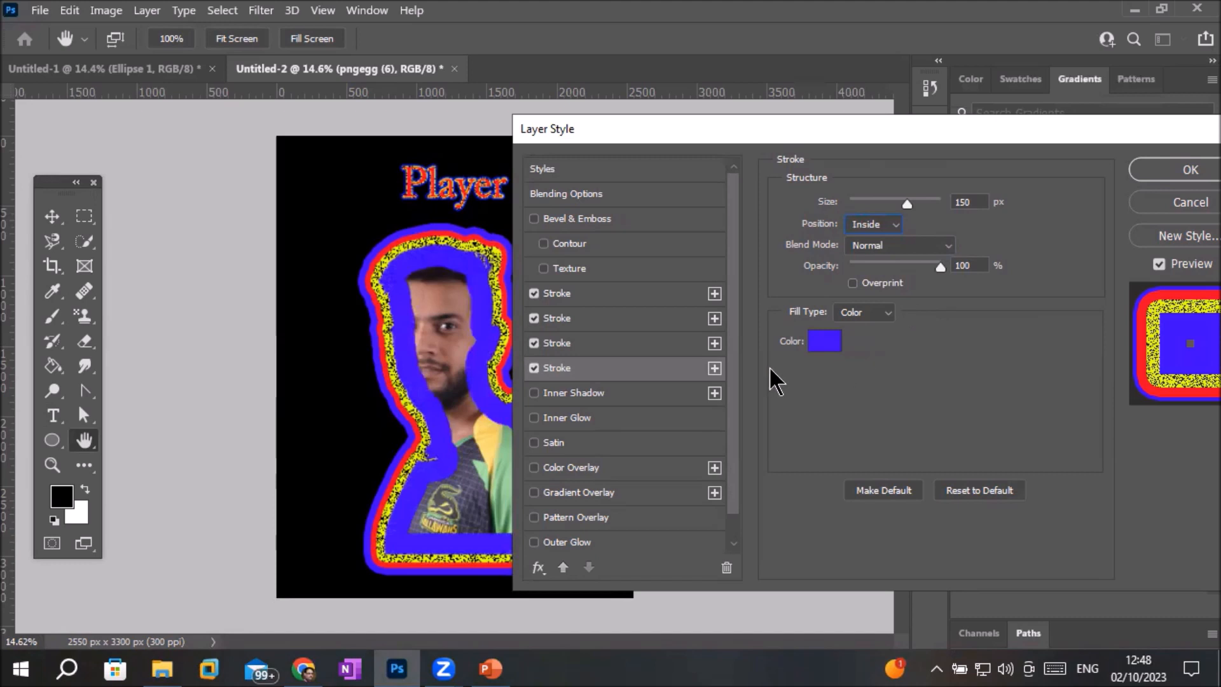
pyautogui.moveTo(907, 204); pyautogui.dragTo(872, 204)
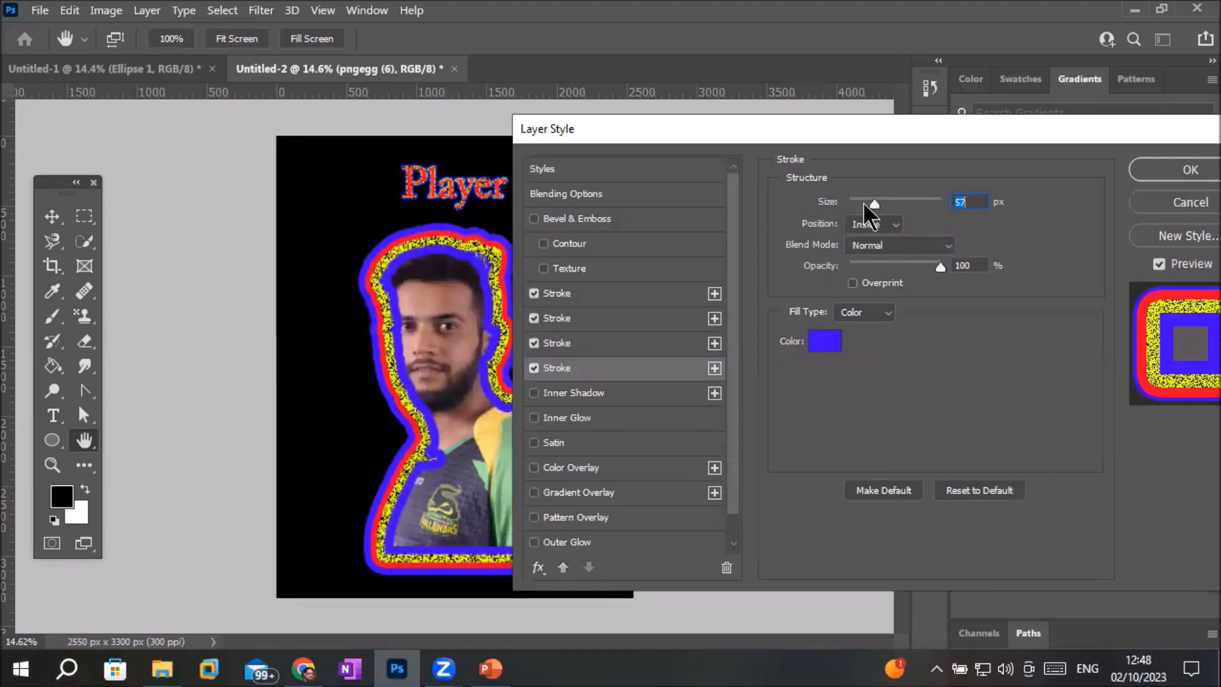
pyautogui.moveTo(875, 201); pyautogui.dragTo(865, 209)
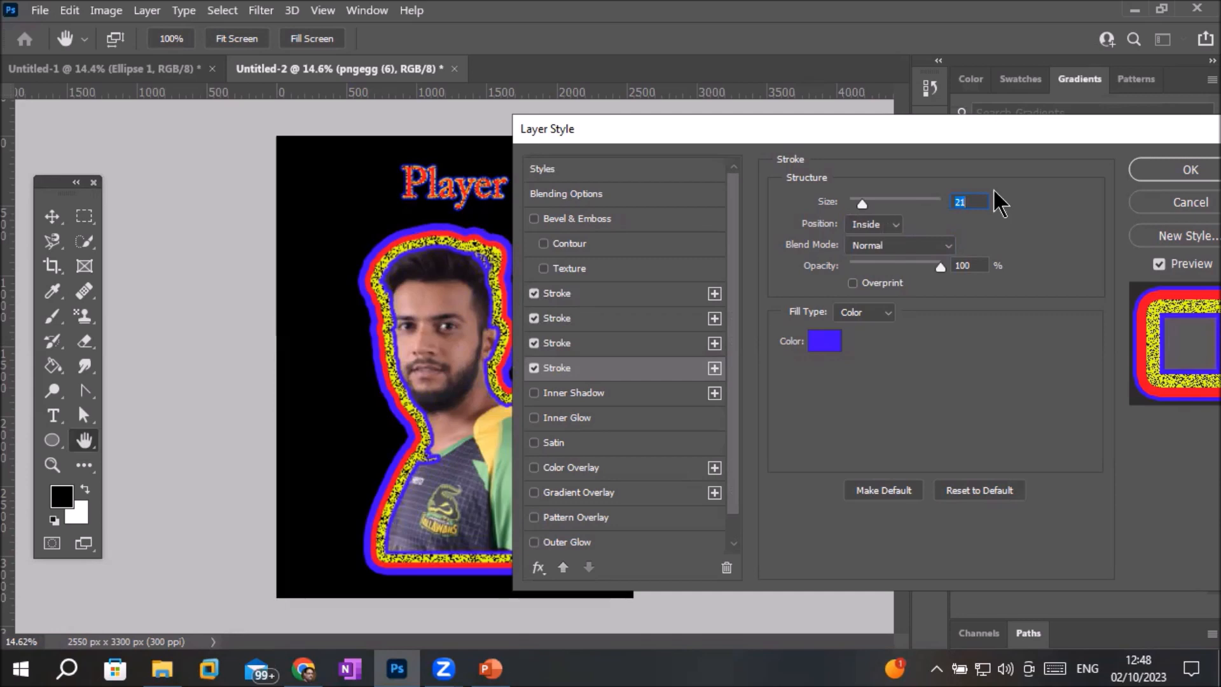
pyautogui.click(1189, 170)
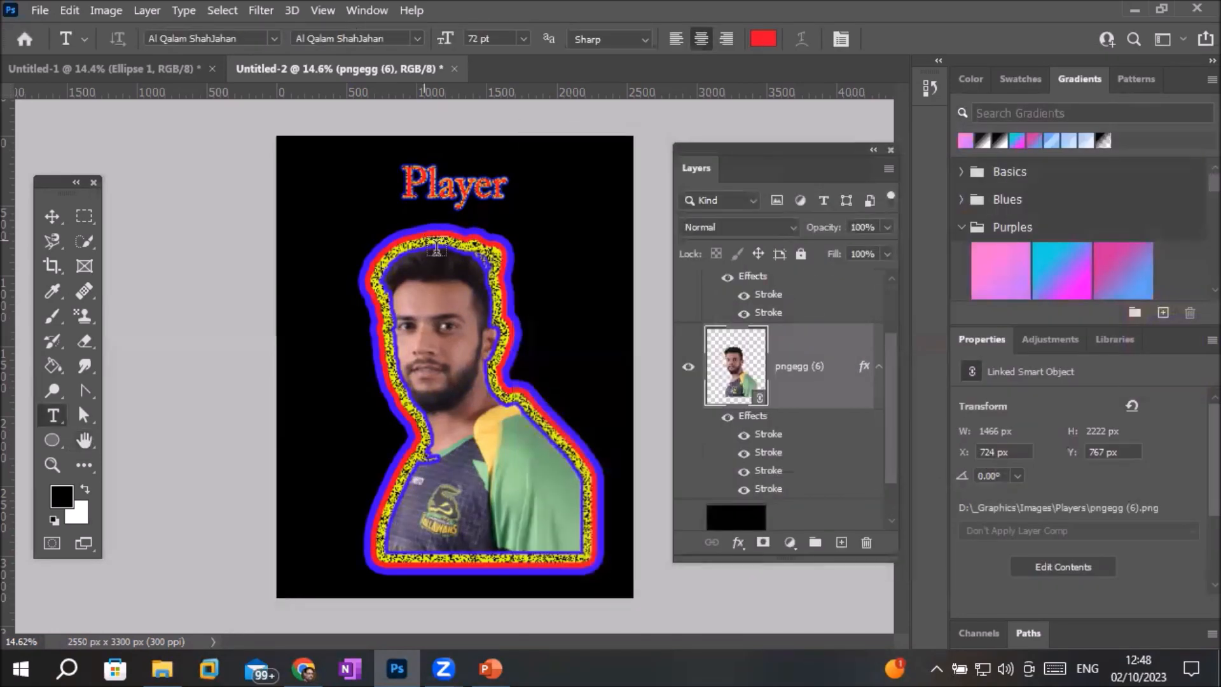
# Examine the layered strokes around the player's hair, the whole photo and the Player title up close.
pyautogui.scroll(2, 400, 248)
pyautogui.scroll(5, 402, 253)
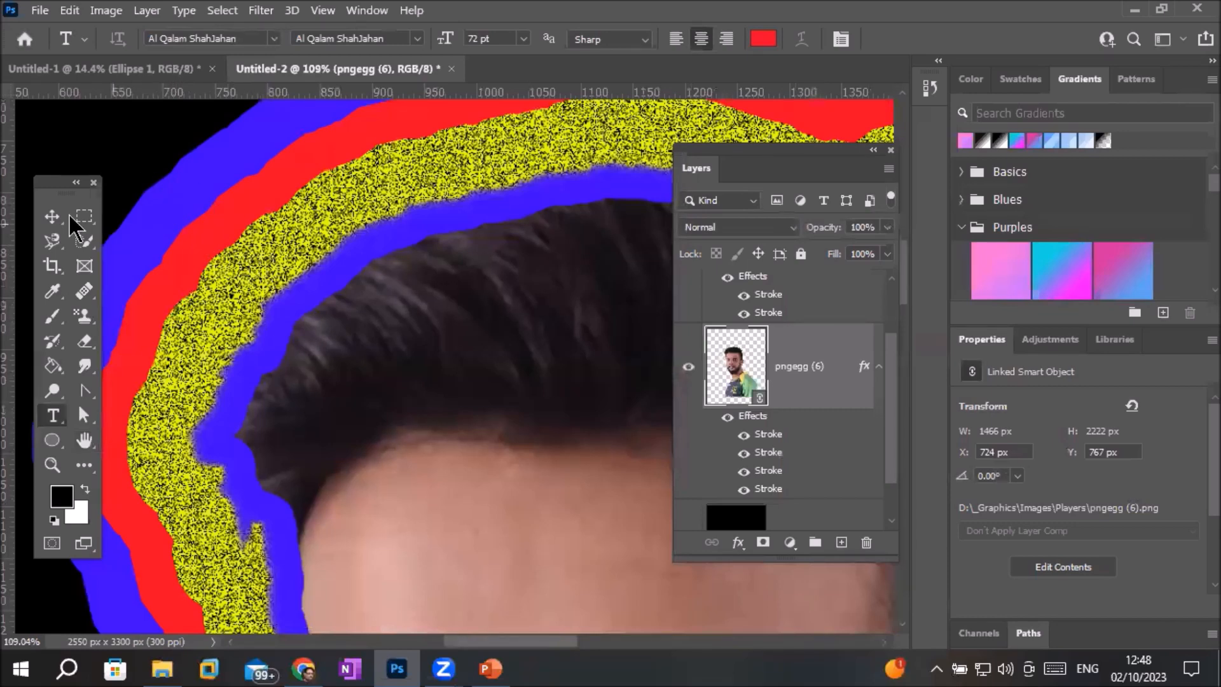
pyautogui.scroll(-2, 431, 309)
pyautogui.scroll(-10, 430, 309)
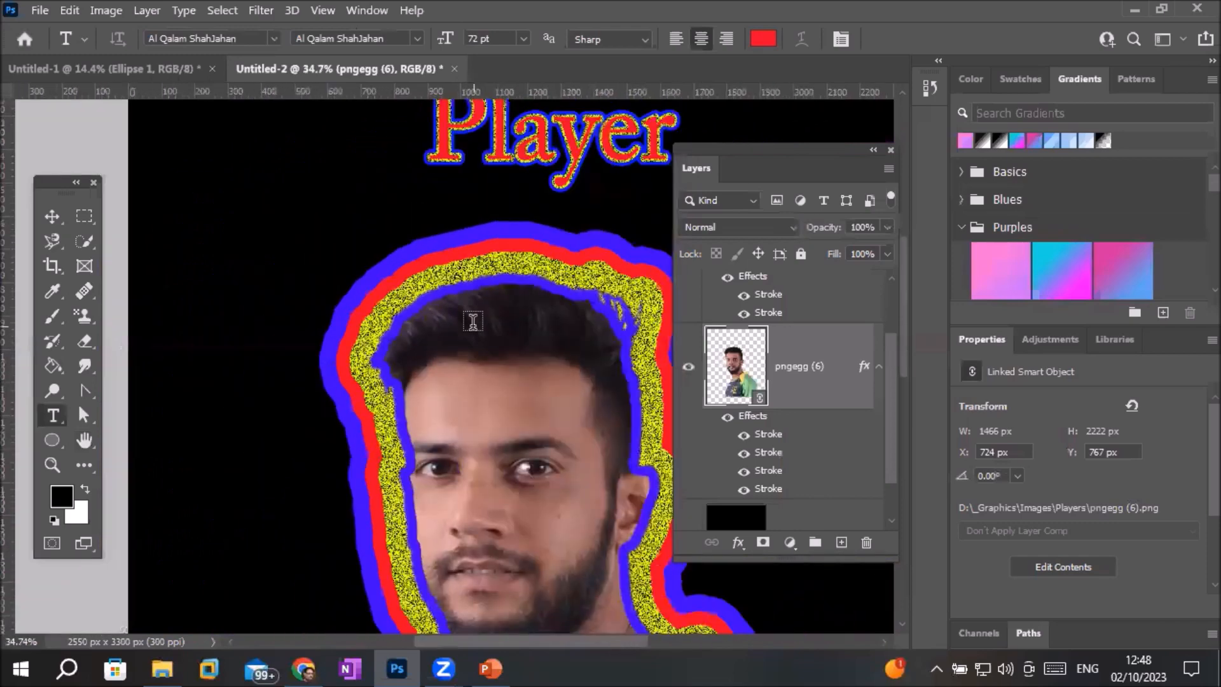
pyautogui.scroll(-1, 551, 450)
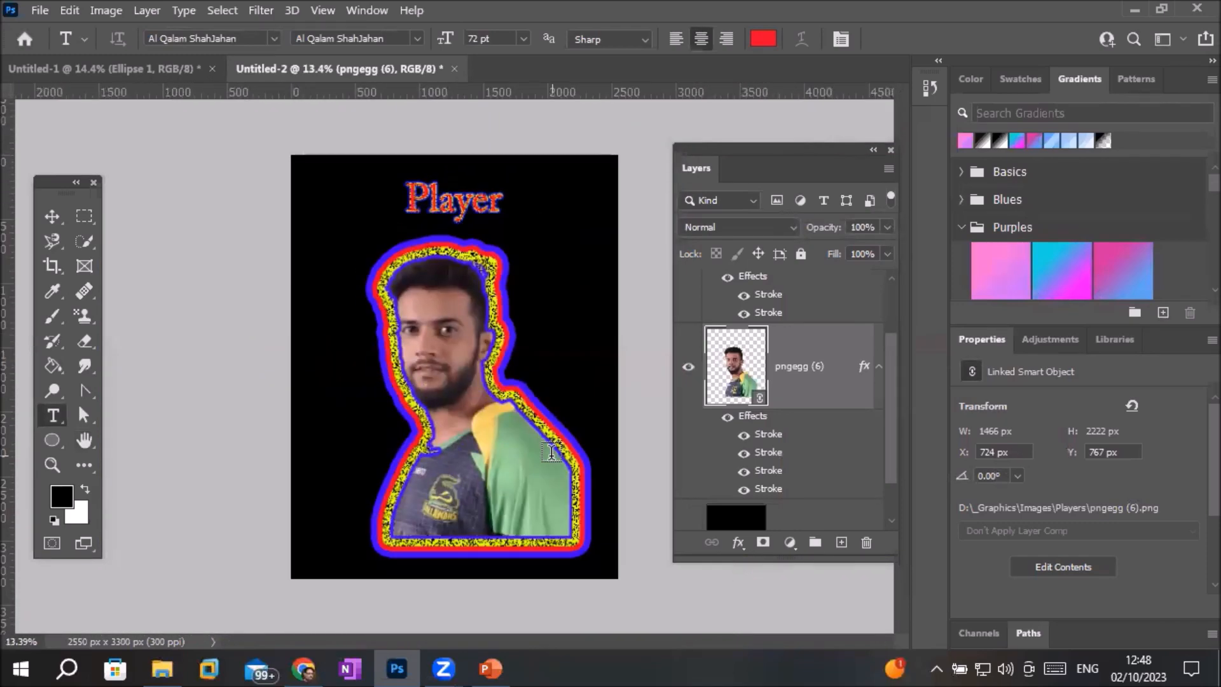
pyautogui.scroll(5, 456, 151)
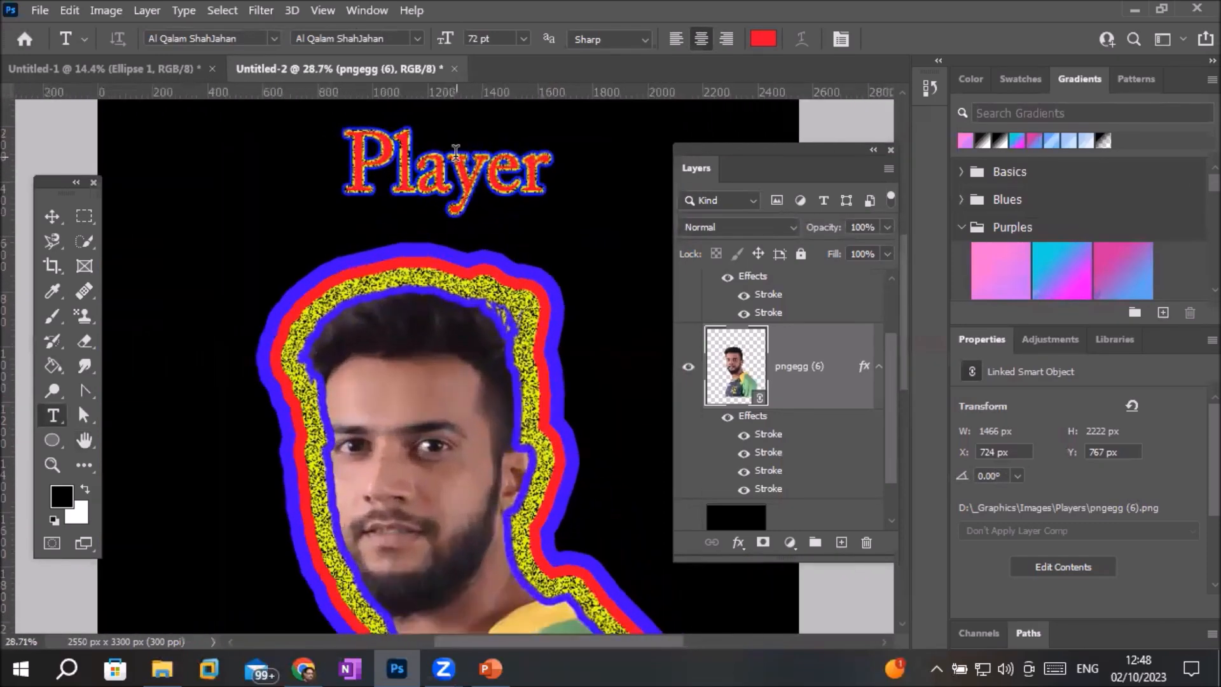
# Inspect the strokes on the Player title's letters up close, and the whole poster.
pyautogui.scroll(8, 456, 151)
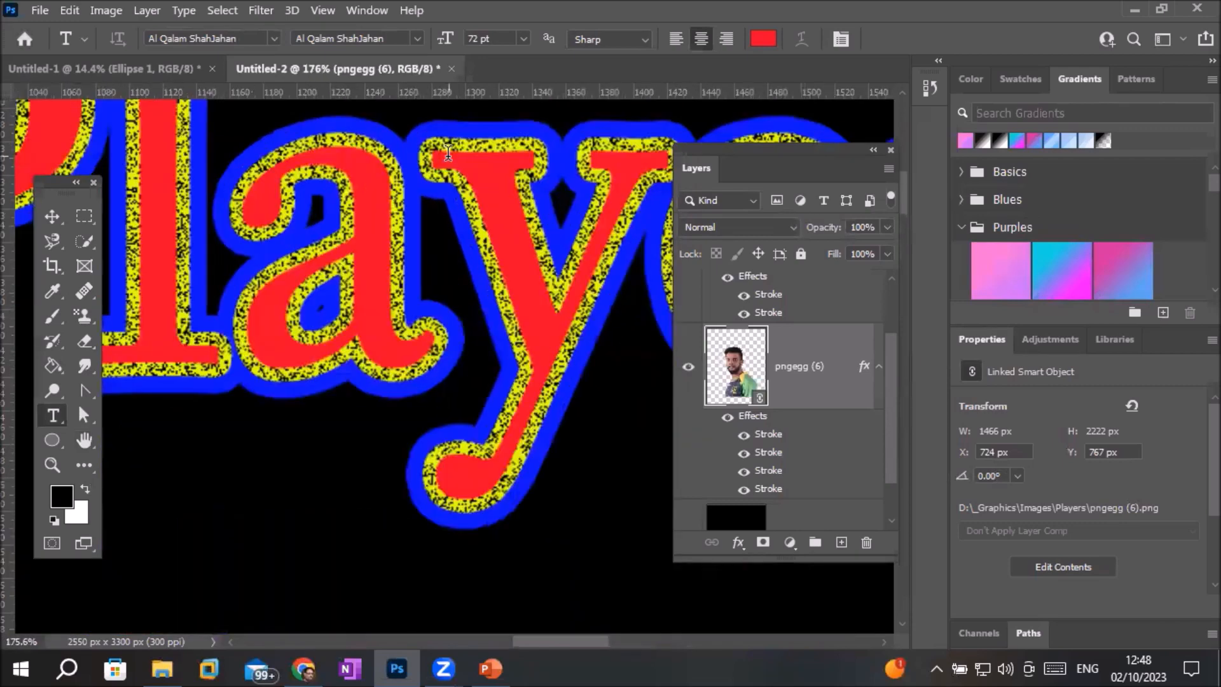
pyautogui.scroll(-8, 448, 153)
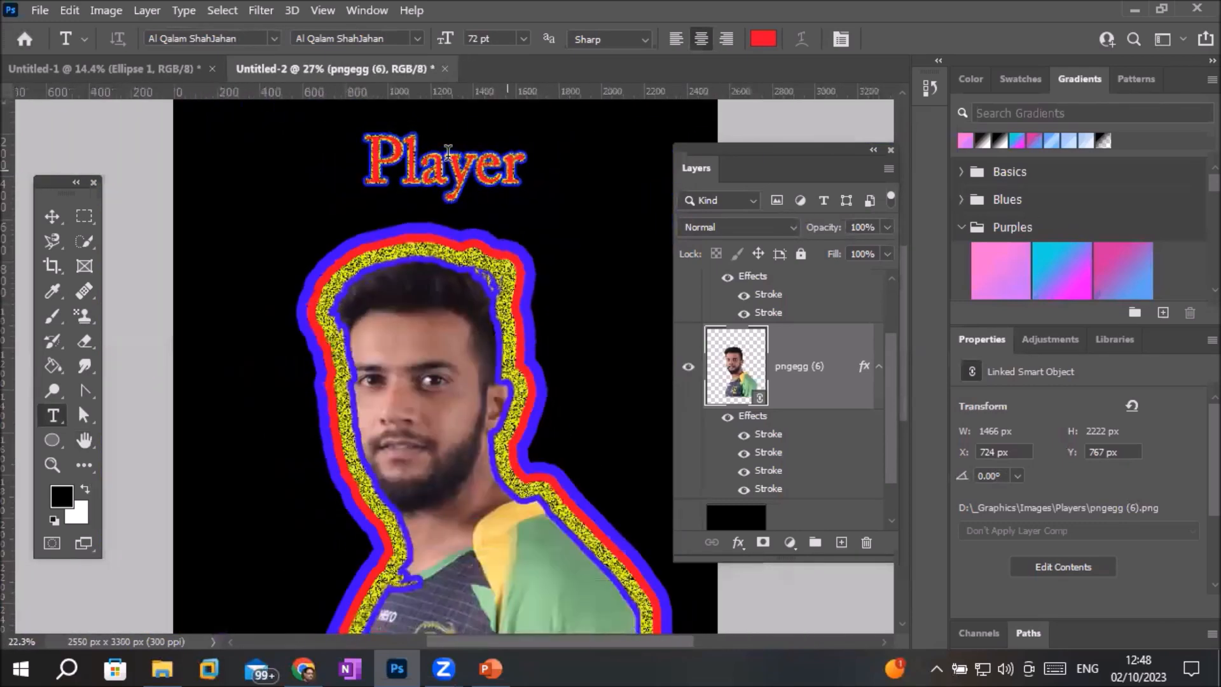
pyautogui.scroll(-3, 449, 153)
pyautogui.scroll(1, 470, 181)
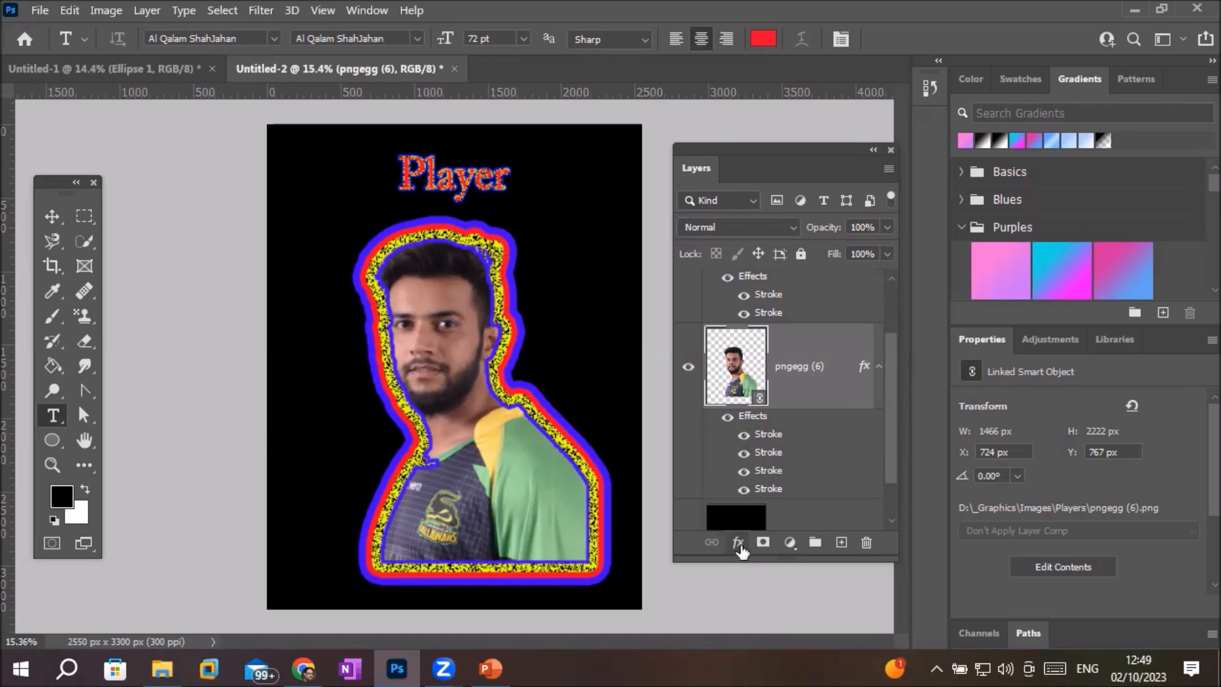
# Open the player photo's layer style and delete all four of its strokes.
pyautogui.doubleClick(753, 416)
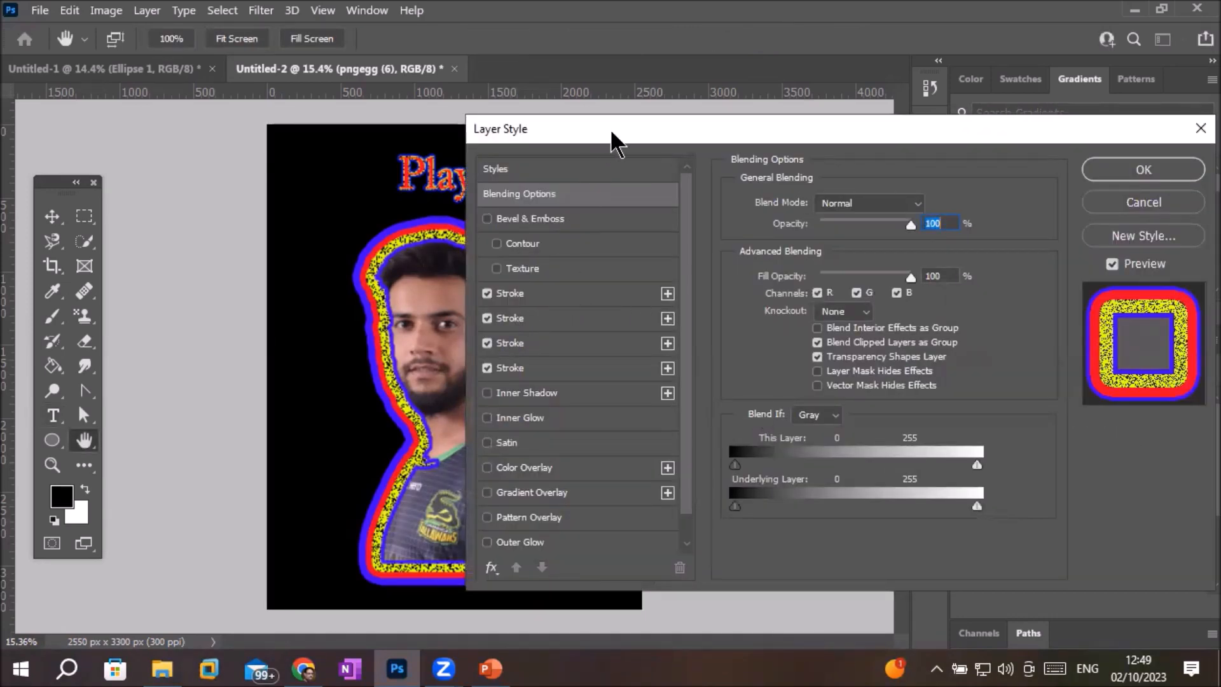
pyautogui.moveTo(613, 139); pyautogui.dragTo(817, 106)
pyautogui.click(745, 283)
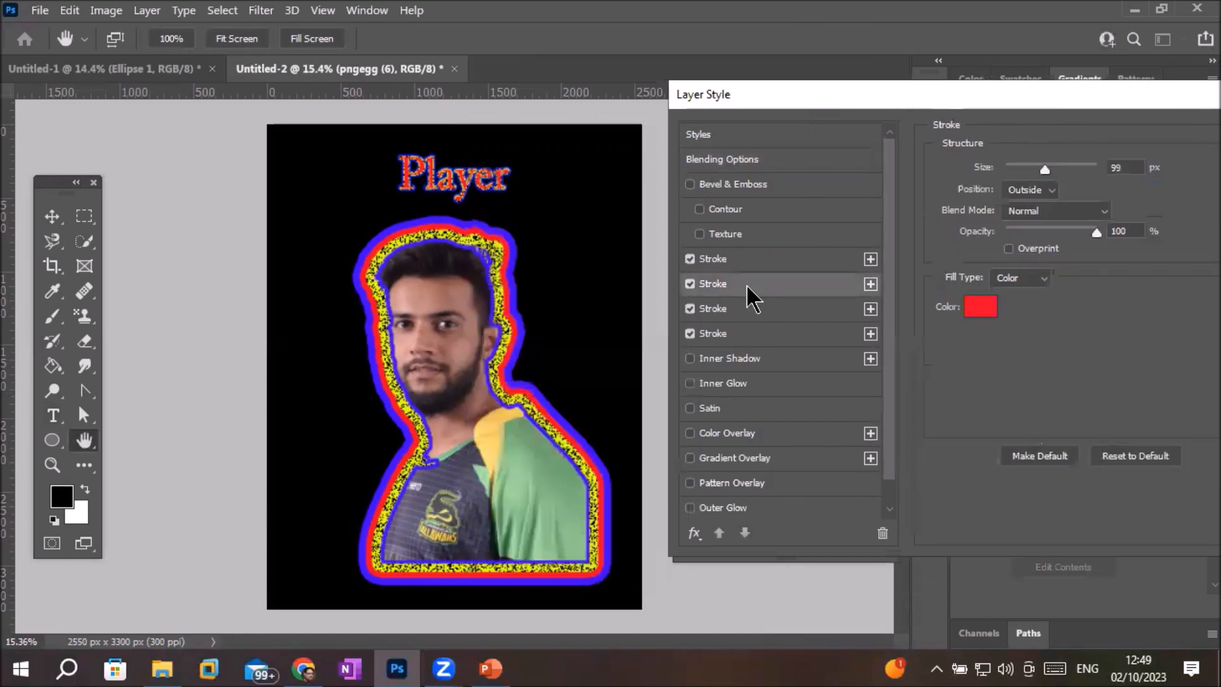
pyautogui.click(882, 534)
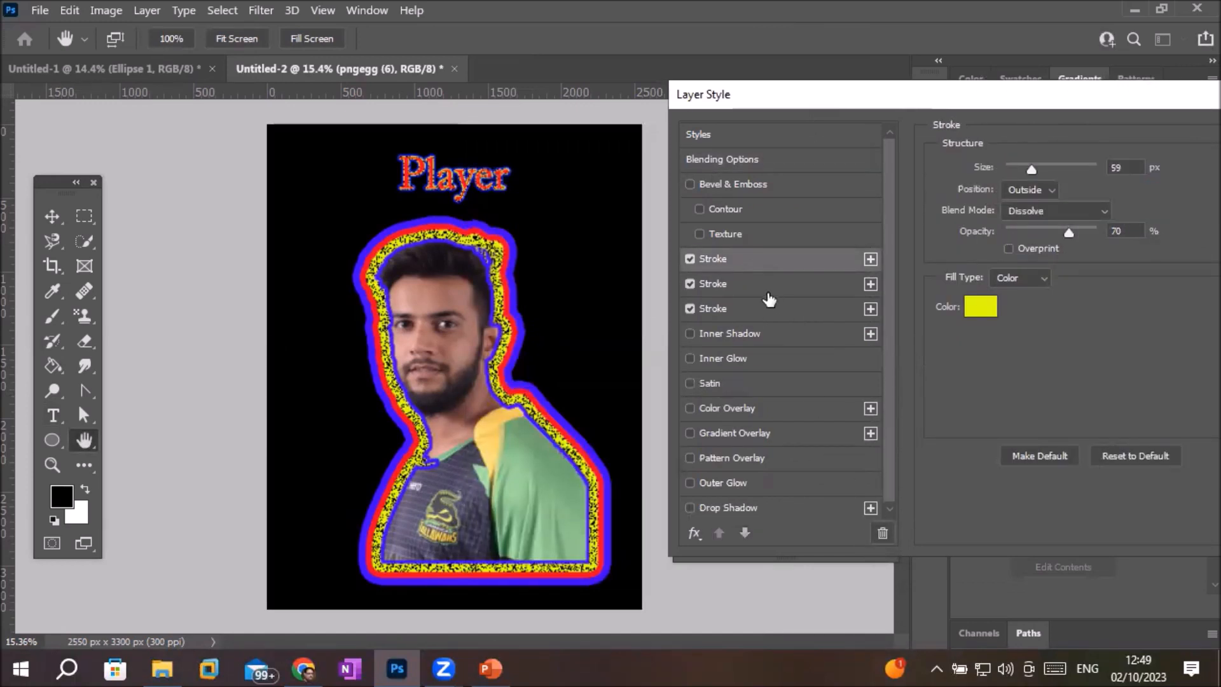
pyautogui.click(768, 291)
pyautogui.click(883, 534)
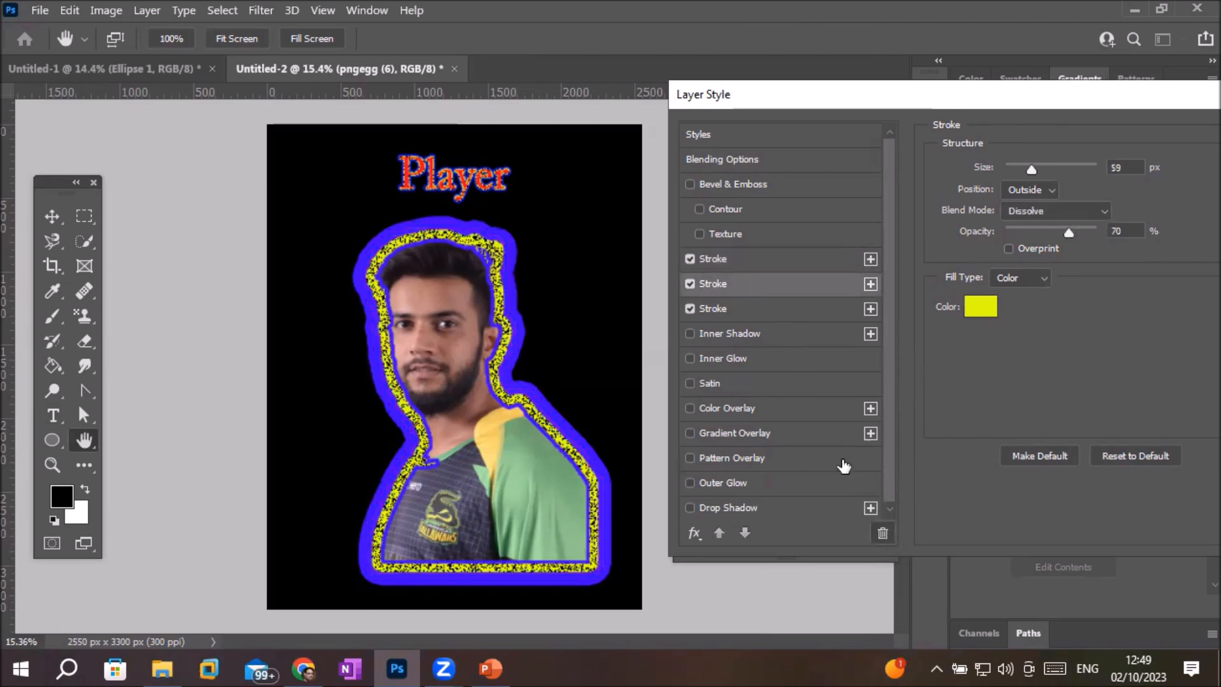
pyautogui.click(729, 281)
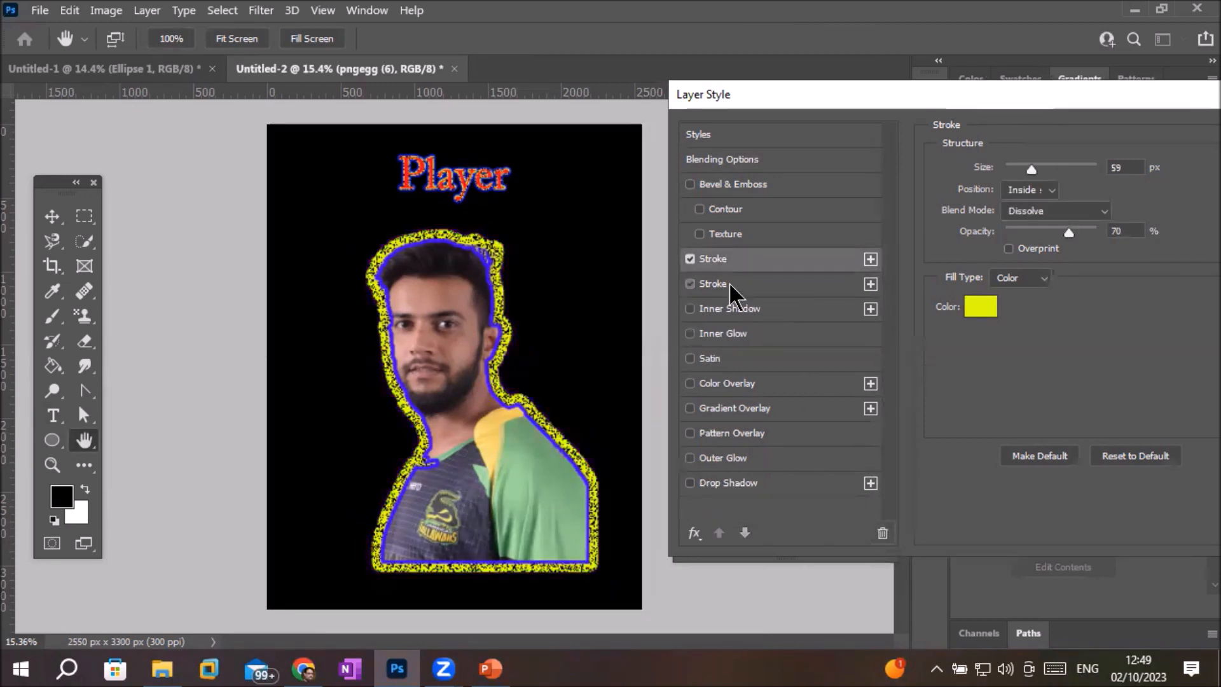
pyautogui.click(882, 534)
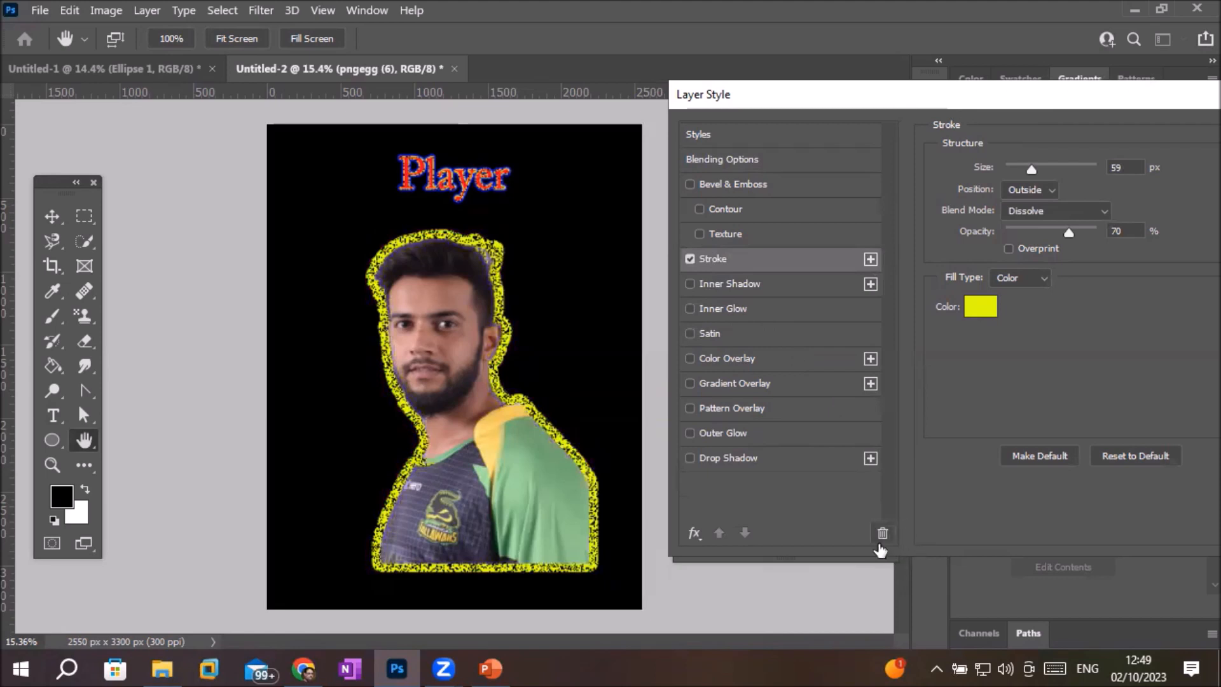
pyautogui.click(882, 534)
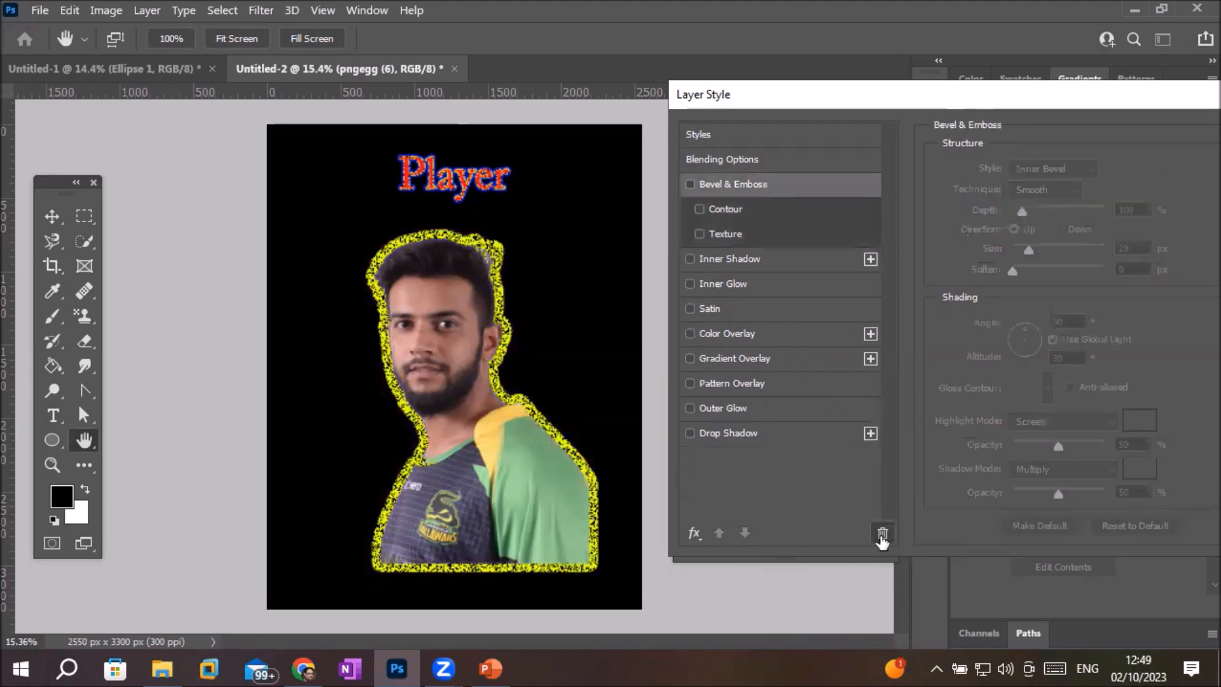
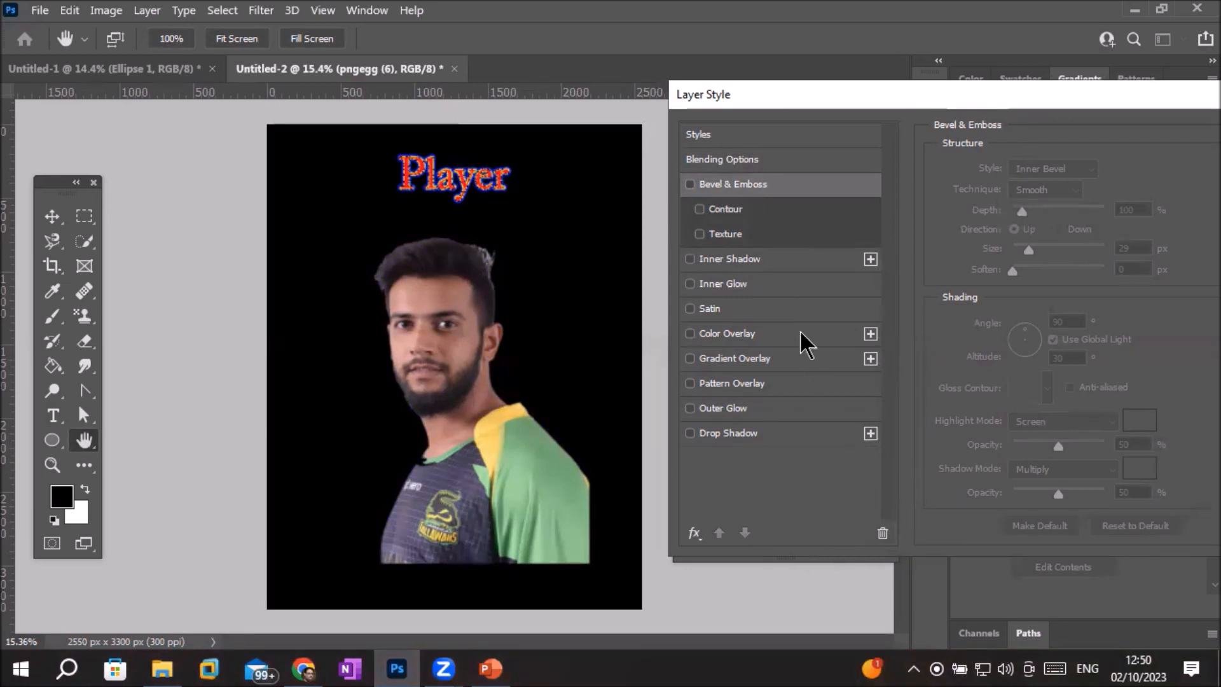
# Remove Inner Glow, Satin, Gradient Overlay, Pattern Overlay and Inner Shadow from the photo's effects list.
pyautogui.click(749, 286)
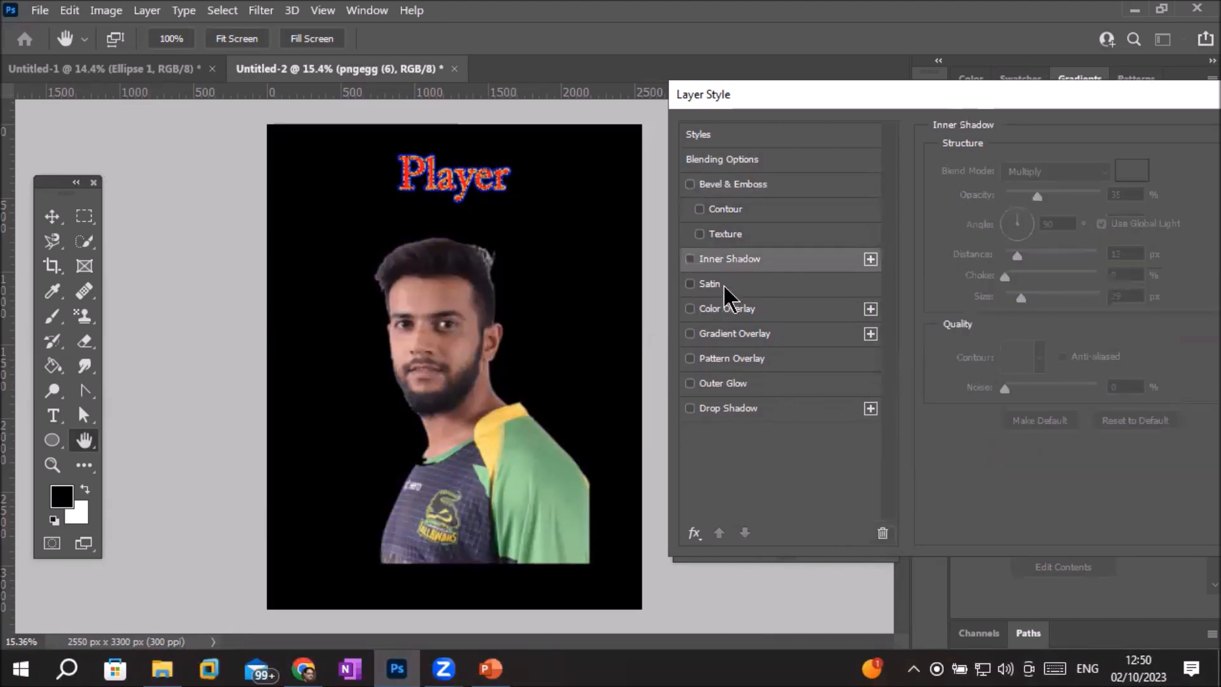
pyautogui.click(725, 288)
pyautogui.click(886, 534)
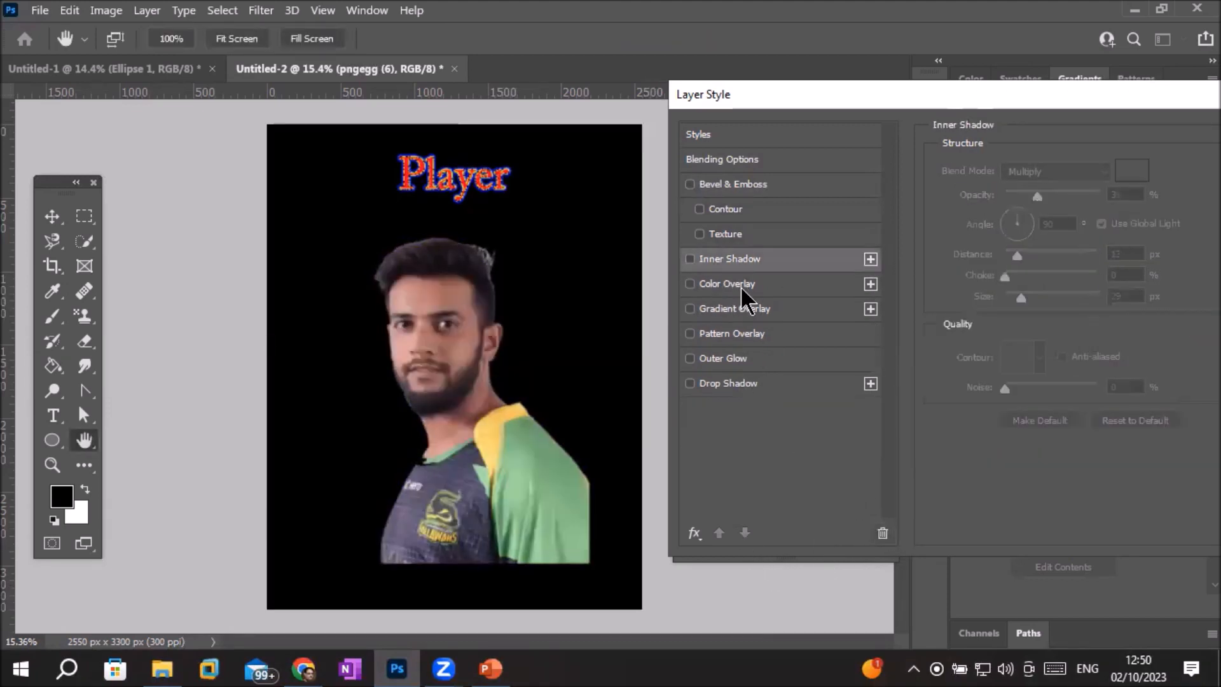
pyautogui.click(712, 310)
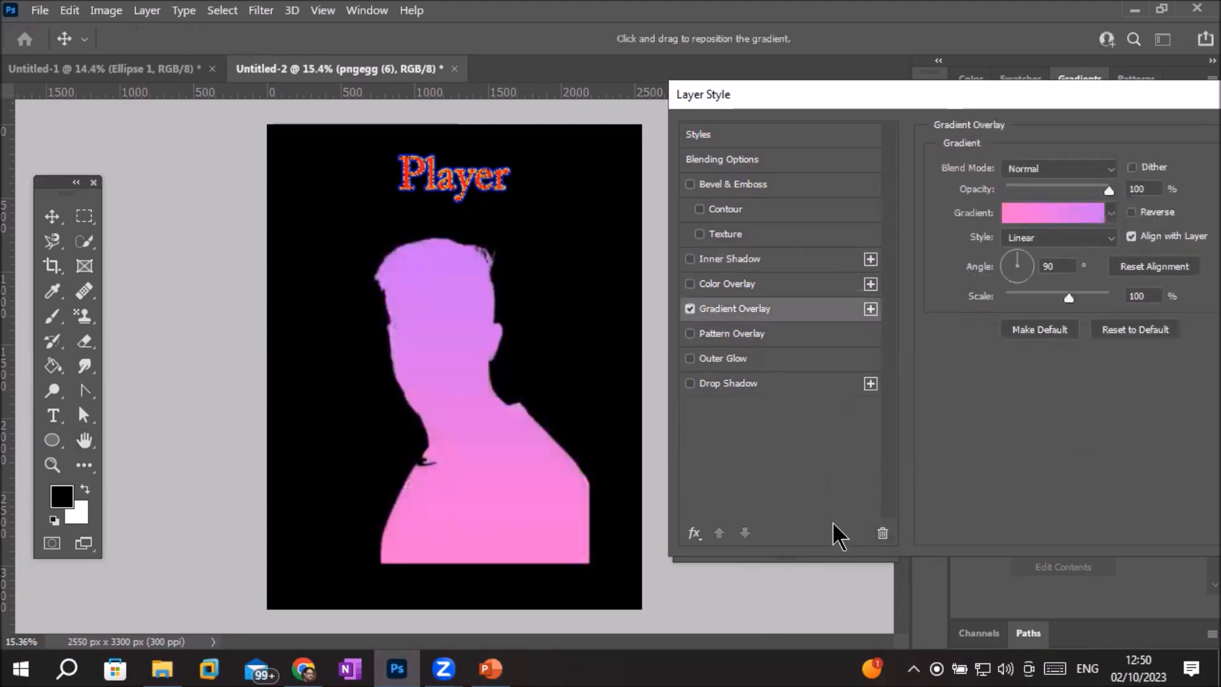
pyautogui.click(882, 534)
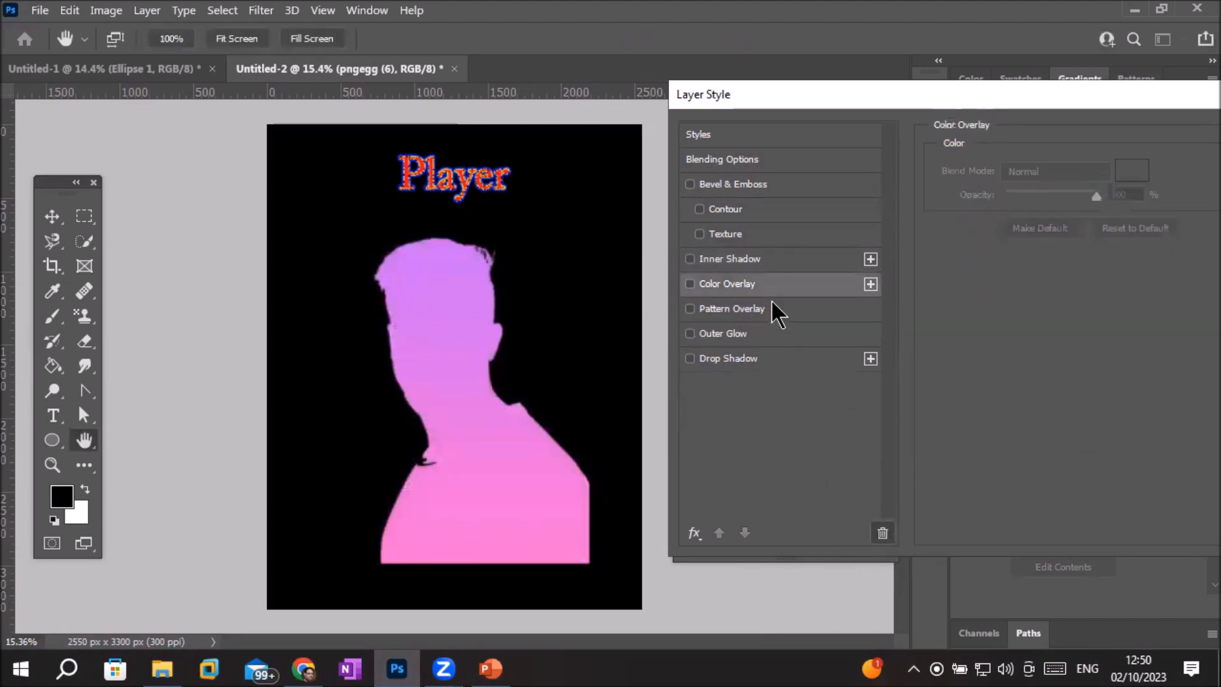
pyautogui.click(749, 309)
pyautogui.click(882, 533)
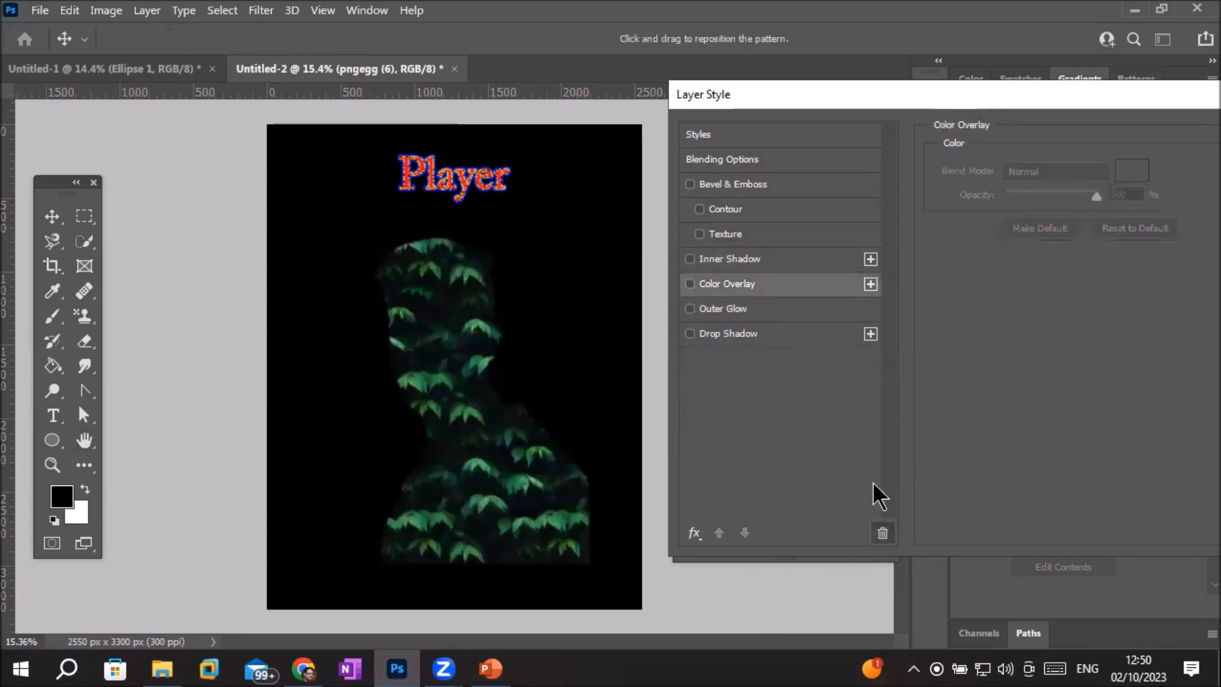
pyautogui.click(746, 263)
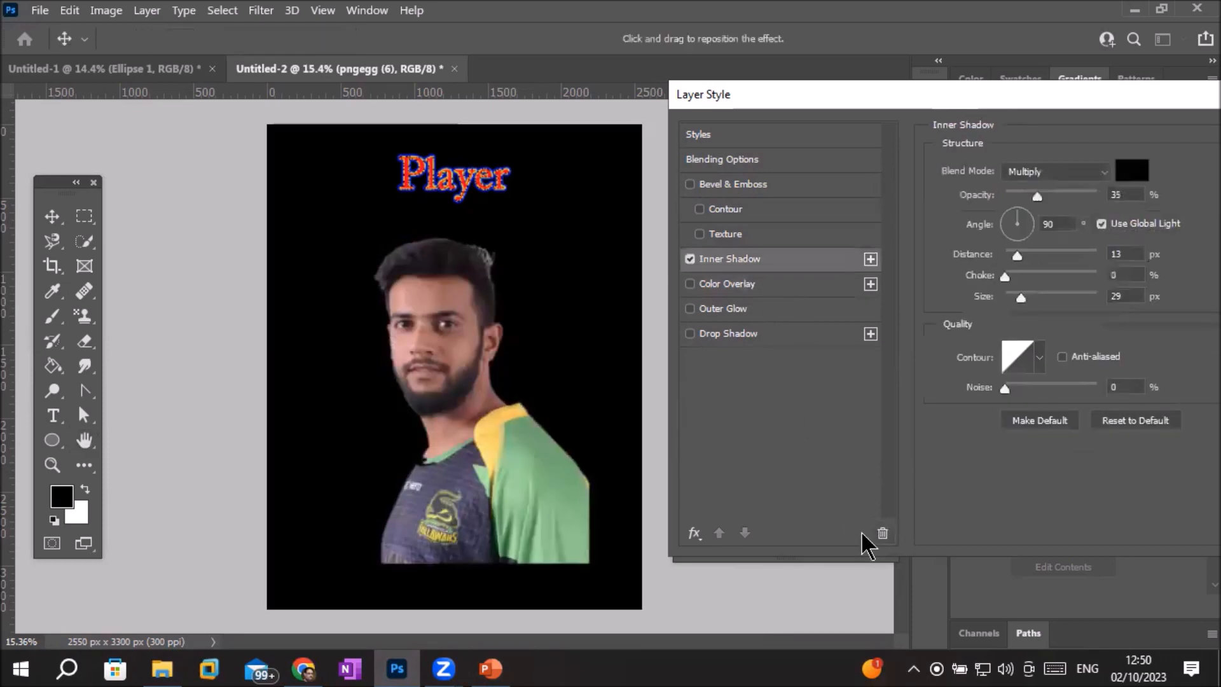
pyautogui.click(881, 533)
# Enable the Bevel & Emboss texture, remove Color Overlay, Outer Glow and Drop Shadow from the effects list, and apply the layer style.
pyautogui.click(746, 235)
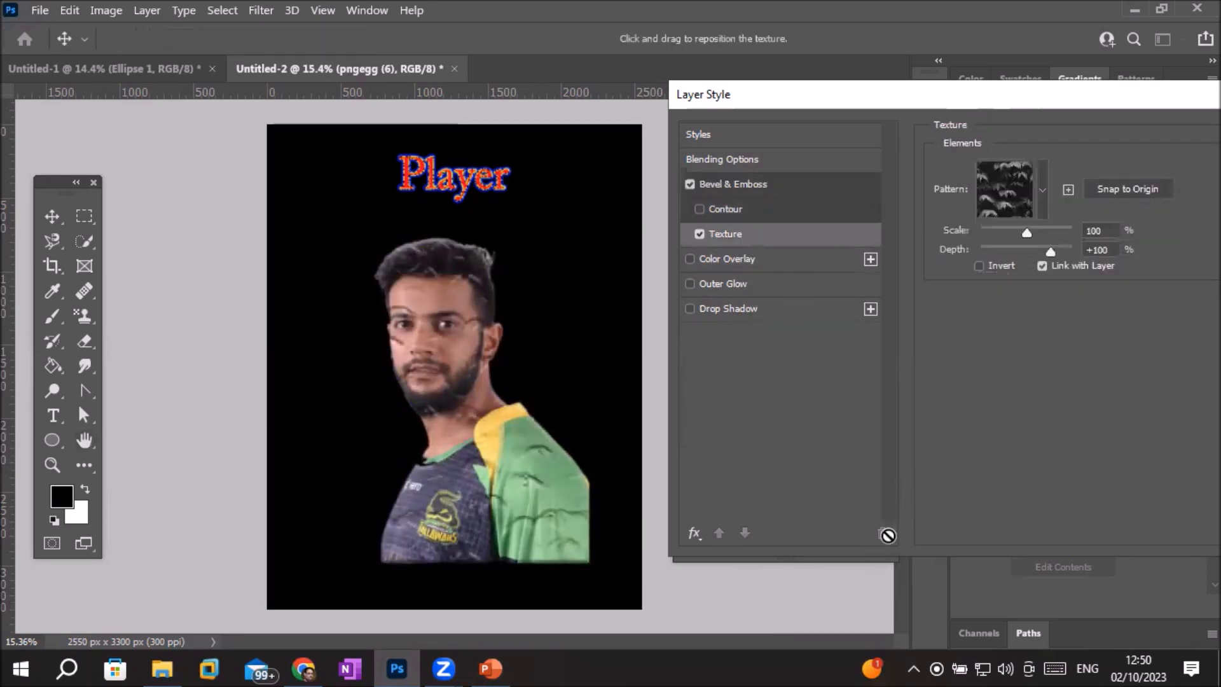
pyautogui.click(744, 259)
pyautogui.click(882, 533)
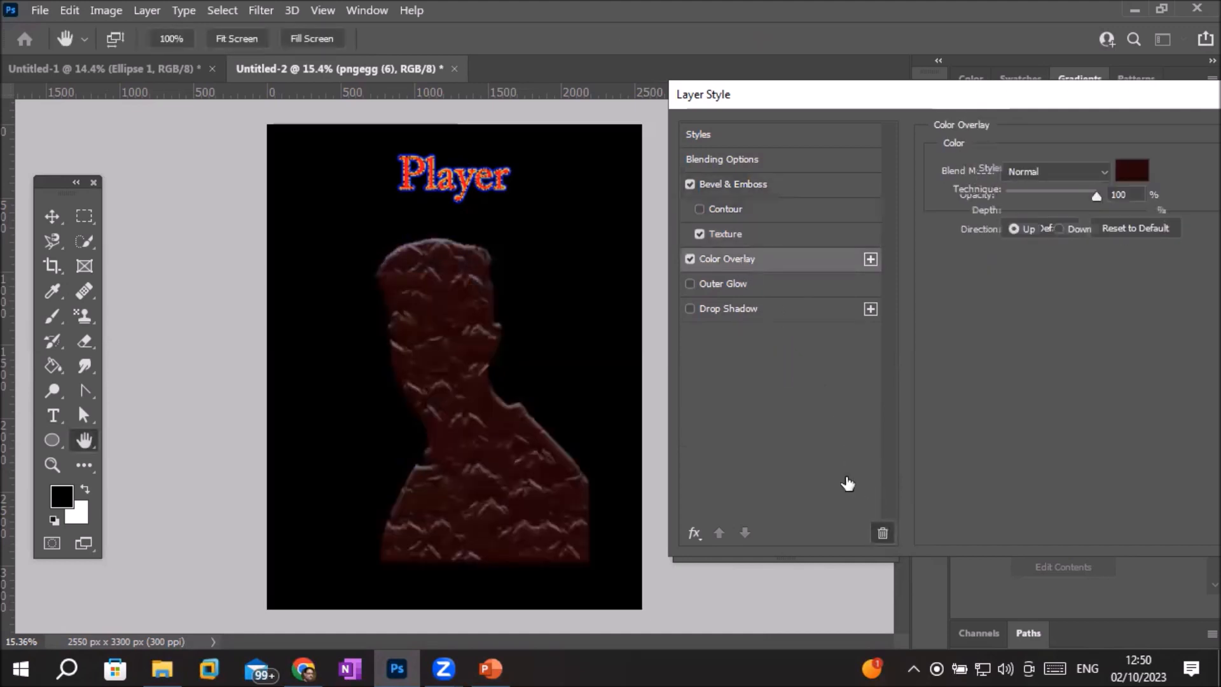
pyautogui.click(718, 260)
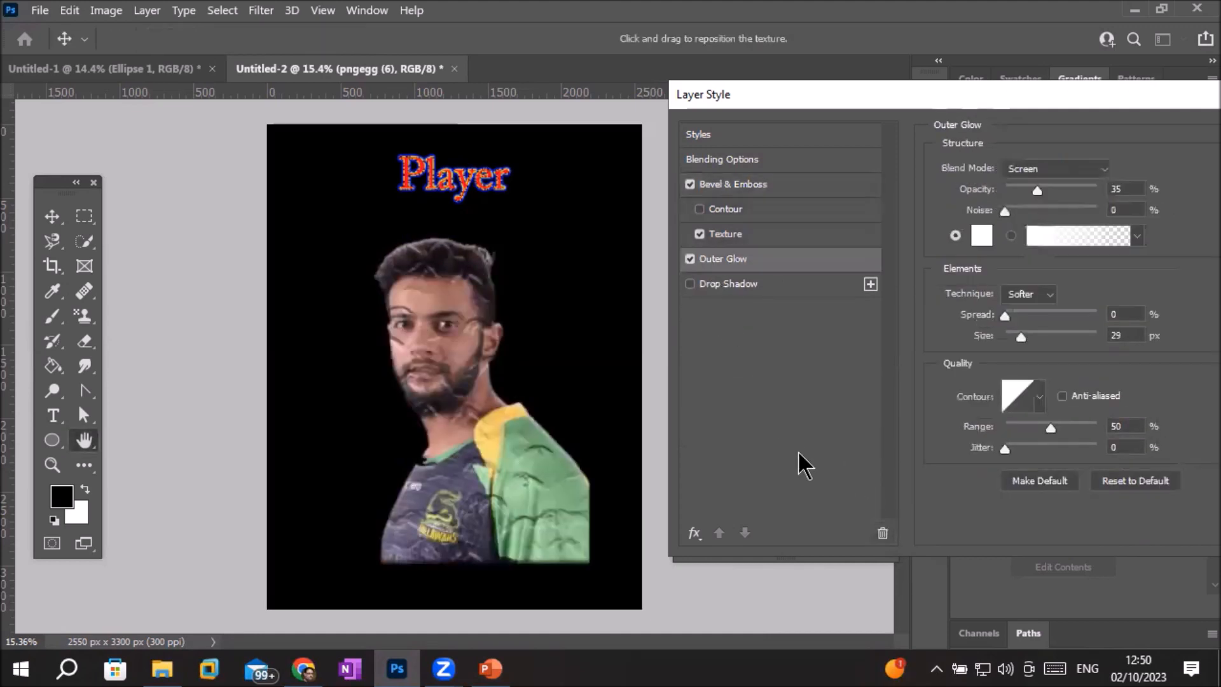
pyautogui.click(881, 533)
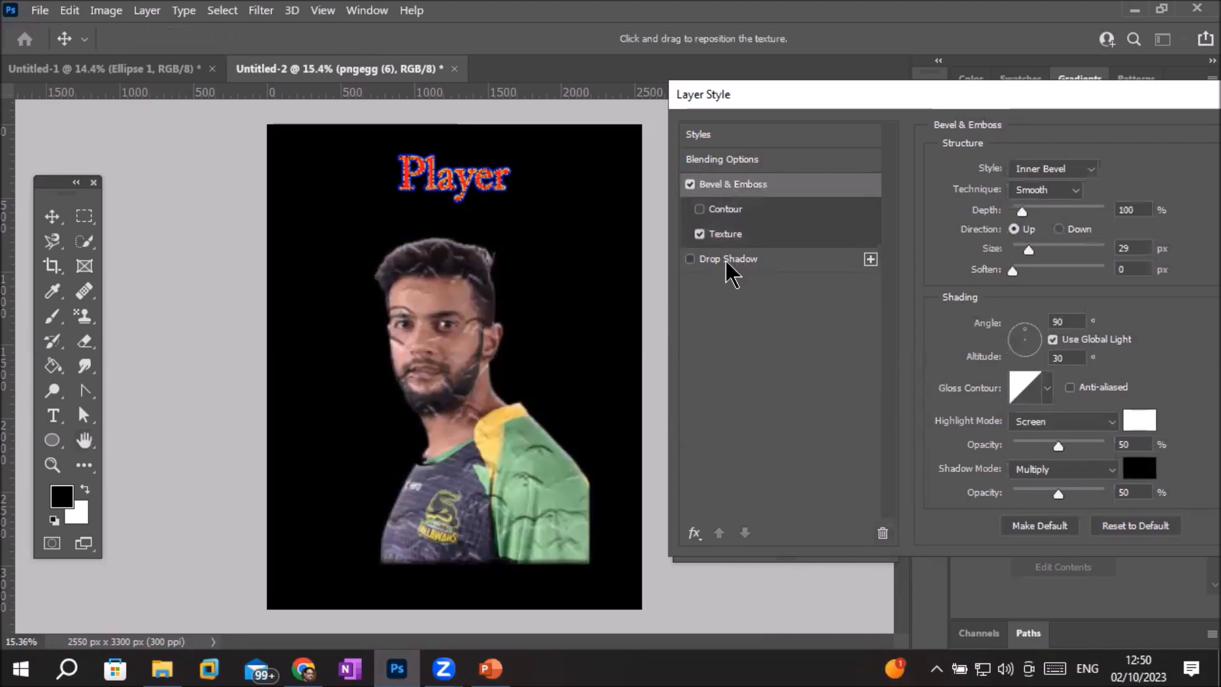
pyautogui.click(731, 261)
pyautogui.click(882, 533)
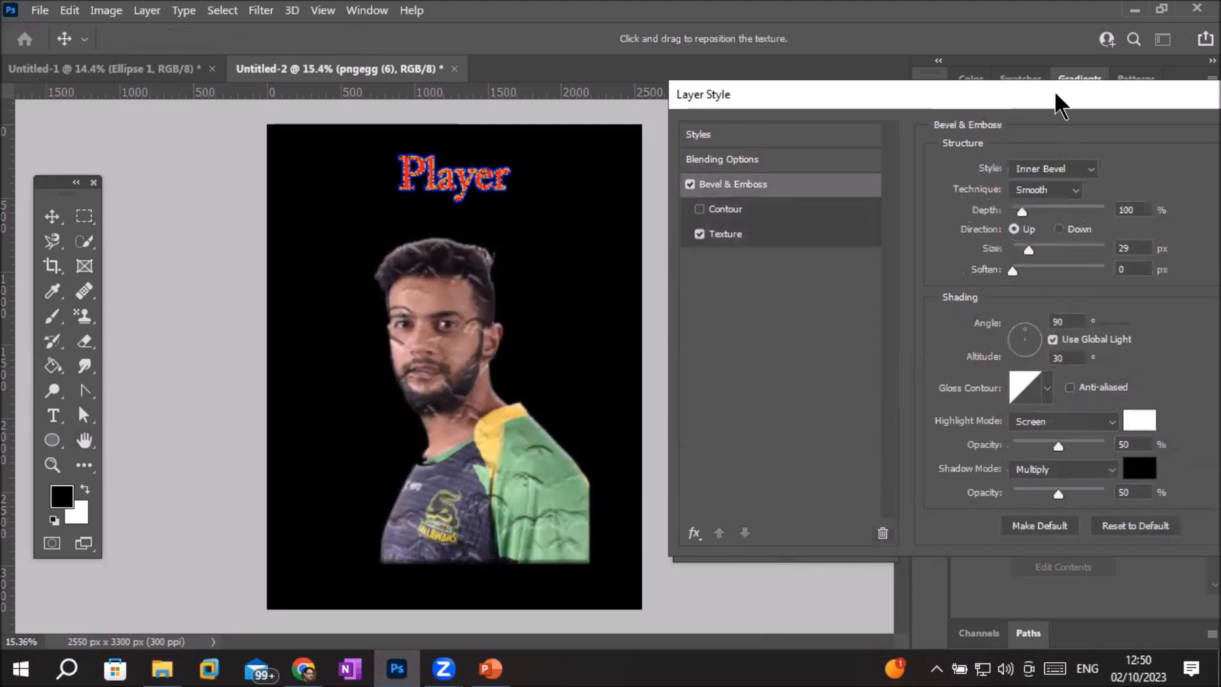
pyautogui.moveTo(1049, 102); pyautogui.dragTo(735, 68)
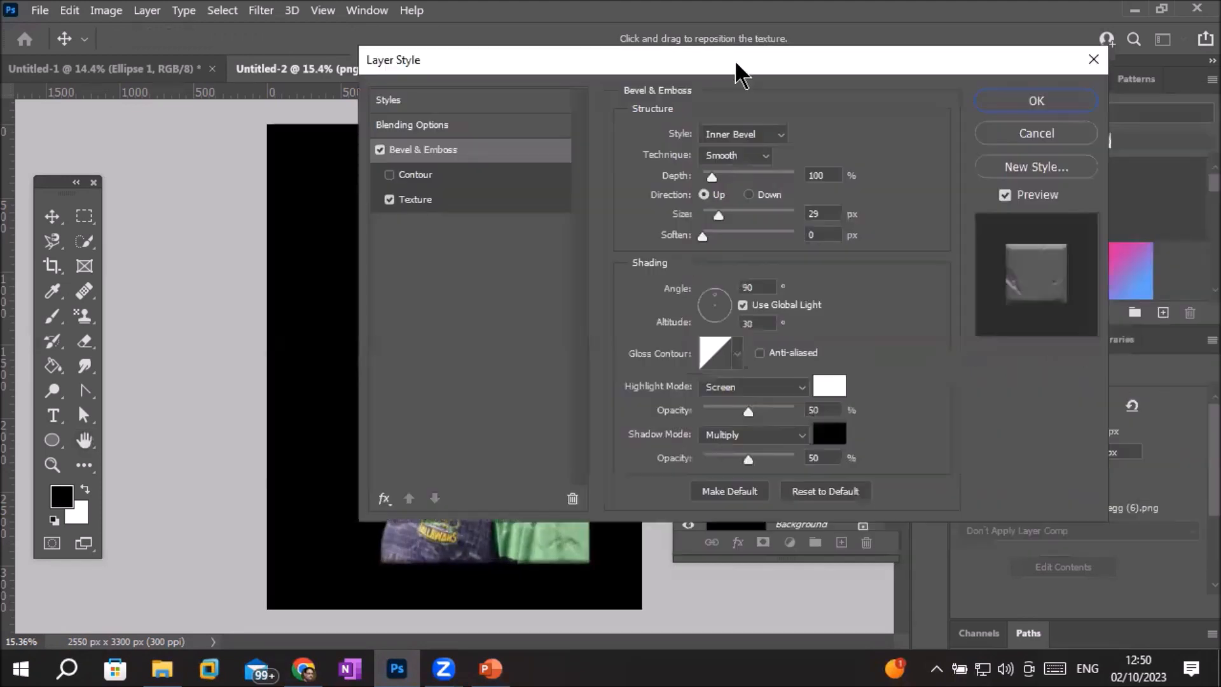
pyautogui.click(1044, 105)
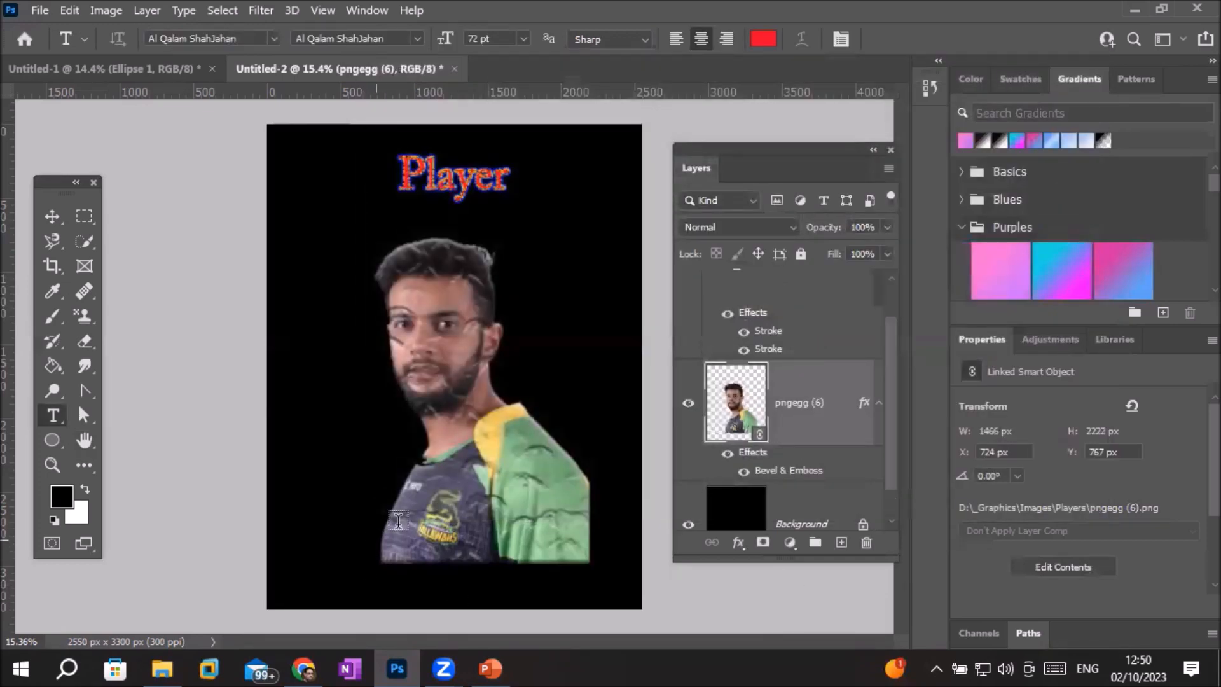
# Reopen the player photo's blending options and reset its effects to the default list.
pyautogui.scroll(8, 452, 361)
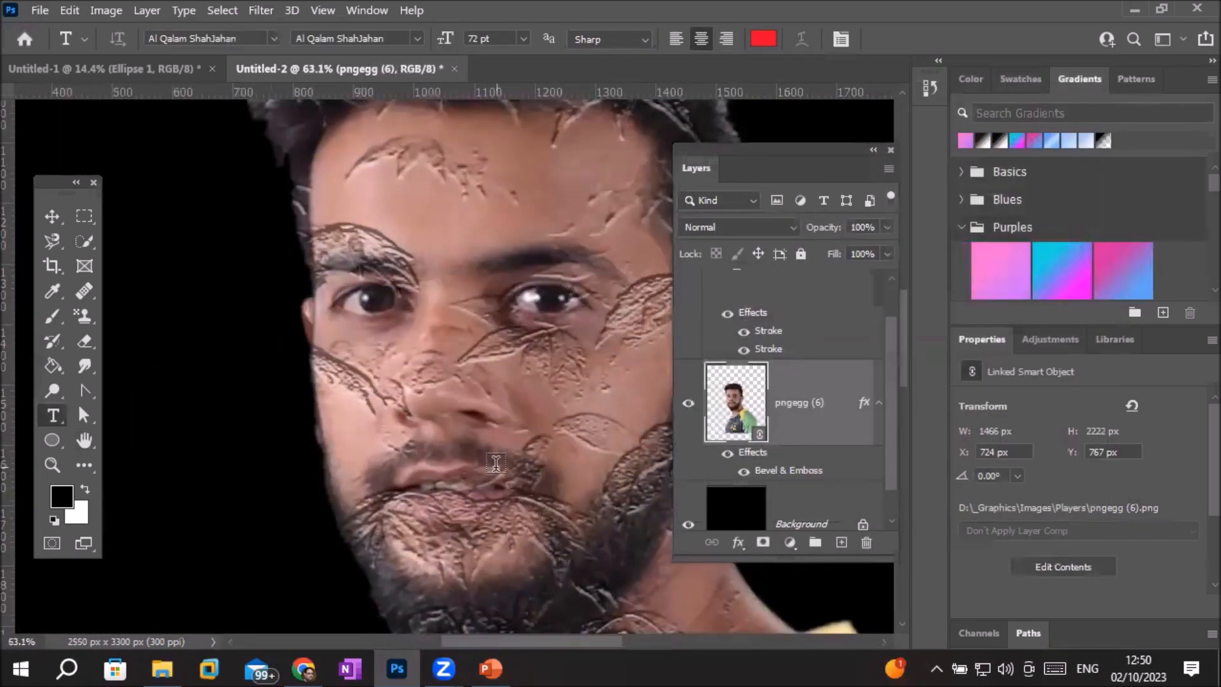
pyautogui.scroll(2, 497, 455)
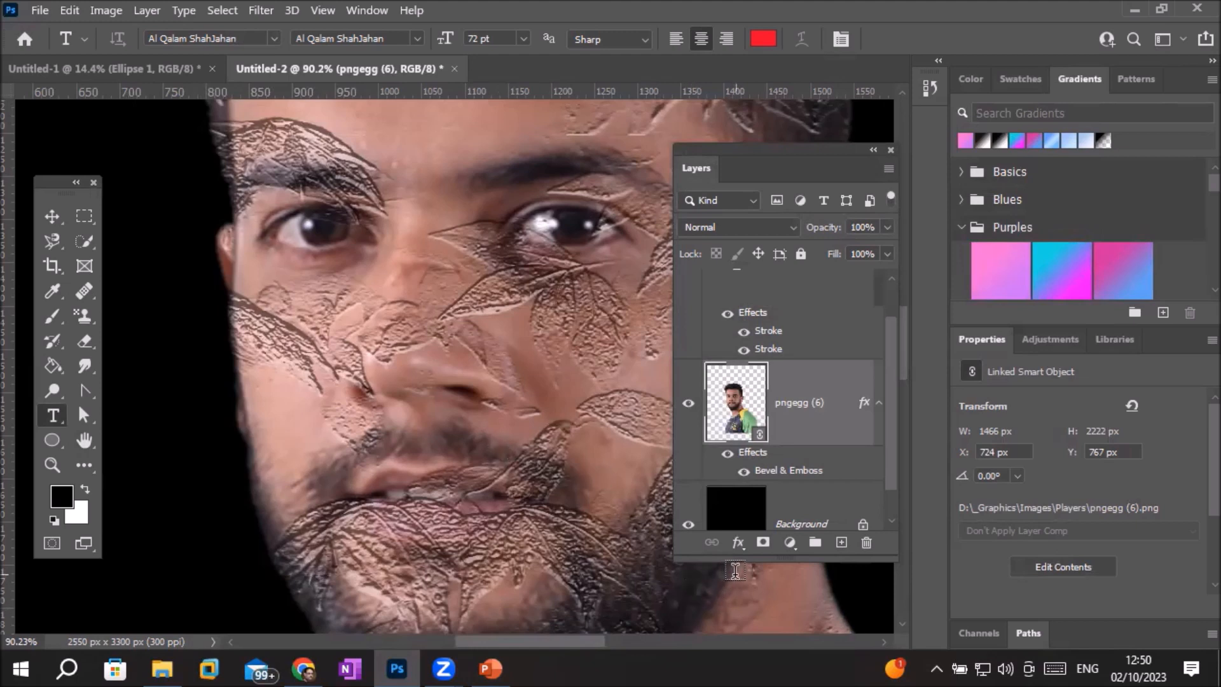
pyautogui.click(736, 544)
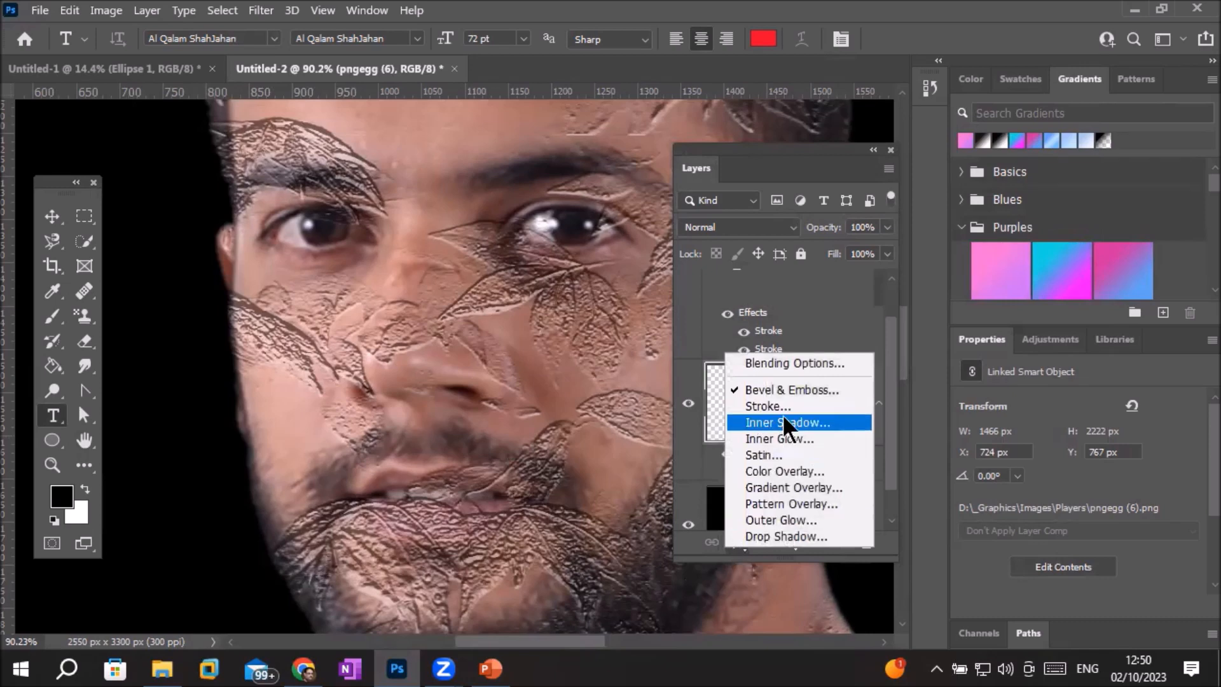
pyautogui.click(789, 361)
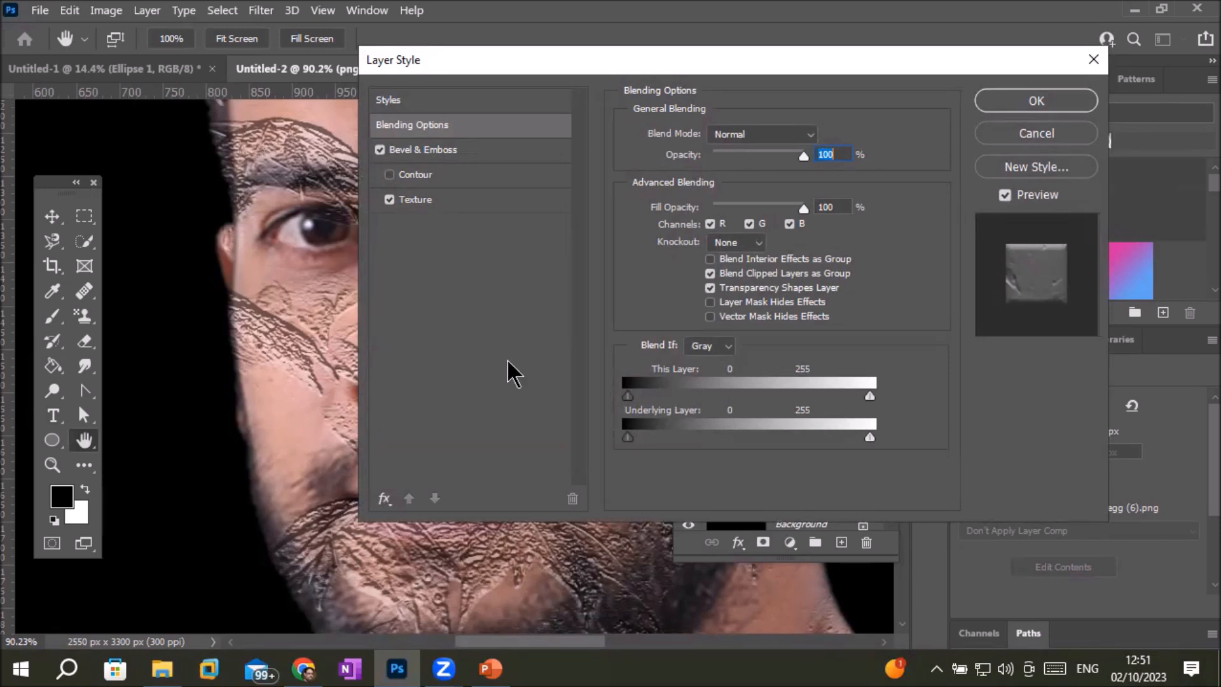
pyautogui.click(384, 498)
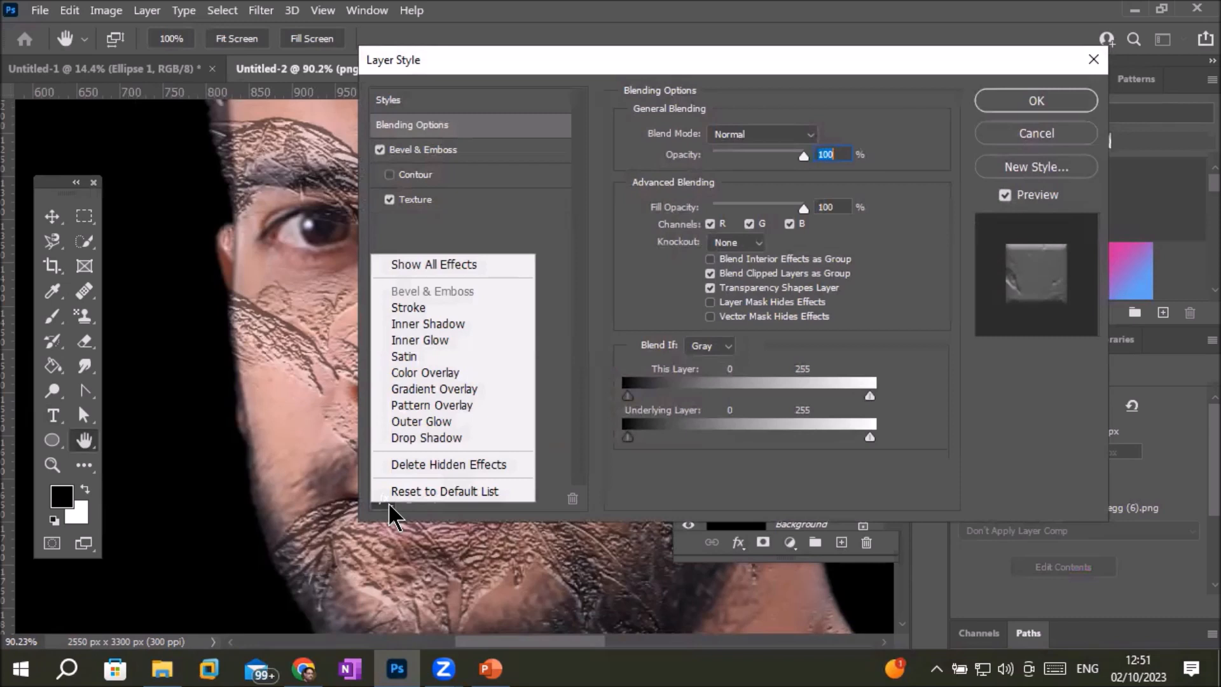
pyautogui.click(495, 493)
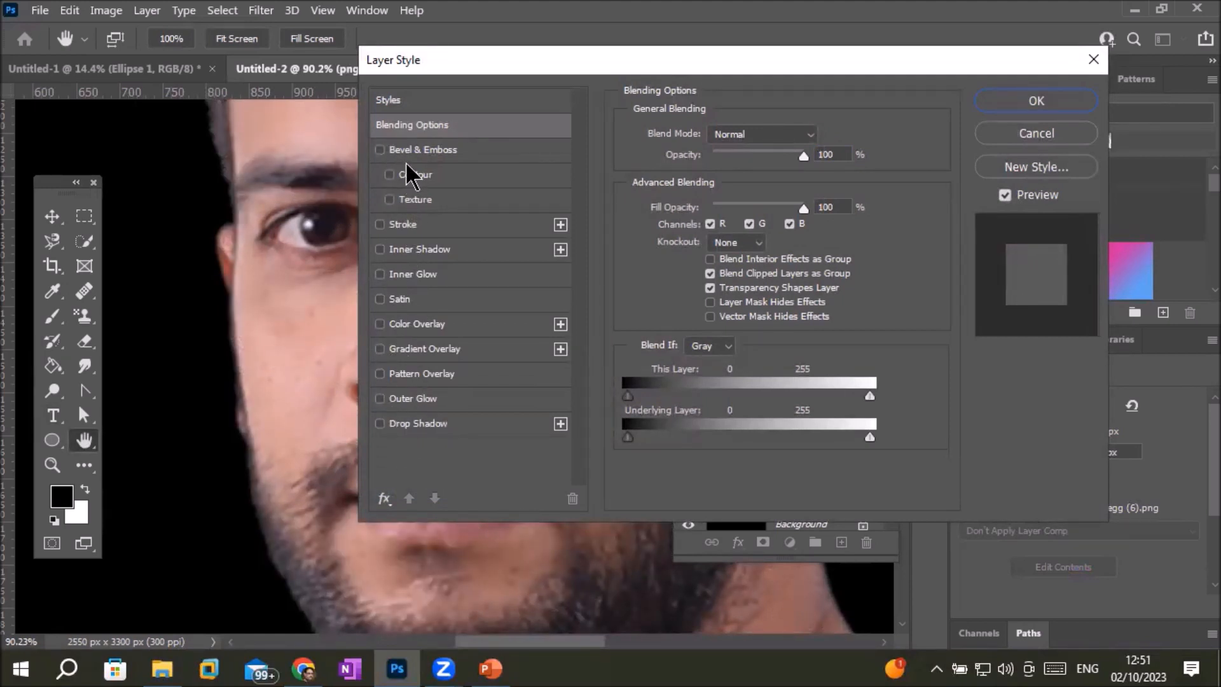
# Enable a stroke on the player photo and duplicate it three times.
pyautogui.click(400, 225)
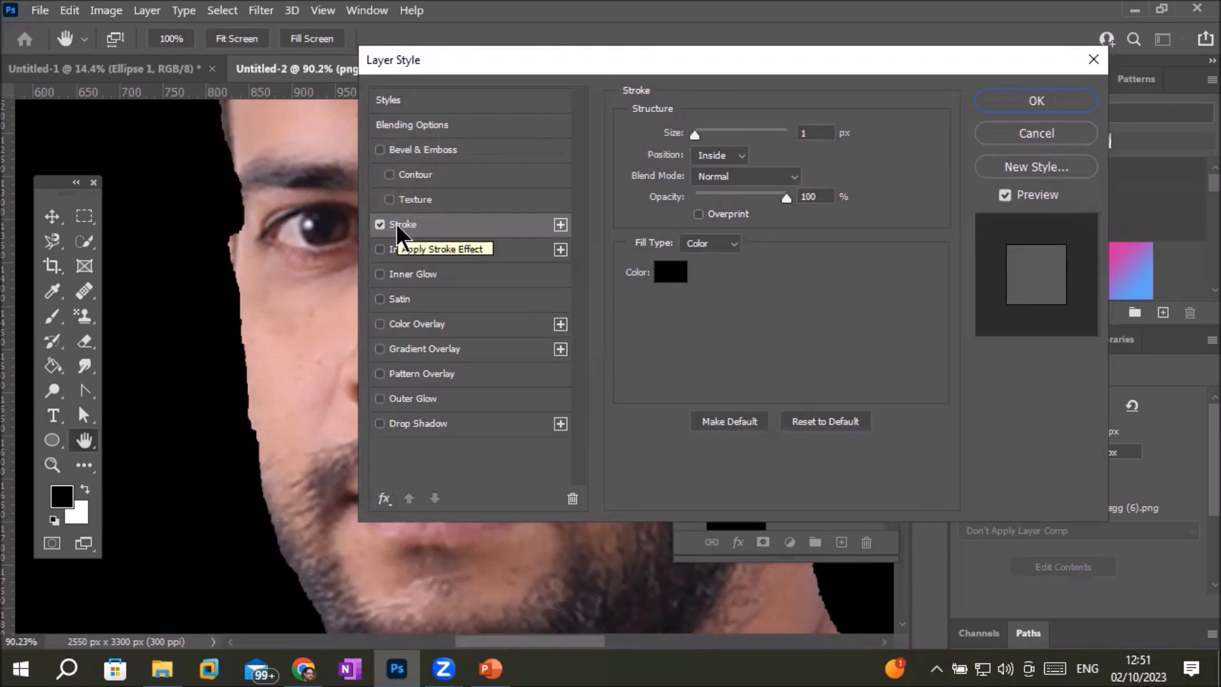
pyautogui.click(559, 224)
pyautogui.click(560, 224)
pyautogui.click(559, 224)
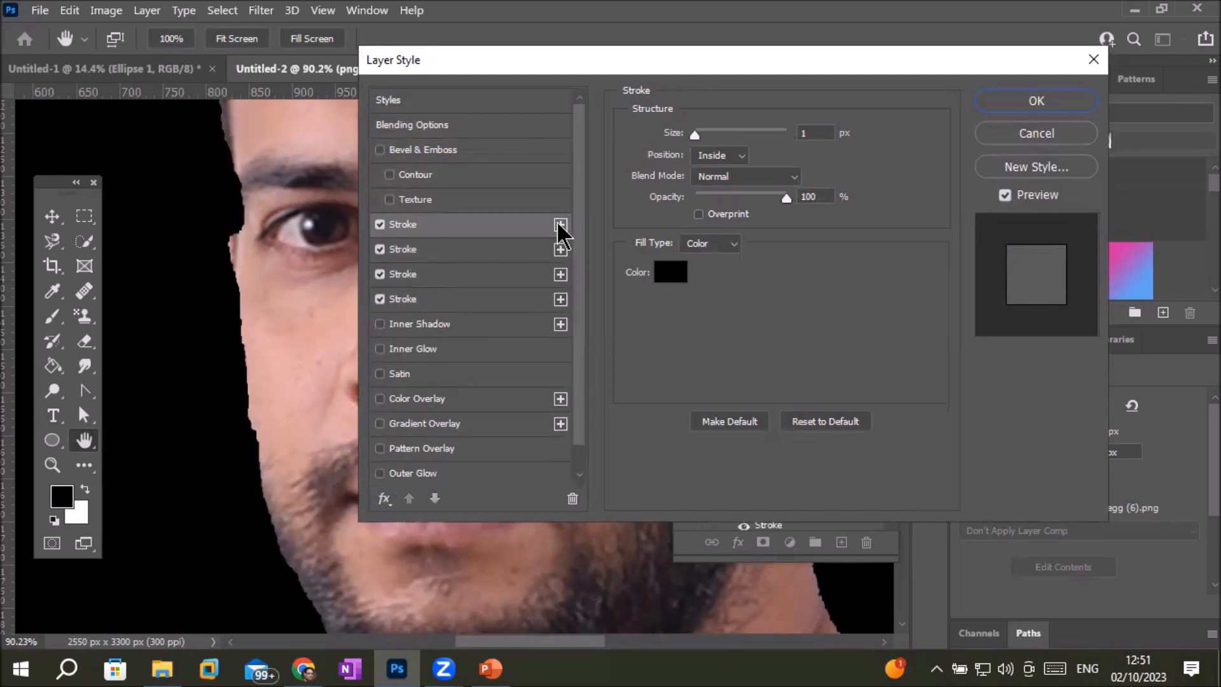
# Delete all four strokes and the Bevel & Emboss entry from the photo's effects list.
pyautogui.click(573, 509)
pyautogui.click(574, 509)
pyautogui.click(573, 507)
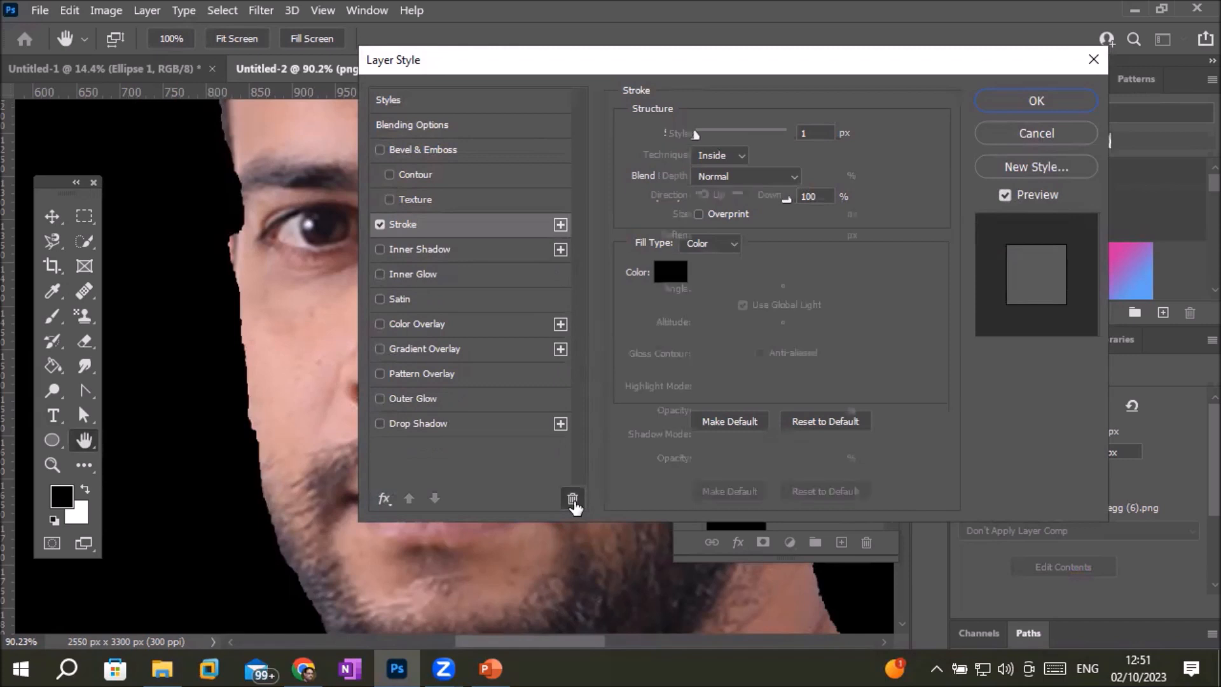
pyautogui.click(574, 507)
pyautogui.click(573, 500)
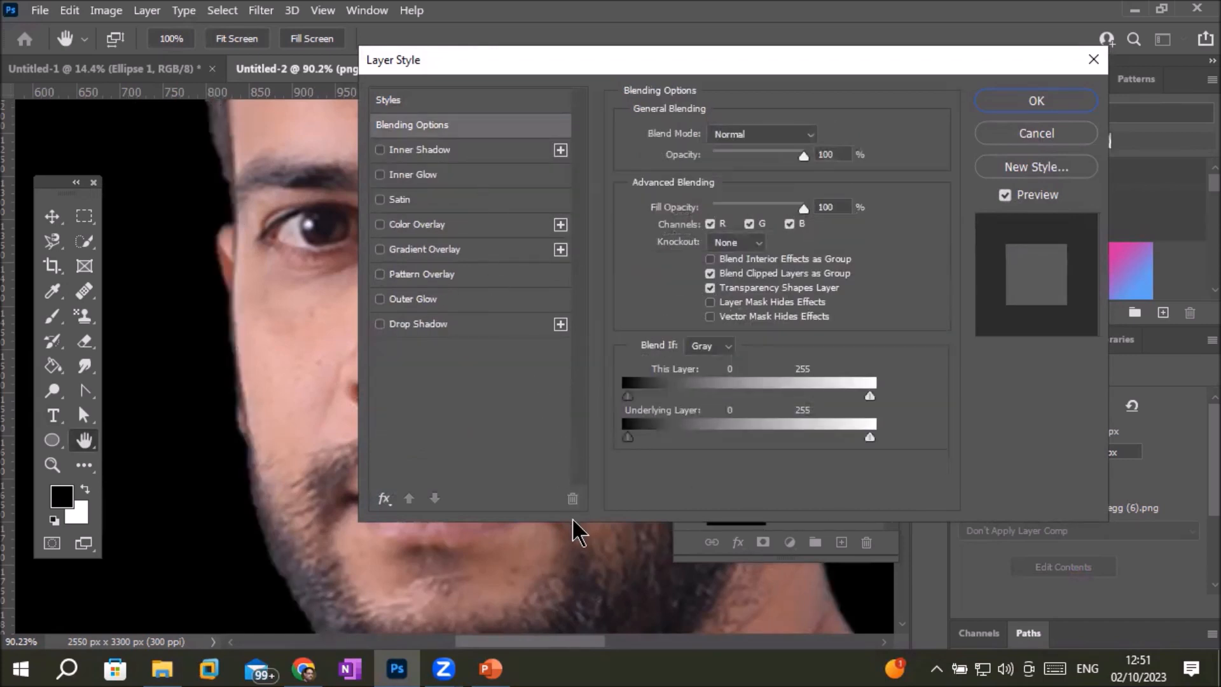
# Remove Inner Shadow, Inner Glow, Satin and Color Overlay from the player photo's effects list.
pyautogui.click(438, 229)
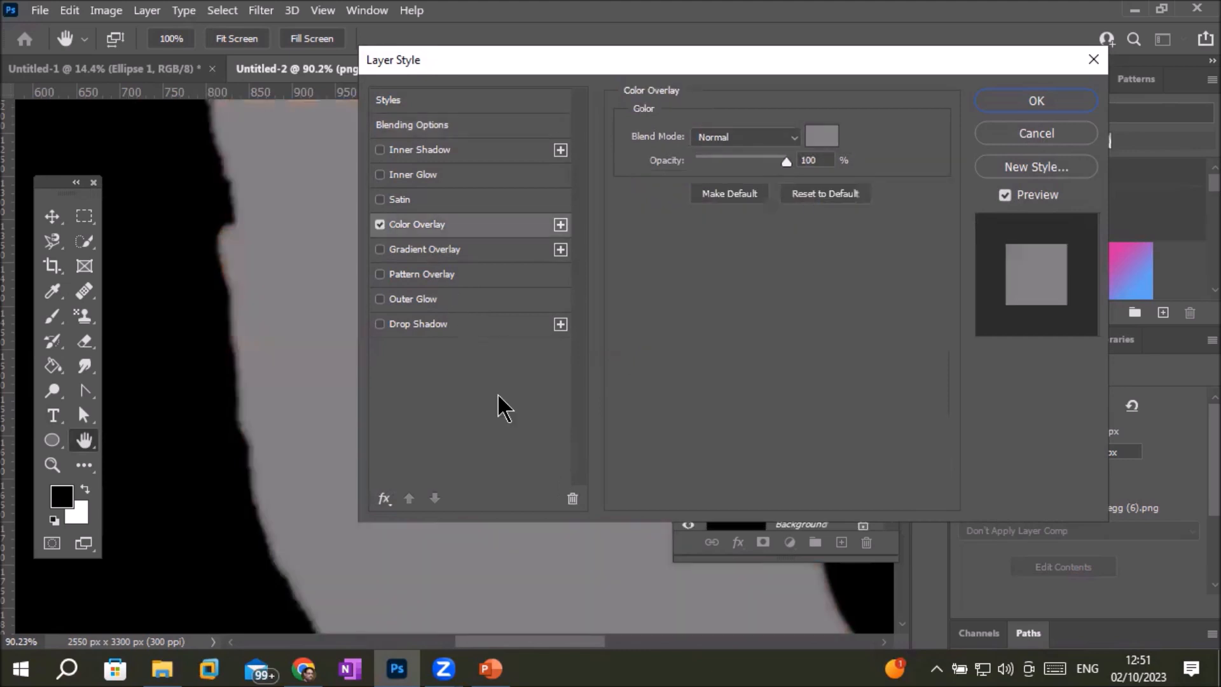
pyautogui.click(572, 500)
pyautogui.click(572, 499)
pyautogui.click(572, 500)
pyautogui.click(572, 499)
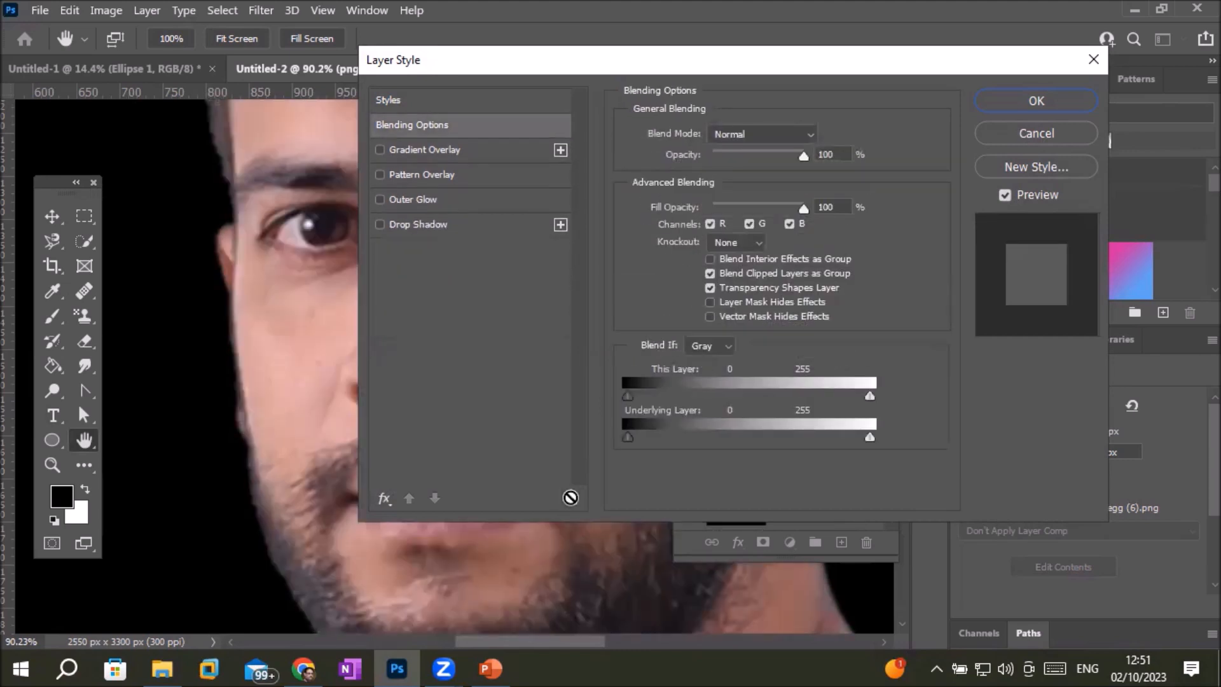
# Show all effects in the photo's effects list again and apply the layer style.
pyautogui.click(381, 501)
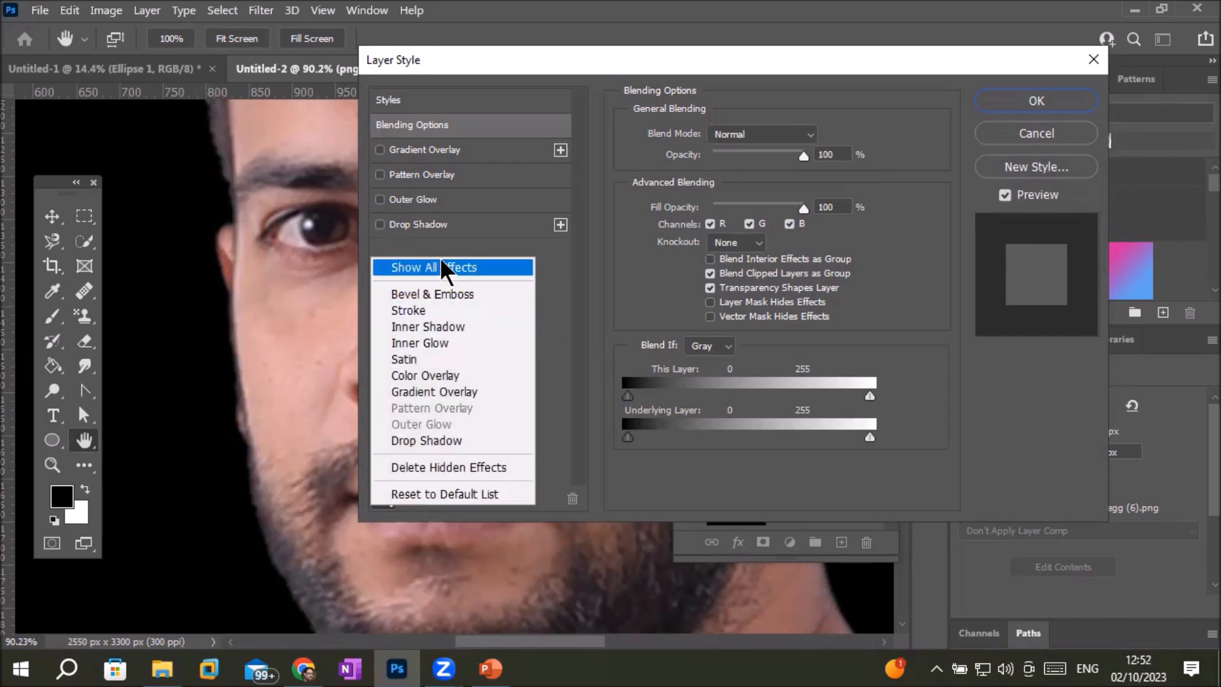
pyautogui.click(421, 265)
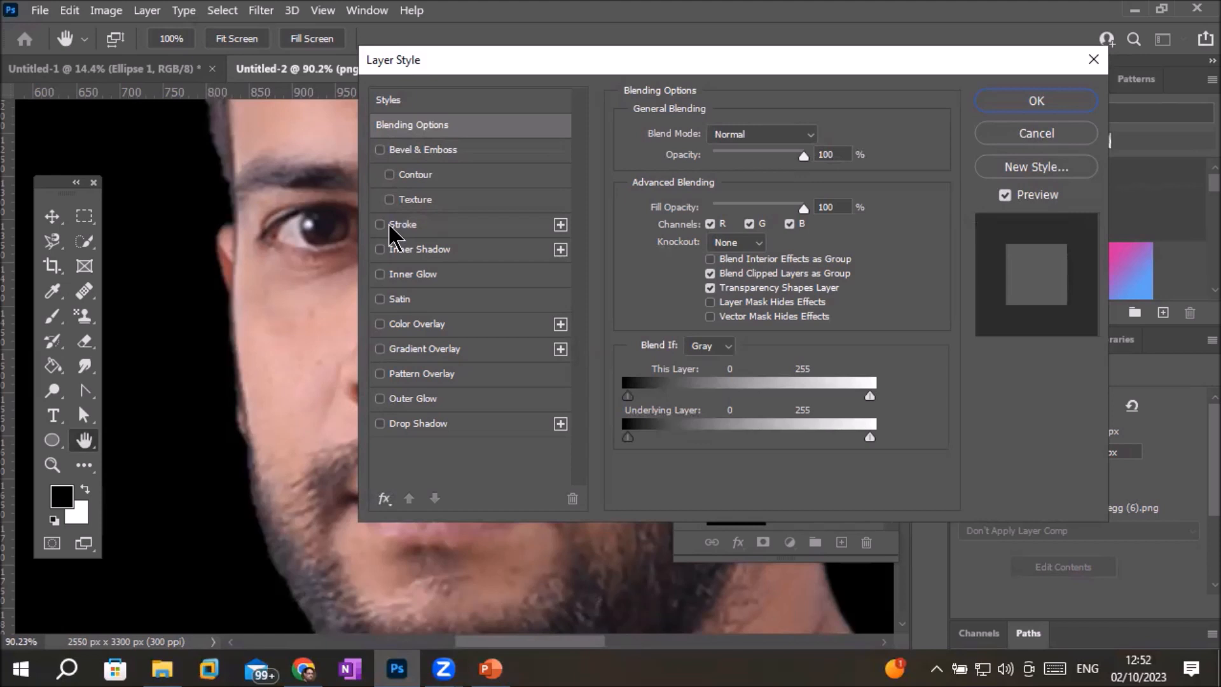
pyautogui.click(1035, 103)
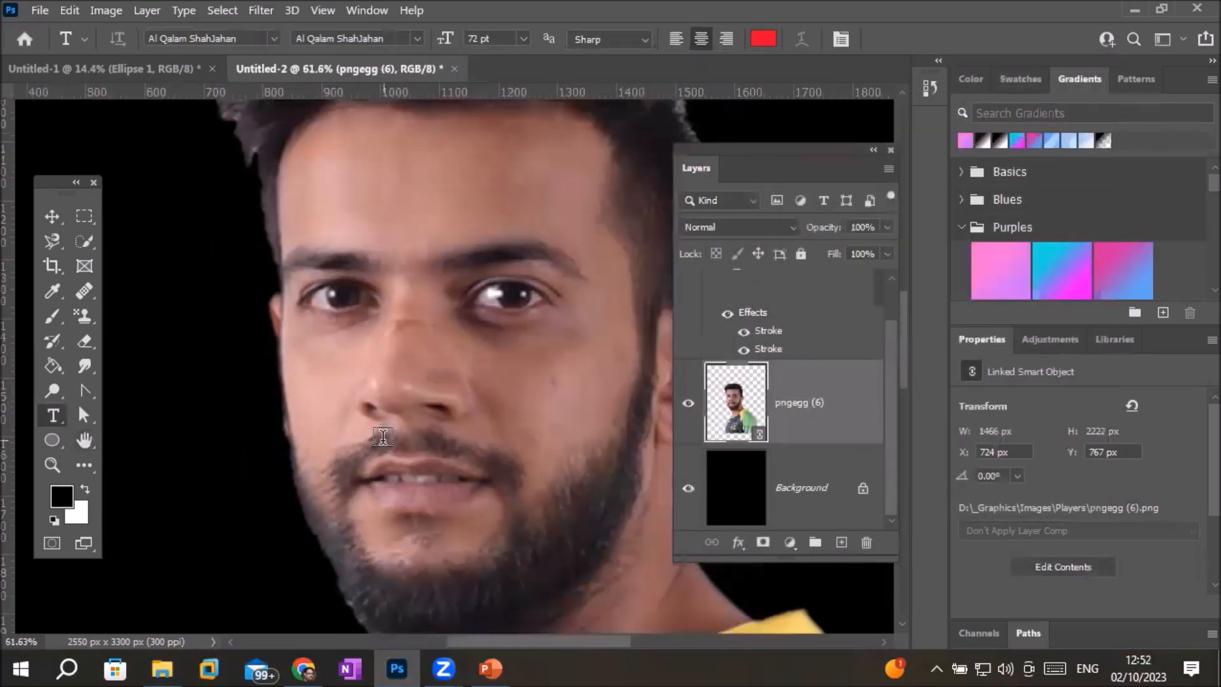
# Draw an open six-point zigzag shape about 472 px wide and 2576 px high beside the player with the Pen tool.
pyautogui.scroll(-5, 383, 436)
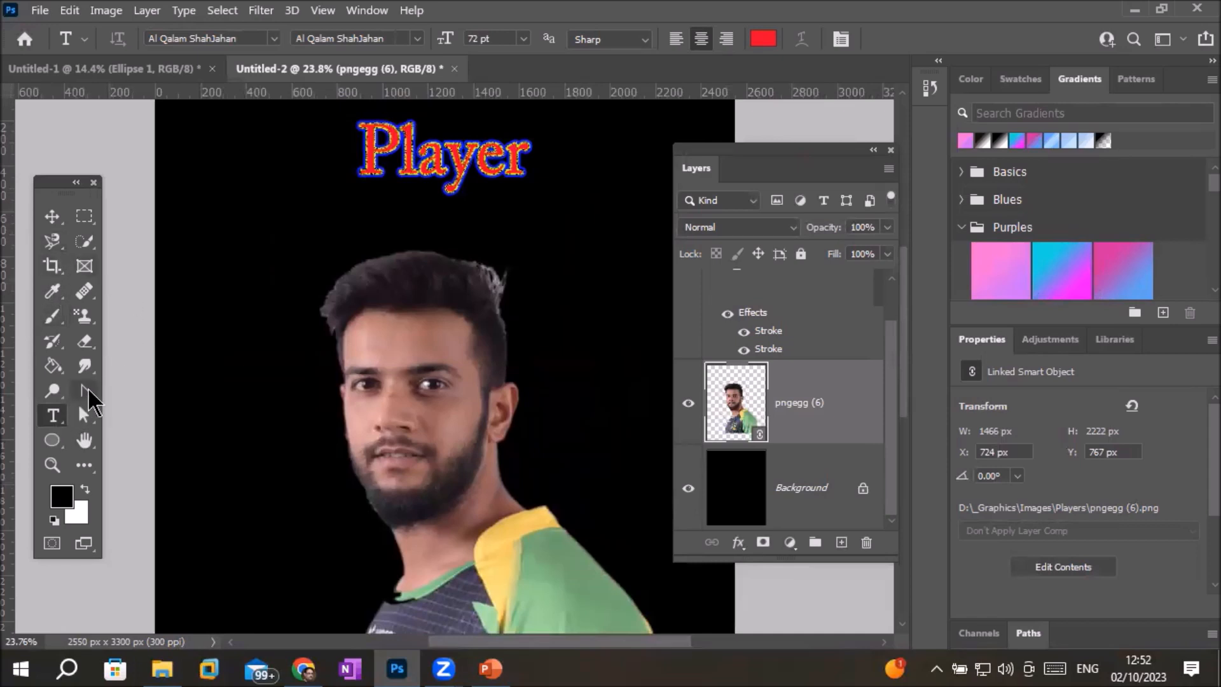
pyautogui.click(87, 391)
pyautogui.click(131, 393)
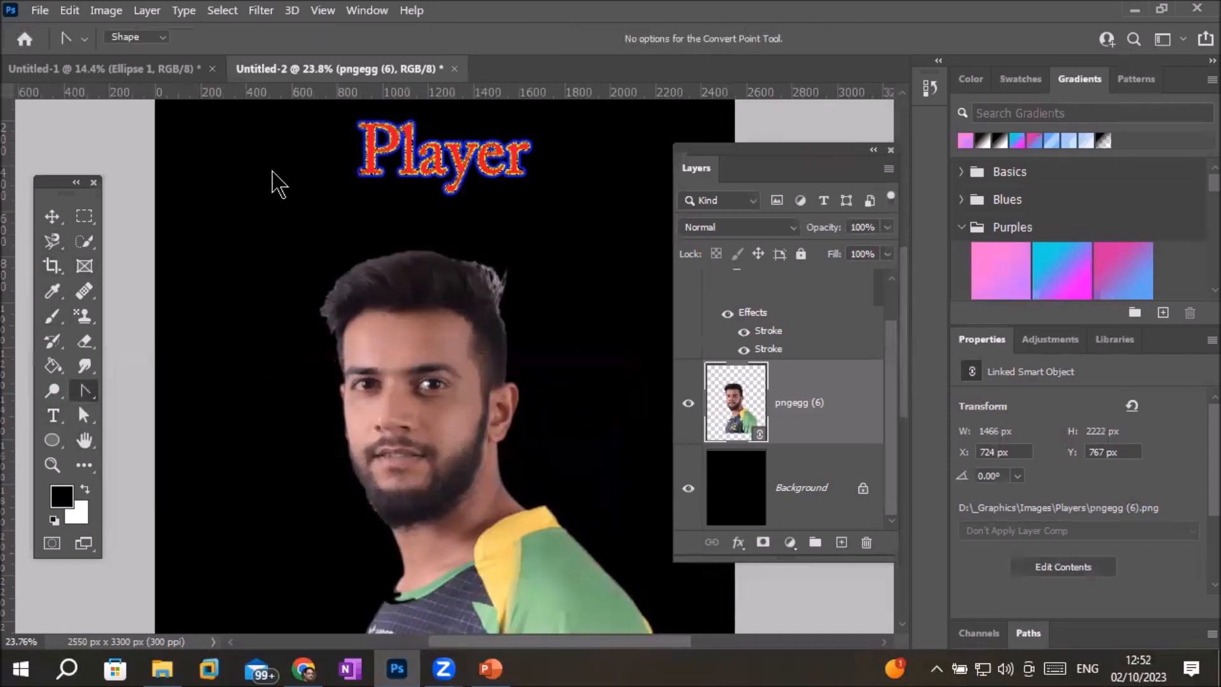
pyautogui.click(279, 170)
pyautogui.click(212, 279)
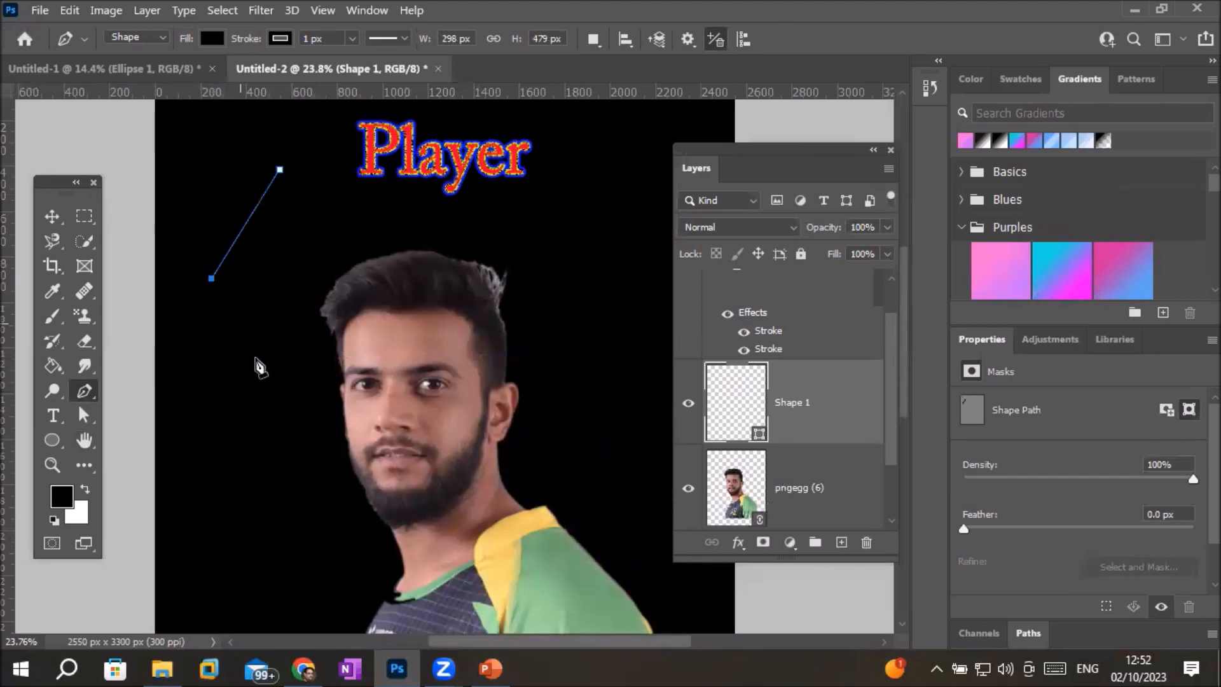
pyautogui.click(278, 394)
pyautogui.click(216, 495)
pyautogui.click(297, 605)
pyautogui.hotkey('ctrl', '0')
pyautogui.click(276, 580)
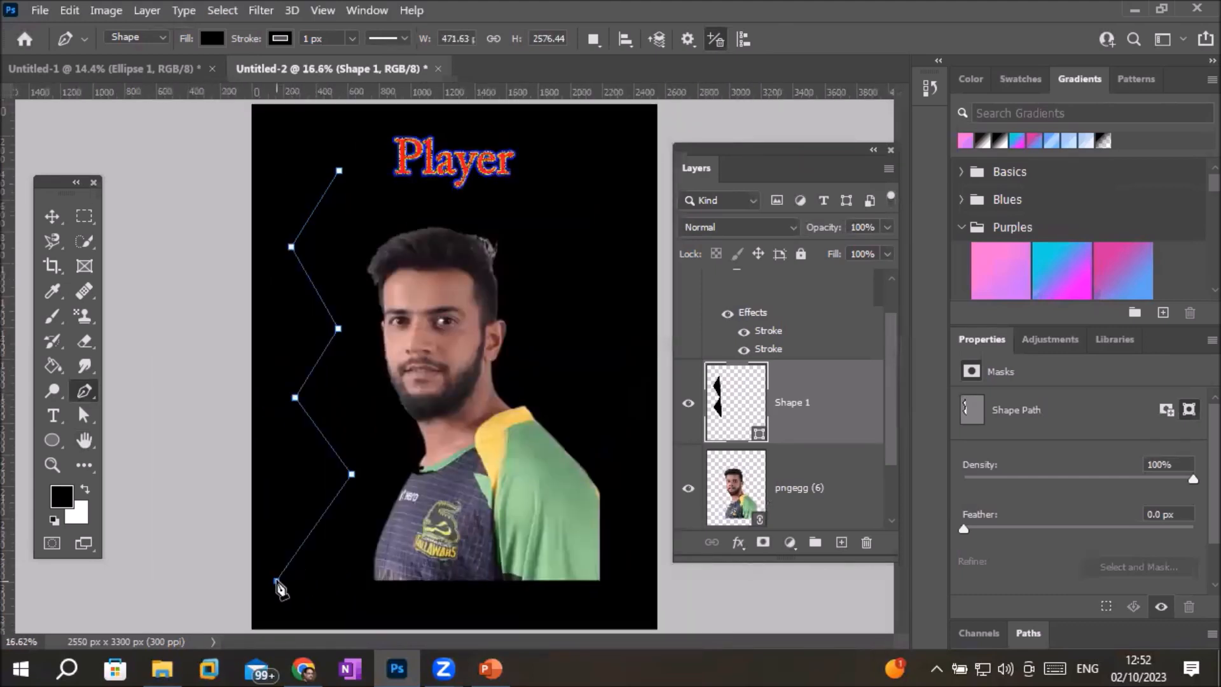
# Set the zigzag shape's stroke width to about 32 px and its stroke color to white.
pyautogui.click(53, 216)
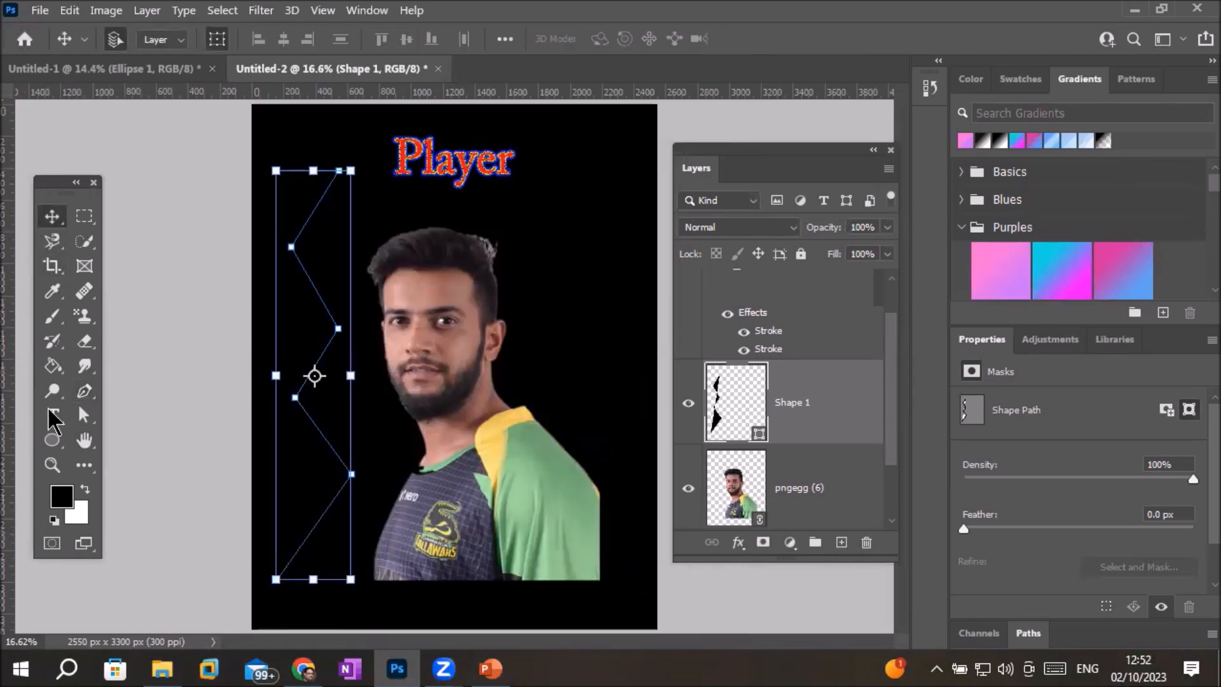
pyautogui.click(85, 391)
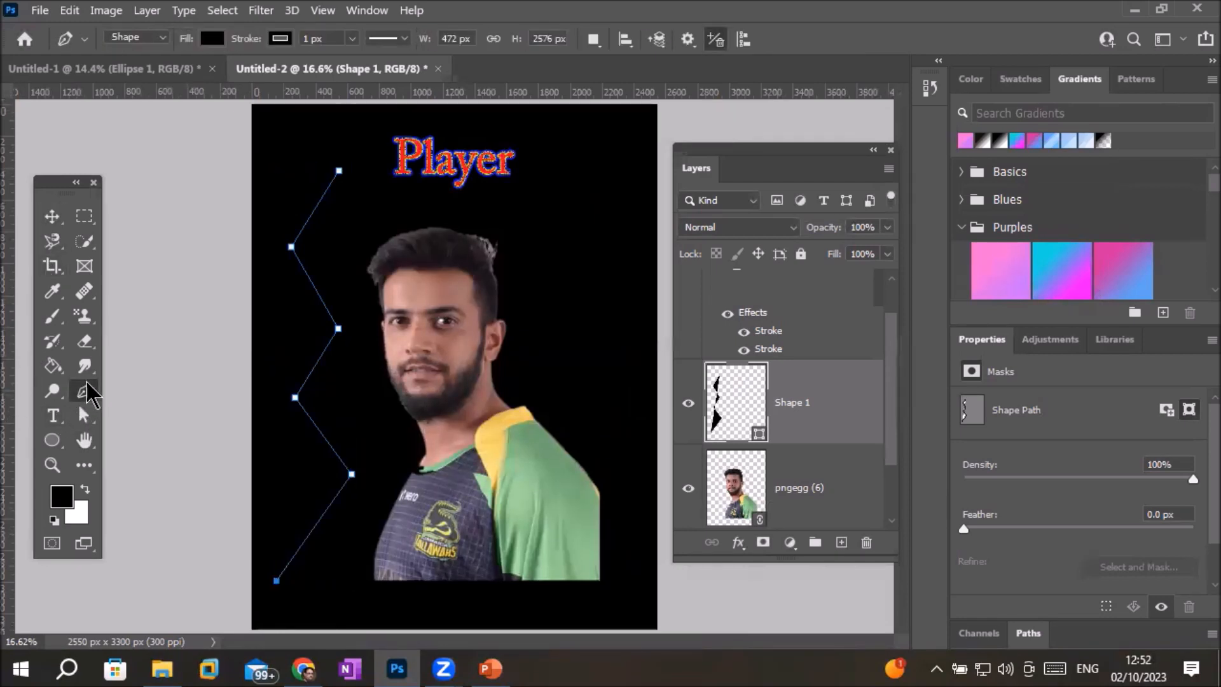
pyautogui.click(352, 38)
pyautogui.moveTo(352, 56); pyautogui.dragTo(361, 57)
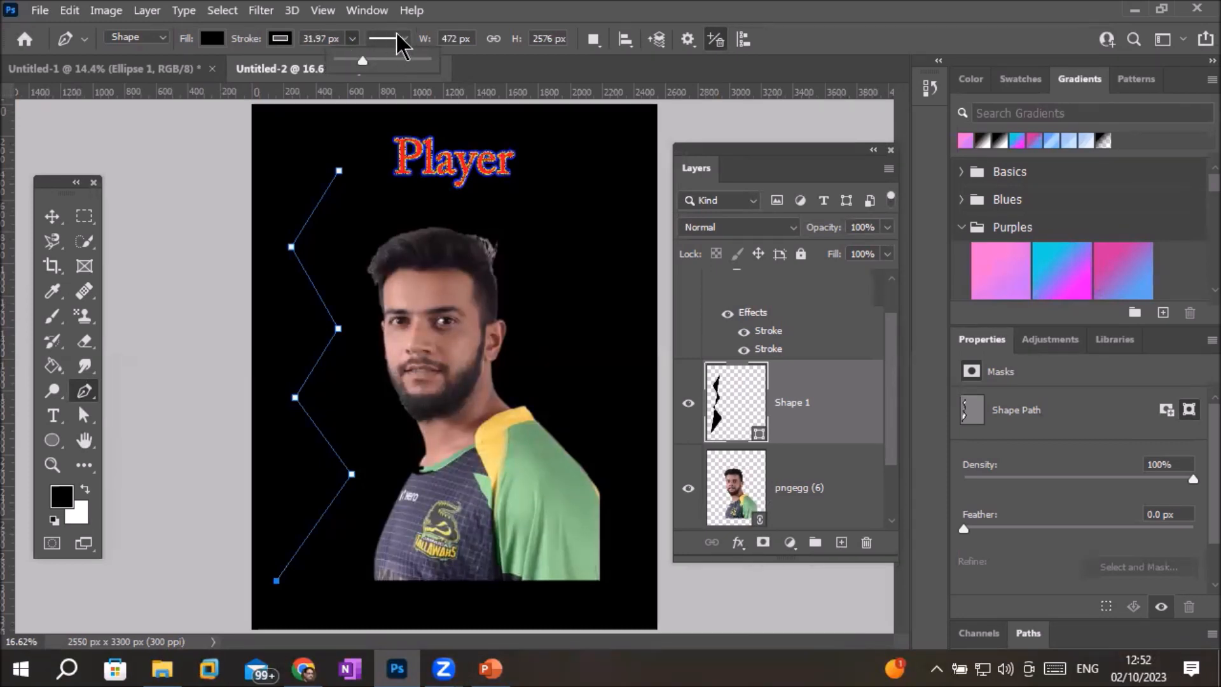
pyautogui.click(281, 40)
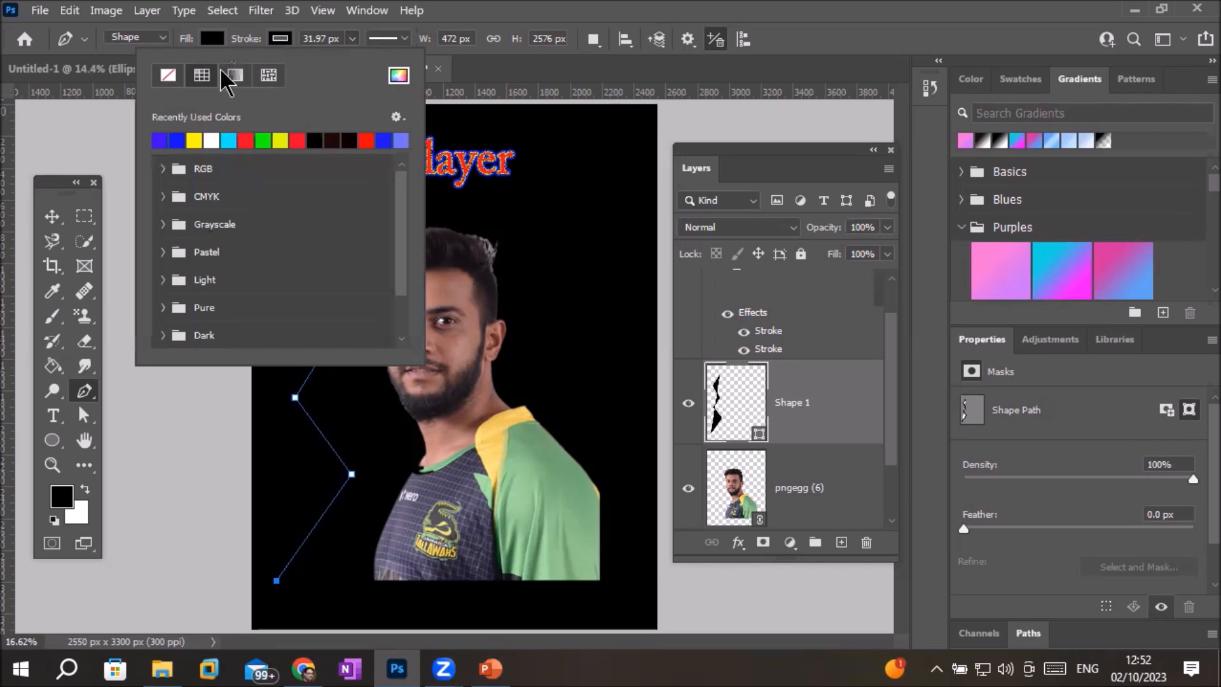
pyautogui.click(212, 139)
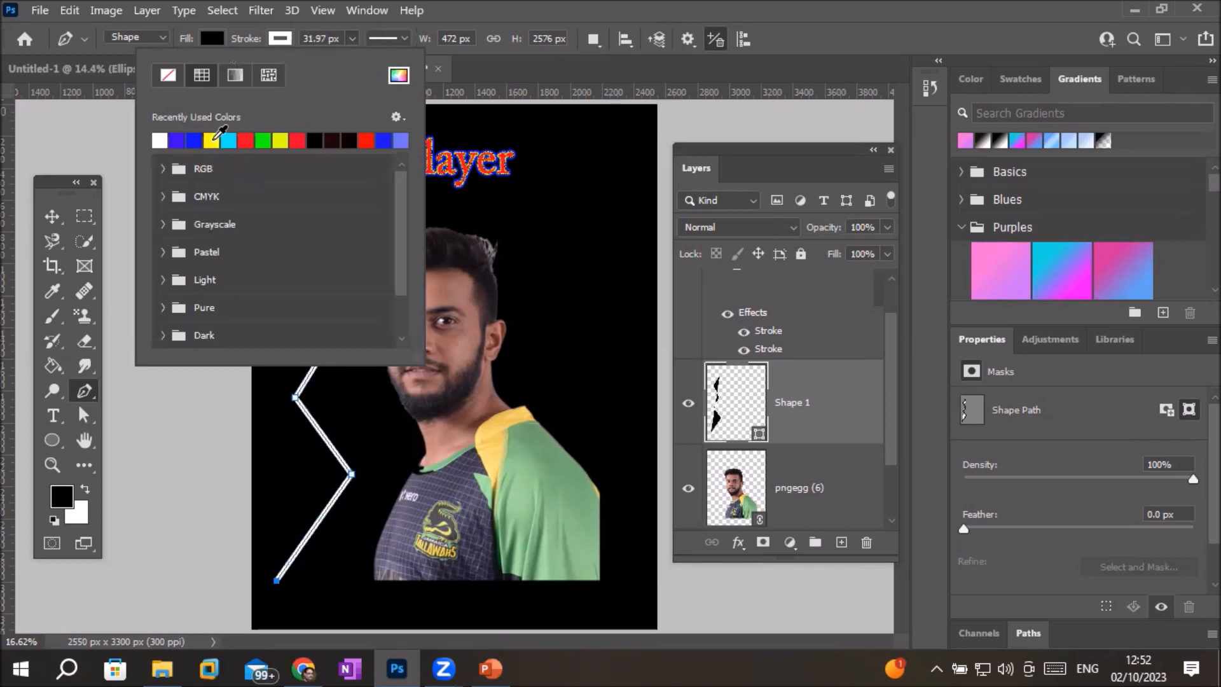
pyautogui.click(50, 217)
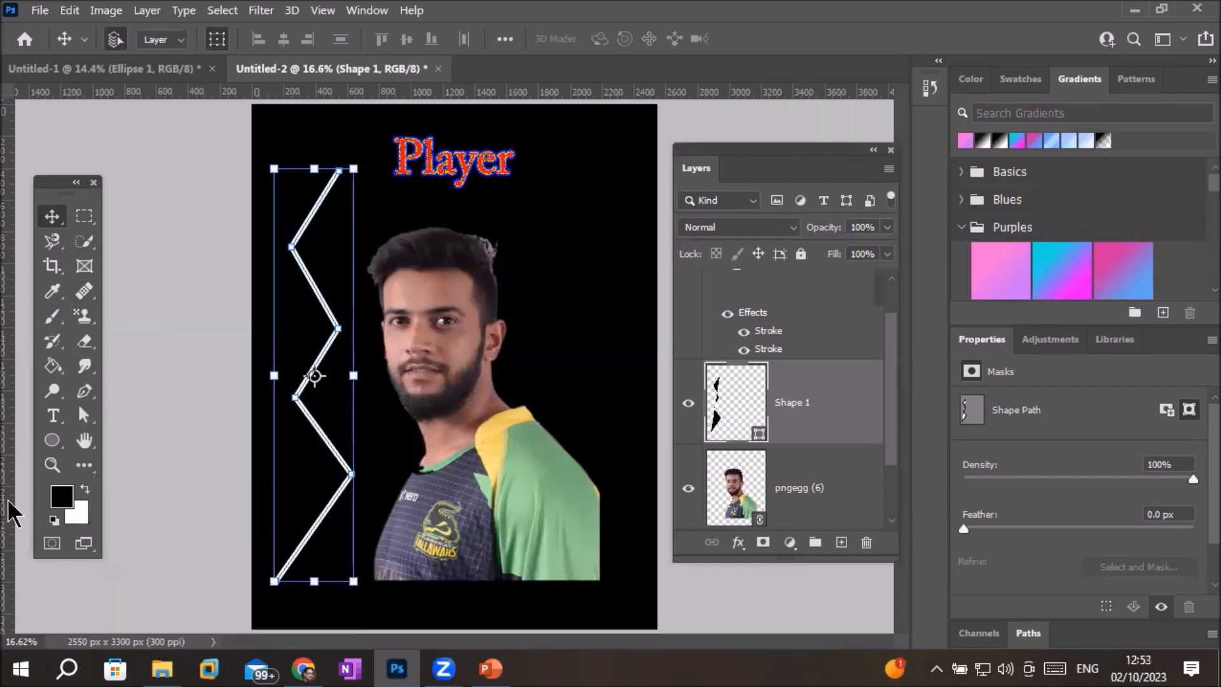
# Reshape the zigzag with Direct Selection, moving the two corners nearest the player outward and both end points inward, to about 568 by 2029 px.
pyautogui.click(82, 394)
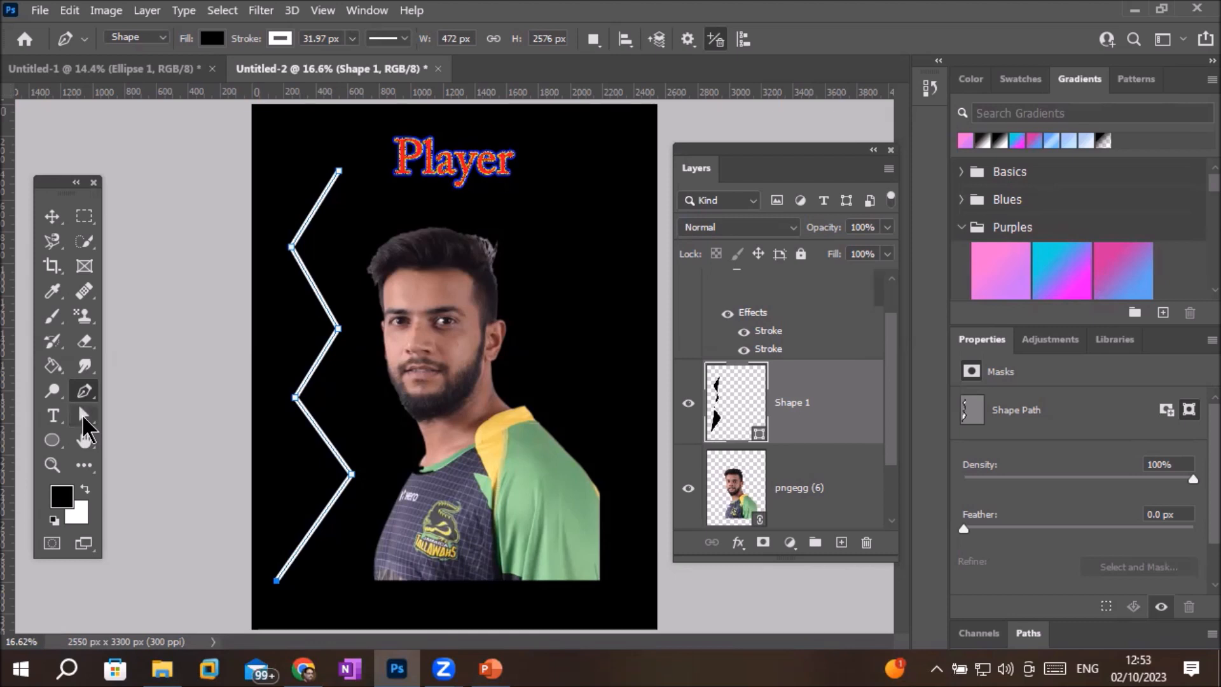
pyautogui.click(85, 423)
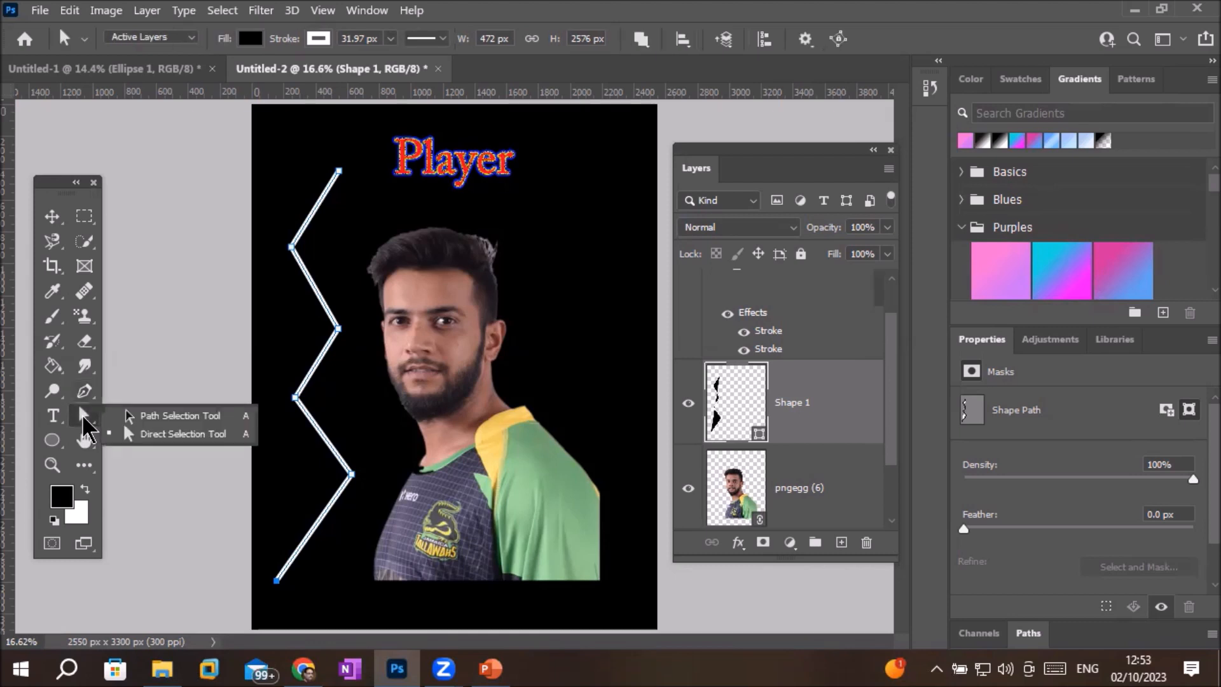
pyautogui.click(168, 433)
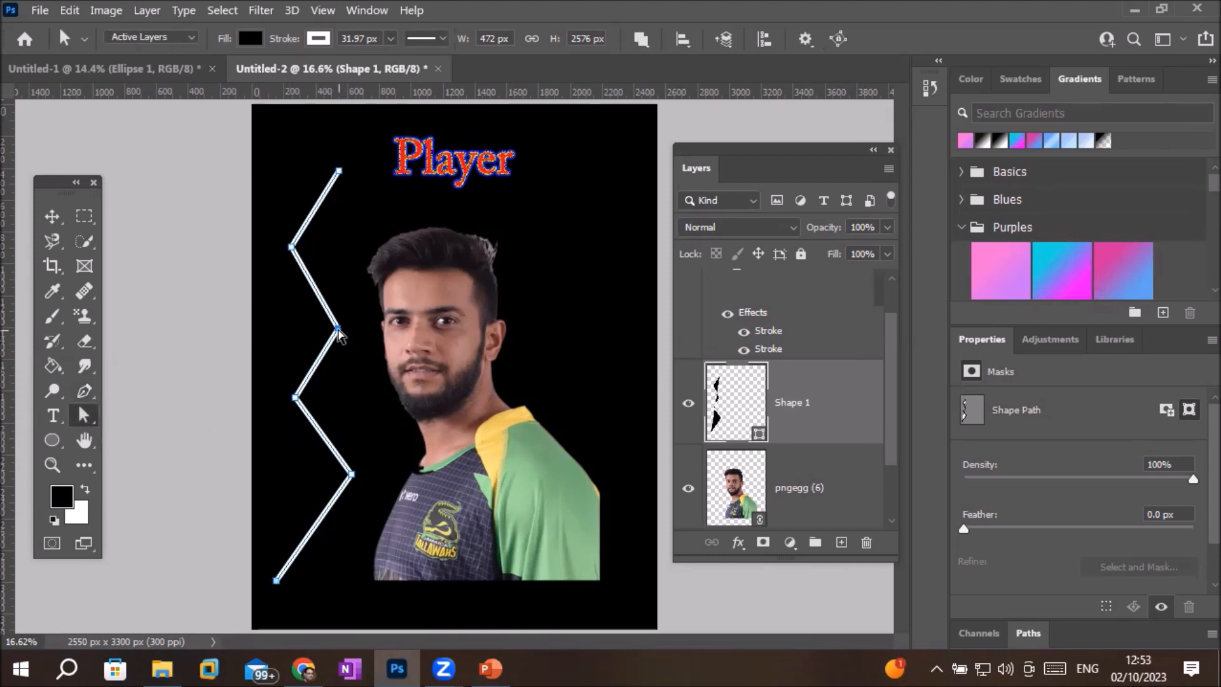
pyautogui.moveTo(337, 328); pyautogui.dragTo(361, 326)
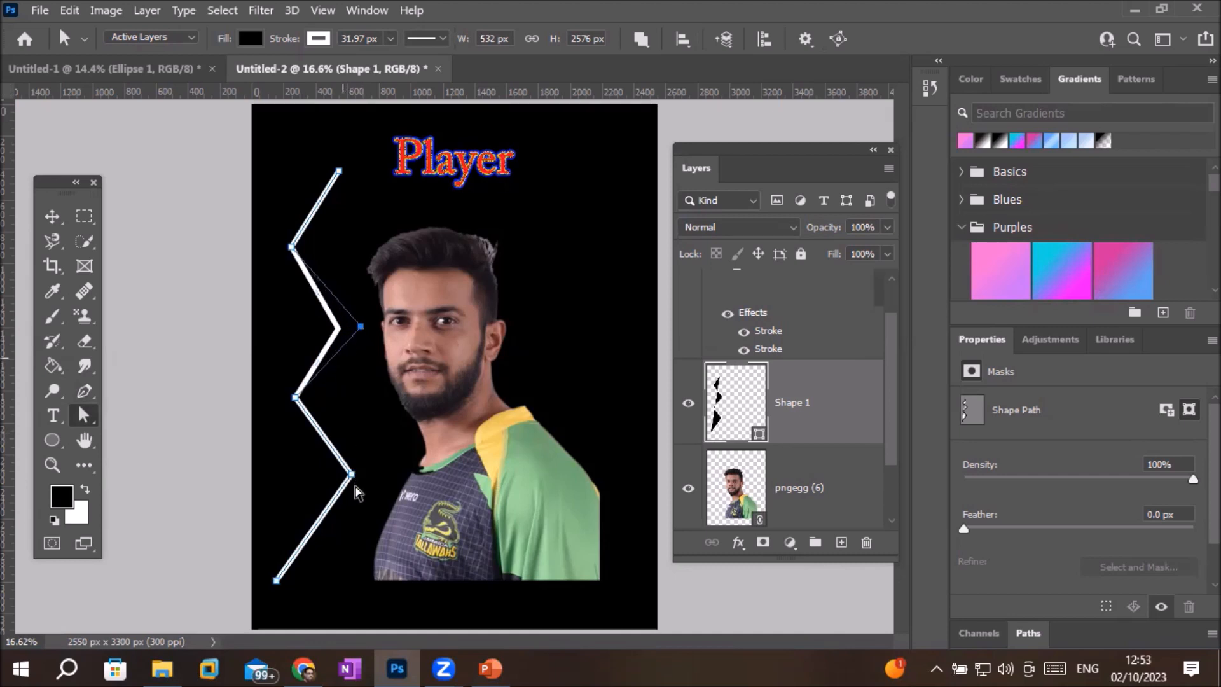
pyautogui.moveTo(353, 474); pyautogui.dragTo(377, 467)
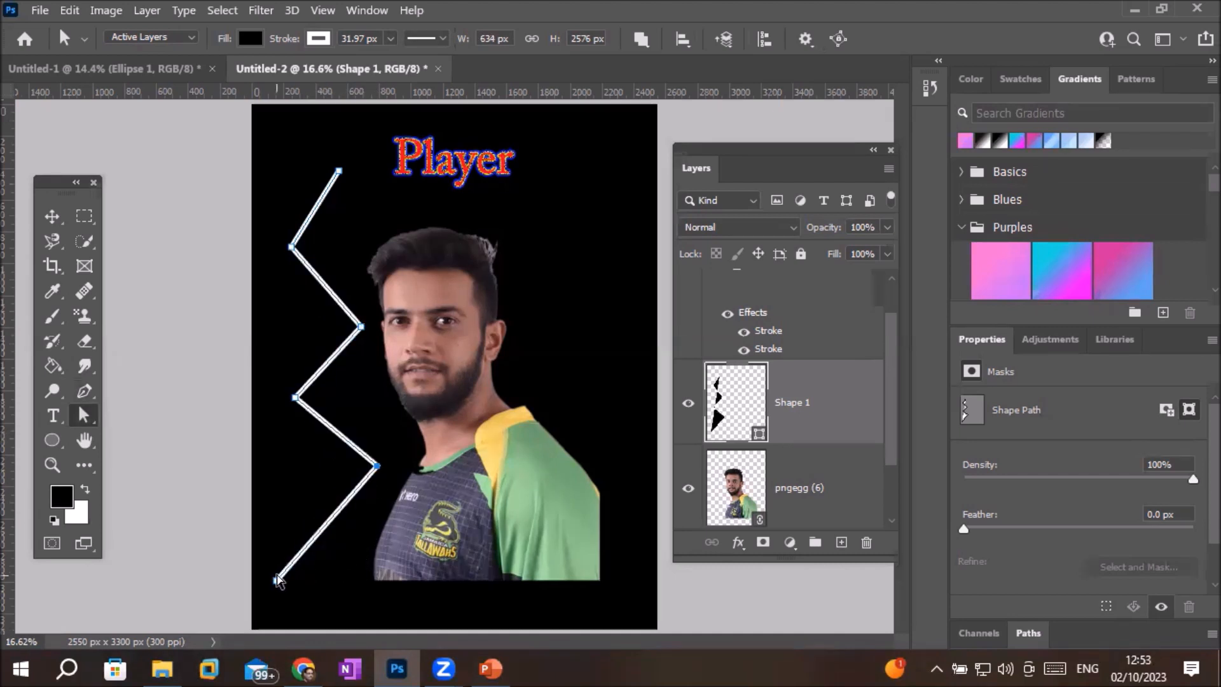
pyautogui.moveTo(276, 581); pyautogui.dragTo(287, 534)
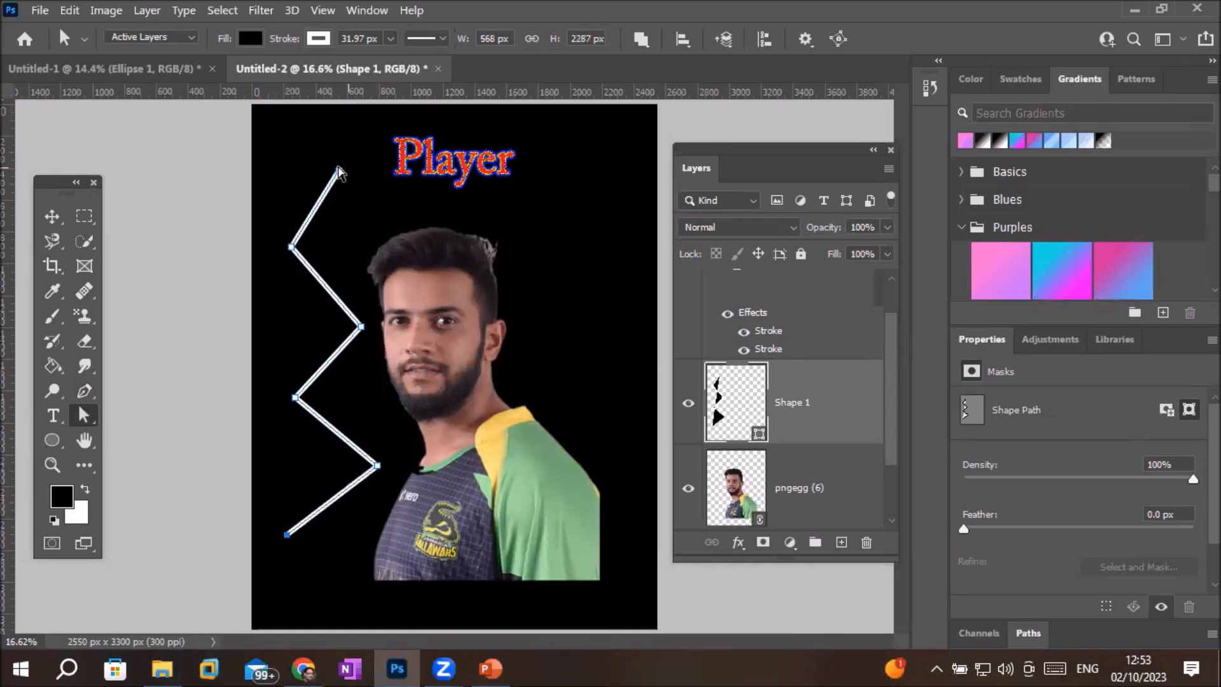
pyautogui.moveTo(341, 175); pyautogui.dragTo(352, 211)
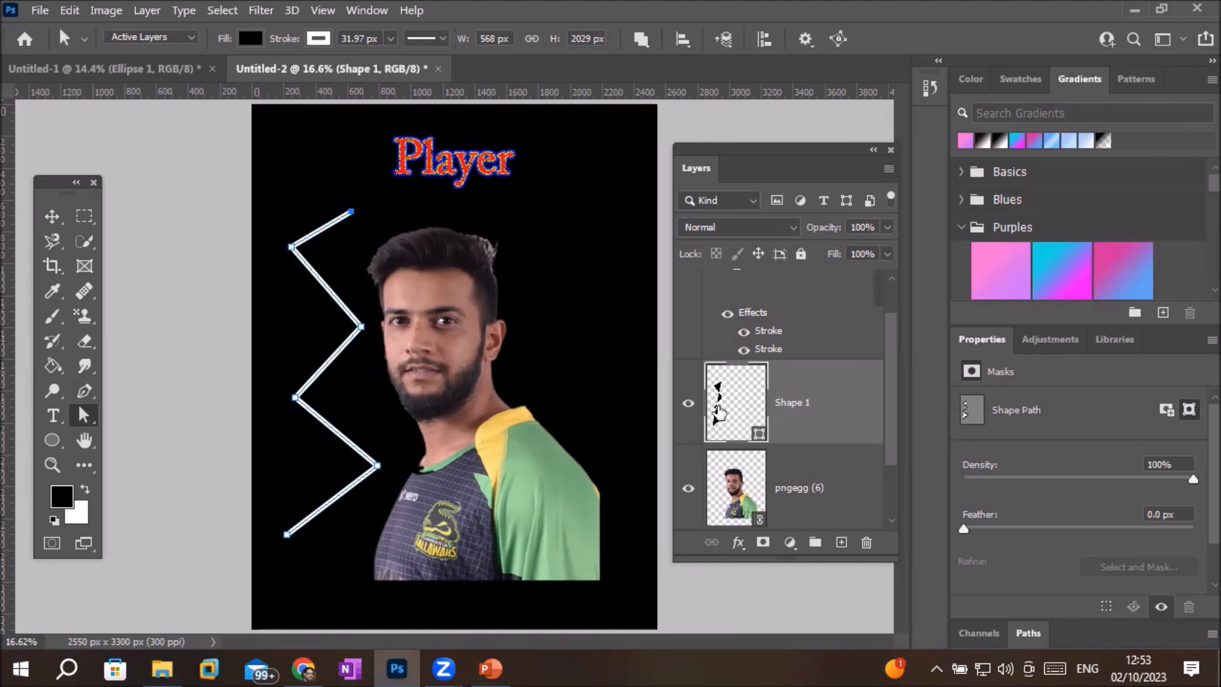
# Set the zigzag shape's fill to none and change its stroke to the dashed line style.
pyautogui.click(254, 39)
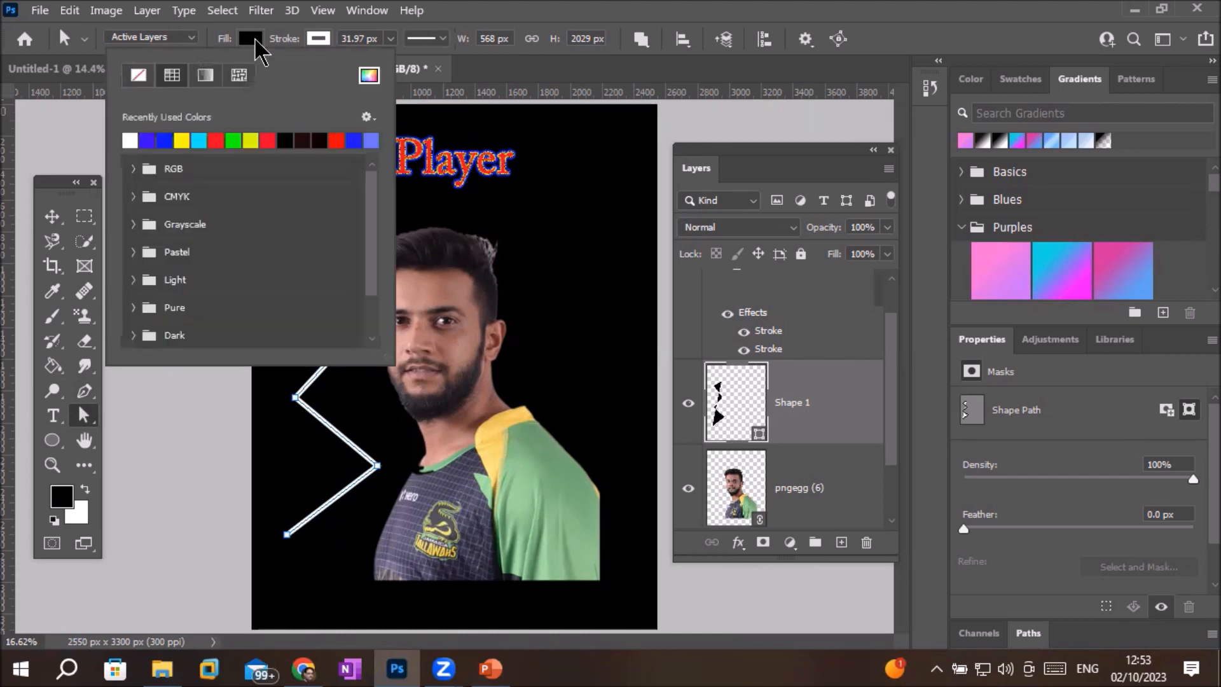
pyautogui.click(137, 75)
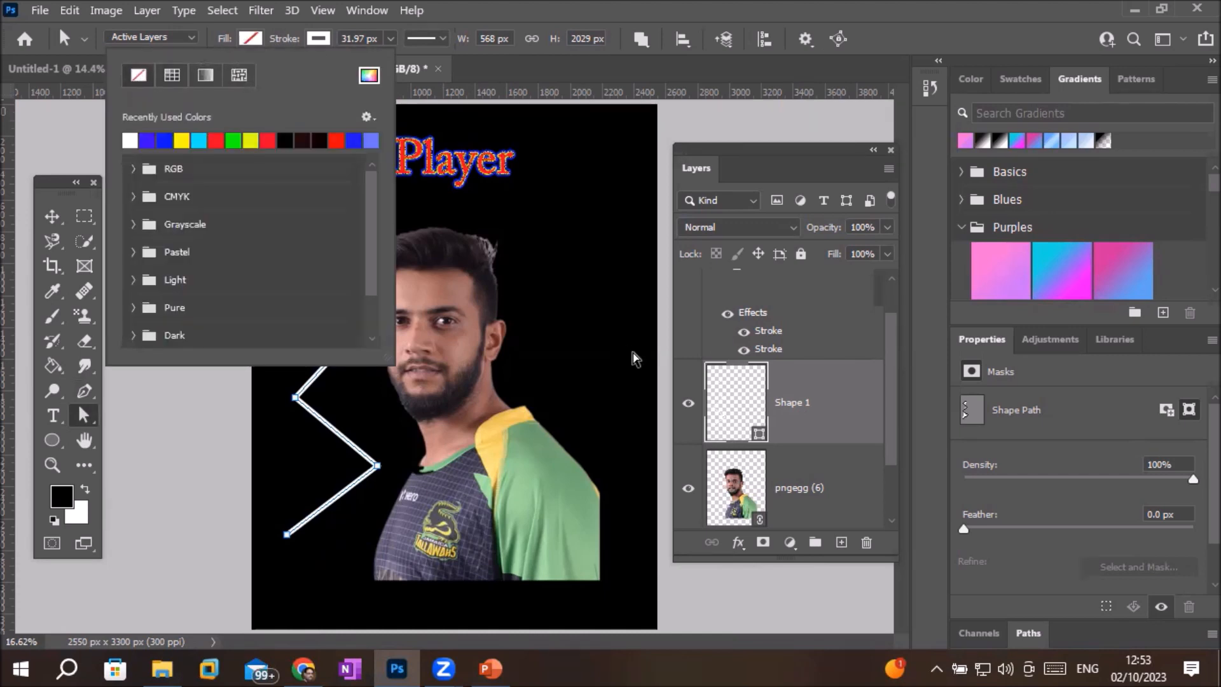
pyautogui.click(720, 396)
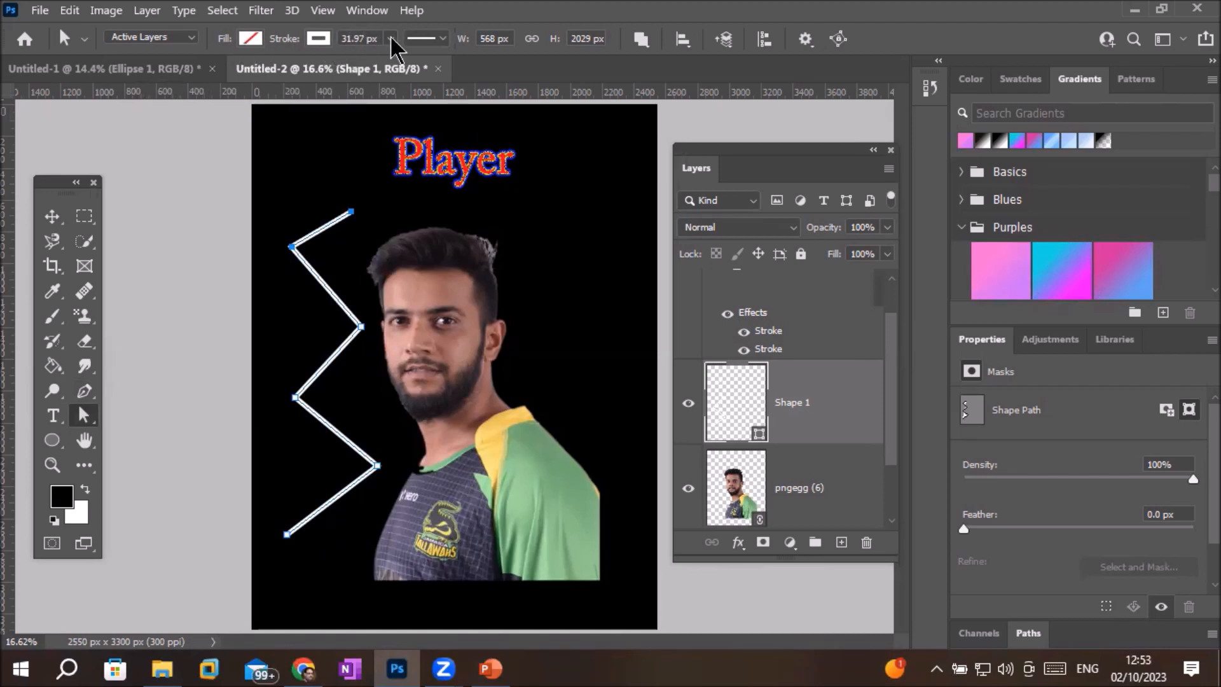
pyautogui.click(444, 38)
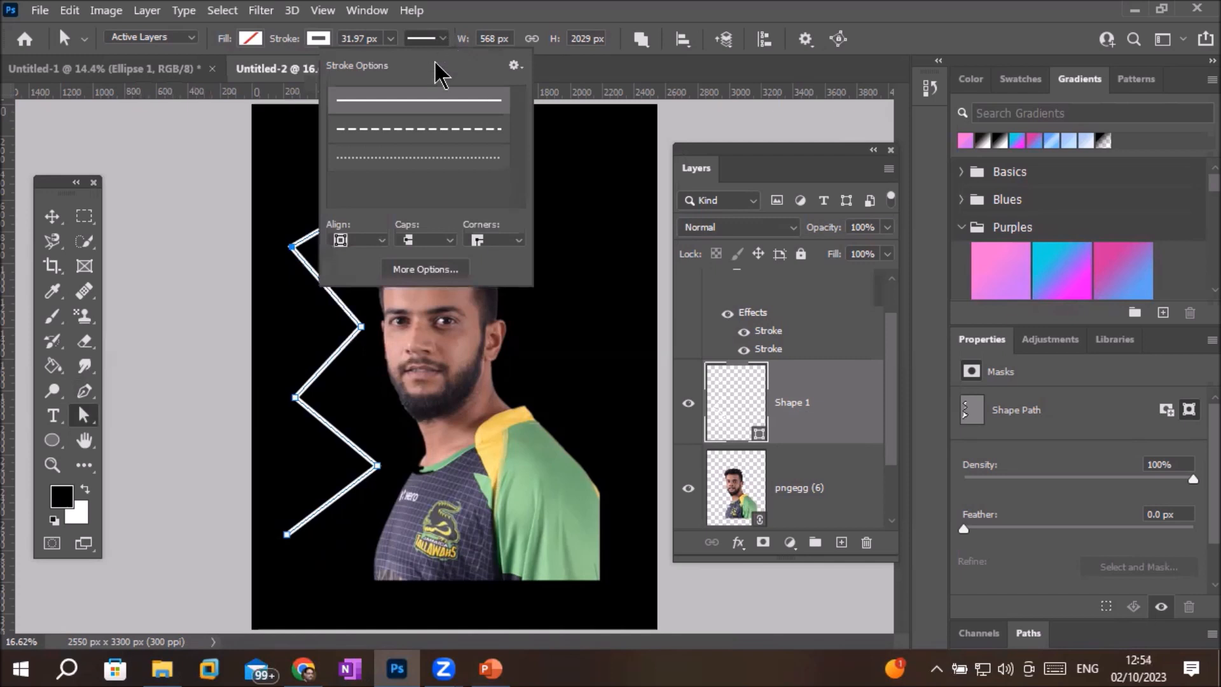
pyautogui.click(404, 129)
pyautogui.click(52, 216)
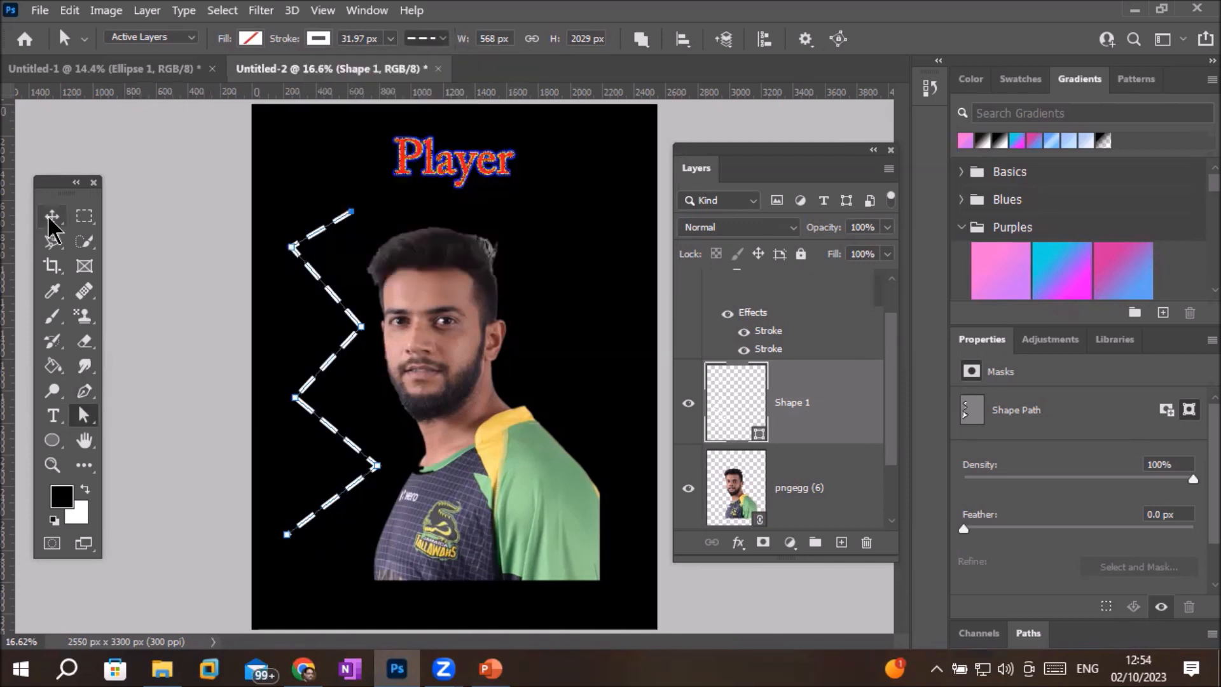
# Add a Stroke layer style to the dashed zigzag shape and set its color to yellow-green d2f703.
pyautogui.scroll(1, 375, 377)
pyautogui.scroll(5, 375, 377)
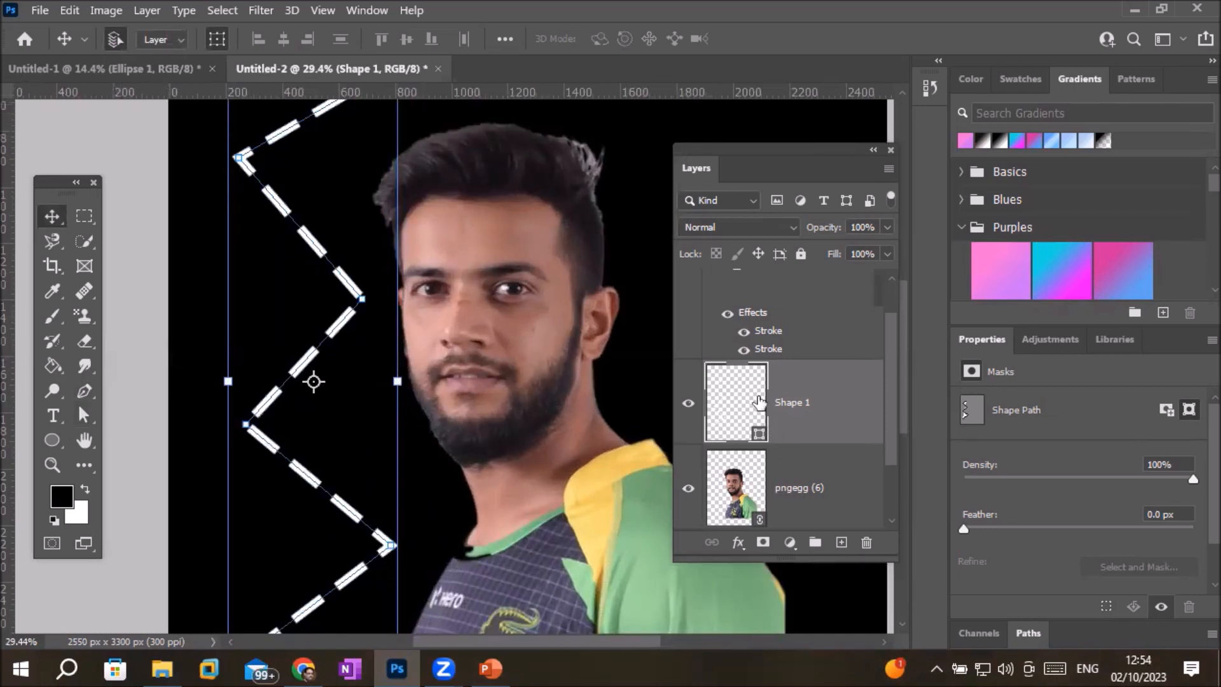
pyautogui.click(738, 542)
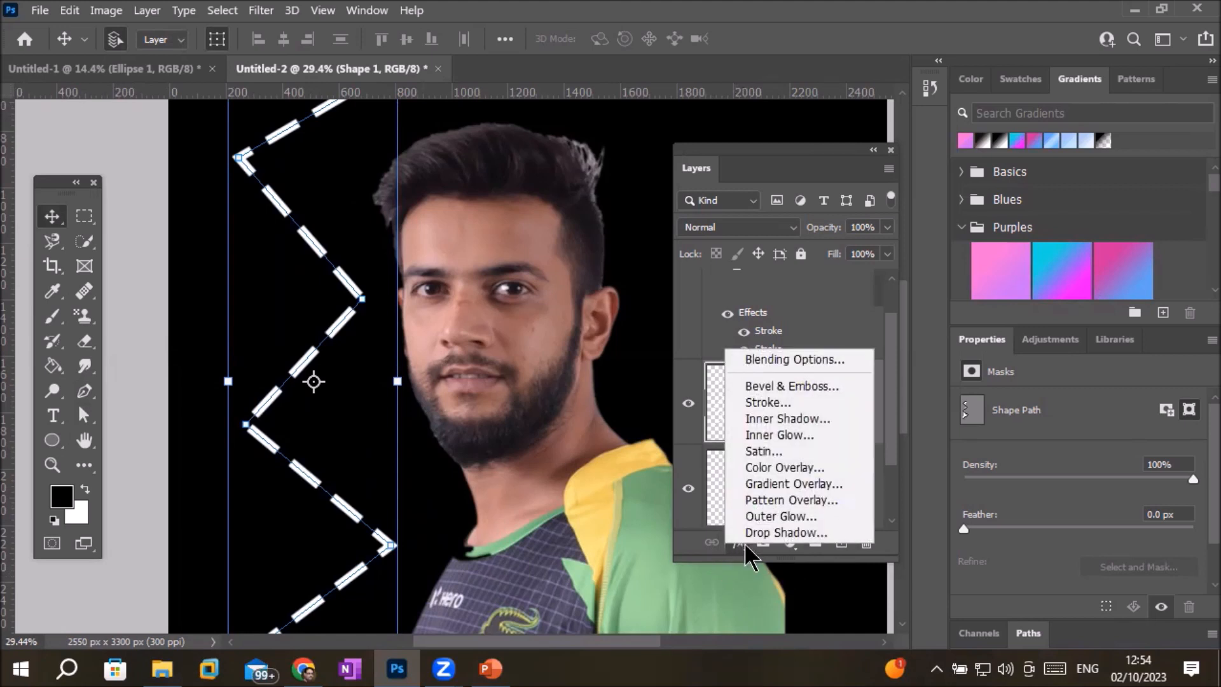
pyautogui.click(761, 398)
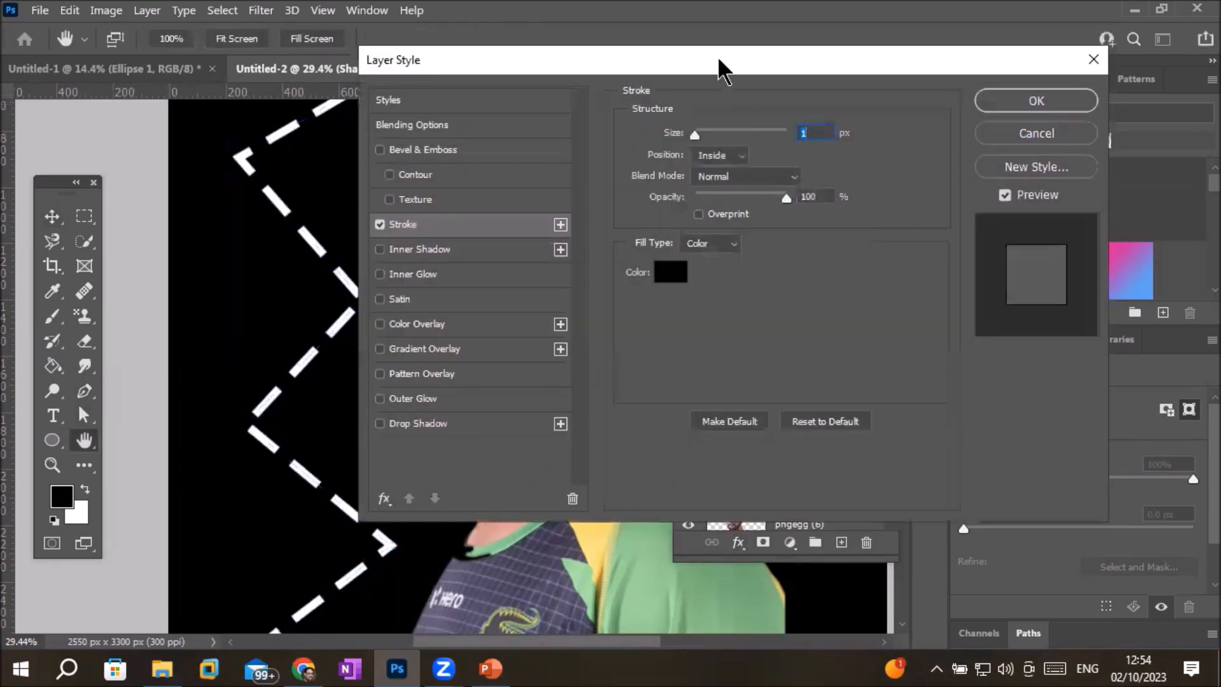
pyautogui.moveTo(721, 59); pyautogui.dragTo(813, 100)
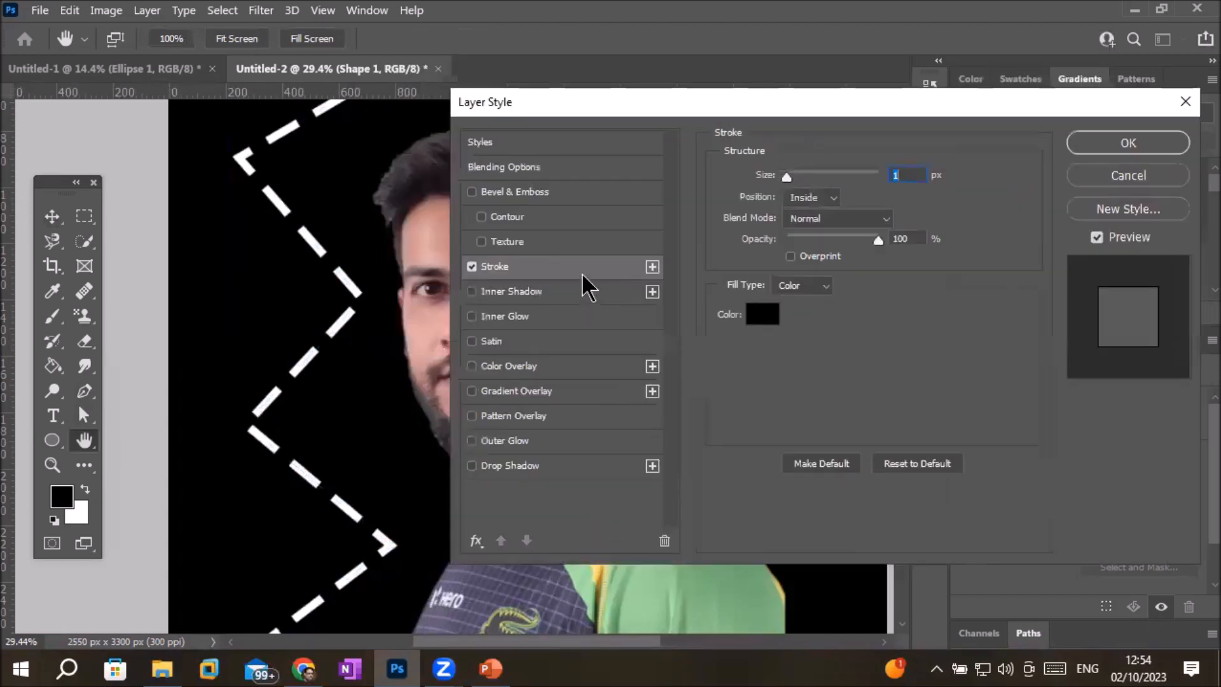
pyautogui.click(763, 314)
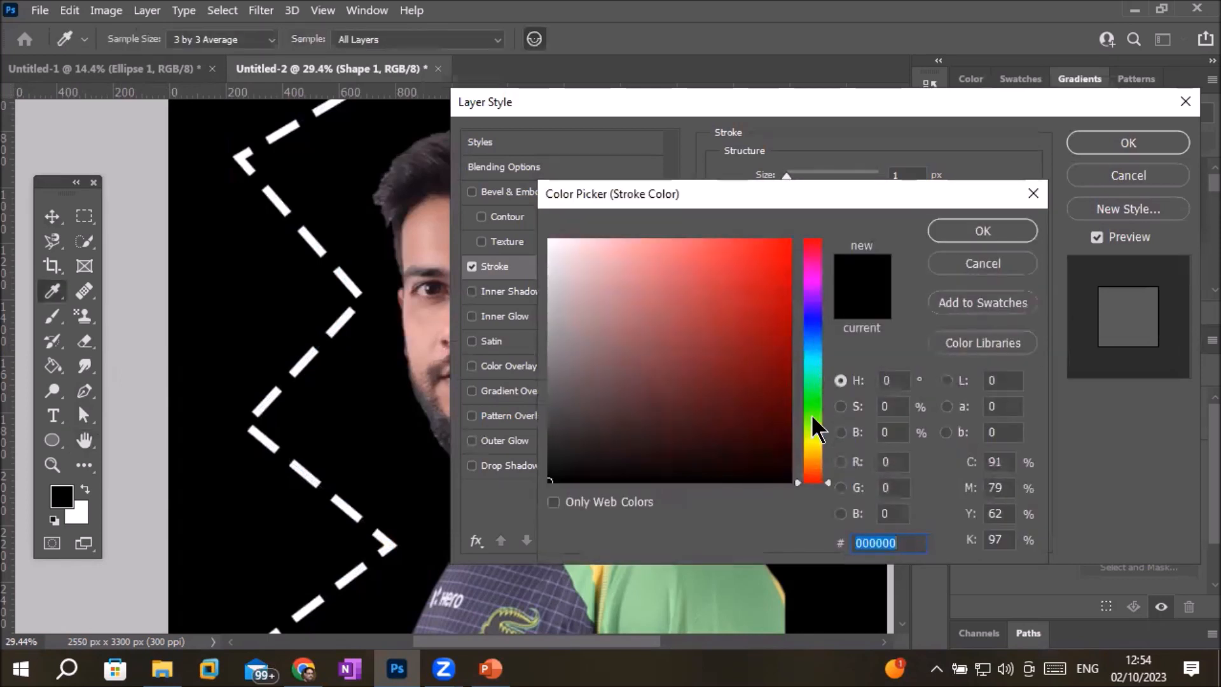
pyautogui.click(807, 437)
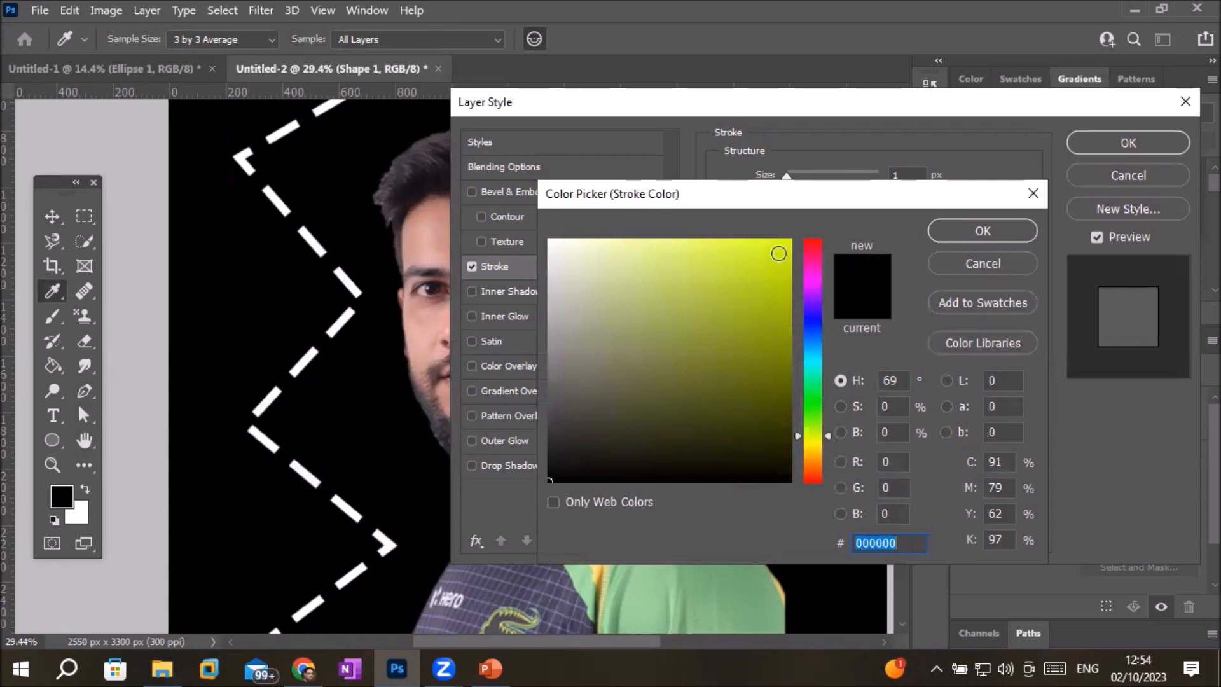
pyautogui.click(788, 245)
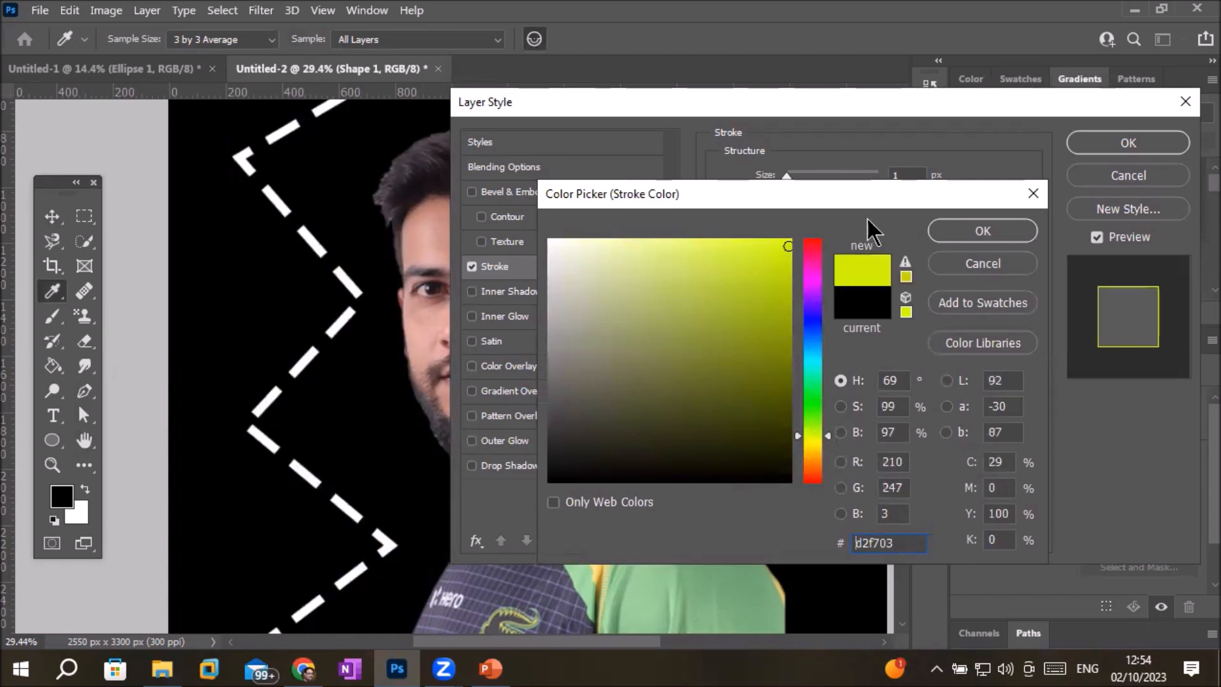
pyautogui.click(972, 227)
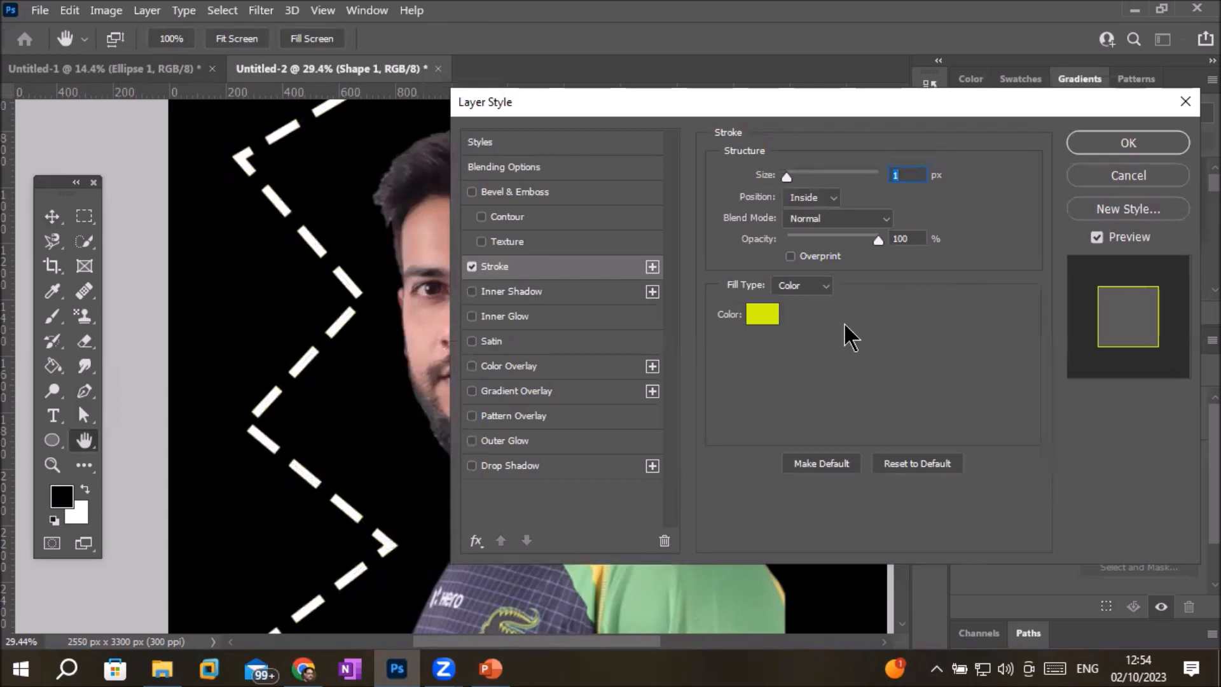
# Position the zigzag's Stroke effect outside the shape and set its size to 21 px.
pyautogui.click(807, 196)
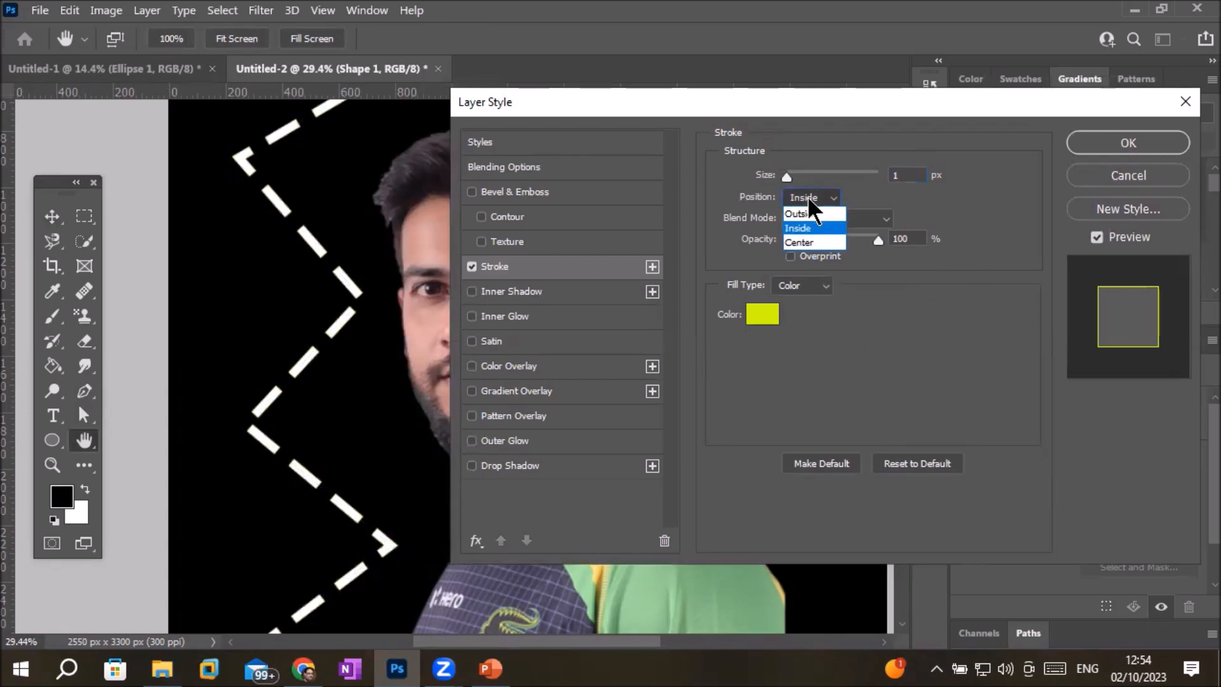
pyautogui.click(800, 213)
pyautogui.moveTo(787, 176); pyautogui.dragTo(799, 177)
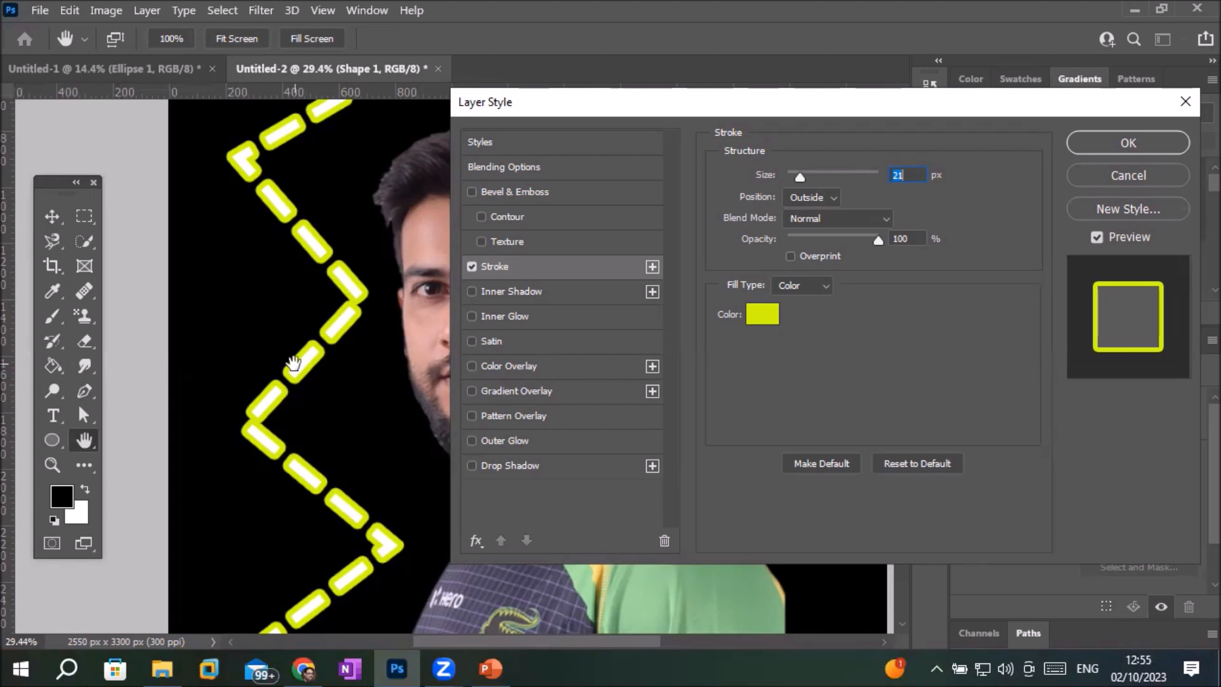
# Change the Stroke effect's color to the brighter yellow-green d7fd02.
pyautogui.click(768, 318)
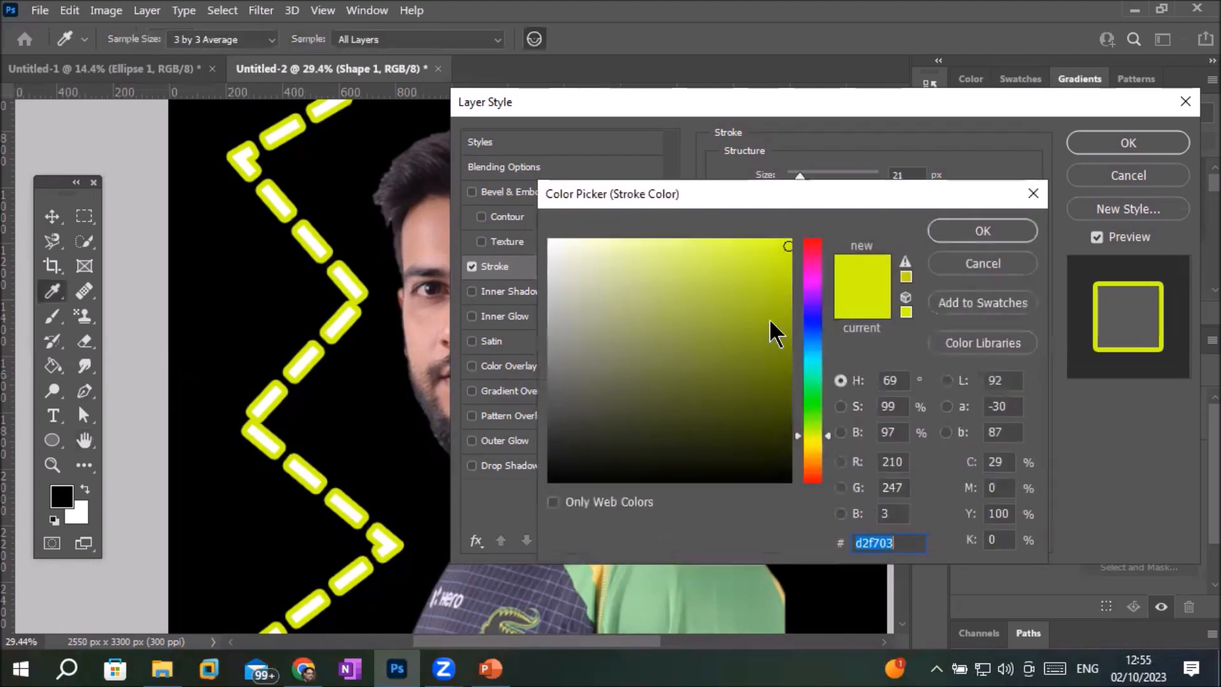
pyautogui.click(758, 244)
pyautogui.click(772, 270)
pyautogui.click(776, 245)
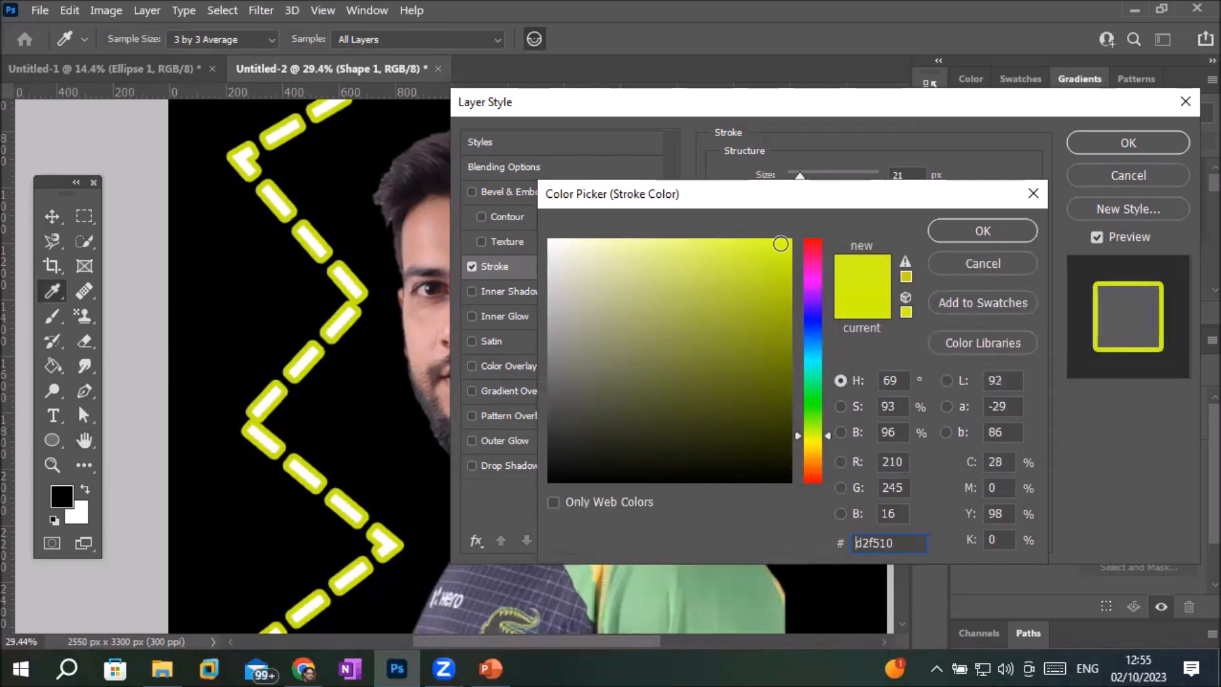
pyautogui.moveTo(782, 242); pyautogui.dragTo(790, 241)
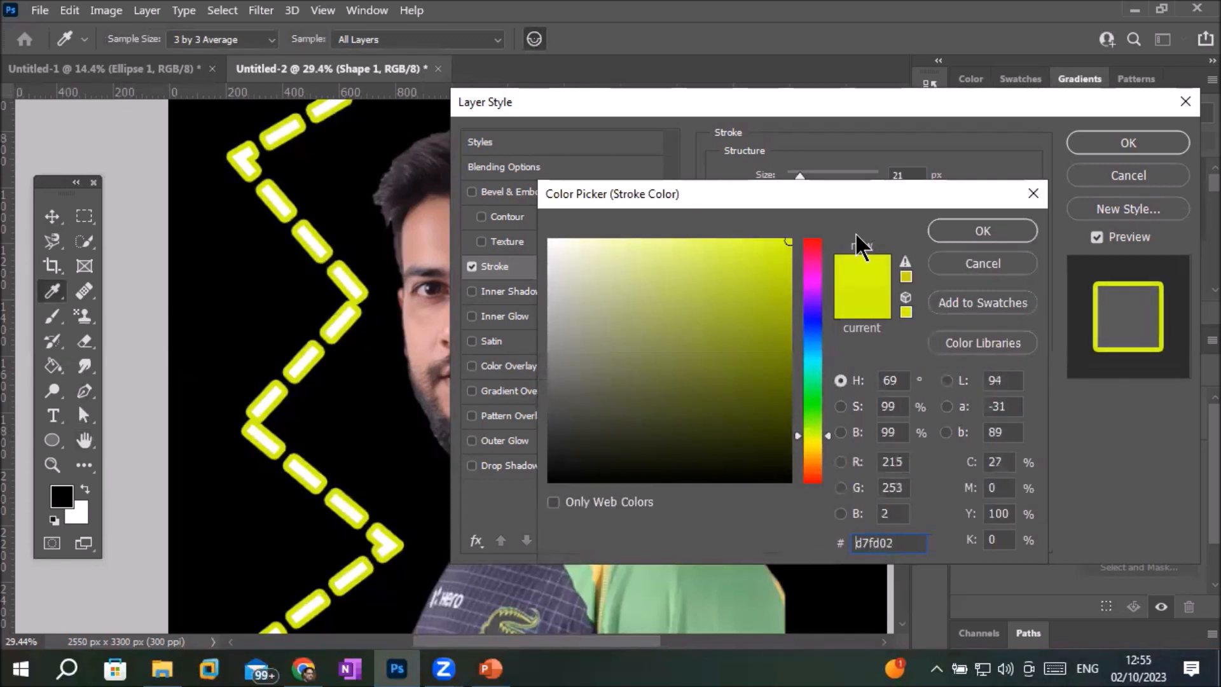
pyautogui.click(947, 231)
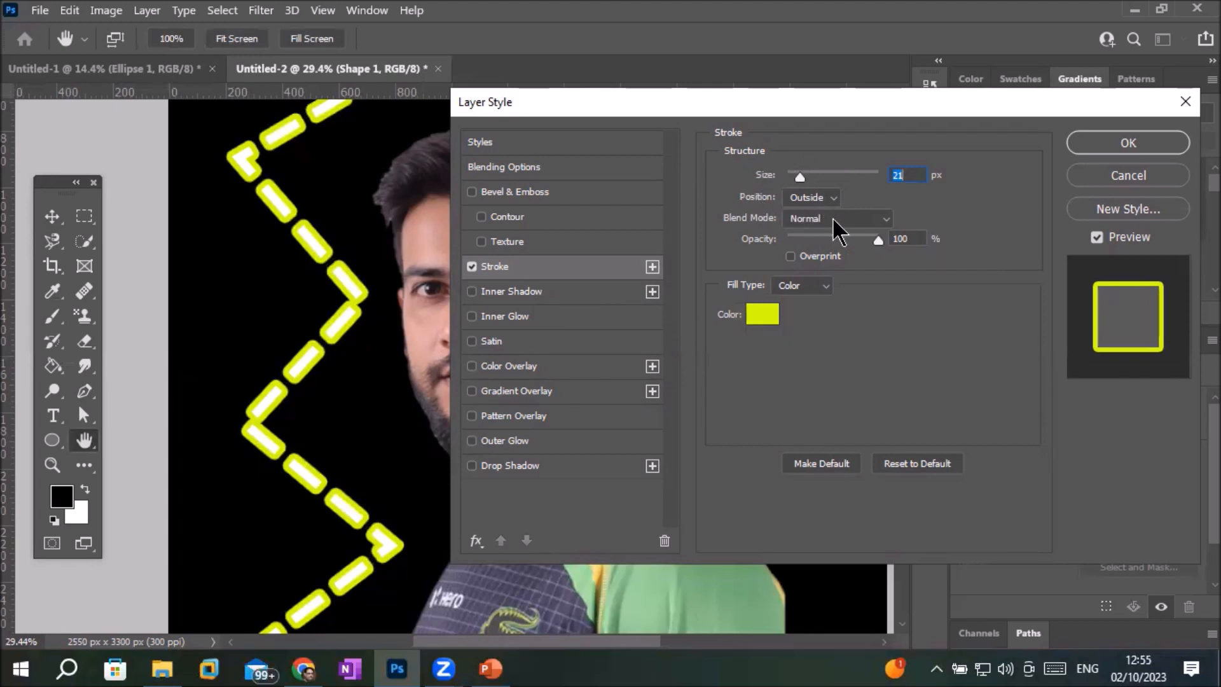
# Switch the Stroke effect's fill type to Gradient and apply the Blue_03 preset from the Blues group.
pyautogui.click(826, 286)
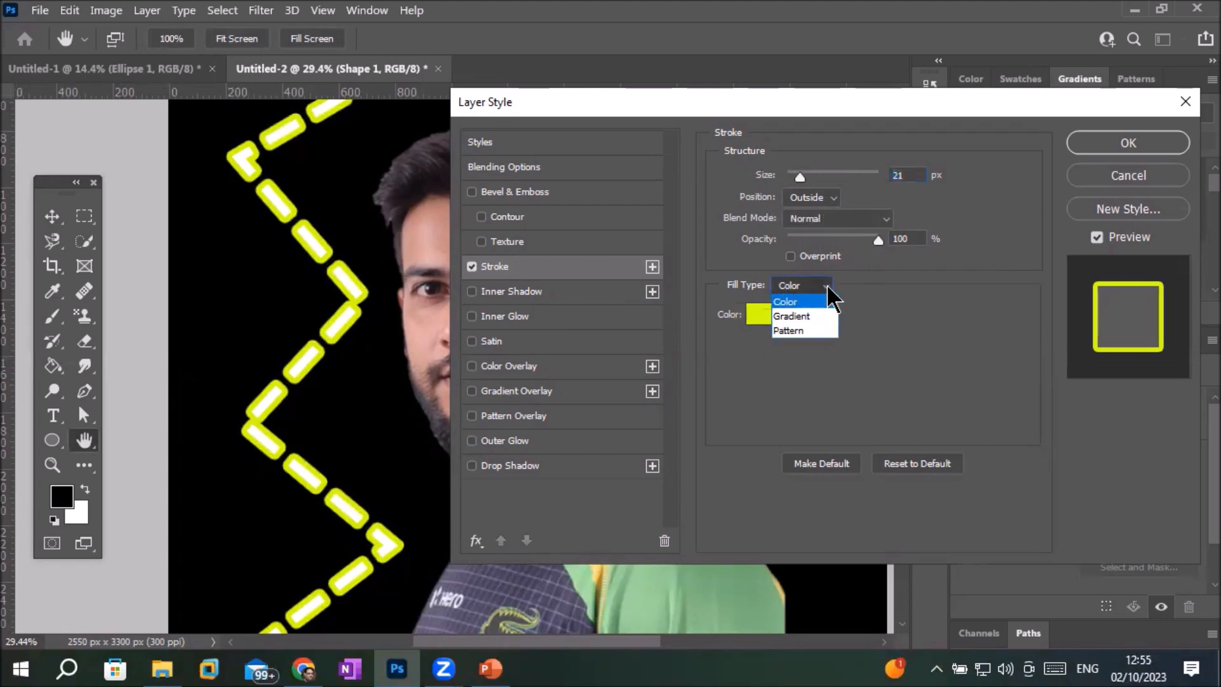
pyautogui.click(809, 316)
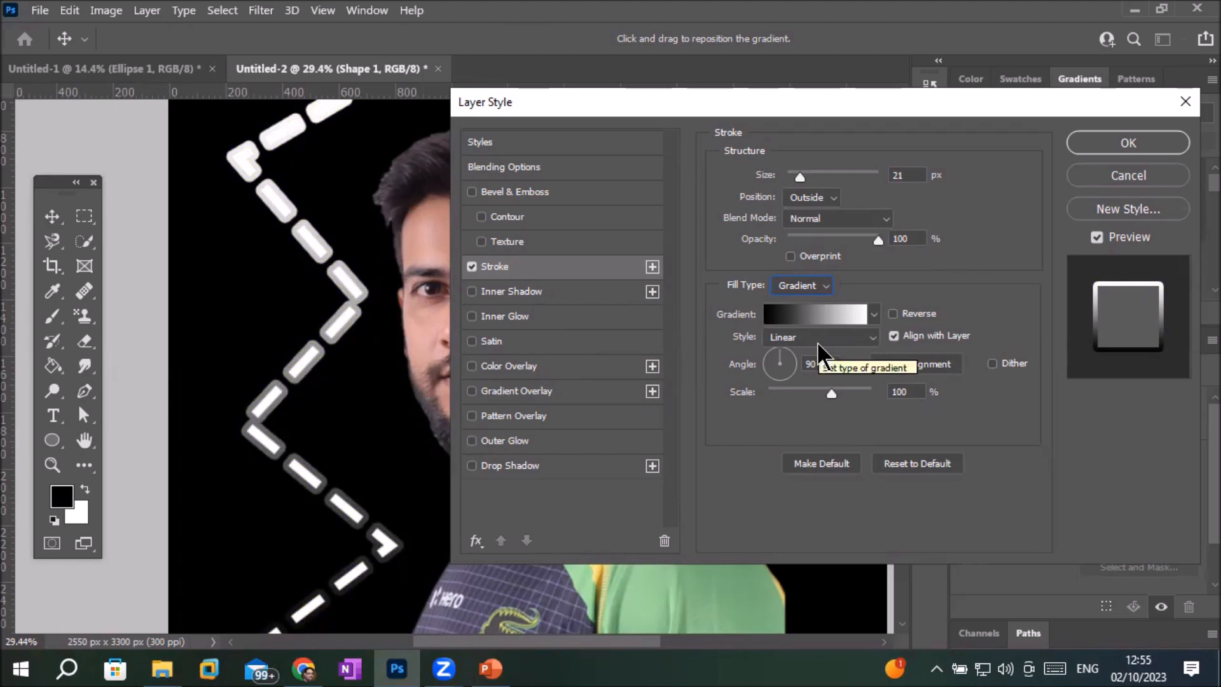
pyautogui.click(796, 310)
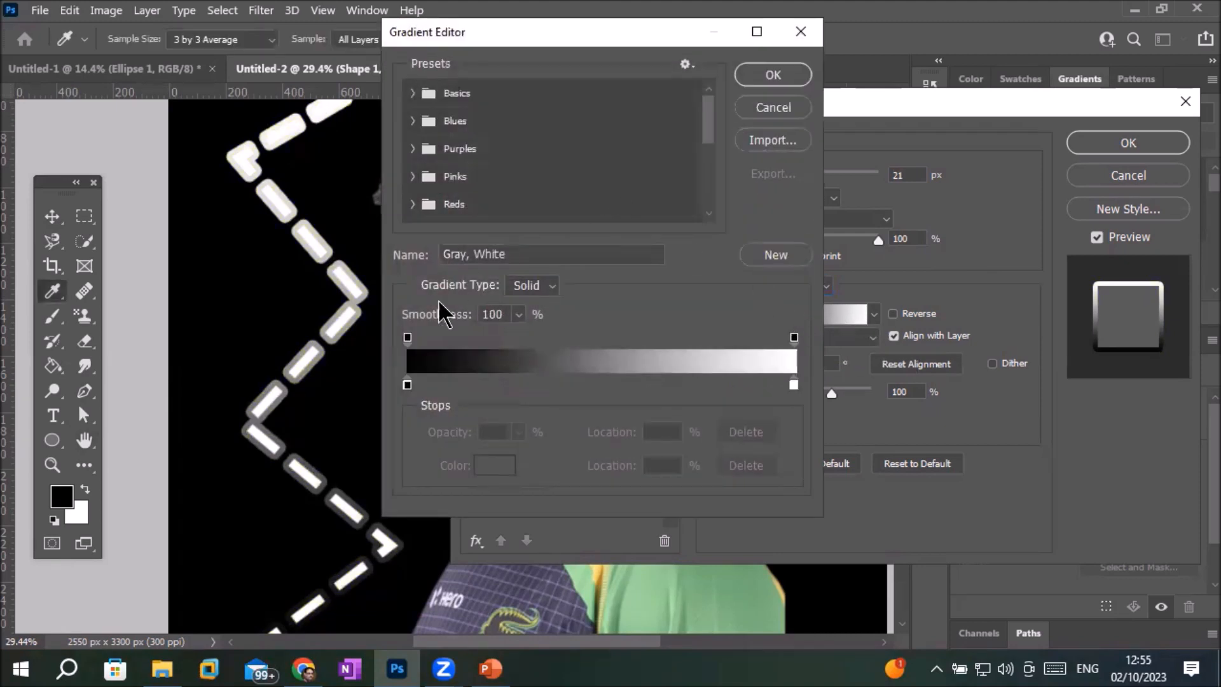
pyautogui.click(413, 93)
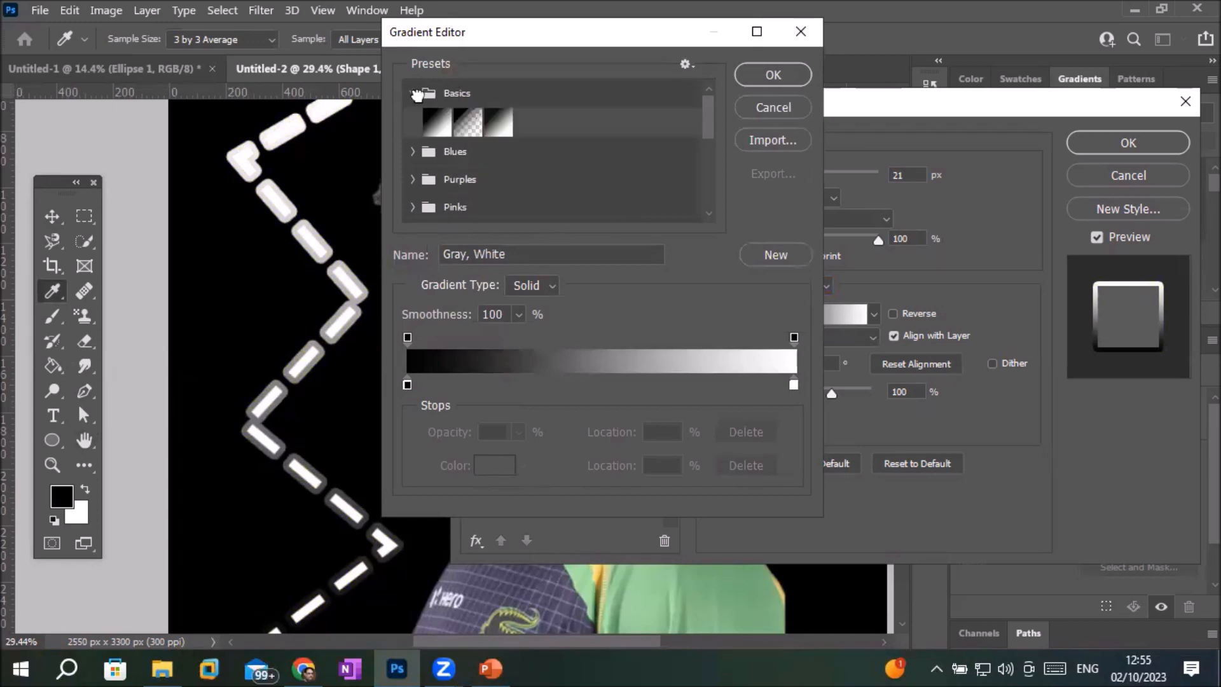
pyautogui.click(413, 152)
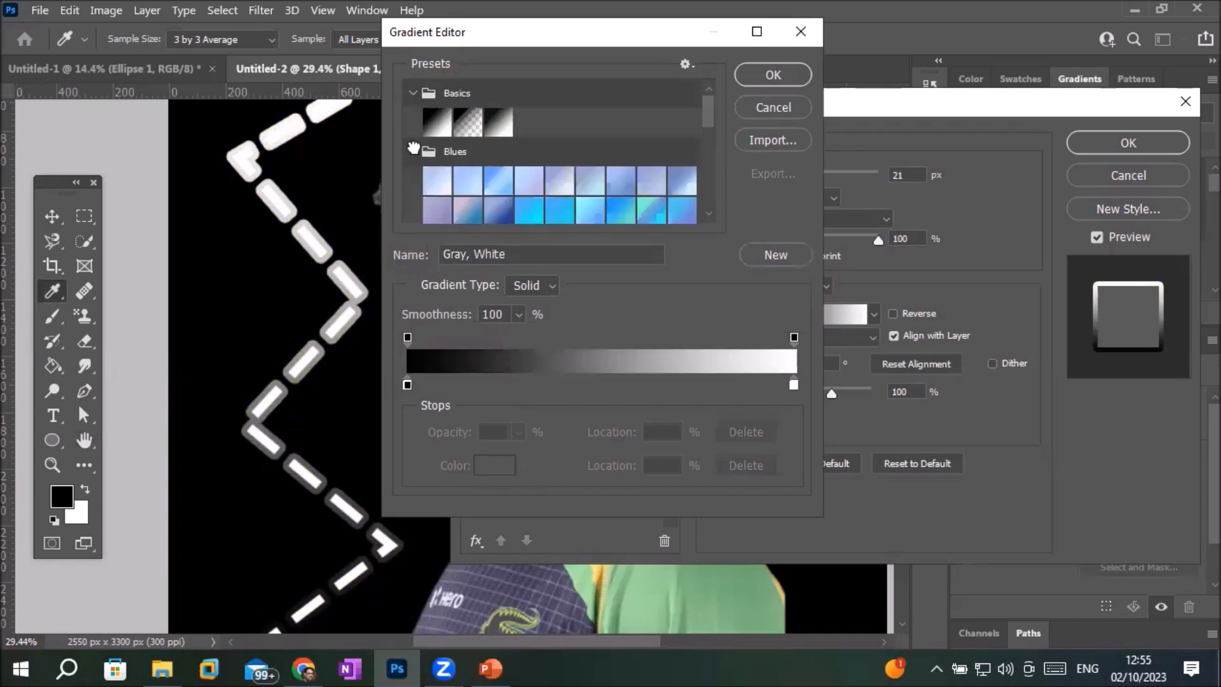
pyautogui.click(500, 185)
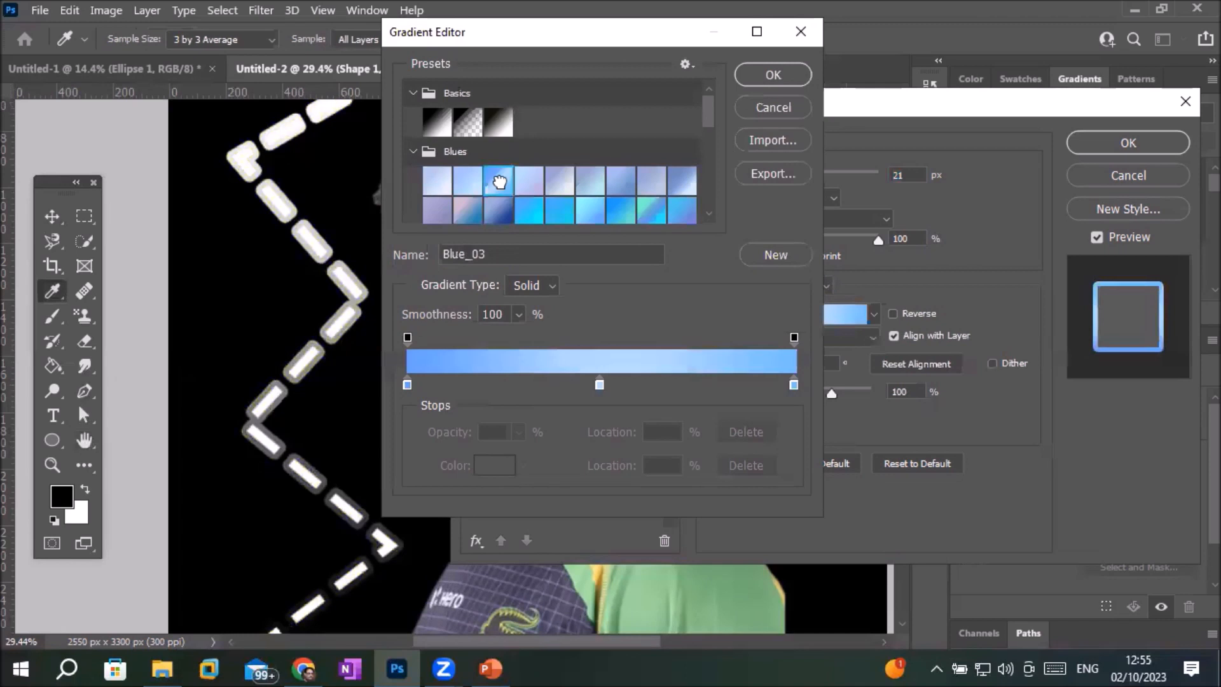
pyautogui.click(777, 79)
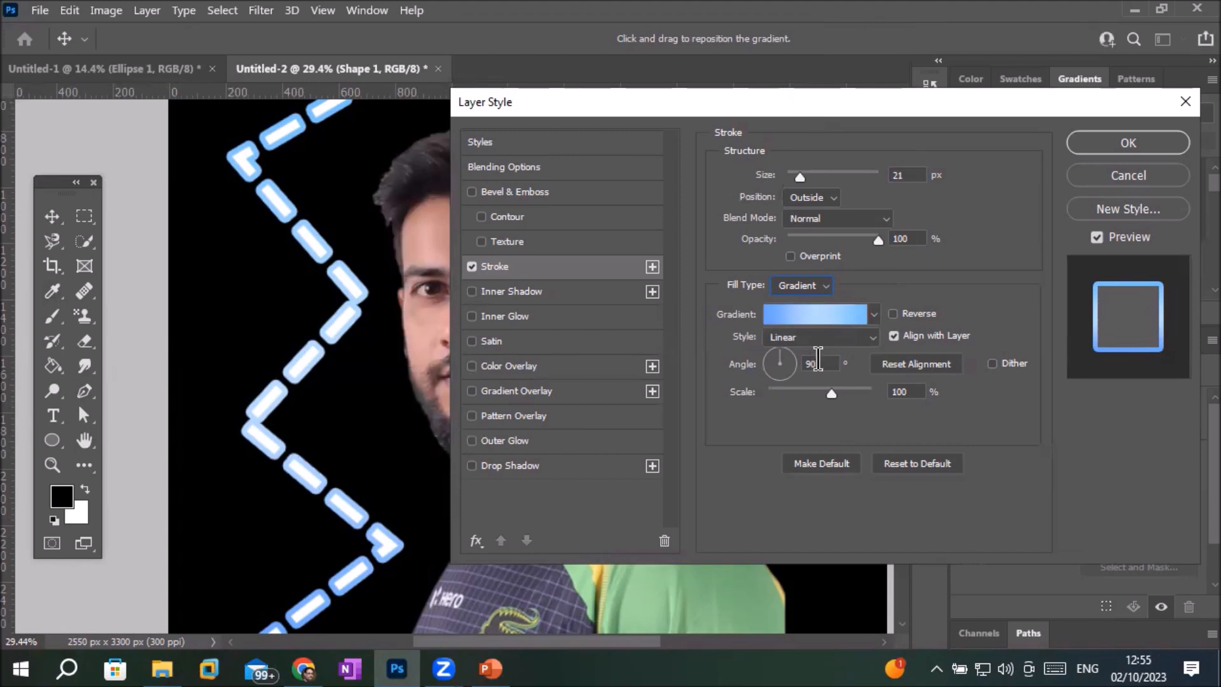
# Try the Radial, Angle, Reflected and Diamond styles on the stroke's blue gradient.
pyautogui.click(814, 335)
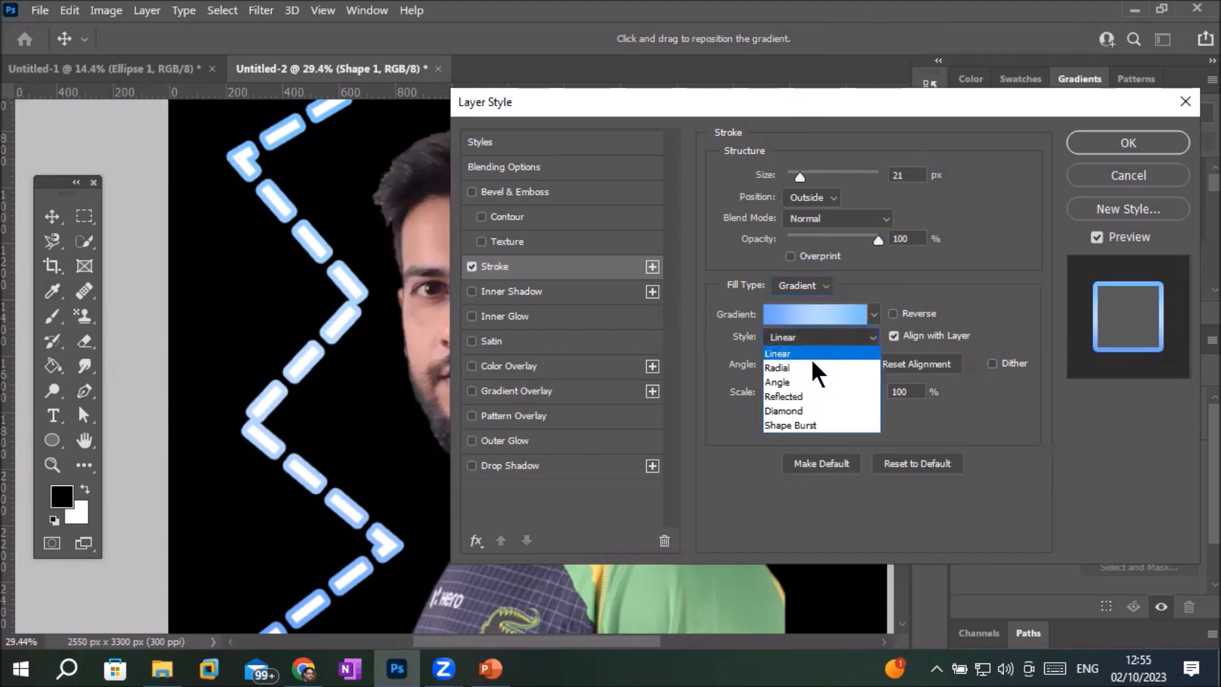
pyautogui.click(812, 366)
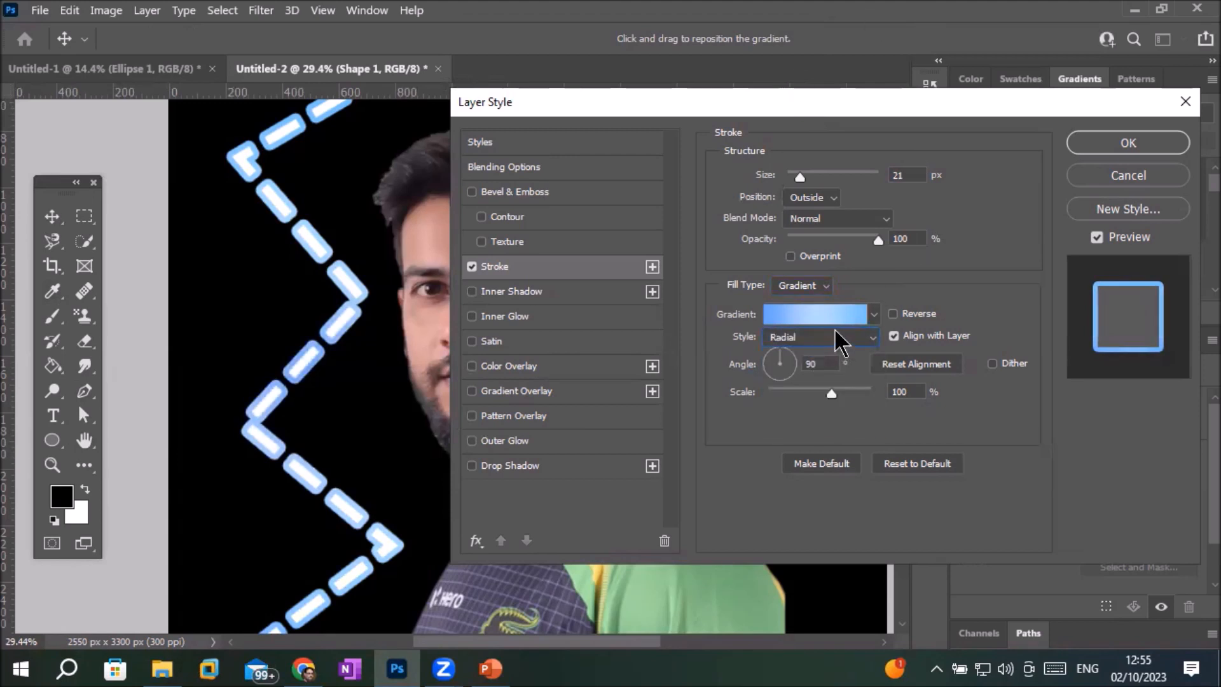
pyautogui.click(817, 332)
pyautogui.click(814, 382)
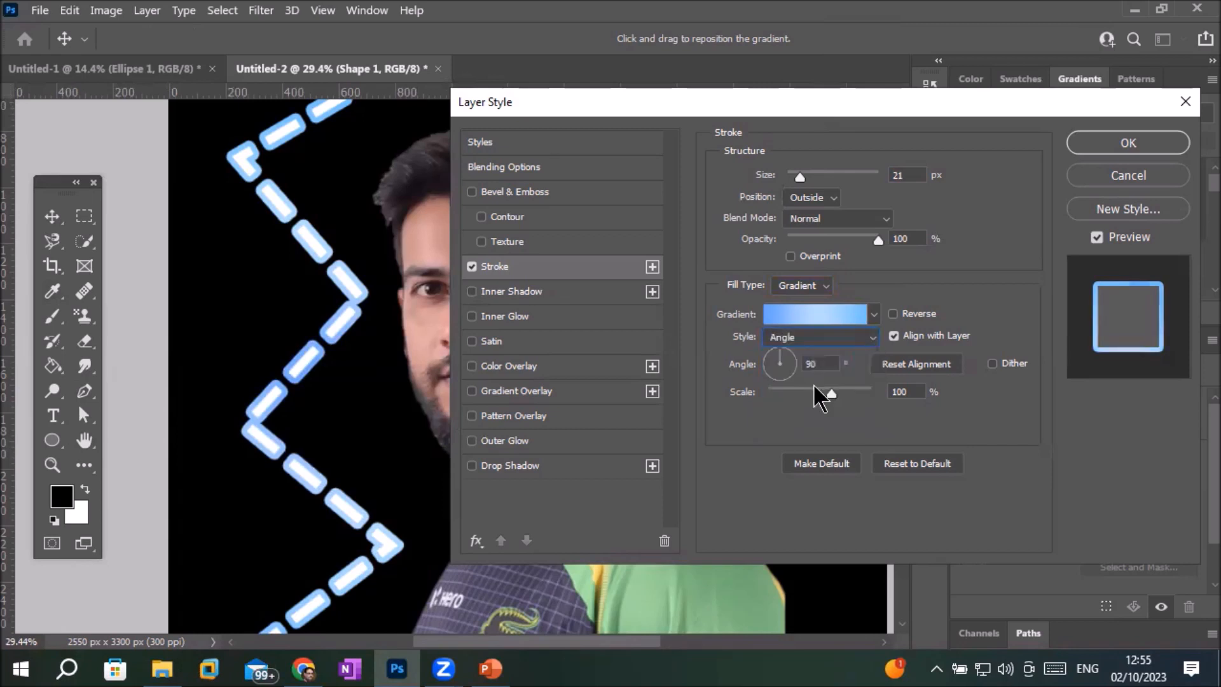
pyautogui.click(817, 335)
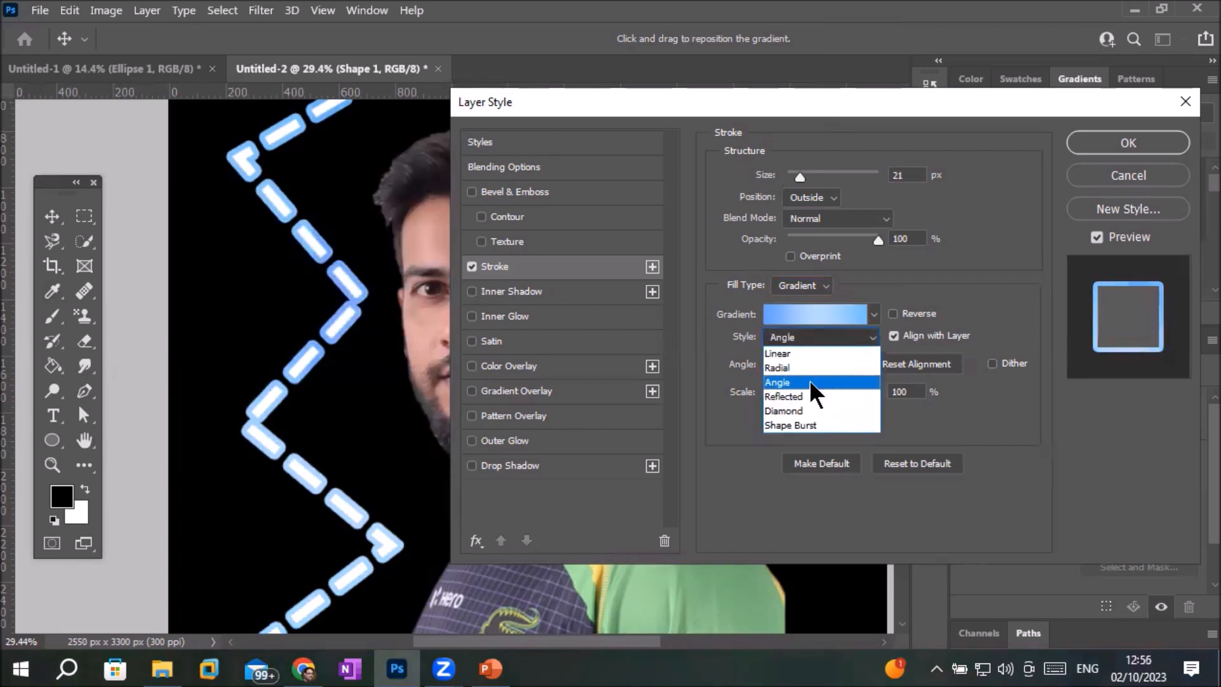
pyautogui.click(811, 396)
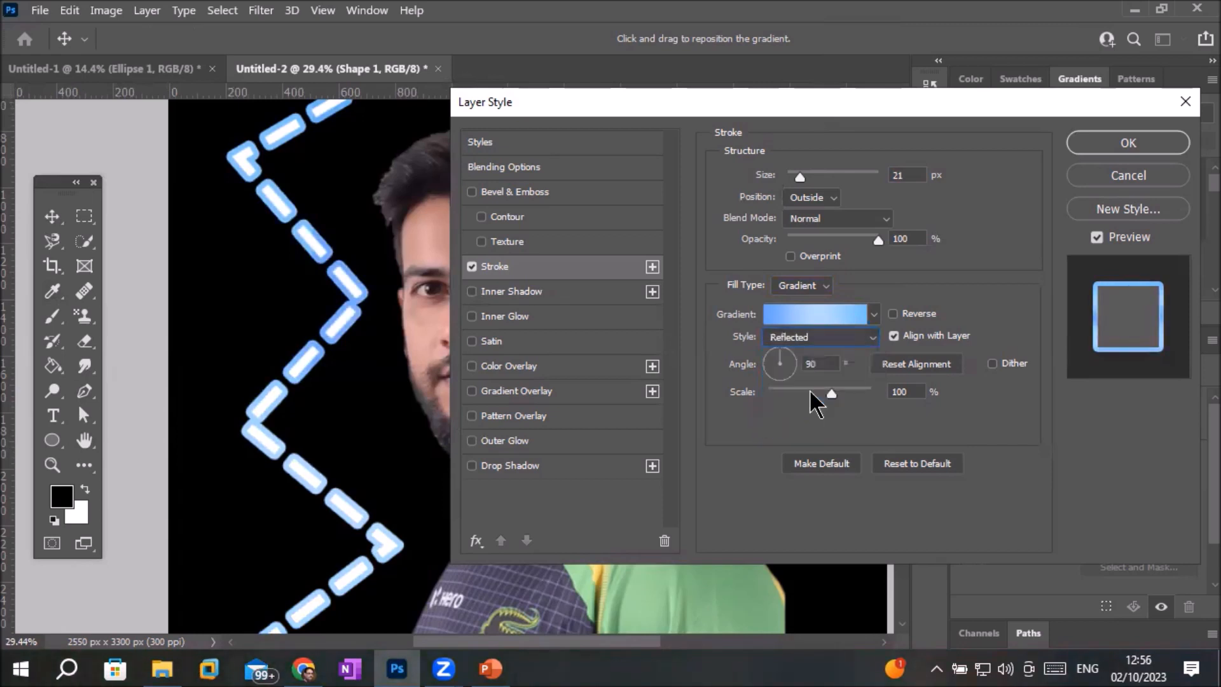
pyautogui.click(831, 338)
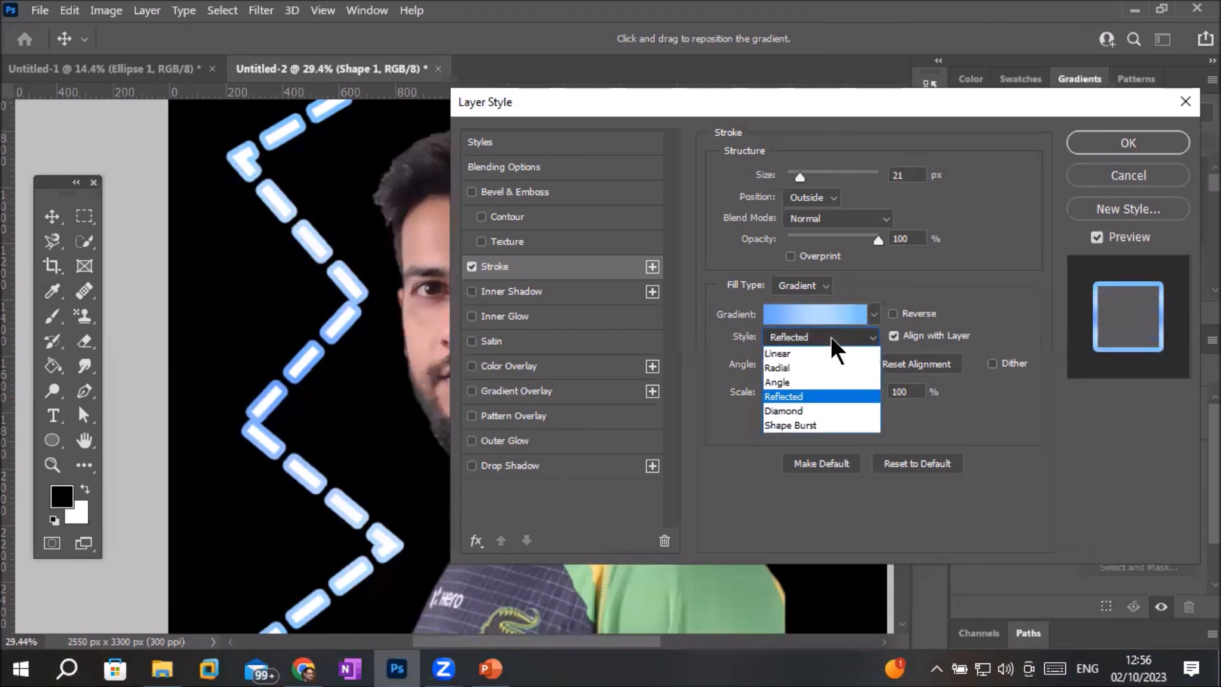
pyautogui.click(807, 410)
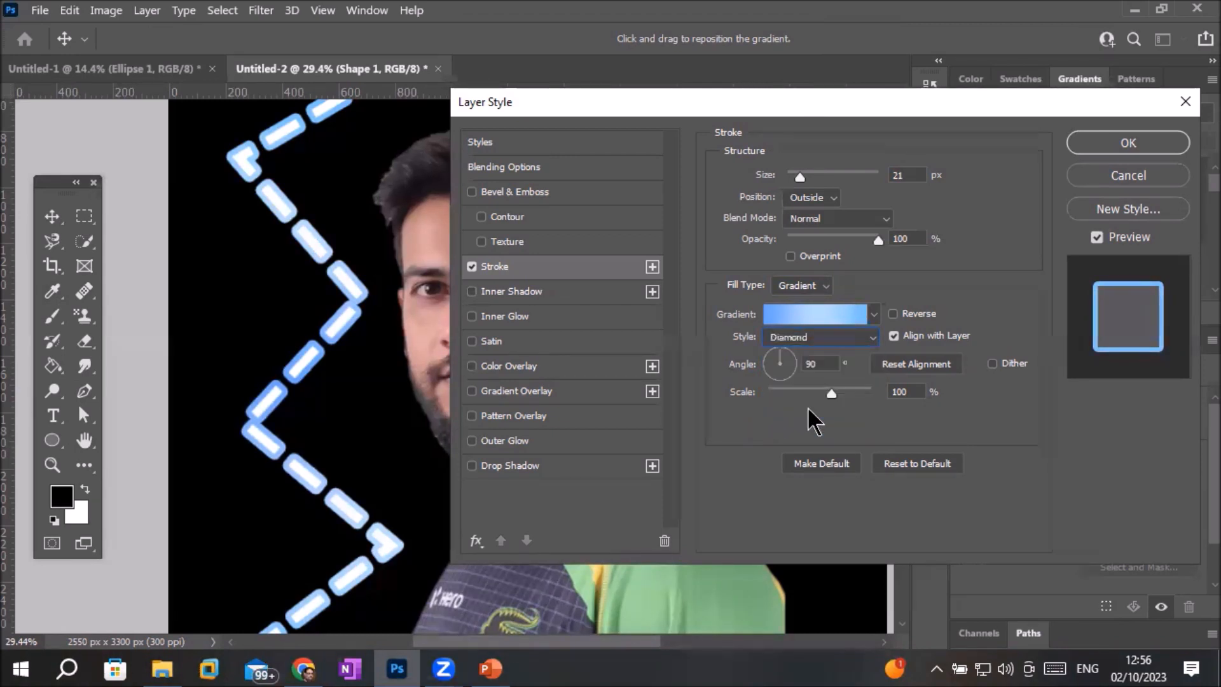
# Edit the stroke's gradient, changing its first color stop at location 0% to yellow f3fc01.
pyautogui.click(812, 315)
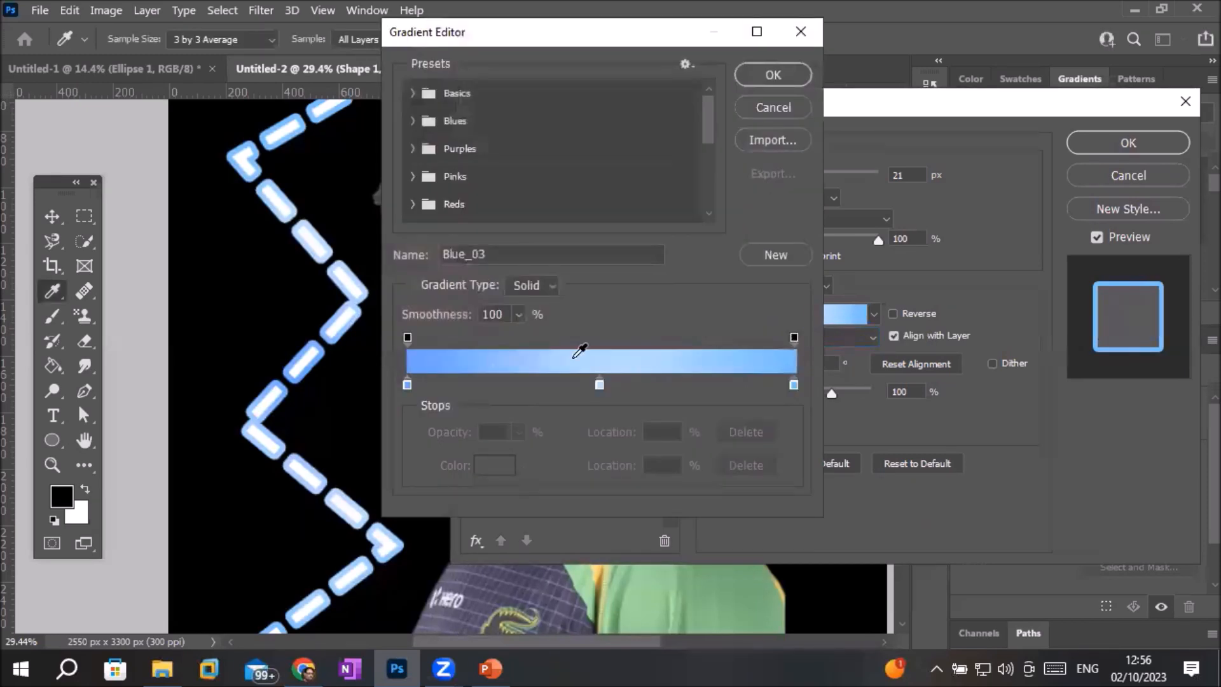
pyautogui.doubleClick(407, 384)
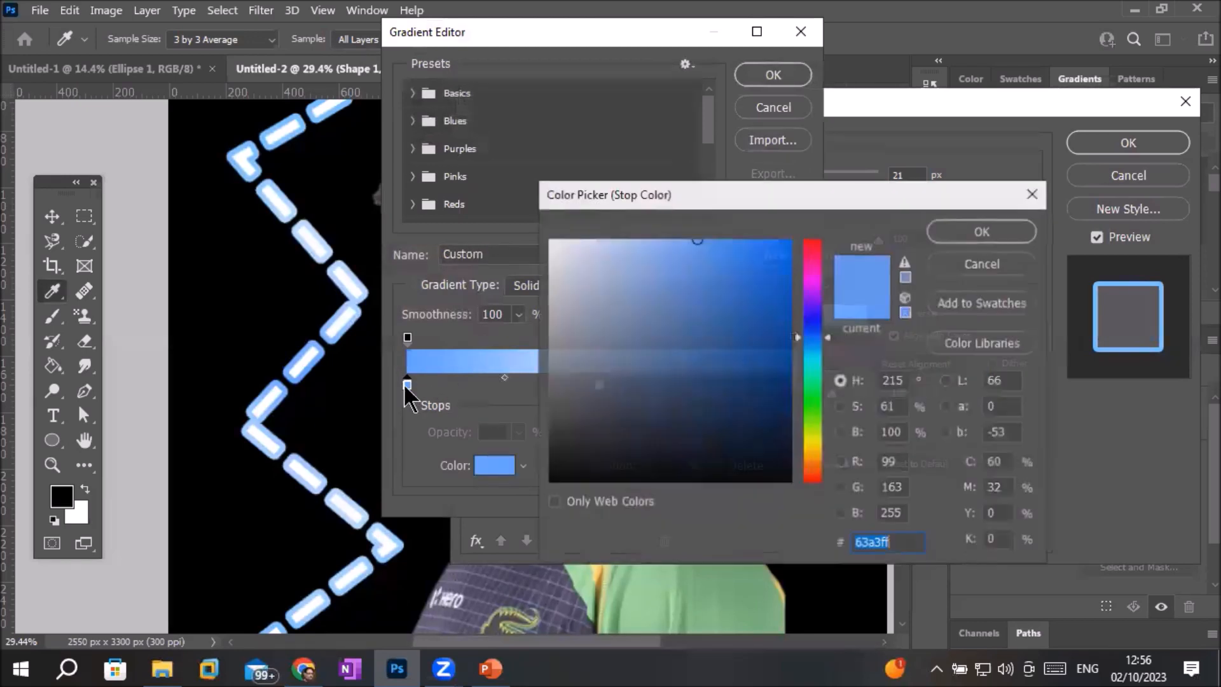
pyautogui.click(812, 438)
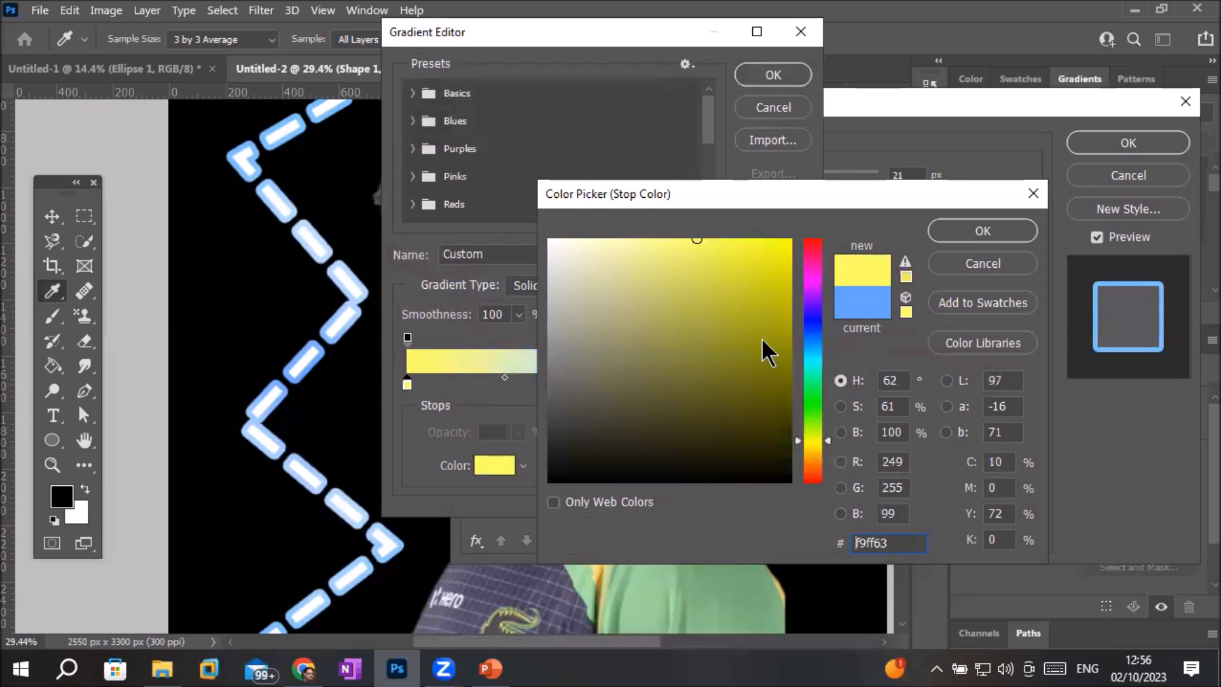
pyautogui.moveTo(695, 241); pyautogui.dragTo(788, 242)
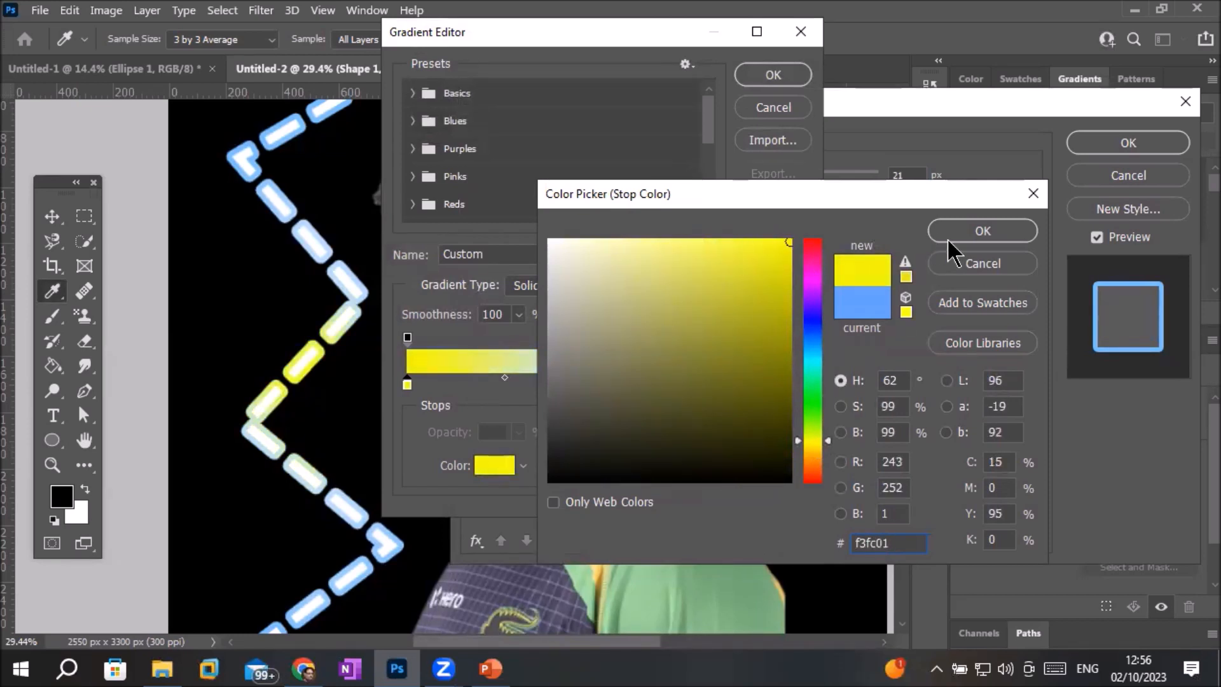
pyautogui.click(977, 232)
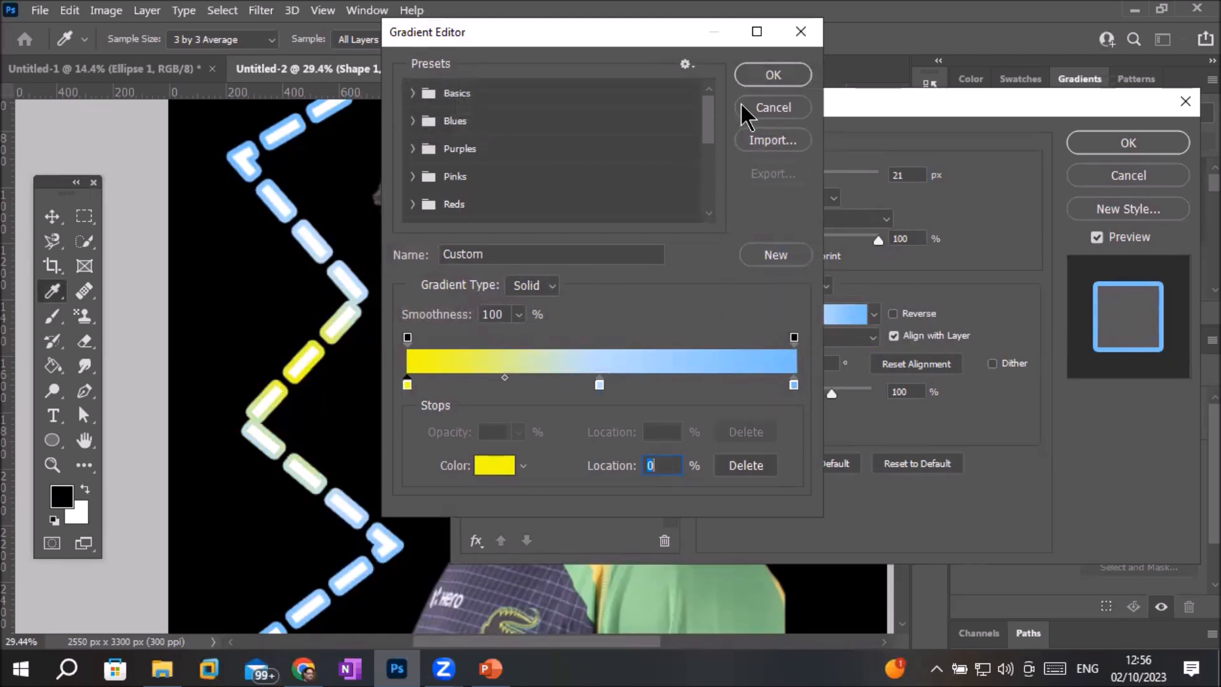
pyautogui.click(772, 75)
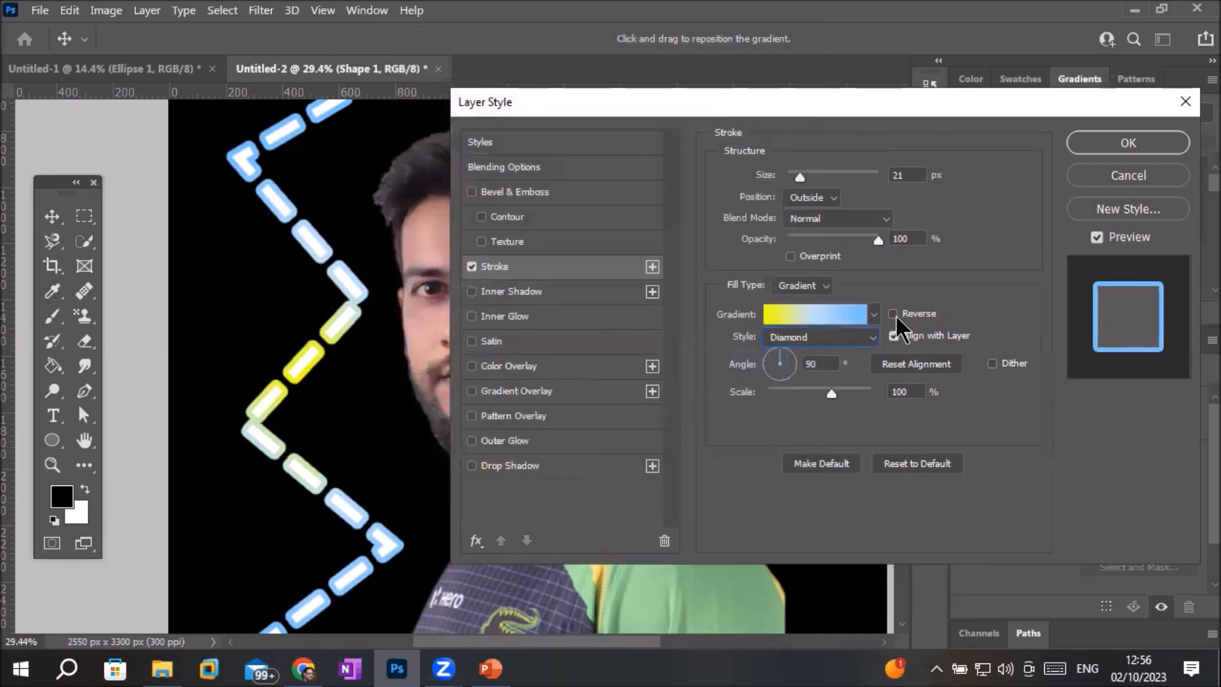
# Reverse the stroke's yellow-to-blue gradient and set its style to Linear.
pyautogui.click(894, 314)
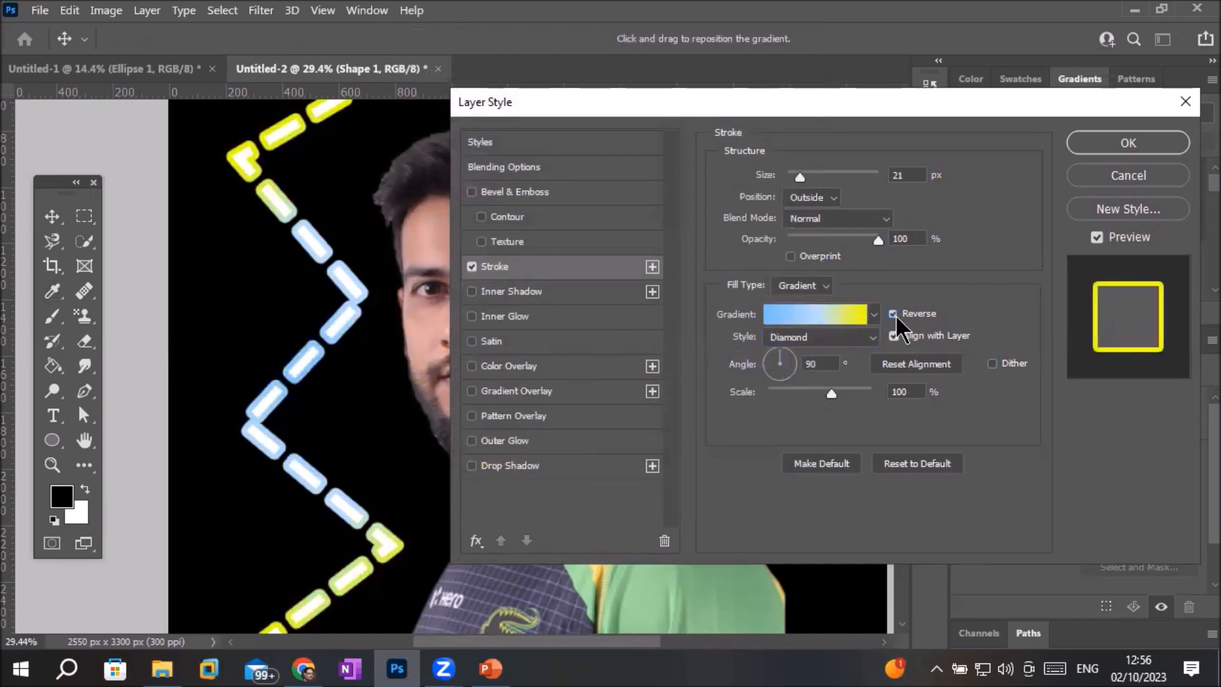
pyautogui.click(893, 314)
pyautogui.click(893, 314)
pyautogui.click(894, 314)
pyautogui.click(894, 314)
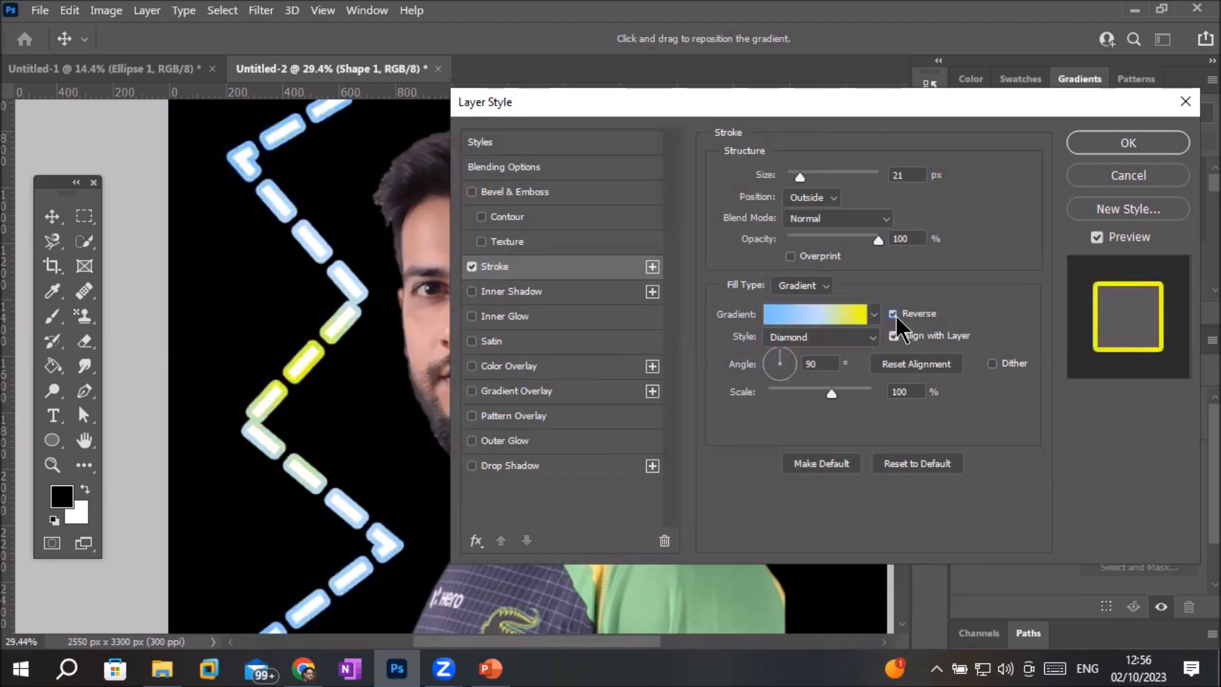
pyautogui.click(845, 335)
pyautogui.click(837, 352)
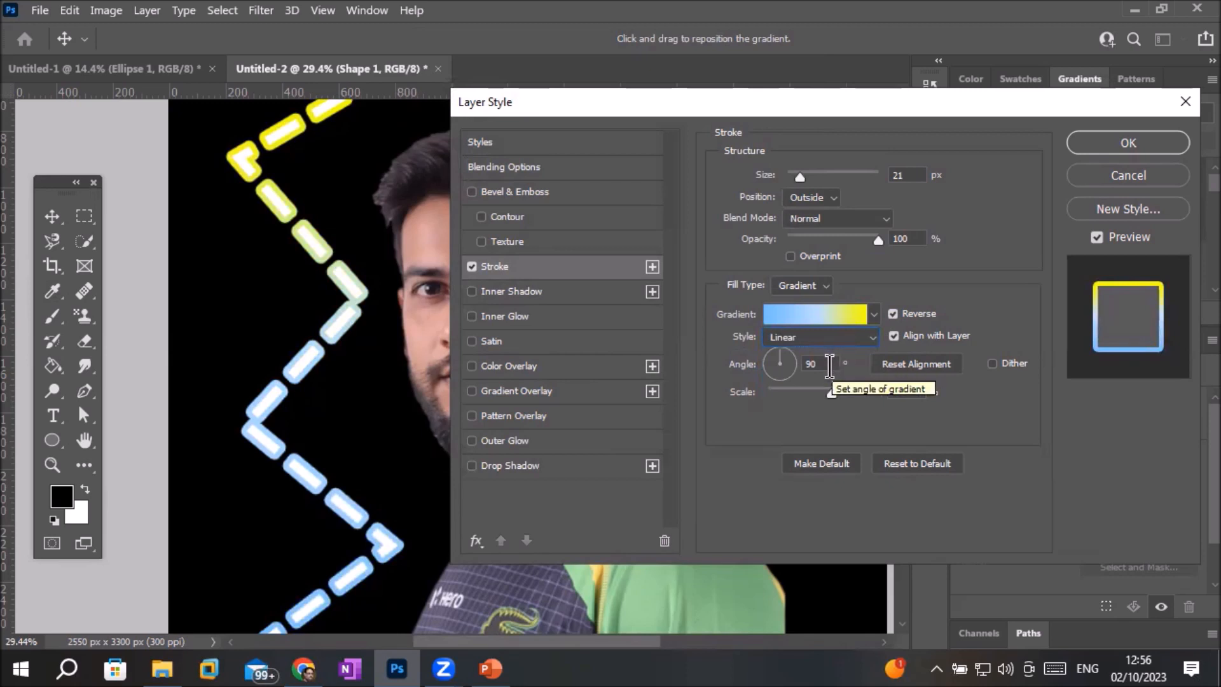
# Set the stroke gradient's angle to -160° and its scale to 63%.
pyautogui.click(792, 360)
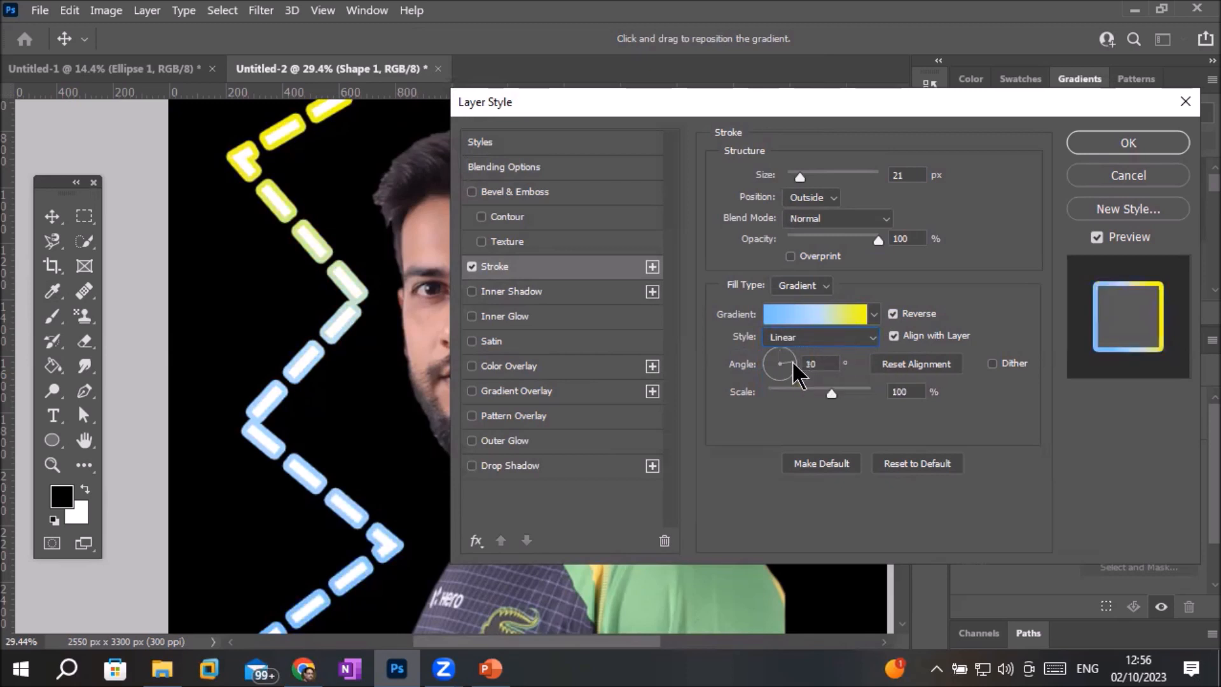
pyautogui.click(782, 383)
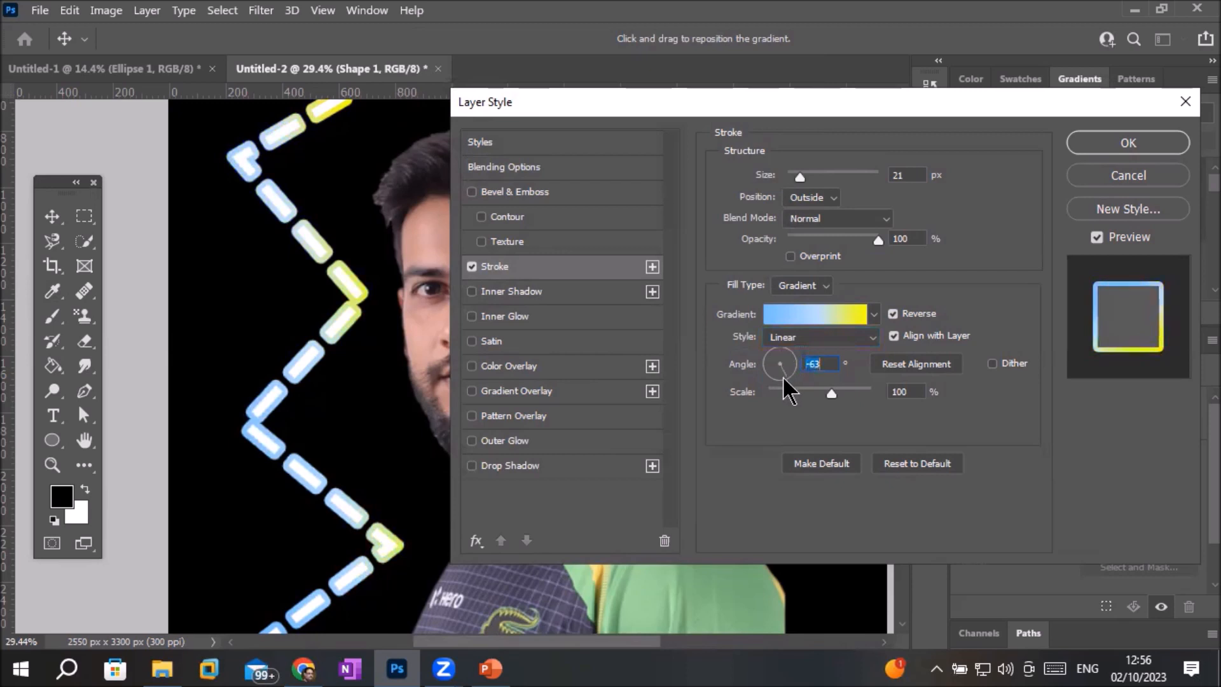
pyautogui.click(771, 369)
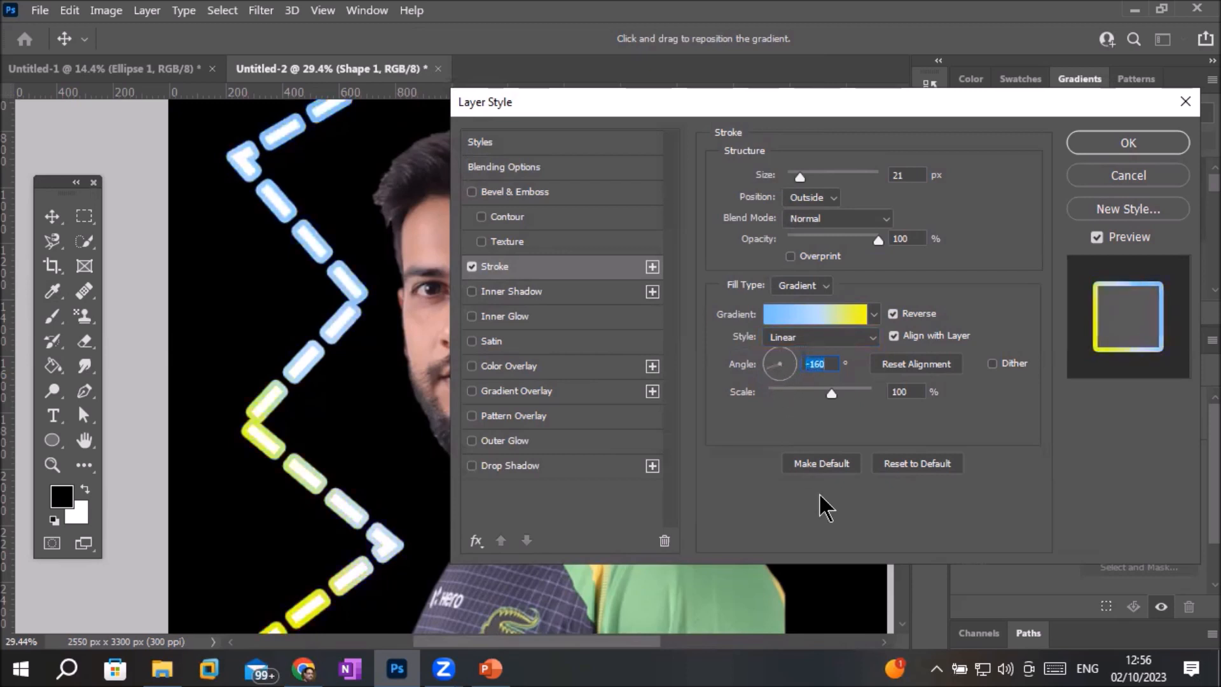
pyautogui.moveTo(834, 394); pyautogui.dragTo(803, 401)
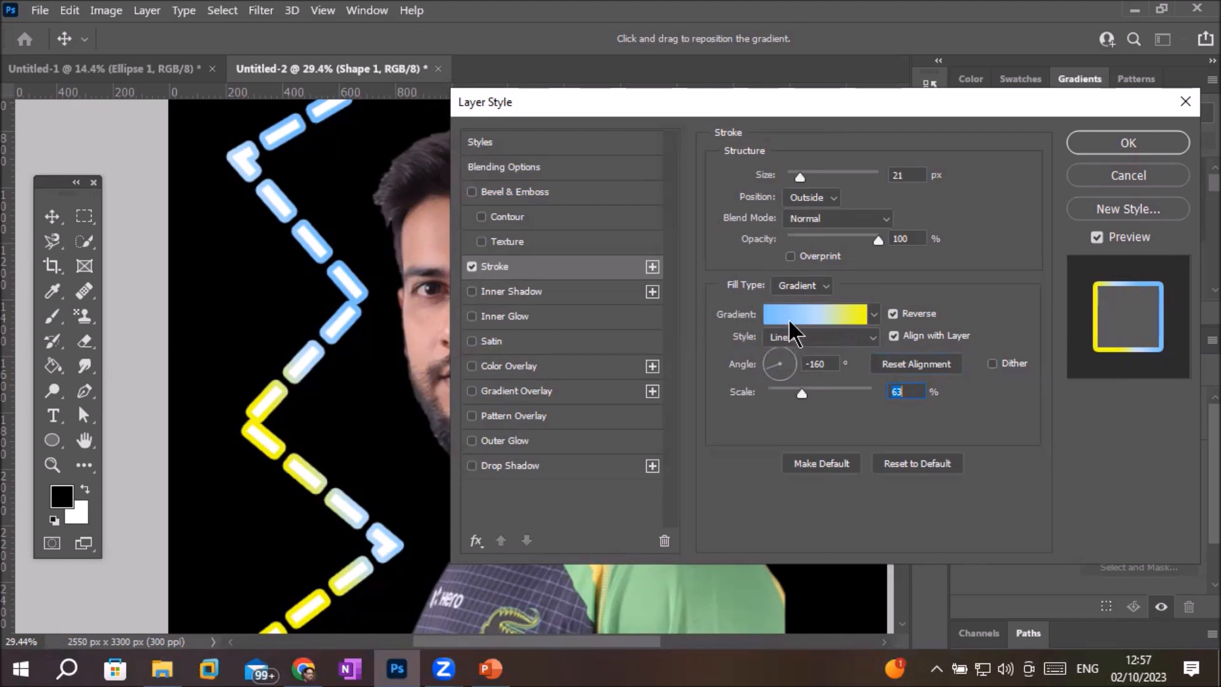
# Change the Stroke effect's fill type to Pattern.
pyautogui.click(826, 287)
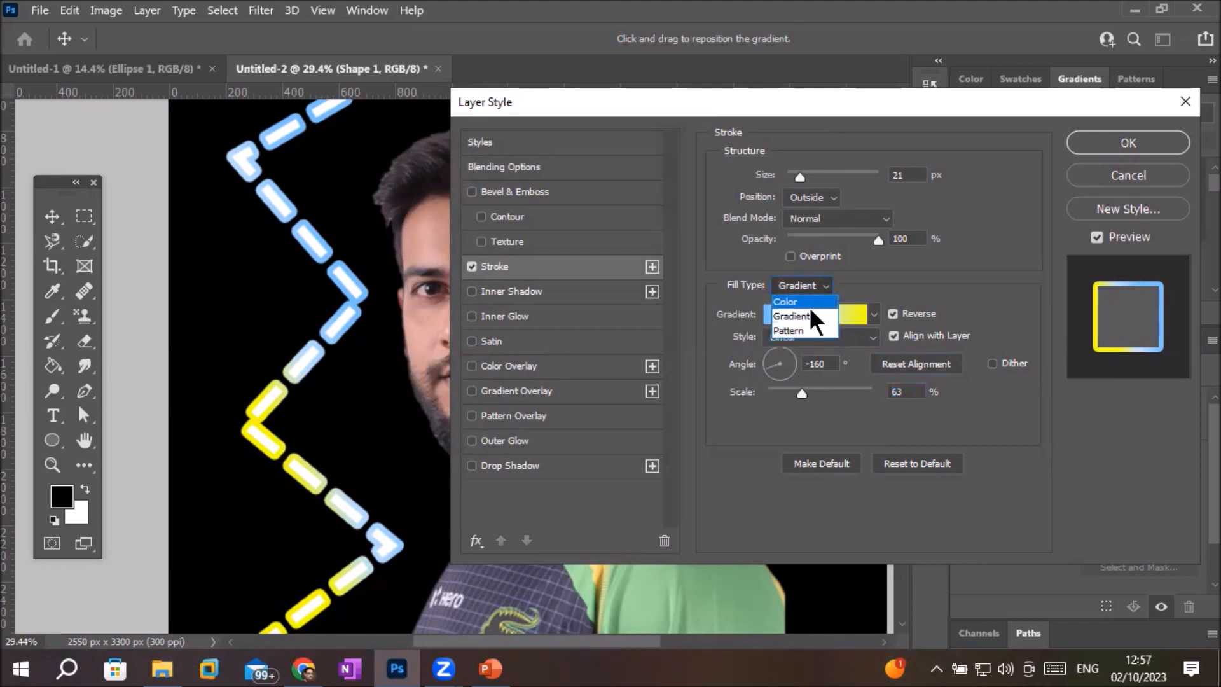
pyautogui.click(805, 330)
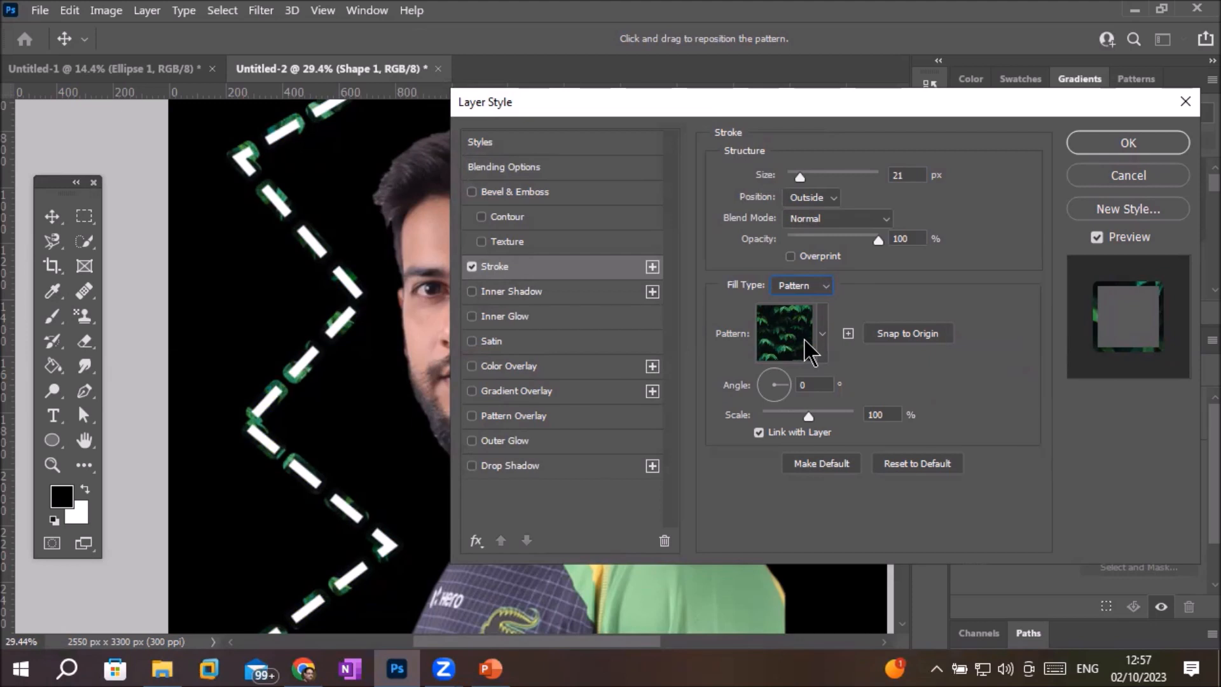
# Set the zigzag stroke's pattern to the circle-and-triangle line drawing, apply the layer style and inspect the dashes closely.
pyautogui.click(822, 335)
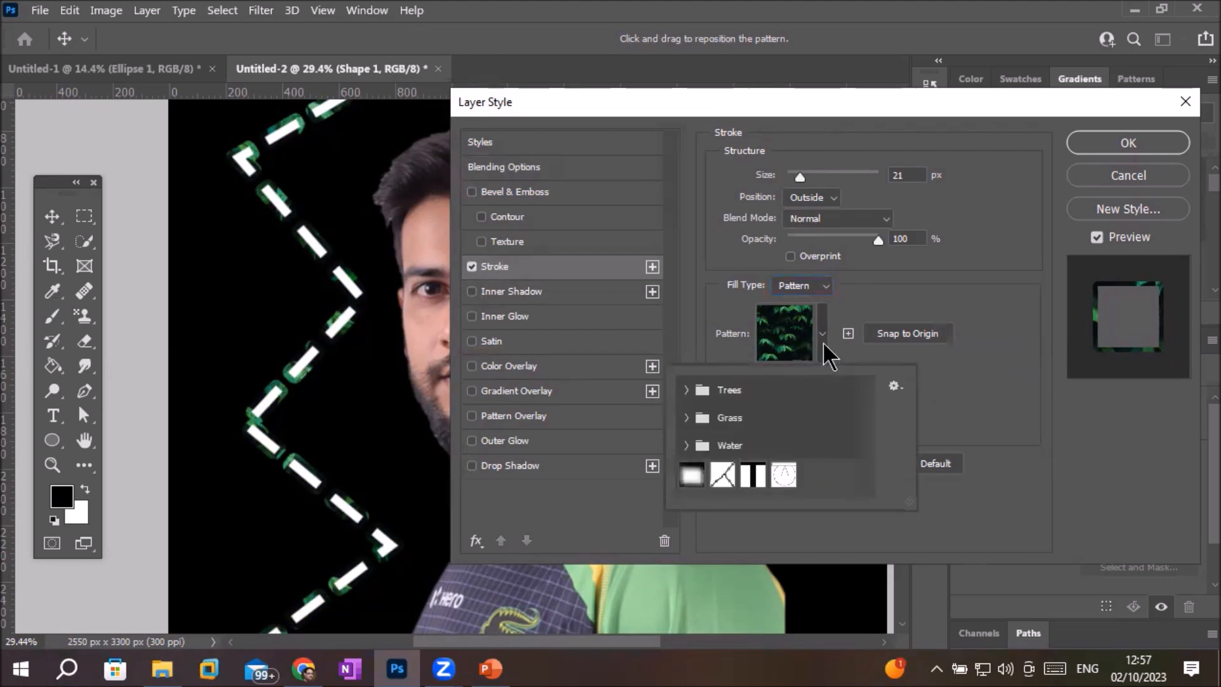
pyautogui.click(785, 477)
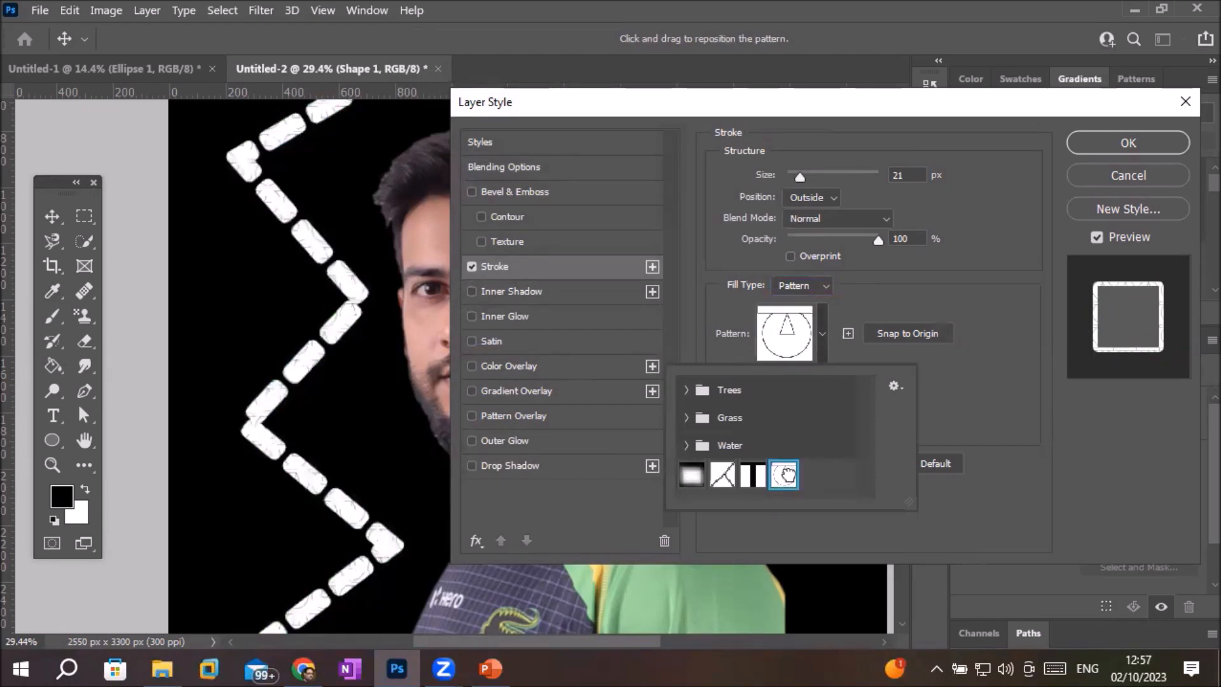
pyautogui.click(1108, 140)
pyautogui.click(1107, 140)
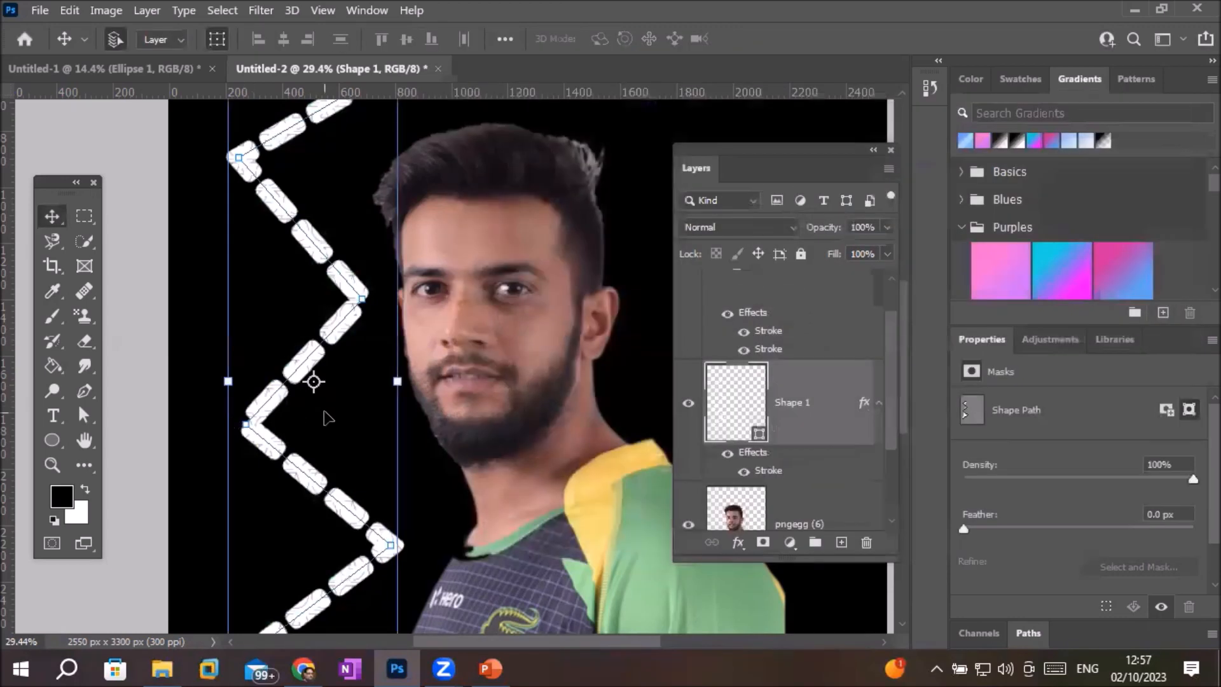
pyautogui.scroll(10, 319, 394)
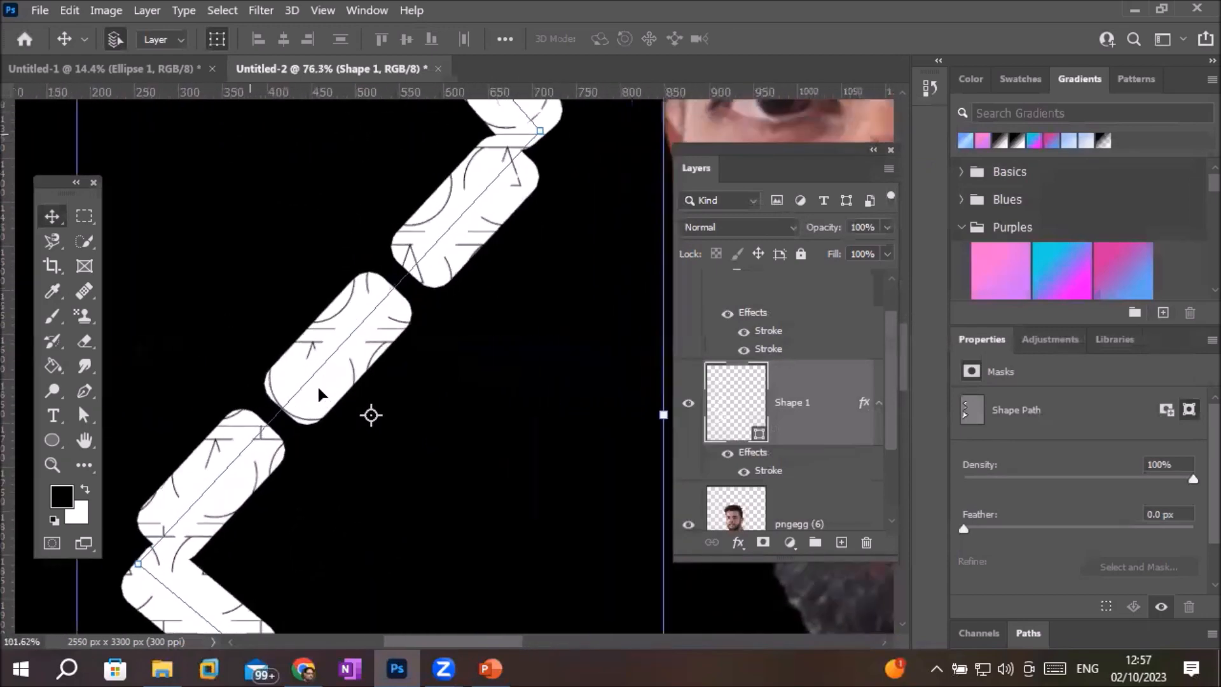
pyautogui.scroll(8, 318, 389)
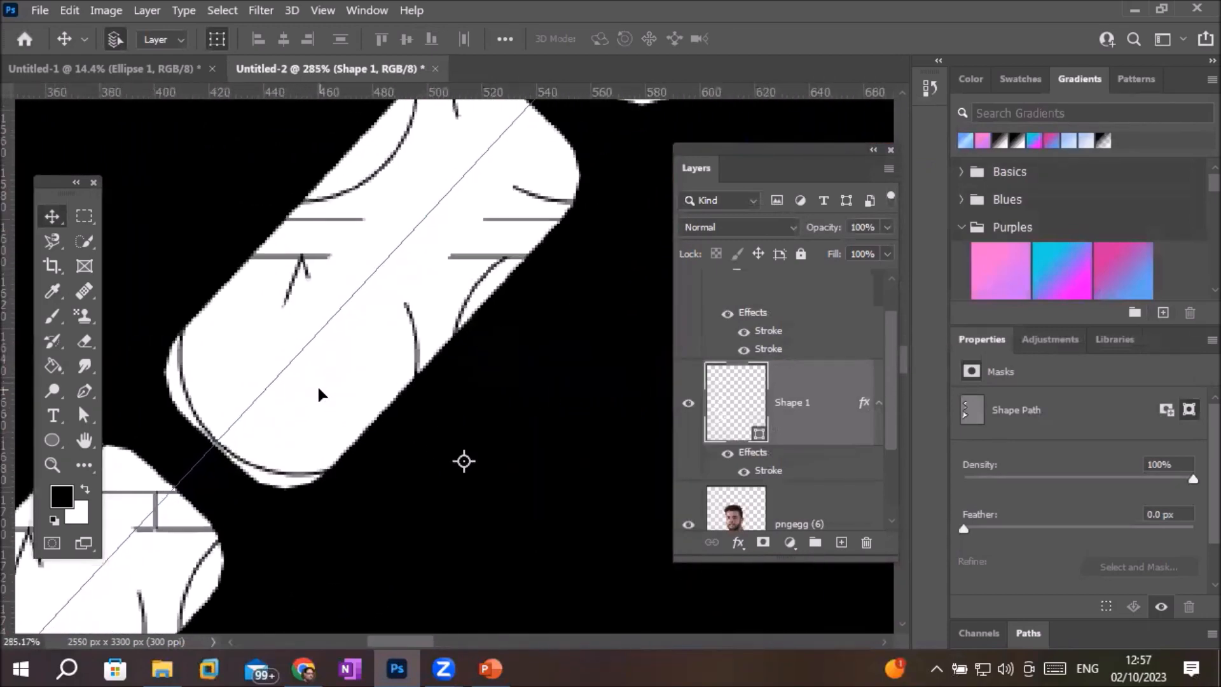
pyautogui.scroll(-8, 320, 389)
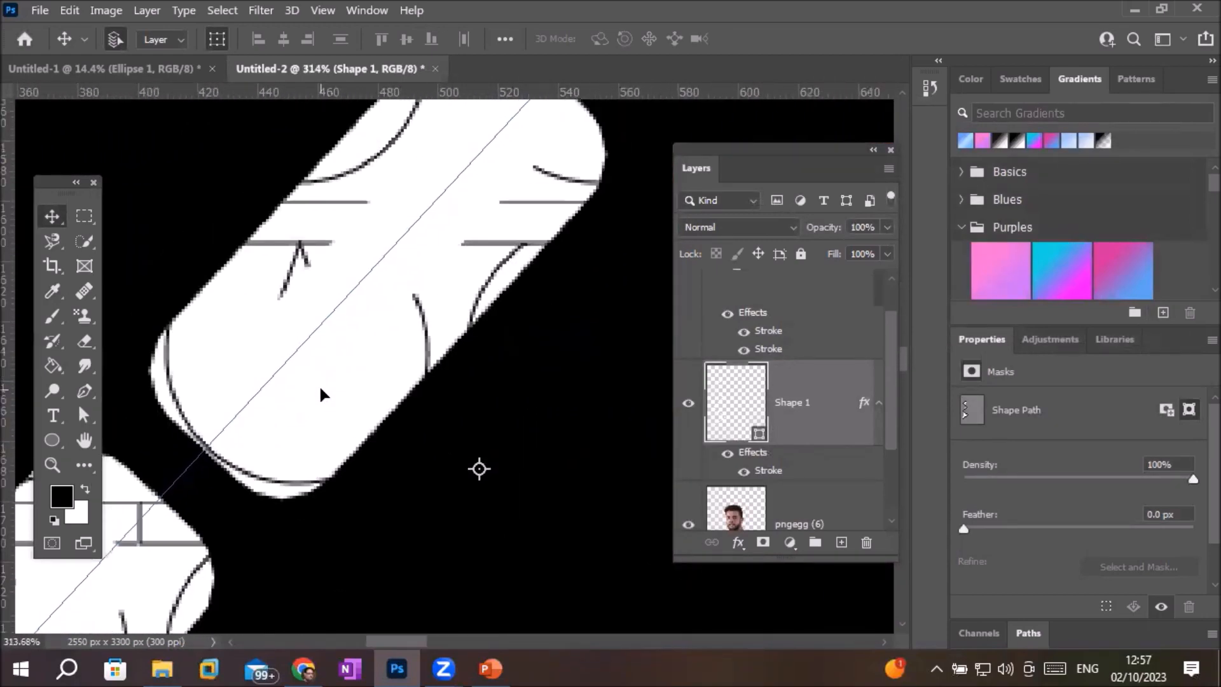
pyautogui.scroll(-5, 321, 392)
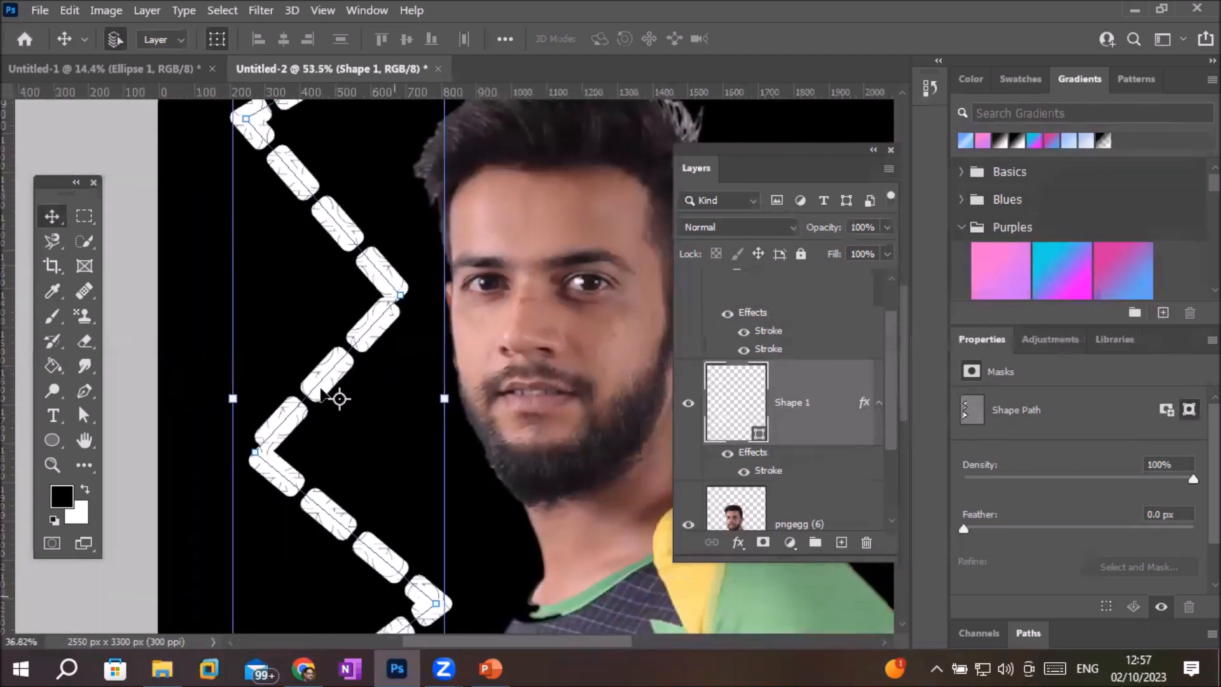
pyautogui.scroll(-1, 335, 397)
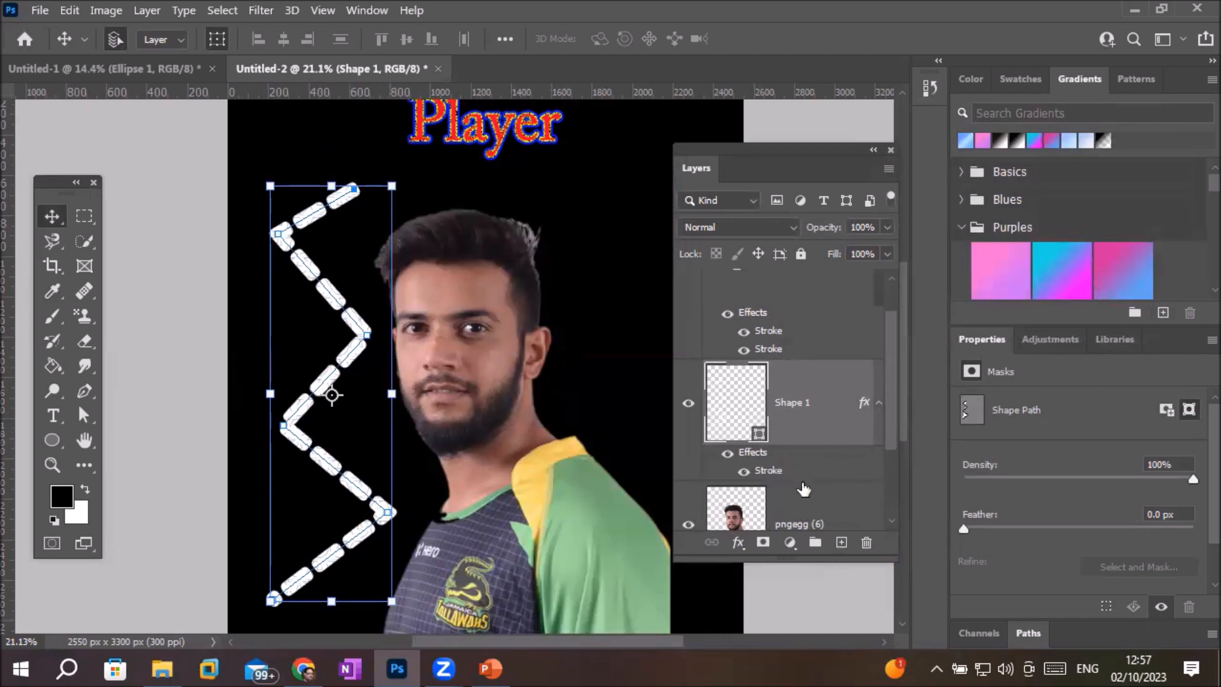
# Hide and show the Shape 1 layer to compare the design with and without the zigzag.
pyautogui.click(687, 404)
pyautogui.click(686, 404)
pyautogui.click(687, 403)
pyautogui.click(686, 404)
pyautogui.click(759, 435)
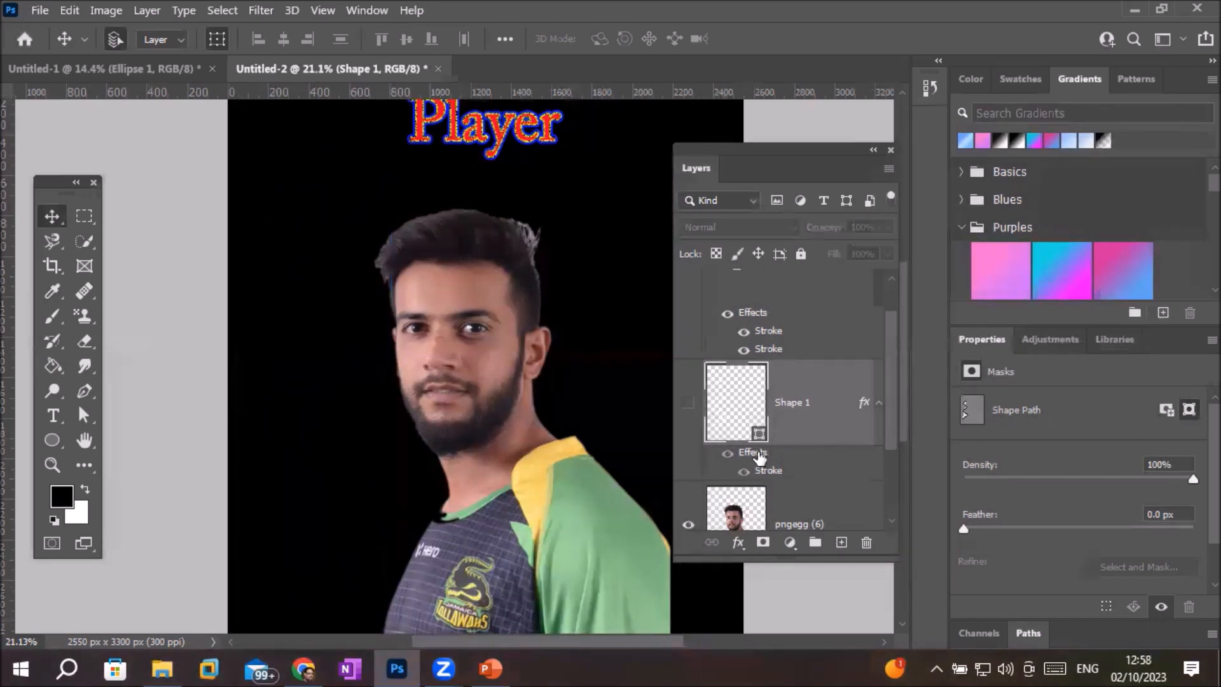
pyautogui.click(689, 407)
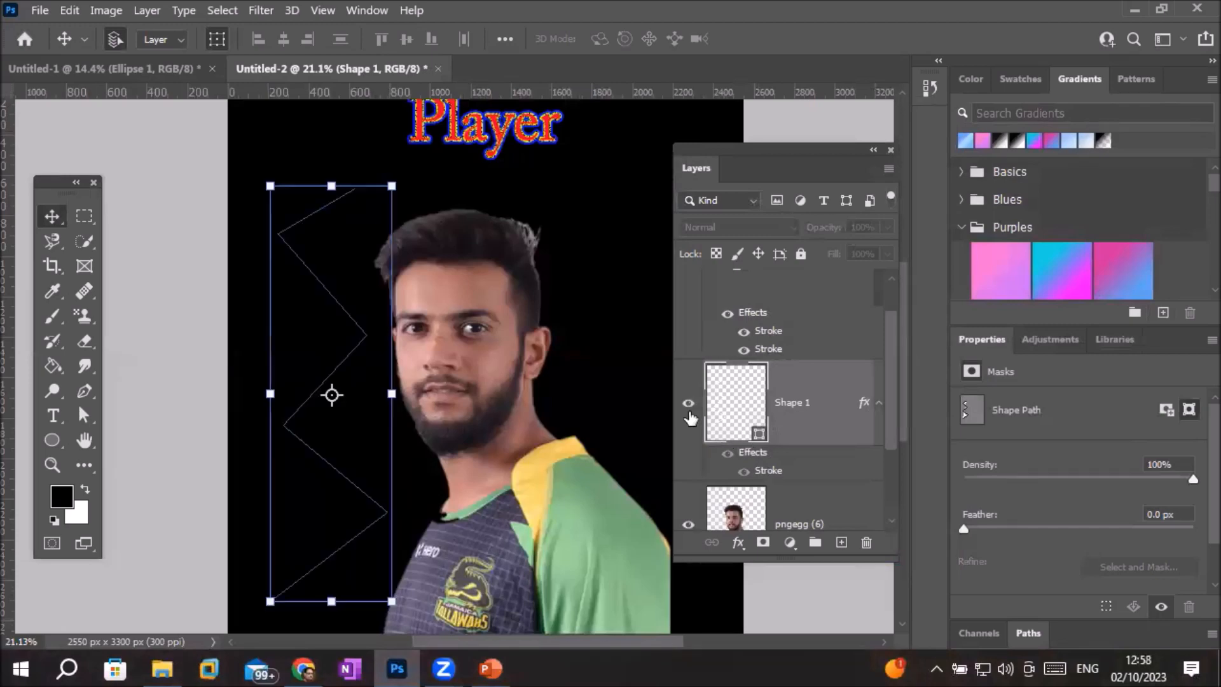
# Change the Shape 1 layer's stroke pattern to the third pattern in the Water group, apply it and inspect the dashes.
pyautogui.doubleClick(756, 458)
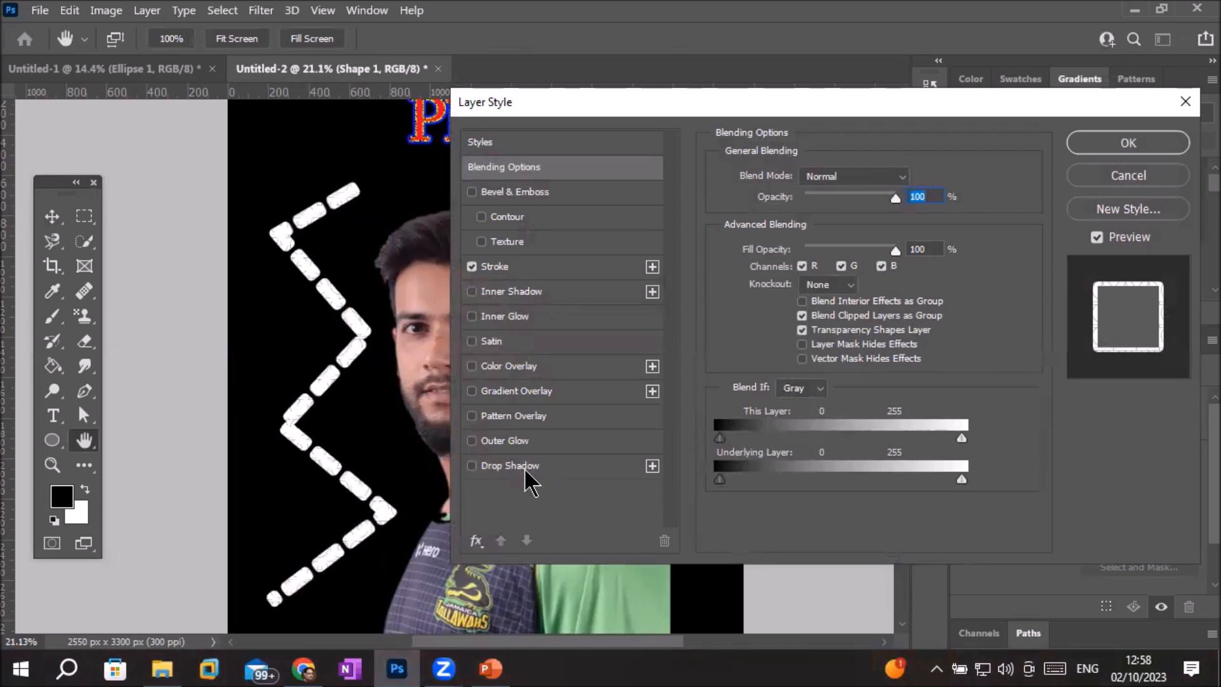
pyautogui.click(536, 272)
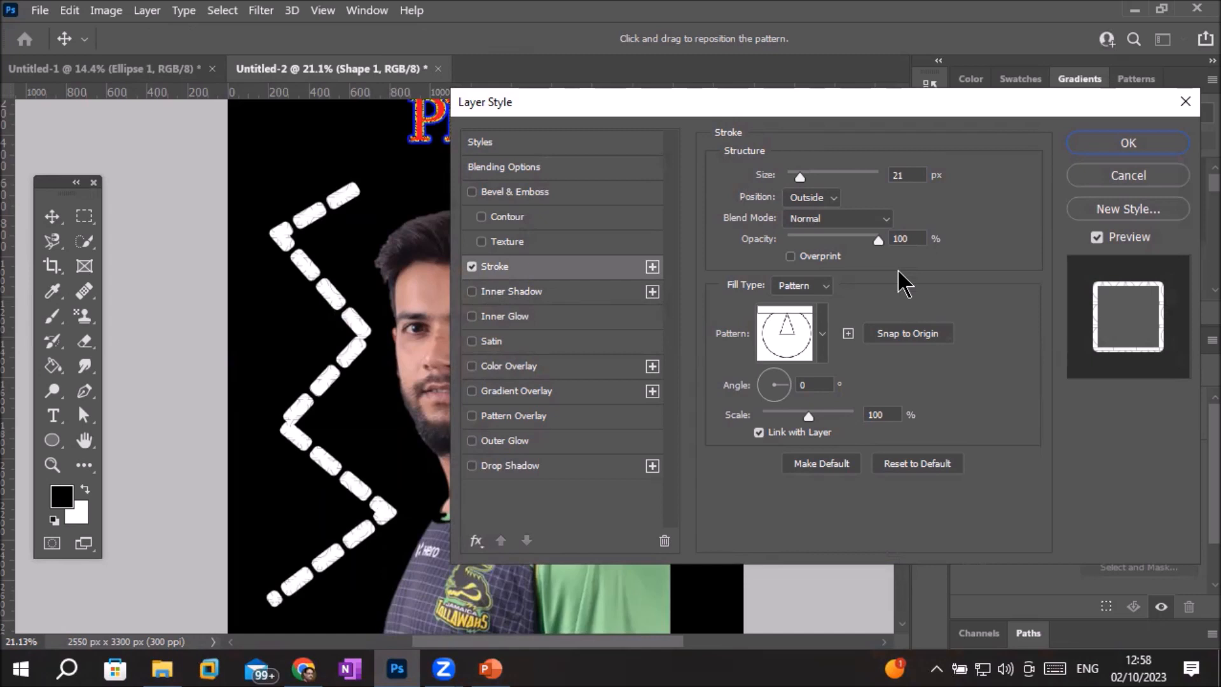
pyautogui.click(821, 335)
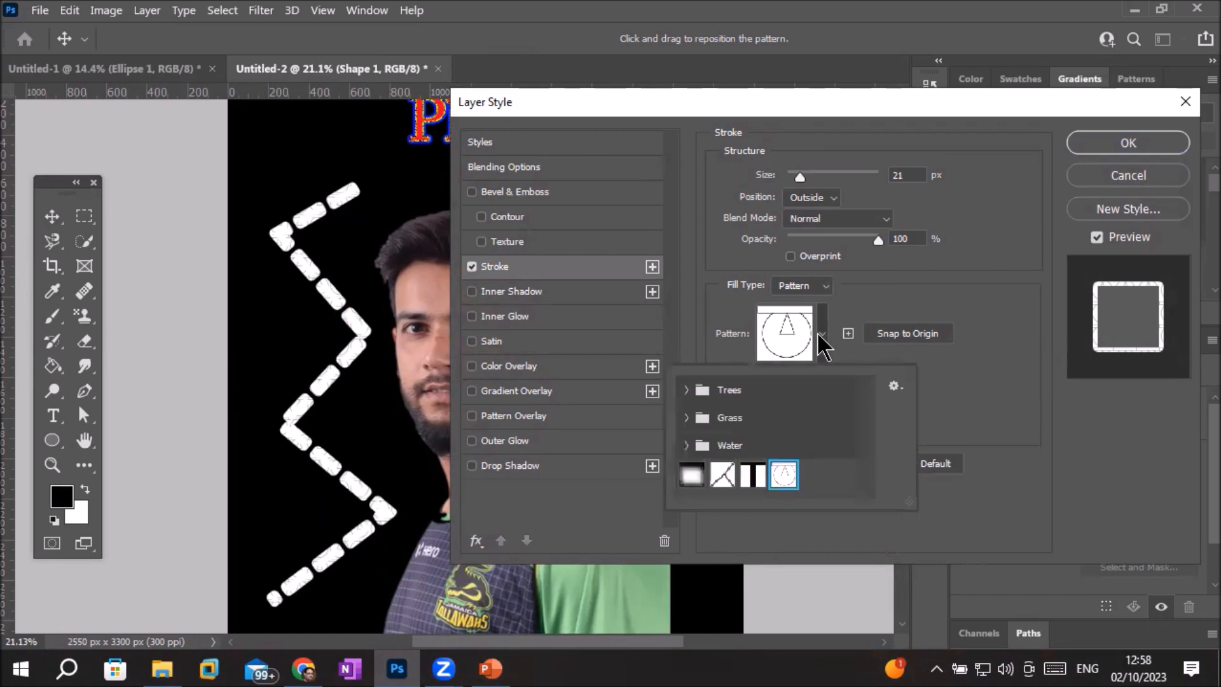
pyautogui.click(686, 418)
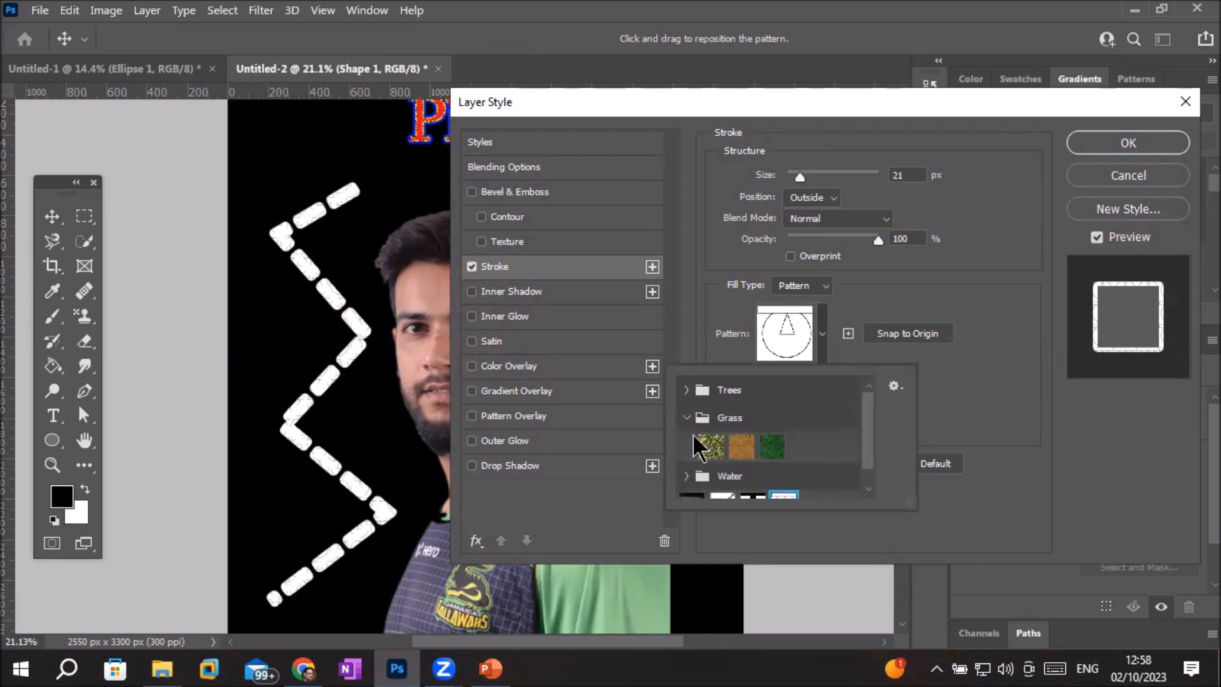
pyautogui.click(685, 417)
pyautogui.click(686, 445)
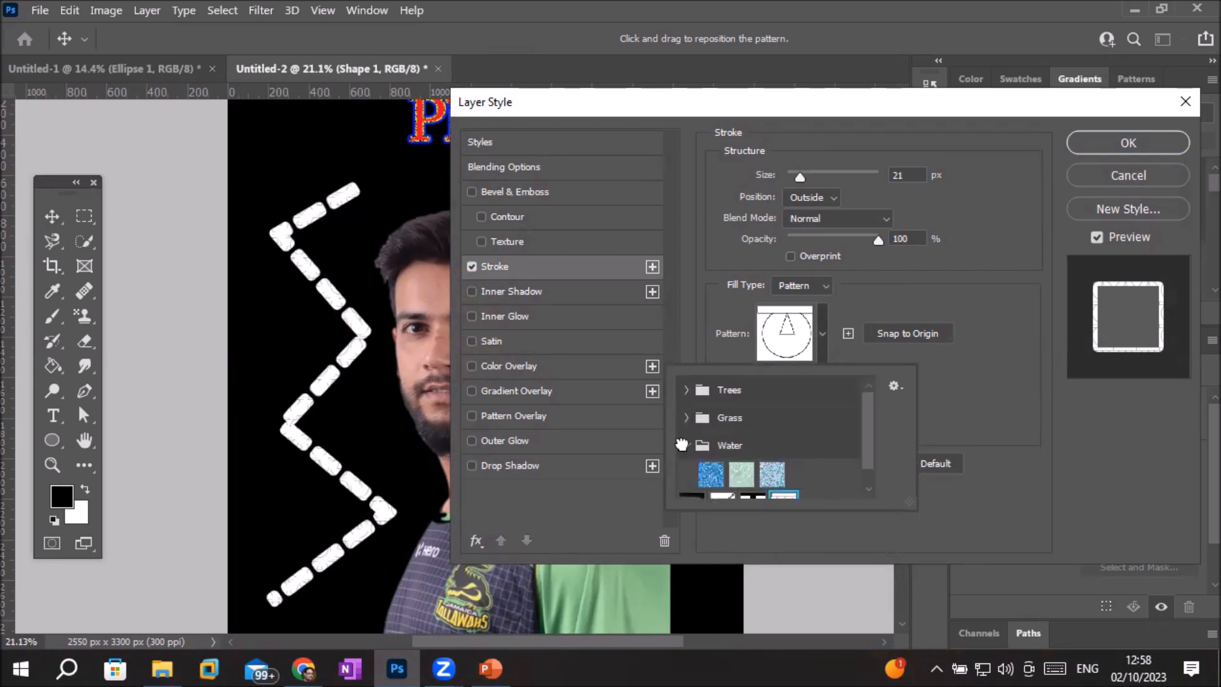
pyautogui.click(767, 474)
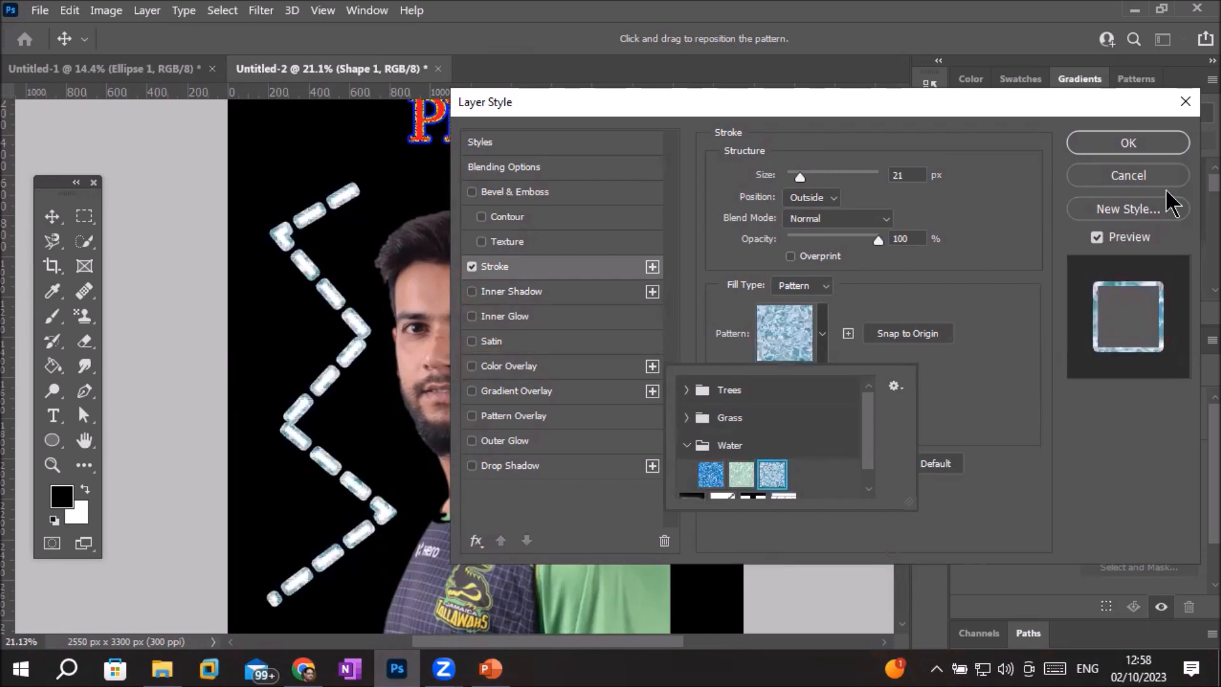
pyautogui.click(1147, 143)
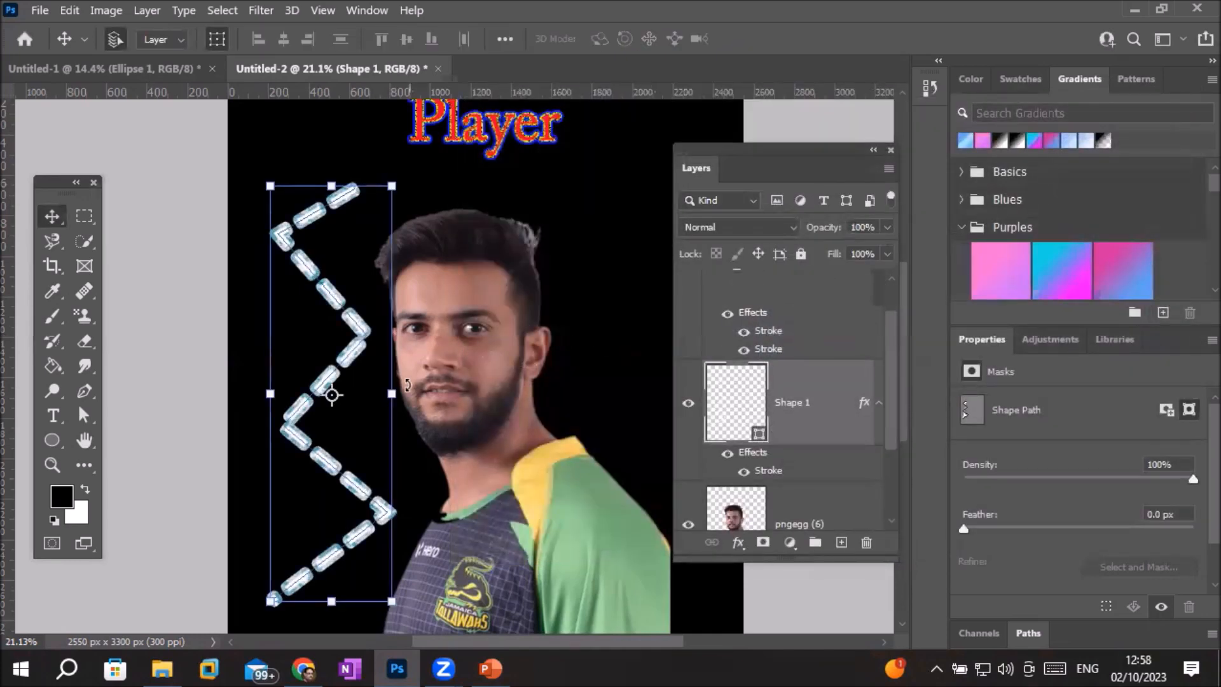
pyautogui.scroll(5, 322, 390)
pyautogui.scroll(10, 308, 421)
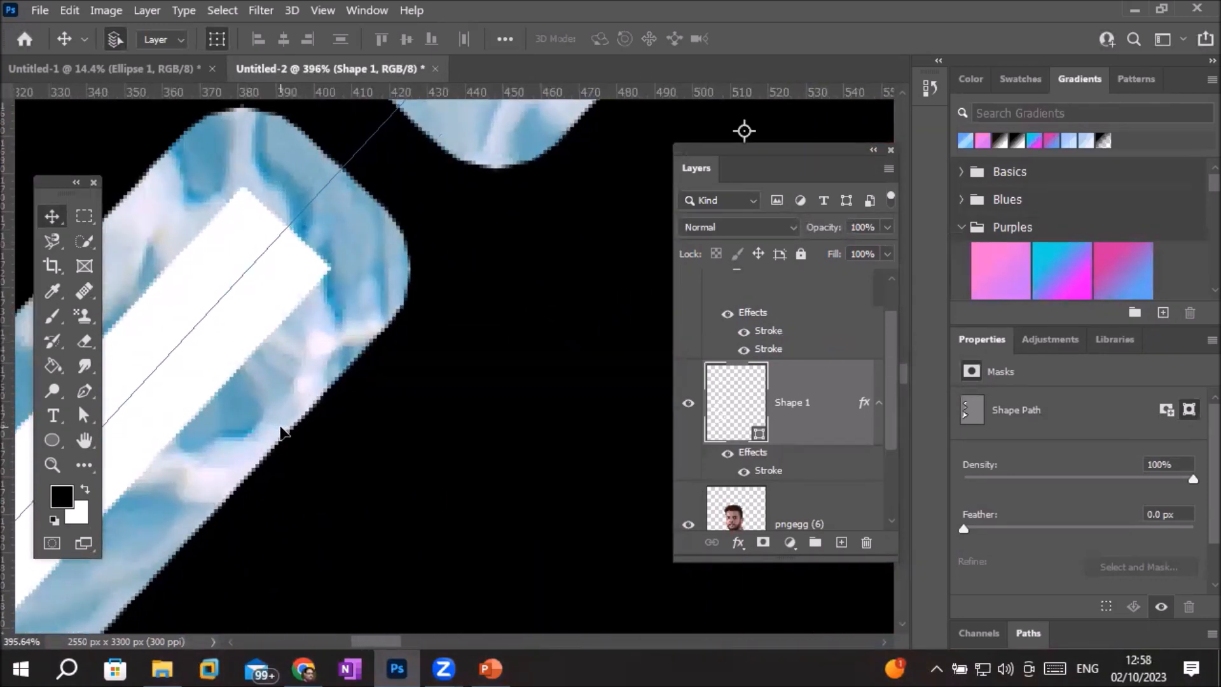
pyautogui.scroll(-10, 282, 434)
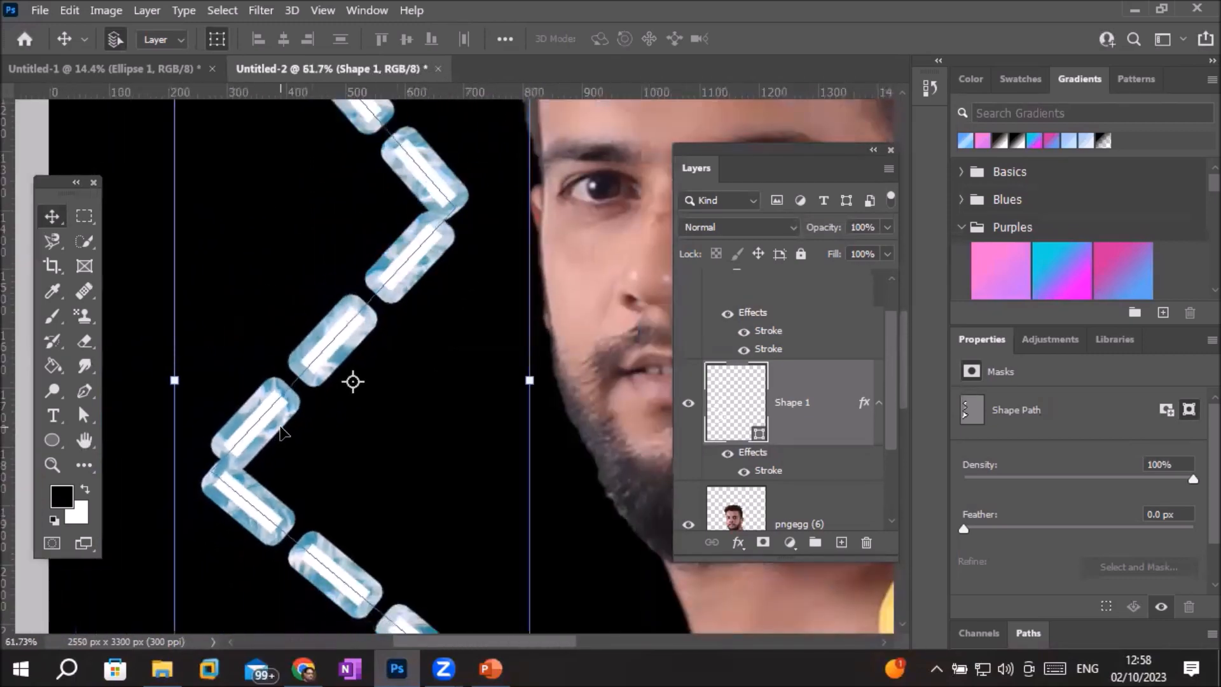
pyautogui.scroll(-8, 281, 434)
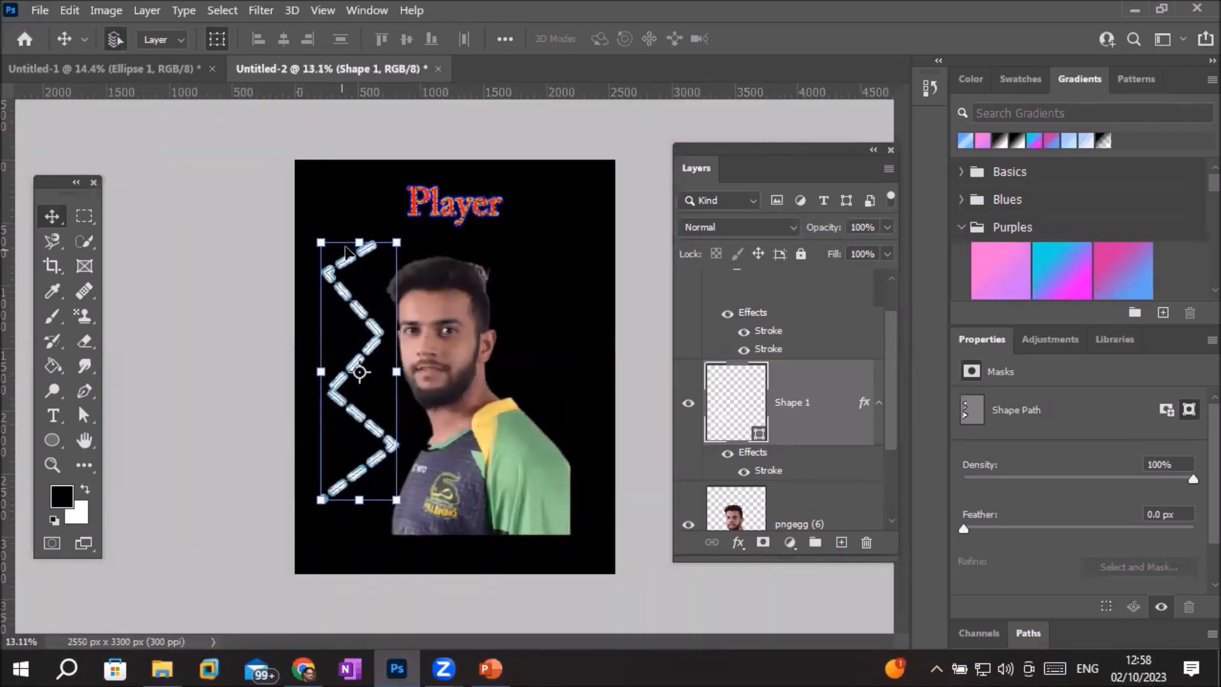
pyautogui.scroll(2, 463, 280)
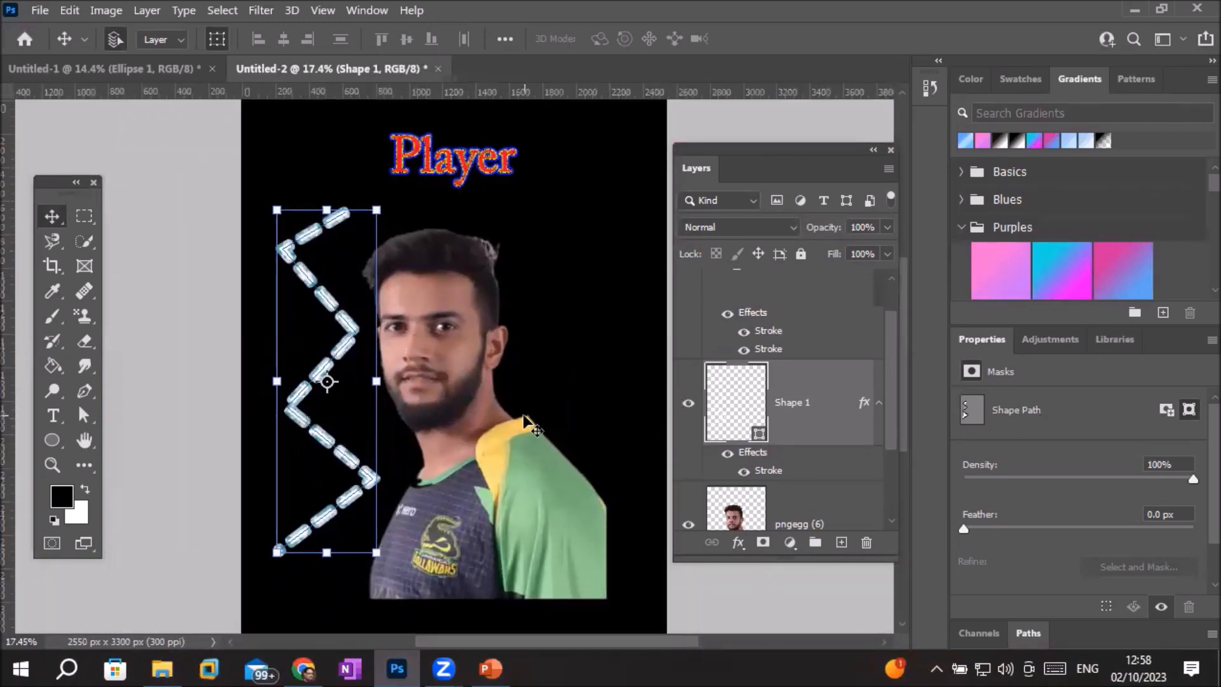
# Switch to the Untitled-1 document and delete the Ellipse 1 layer.
pyautogui.click(461, 345)
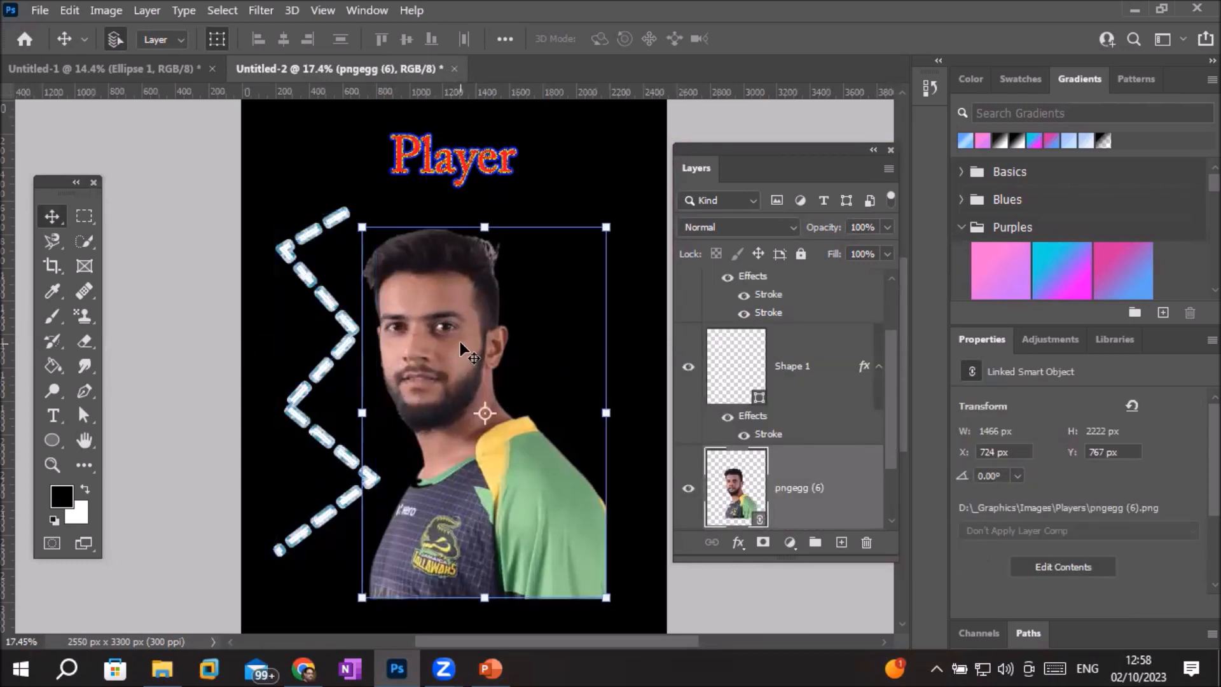
pyautogui.click(87, 69)
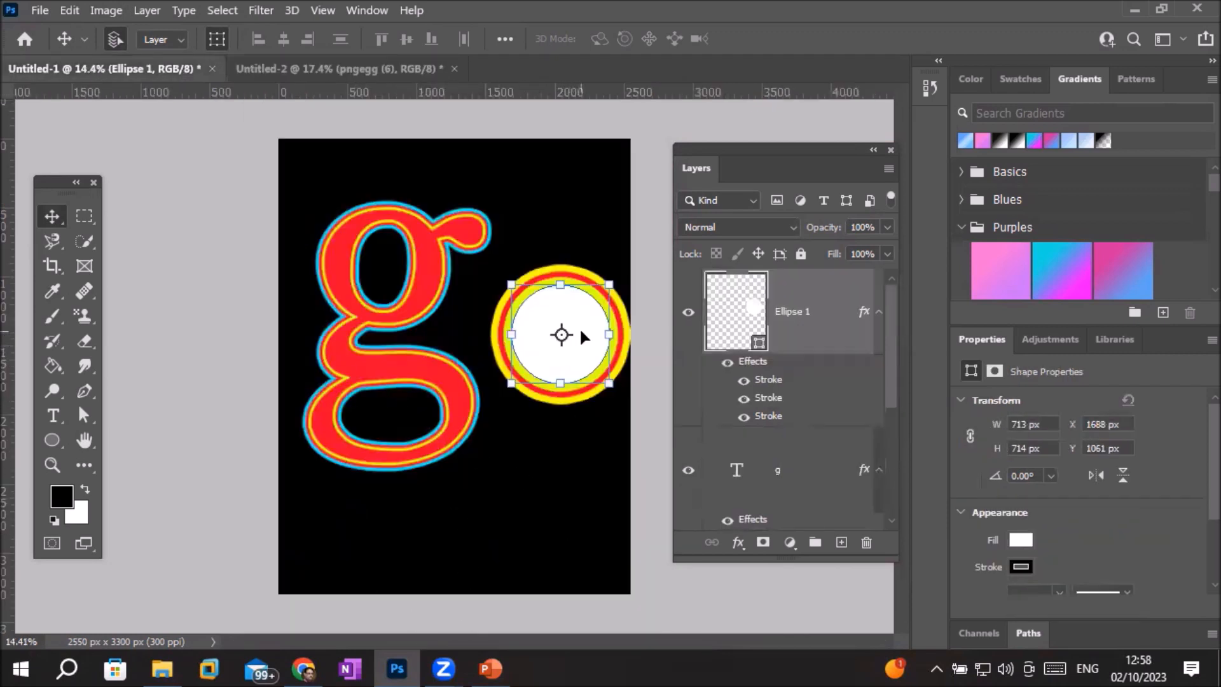
pyautogui.press('Delete')
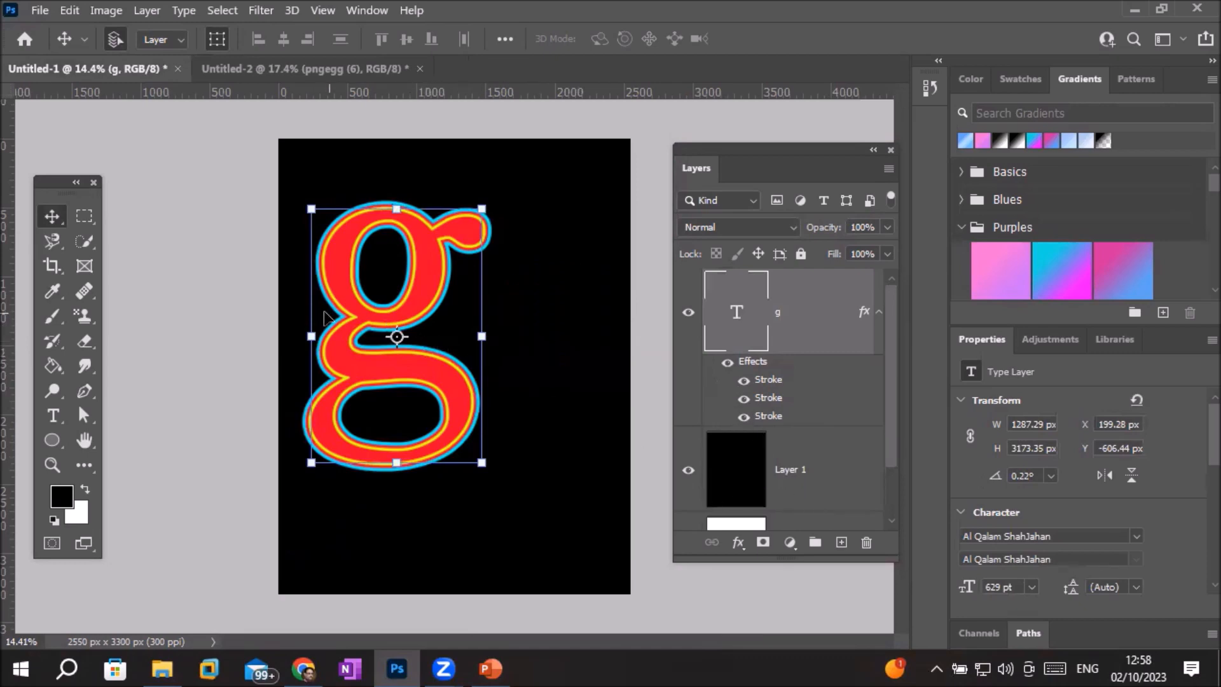
# Turn off all three Stroke effects in the g text layer's layer style.
pyautogui.scroll(2, 329, 316)
pyautogui.scroll(3, 328, 310)
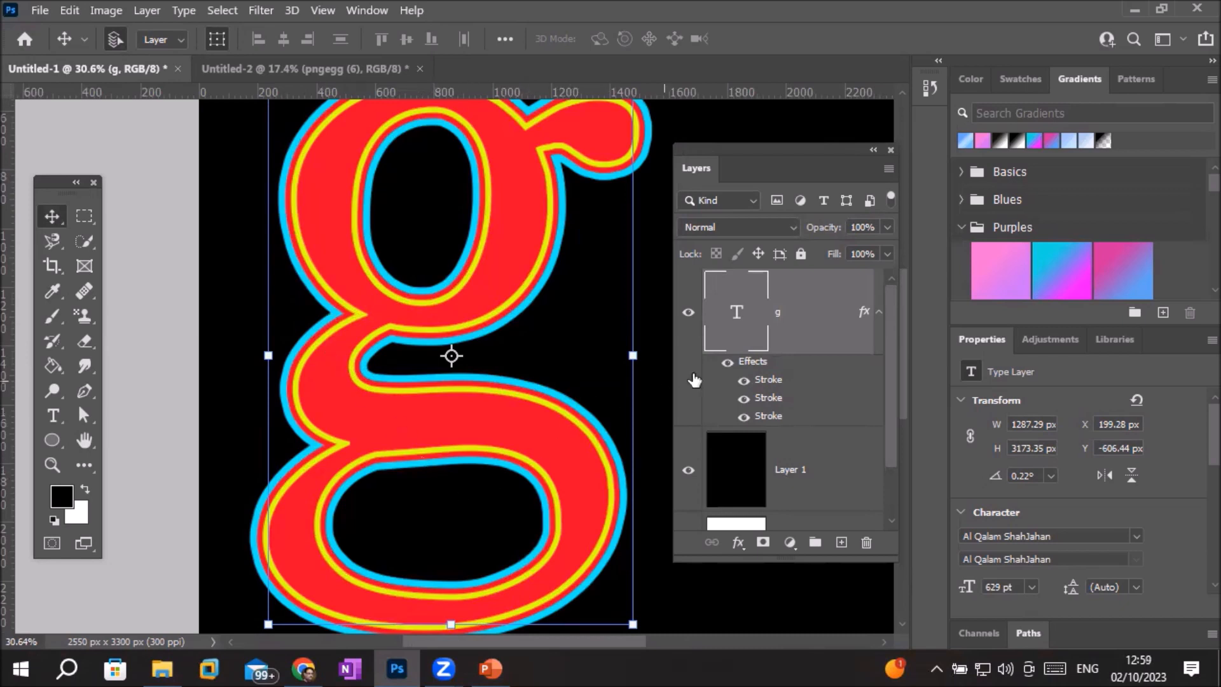
pyautogui.doubleClick(757, 362)
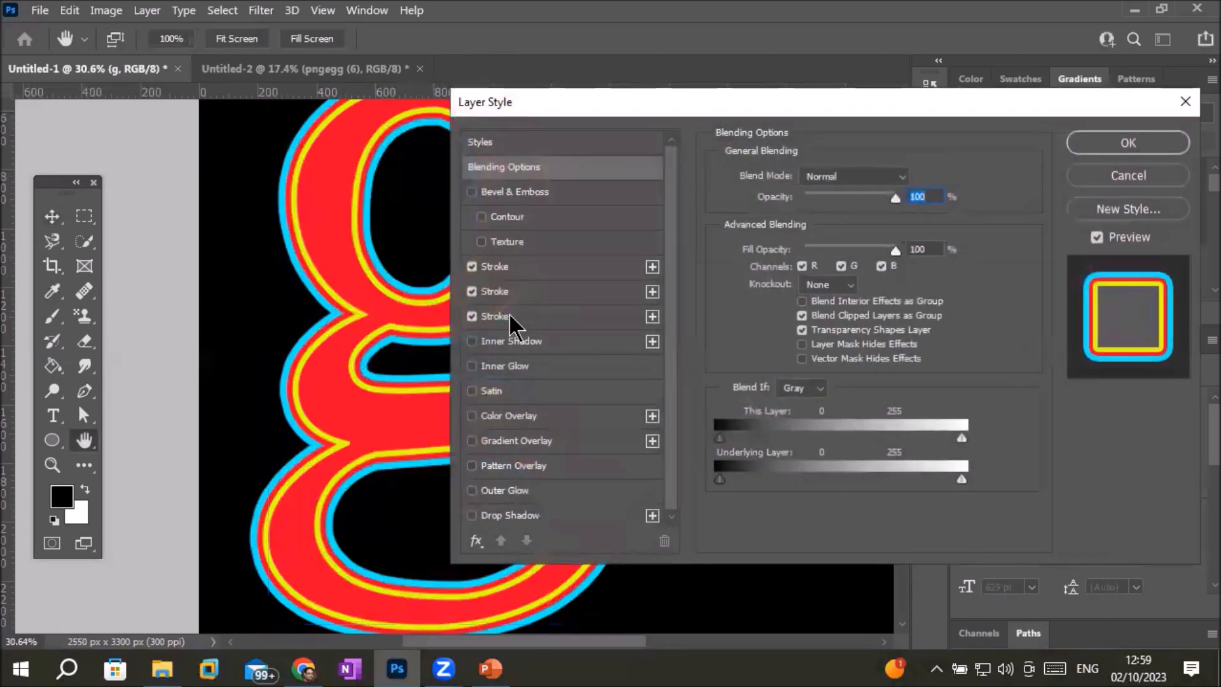
pyautogui.click(472, 292)
pyautogui.click(472, 316)
pyautogui.click(472, 266)
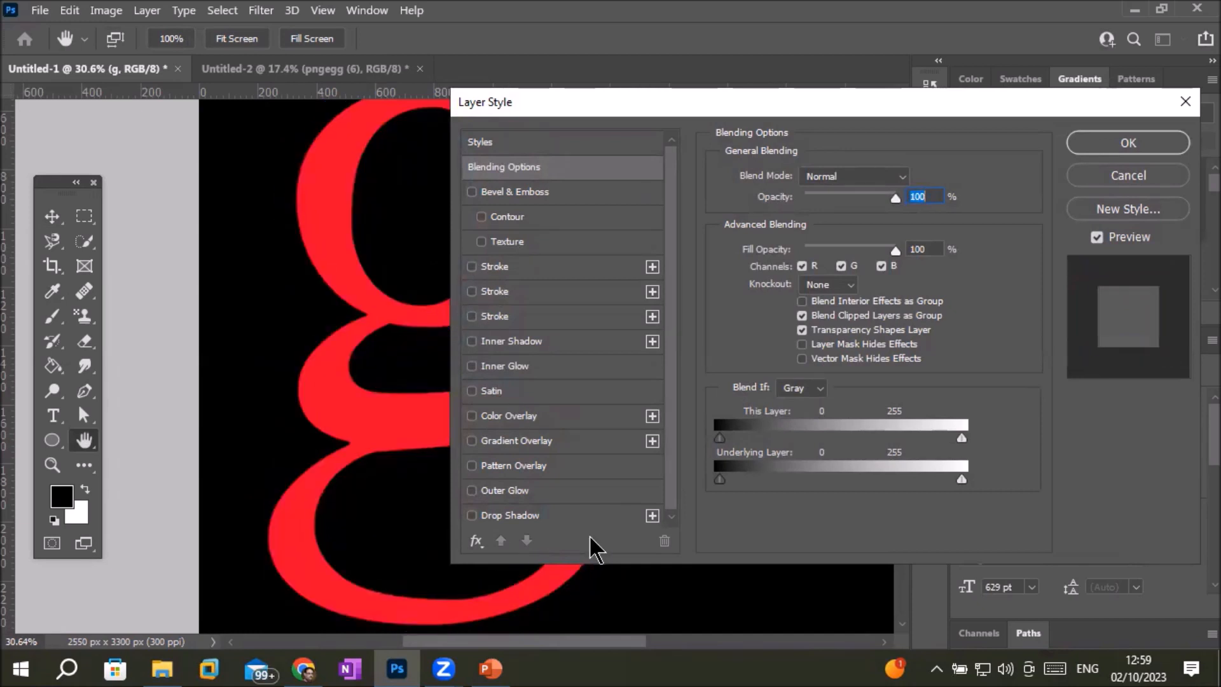
# Toggle the g layer's first Stroke effect on and off, and review its settings and the blending options.
pyautogui.click(471, 265)
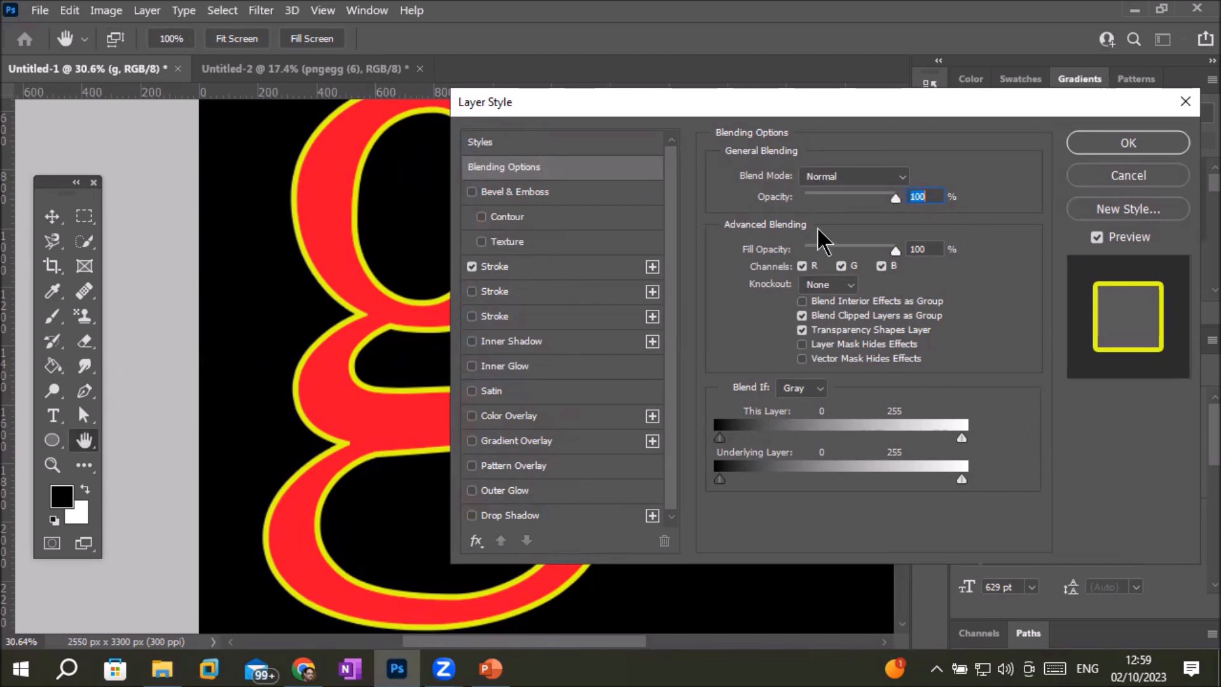
pyautogui.click(494, 270)
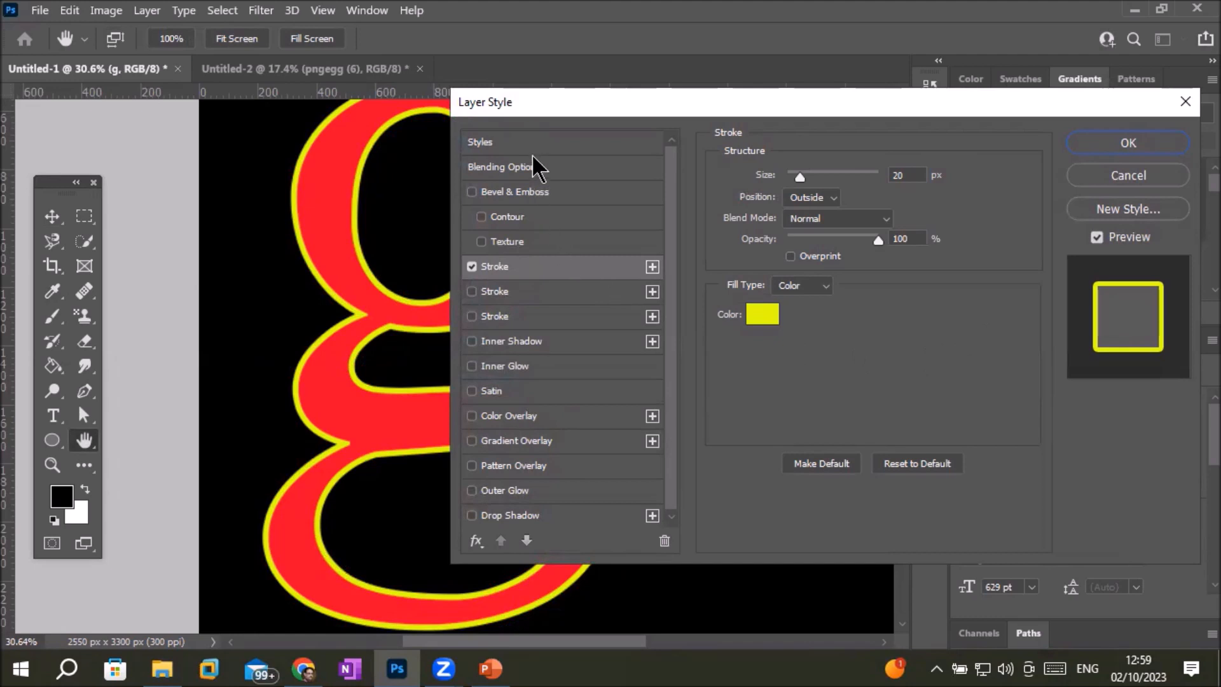
pyautogui.click(499, 168)
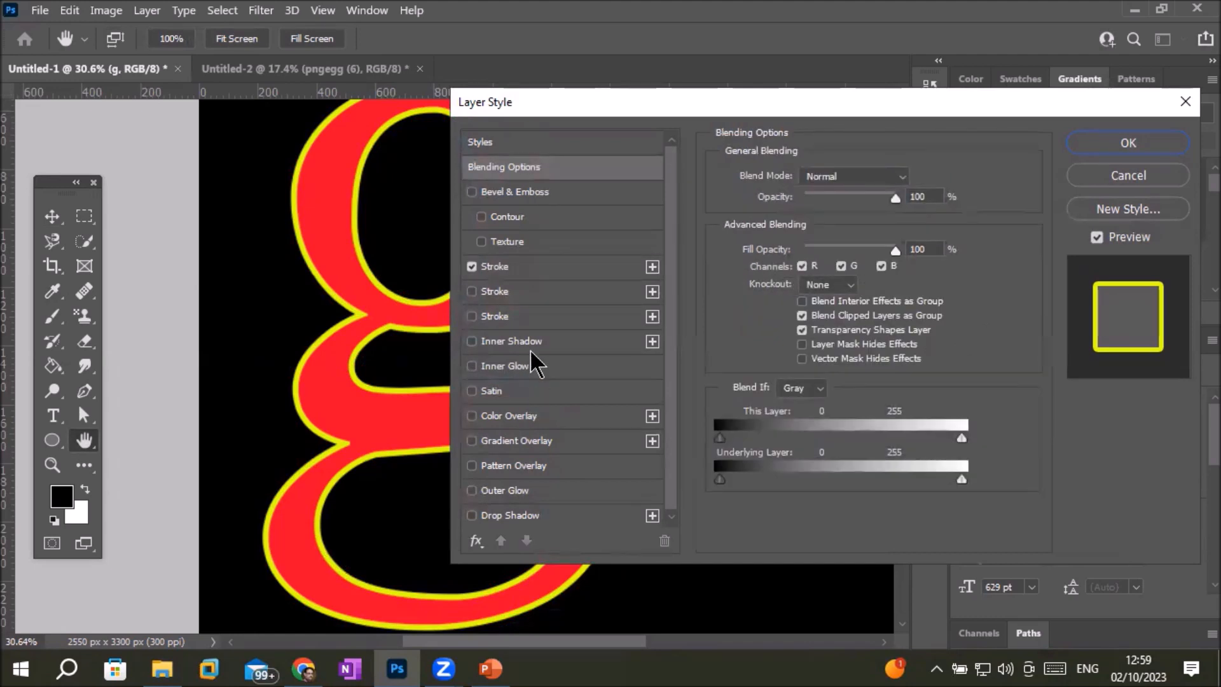
pyautogui.click(470, 272)
pyautogui.click(471, 267)
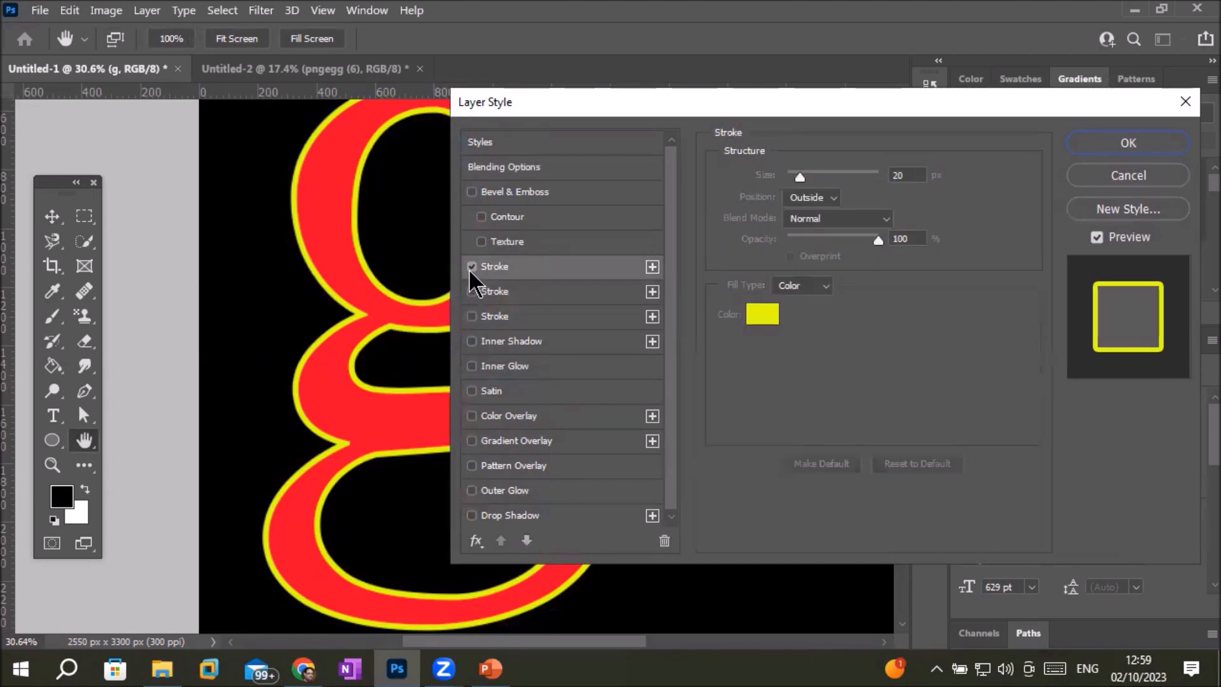
pyautogui.click(471, 267)
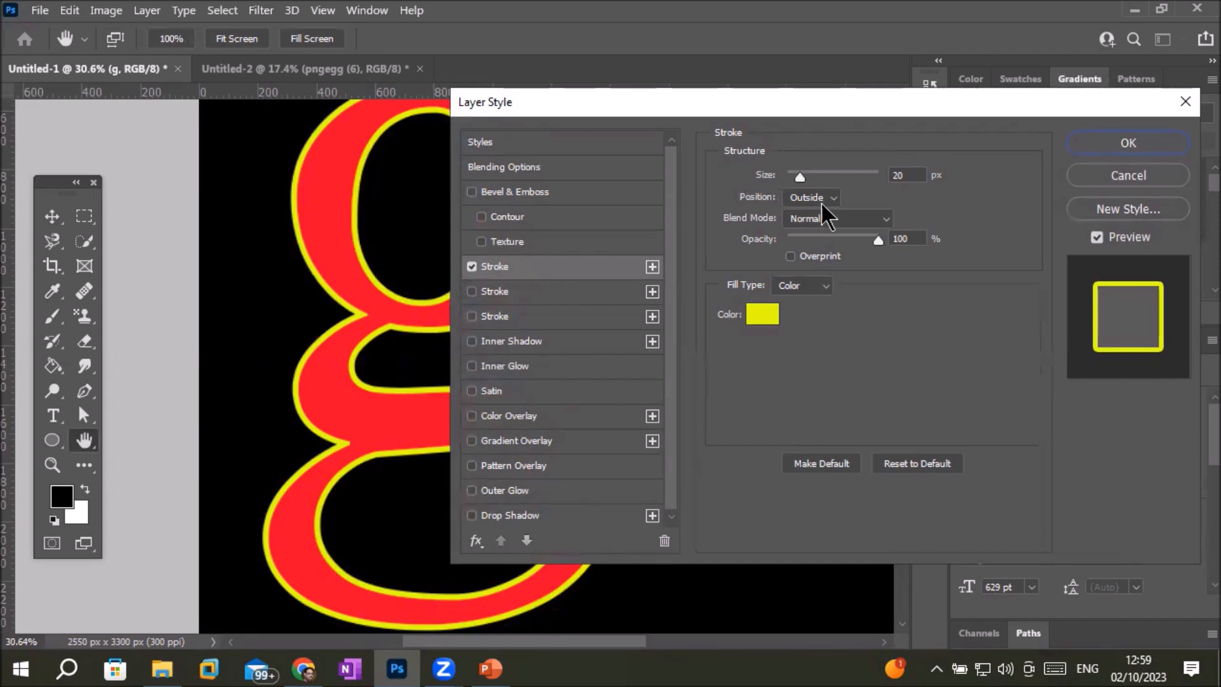
pyautogui.click(471, 266)
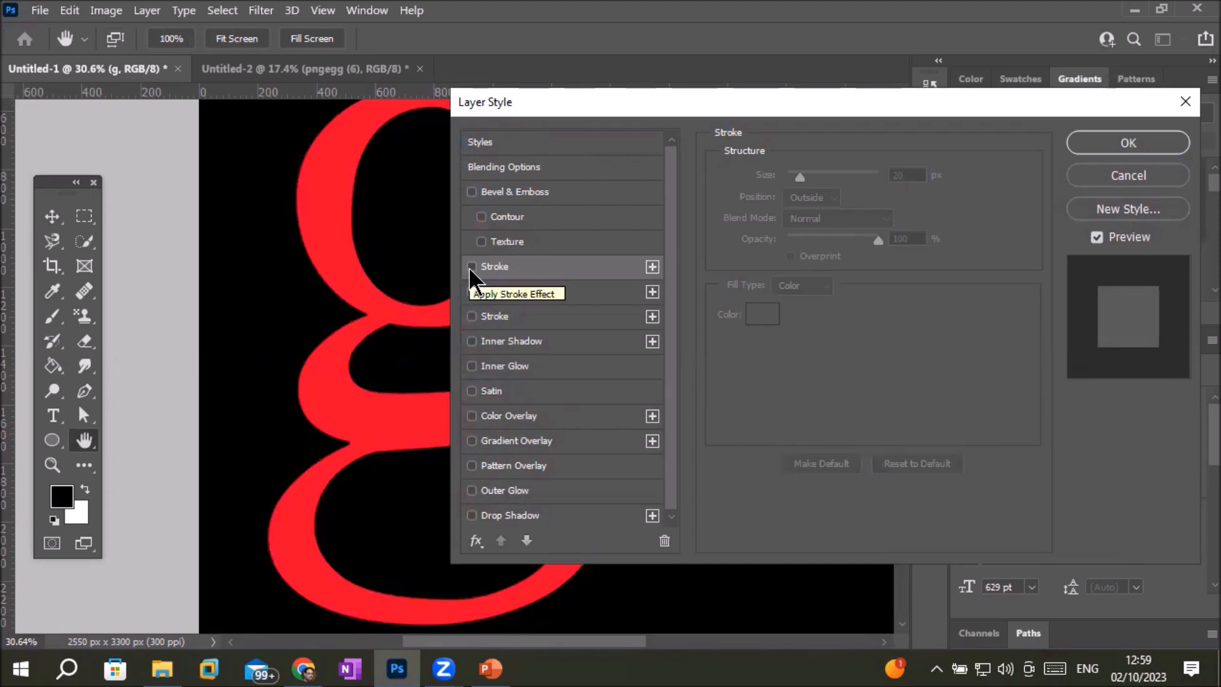
pyautogui.click(471, 268)
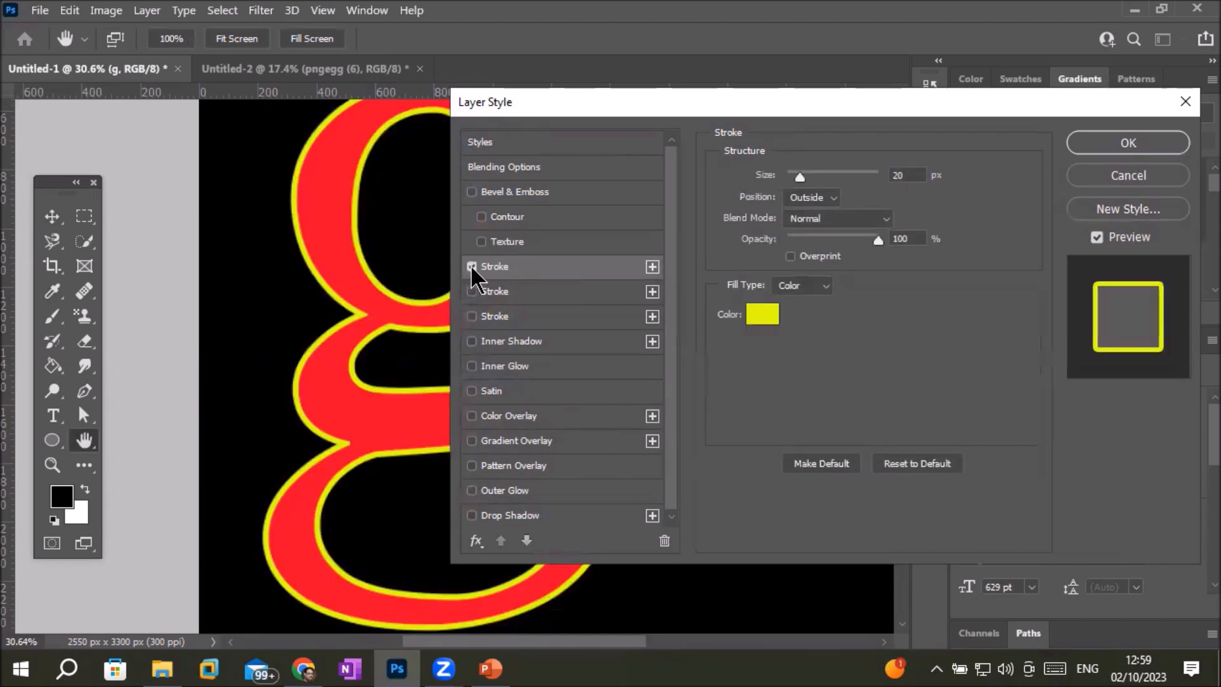
pyautogui.click(471, 267)
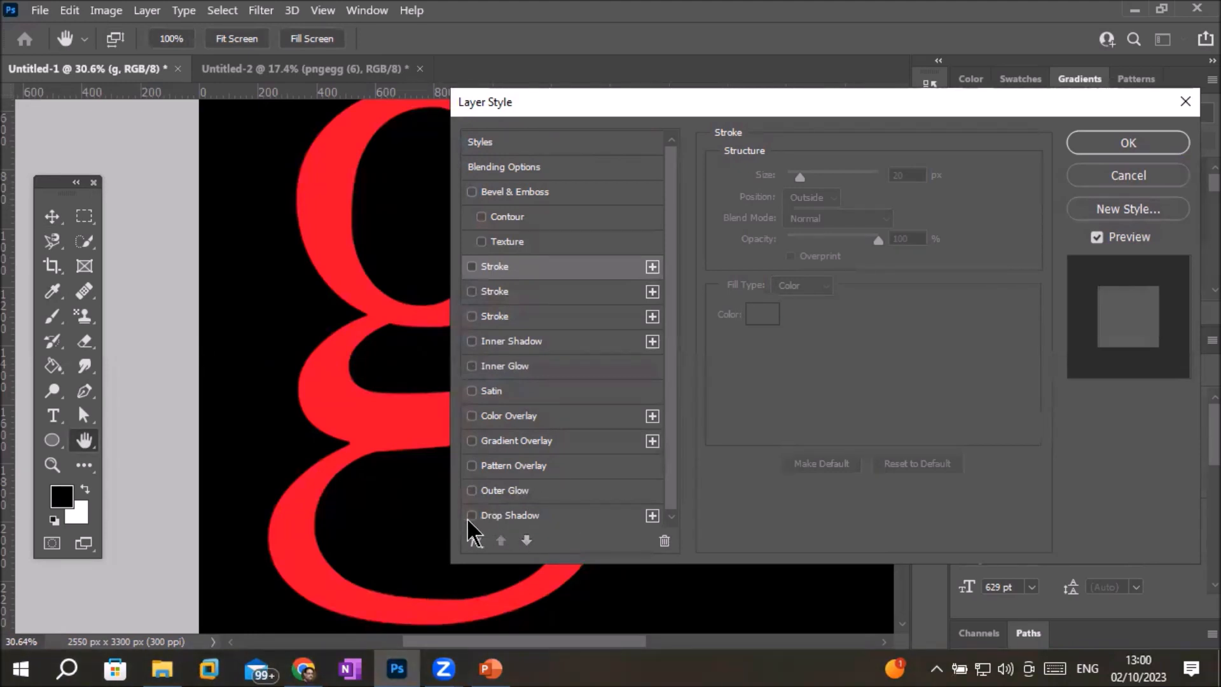
# Enable the Drop Shadow effect on the g text layer and open its shadow color for editing.
pyautogui.click(502, 517)
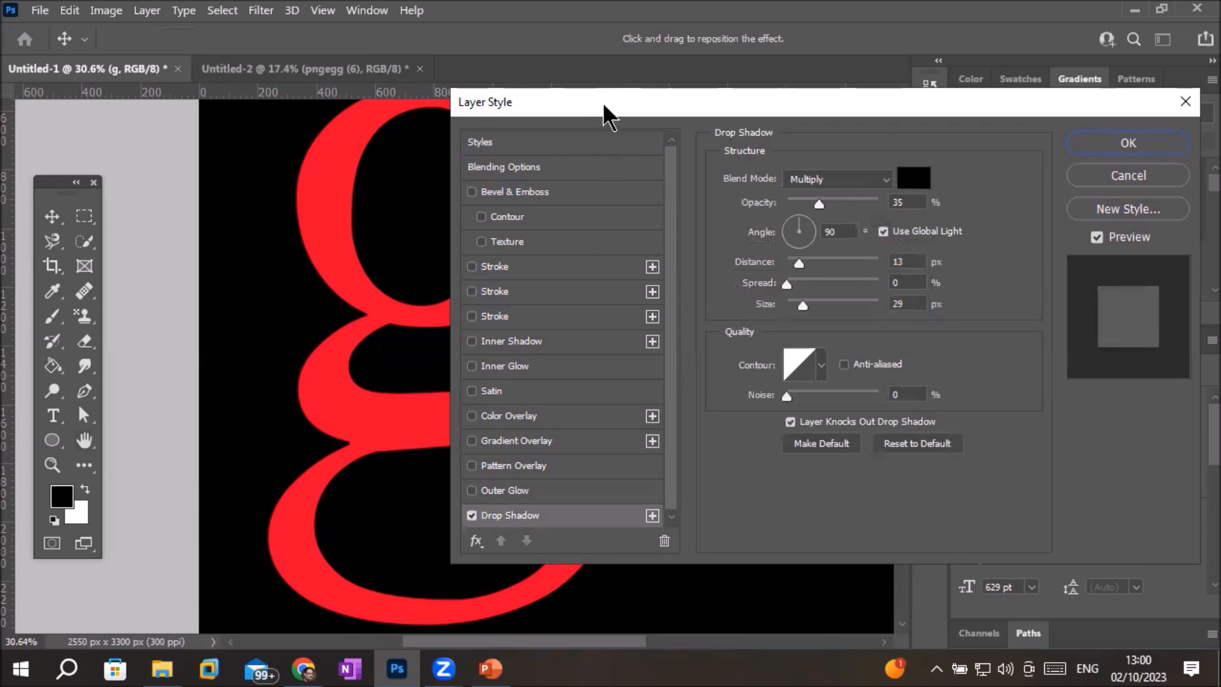
pyautogui.moveTo(602, 102); pyautogui.dragTo(780, 107)
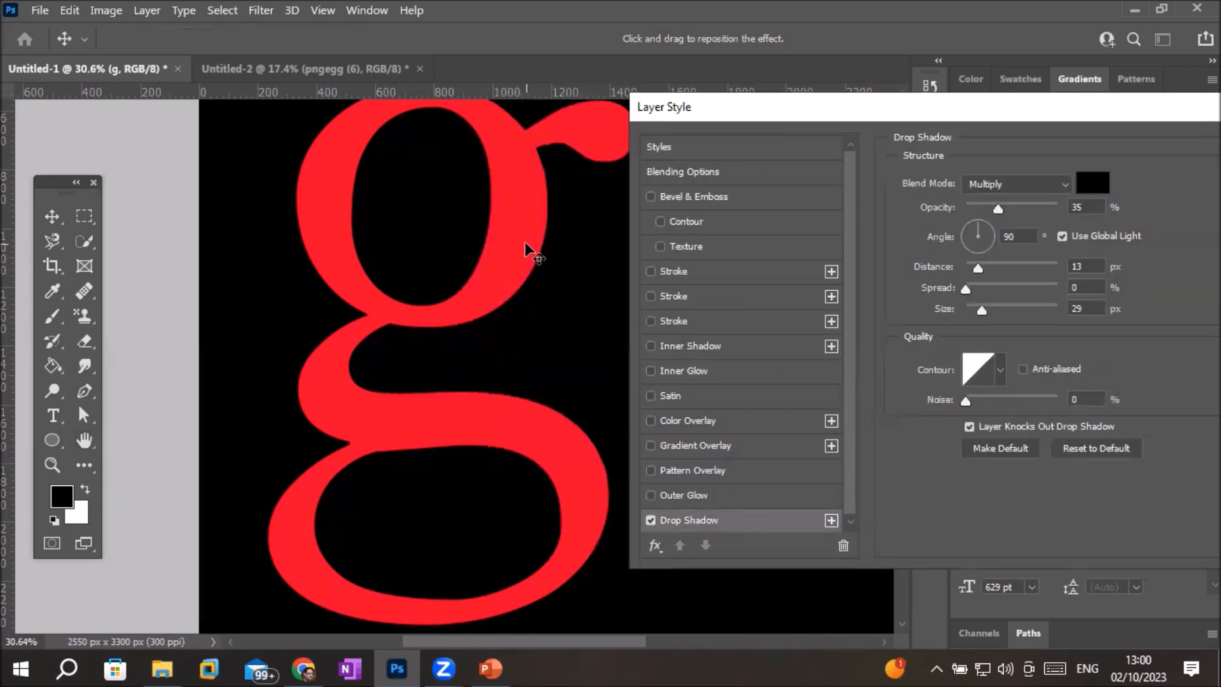
pyautogui.moveTo(1013, 118); pyautogui.dragTo(944, 175)
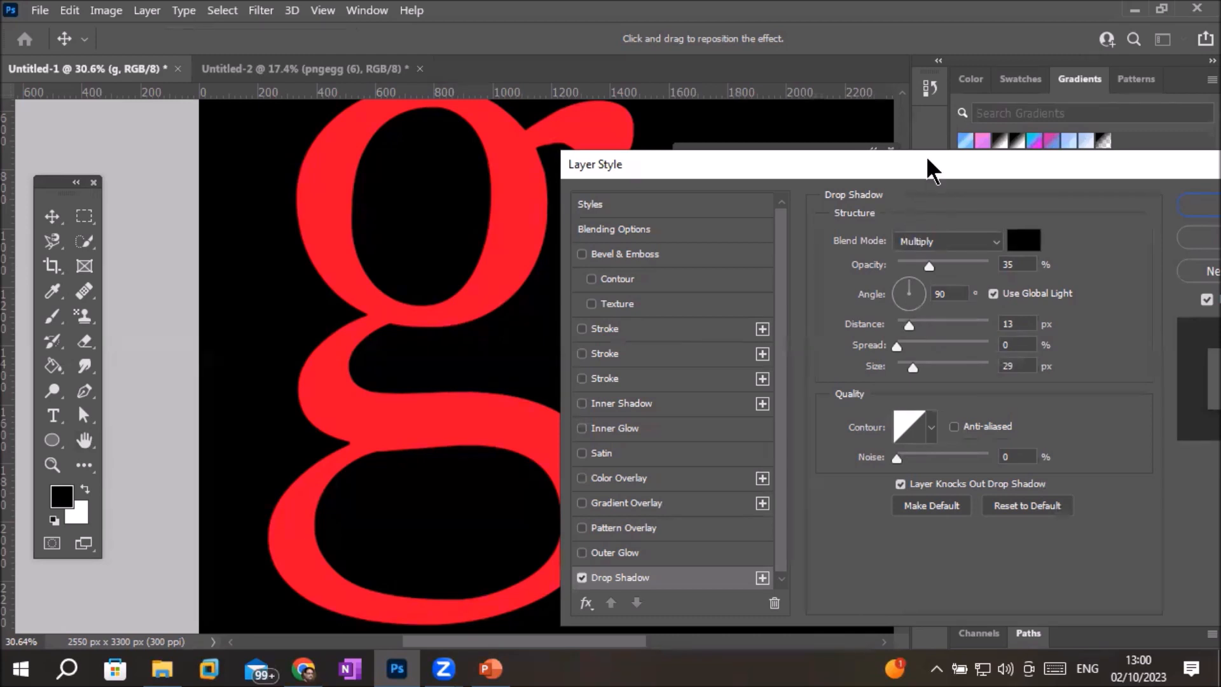
pyautogui.moveTo(927, 159); pyautogui.dragTo(847, 93)
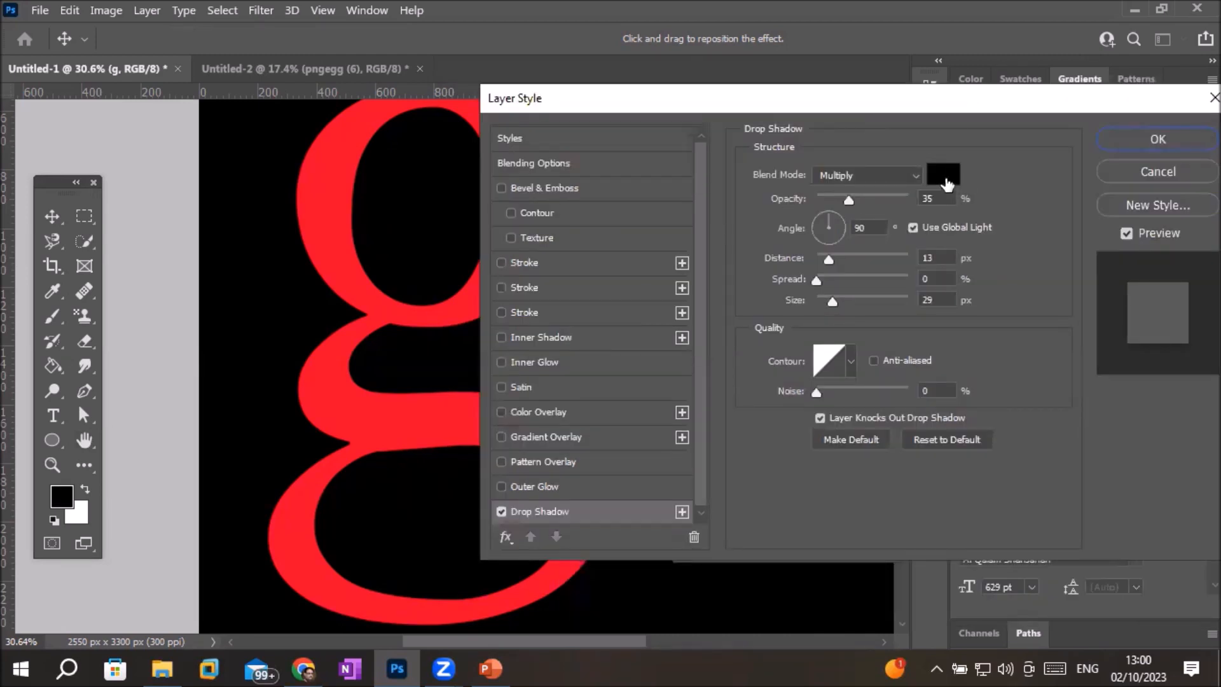
pyautogui.click(947, 183)
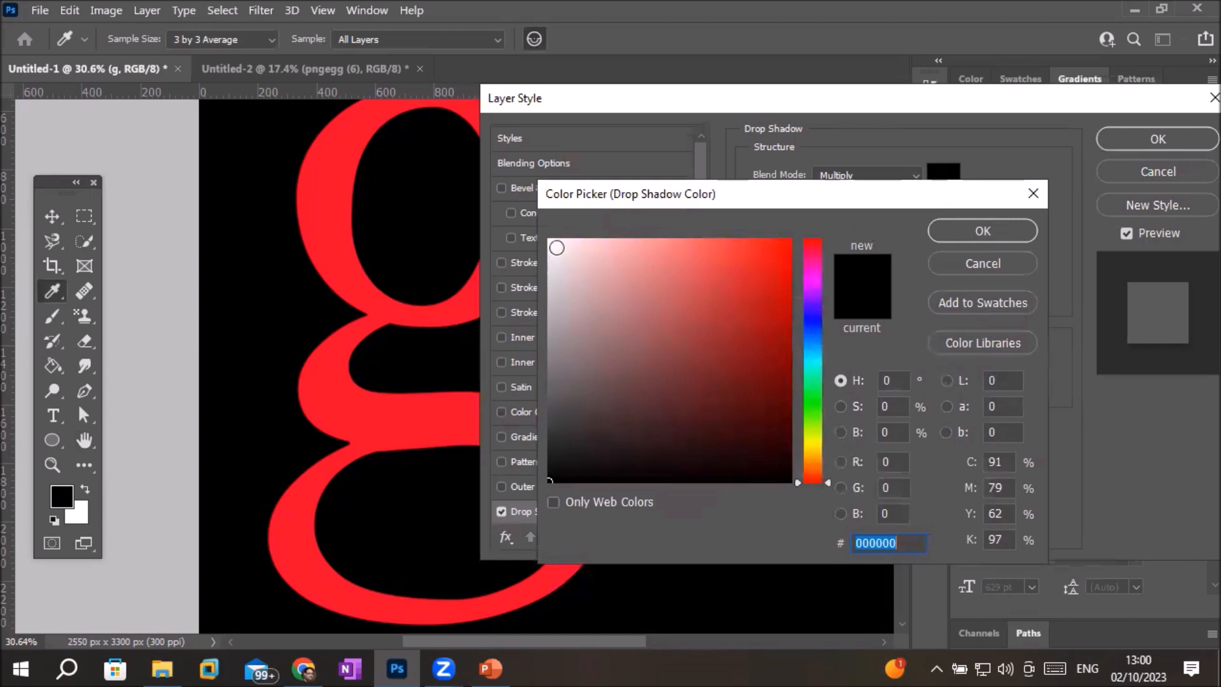
# Set the drop shadow's color to bright yellow (#fcf302) and its blend mode to Normal.
pyautogui.click(812, 444)
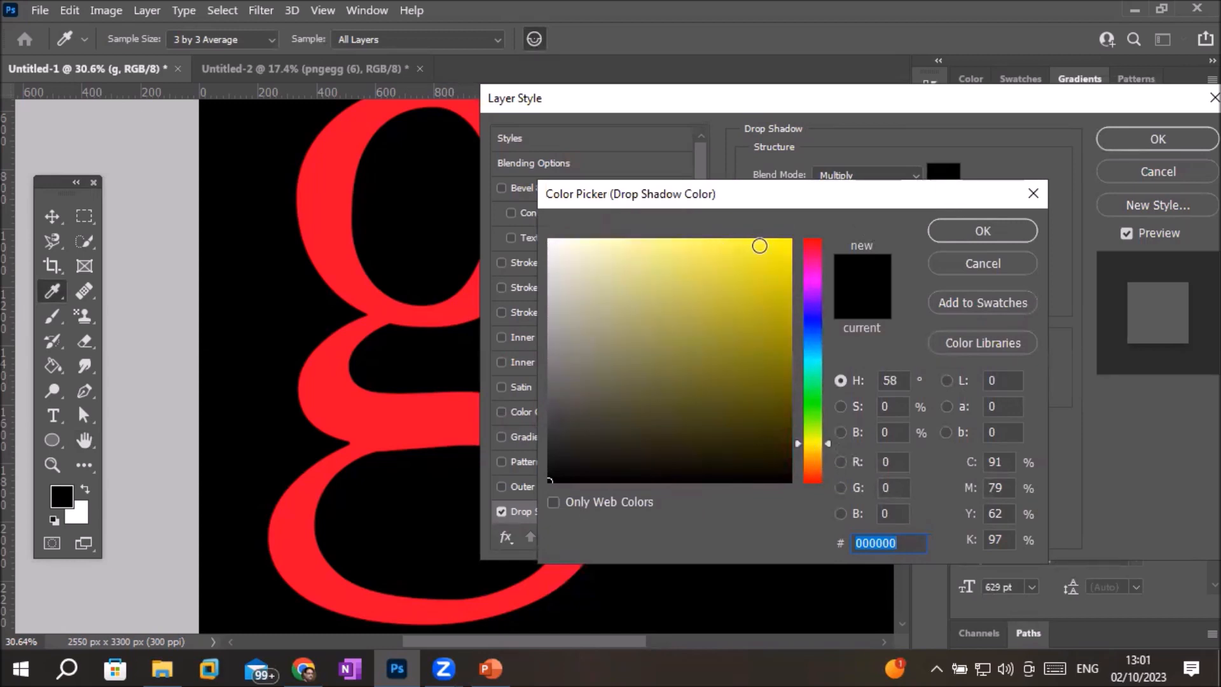
pyautogui.click(790, 241)
pyautogui.click(977, 230)
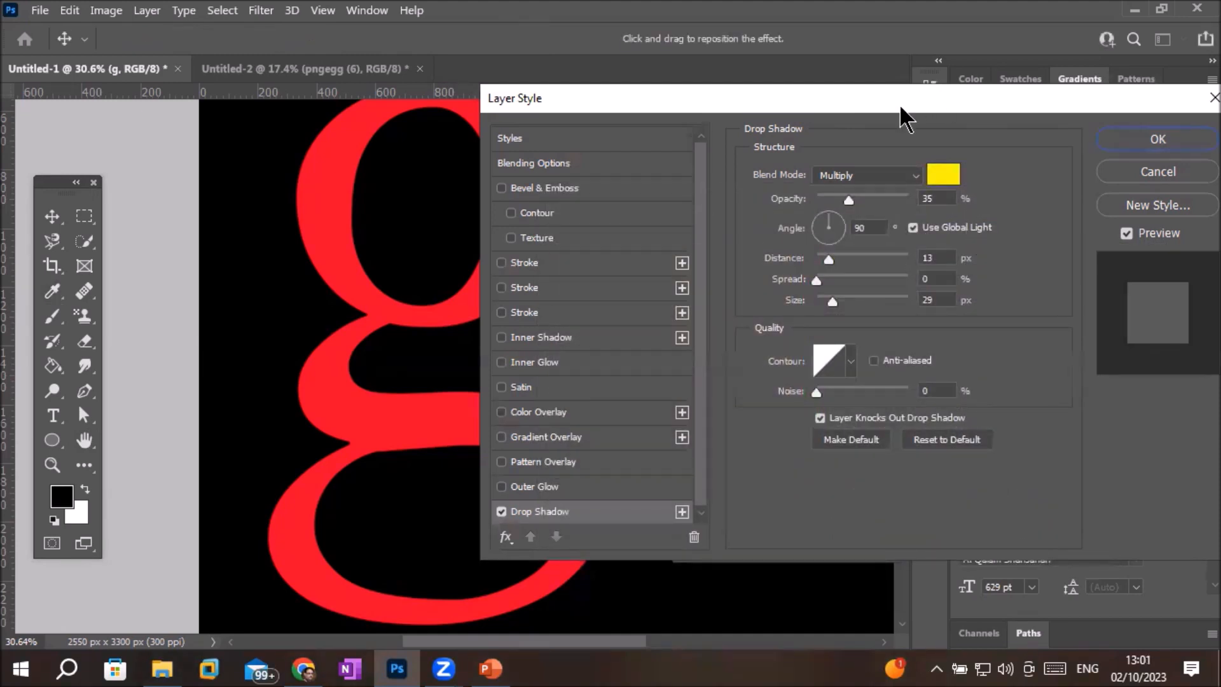
pyautogui.moveTo(906, 110); pyautogui.dragTo(954, 105)
pyautogui.click(962, 173)
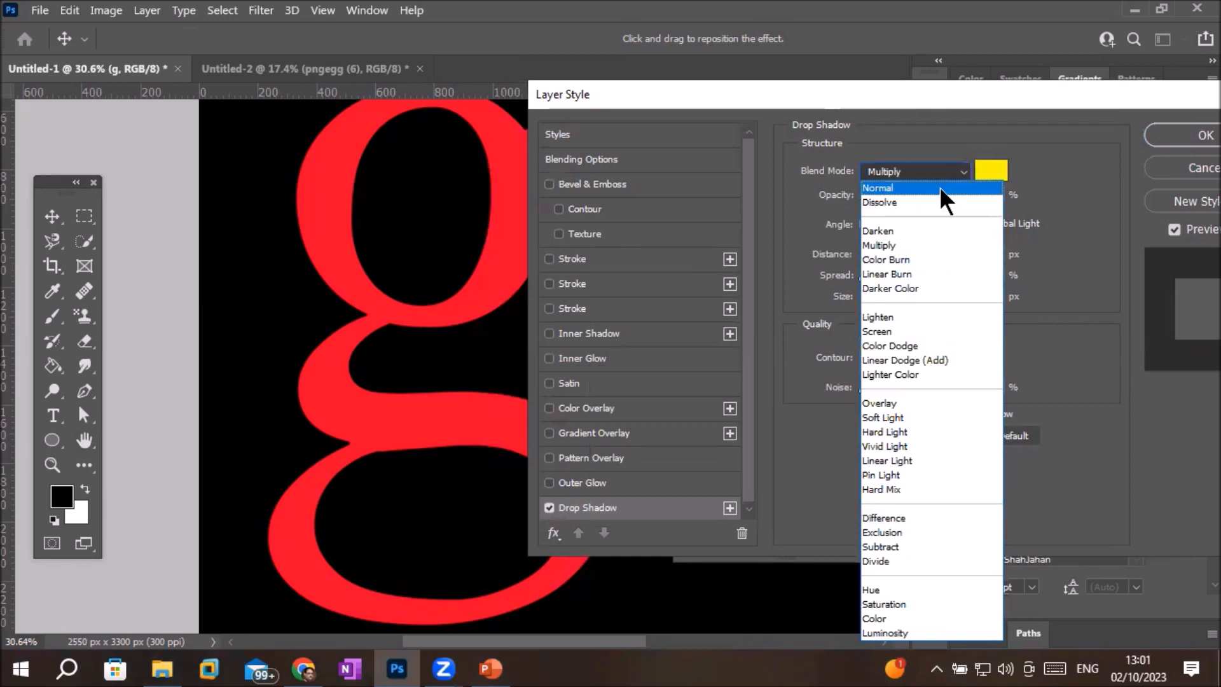
pyautogui.click(940, 186)
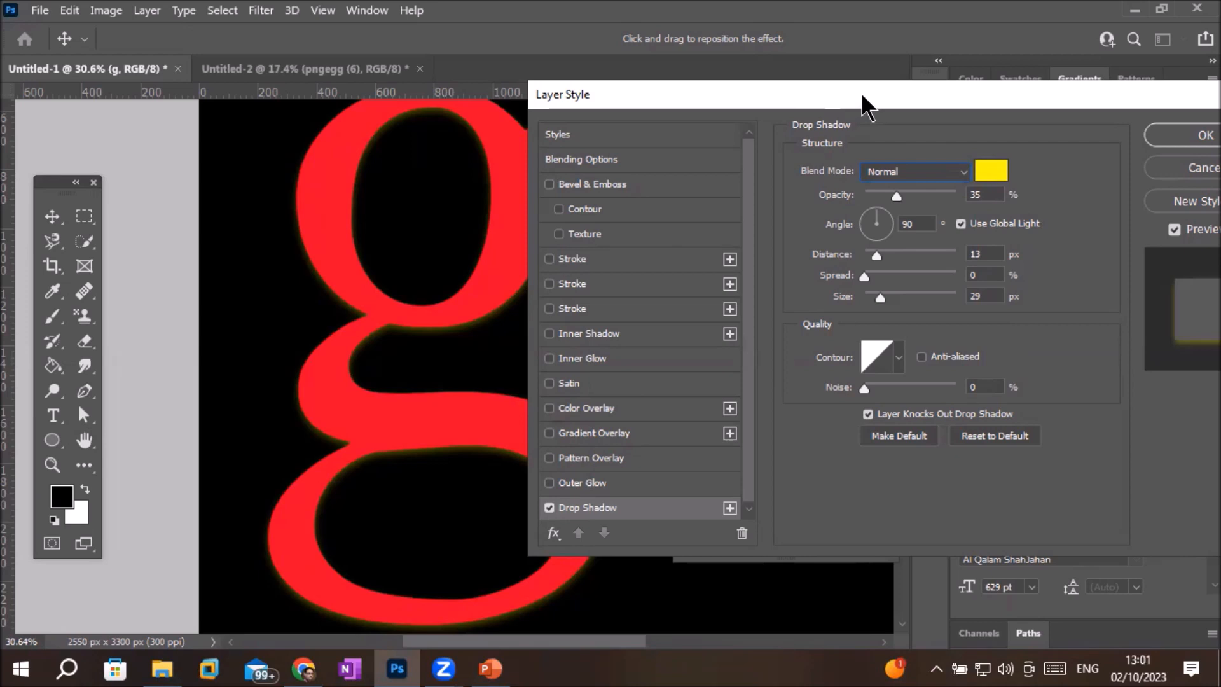
# Raise the drop shadow's opacity to 100% on the letter g.
pyautogui.moveTo(866, 105); pyautogui.dragTo(933, 103)
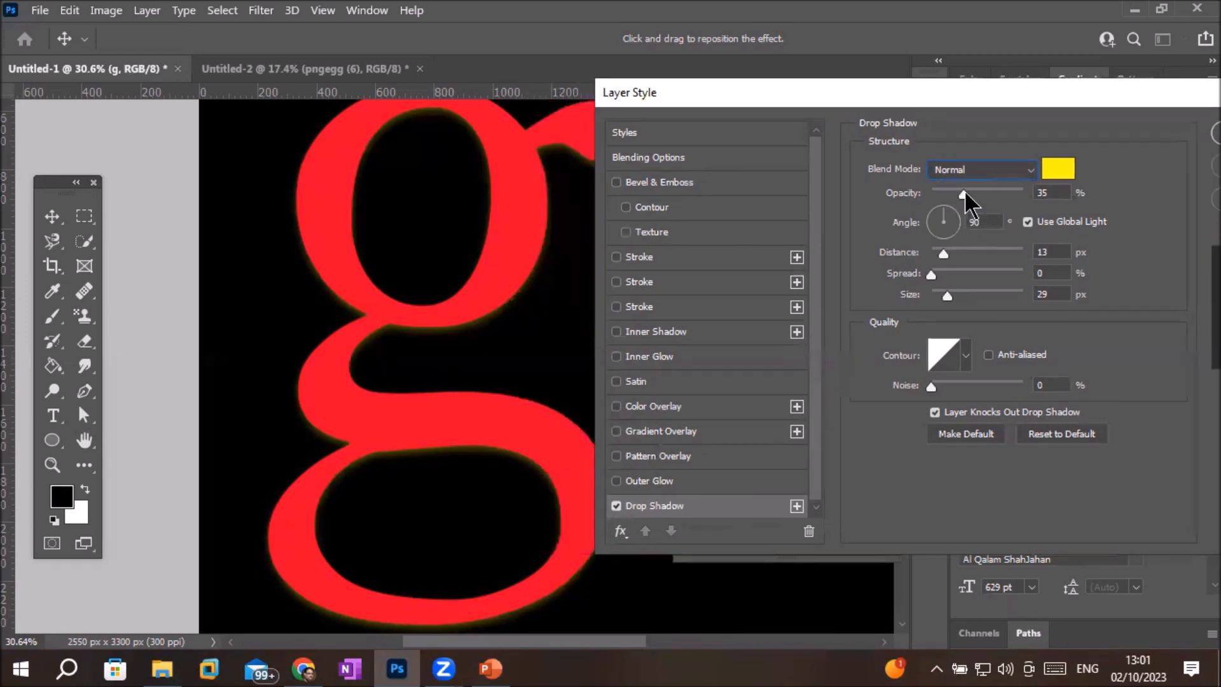
pyautogui.moveTo(962, 195); pyautogui.dragTo(1043, 202)
pyautogui.click(1043, 194)
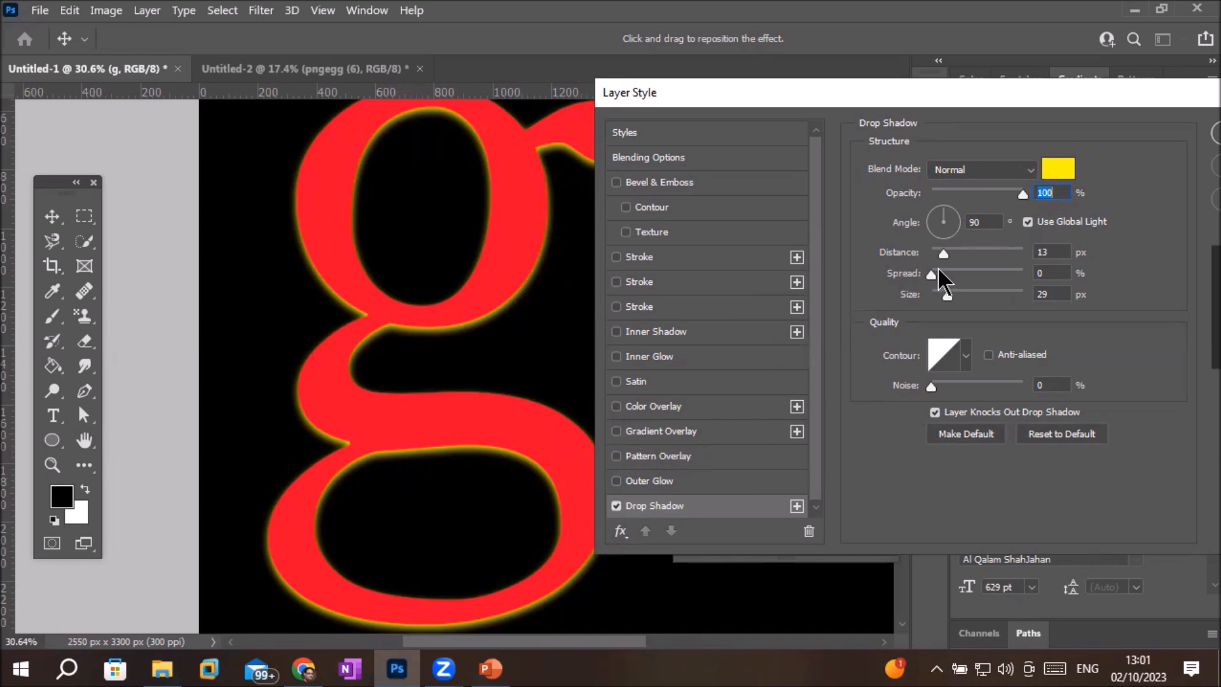
# Set the drop shadow's distance to 55 px, spread to 25% and size to 155 px.
pyautogui.moveTo(945, 253); pyautogui.dragTo(957, 254)
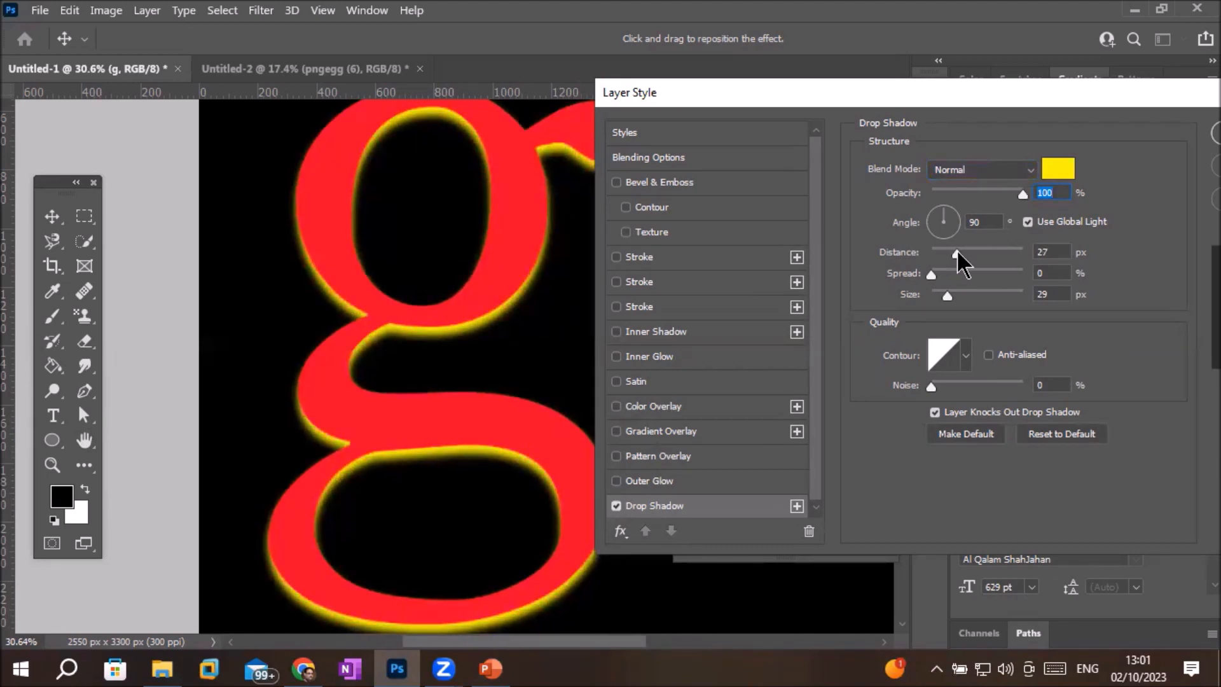
pyautogui.moveTo(956, 253); pyautogui.dragTo(981, 255)
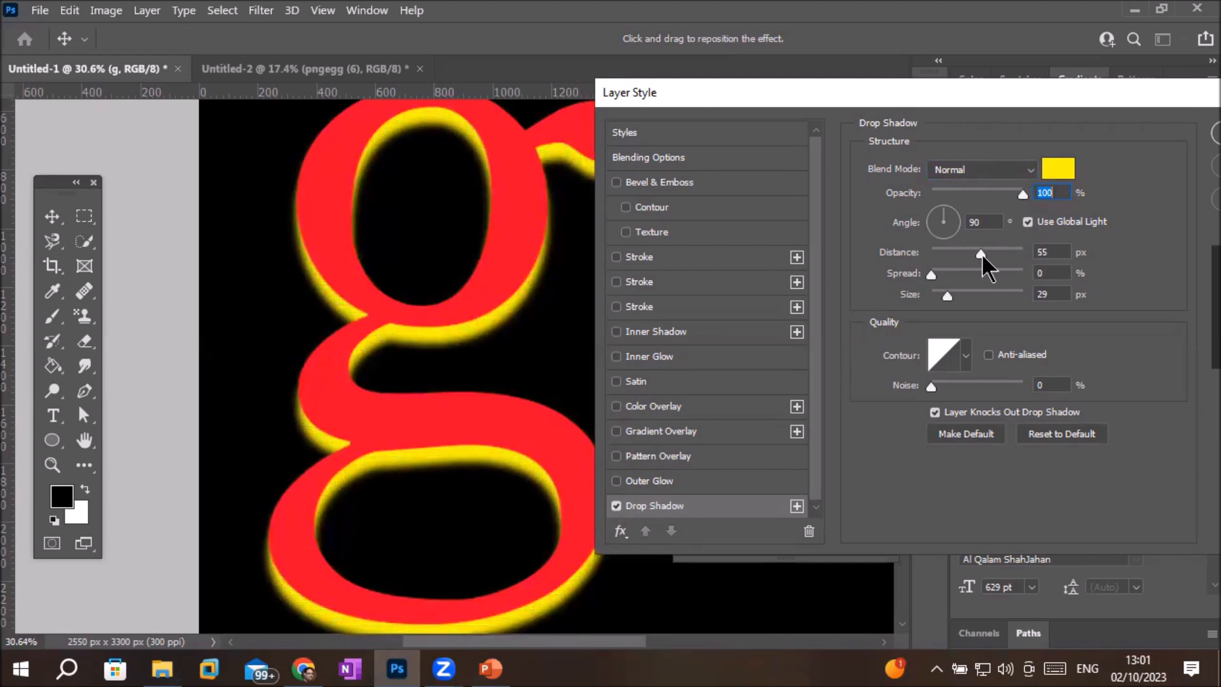
pyautogui.moveTo(982, 253); pyautogui.dragTo(982, 253)
pyautogui.moveTo(933, 273); pyautogui.dragTo(991, 296)
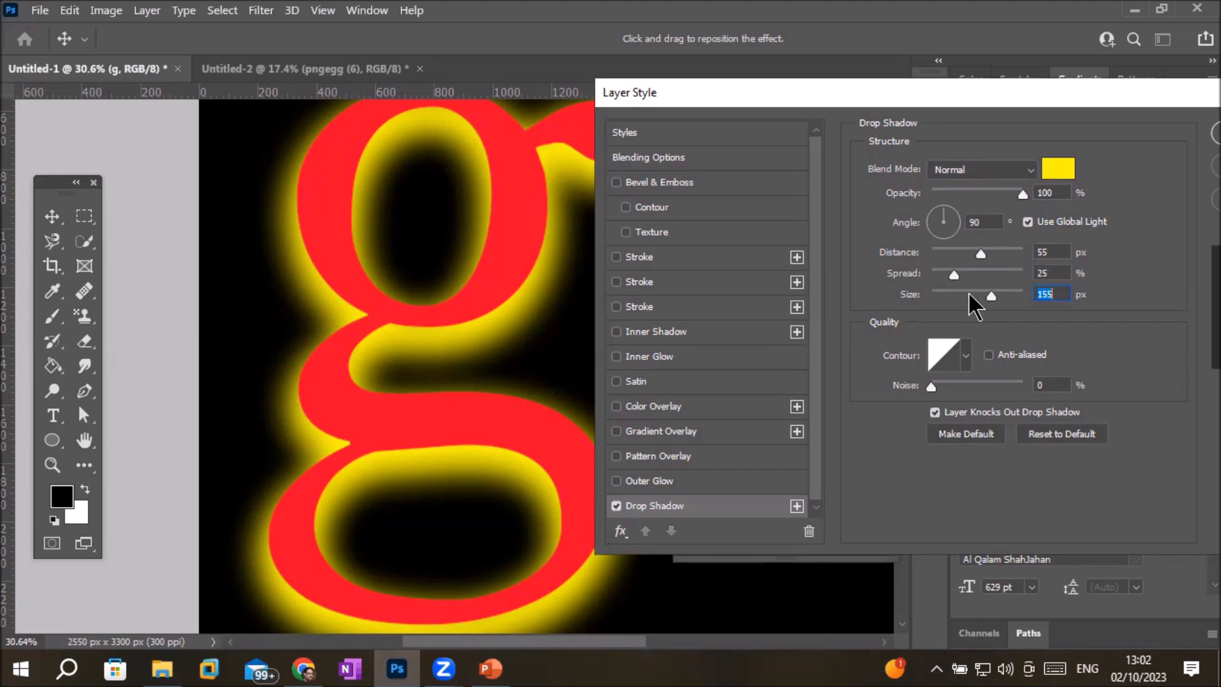
# Try several light directions for the drop shadow and set its angle to -80°.
pyautogui.moveTo(965, 220); pyautogui.dragTo(960, 217)
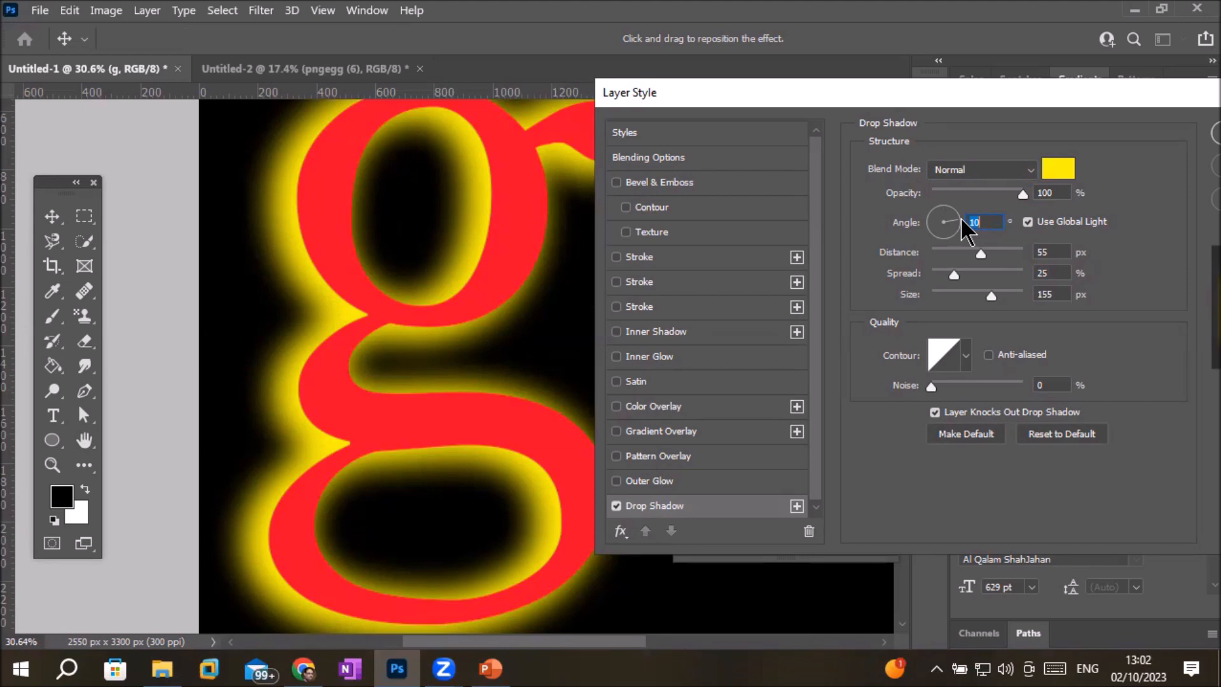
pyautogui.click(930, 220)
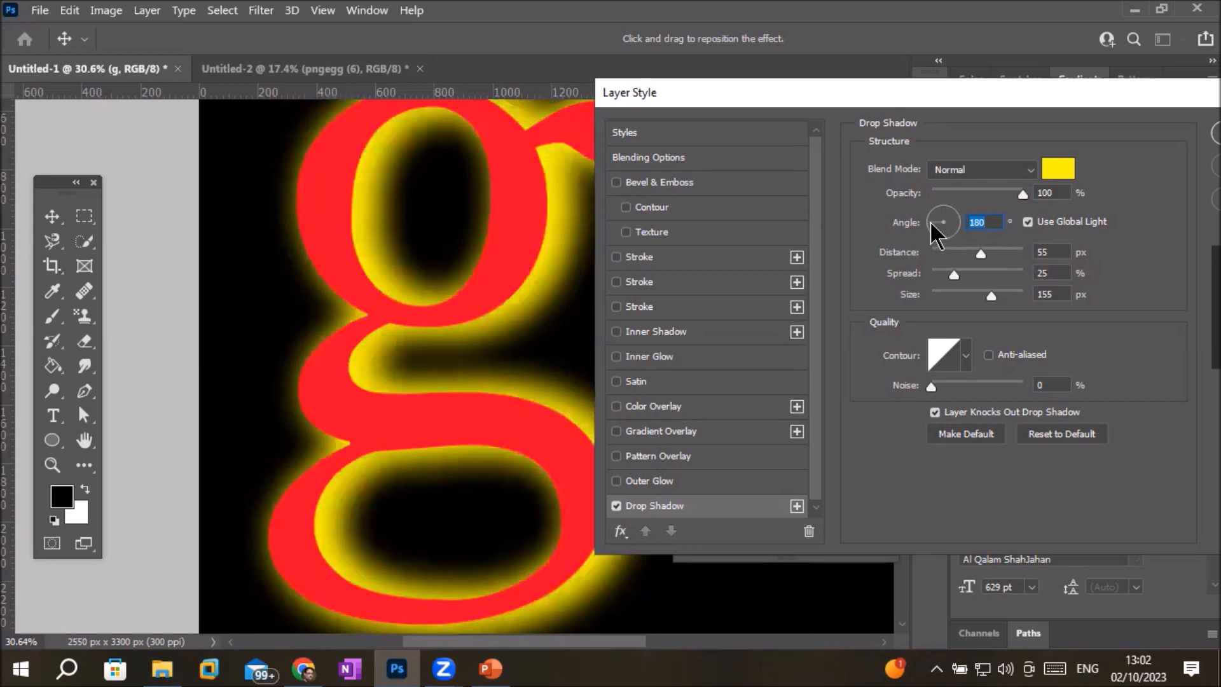
pyautogui.click(945, 210)
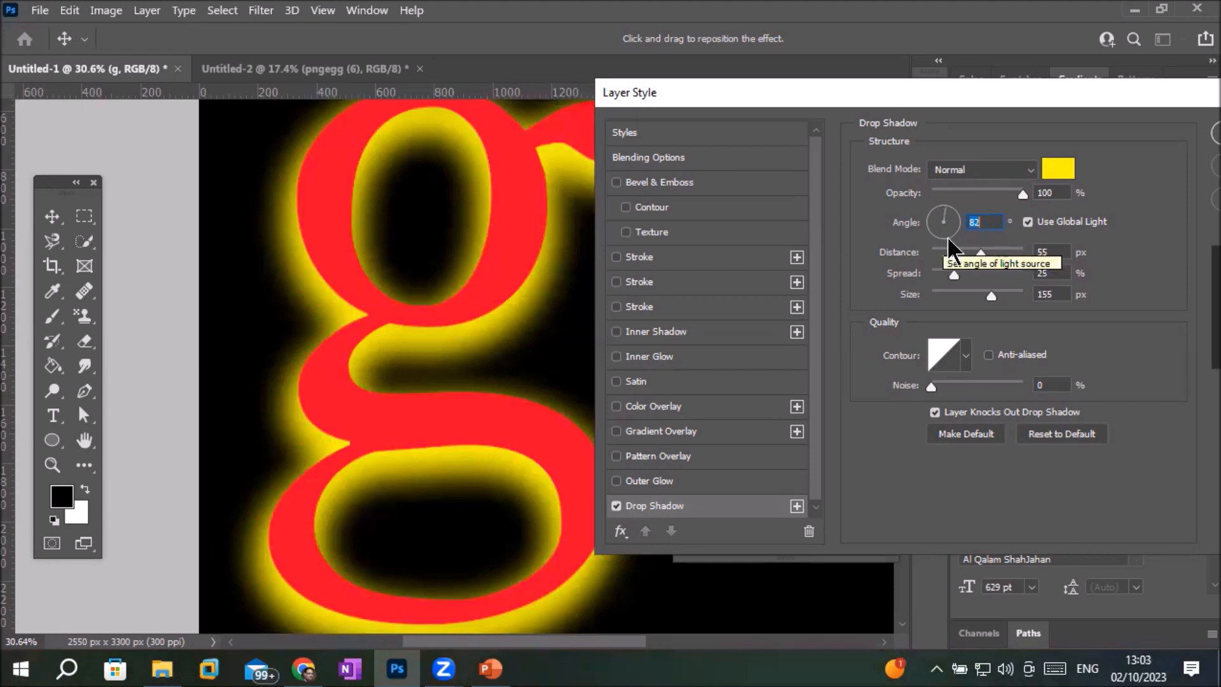
pyautogui.click(947, 237)
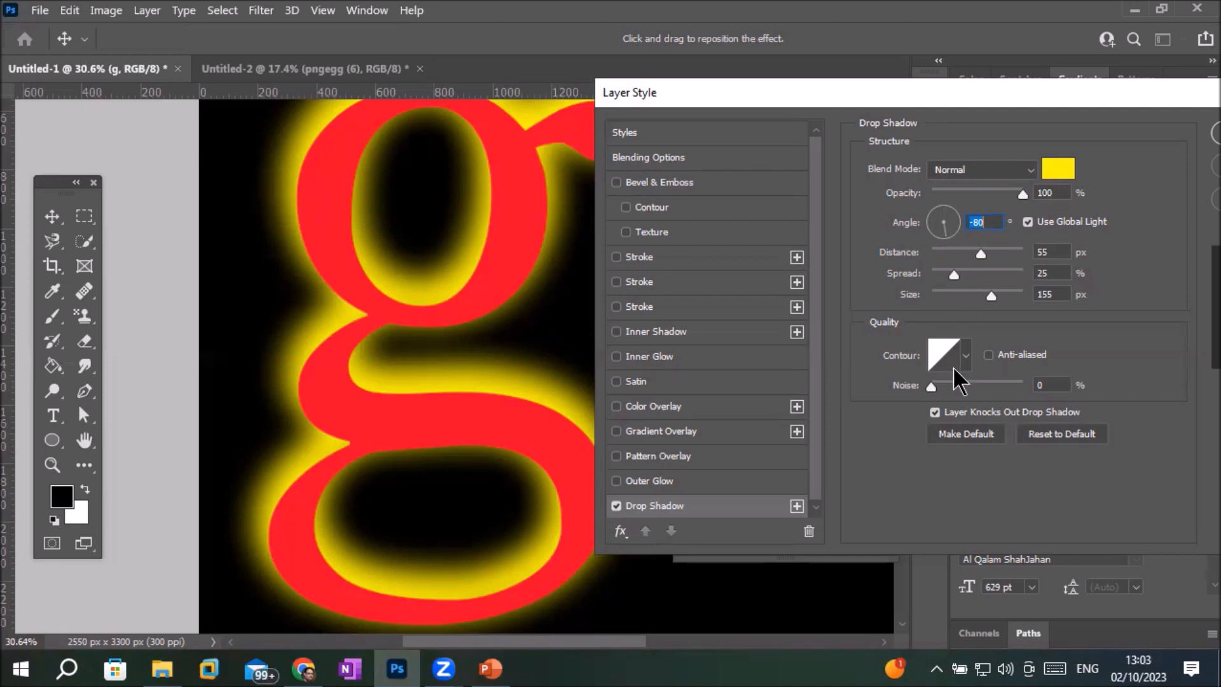
# Try 99% noise and the Cone contour on the drop shadow, returning noise to 0% and the contour to the straight diagonal preset.
pyautogui.moveTo(931, 387); pyautogui.dragTo(1035, 394)
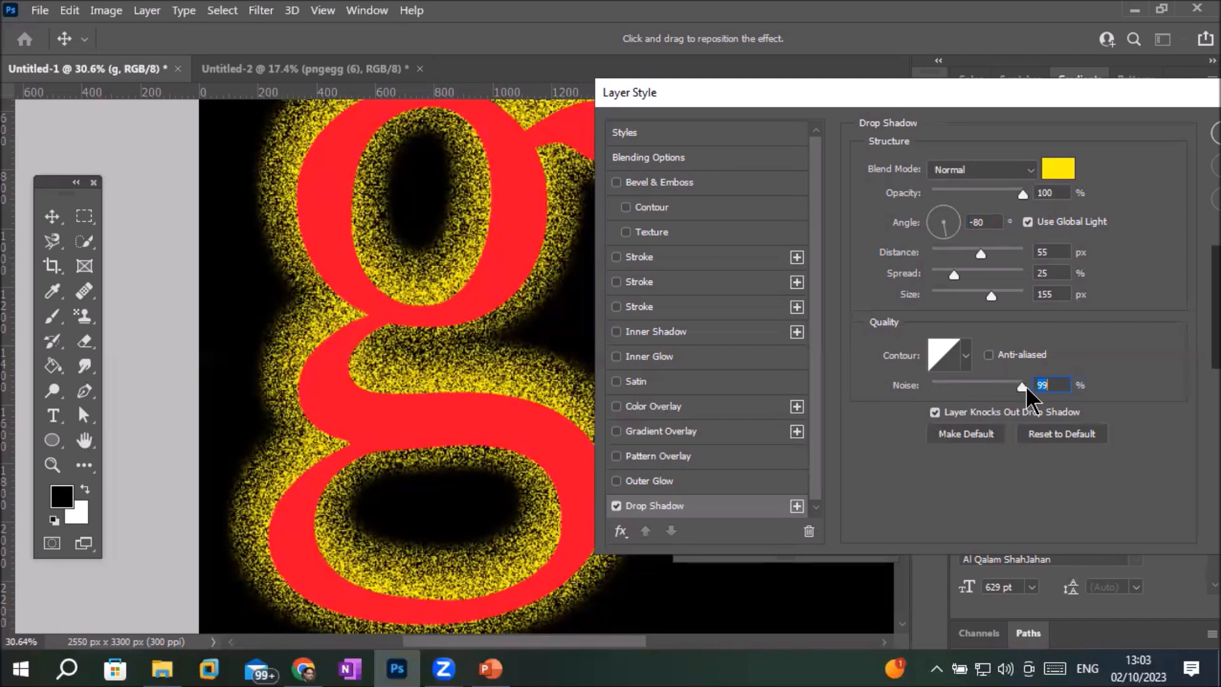
pyautogui.moveTo(1020, 388); pyautogui.dragTo(926, 405)
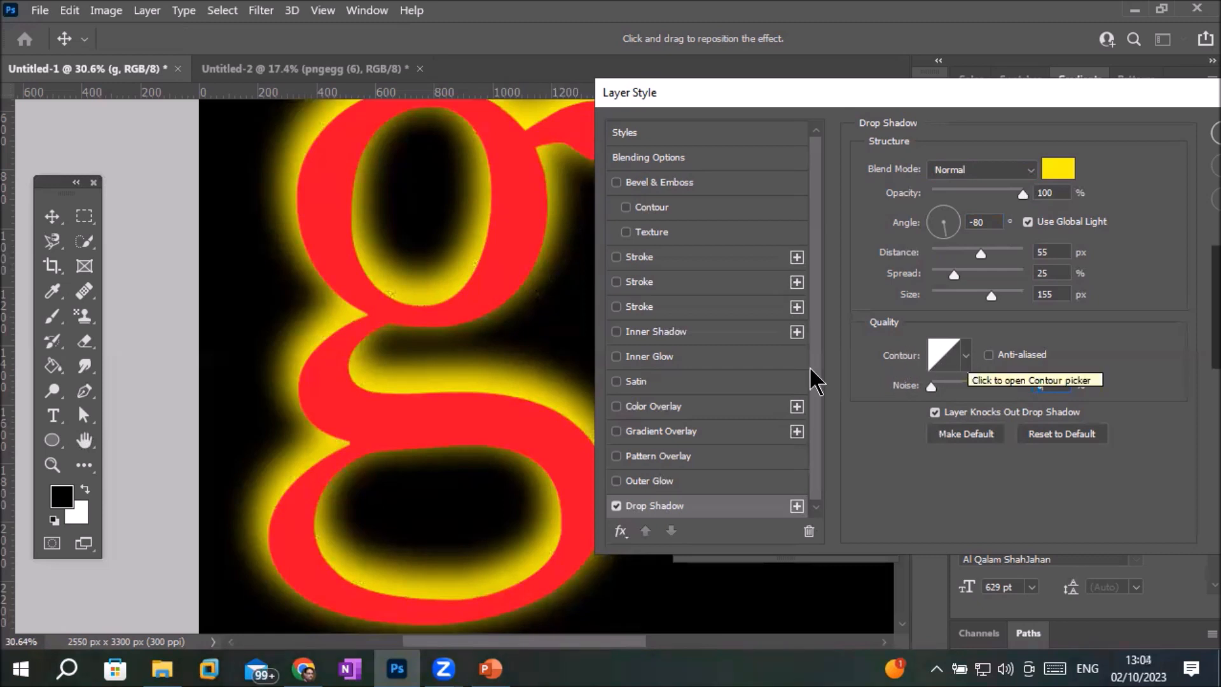
pyautogui.click(966, 355)
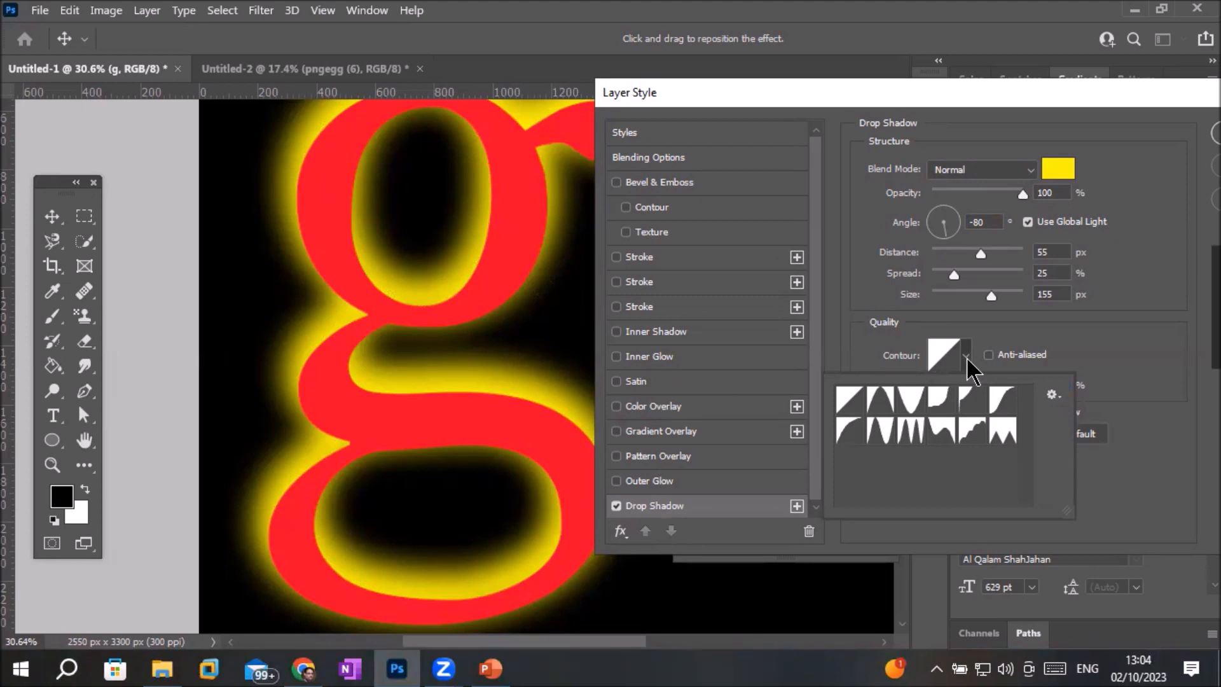
pyautogui.click(851, 412)
pyautogui.click(889, 409)
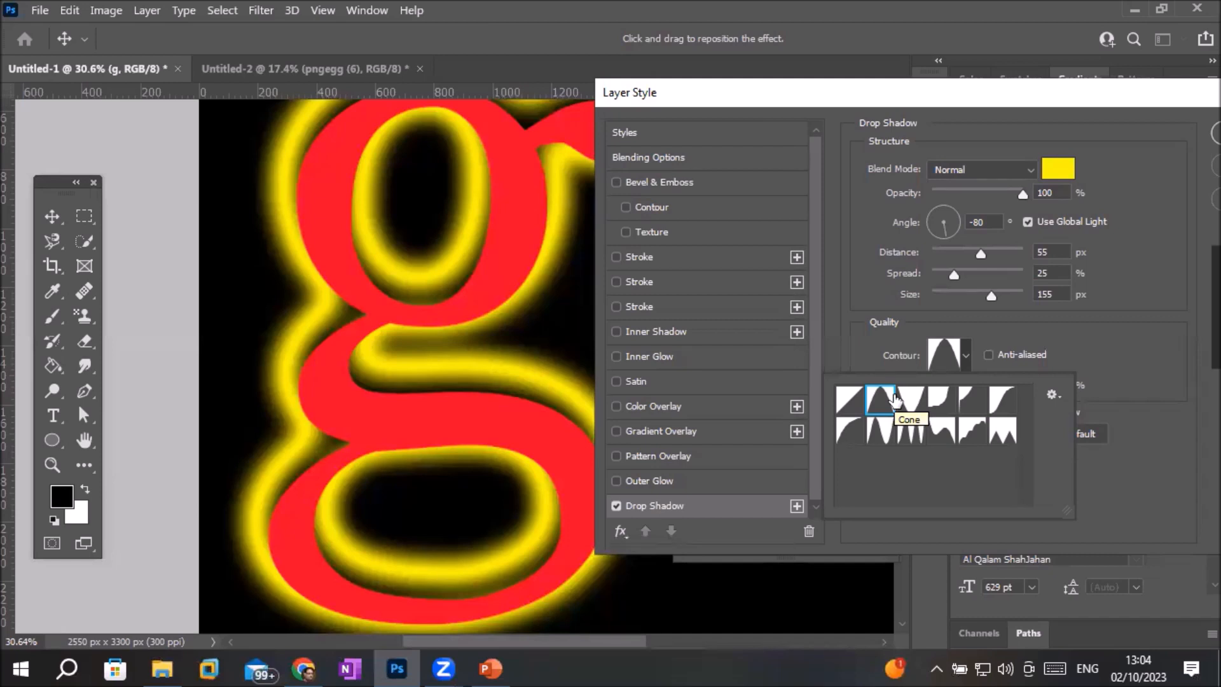
pyautogui.click(849, 400)
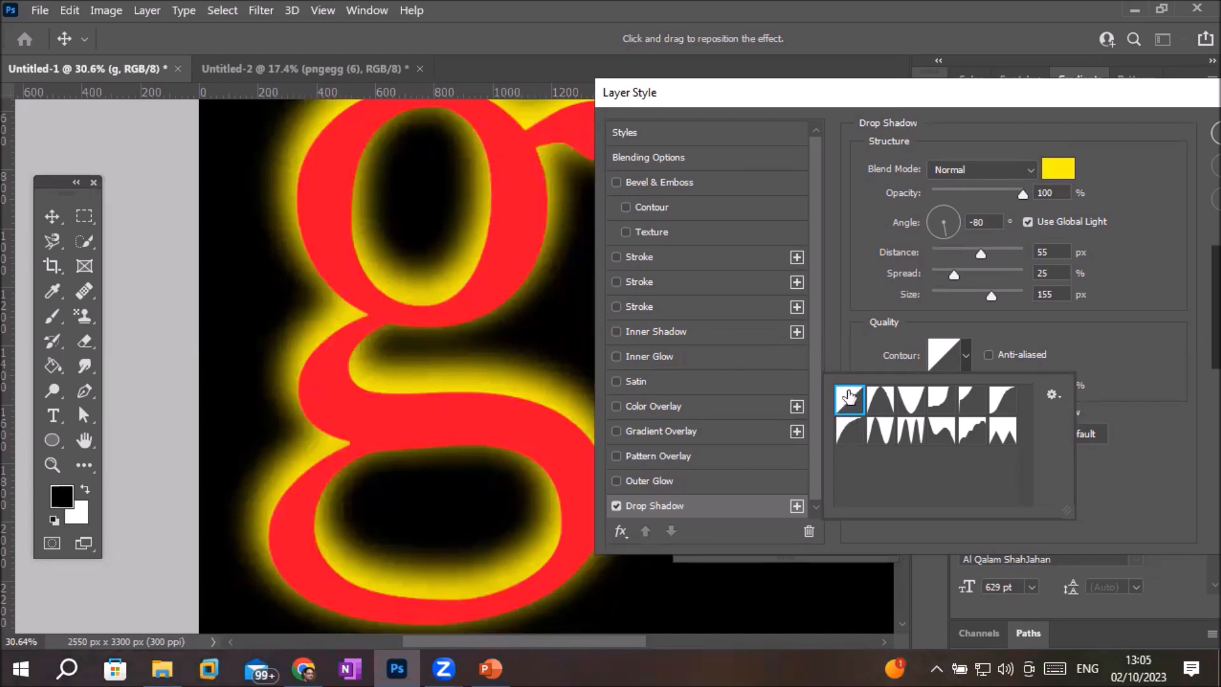
# Compare the contour presets on the letter's drop shadow up close and apply the triple-peaked one.
pyautogui.scroll(5, 402, 393)
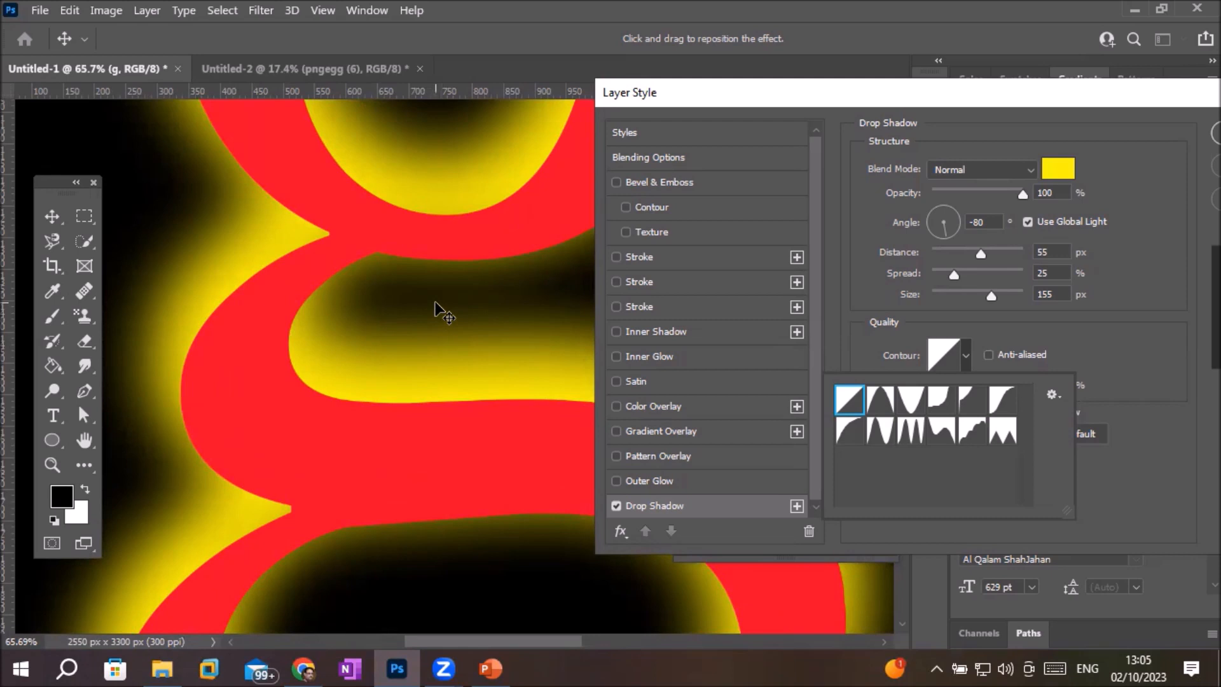
pyautogui.scroll(1, 412, 410)
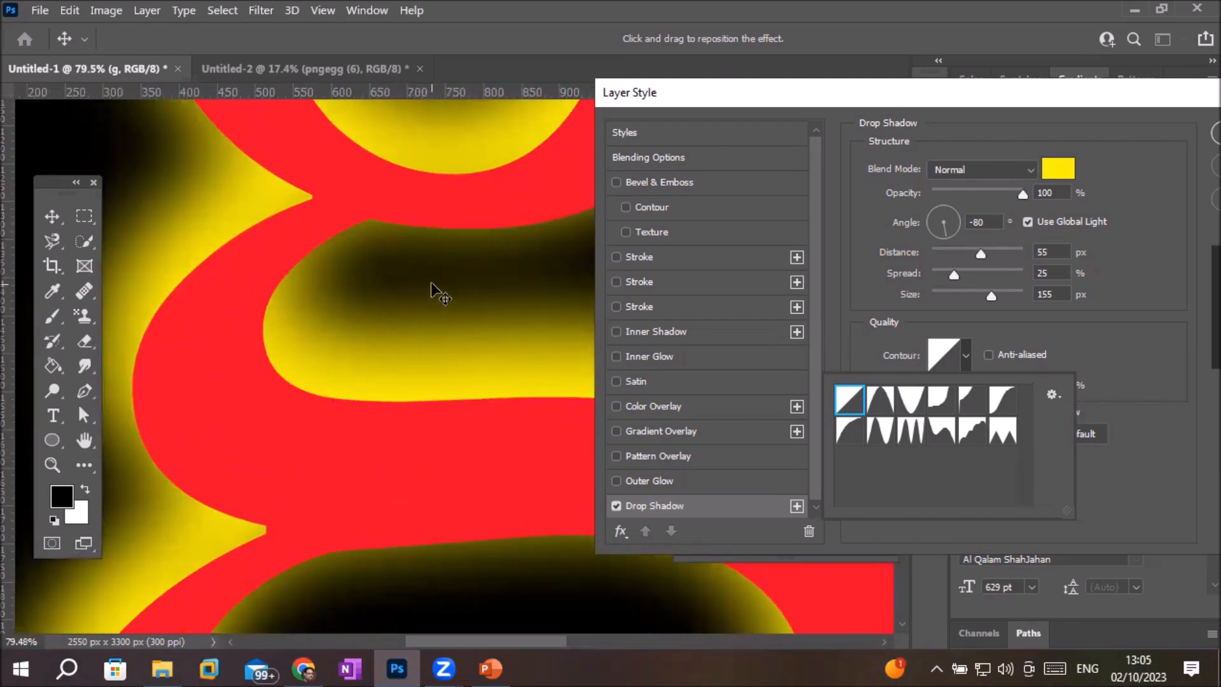
pyautogui.scroll(2, 392, 342)
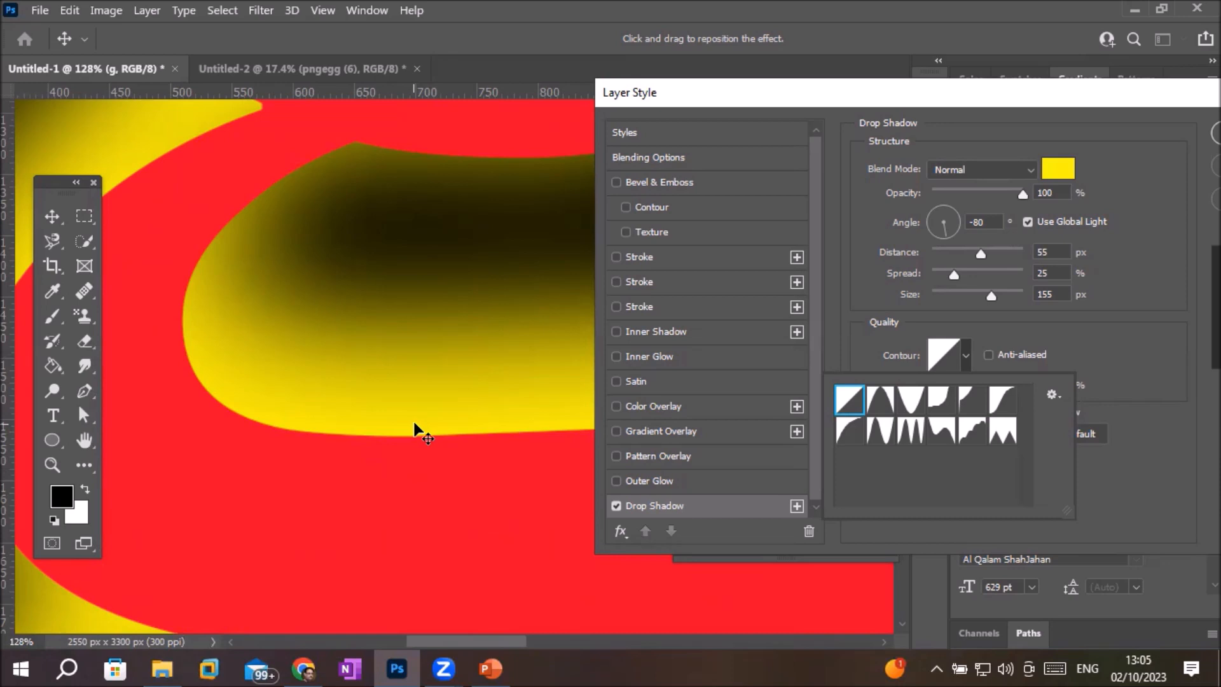
pyautogui.click(880, 404)
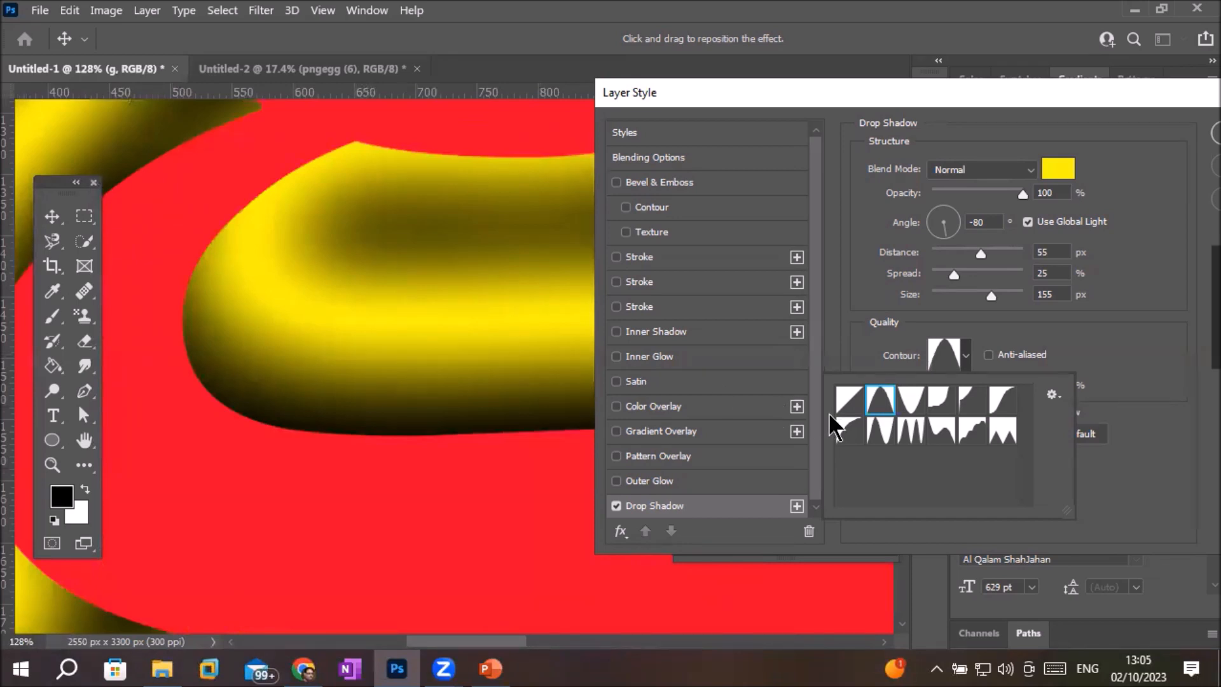
pyautogui.click(912, 402)
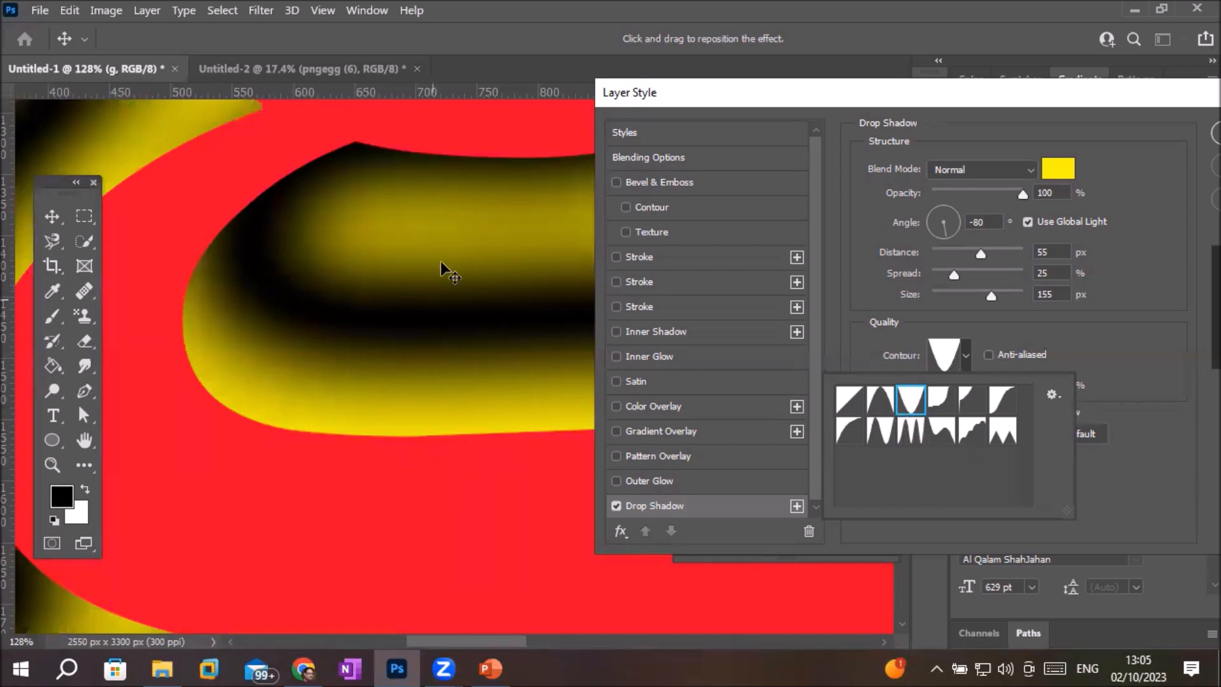
pyautogui.click(939, 402)
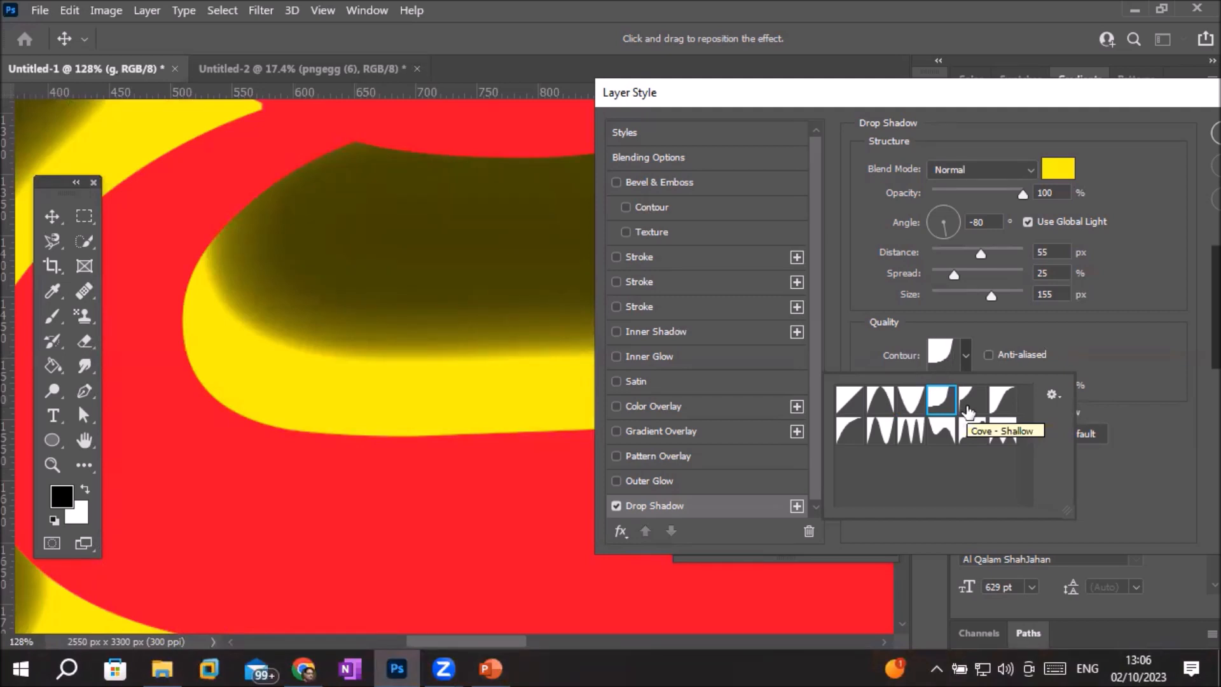
pyautogui.click(968, 410)
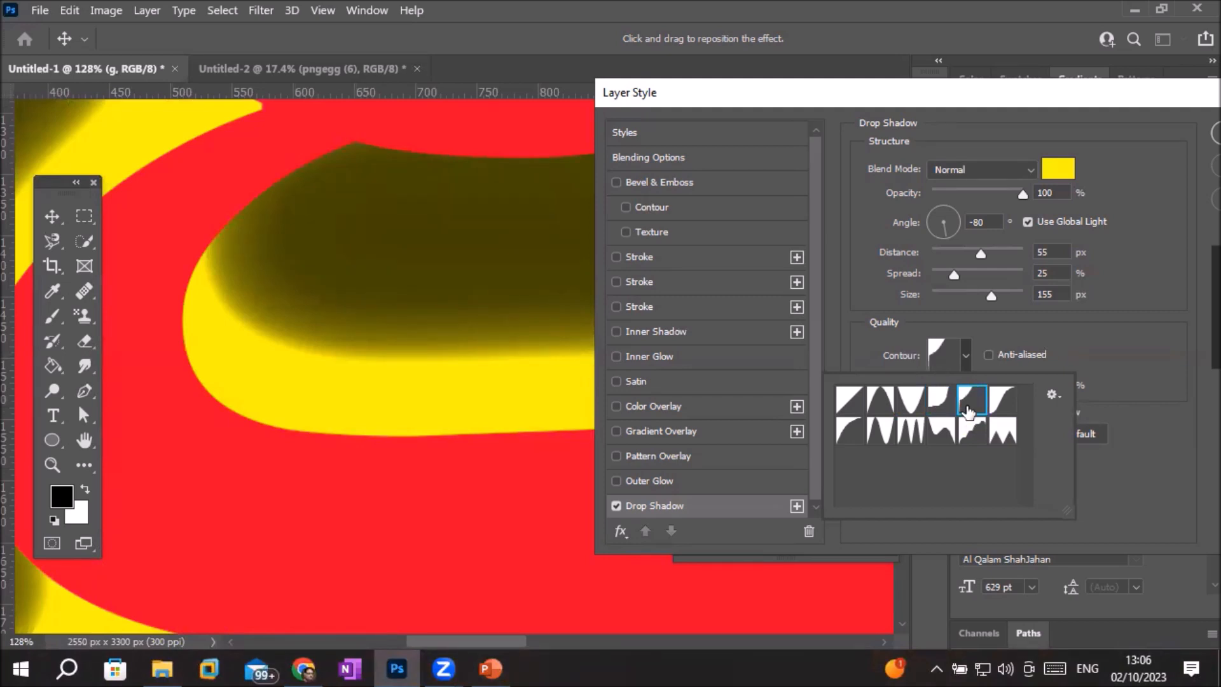
pyautogui.click(997, 407)
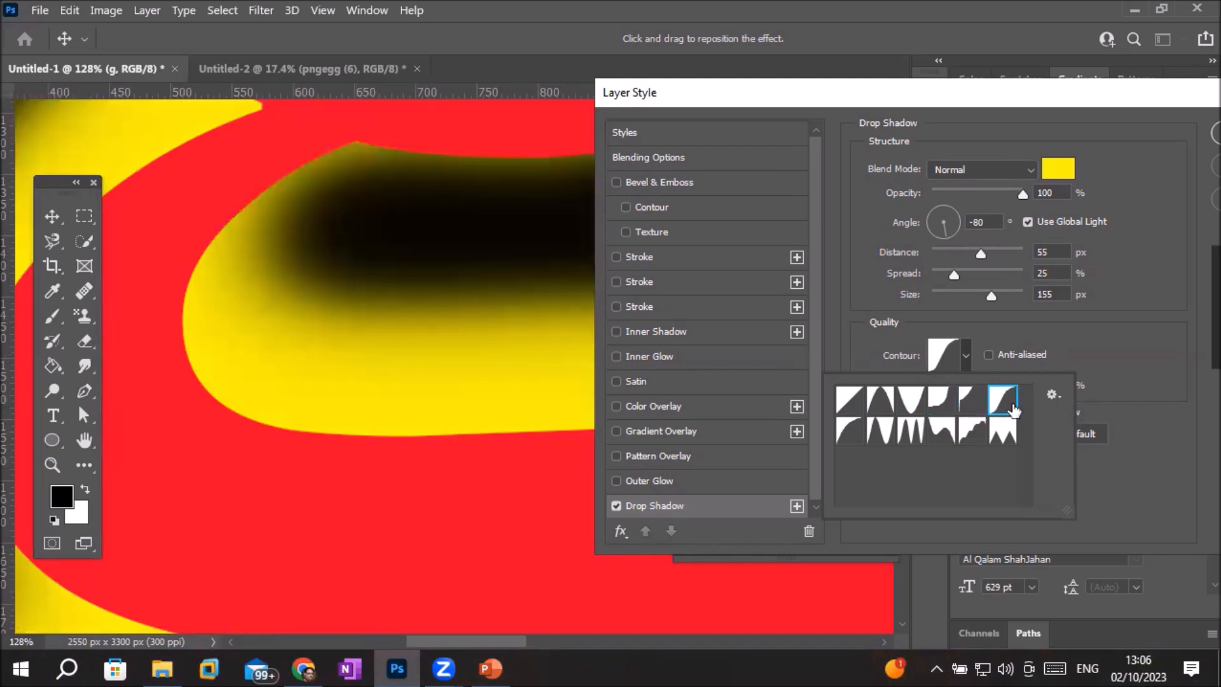
pyautogui.click(857, 445)
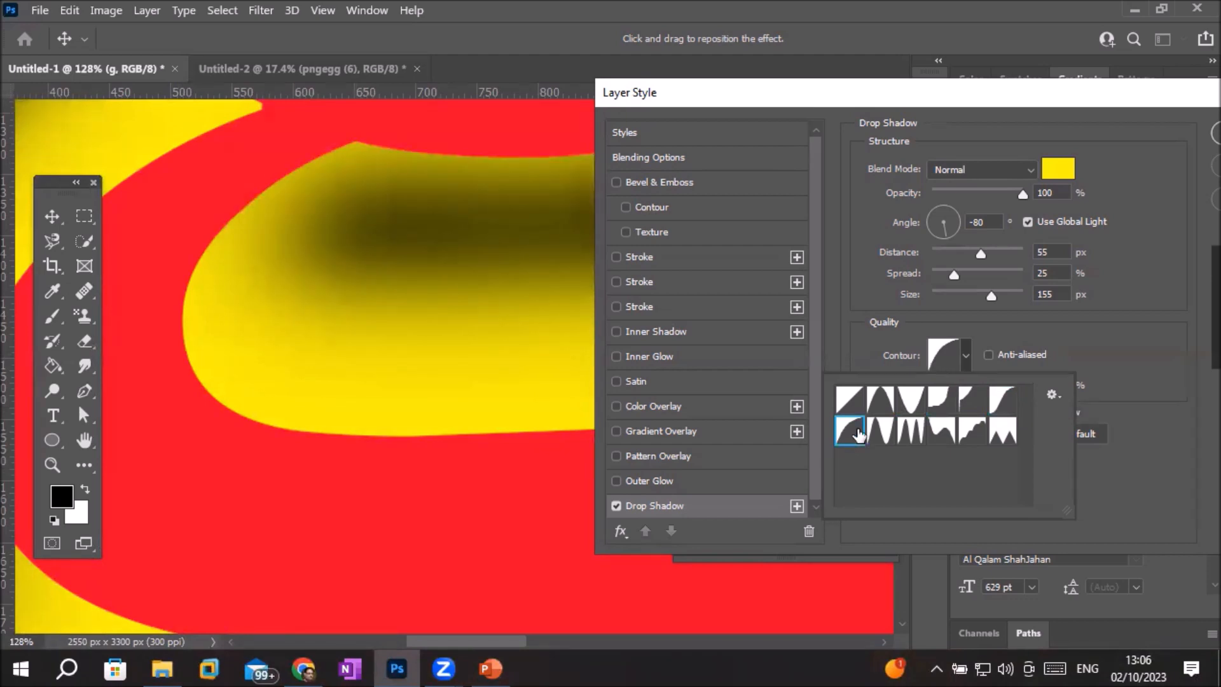
pyautogui.click(878, 441)
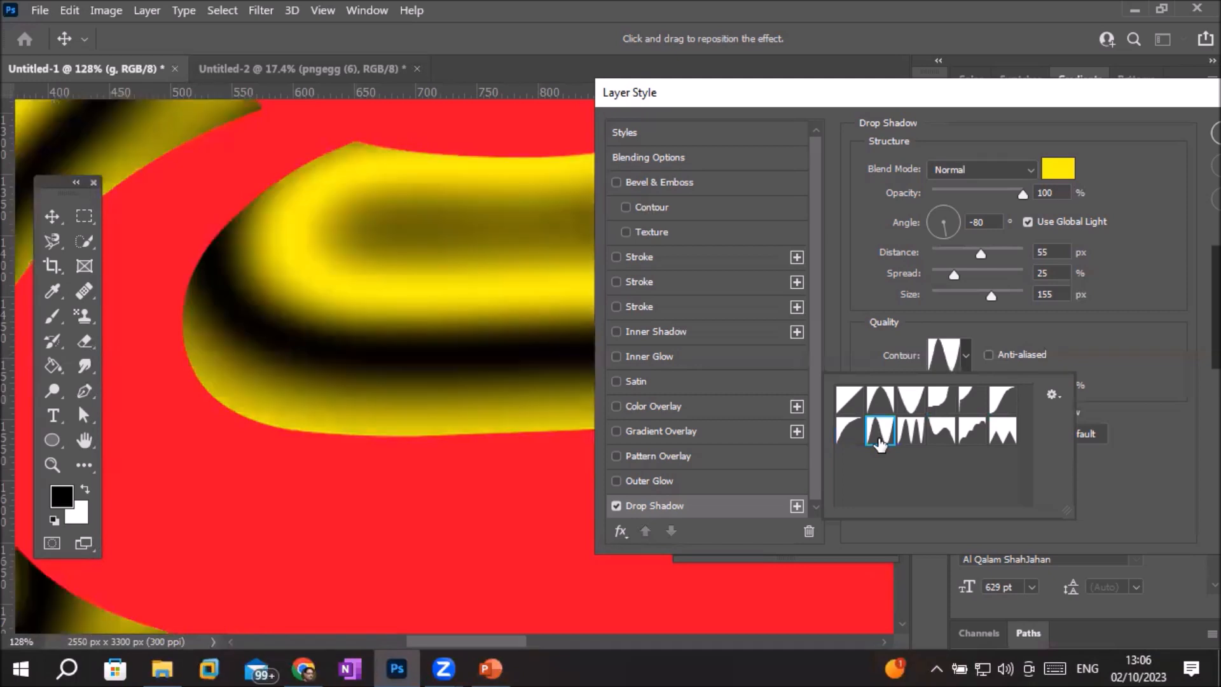
pyautogui.click(913, 449)
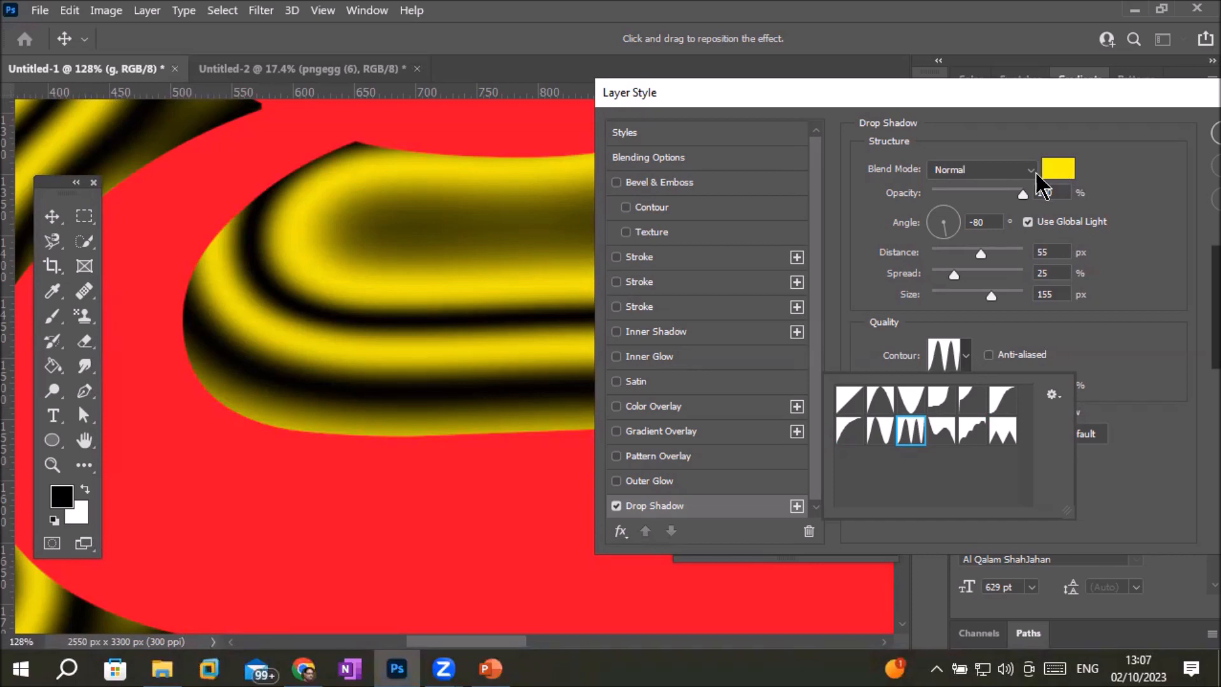
# Change the drop shadow's color to blue (#1f02fc).
pyautogui.click(1058, 169)
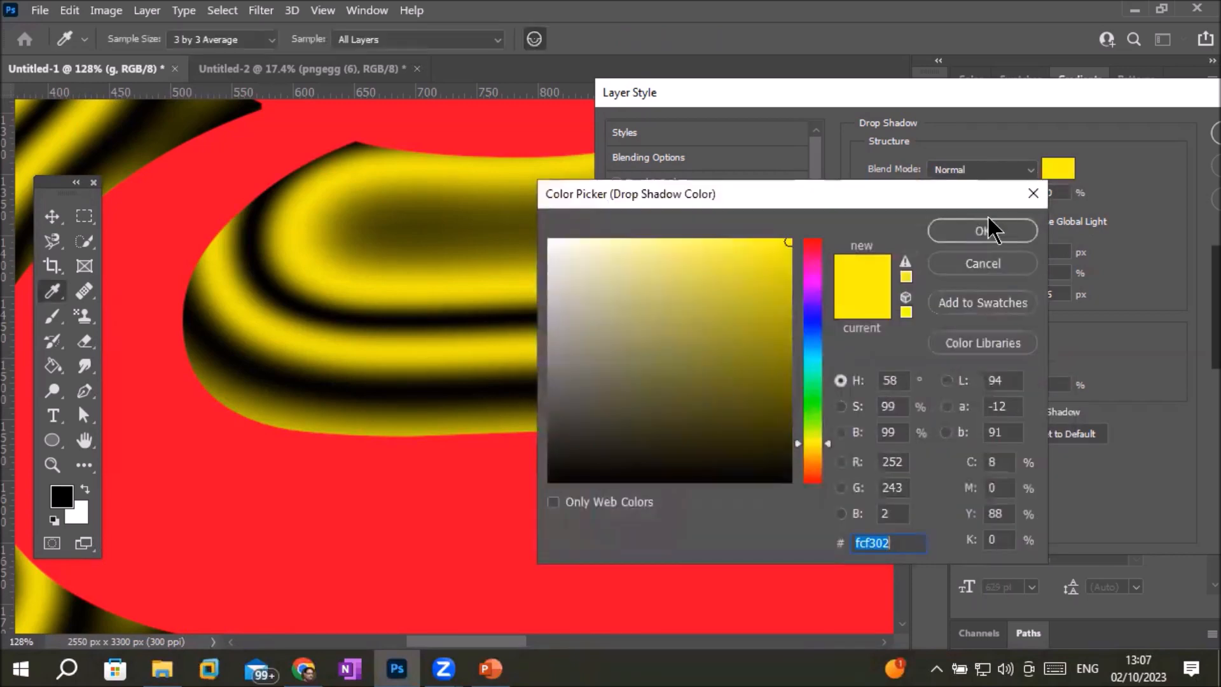
pyautogui.click(812, 316)
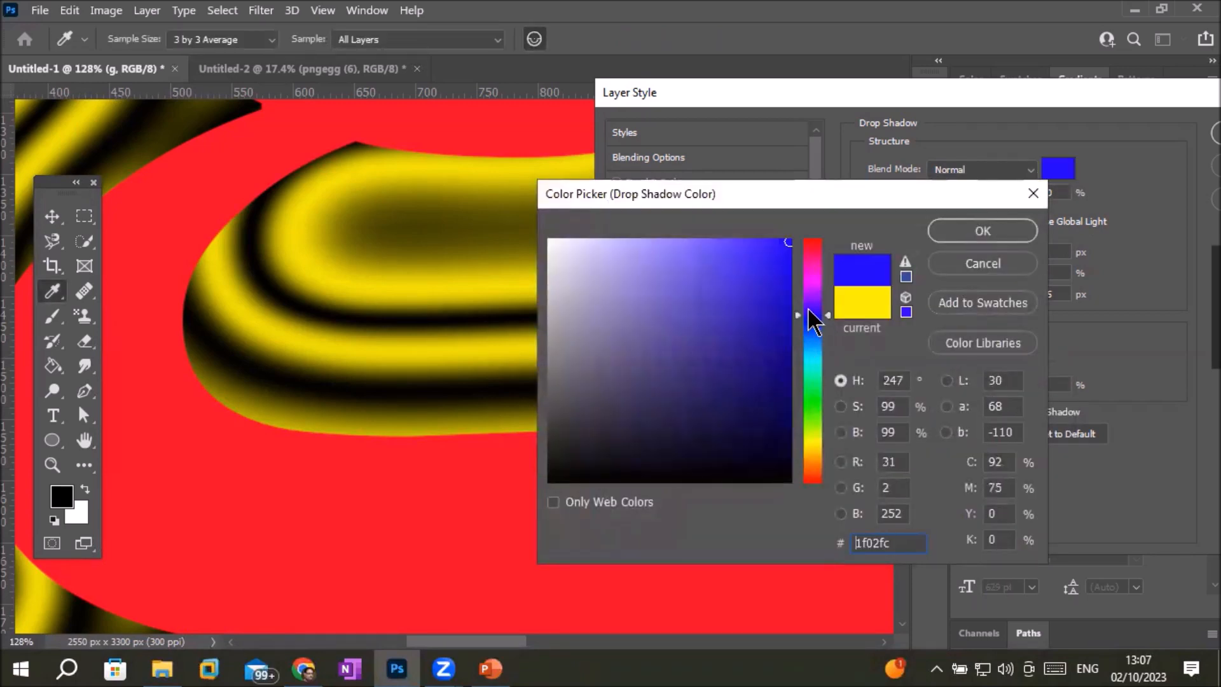
pyautogui.click(974, 230)
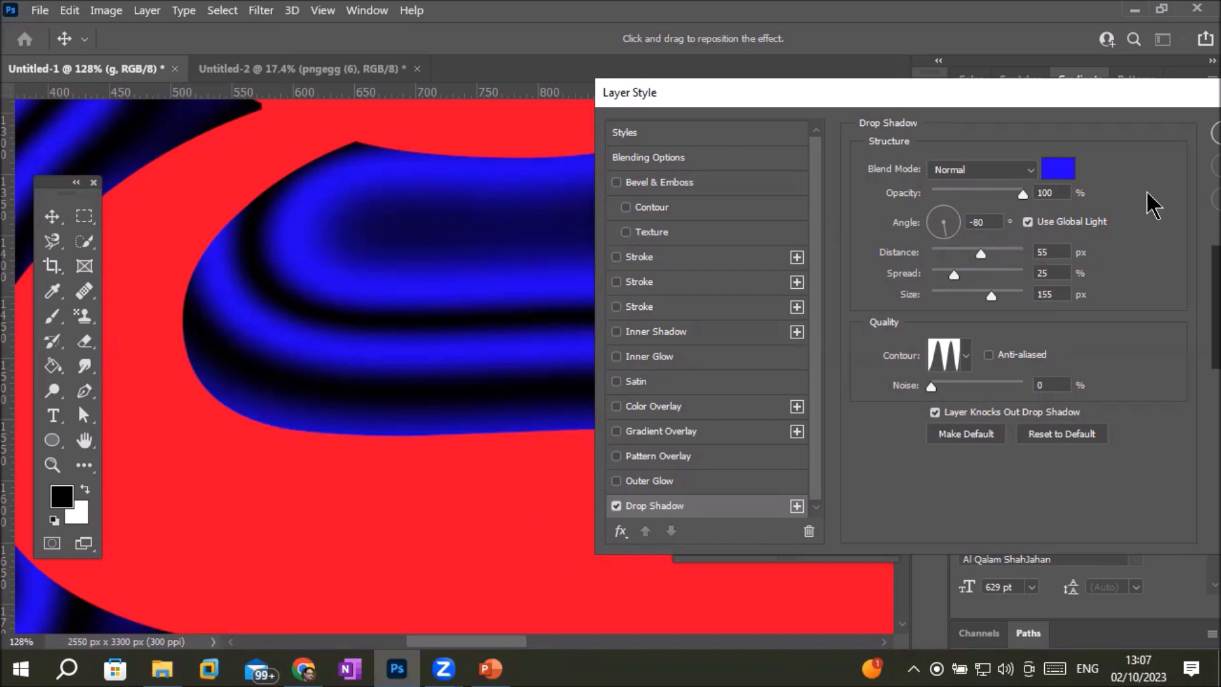
# Change the drop shadow's color to yellow-green (#d1fd03).
pyautogui.click(1063, 170)
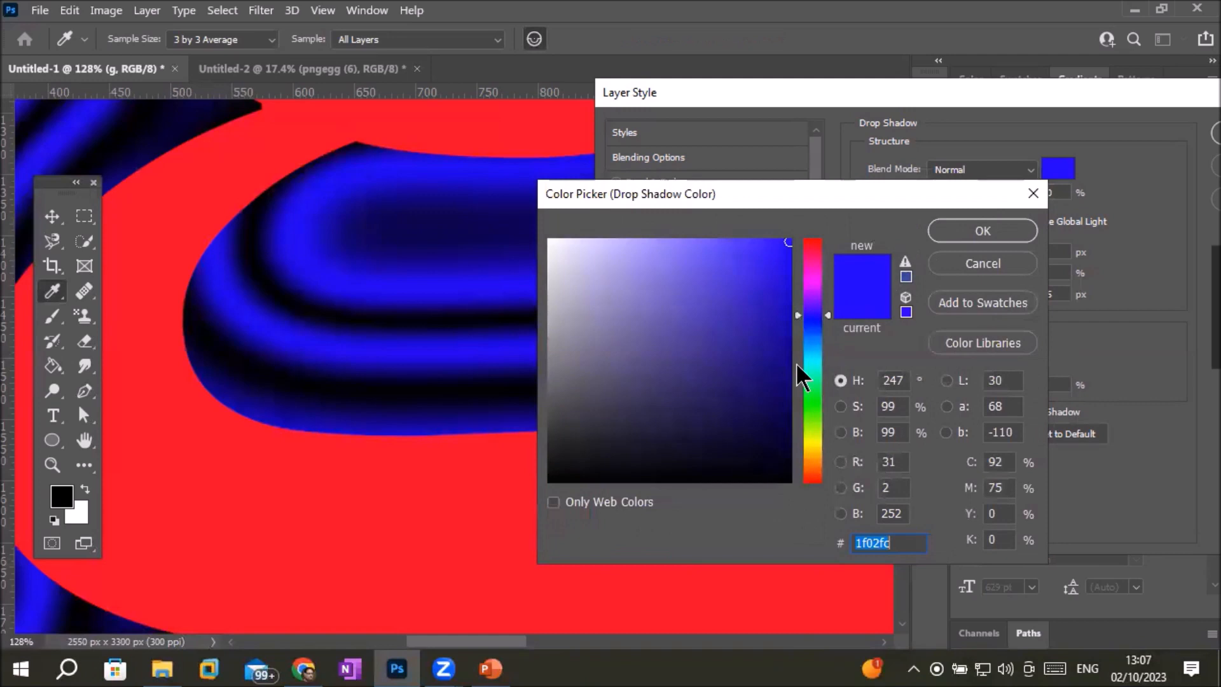
pyautogui.click(812, 434)
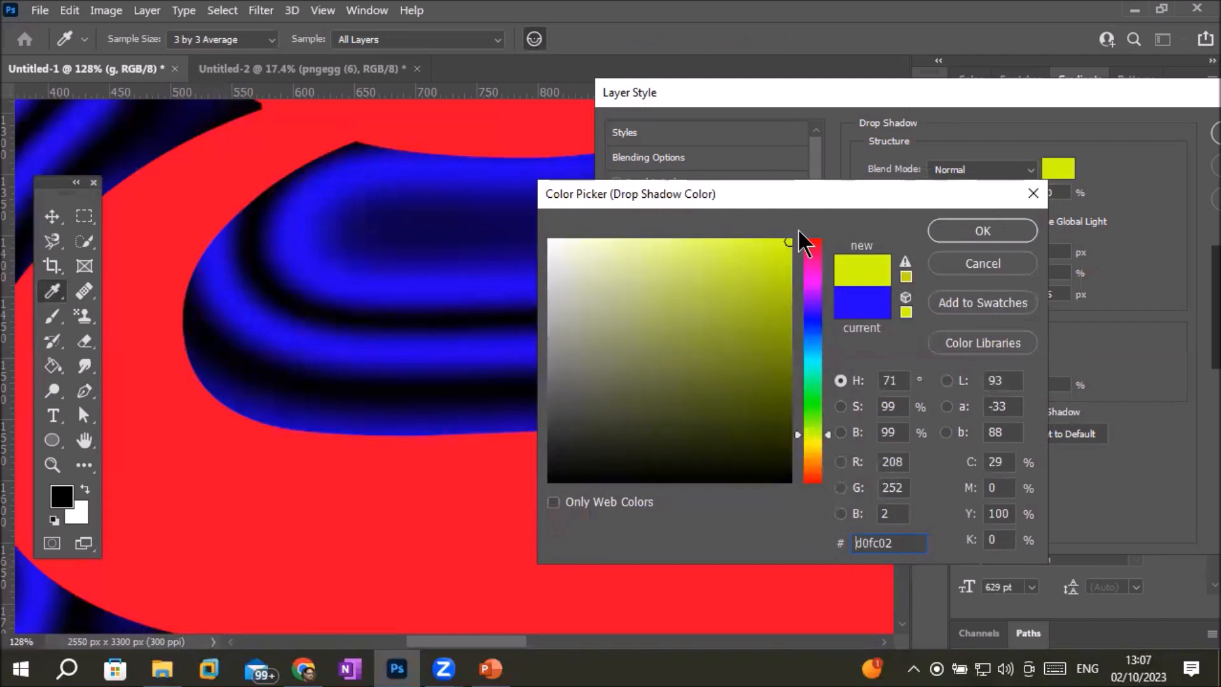
pyautogui.moveTo(786, 239); pyautogui.dragTo(788, 241)
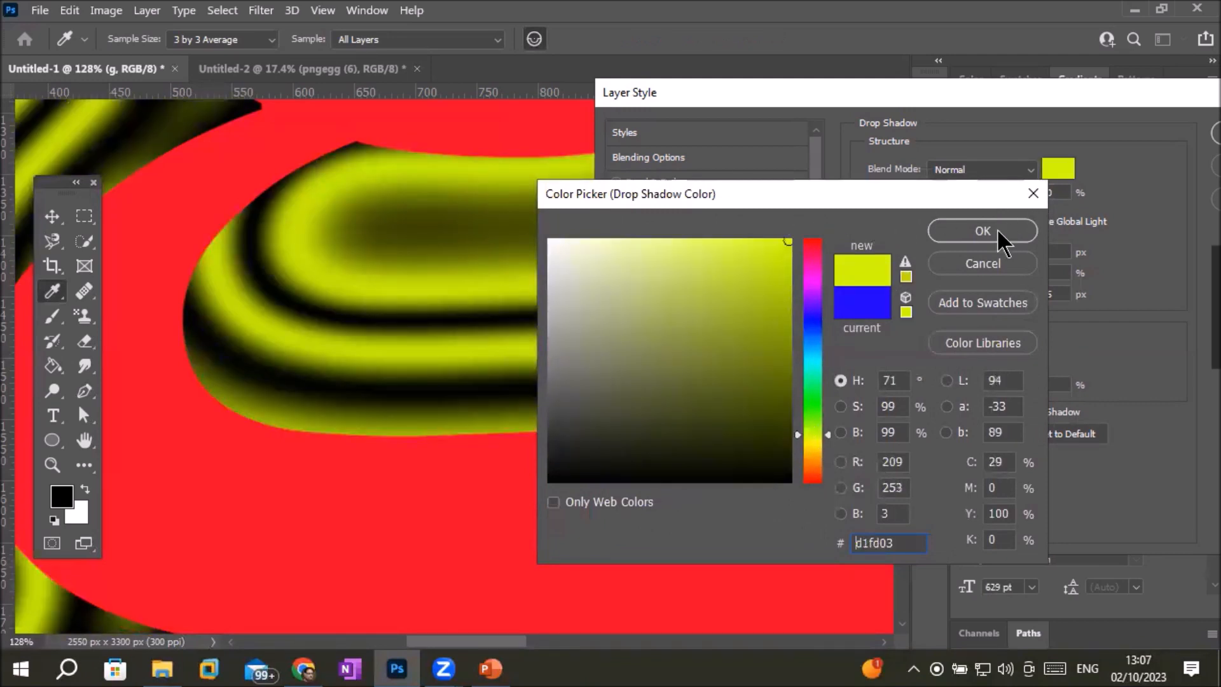
pyautogui.click(997, 227)
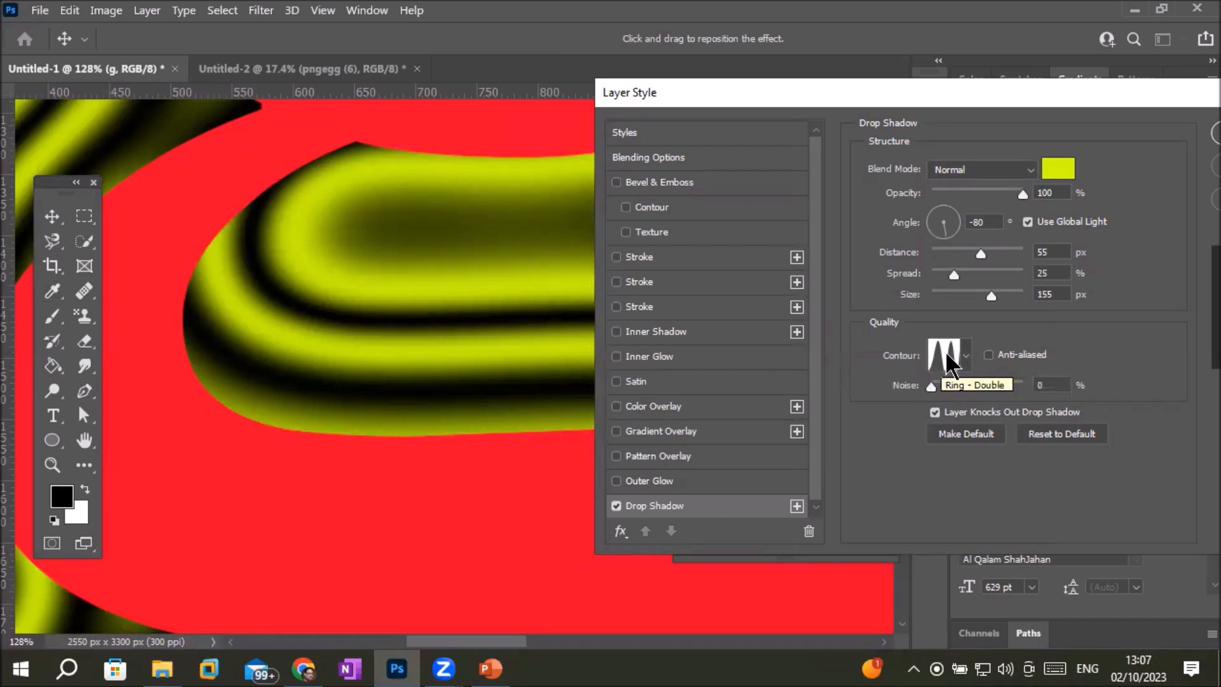
# Try reshaping the Ring - Double contour by raising its start point to 86% output and altering its peaks, and discard the edits.
pyautogui.click(945, 355)
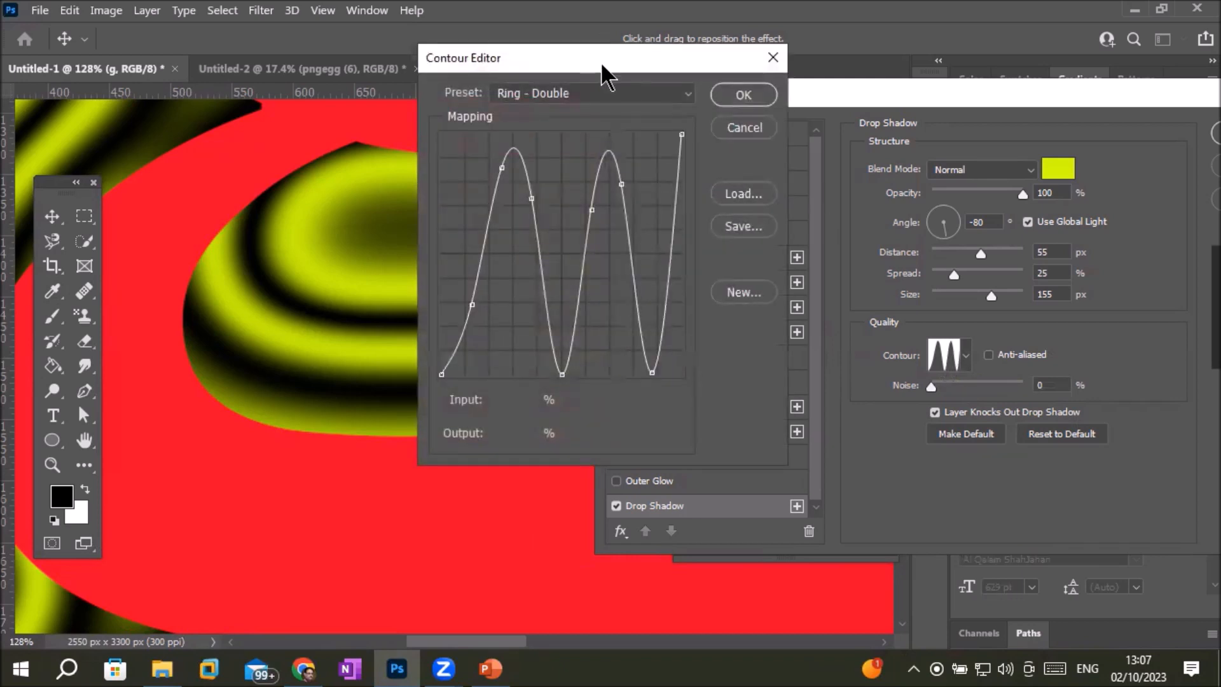
pyautogui.moveTo(600, 62); pyautogui.dragTo(867, 166)
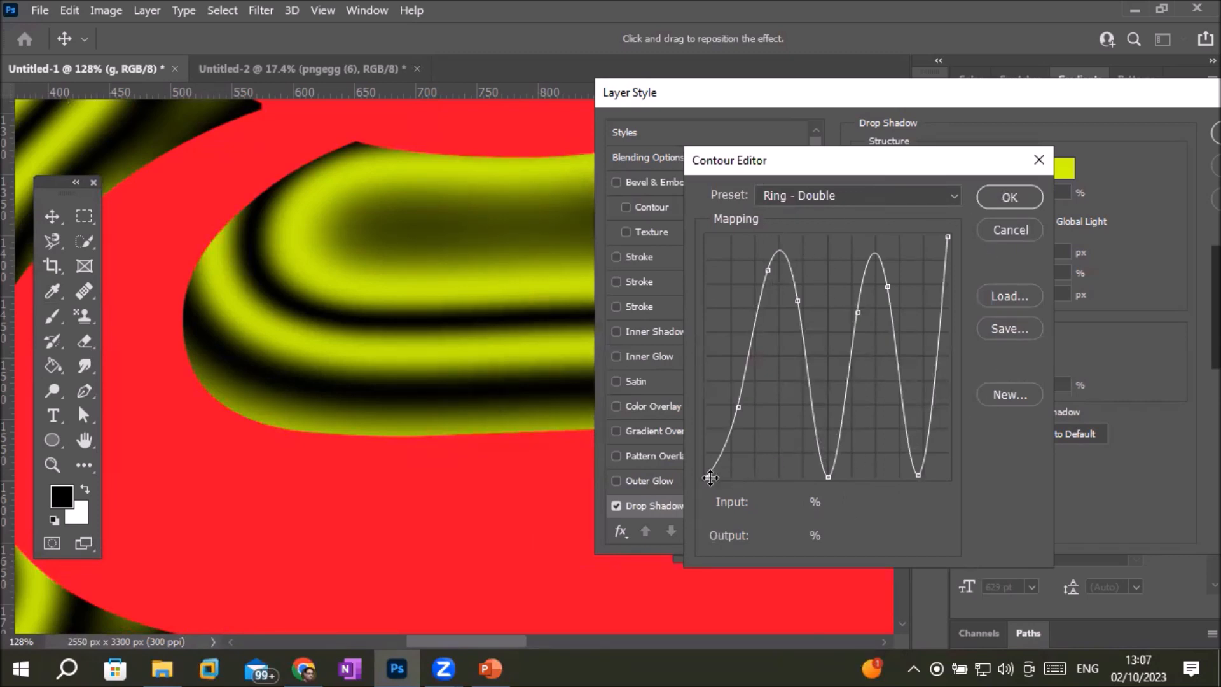
pyautogui.moveTo(709, 478); pyautogui.dragTo(707, 373)
pyautogui.moveTo(688, 289); pyautogui.dragTo(690, 270)
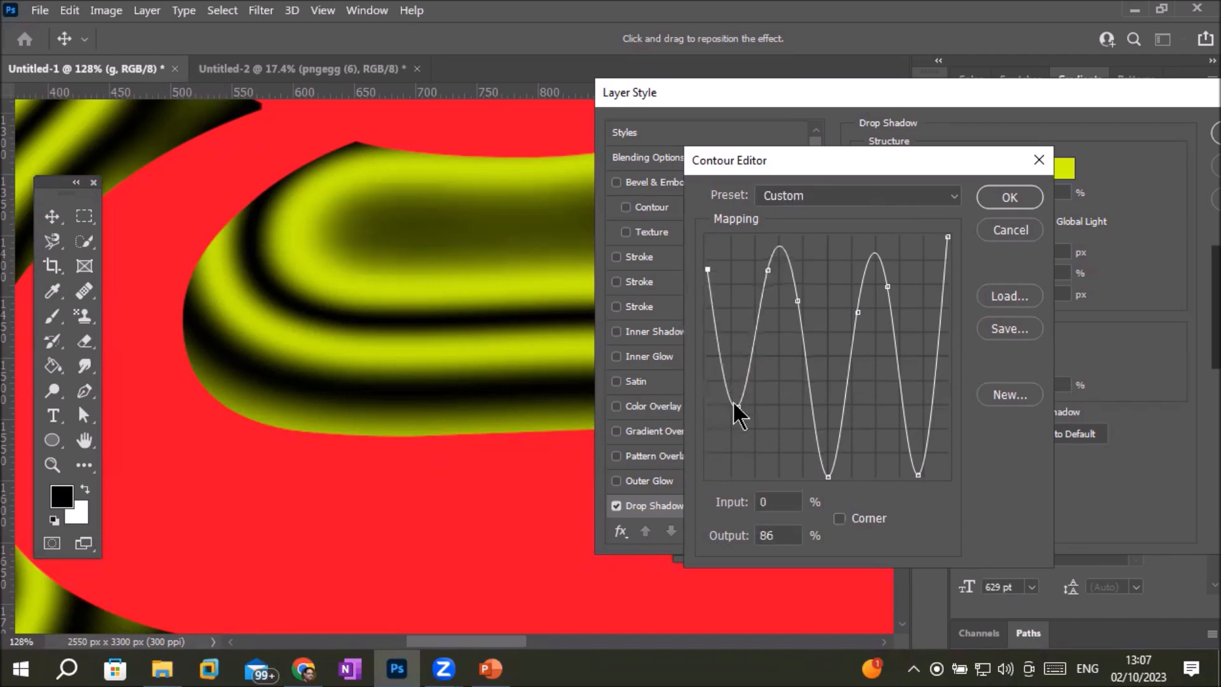
pyautogui.moveTo(739, 407); pyautogui.dragTo(740, 480)
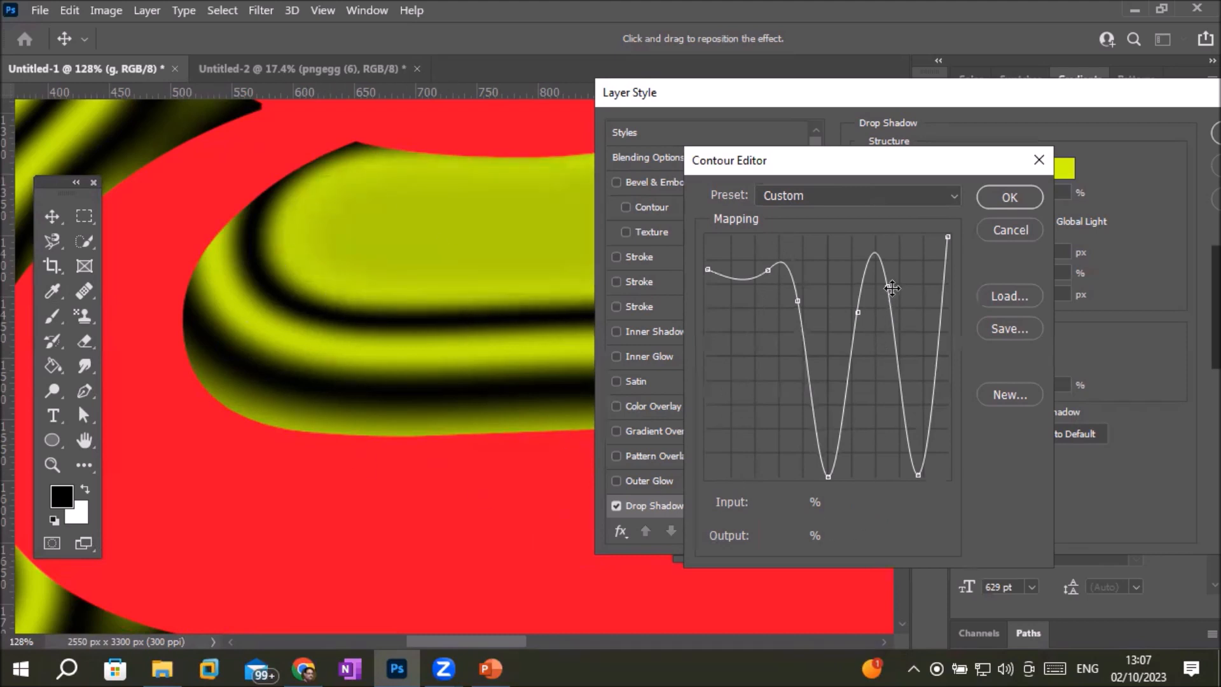
pyautogui.moveTo(886, 278); pyautogui.dragTo(951, 239)
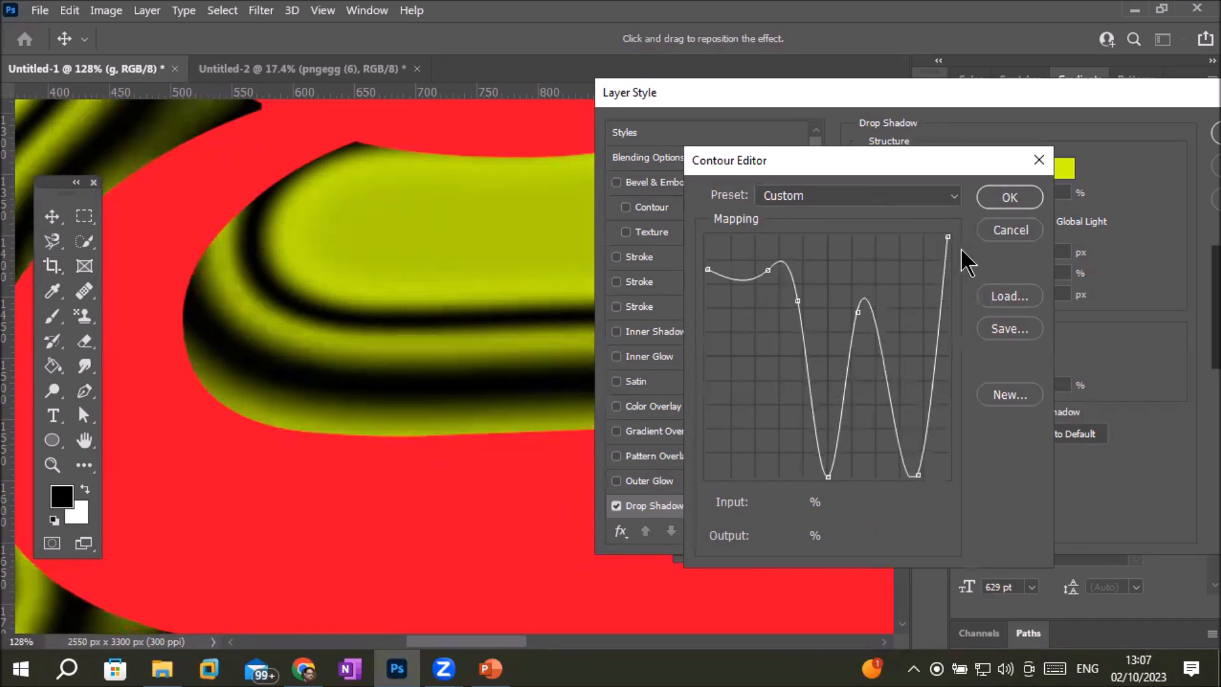
pyautogui.click(1016, 230)
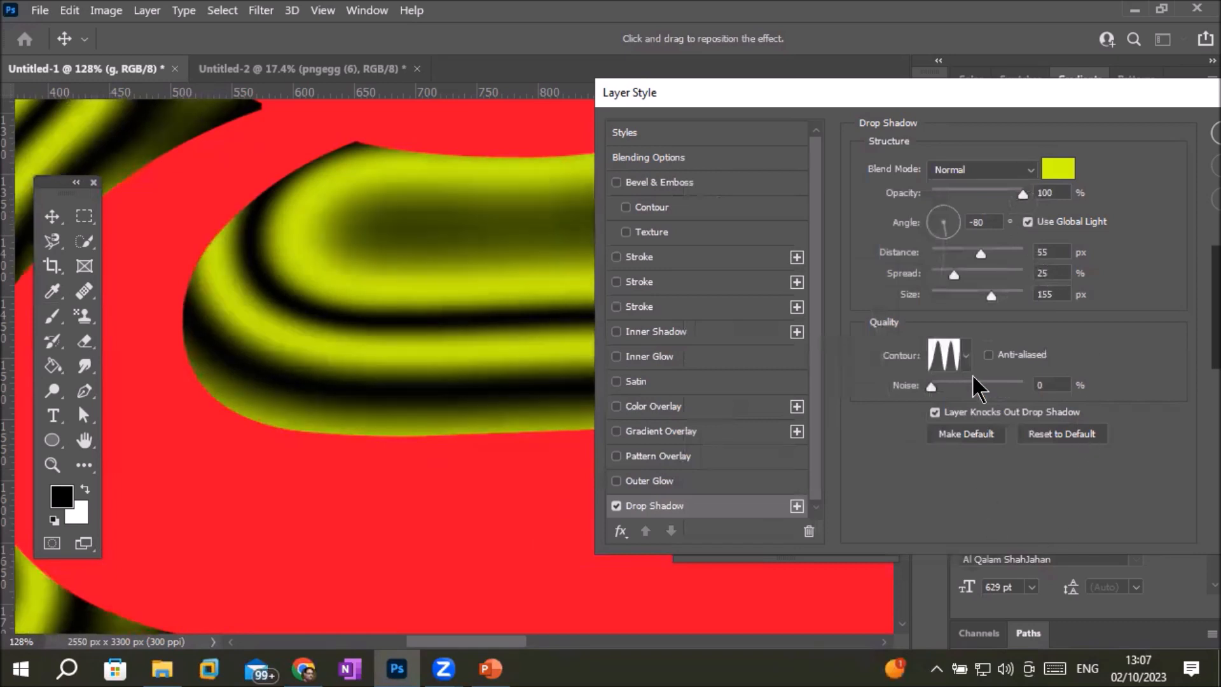
# Apply the Linear contour preset to the drop shadow.
pyautogui.click(968, 354)
pyautogui.click(852, 398)
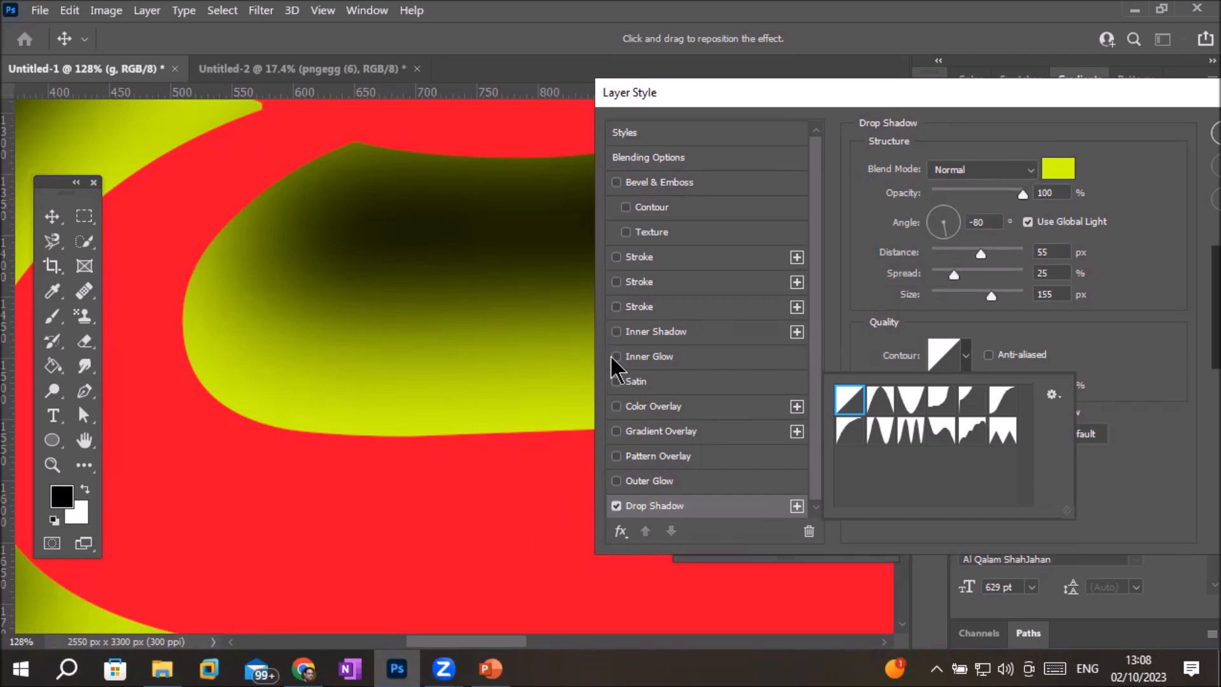
# Try a descending contour from 100% output at 0% input to a point at 62% input and 61% output, and discard it.
pyautogui.click(943, 356)
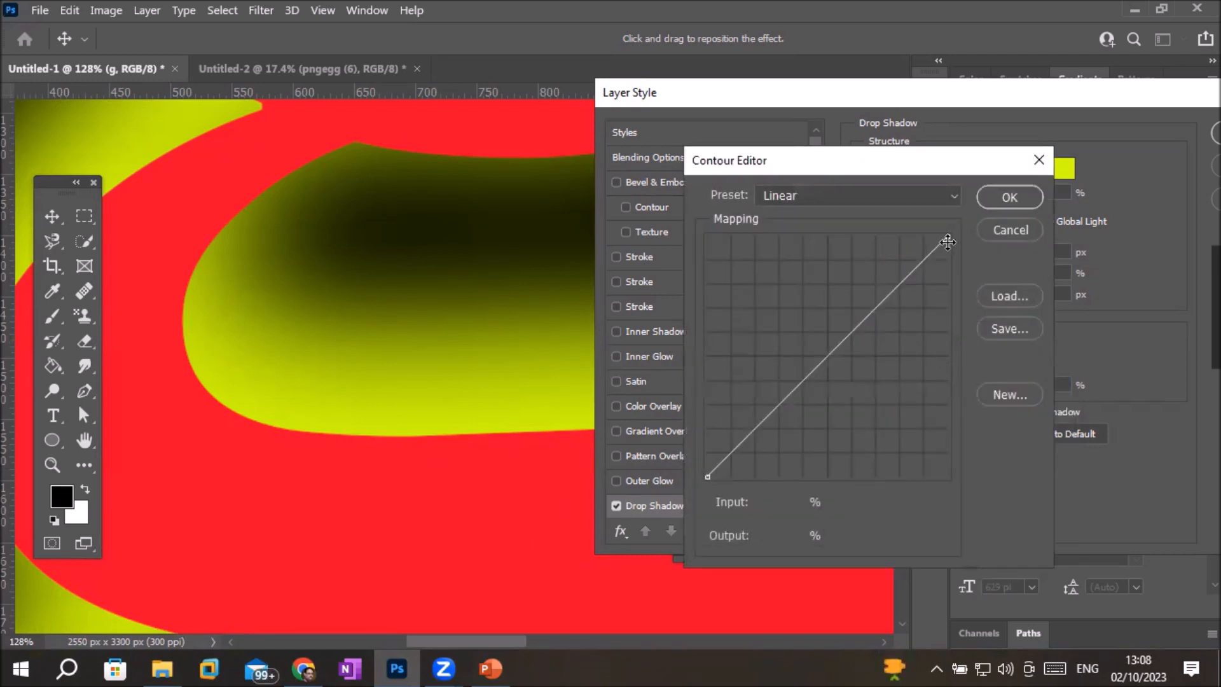
pyautogui.moveTo(947, 236); pyautogui.dragTo(960, 485)
pyautogui.click(829, 476)
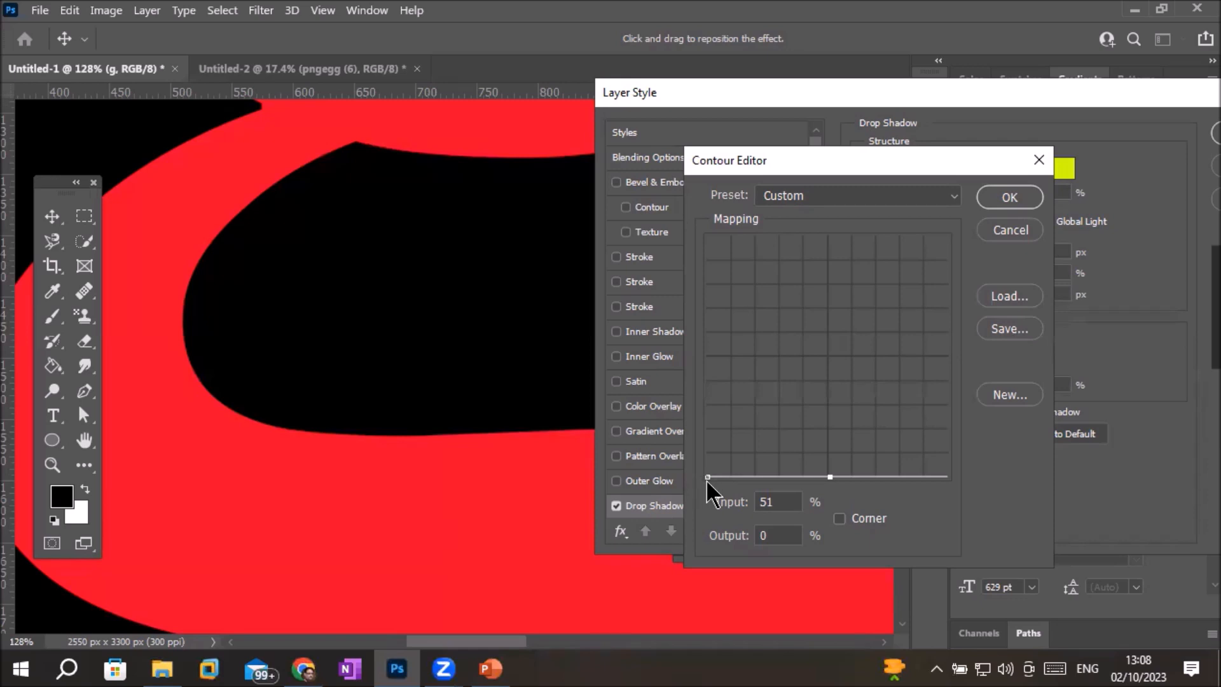
pyautogui.moveTo(708, 476); pyautogui.dragTo(682, 226)
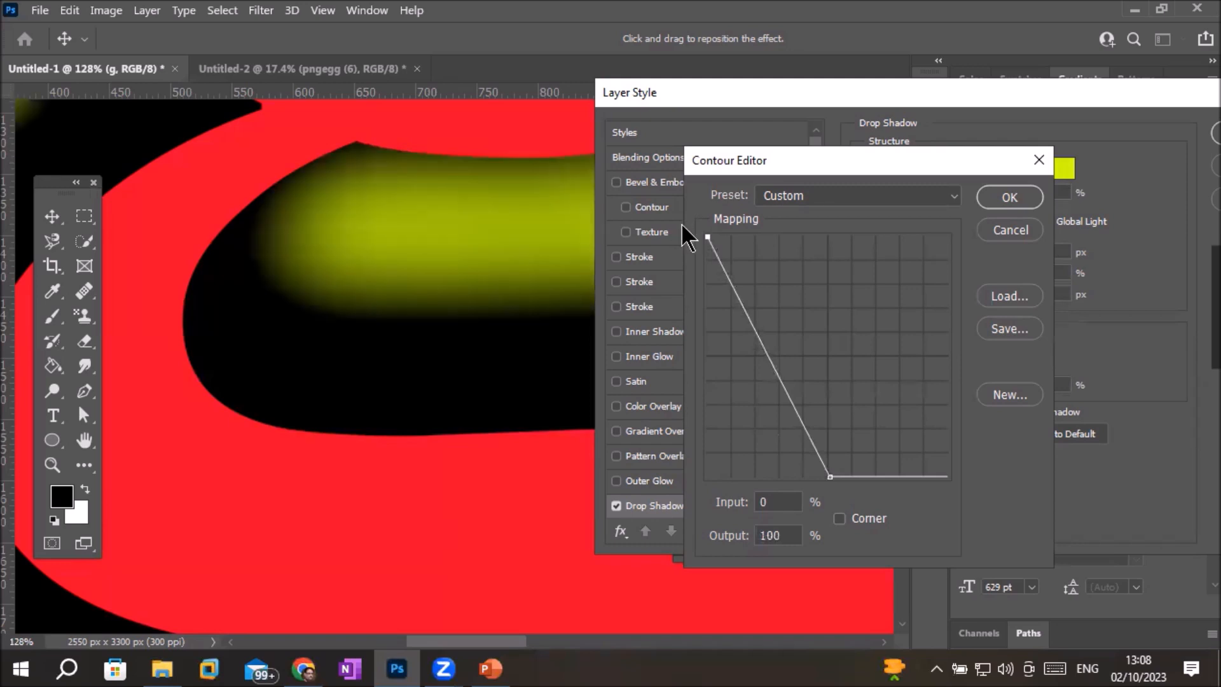
pyautogui.moveTo(830, 474); pyautogui.dragTo(857, 330)
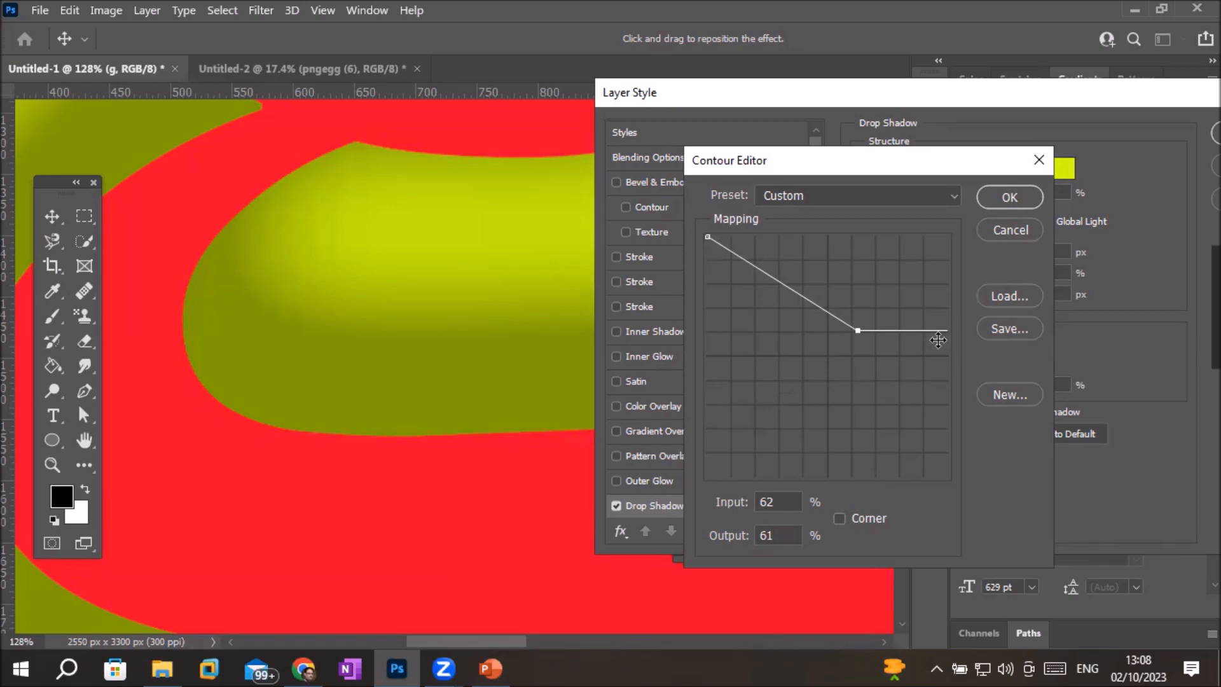
pyautogui.click(1011, 234)
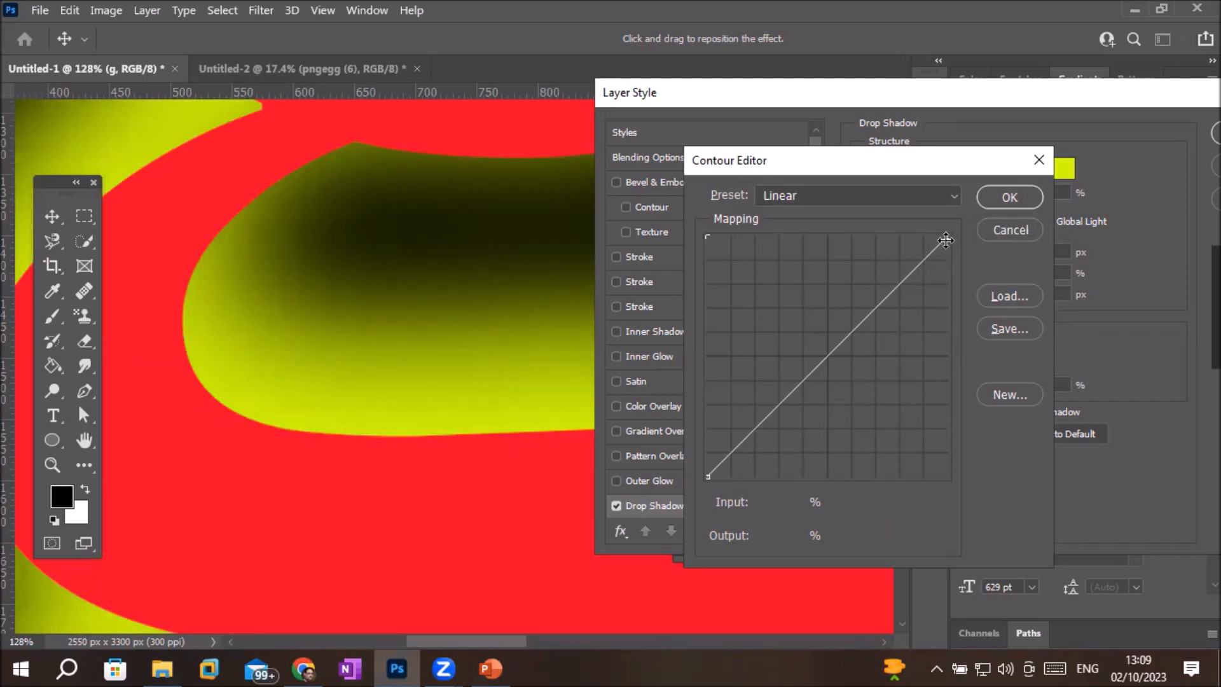
# Reshape the linear contour into a high plateau with a steep drop to 0% output at 45% input.
pyautogui.moveTo(945, 240); pyautogui.dragTo(965, 331)
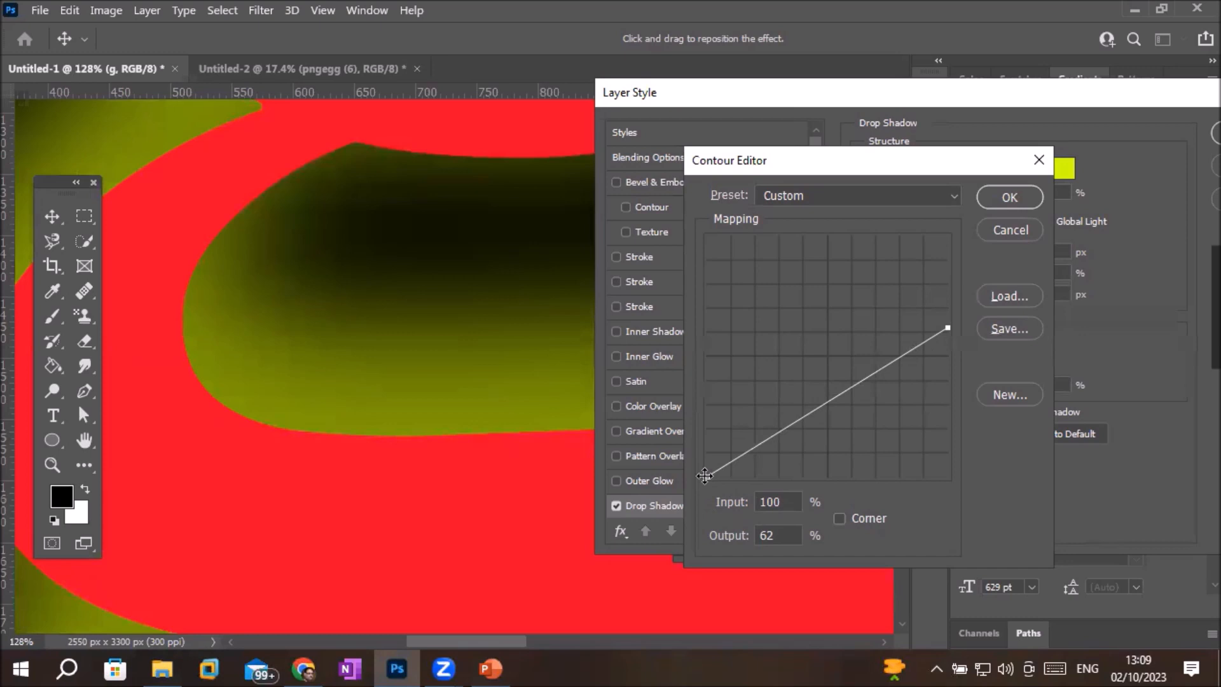
pyautogui.moveTo(704, 475); pyautogui.dragTo(681, 298)
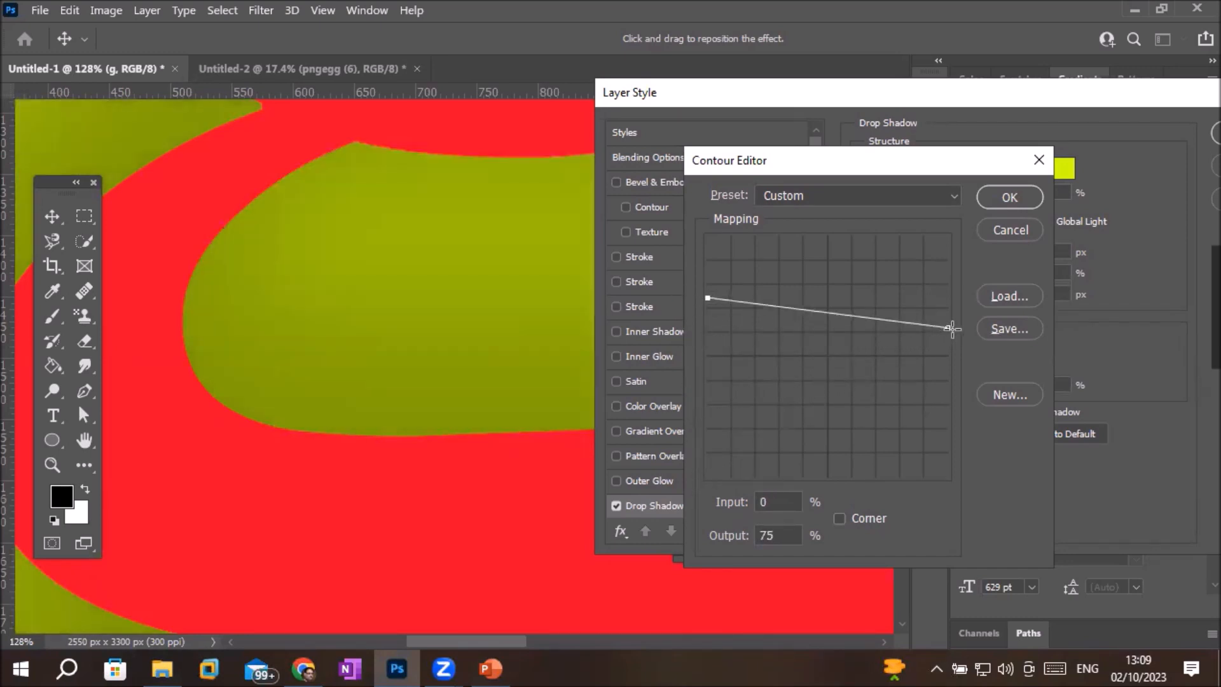
pyautogui.moveTo(948, 325); pyautogui.dragTo(962, 486)
pyautogui.moveTo(782, 327); pyautogui.dragTo(787, 335)
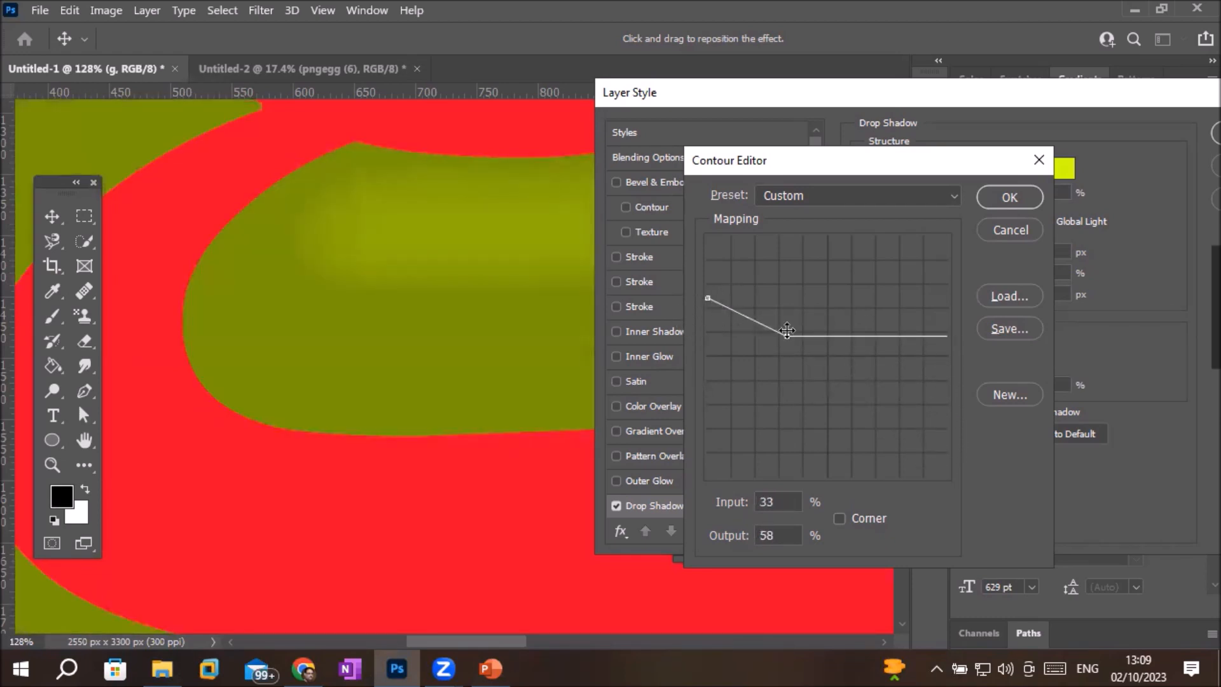
pyautogui.moveTo(710, 298); pyautogui.dragTo(707, 237)
pyautogui.moveTo(904, 292); pyautogui.dragTo(959, 464)
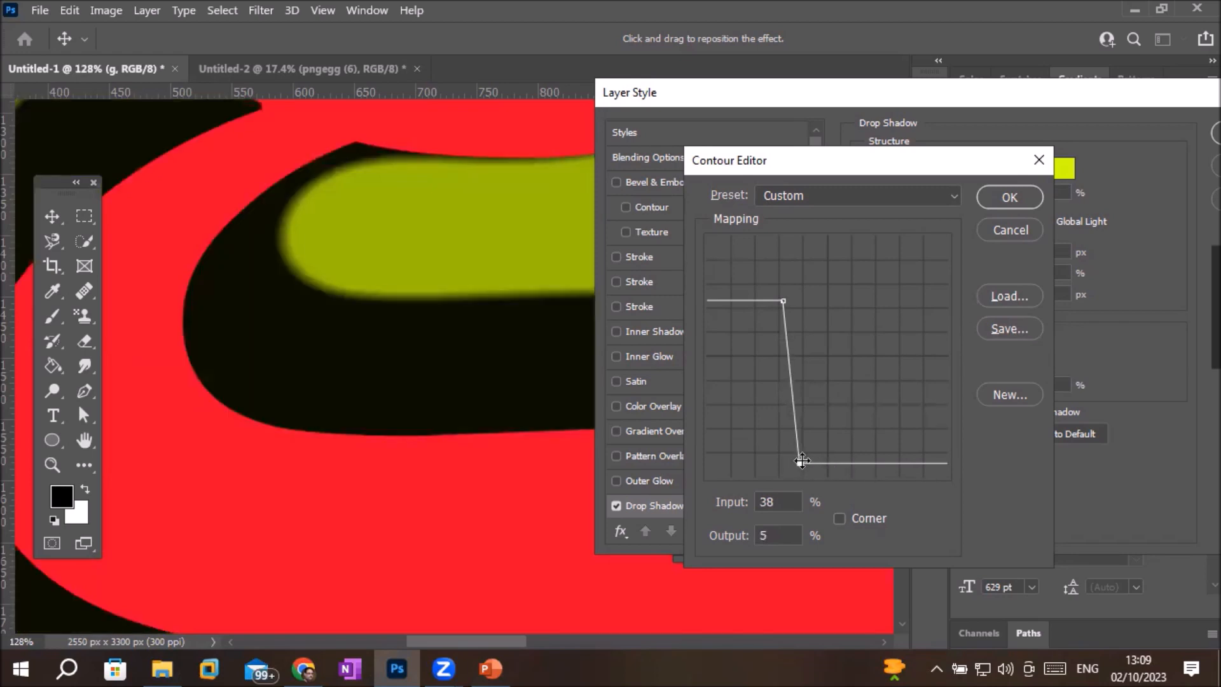
pyautogui.moveTo(801, 464); pyautogui.dragTo(837, 403)
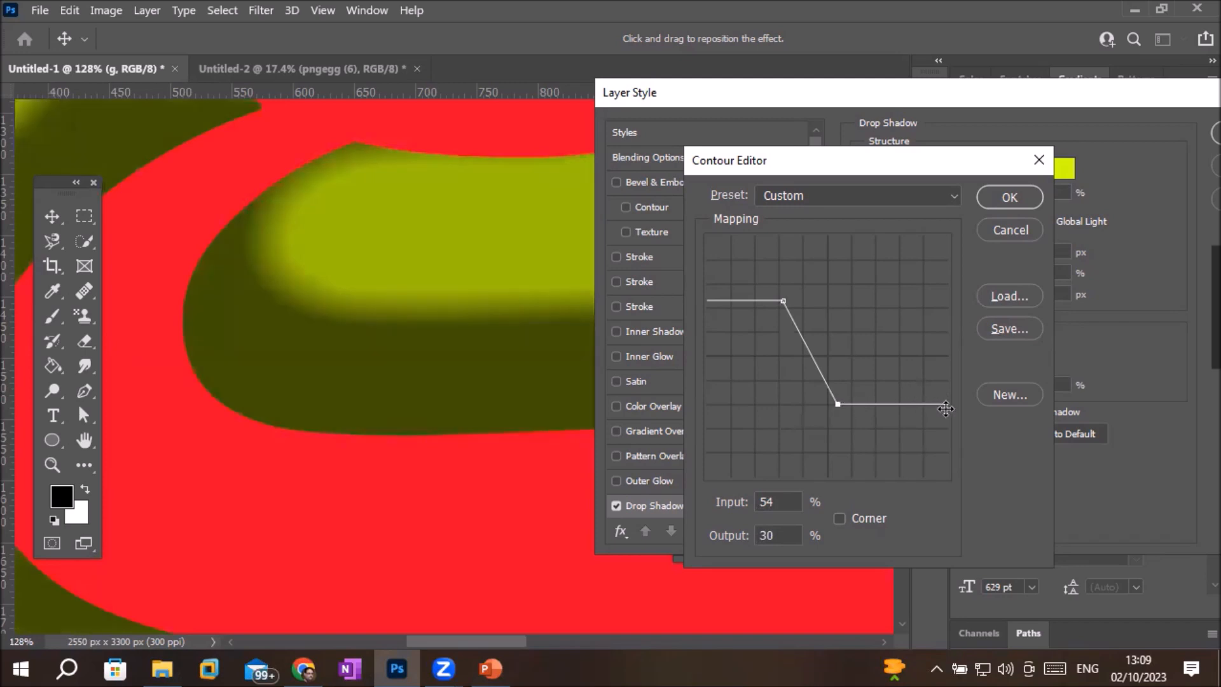
pyautogui.moveTo(947, 404); pyautogui.dragTo(917, 474)
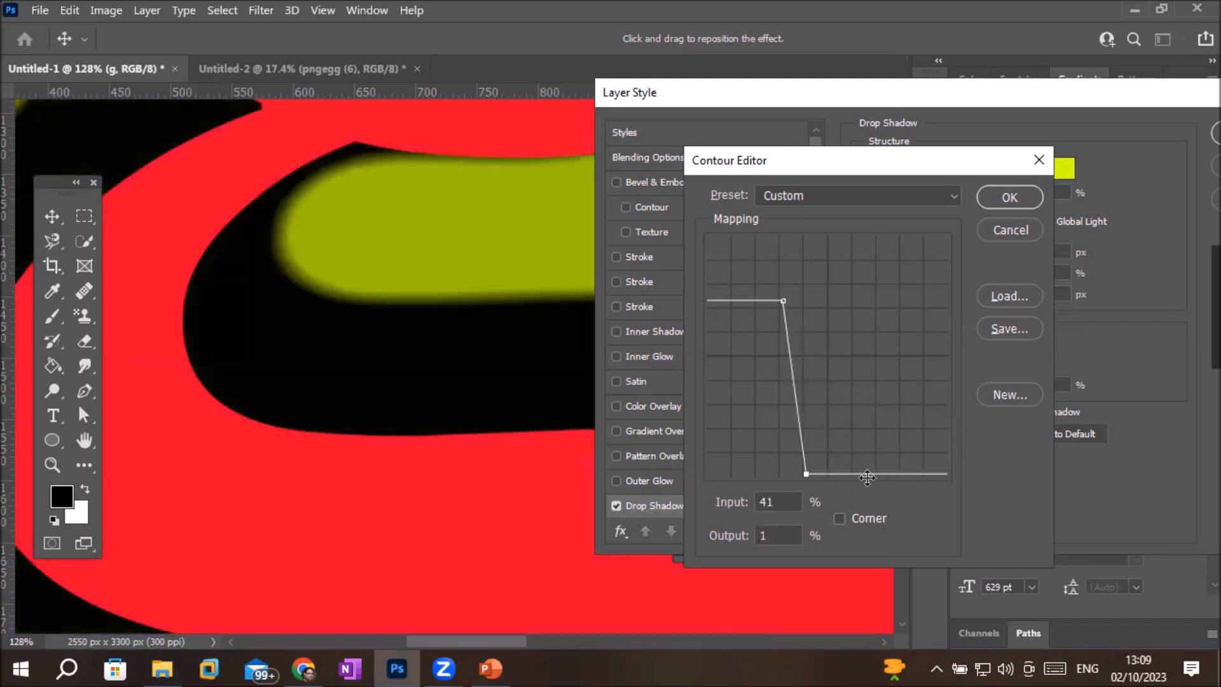
pyautogui.moveTo(873, 474); pyautogui.dragTo(881, 510)
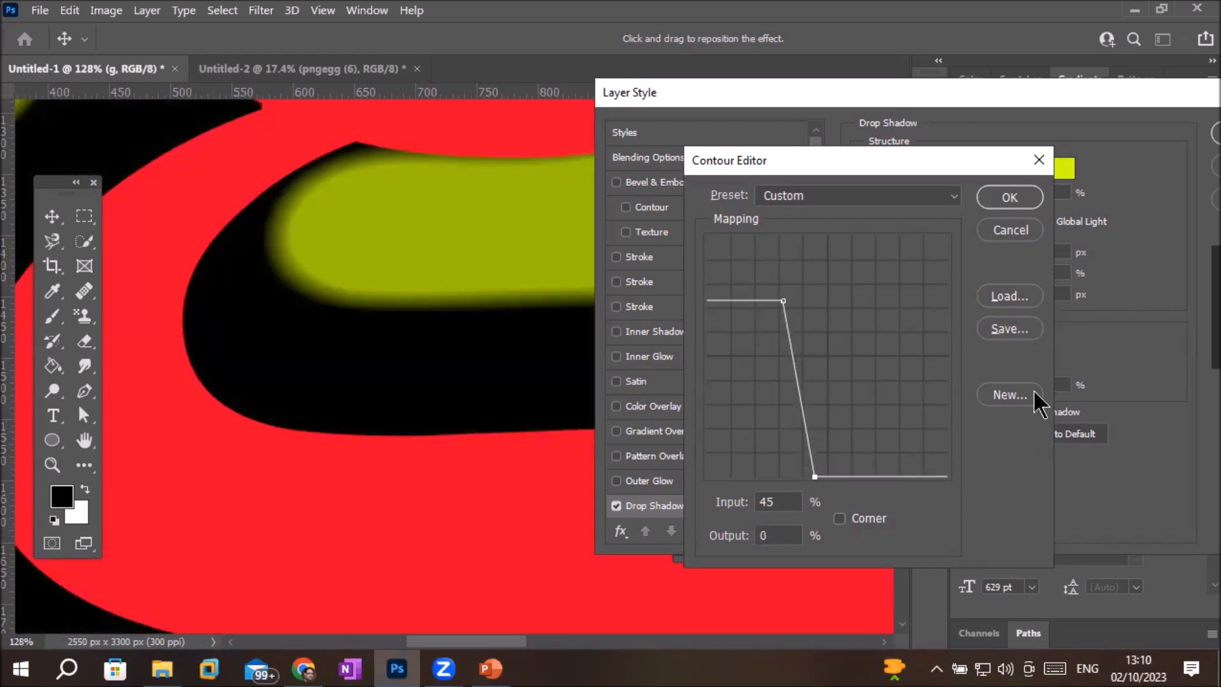
# Save the custom contour as a new preset, entering a person's name as the contour name.
pyautogui.click(1008, 396)
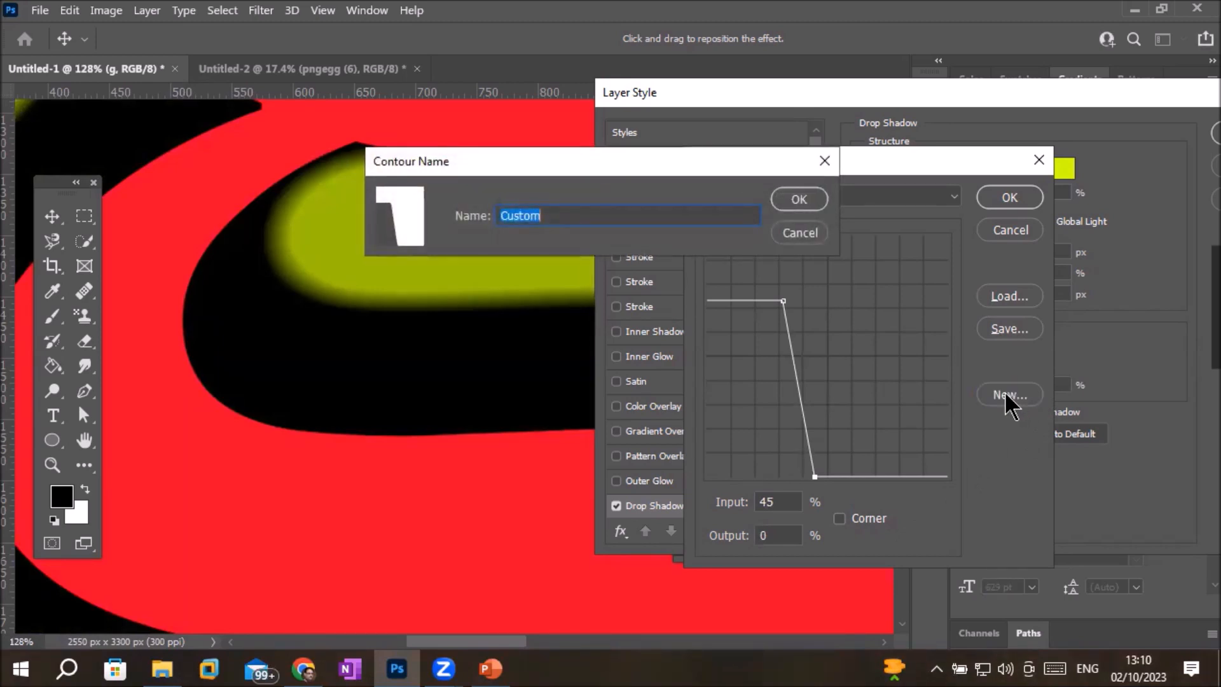
pyautogui.write('mr momin')
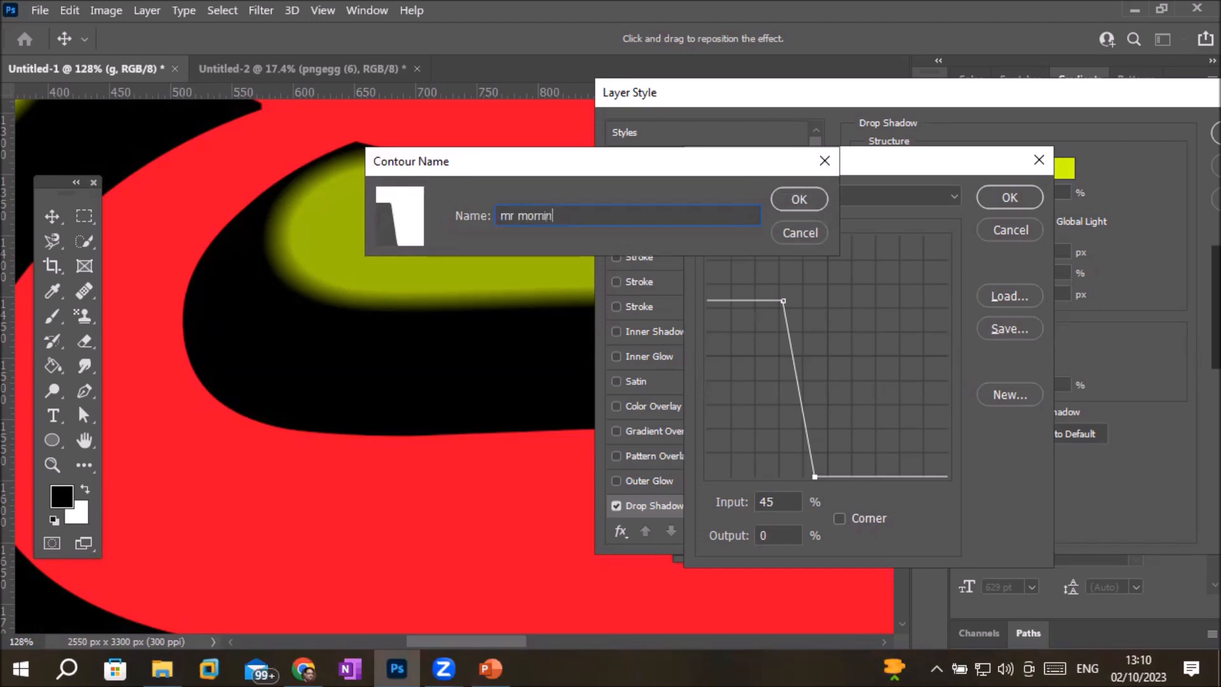
pyautogui.press('Return')
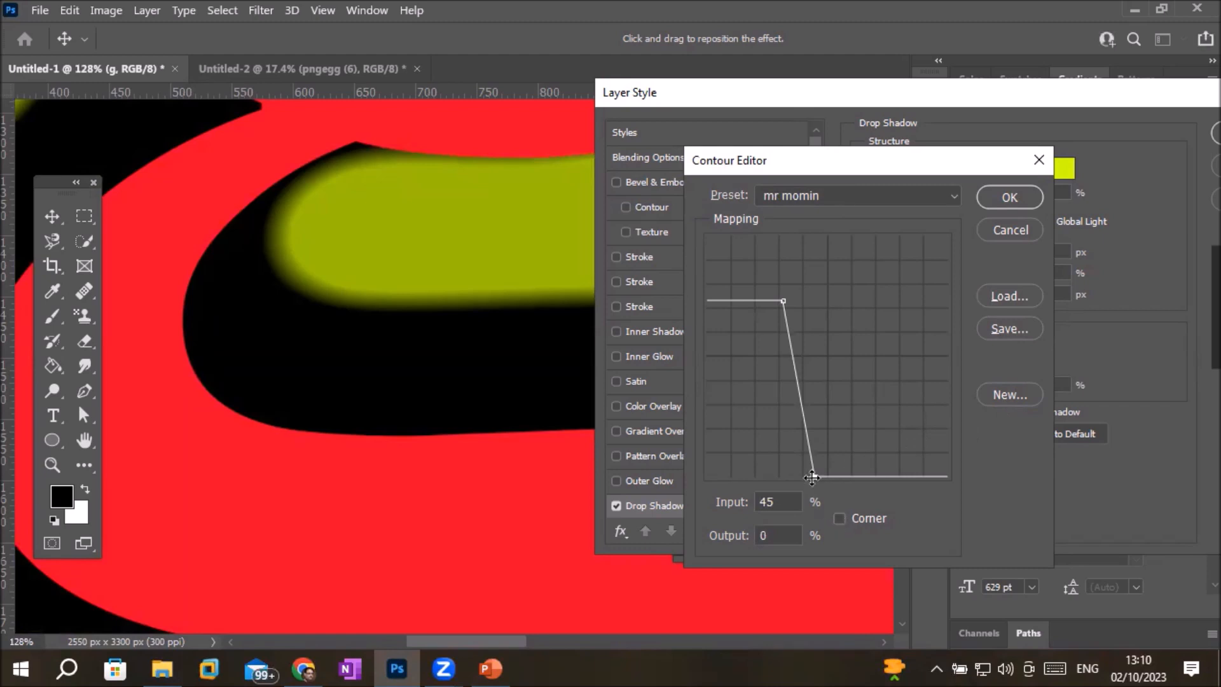
# Try input values up to 67% for the contour's lower point and set its input to 47%.
pyautogui.click(773, 506)
pyautogui.press('Up')
pyautogui.press('Up')
pyautogui.press('Up')
pyautogui.press('Up')
pyautogui.press('Up')
pyautogui.press('Up')
pyautogui.press('Up')
pyautogui.press('Up')
pyautogui.press('Up')
pyautogui.press('Up')
pyautogui.press('Up')
pyautogui.press('Up')
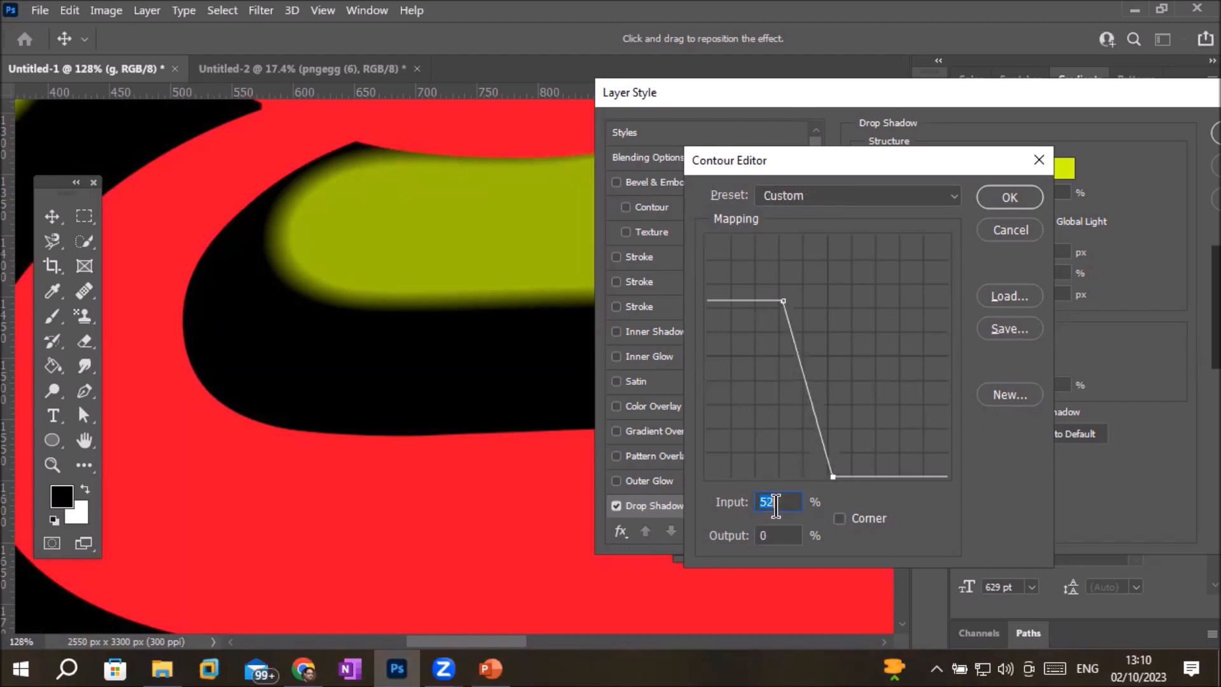
pyautogui.press('Up')
pyautogui.press('Up')
pyautogui.press('Up')
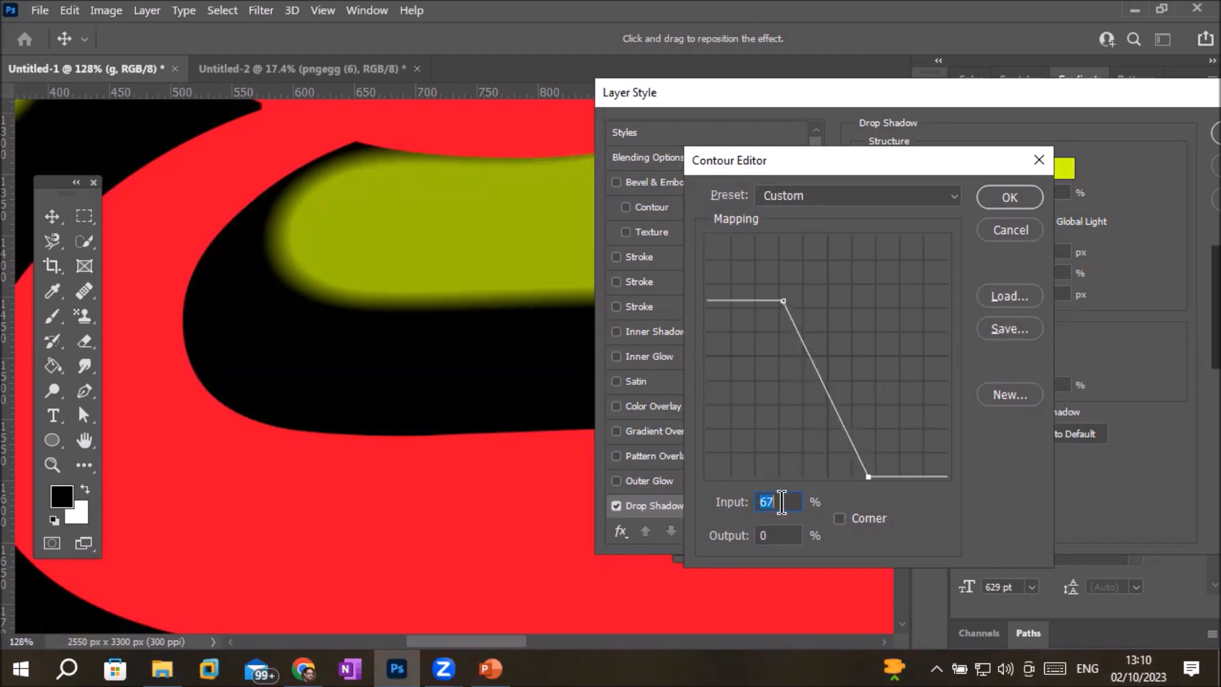
pyautogui.press('Down')
pyautogui.press('Down')
pyautogui.press('Down')
pyautogui.press('Down')
pyautogui.press('Down')
pyautogui.press('Down')
pyautogui.press('Down')
pyautogui.press('Down')
pyautogui.press('Down')
pyautogui.press('Down')
pyautogui.press('Down')
pyautogui.press('Down')
pyautogui.press('Down')
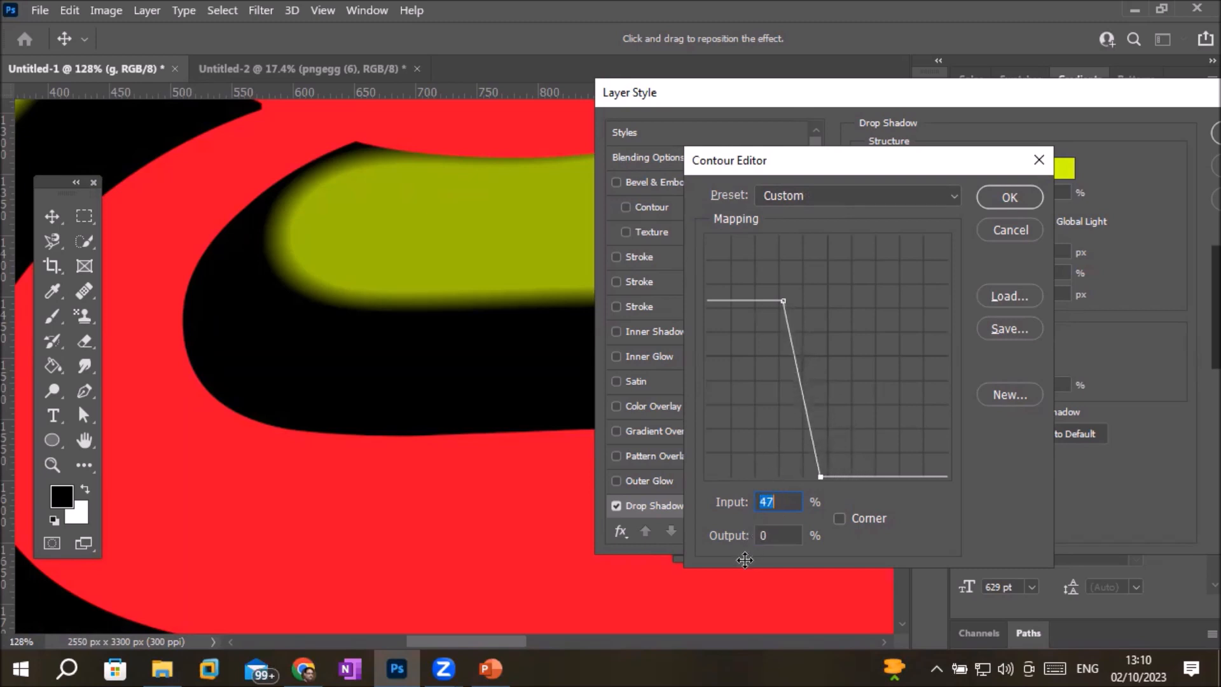
# Raise the output of the contour's lower point to 32%.
pyautogui.click(776, 535)
pyautogui.press('Up')
pyautogui.press('Up')
pyautogui.press('Up')
pyautogui.press('Up')
pyautogui.press('Up')
pyautogui.press('Up')
pyautogui.press('Up')
pyautogui.press('Up')
pyautogui.press('Up')
pyautogui.press('Up')
pyautogui.press('Up')
pyautogui.press('Up')
pyautogui.press('Up')
pyautogui.press('Up')
pyautogui.press('Up')
pyautogui.press('Up')
pyautogui.press('Up')
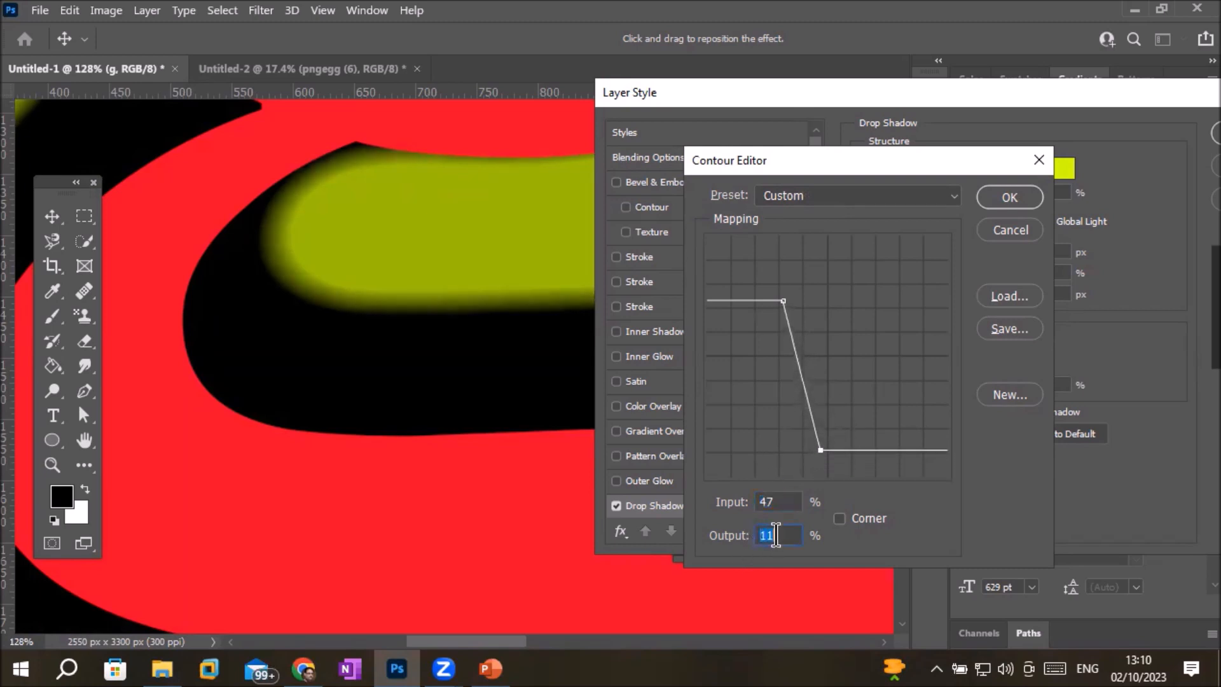
pyautogui.press('Up')
pyautogui.press('Up')
pyautogui.press('Up')
pyautogui.press('Up')
pyautogui.press('Up')
pyautogui.press('Up')
pyautogui.press('Up')
pyautogui.press('Up')
pyautogui.press('Up')
pyautogui.press('Up')
pyautogui.press('Up')
pyautogui.press('Up')
pyautogui.press('Up')
pyautogui.press('Up')
pyautogui.press('Up')
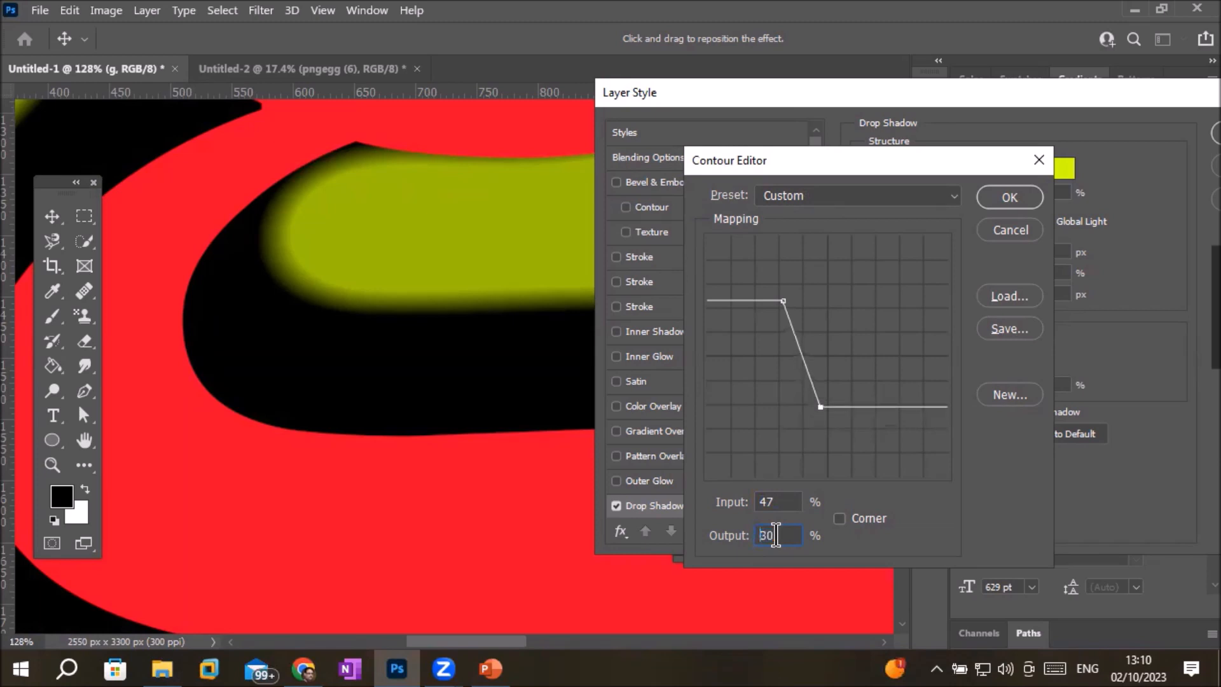
# Try the lower contour point as a corner at 33% input and 11% output with a lowered plateau, and discard the contour edits.
pyautogui.click(856, 520)
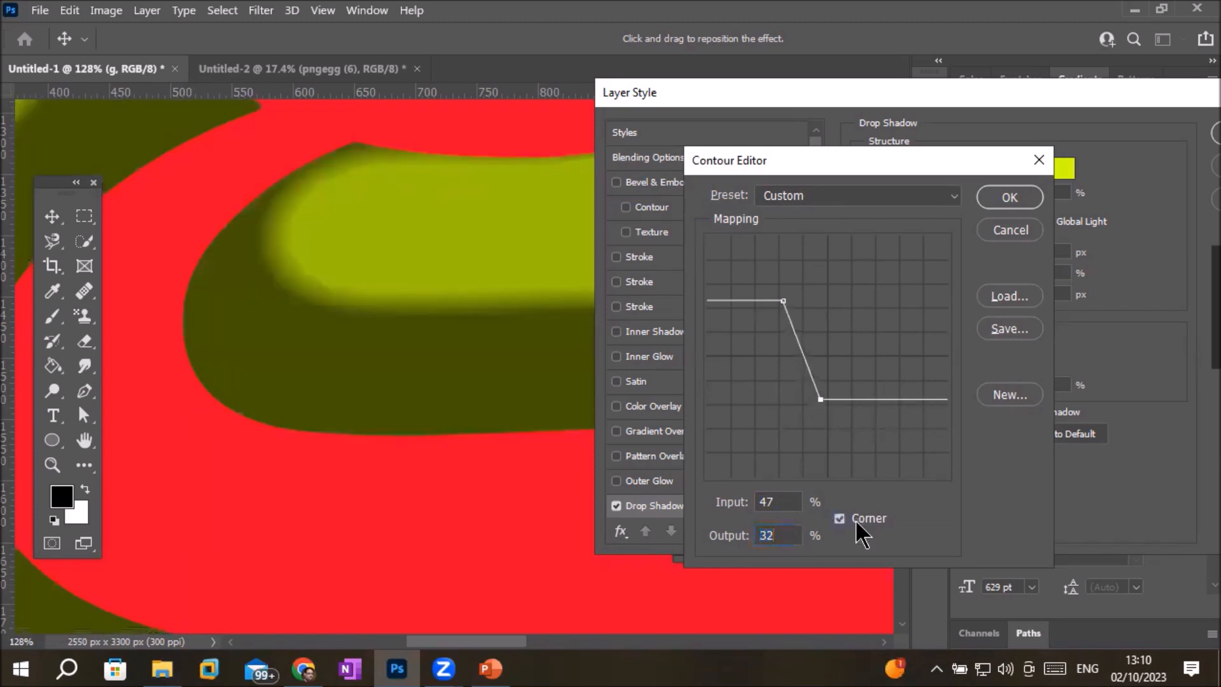
pyautogui.moveTo(938, 402); pyautogui.dragTo(935, 462)
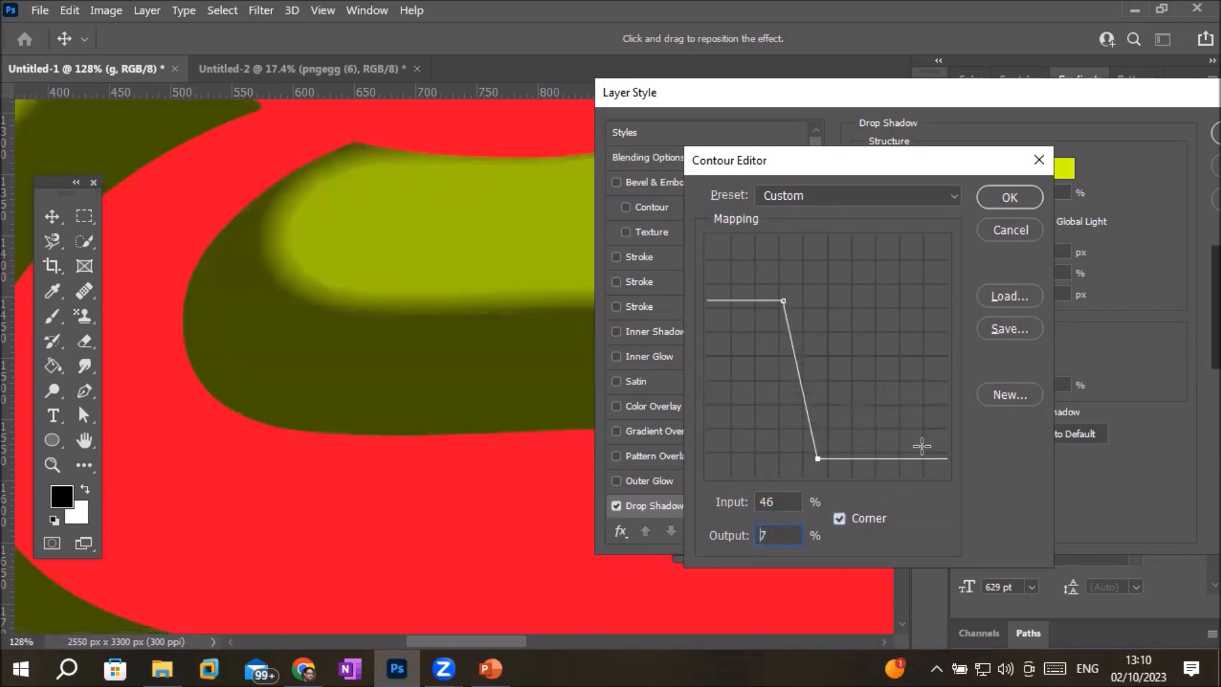
pyautogui.moveTo(783, 301); pyautogui.dragTo(809, 450)
pyautogui.click(847, 298)
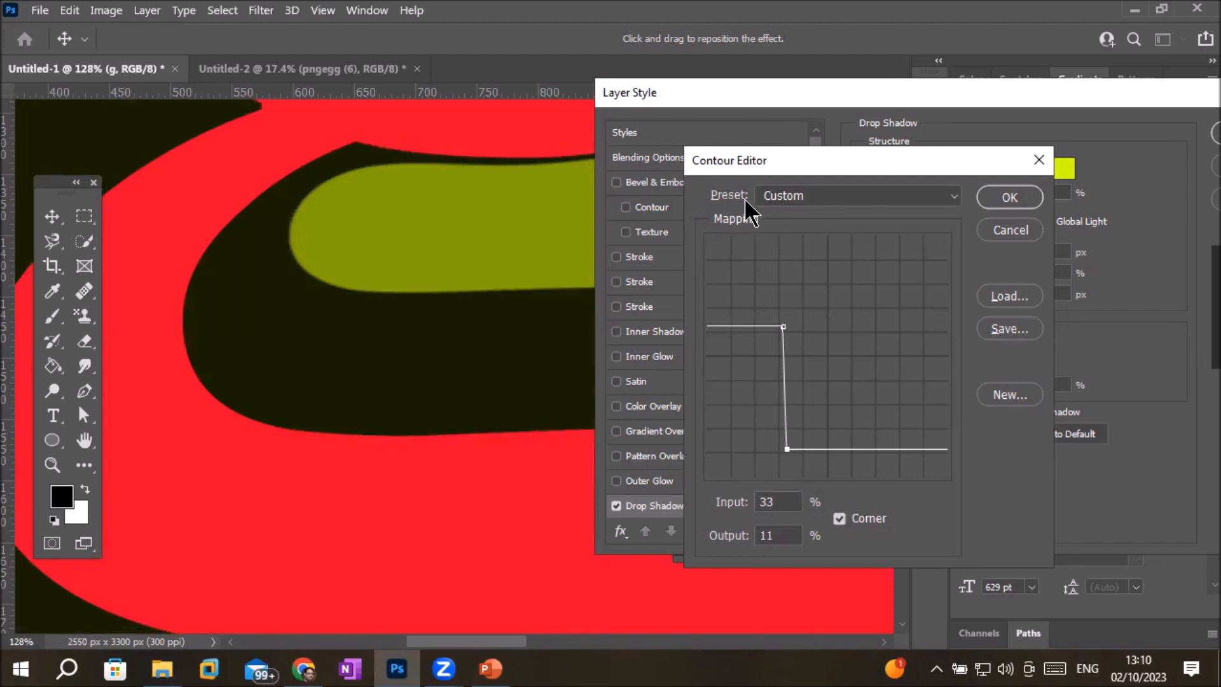
pyautogui.click(1008, 232)
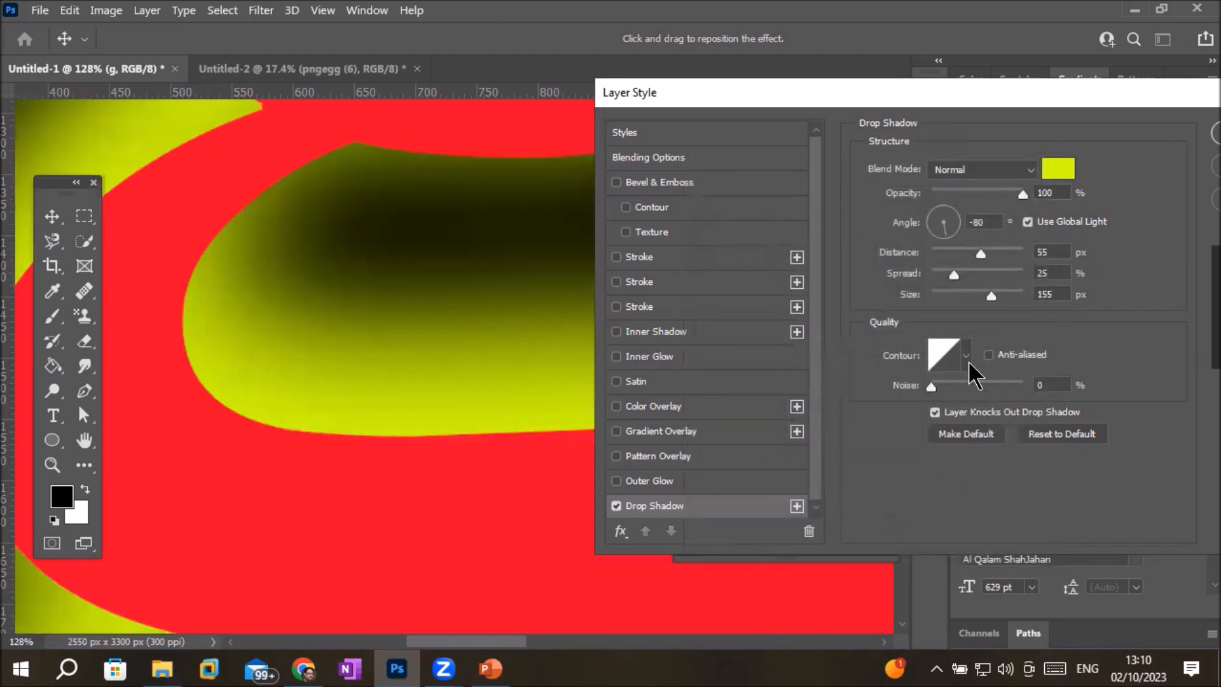
# Choose the straight diagonal contour preset for the drop shadow.
pyautogui.click(966, 359)
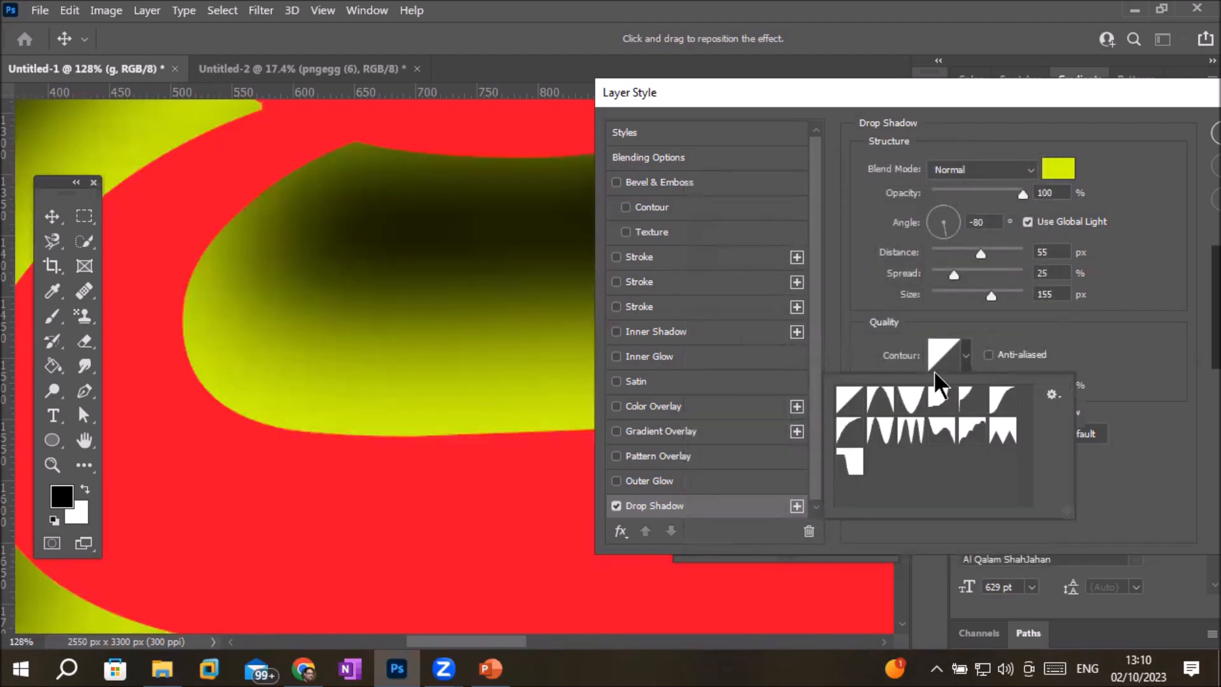
pyautogui.click(849, 409)
pyautogui.click(846, 344)
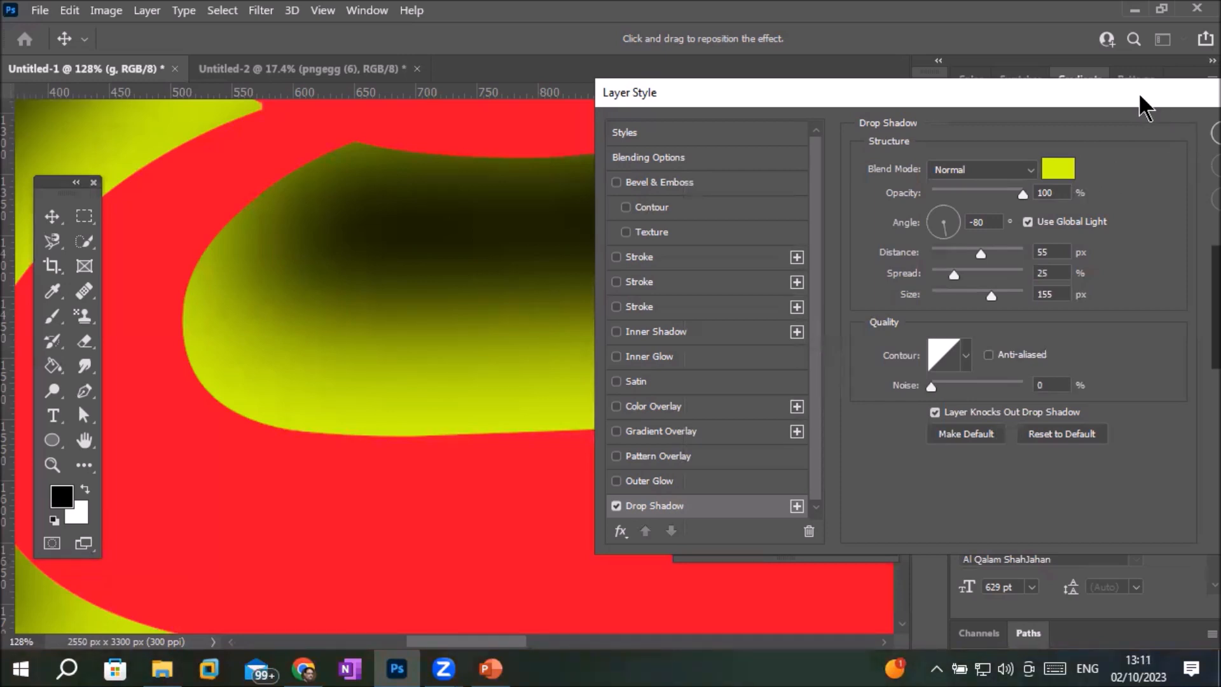
# Try a 10° angle for the letter g's drop shadow and set the angle to 180°.
pyautogui.moveTo(1138, 93); pyautogui.dragTo(1000, 136)
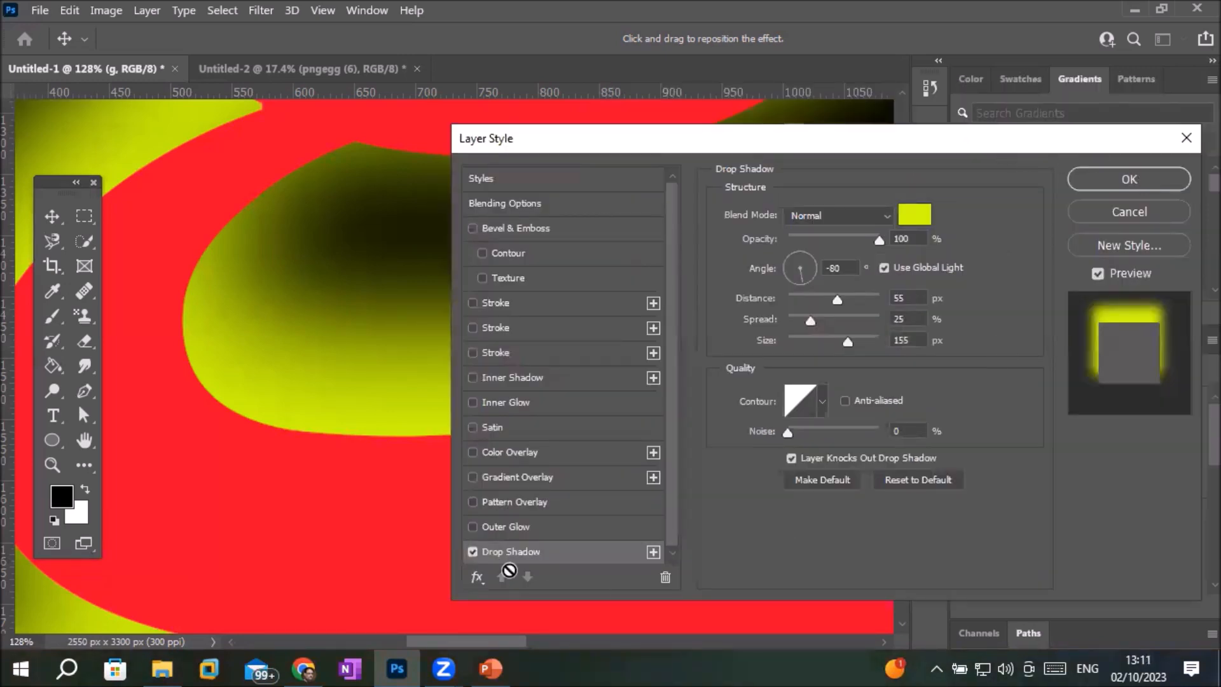
pyautogui.click(1125, 178)
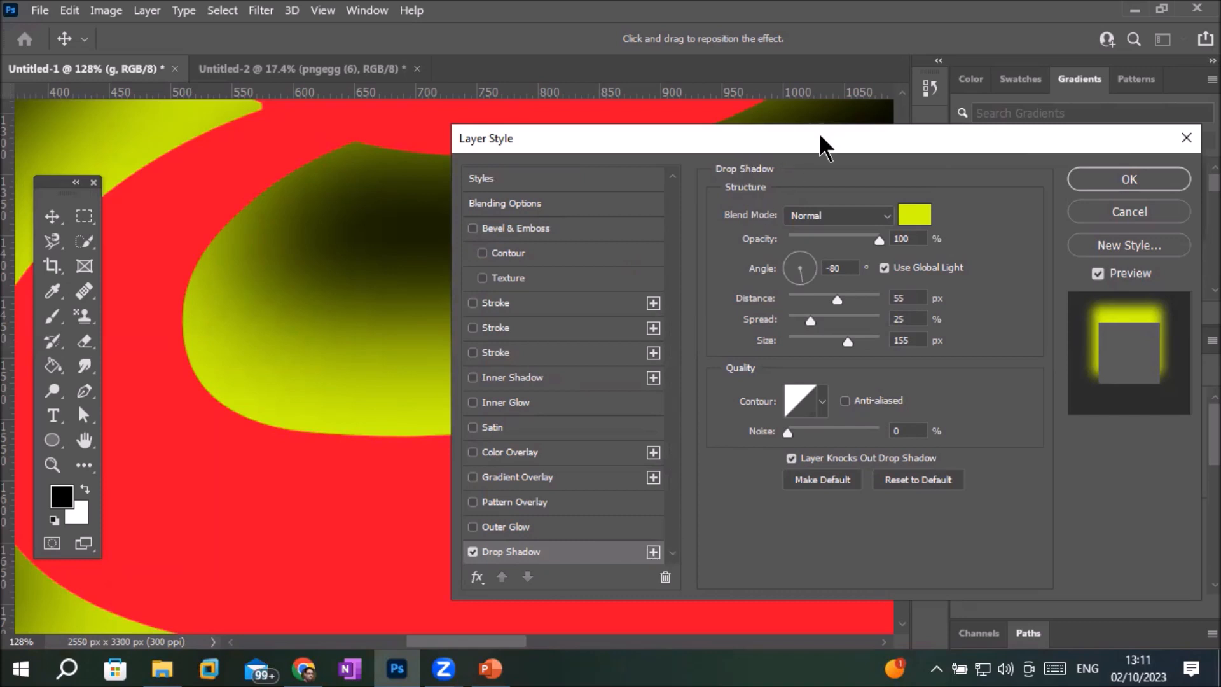
pyautogui.moveTo(818, 133); pyautogui.dragTo(421, 120)
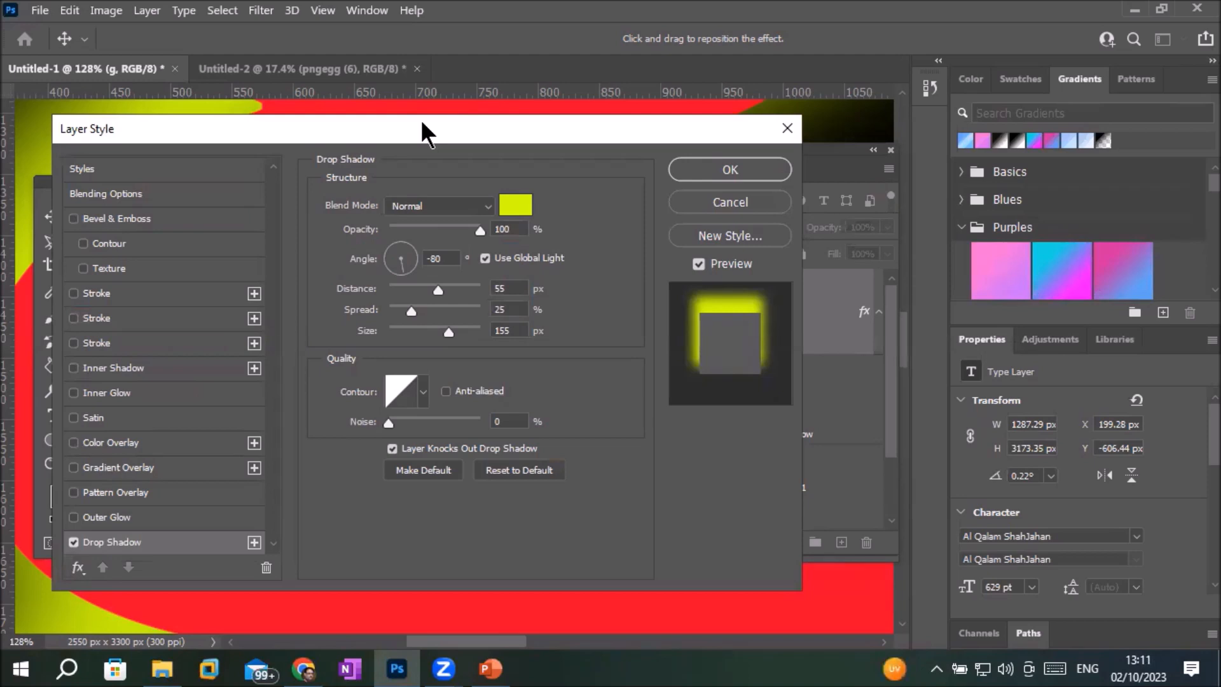
pyautogui.click(402, 248)
pyautogui.click(418, 256)
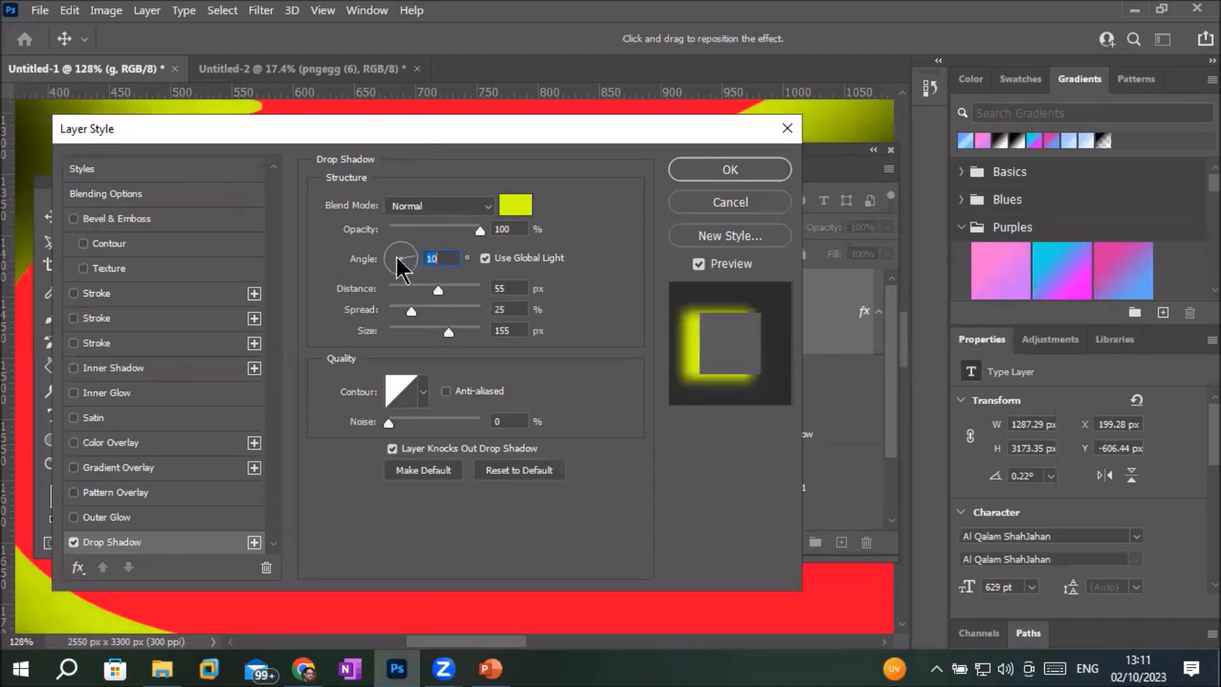
pyautogui.click(383, 259)
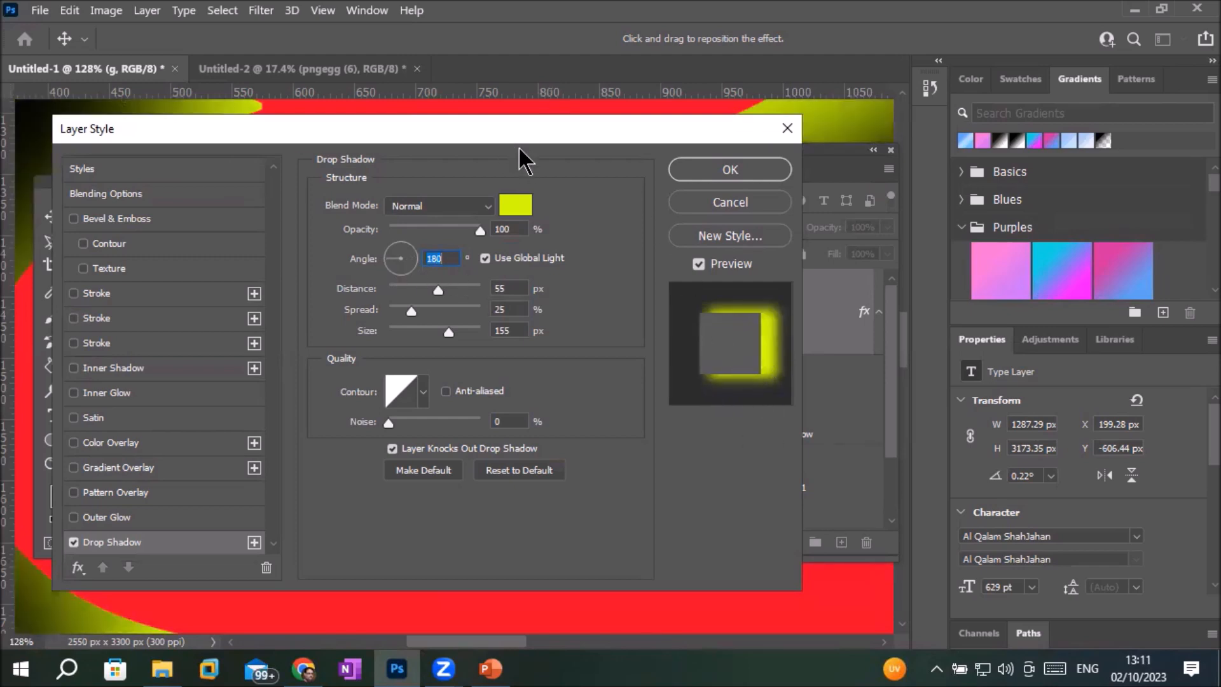
pyautogui.moveTo(517, 146); pyautogui.dragTo(894, 355)
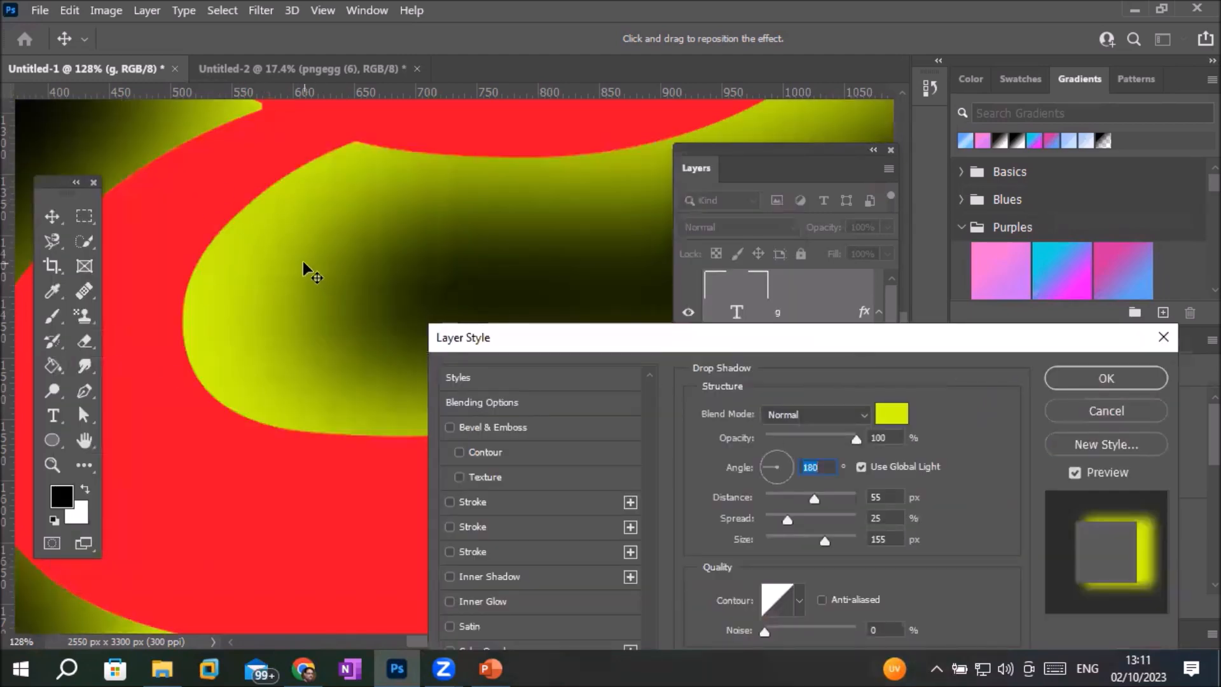
pyautogui.moveTo(753, 334); pyautogui.dragTo(390, 176)
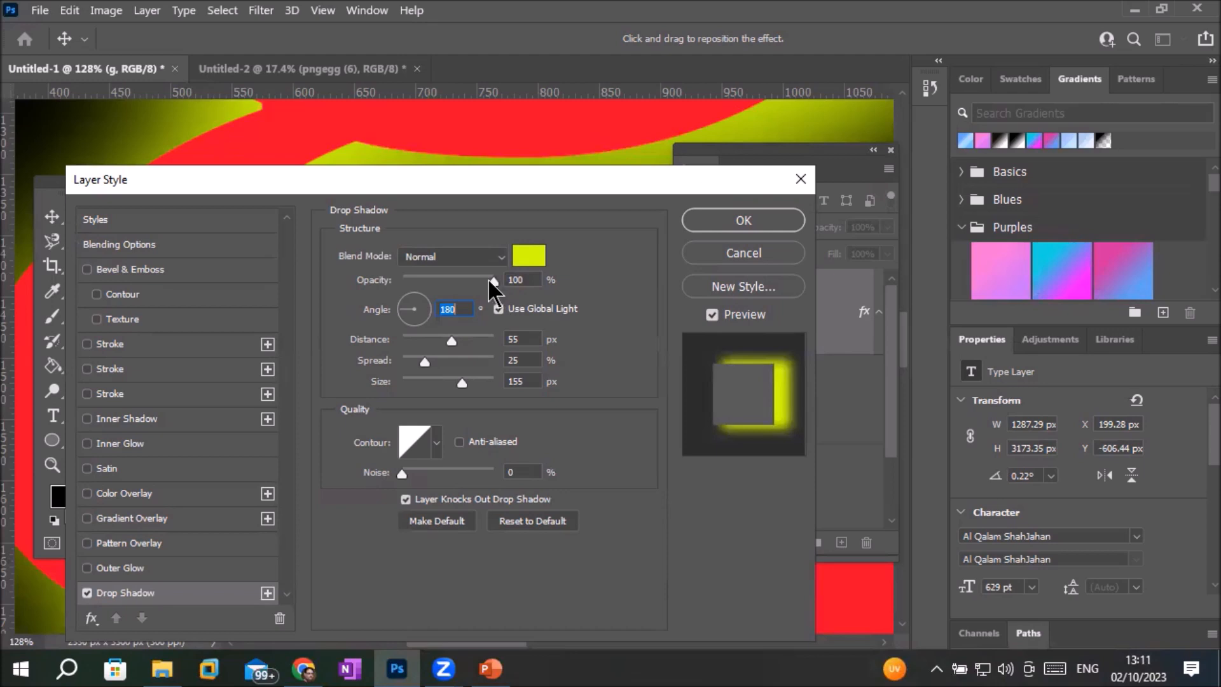
# Try the drop shadow at 58% opacity, return it to 100%, and set the distance to 85 px.
pyautogui.moveTo(493, 281); pyautogui.dragTo(455, 280)
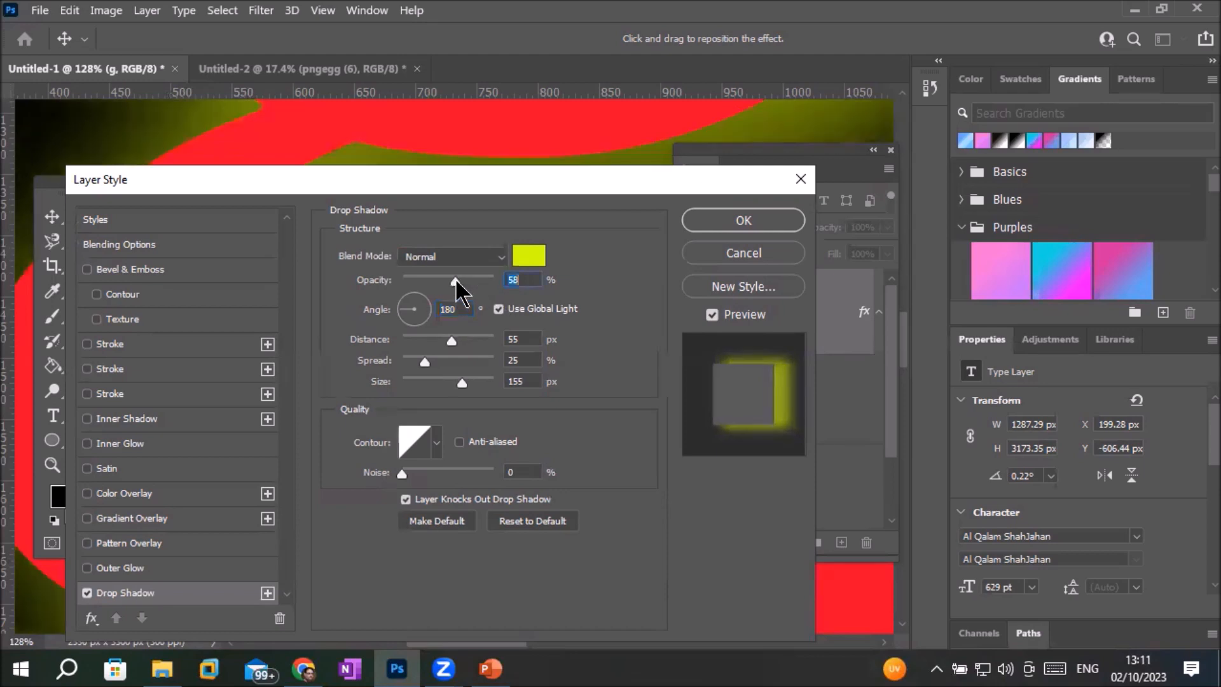
pyautogui.click(495, 280)
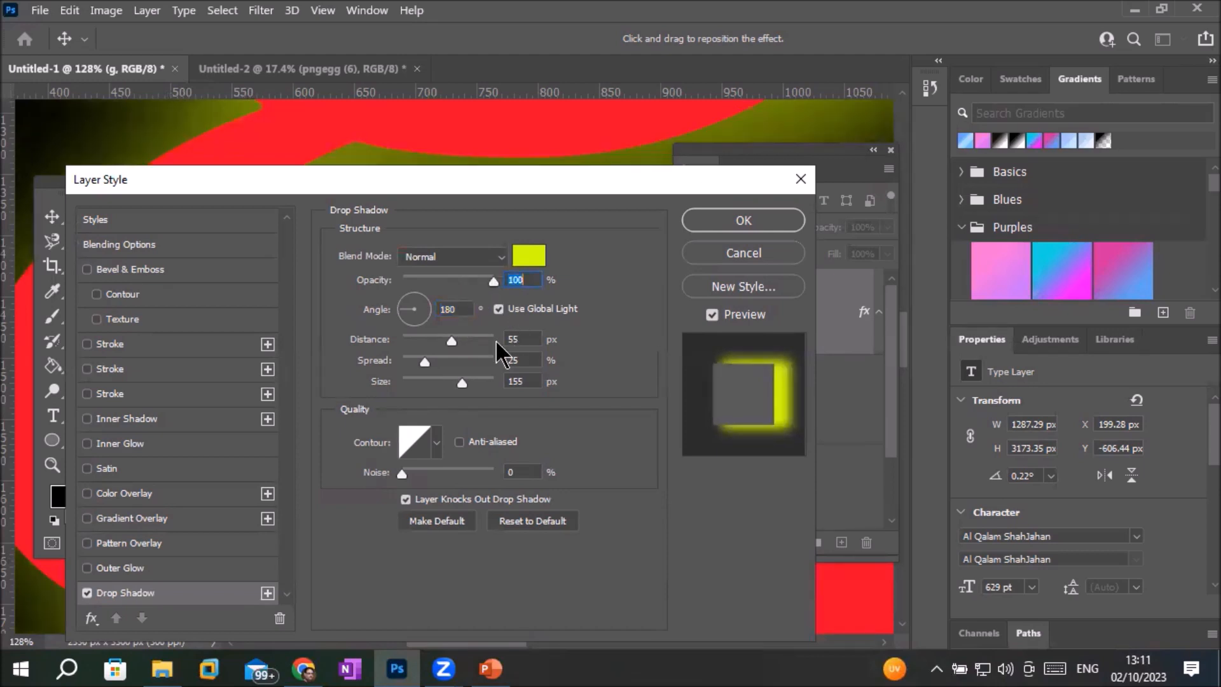
pyautogui.moveTo(451, 346); pyautogui.dragTo(475, 347)
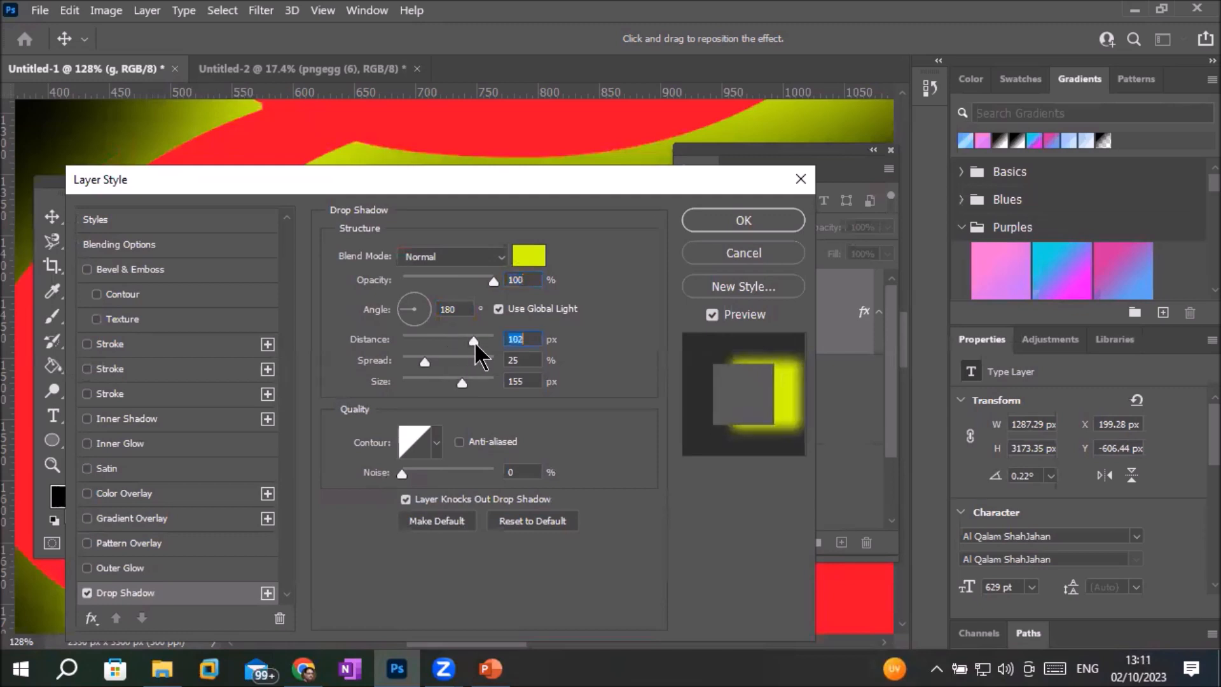
pyautogui.moveTo(489, 341); pyautogui.dragTo(485, 343)
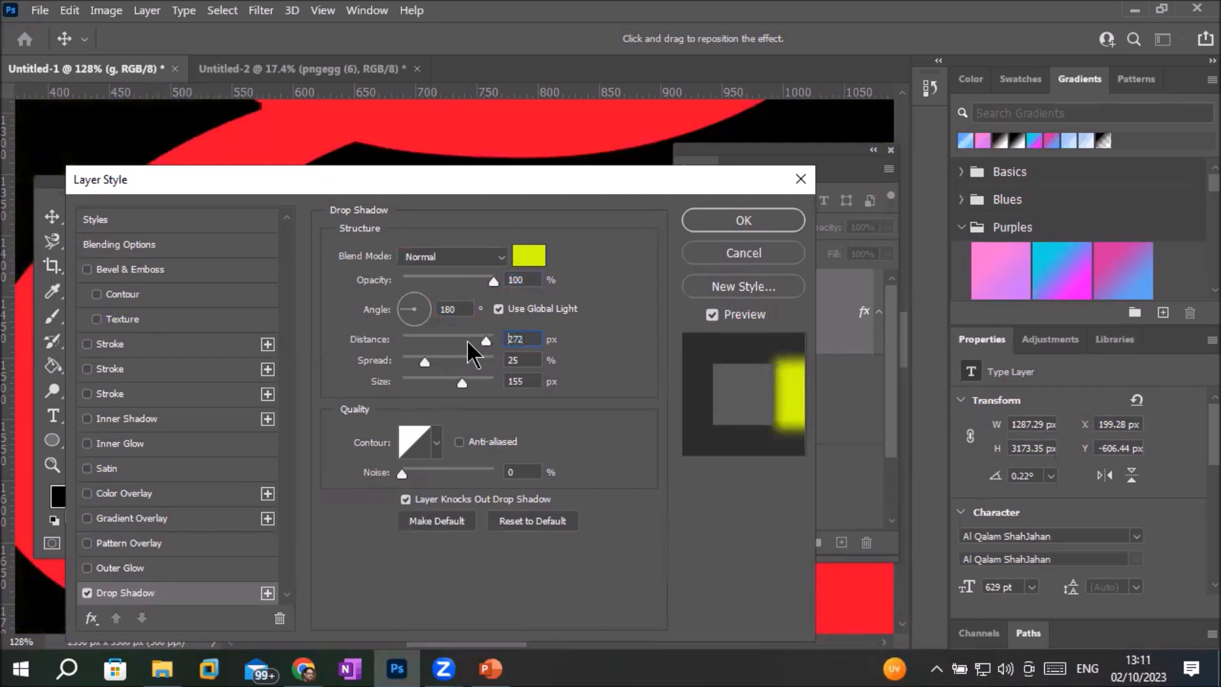
pyautogui.click(468, 339)
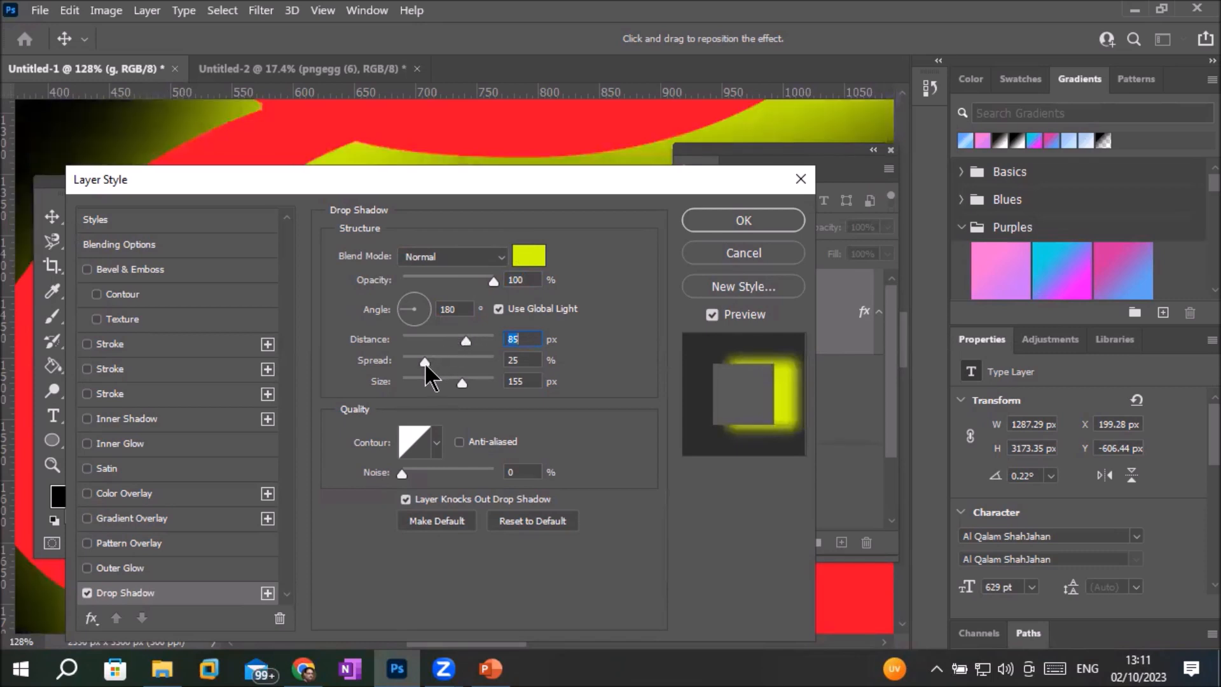
# Set the drop shadow's spread to 57% and size to 210 px, and apply the layer style to the letter g.
pyautogui.click(455, 362)
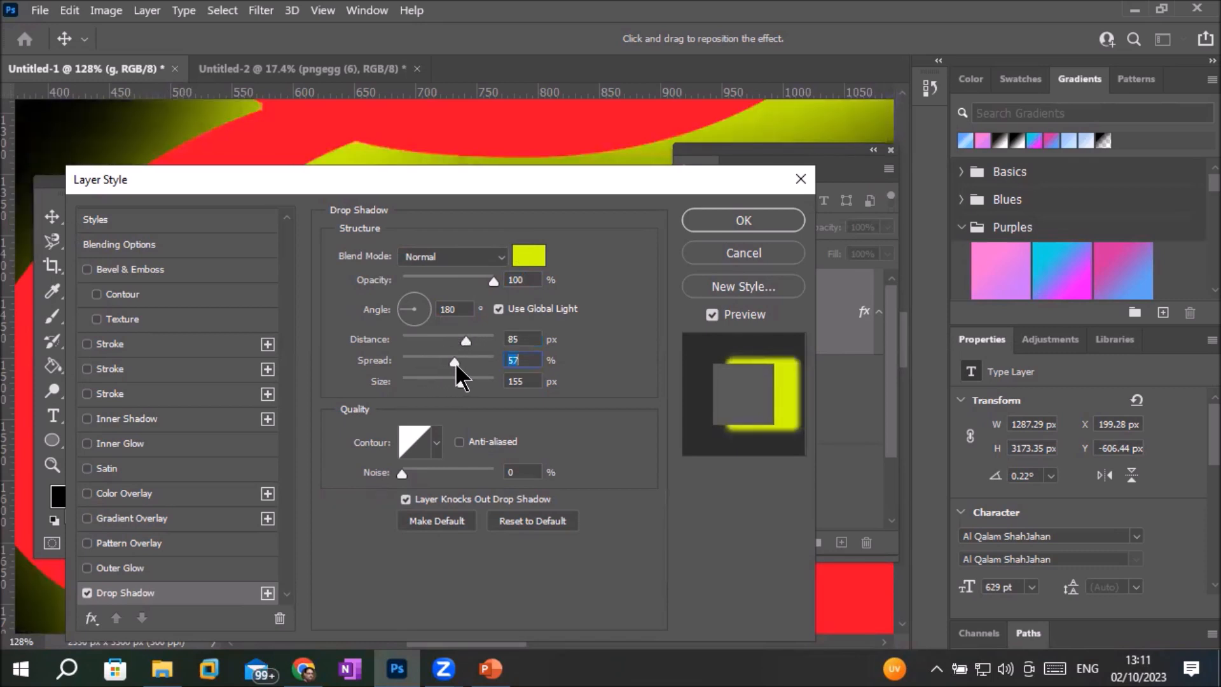
pyautogui.click(463, 383)
pyautogui.click(483, 384)
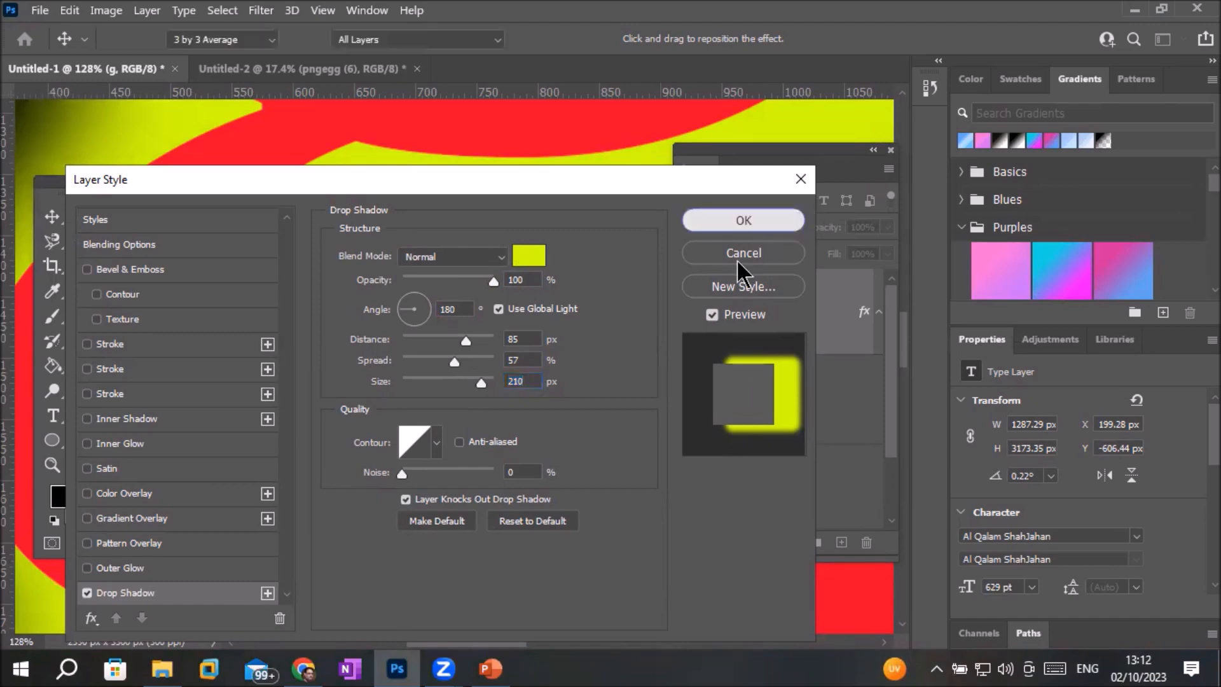
pyautogui.click(756, 223)
pyautogui.scroll(-5, 477, 286)
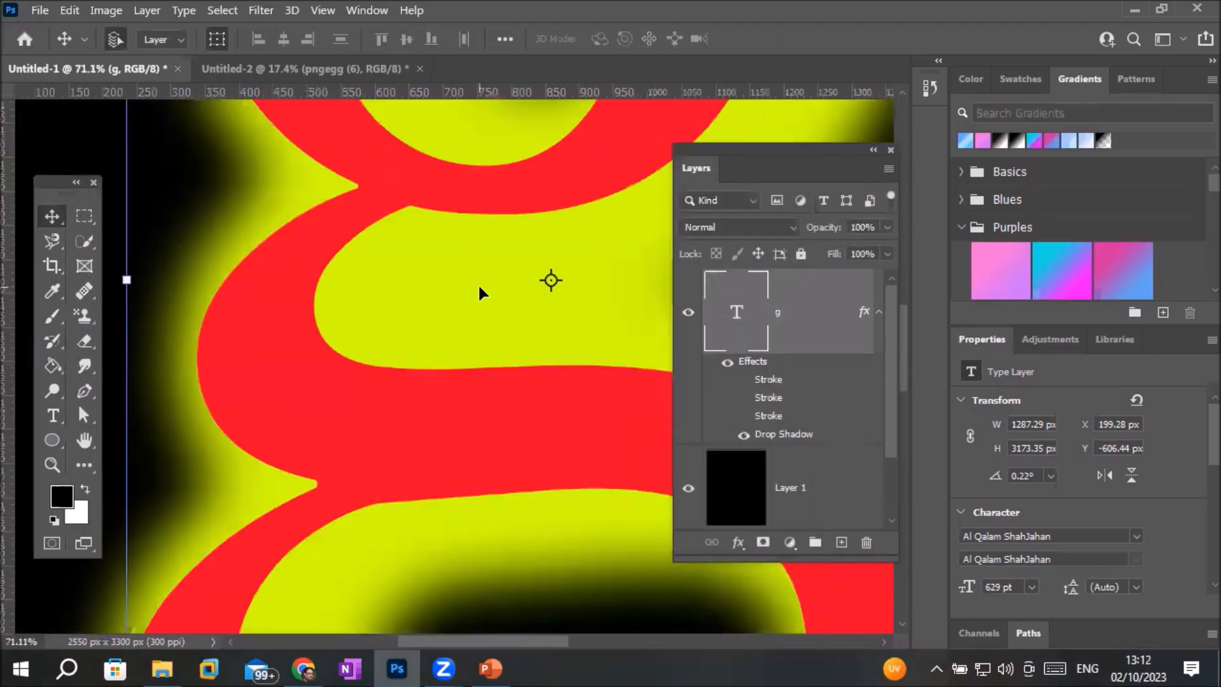
pyautogui.scroll(-3, 480, 281)
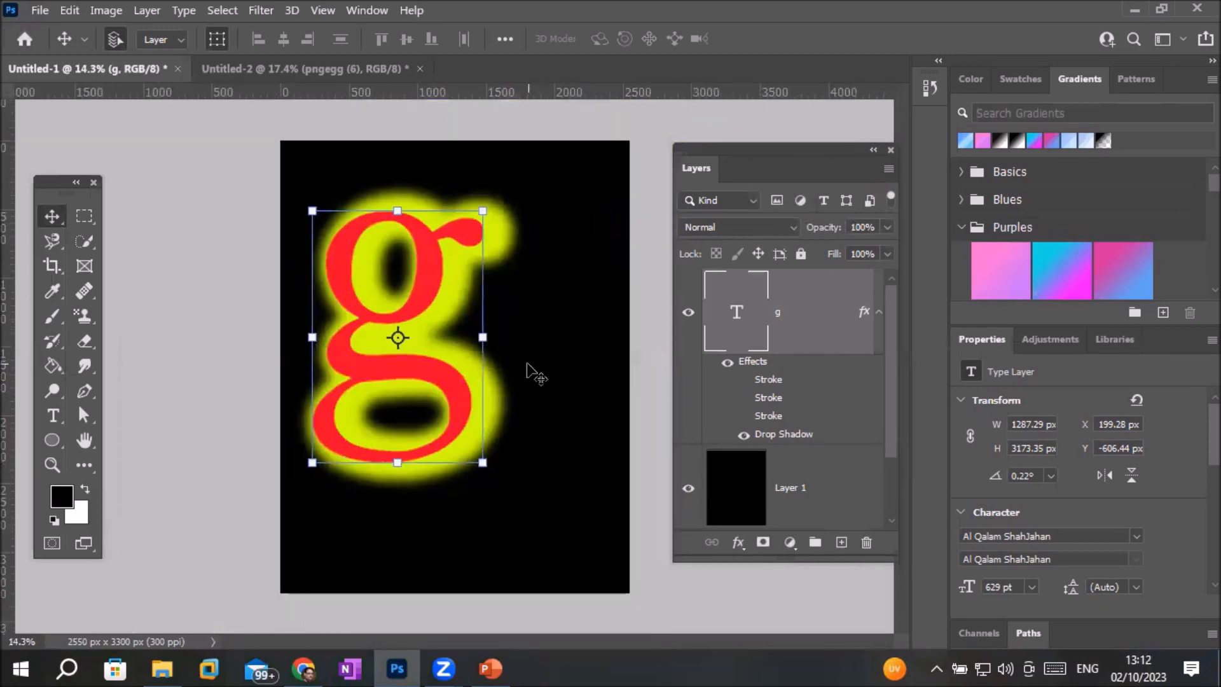
# Switch to the Untitled-2 document and add a Drop Shadow effect to the pngegg (6) player image layer.
pyautogui.click(285, 70)
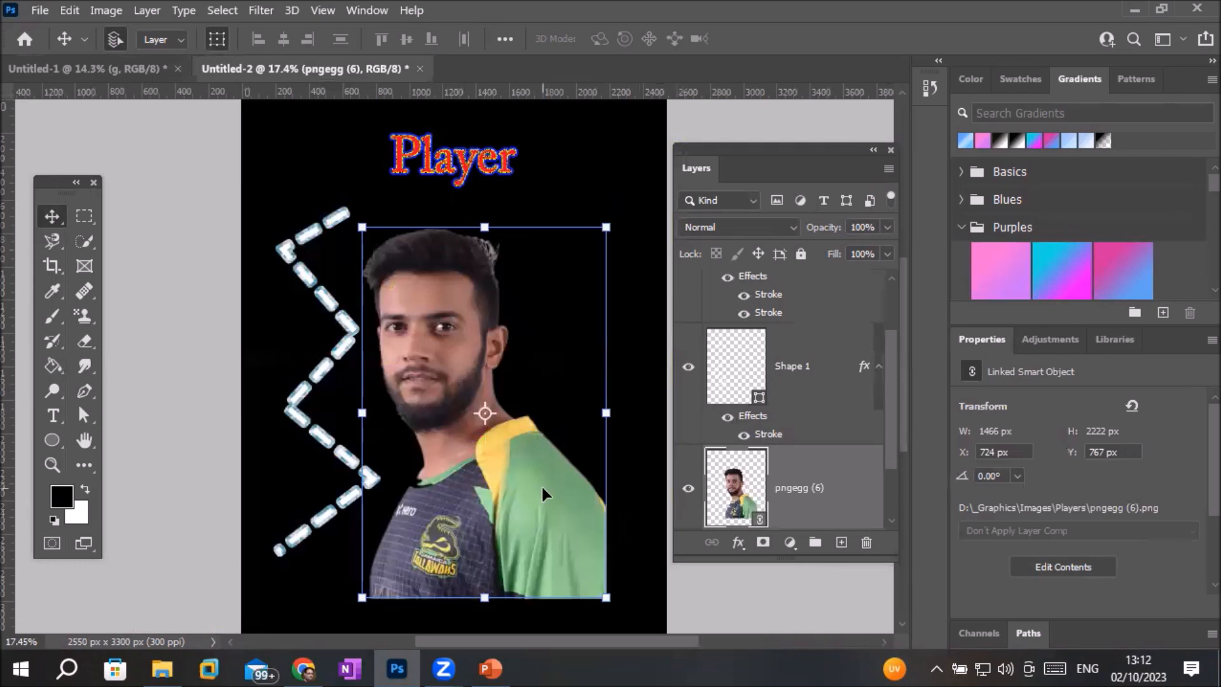
pyautogui.scroll(-1, 539, 451)
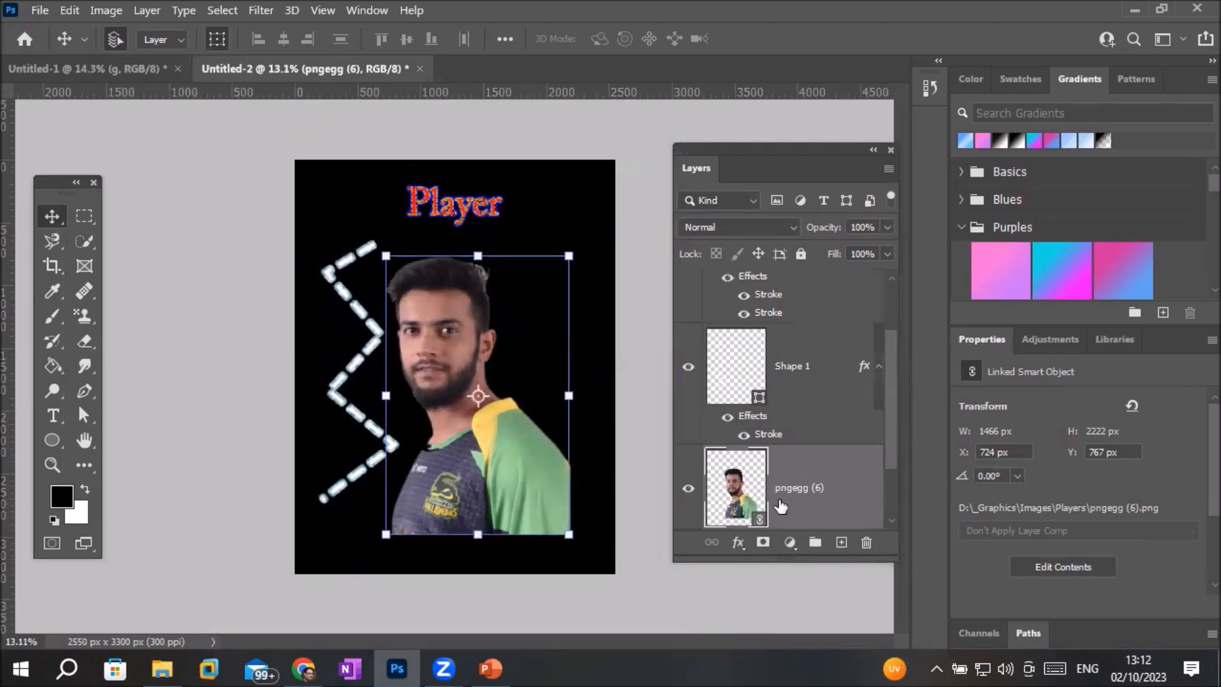
pyautogui.click(738, 542)
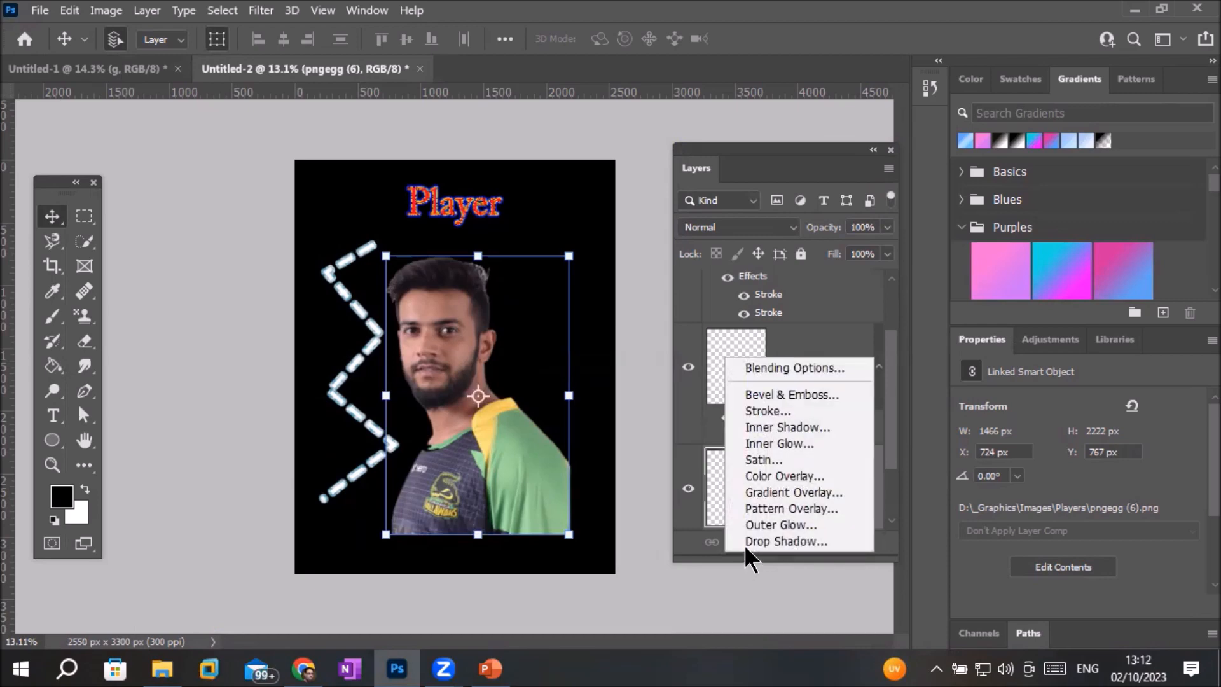
pyautogui.click(840, 539)
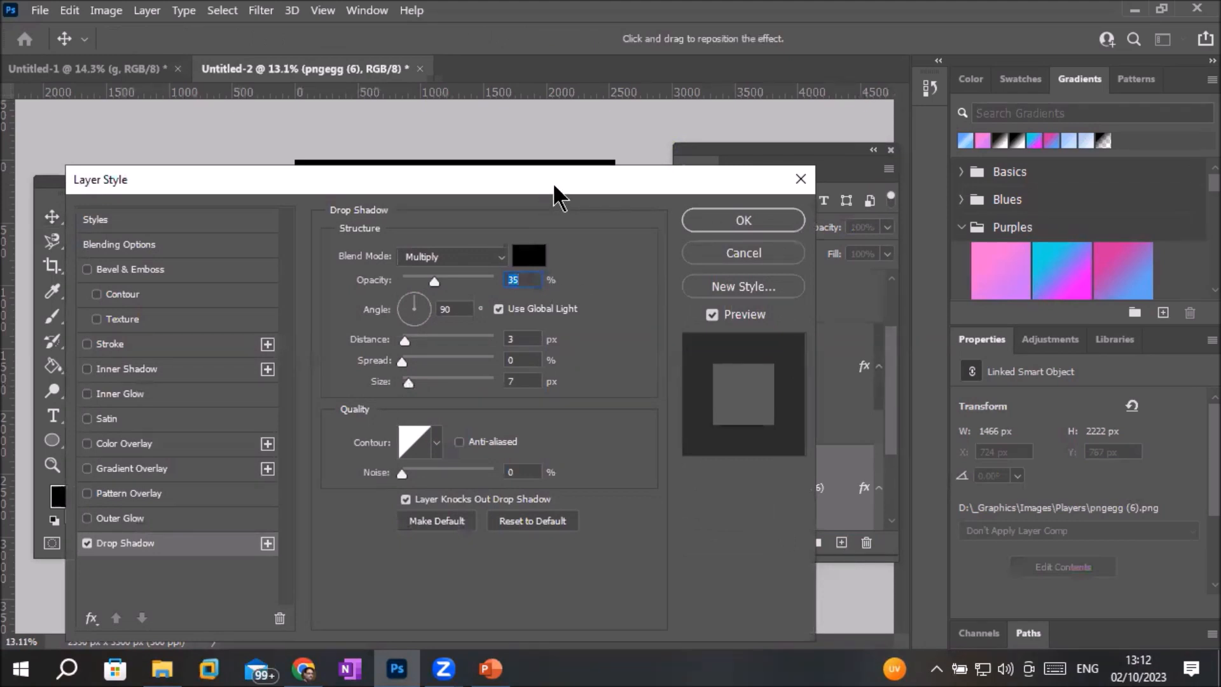
pyautogui.moveTo(554, 186); pyautogui.dragTo(1042, 129)
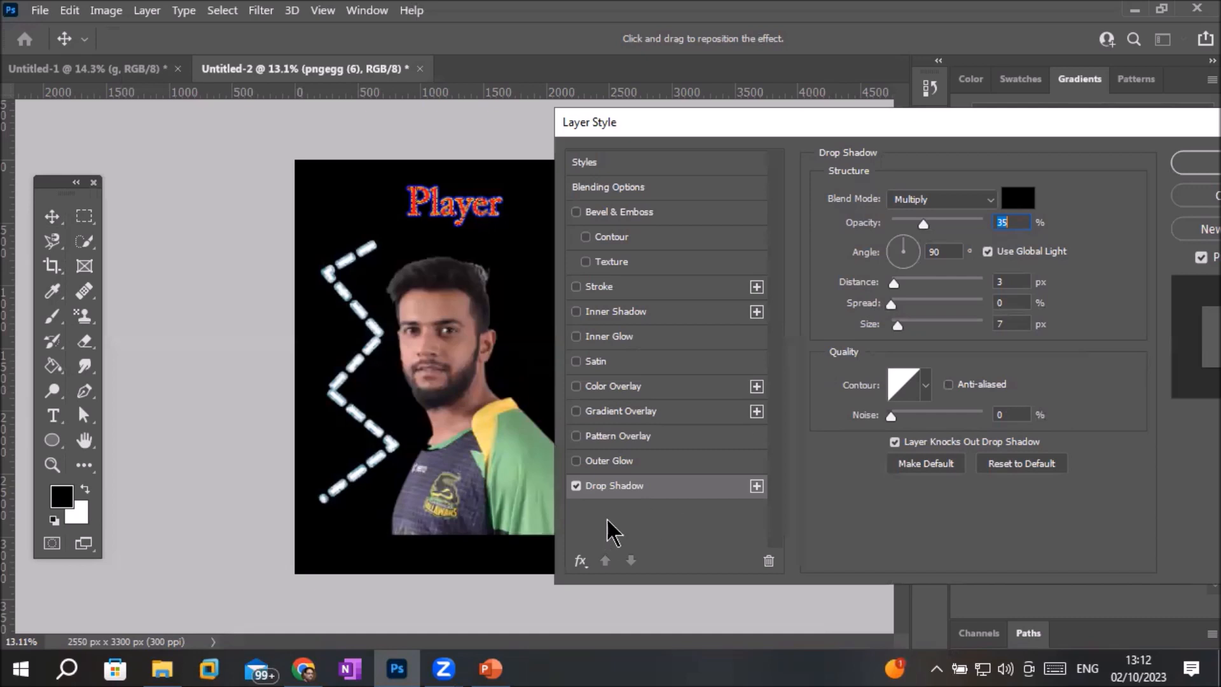
# Set the player's drop shadow color to bright yellow with a hue of 66° and its blend mode to Normal.
pyautogui.click(1018, 198)
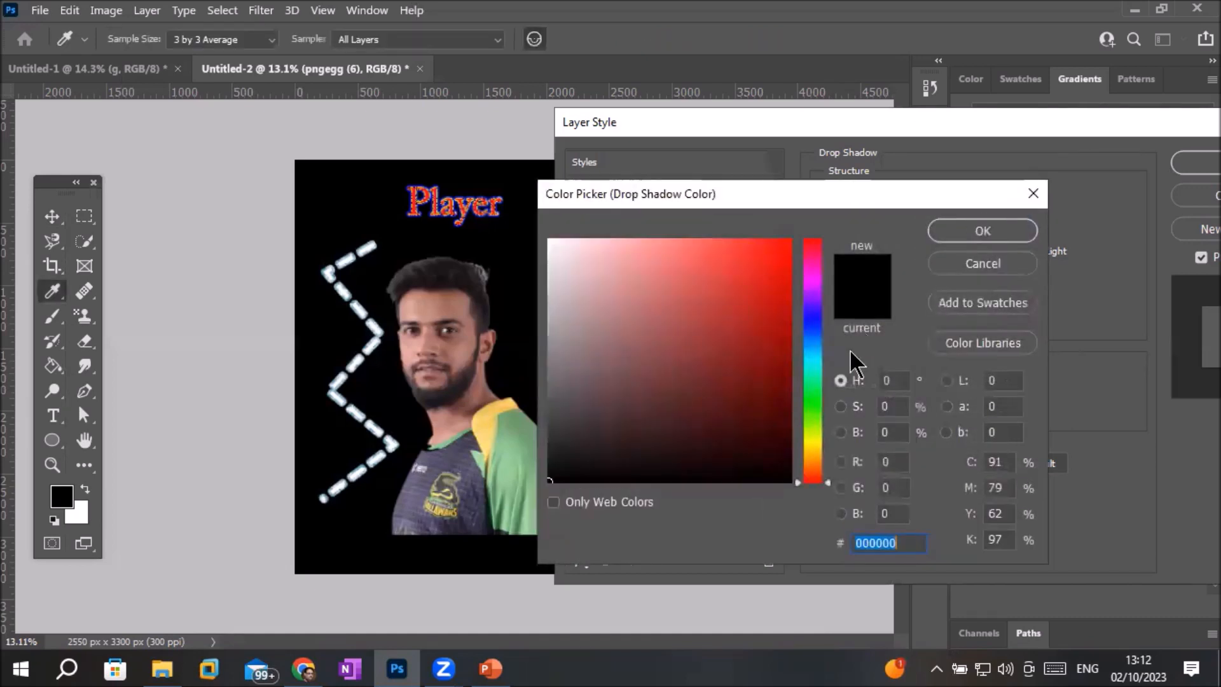
pyautogui.click(807, 438)
pyautogui.click(784, 243)
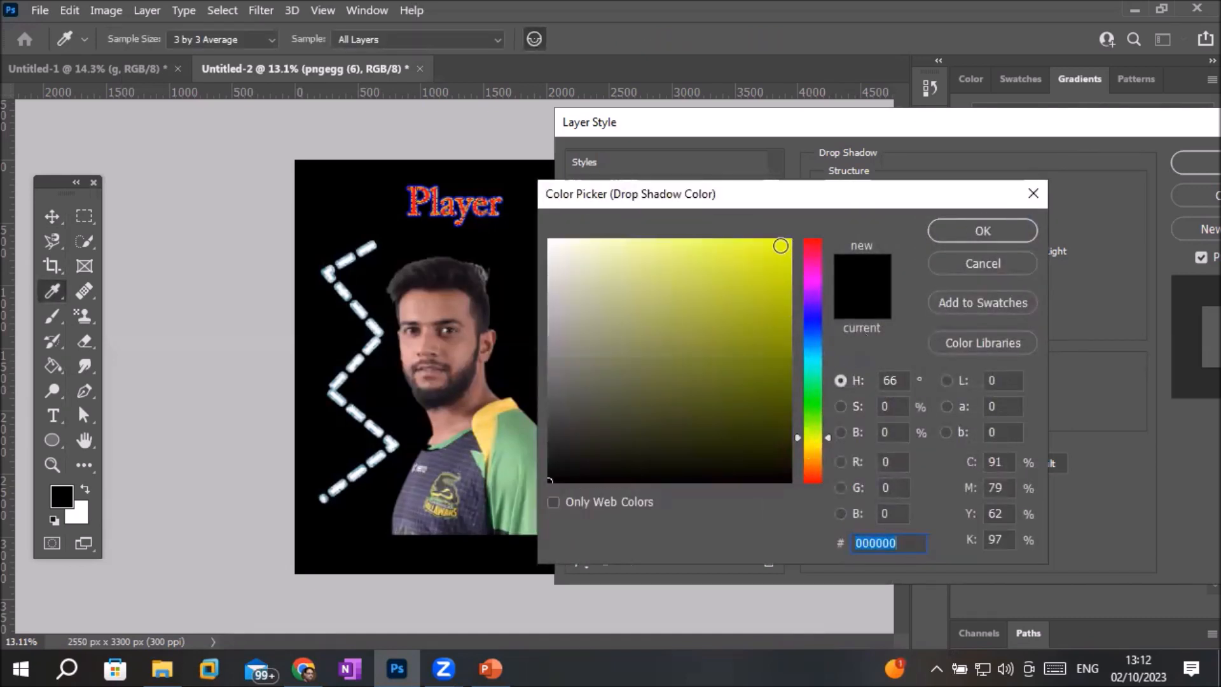
pyautogui.click(983, 231)
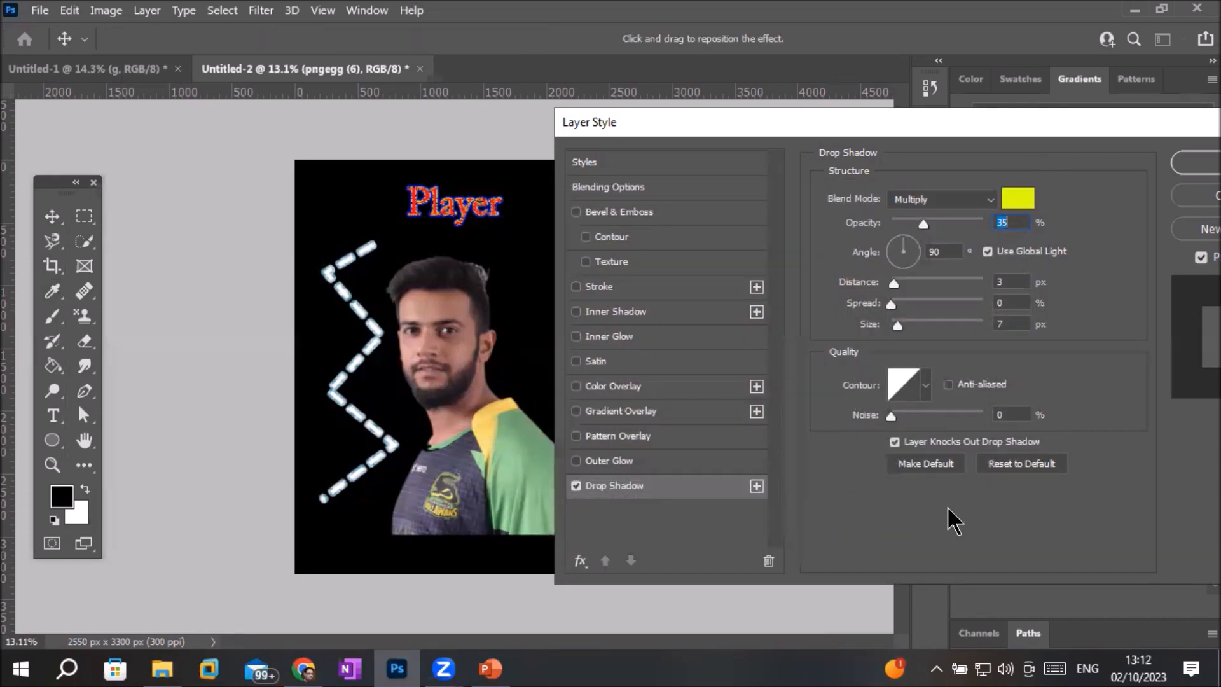
pyautogui.click(951, 200)
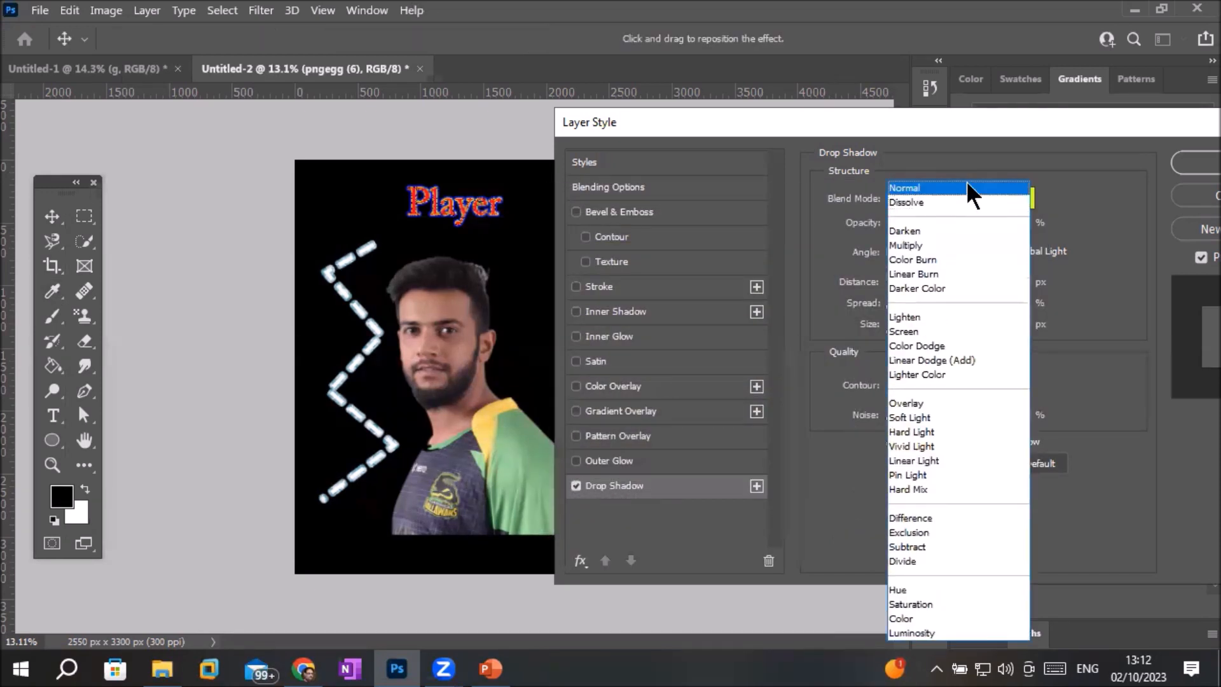
pyautogui.click(967, 190)
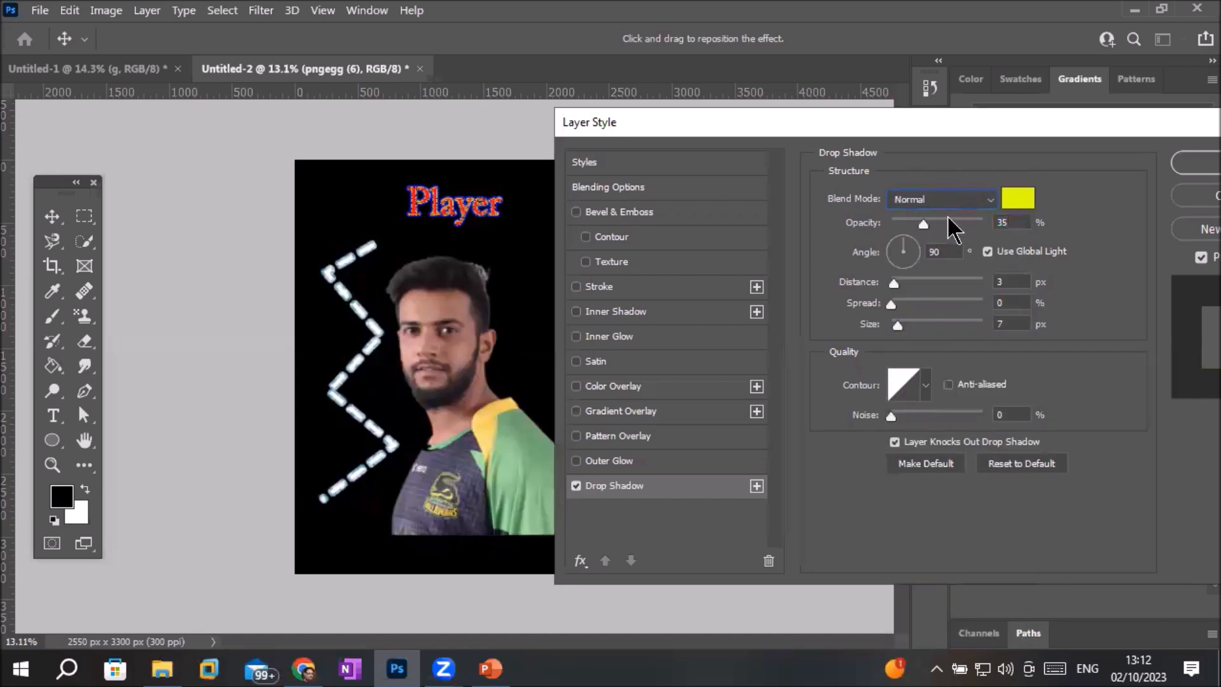
# Set the player's drop shadow distance to 33 px, spread to 20%, and size to 125 px.
pyautogui.moveTo(894, 281); pyautogui.dragTo(922, 324)
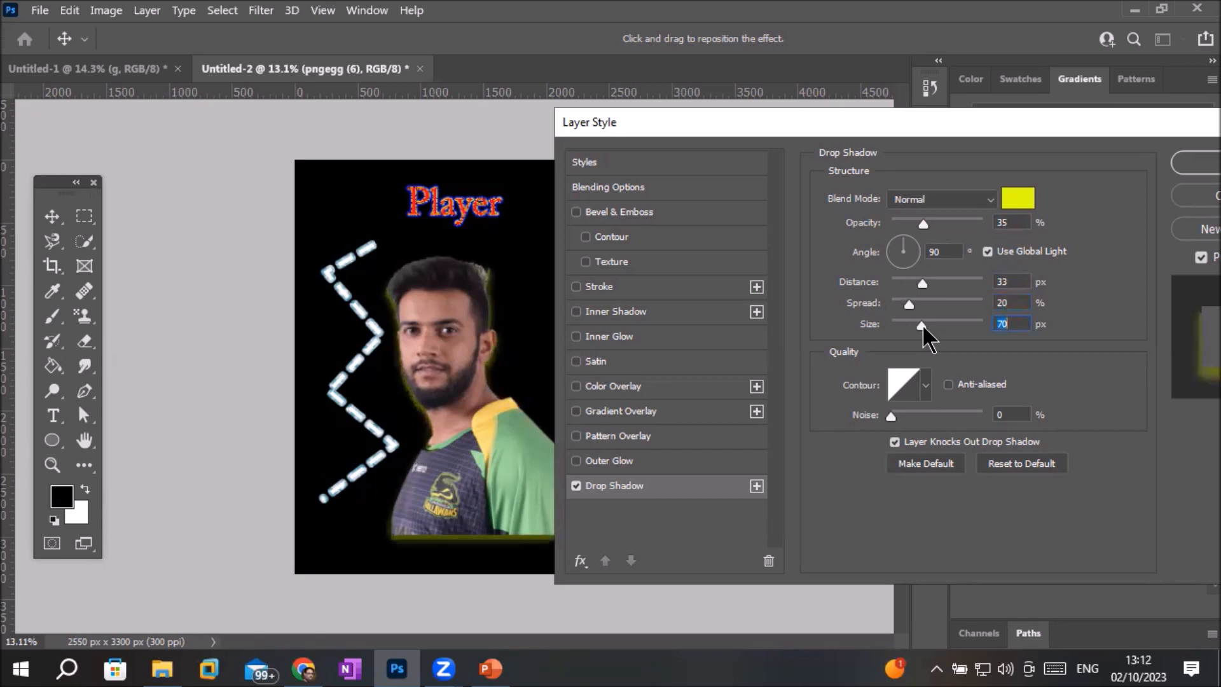
pyautogui.write('125')
pyautogui.press('Return')
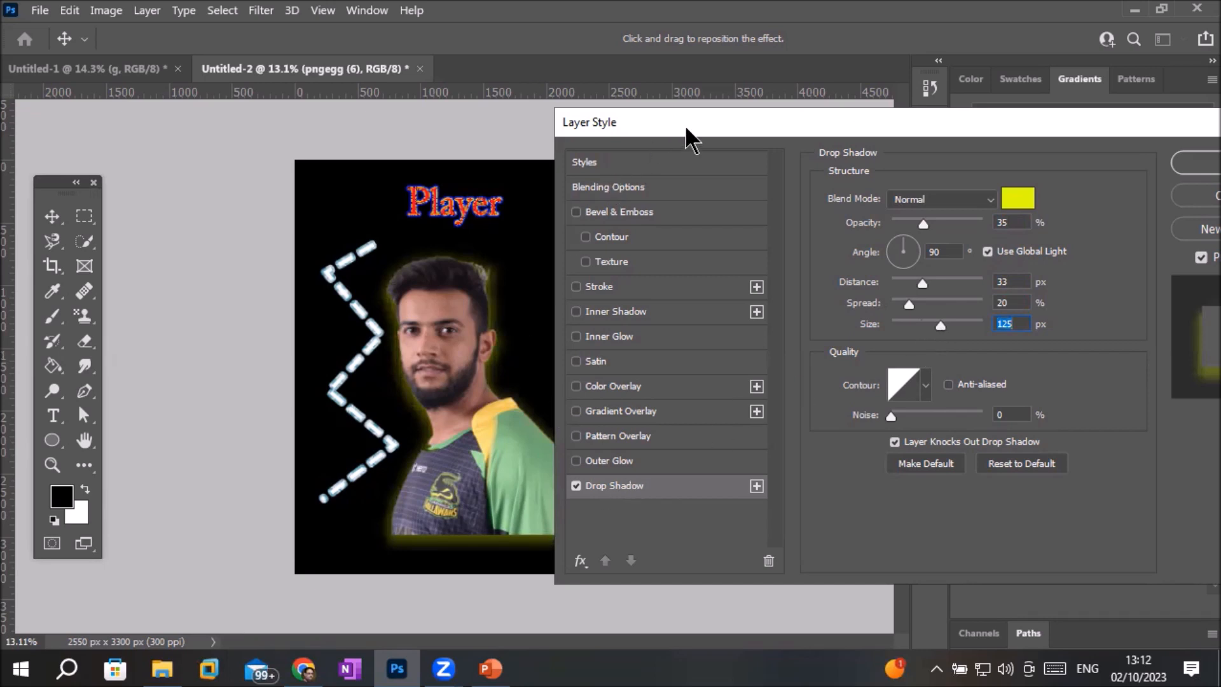
pyautogui.moveTo(685, 124); pyautogui.dragTo(778, 123)
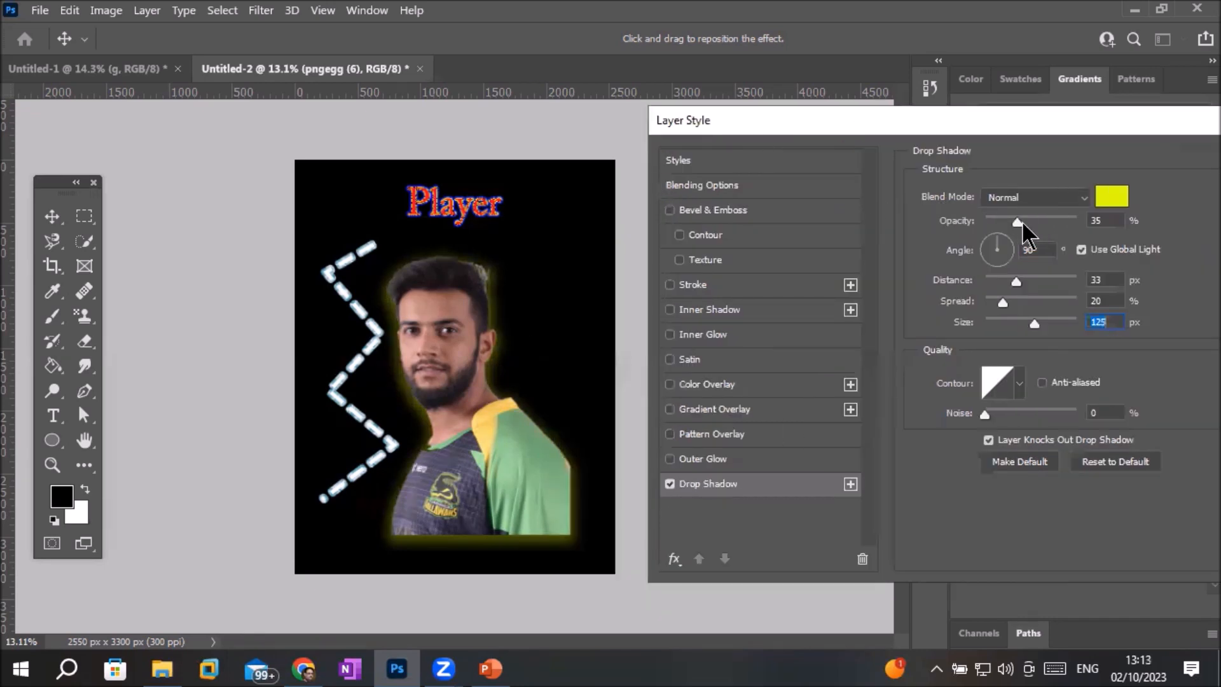
# Try the player's drop shadow at 100% opacity and reduce the opacity to 30%.
pyautogui.moveTo(1017, 220); pyautogui.dragTo(1080, 235)
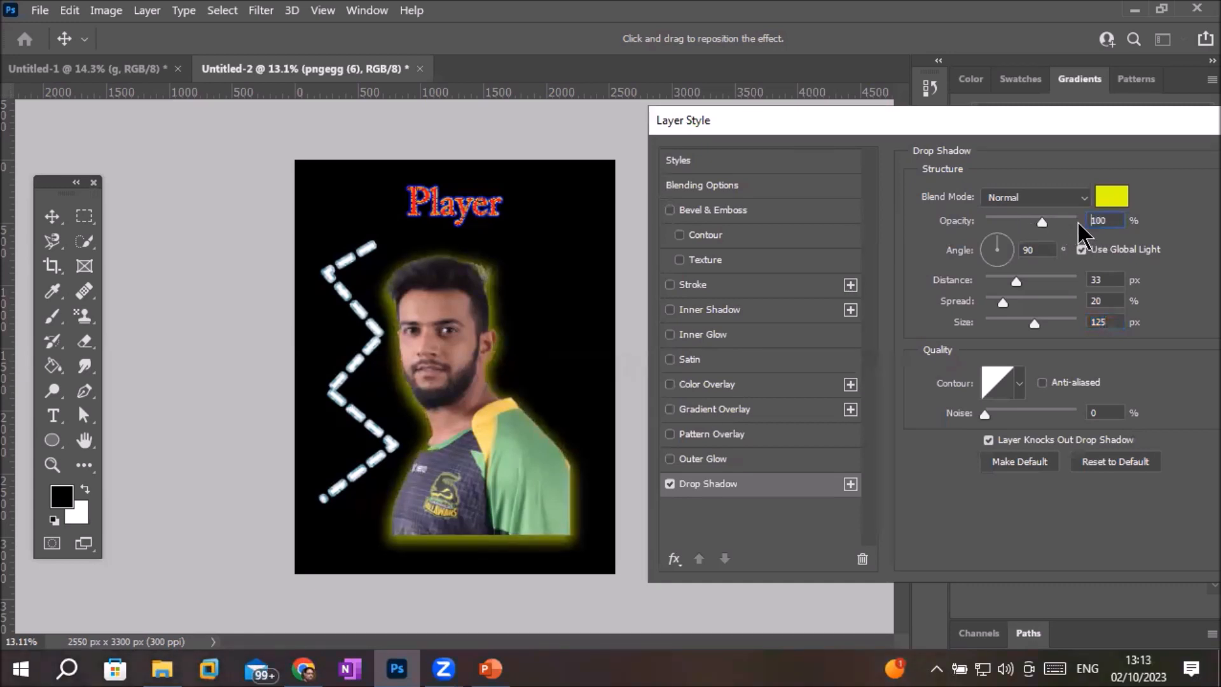
pyautogui.moveTo(1077, 221); pyautogui.dragTo(1074, 221)
pyautogui.moveTo(1074, 386); pyautogui.dragTo(1011, 410)
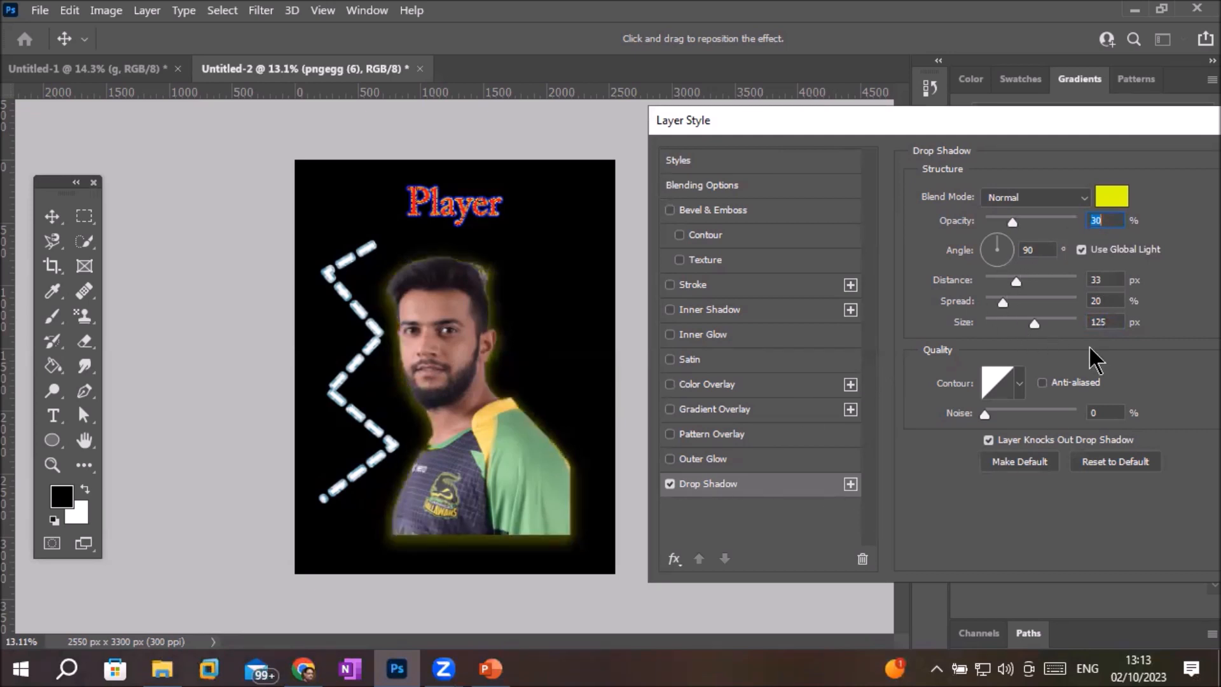
# Try a 63 px distance for the player's drop shadow, and set the distance to 26 px and opacity to 100%.
pyautogui.click(1040, 281)
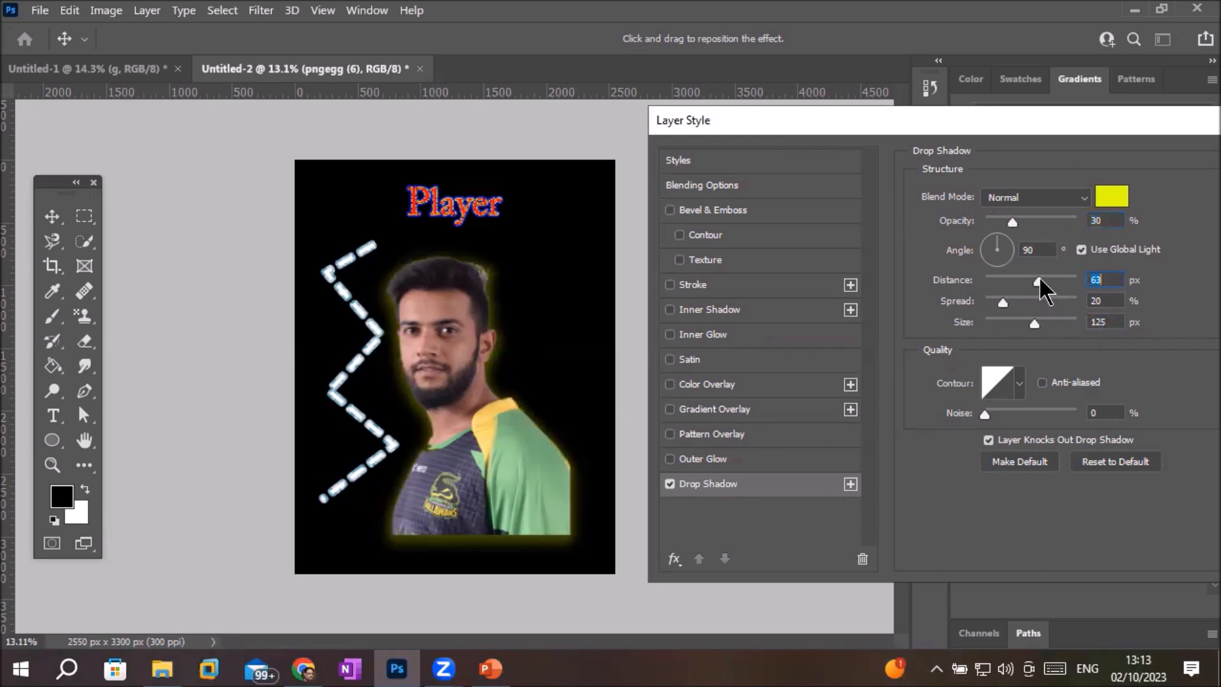
pyautogui.moveTo(1040, 280); pyautogui.dragTo(1009, 282)
pyautogui.moveTo(1012, 219); pyautogui.dragTo(1080, 224)
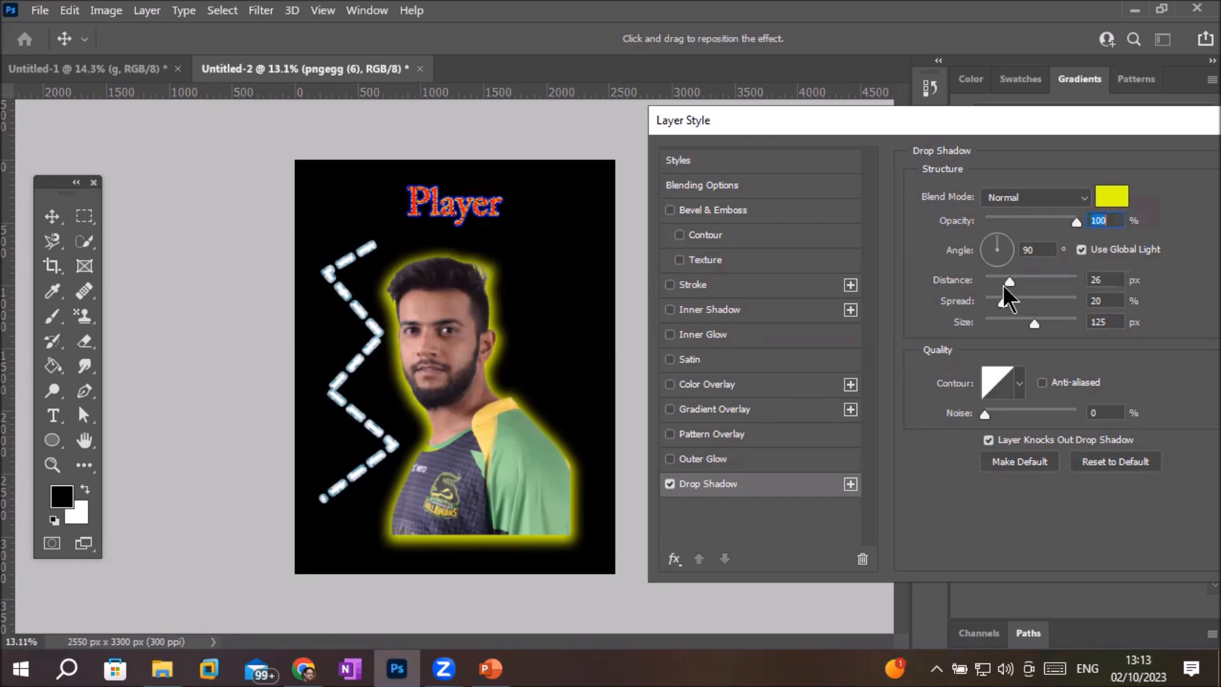
# Set the player's drop shadow distance to 34 px and its spread to 53%.
pyautogui.click(1018, 278)
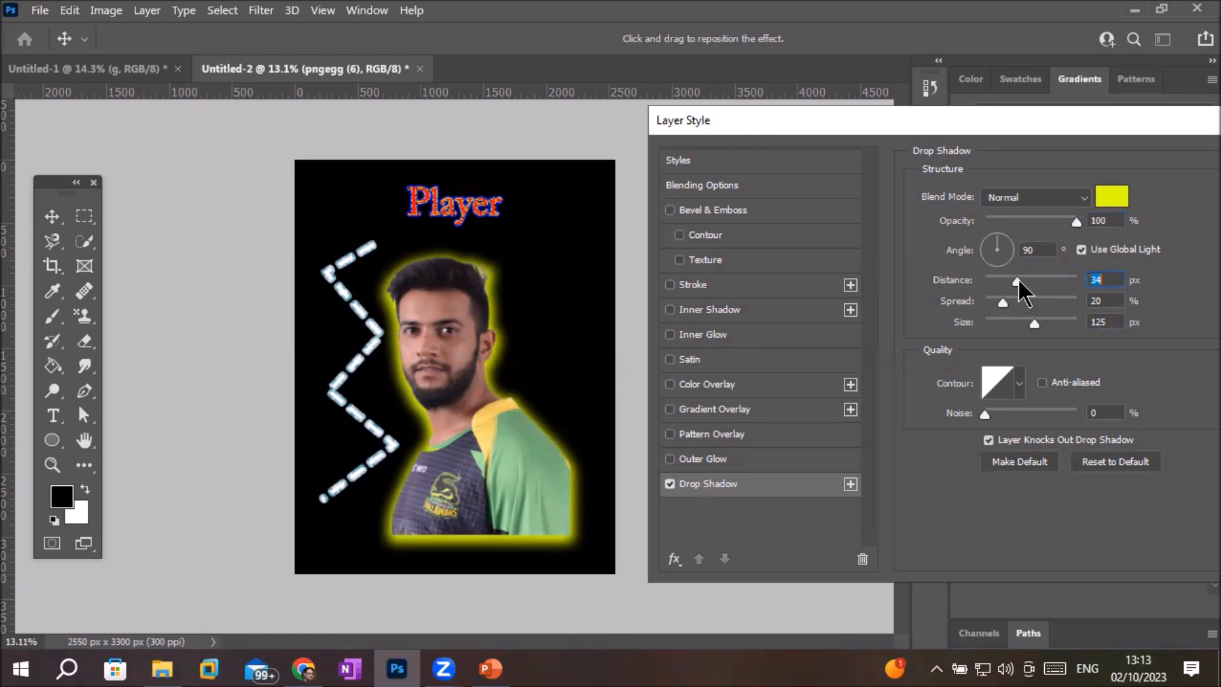
pyautogui.moveTo(1003, 301); pyautogui.dragTo(1034, 304)
pyautogui.click(1020, 303)
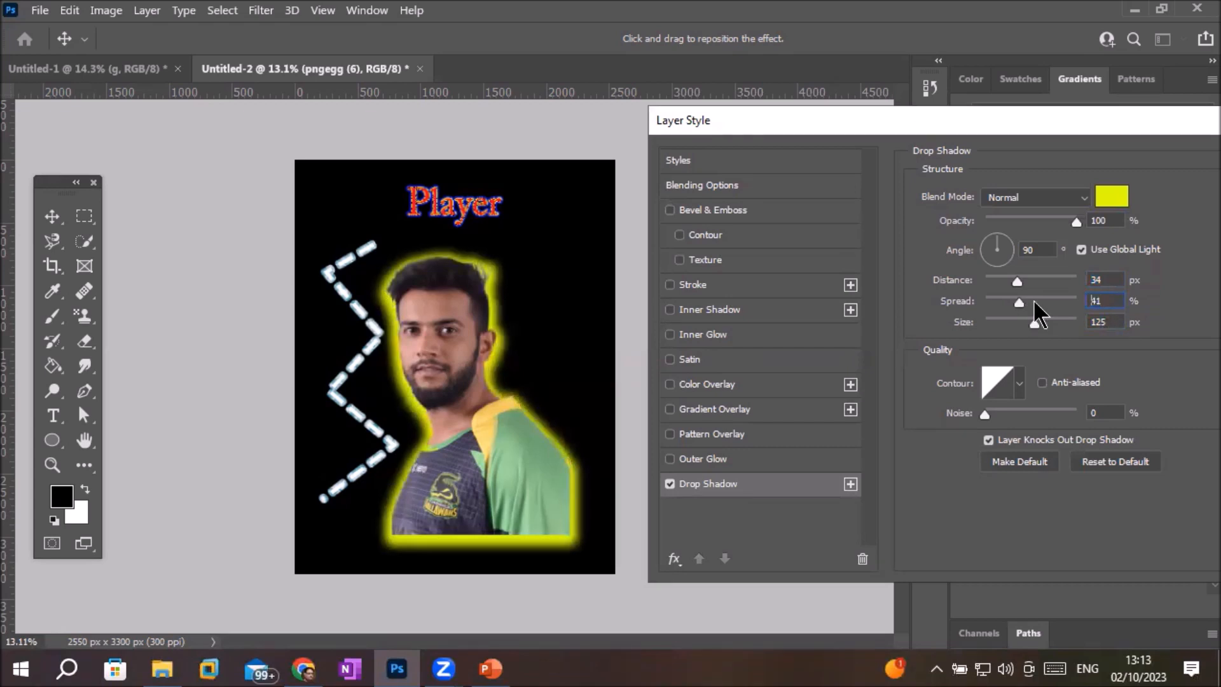
pyautogui.click(1035, 300)
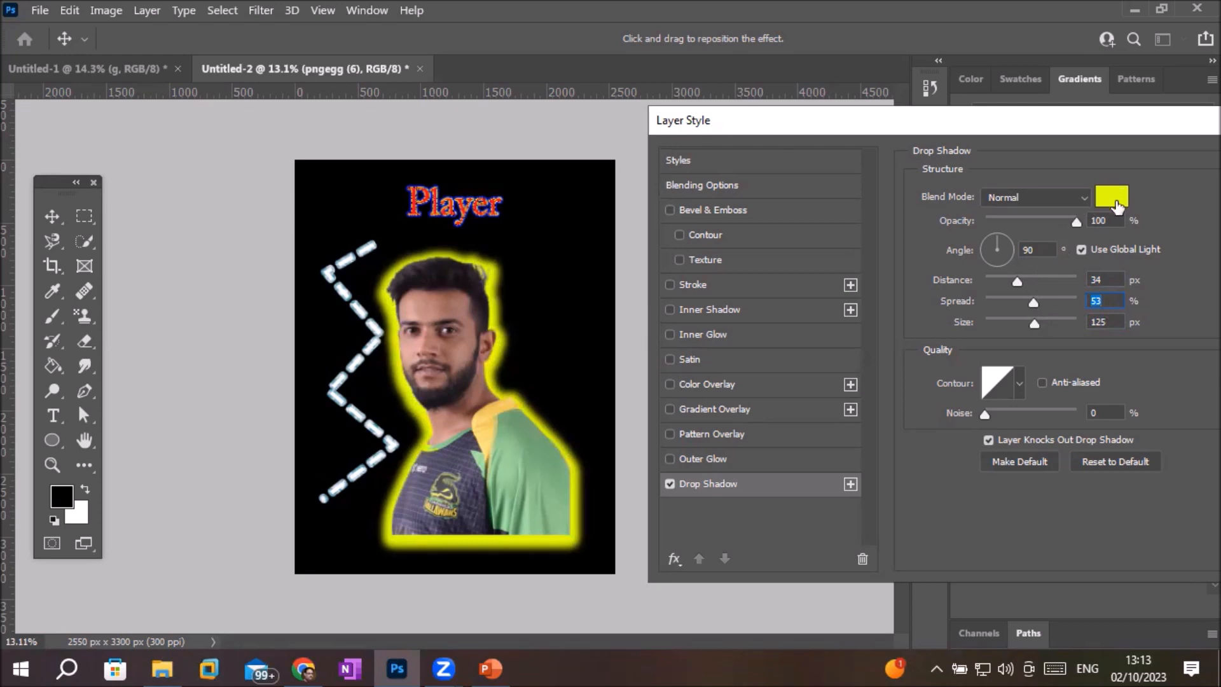
# Try 69% noise on the player's drop shadow, choose the Cone contour, set the noise to 0%, and apply the style.
pyautogui.moveTo(984, 413); pyautogui.dragTo(1057, 413)
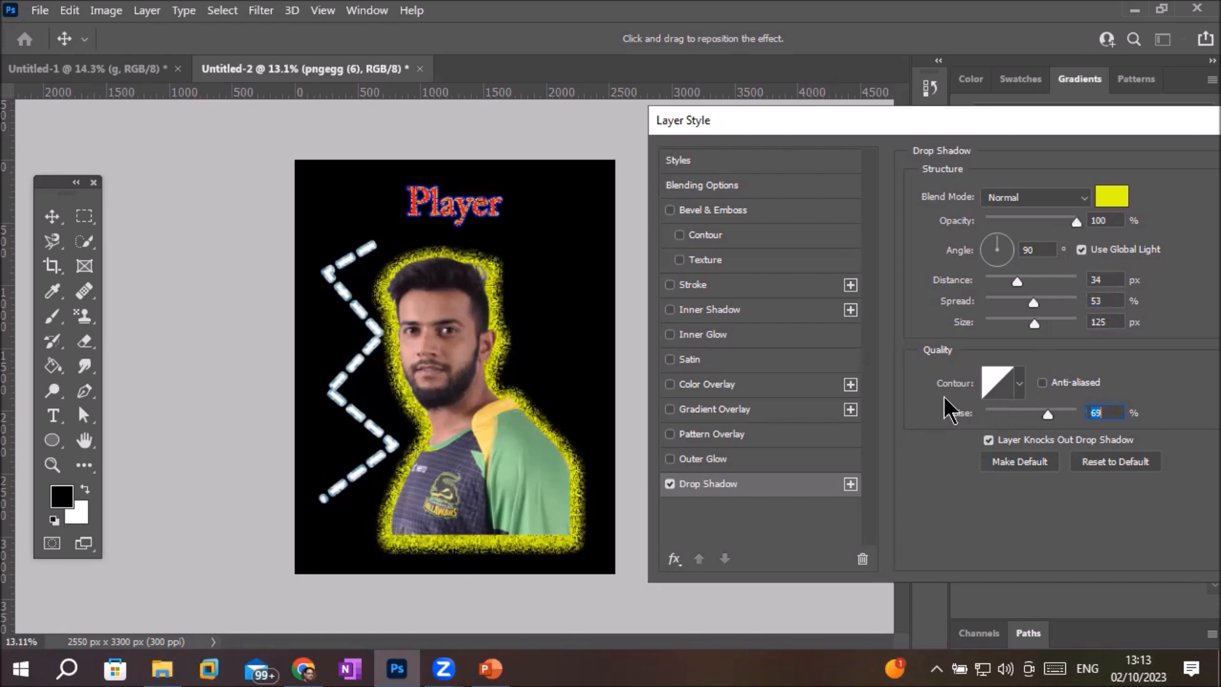
pyautogui.click(1019, 384)
pyautogui.click(939, 434)
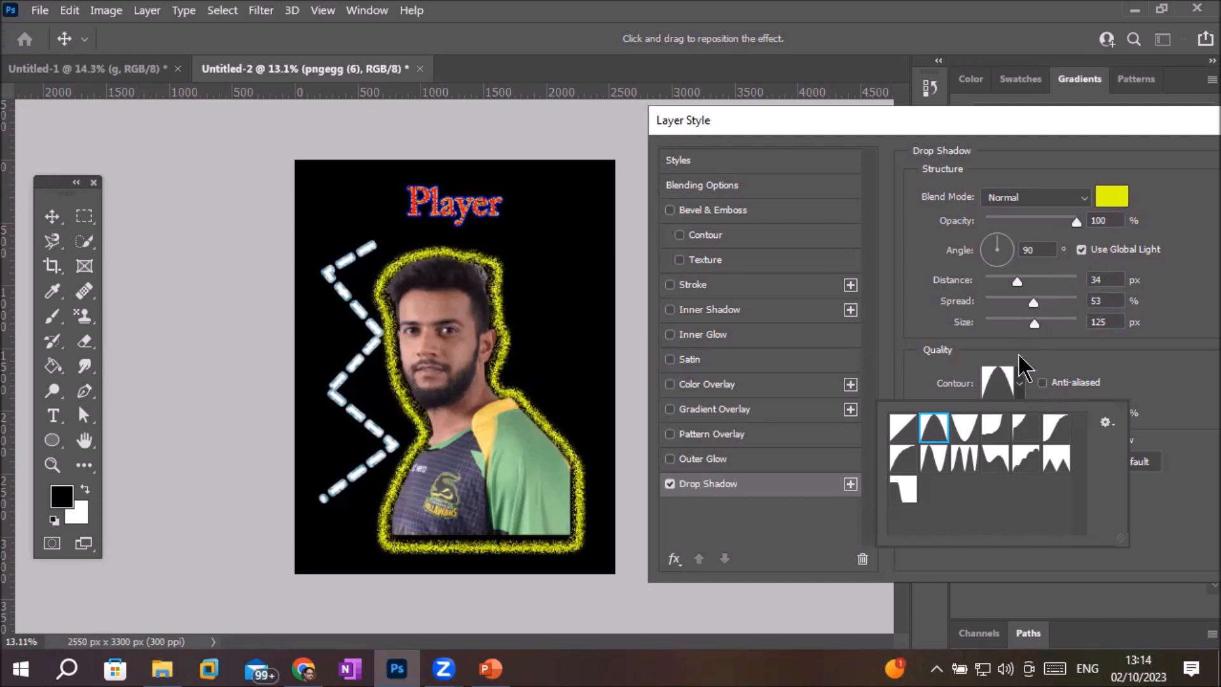
pyautogui.click(1035, 342)
pyautogui.click(1046, 414)
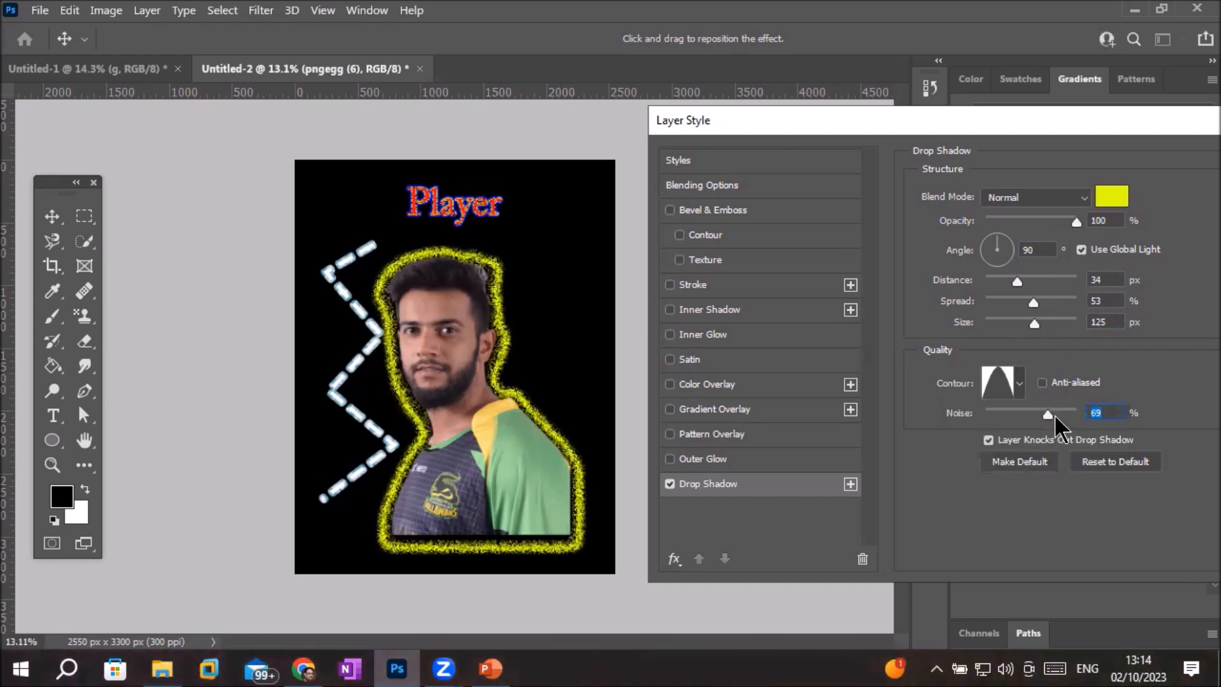
pyautogui.write('0')
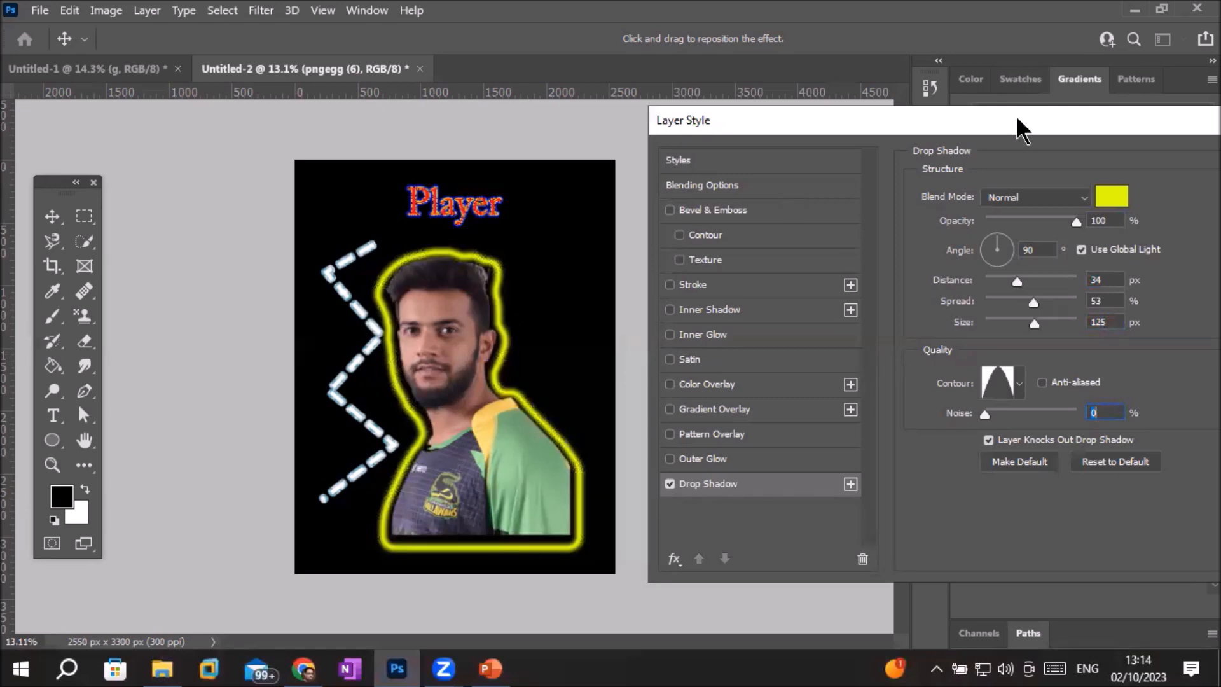
pyautogui.moveTo(1016, 118); pyautogui.dragTo(861, 70)
pyautogui.press('Return')
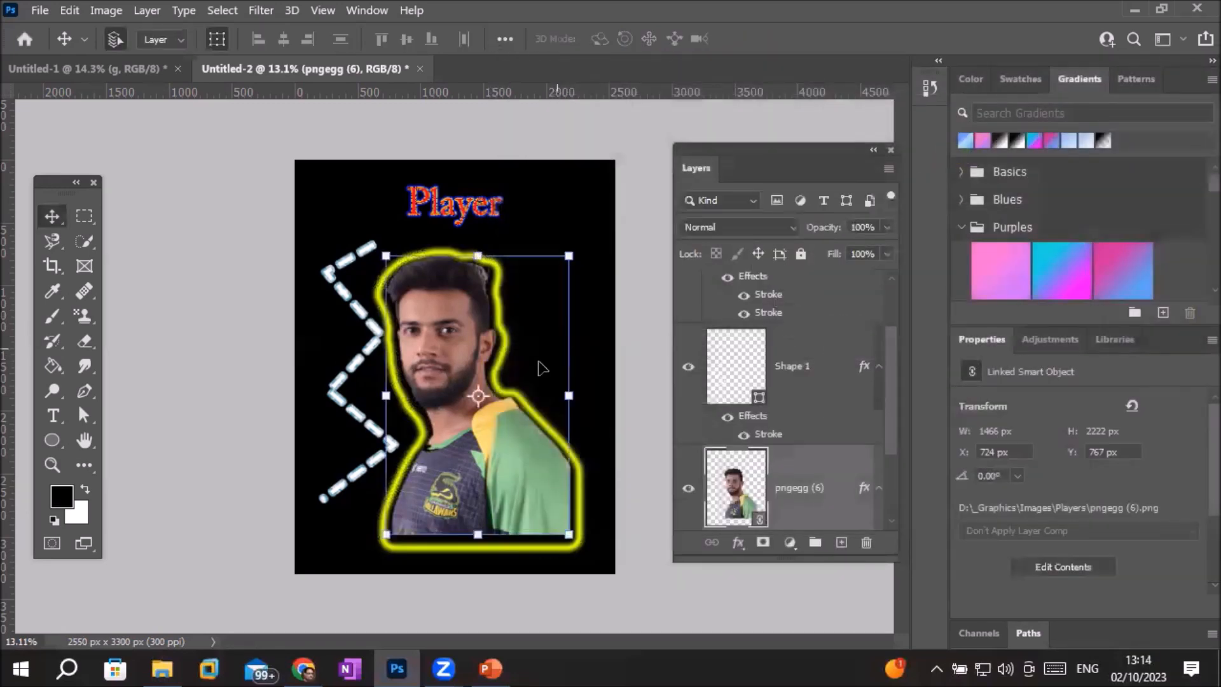
# Reopen the player's drop shadow settings, try each of the other curved contour presets in turn, and reselect the Cone contour.
pyautogui.scroll(3, 540, 369)
pyautogui.scroll(2, 595, 411)
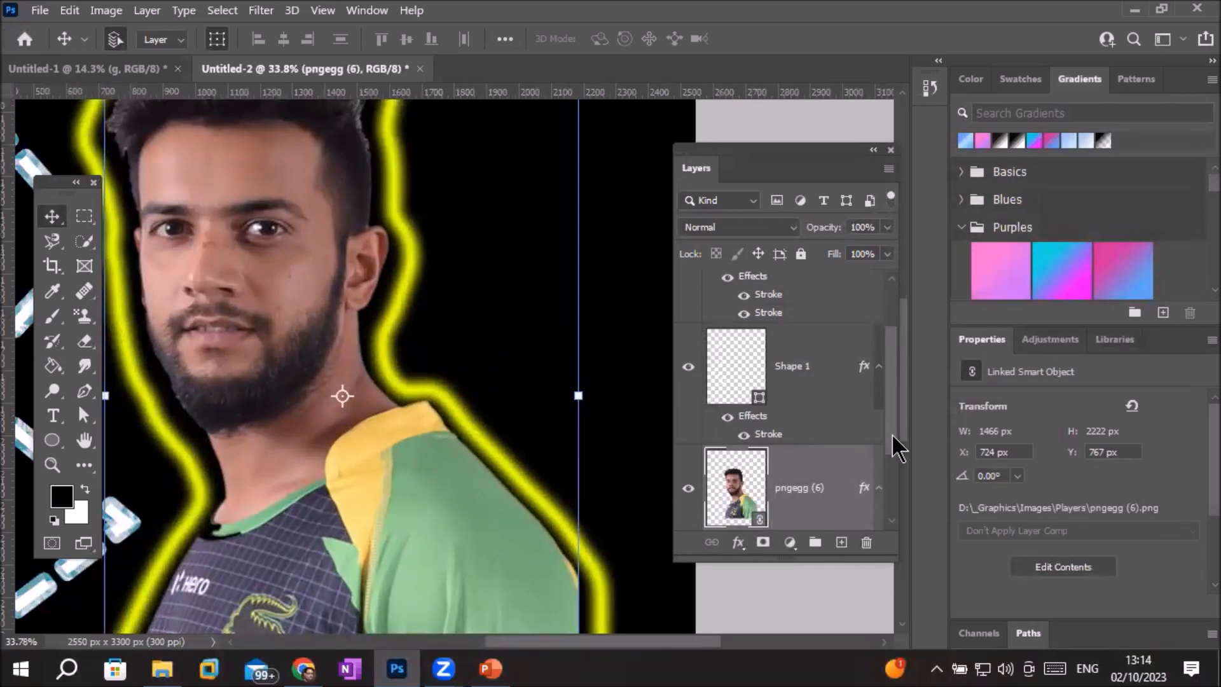
pyautogui.scroll(-3, 891, 433)
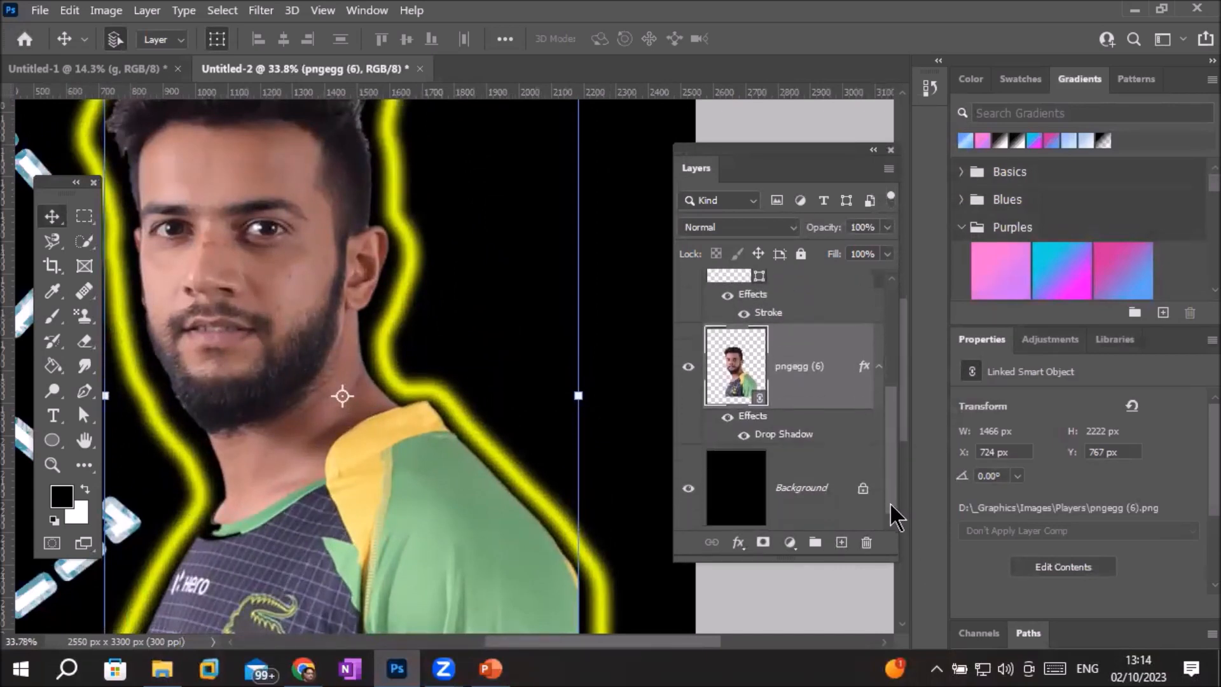
pyautogui.doubleClick(788, 436)
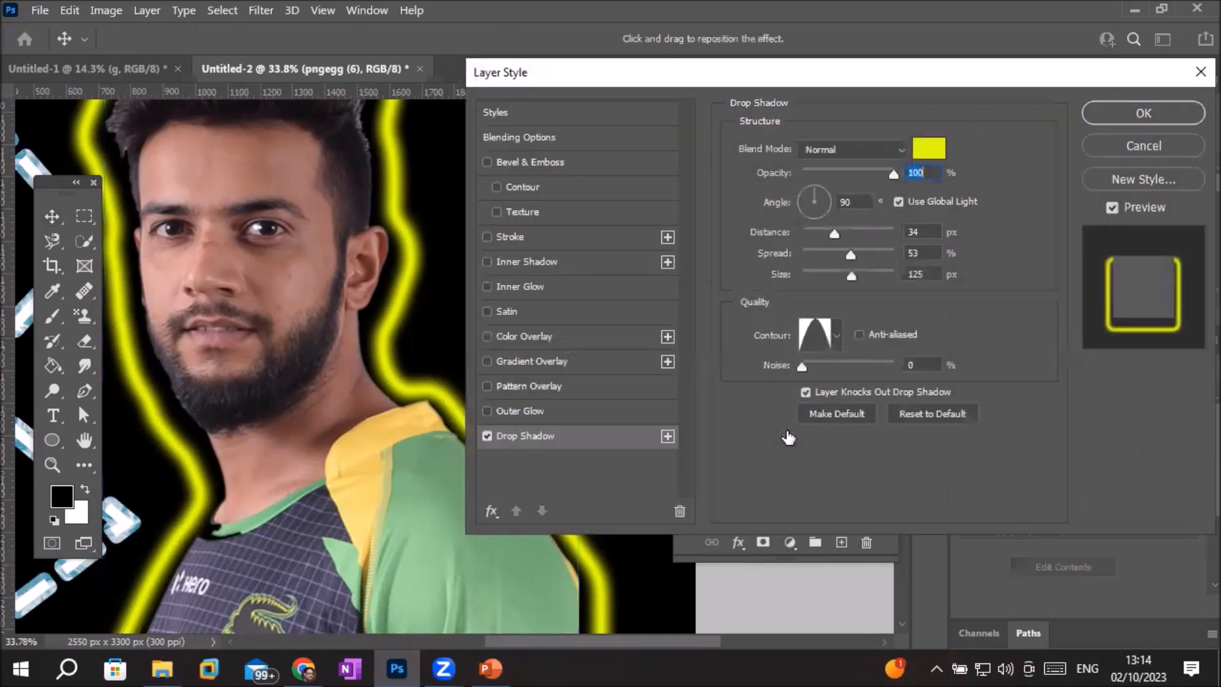
pyautogui.moveTo(797, 80); pyautogui.dragTo(860, 139)
pyautogui.click(899, 399)
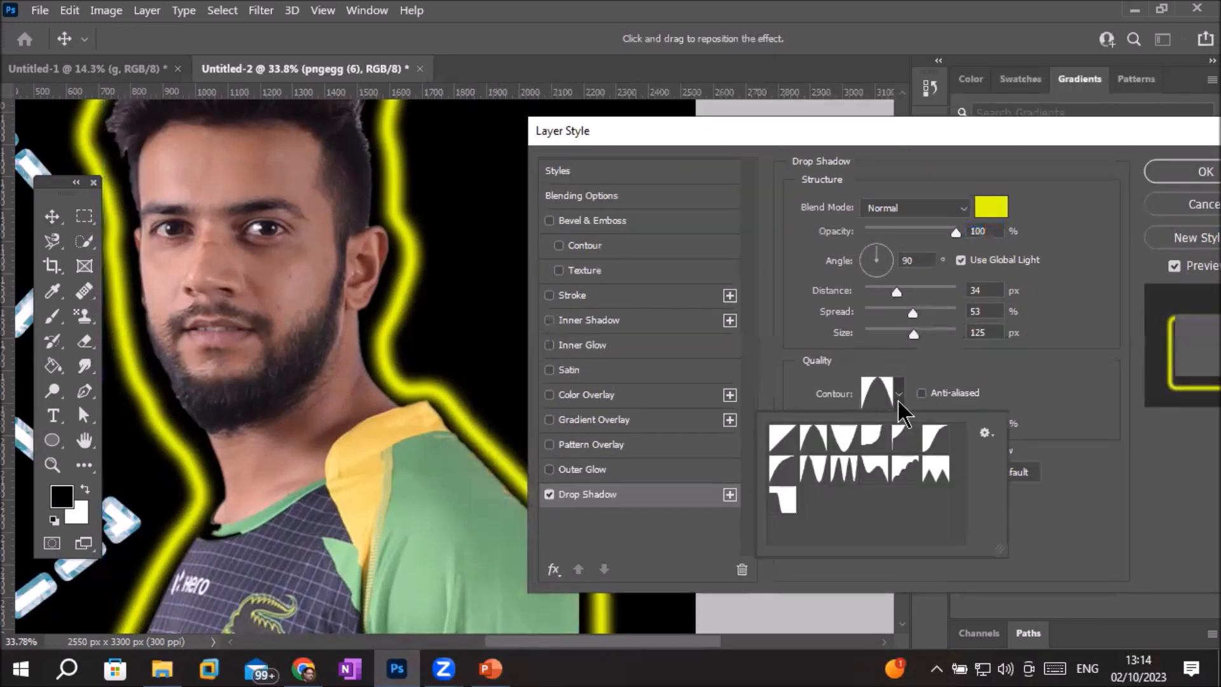
pyautogui.click(842, 444)
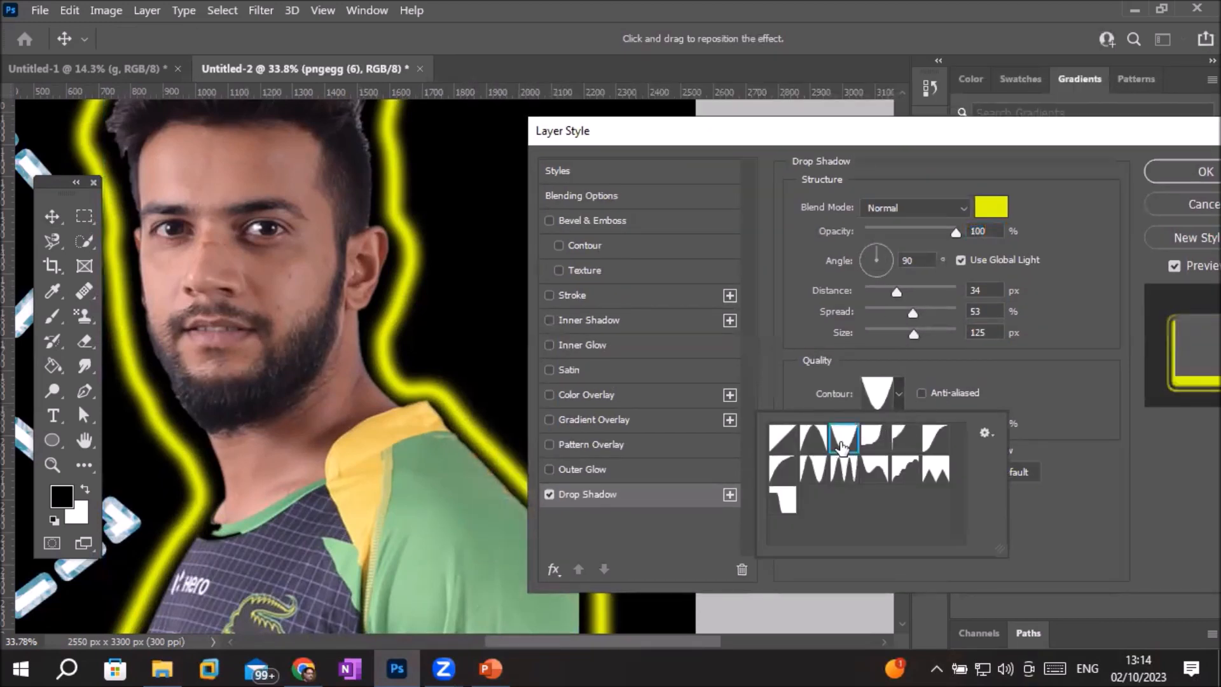
pyautogui.click(876, 448)
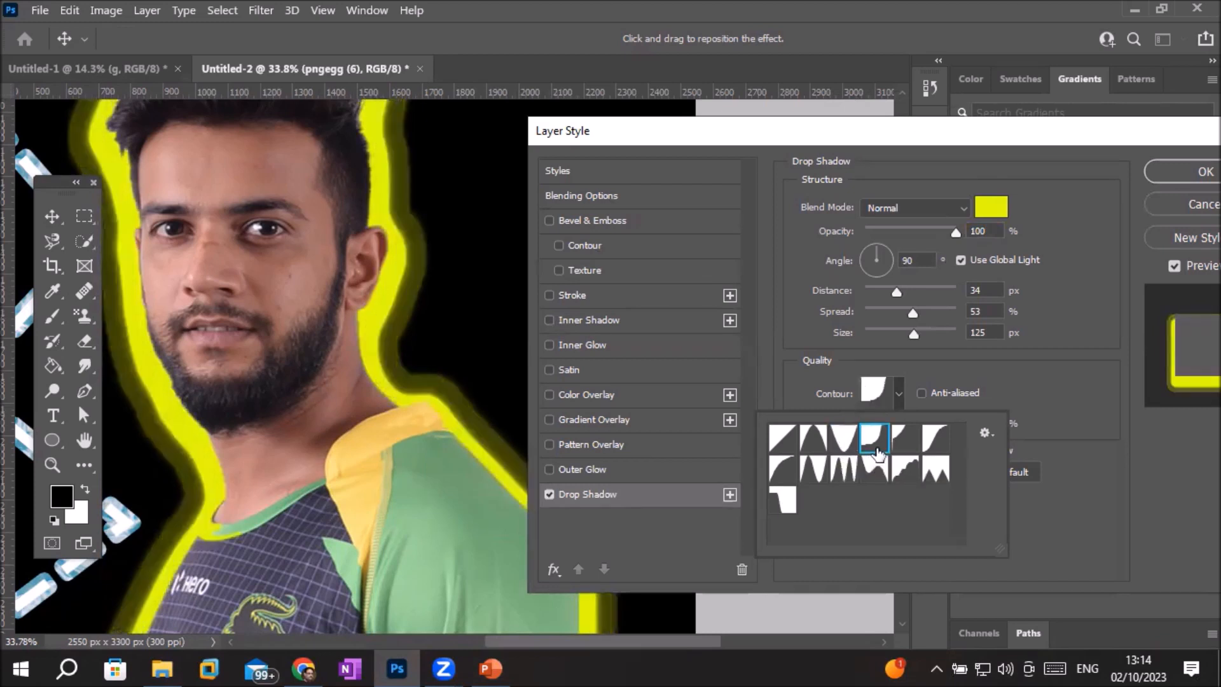
pyautogui.click(908, 441)
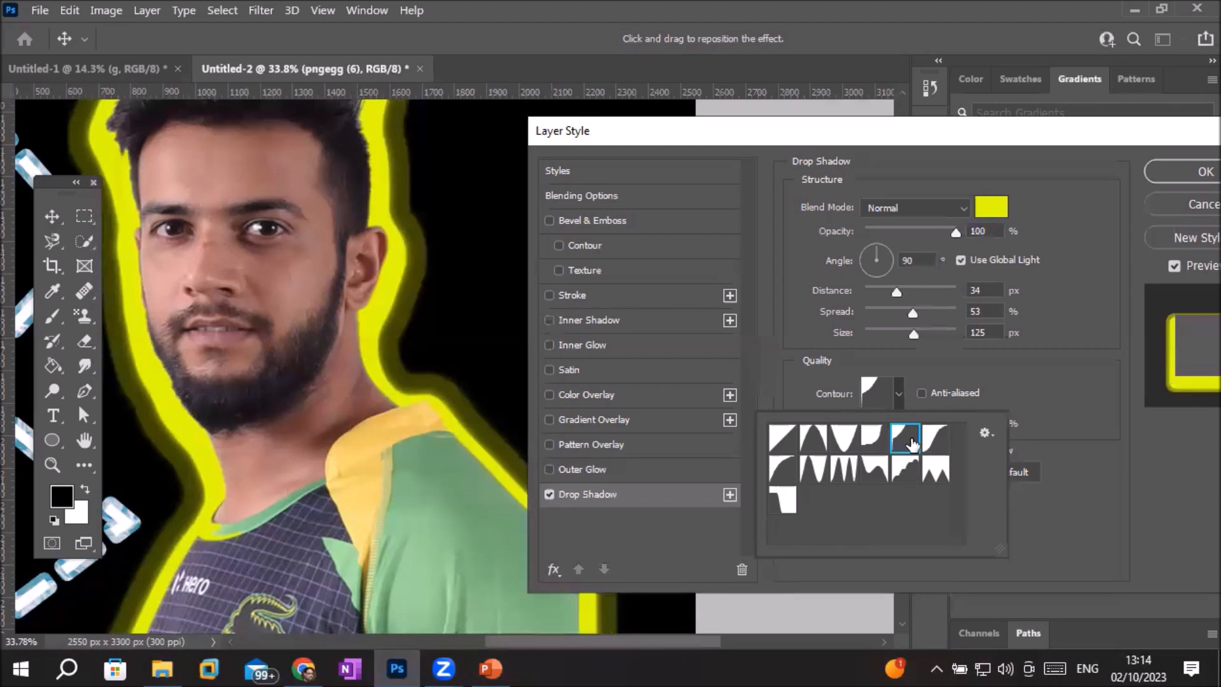
pyautogui.click(939, 441)
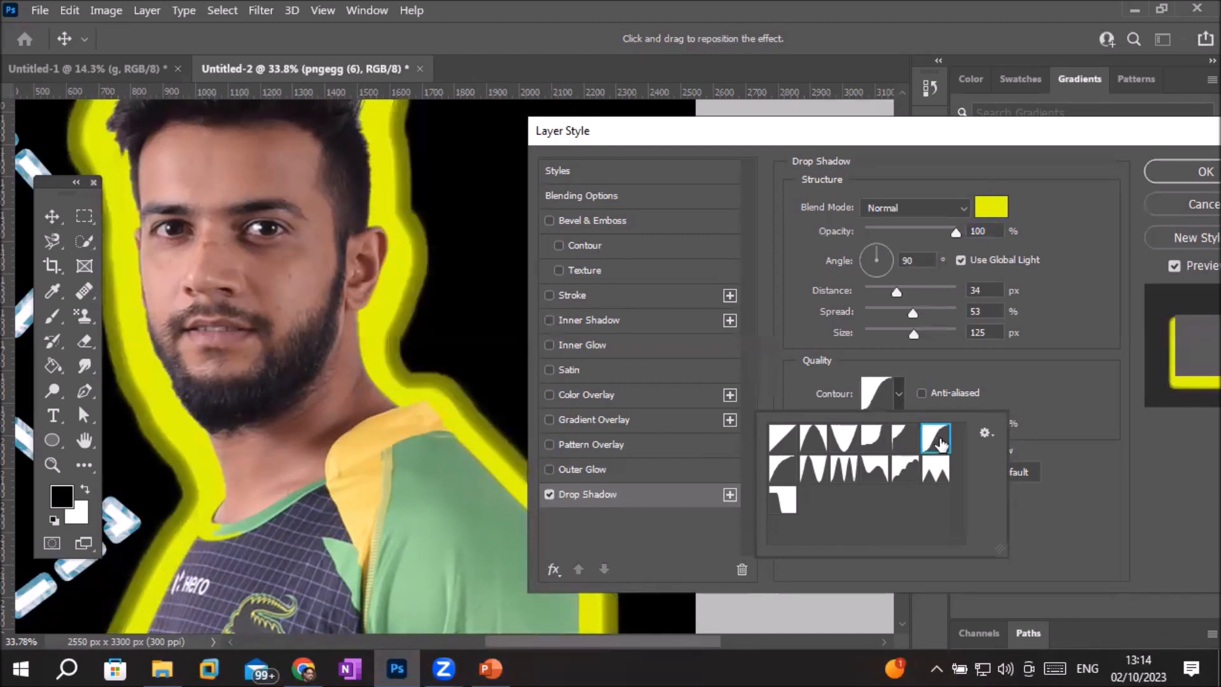
pyautogui.click(785, 470)
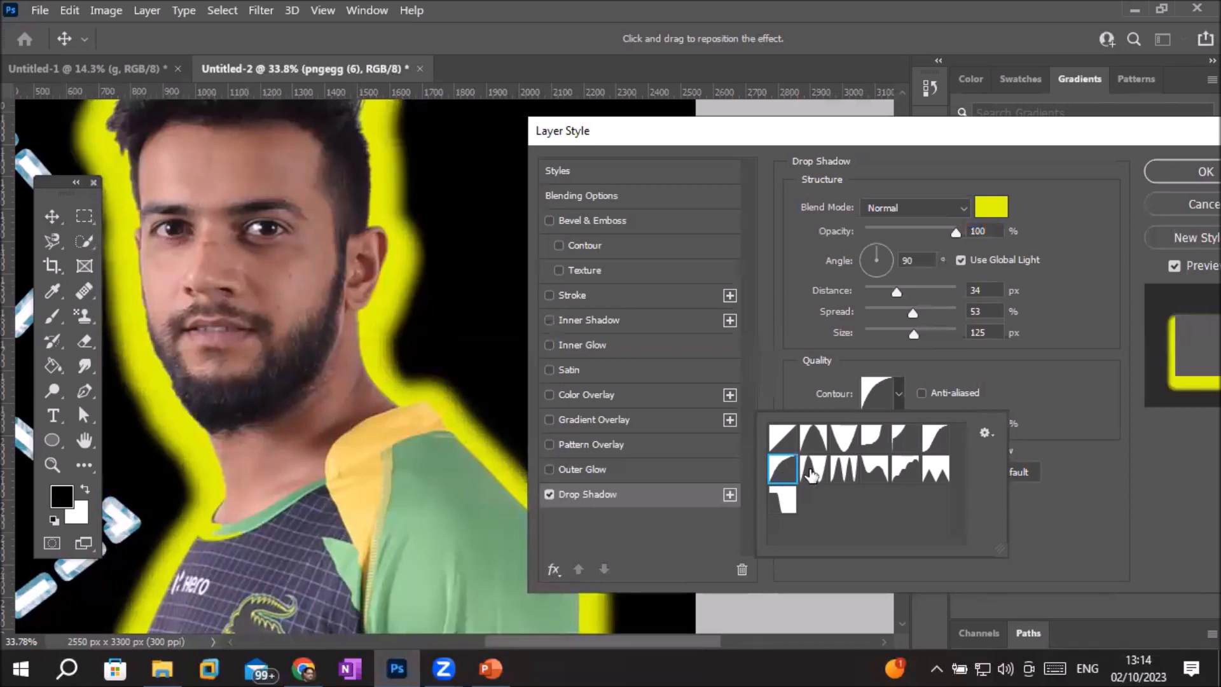
pyautogui.click(814, 472)
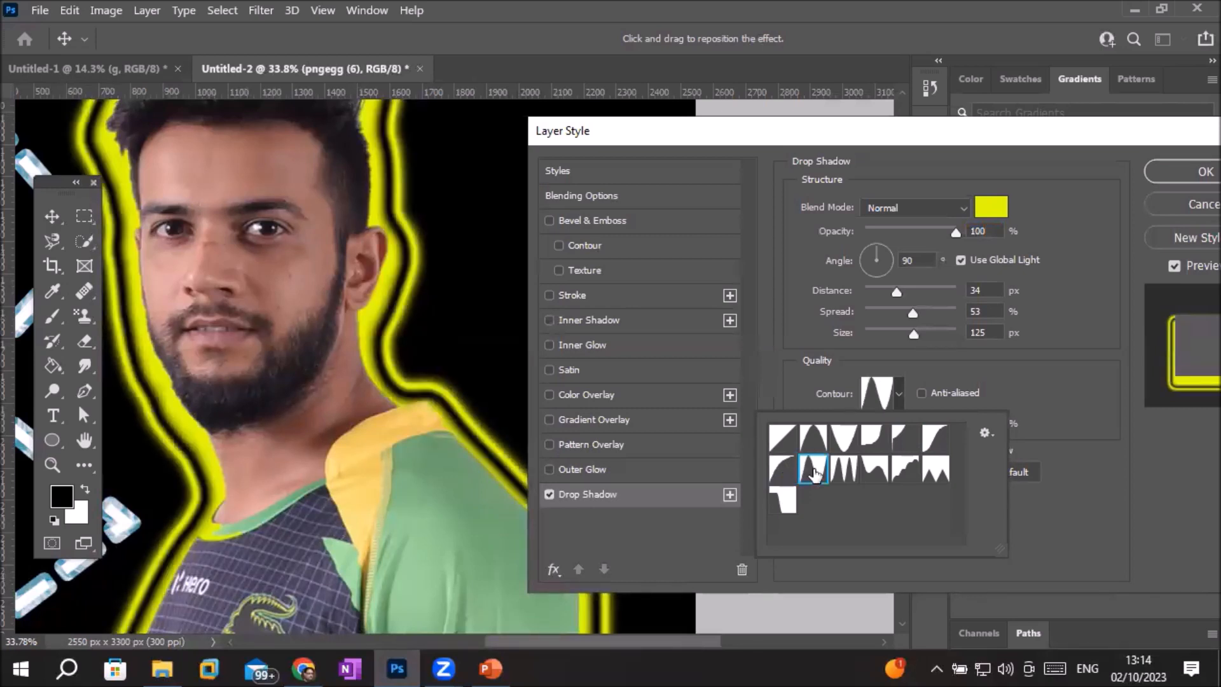
pyautogui.click(844, 477)
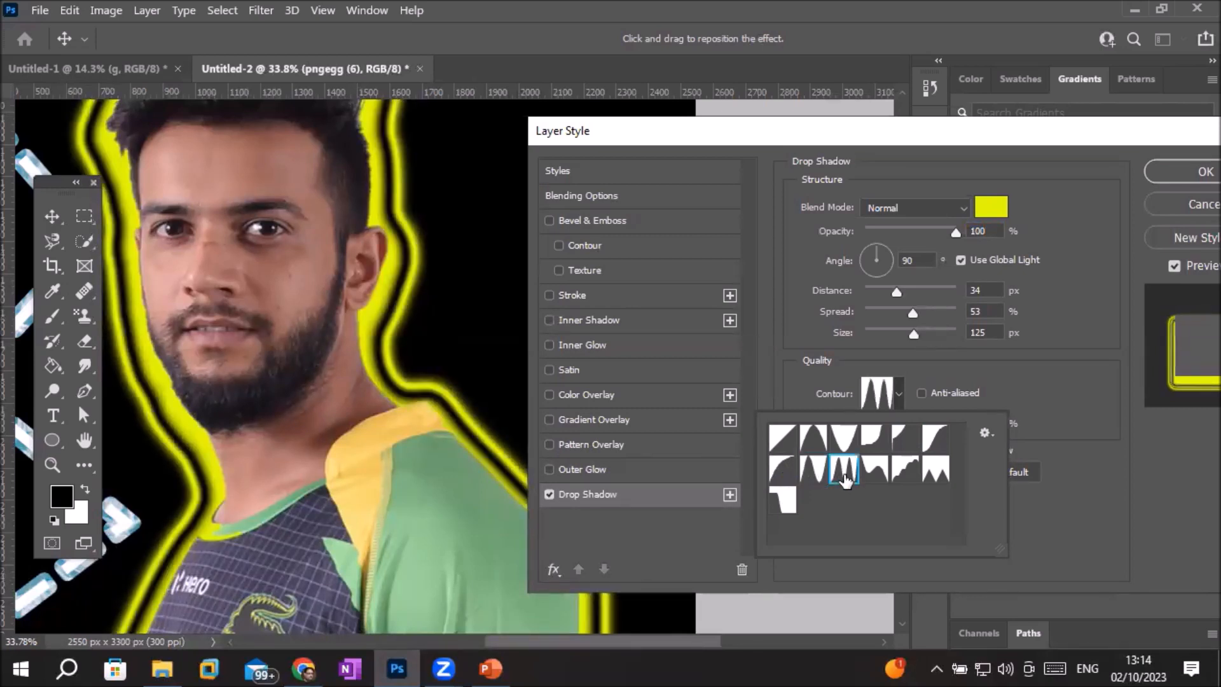
pyautogui.click(881, 476)
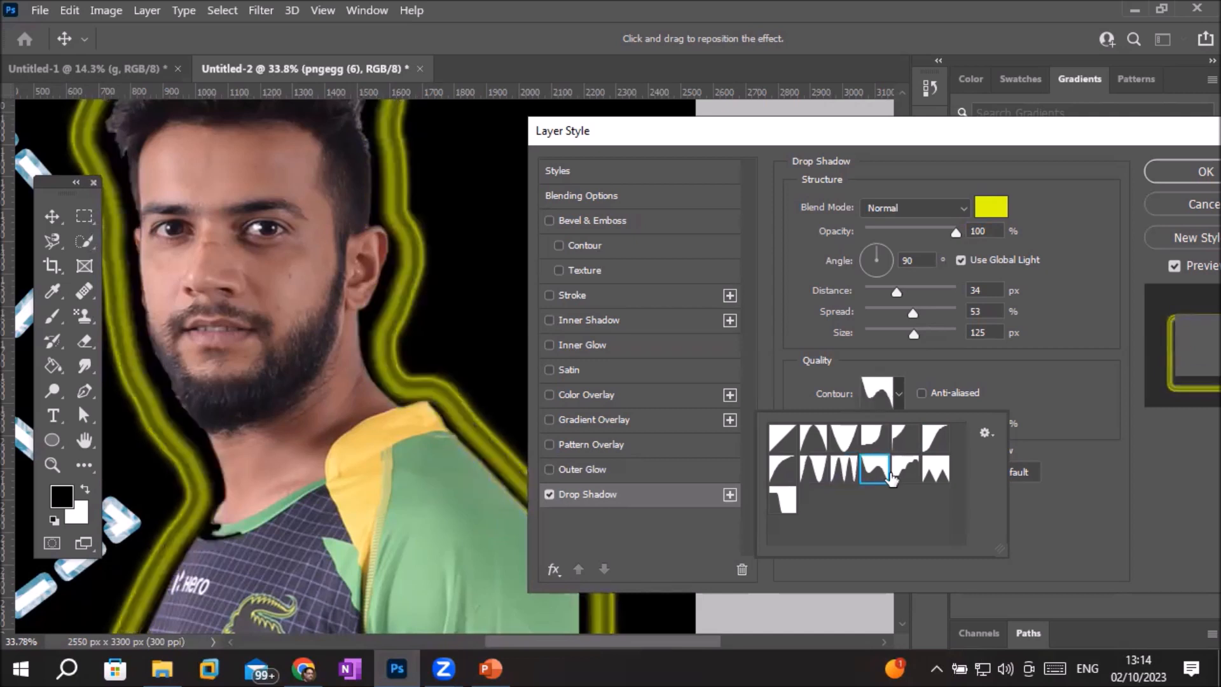
pyautogui.click(907, 475)
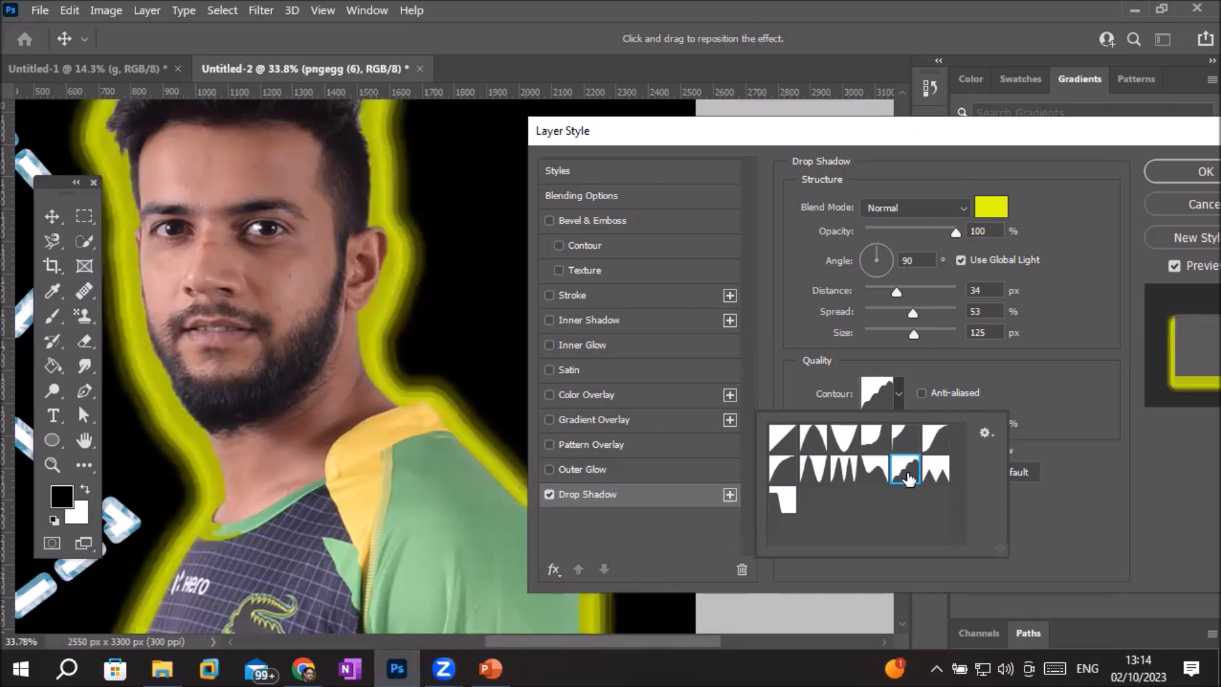
pyautogui.click(933, 476)
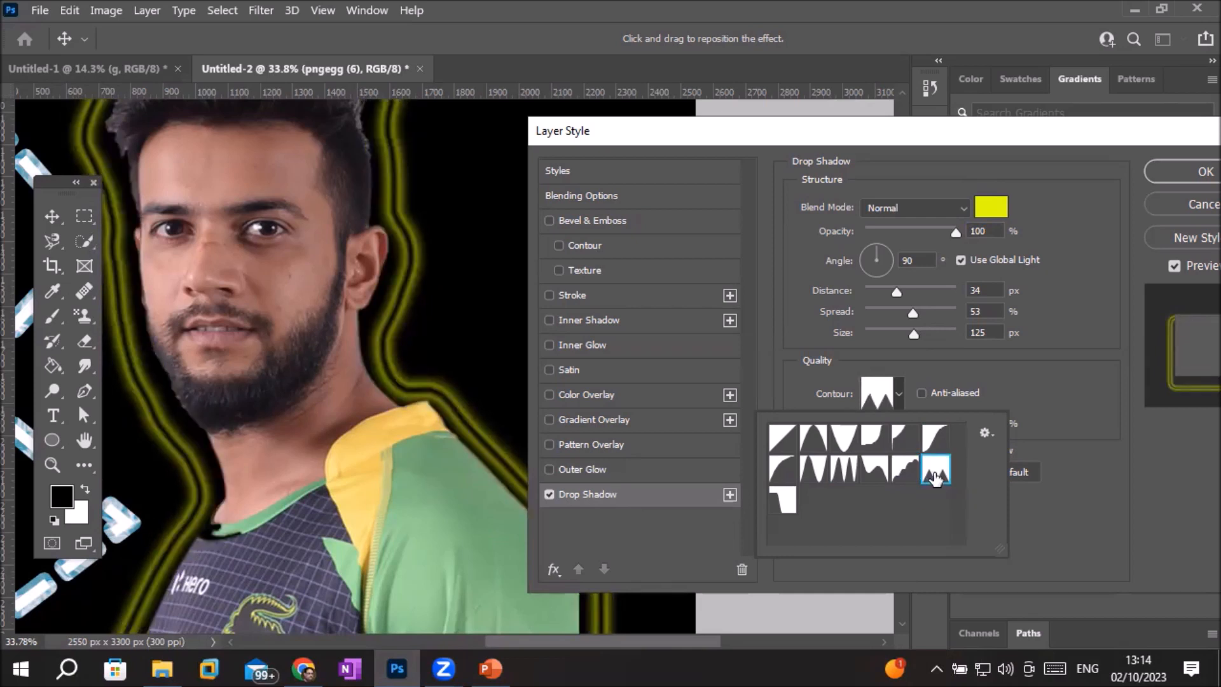
pyautogui.click(784, 502)
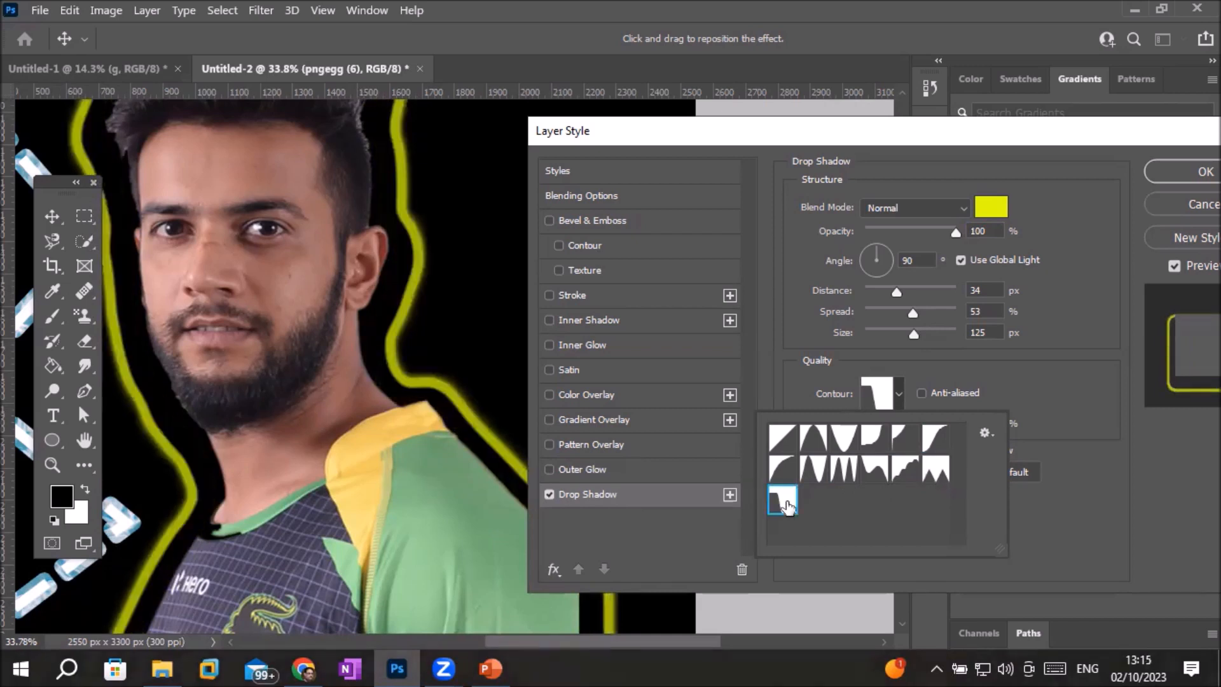
pyautogui.click(819, 444)
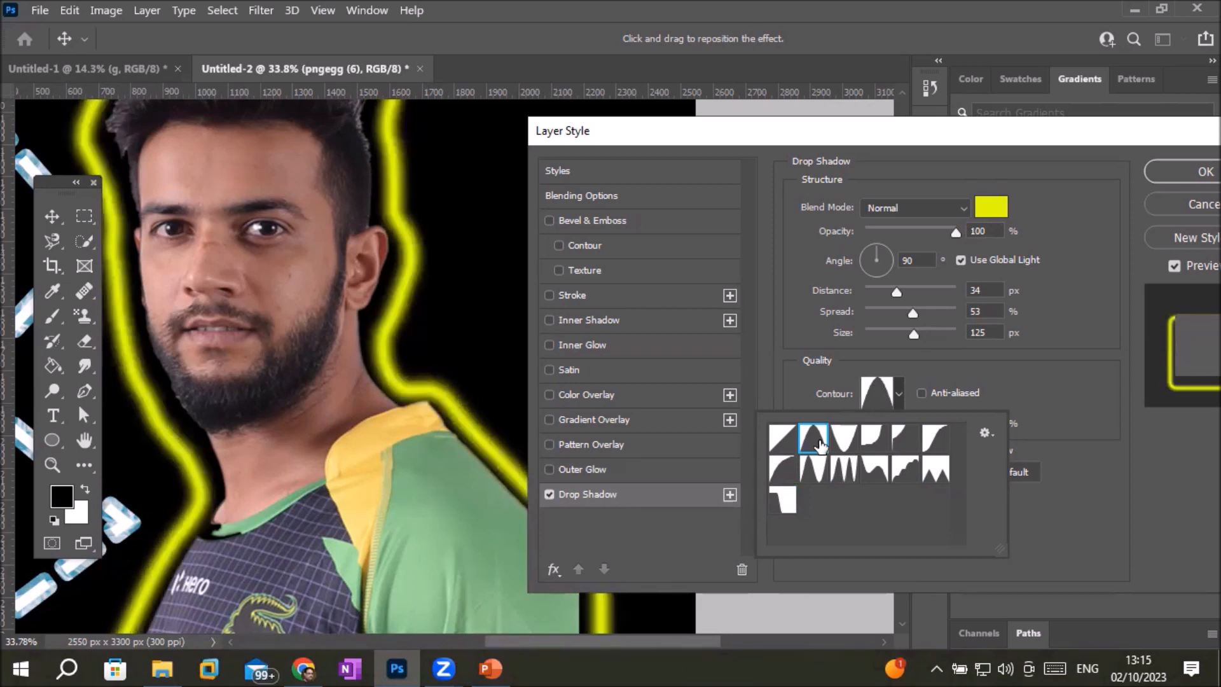
# Try reshaping the Cone contour with its start point at 7% input and its peak at 89% input and 8% output.
pyautogui.click(877, 395)
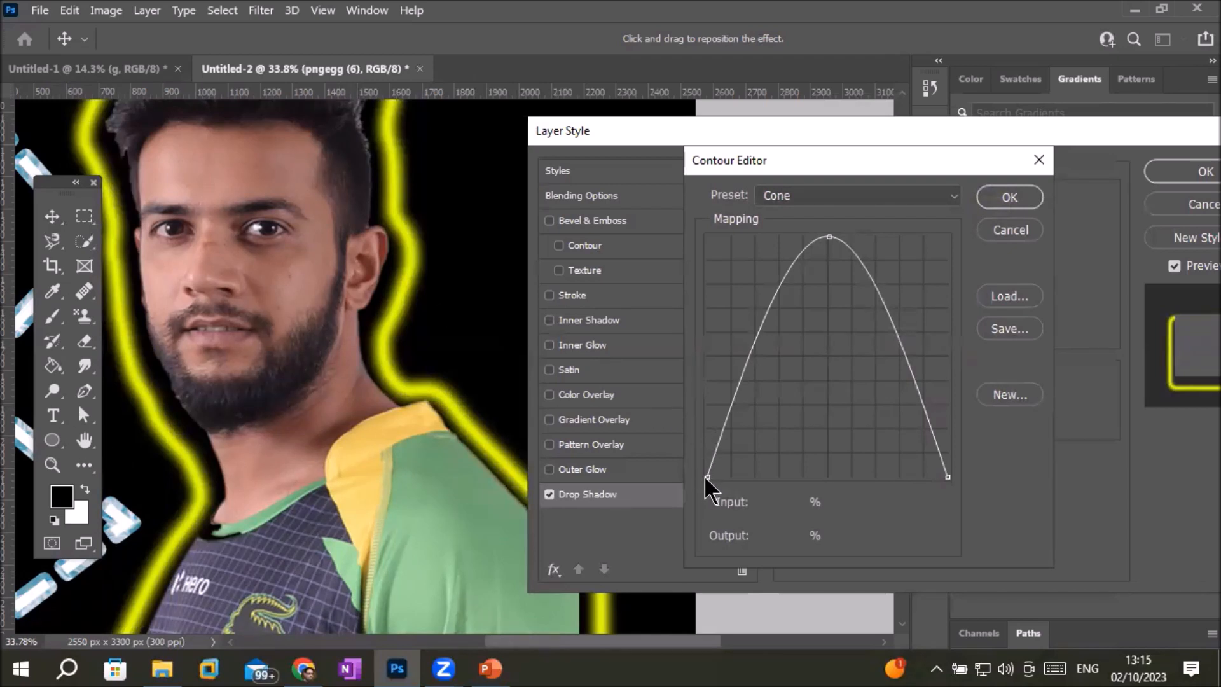
pyautogui.moveTo(705, 476)
pyautogui.mouseDown()
pyautogui.moveTo(702, 392)
pyautogui.moveTo(723, 492)
pyautogui.mouseUp()
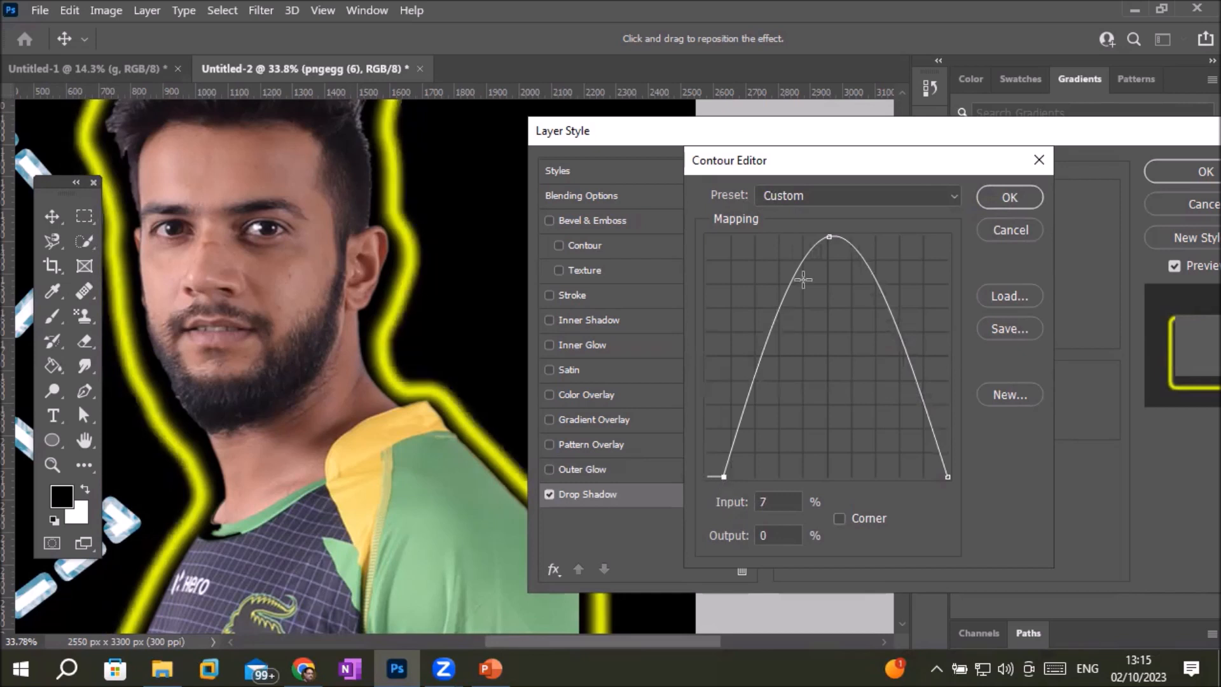
pyautogui.click(829, 246)
pyautogui.moveTo(830, 248); pyautogui.dragTo(920, 459)
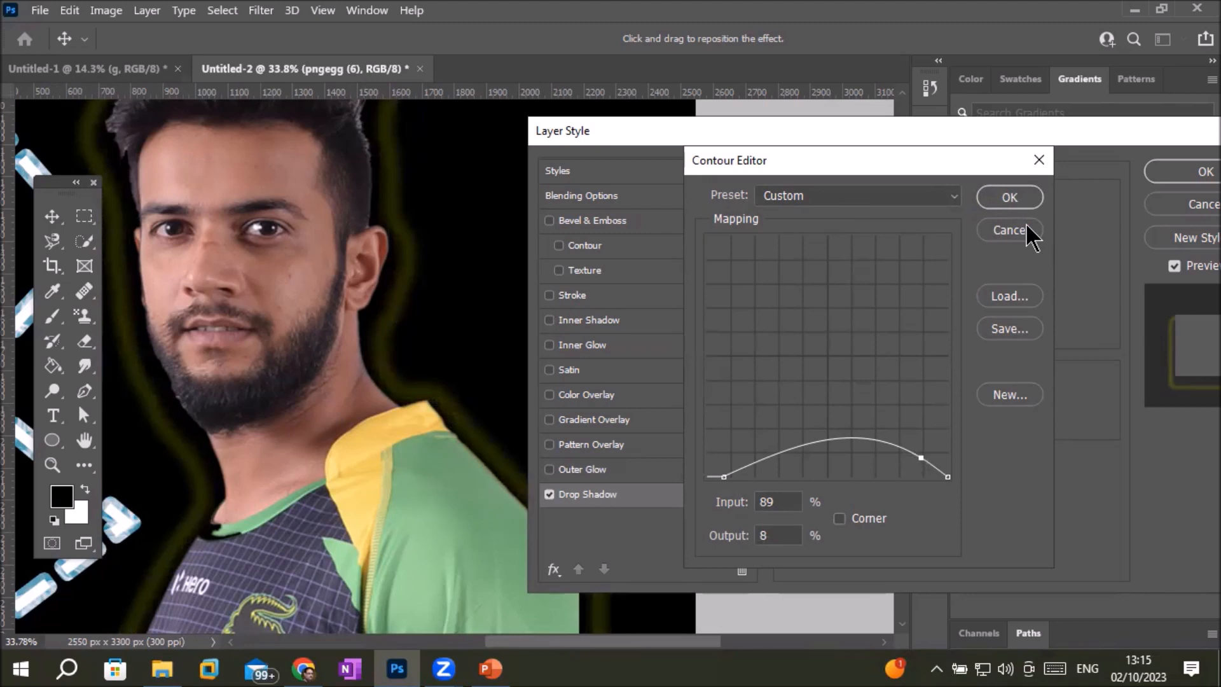
# Reset the edited contour curve to Cone and apply the player's drop shadow settings.
pyautogui.press('alt')
pyautogui.keyDown('alt'); pyautogui.click(1005, 228); pyautogui.keyUp('alt')
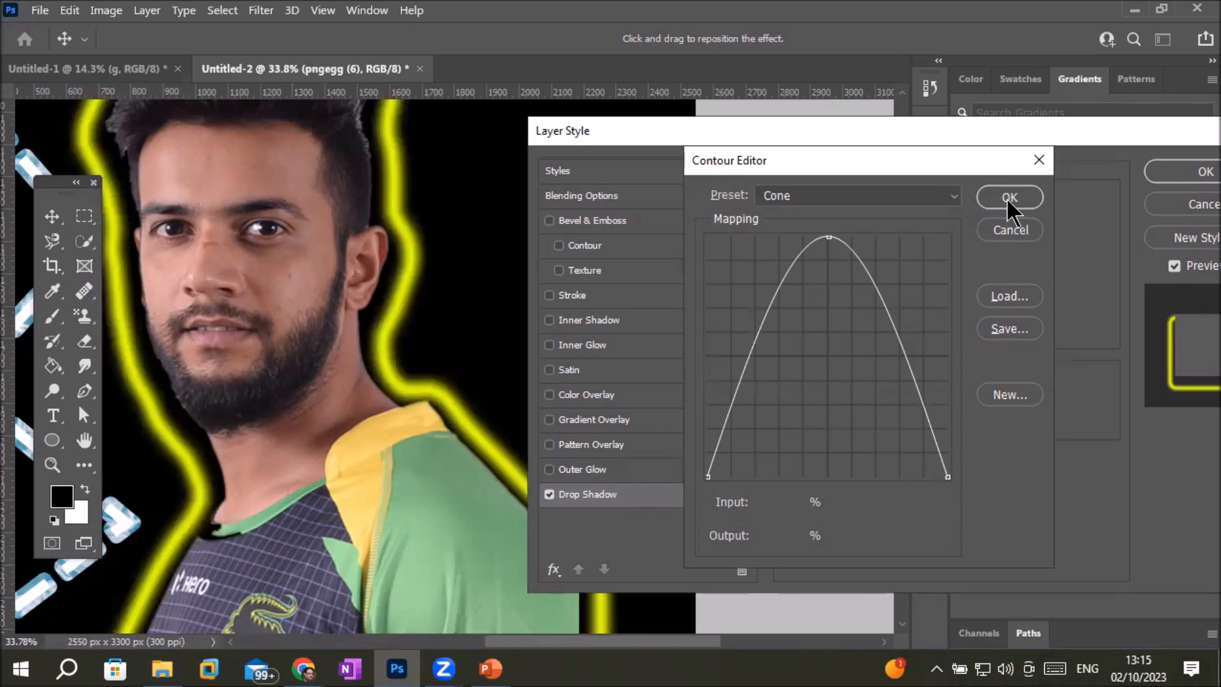
pyautogui.click(1009, 197)
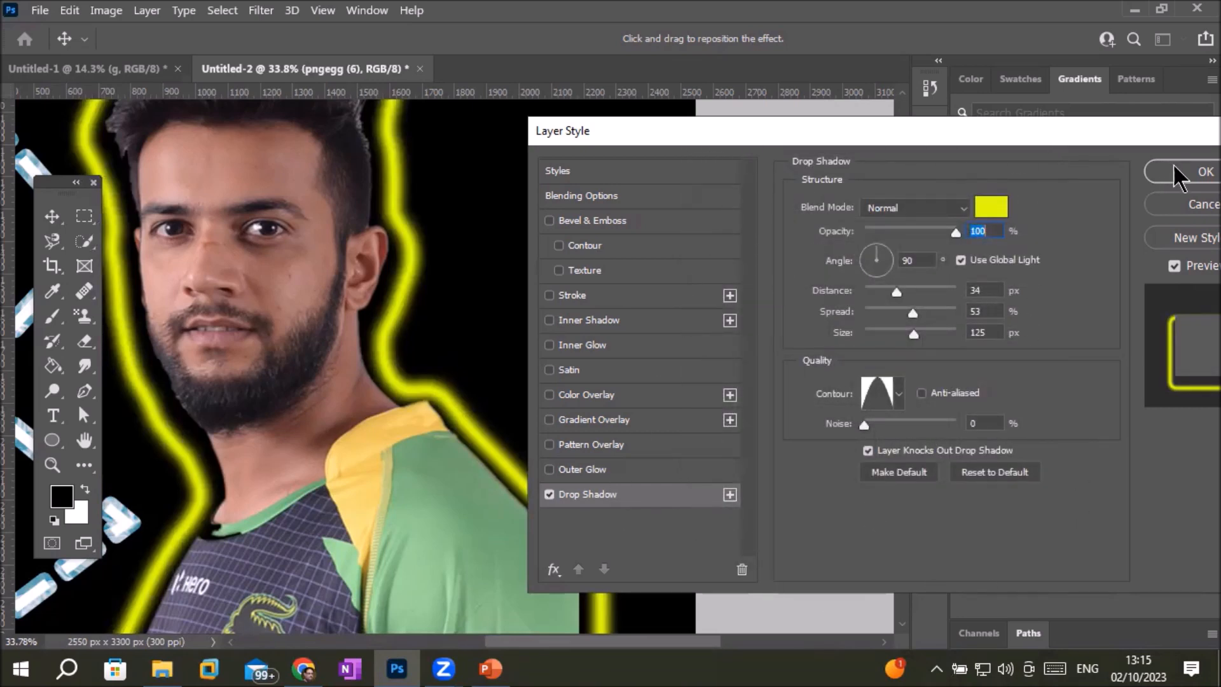
pyautogui.click(1194, 172)
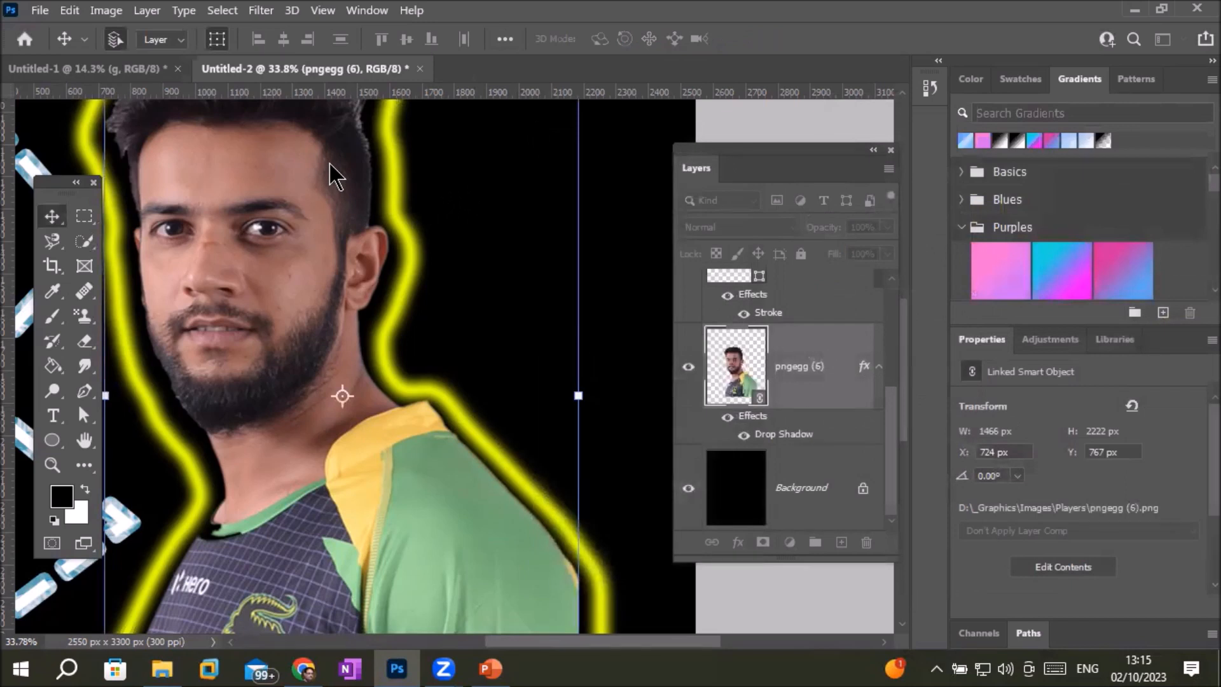
# Move the "Player" title horizontally rightward to an X position of about 1055 px.
pyautogui.scroll(2, 335, 175)
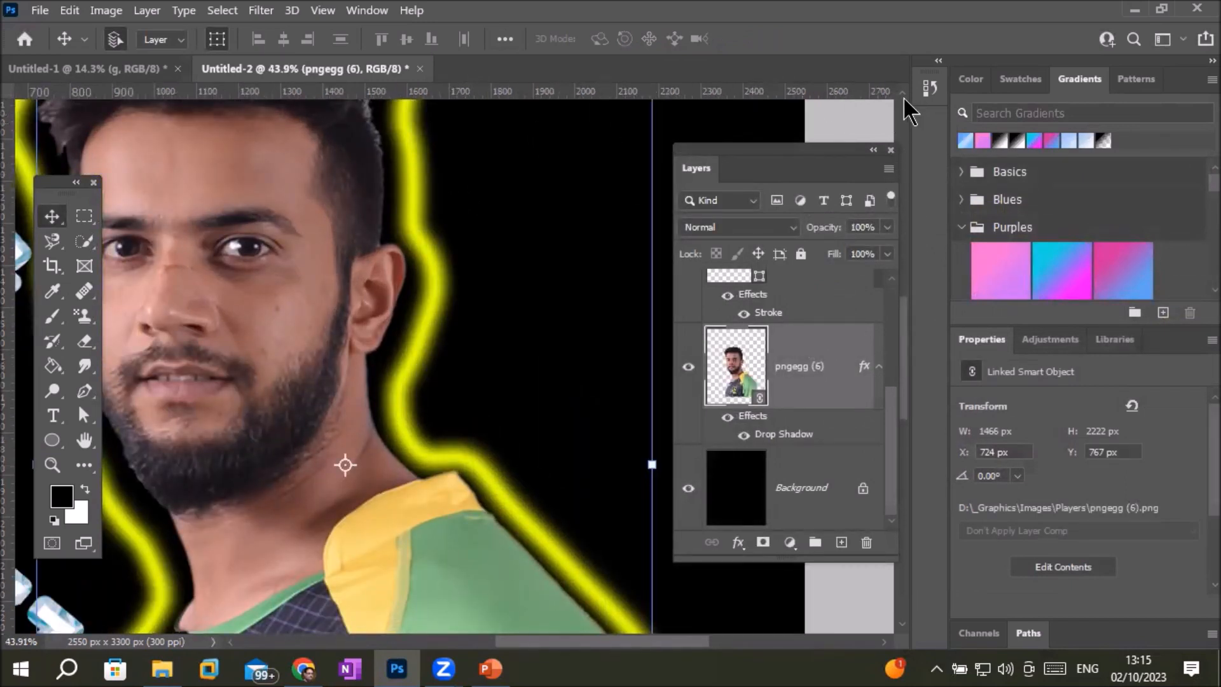
pyautogui.scroll(3, 903, 96)
pyautogui.scroll(5, 903, 96)
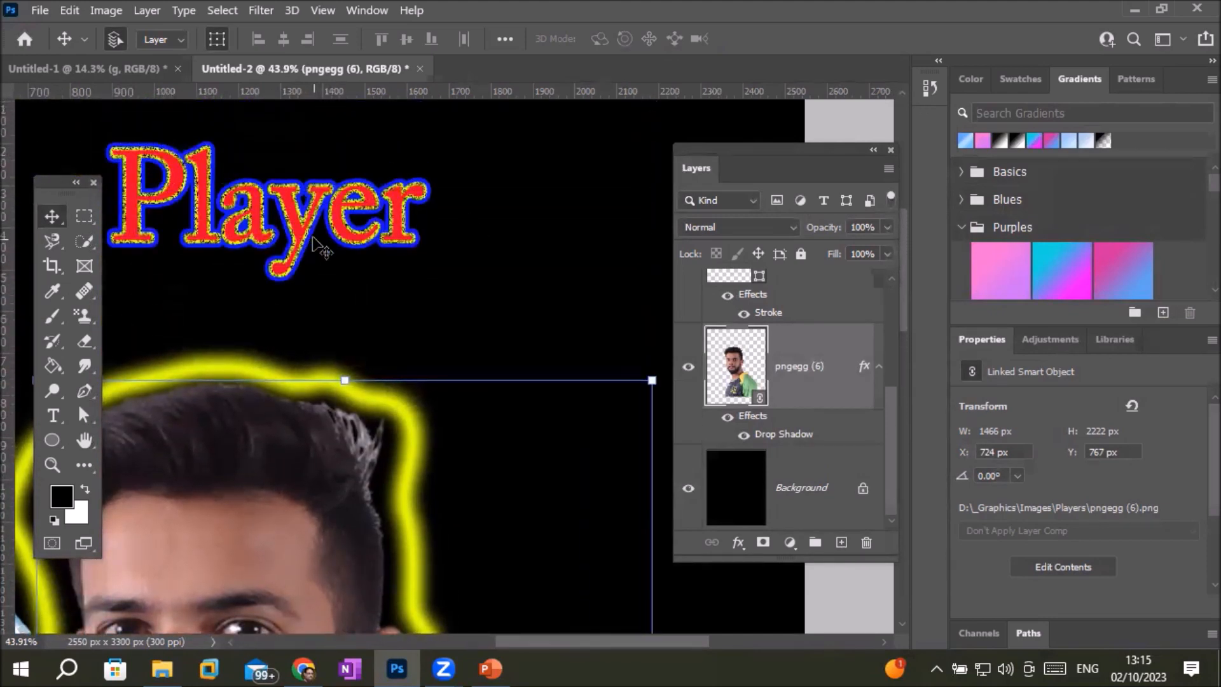
pyautogui.moveTo(308, 234); pyautogui.dragTo(375, 232)
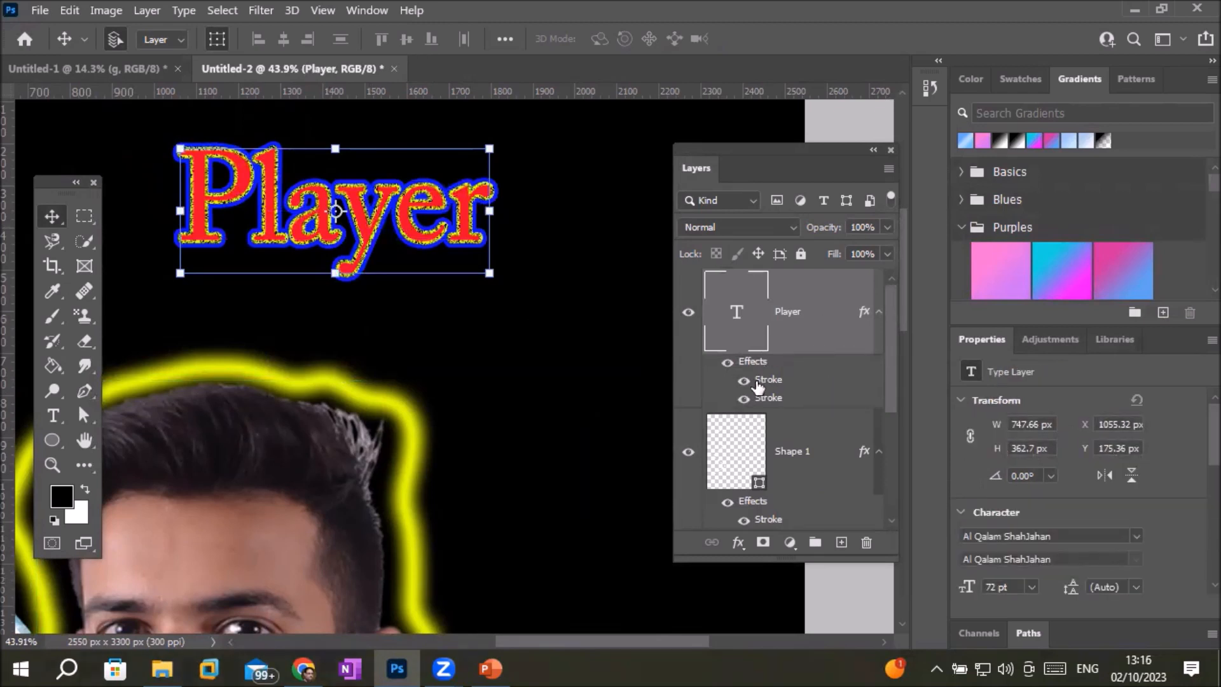
# Turn off both stroke effects in the "Player" title's layer style.
pyautogui.doubleClick(758, 386)
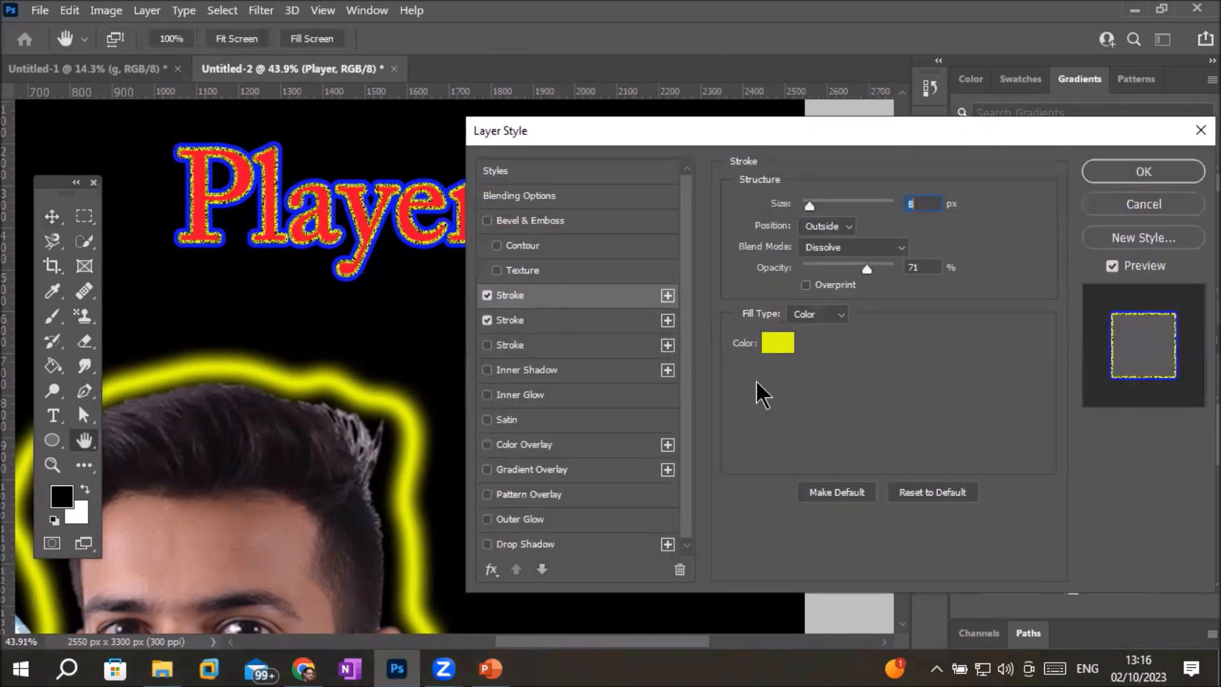
pyautogui.click(487, 320)
pyautogui.click(487, 295)
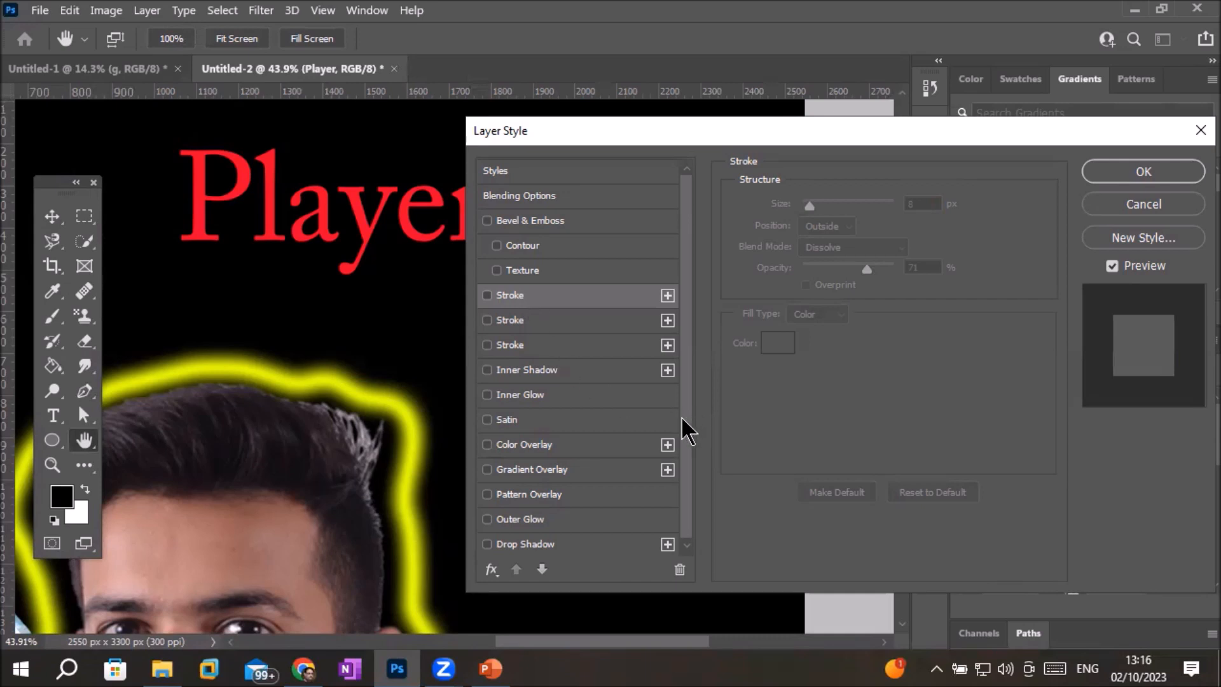
# Turn on the "Player" title's drop shadow and set its blend mode to Normal.
pyautogui.click(487, 544)
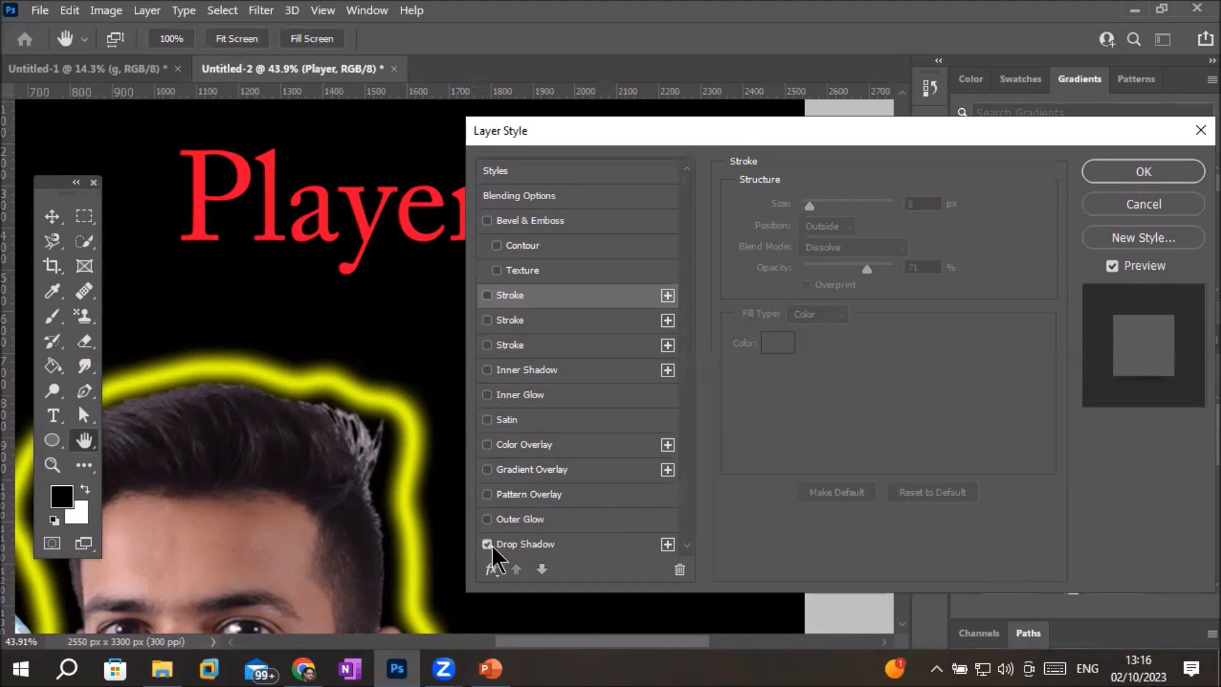
pyautogui.moveTo(600, 135); pyautogui.dragTo(730, 125)
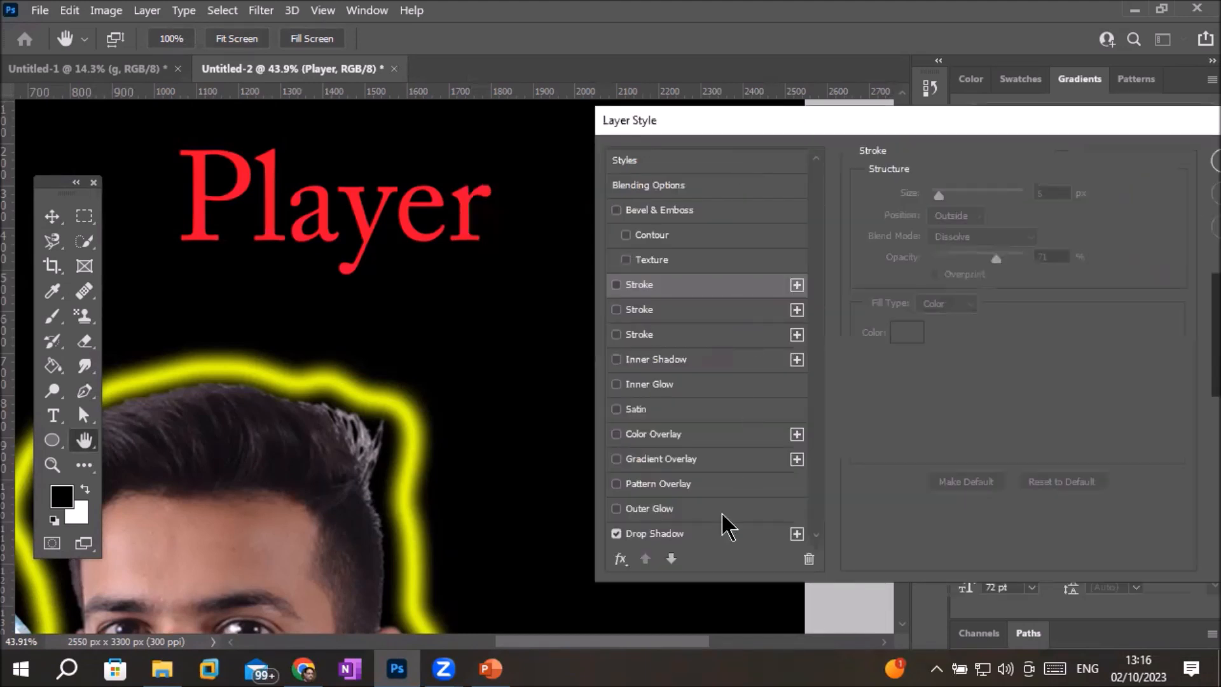
pyautogui.click(678, 538)
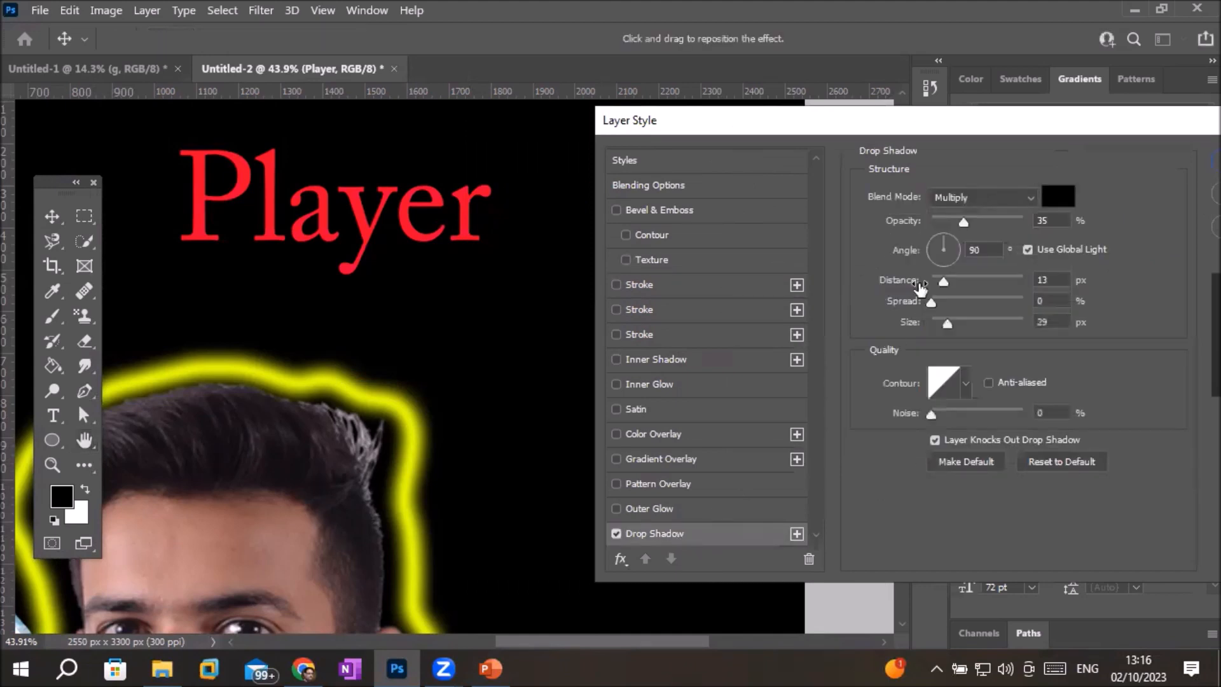
pyautogui.click(1033, 199)
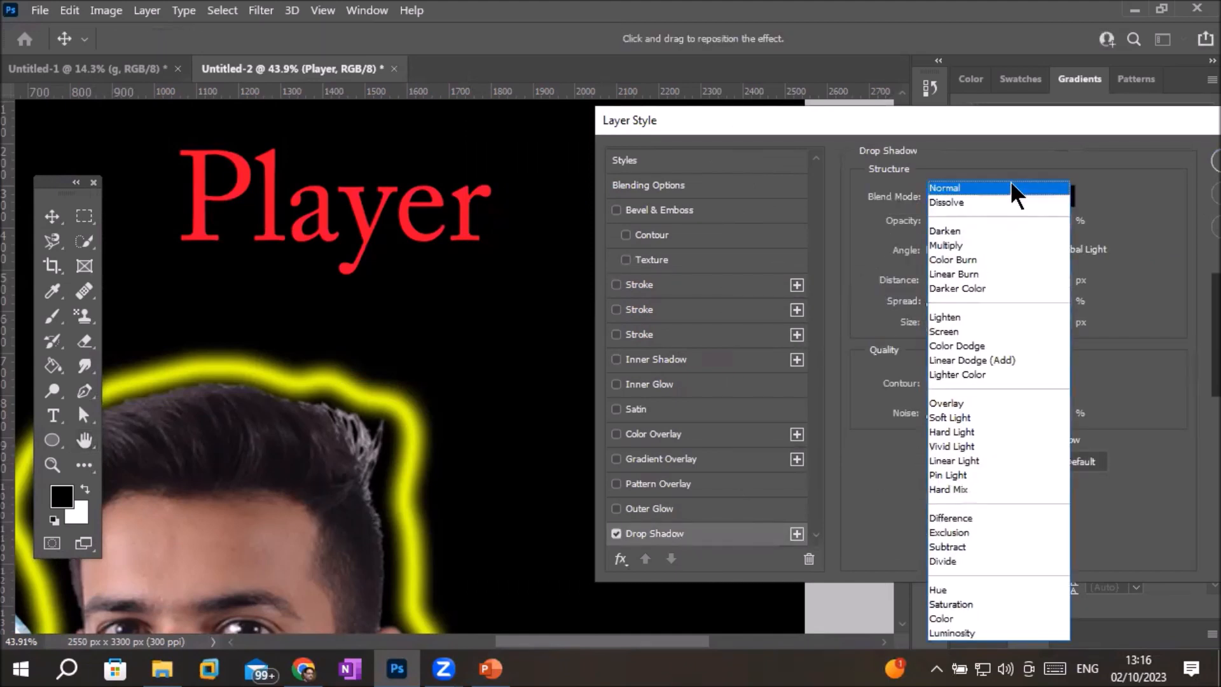
pyautogui.click(1011, 183)
# Set the "Player" title's drop shadow color to a bright green with a hue of 124°.
pyautogui.click(1060, 197)
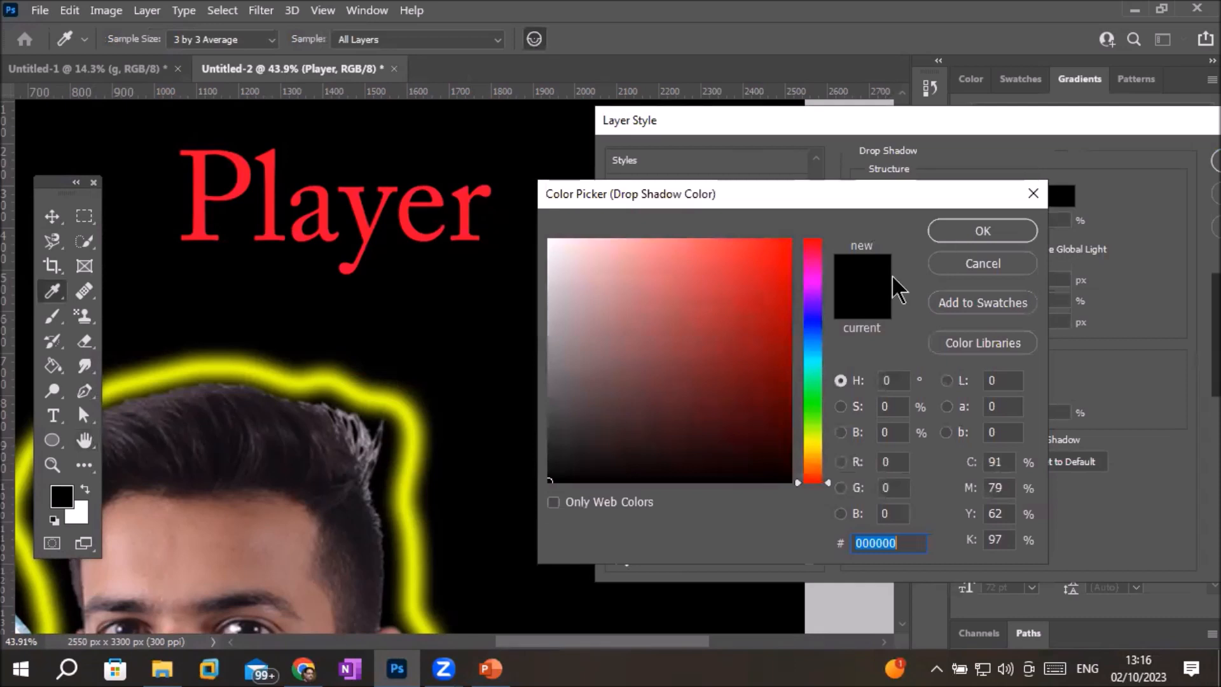
pyautogui.click(814, 437)
pyautogui.click(807, 397)
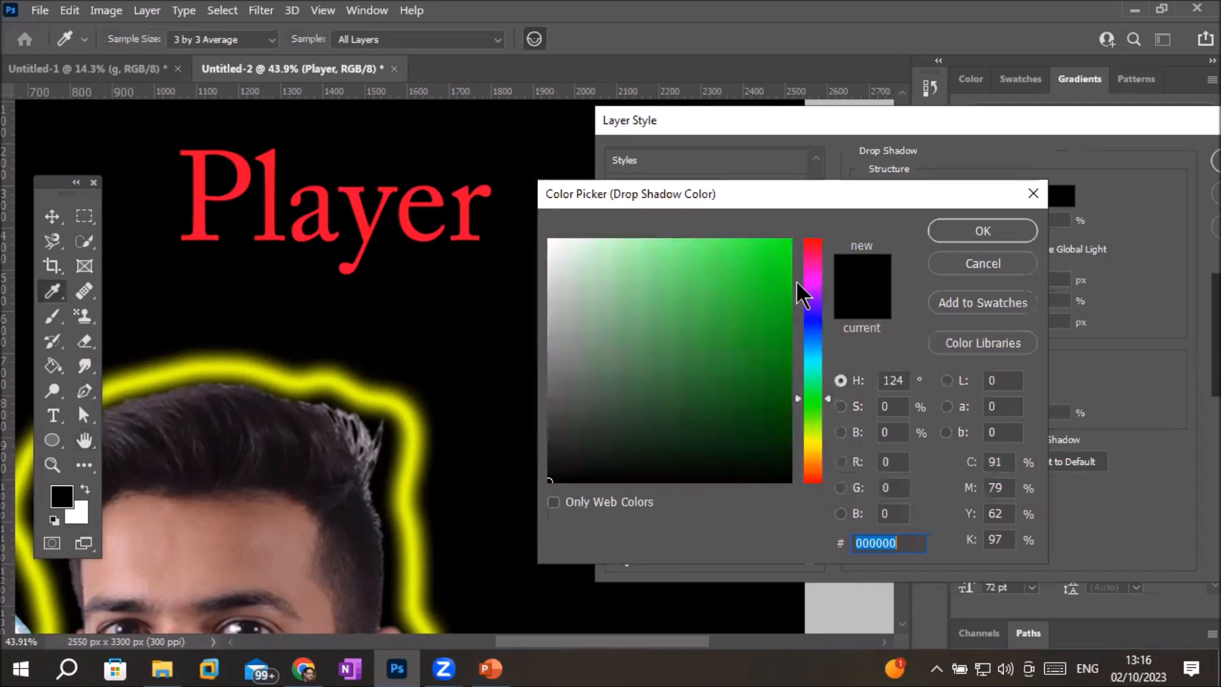
pyautogui.click(787, 244)
pyautogui.click(982, 231)
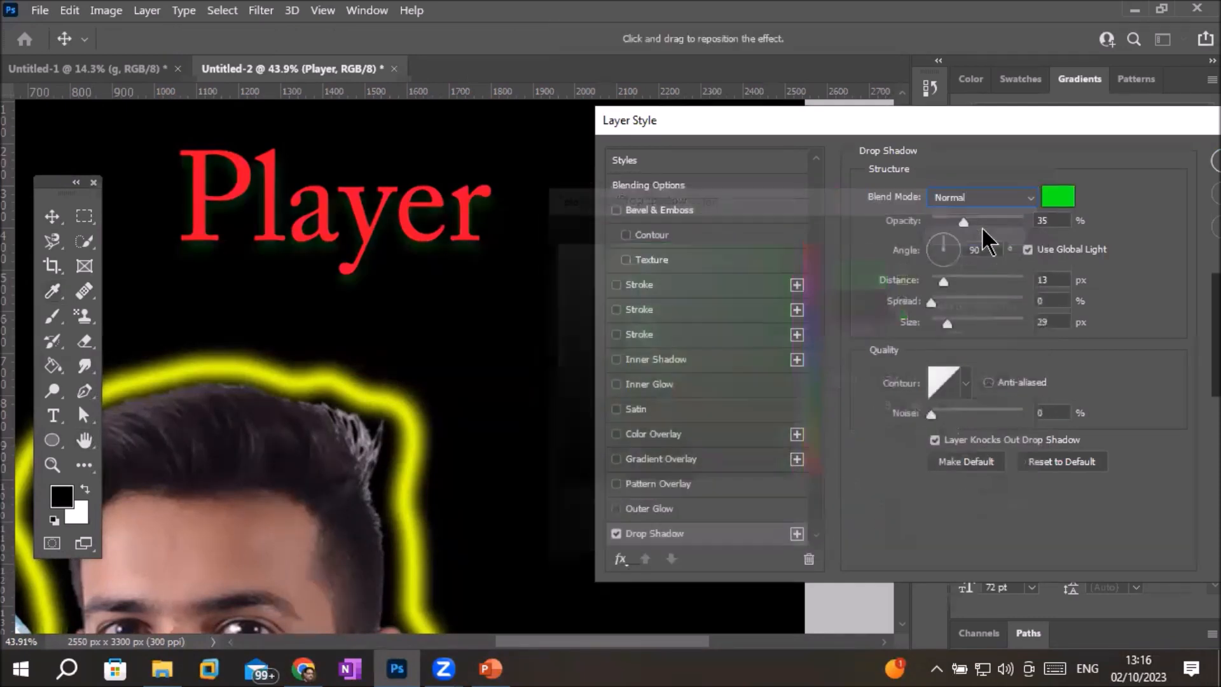
# Set the "Player" drop shadow's opacity to 100% and its distance to 20 px.
pyautogui.moveTo(964, 220); pyautogui.dragTo(1024, 220)
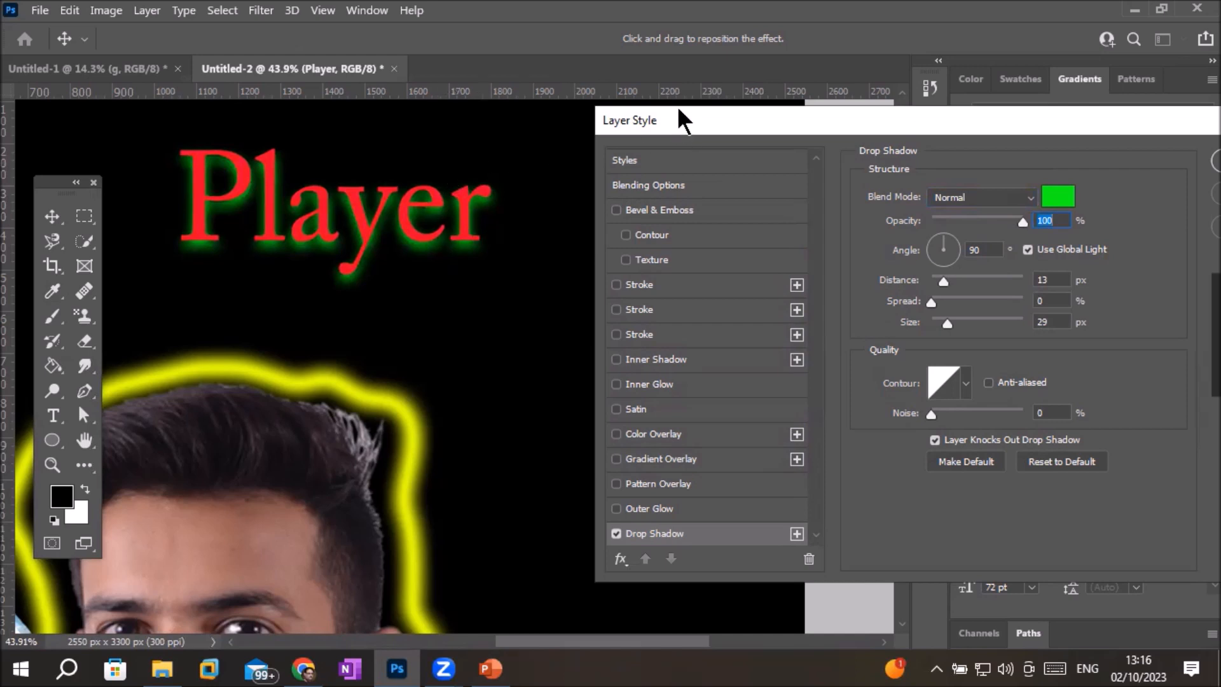
pyautogui.moveTo(677, 106); pyautogui.dragTo(650, 101)
pyautogui.moveTo(917, 278)
pyautogui.mouseDown()
pyautogui.moveTo(1006, 292)
pyautogui.moveTo(968, 274)
pyautogui.moveTo(875, 273)
pyautogui.moveTo(924, 274)
pyautogui.mouseUp()
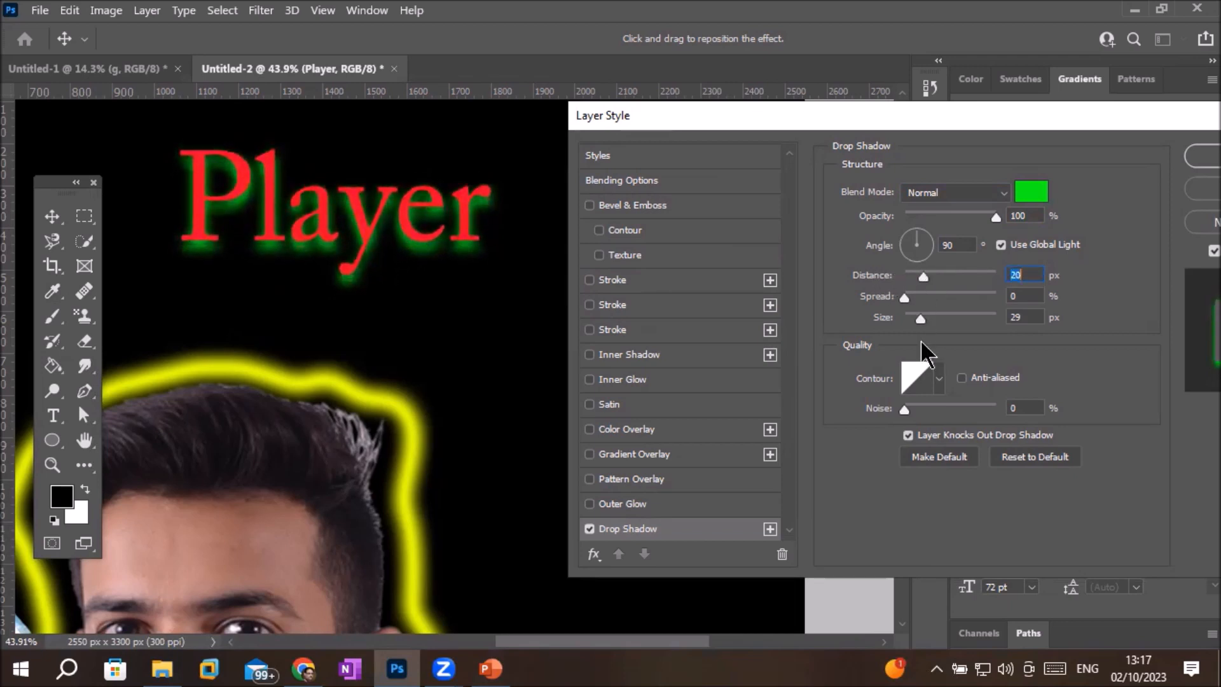
# Try different global light angles for the drop shadow, such as -94°, -166°, 10°, 111° and -3°.
pyautogui.click(916, 260)
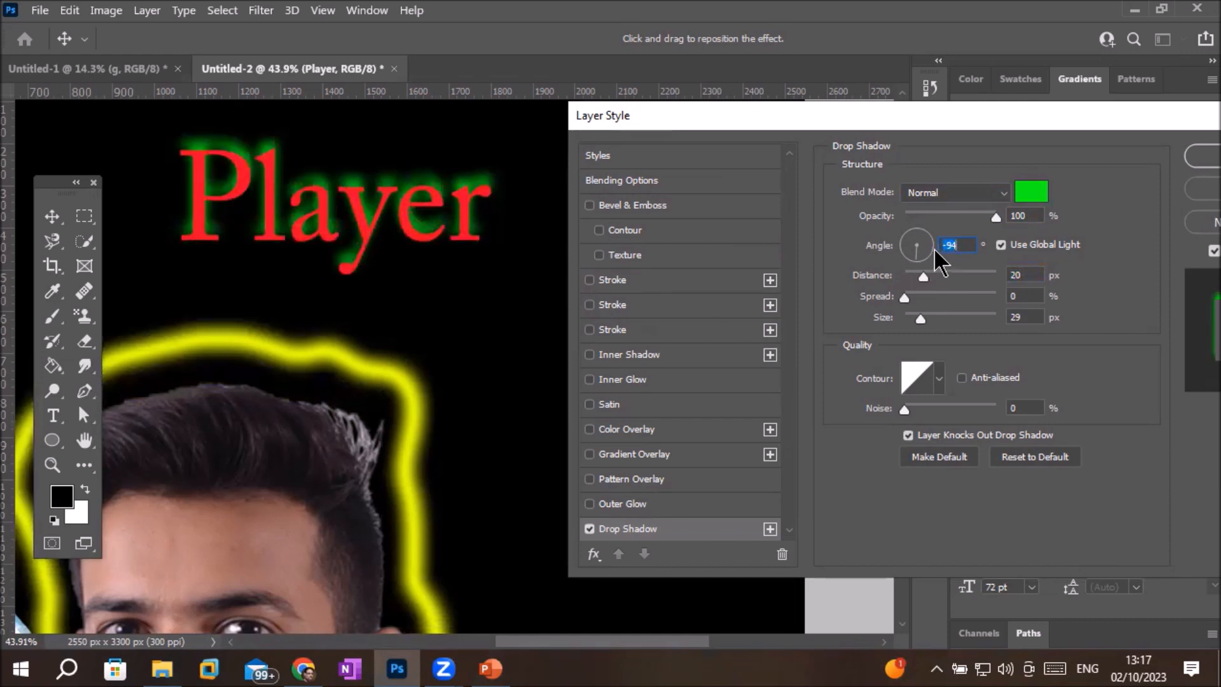
pyautogui.click(932, 244)
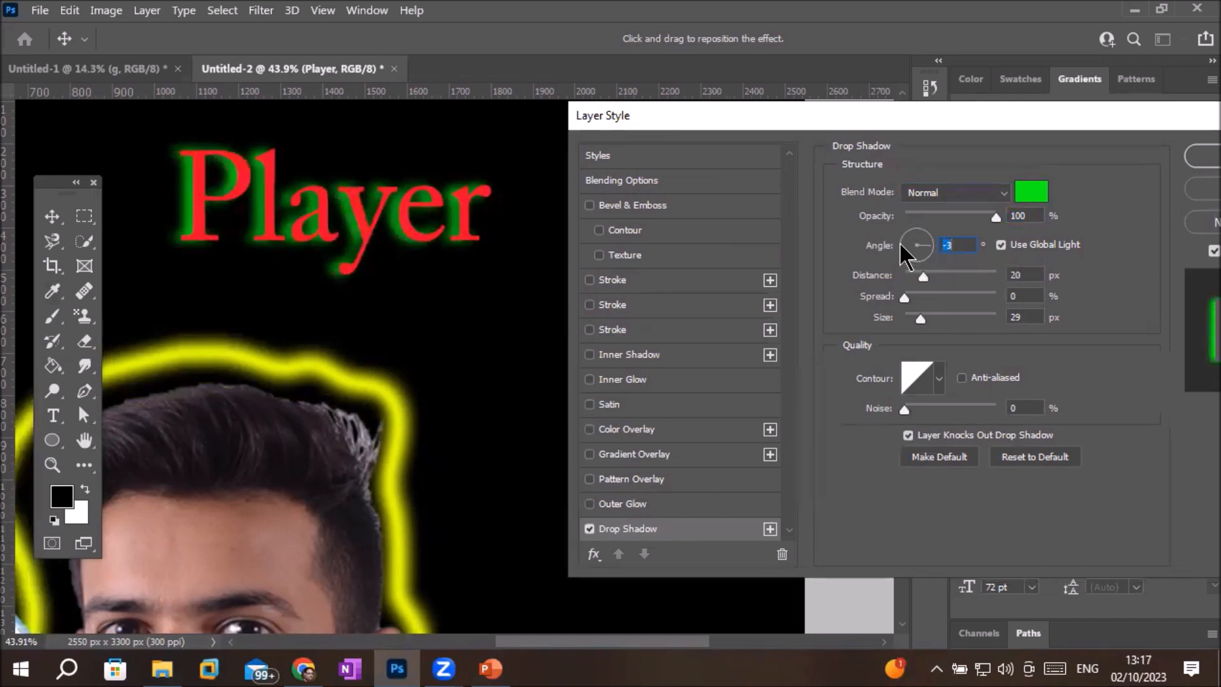
pyautogui.moveTo(901, 244); pyautogui.dragTo(905, 248)
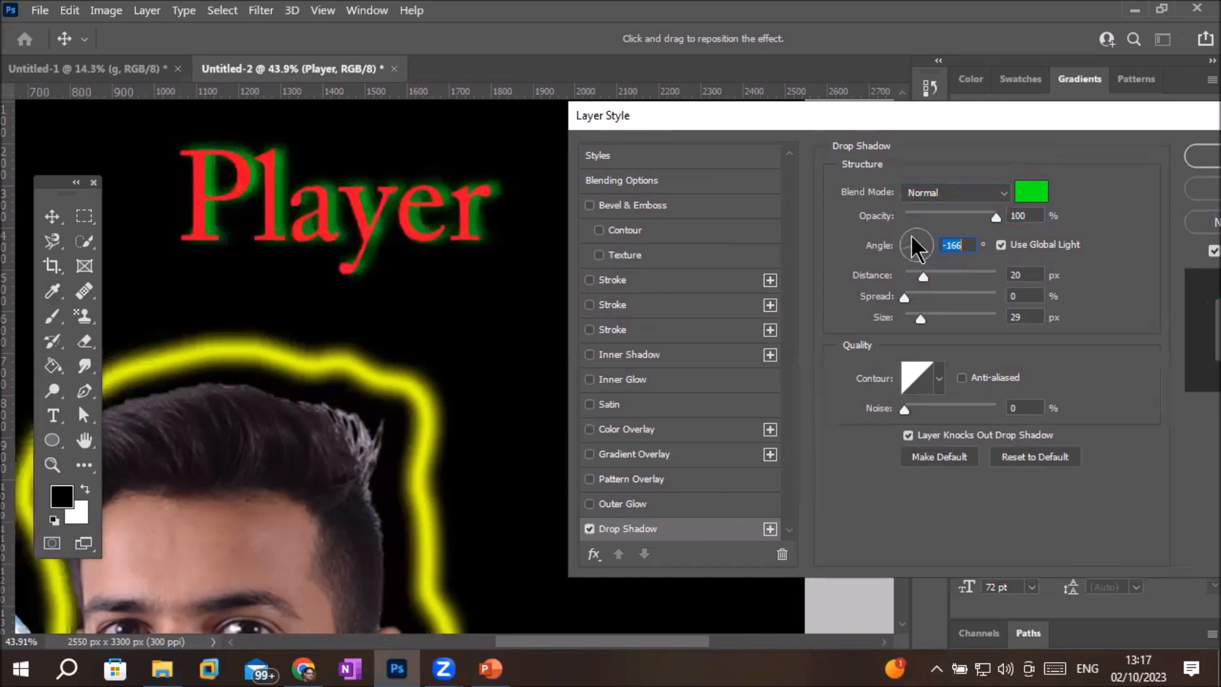
pyautogui.click(914, 232)
pyautogui.click(902, 245)
pyautogui.write('10')
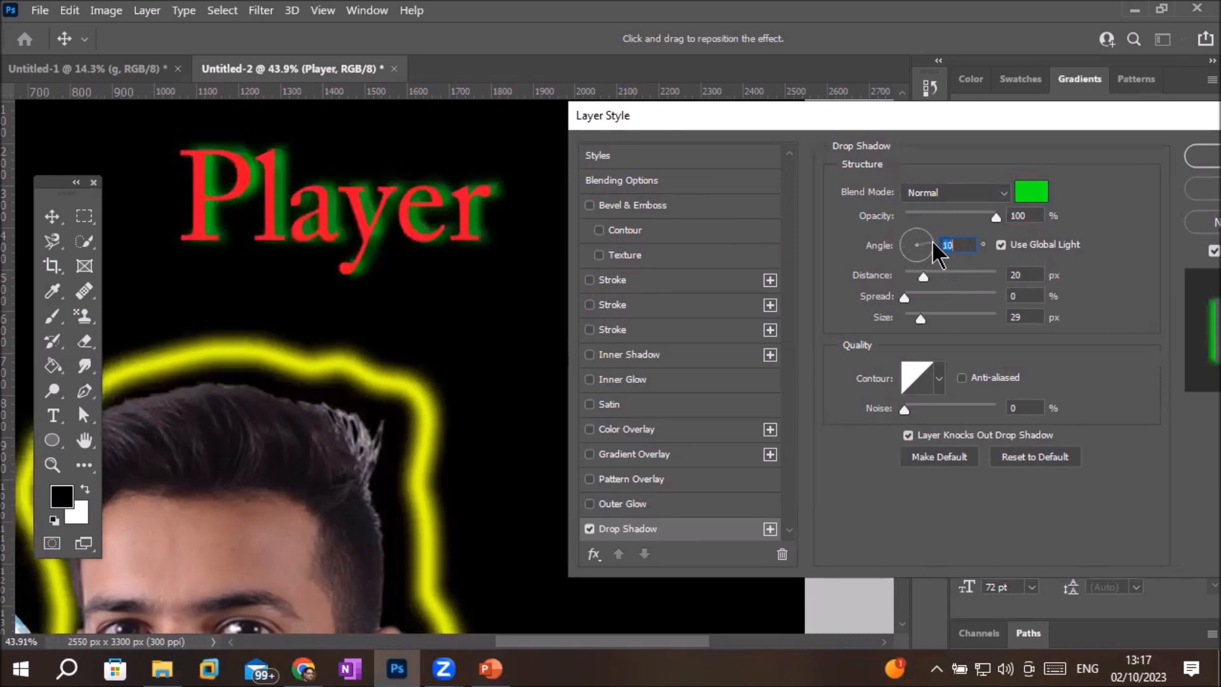
pyautogui.click(912, 233)
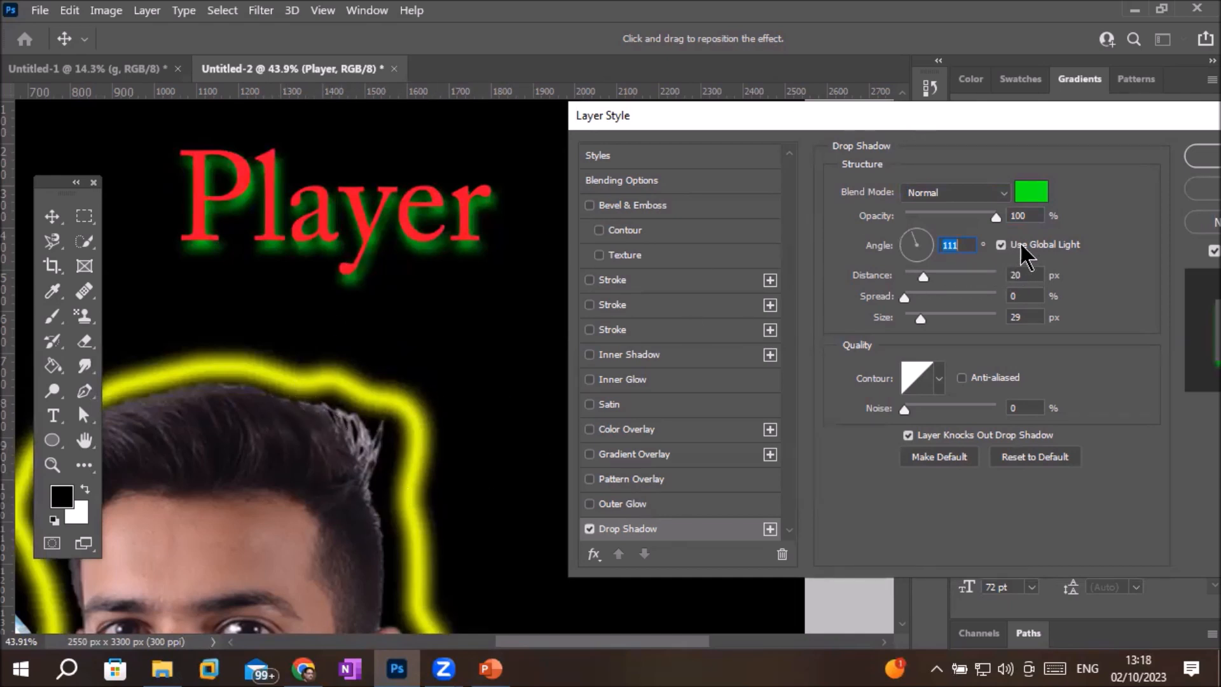
pyautogui.click(932, 243)
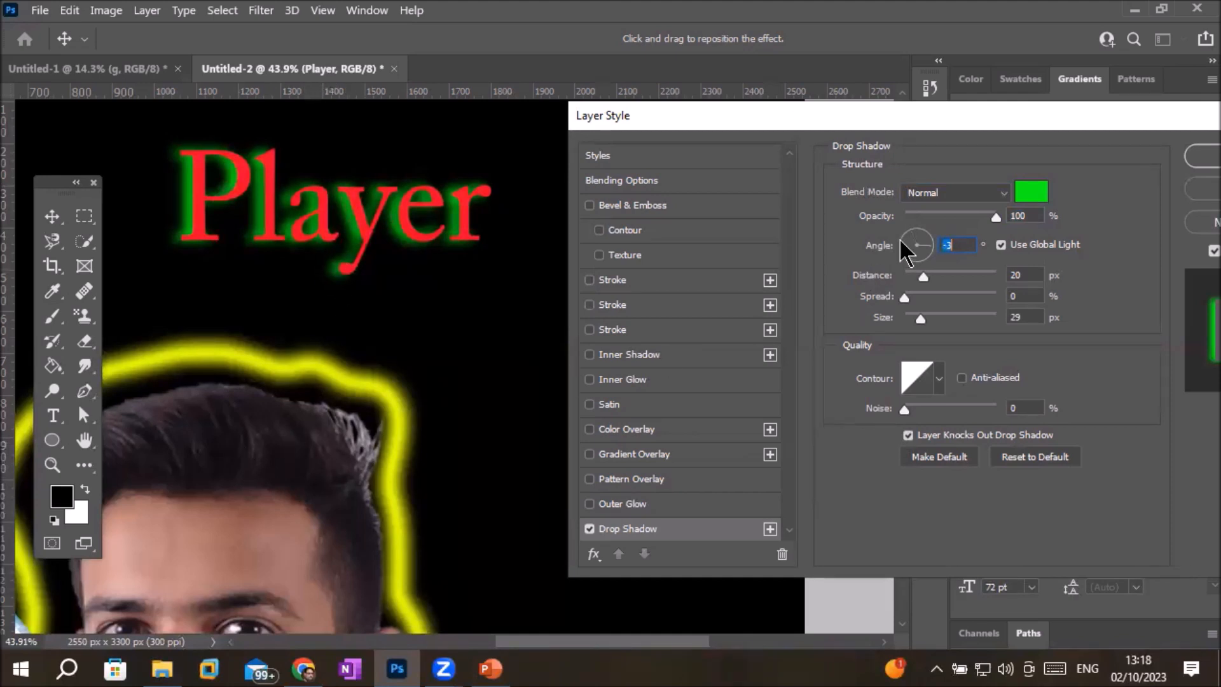
# Turn off Use Global Light, try independent shadow angles of -100°, 110°, -107° and 161°, and turn the option back on.
pyautogui.click(1005, 247)
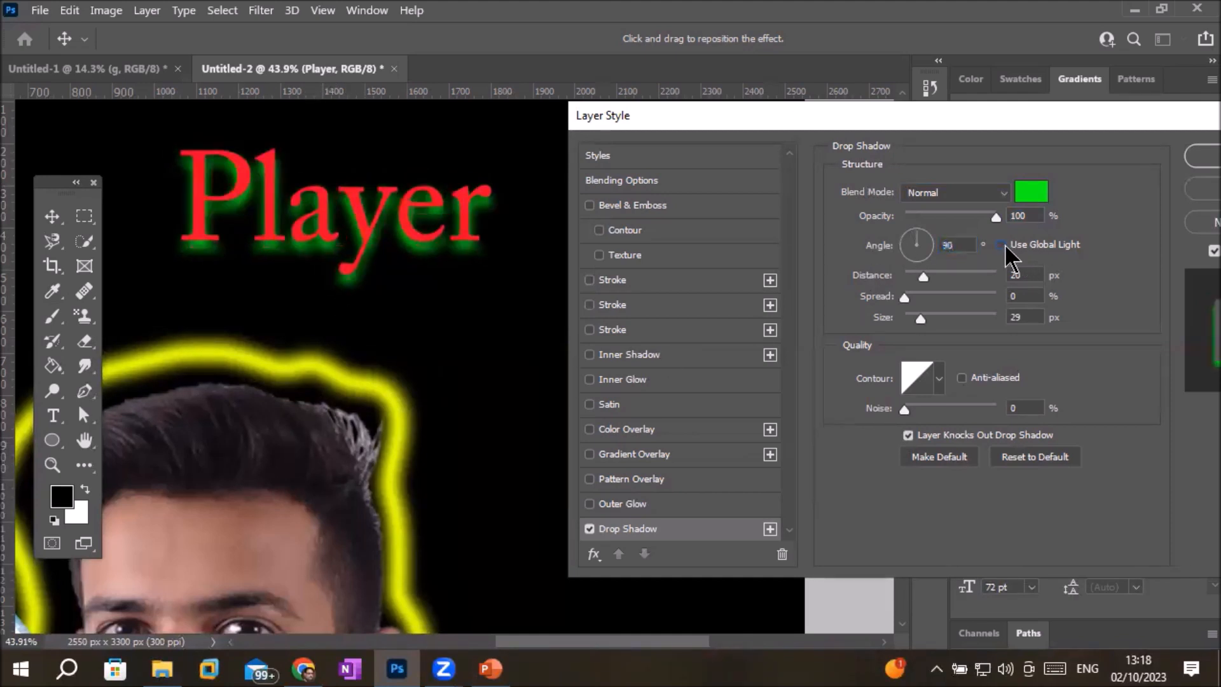
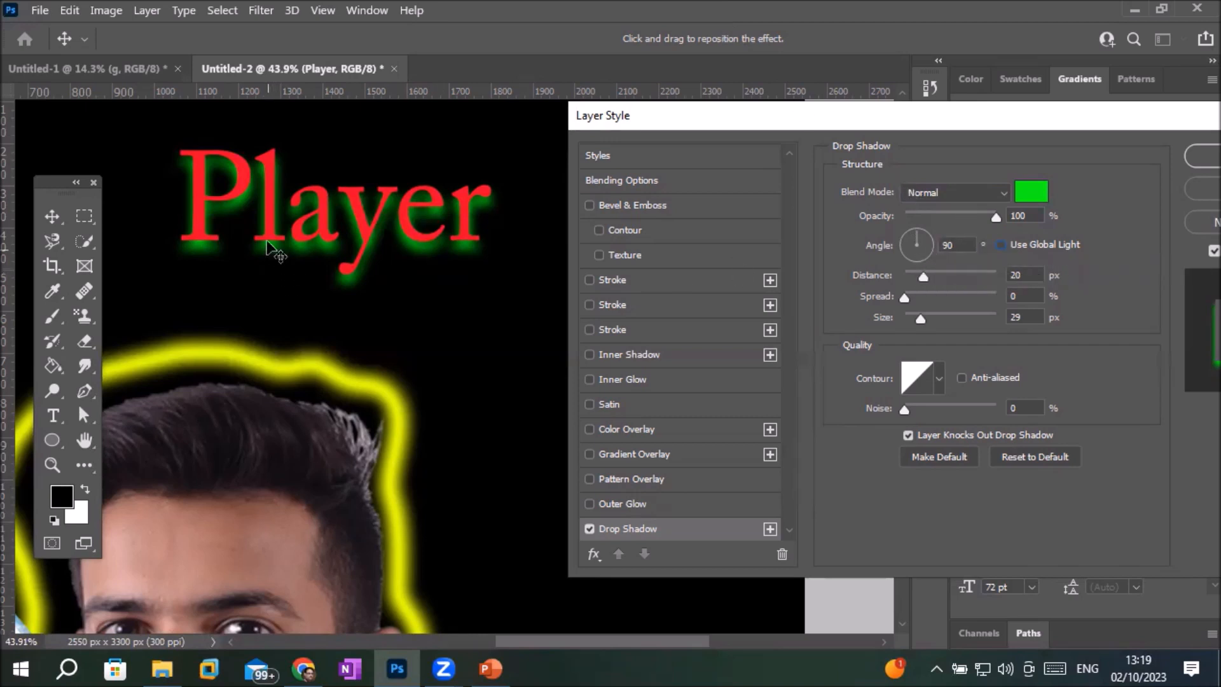
pyautogui.click(916, 264)
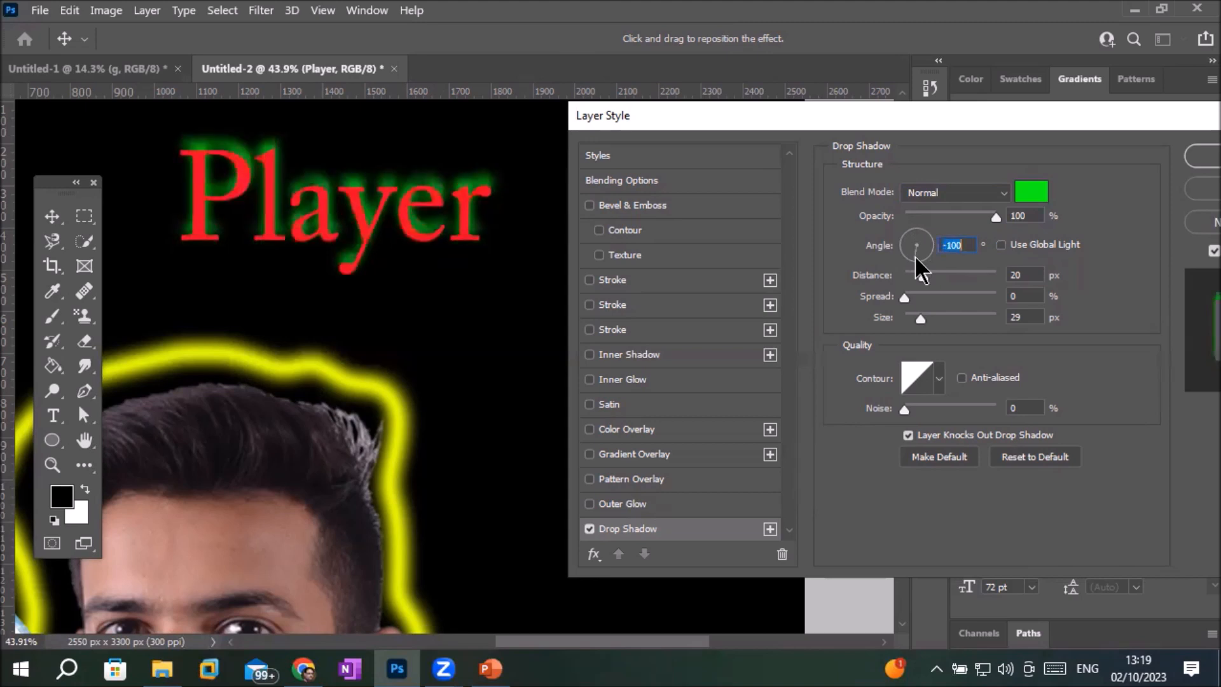
pyautogui.click(905, 247)
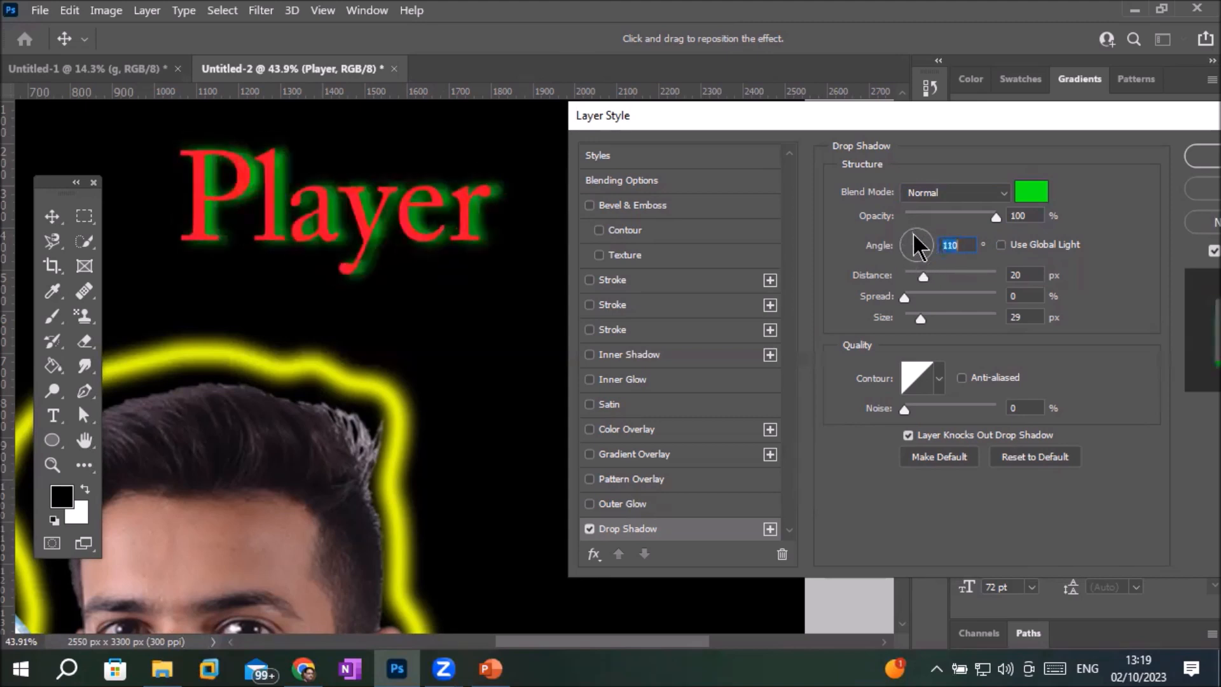
pyautogui.click(913, 233)
pyautogui.click(914, 255)
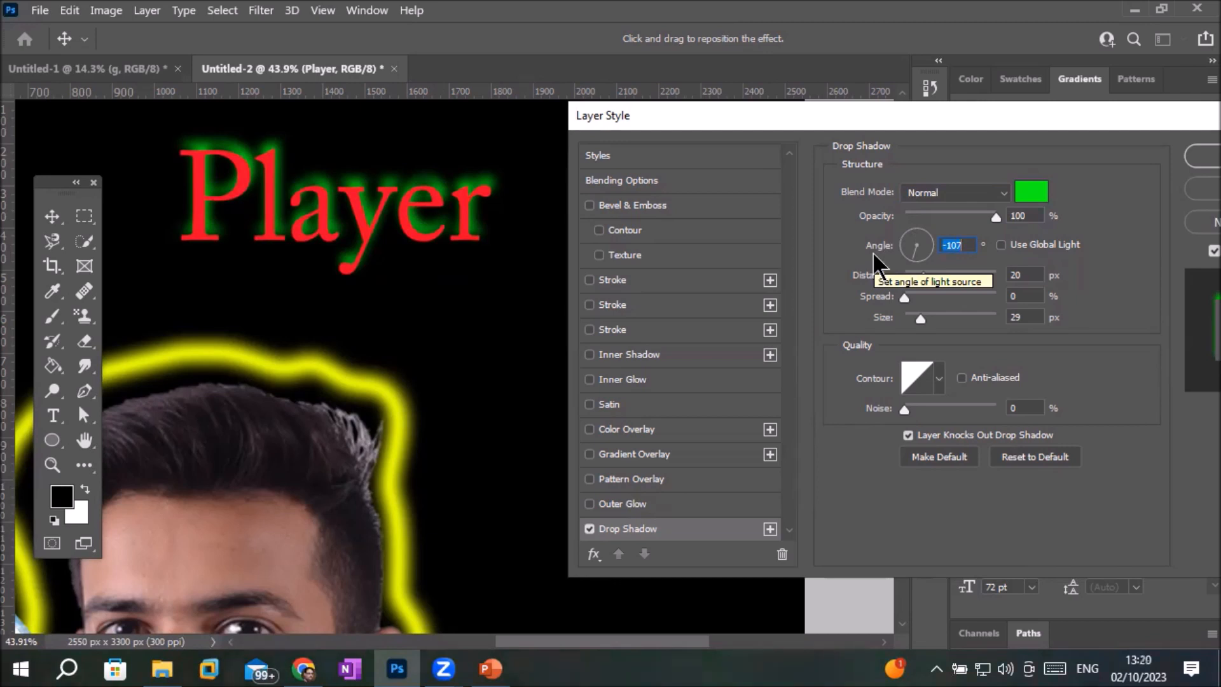
pyautogui.click(908, 248)
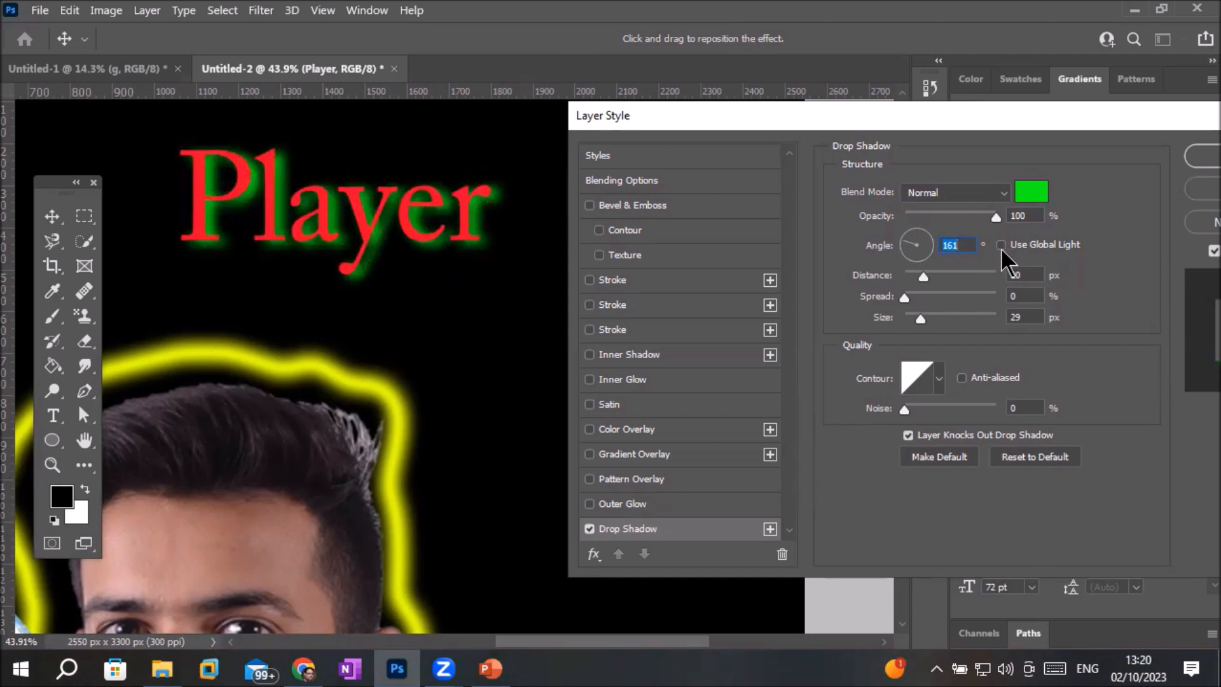
pyautogui.click(1001, 246)
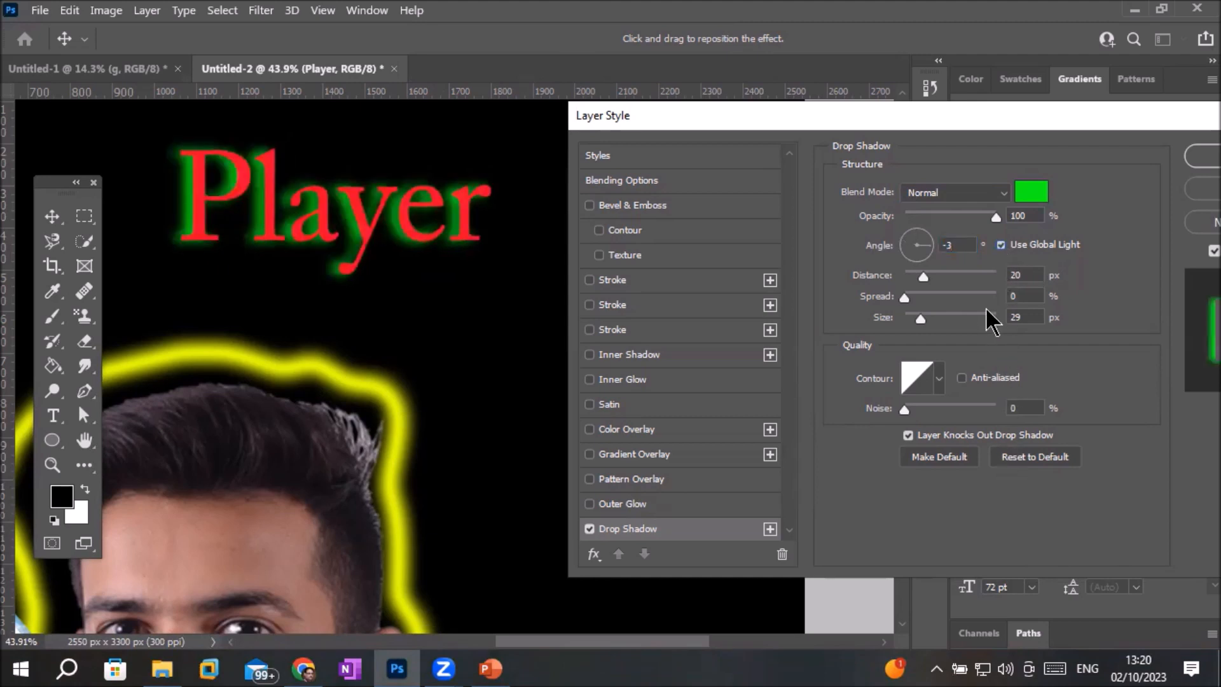
# Set the global light angle to 120° and apply the "Player" title's drop shadow.
pyautogui.click(915, 232)
pyautogui.click(909, 254)
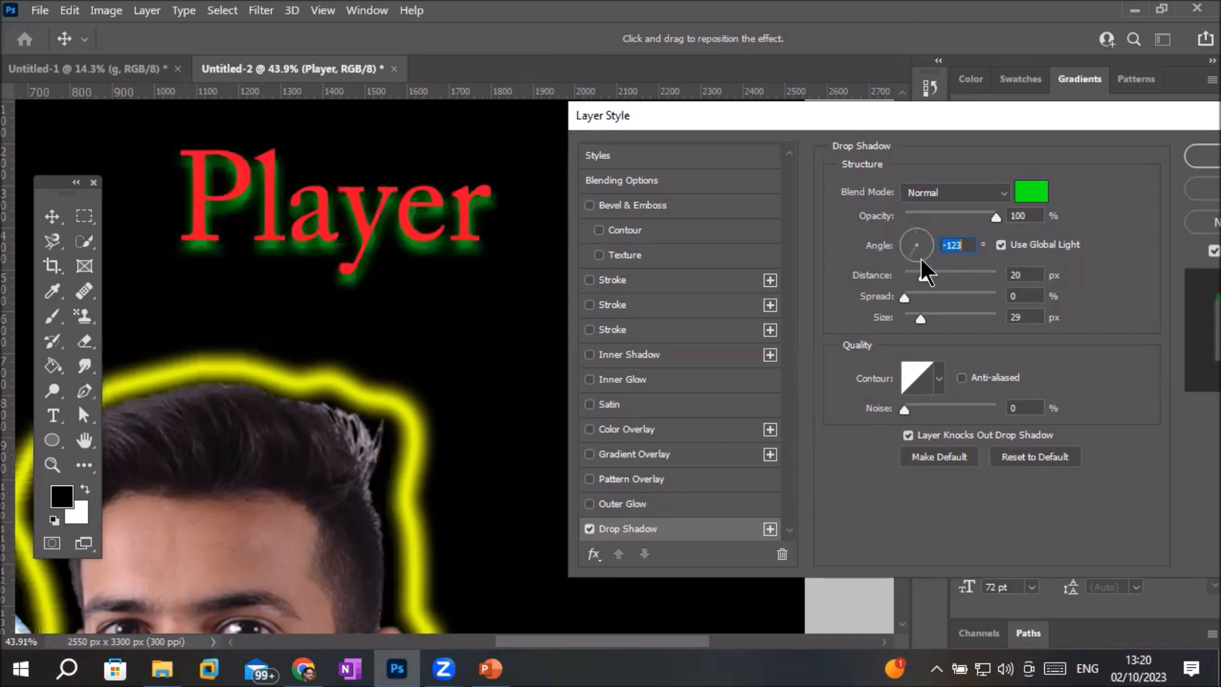
pyautogui.click(929, 258)
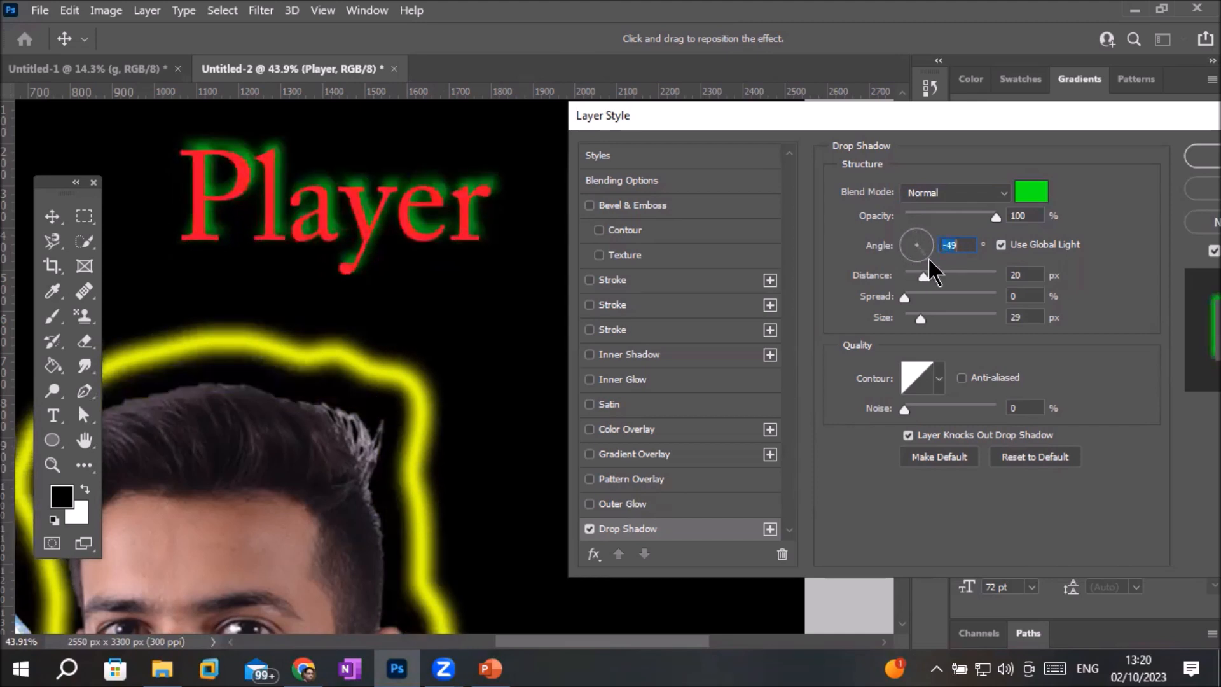
pyautogui.click(909, 235)
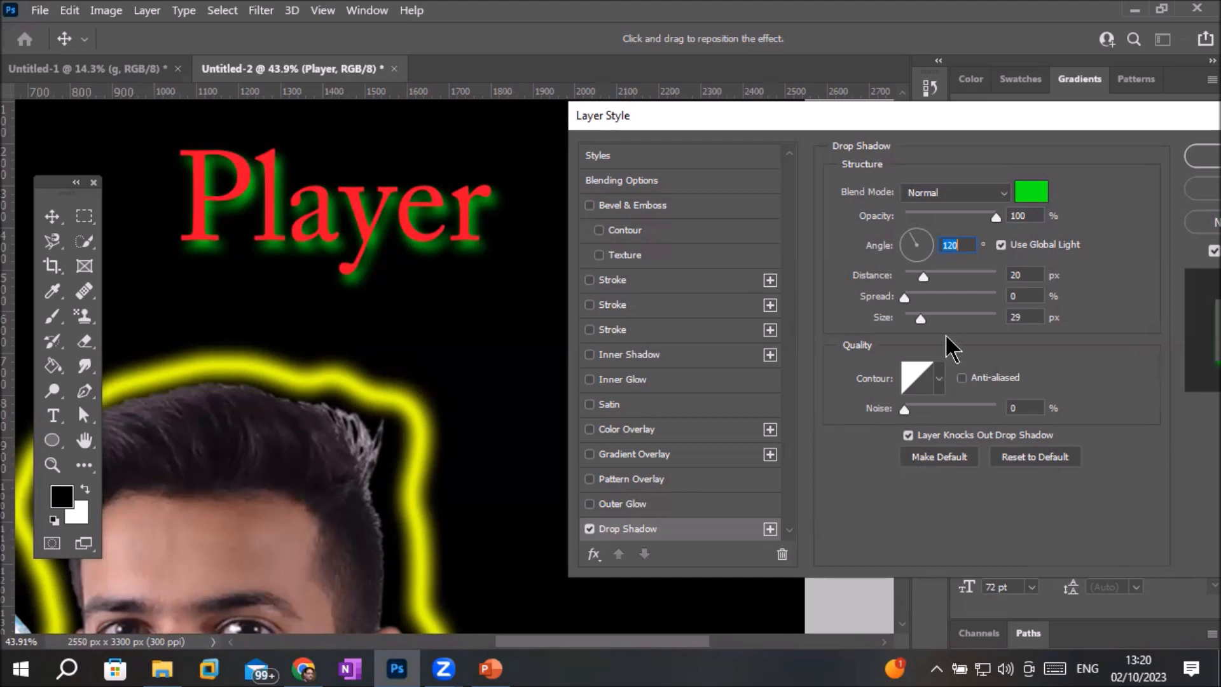
pyautogui.click(1195, 157)
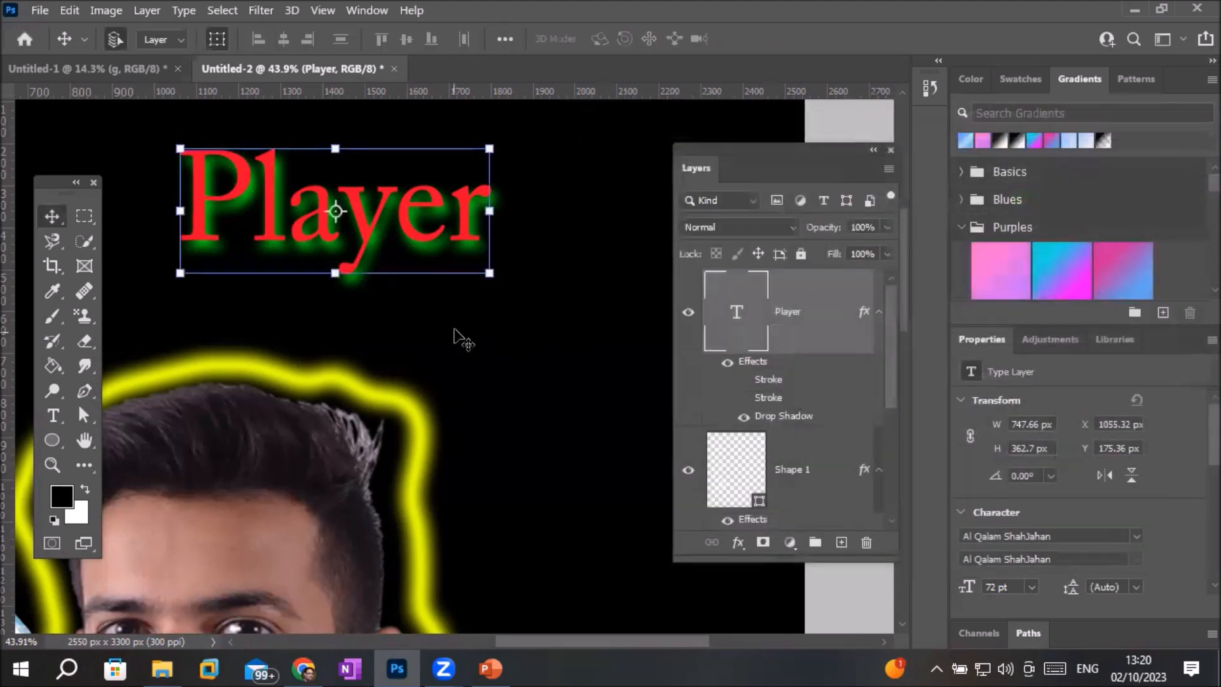
# Add a new text layer reading "ODI 2023" just below the "Player" title.
pyautogui.scroll(-5, 465, 348)
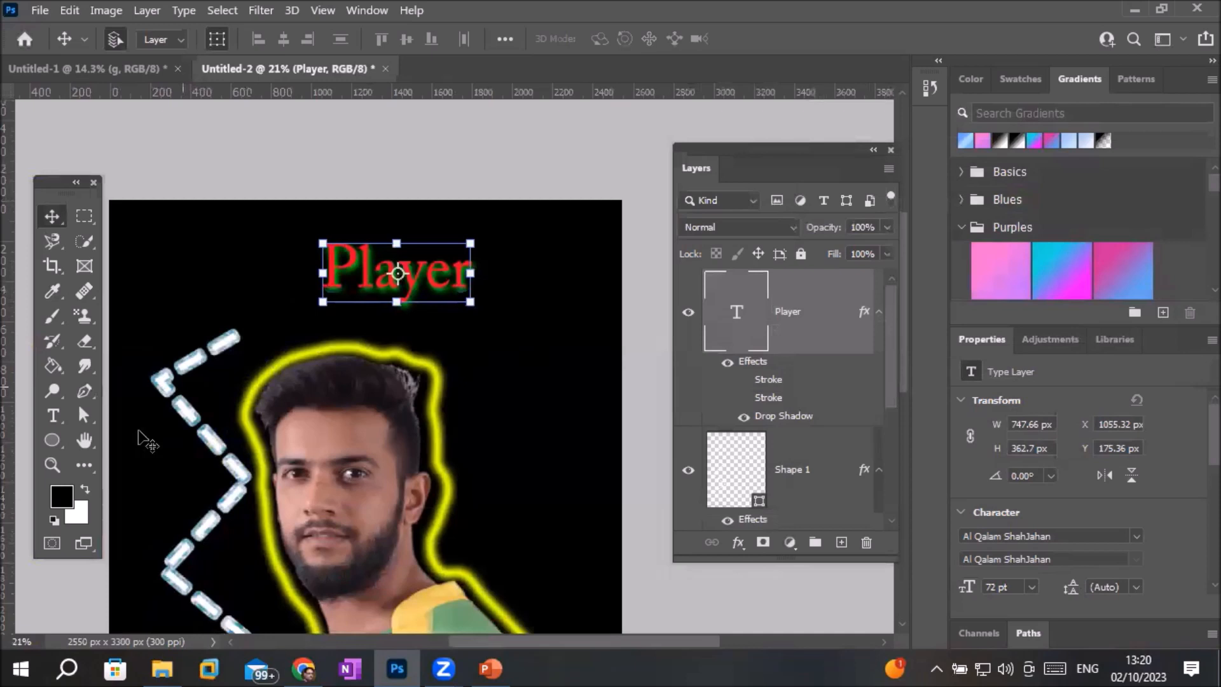
pyautogui.click(54, 416)
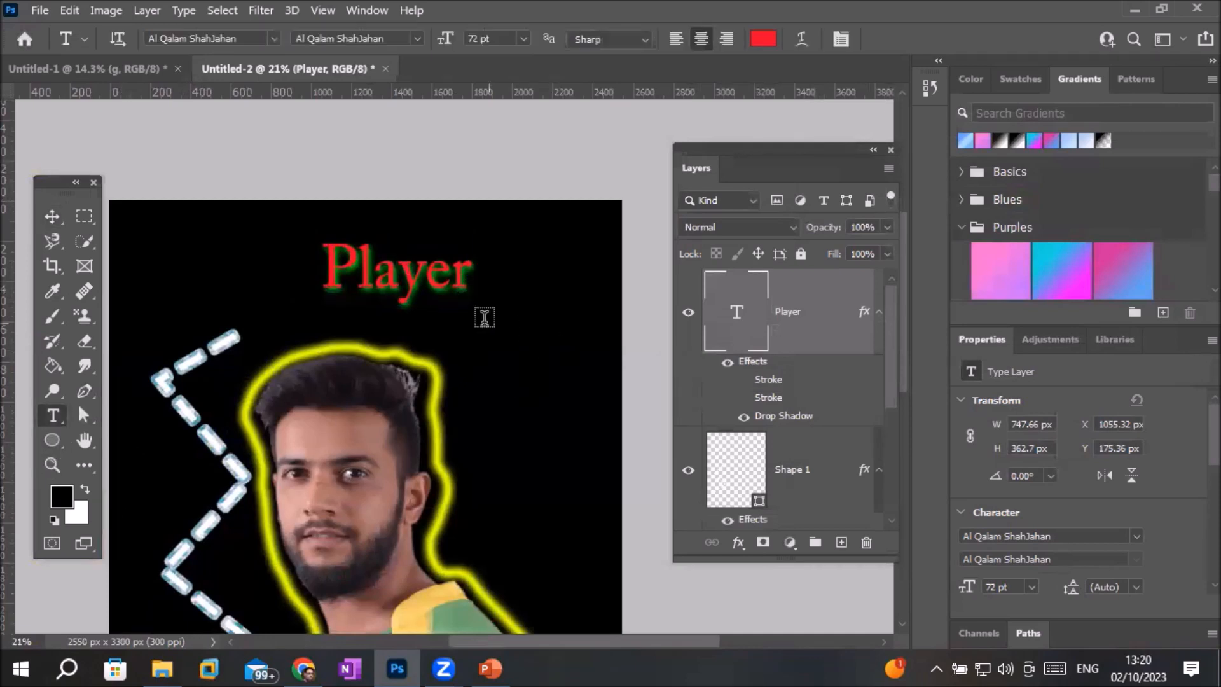
pyautogui.click(457, 337)
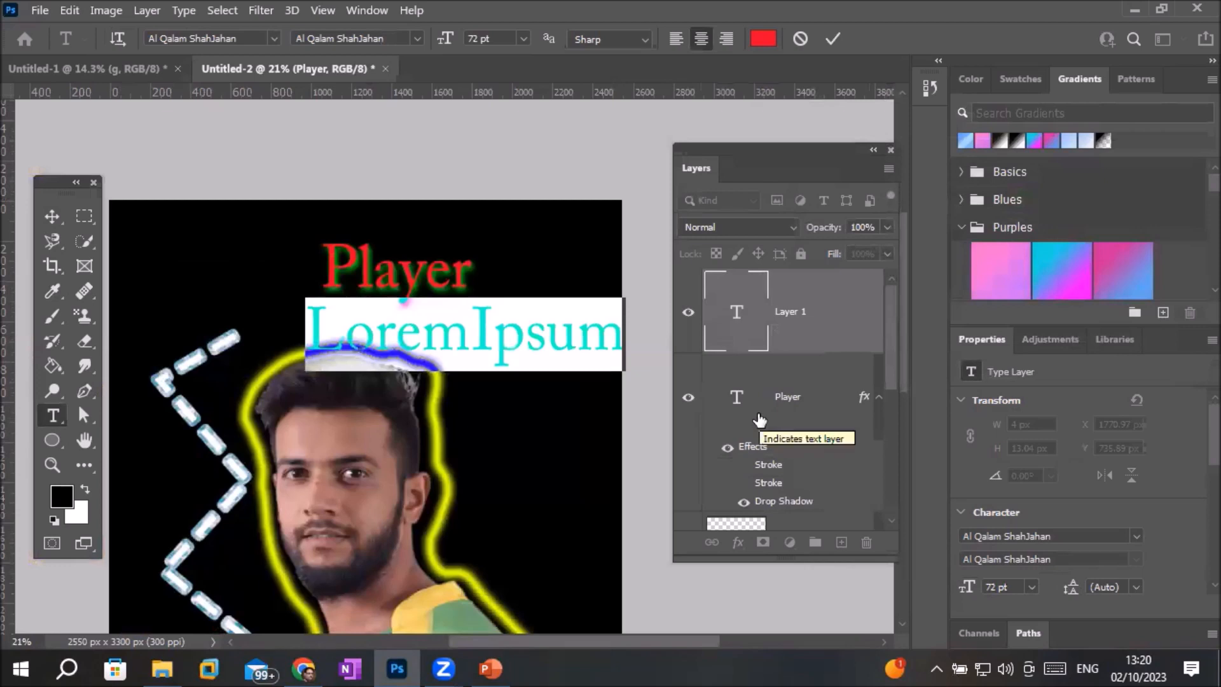
pyautogui.write('OD')
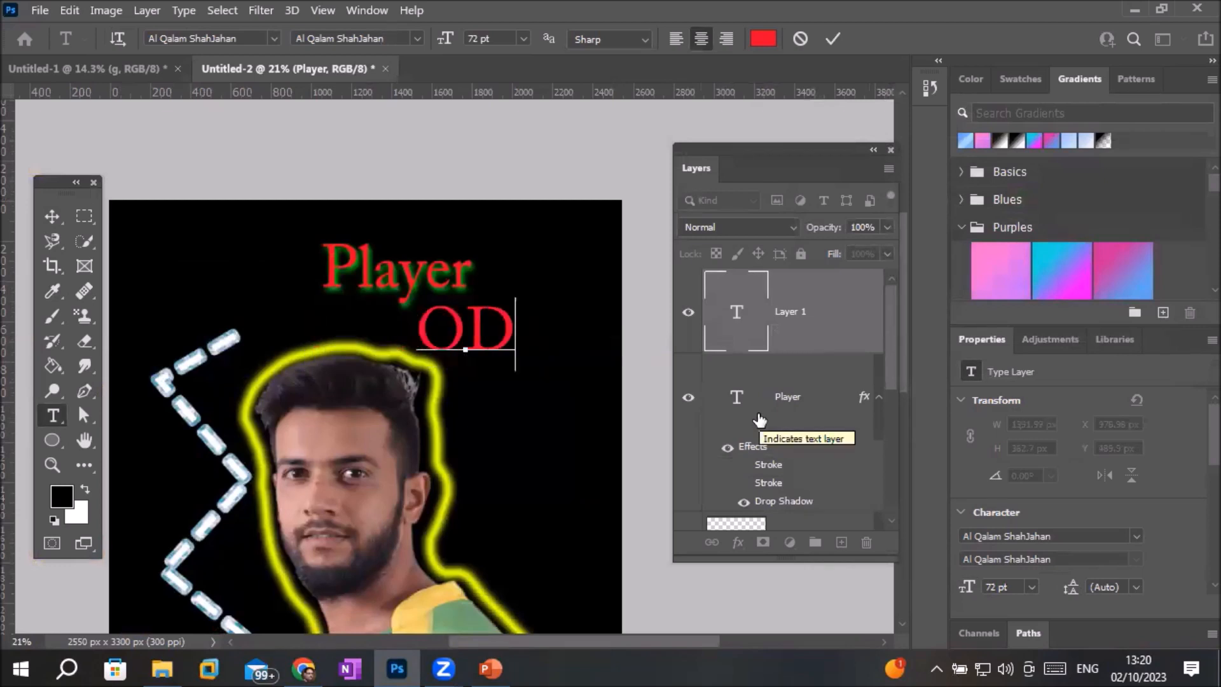
pyautogui.write('I')
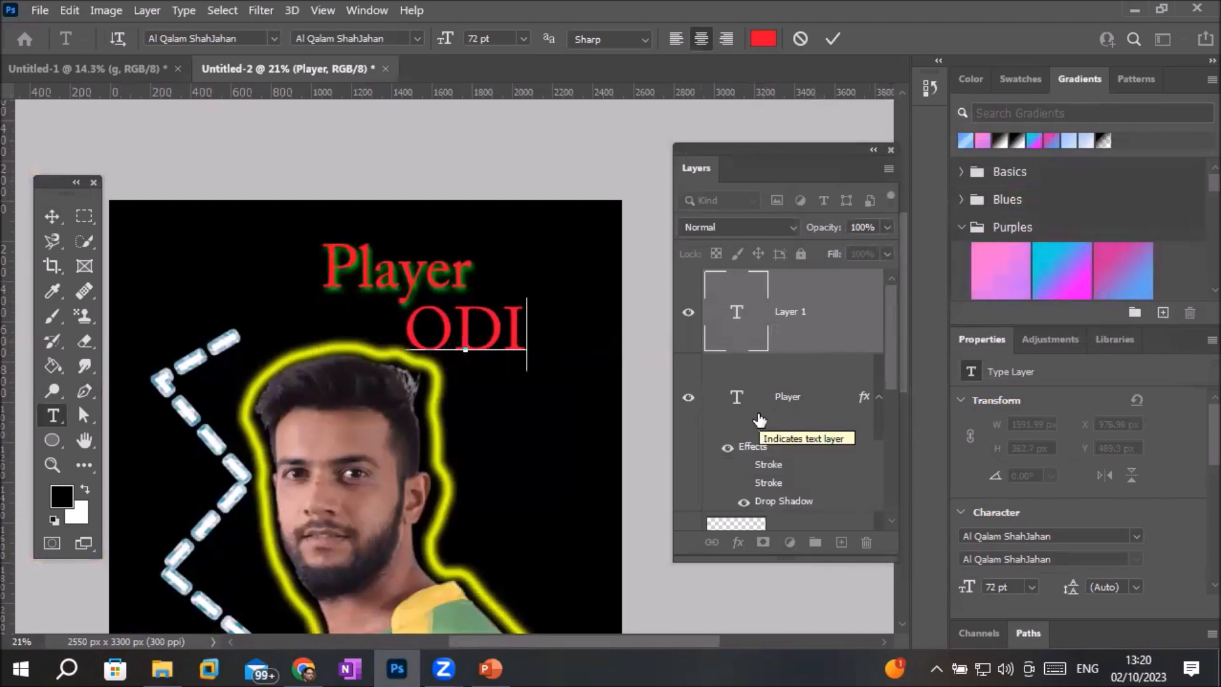
pyautogui.write('2023')
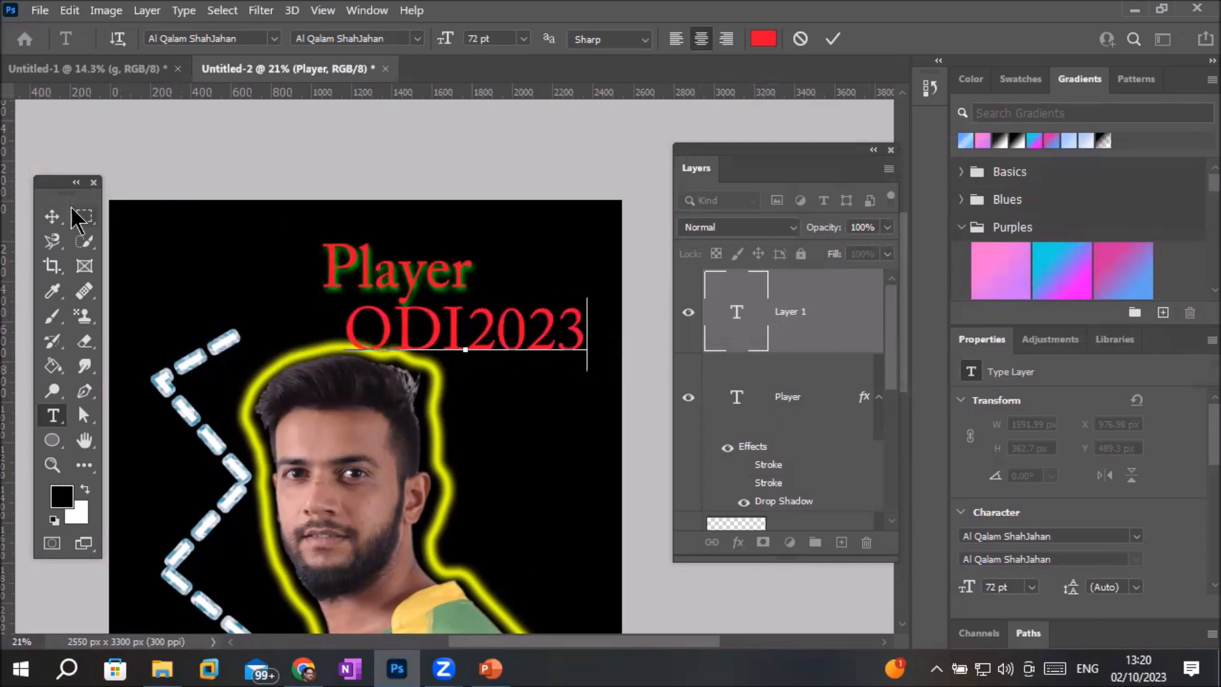
# Move the "ODI 2023" text to about X 169 px, Y 63 px and shift the "Player" title to its right.
pyautogui.click(52, 216)
pyautogui.moveTo(448, 346); pyautogui.dragTo(187, 254)
pyautogui.moveTo(394, 287); pyautogui.dragTo(503, 286)
pyautogui.moveTo(322, 273); pyautogui.dragTo(387, 264)
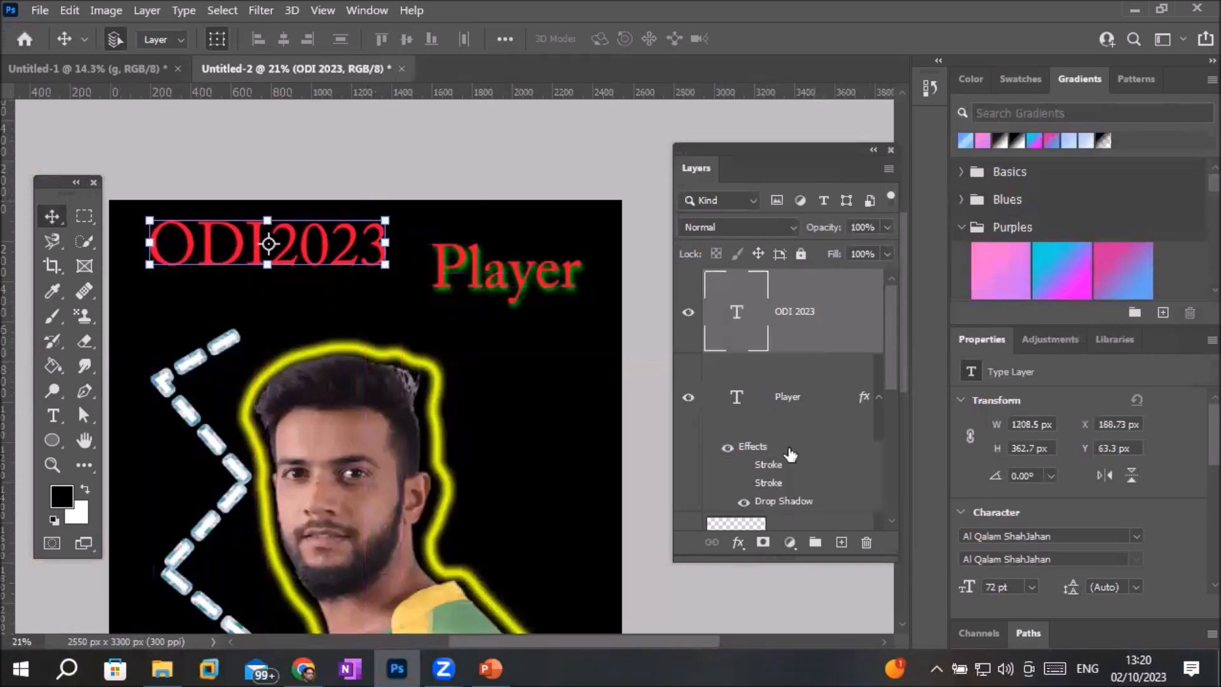
# Add a drop shadow to the "ODI 2023" text and set its colour to yellow (#eaff02).
pyautogui.click(748, 542)
pyautogui.click(803, 536)
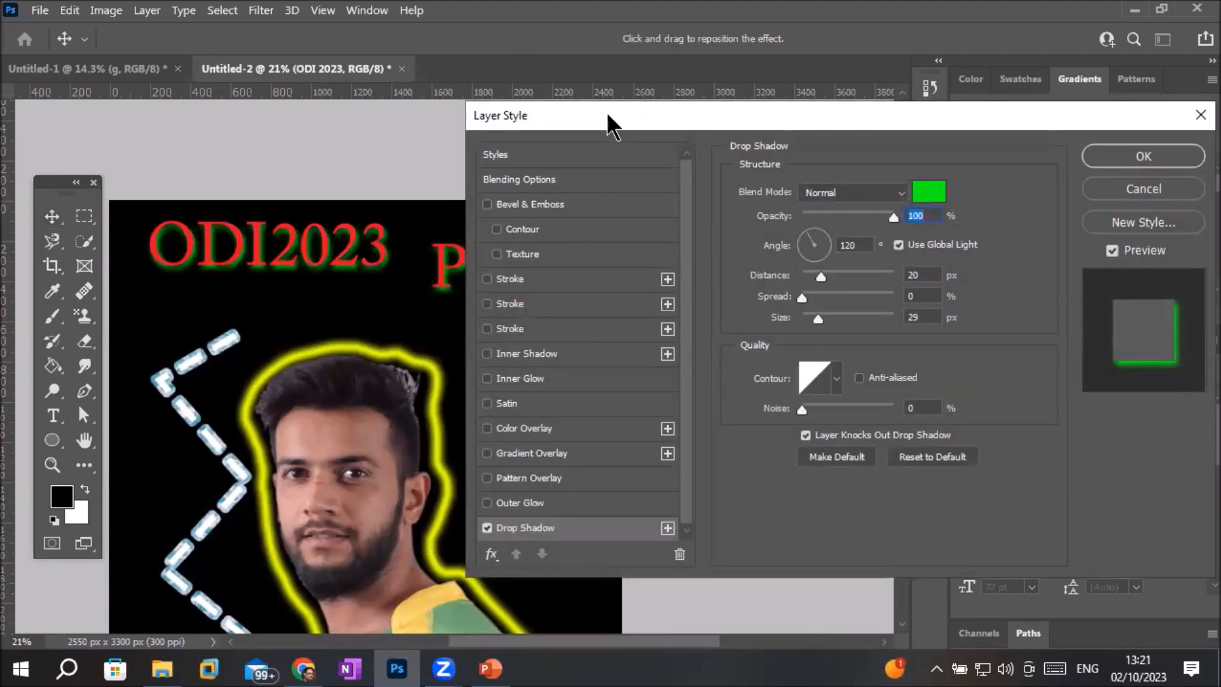
pyautogui.moveTo(682, 113); pyautogui.dragTo(724, 219)
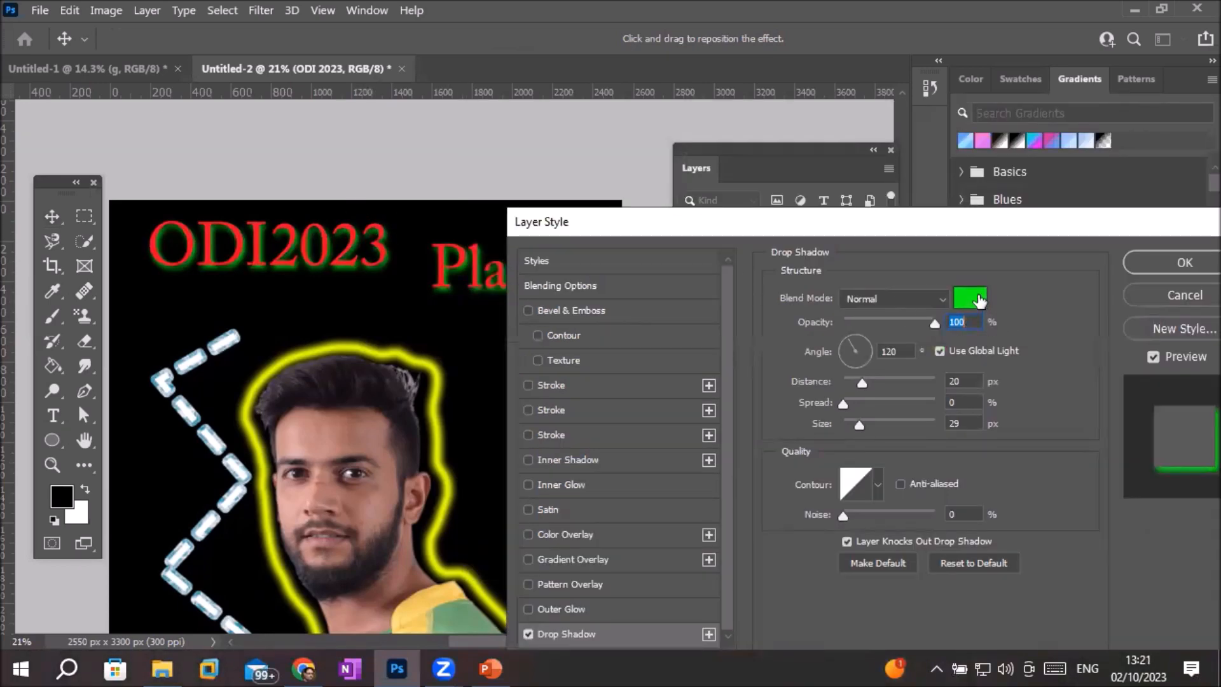
pyautogui.click(978, 294)
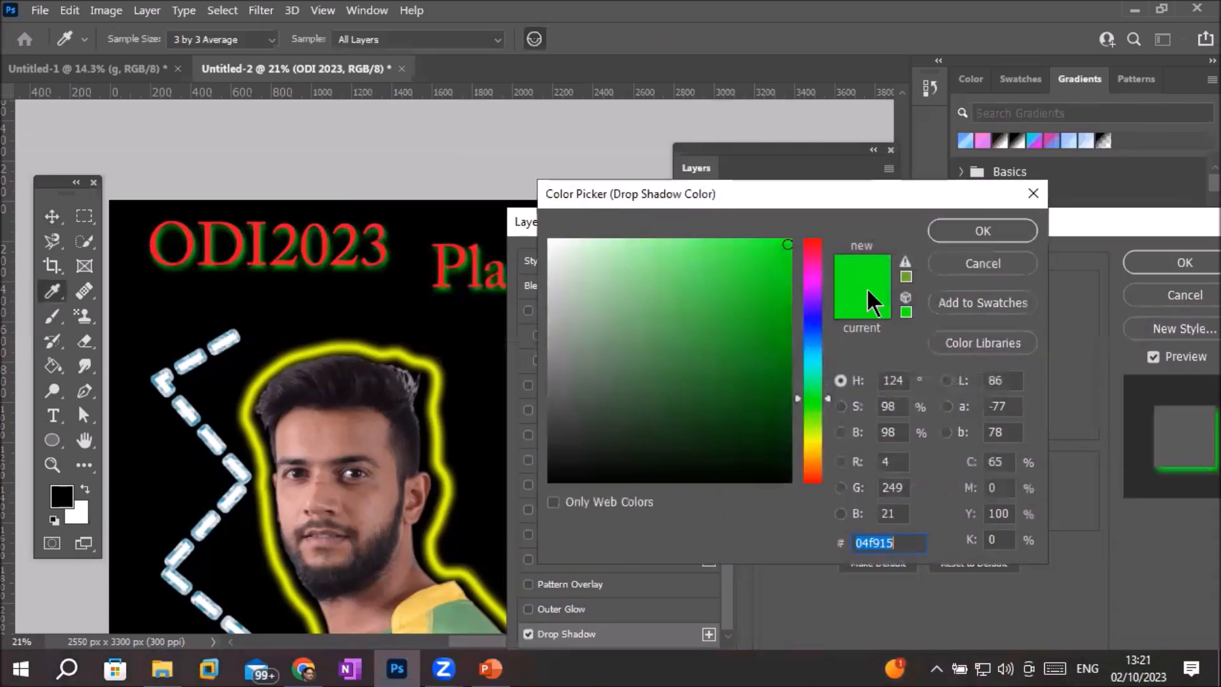
pyautogui.click(808, 437)
pyautogui.click(793, 234)
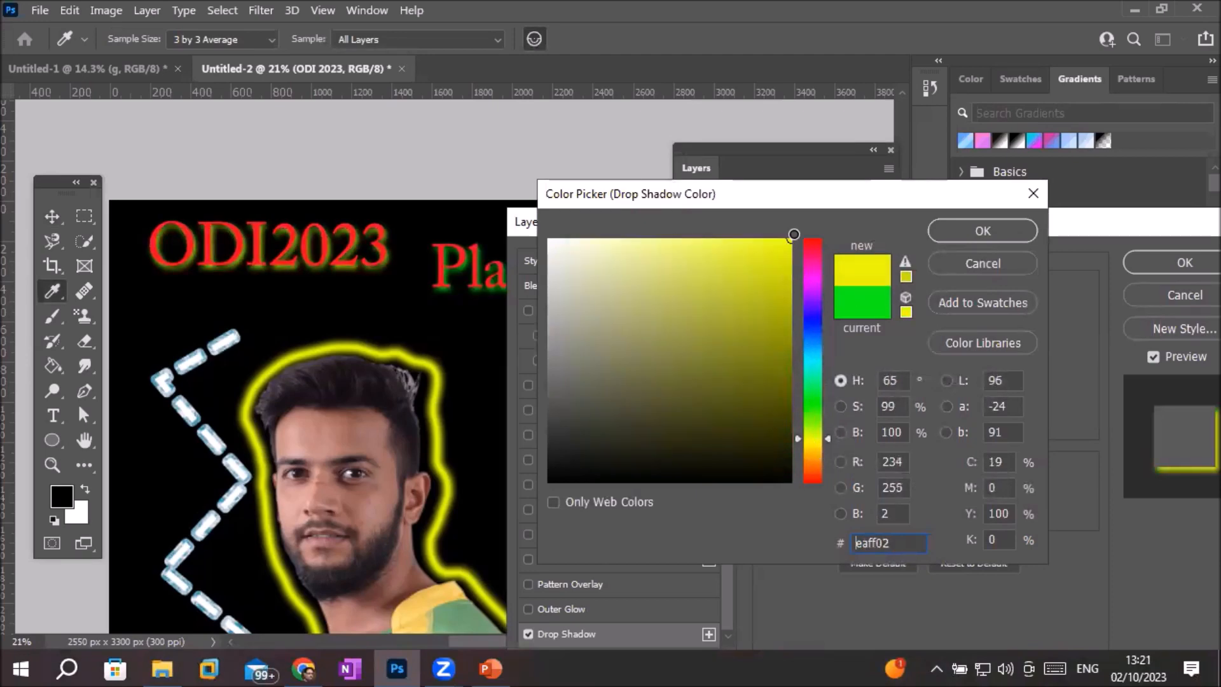
pyautogui.click(983, 227)
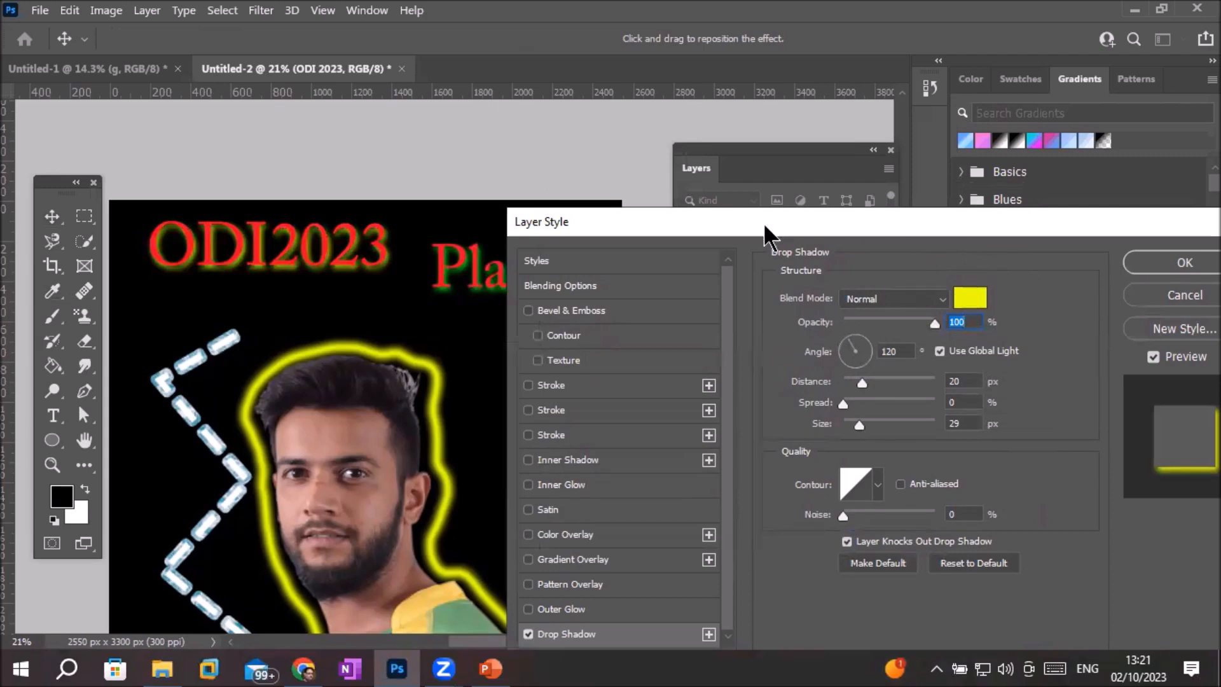
pyautogui.click(1184, 263)
# Reopen the drop shadow settings of the "ODI 2023" text with both titles kept in view.
pyautogui.scroll(1, 582, 245)
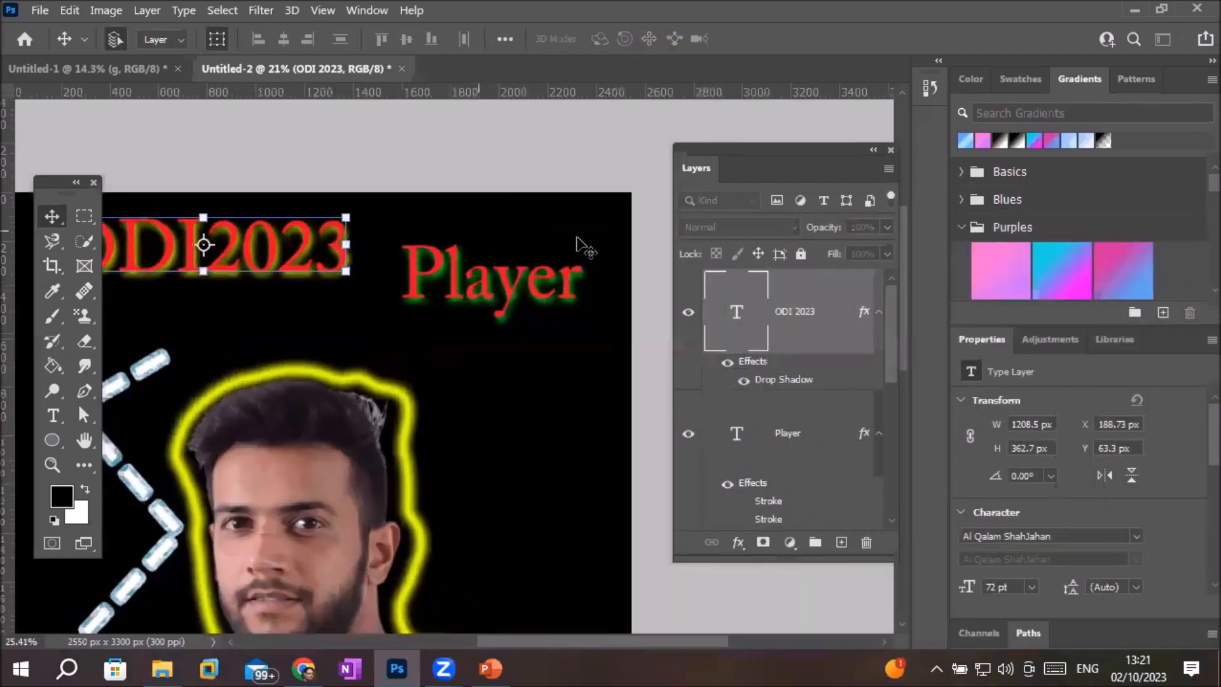
pyautogui.scroll(4, 582, 245)
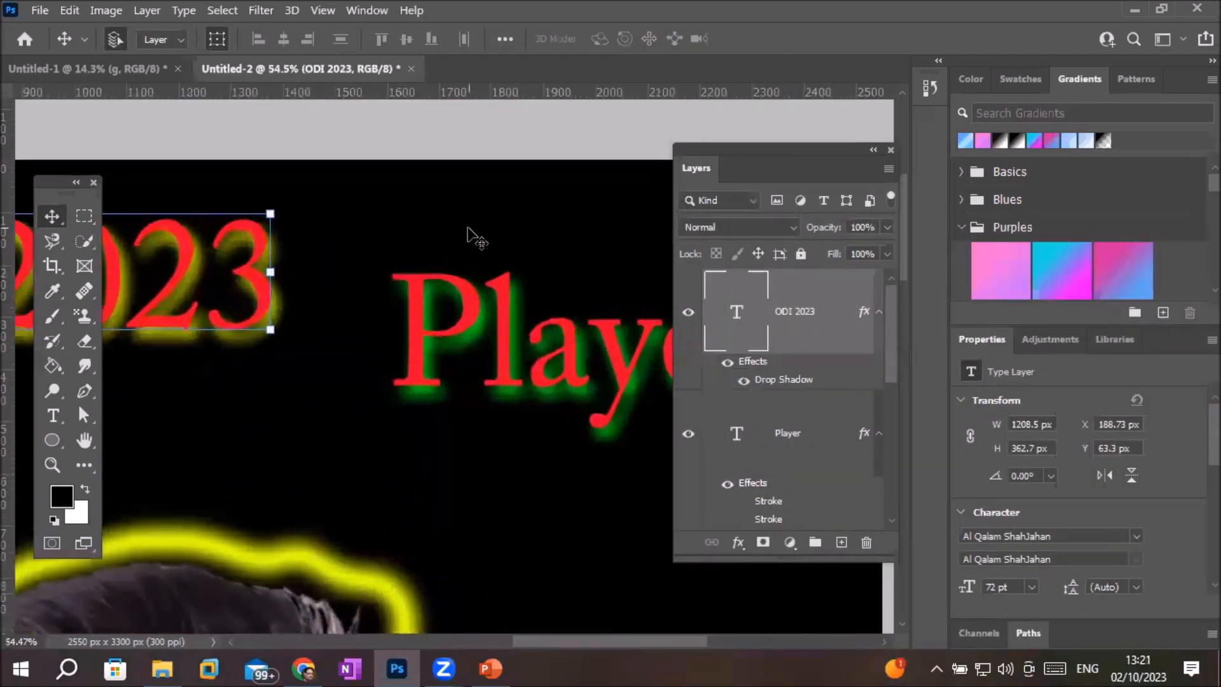
pyautogui.scroll(1, 474, 238)
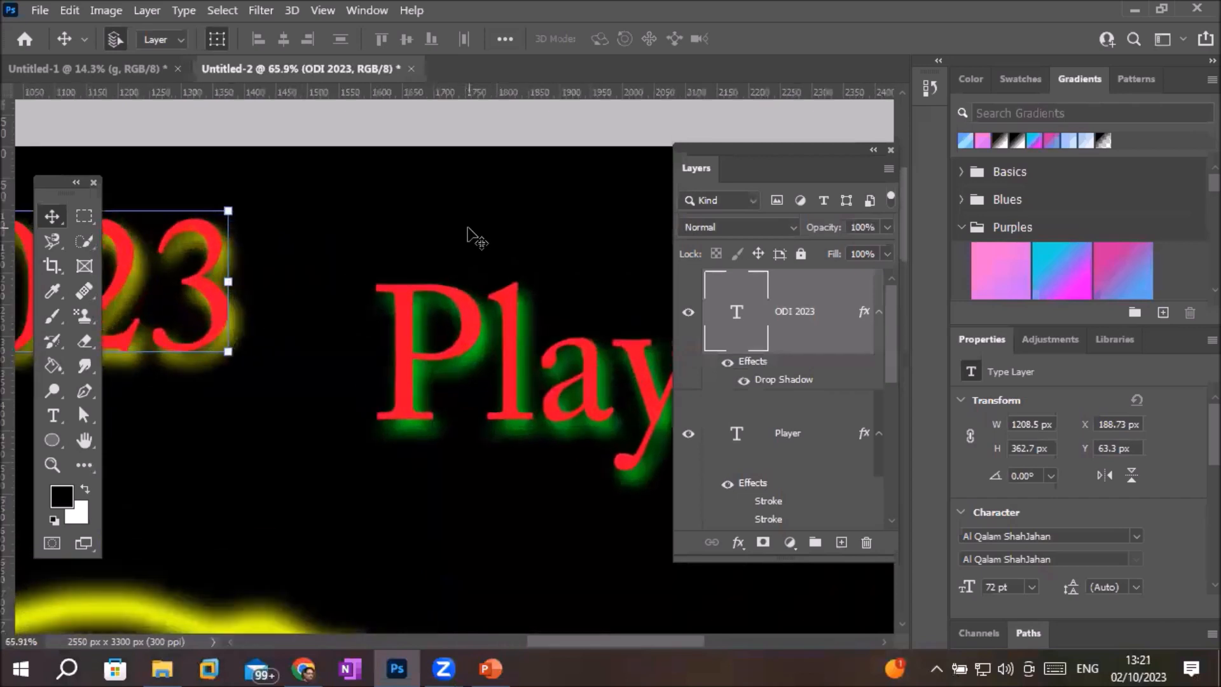
pyautogui.doubleClick(799, 331)
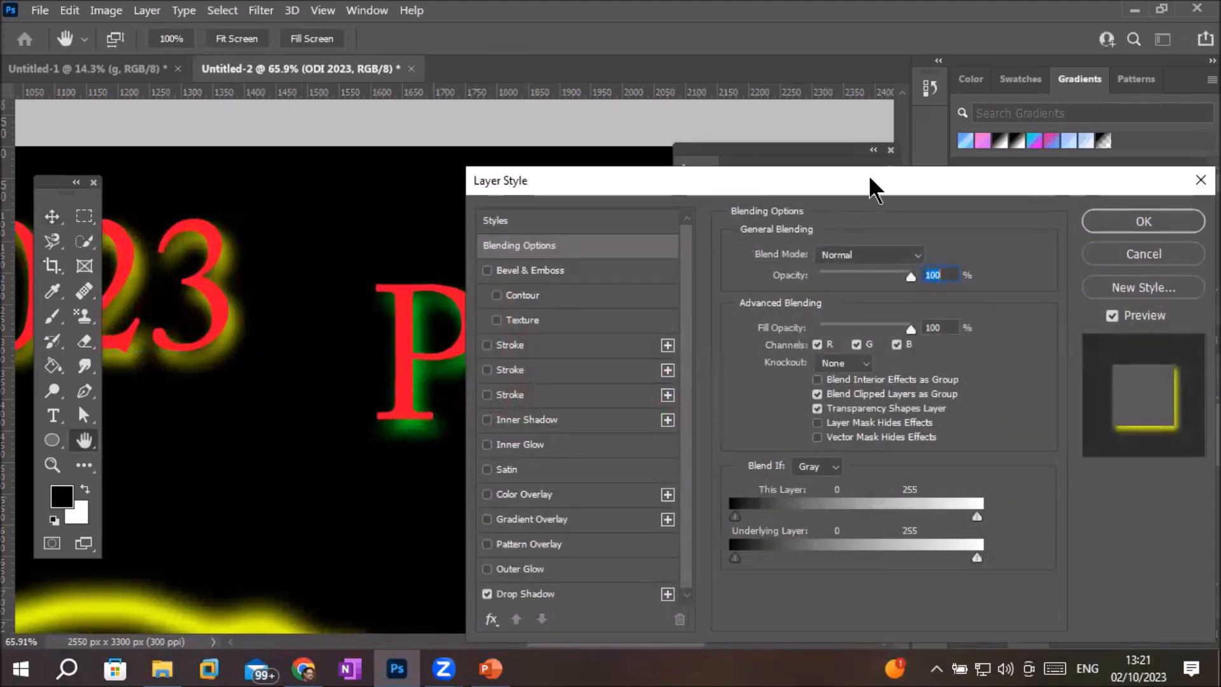
pyautogui.moveTo(871, 185); pyautogui.dragTo(1068, 55)
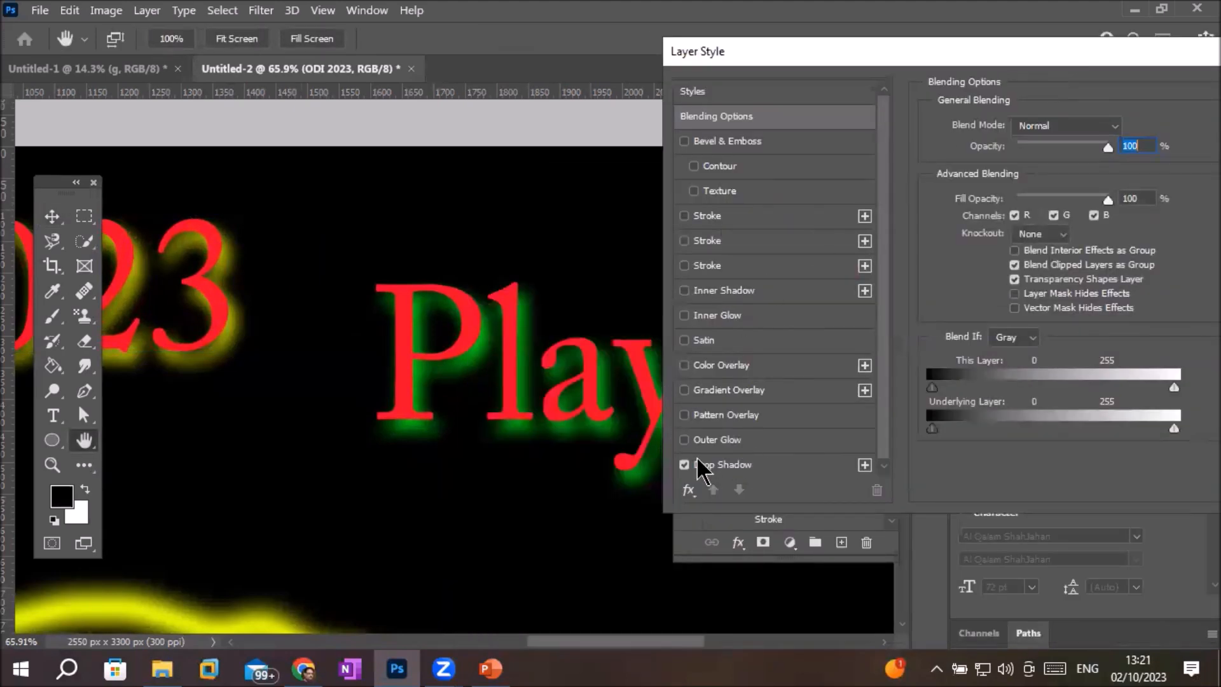
pyautogui.click(719, 465)
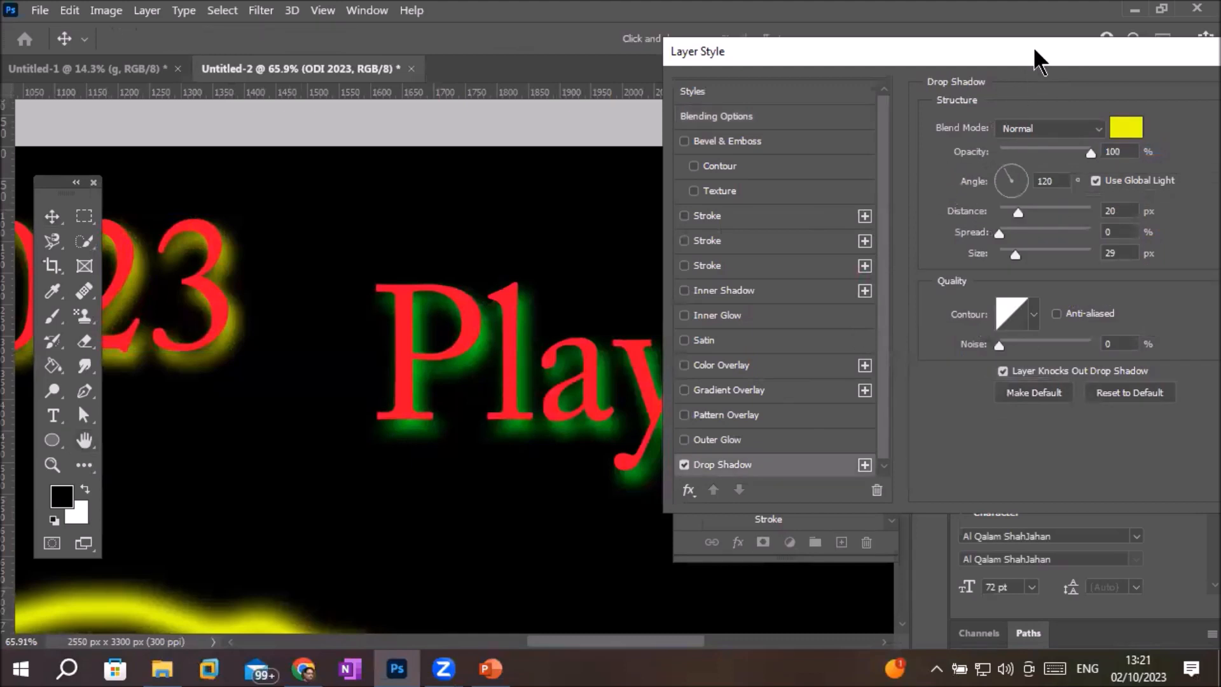
pyautogui.moveTo(1035, 50); pyautogui.dragTo(993, 13)
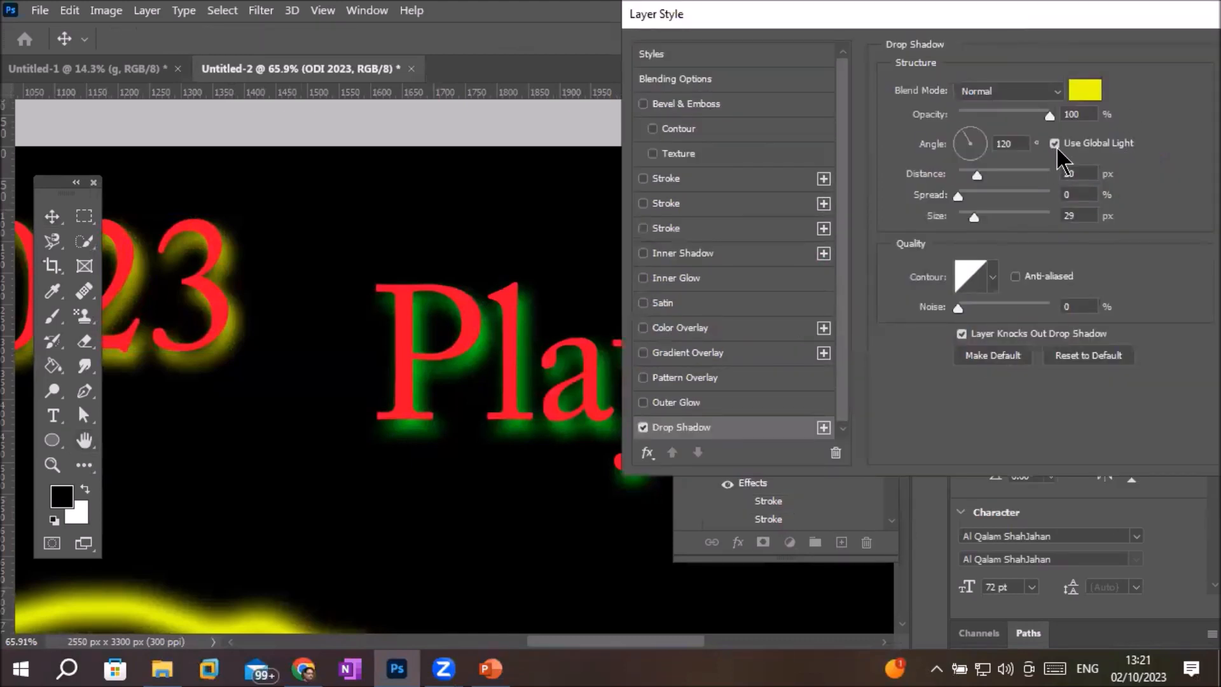
# Try global light angles of -141°, 95°, -138° and -30° on the "ODI 2023" drop shadow.
pyautogui.click(960, 152)
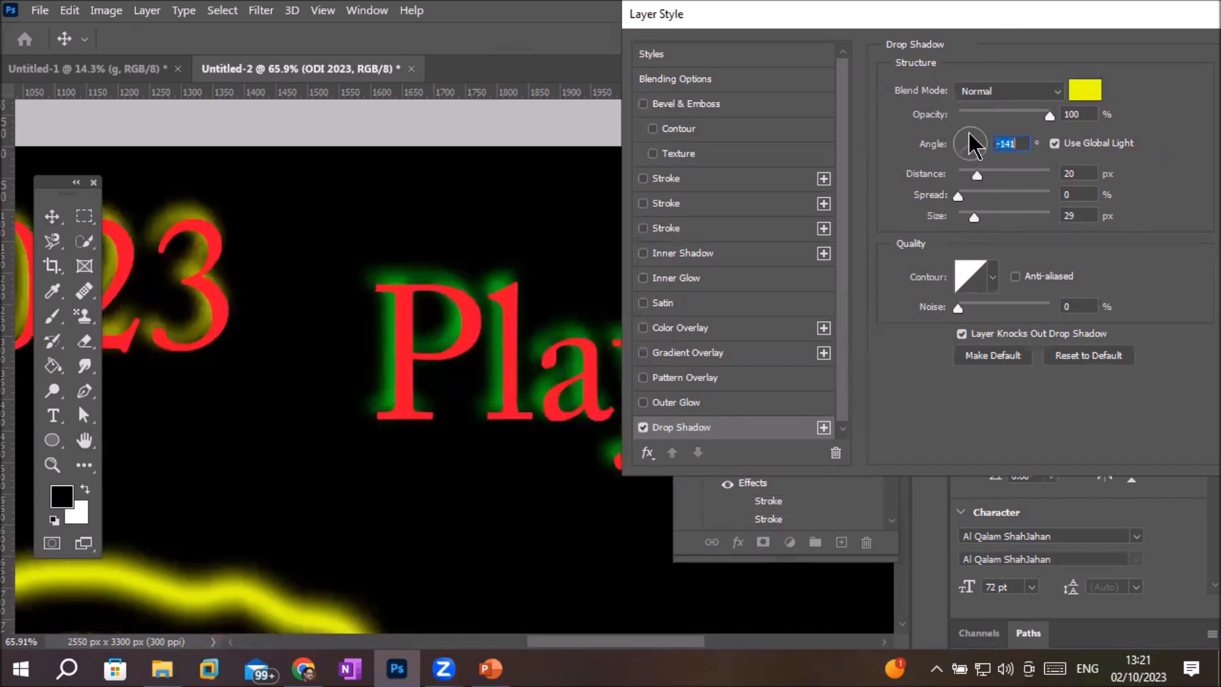
pyautogui.write('95')
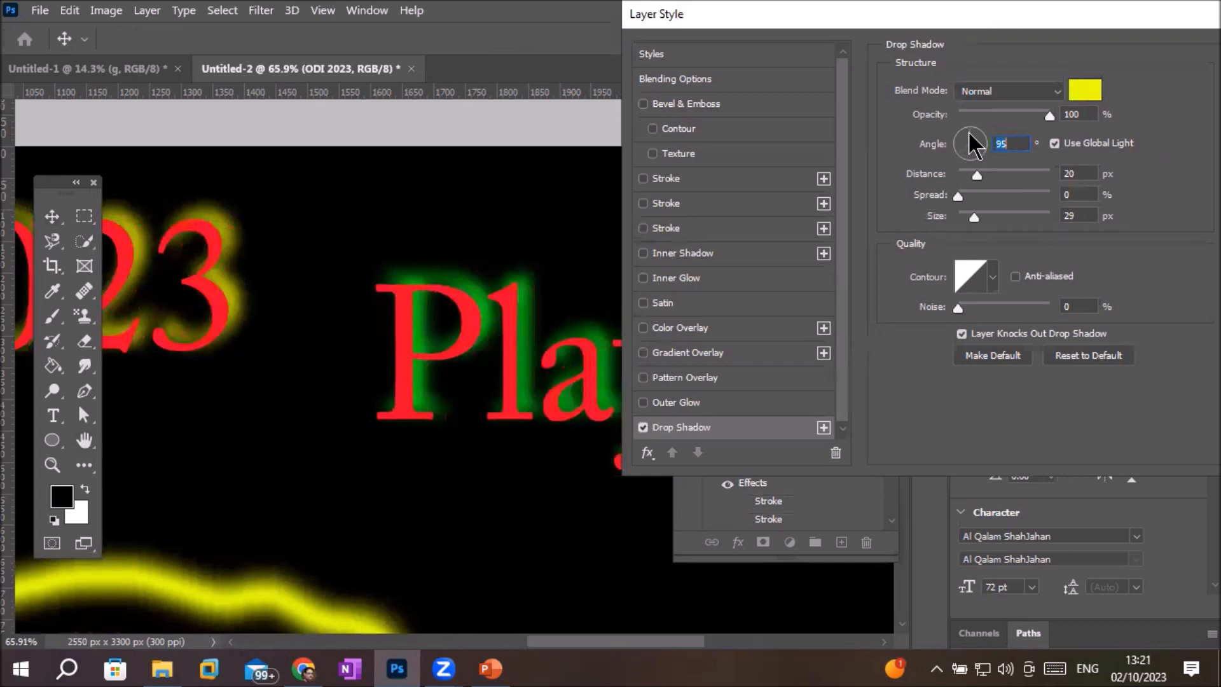
pyautogui.click(958, 159)
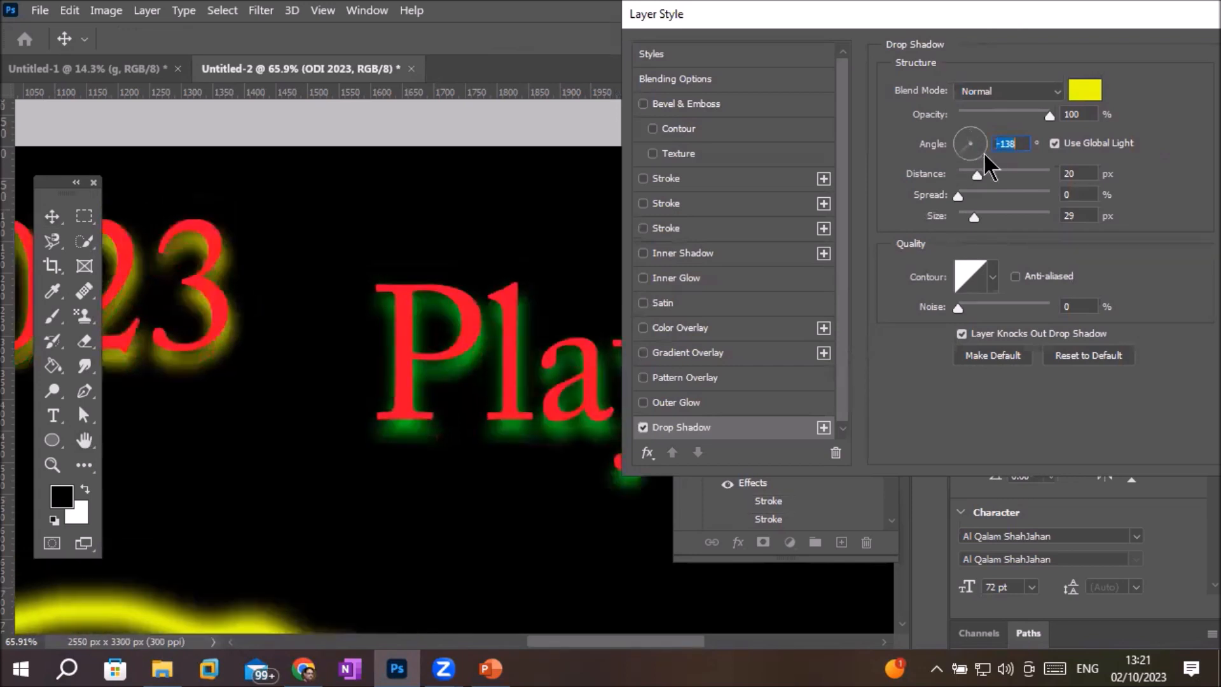
pyautogui.click(983, 150)
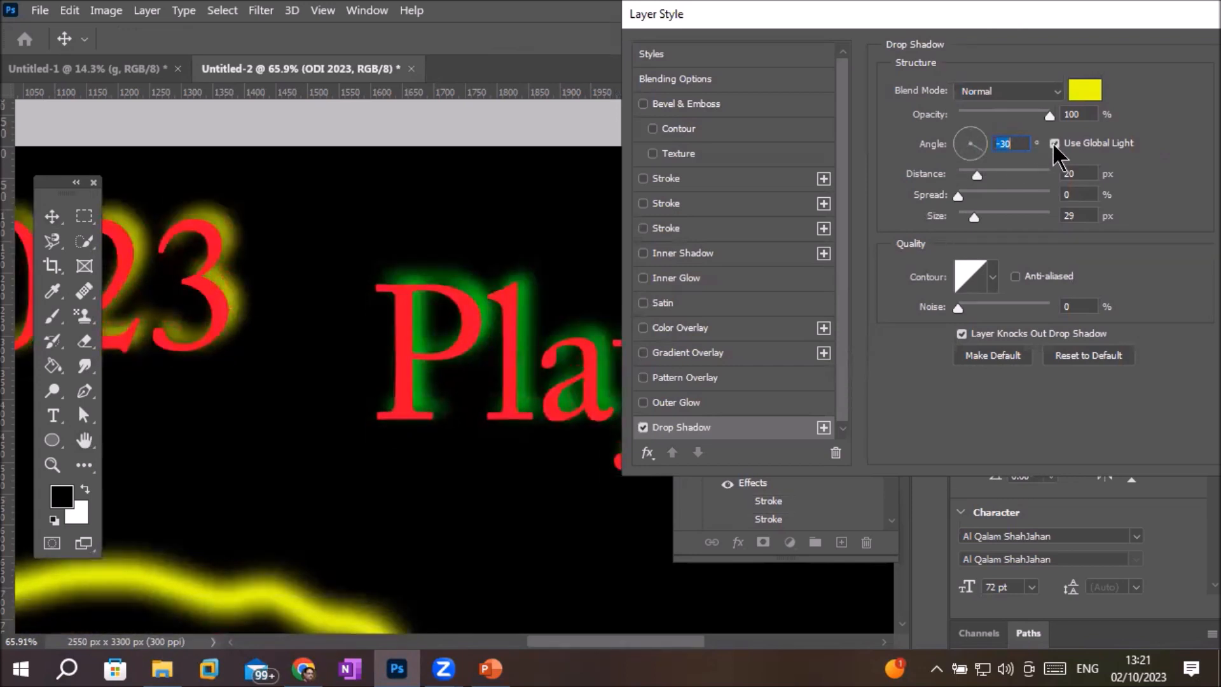
# Turn off Use Global Light and try independent shadow angles of 66°, -58°, -16° and -111° for "ODI 2023".
pyautogui.write('161')
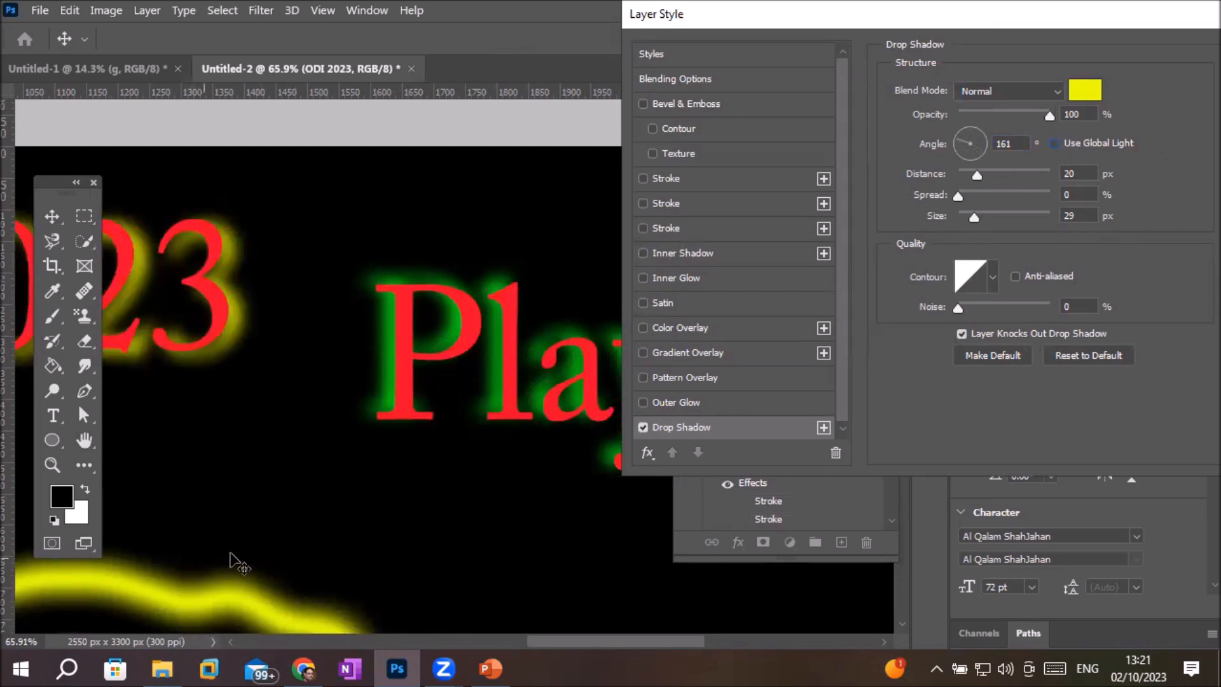
pyautogui.click(974, 132)
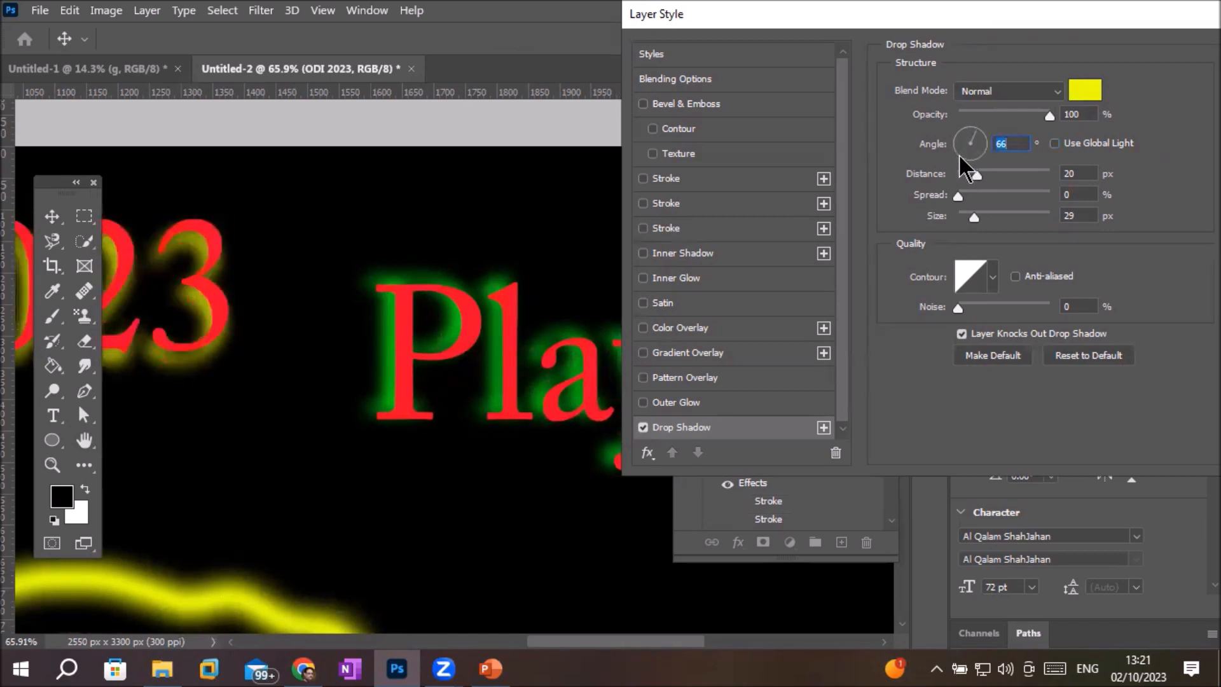
pyautogui.click(959, 154)
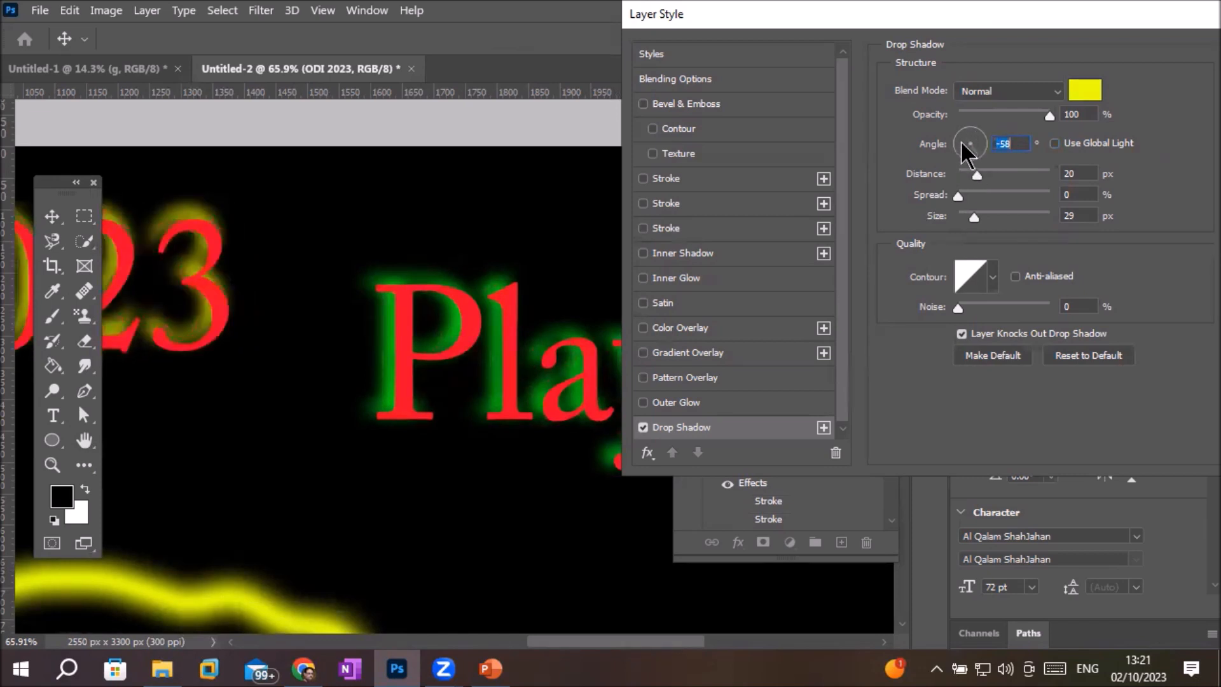
pyautogui.click(963, 137)
pyautogui.click(972, 135)
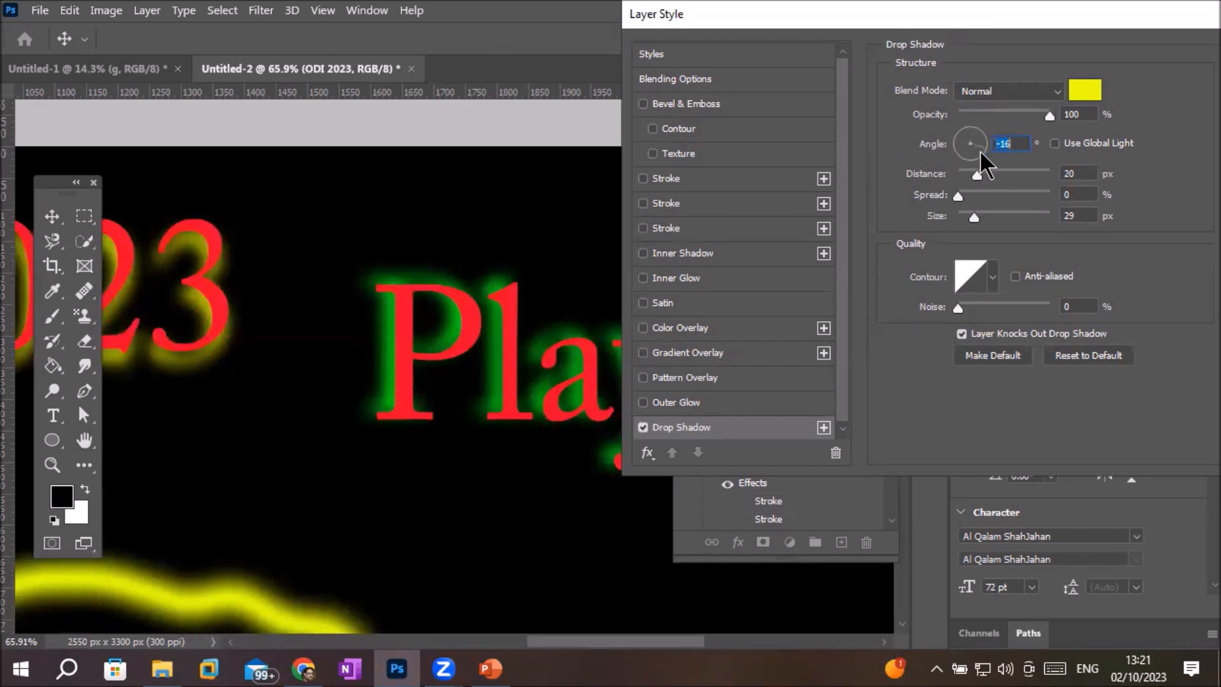
pyautogui.click(964, 158)
# Set the "ODI 2023" shadow distance to 53 px and try independent angles of -12°, -84° and 10°.
pyautogui.moveTo(972, 173); pyautogui.dragTo(1007, 172)
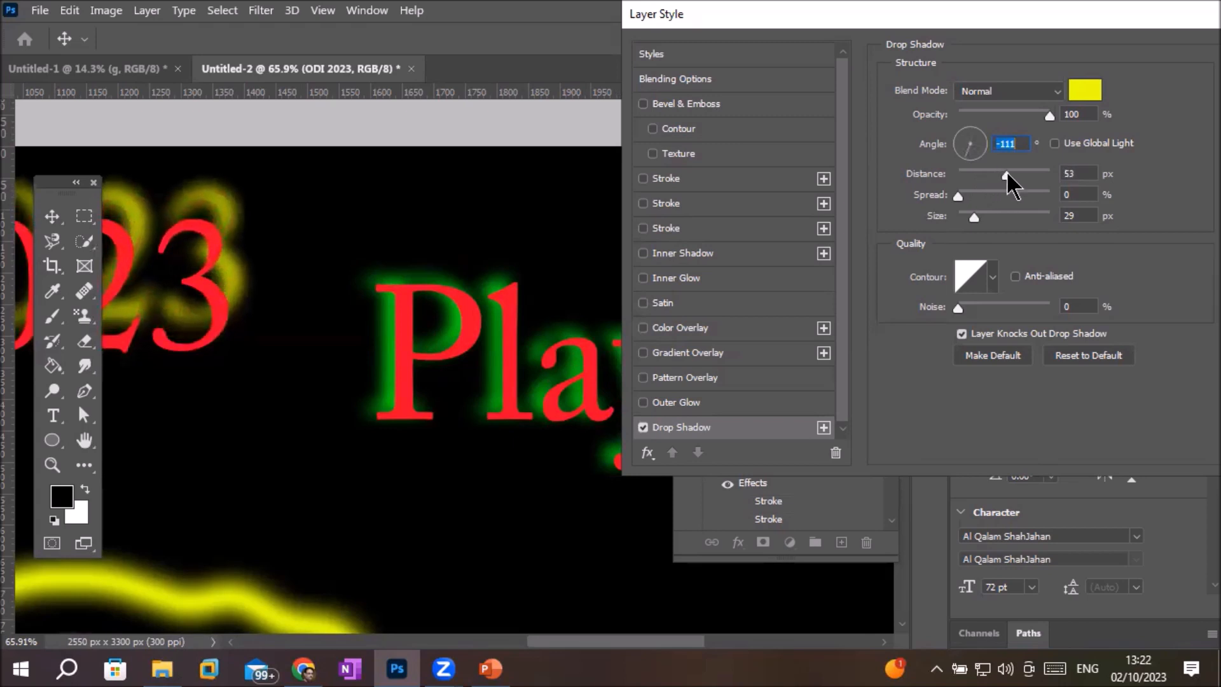
pyautogui.click(984, 148)
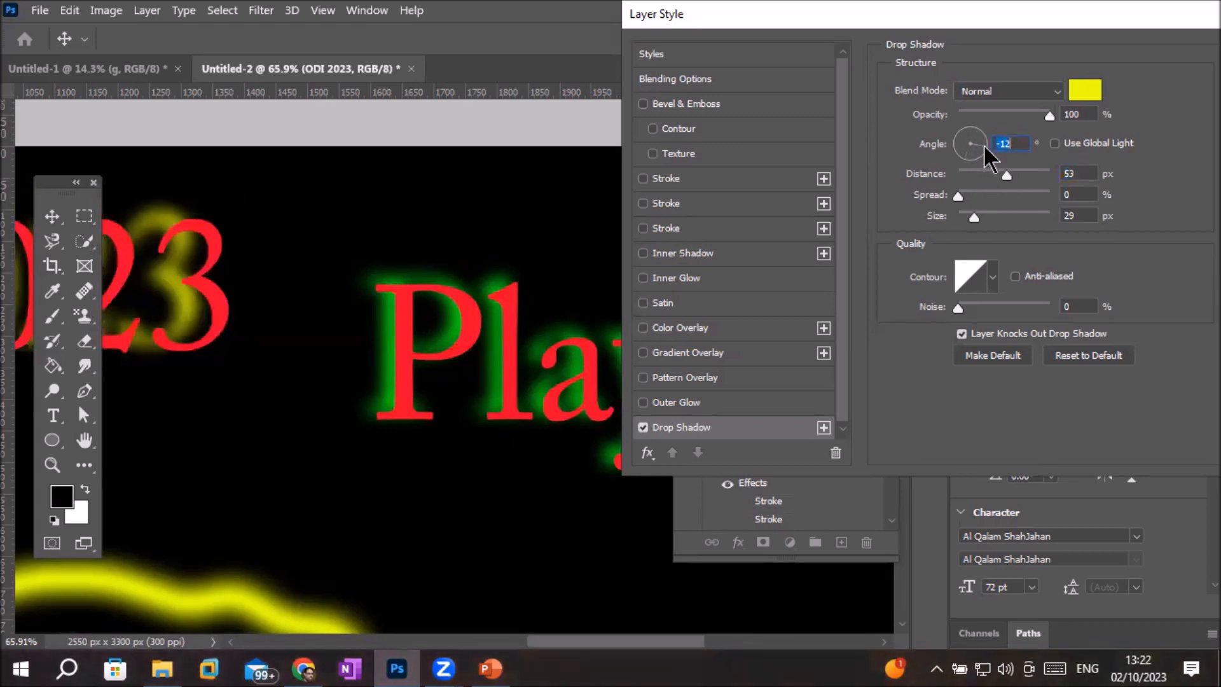
pyautogui.click(964, 135)
pyautogui.click(973, 162)
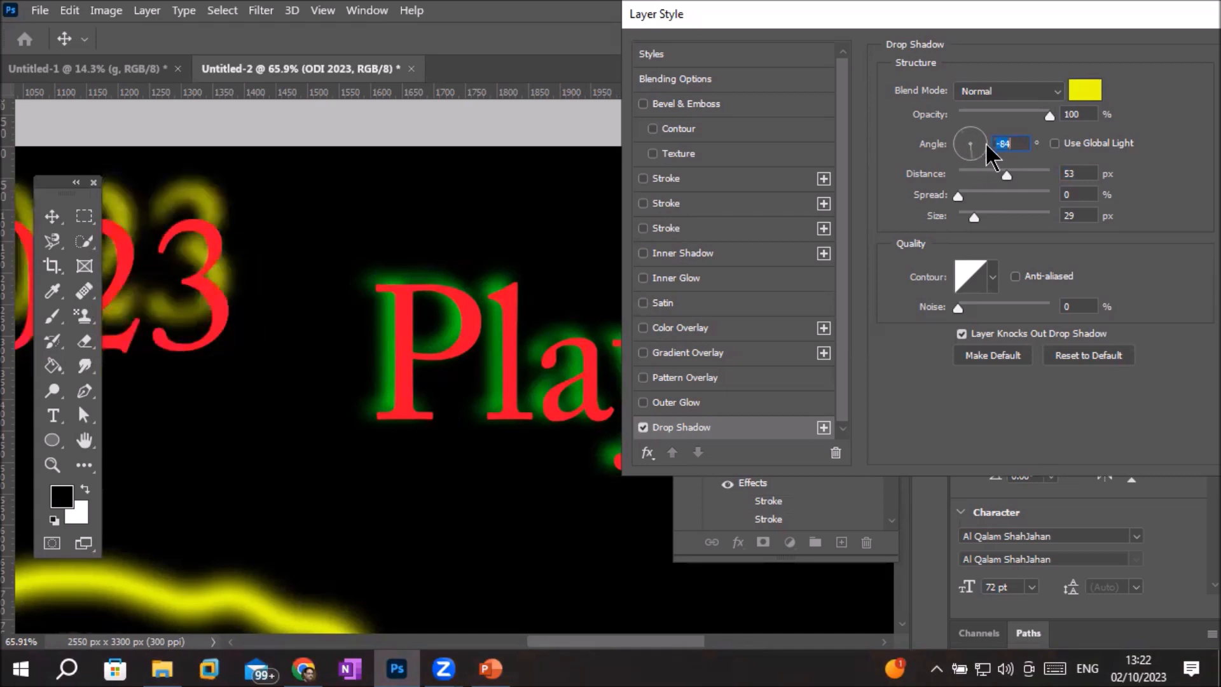
pyautogui.click(985, 141)
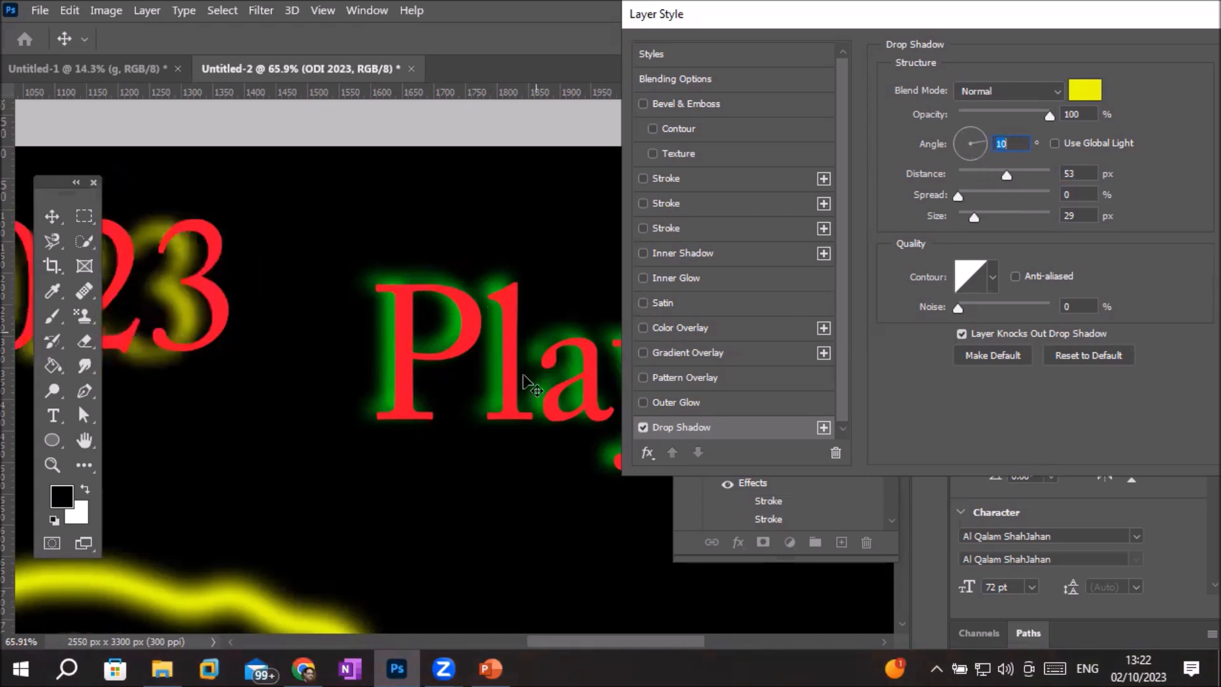
# Turn Use Global Light back on, set the global light angle to 31° and apply the "ODI 2023" drop shadow.
pyautogui.click(1055, 143)
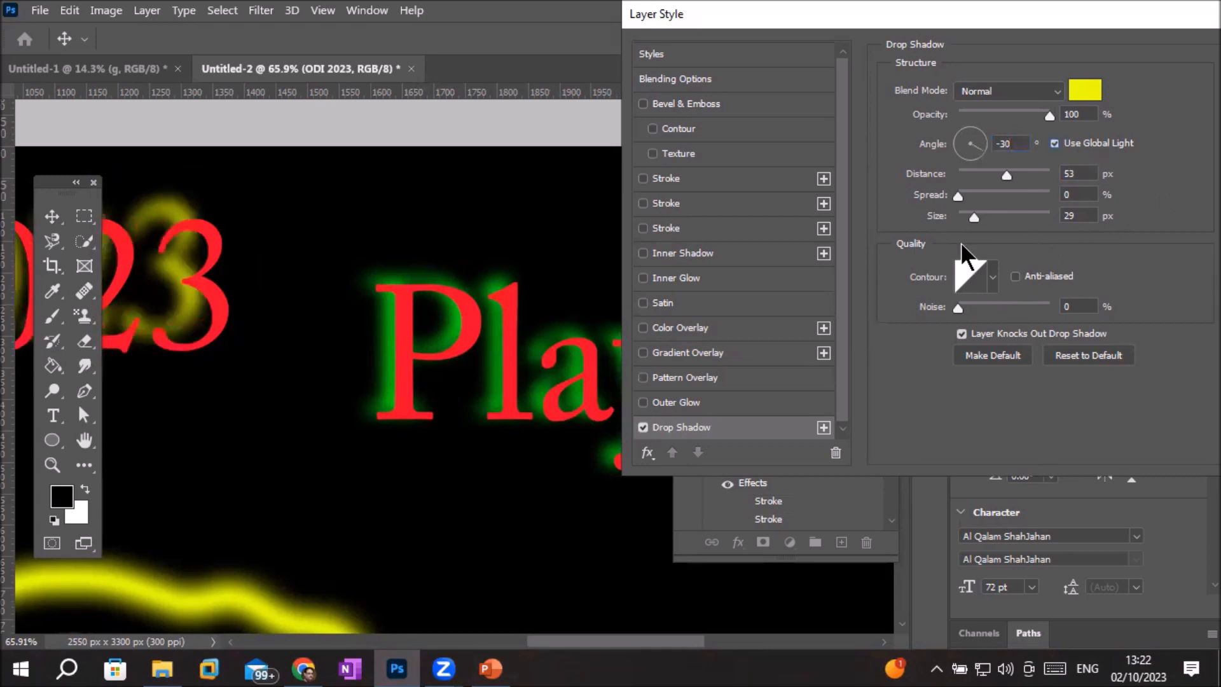
pyautogui.click(978, 136)
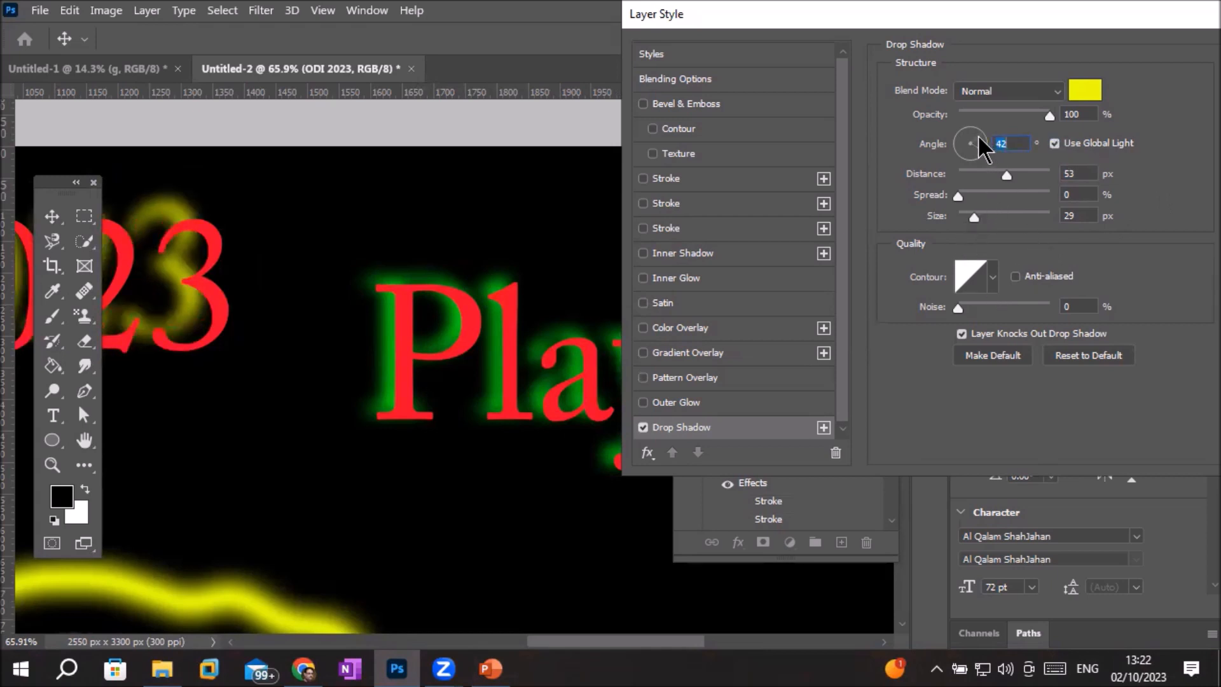
pyautogui.moveTo(979, 137); pyautogui.dragTo(965, 169)
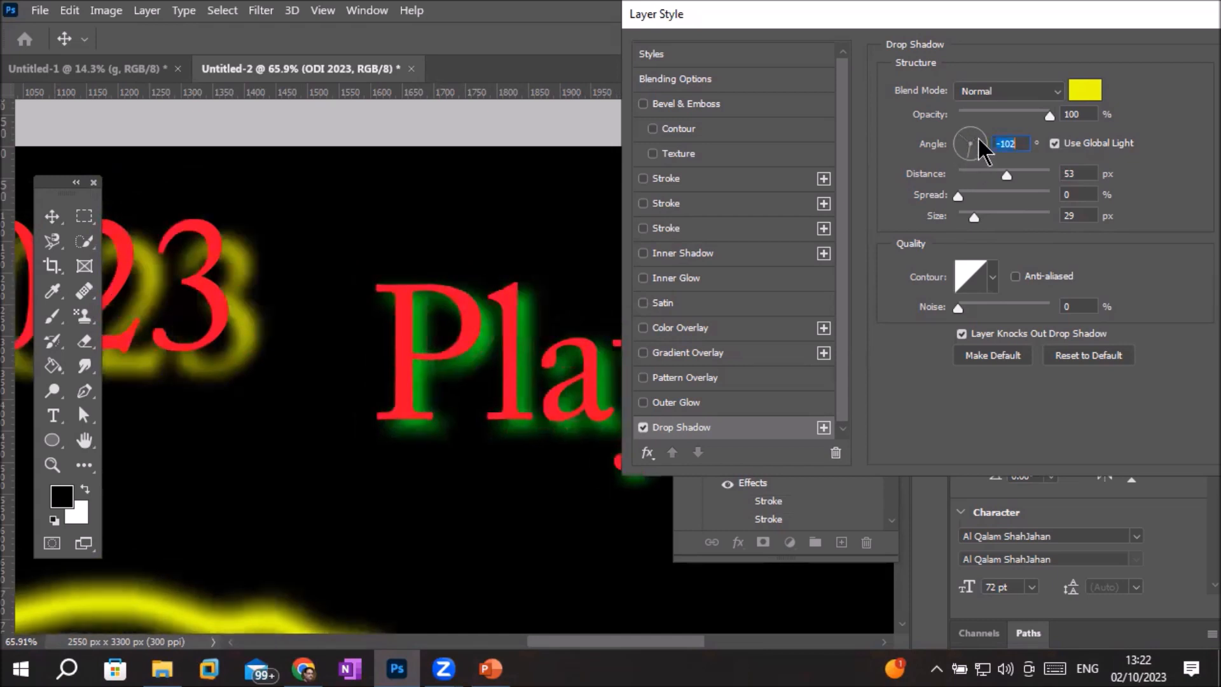
pyautogui.click(980, 137)
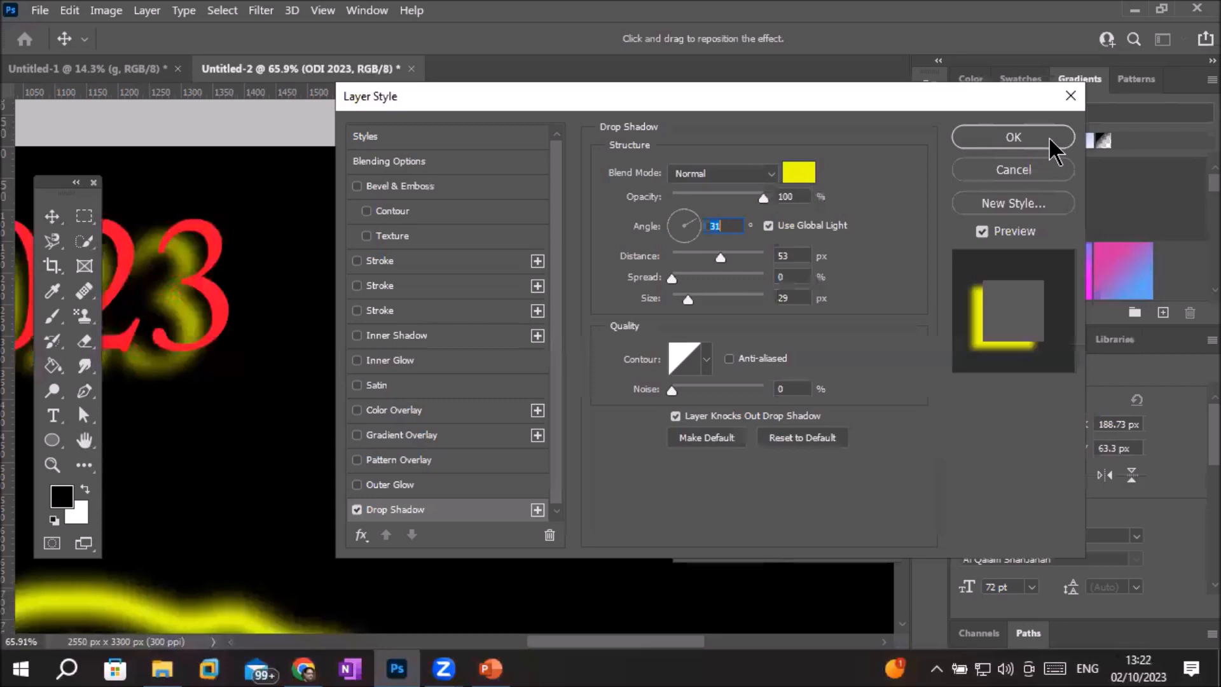
pyautogui.click(1050, 145)
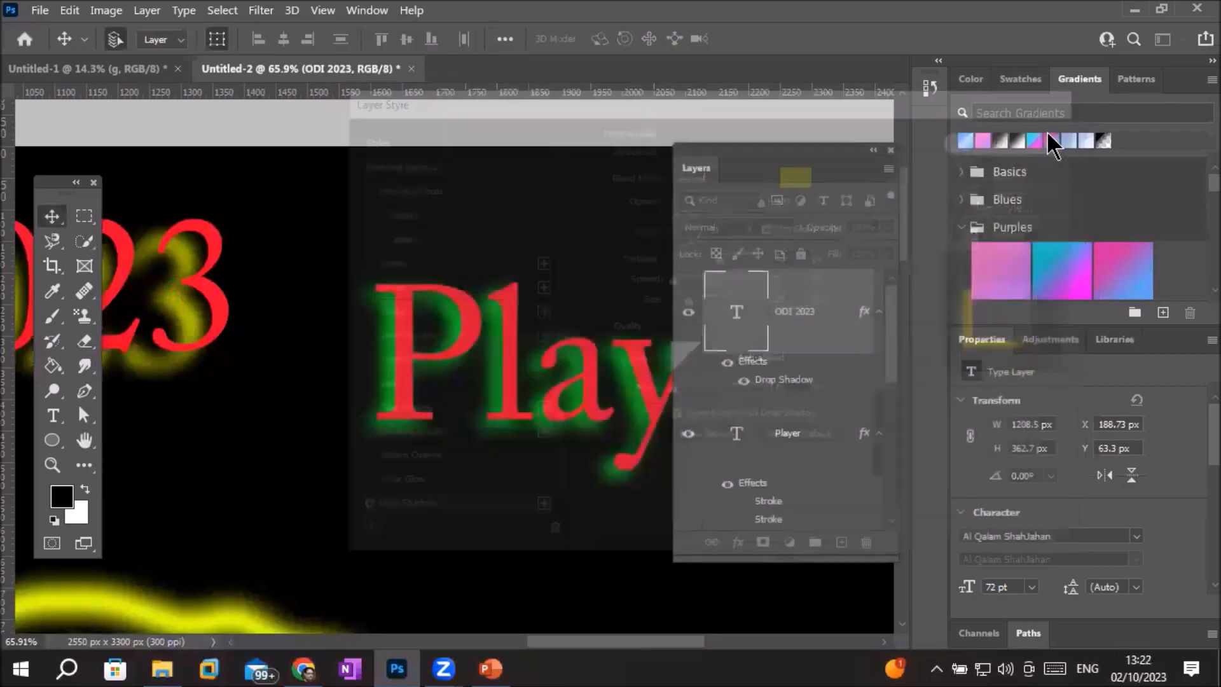
pyautogui.scroll(-10, 321, 305)
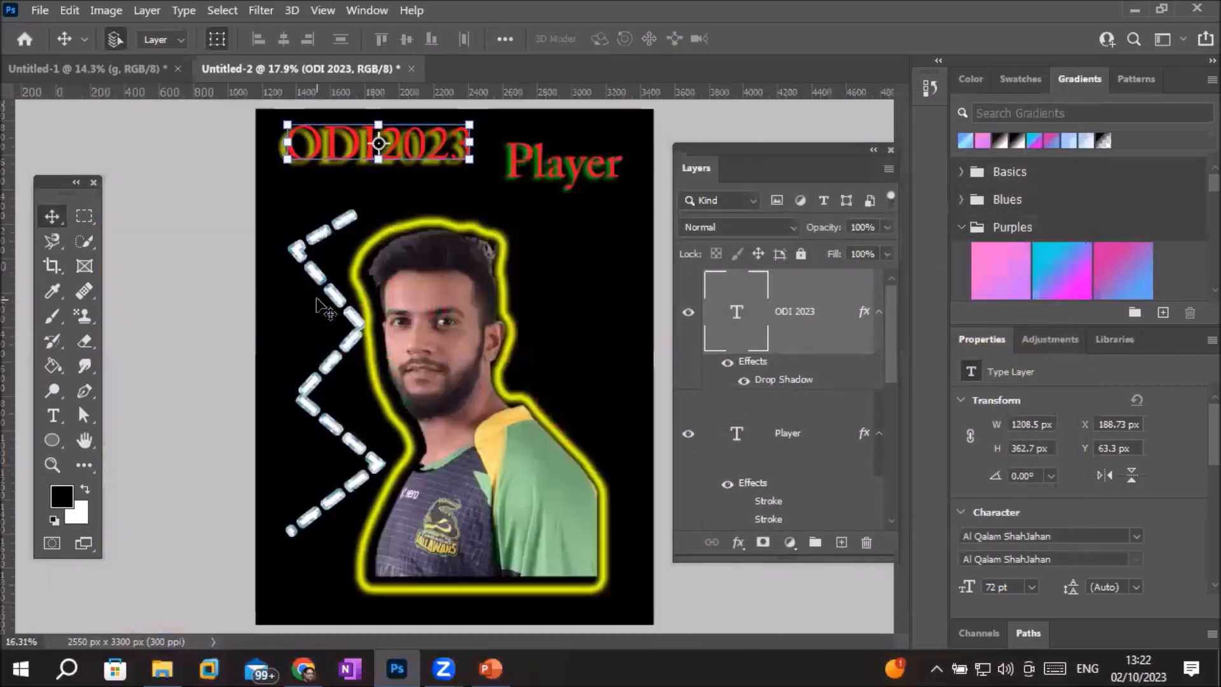
pyautogui.scroll(3, 321, 305)
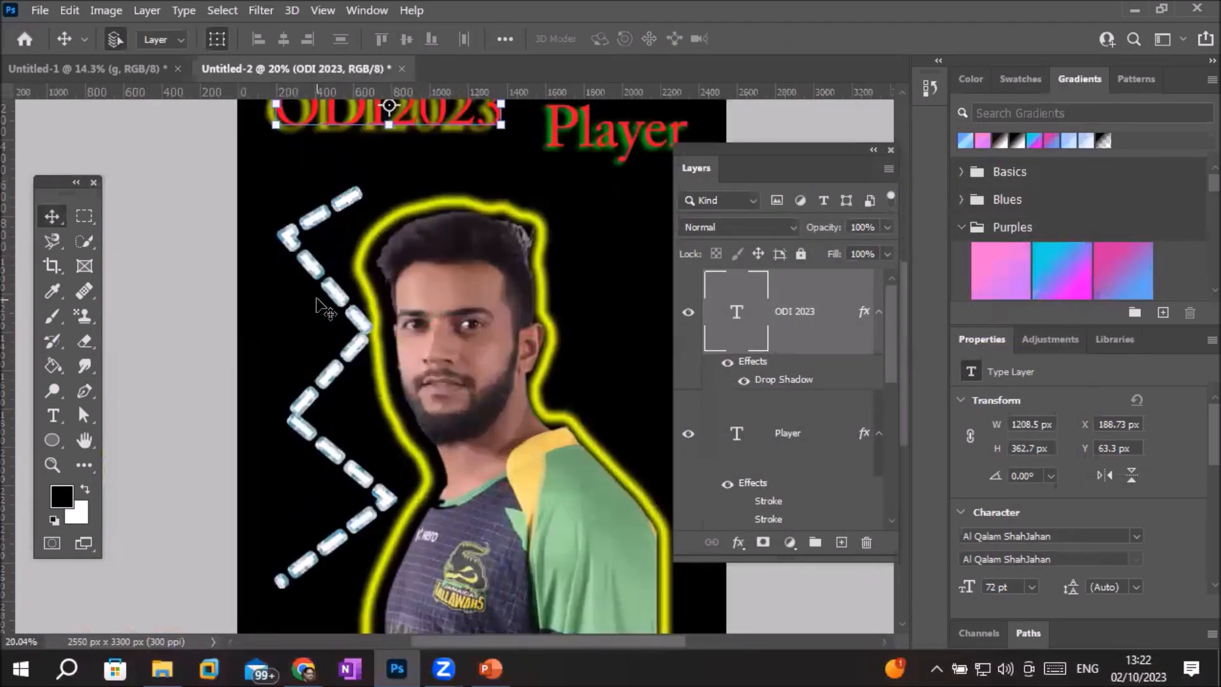
pyautogui.scroll(-2, 321, 305)
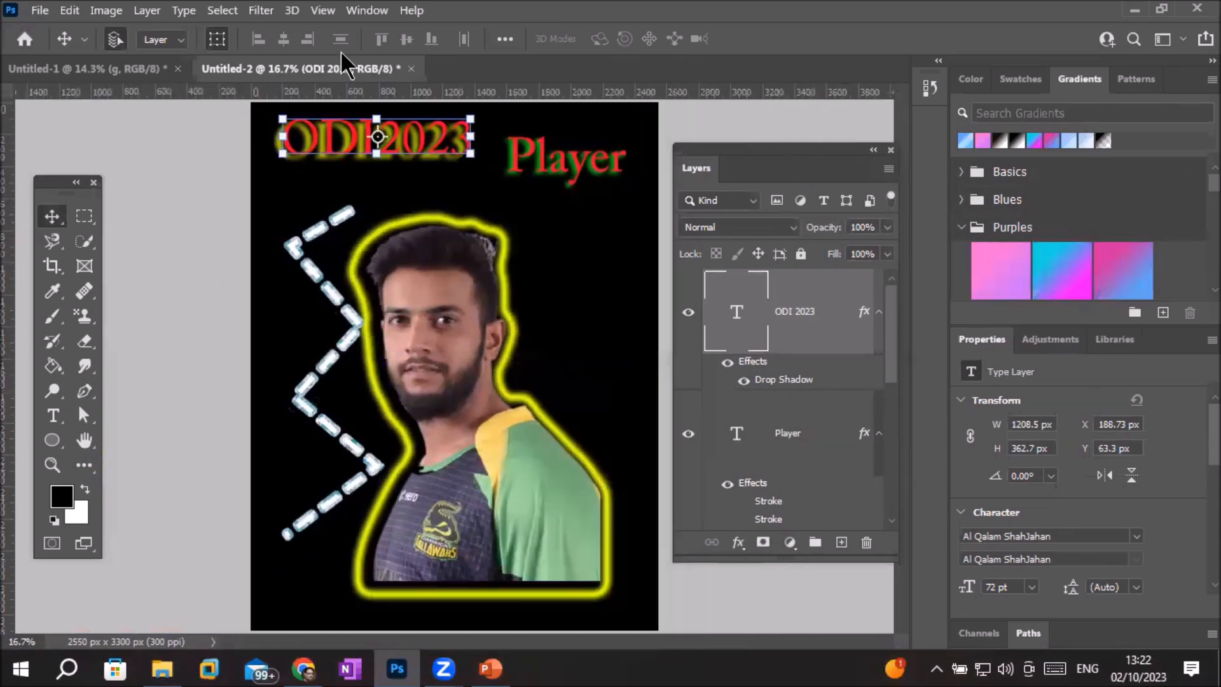
# In Untitled-1, turn off the Stroke and Drop Shadow of the "g" text and reset its effects to the default list.
pyautogui.click(91, 69)
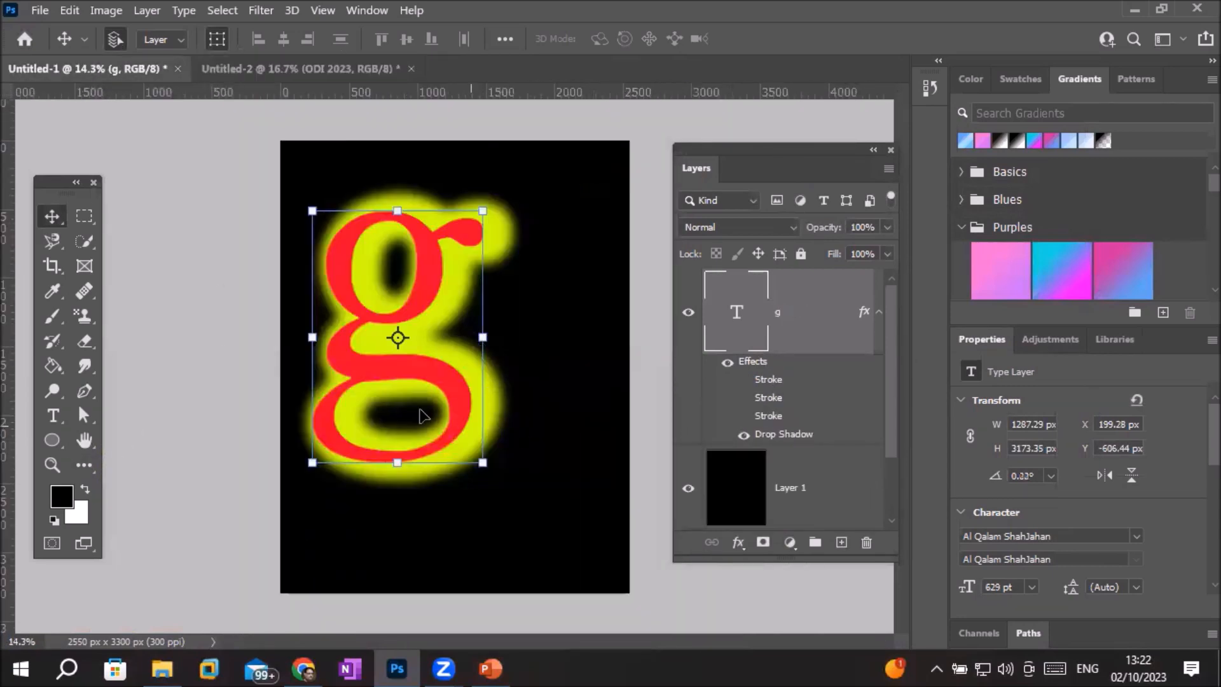
pyautogui.doubleClick(770, 397)
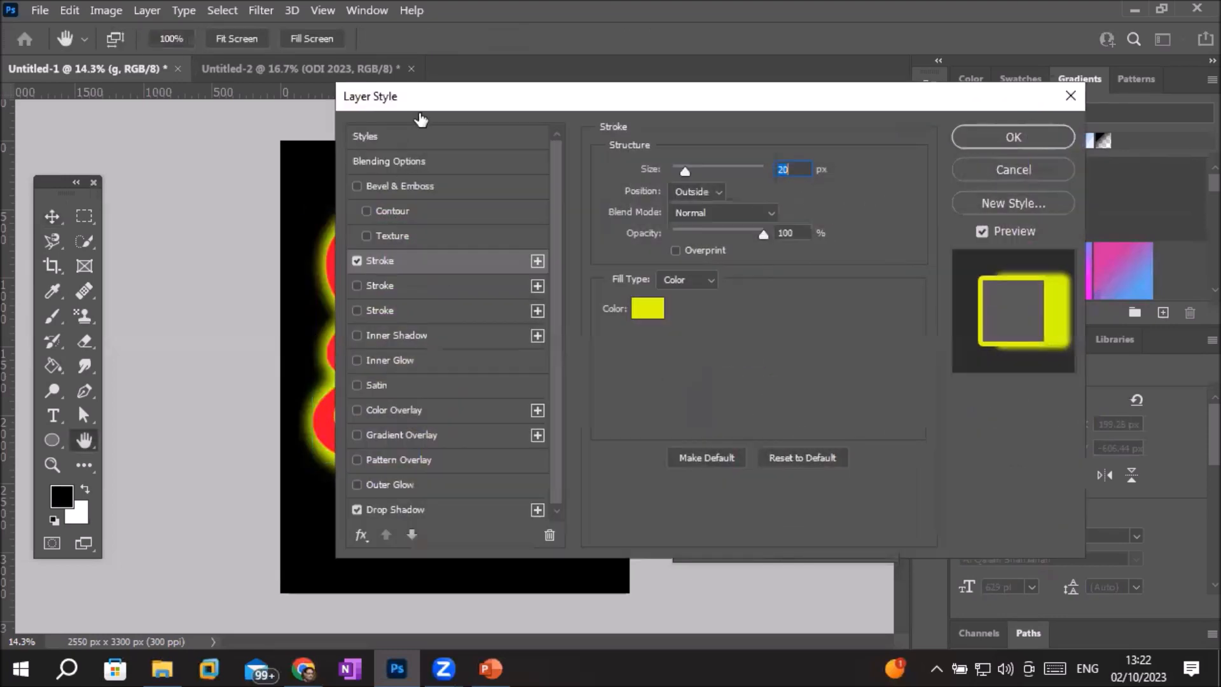
pyautogui.moveTo(419, 96); pyautogui.dragTo(728, 102)
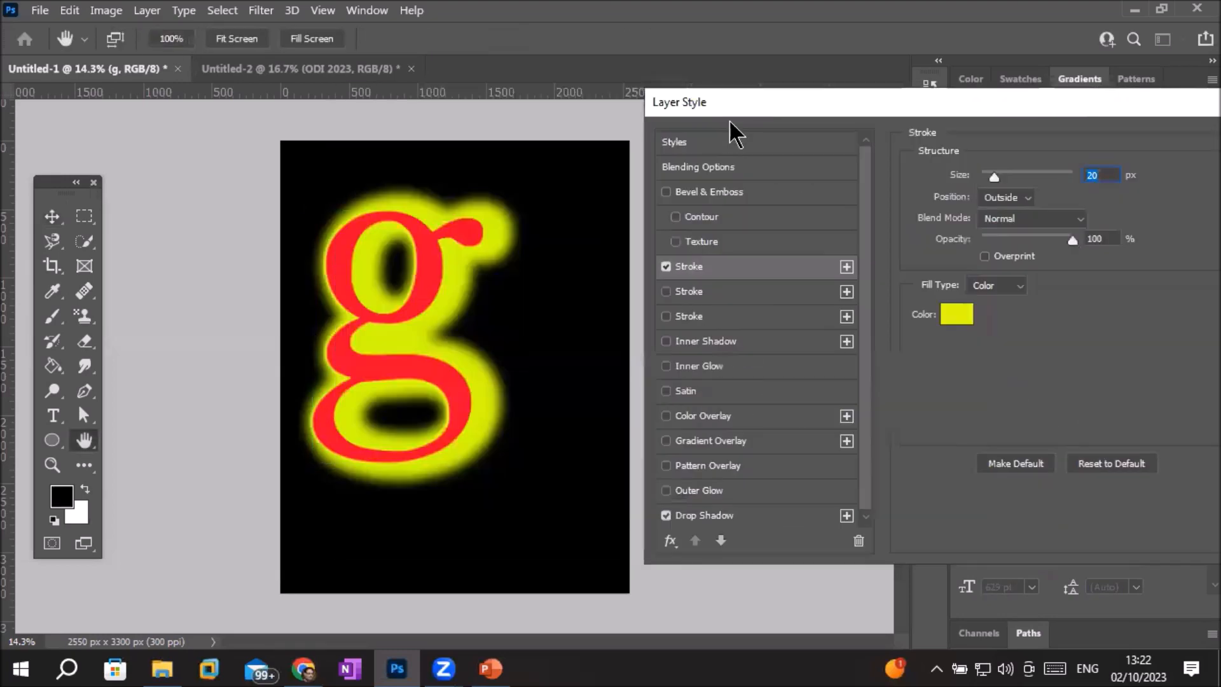
pyautogui.click(666, 266)
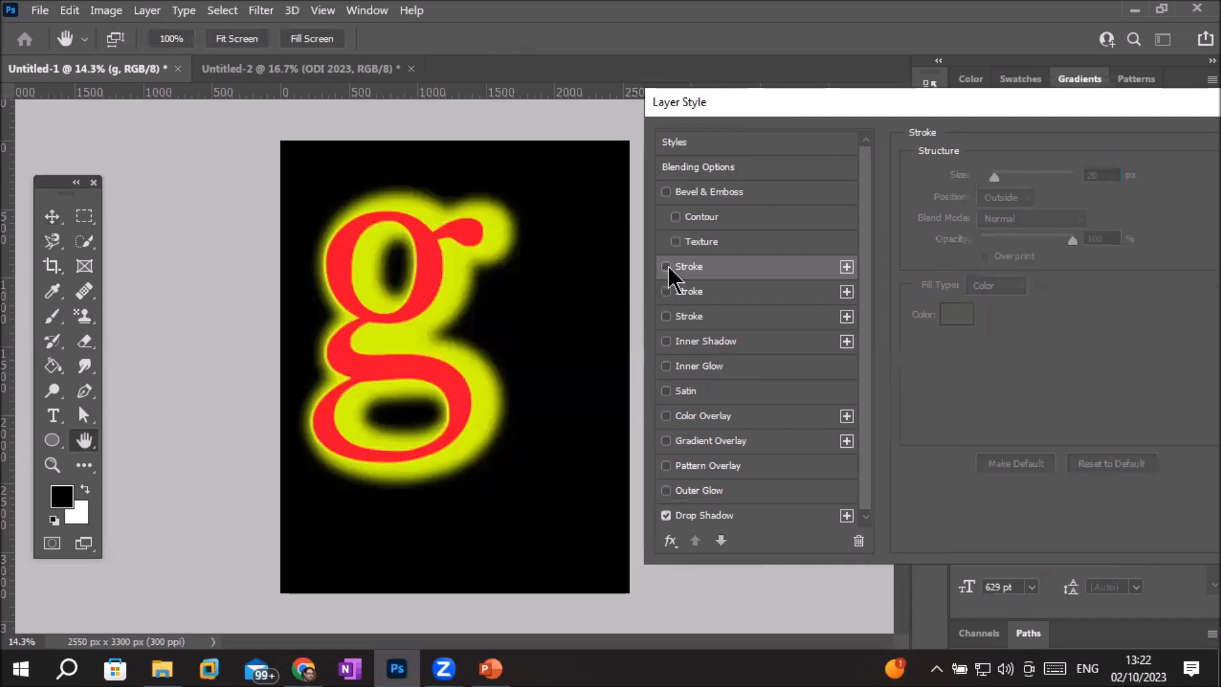
pyautogui.click(666, 515)
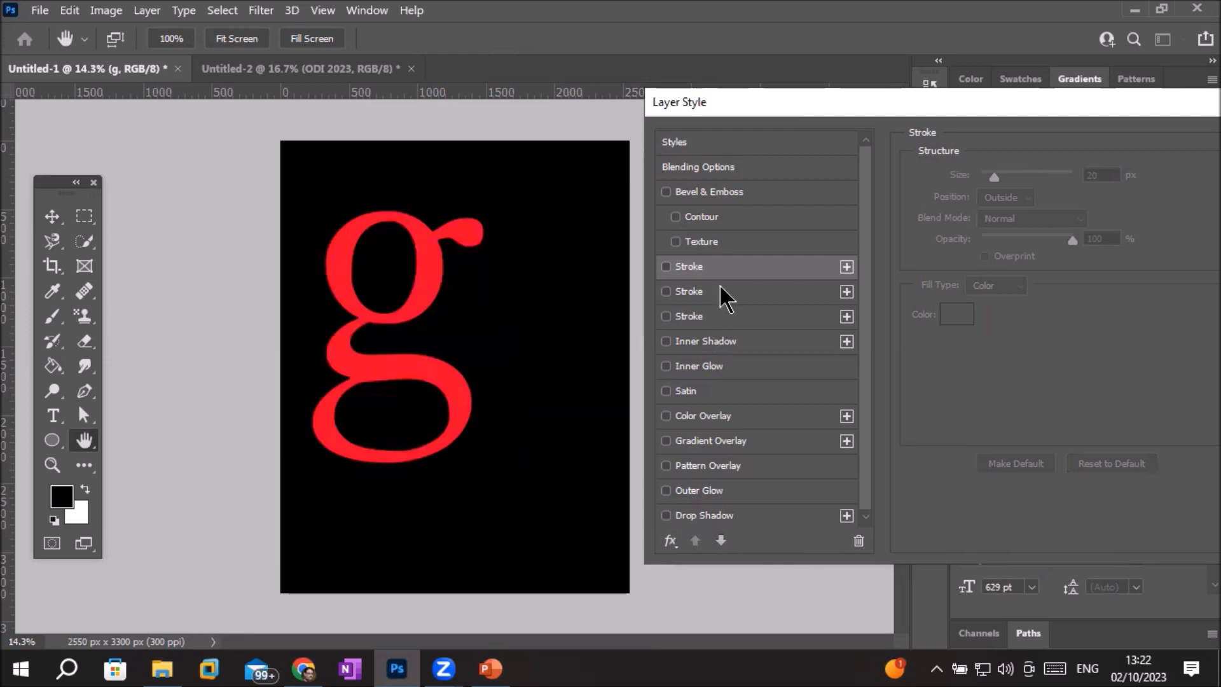
pyautogui.click(670, 541)
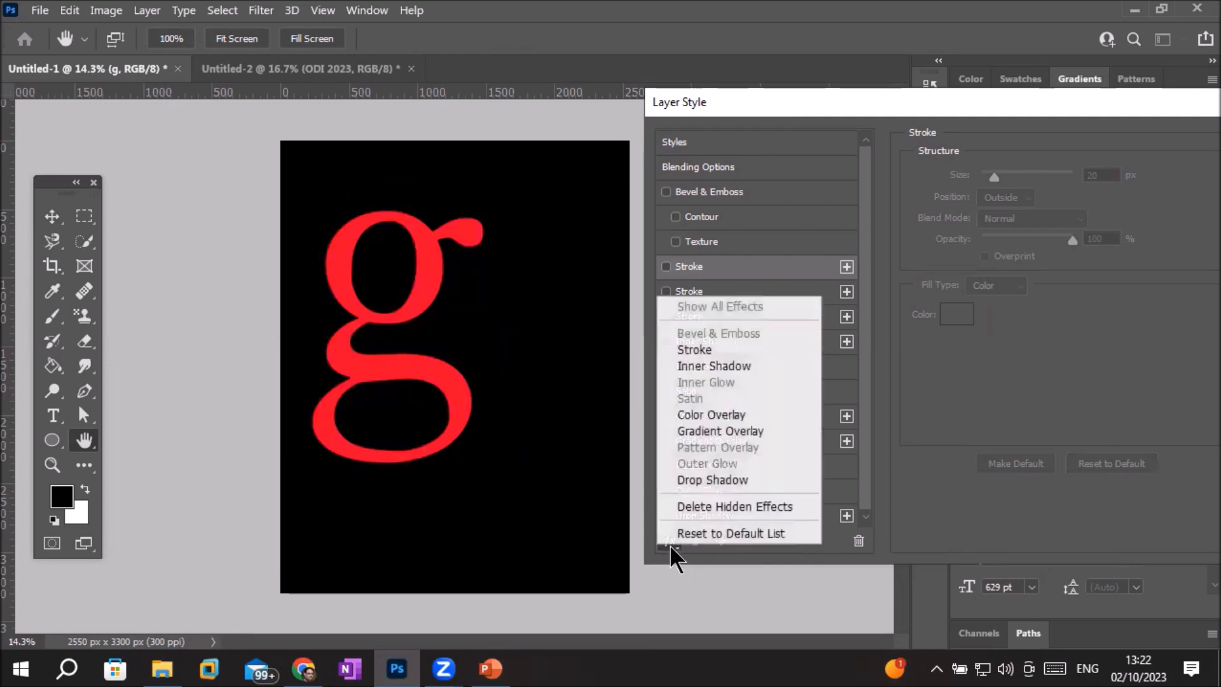
pyautogui.click(738, 532)
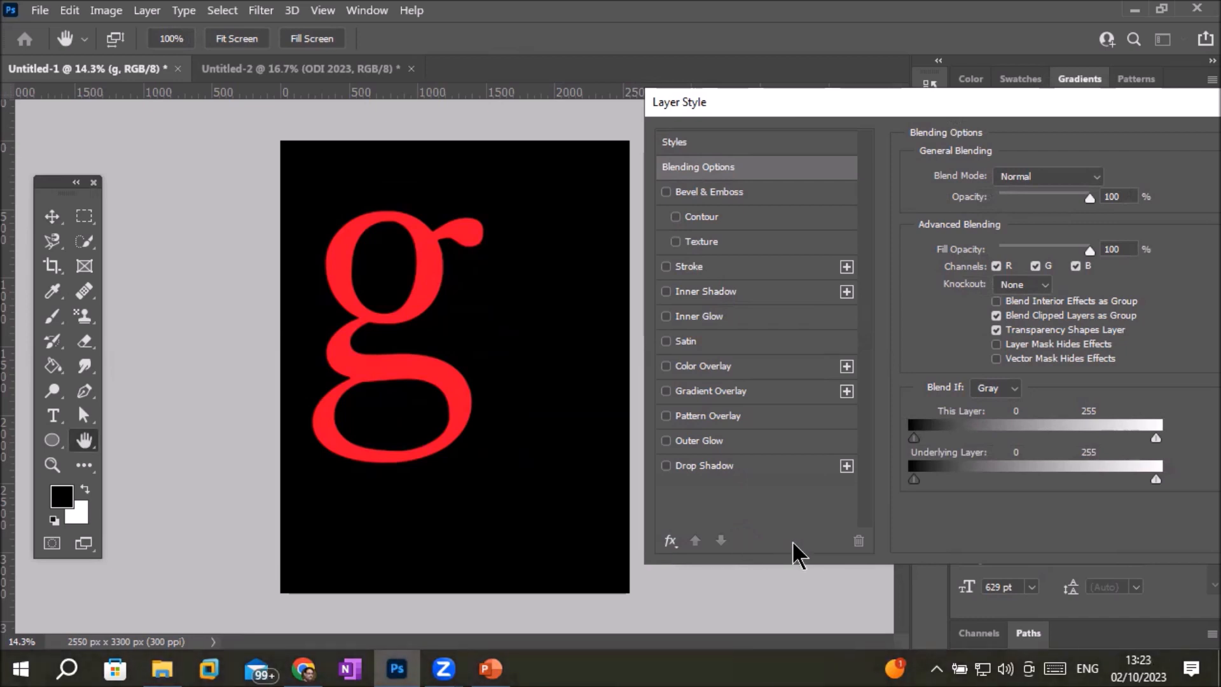
# Compare the edges of the "g" text with and without the Outer Glow effect.
pyautogui.scroll(2, 508, 290)
pyautogui.scroll(3, 408, 185)
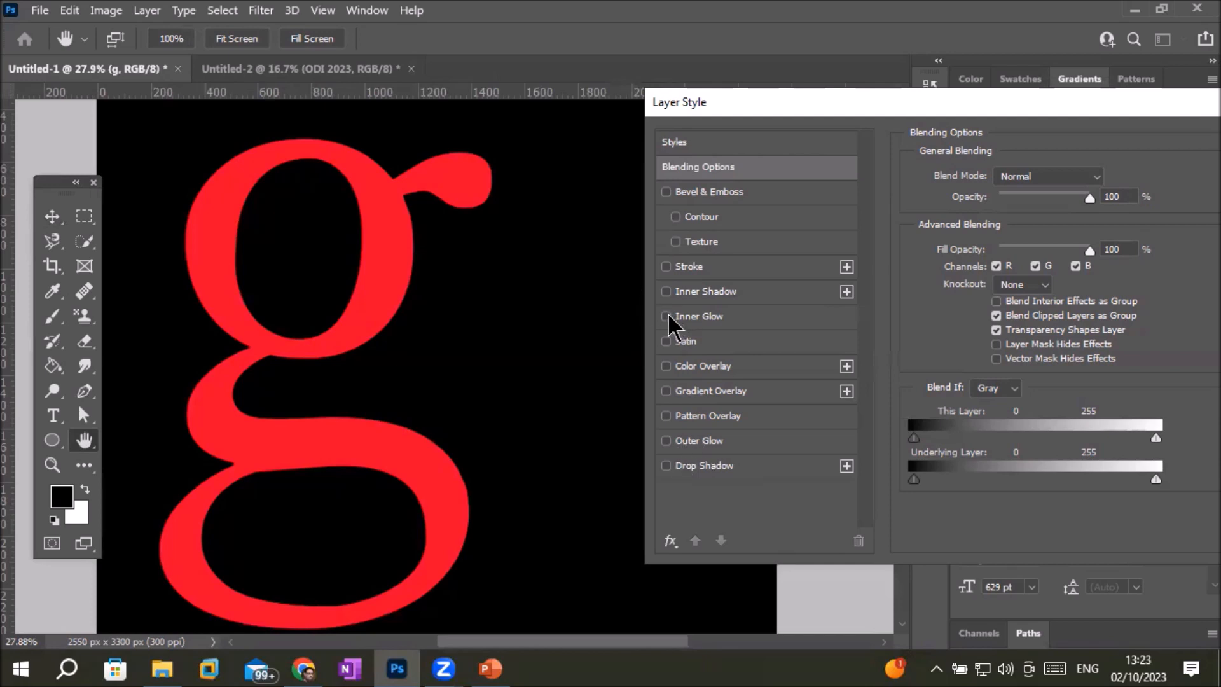
pyautogui.click(665, 440)
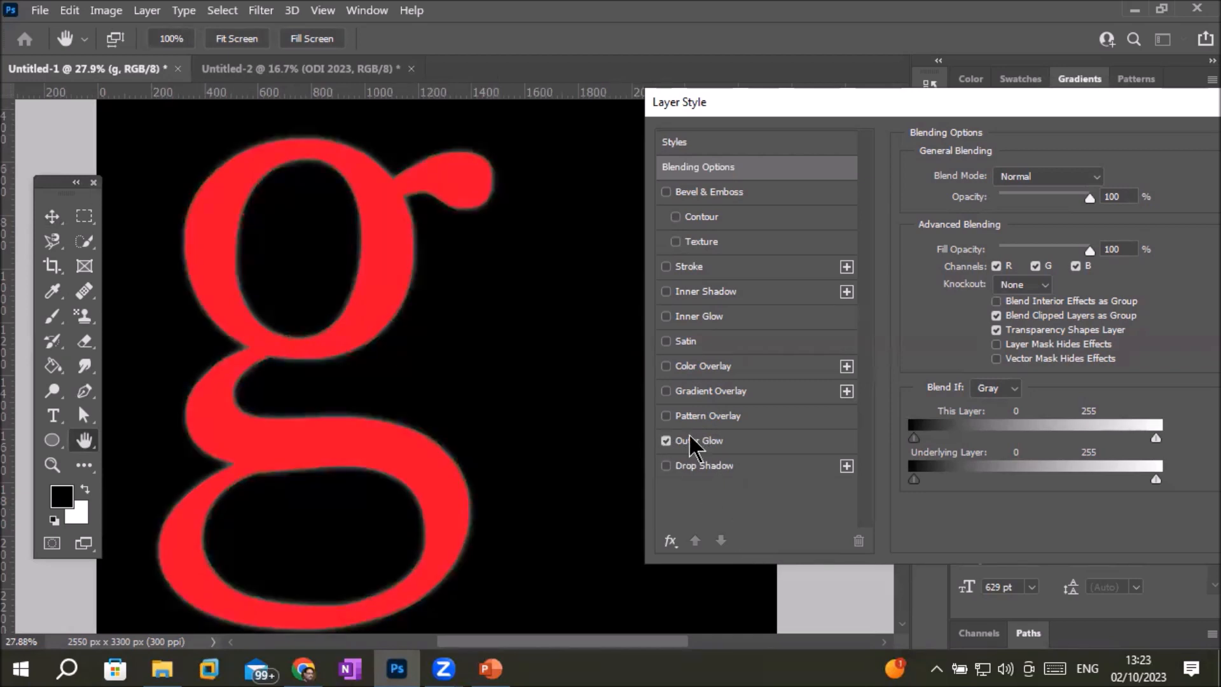
pyautogui.click(667, 441)
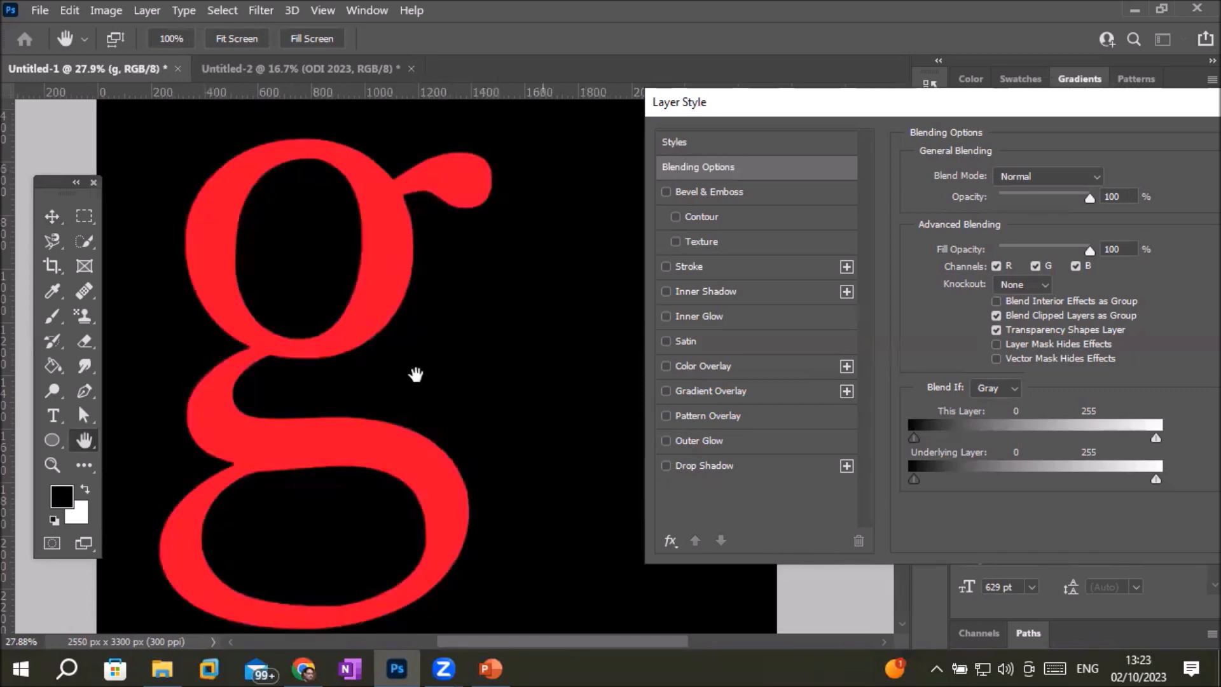
pyautogui.scroll(4, 337, 346)
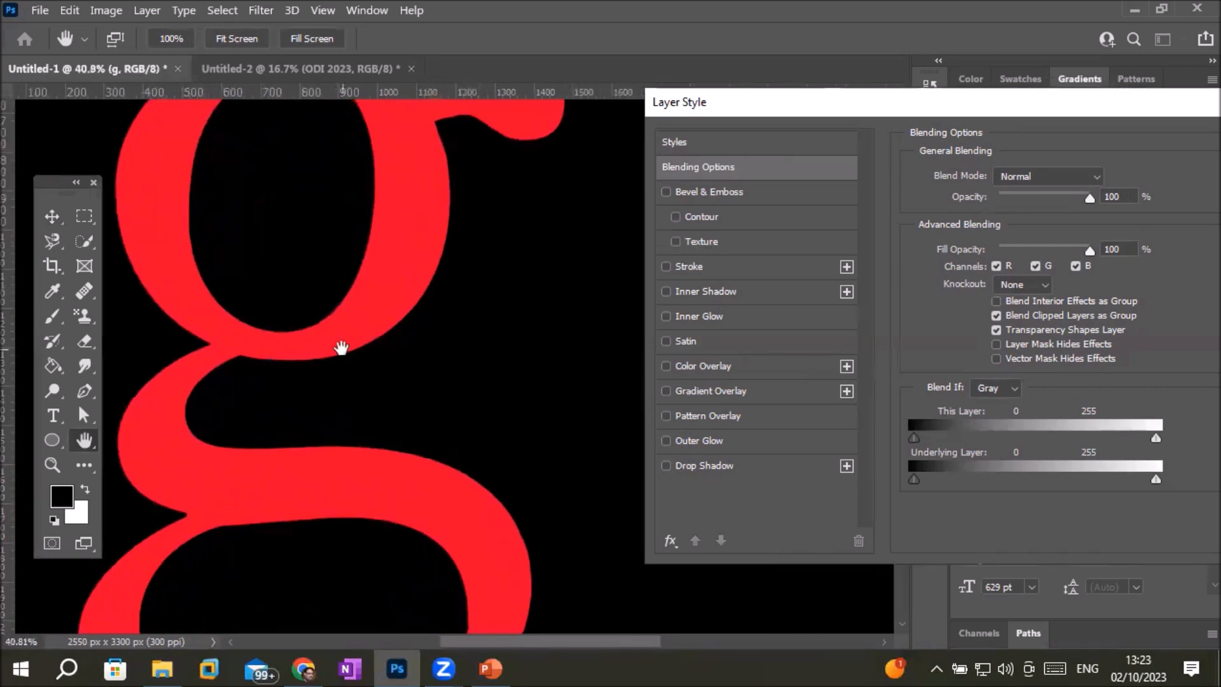
pyautogui.click(666, 441)
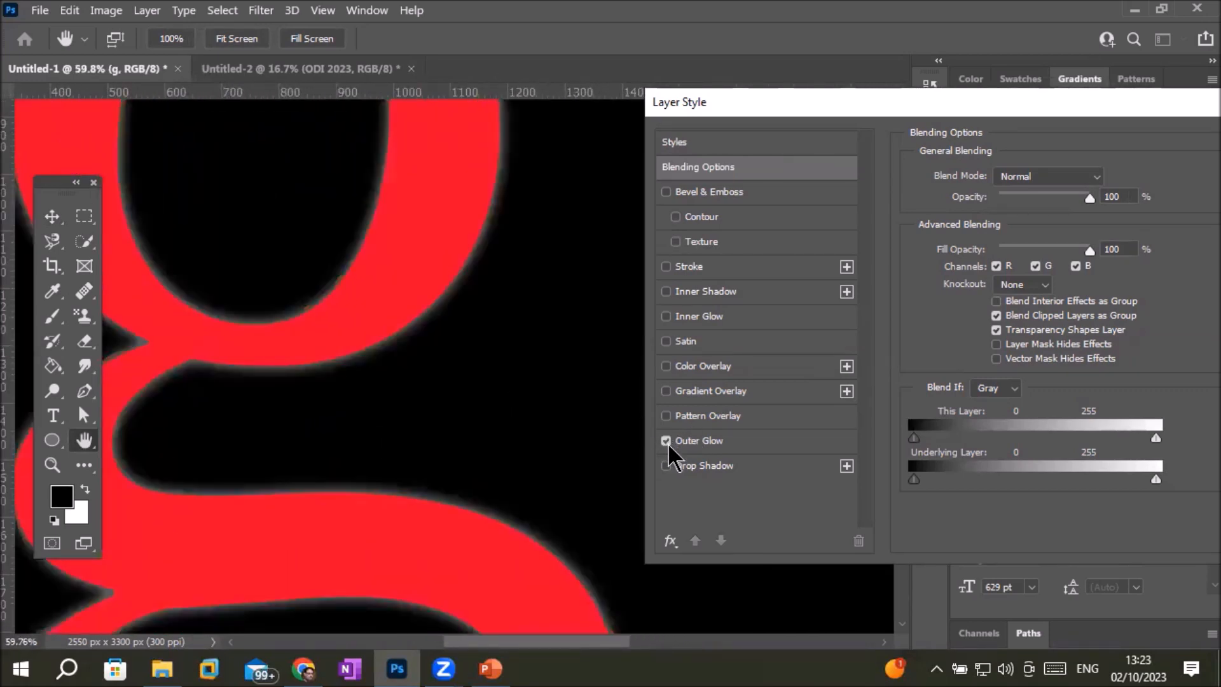
pyautogui.click(667, 442)
pyautogui.click(668, 443)
pyautogui.click(668, 442)
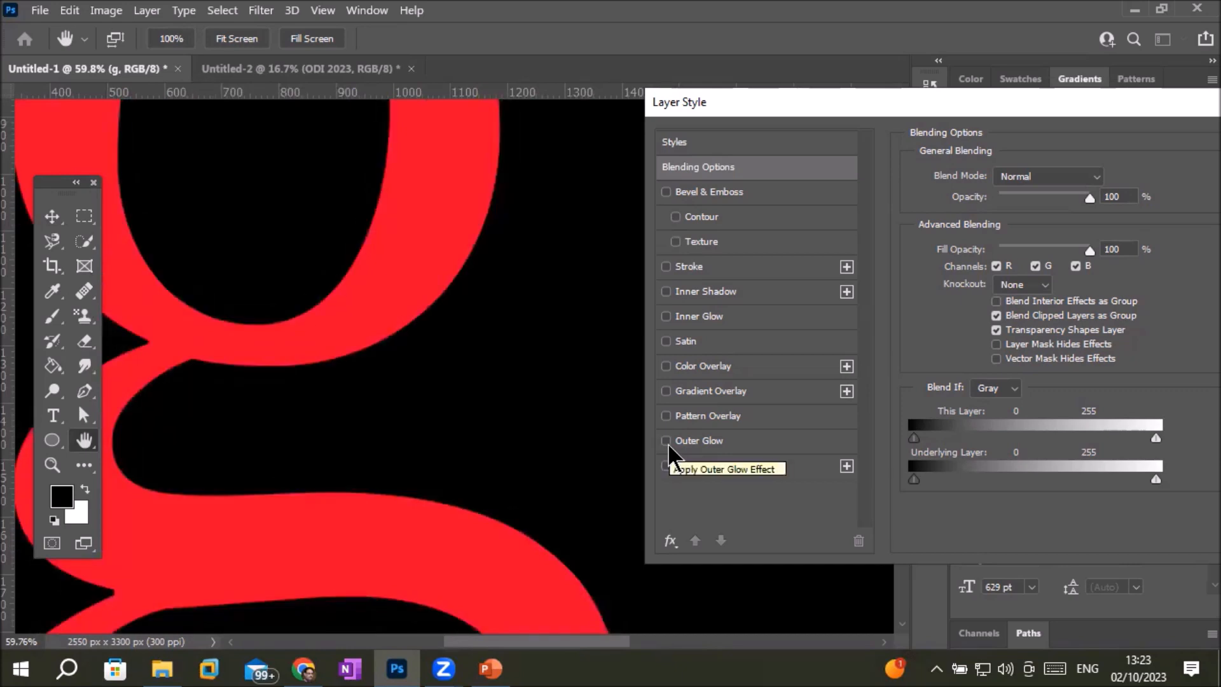
# Enable Outer Glow on the "g" text with Normal blend mode, 100% opacity and 10% noise.
pyautogui.click(666, 441)
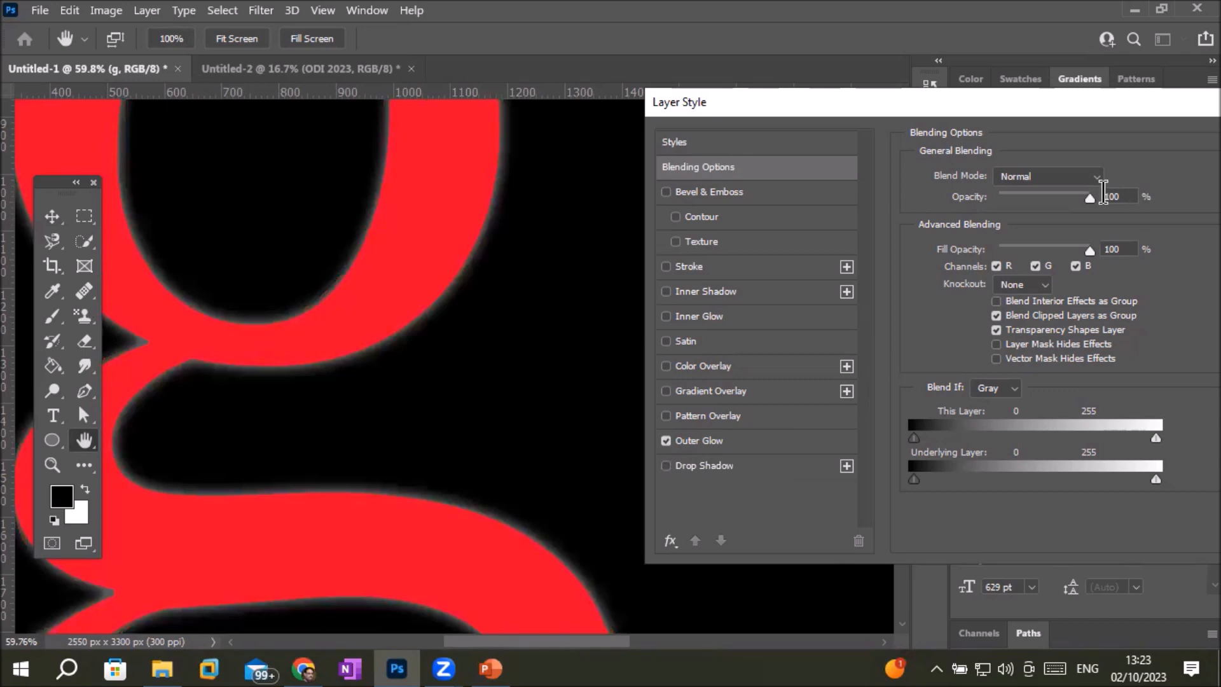
pyautogui.click(694, 439)
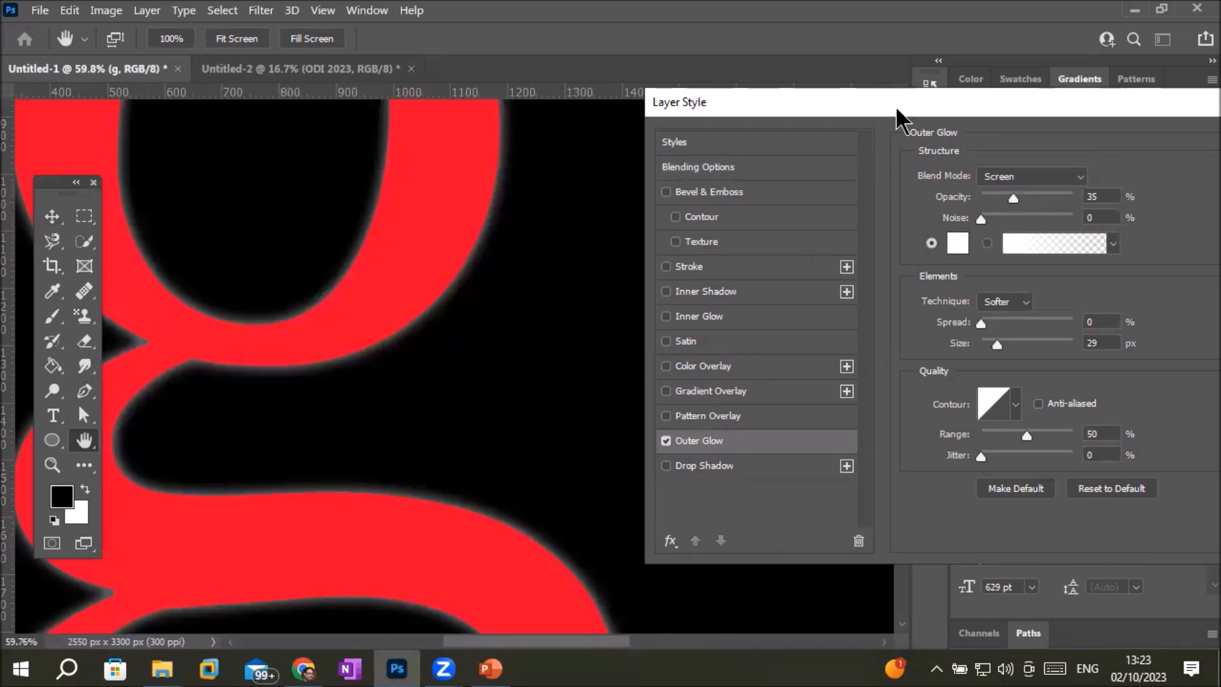
pyautogui.moveTo(897, 111); pyautogui.dragTo(830, 144)
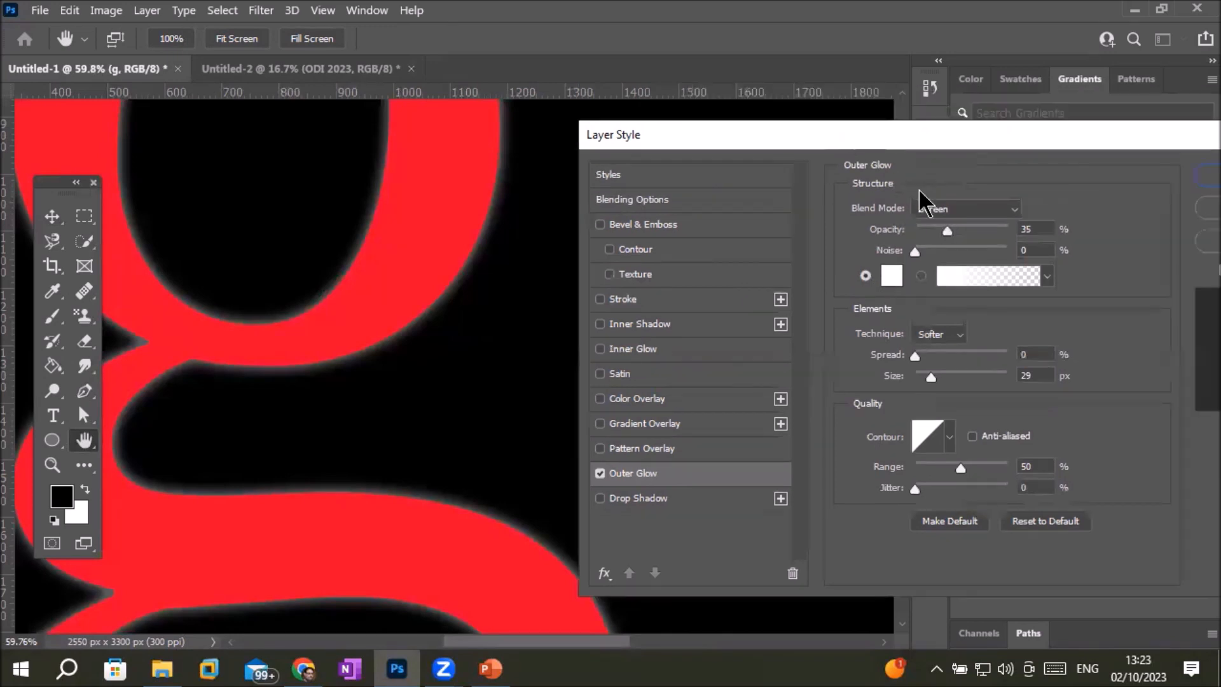
pyautogui.click(1006, 208)
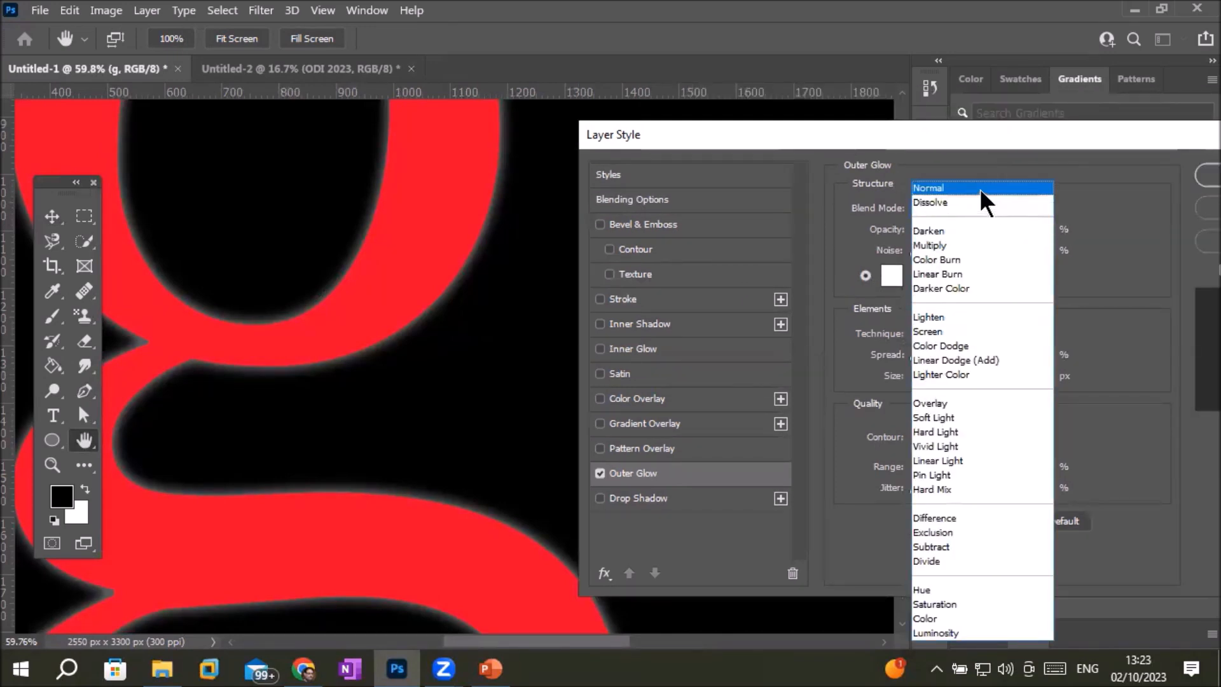
pyautogui.click(979, 188)
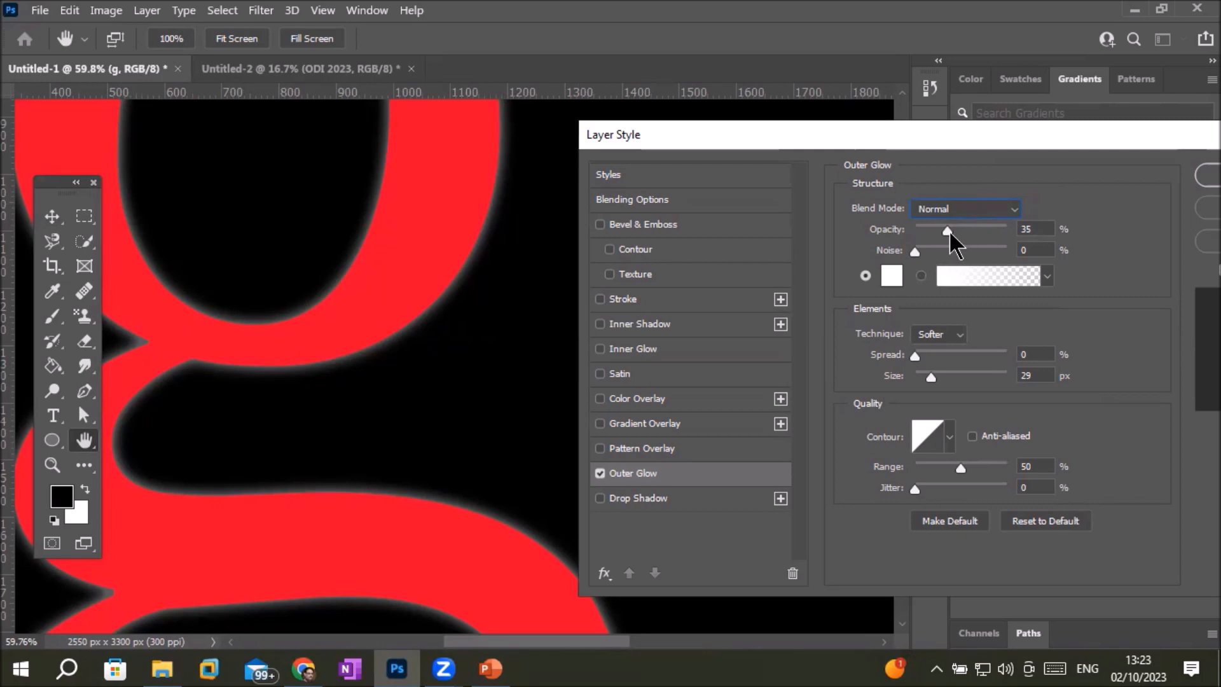
pyautogui.moveTo(979, 238); pyautogui.dragTo(1016, 245)
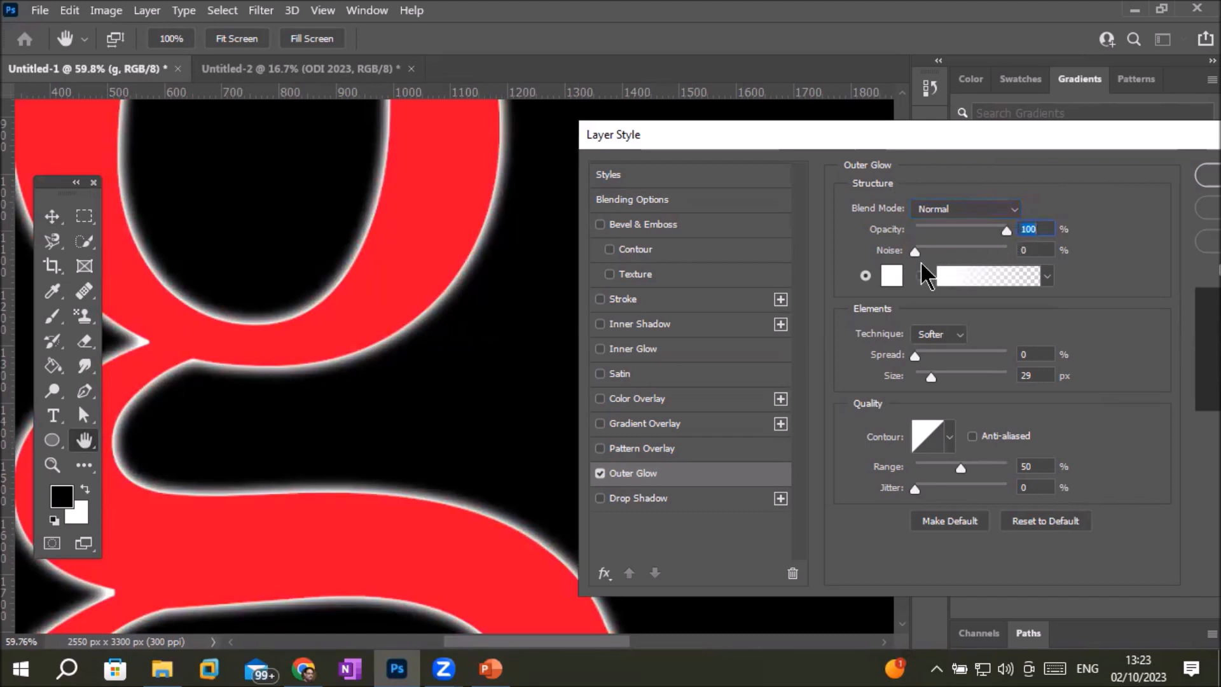
pyautogui.moveTo(915, 254)
pyautogui.mouseDown()
pyautogui.moveTo(1001, 258)
pyautogui.moveTo(924, 257)
pyautogui.mouseUp()
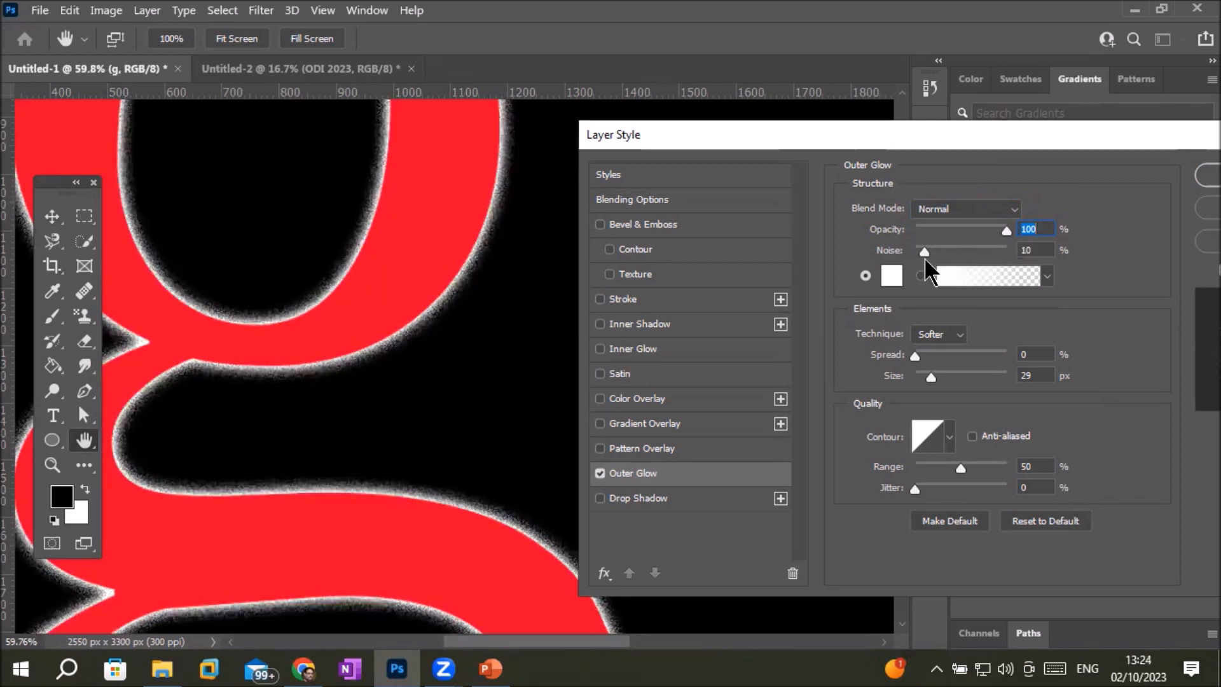
pyautogui.click(924, 257)
# Set the outer glow colour of the "g" text to bright yellow.
pyautogui.click(899, 278)
pyautogui.click(808, 355)
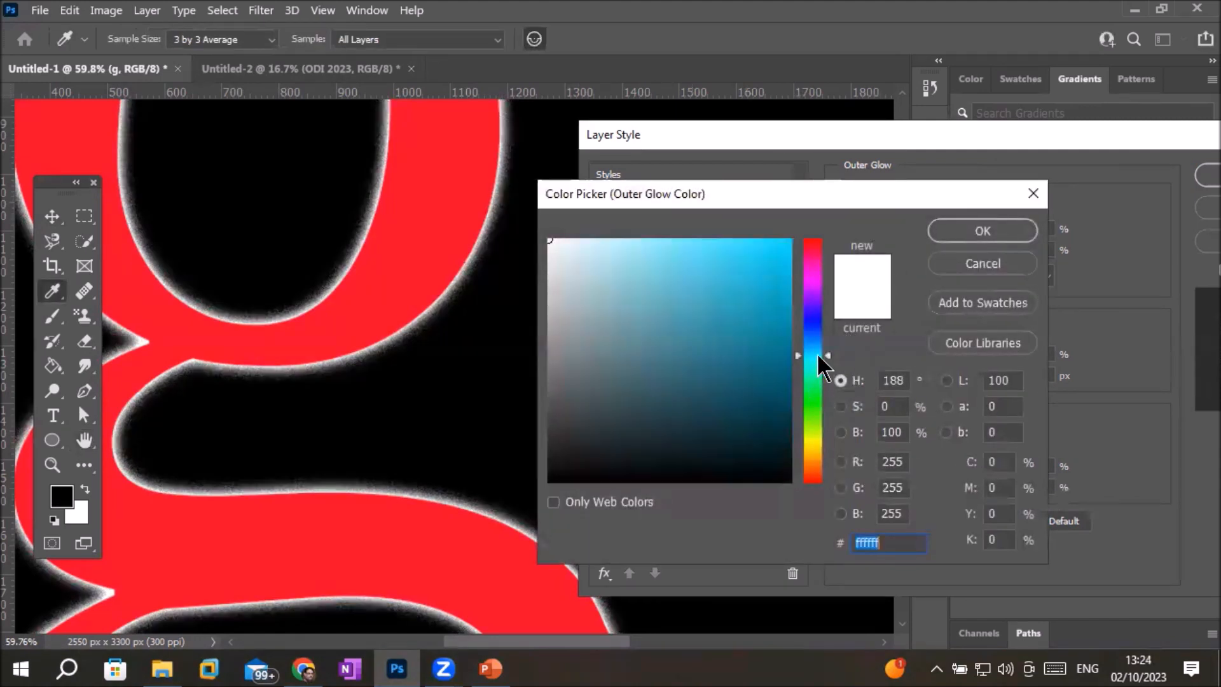
pyautogui.click(810, 441)
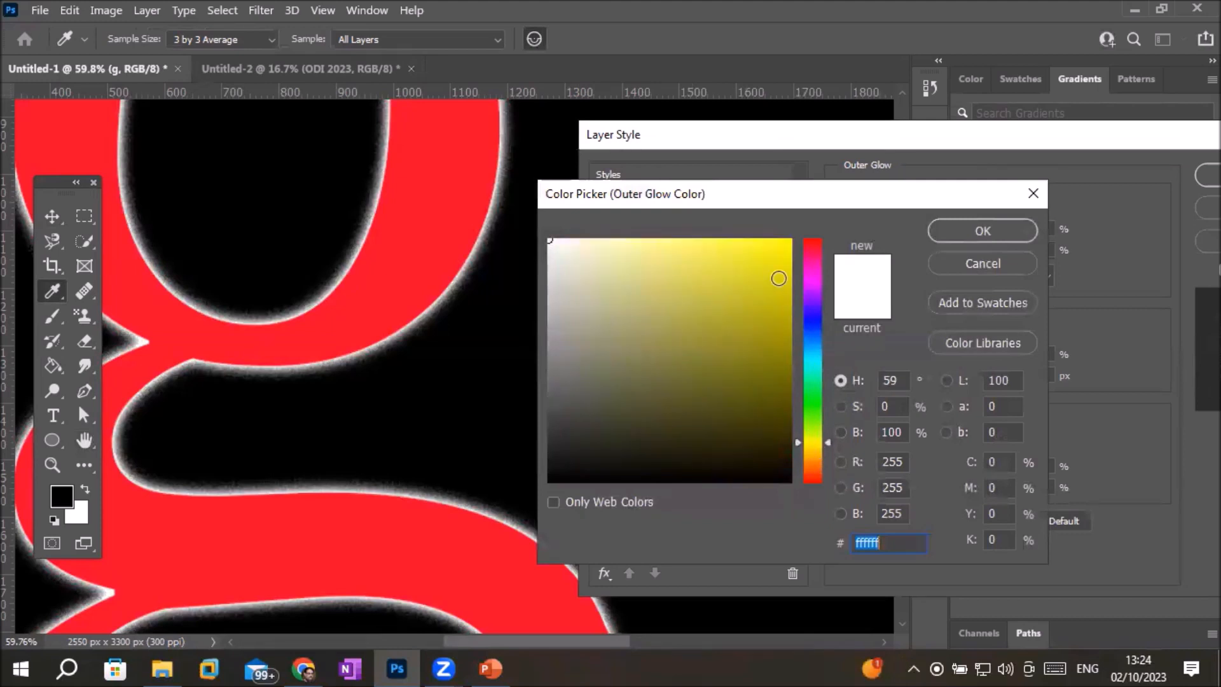
pyautogui.click(786, 249)
pyautogui.click(983, 231)
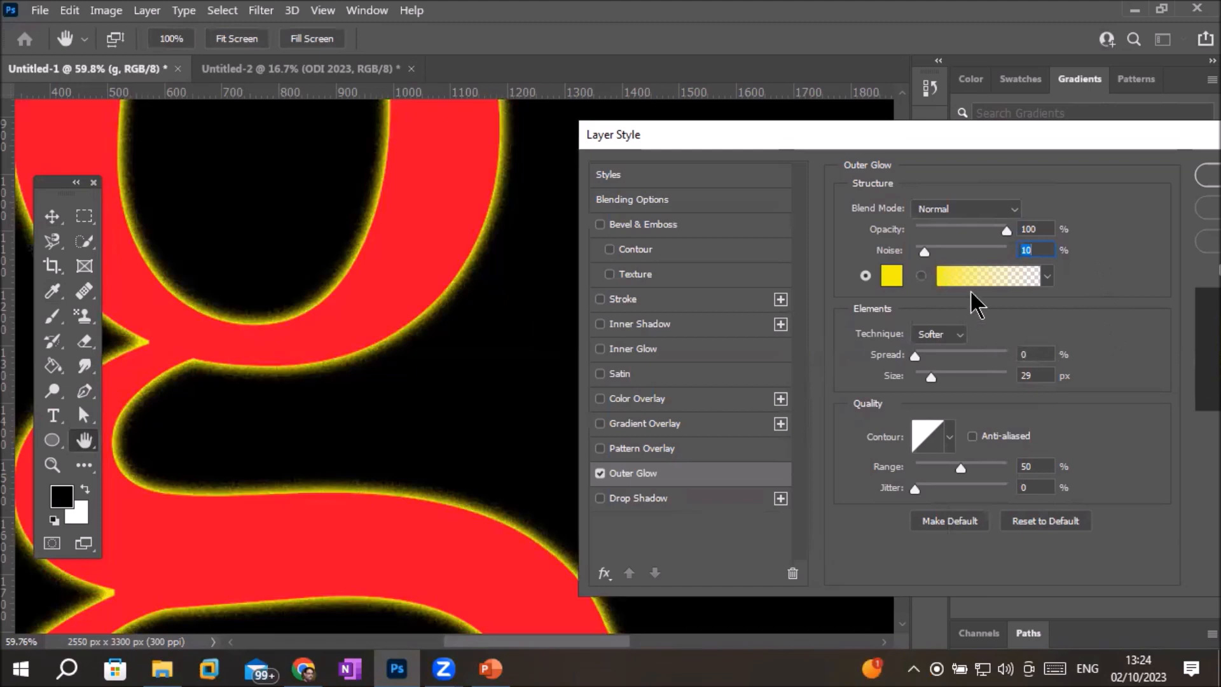
# Try the third, fourth and fifth gradient presets from the Blues group on the outer glow.
pyautogui.click(1047, 277)
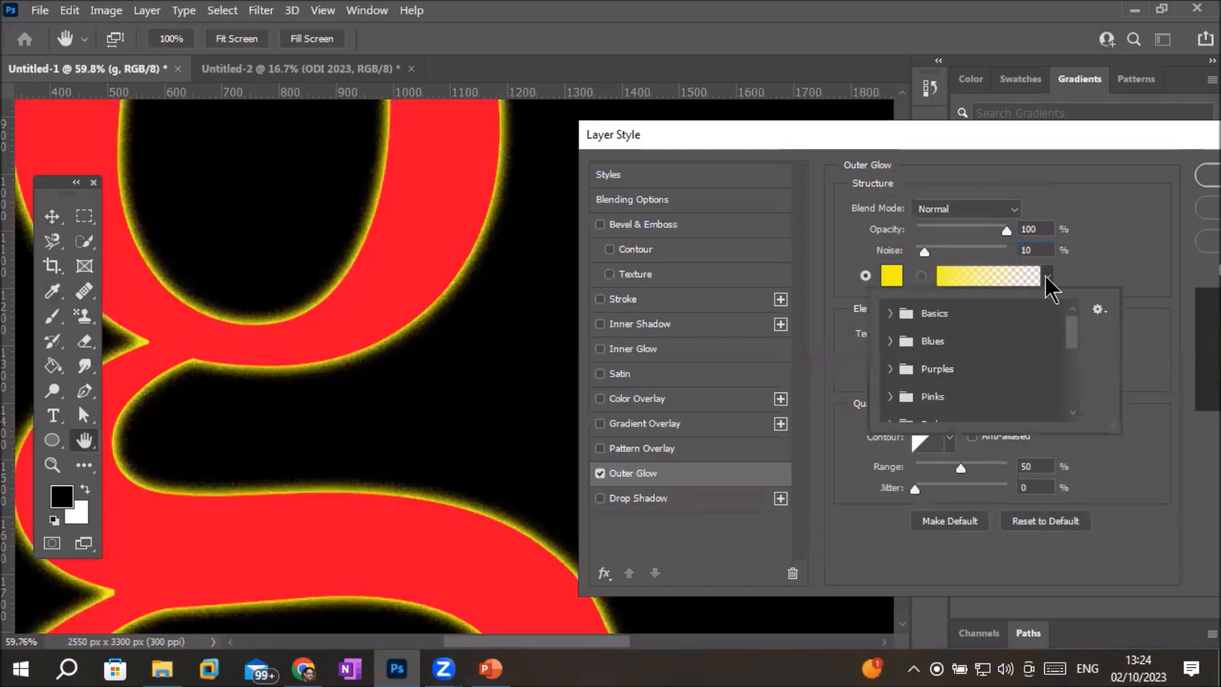
pyautogui.click(891, 342)
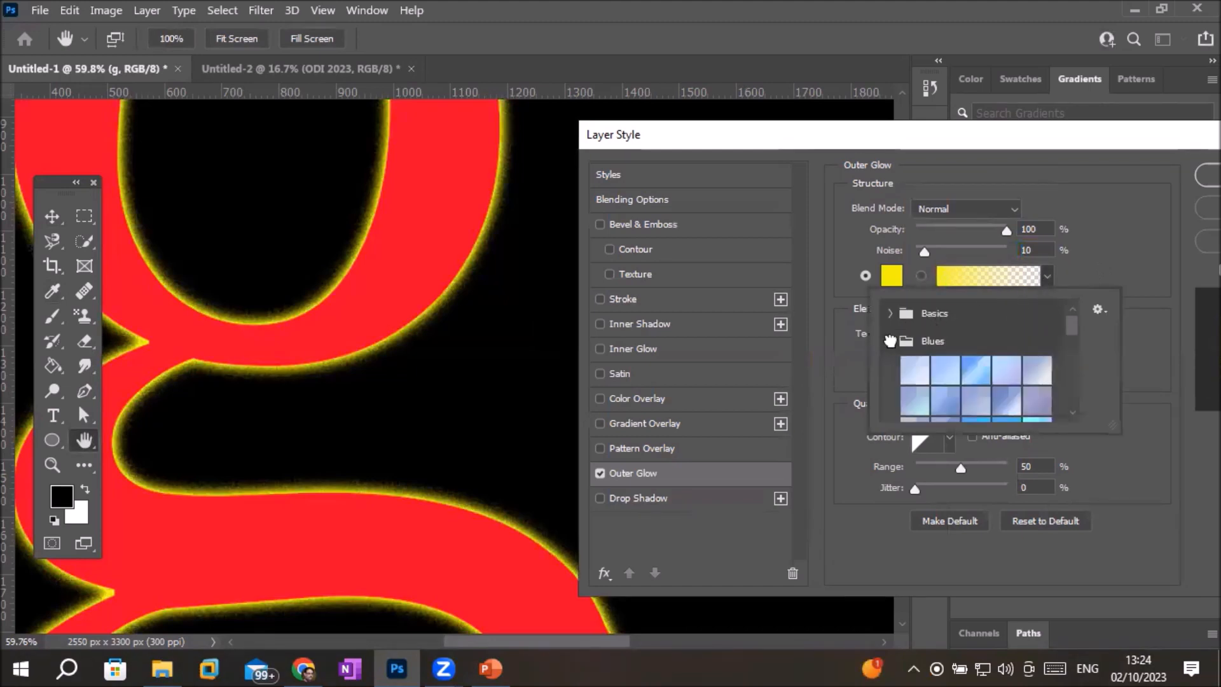
pyautogui.click(973, 367)
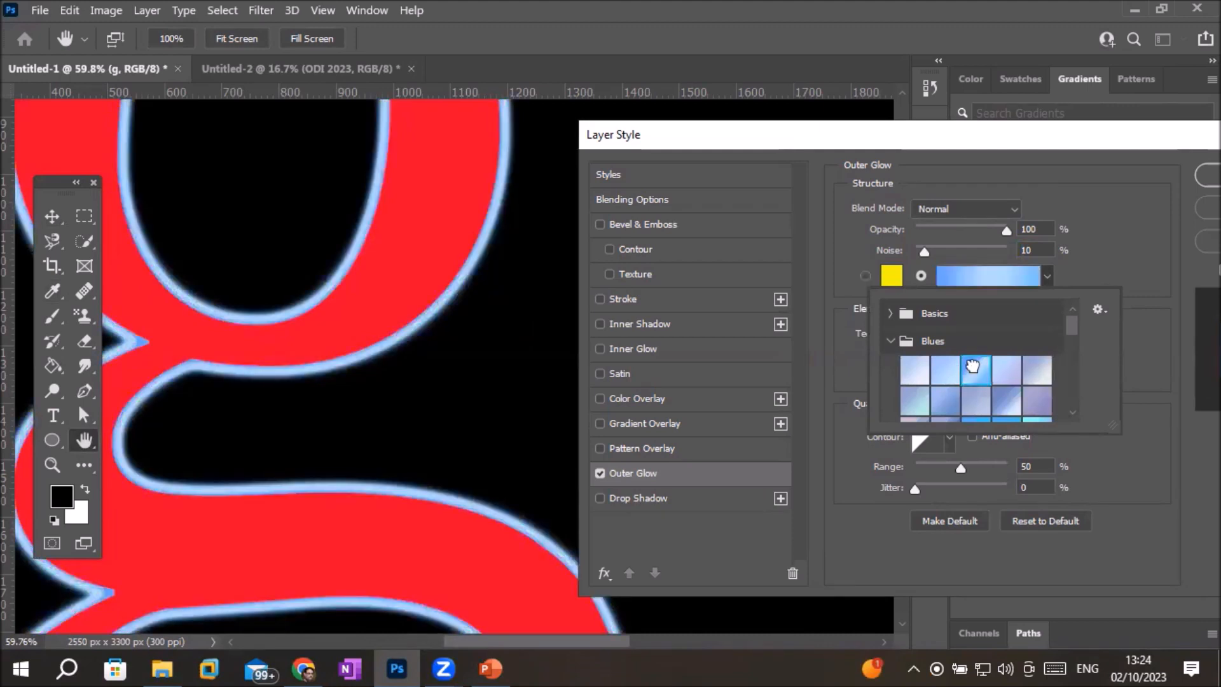
pyautogui.click(1001, 367)
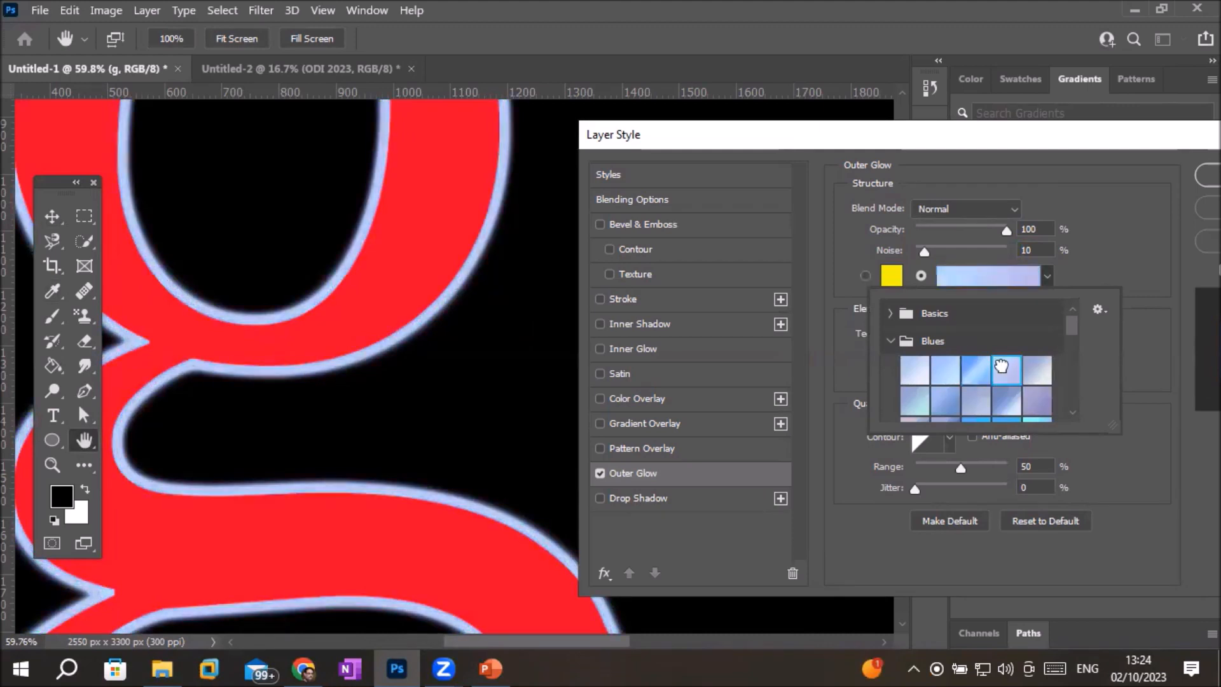
pyautogui.click(1036, 370)
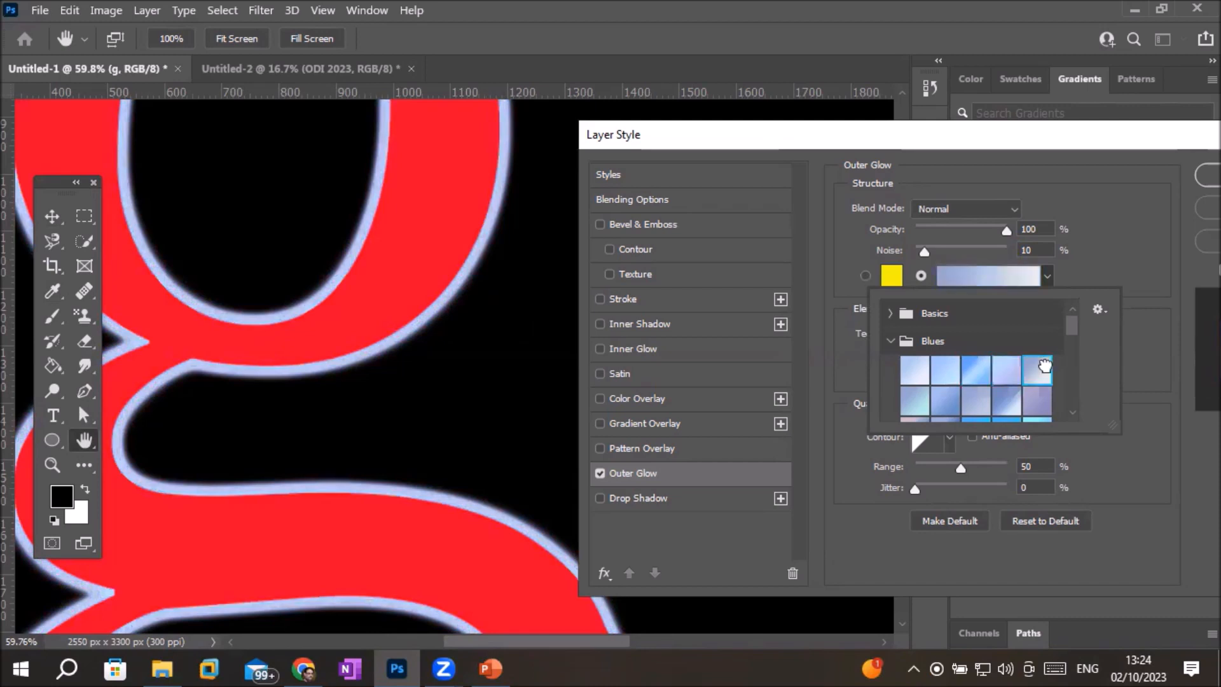
pyautogui.click(885, 343)
# Give the outer glow the cyan-to-magenta gradient from the Purples group and move the Layer Style dialog fully into view.
pyautogui.click(890, 369)
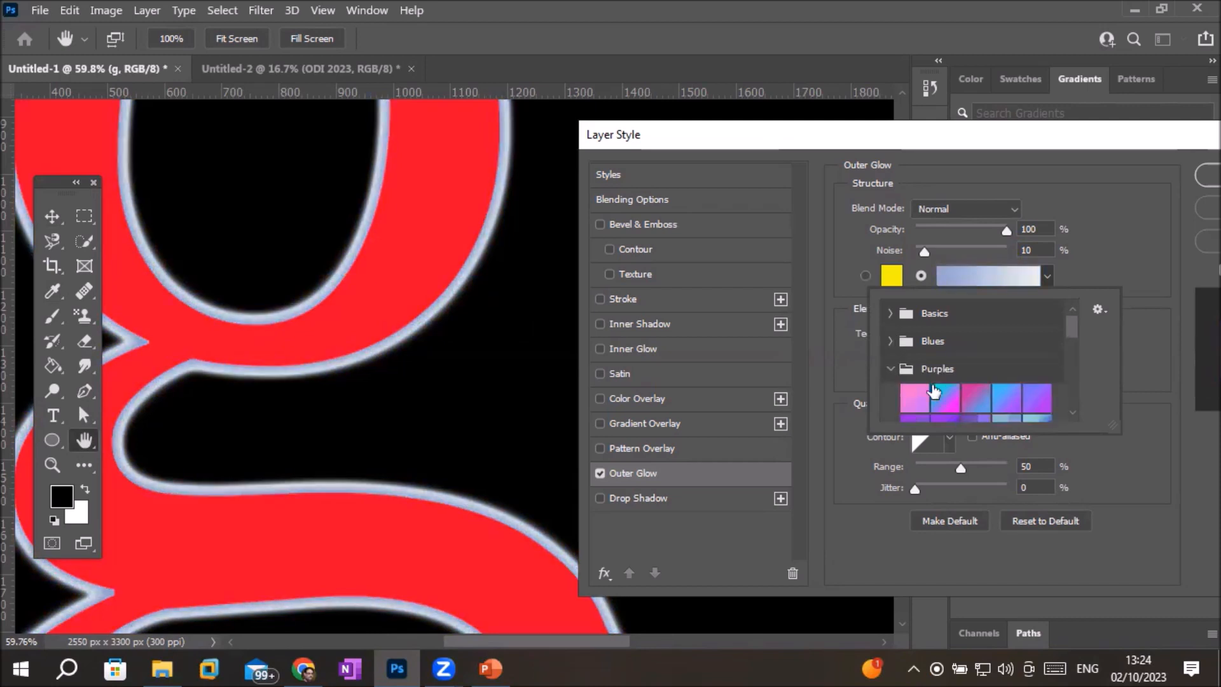
pyautogui.click(945, 396)
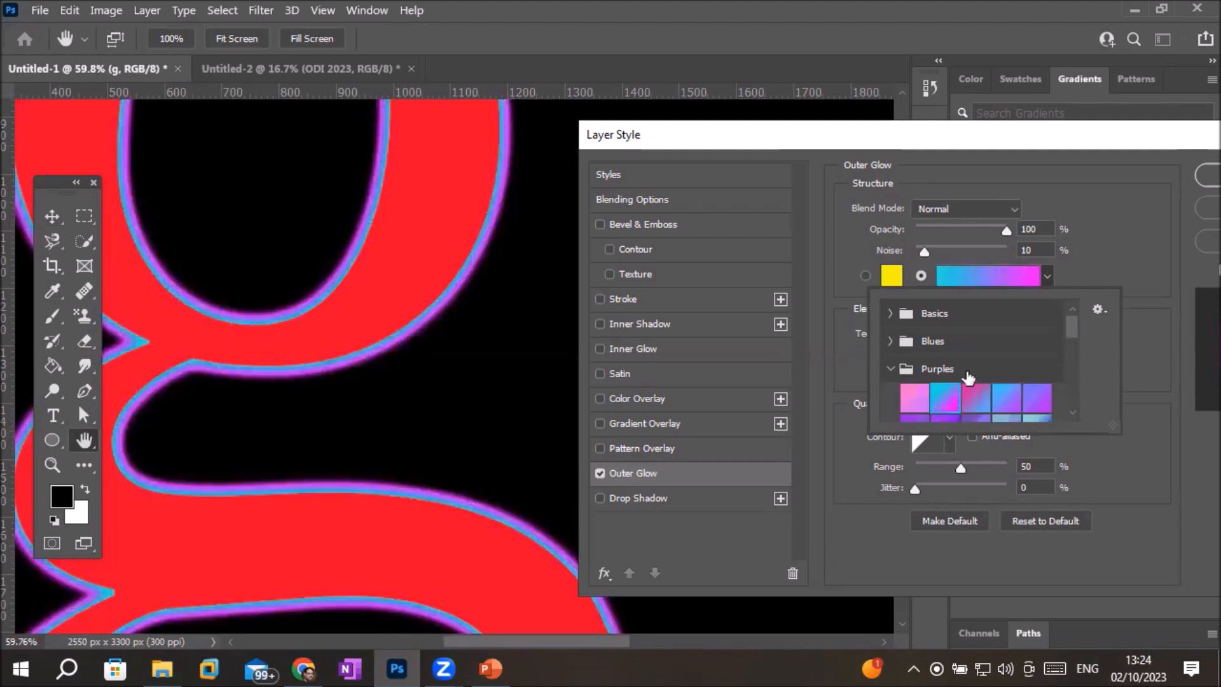
pyautogui.click(1047, 144)
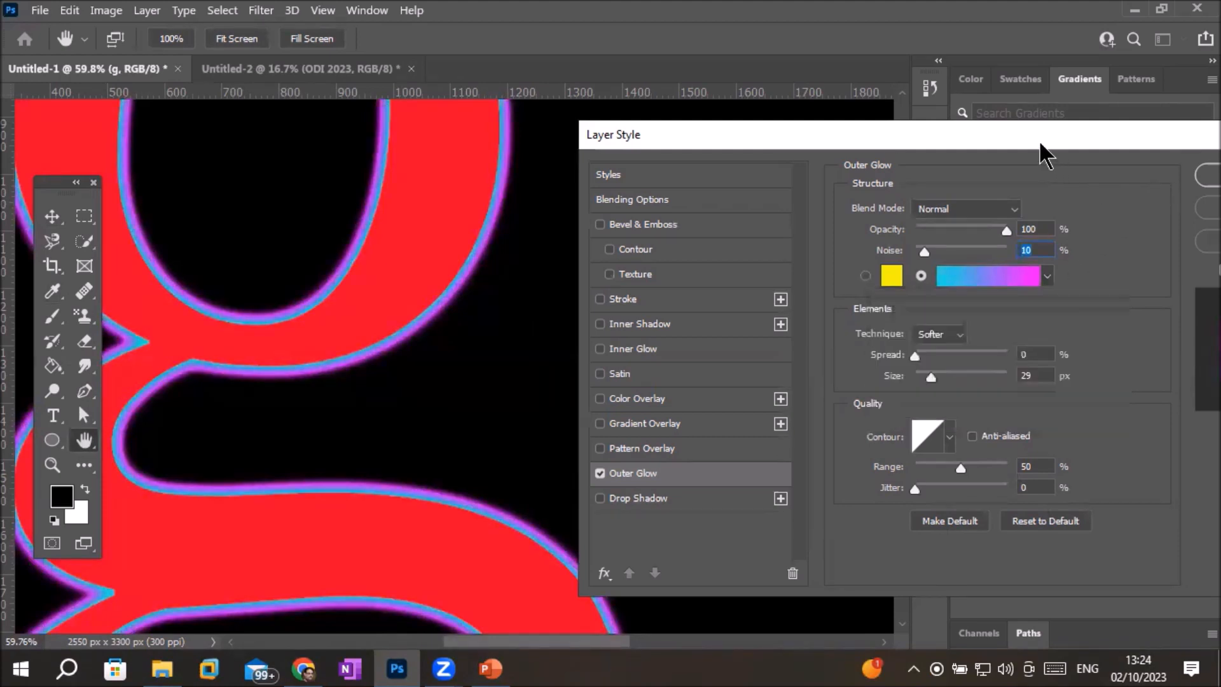
pyautogui.moveTo(1039, 141); pyautogui.dragTo(914, 164)
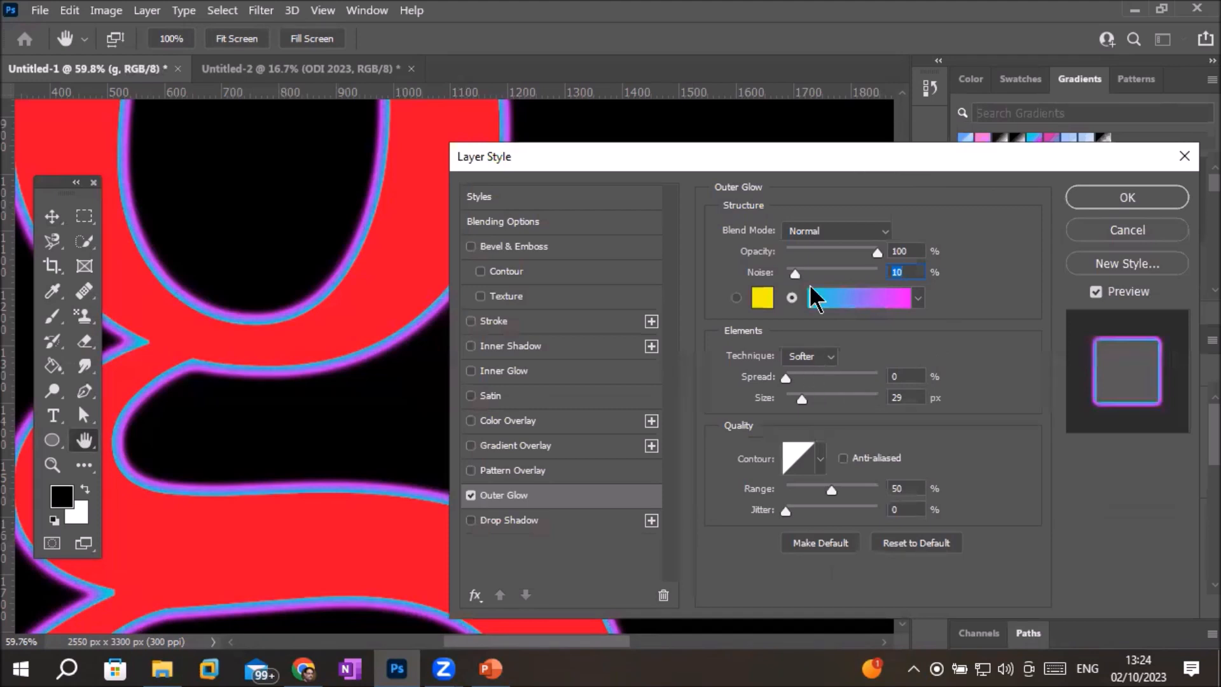
# Switch the "g" text's outer glow back to solid yellow and set spread to 33% and size to 88 px.
pyautogui.click(736, 298)
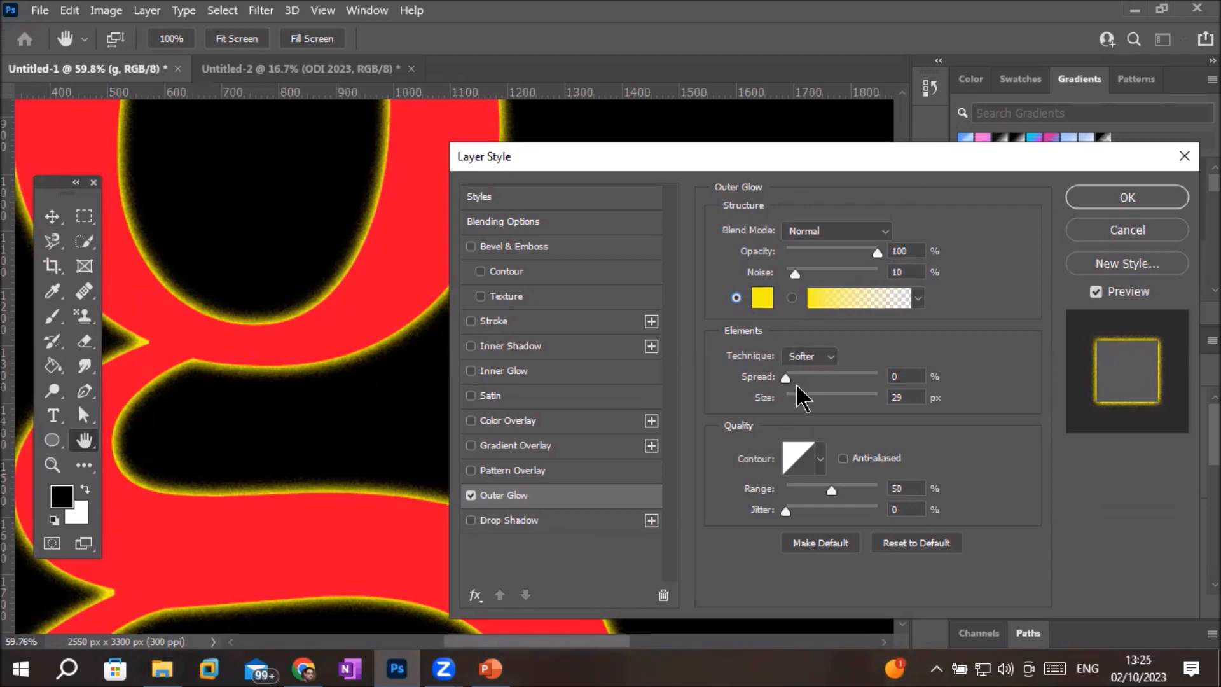
pyautogui.moveTo(791, 380)
pyautogui.mouseDown()
pyautogui.moveTo(919, 387)
pyautogui.moveTo(798, 401)
pyautogui.moveTo(780, 386)
pyautogui.moveTo(792, 385)
pyautogui.mouseUp()
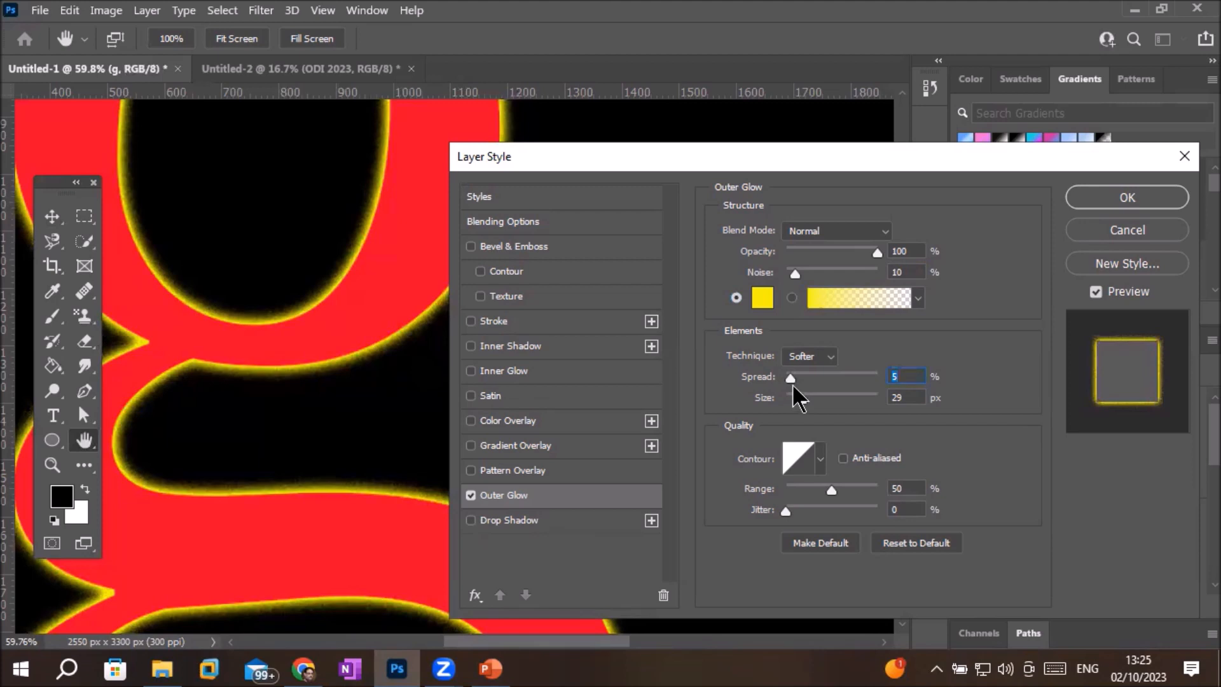
pyautogui.moveTo(792, 380); pyautogui.dragTo(814, 376)
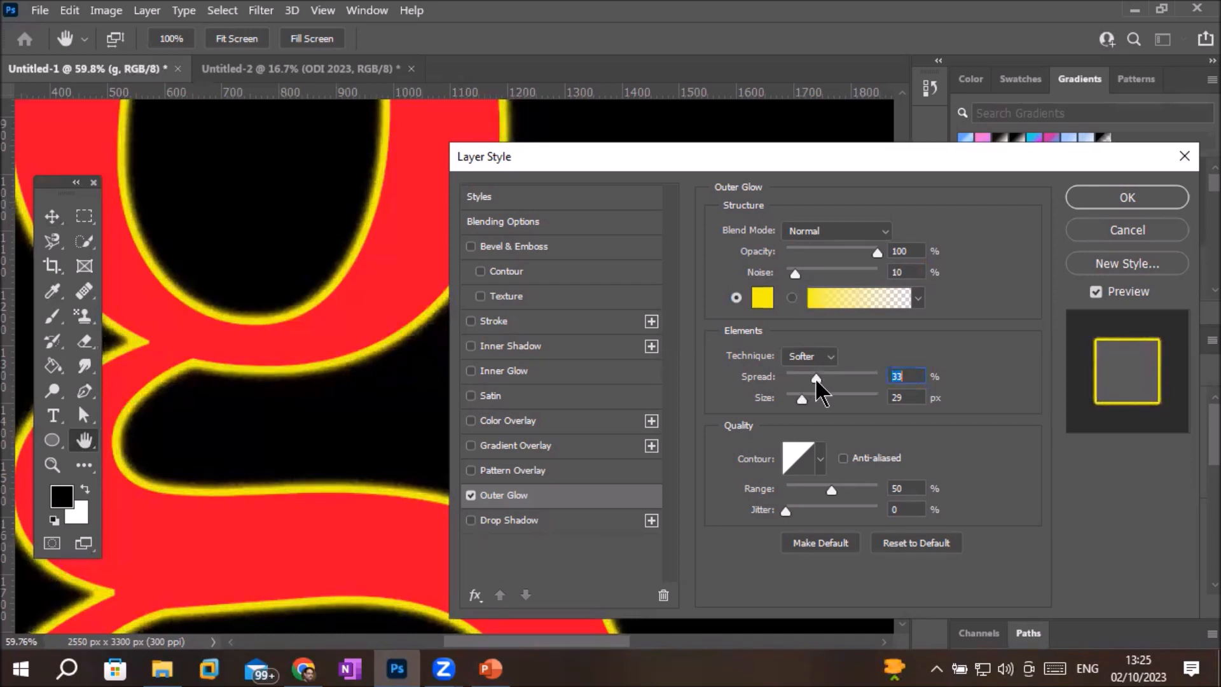
pyautogui.moveTo(800, 403)
pyautogui.mouseDown()
pyautogui.moveTo(876, 420)
pyautogui.moveTo(823, 401)
pyautogui.mouseUp()
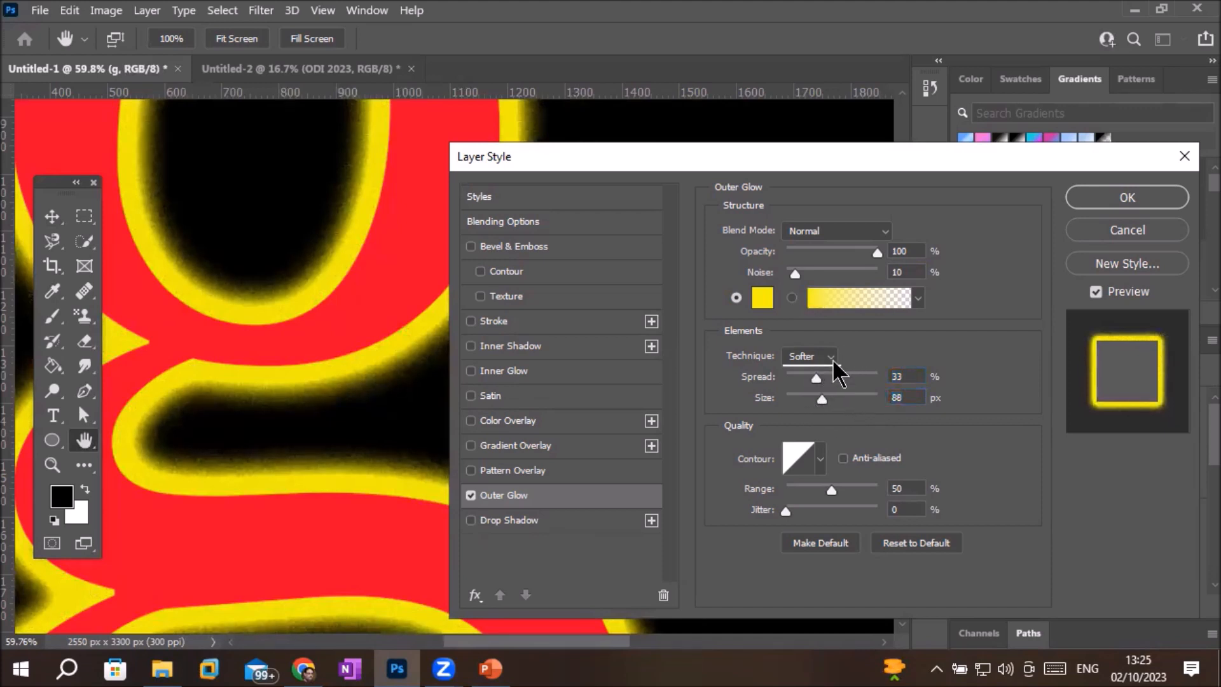
# Compare the Softer and Precise techniques on the "g" text's outer glow and settle on Precise.
pyautogui.click(833, 357)
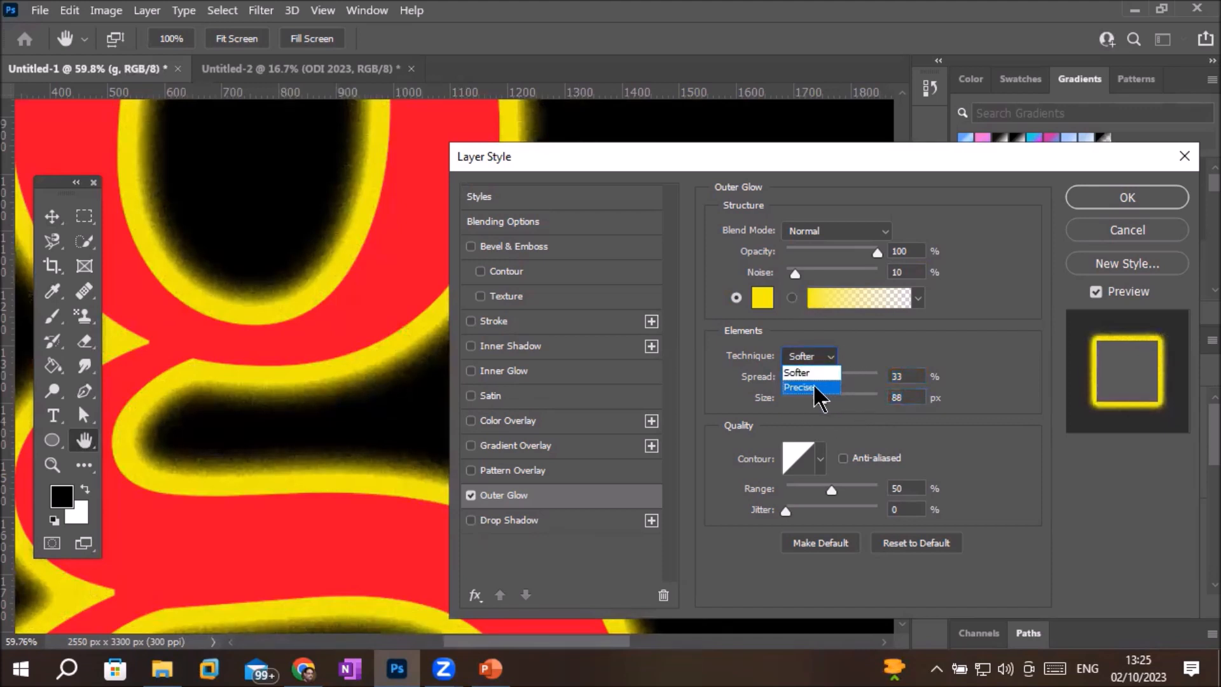
pyautogui.click(811, 387)
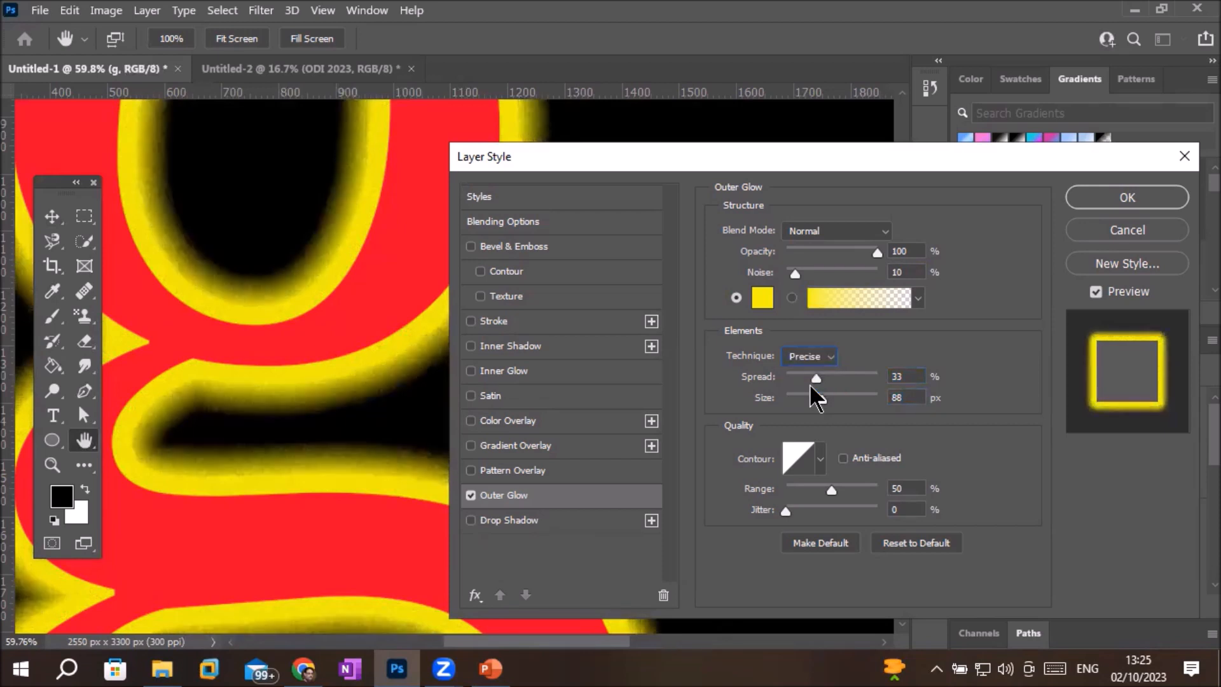
pyautogui.click(821, 366)
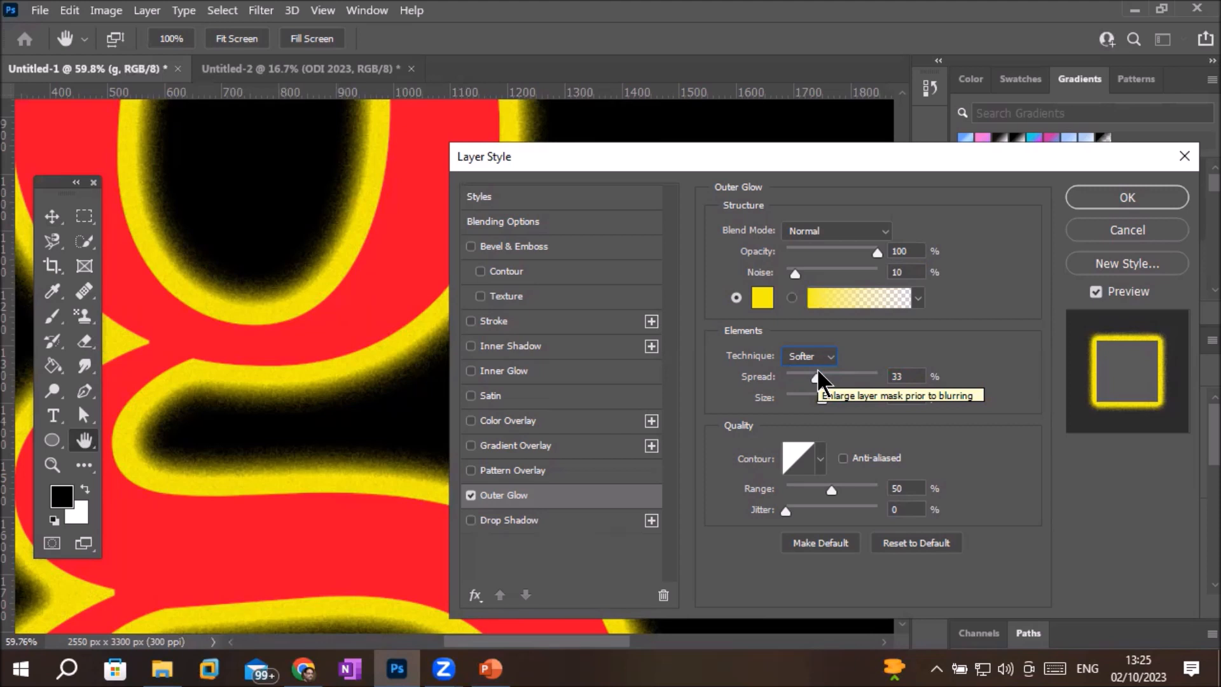
pyautogui.click(830, 356)
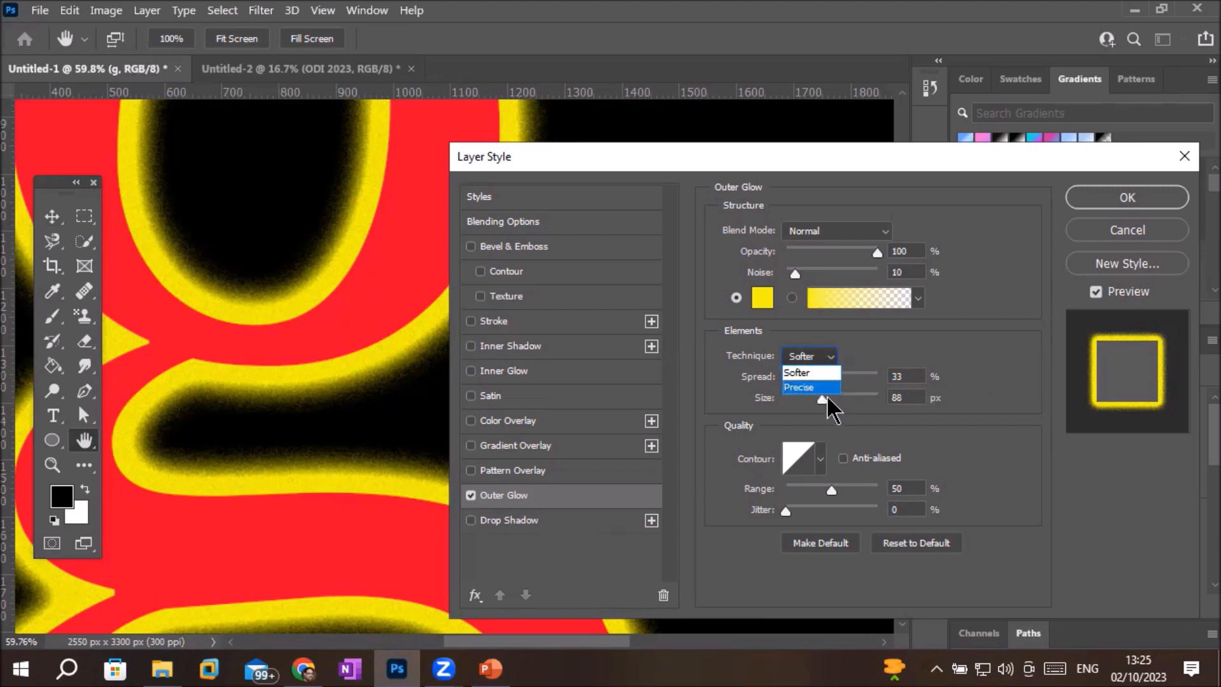
pyautogui.click(826, 389)
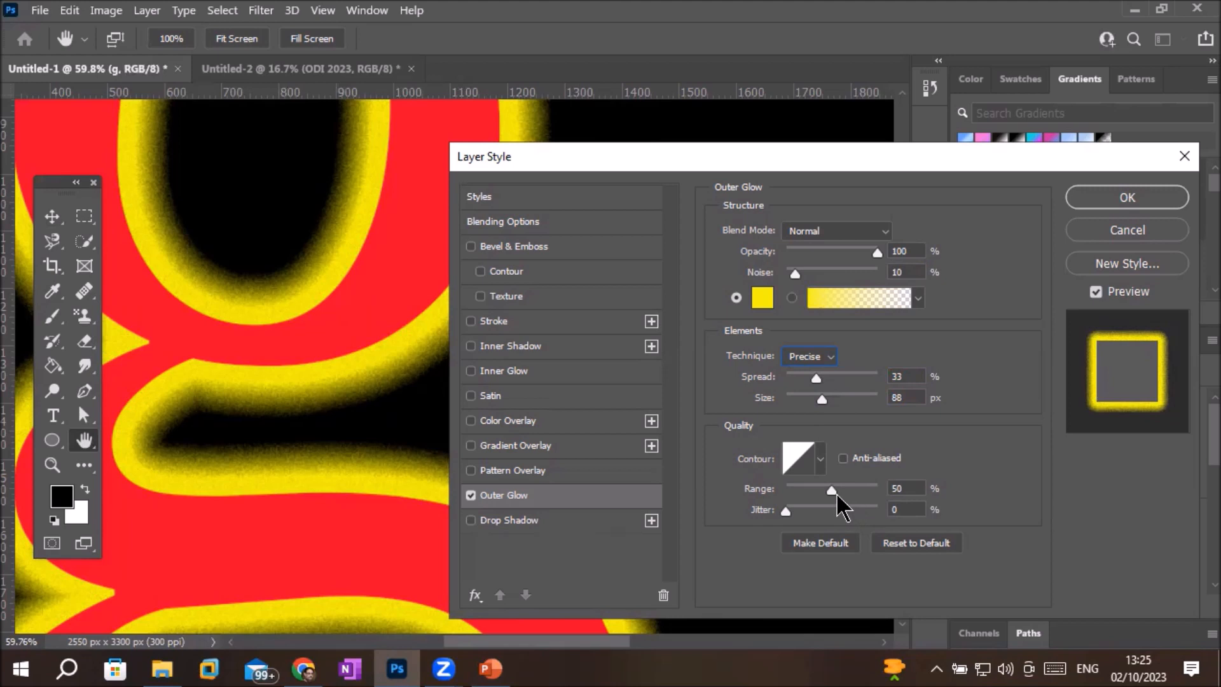
# Try outer glow ranges of 89%, 1% and 74% on the "g" text, along with 68% jitter.
pyautogui.moveTo(829, 490); pyautogui.dragTo(868, 491)
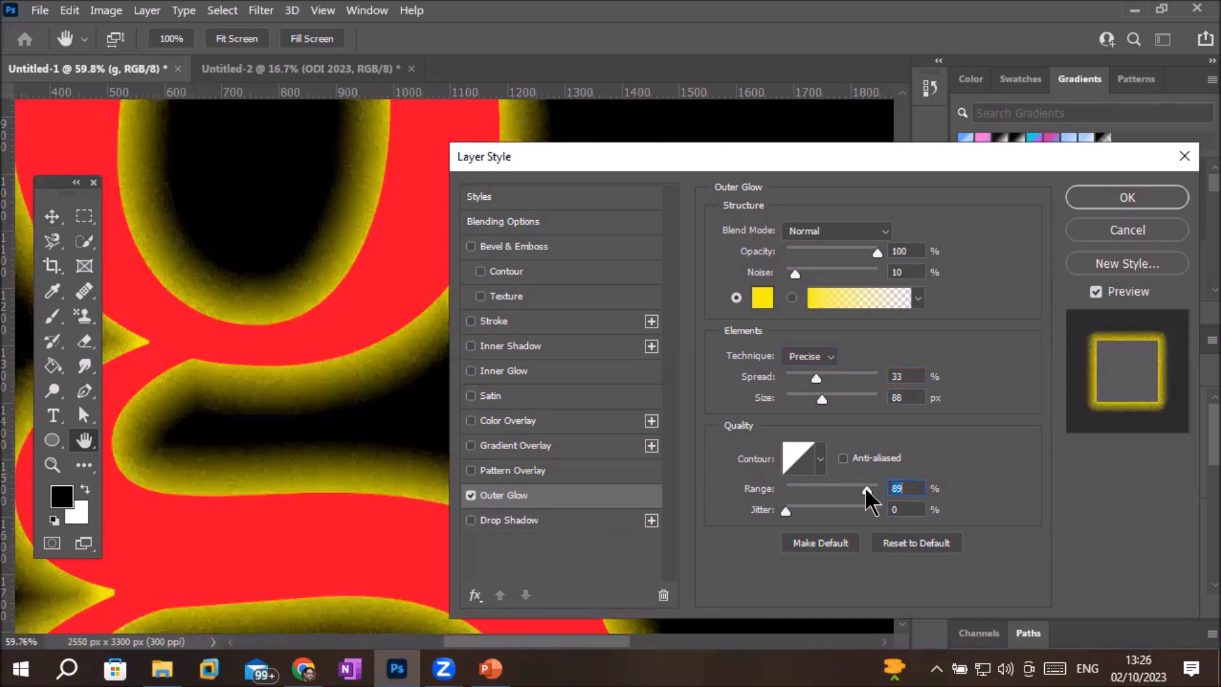
pyautogui.moveTo(867, 489); pyautogui.dragTo(831, 489)
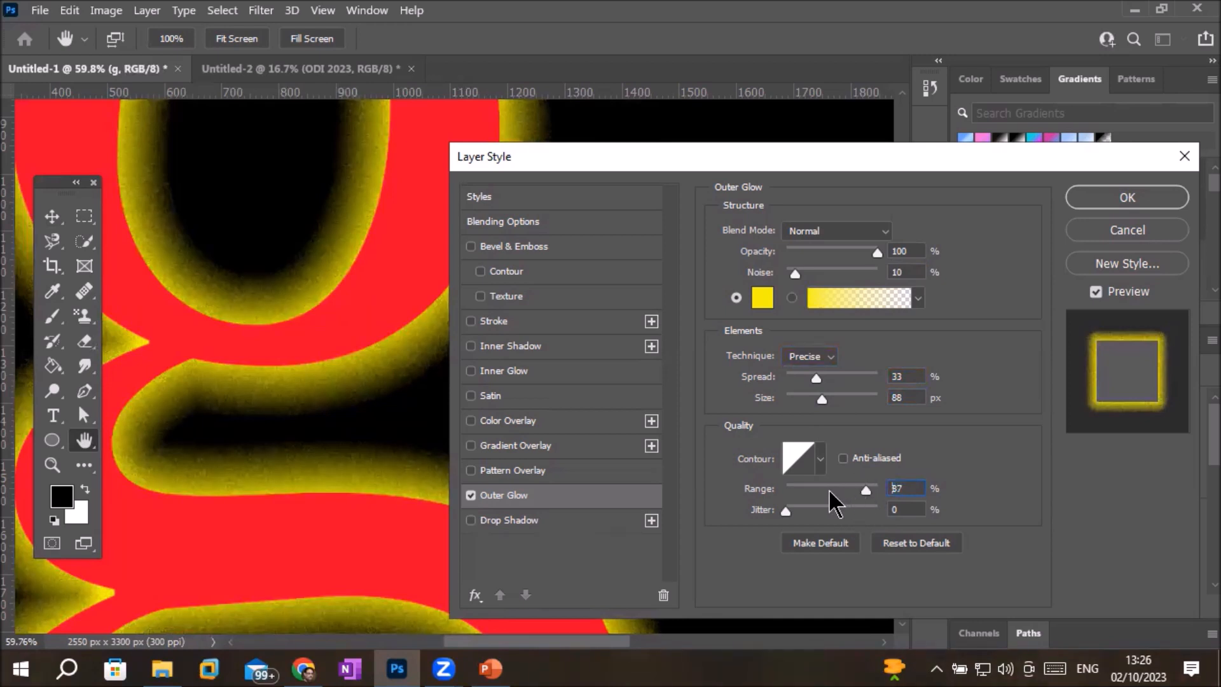
pyautogui.moveTo(803, 486); pyautogui.dragTo(783, 485)
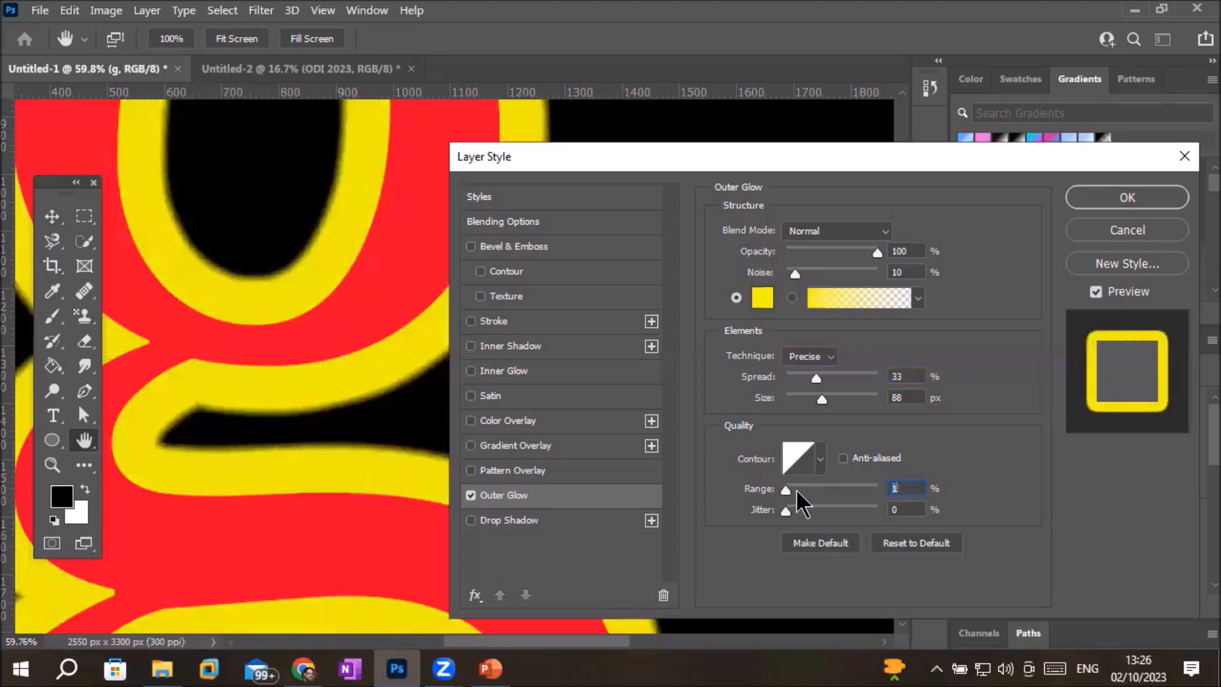
pyautogui.moveTo(784, 487); pyautogui.dragTo(849, 490)
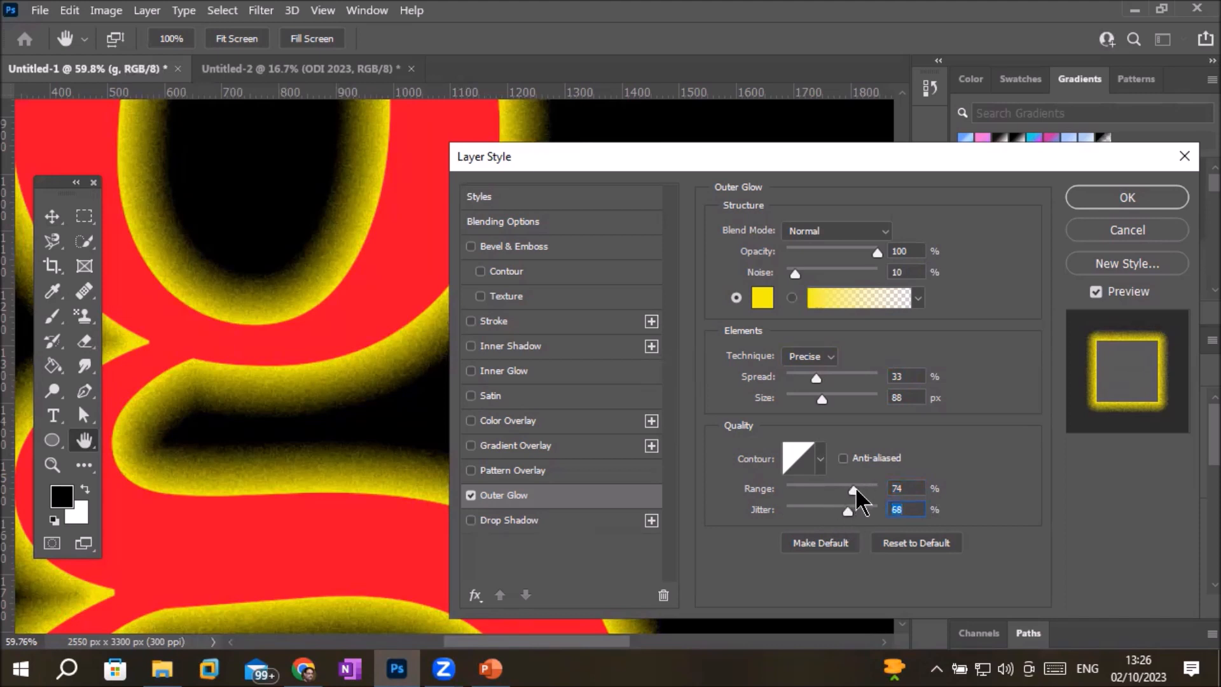
# Set the "g" text's outer glow range to 55% and jitter to 84%, and apply the layer style.
pyautogui.click(816, 489)
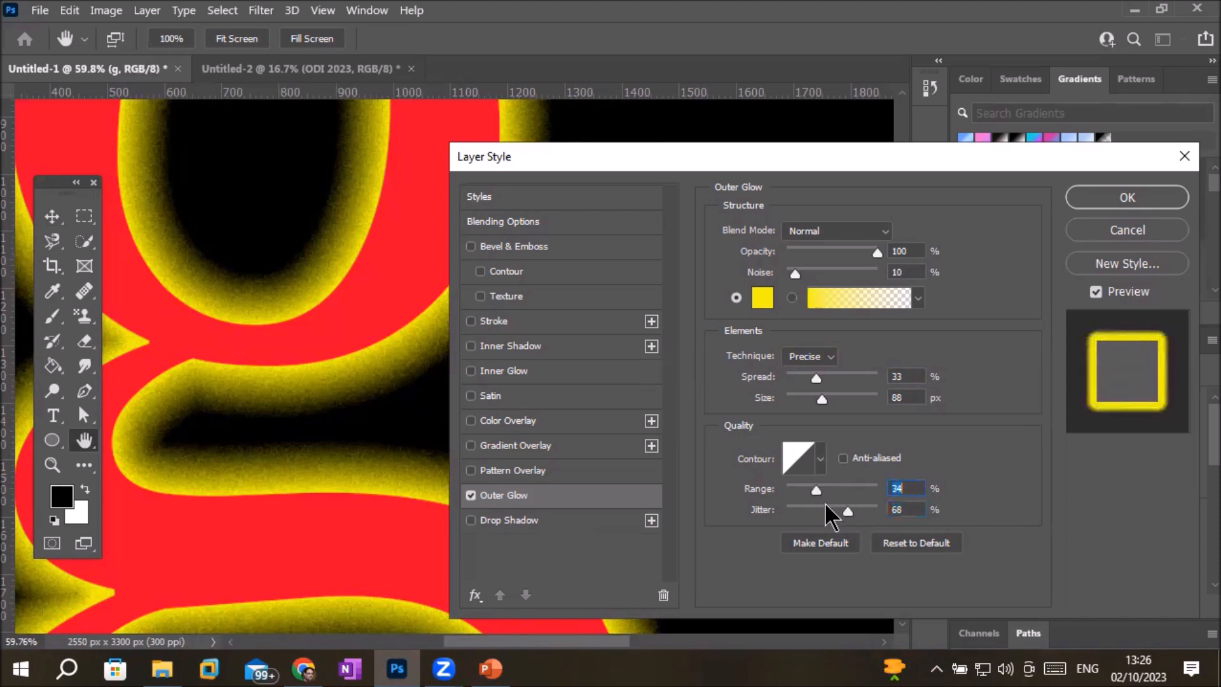
pyautogui.click(843, 510)
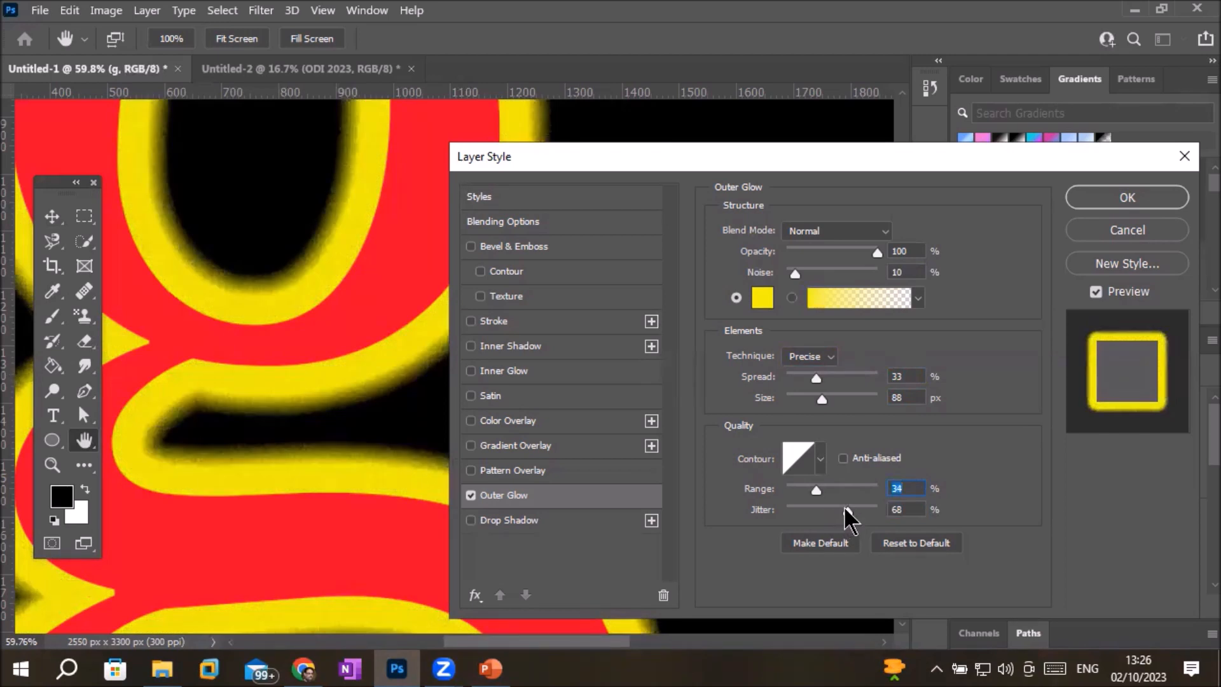
pyautogui.click(863, 510)
pyautogui.click(816, 490)
pyautogui.click(835, 489)
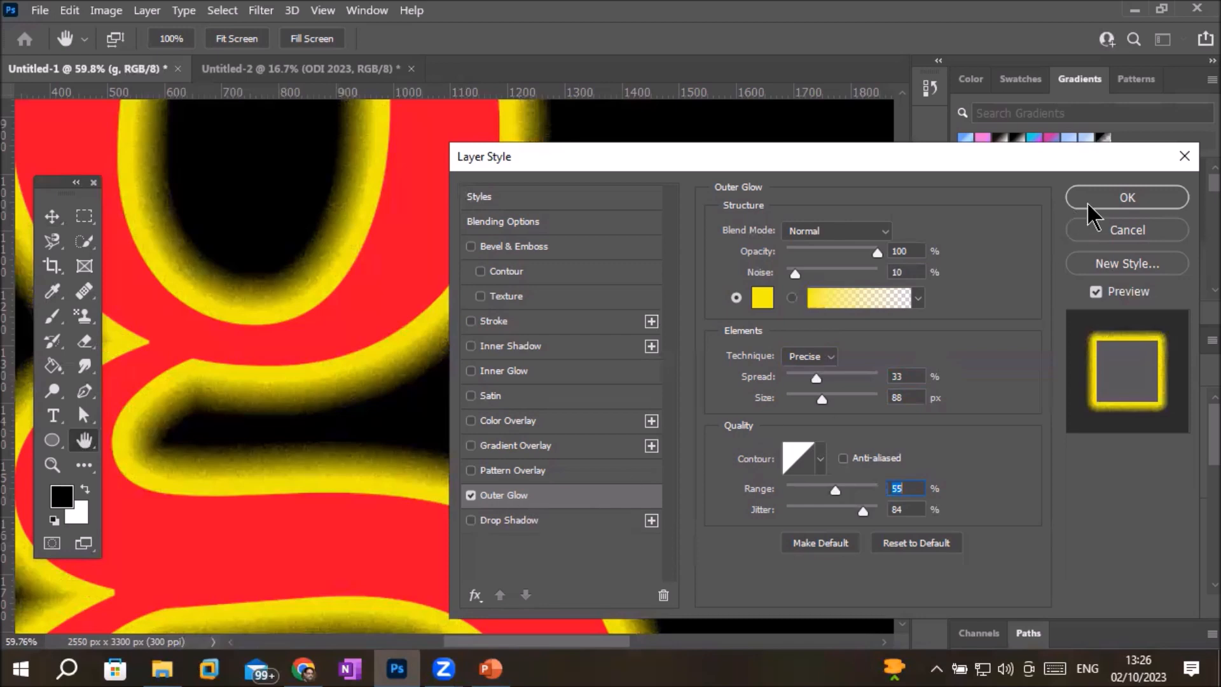
pyautogui.click(1112, 199)
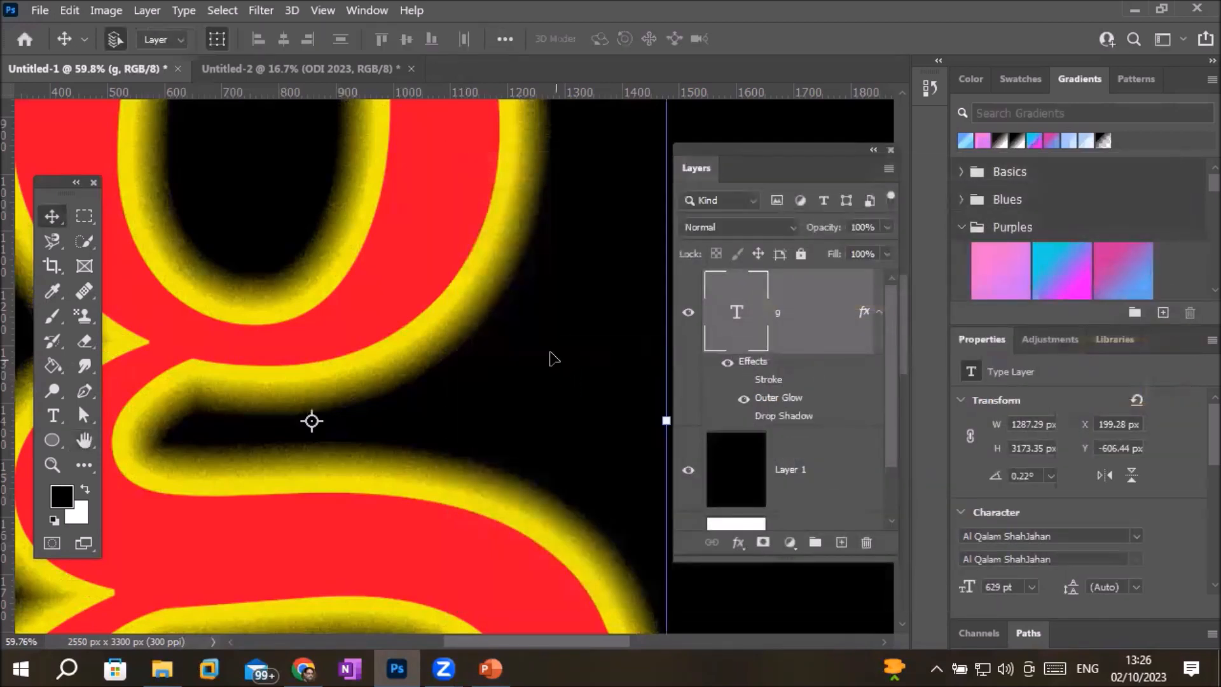
pyautogui.scroll(-5, 411, 311)
pyautogui.scroll(-3, 412, 311)
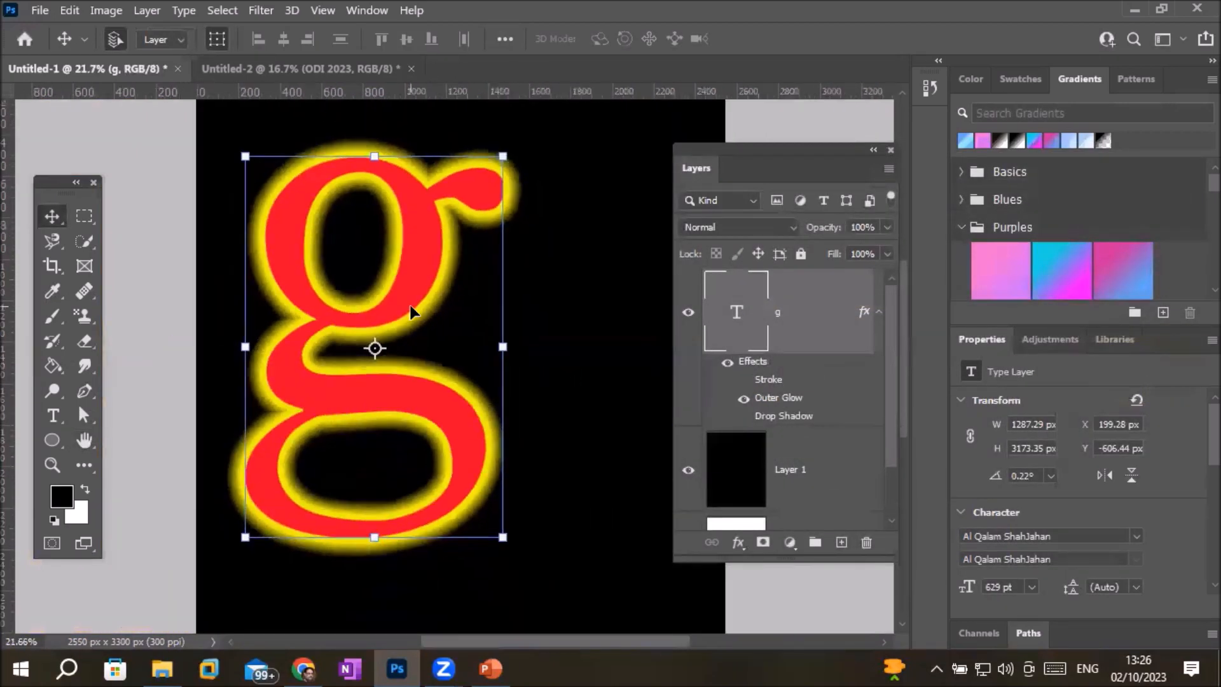
# In Untitled-2, disable the drop shadow on the player picture layer pngegg (6) and enable Outer Glow instead.
pyautogui.click(256, 62)
pyautogui.click(490, 372)
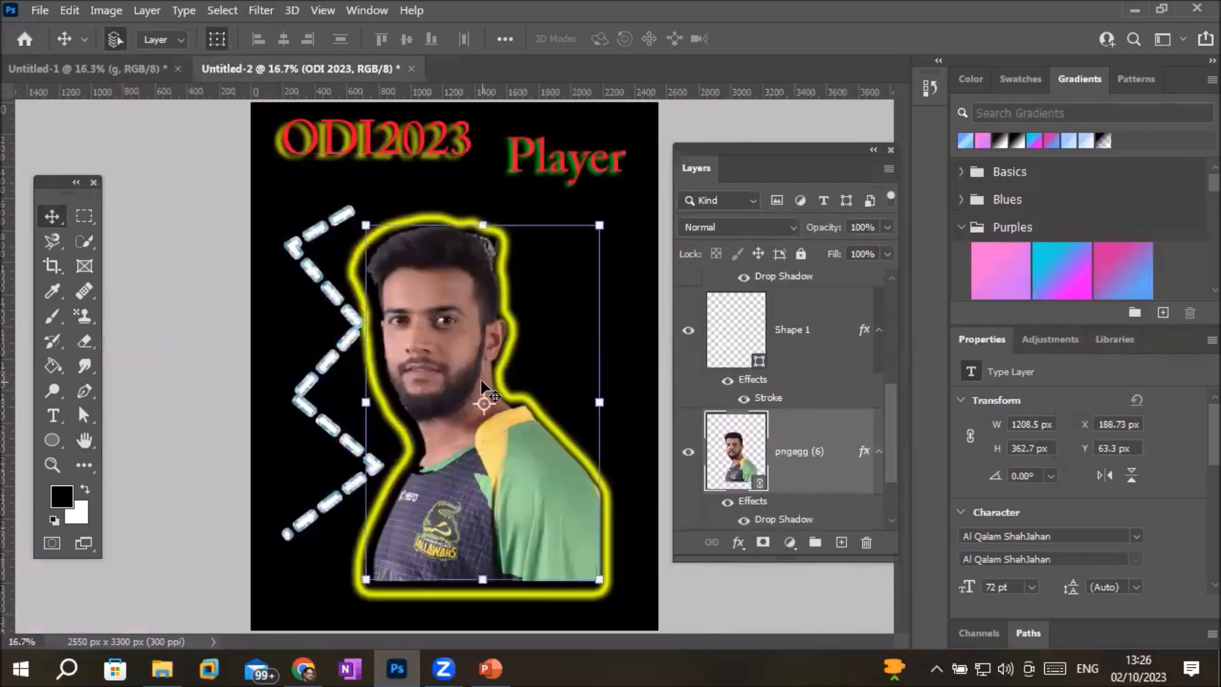
pyautogui.doubleClick(760, 519)
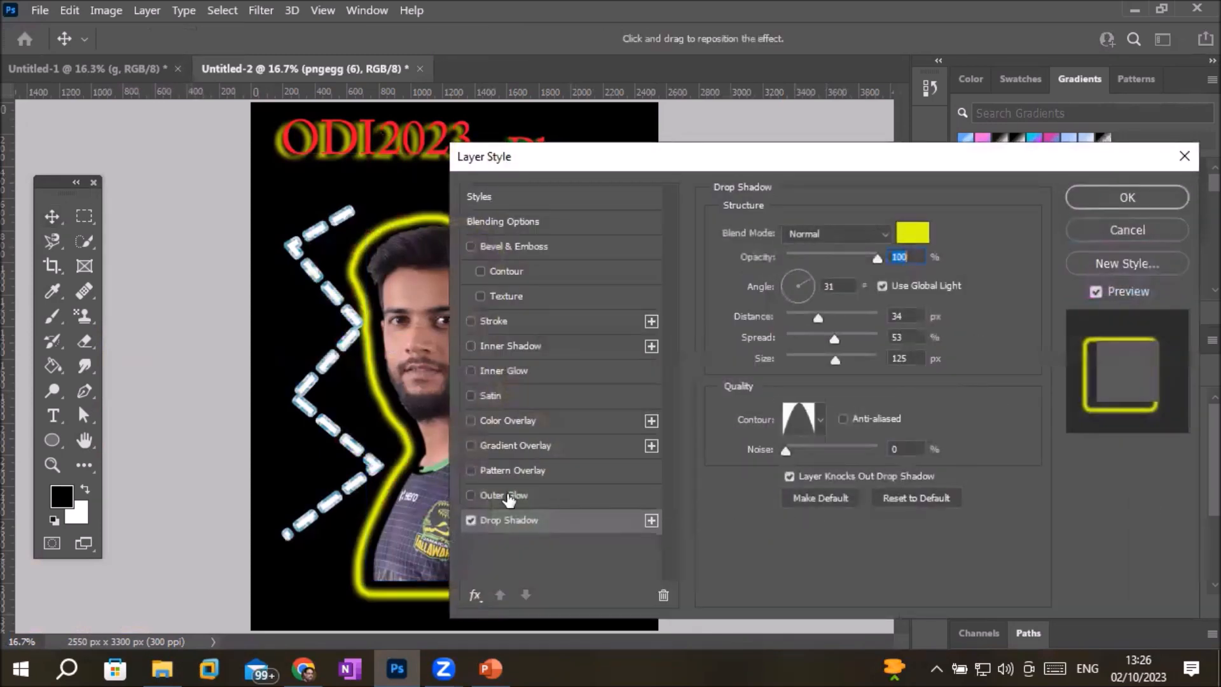
pyautogui.click(470, 520)
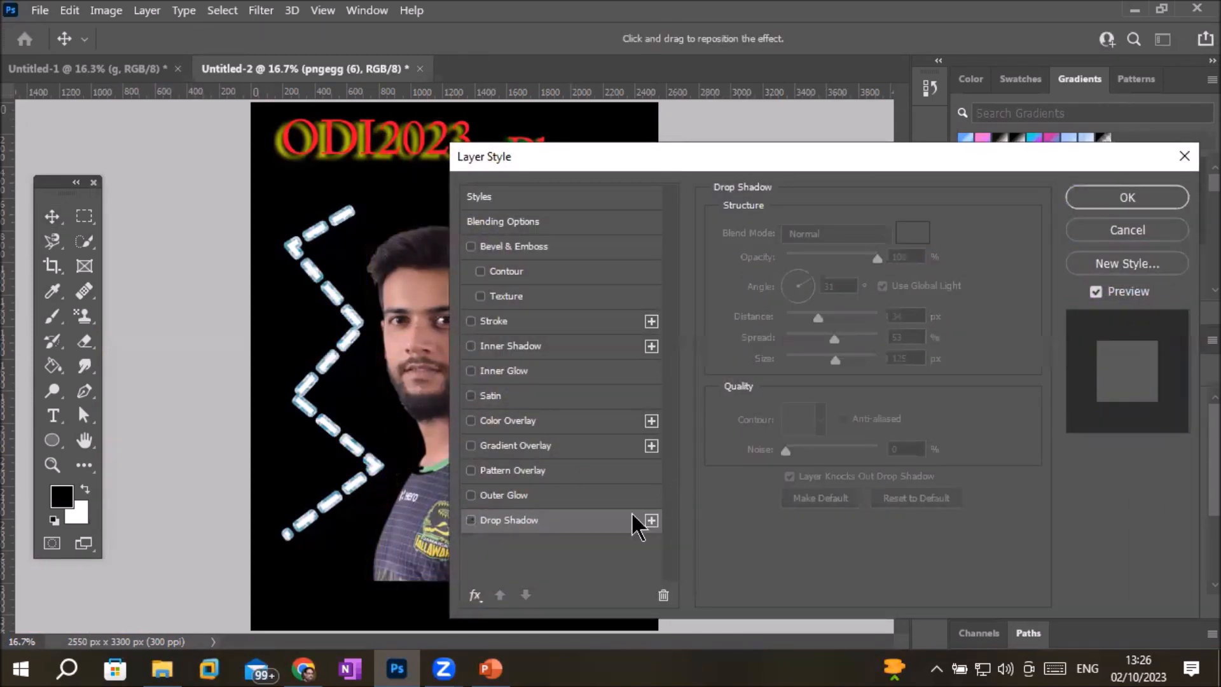
pyautogui.click(519, 495)
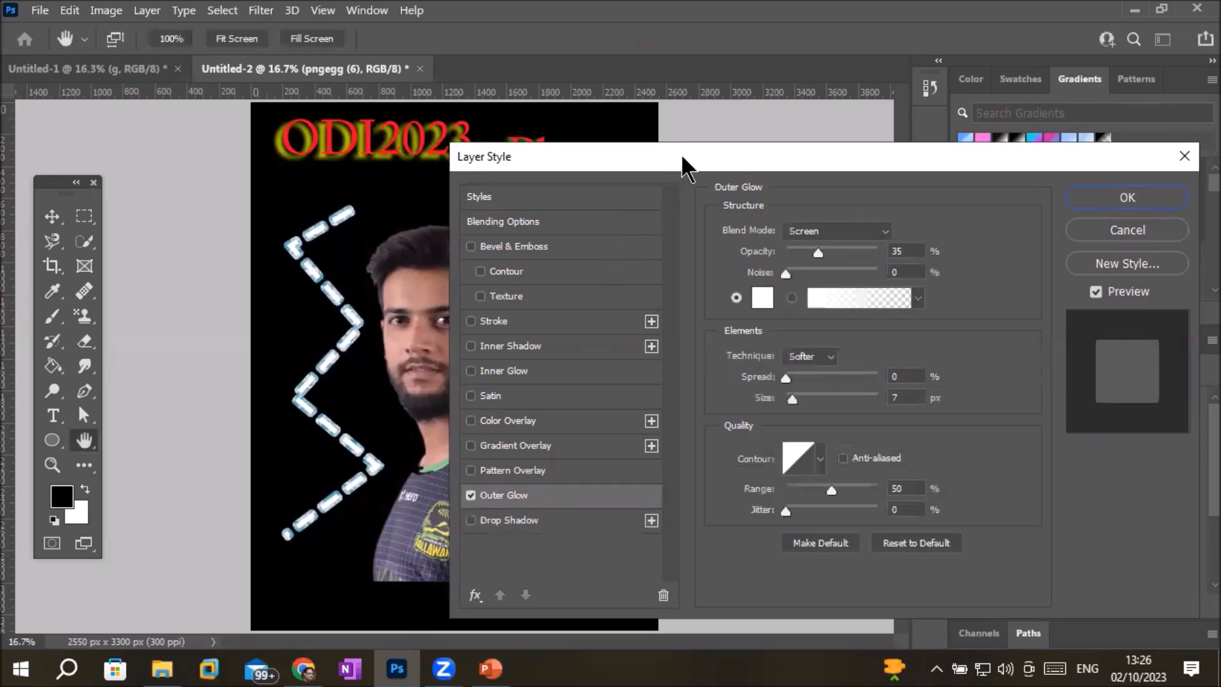
# Uncover the player picture from the Layer Style dialog, set the outer glow's blend mode to Normal and keep its colour white (ffffff).
pyautogui.moveTo(681, 154); pyautogui.dragTo(819, 83)
pyautogui.click(983, 154)
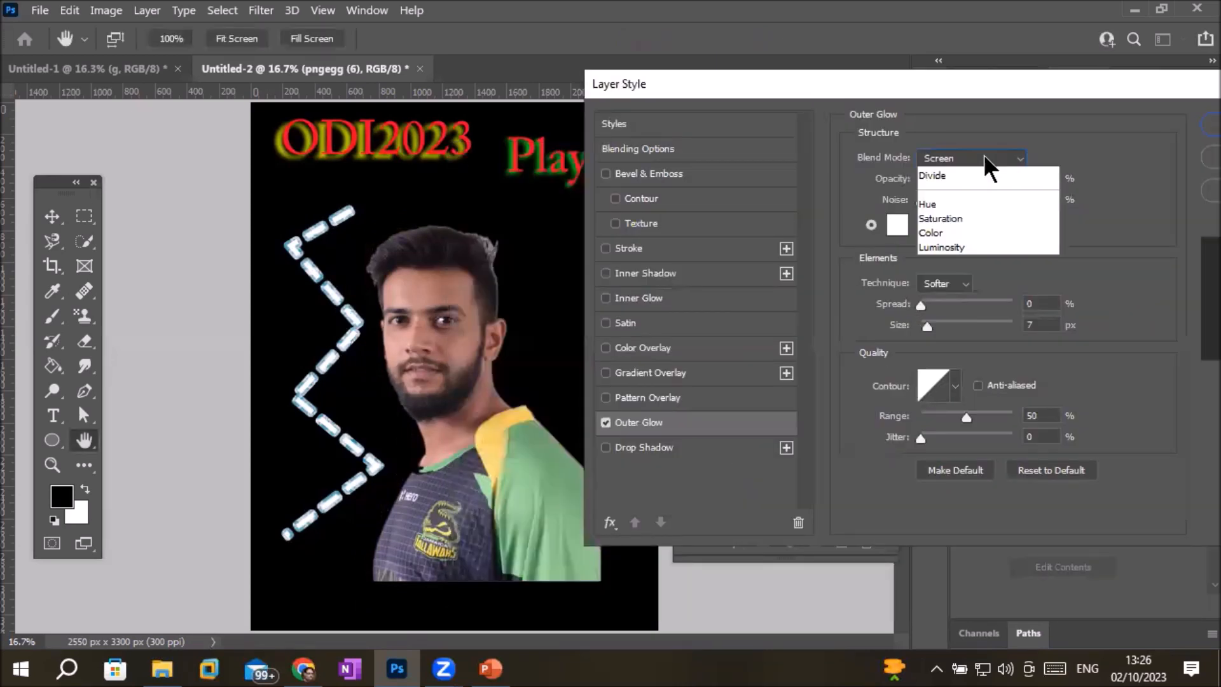
pyautogui.click(976, 171)
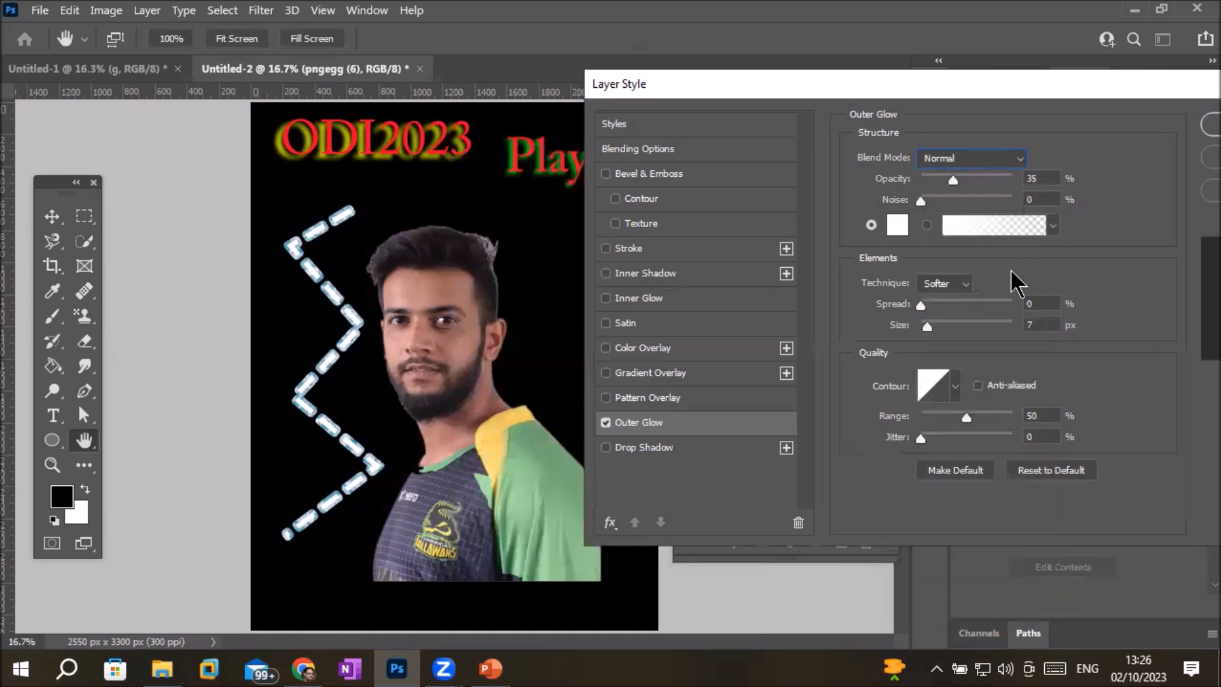
pyautogui.click(899, 224)
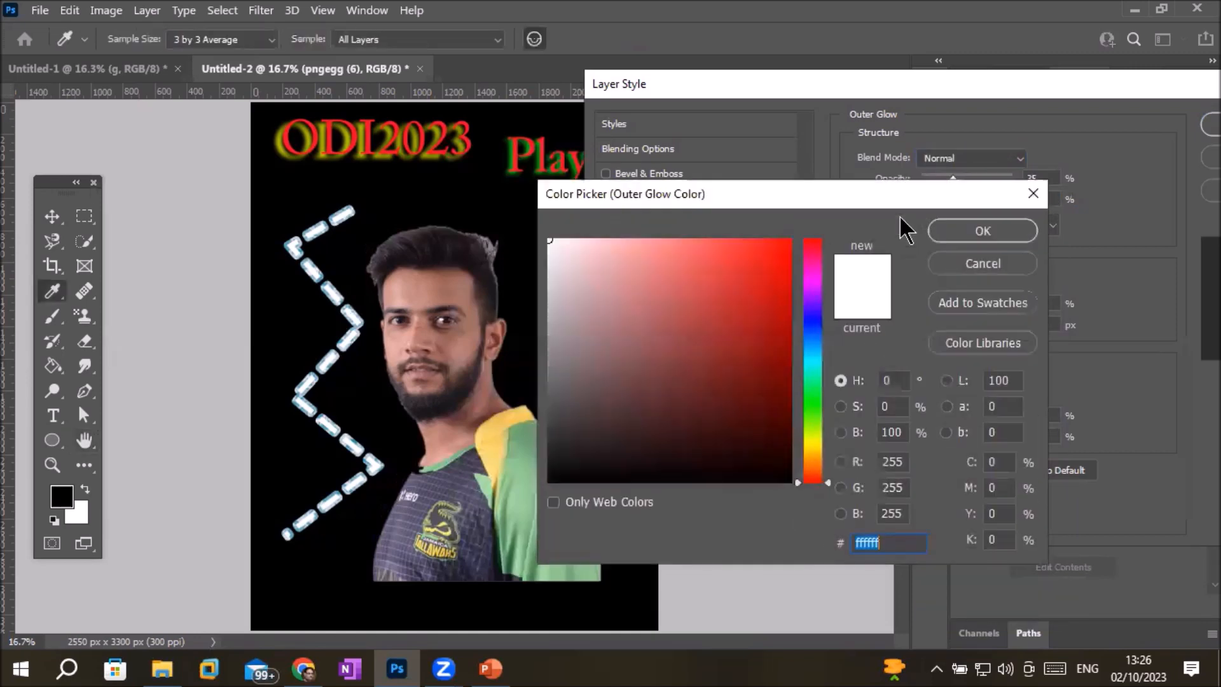
pyautogui.click(985, 229)
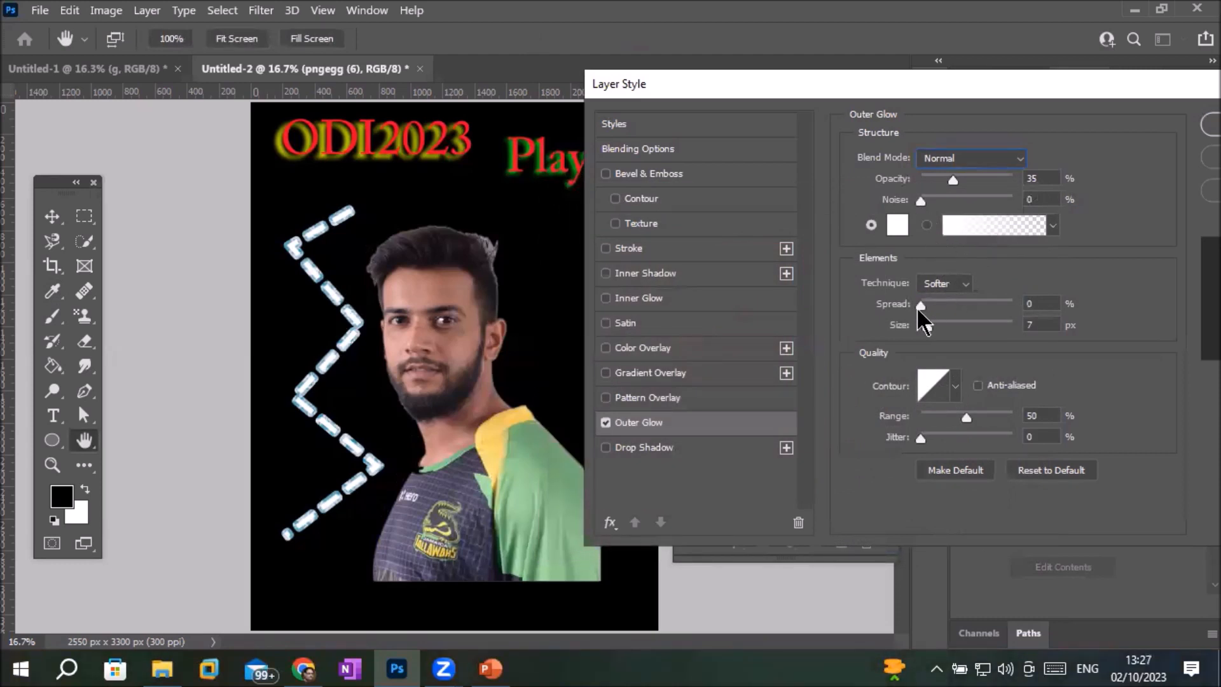
# Set the player picture's outer glow spread to 69% and size to 101 px.
pyautogui.moveTo(929, 305); pyautogui.dragTo(933, 305)
pyautogui.click(949, 305)
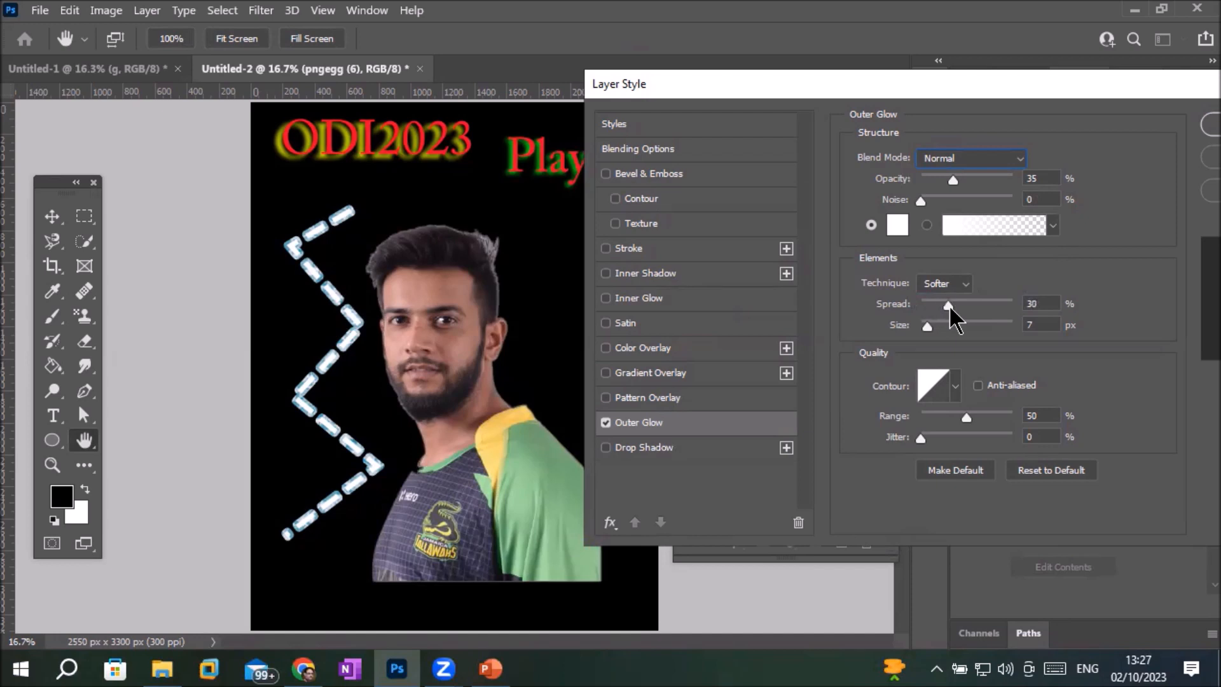
pyautogui.moveTo(950, 305); pyautogui.dragTo(963, 306)
pyautogui.click(928, 326)
pyautogui.click(945, 326)
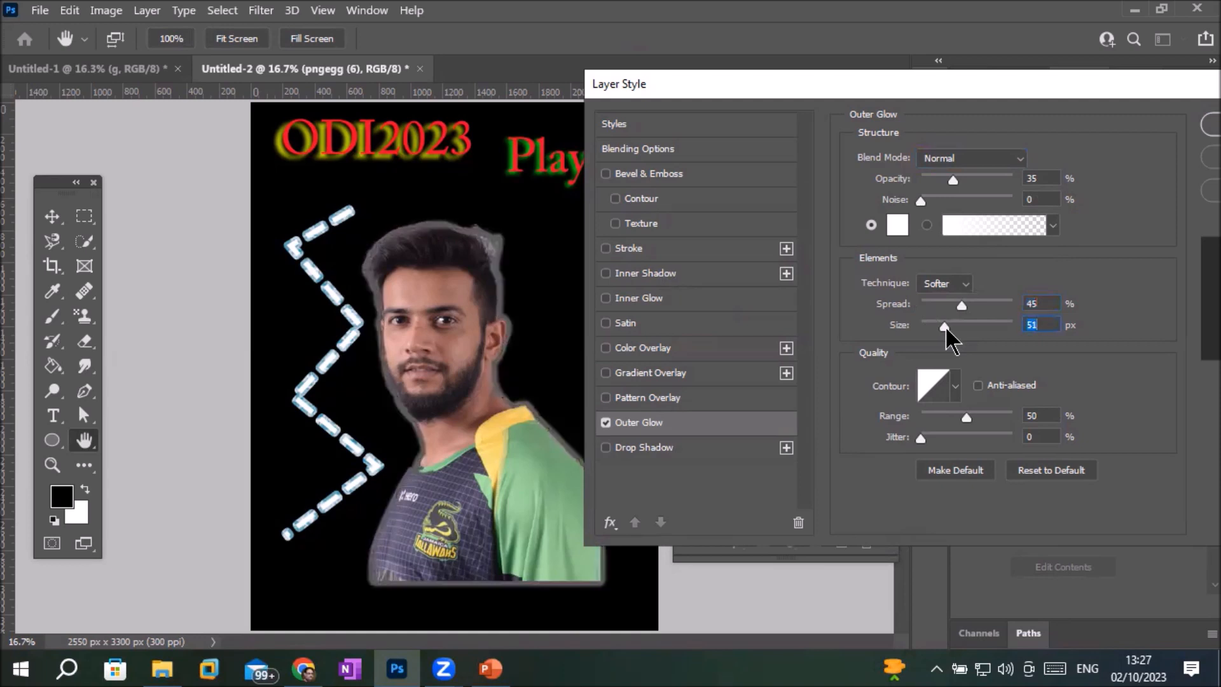
pyautogui.moveTo(945, 326); pyautogui.dragTo(983, 304)
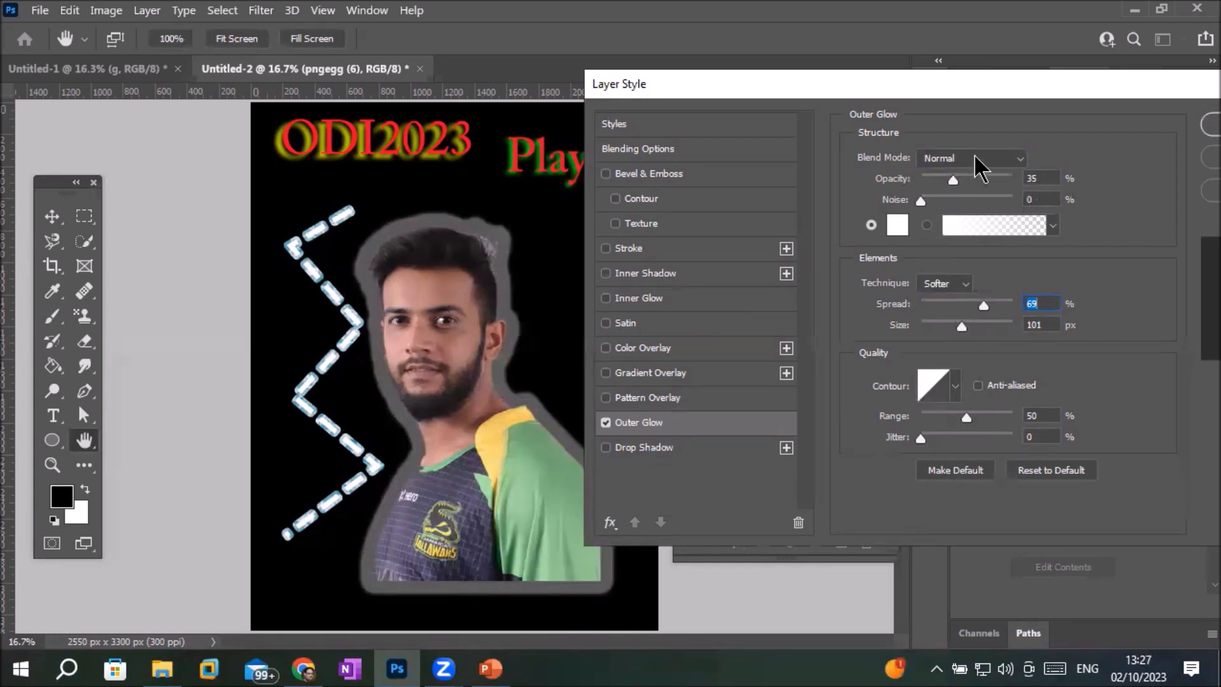
# Raise the player picture's outer glow opacity to 100% and set its range to 23%.
pyautogui.click(951, 179)
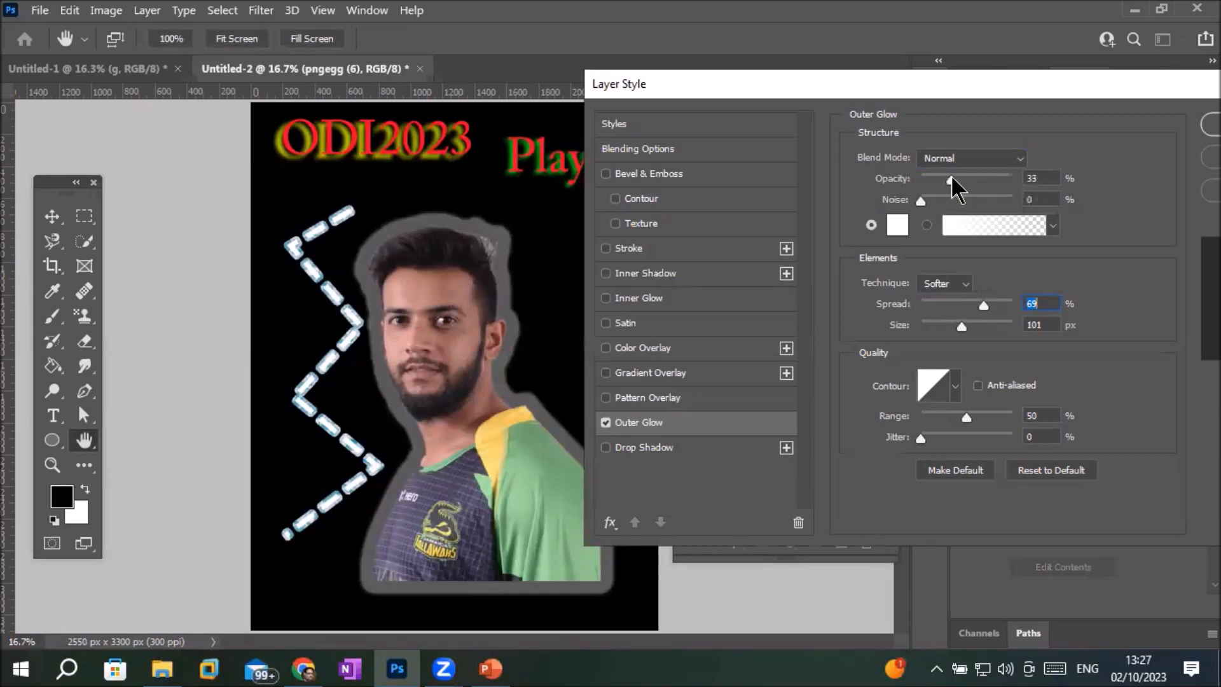
pyautogui.click(1014, 180)
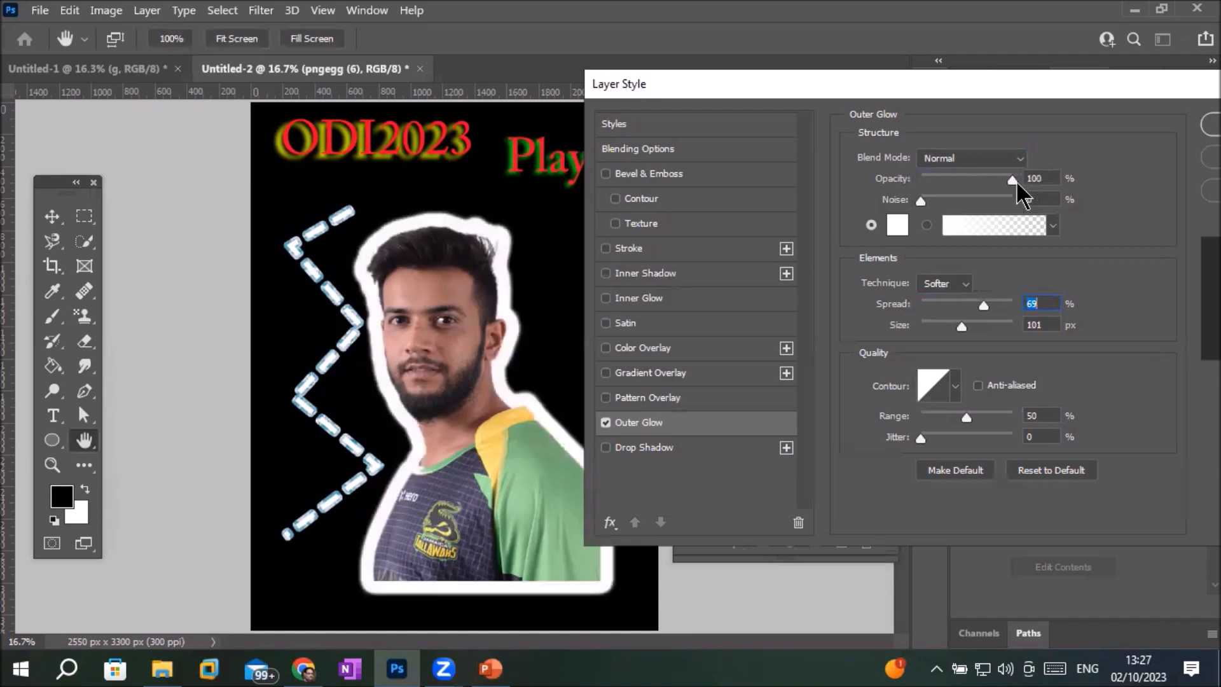
pyautogui.click(1017, 180)
pyautogui.moveTo(966, 418); pyautogui.dragTo(1006, 420)
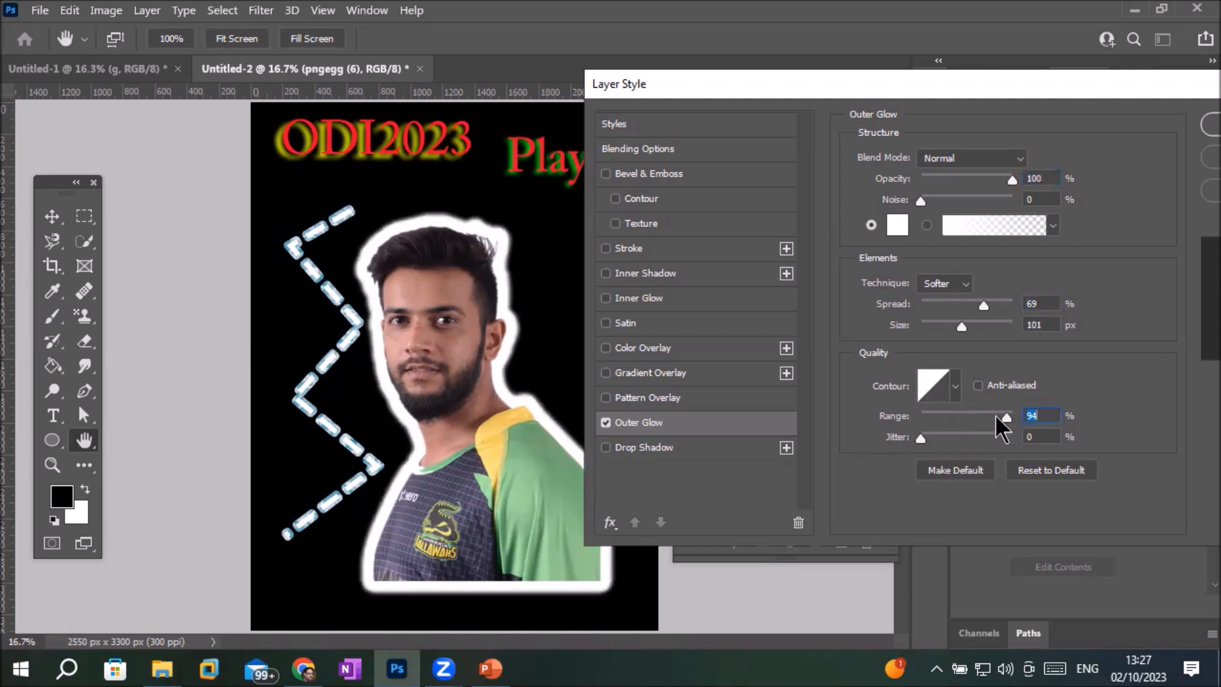
pyautogui.moveTo(996, 419); pyautogui.dragTo(1006, 413)
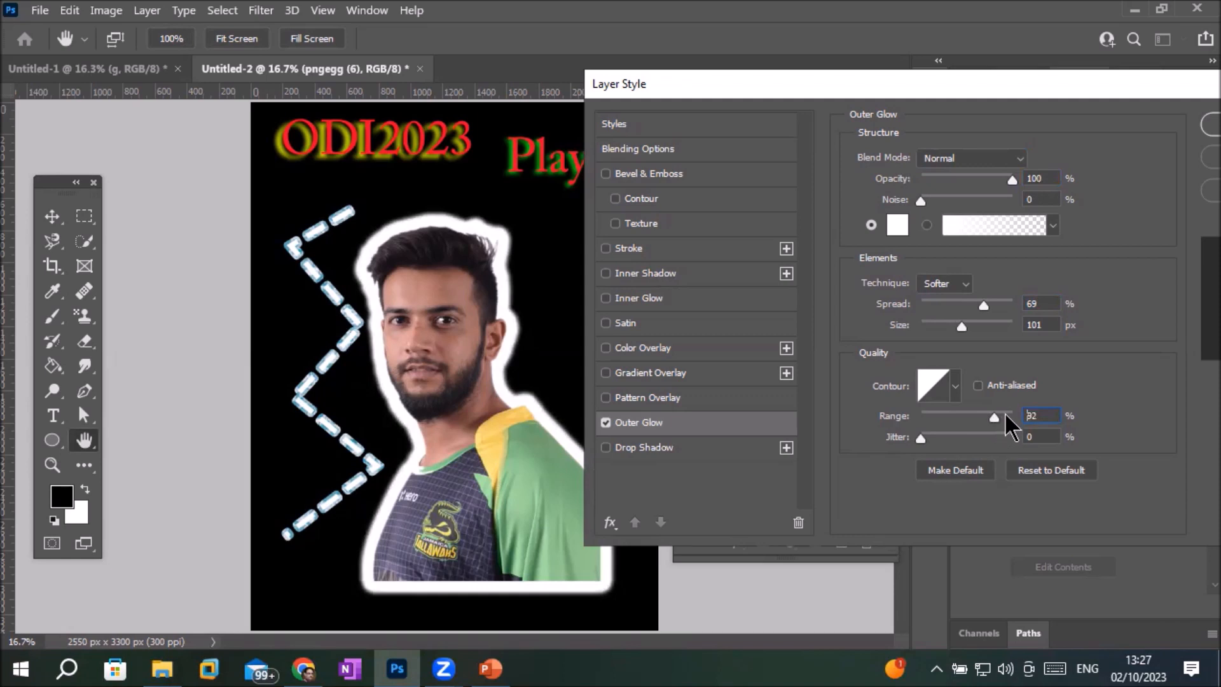
pyautogui.moveTo(1003, 415); pyautogui.dragTo(942, 422)
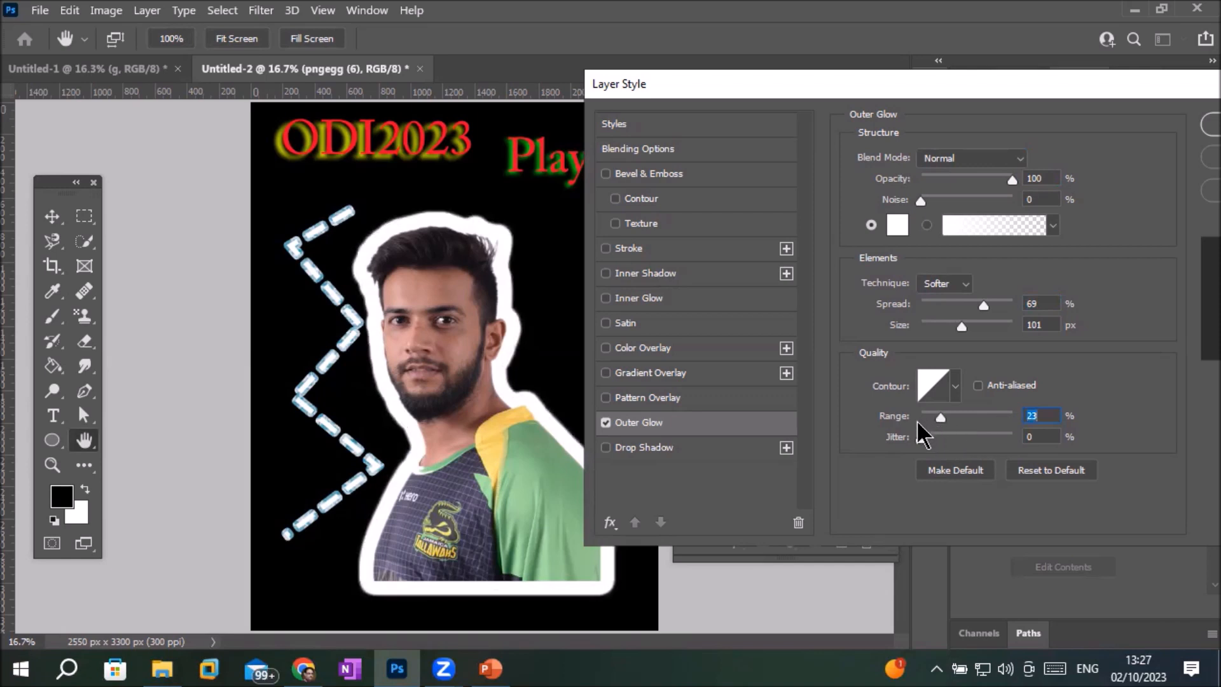
# Set the player picture's outer glow jitter to 68% and its size to 169 px.
pyautogui.moveTo(919, 434); pyautogui.dragTo(924, 438)
pyautogui.click(967, 436)
pyautogui.moveTo(972, 435); pyautogui.dragTo(985, 435)
pyautogui.click(960, 324)
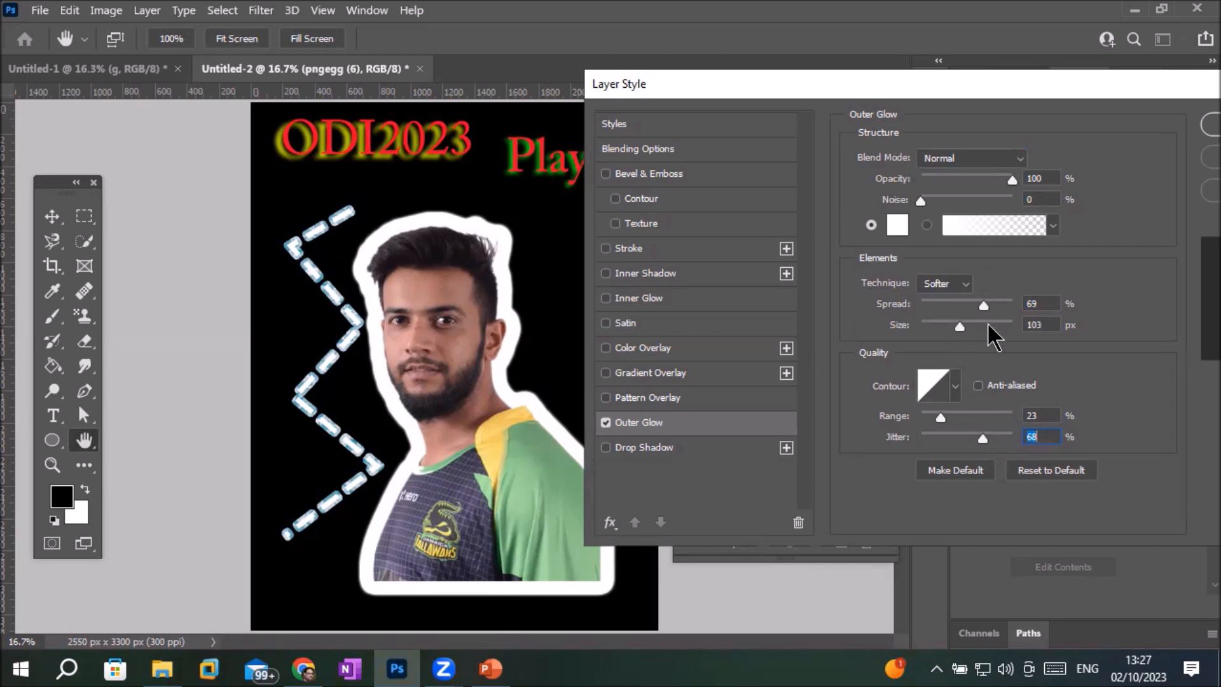
pyautogui.click(986, 324)
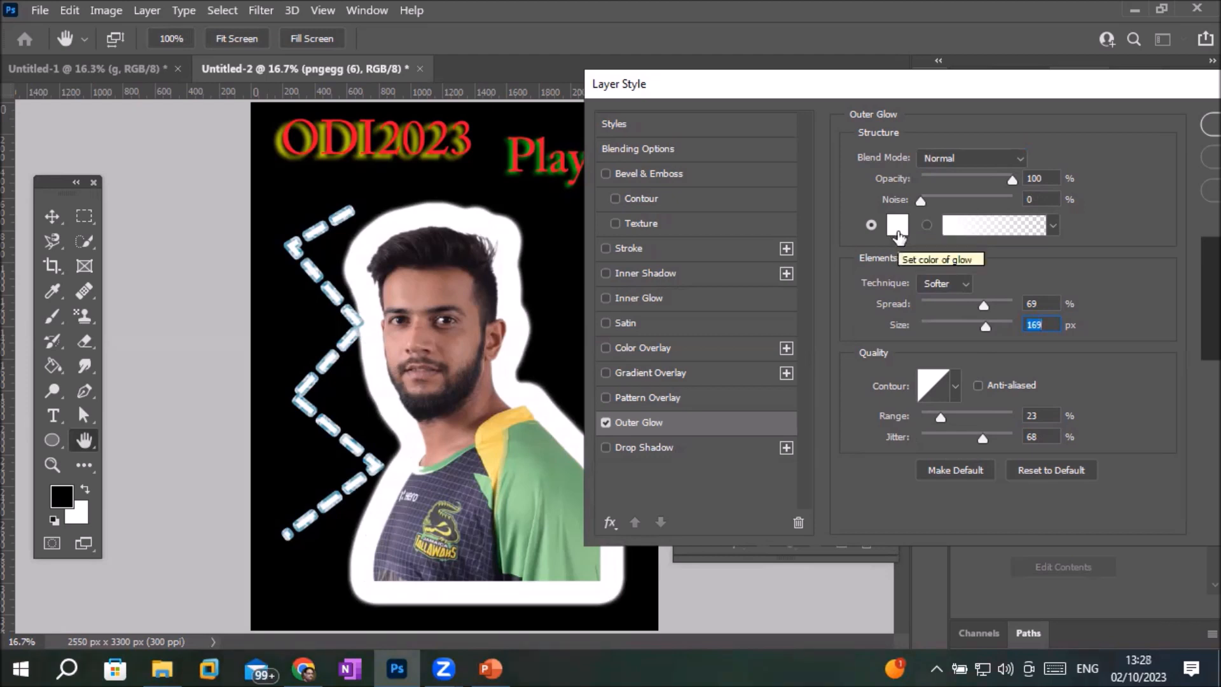
# Switch the outer glow's blend mode to Dissolve, try opacities of 75% and 47%, and restore the opacity to 100%.
pyautogui.click(994, 159)
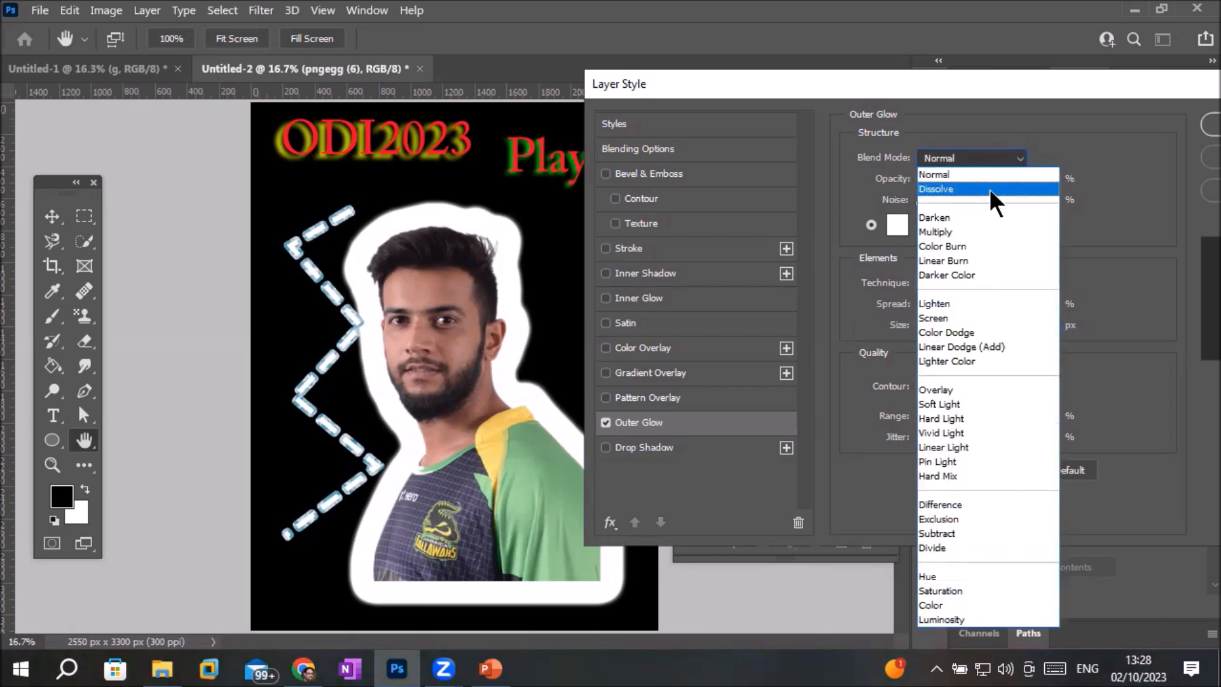
pyautogui.click(989, 188)
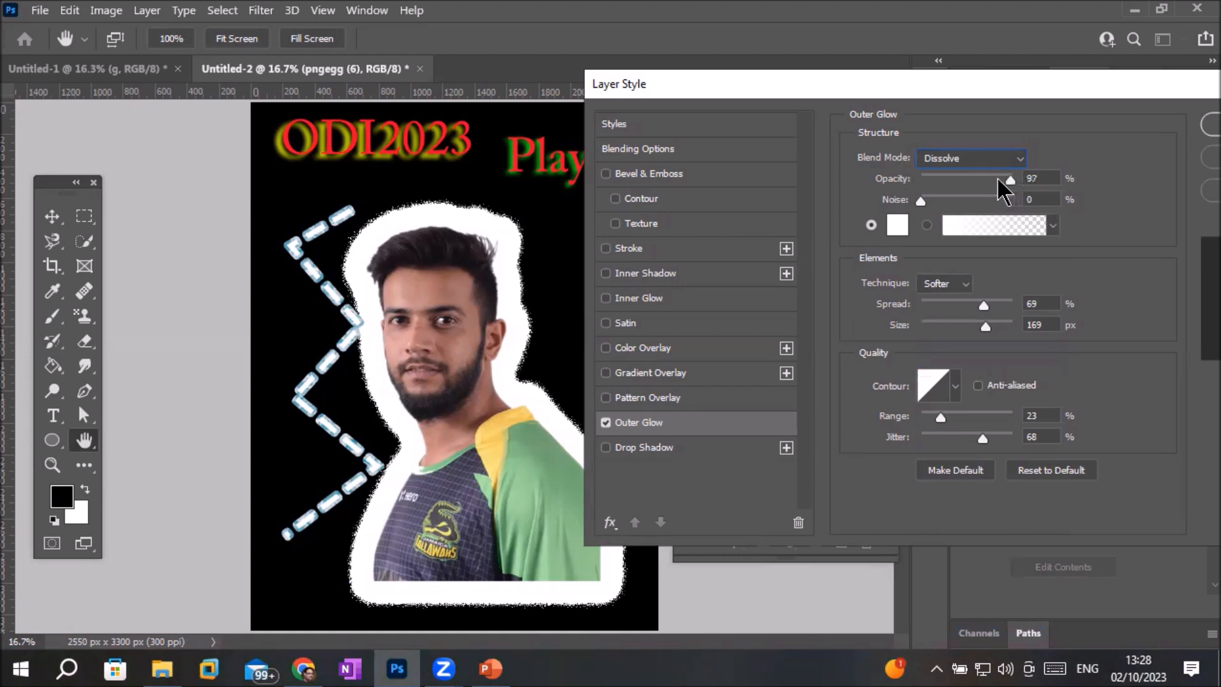
pyautogui.click(990, 178)
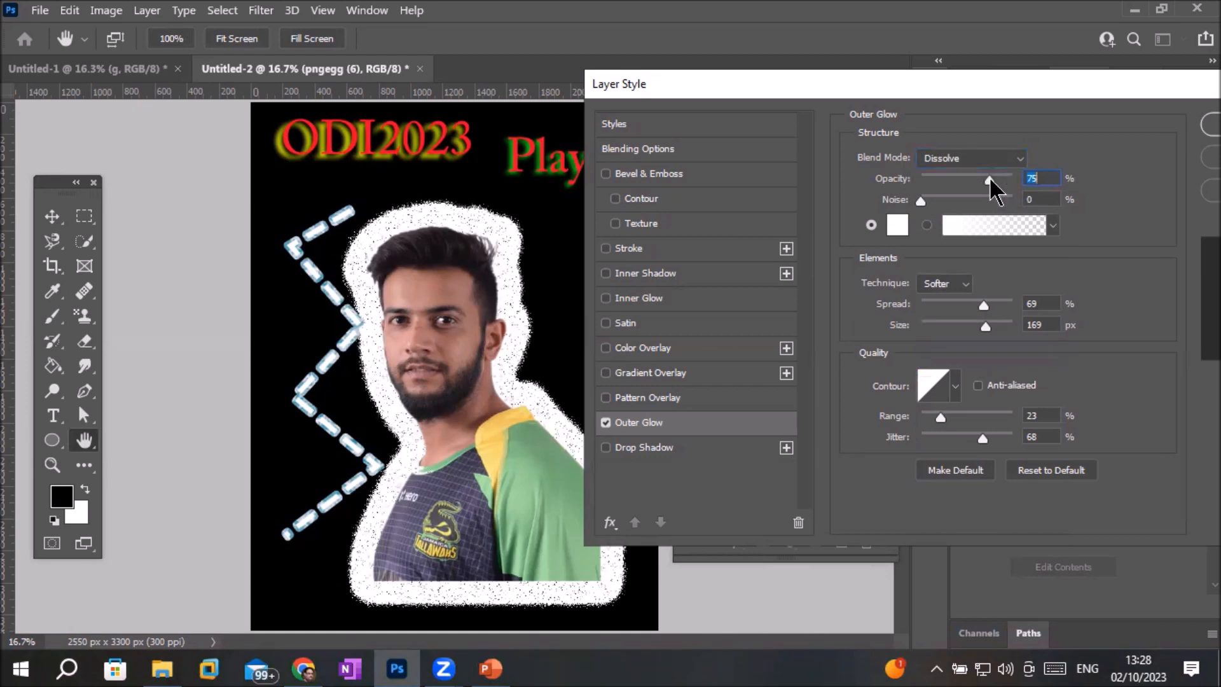
pyautogui.write('47')
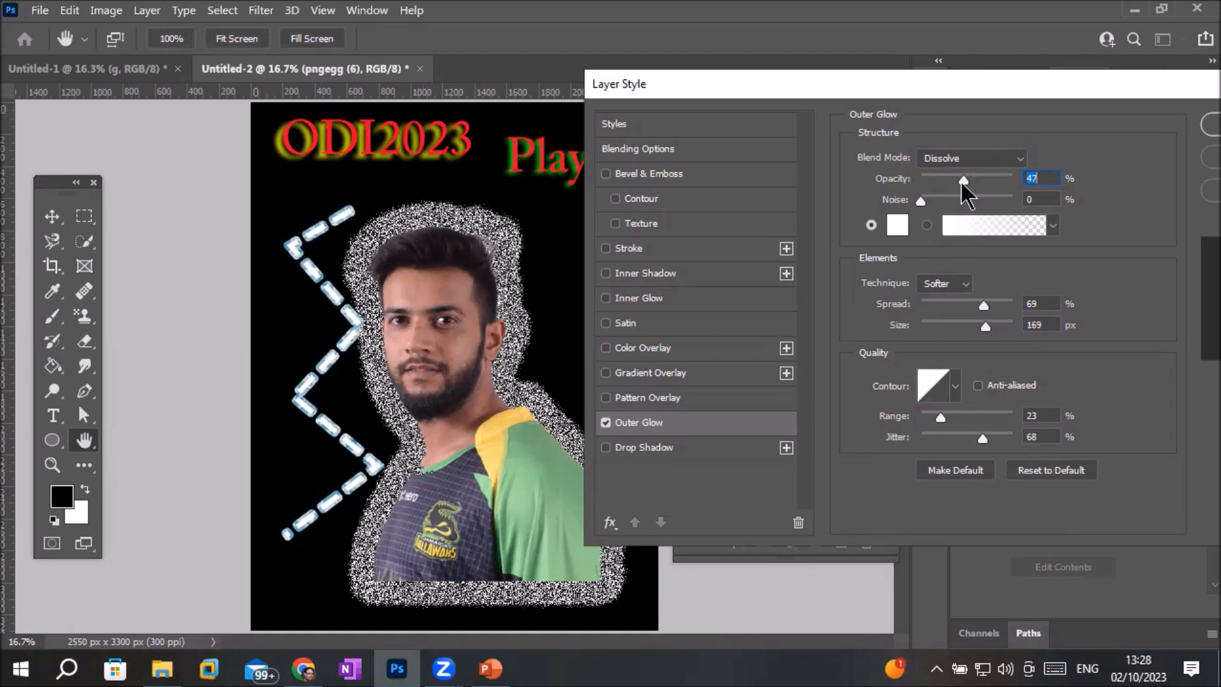
pyautogui.click(962, 180)
pyautogui.click(993, 178)
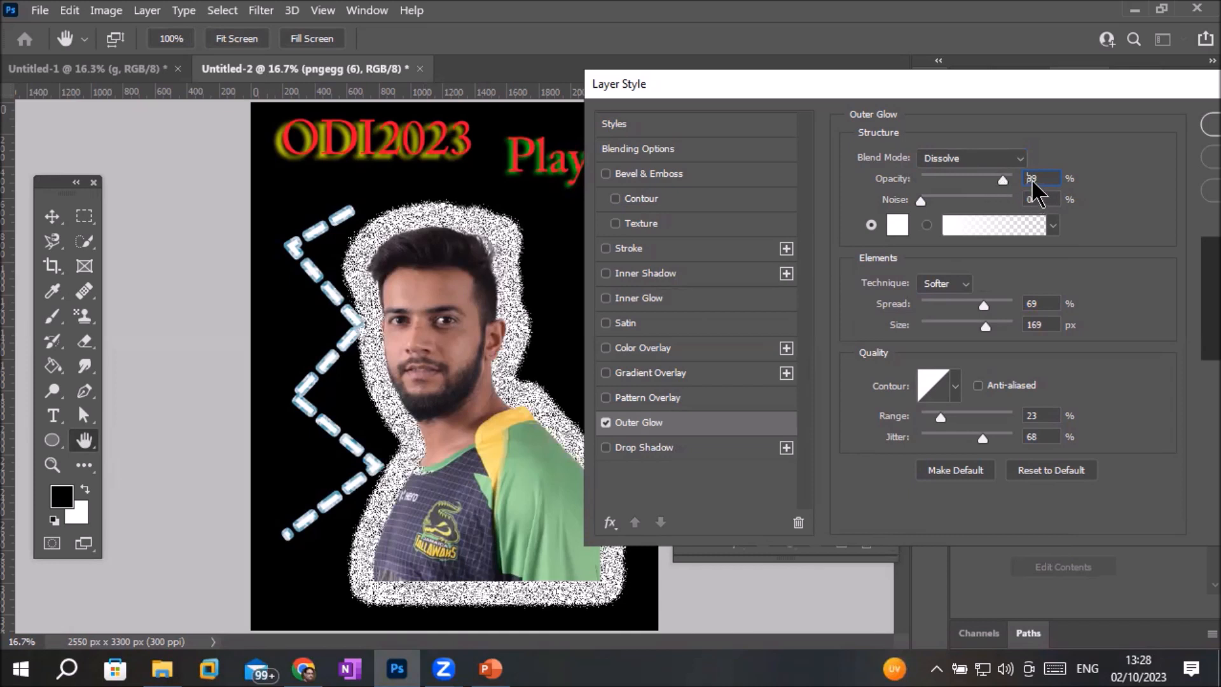
pyautogui.scroll(11, 1032, 178)
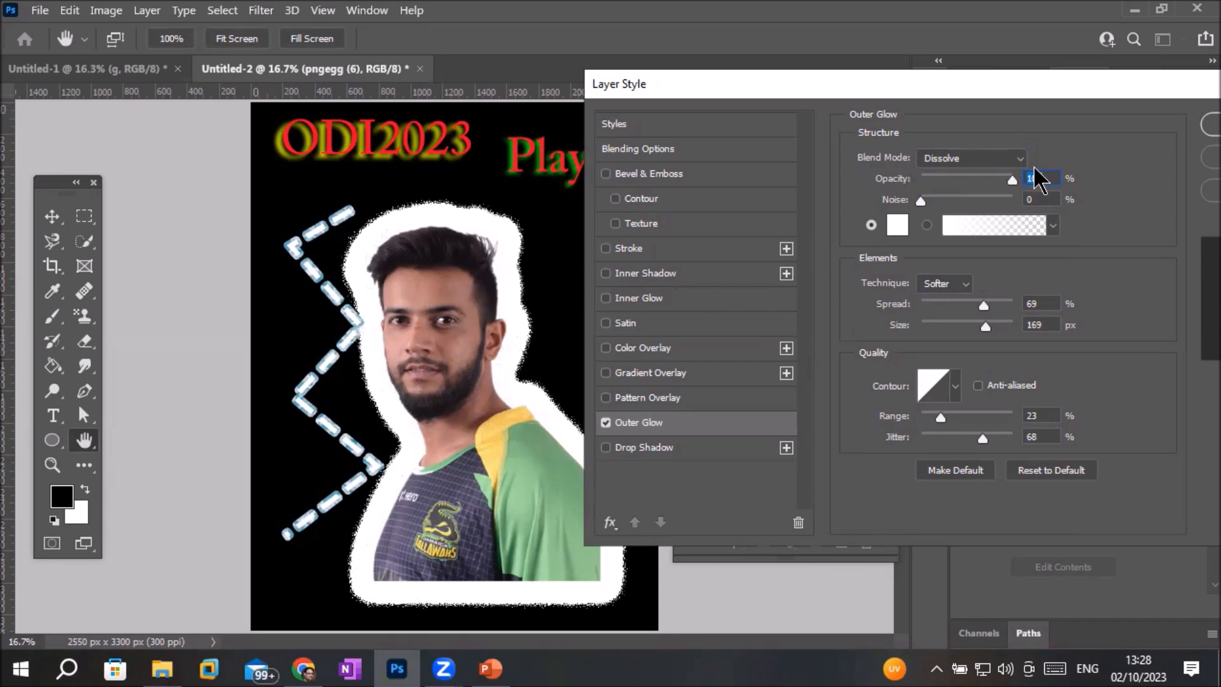
# Step the outer glow's blend mode through the list from Dissolve to Exclusion and apply the layer style.
pyautogui.click(998, 159)
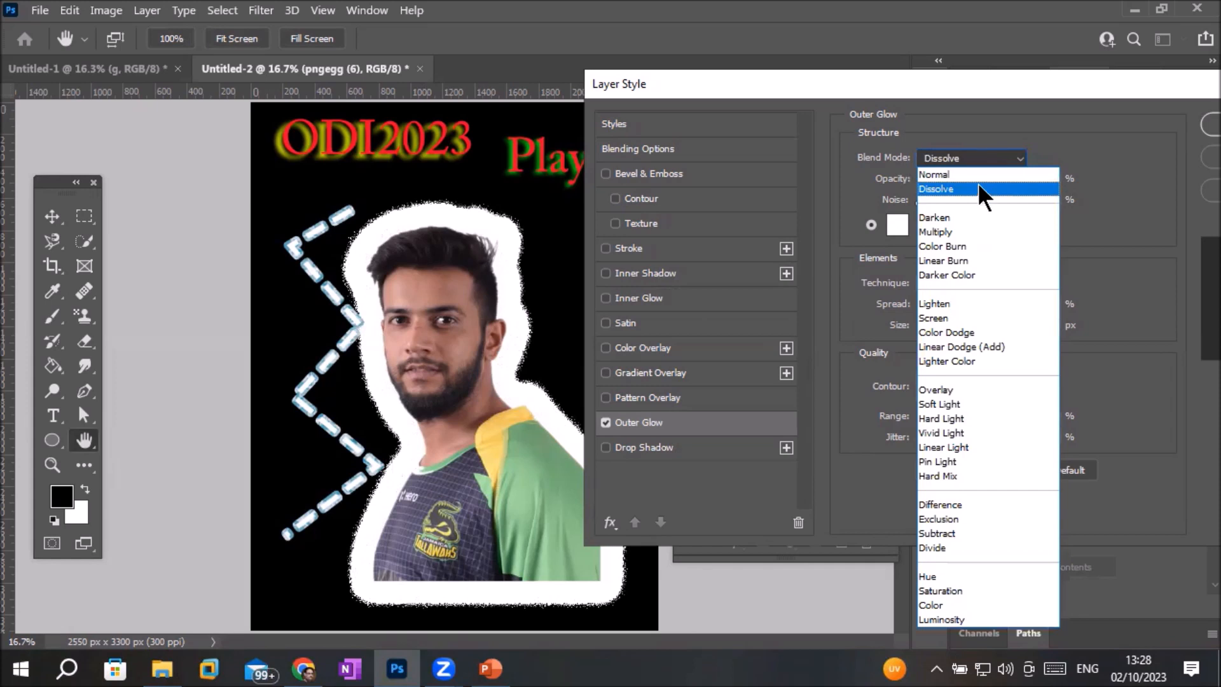
pyautogui.click(977, 189)
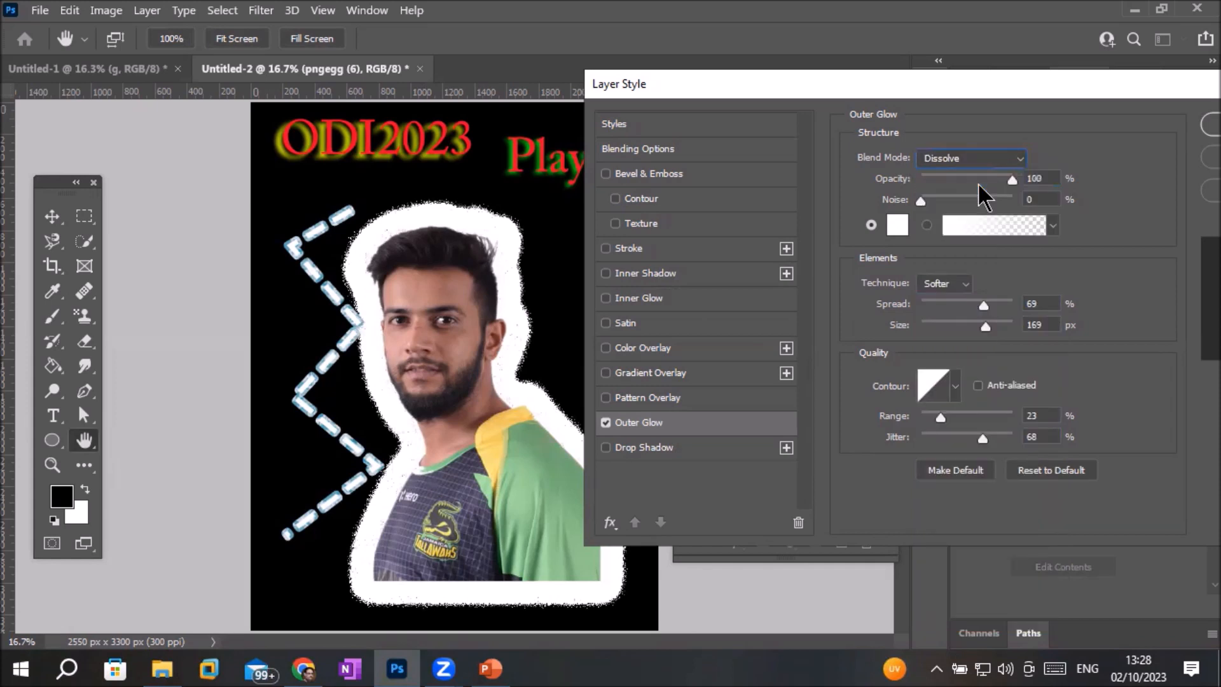
pyautogui.press('Down')
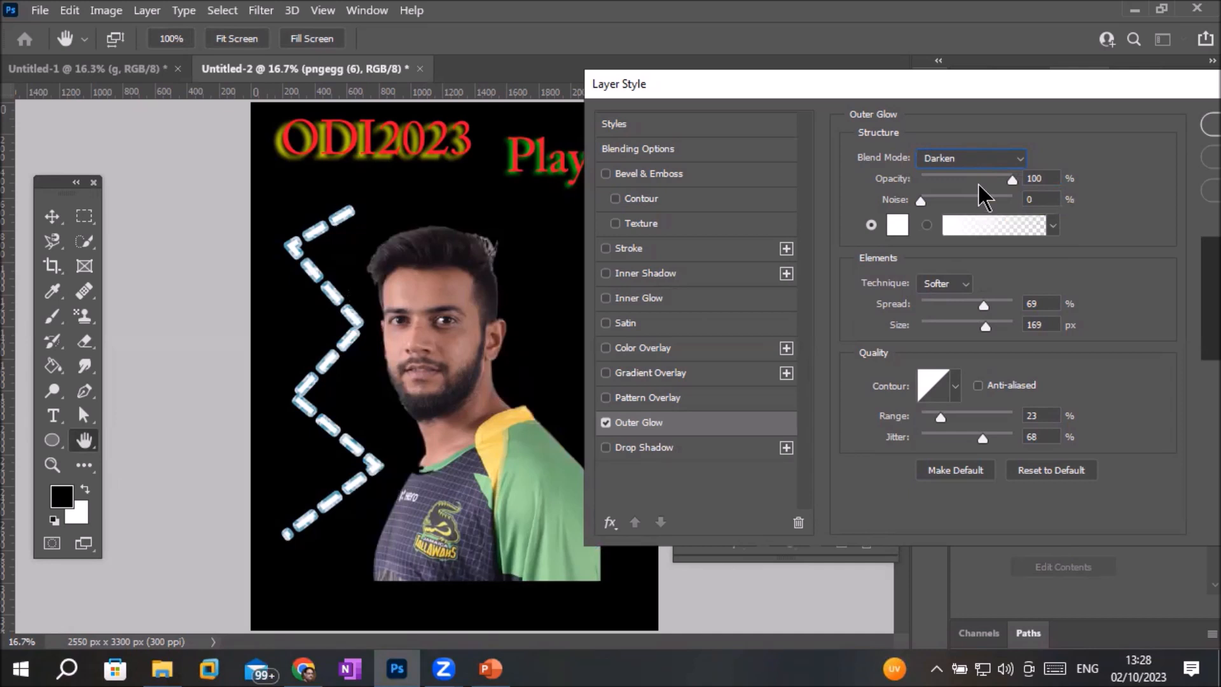
pyautogui.press('Down')
pyautogui.press('Down')
pyautogui.press('Down')
pyautogui.press('Down')
pyautogui.press('Down')
pyautogui.press('Down')
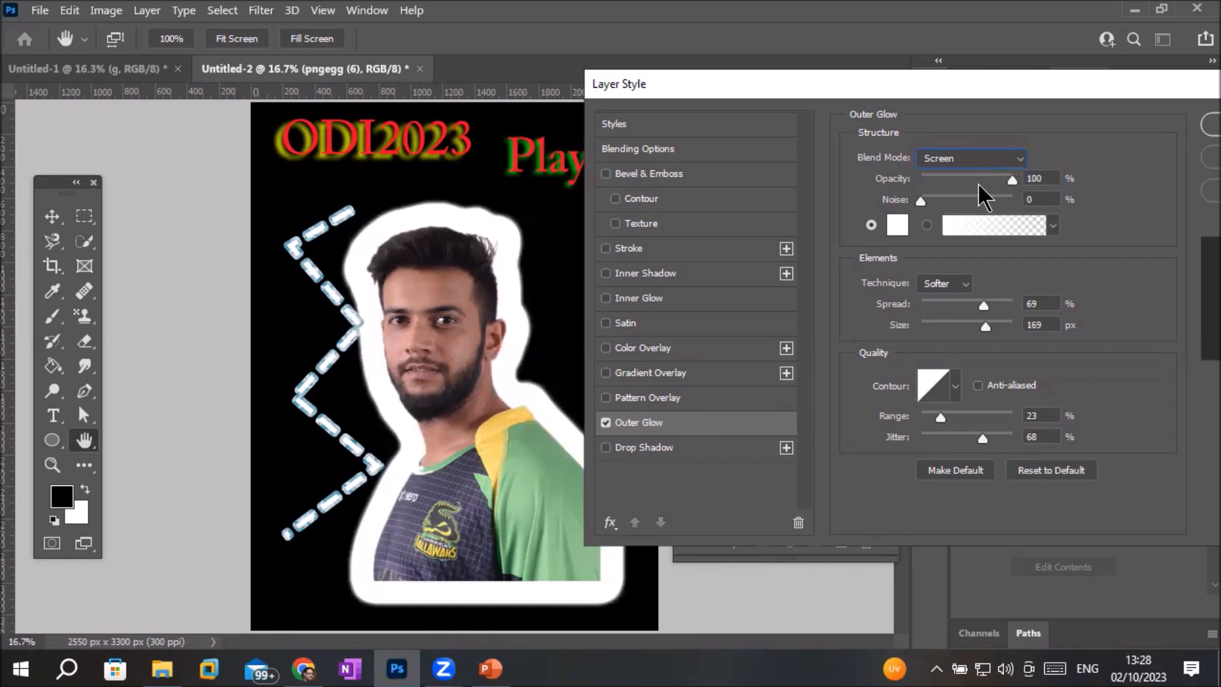
pyautogui.press('Down')
pyautogui.press('Down')
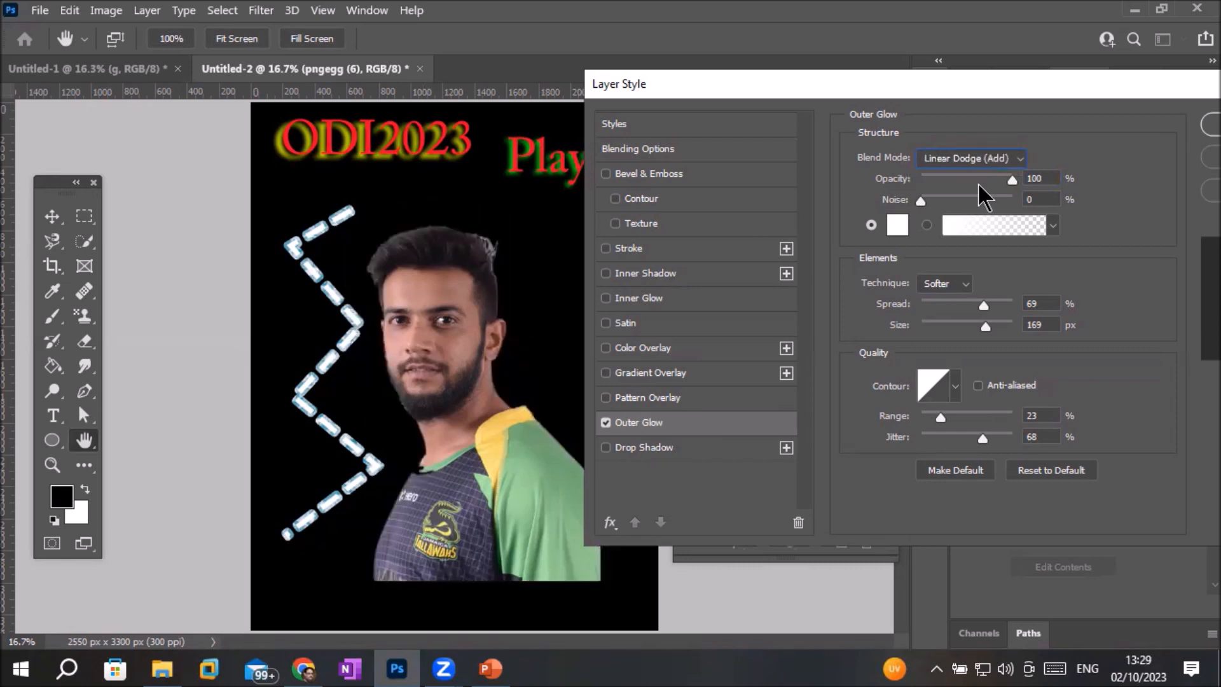
pyautogui.press('Down')
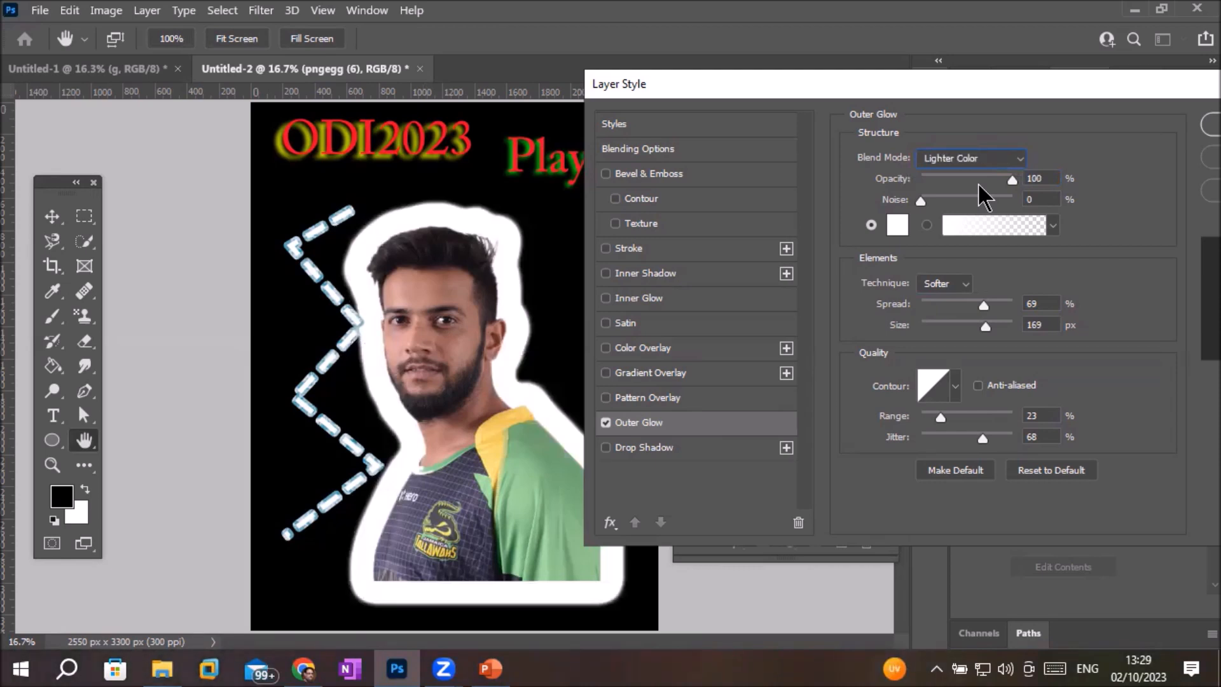
pyautogui.press('Down')
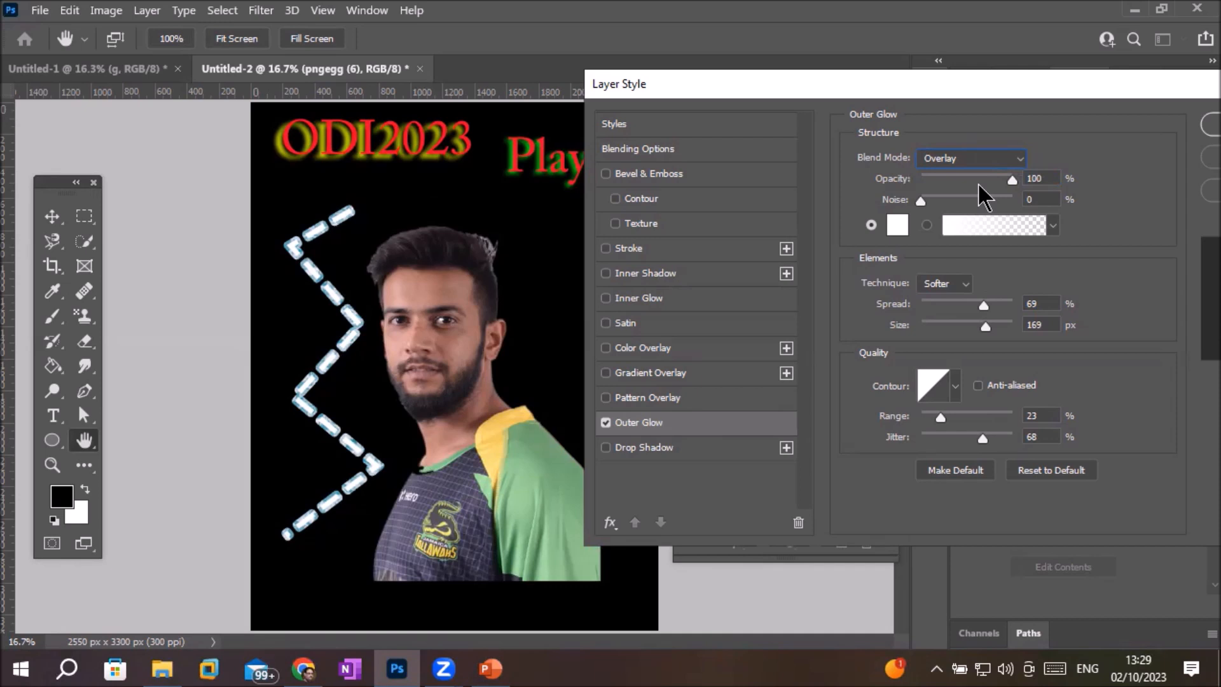
pyautogui.press('Down')
pyautogui.press('Down')
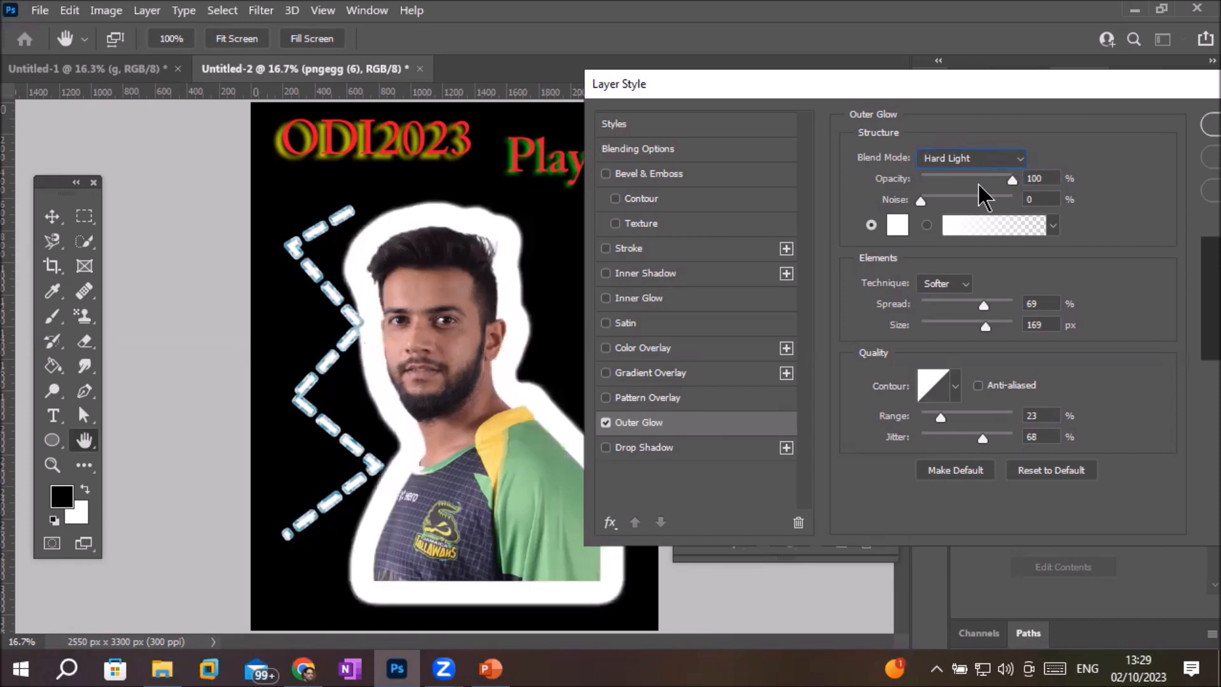
pyautogui.press('Down')
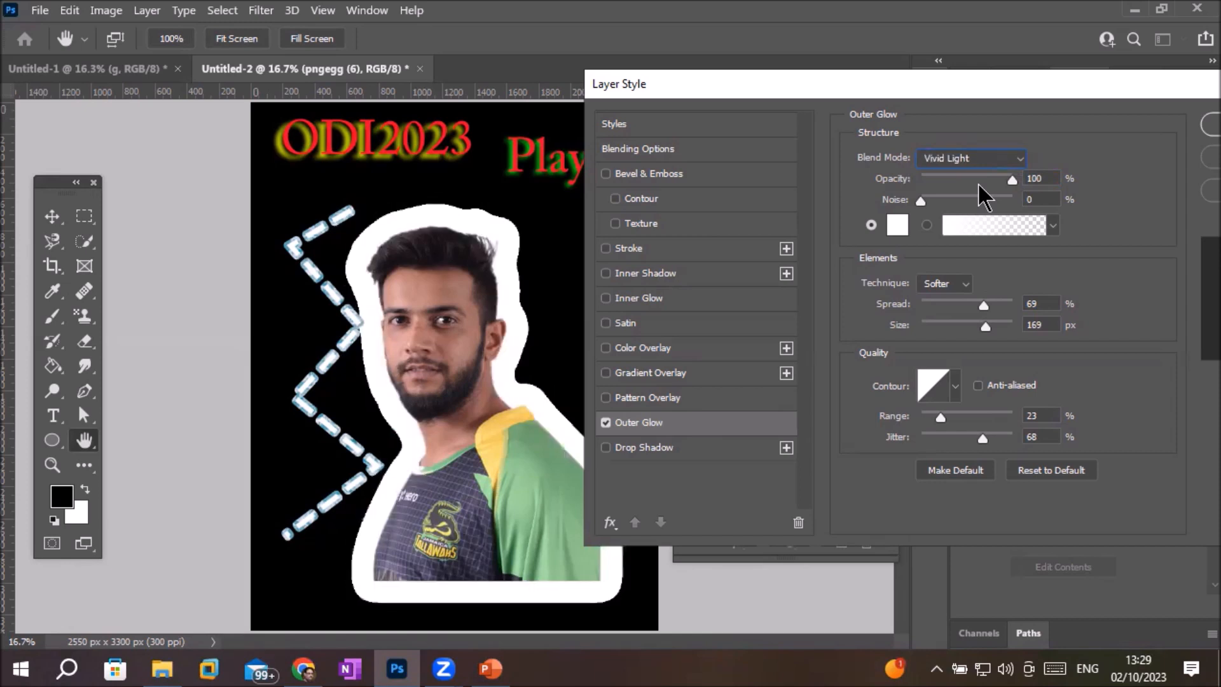
pyautogui.press('Down')
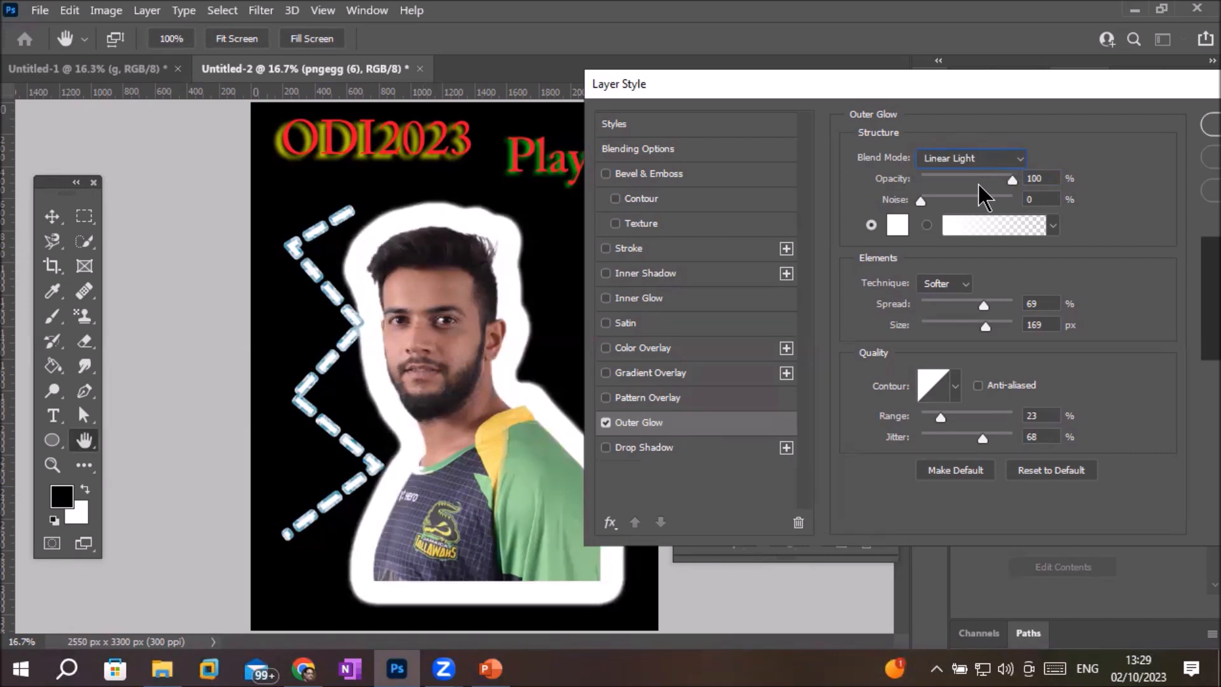
pyautogui.press('Down')
pyautogui.press('Down')
pyautogui.press('Down')
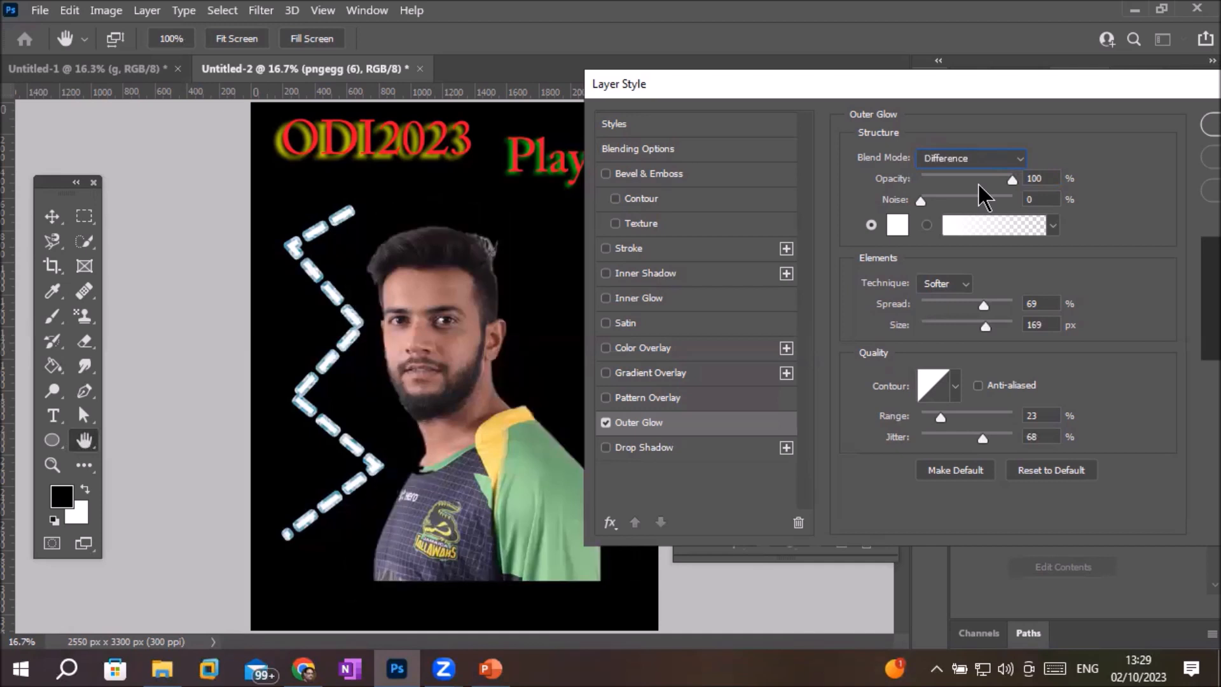
pyautogui.press('Down')
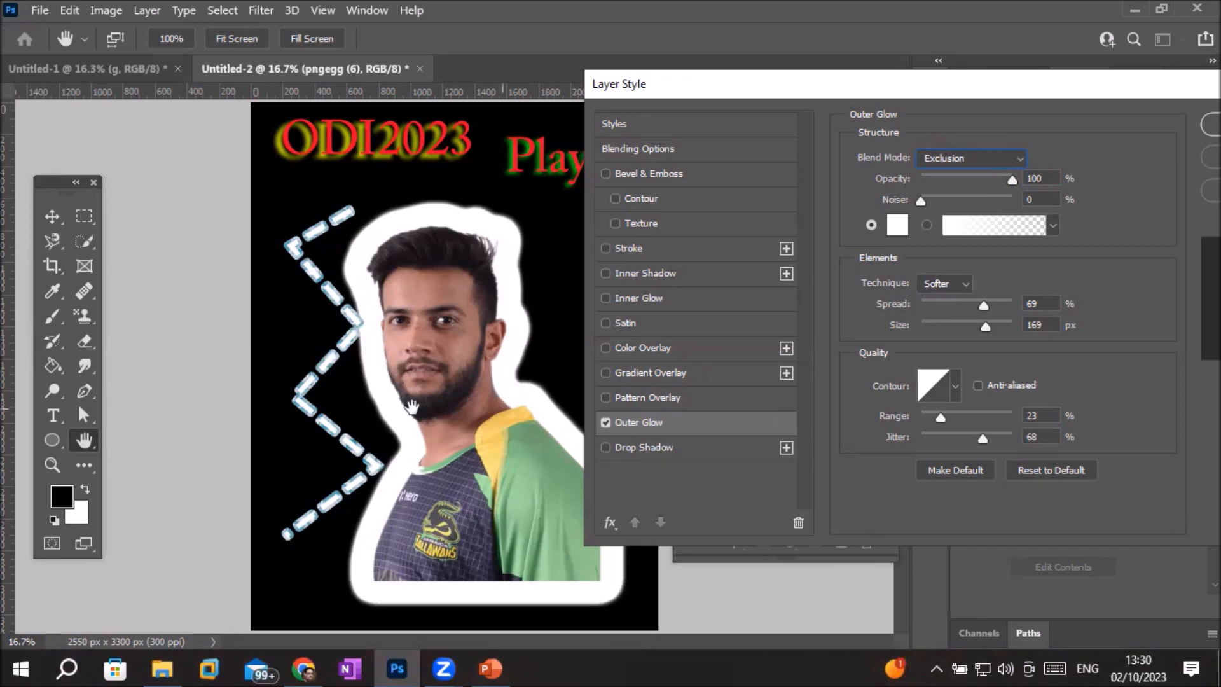
pyautogui.click(1199, 124)
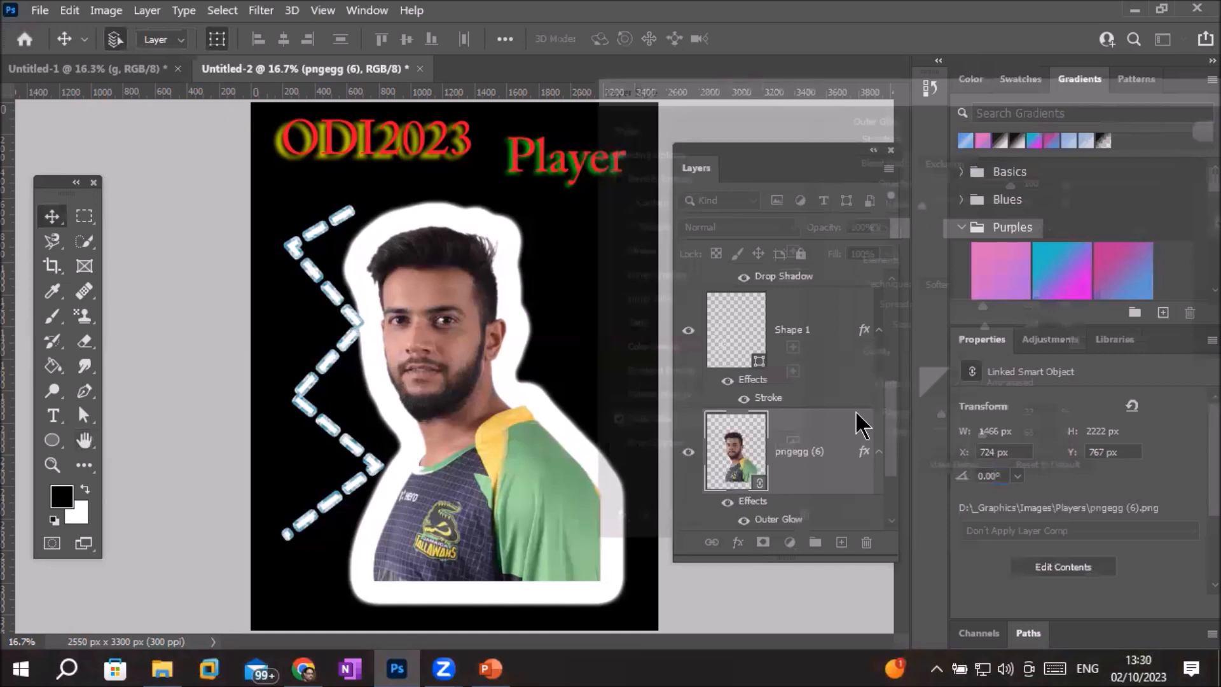
# Set the foreground colour to yellow e7f507 and fill the Background layer with it.
pyautogui.scroll(-3, 877, 445)
pyautogui.click(756, 495)
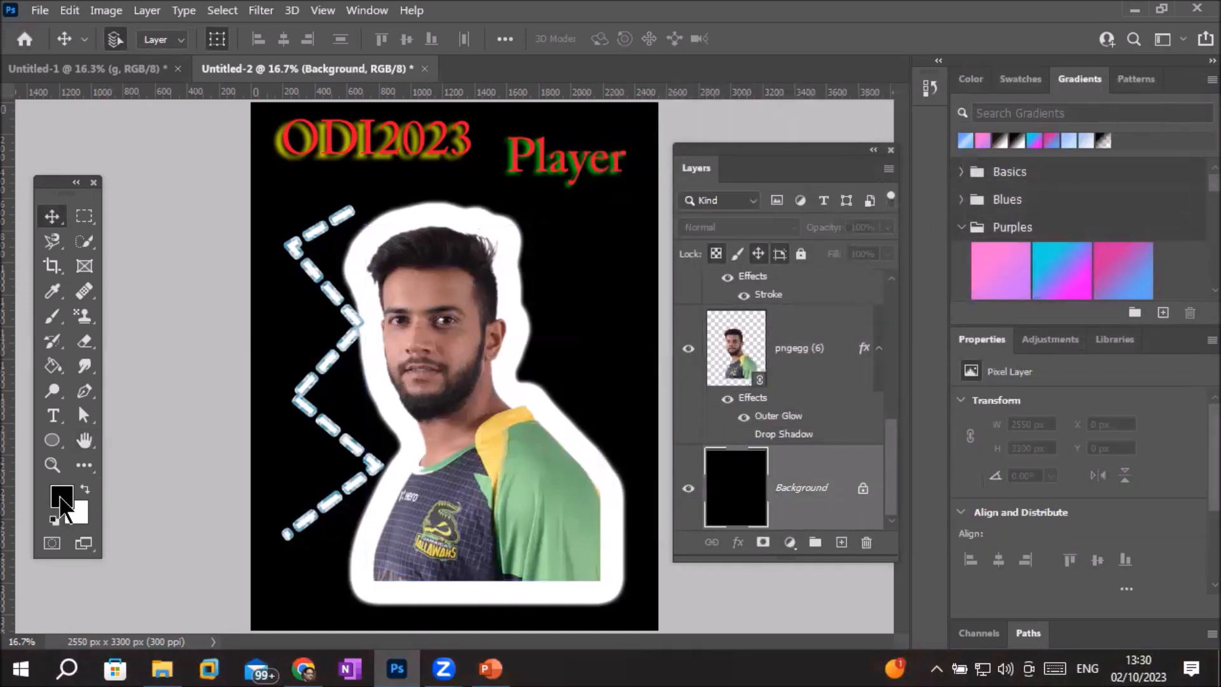
pyautogui.click(61, 497)
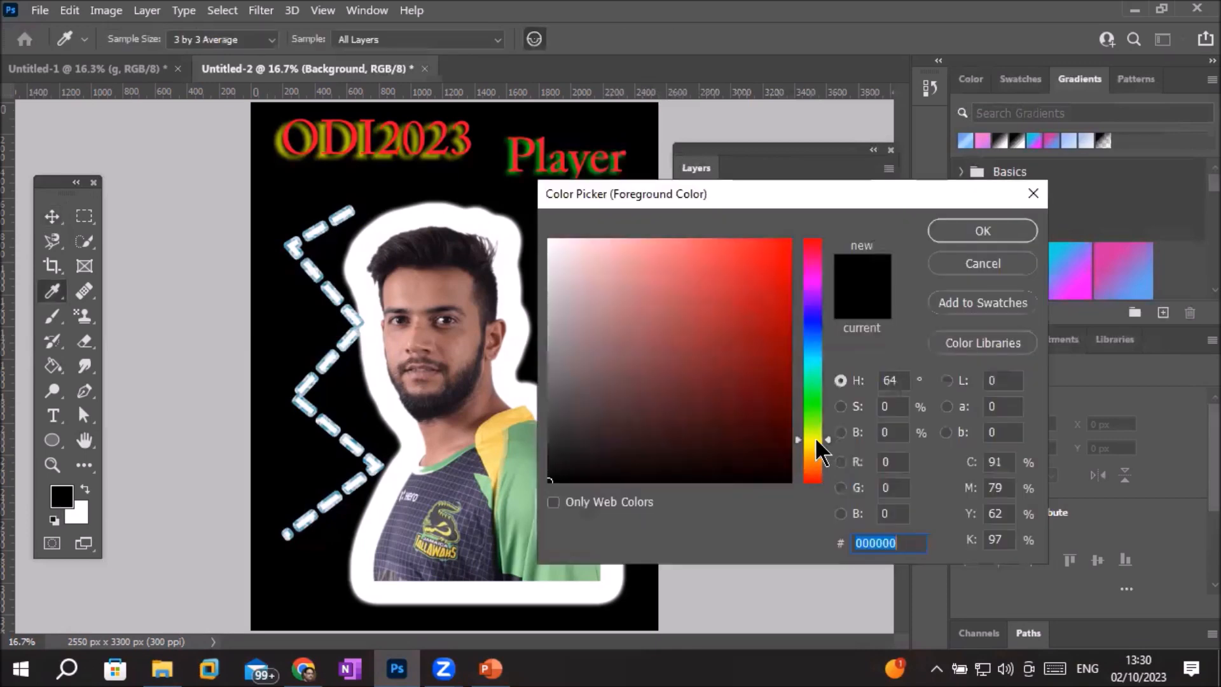
pyautogui.click(814, 439)
pyautogui.click(786, 249)
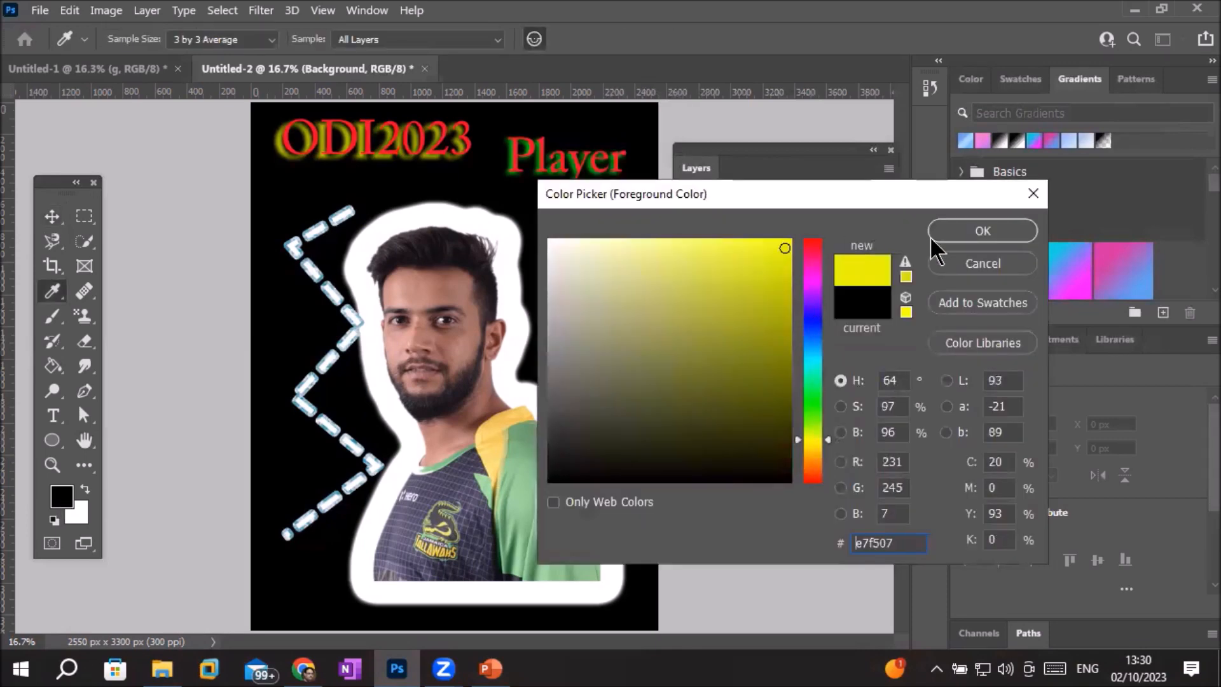
pyautogui.click(989, 230)
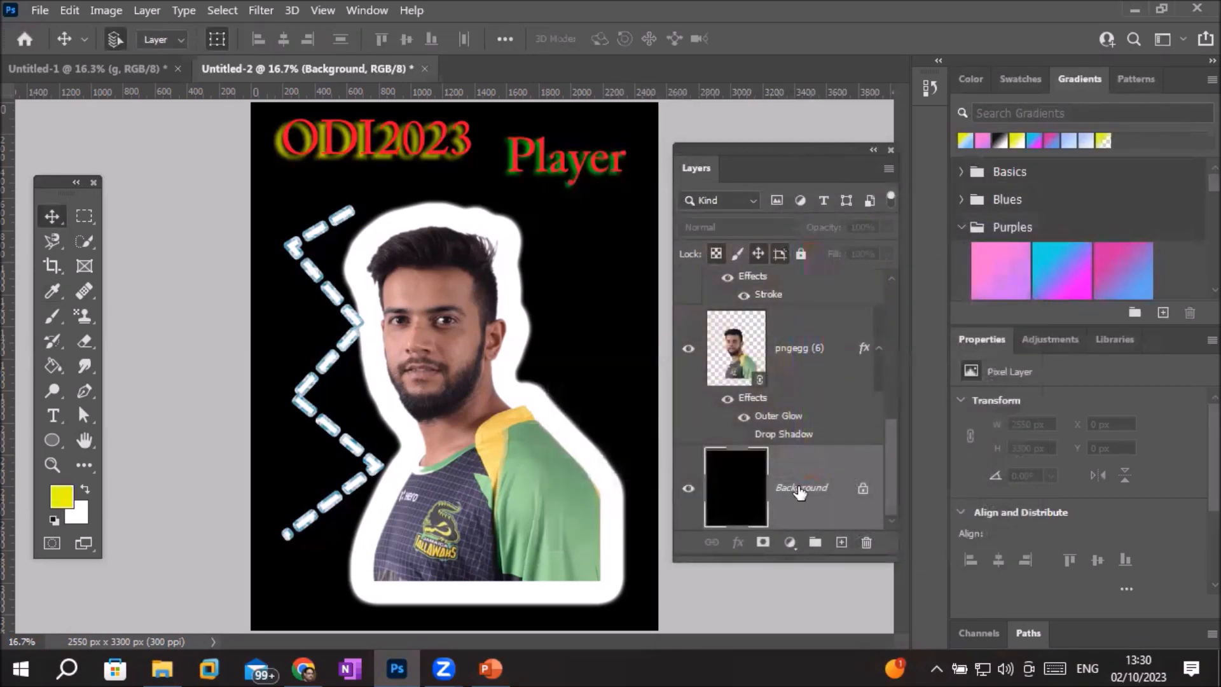
pyautogui.hotkey('alt', 'BackSpace')
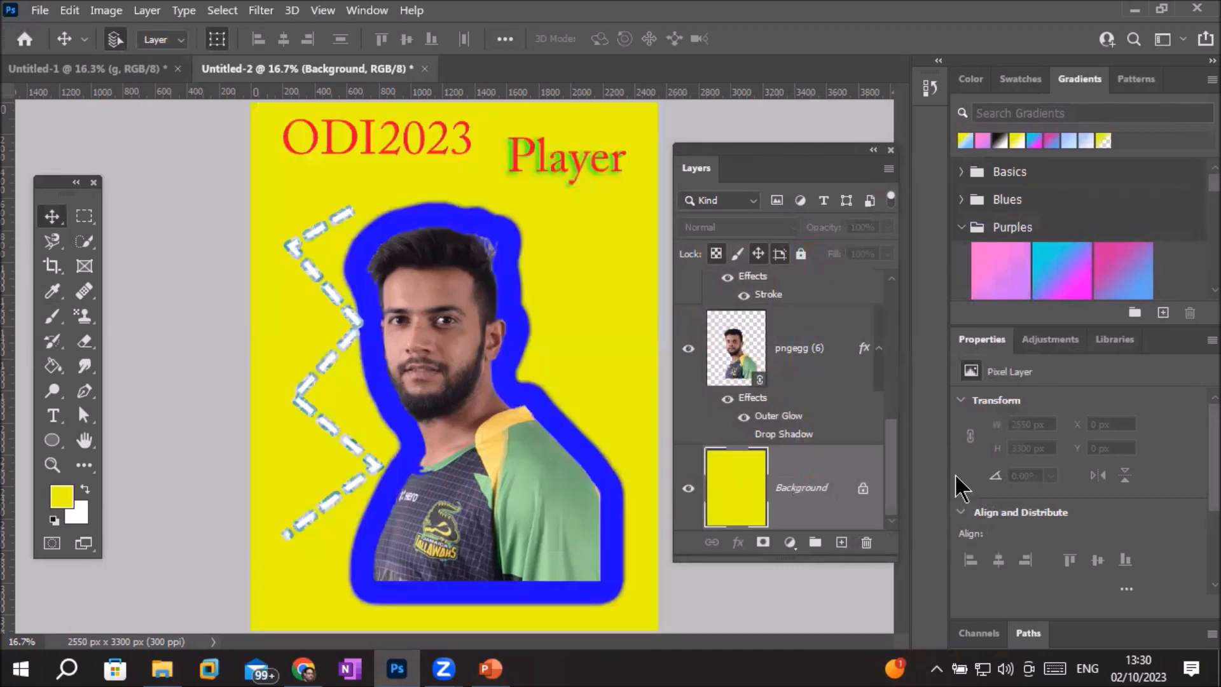
# Reopen the Outer Glow settings of layer pngegg (6), set the blend mode to Normal and uncover the player picture from the dialog.
pyautogui.moveTo(891, 448); pyautogui.dragTo(862, 409)
pyautogui.scroll(-3, 861, 432)
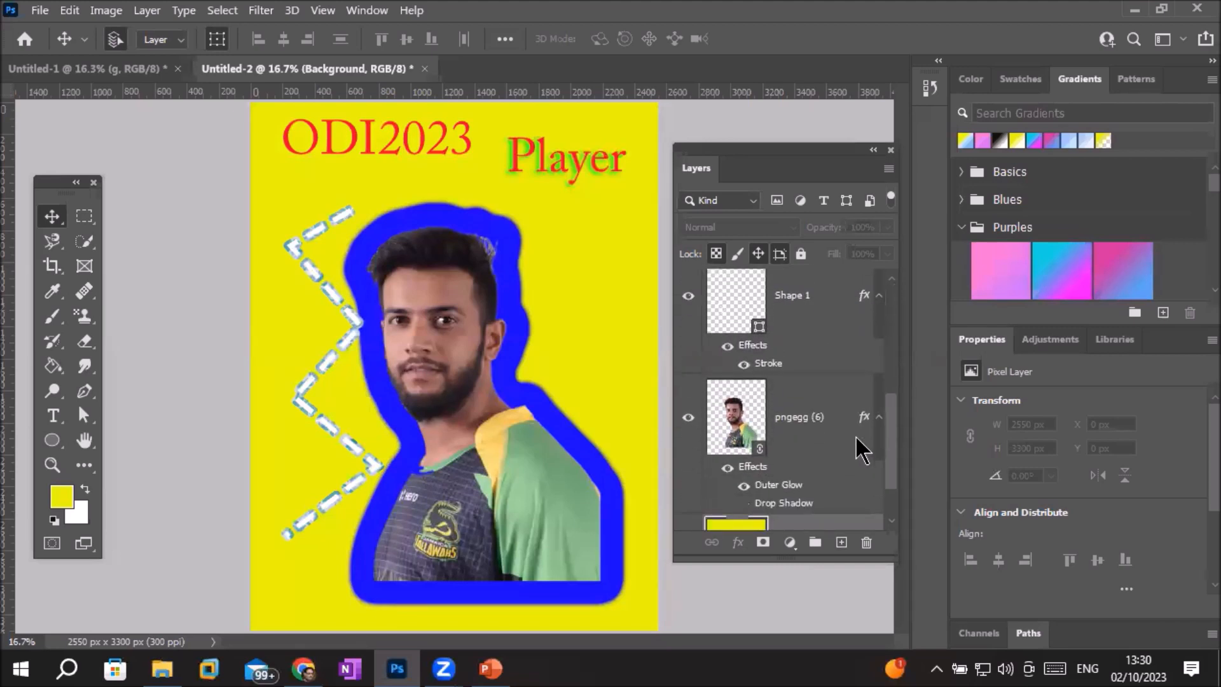
pyautogui.click(730, 475)
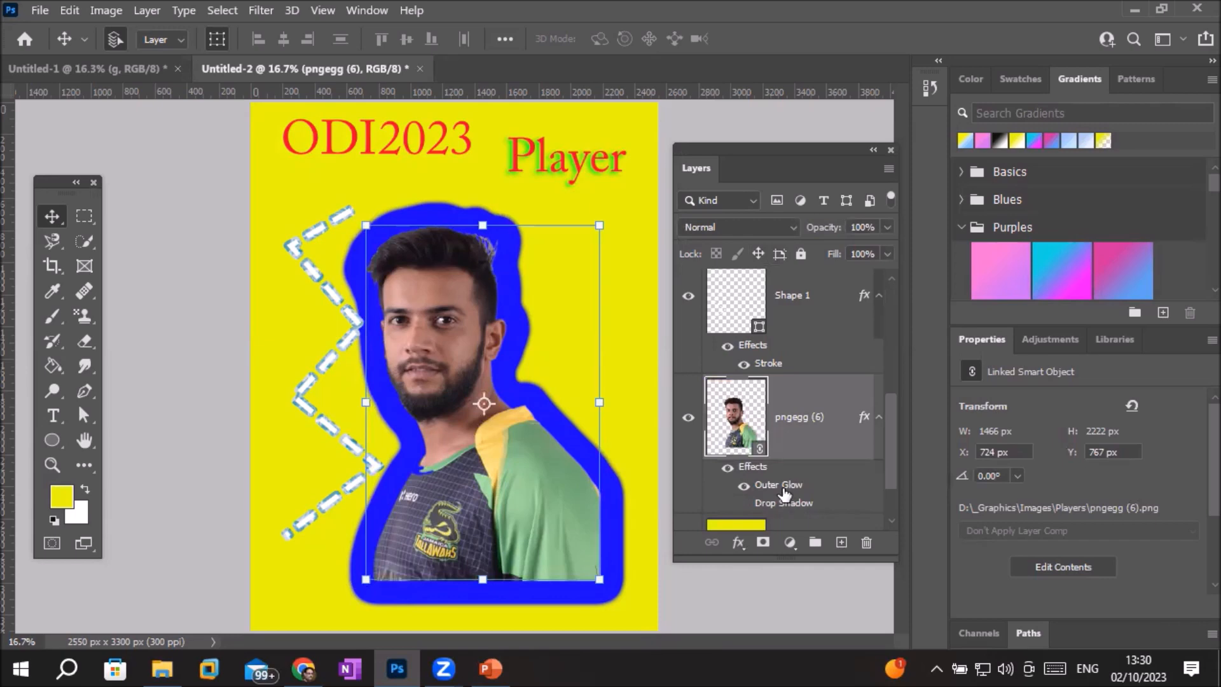
pyautogui.doubleClick(784, 491)
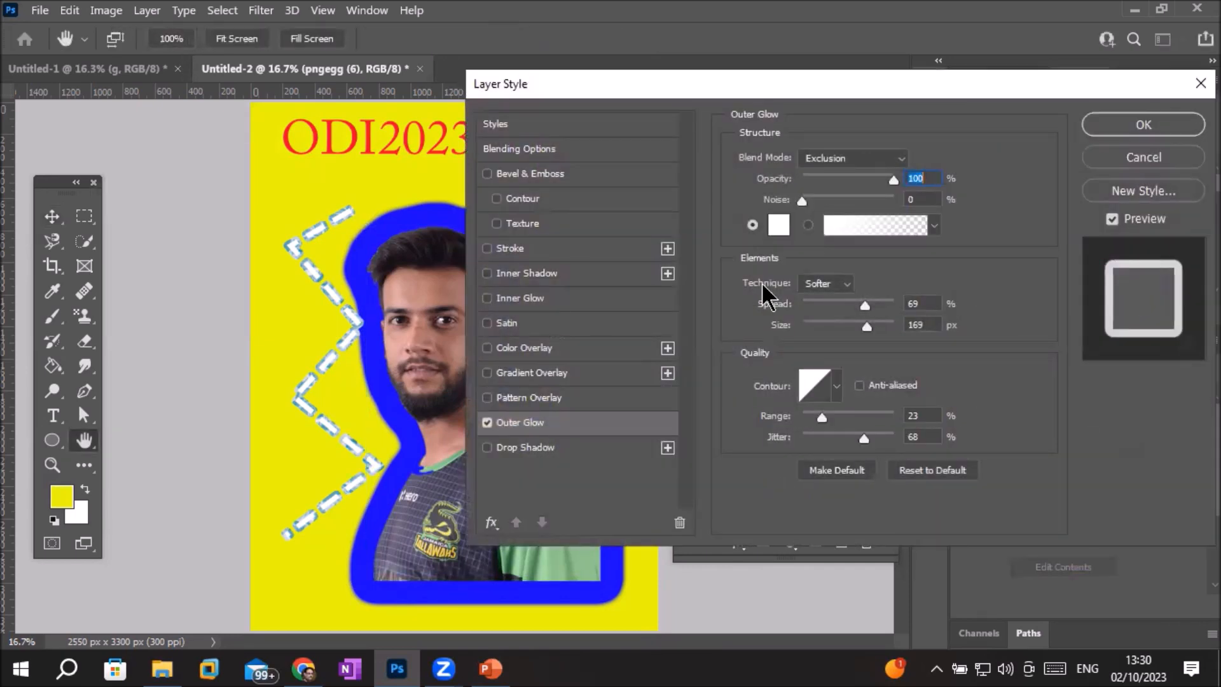
pyautogui.click(898, 159)
pyautogui.click(876, 176)
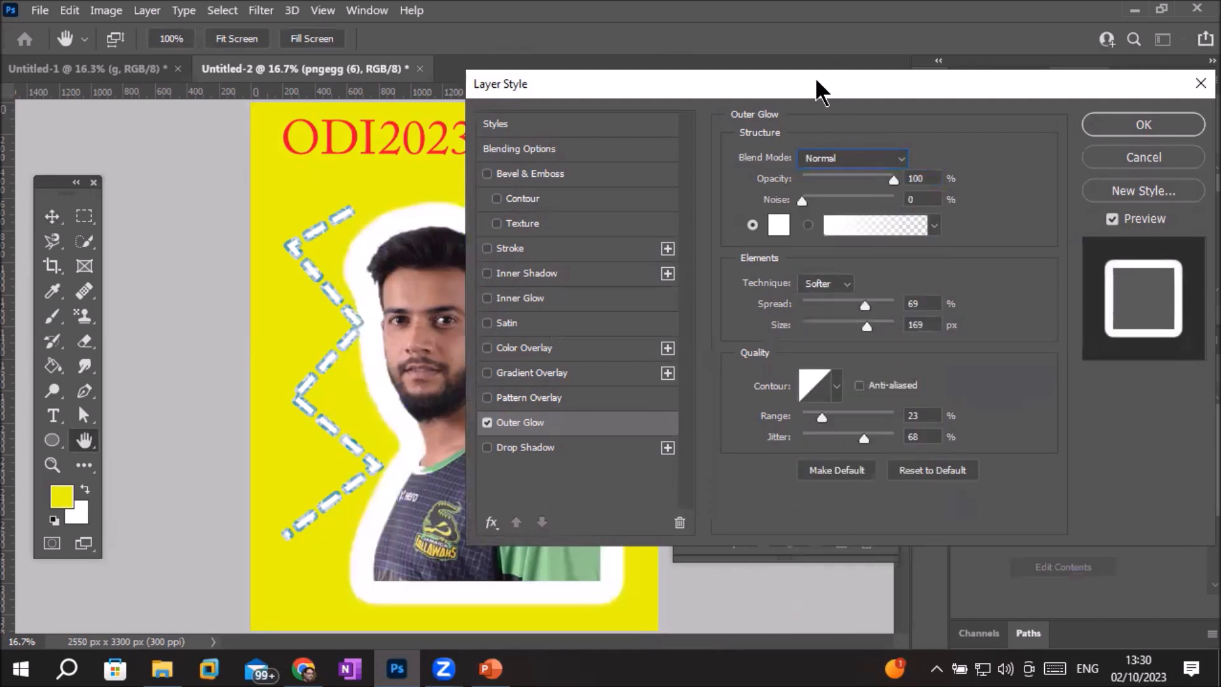
pyautogui.moveTo(818, 93); pyautogui.dragTo(918, 86)
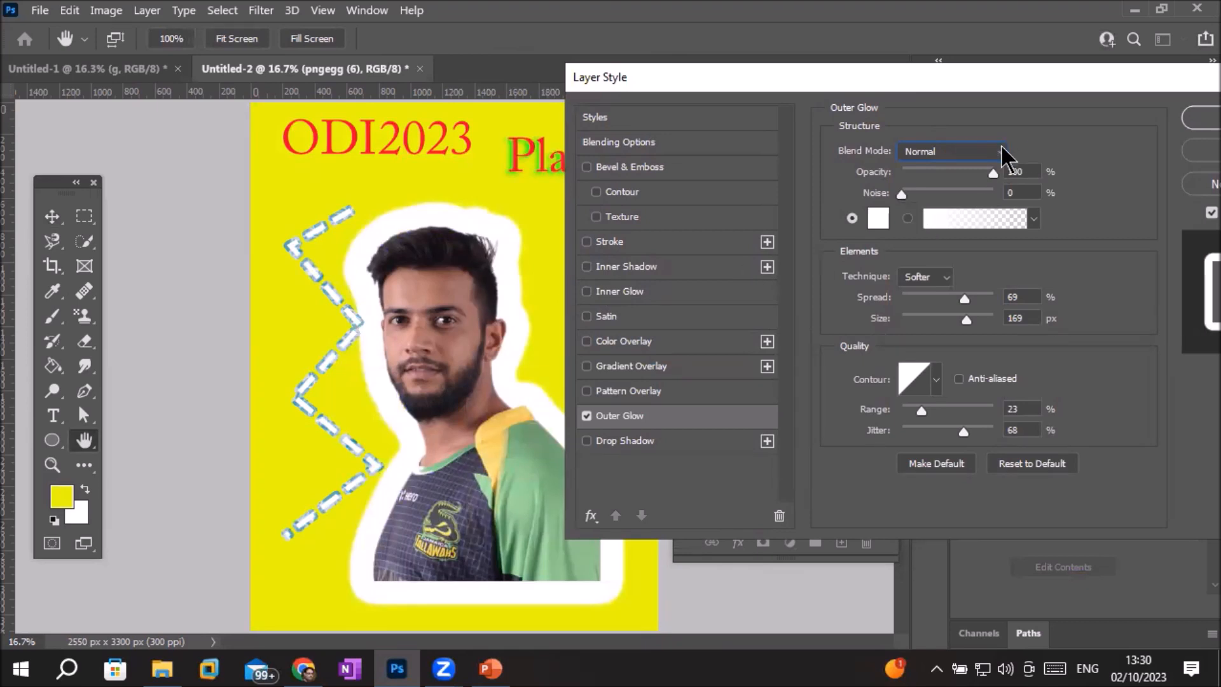
# Set the outer glow's blend mode to Luminosity and step it backwards through the list to Exclusion.
pyautogui.click(1003, 151)
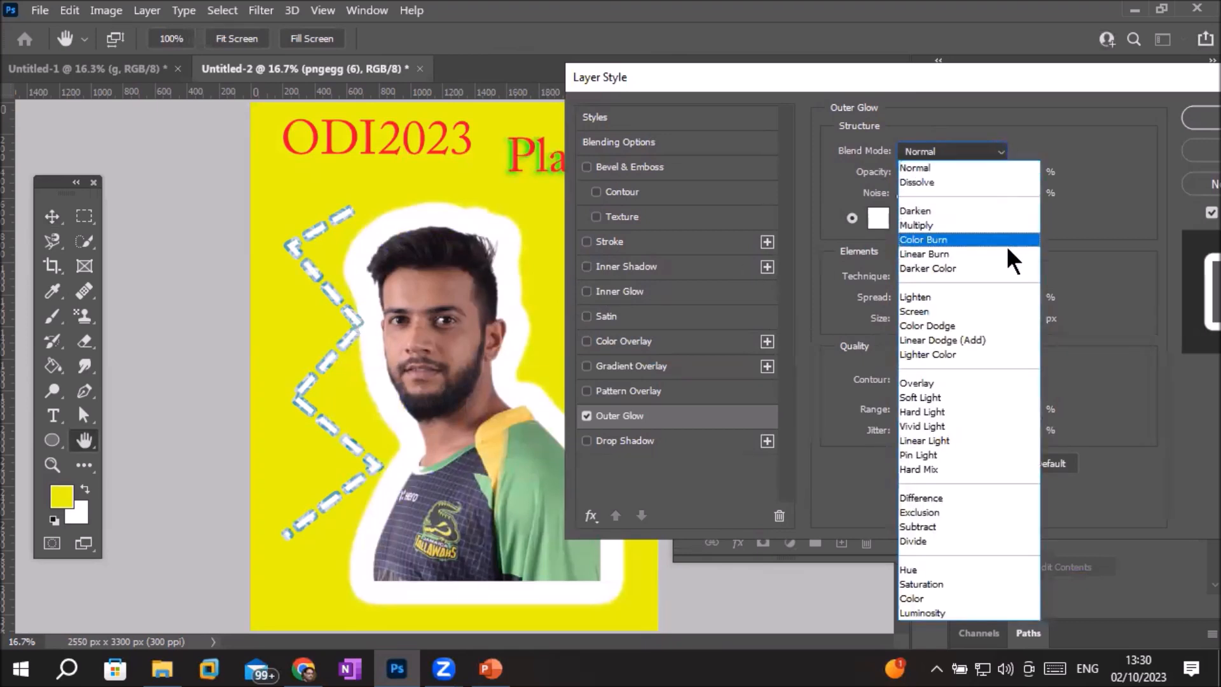
pyautogui.click(965, 613)
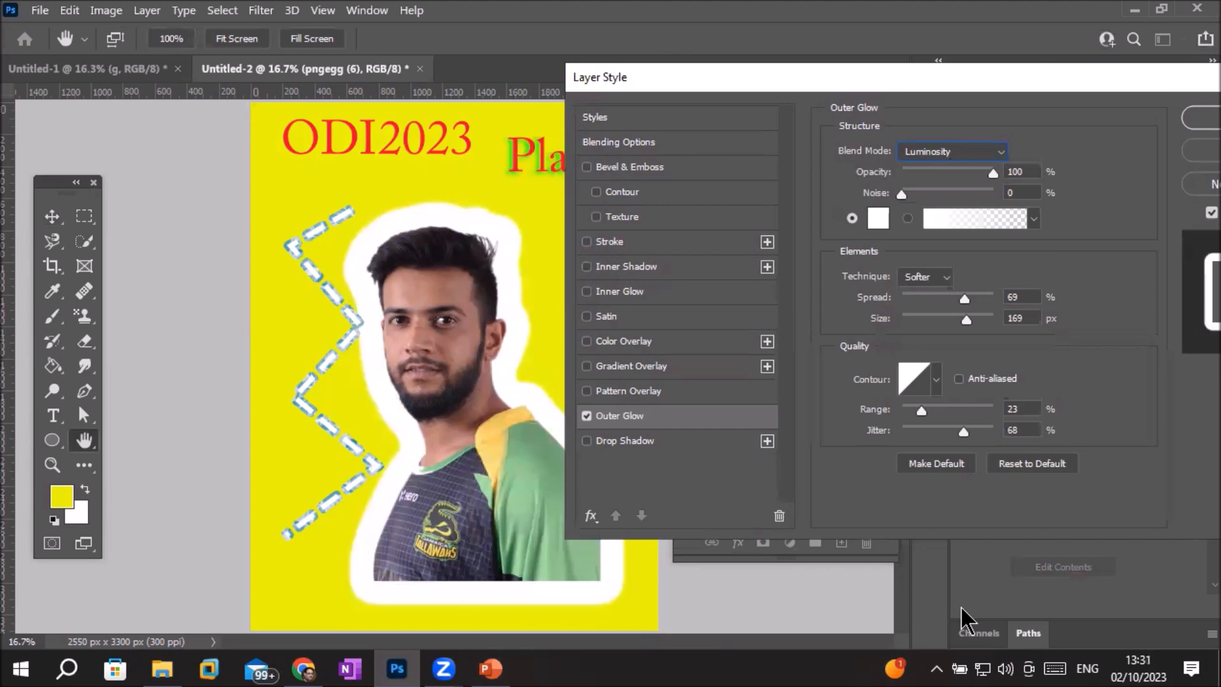
pyautogui.press('Up')
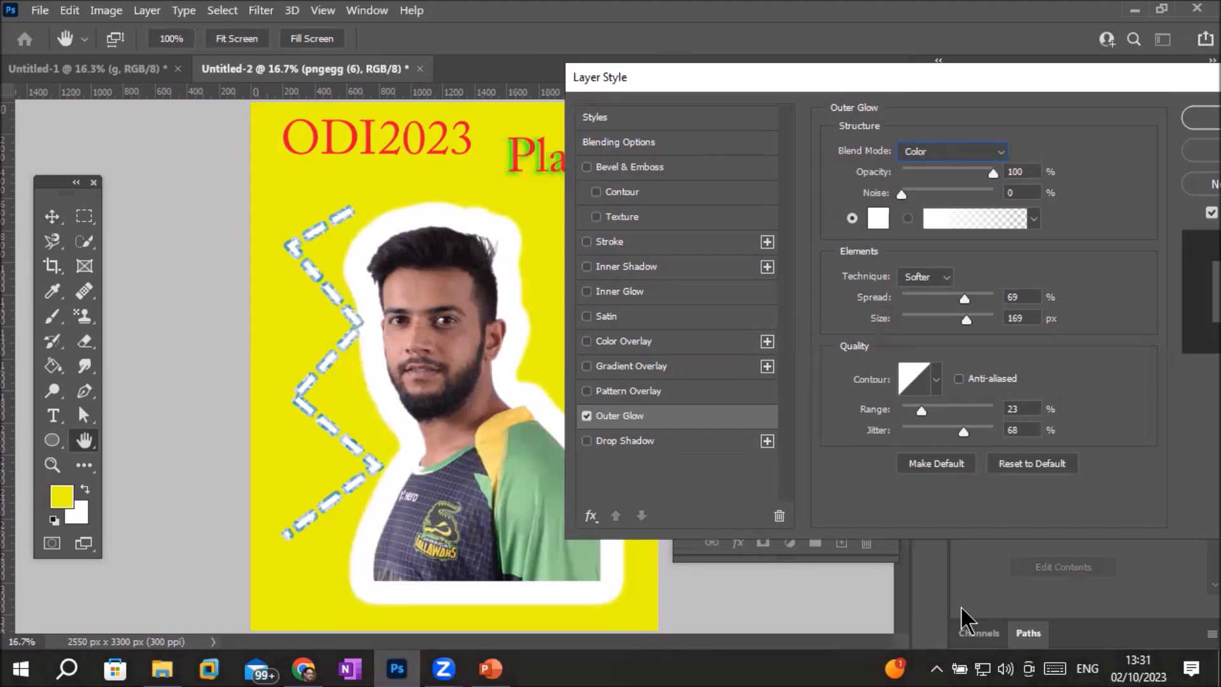
pyautogui.press('Up')
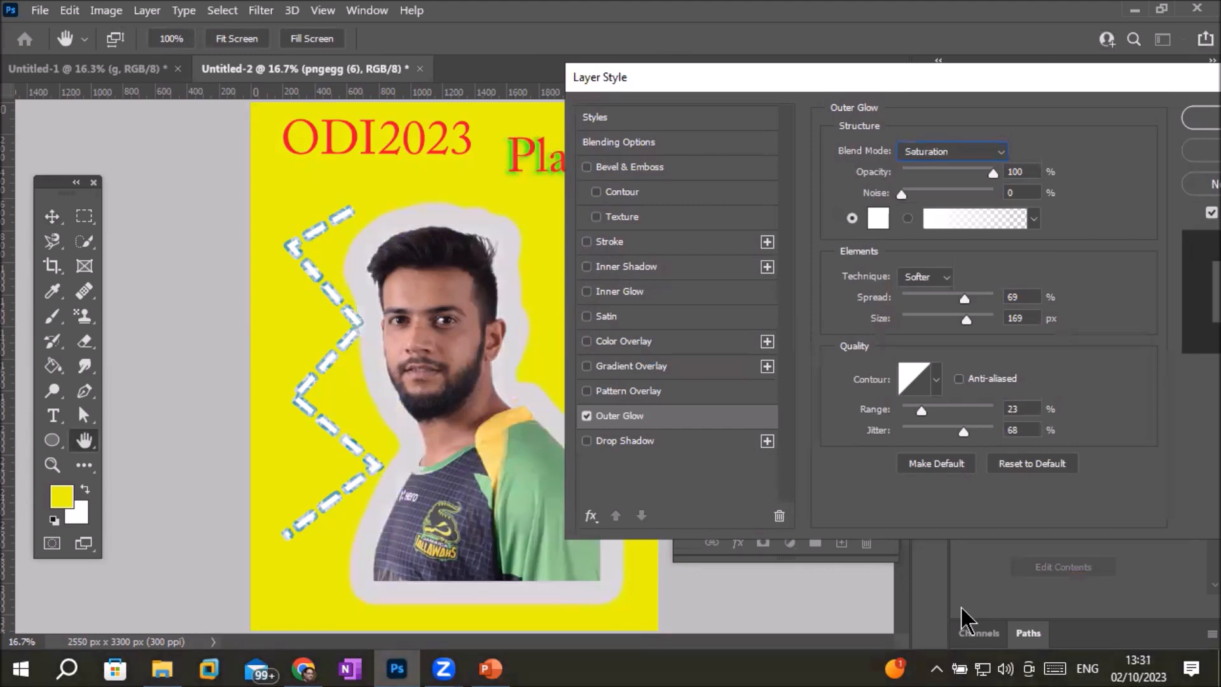
pyautogui.press('Up')
pyautogui.press('Up')
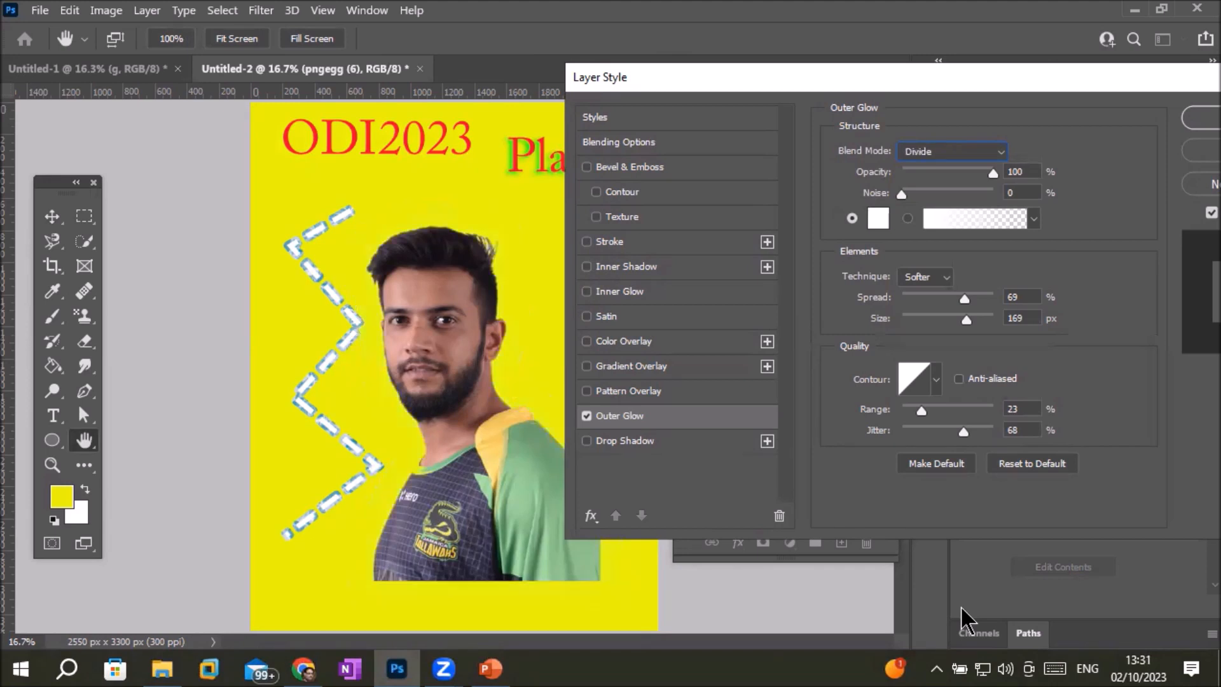
pyautogui.press('Up')
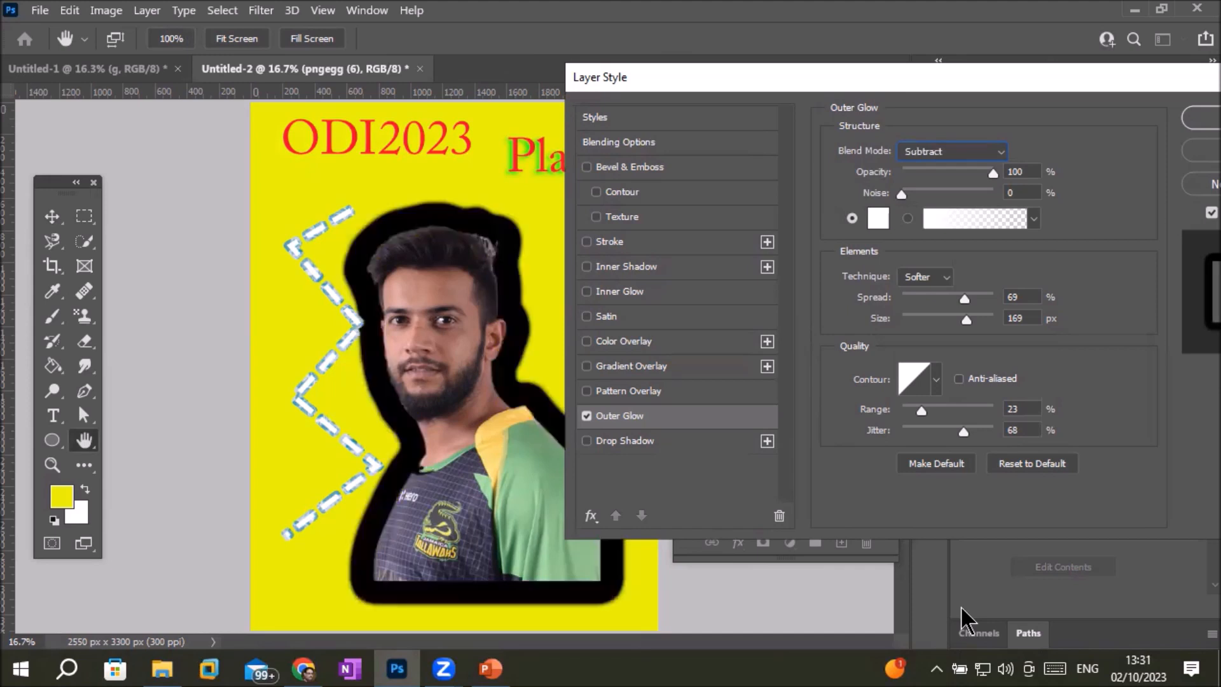
pyautogui.press('Up')
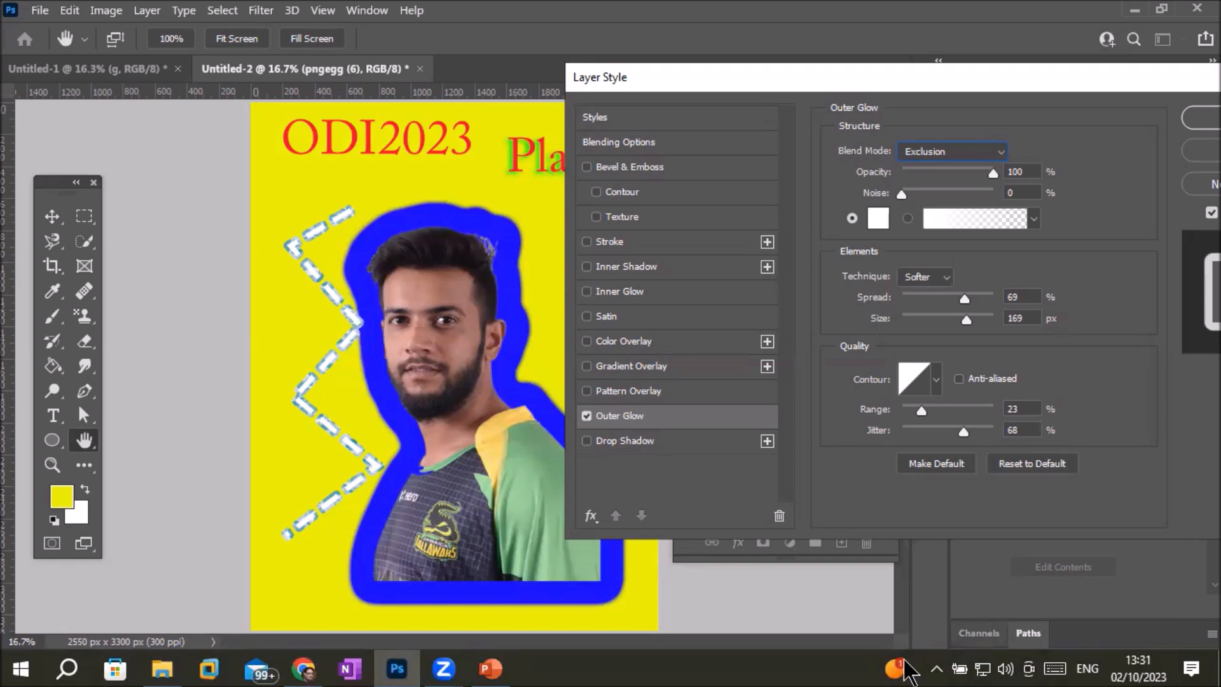
# Change the outer glow colour to bright red and try the Hard Mix blend mode.
pyautogui.click(880, 222)
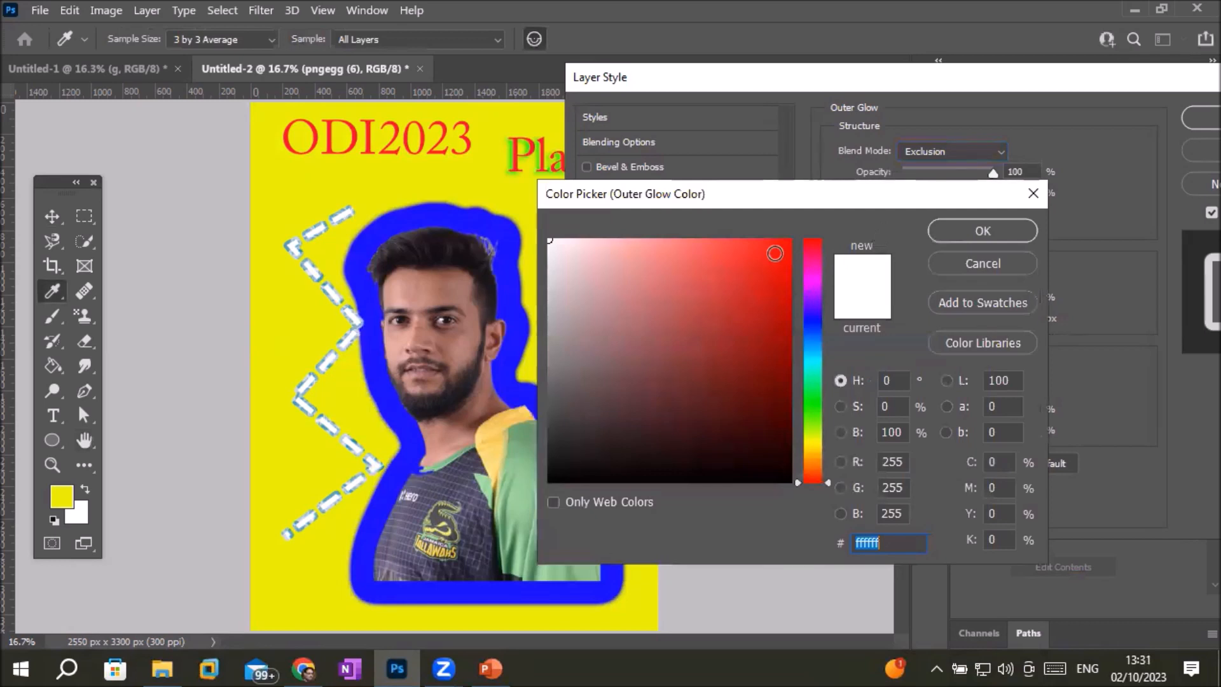
pyautogui.click(776, 253)
pyautogui.click(960, 234)
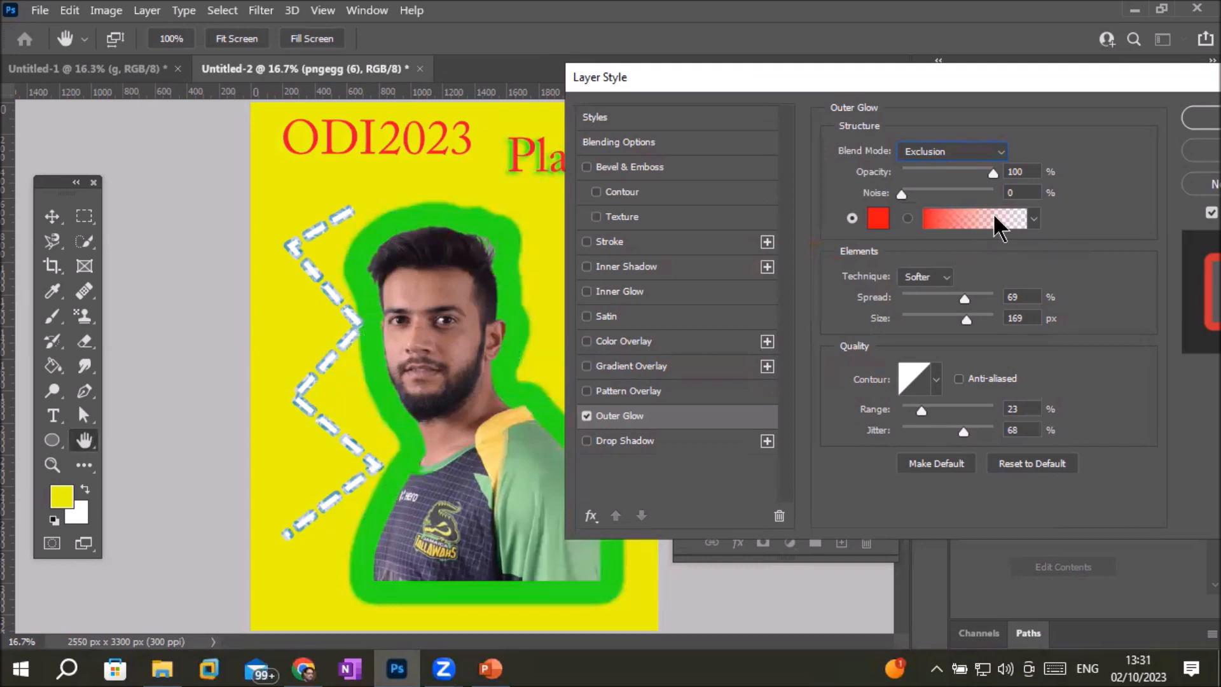
pyautogui.click(972, 154)
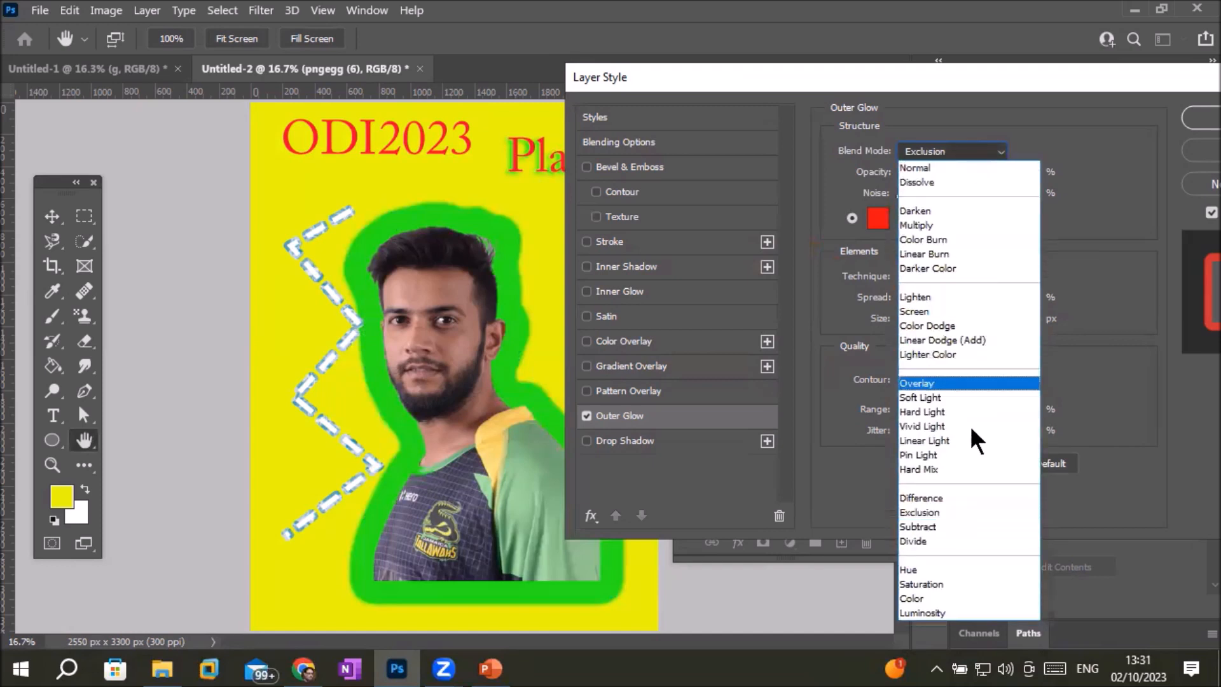
pyautogui.click(952, 470)
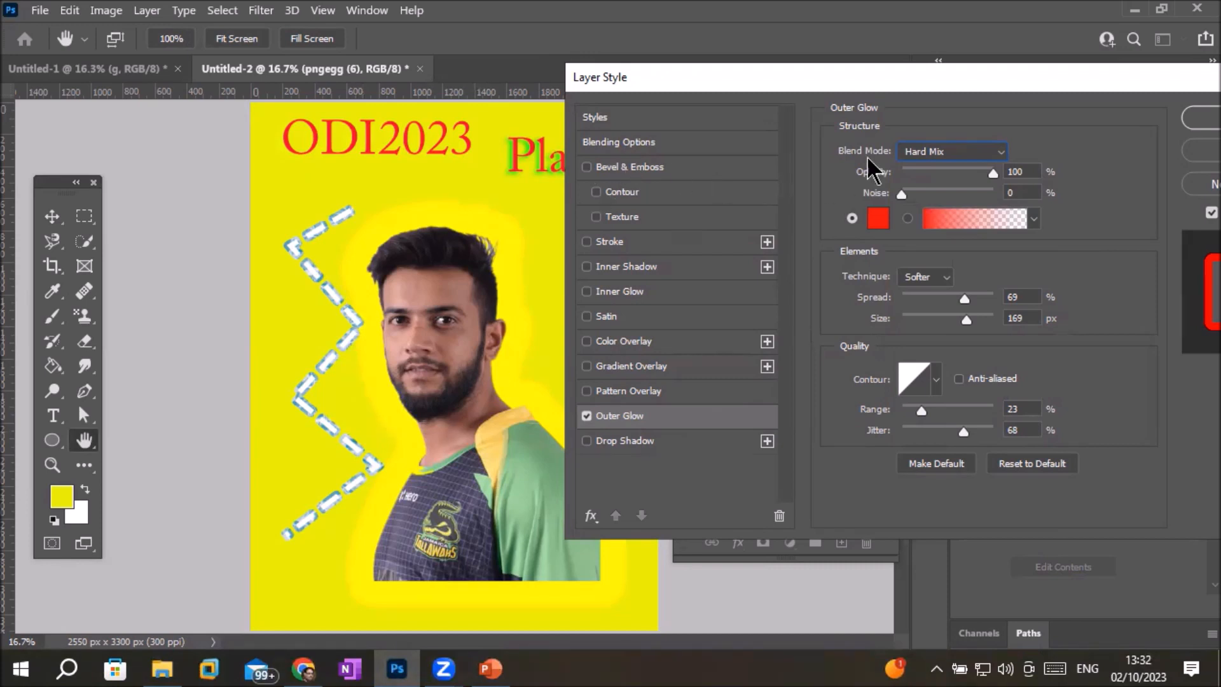
# Set the outer glow's blend mode to Normal and change its colour to bright blue.
pyautogui.click(945, 152)
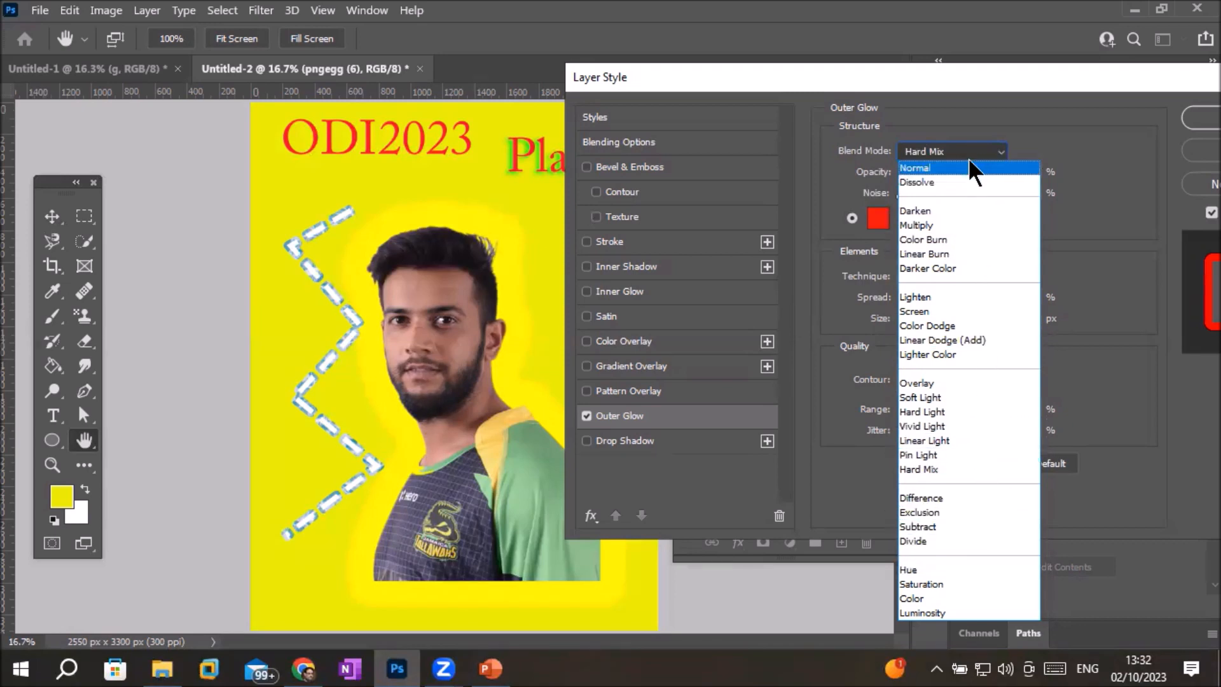
pyautogui.click(966, 166)
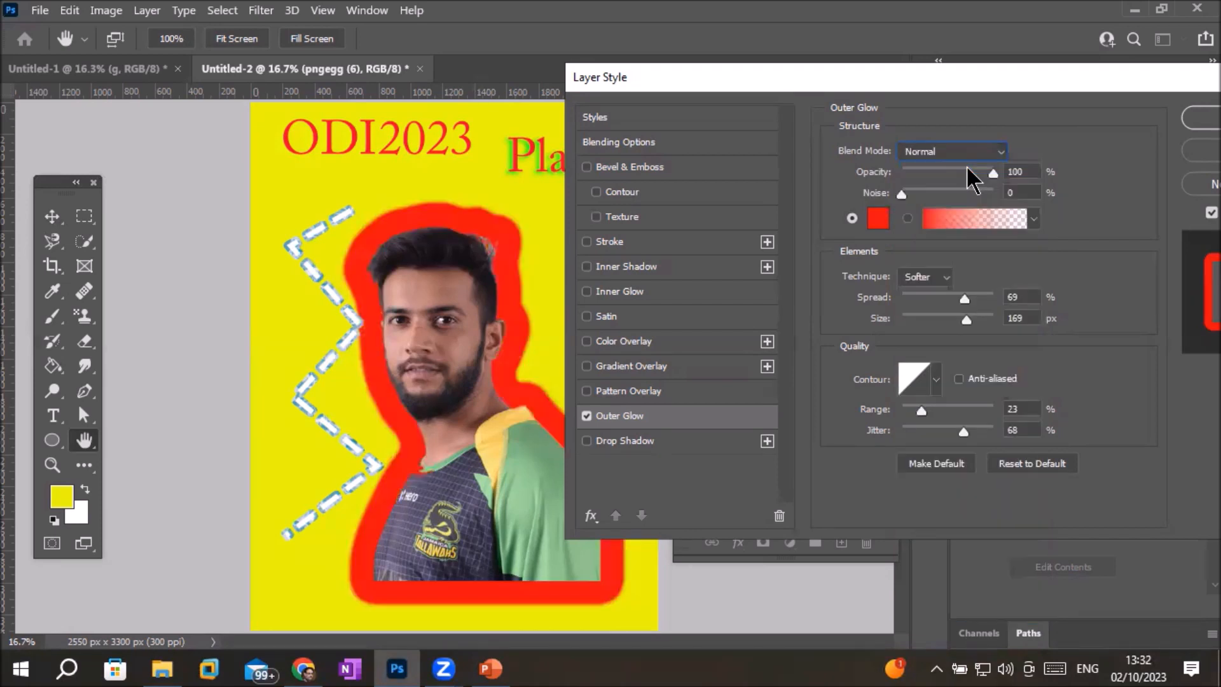
pyautogui.click(881, 222)
pyautogui.click(812, 321)
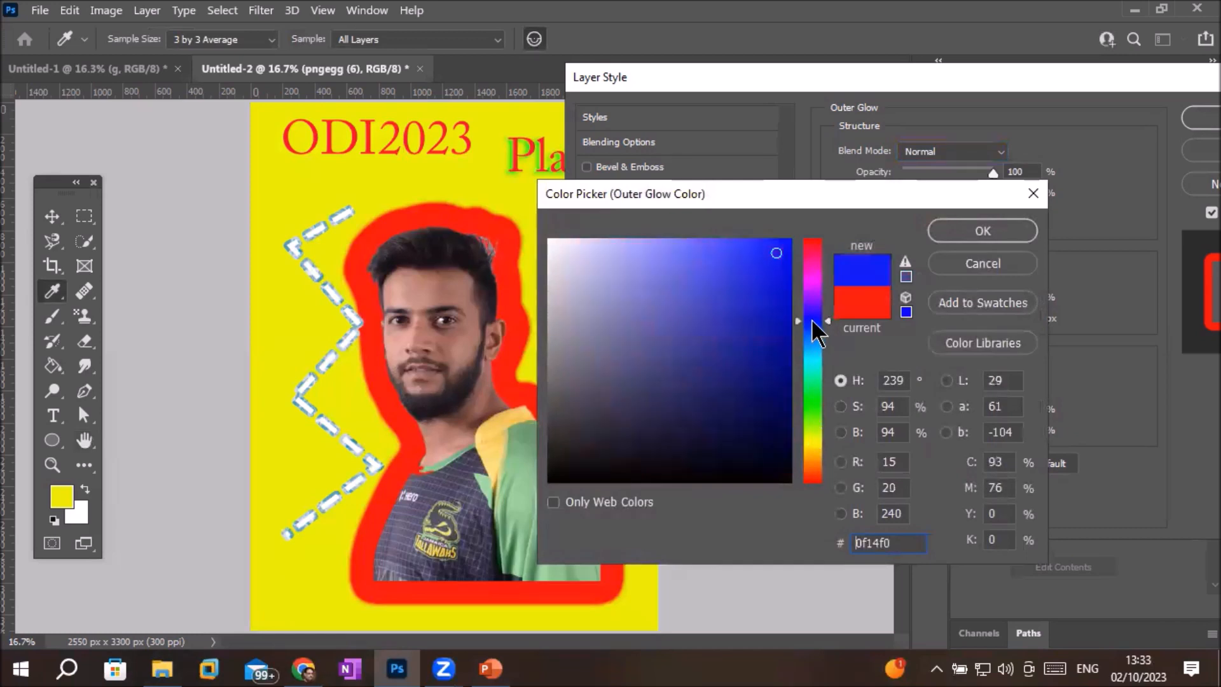
pyautogui.click(751, 250)
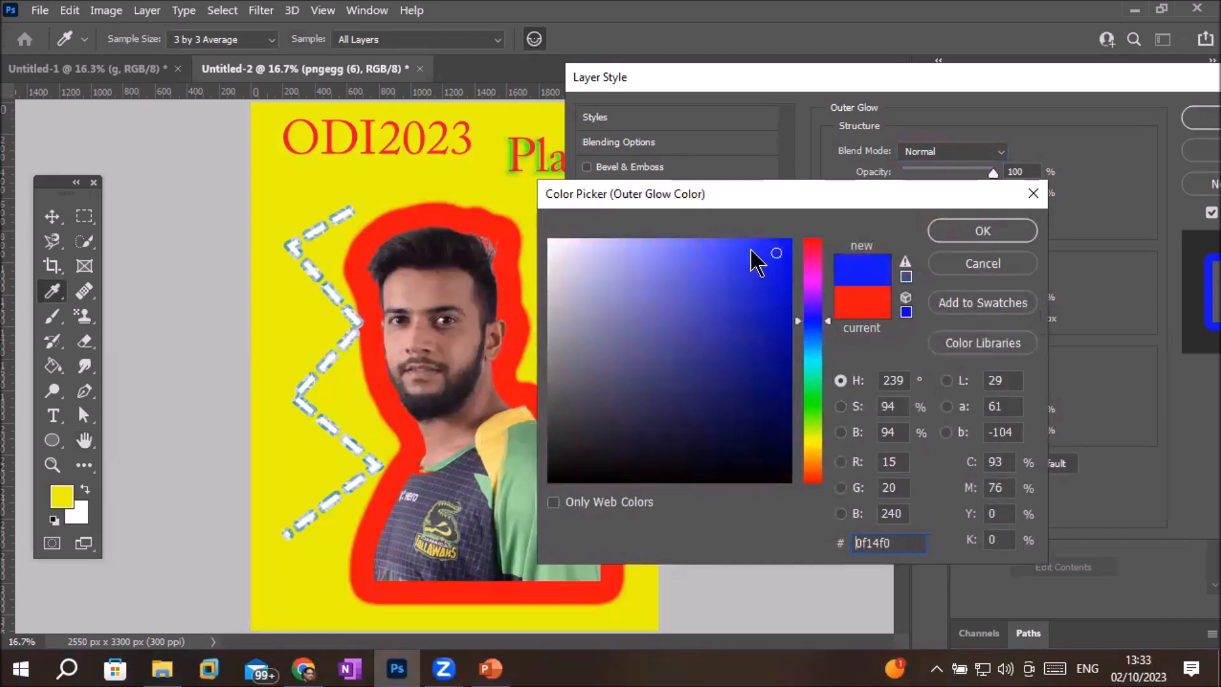
pyautogui.click(967, 239)
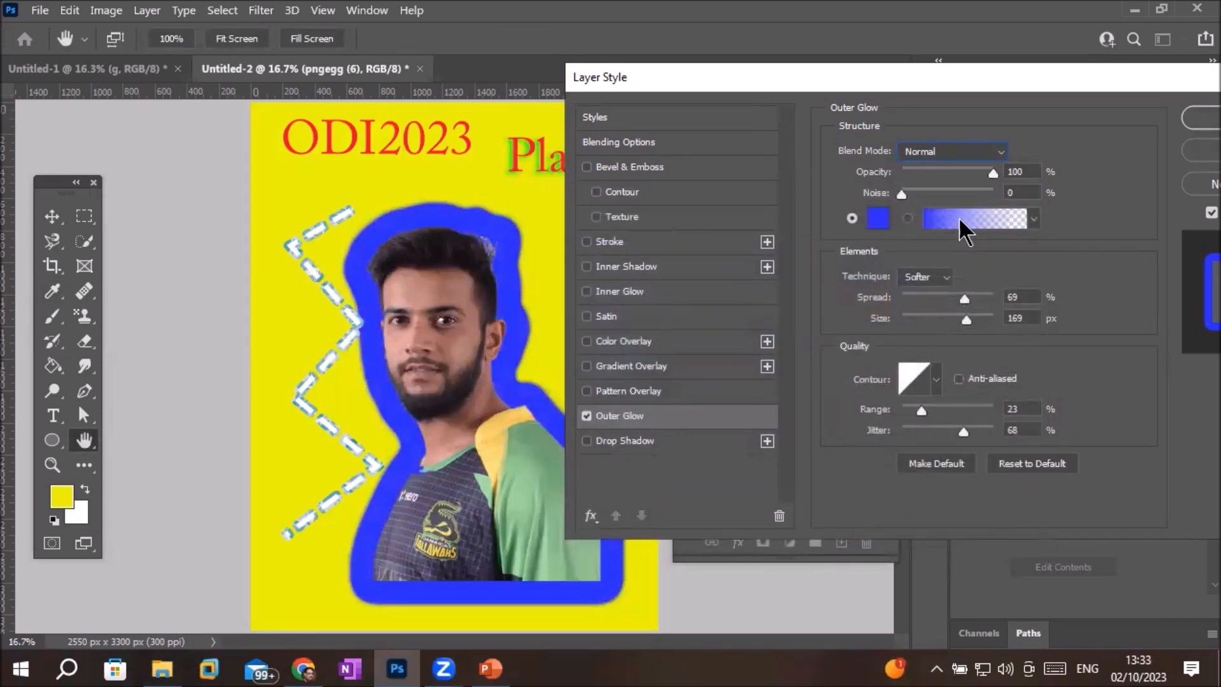
# Try the Divide and Exclusion blend modes on the blue outer glow, and restore Normal.
pyautogui.click(998, 152)
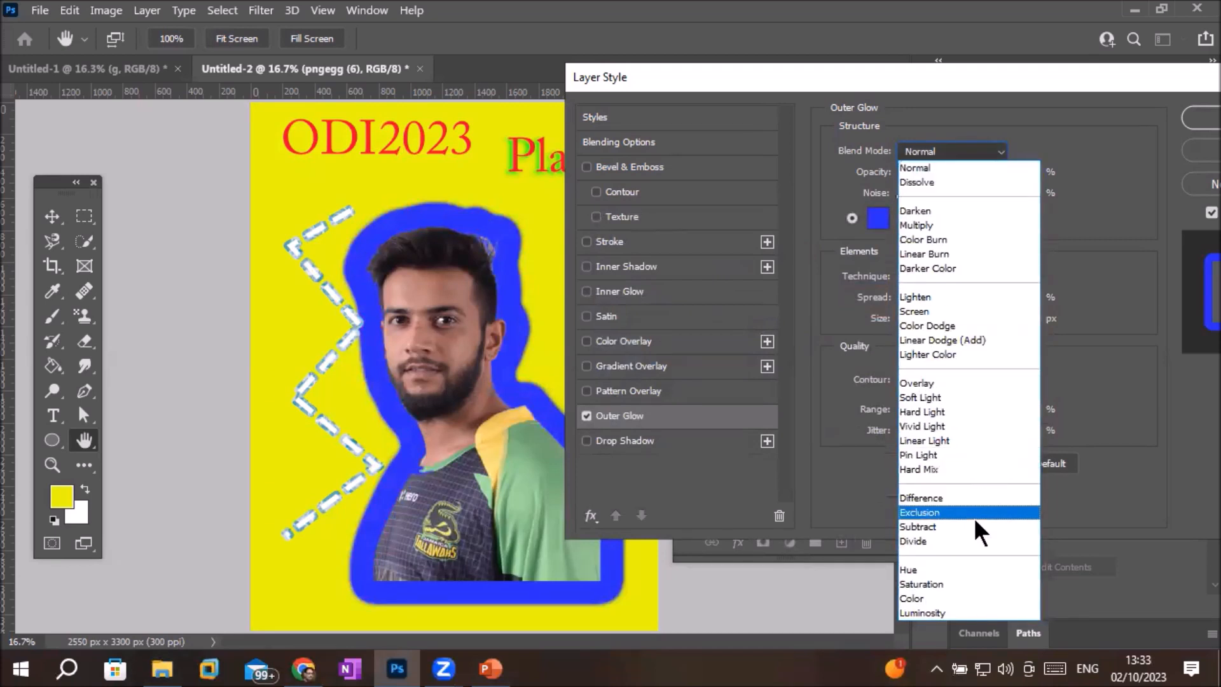
pyautogui.click(970, 540)
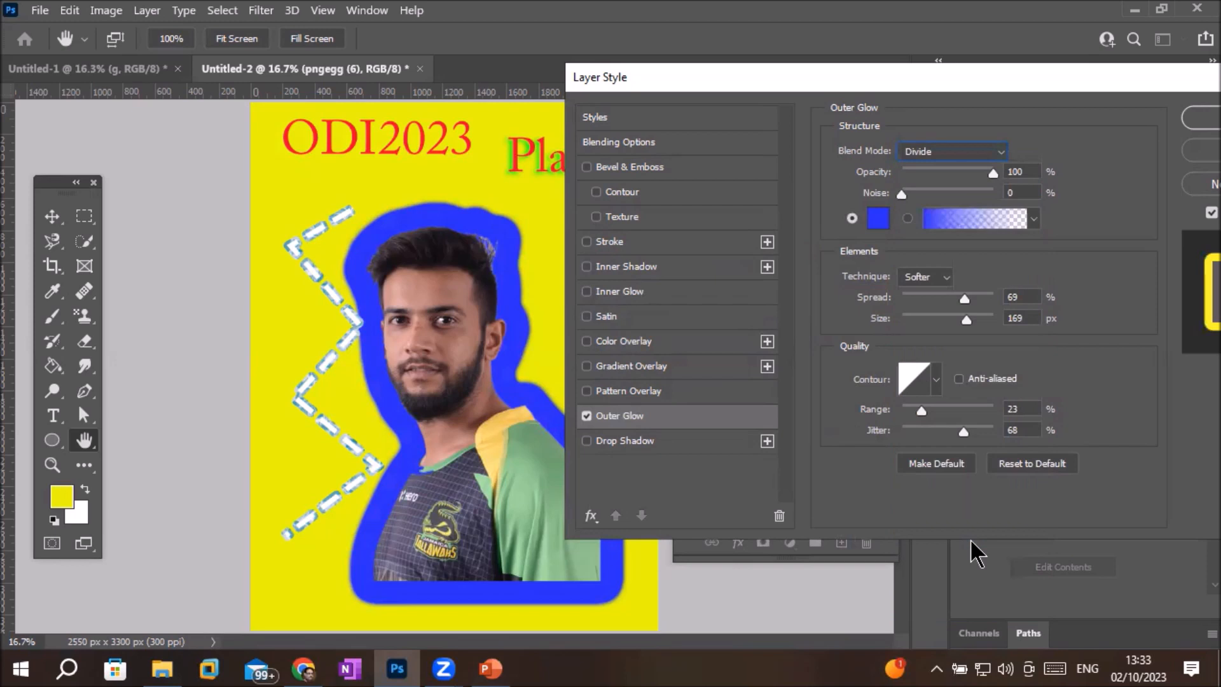
pyautogui.click(973, 153)
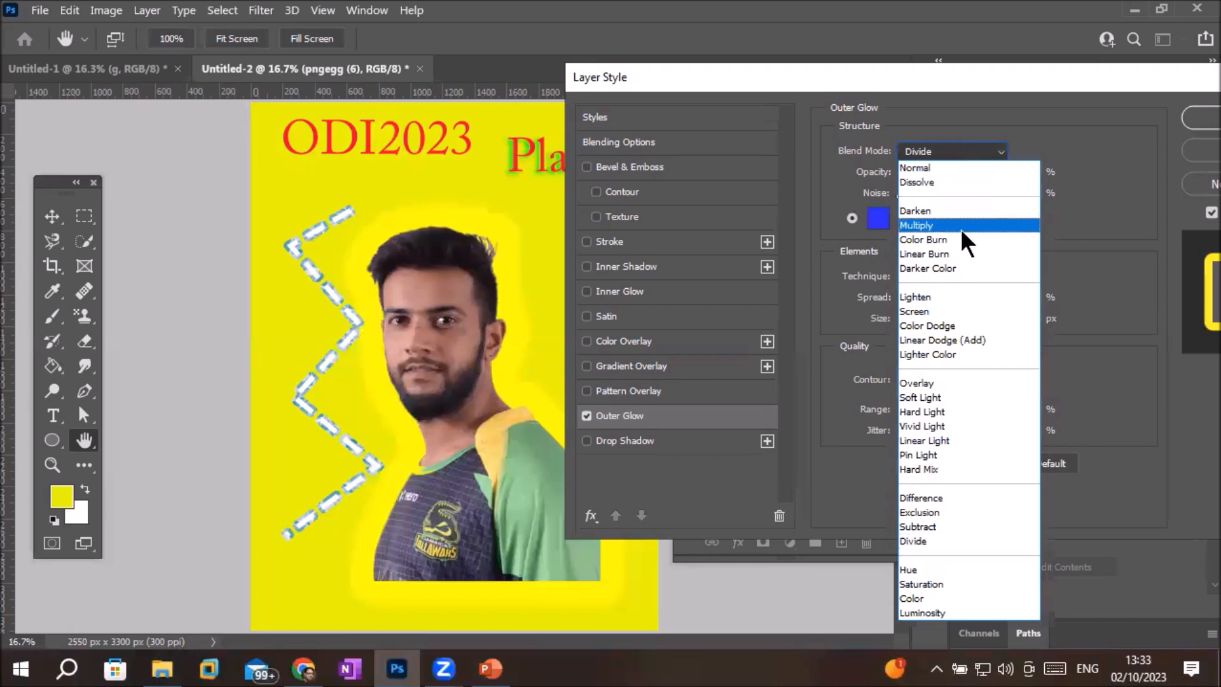
pyautogui.click(939, 511)
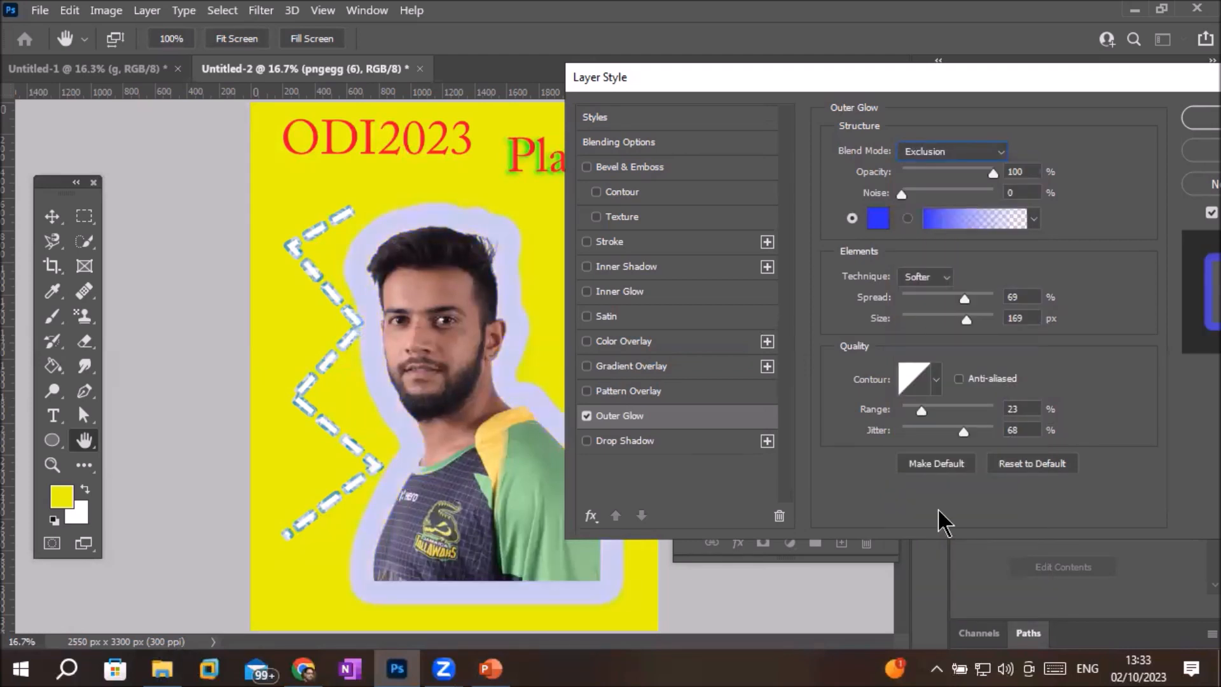
pyautogui.click(989, 156)
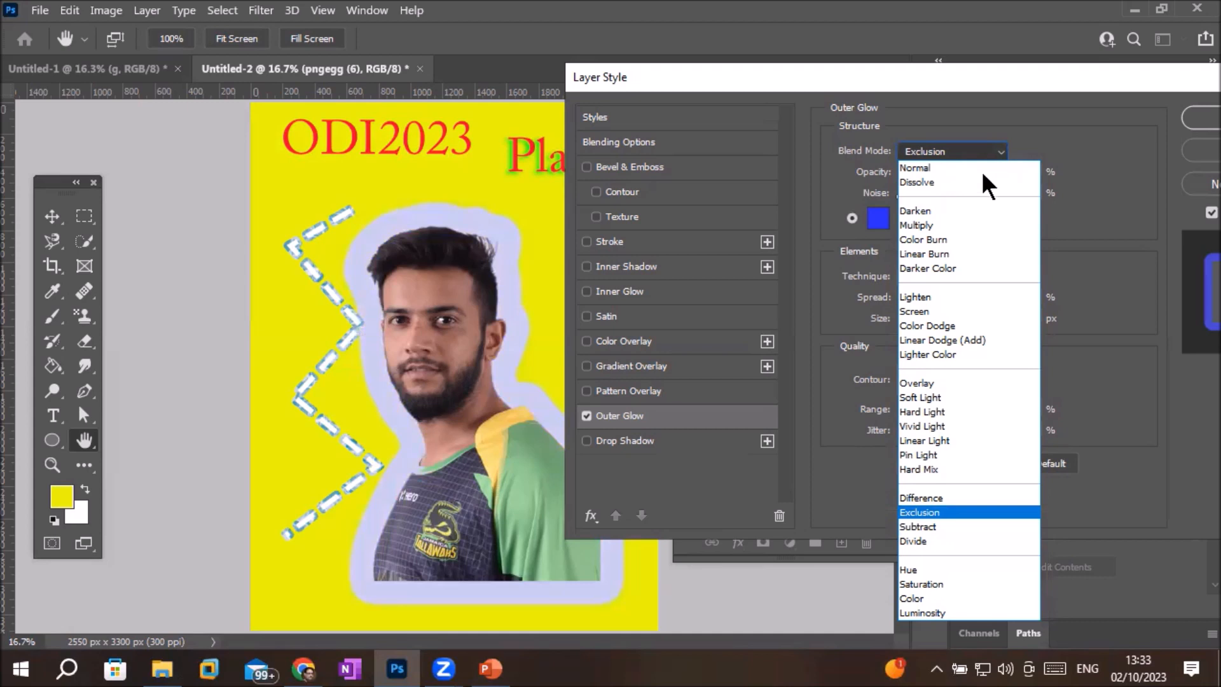
pyautogui.click(749, 78)
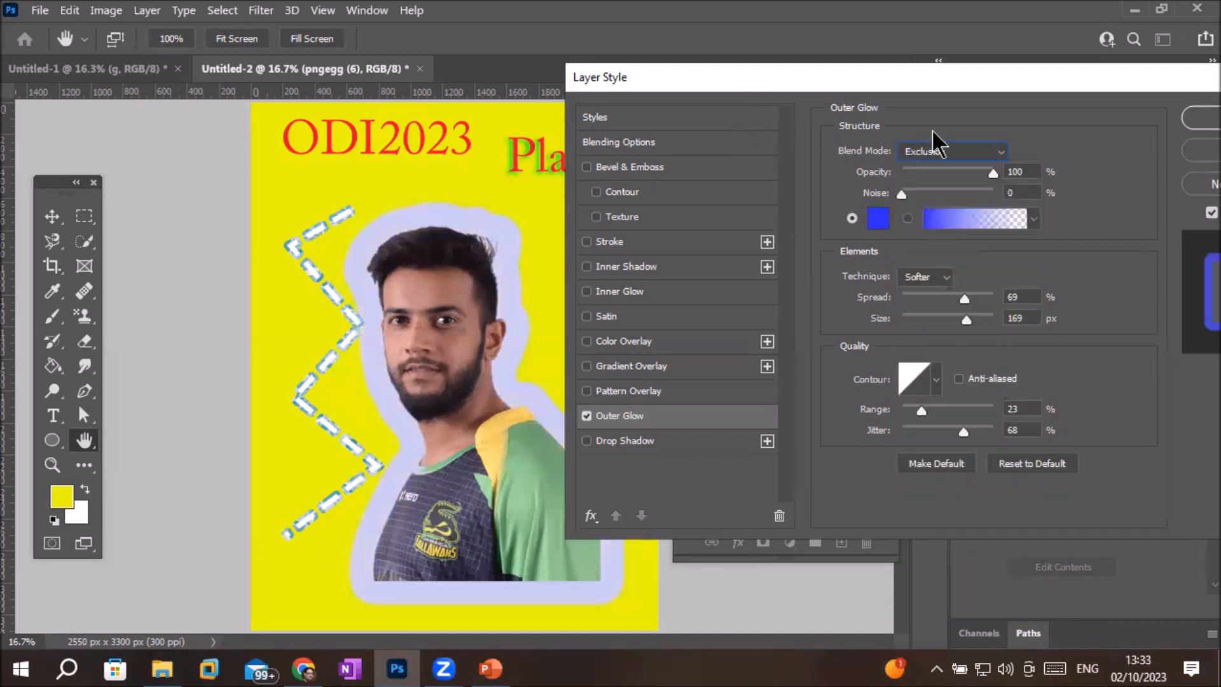
pyautogui.click(948, 151)
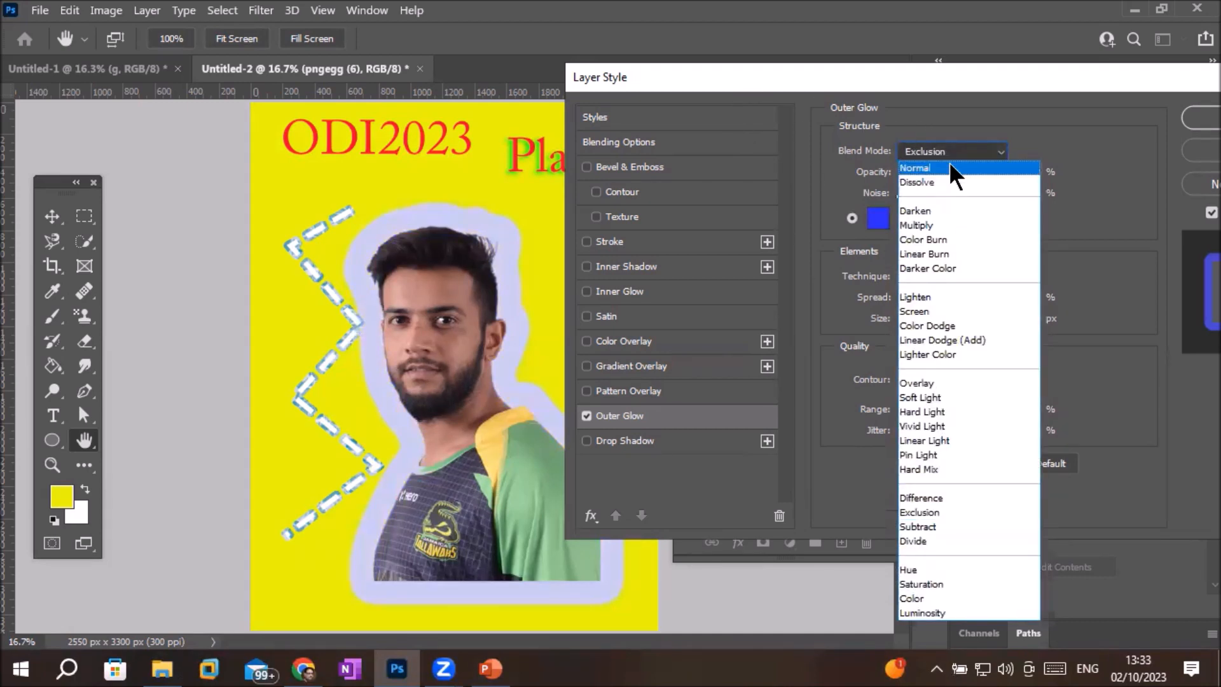
pyautogui.click(947, 167)
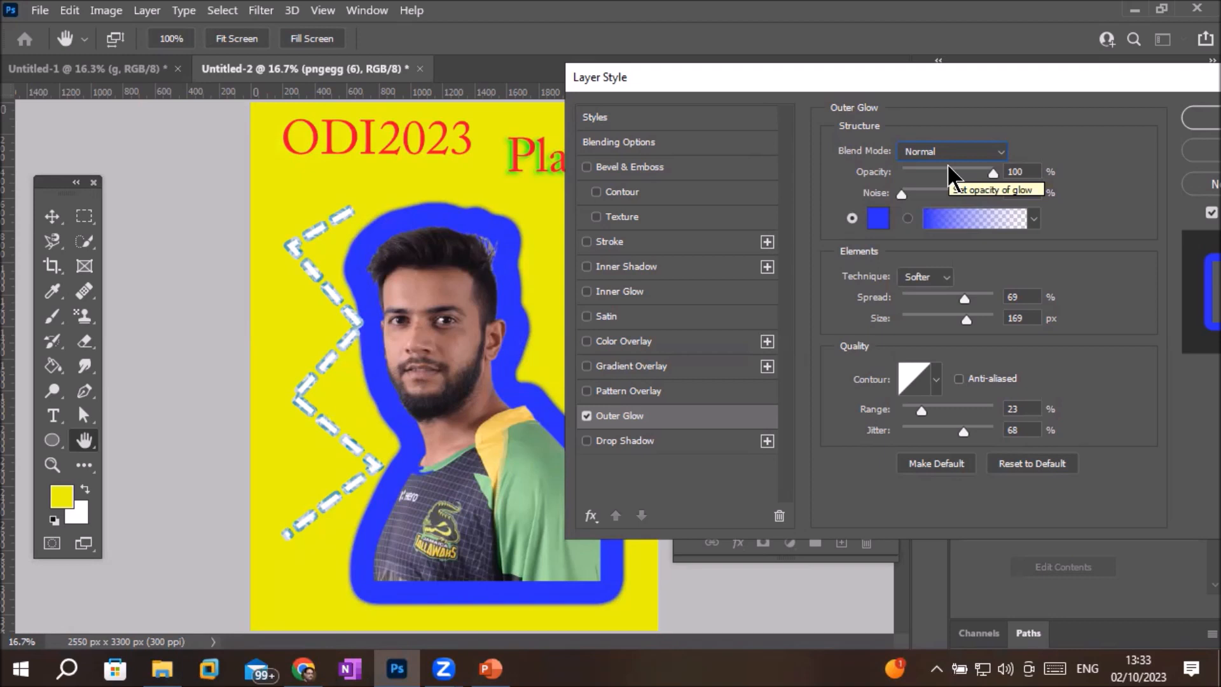
# Turn off the player picture's Outer Glow effect and apply the layer style.
pyautogui.click(586, 417)
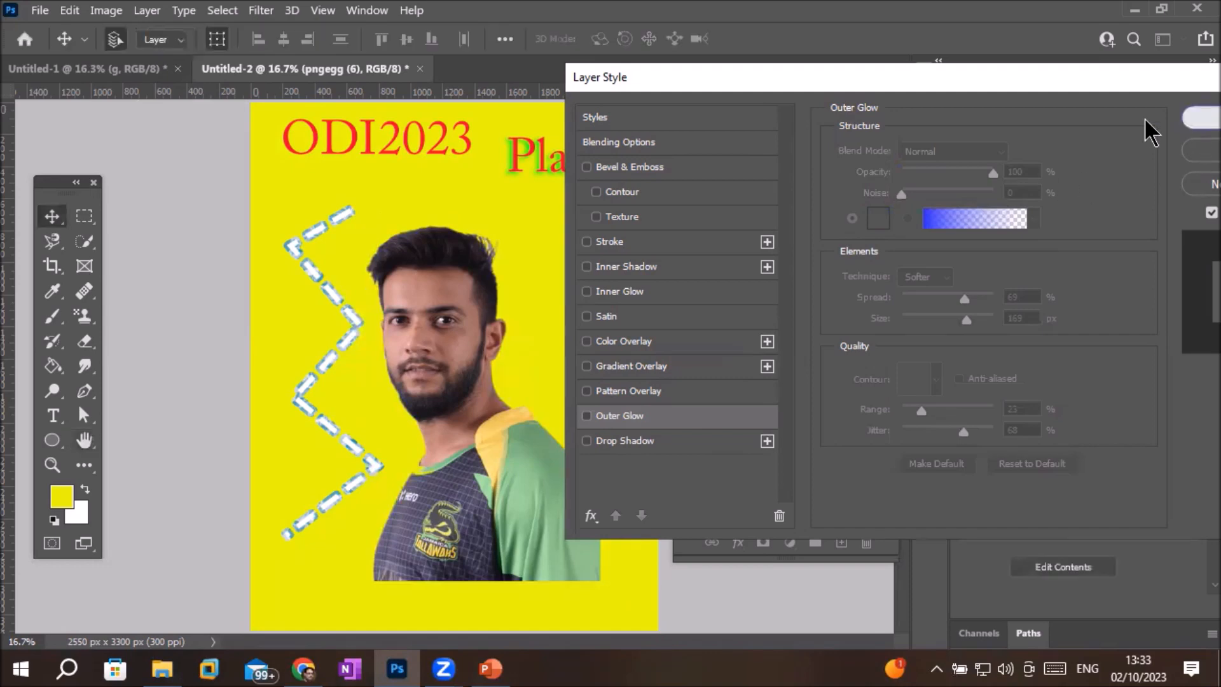
pyautogui.click(1188, 127)
# Switch to the Untitled-1 document and turn off the Stroke and Outer Glow effects in the g text layer's style.
pyautogui.click(113, 70)
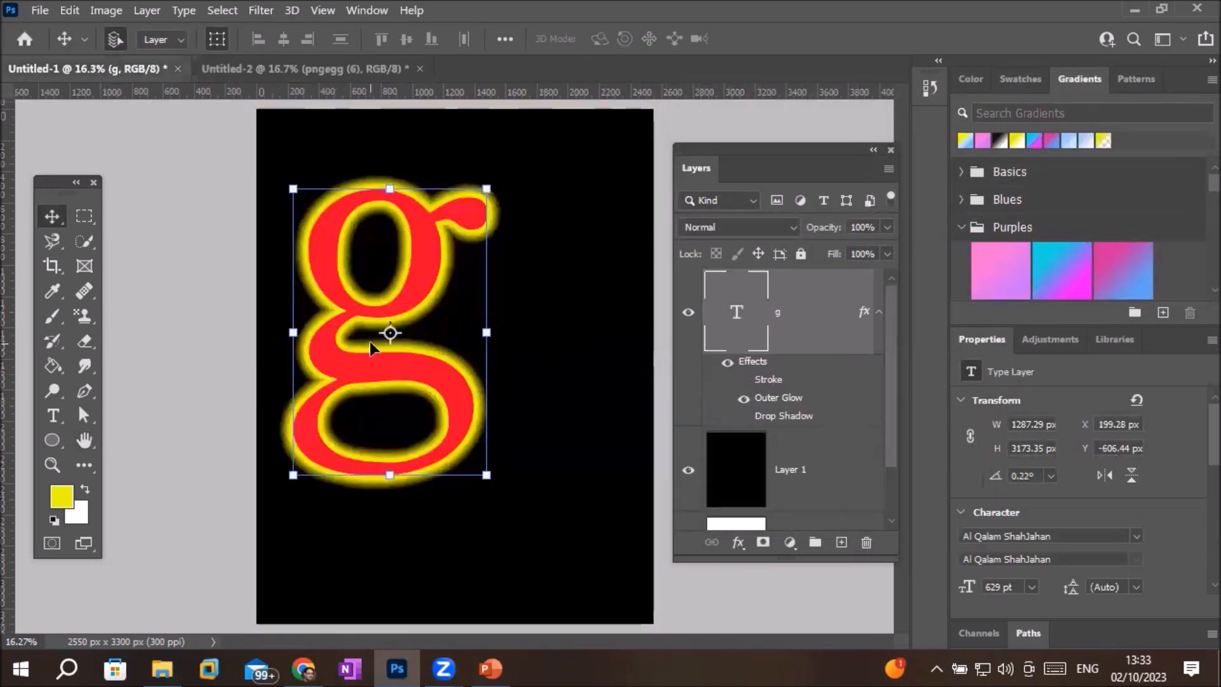
pyautogui.scroll(1, 395, 280)
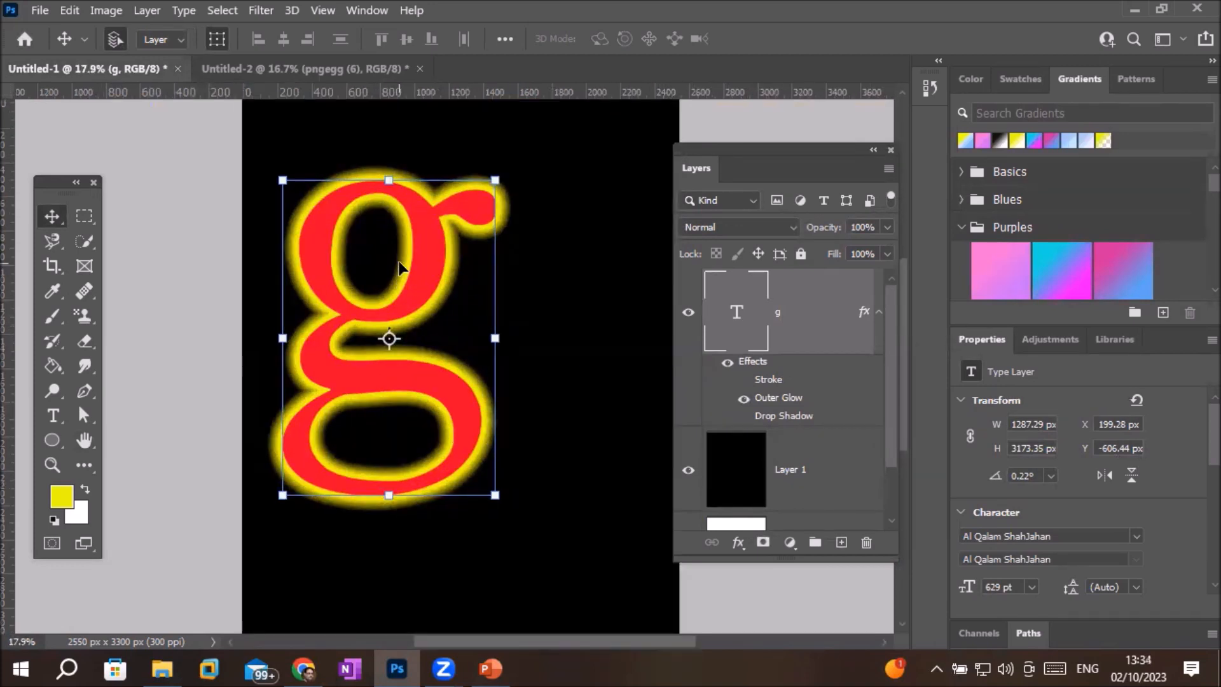
pyautogui.doubleClick(772, 383)
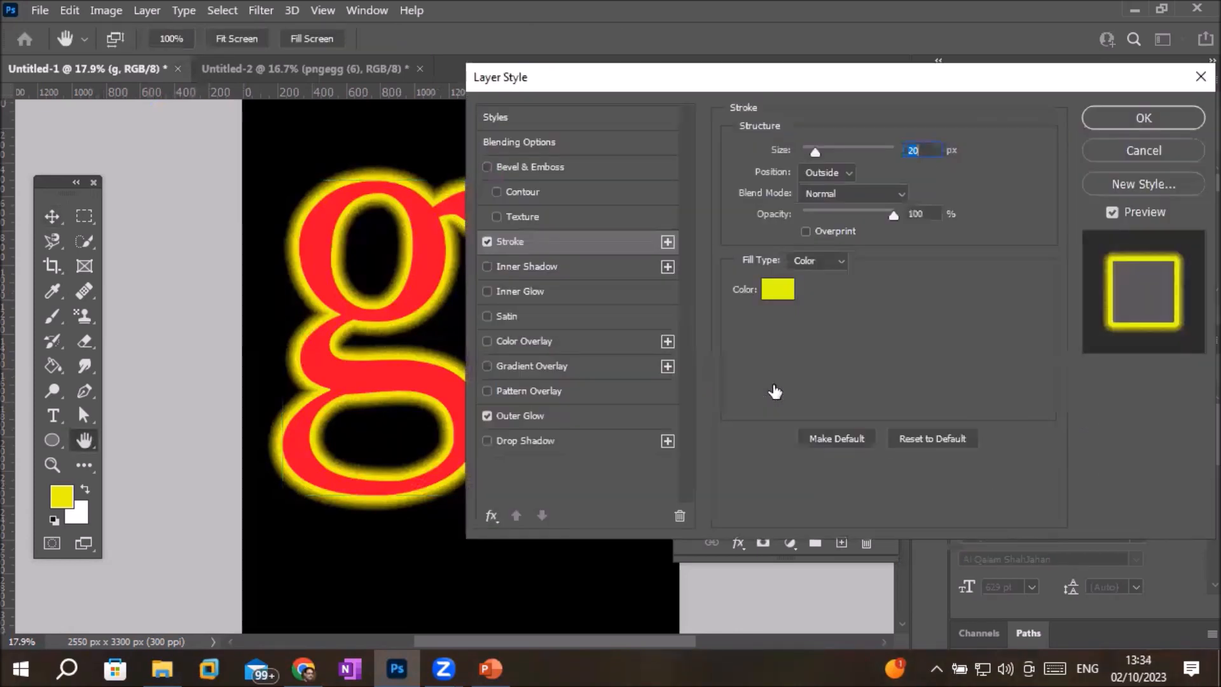
pyautogui.click(487, 241)
pyautogui.click(487, 416)
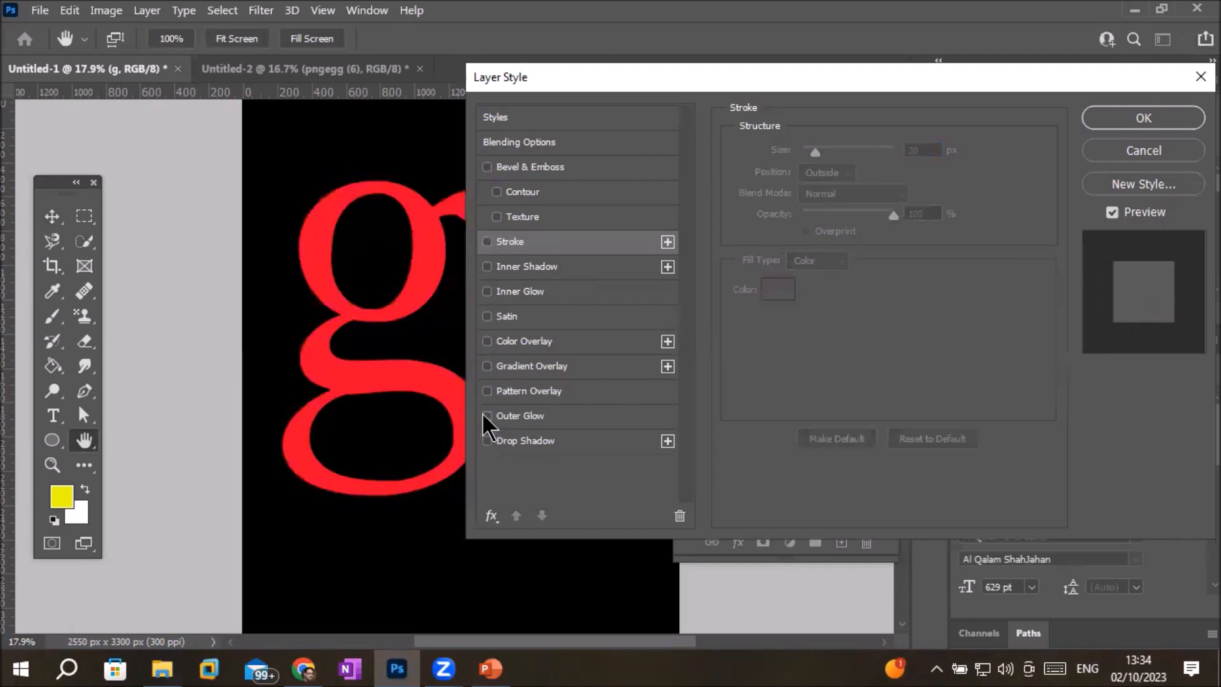
# Uncover the letter g from the dialog and enable Inner Glow with blend mode Normal and opacity 100%.
pyautogui.moveTo(641, 89); pyautogui.dragTo(770, 115)
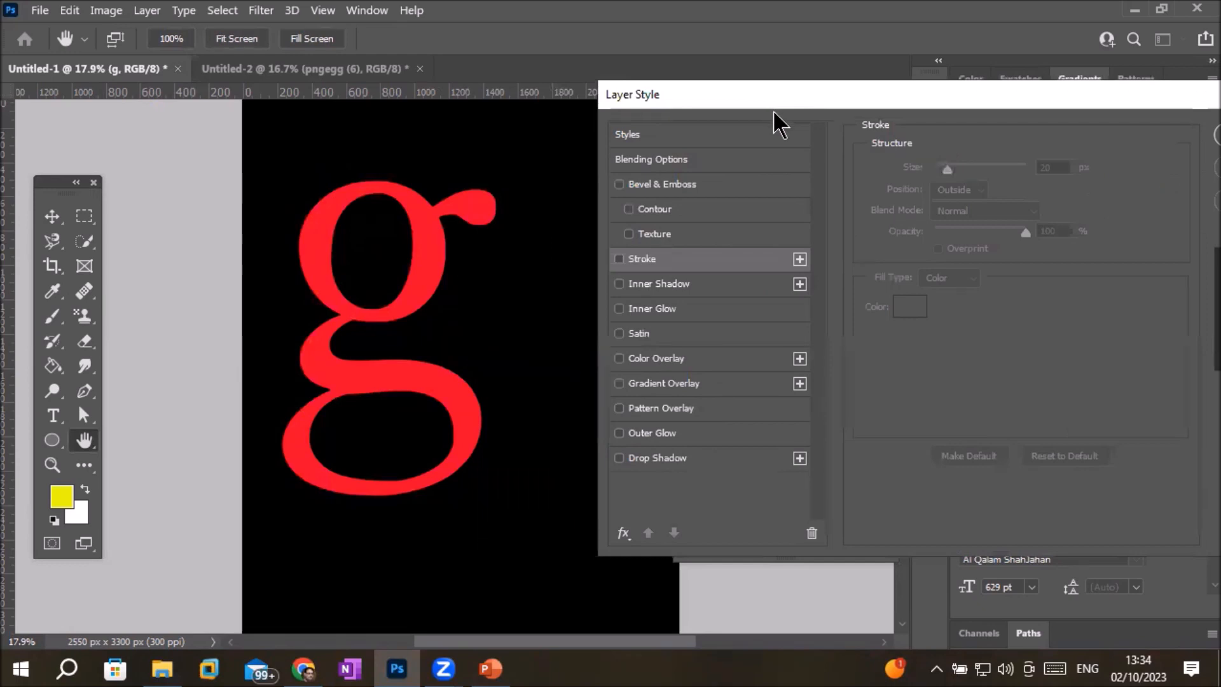
pyautogui.click(619, 310)
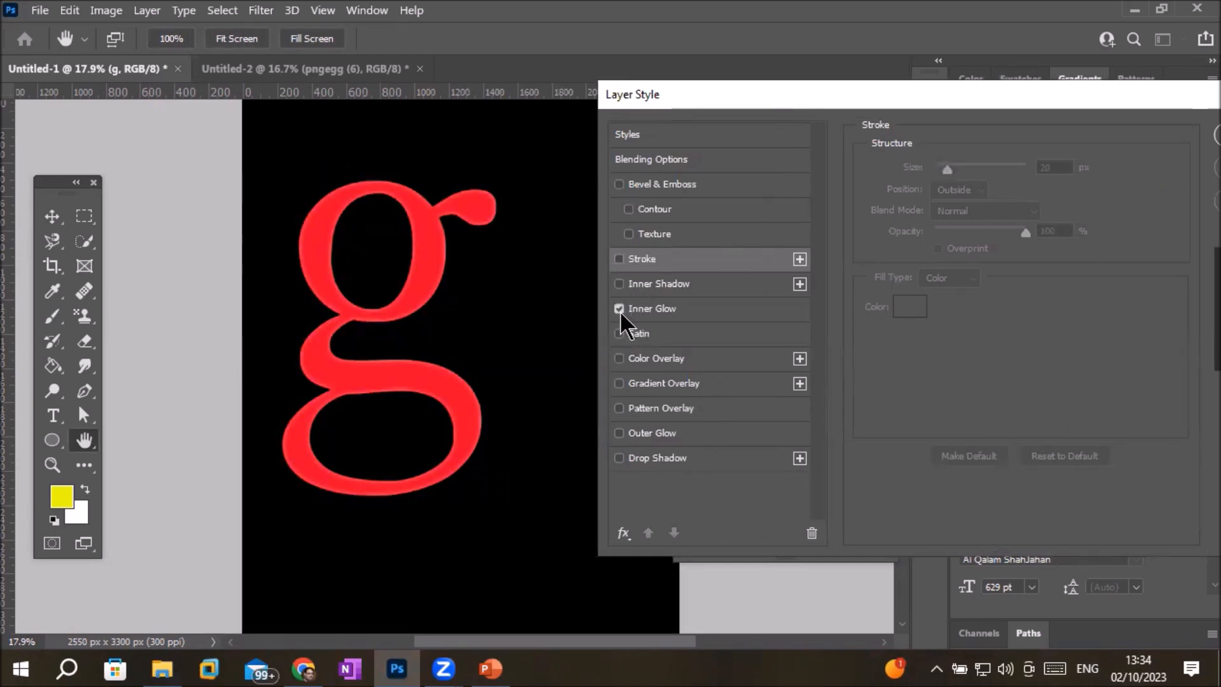
pyautogui.click(661, 308)
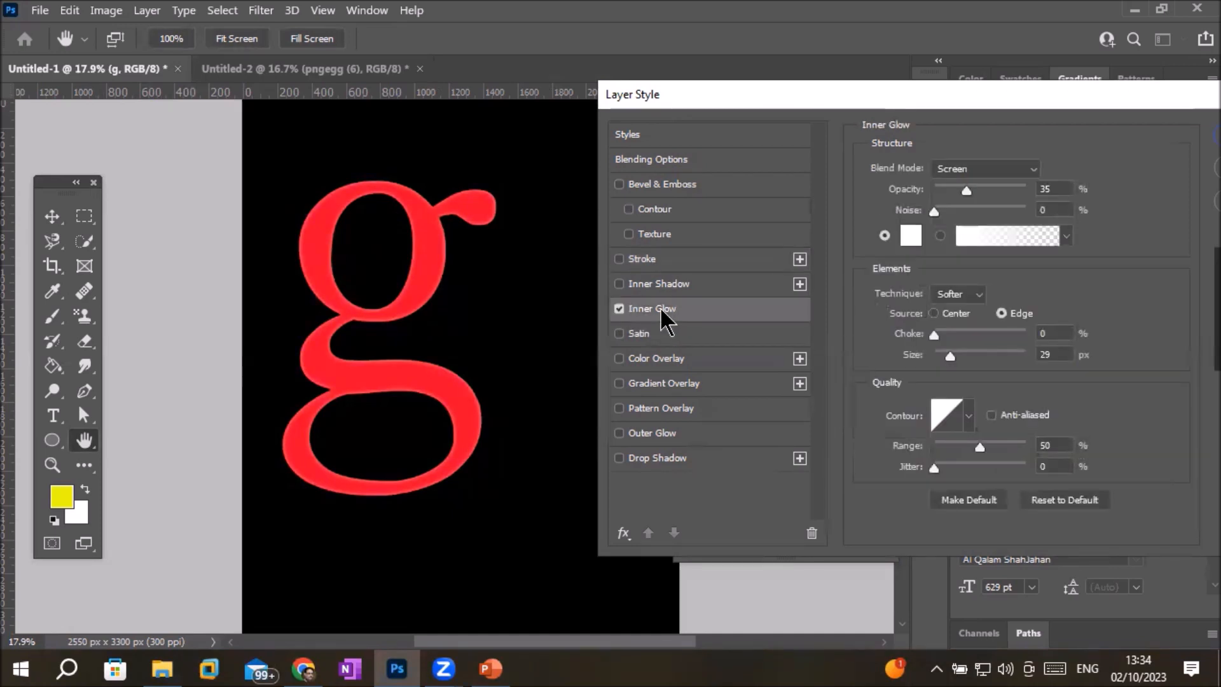
pyautogui.click(1032, 169)
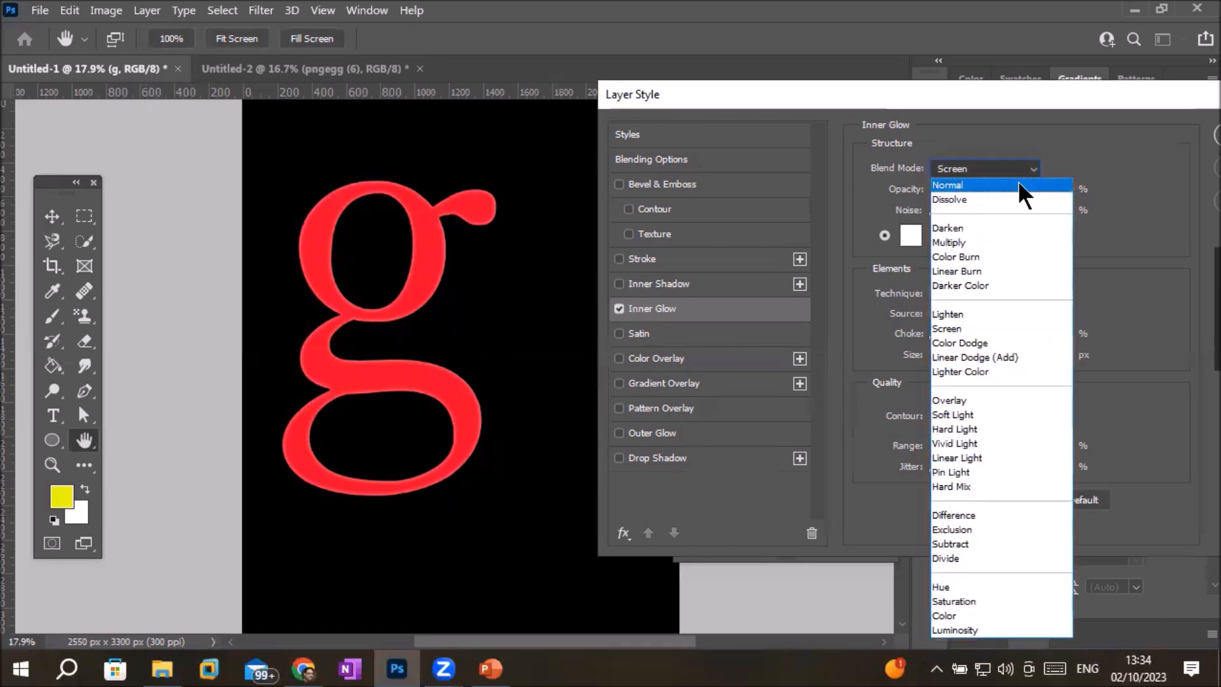
pyautogui.click(1019, 185)
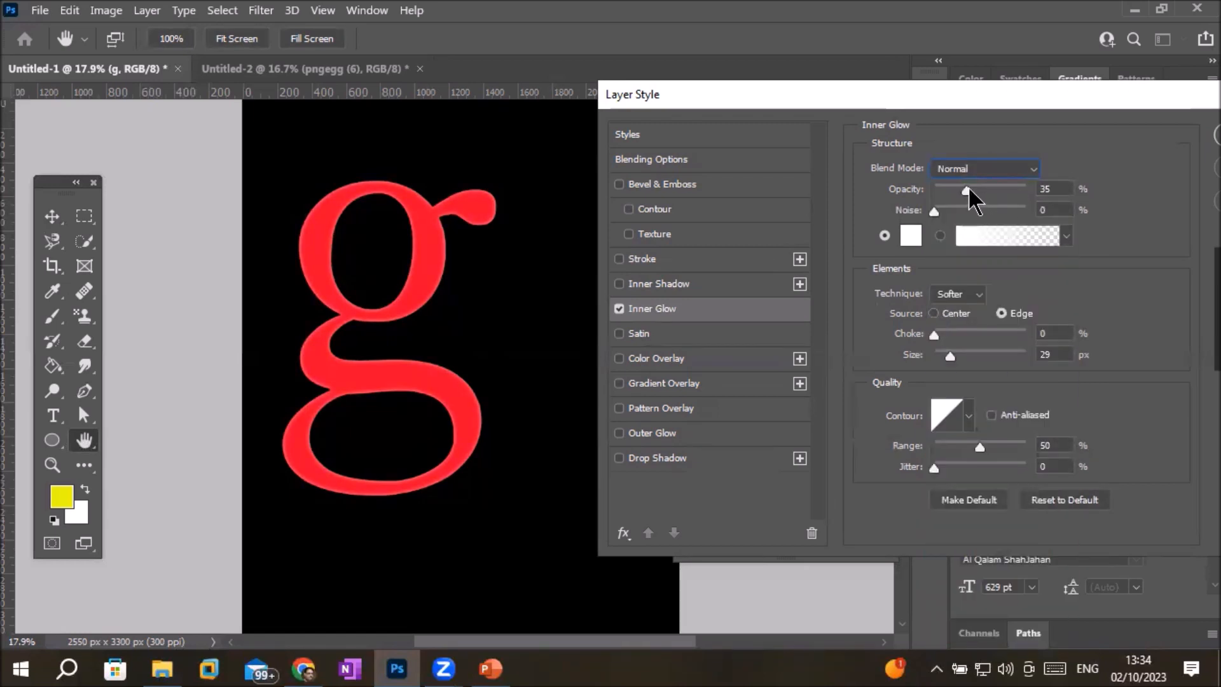
pyautogui.moveTo(992, 190); pyautogui.dragTo(1046, 200)
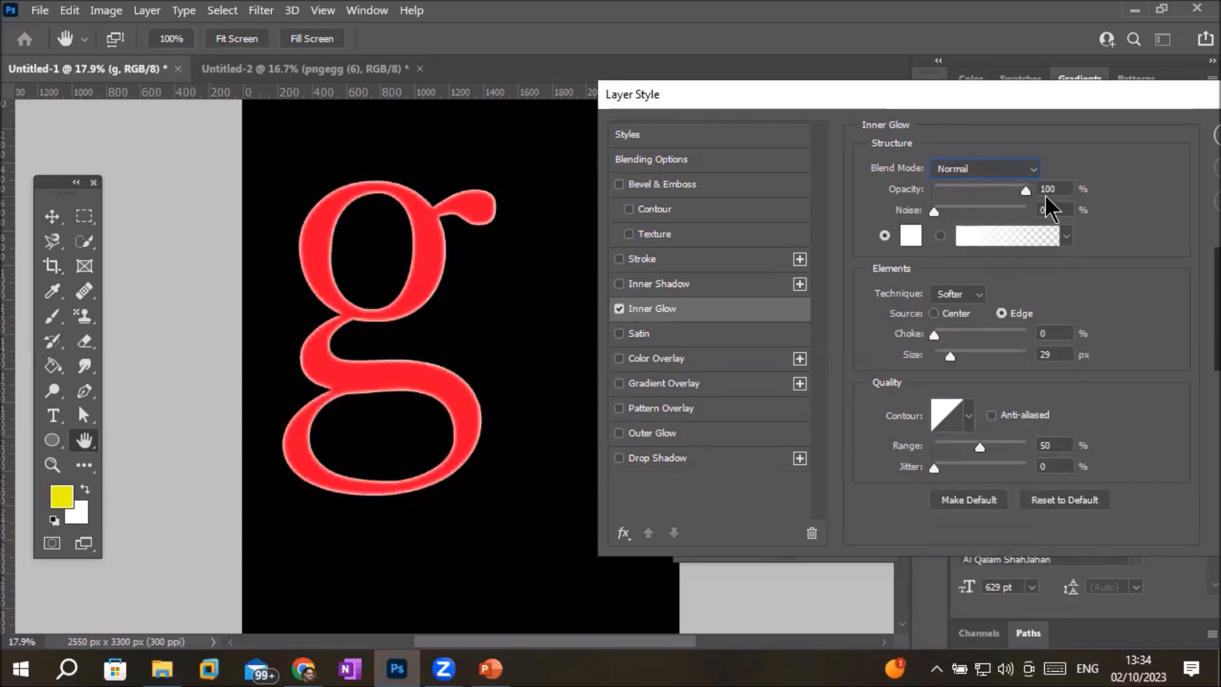
# Set the g's Inner Glow to choke 99%, size 21 px, range 100% and jitter 95%.
pyautogui.doubleClick(1046, 191)
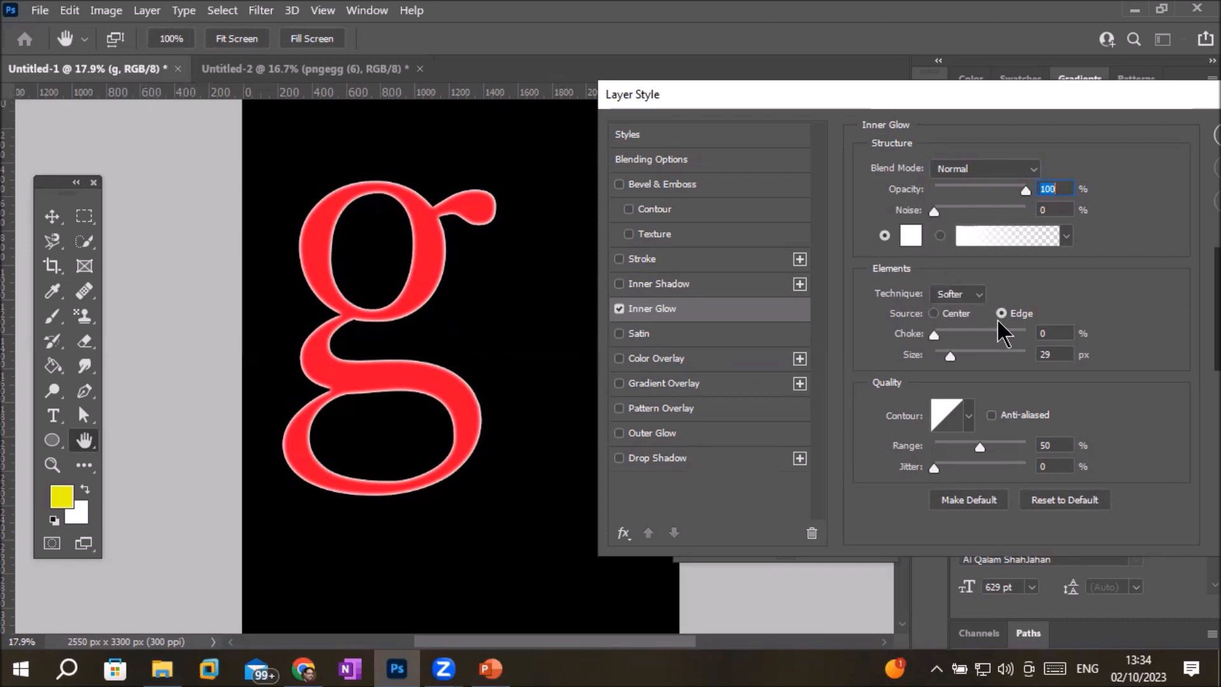
pyautogui.moveTo(934, 335); pyautogui.dragTo(1025, 335)
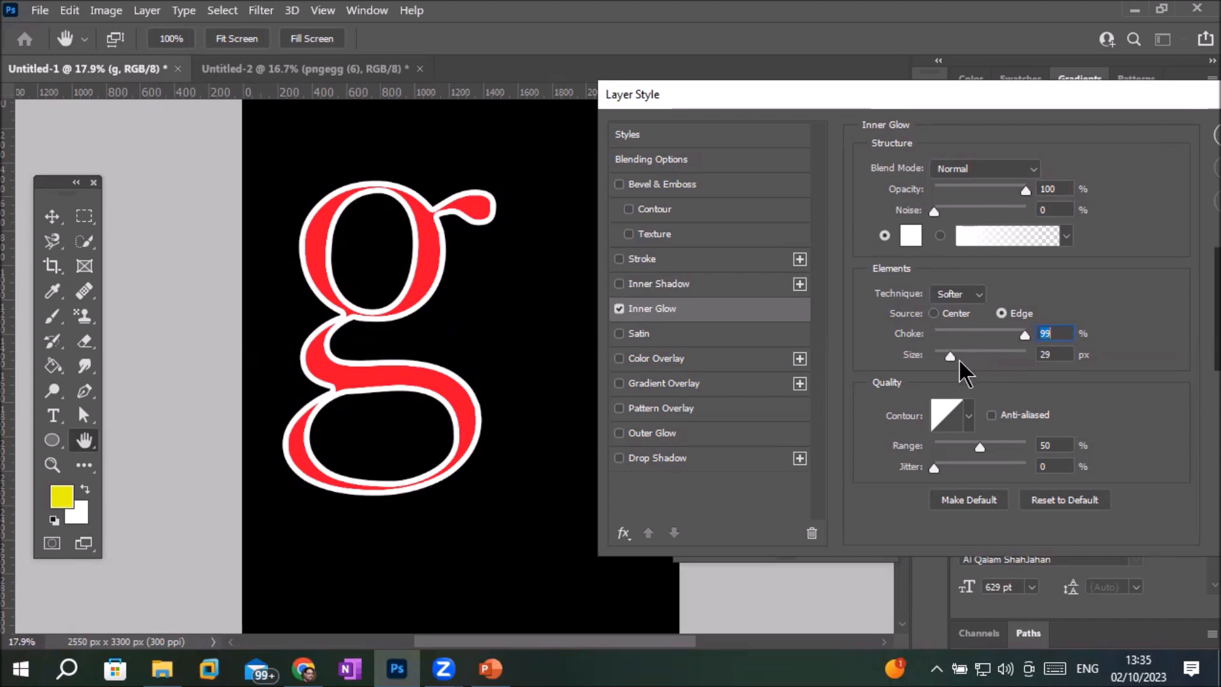
pyautogui.moveTo(951, 359)
pyautogui.mouseDown()
pyautogui.moveTo(994, 354)
pyautogui.moveTo(949, 359)
pyautogui.mouseUp()
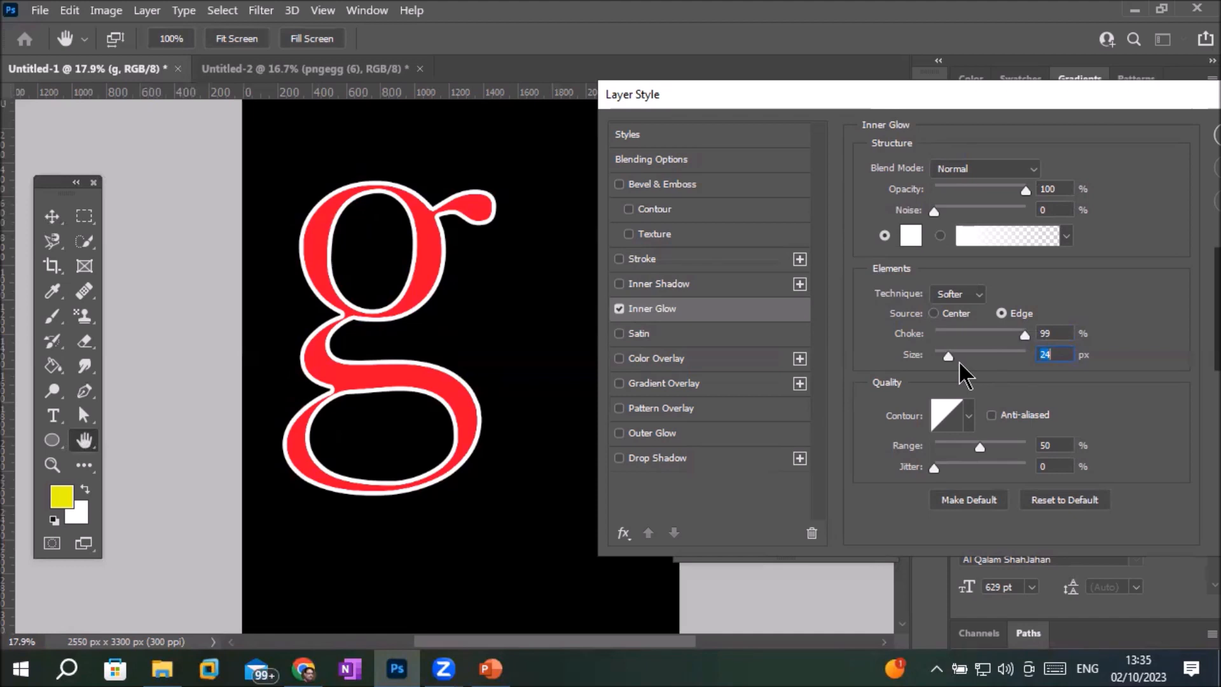
pyautogui.moveTo(947, 356)
pyautogui.mouseDown()
pyautogui.moveTo(964, 361)
pyautogui.moveTo(947, 355)
pyautogui.mouseUp()
pyautogui.moveTo(978, 445); pyautogui.dragTo(1028, 445)
pyautogui.moveTo(936, 466); pyautogui.dragTo(1023, 471)
# Try the single-peak, inverted-peak and the two following contour presets on the white inner glow, checking the letter's edges up close.
pyautogui.click(969, 417)
pyautogui.click(883, 468)
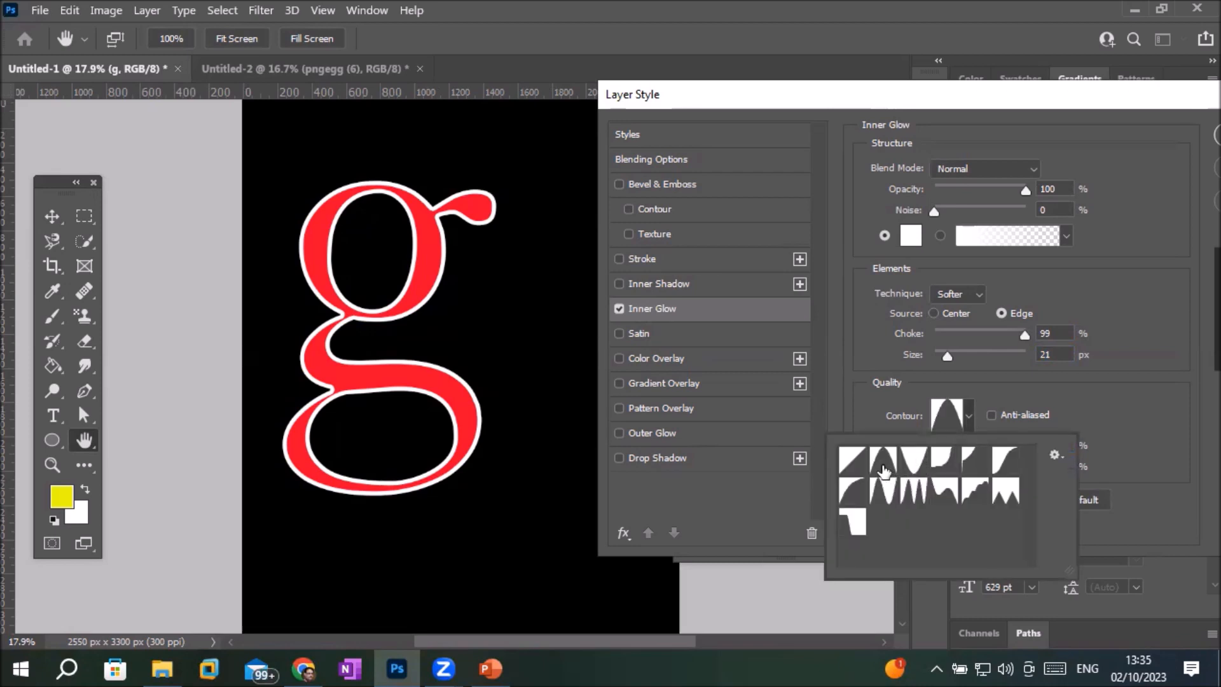
pyautogui.scroll(4, 359, 264)
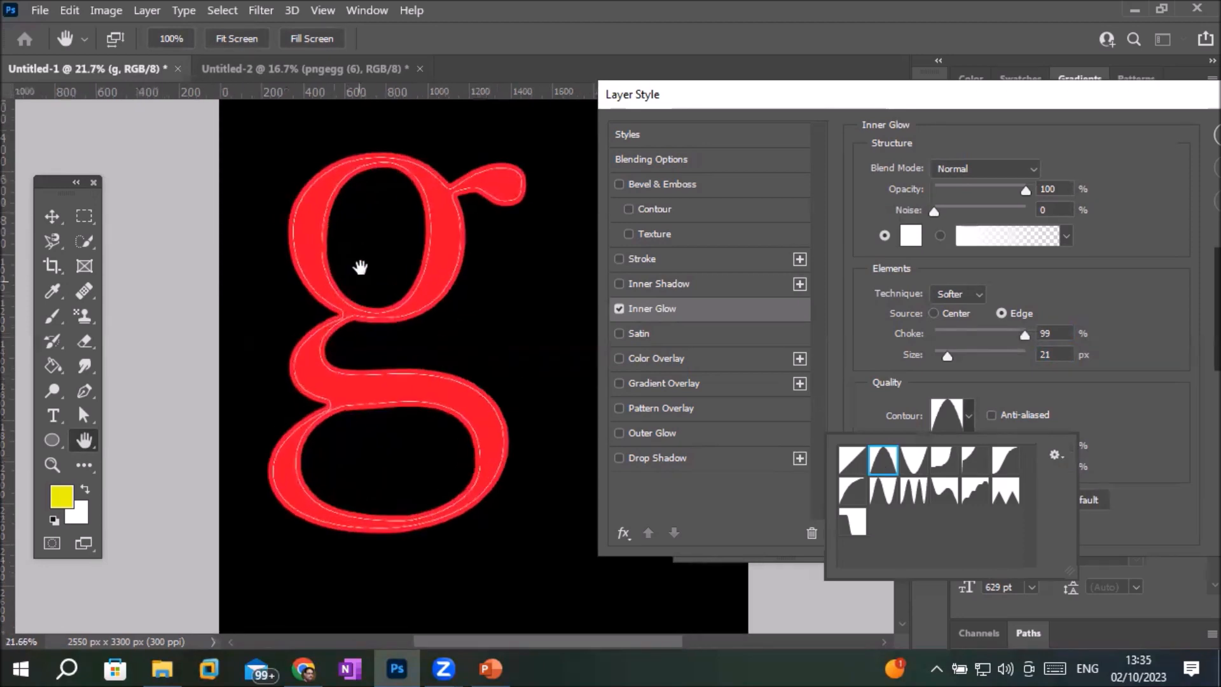
pyautogui.scroll(5, 361, 250)
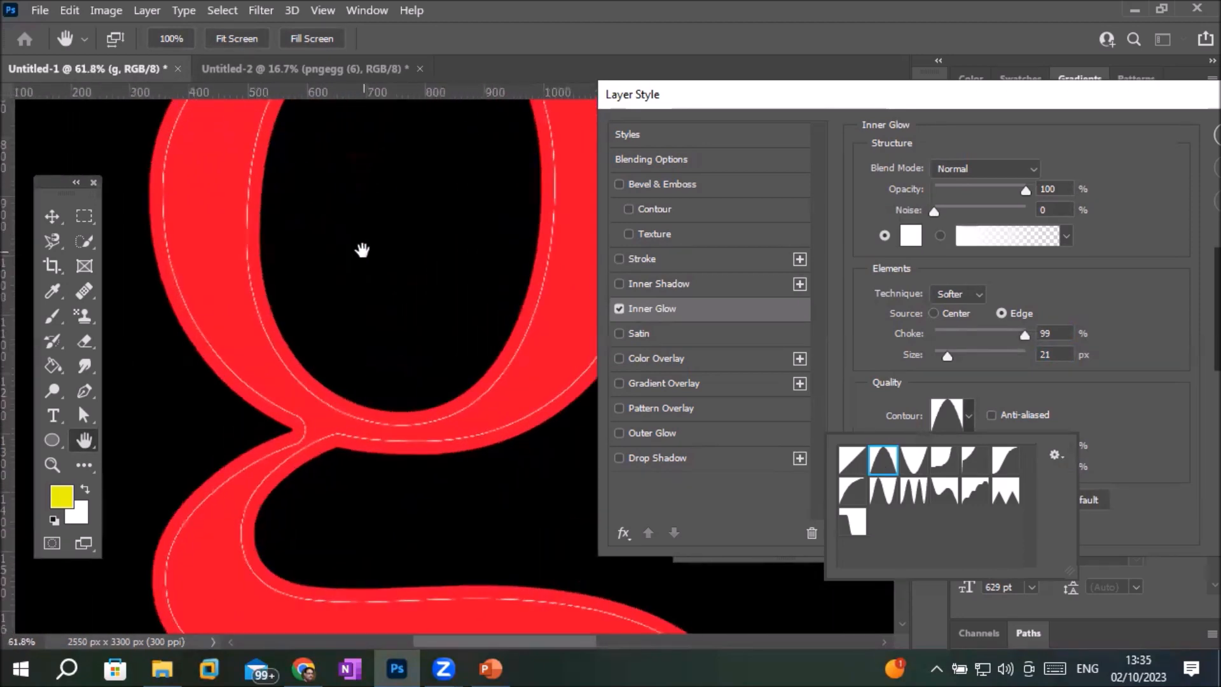
pyautogui.scroll(1, 420, 414)
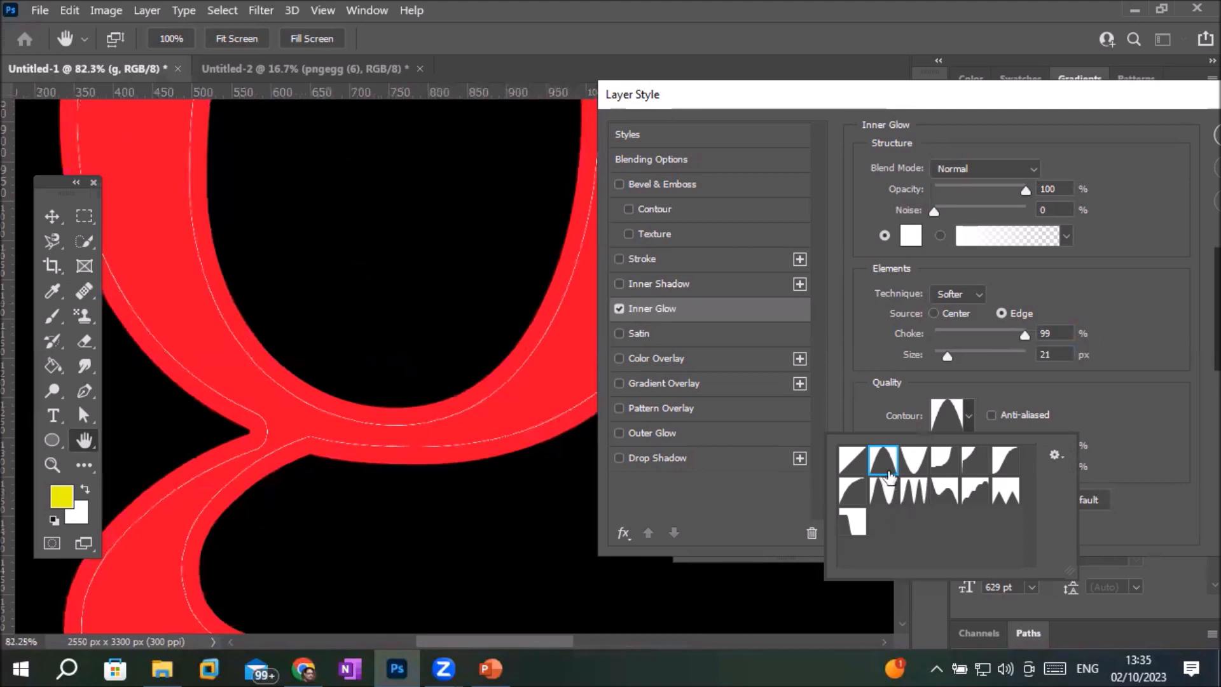
pyautogui.click(913, 460)
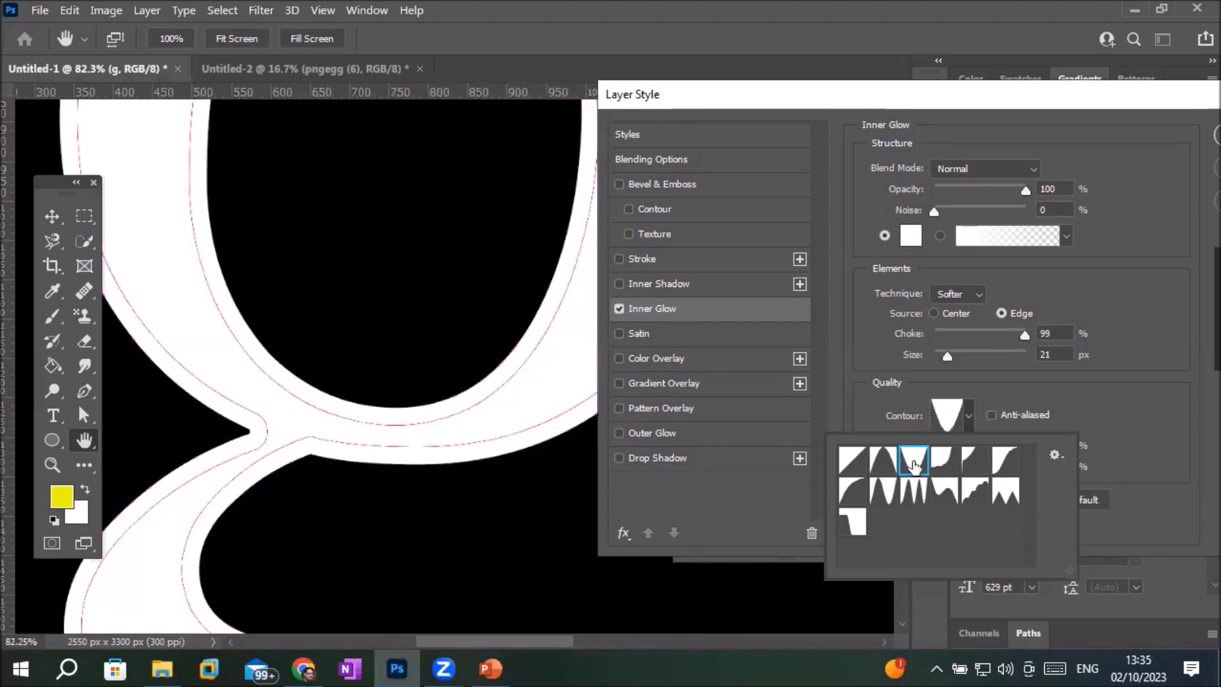
pyautogui.click(948, 463)
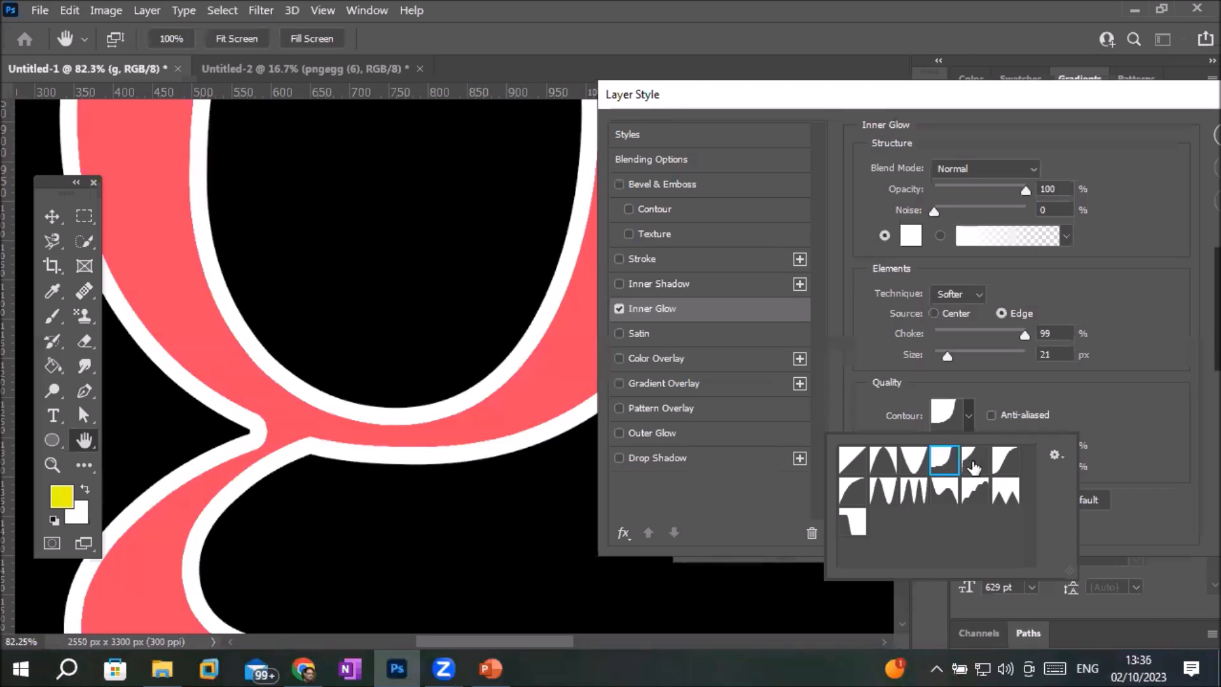
pyautogui.click(974, 468)
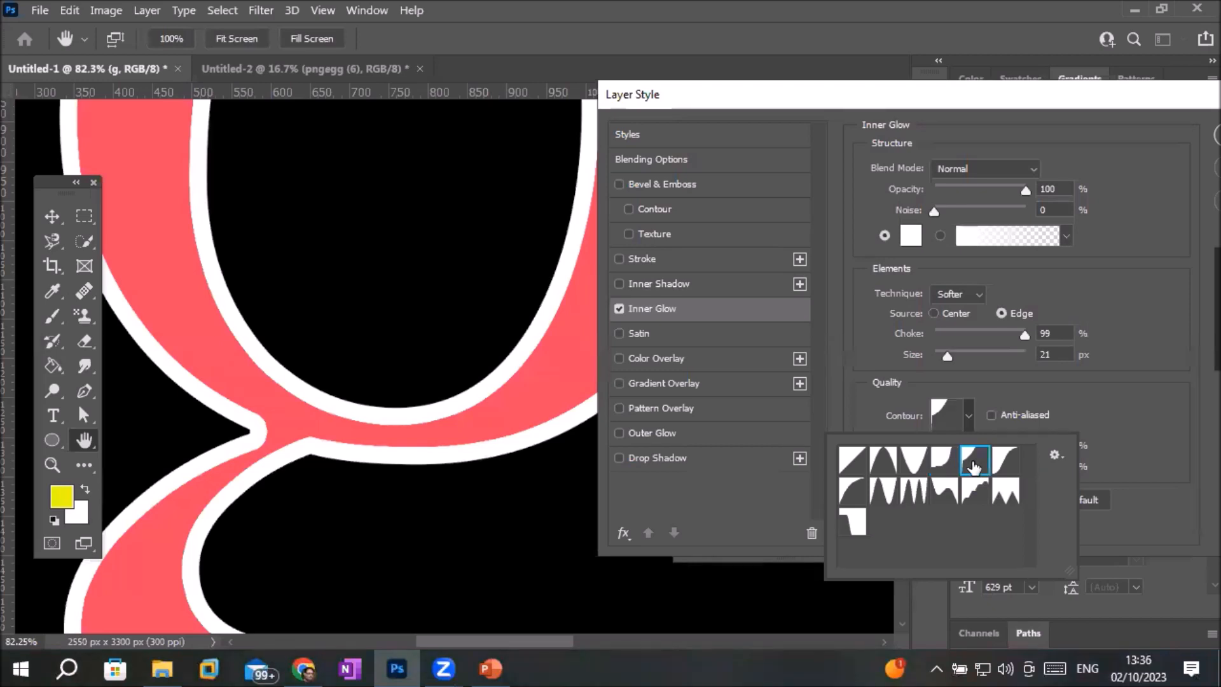
# Try the remaining inner glow contour presets through Sawtooth 1 and inspect its curve in the Contour Editor without editing it.
pyautogui.click(1012, 464)
pyautogui.click(853, 502)
pyautogui.click(884, 503)
pyautogui.click(917, 496)
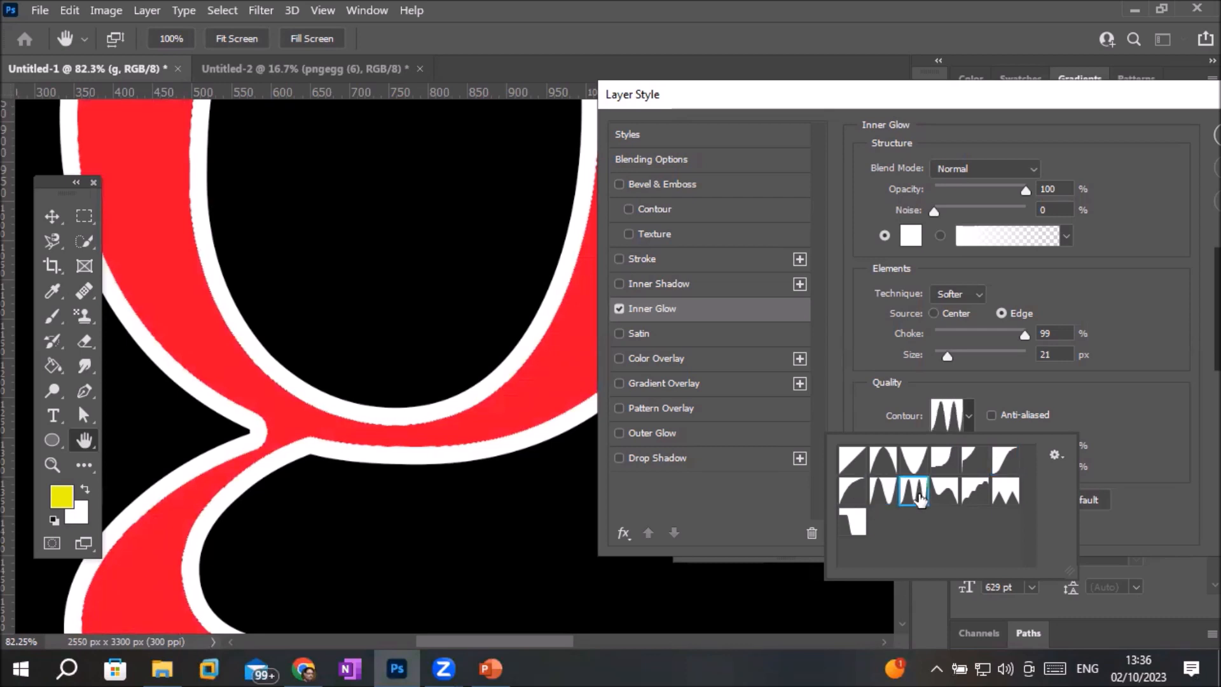
pyautogui.click(945, 491)
pyautogui.click(975, 491)
pyautogui.click(1010, 495)
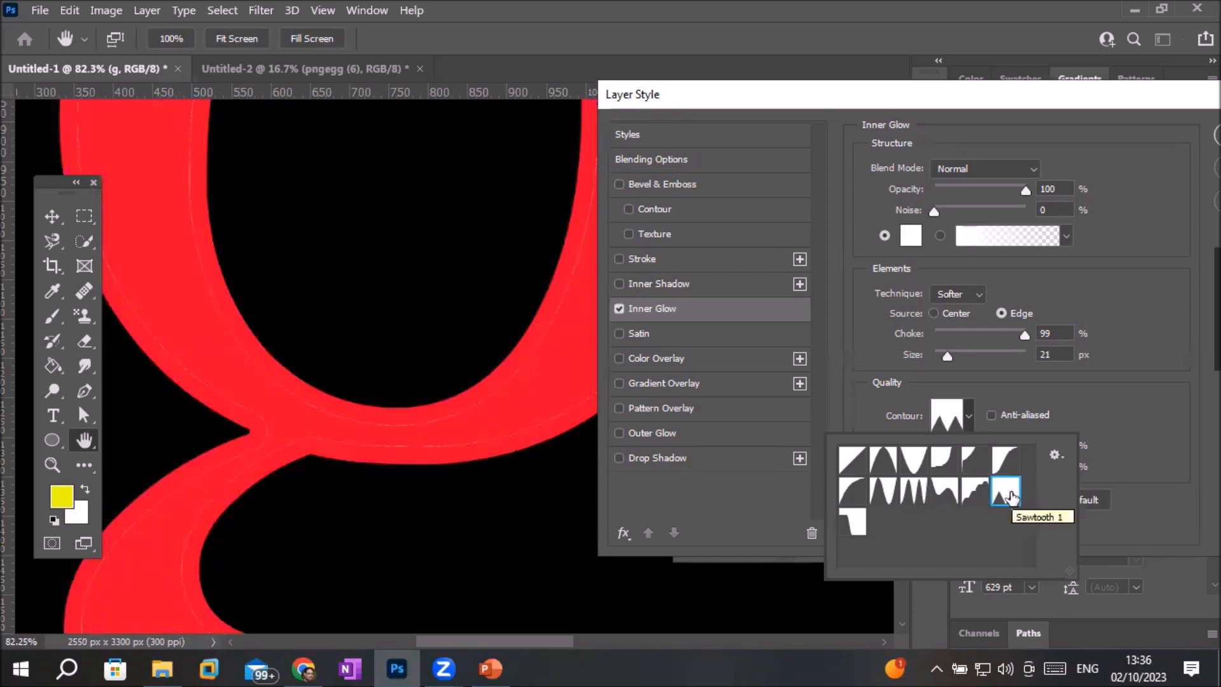
pyautogui.click(960, 381)
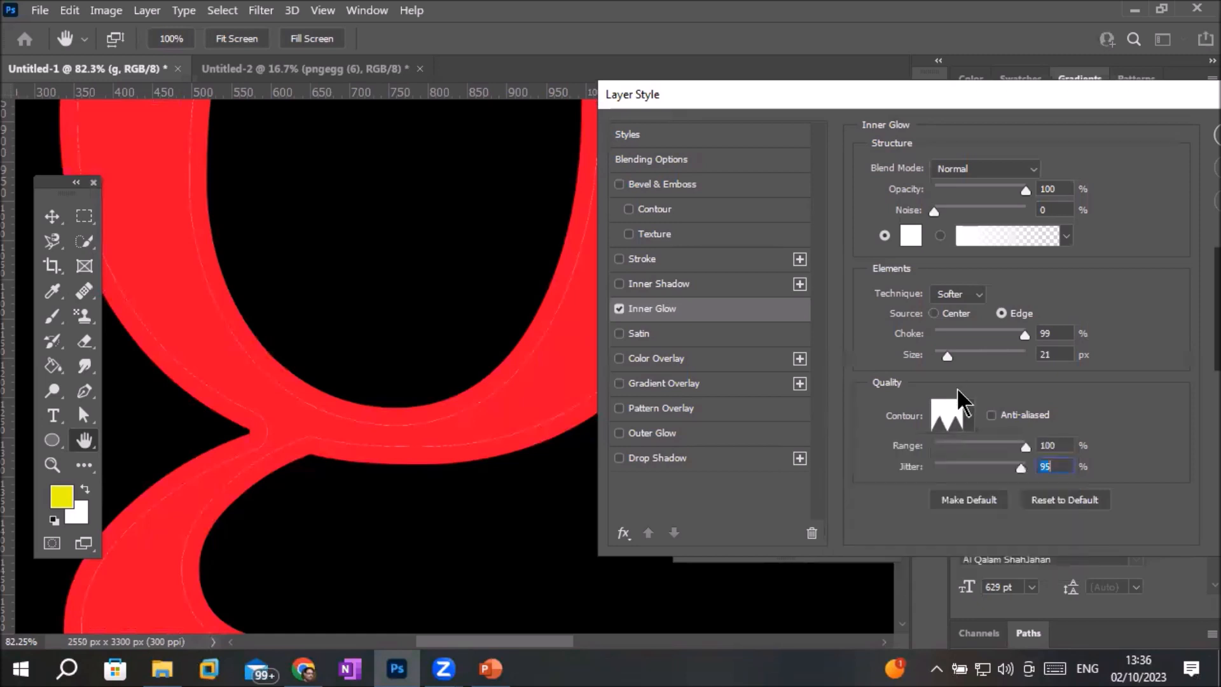
pyautogui.click(951, 412)
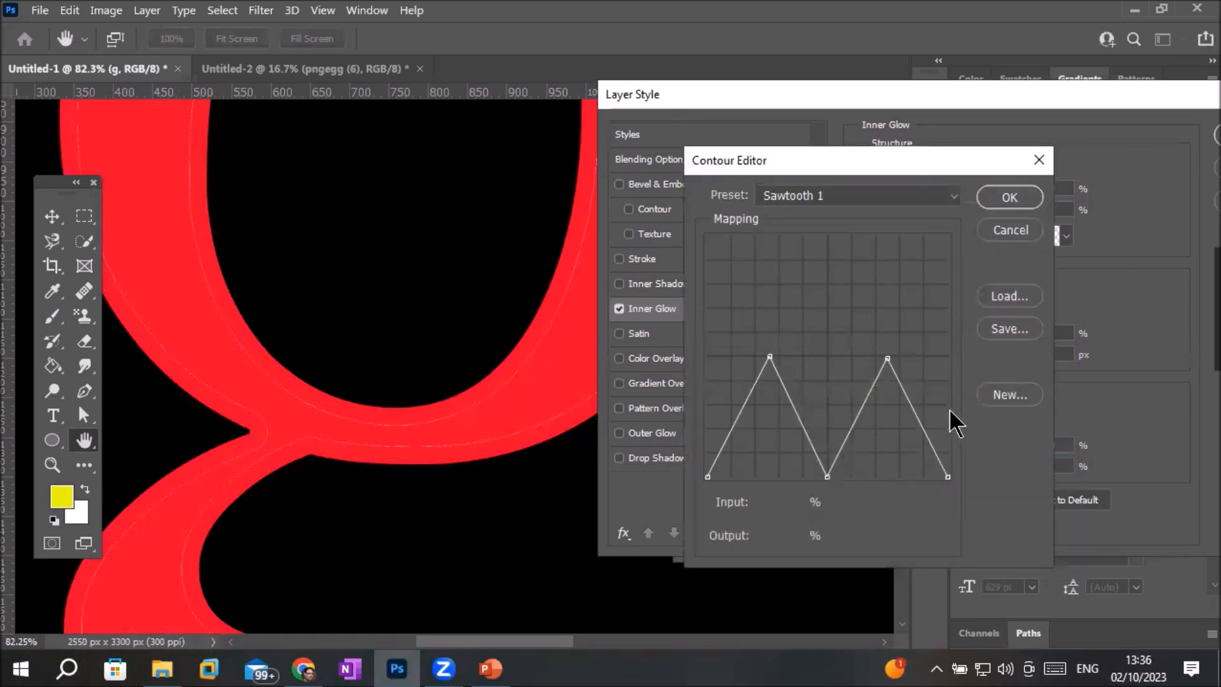
pyautogui.click(1017, 230)
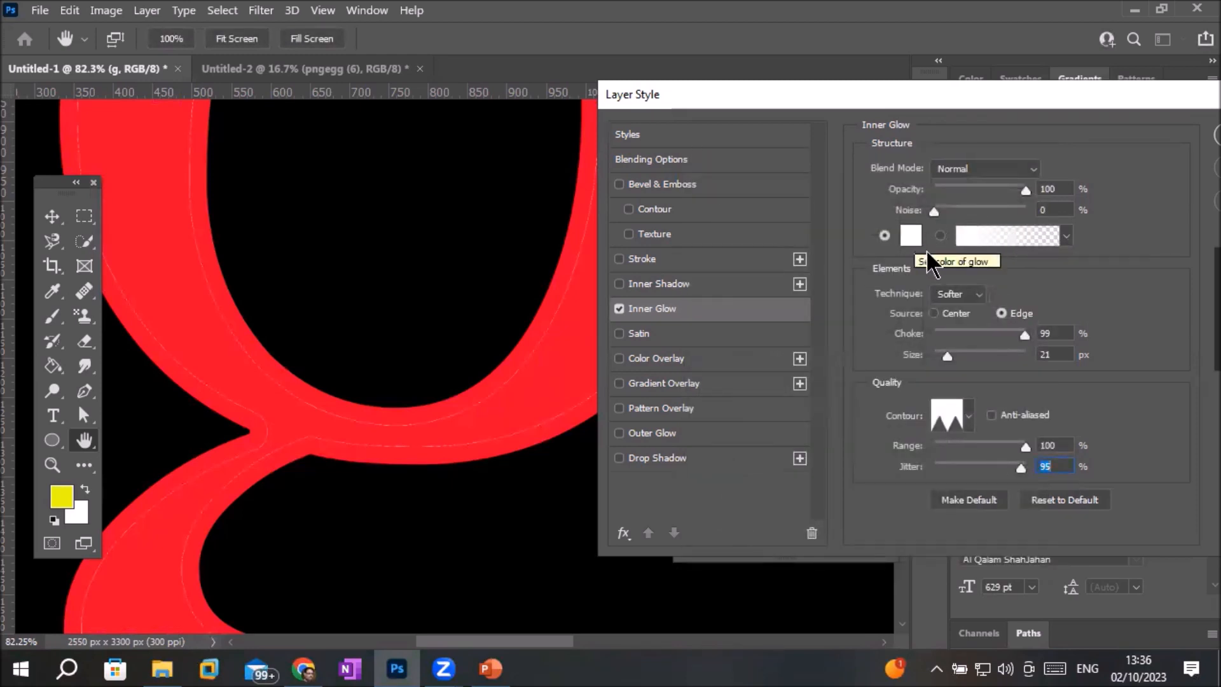
# Set the inner glow colour to magenta f807e4.
pyautogui.click(911, 239)
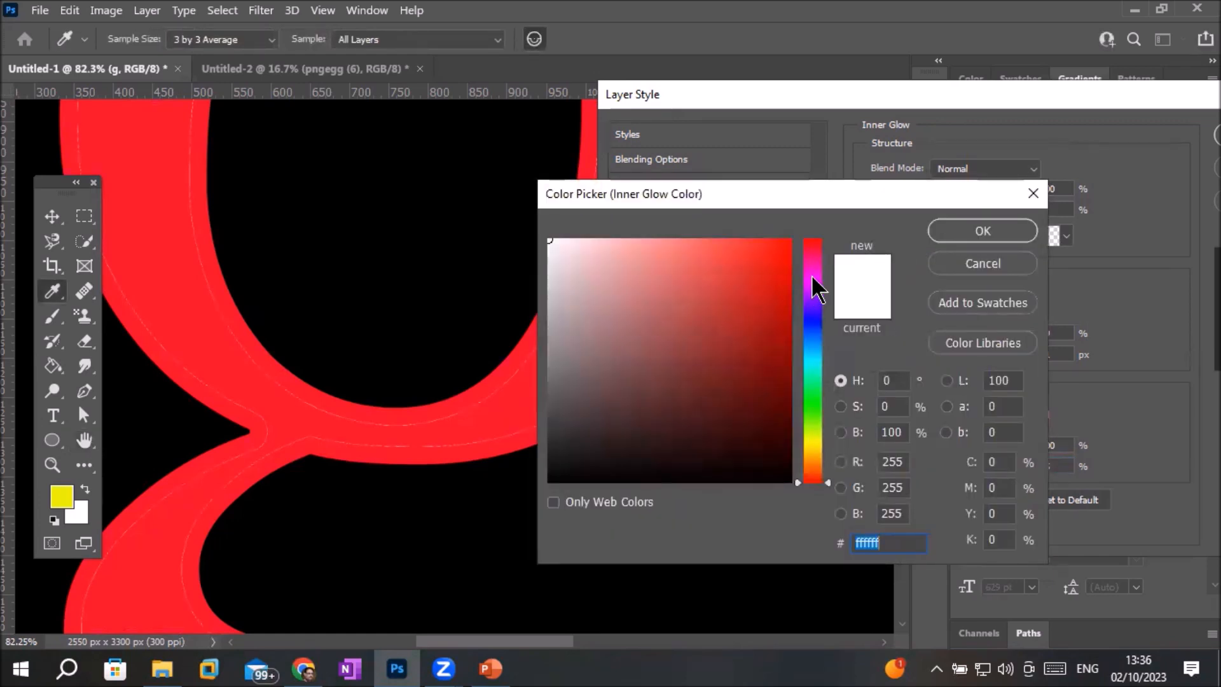
pyautogui.click(813, 275)
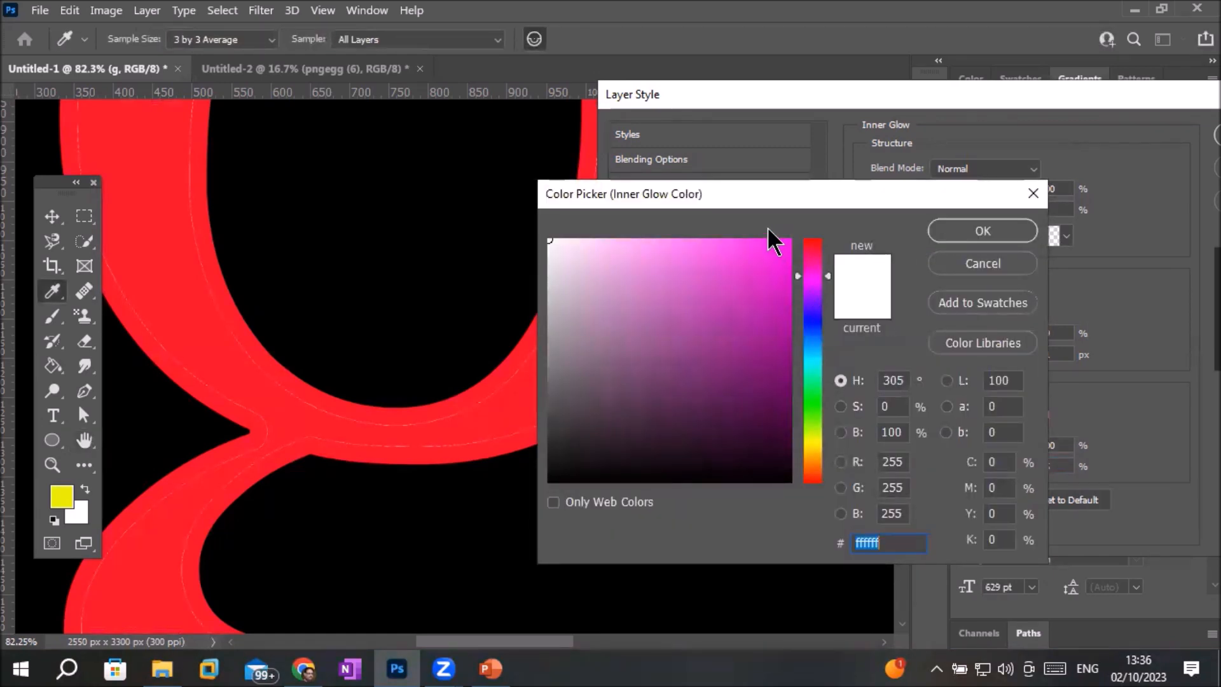
pyautogui.click(784, 245)
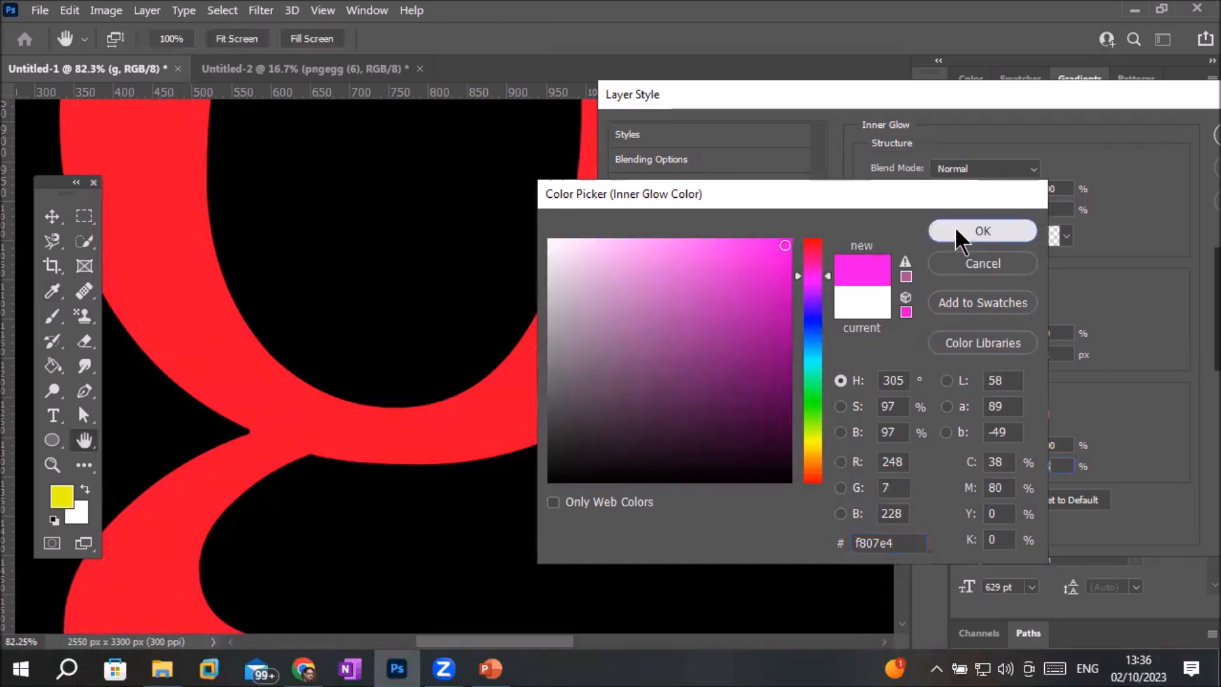
pyautogui.click(957, 233)
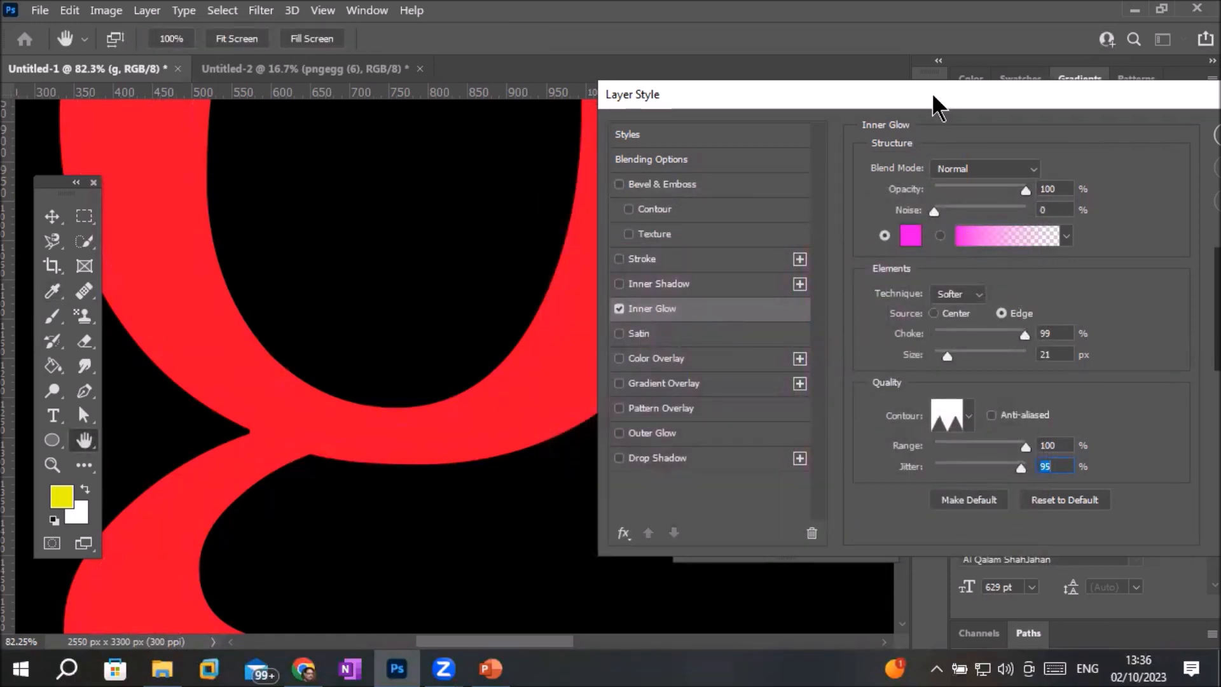
# Try an inner glow size of 62 px and discard the layer style changes.
pyautogui.moveTo(932, 93); pyautogui.dragTo(797, 82)
pyautogui.moveTo(811, 342); pyautogui.dragTo(826, 342)
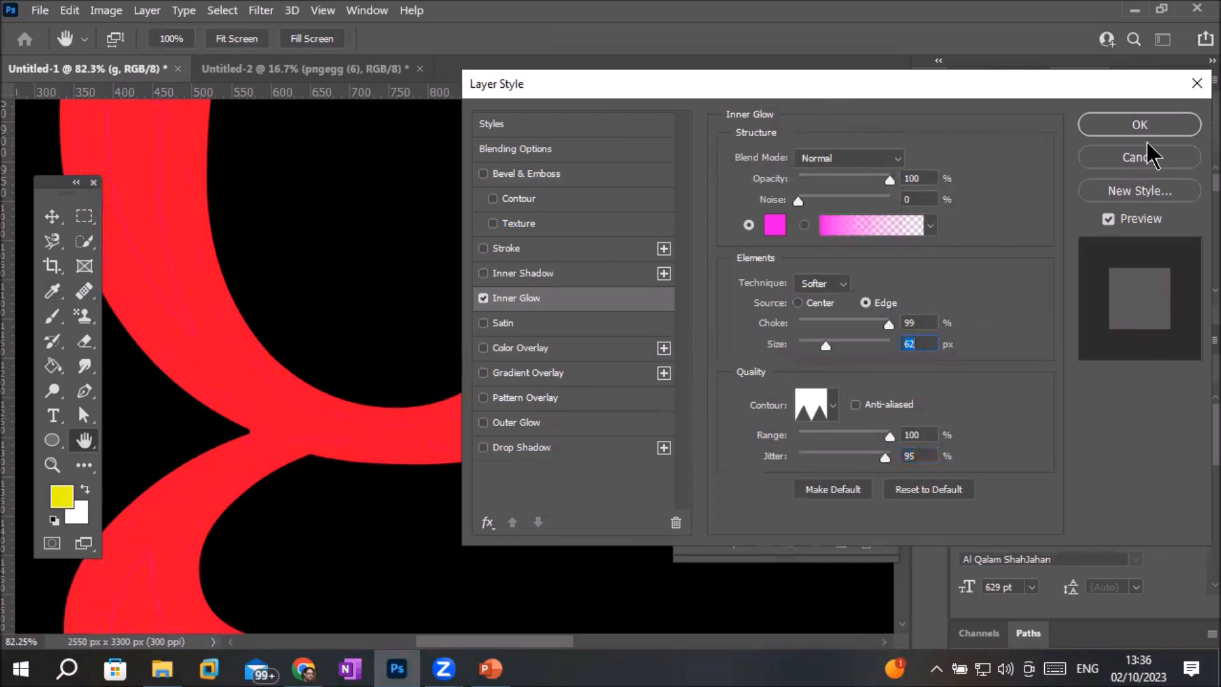
pyautogui.click(1133, 160)
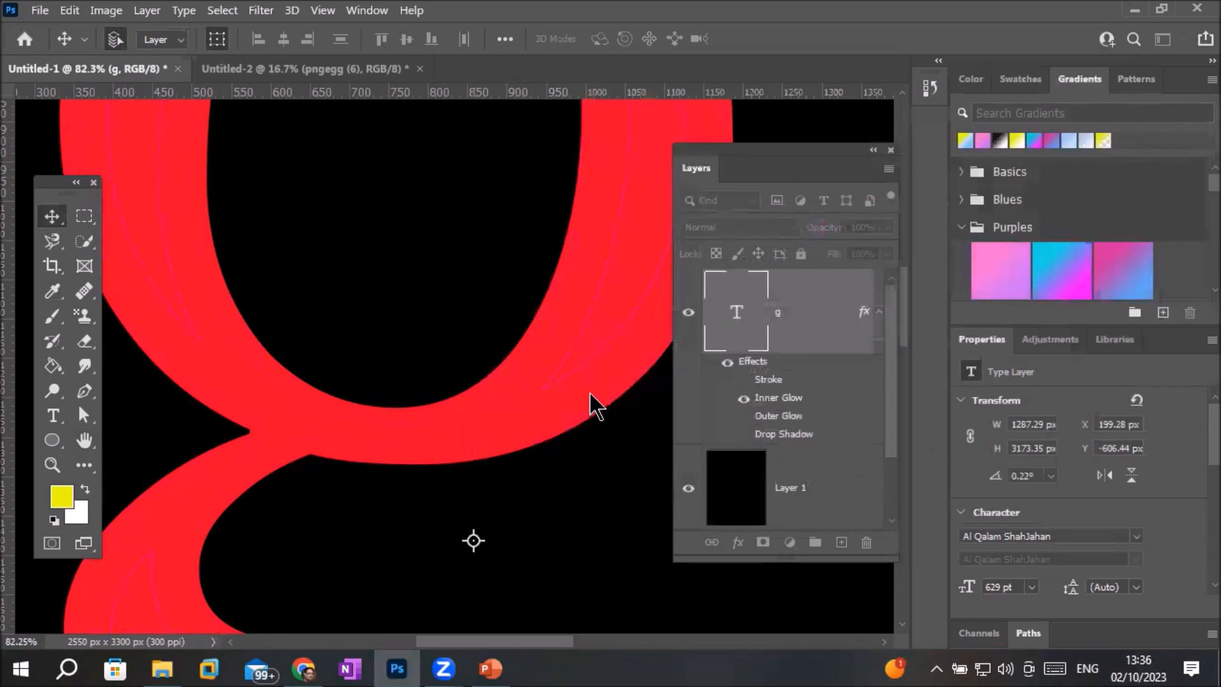
# Reopen the g text layer's style settings and turn off the Stroke and Outer Glow effects.
pyautogui.scroll(-9, 583, 393)
pyautogui.scroll(-6, 570, 399)
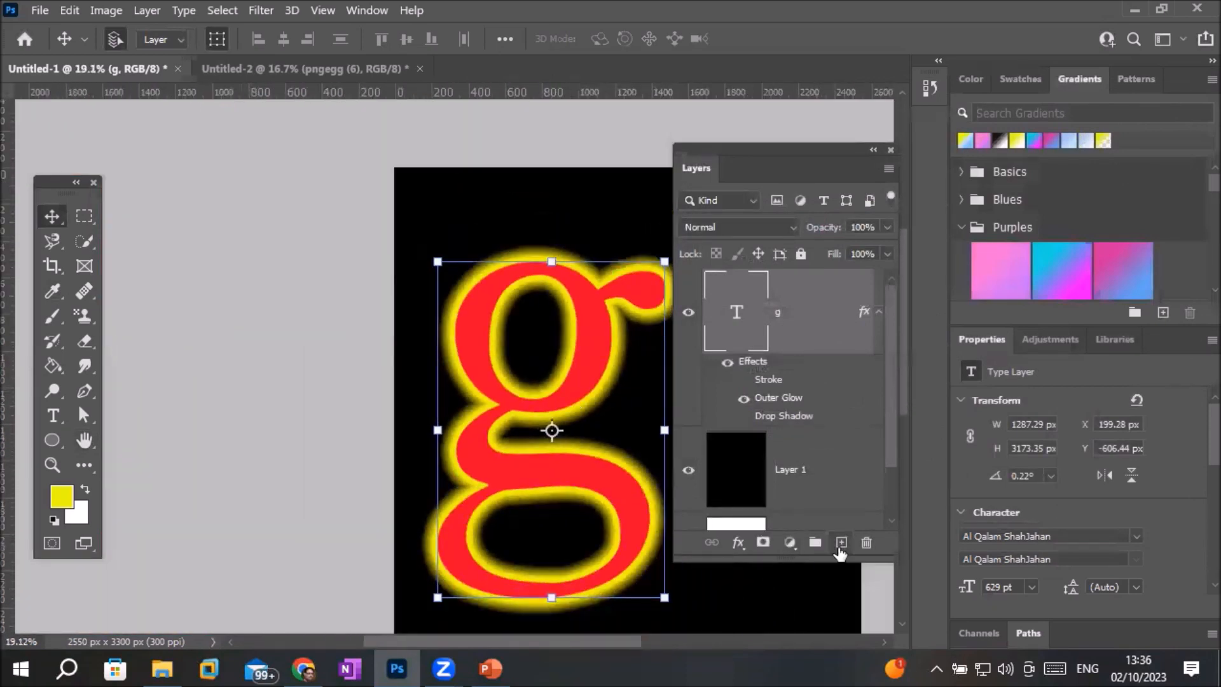
pyautogui.doubleClick(770, 379)
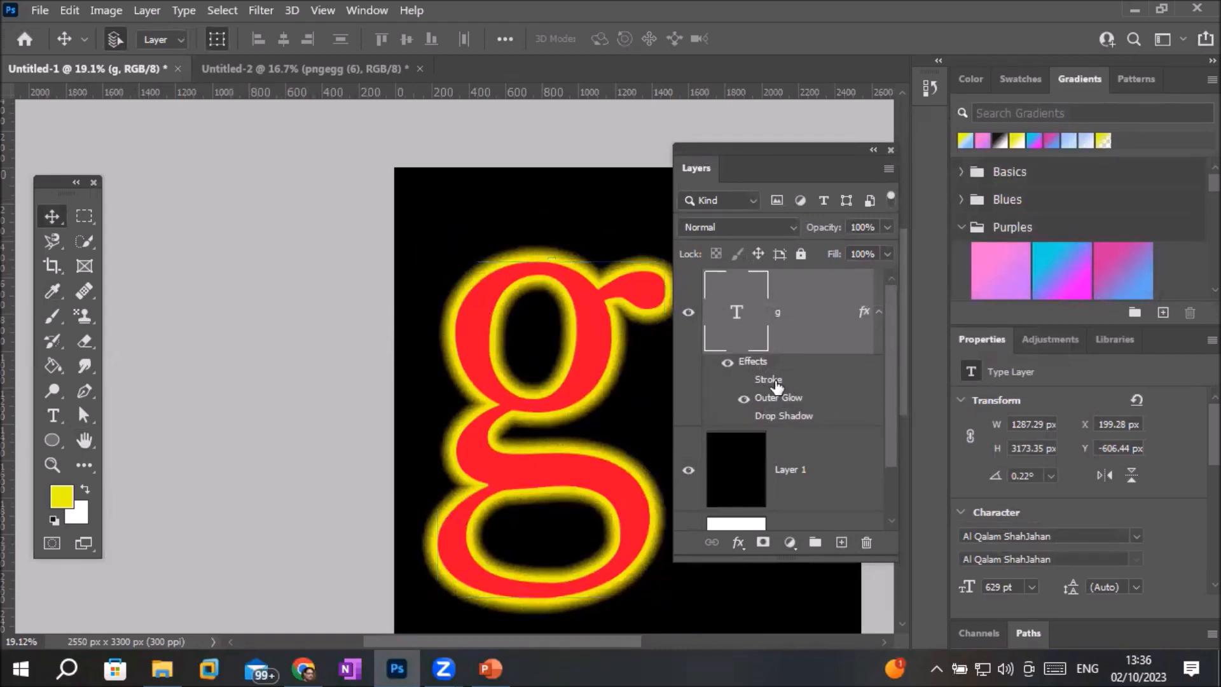
pyautogui.click(483, 248)
pyautogui.click(483, 422)
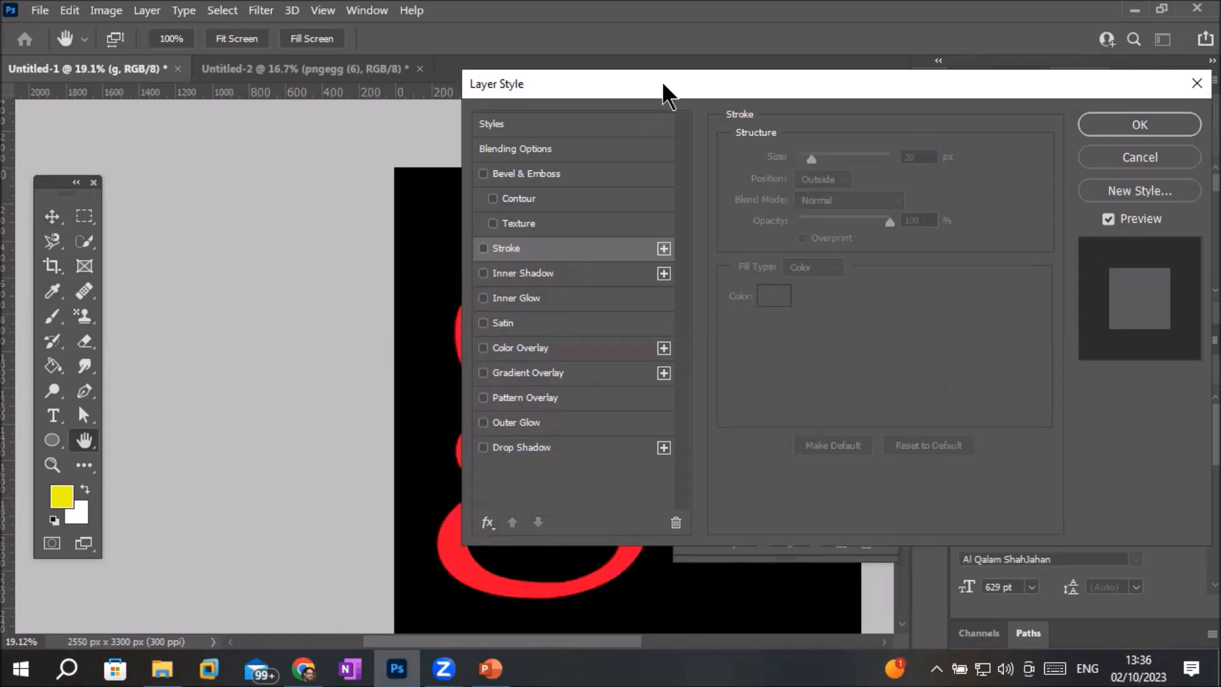
# Uncover the letter g from the dialog and enable Color Overlay with the turquoise colour 0ef6d3.
pyautogui.moveTo(665, 96); pyautogui.dragTo(850, 77)
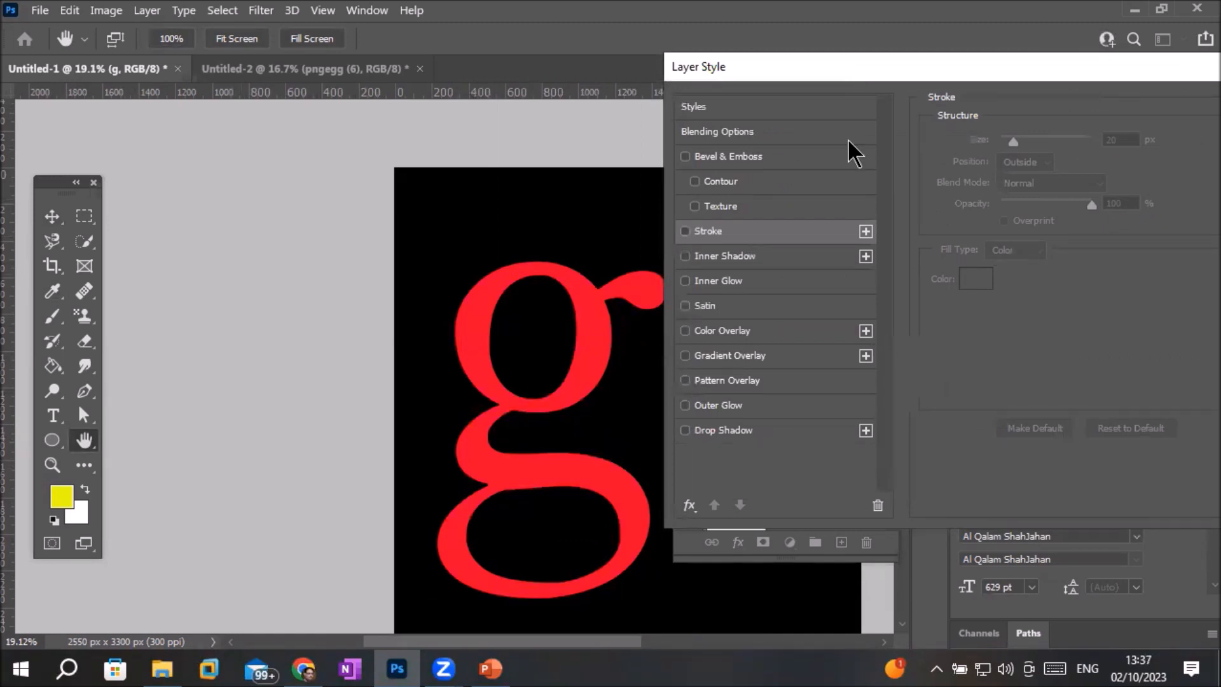
pyautogui.scroll(5, 626, 371)
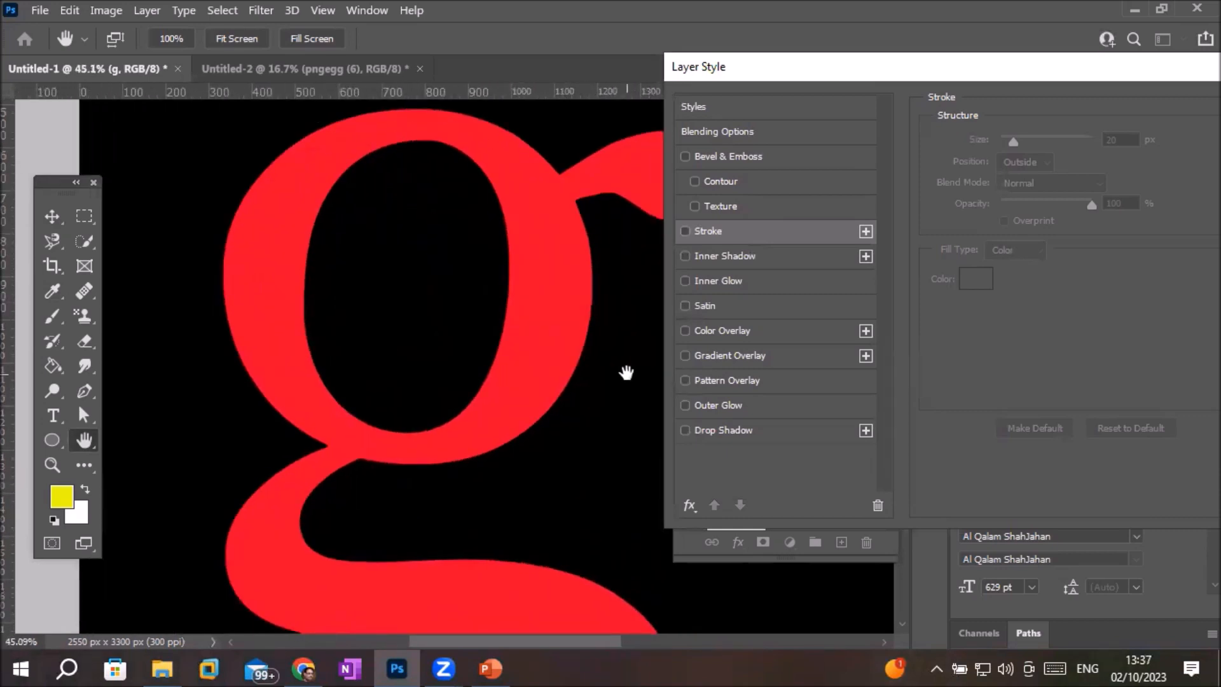
pyautogui.click(715, 332)
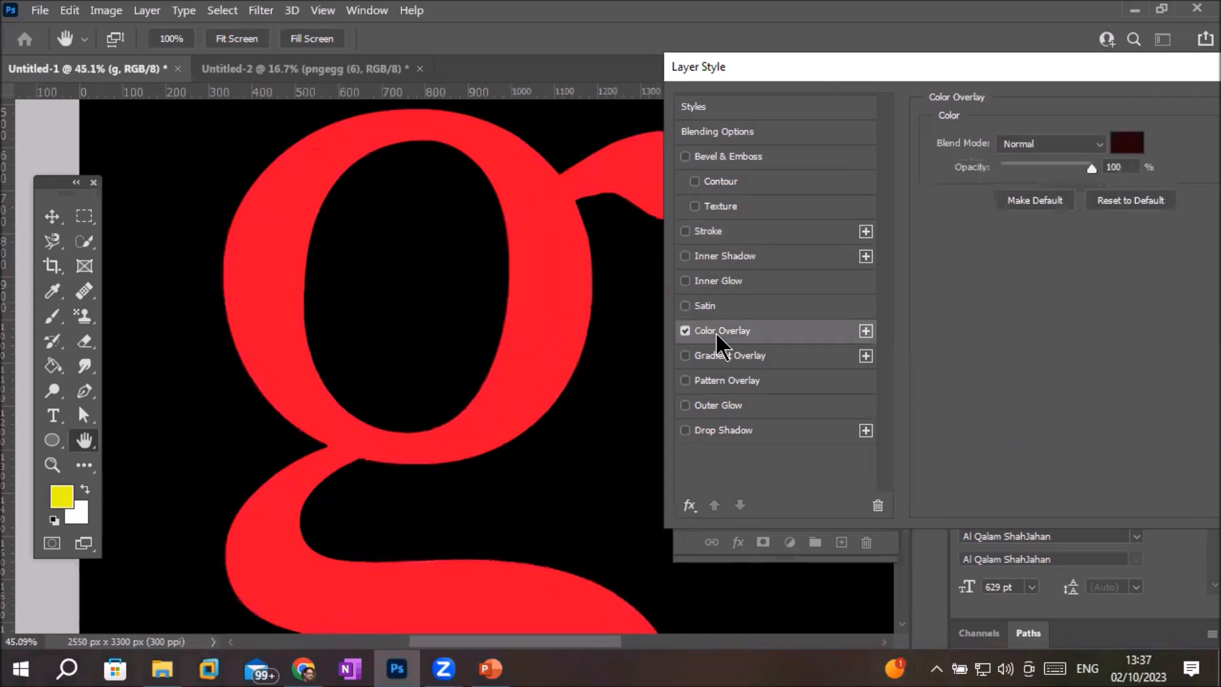
pyautogui.click(1128, 147)
pyautogui.click(813, 367)
pyautogui.click(777, 250)
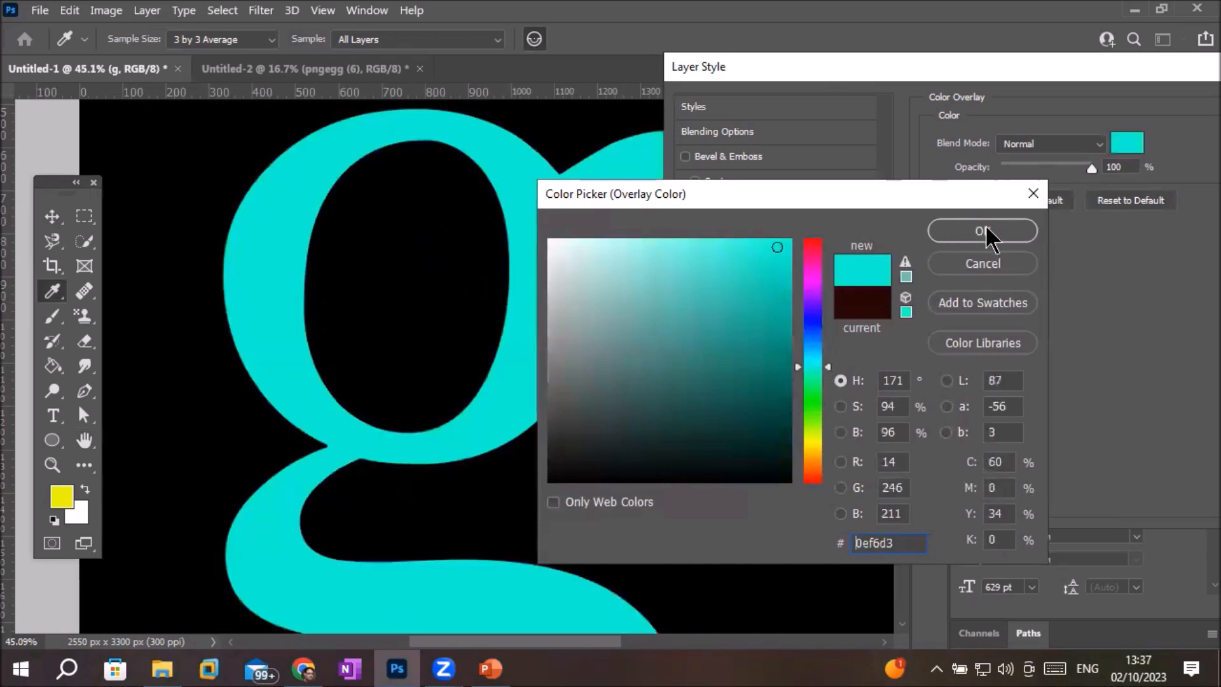
pyautogui.click(982, 231)
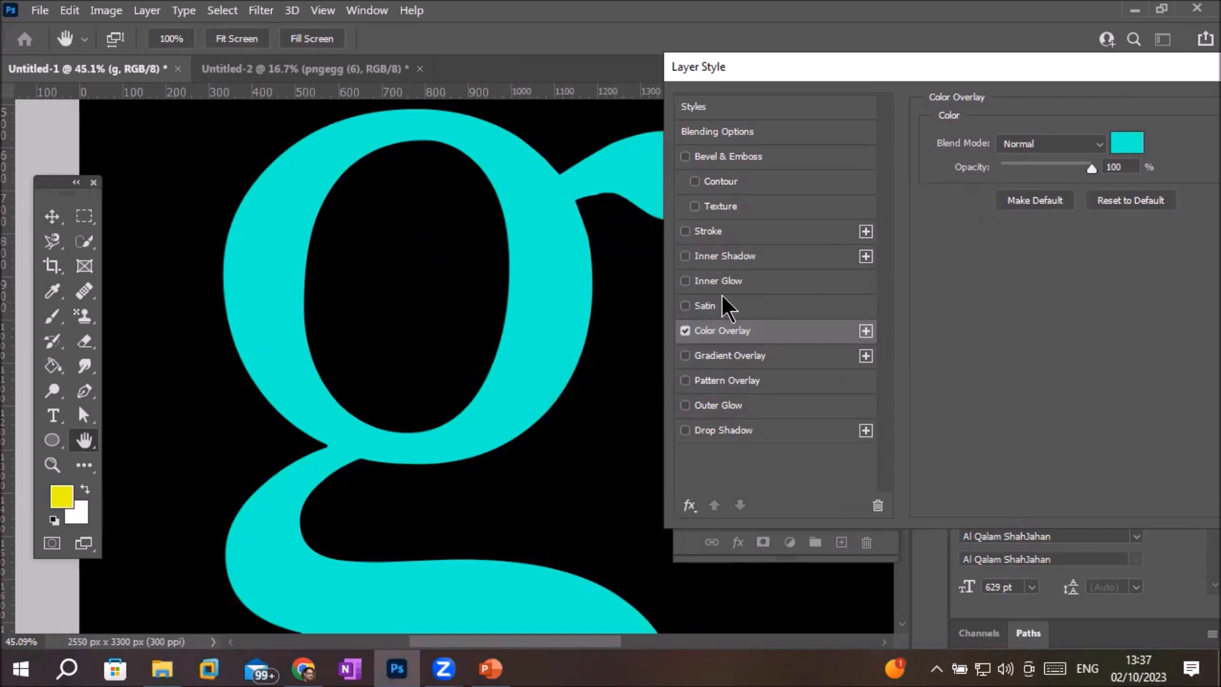
# Compare the letter g with the Color Overlay effect off and on, leaving it enabled.
pyautogui.click(685, 331)
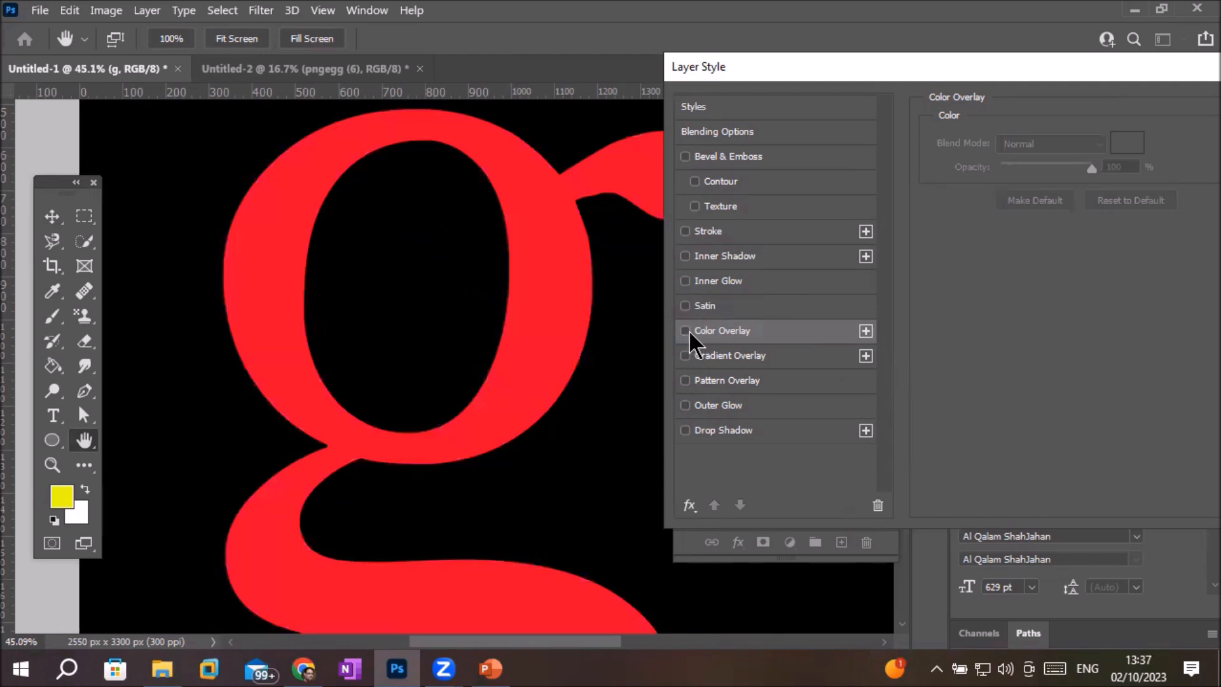
pyautogui.click(686, 331)
pyautogui.click(687, 331)
pyautogui.click(689, 330)
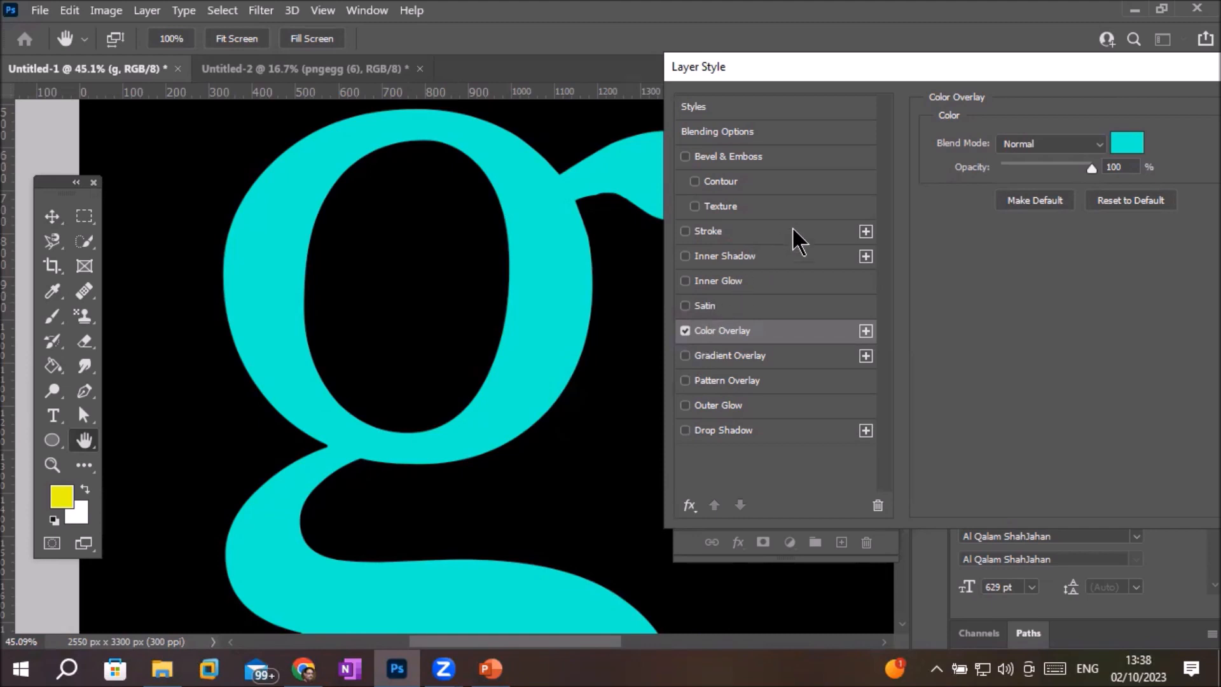
# Set the colour overlay's blend mode to Dissolve and its opacity to 58%.
pyautogui.moveTo(917, 67); pyautogui.dragTo(725, 84)
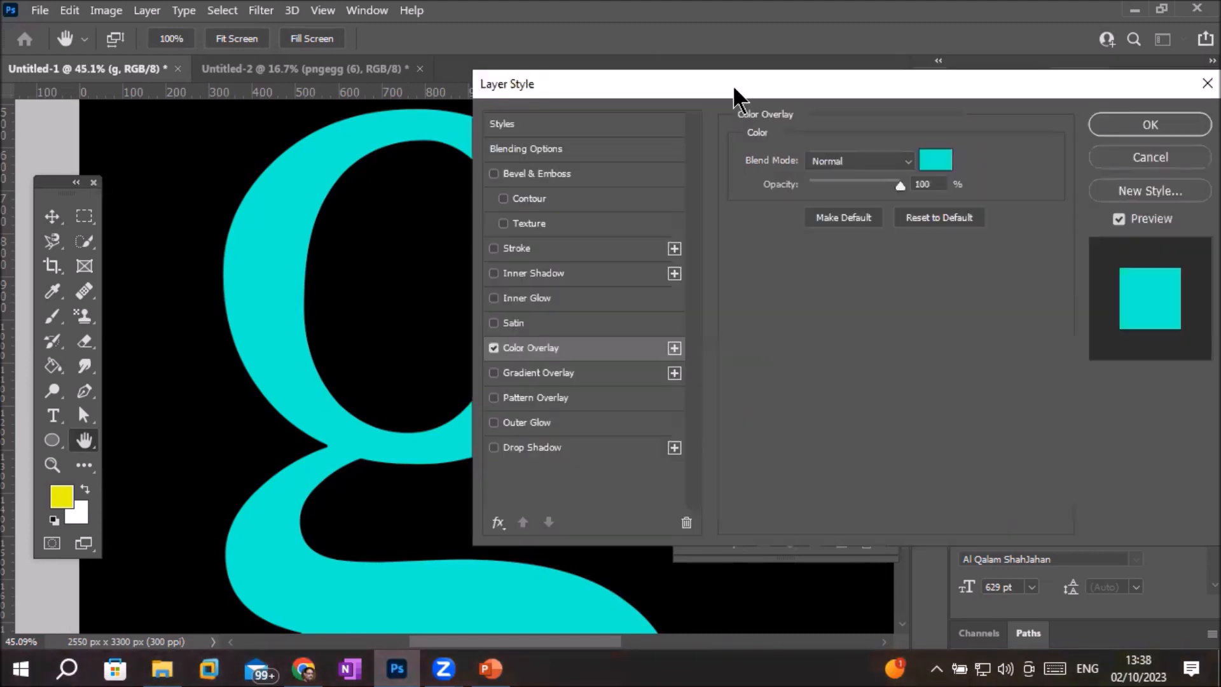
pyautogui.moveTo(900, 186)
pyautogui.mouseDown()
pyautogui.moveTo(863, 186)
pyautogui.moveTo(916, 188)
pyautogui.mouseUp()
pyautogui.click(898, 163)
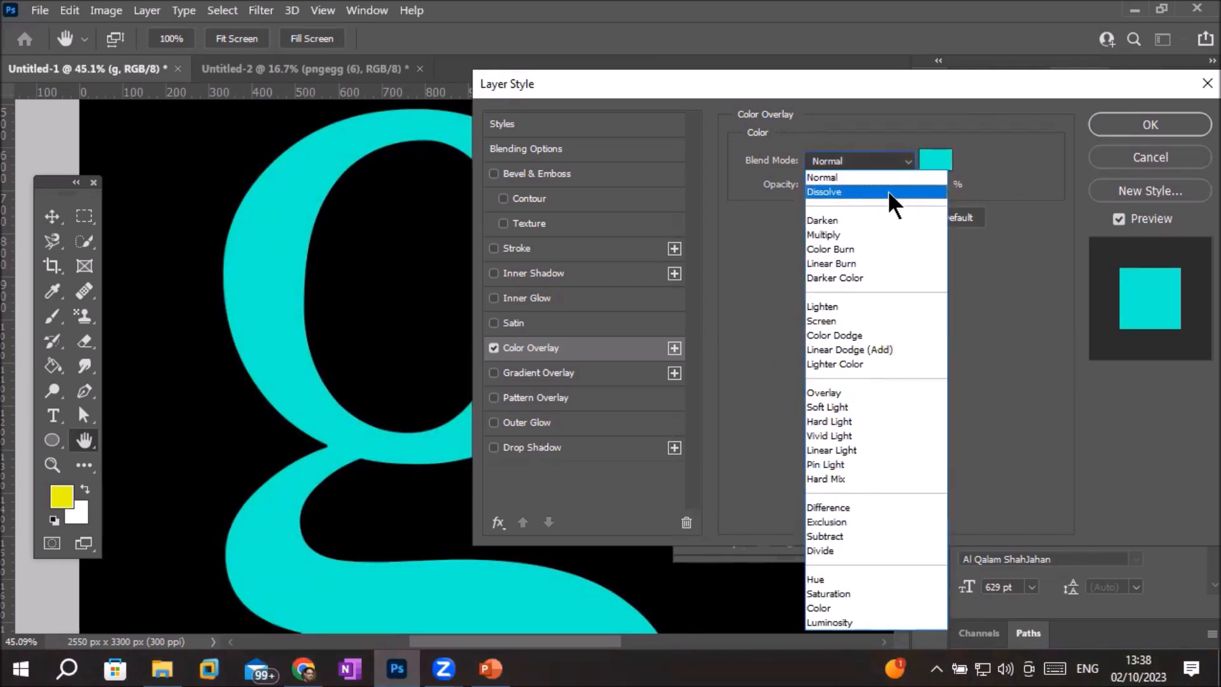
pyautogui.click(888, 190)
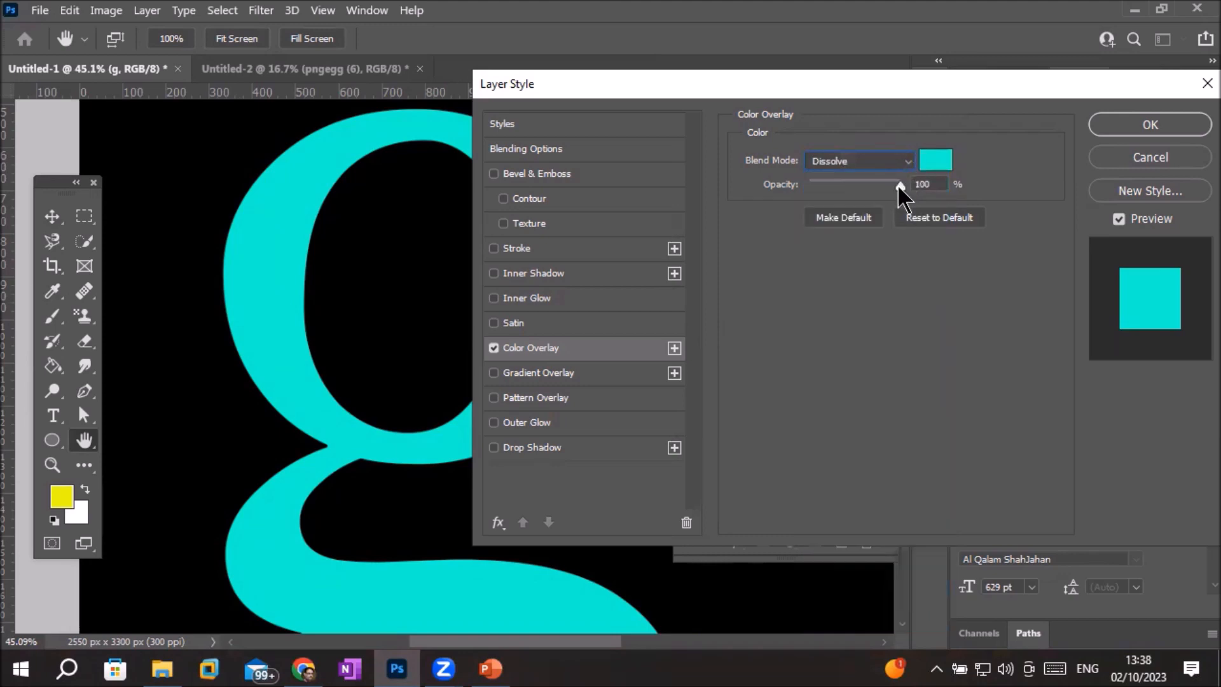
pyautogui.moveTo(898, 185); pyautogui.dragTo(864, 186)
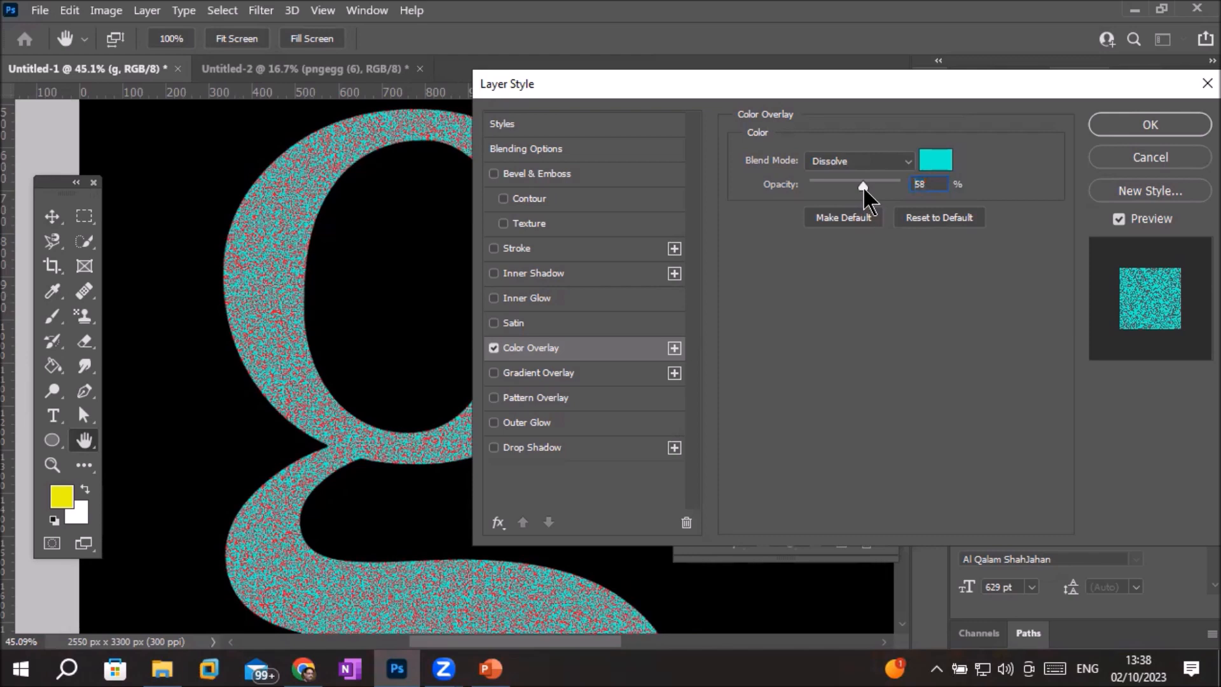
# Set the colour overlay's opacity to 100% and apply the layer style to the letter g.
pyautogui.moveTo(864, 186); pyautogui.dragTo(946, 195)
pyautogui.click(1131, 127)
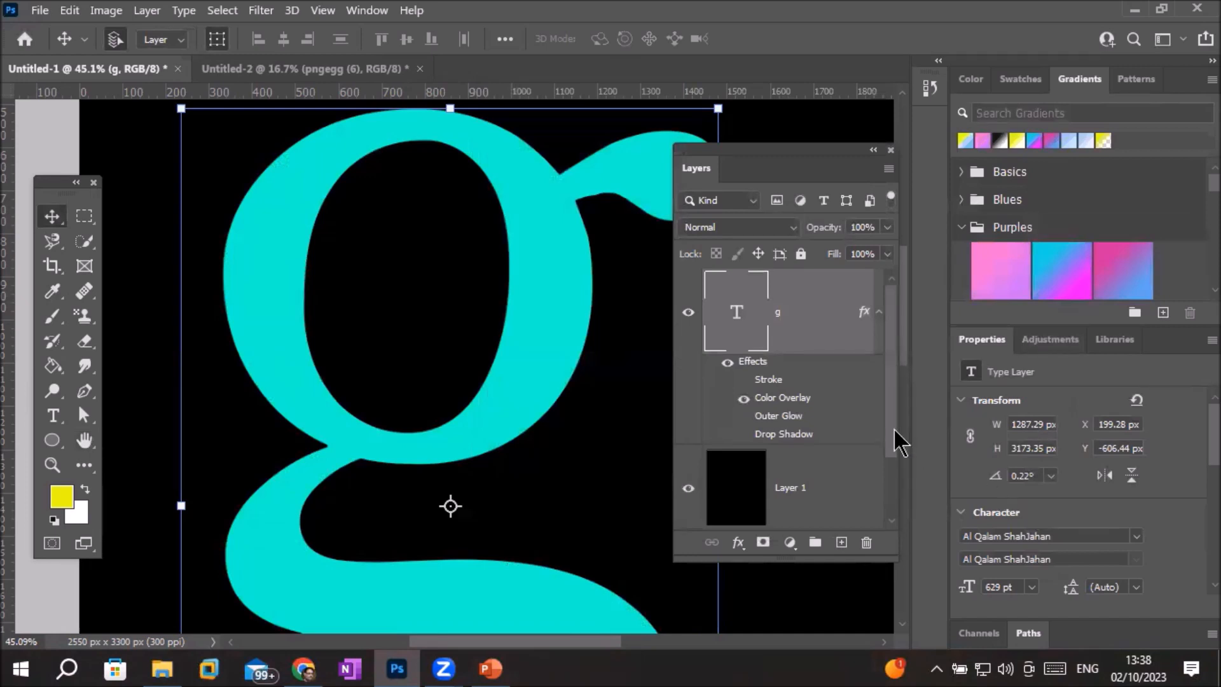
# Toggle the g layer's Color Overlay off and back on, and call up the layer's deletion but decline it.
pyautogui.click(742, 399)
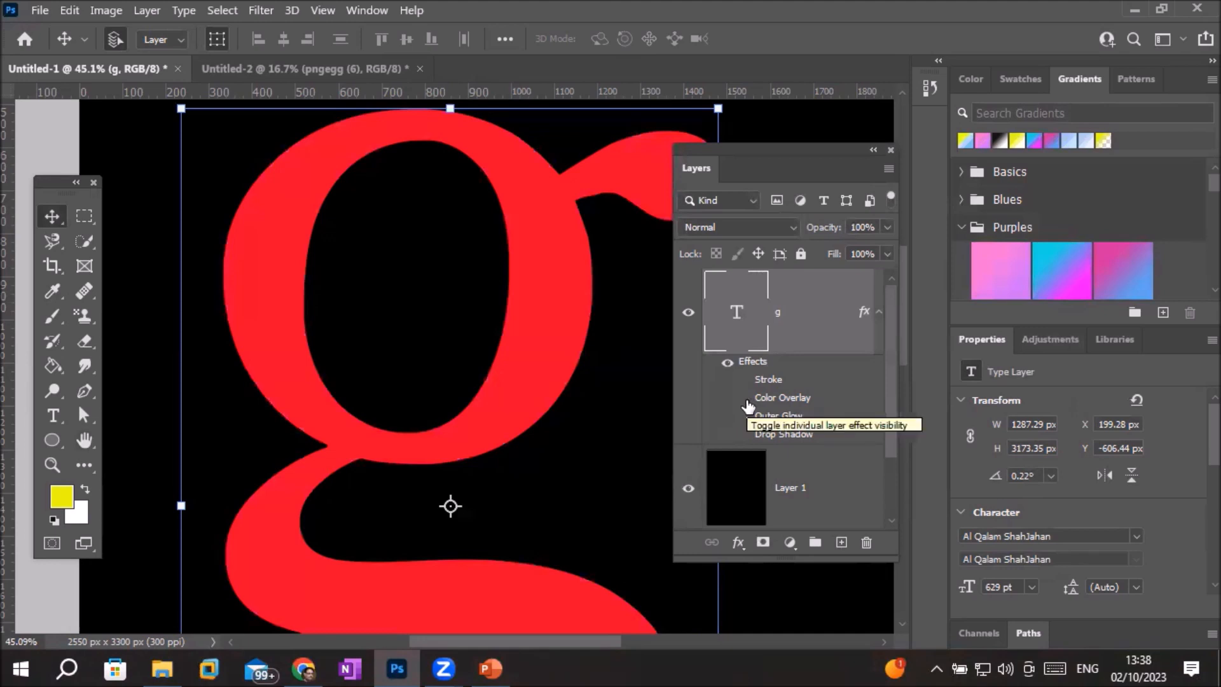
pyautogui.click(743, 398)
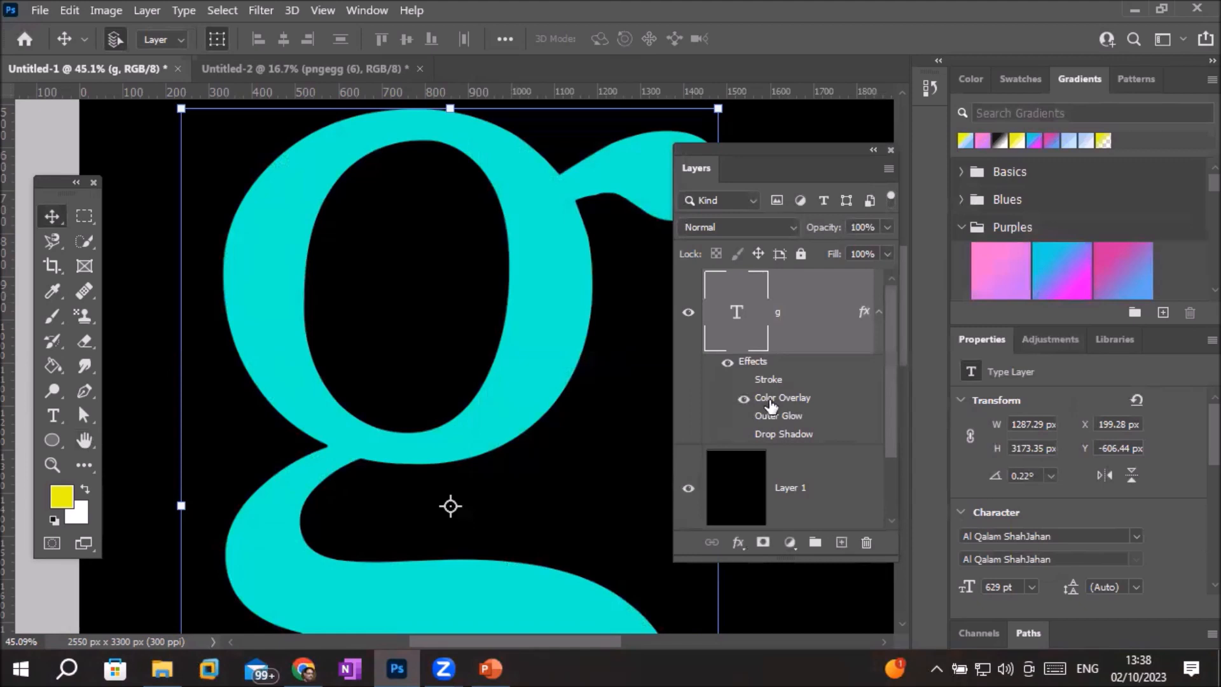
pyautogui.click(866, 541)
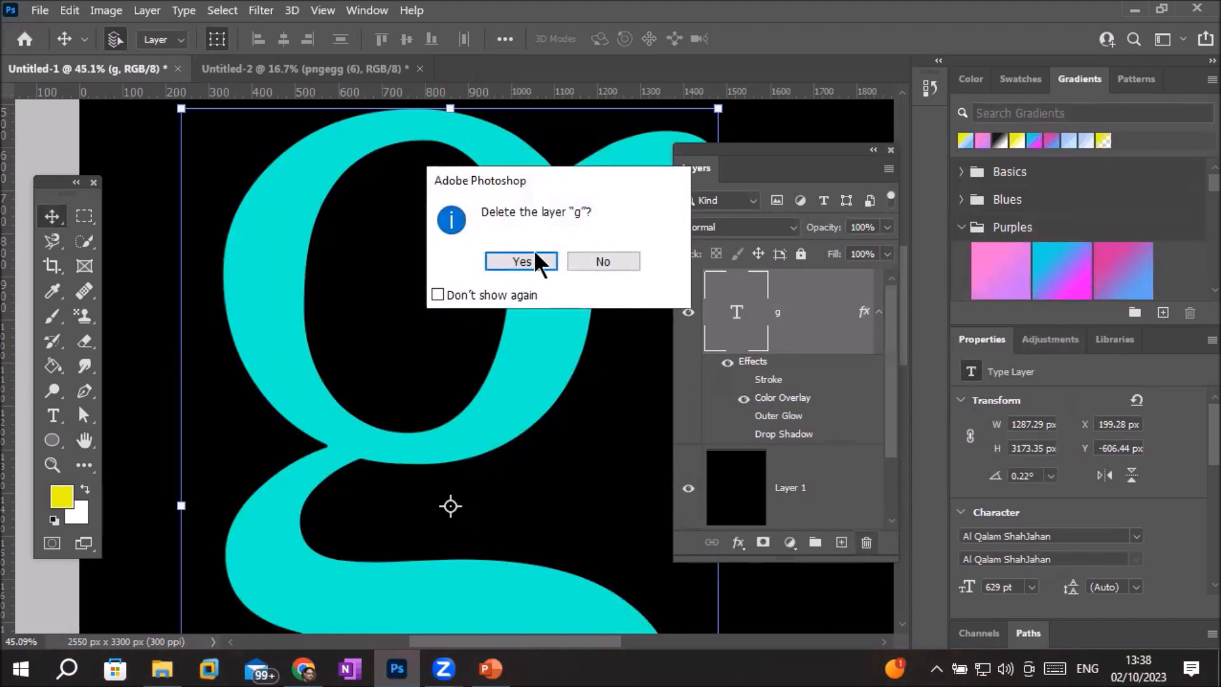
pyautogui.click(601, 261)
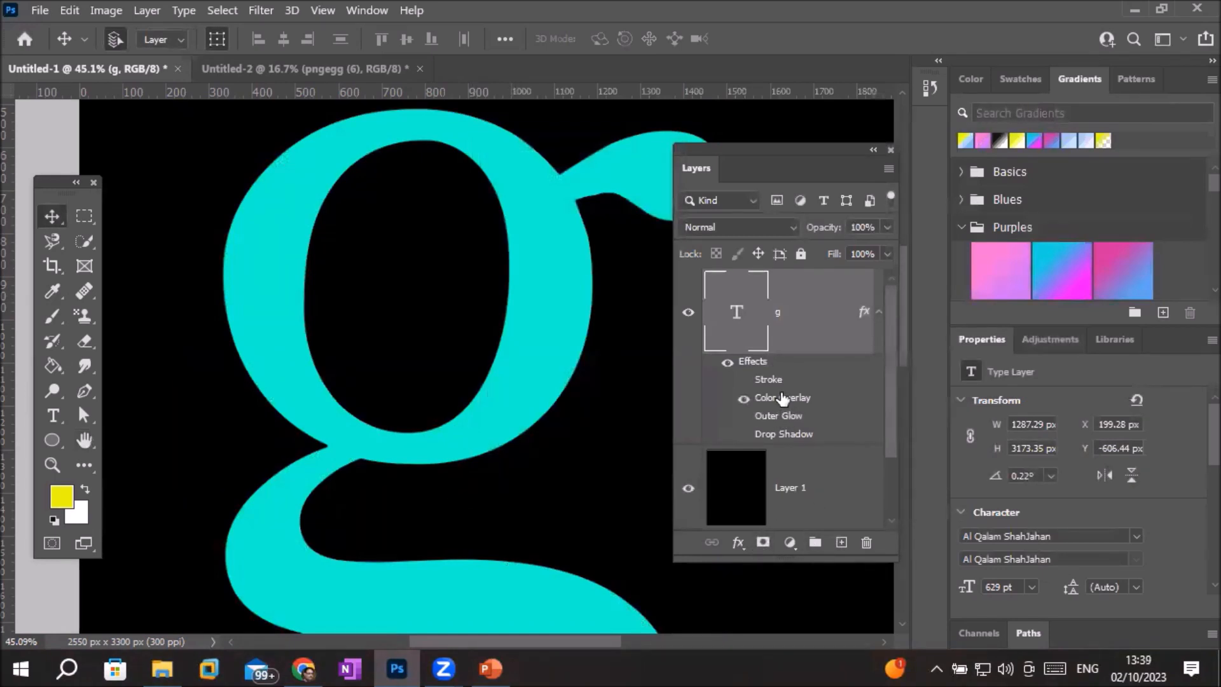
# Reopen the g layer's style settings and replace Color Overlay with a Gradient Overlay using the pink-to-blue preset from the Purples group.
pyautogui.doubleClick(782, 397)
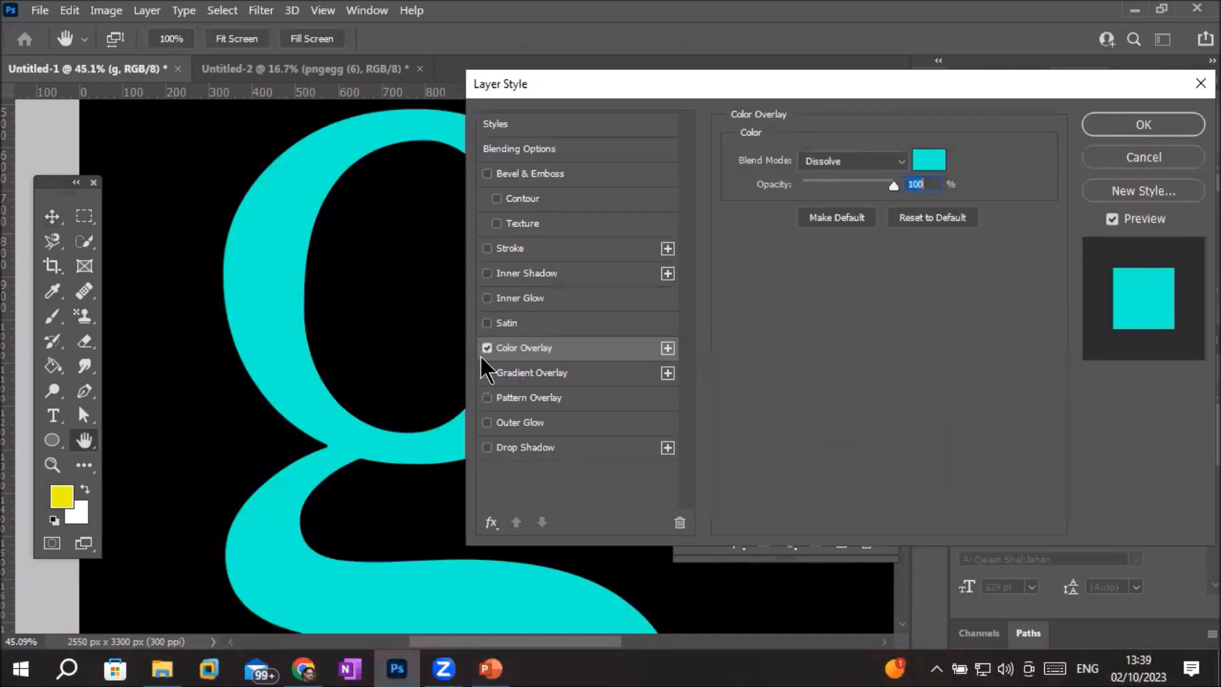
pyautogui.click(487, 347)
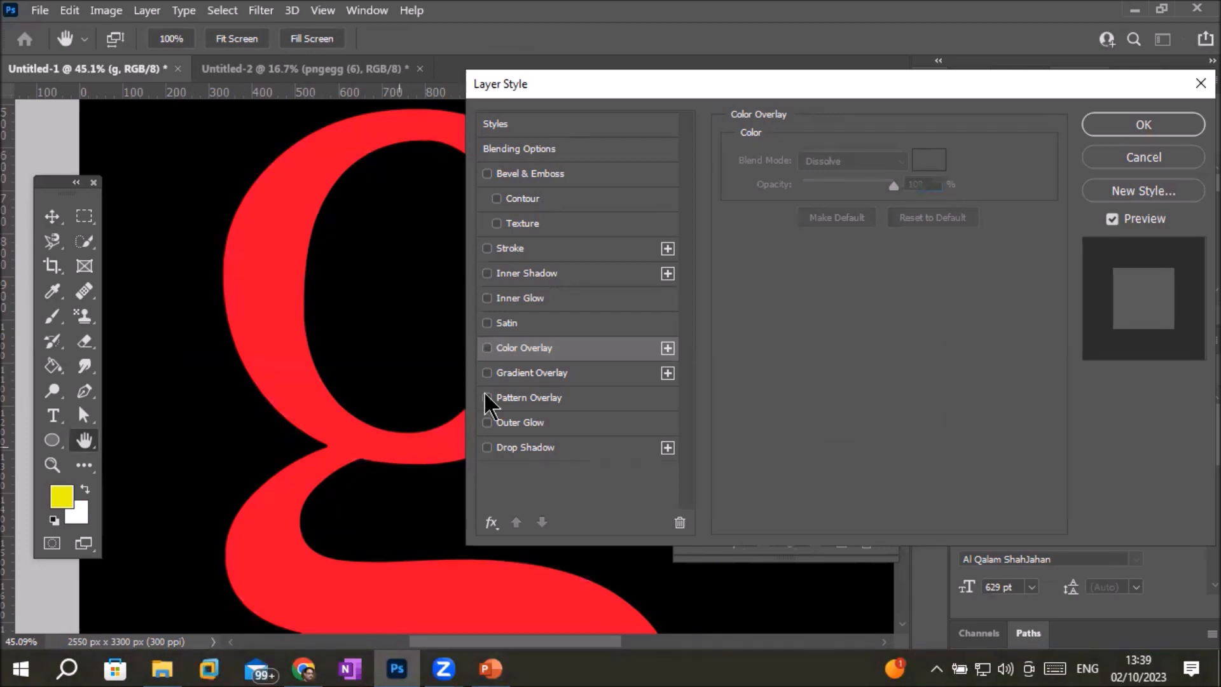
pyautogui.click(487, 372)
pyautogui.click(535, 378)
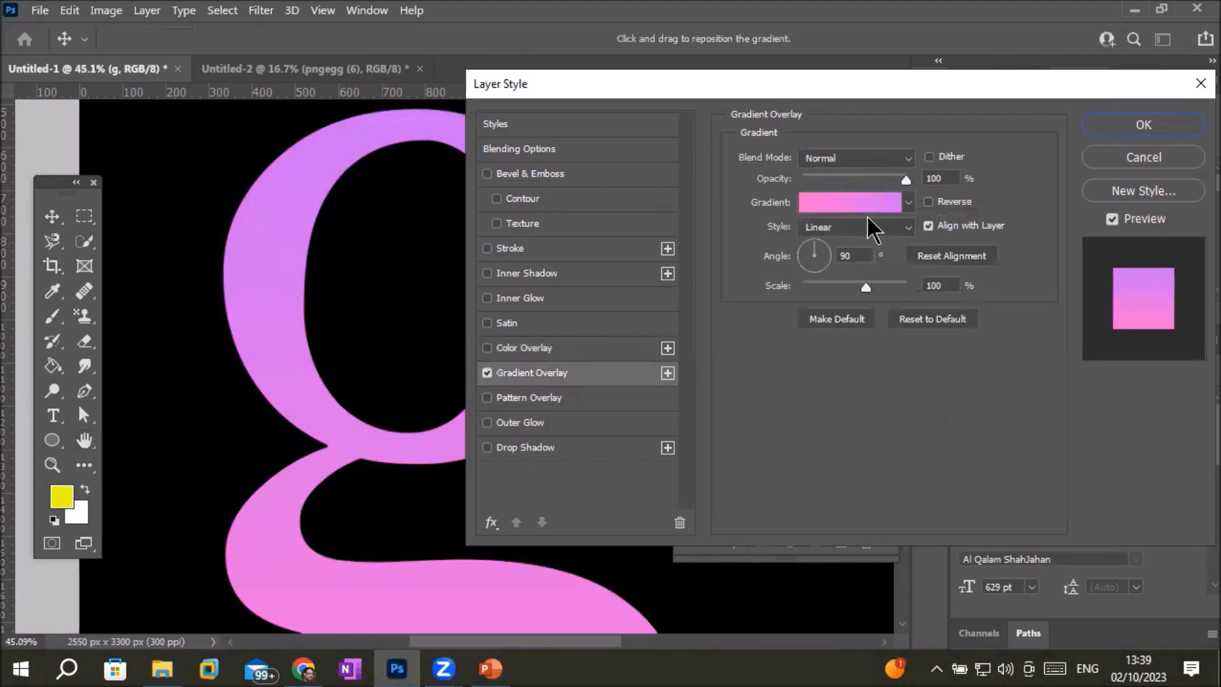
pyautogui.click(908, 203)
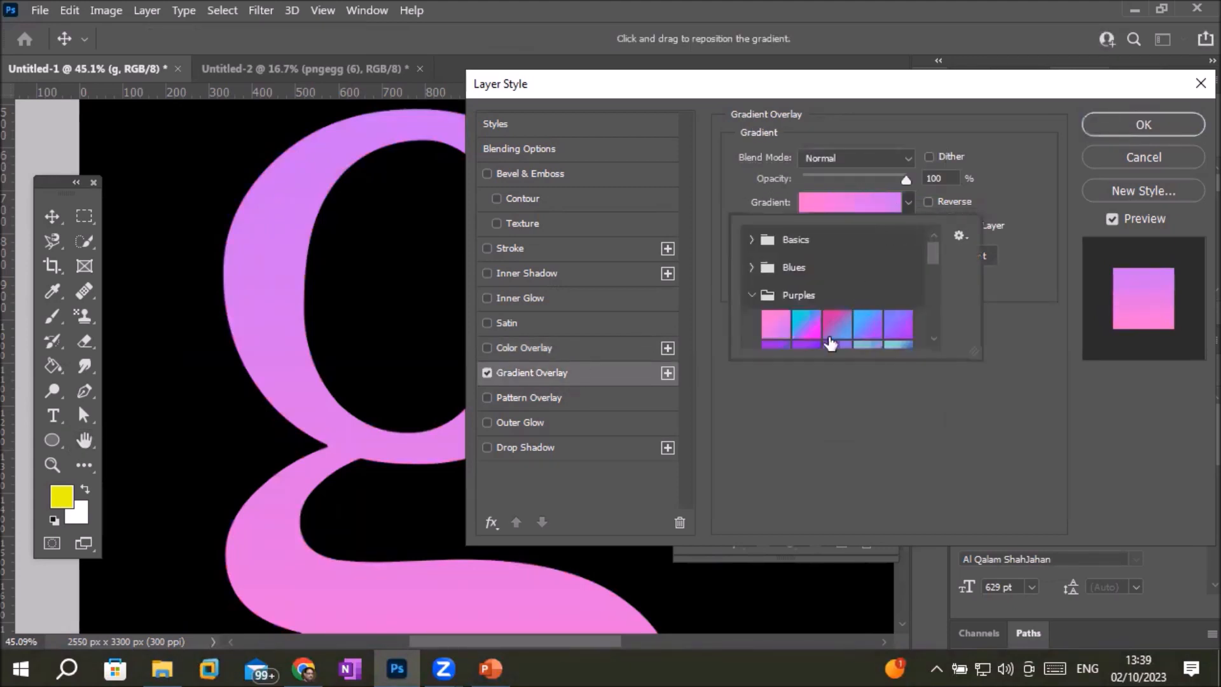
pyautogui.click(838, 322)
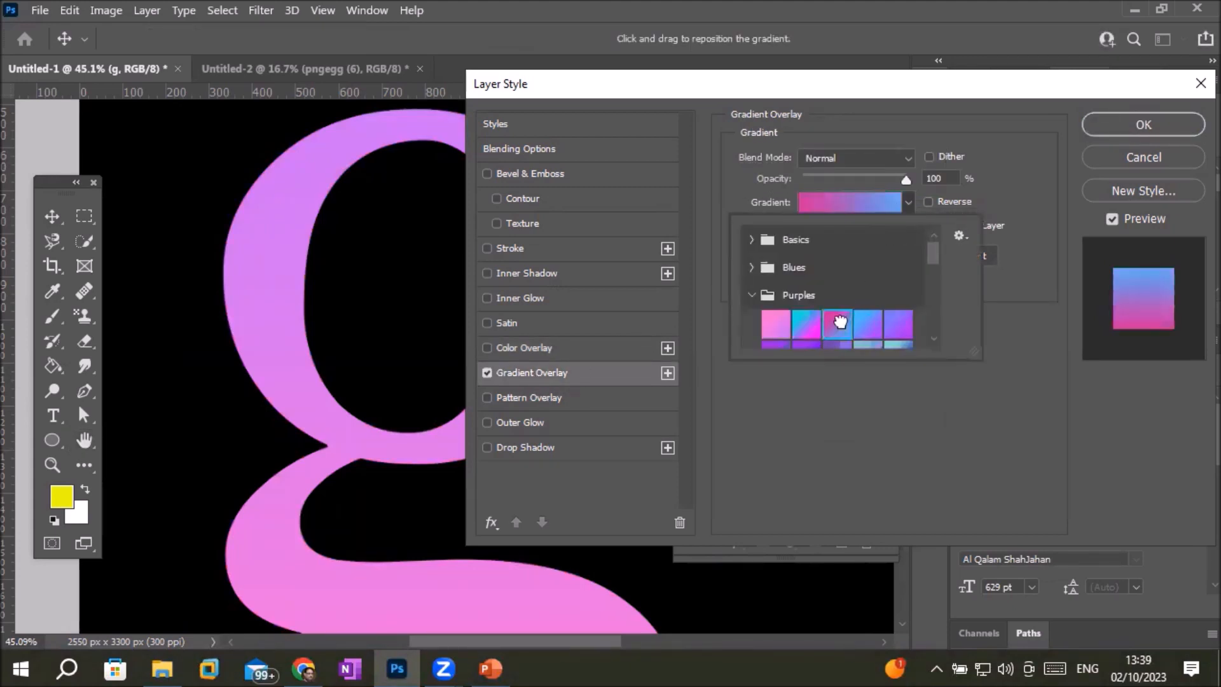
# Try several Purples gradients for the letter g's Gradient Overlay and apply the pink, orange and navy preset.
pyautogui.click(897, 325)
pyautogui.scroll(-3, 936, 320)
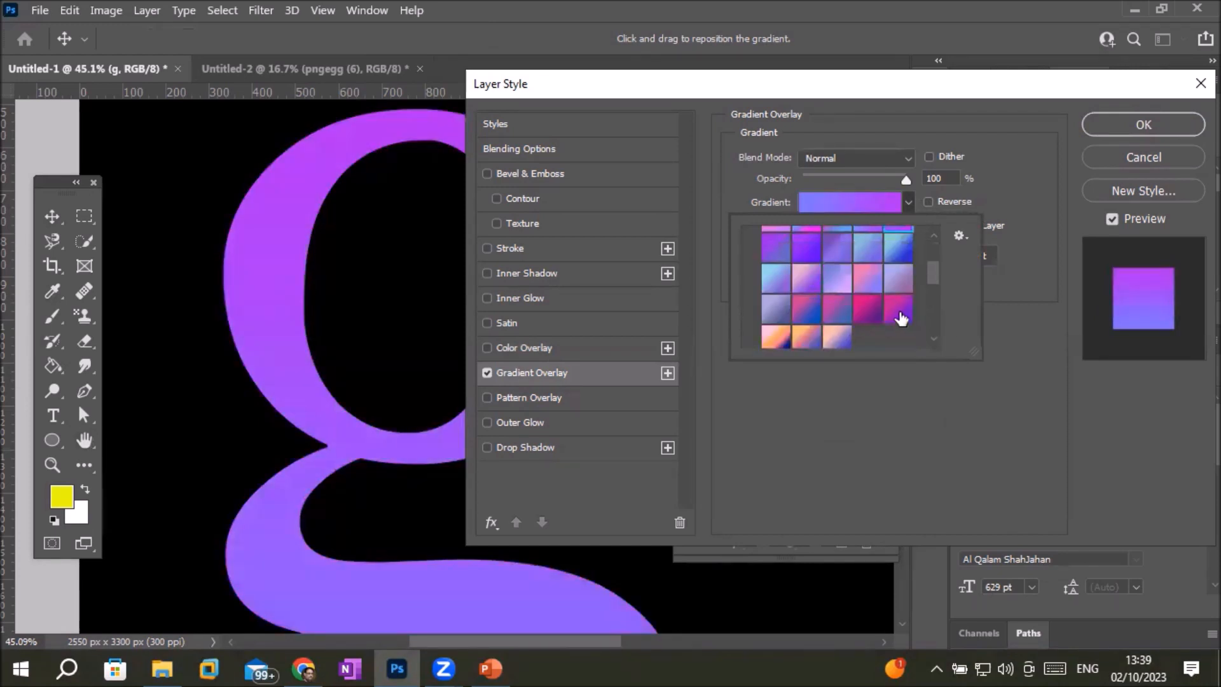
pyautogui.click(898, 309)
pyautogui.click(868, 309)
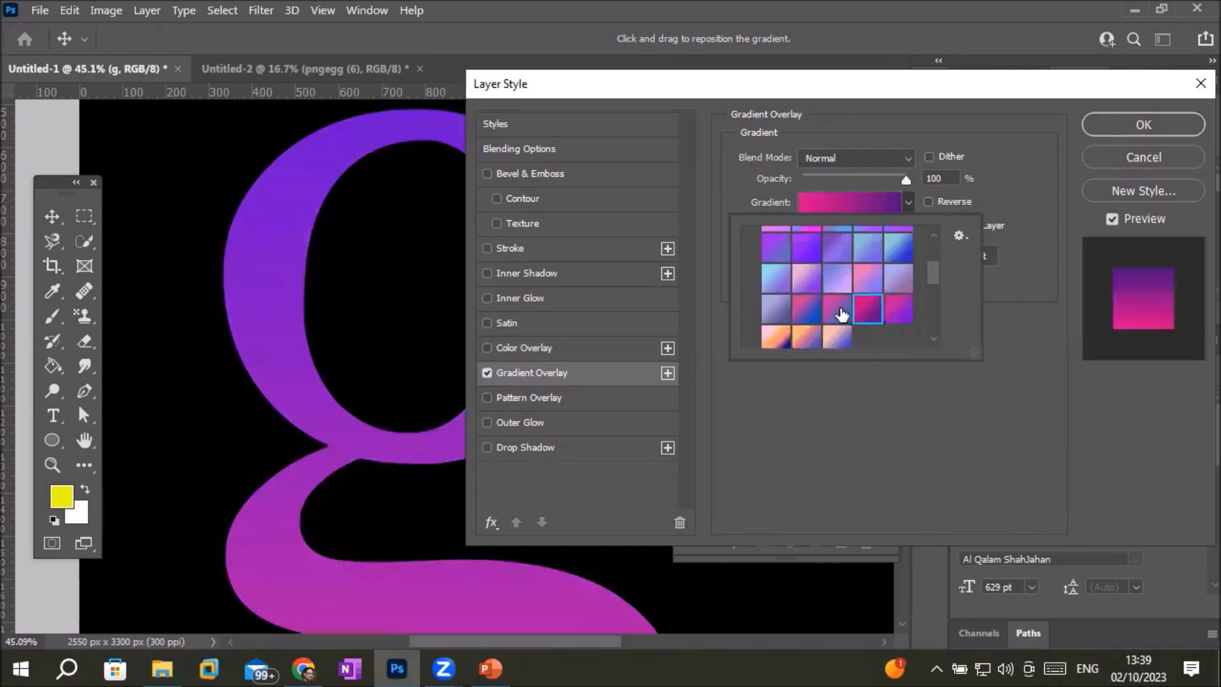
pyautogui.click(839, 311)
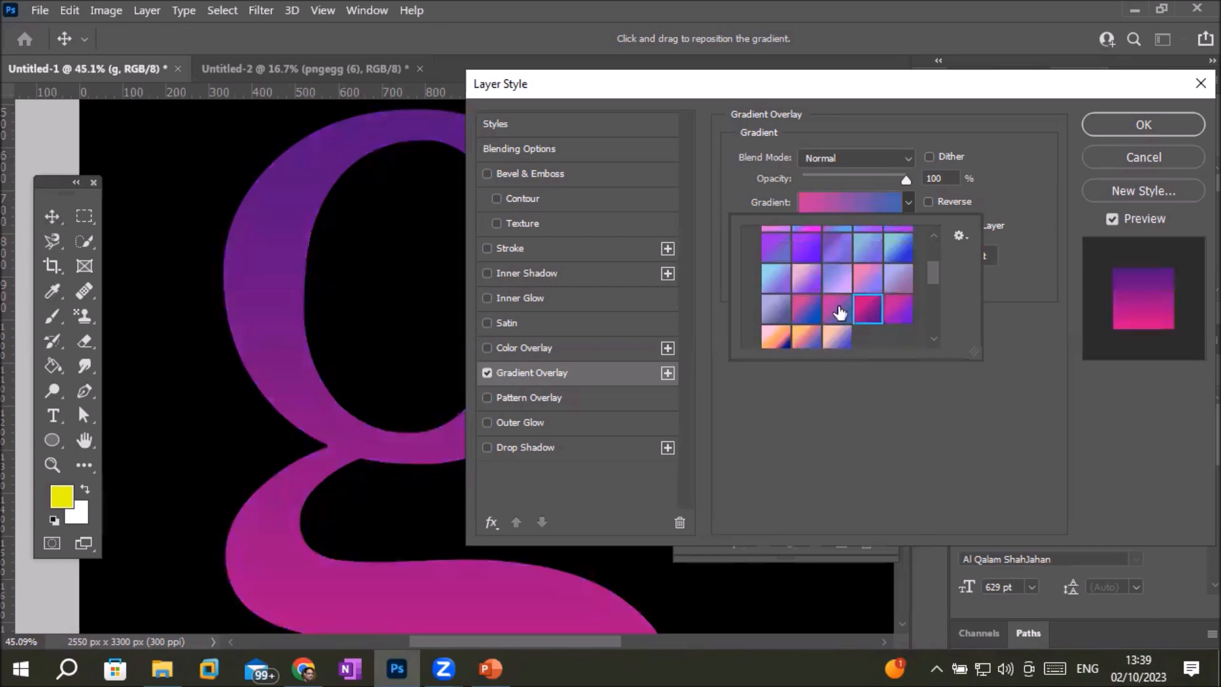
pyautogui.click(774, 337)
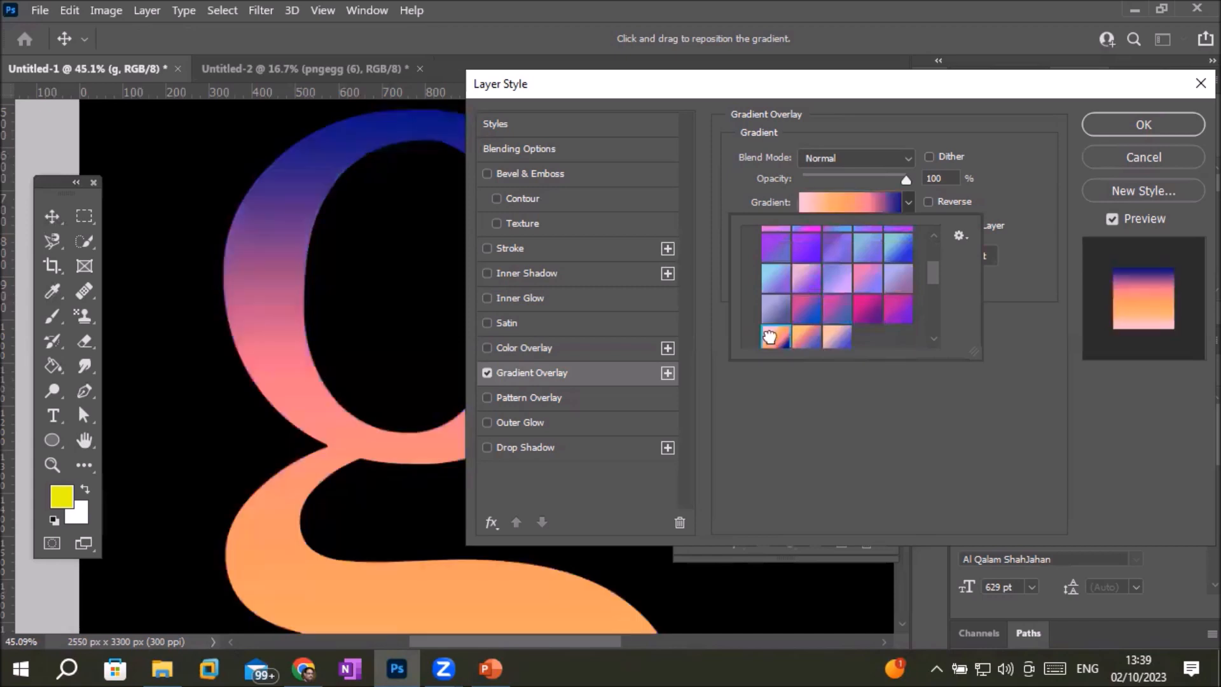
pyautogui.click(1138, 119)
pyautogui.click(1139, 118)
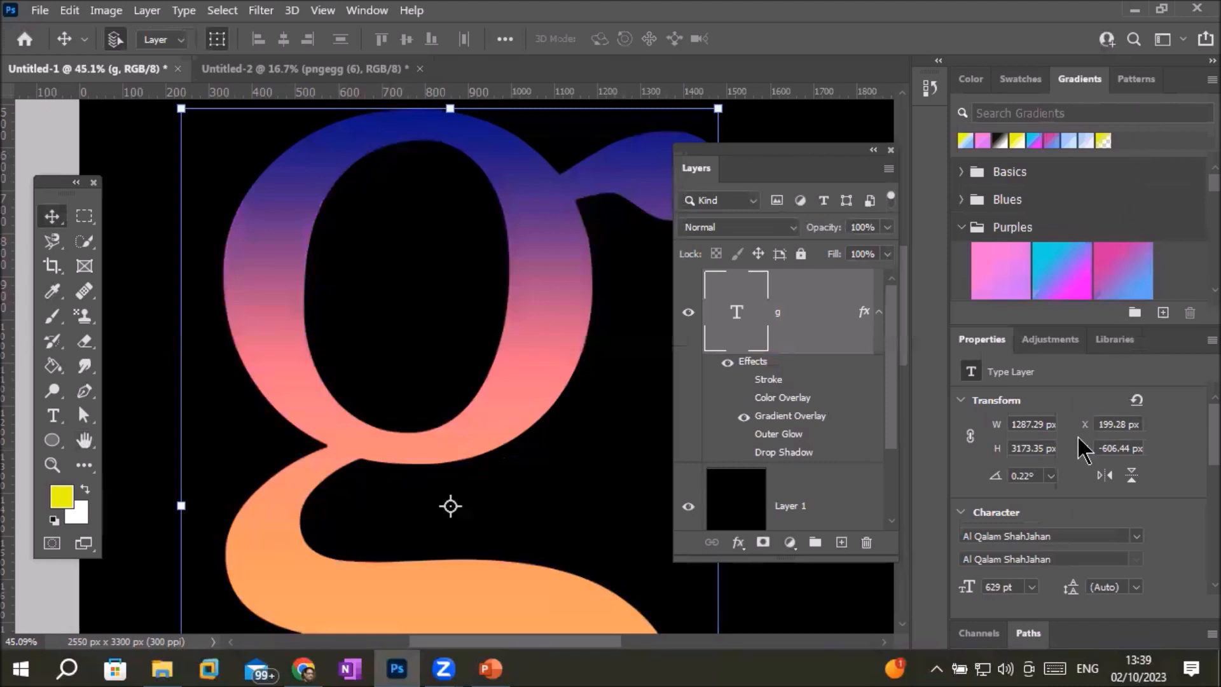
# Toggle the Gradient Overlay and Color Overlay effects on the g layer to compare them, leaving both hidden.
pyautogui.click(744, 419)
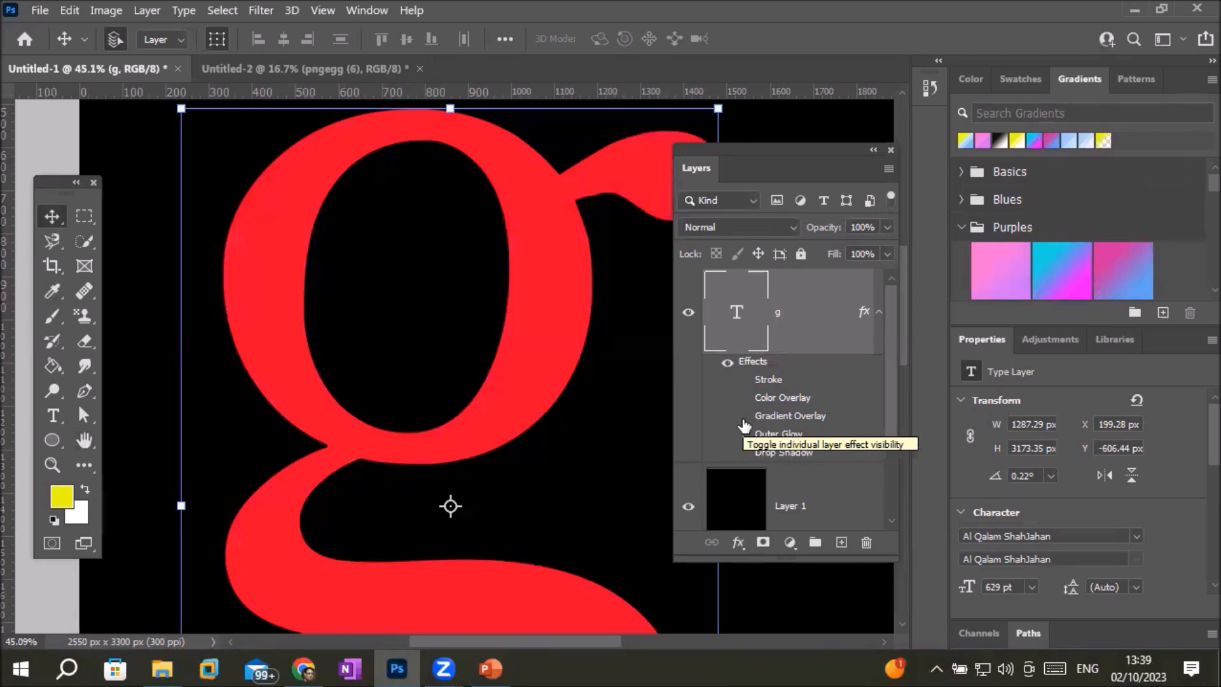
pyautogui.click(744, 418)
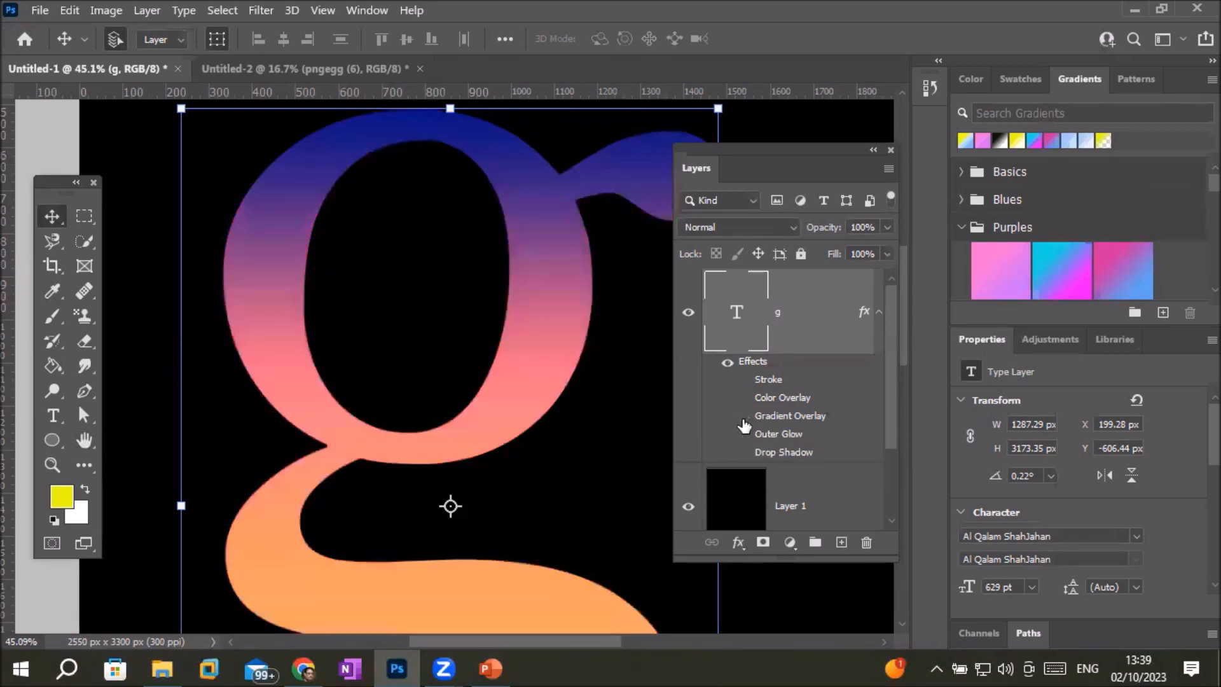
pyautogui.click(743, 401)
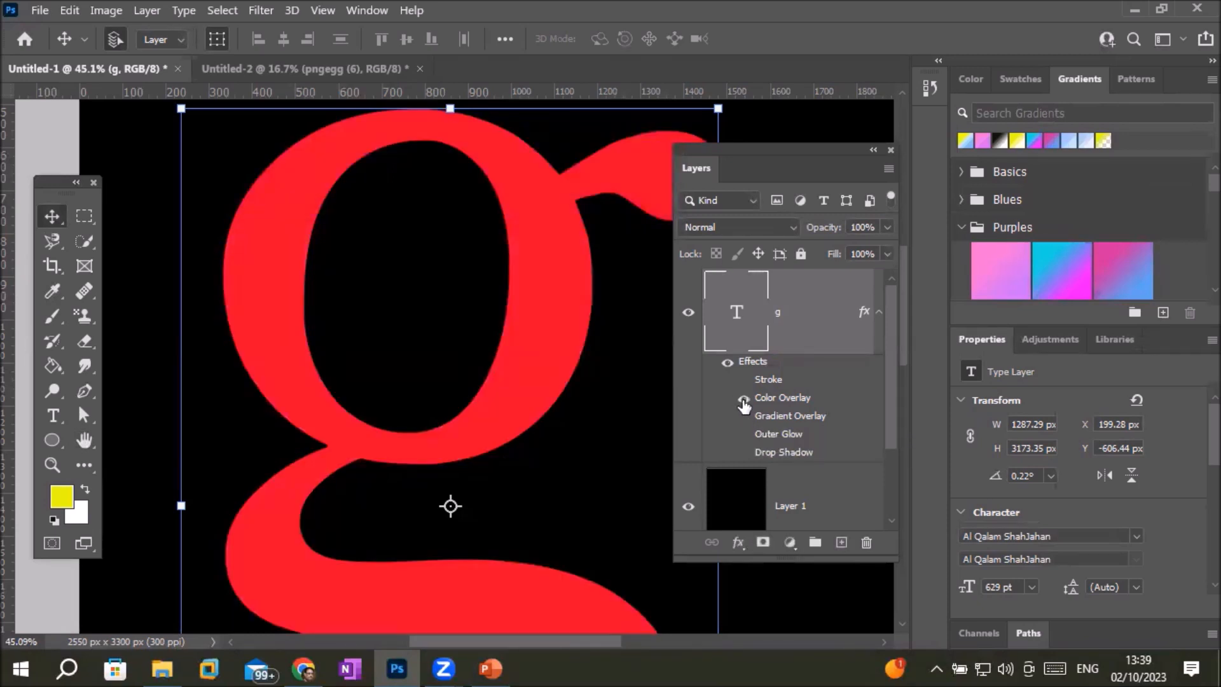
pyautogui.click(744, 401)
pyautogui.click(743, 418)
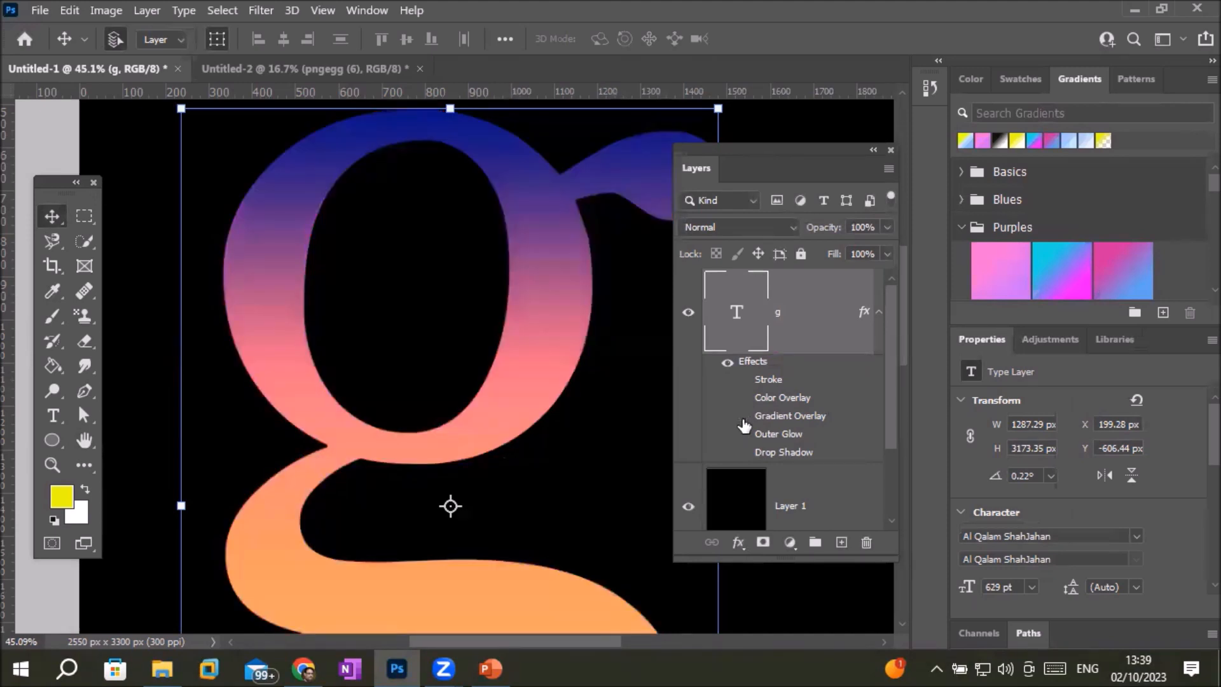
pyautogui.click(743, 418)
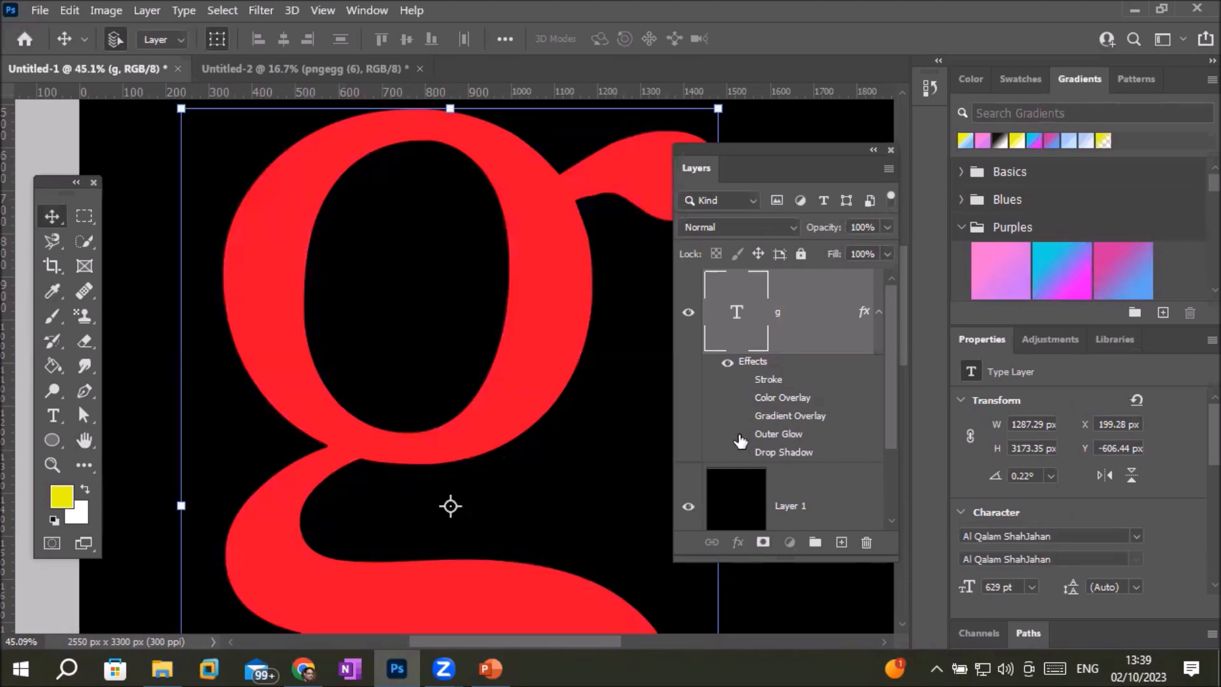
# Preview the Outer Glow and Drop Shadow effects on the g layer one at a time, hiding each again.
pyautogui.click(741, 436)
pyautogui.click(743, 436)
pyautogui.click(742, 452)
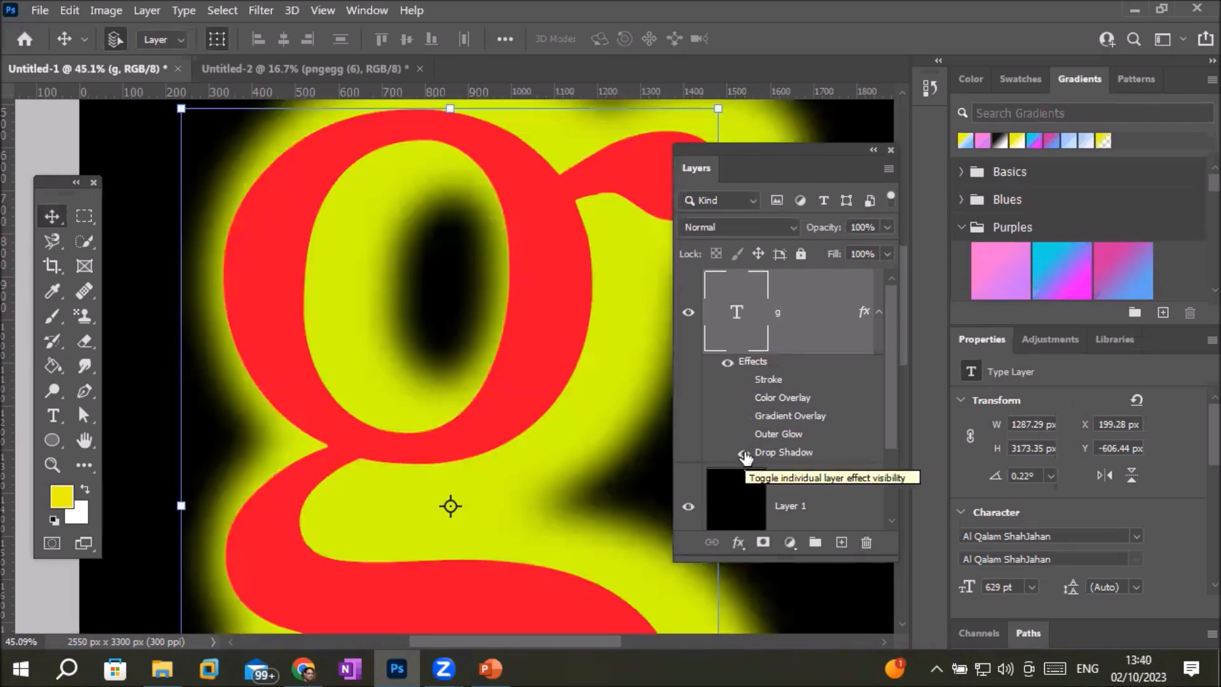
pyautogui.click(745, 454)
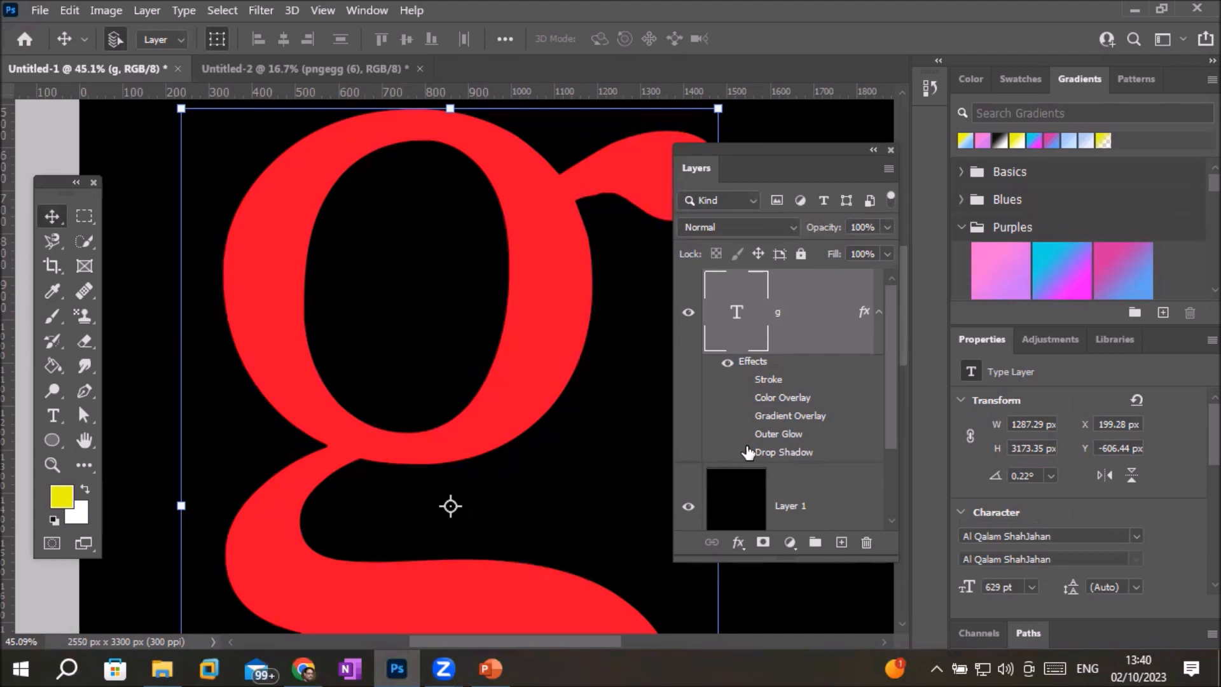
# Open the g layer's Stroke style settings, toggle the stroke to compare it, and leave it disabled.
pyautogui.doubleClick(768, 380)
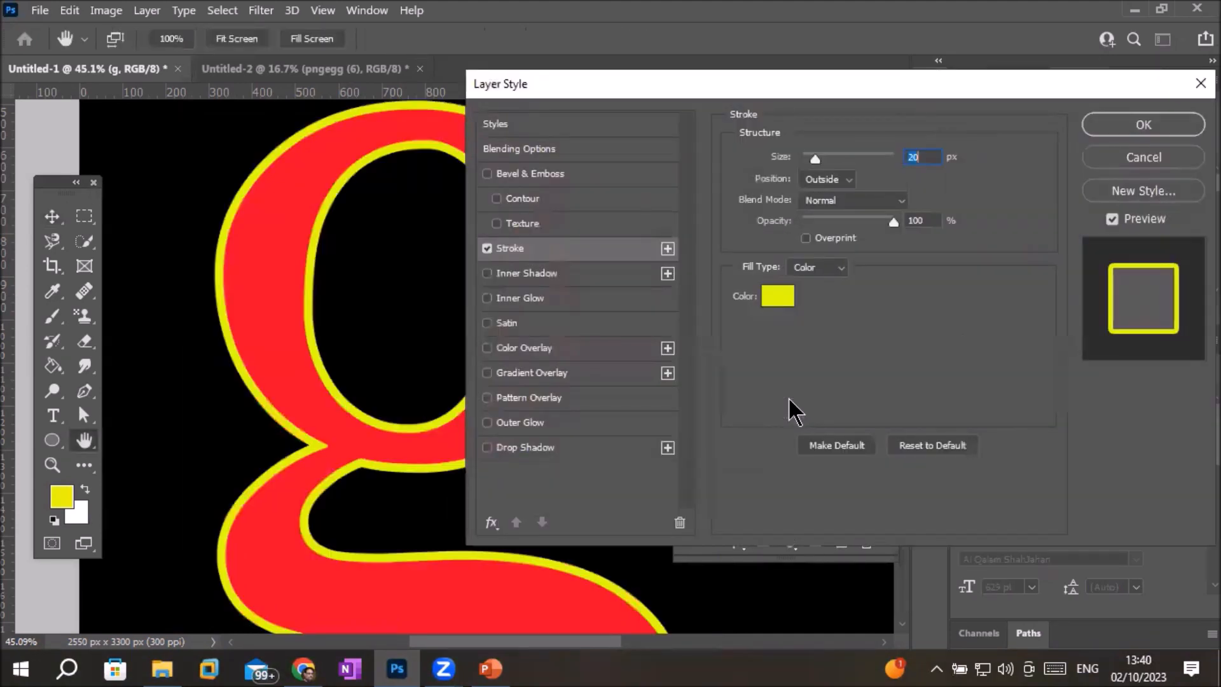
pyautogui.click(487, 248)
pyautogui.click(487, 248)
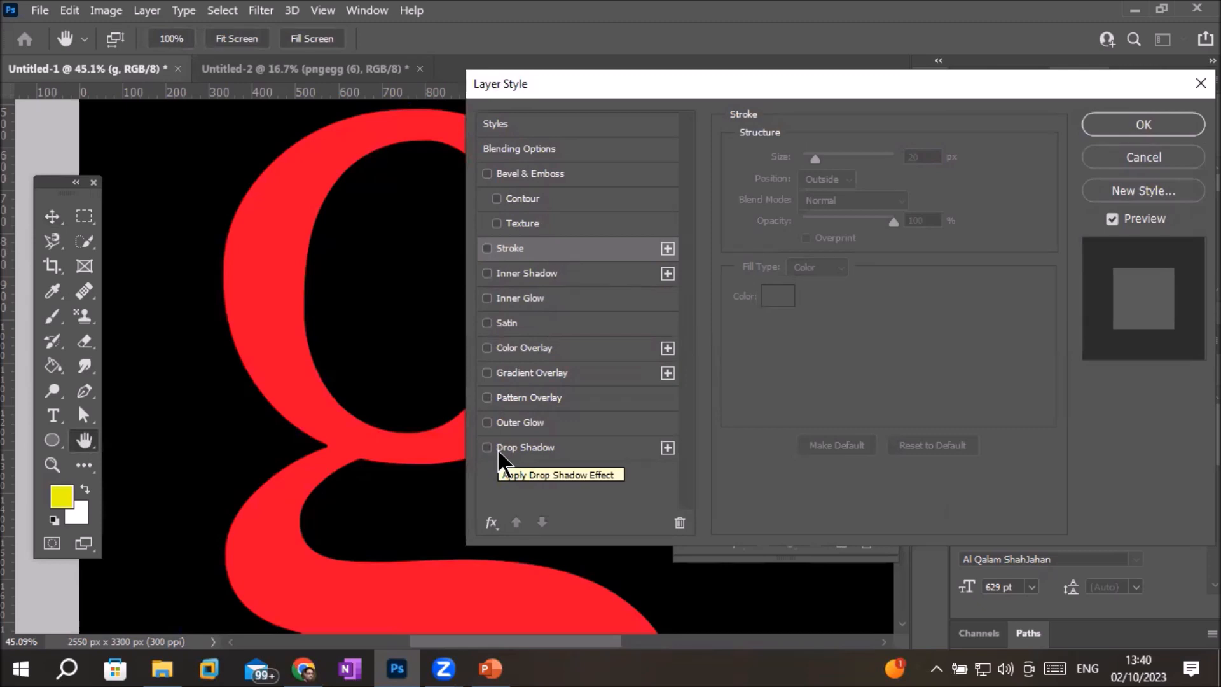
# Enable Pattern Overlay on the letter g and choose the yellow autumn pattern from the Trees group.
pyautogui.click(525, 396)
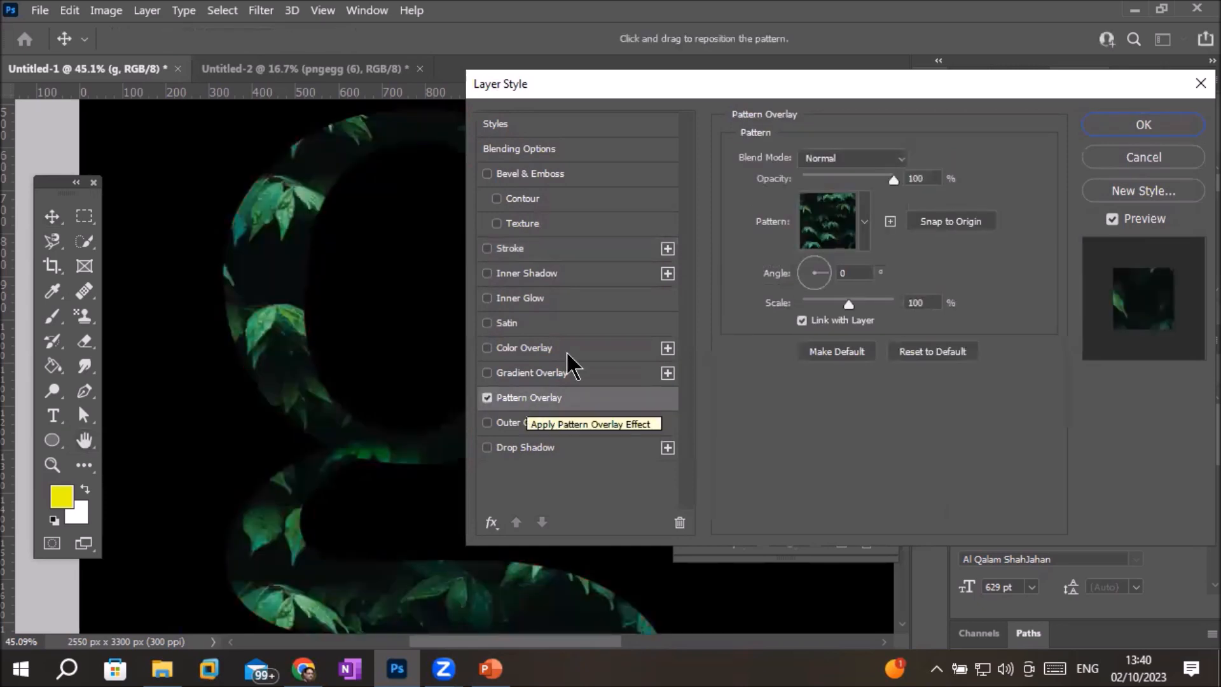
pyautogui.moveTo(741, 91); pyautogui.dragTo(860, 108)
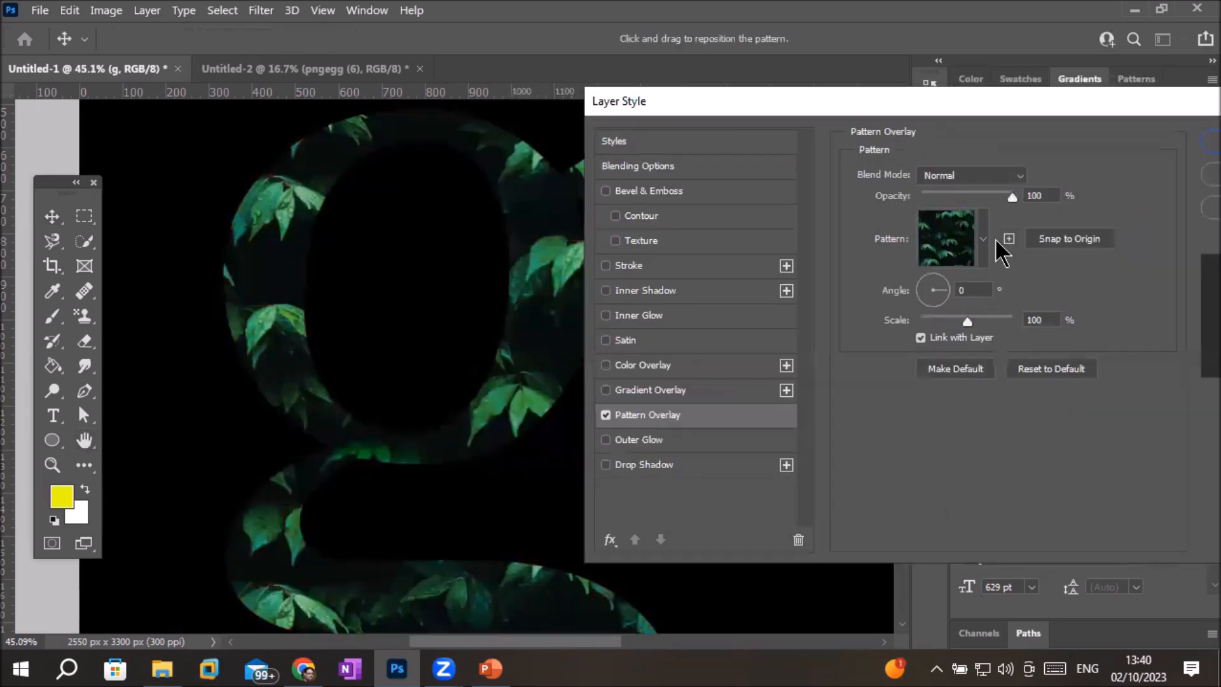
pyautogui.click(983, 239)
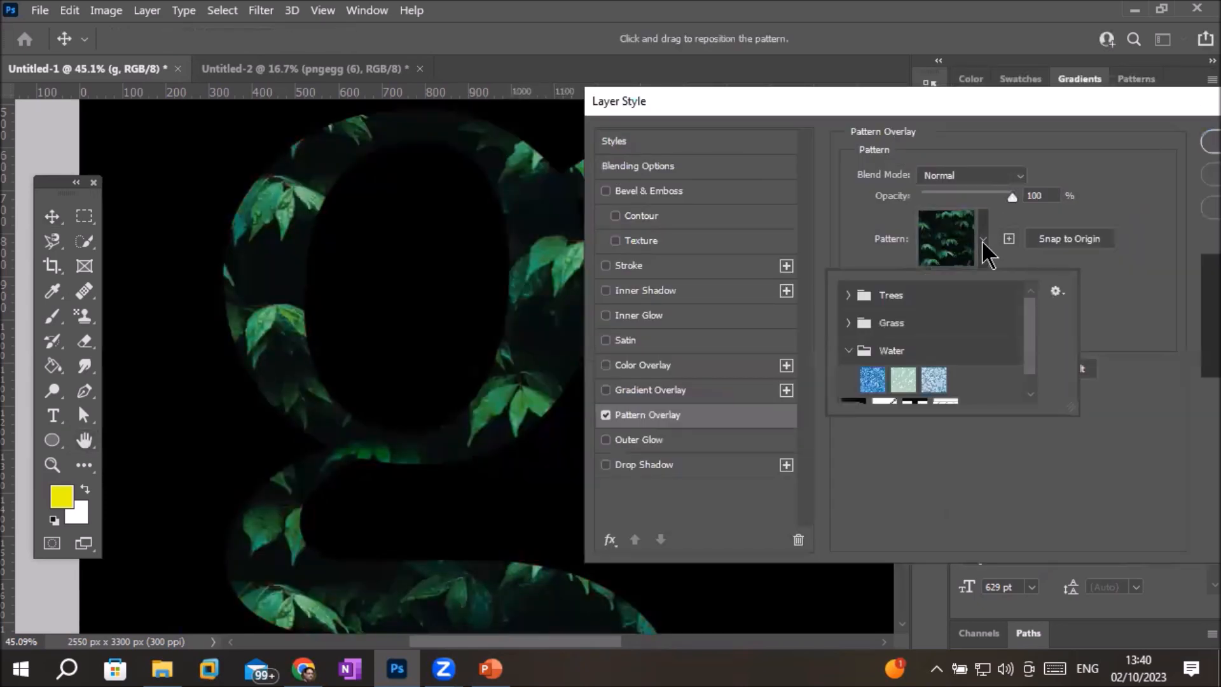
pyautogui.click(852, 295)
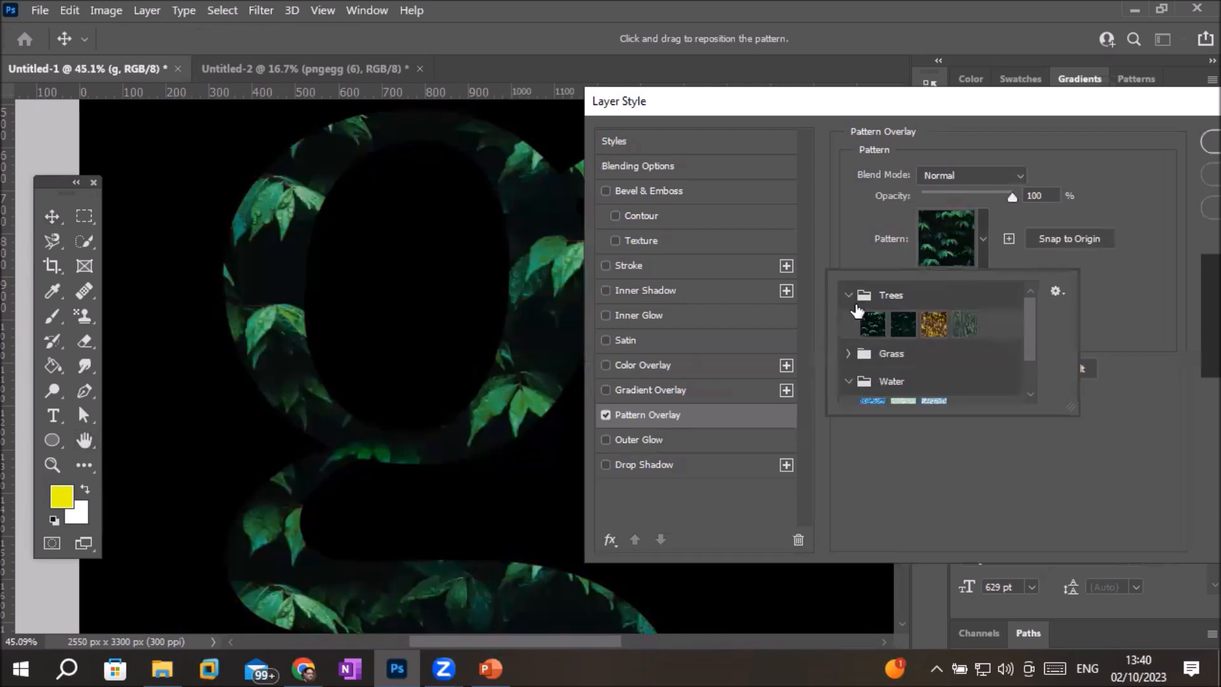
pyautogui.click(935, 324)
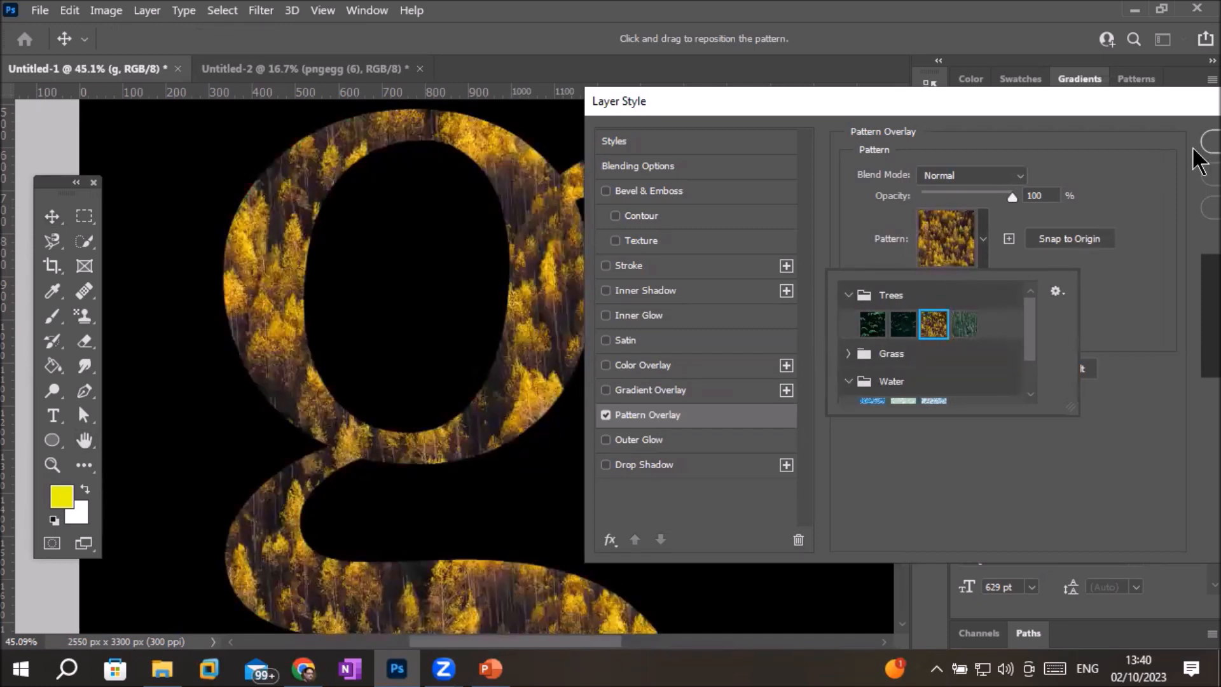
# Reduce the Pattern Overlay opacity to 42% and apply the layer style to the g layer.
pyautogui.click(1013, 196)
pyautogui.moveTo(1008, 197); pyautogui.dragTo(958, 199)
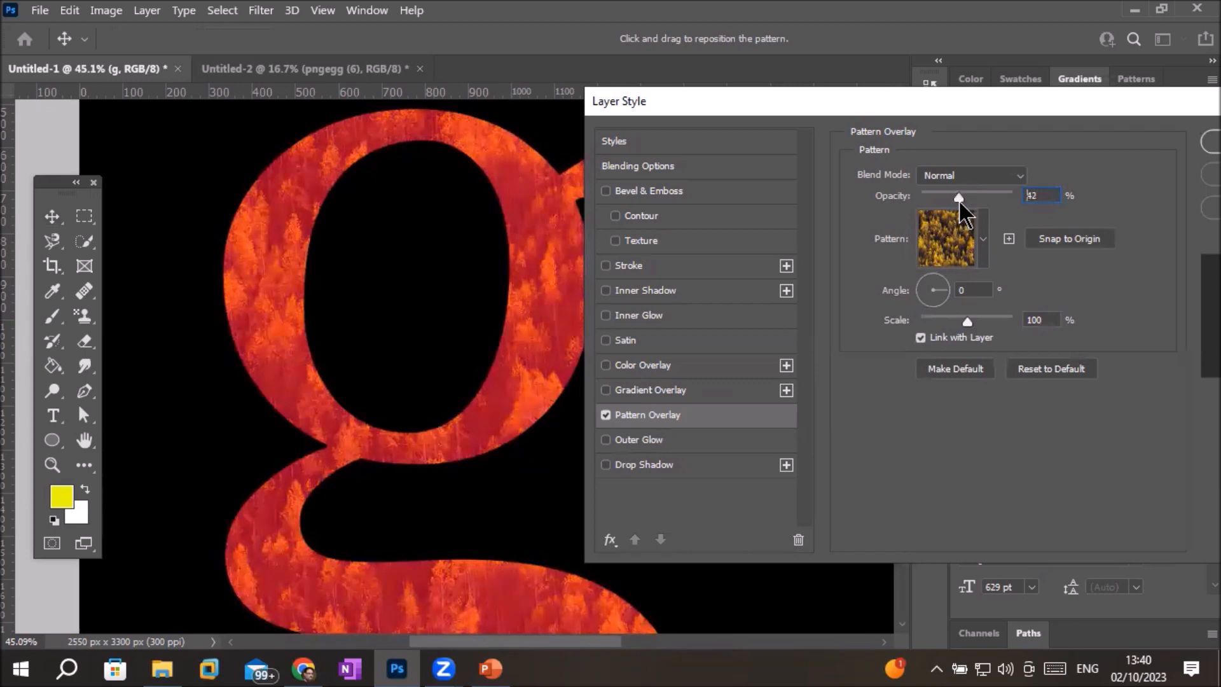
pyautogui.click(1194, 146)
# Examine the tree pattern on the letter g up close and compare the letter with and without the Pattern Overlay.
pyautogui.scroll(4, 546, 351)
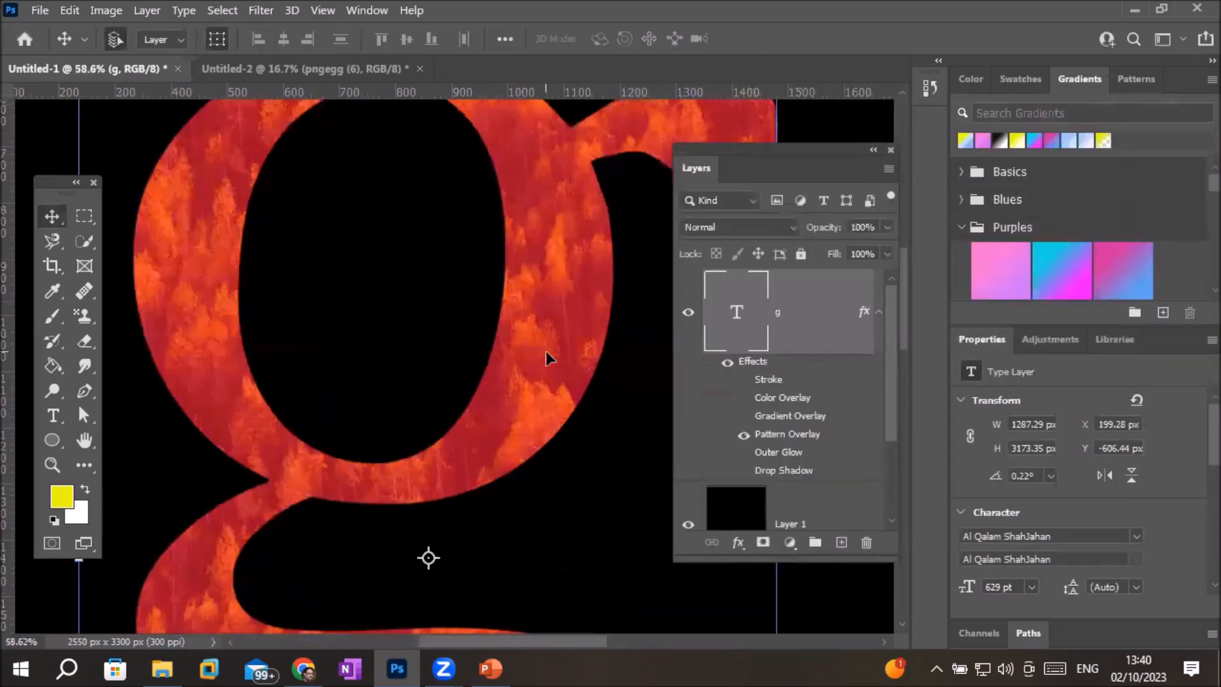
pyautogui.scroll(4, 551, 356)
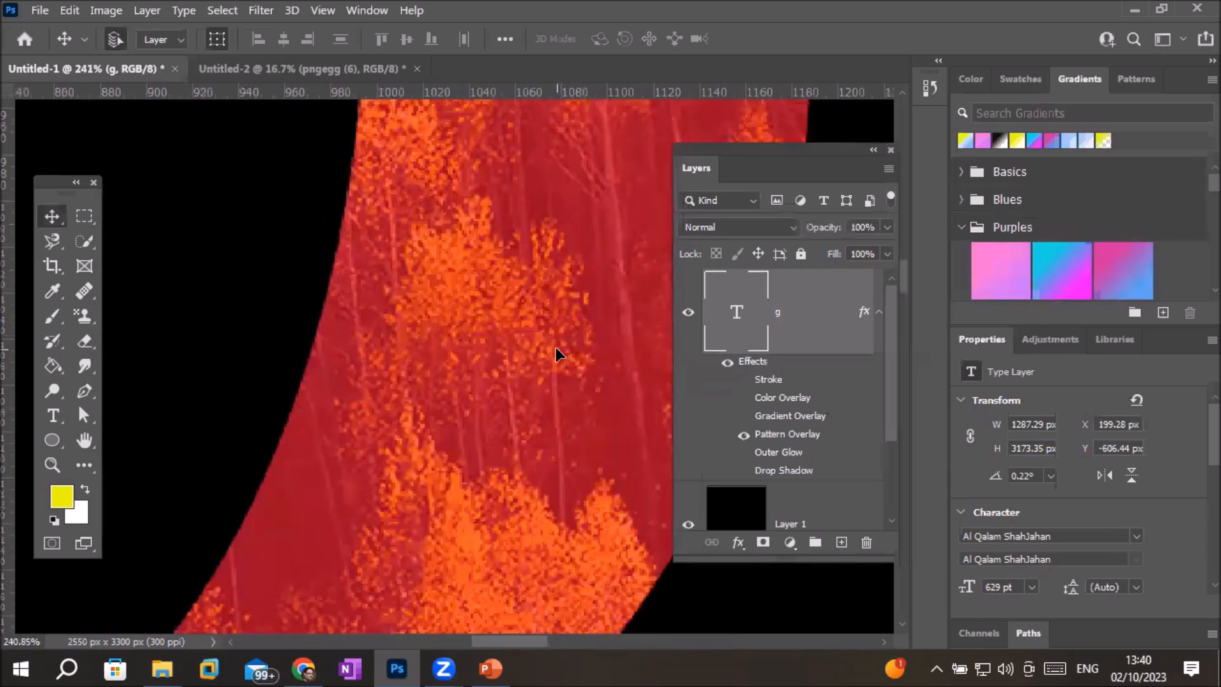
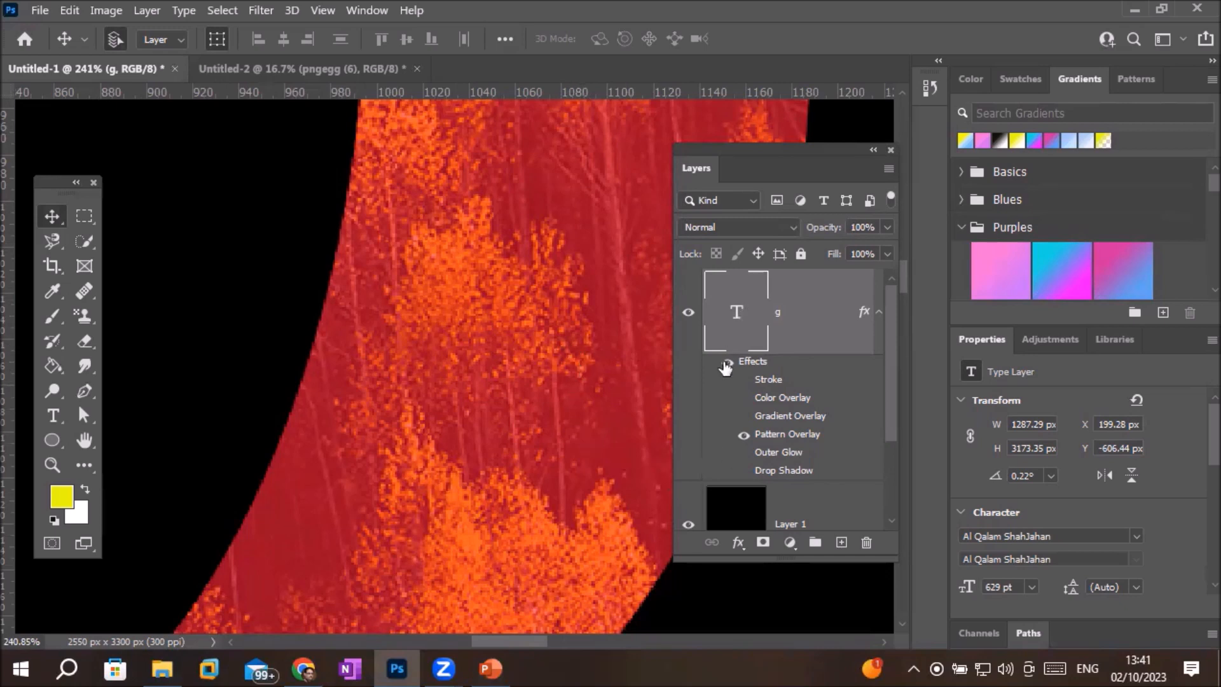
pyautogui.click(741, 436)
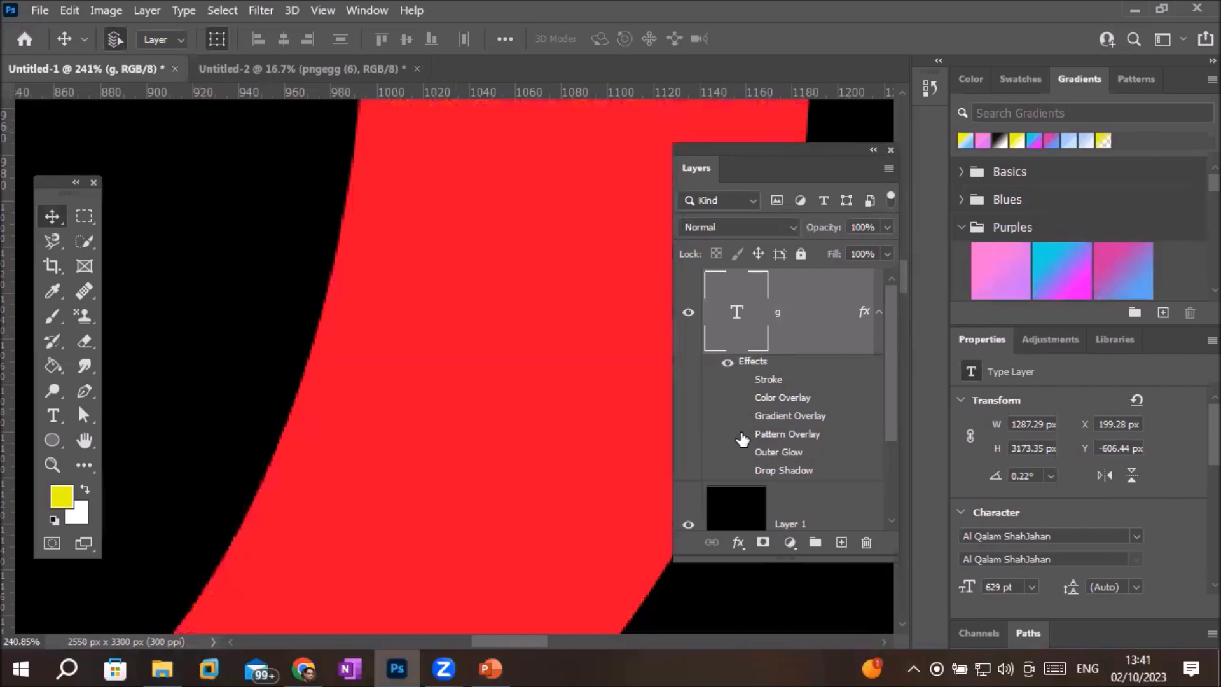
pyautogui.click(742, 436)
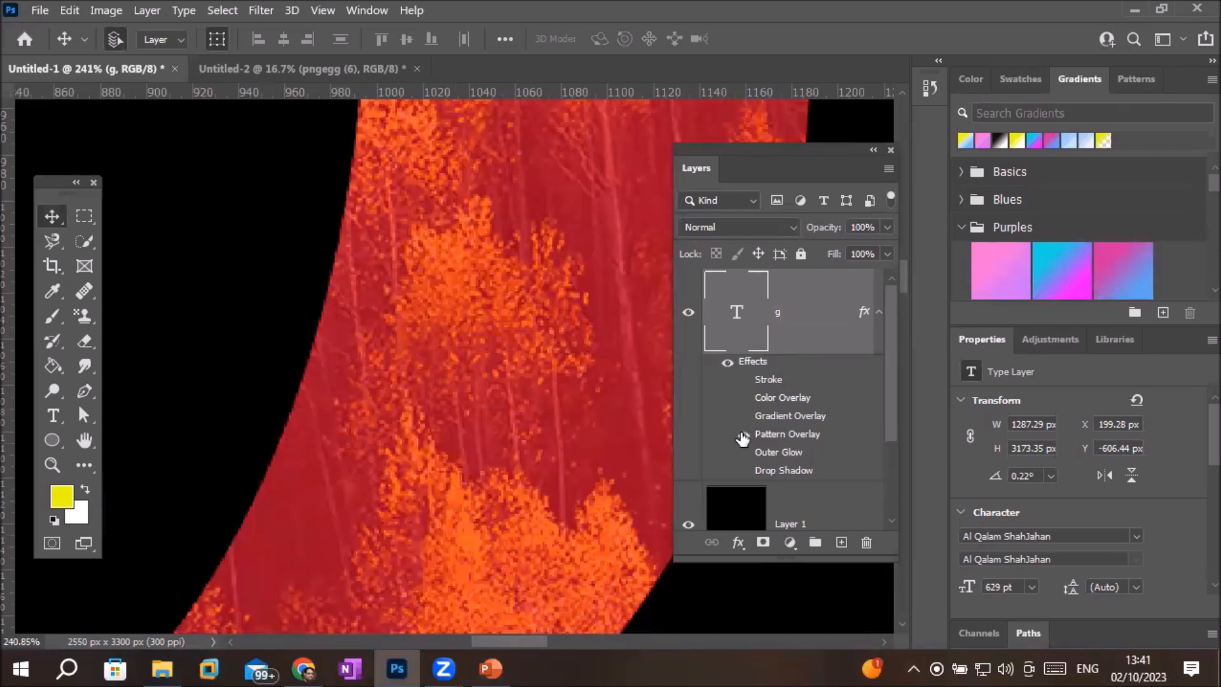
pyautogui.click(742, 436)
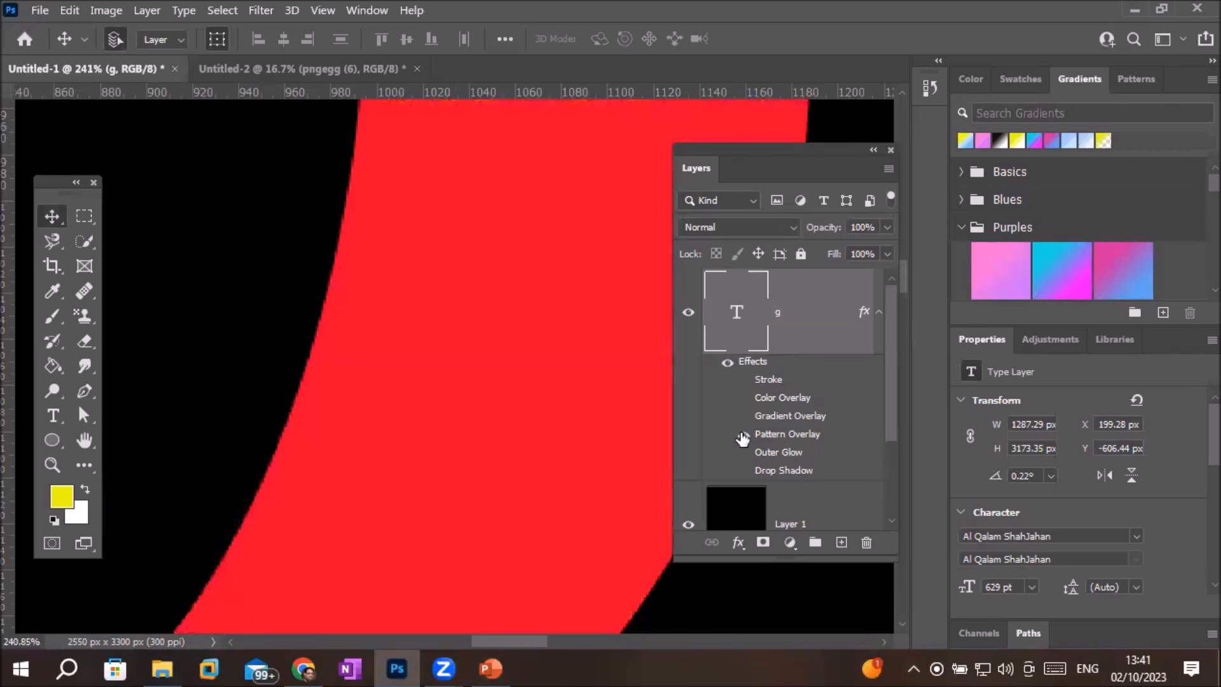
pyautogui.click(742, 436)
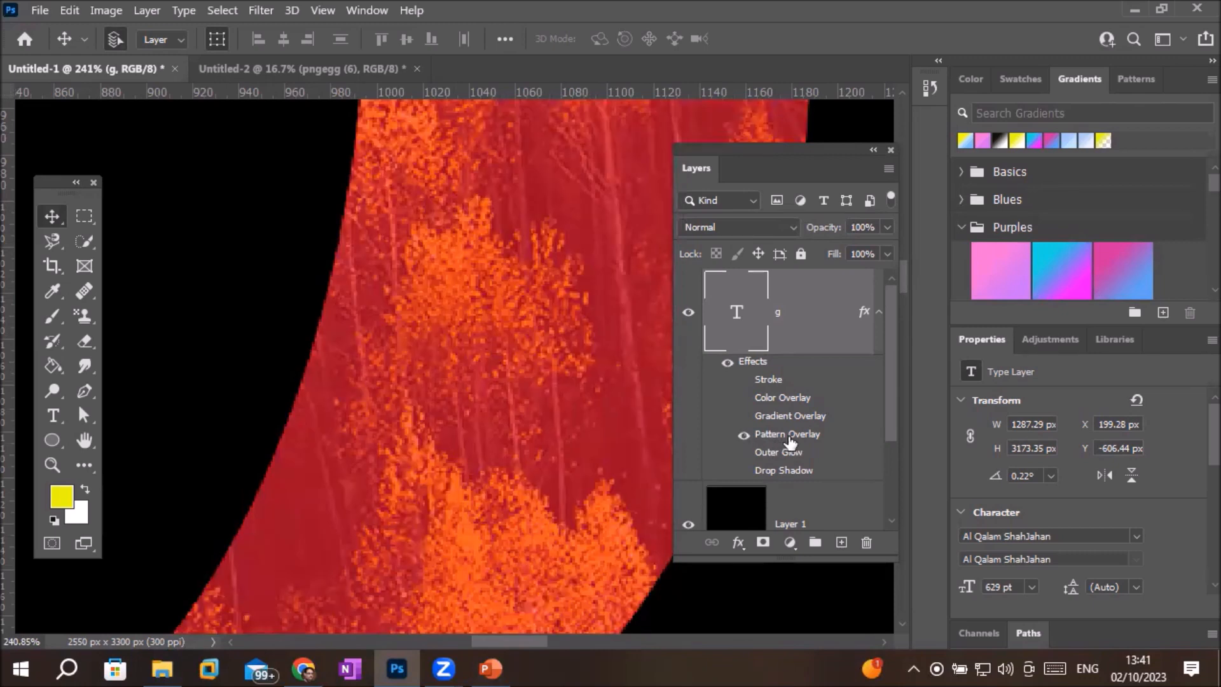
# Reopen the g layer's Pattern Overlay settings and set the pattern angle to 130° and the scale to 7%.
pyautogui.doubleClick(787, 435)
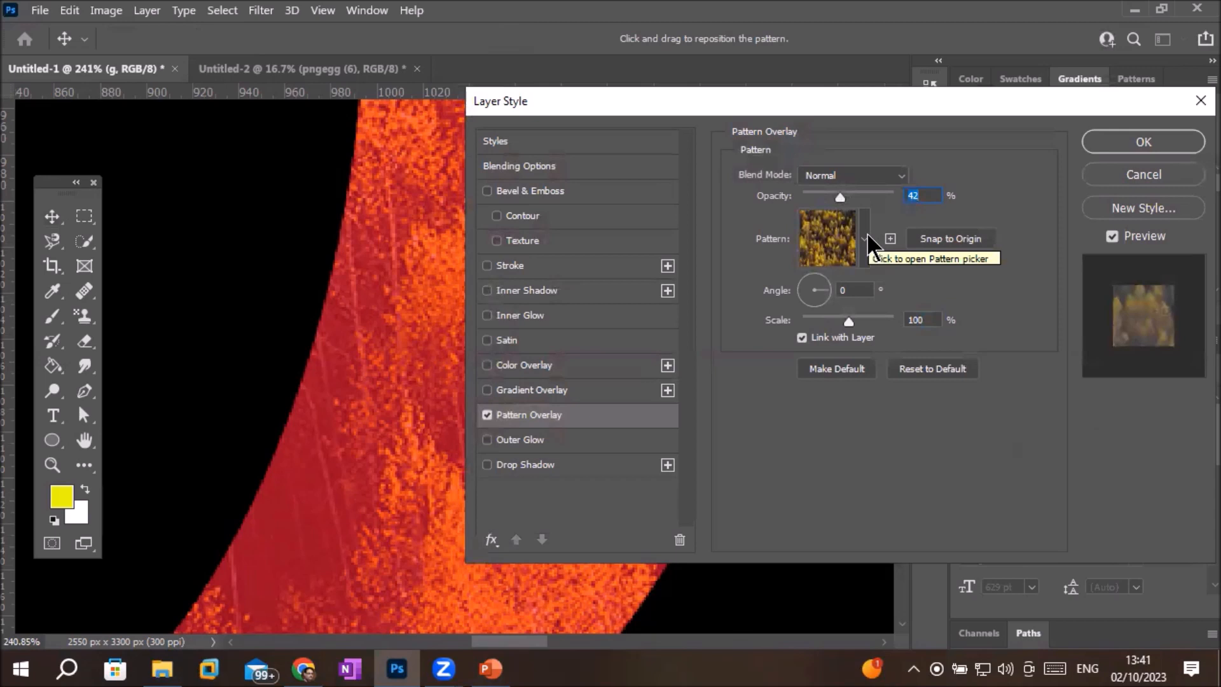
pyautogui.click(809, 299)
pyautogui.click(810, 298)
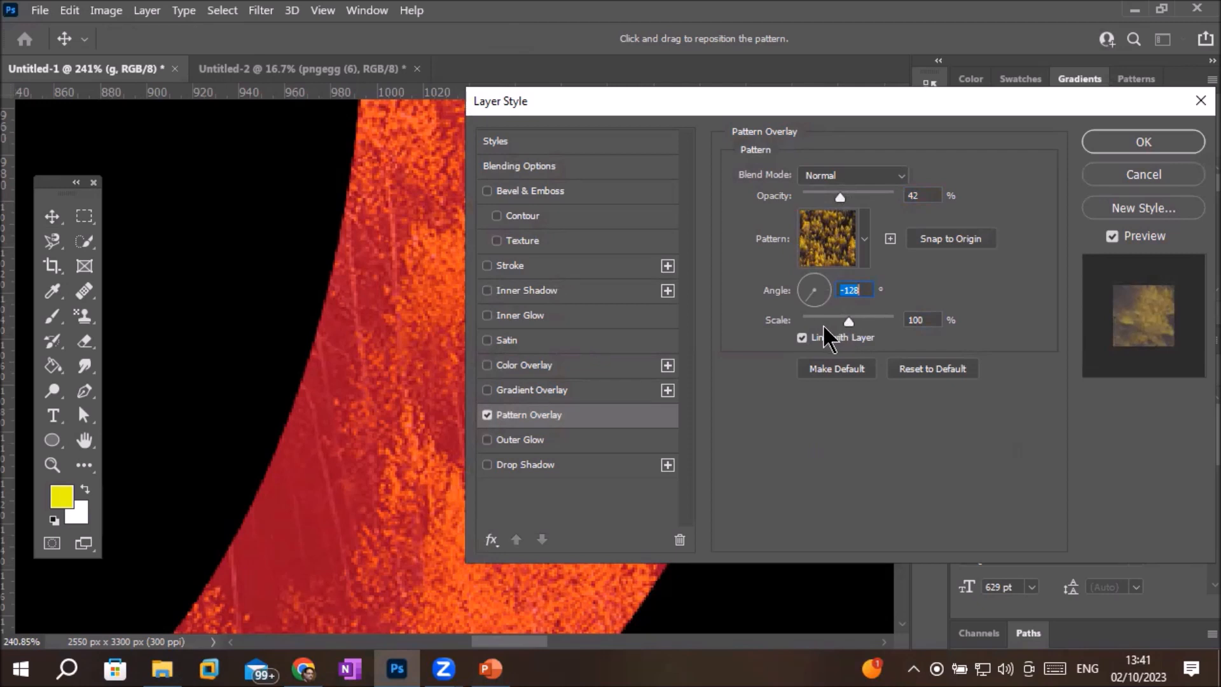
pyautogui.moveTo(838, 323); pyautogui.dragTo(824, 325)
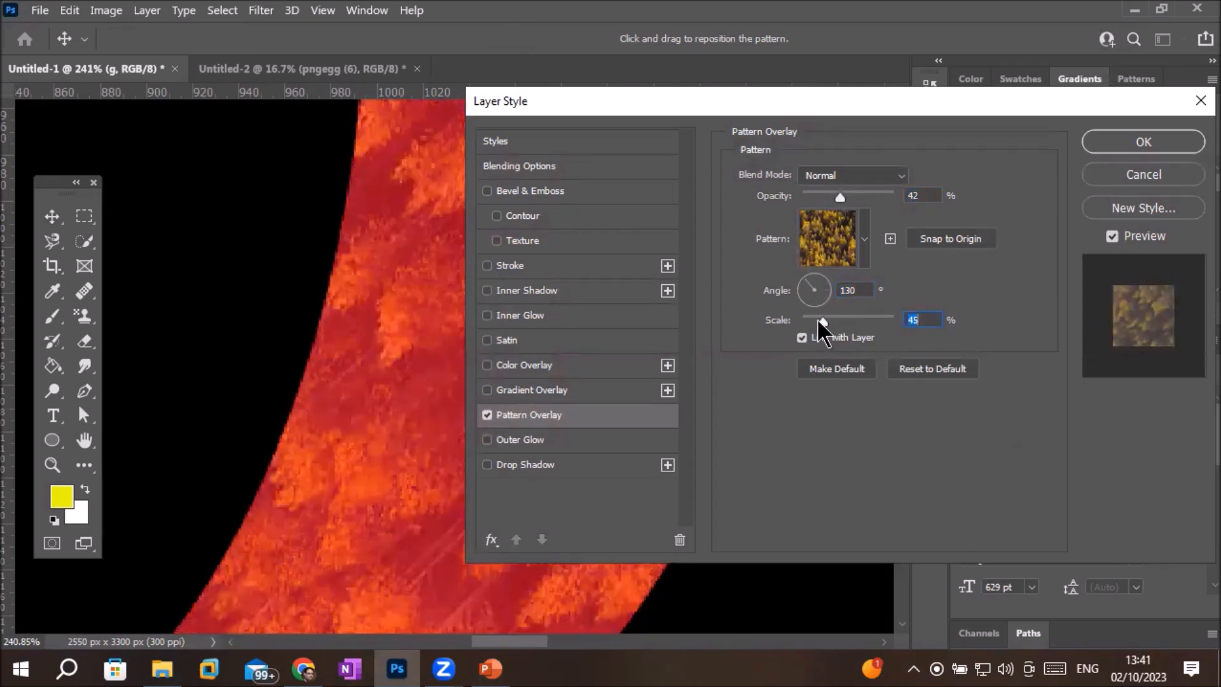
pyautogui.click(819, 320)
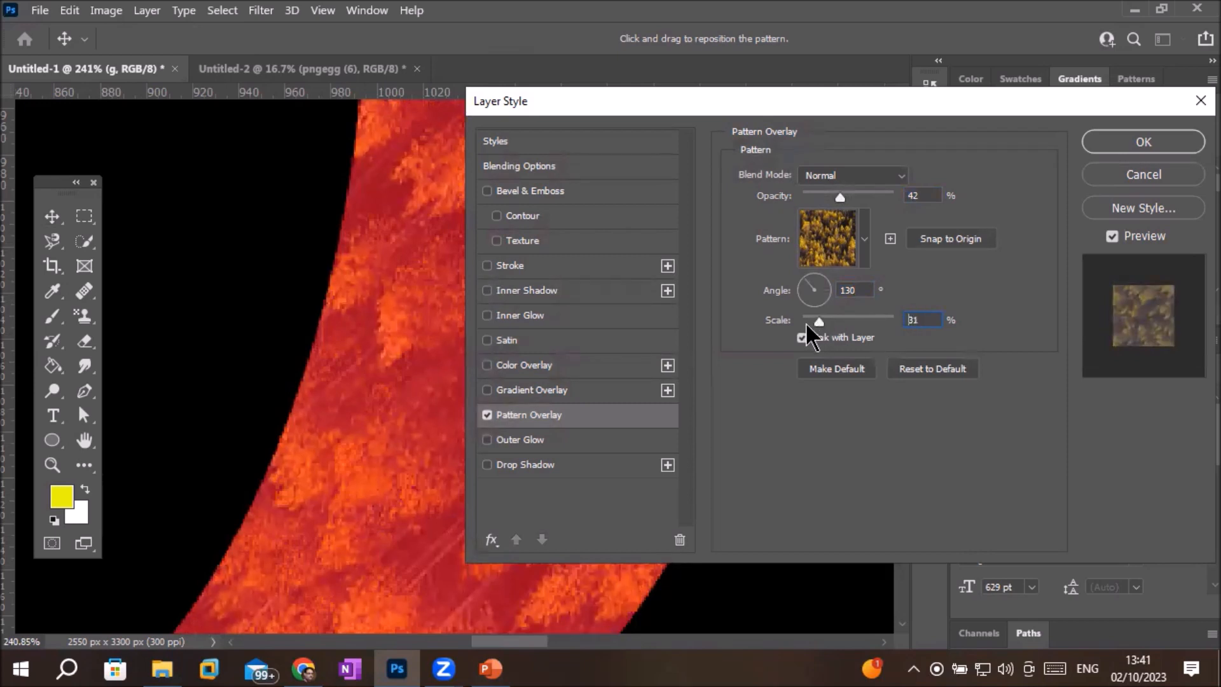
pyautogui.moveTo(820, 321); pyautogui.dragTo(804, 322)
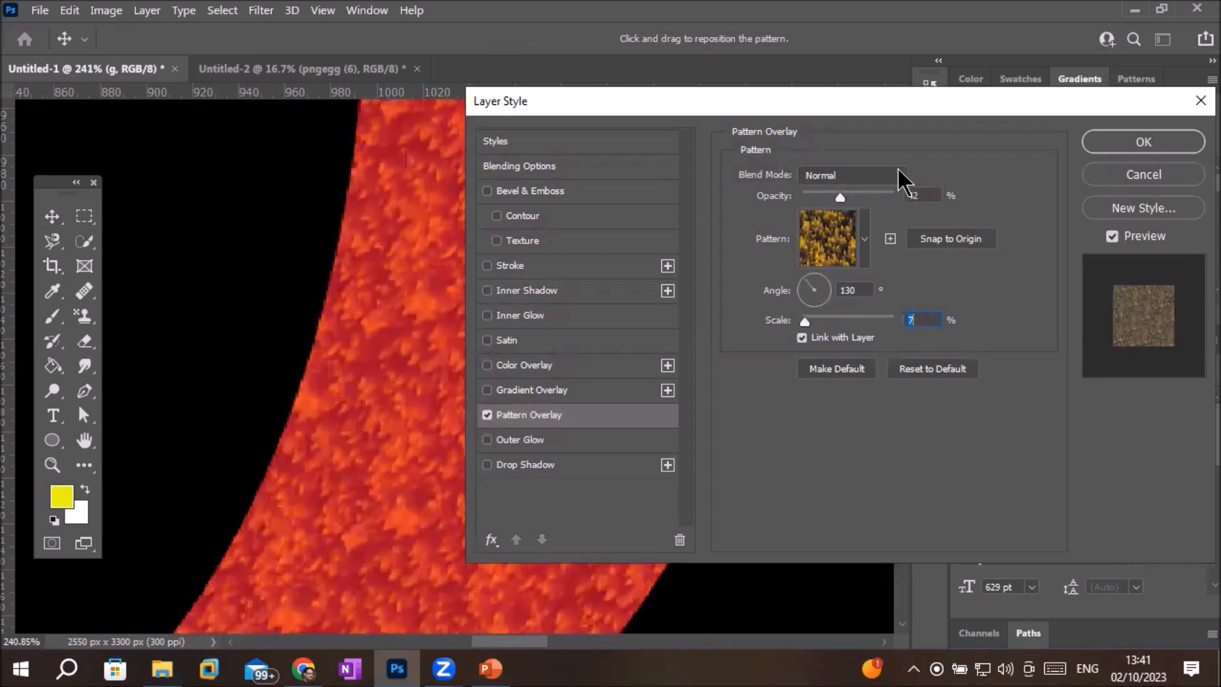
# Replace the overlay pattern on the letter g with CirclePattern.
pyautogui.click(864, 241)
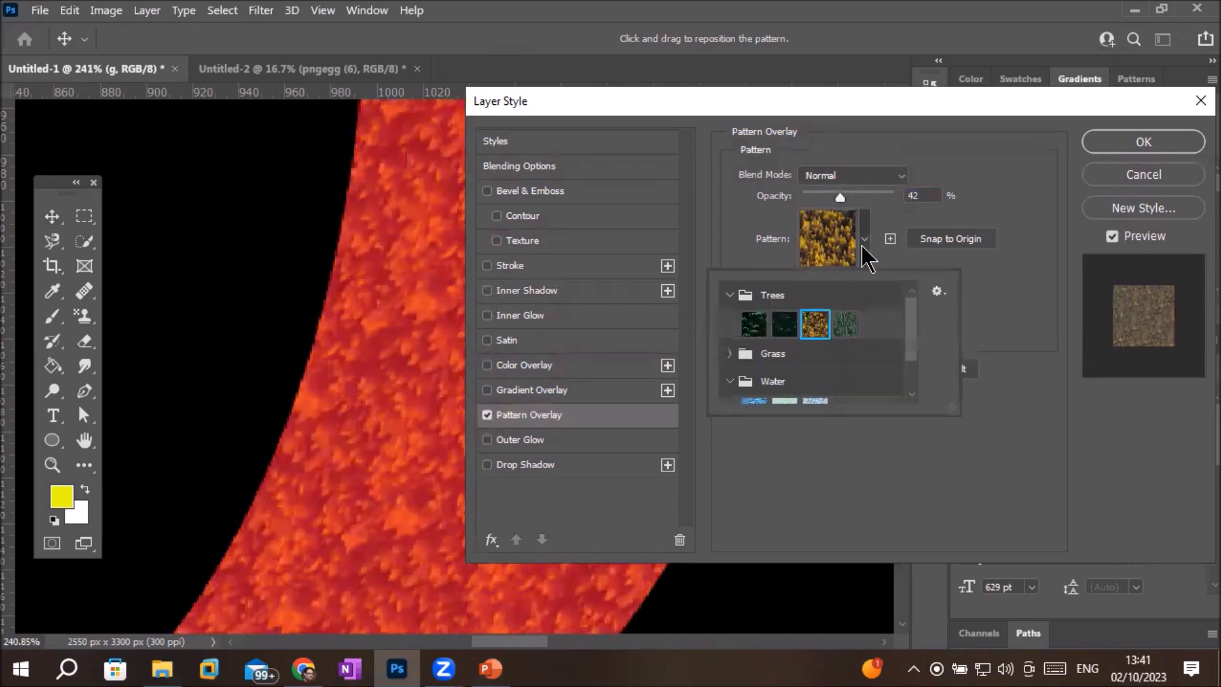
pyautogui.moveTo(908, 325); pyautogui.dragTo(907, 399)
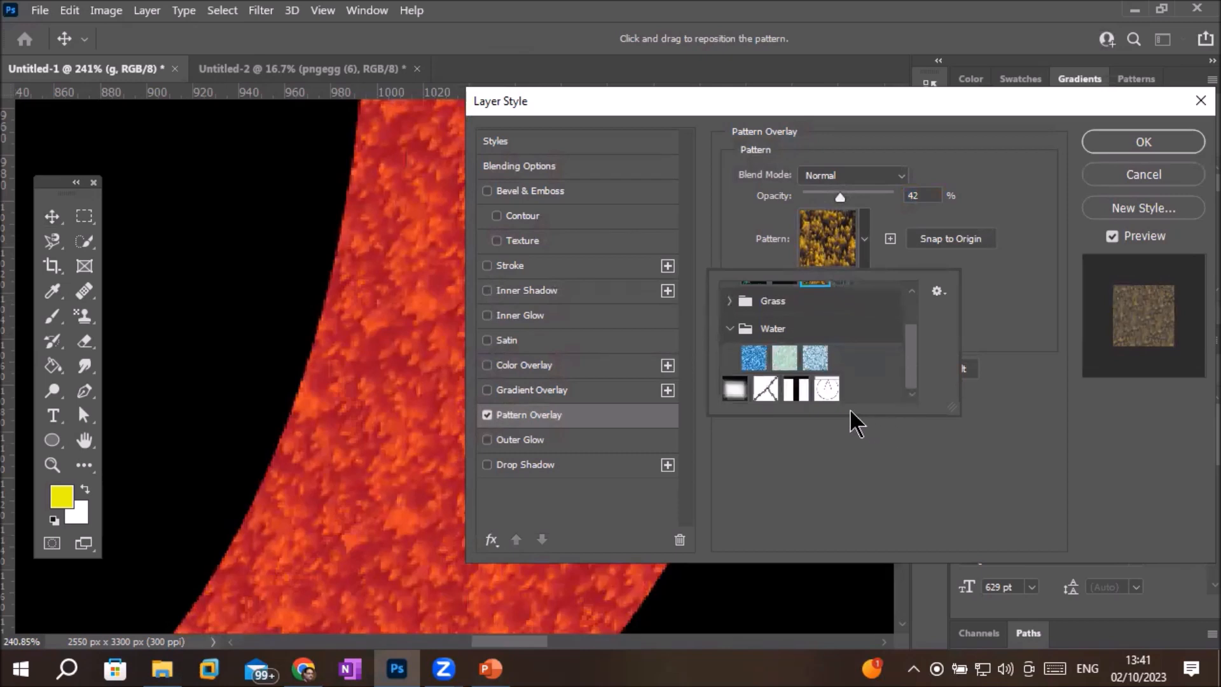
pyautogui.click(825, 389)
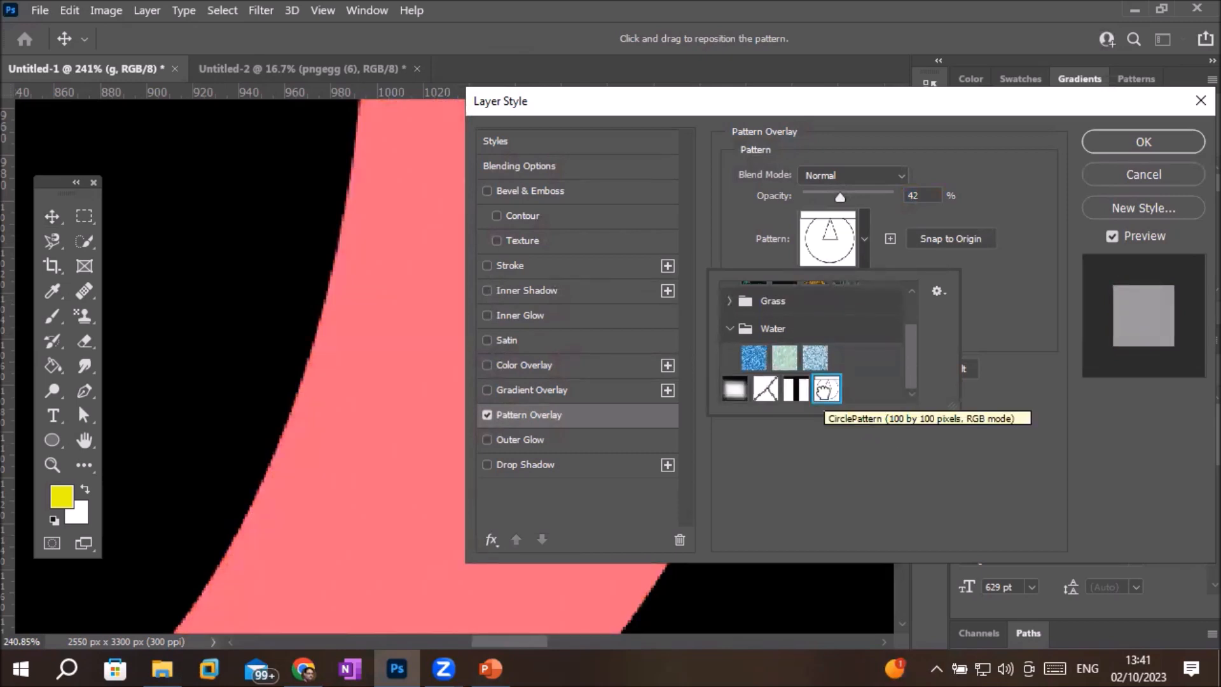
# Raise the Pattern Overlay opacity to 97% and apply the layer style to the letter g.
pyautogui.click(887, 229)
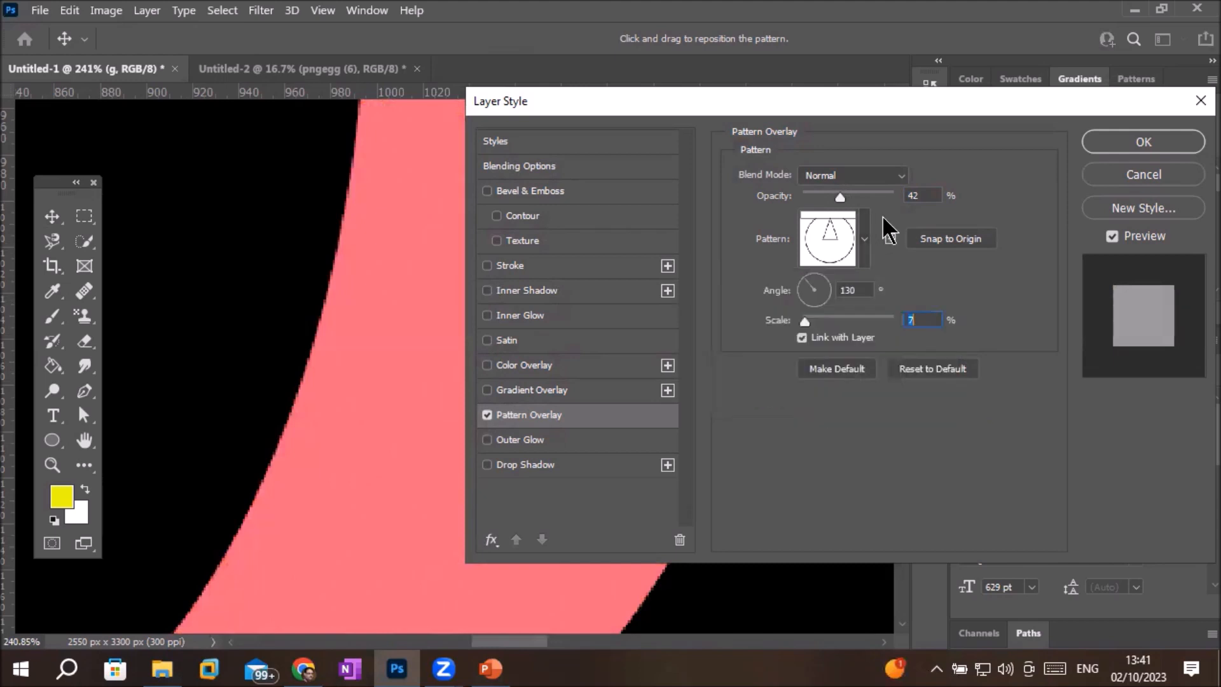
pyautogui.moveTo(839, 198); pyautogui.dragTo(834, 197)
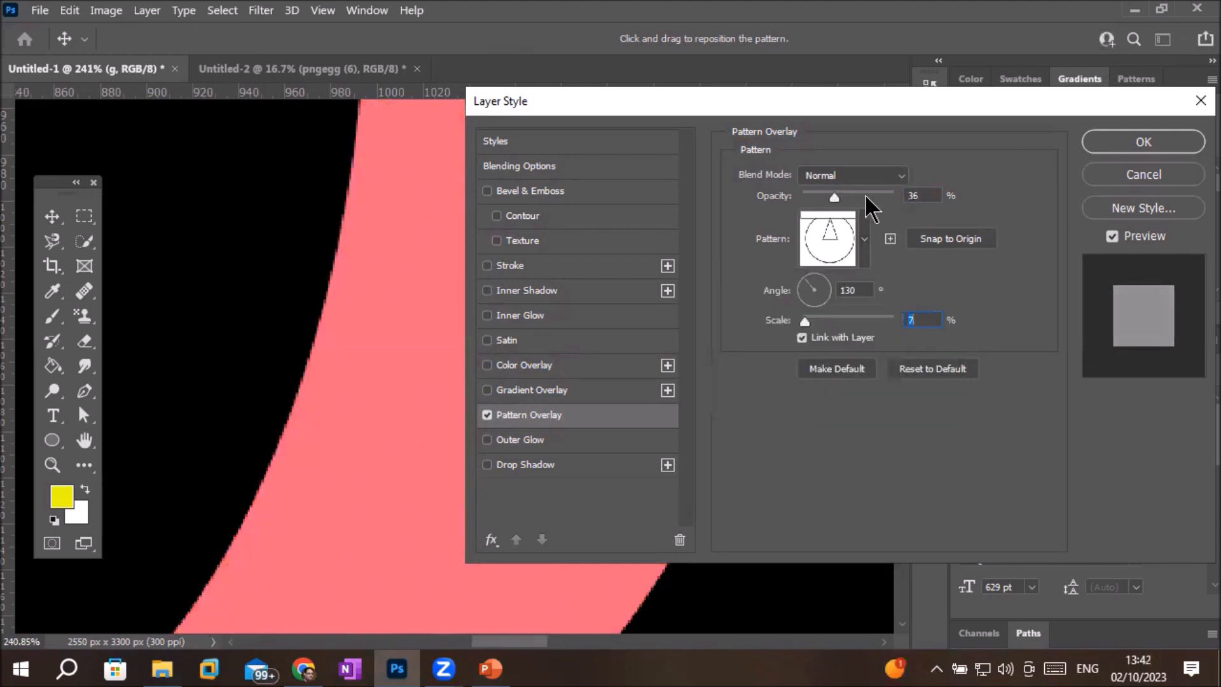
pyautogui.moveTo(835, 198); pyautogui.dragTo(842, 197)
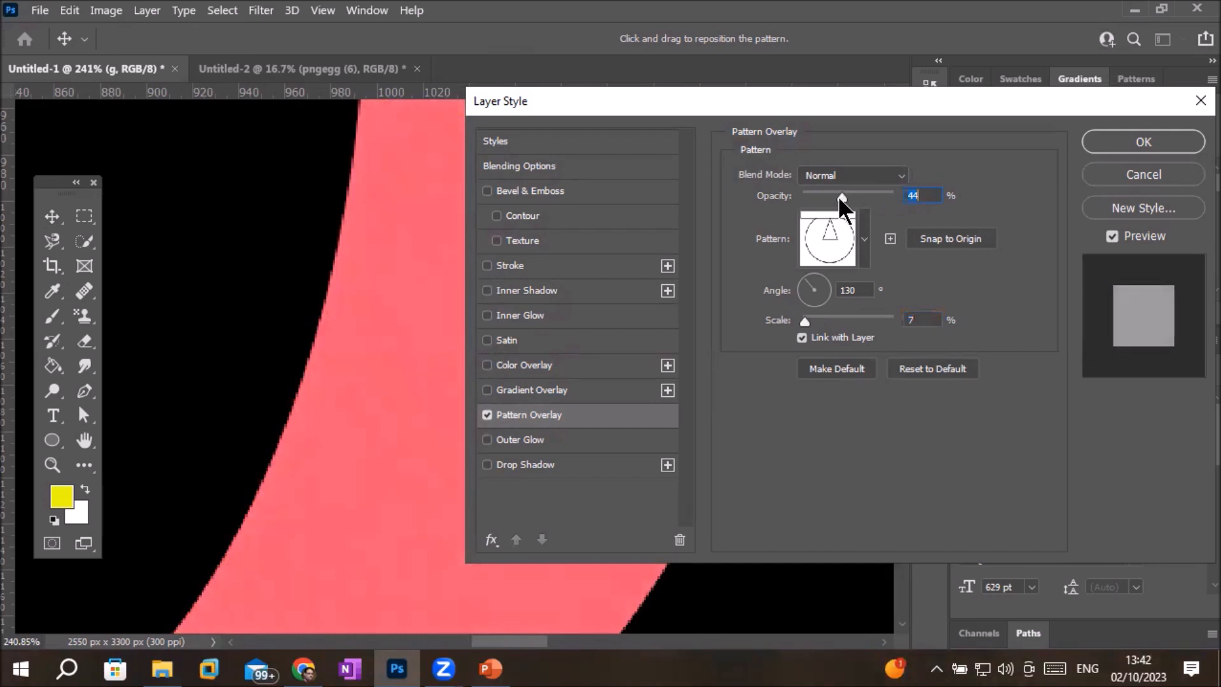
pyautogui.click(889, 197)
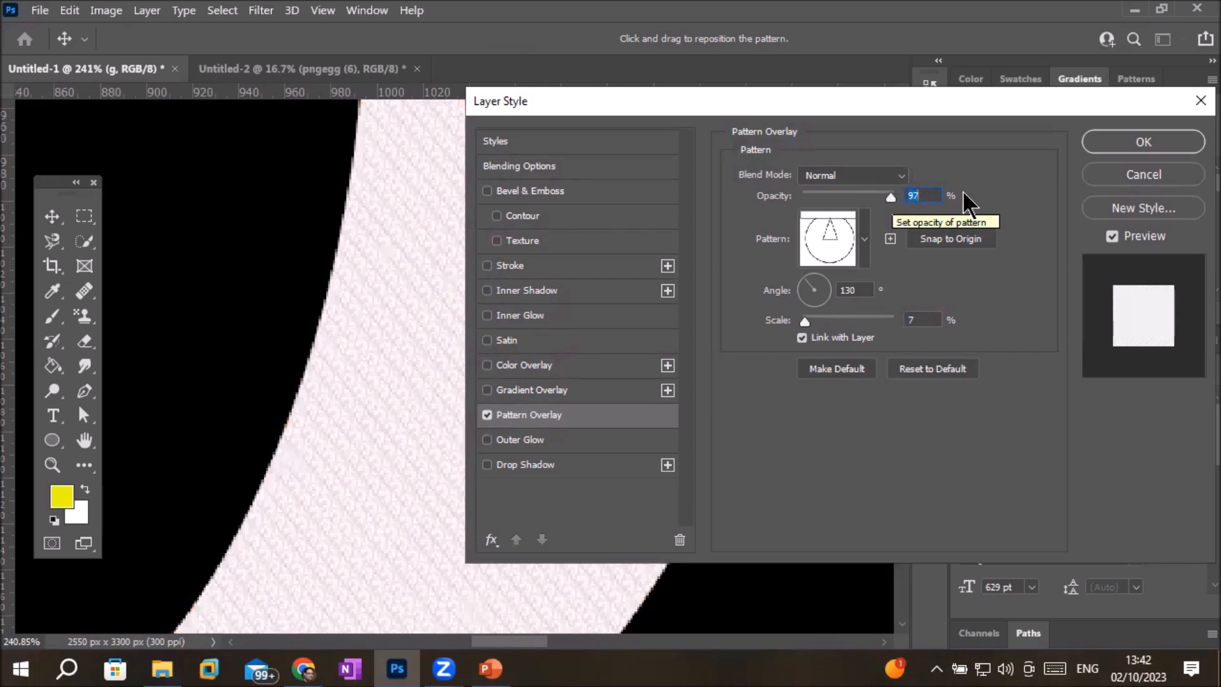
pyautogui.click(1181, 146)
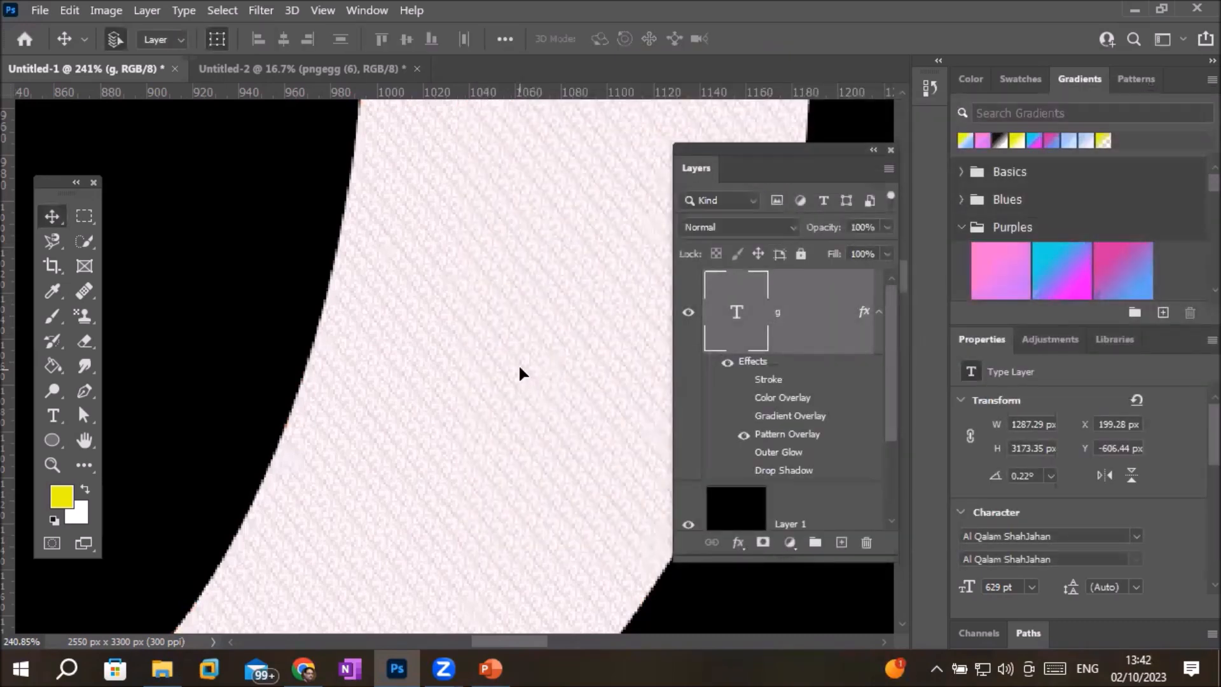
# Inspect the circle pattern up close, reopen the g layer's Pattern Overlay settings and set the pattern scale to 47%.
pyautogui.scroll(3, 522, 357)
pyautogui.scroll(2, 528, 346)
pyautogui.scroll(4, 475, 360)
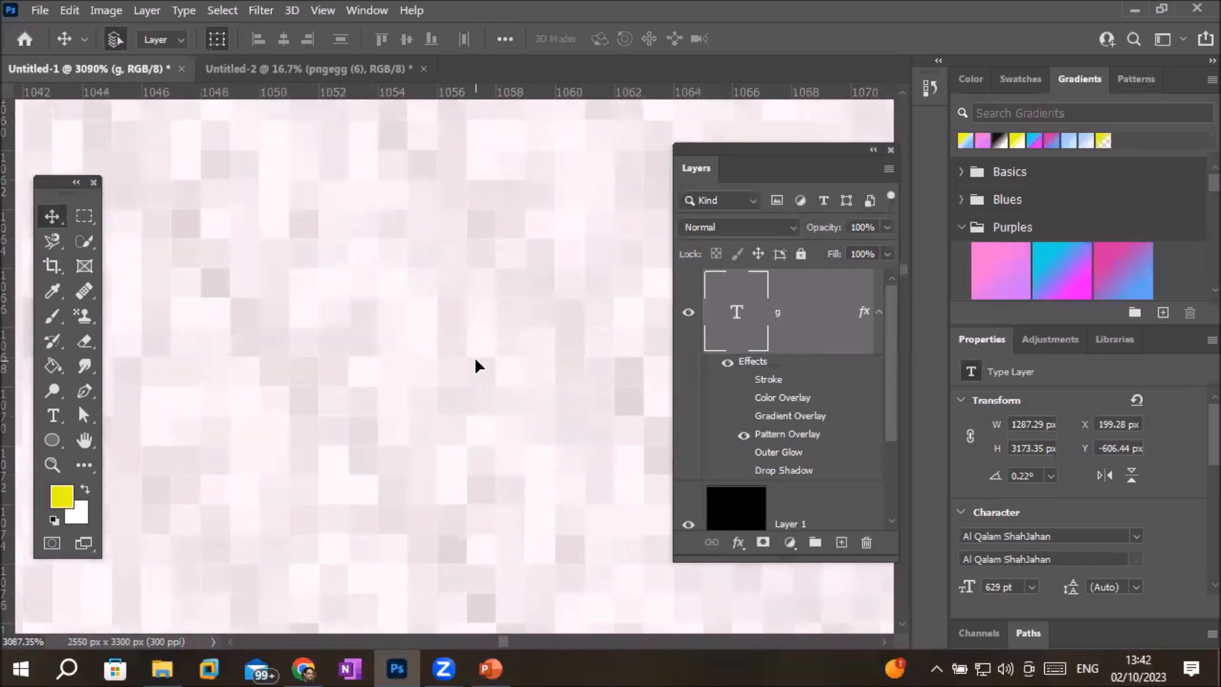
pyautogui.scroll(-8, 476, 361)
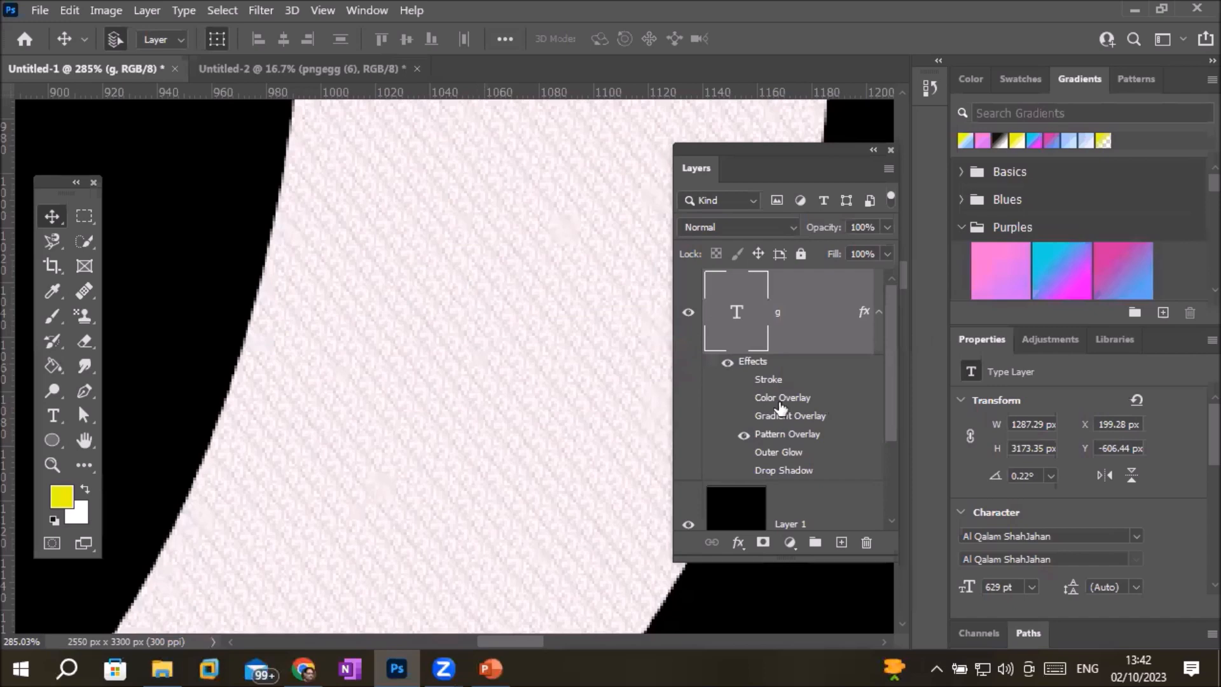
pyautogui.doubleClick(783, 438)
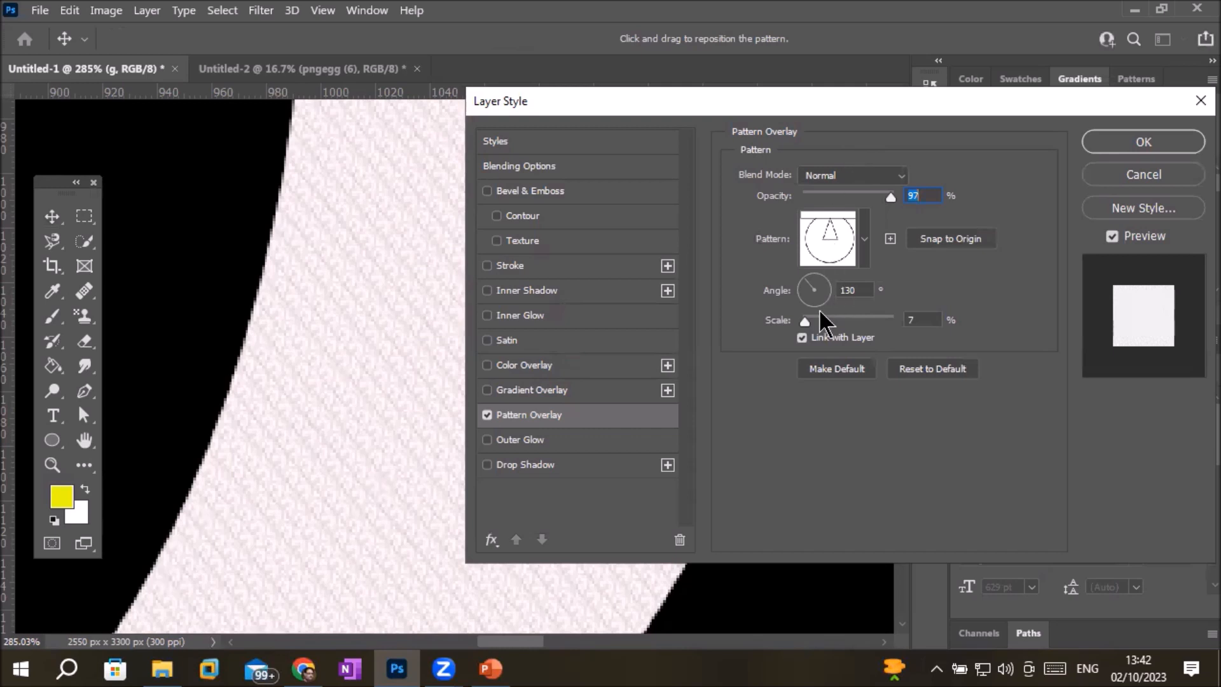
pyautogui.moveTo(804, 322); pyautogui.dragTo(803, 322)
pyautogui.click(824, 318)
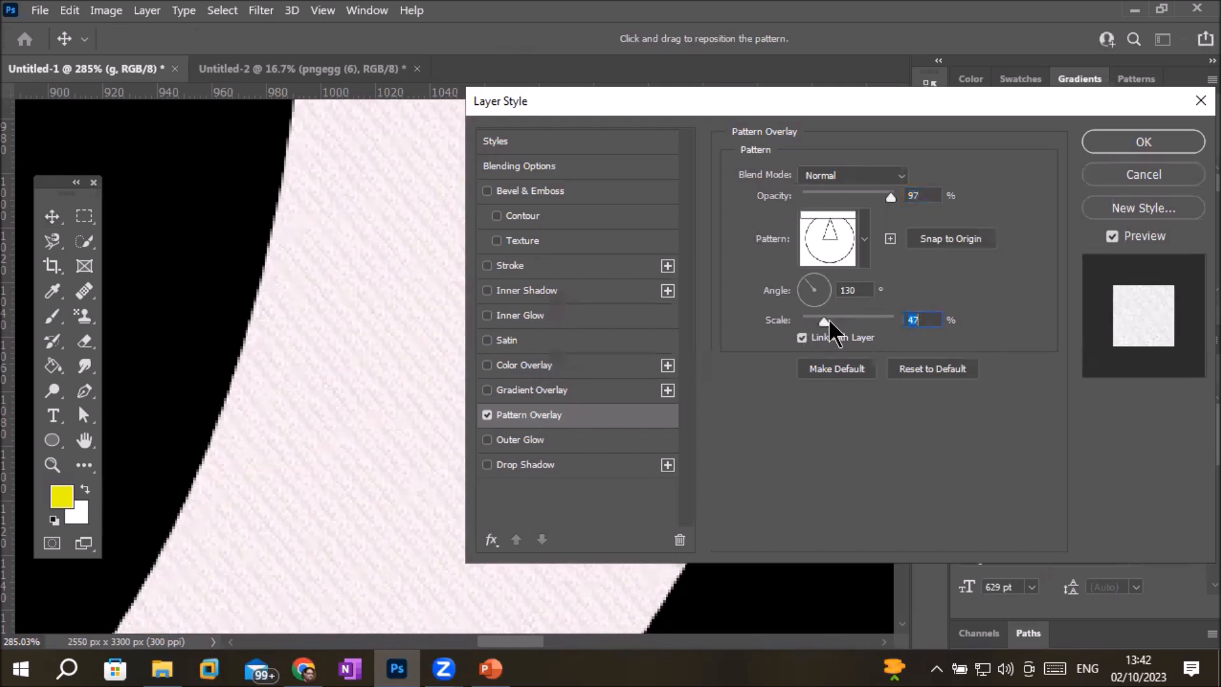
pyautogui.moveTo(824, 318); pyautogui.dragTo(852, 317)
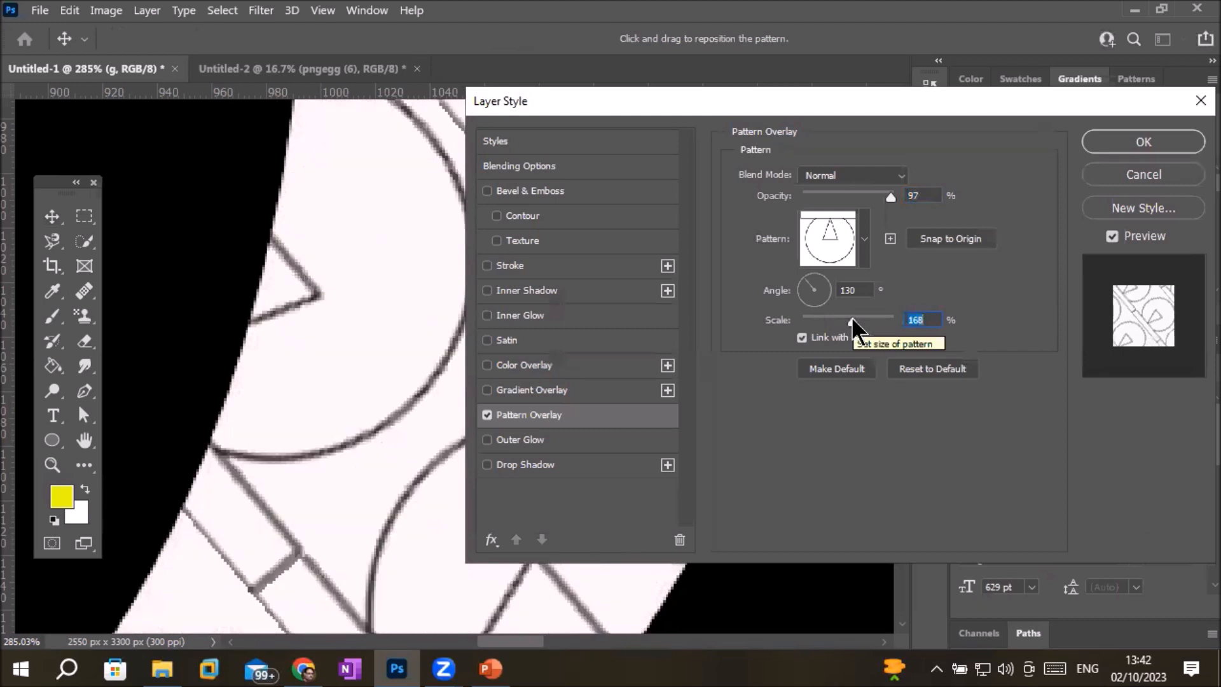
pyautogui.moveTo(852, 318); pyautogui.dragTo(823, 321)
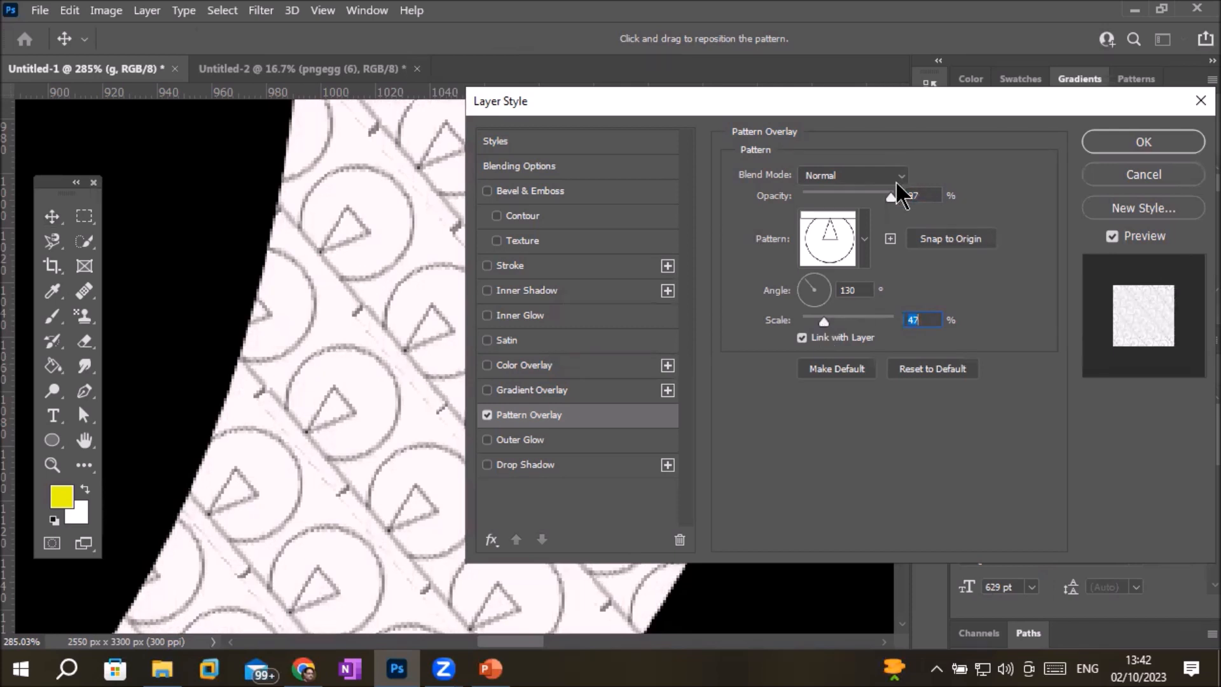
# Reduce the Pattern Overlay opacity to 46%, apply the layer style and view more of the letter g.
pyautogui.moveTo(892, 197); pyautogui.dragTo(864, 197)
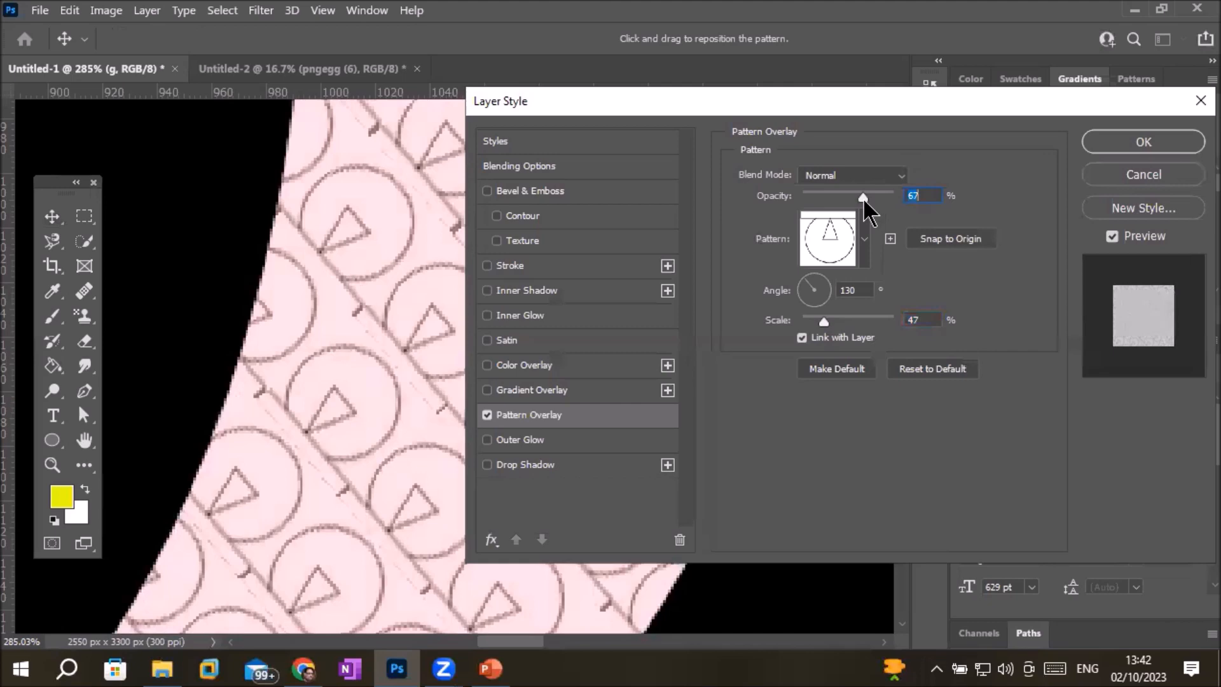
pyautogui.moveTo(864, 197); pyautogui.dragTo(843, 194)
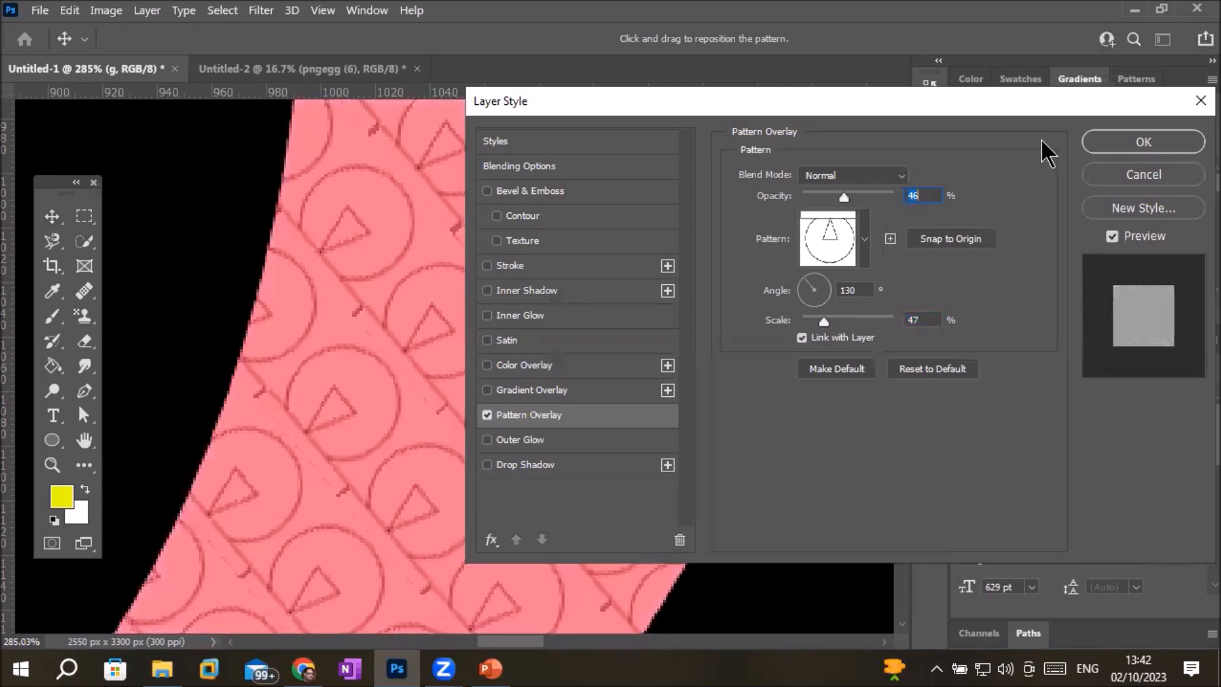
pyautogui.click(1108, 138)
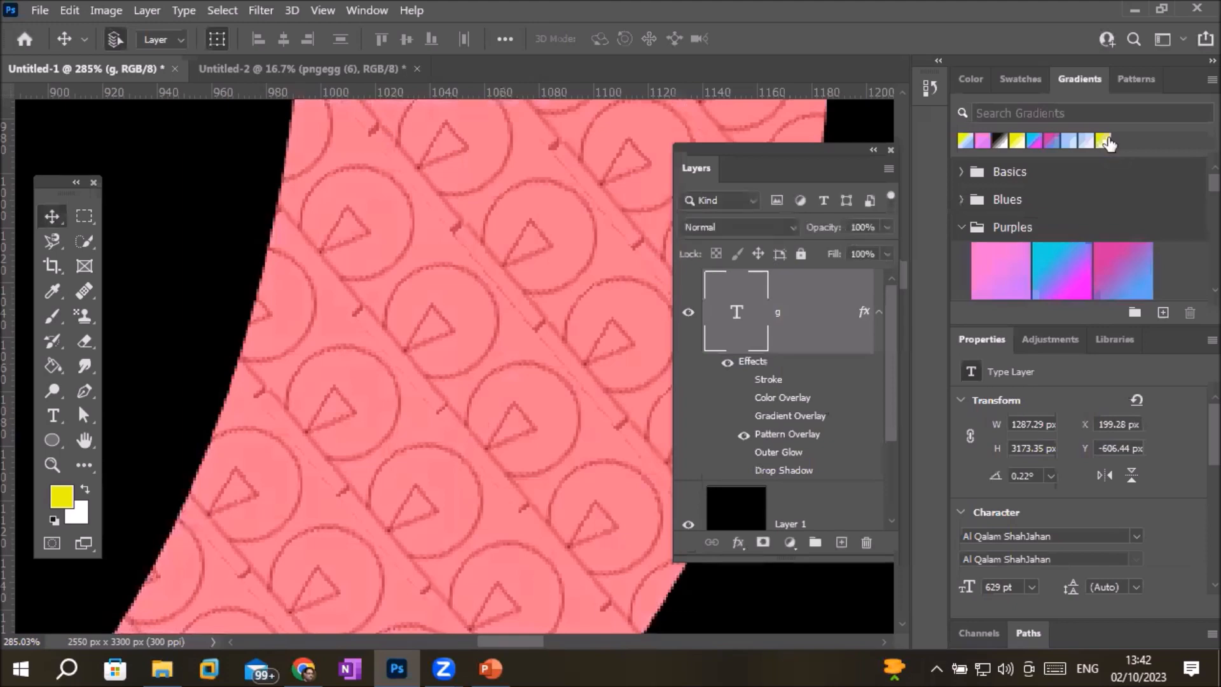
pyautogui.scroll(-5, 609, 270)
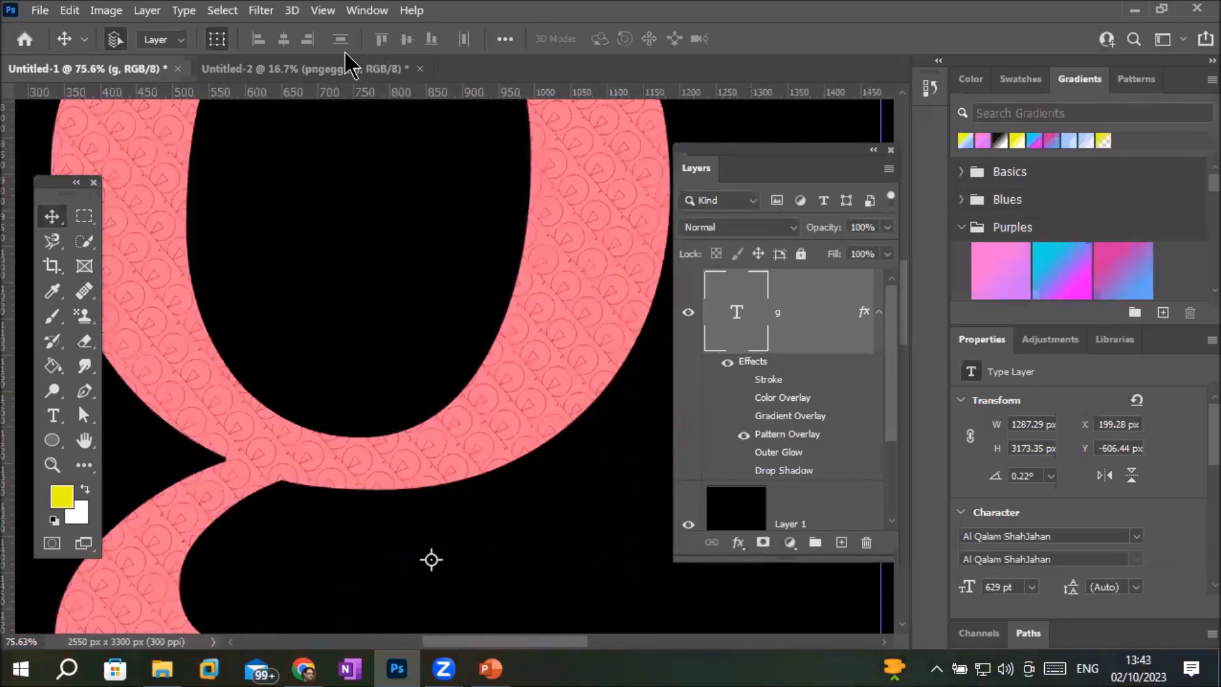
# Switch to the Untitled-2 document, open the pngegg (6) layer's style settings from its Outer Glow effect and leave Outer Glow off.
pyautogui.click(324, 66)
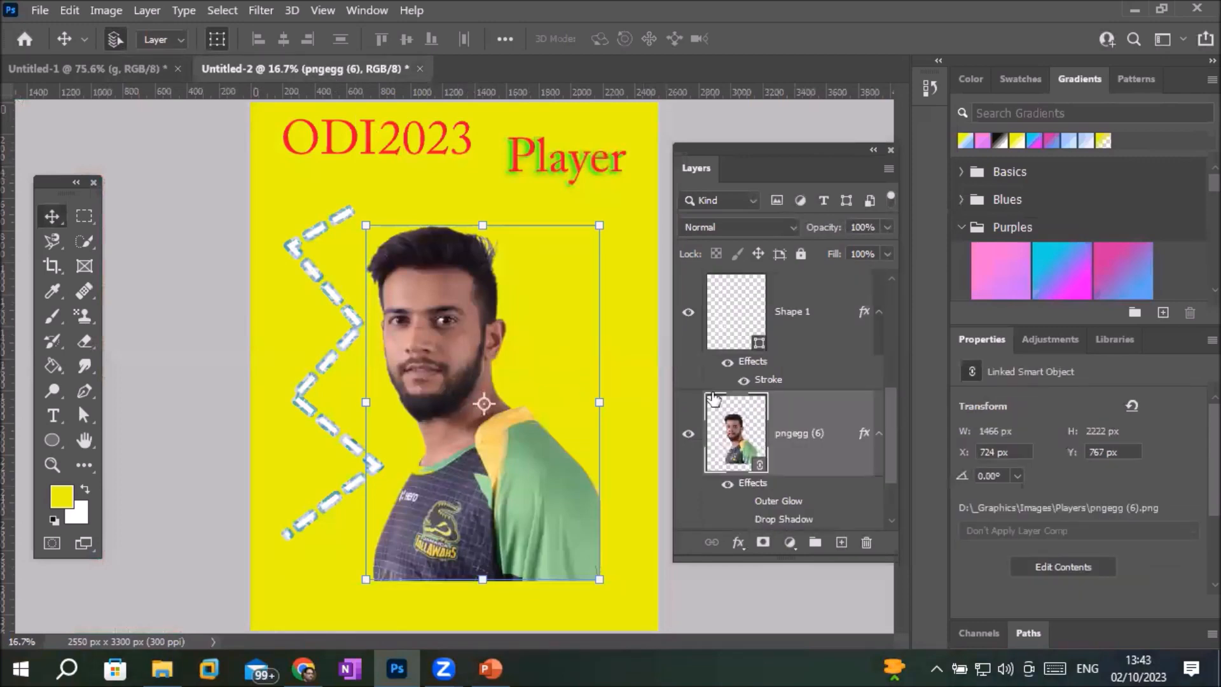
pyautogui.scroll(3, 736, 449)
pyautogui.scroll(4, 434, 375)
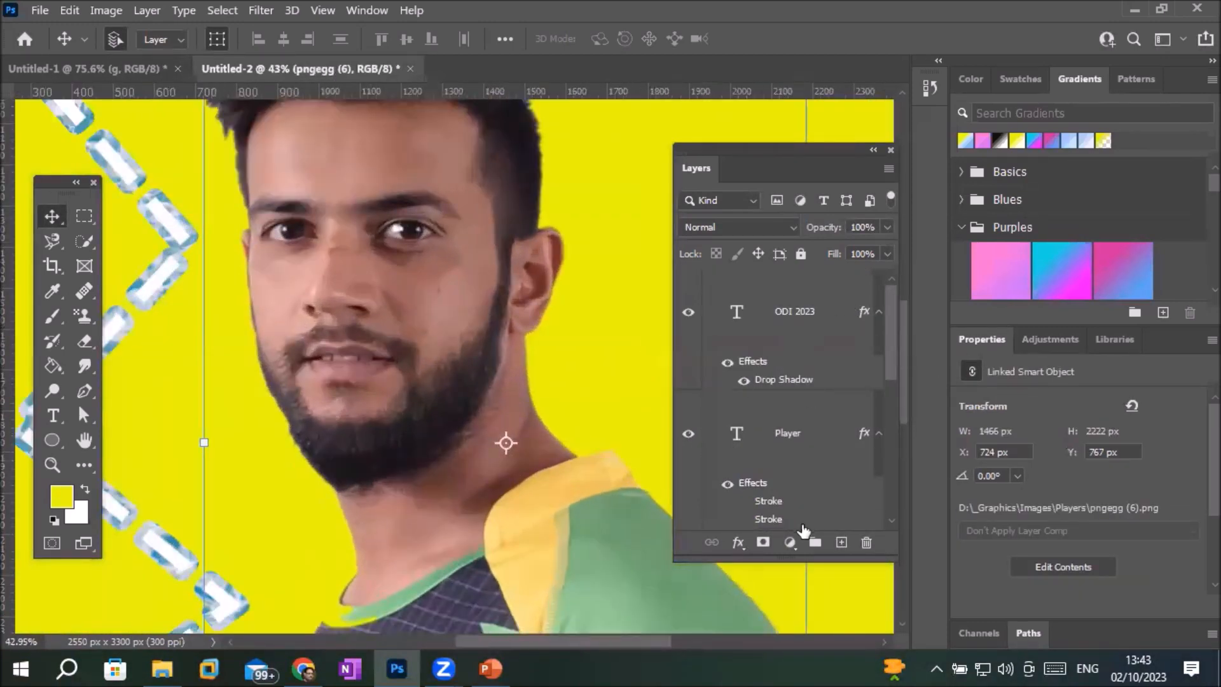
pyautogui.moveTo(892, 351); pyautogui.dragTo(898, 471)
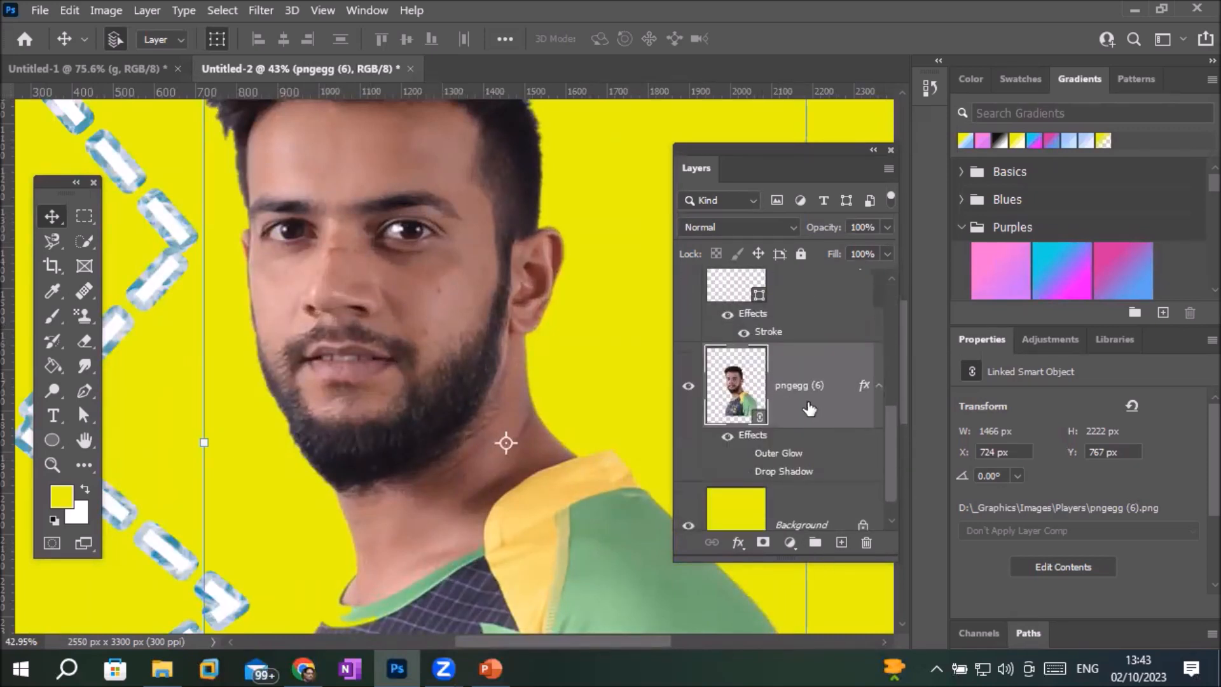
pyautogui.doubleClick(780, 463)
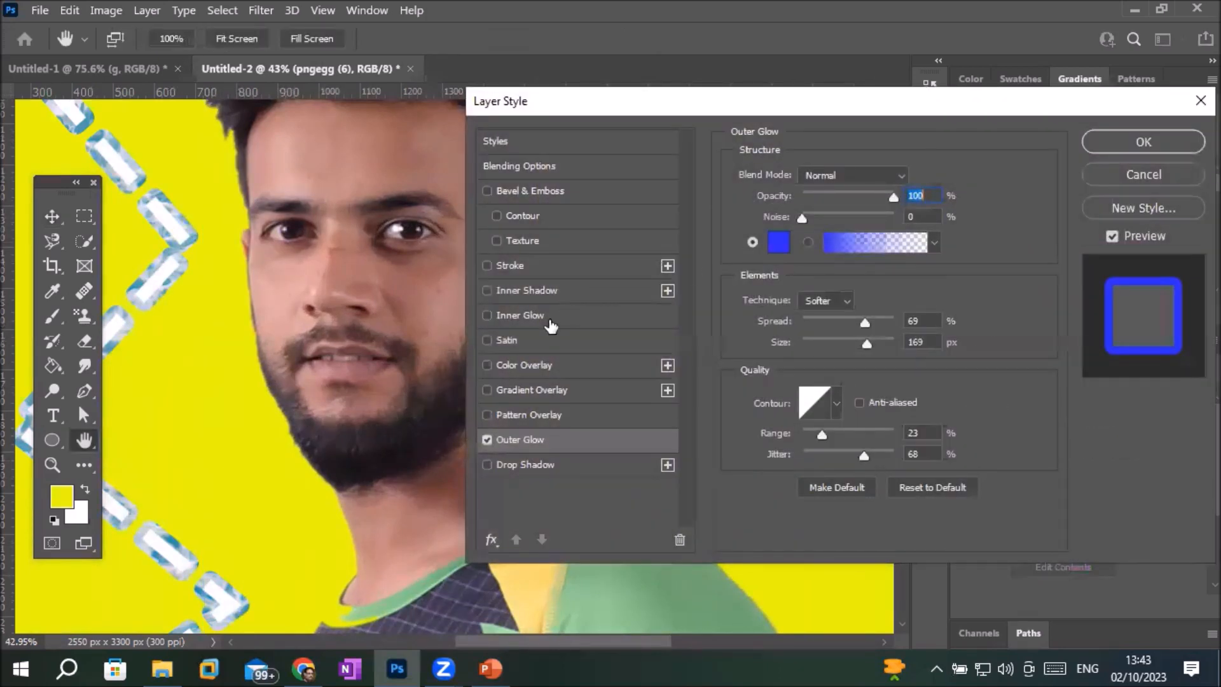
pyautogui.click(487, 439)
pyautogui.click(488, 440)
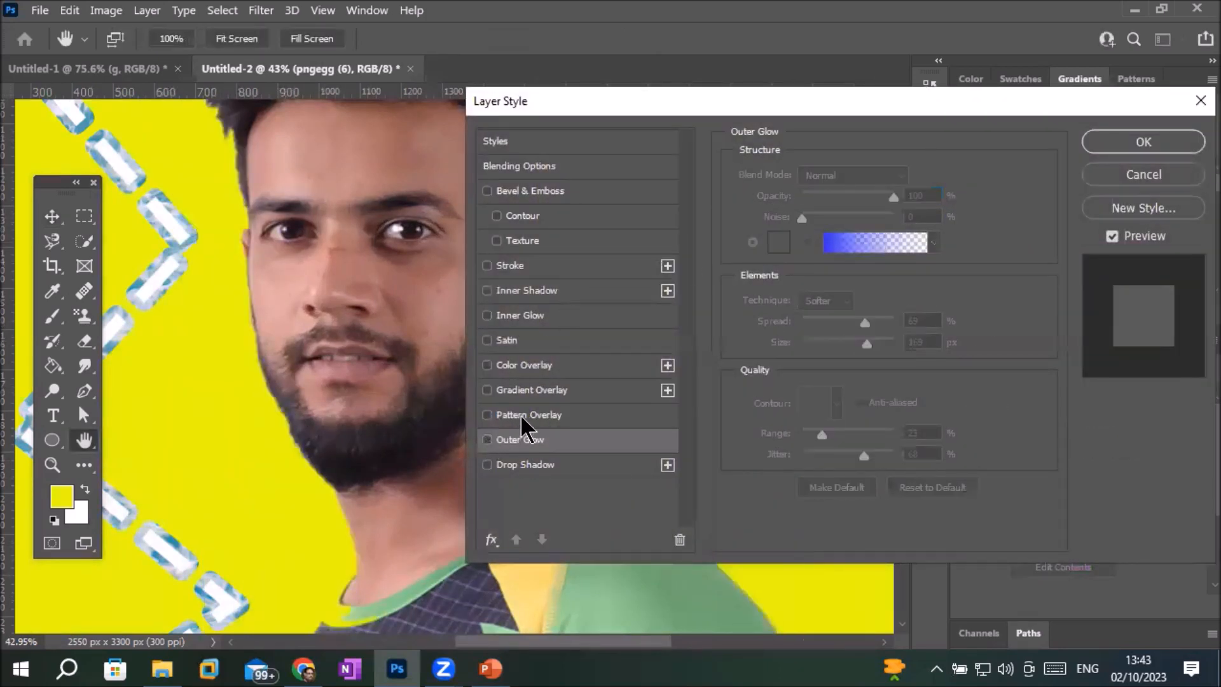
# Add a Color Overlay to the player image and set its color to bright red.
pyautogui.click(512, 373)
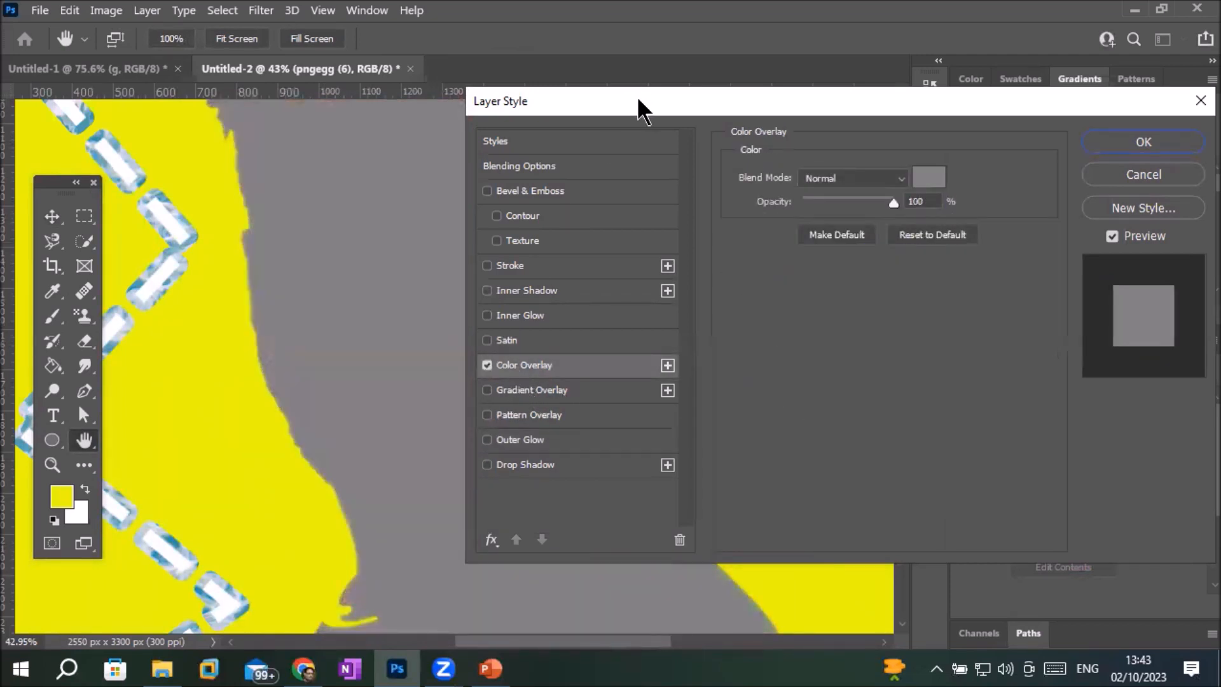
pyautogui.moveTo(639, 105); pyautogui.dragTo(772, 129)
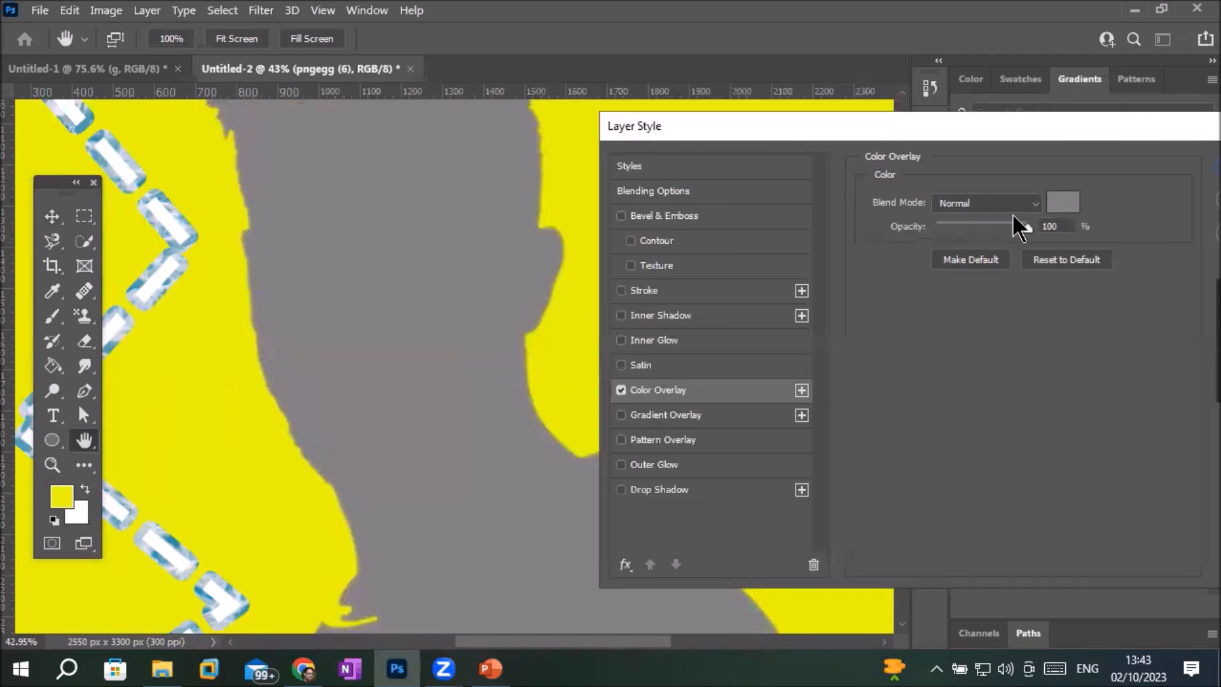
pyautogui.click(1071, 205)
pyautogui.click(781, 248)
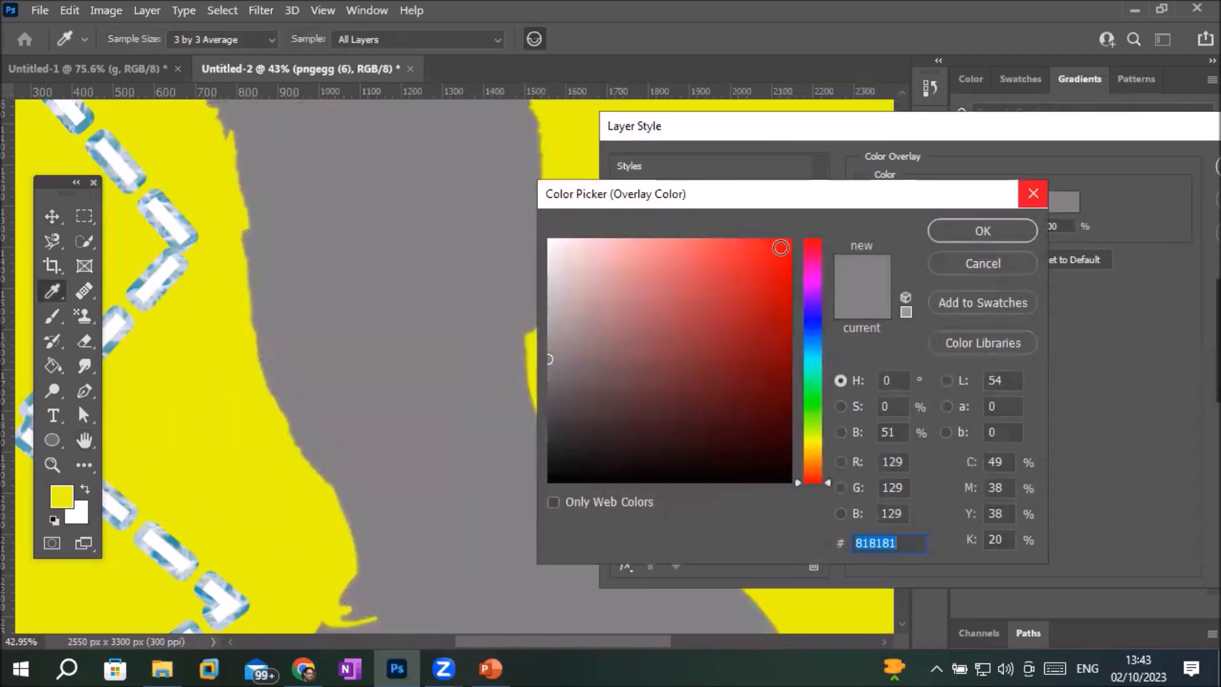
pyautogui.click(982, 231)
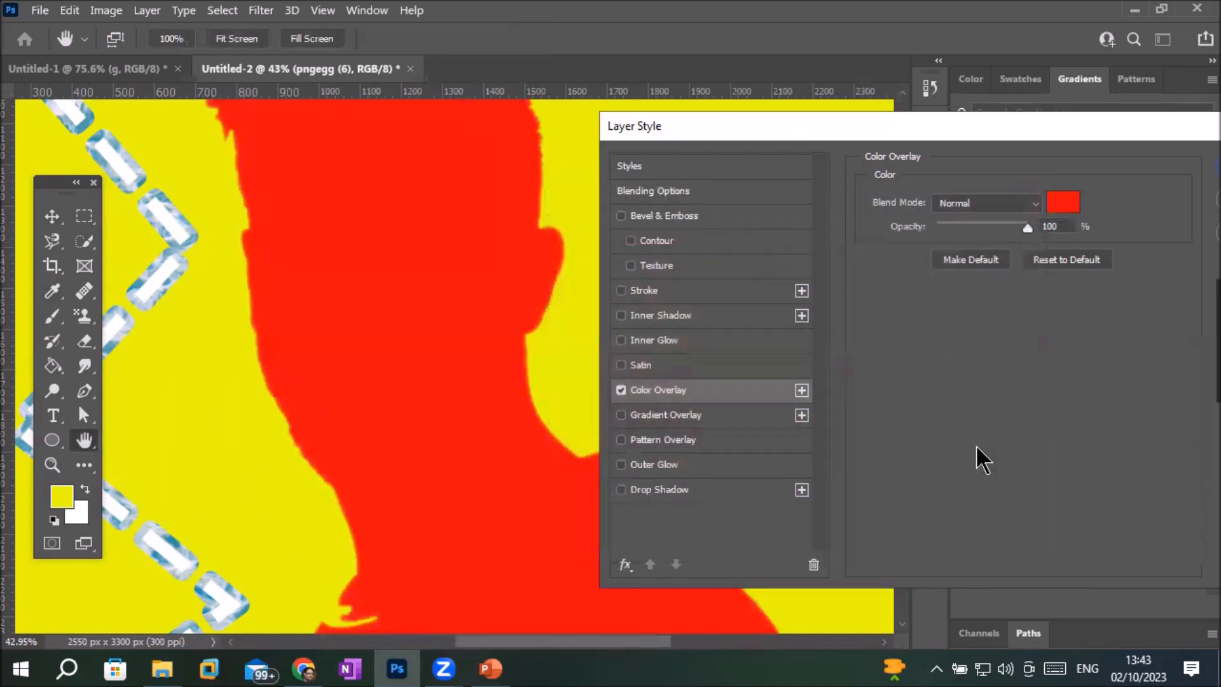
# Try the red Color Overlay at 40% opacity, return it to 100% and turn the overlay off.
pyautogui.moveTo(1027, 227); pyautogui.dragTo(972, 227)
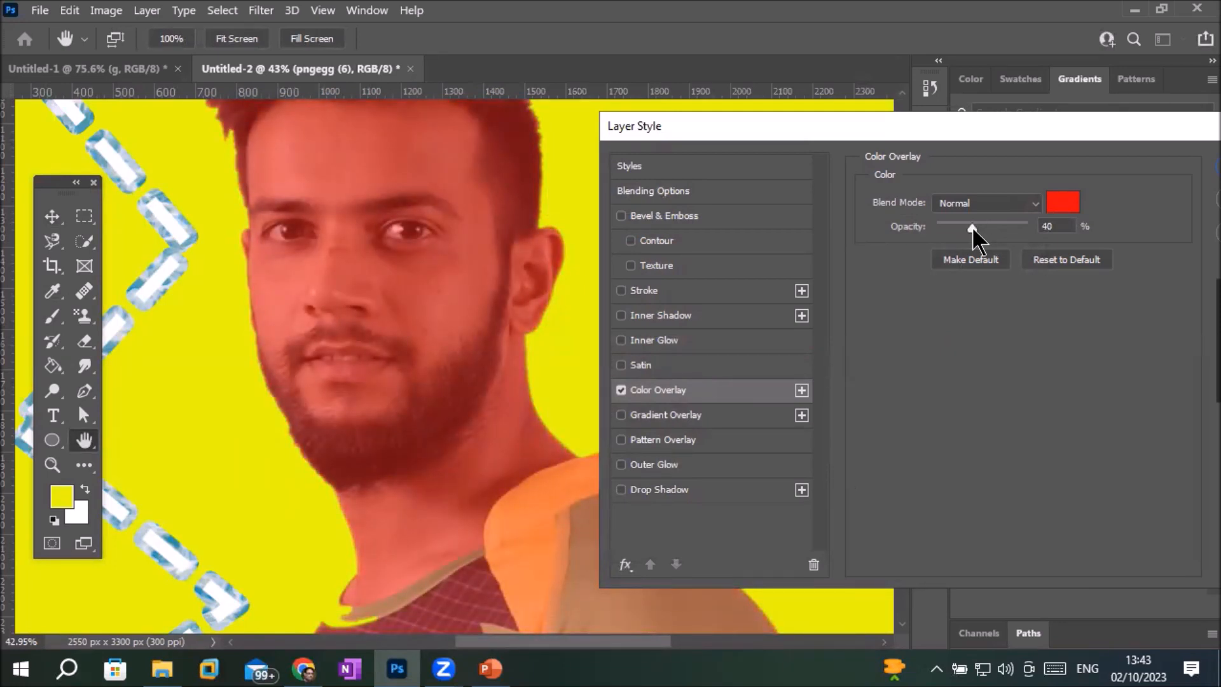
pyautogui.moveTo(972, 226); pyautogui.dragTo(1036, 223)
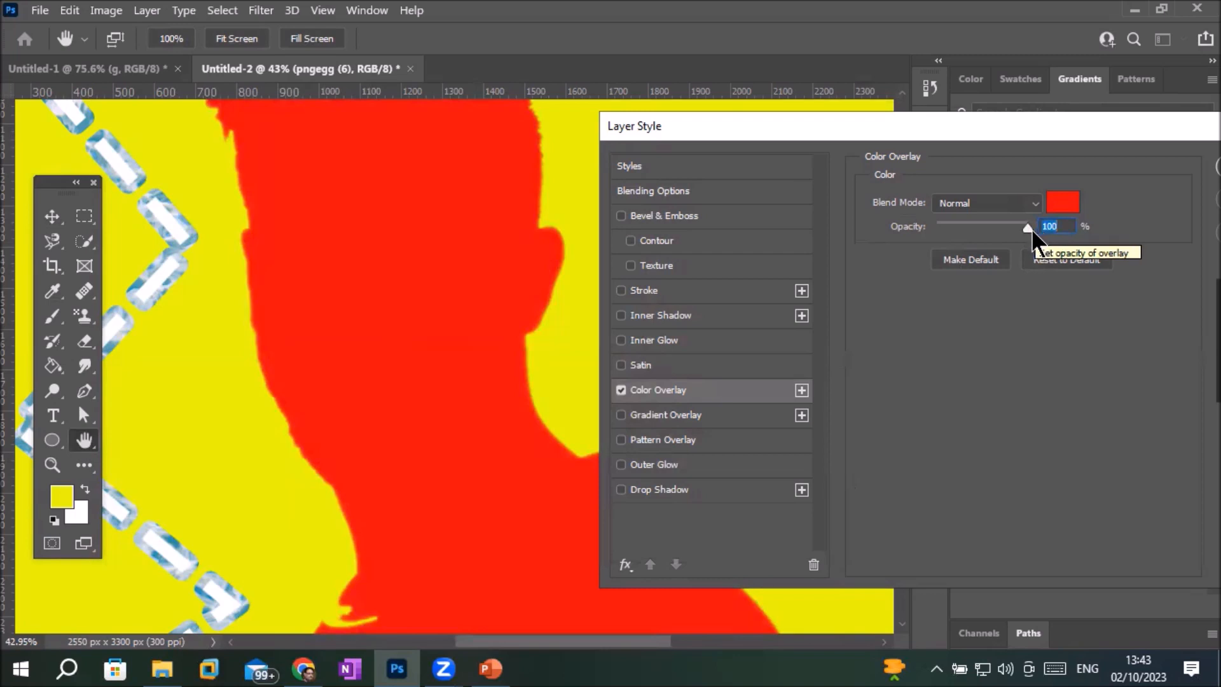
pyautogui.moveTo(1013, 233); pyautogui.dragTo(990, 265)
pyautogui.click(620, 384)
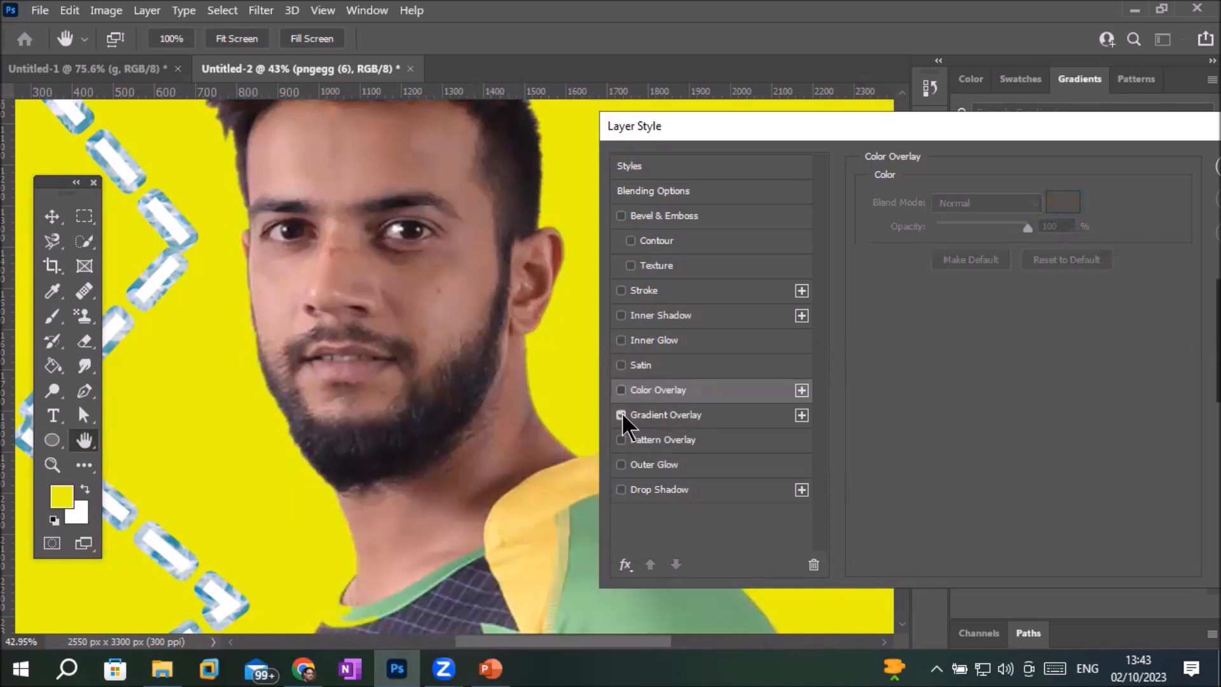
# Try a pink-to-purple Gradient Overlay at 65% opacity on the player image and turn it off again.
pyautogui.click(621, 415)
pyautogui.click(654, 416)
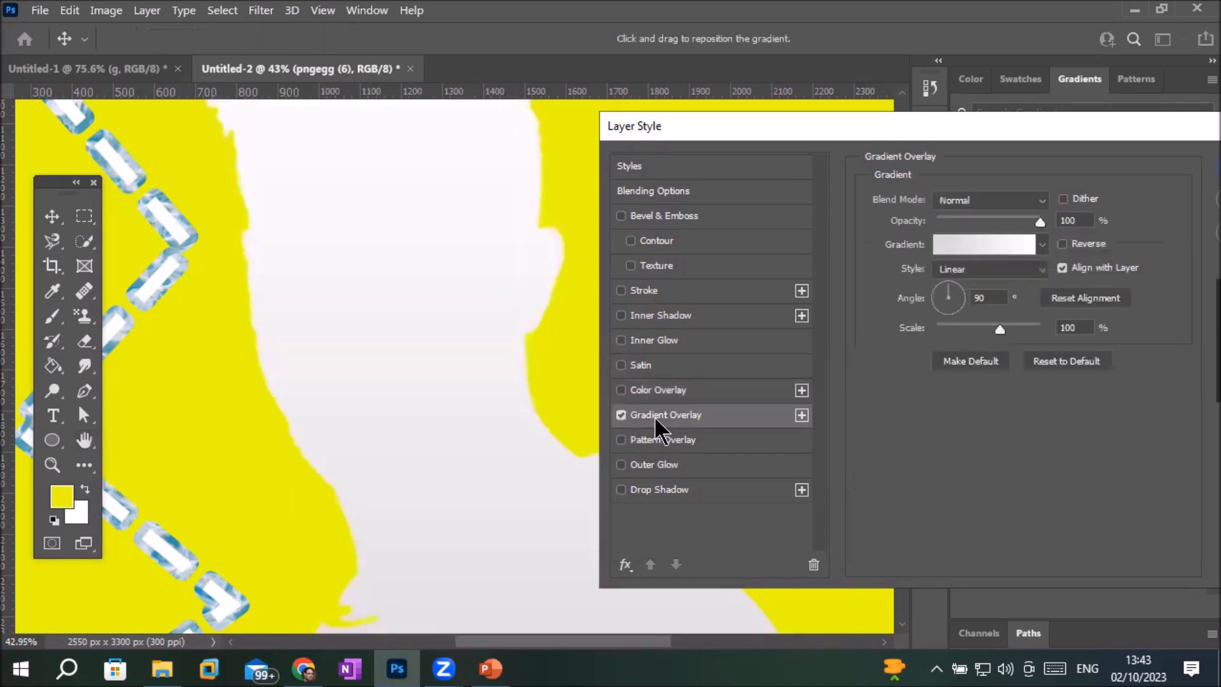
pyautogui.click(1043, 245)
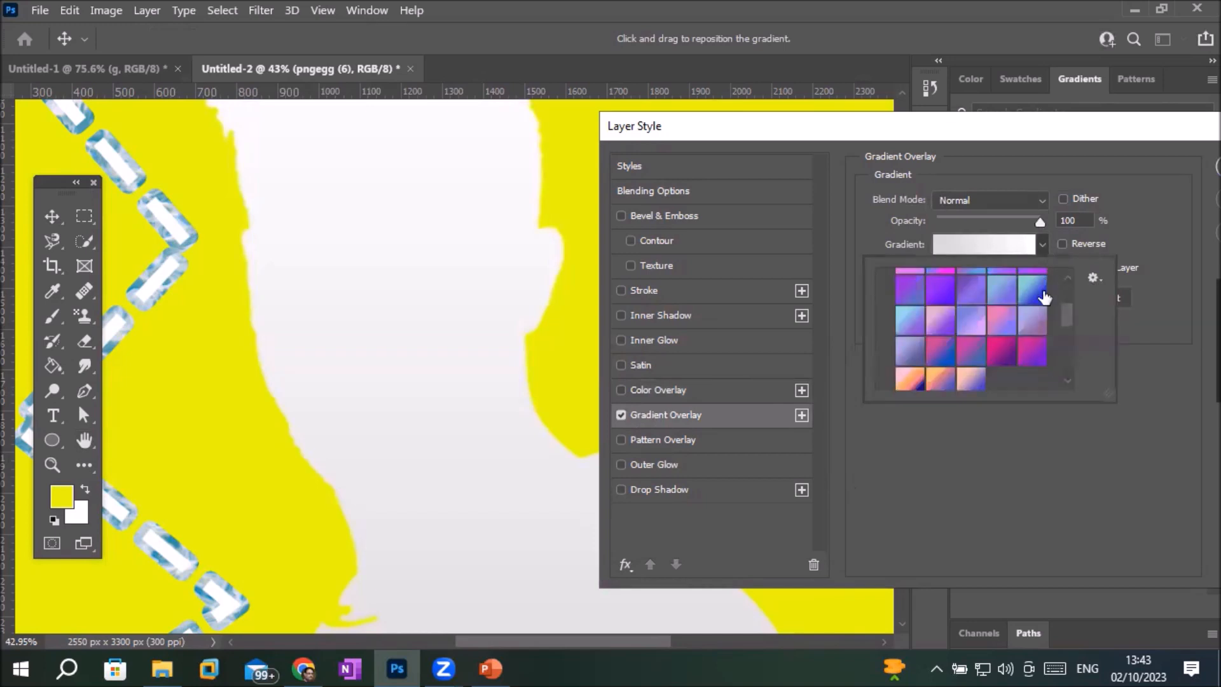
pyautogui.click(1033, 353)
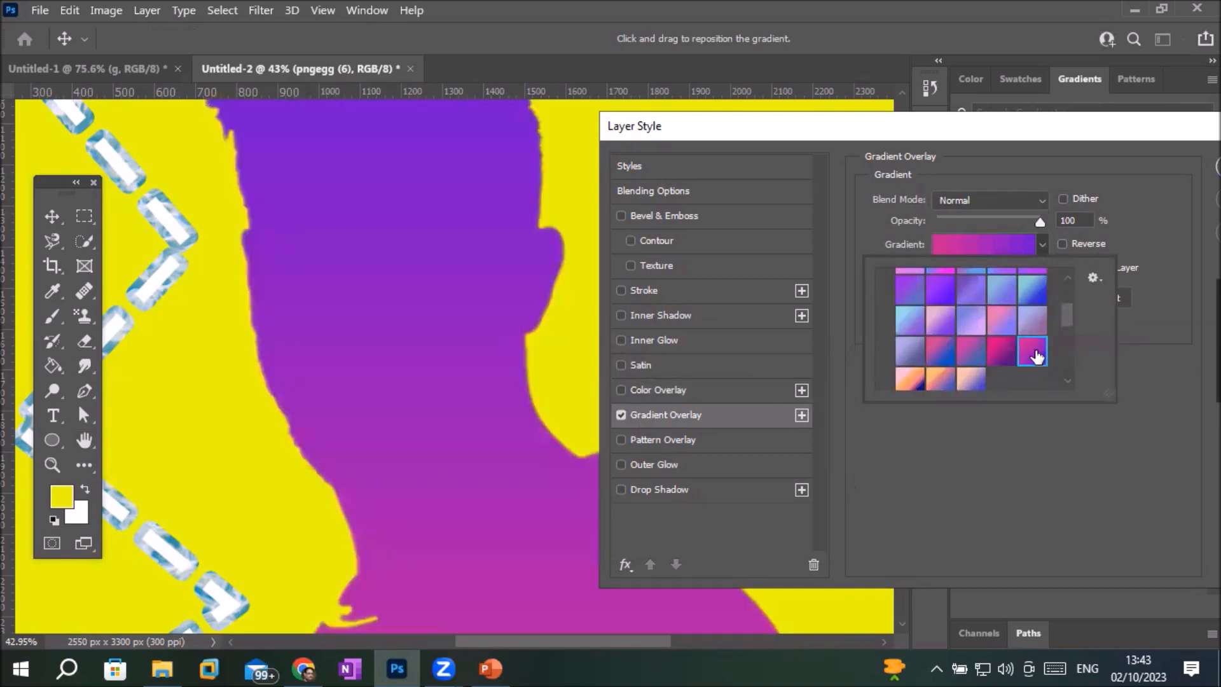
pyautogui.moveTo(1041, 223); pyautogui.dragTo(1005, 219)
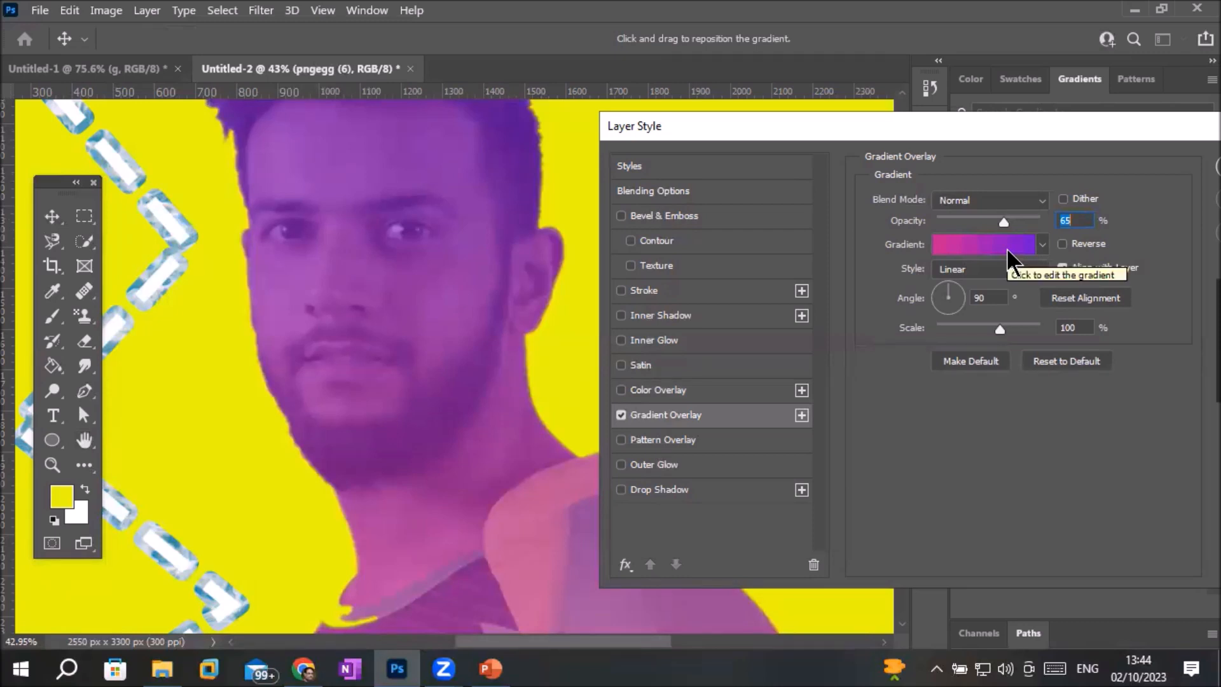
pyautogui.click(622, 415)
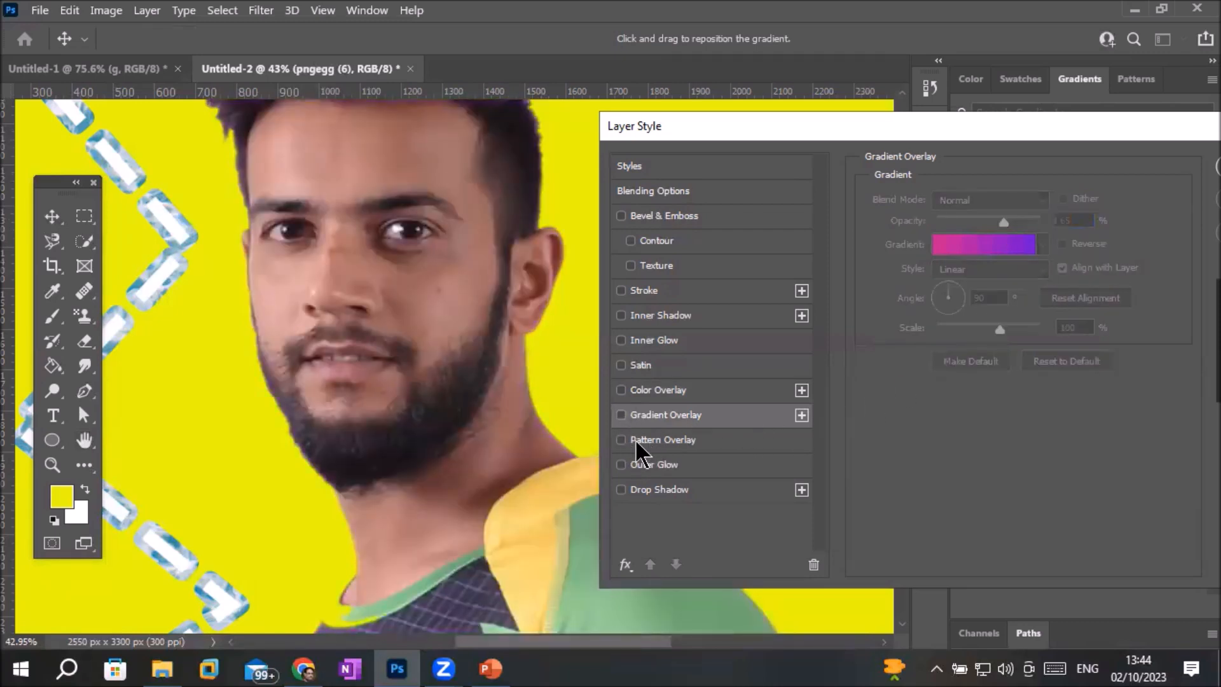
# Add a Pattern Overlay with the green leaf pattern to the player image and reduce its opacity to 54%.
pyautogui.click(620, 440)
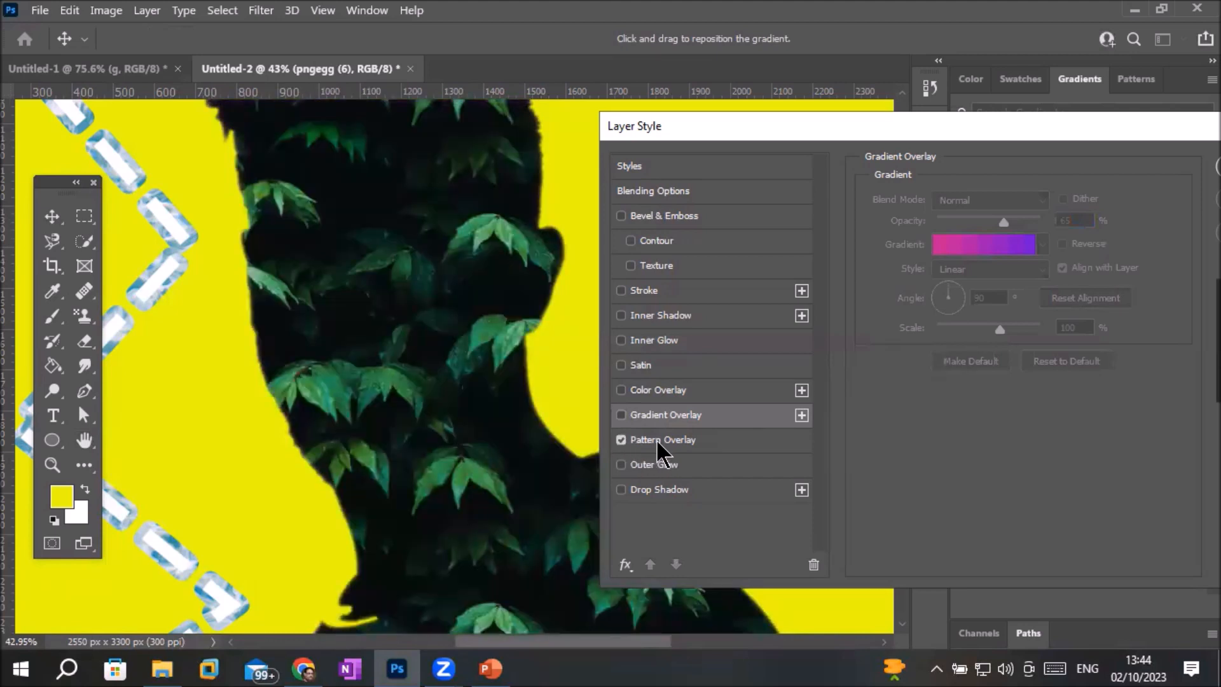
pyautogui.click(693, 438)
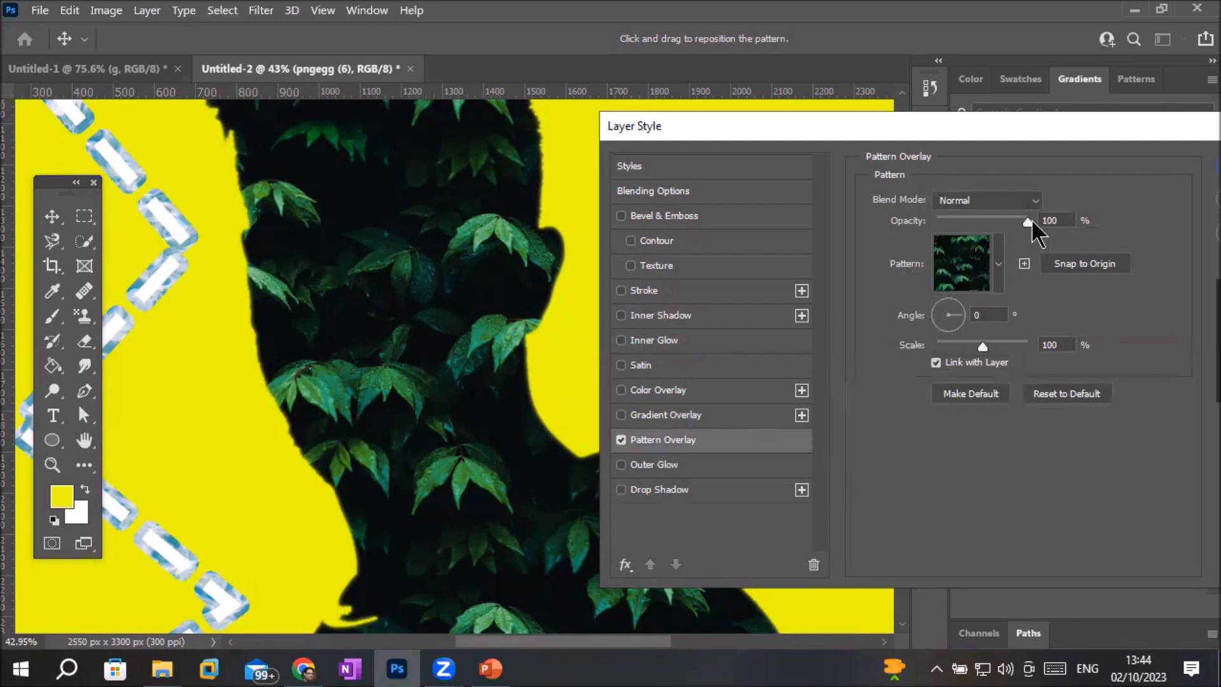
pyautogui.moveTo(1026, 221); pyautogui.dragTo(988, 223)
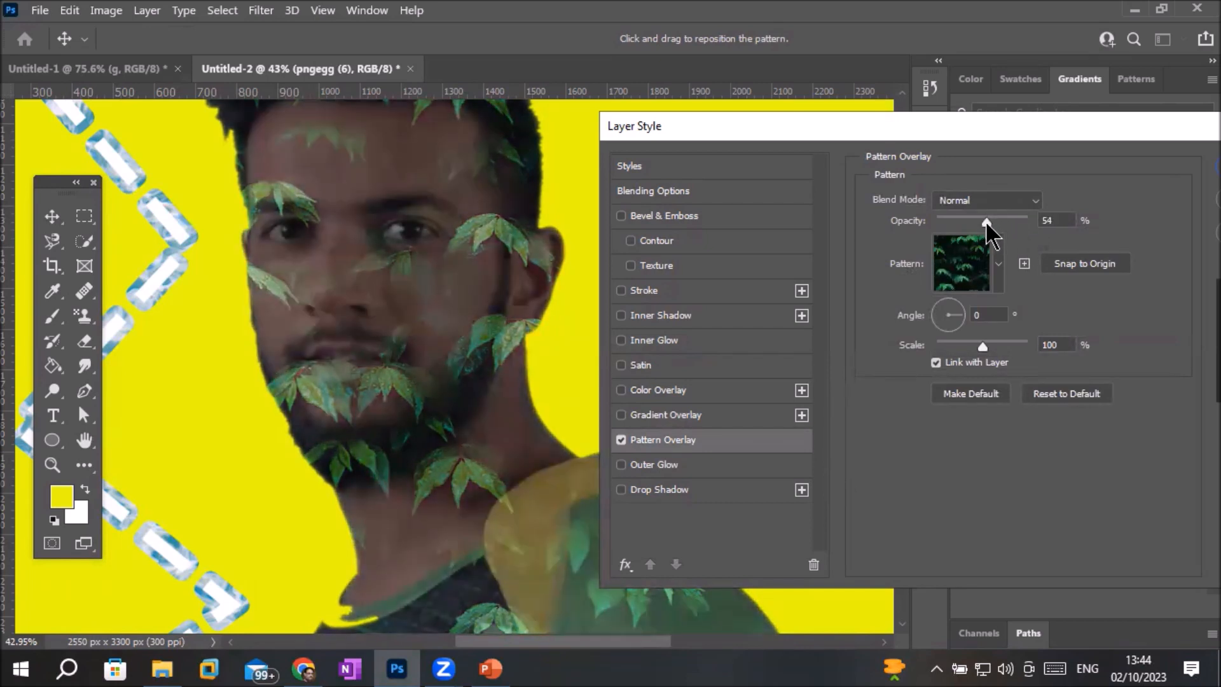
# Try the player image's Pattern Overlay at 34% opacity with each of the three Water patterns.
pyautogui.moveTo(987, 220); pyautogui.dragTo(968, 221)
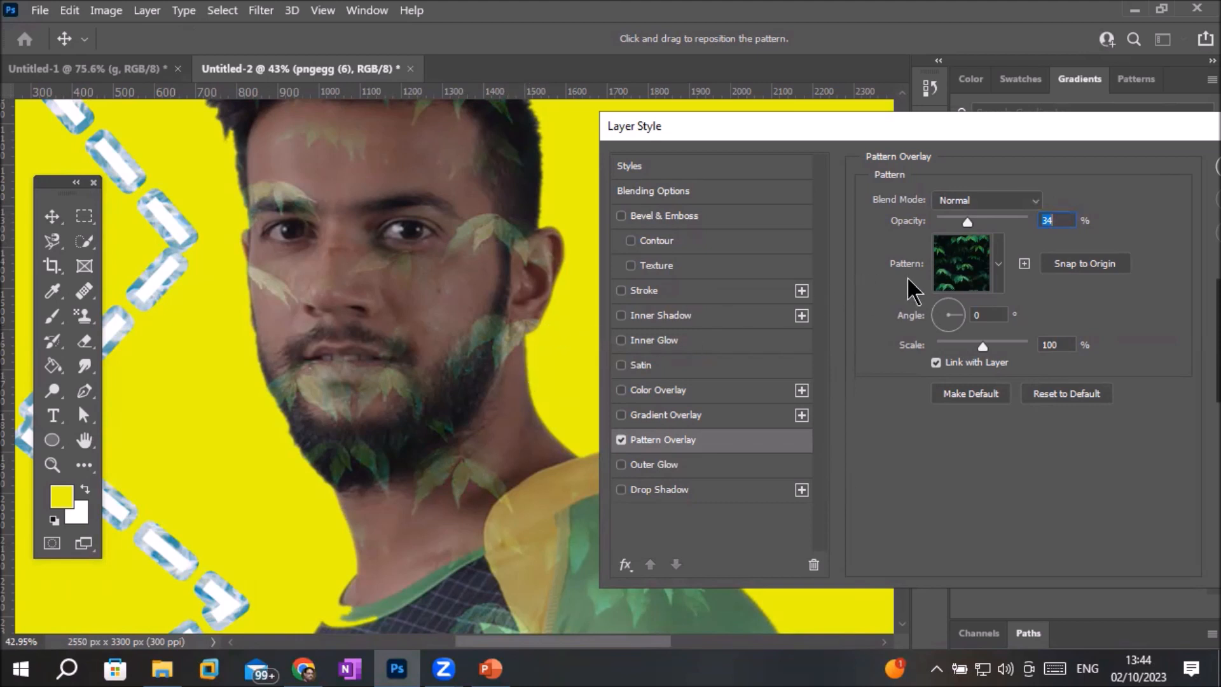
pyautogui.click(998, 281)
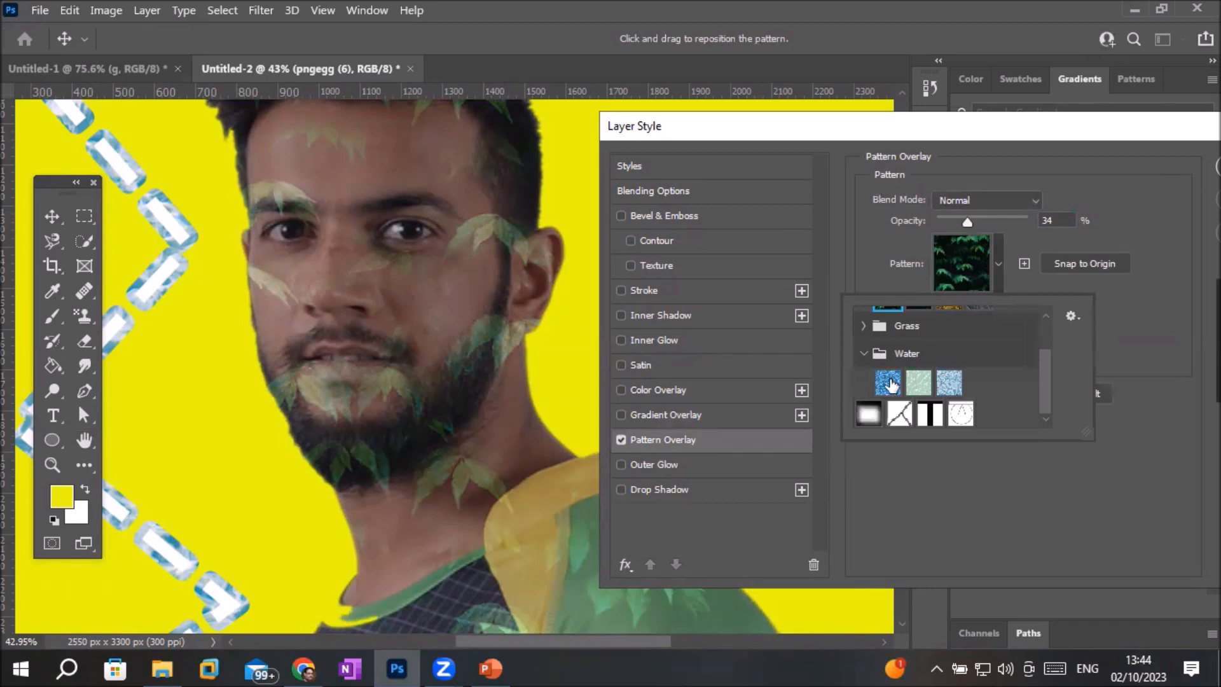
pyautogui.click(887, 381)
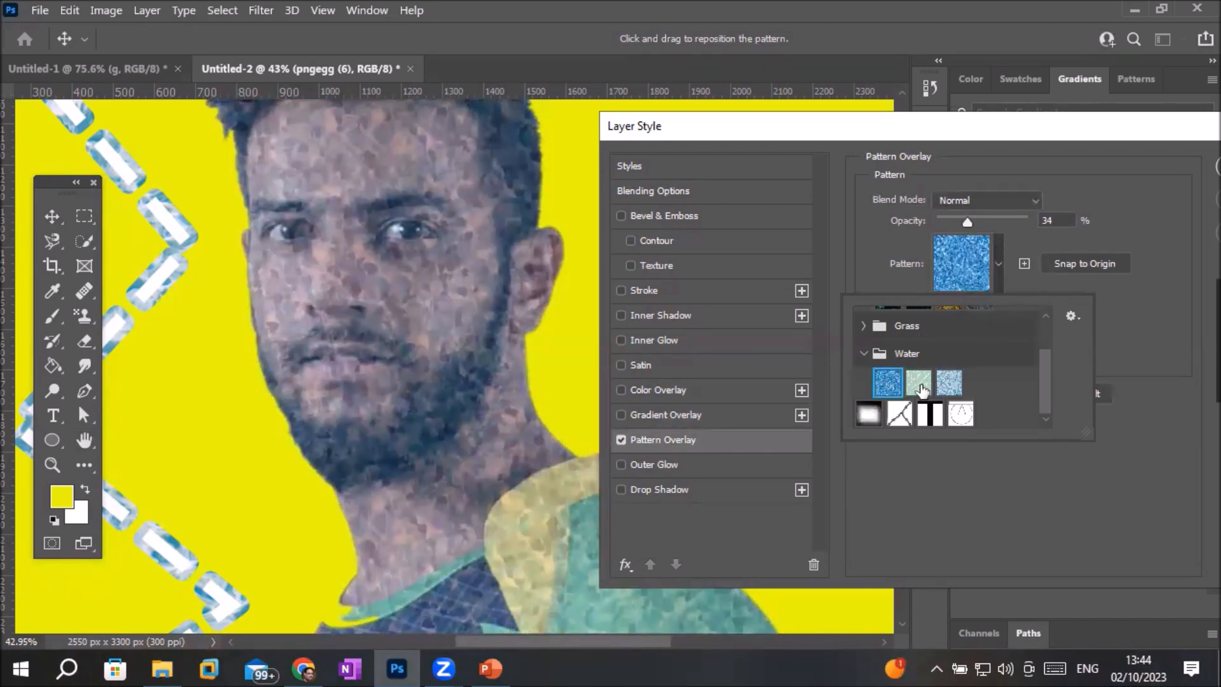
pyautogui.click(916, 383)
pyautogui.click(948, 383)
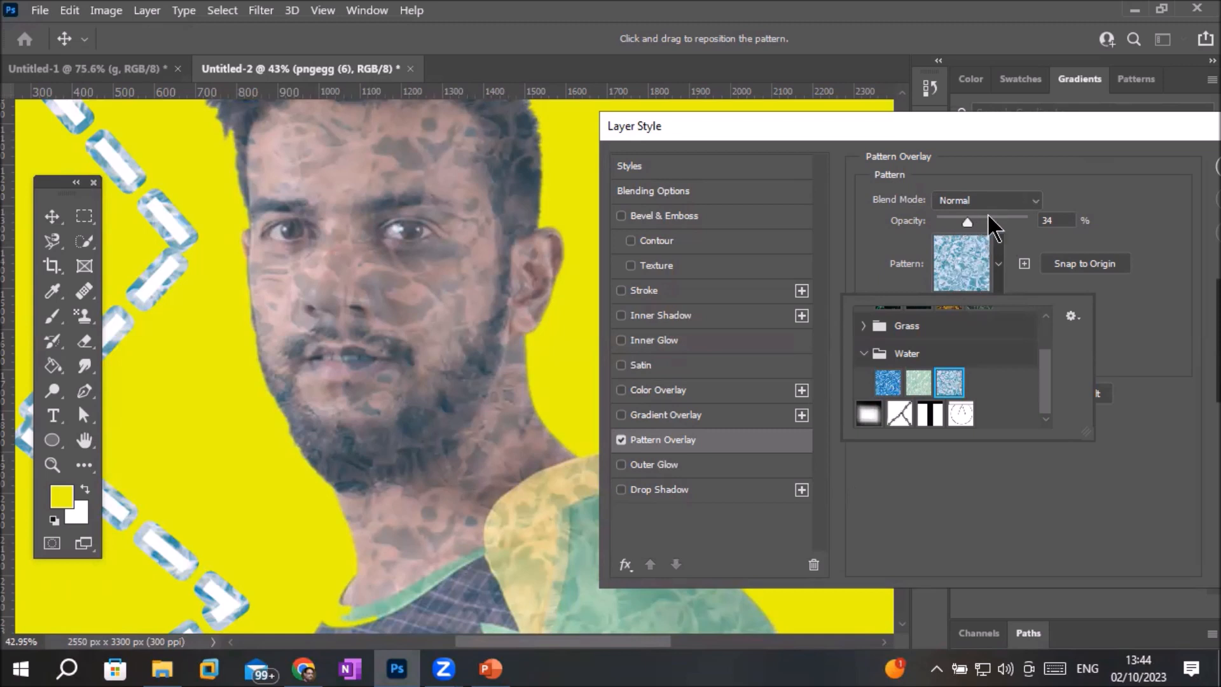
# Switch the player image's Pattern Overlay to the circle-and-triangle pattern, set its opacity to 74% and apply the style.
pyautogui.click(999, 265)
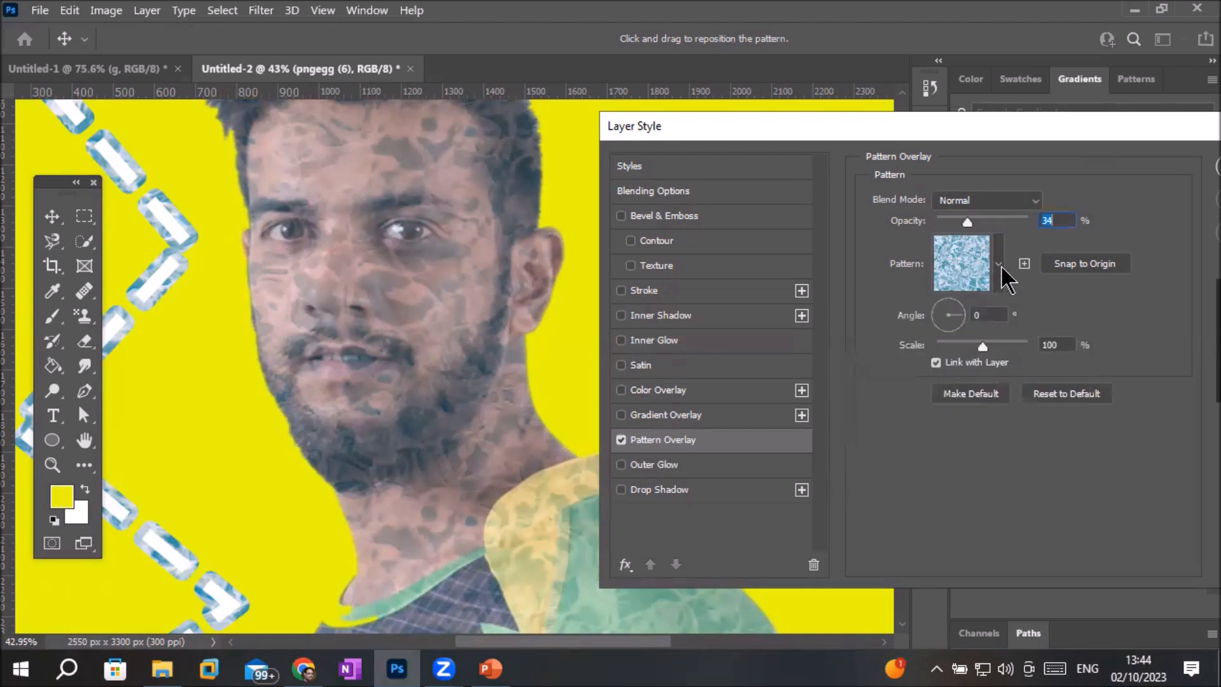
pyautogui.click(997, 267)
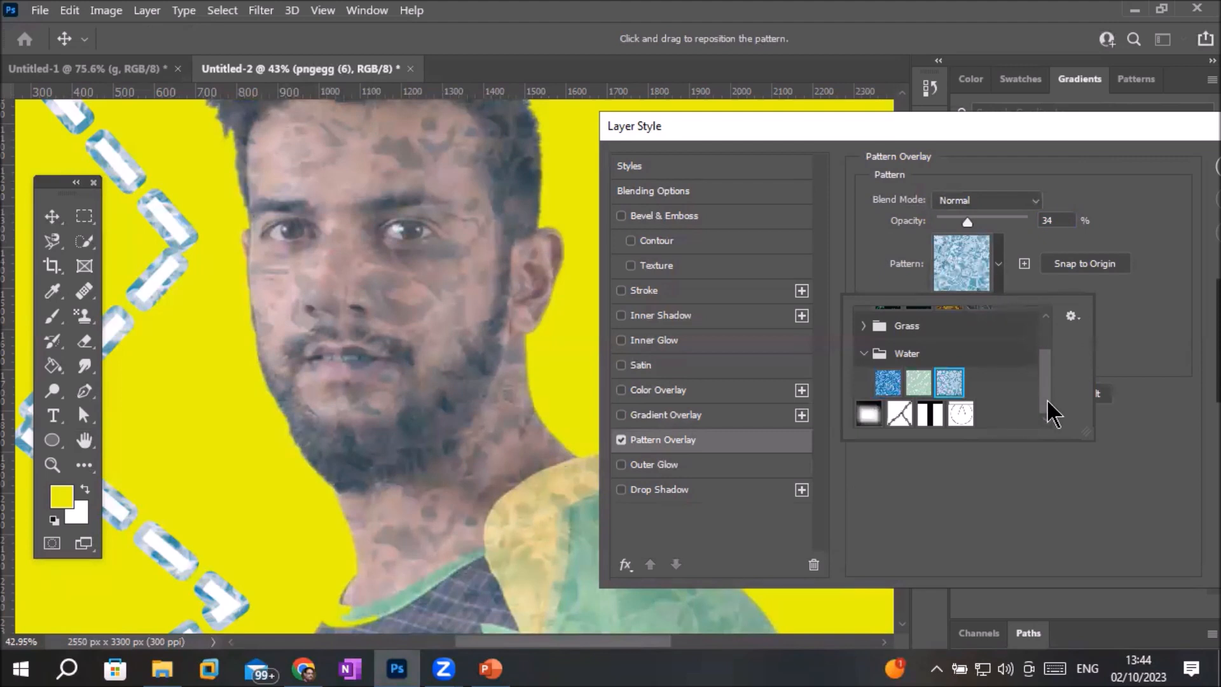
pyautogui.click(960, 413)
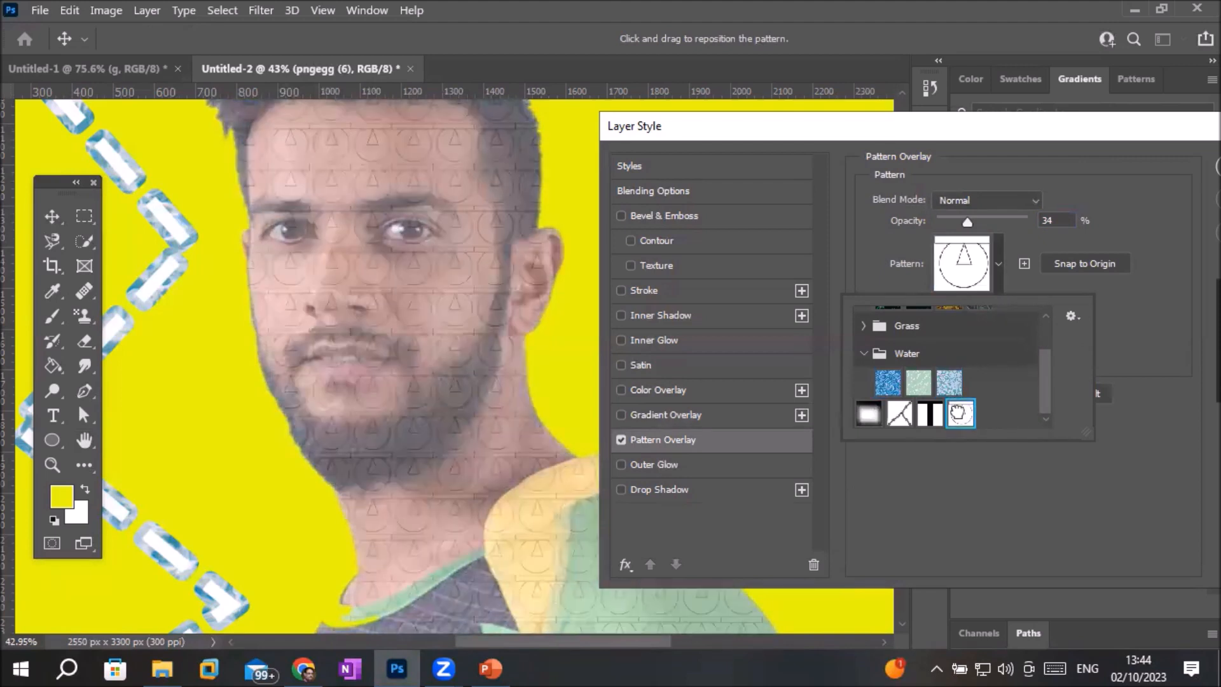
pyautogui.click(1006, 218)
pyautogui.click(1005, 218)
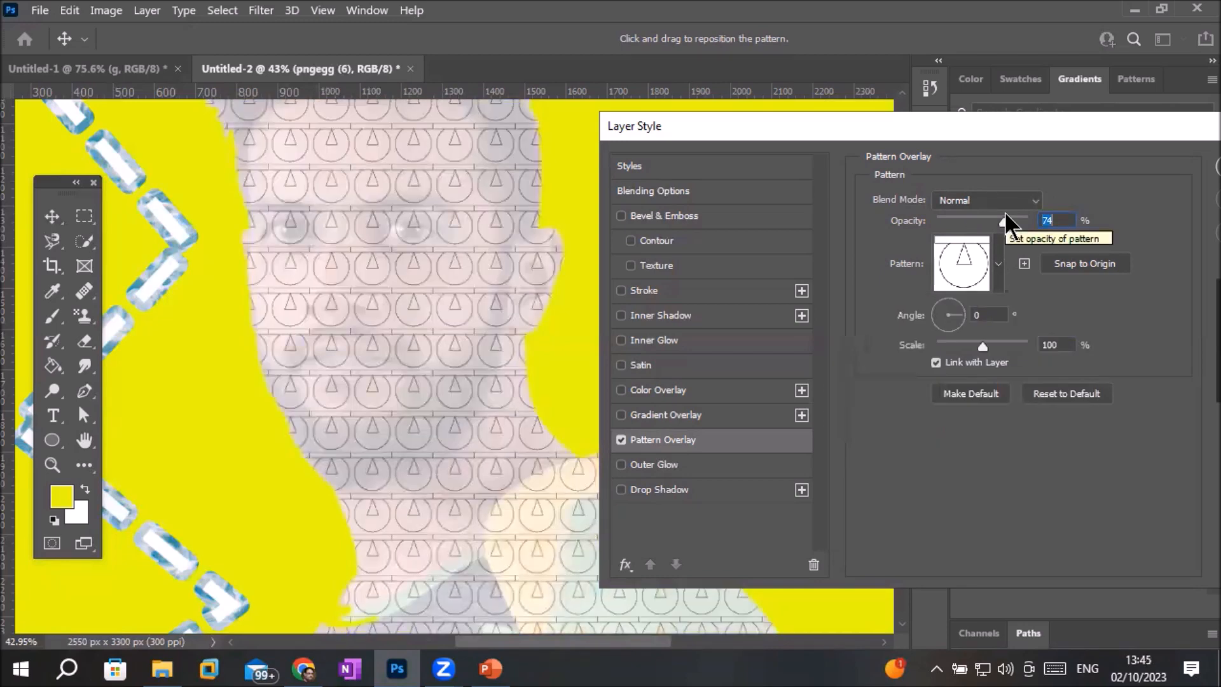
pyautogui.press('Return')
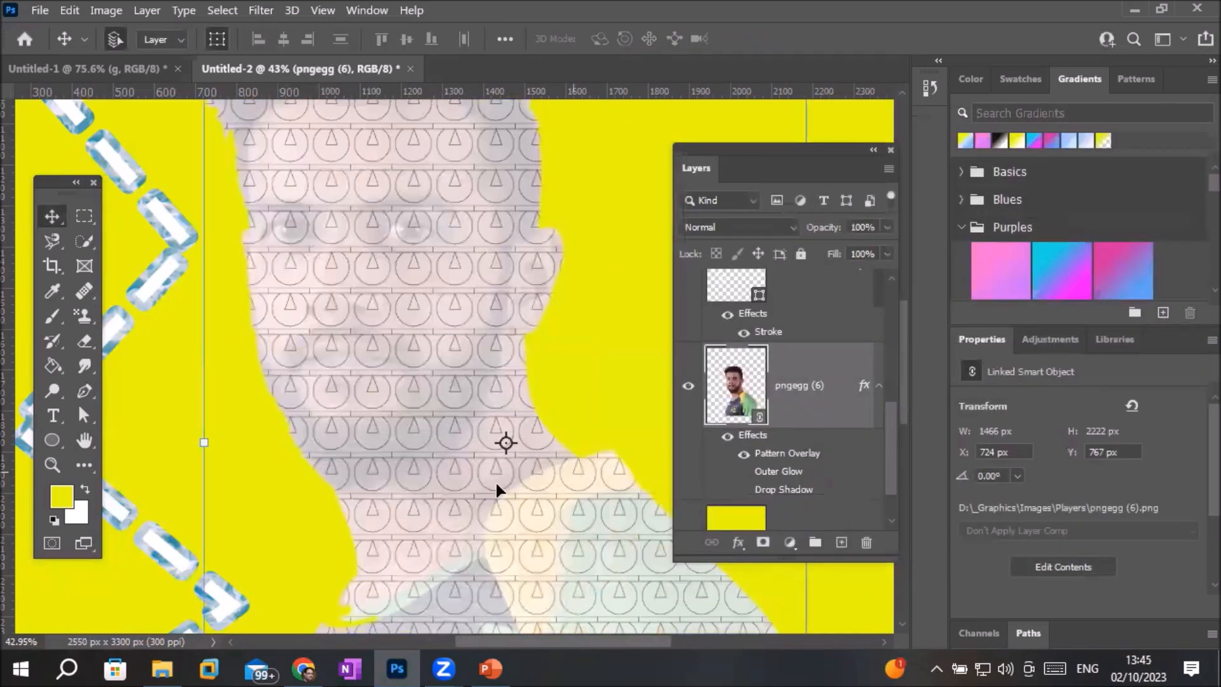
# Examine the circle-and-triangle pattern on the player image up close and in the full poster.
pyautogui.scroll(-3, 496, 481)
pyautogui.scroll(-3, 496, 484)
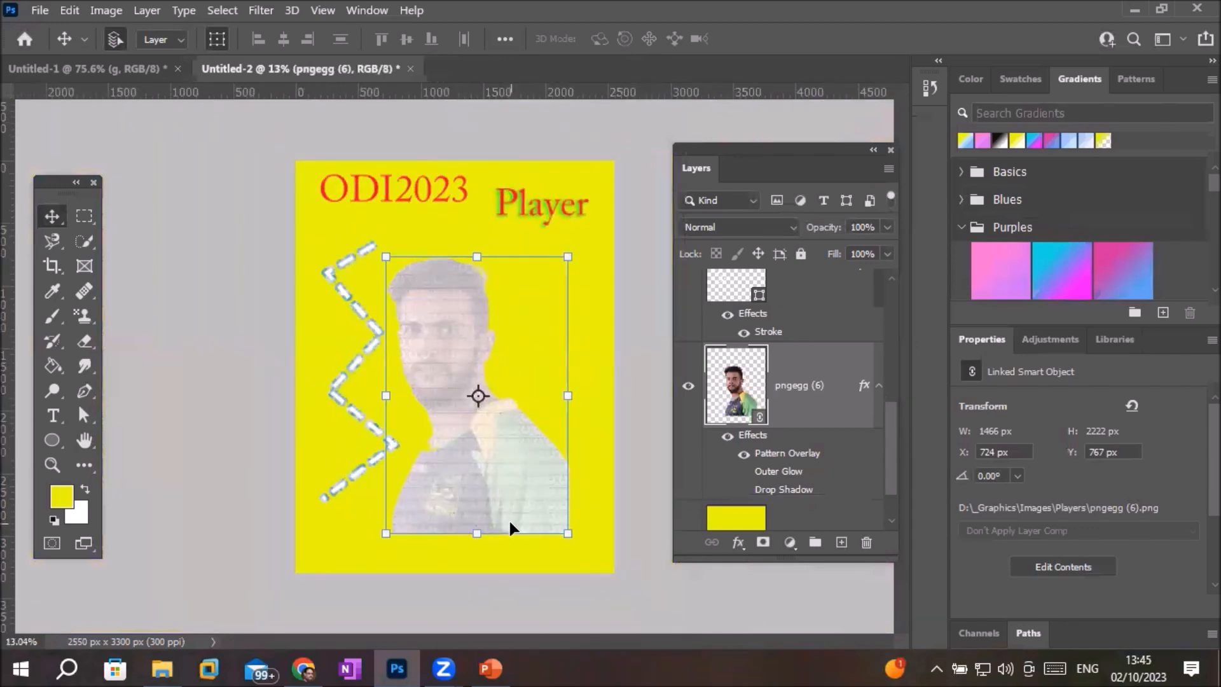
pyautogui.scroll(6, 510, 524)
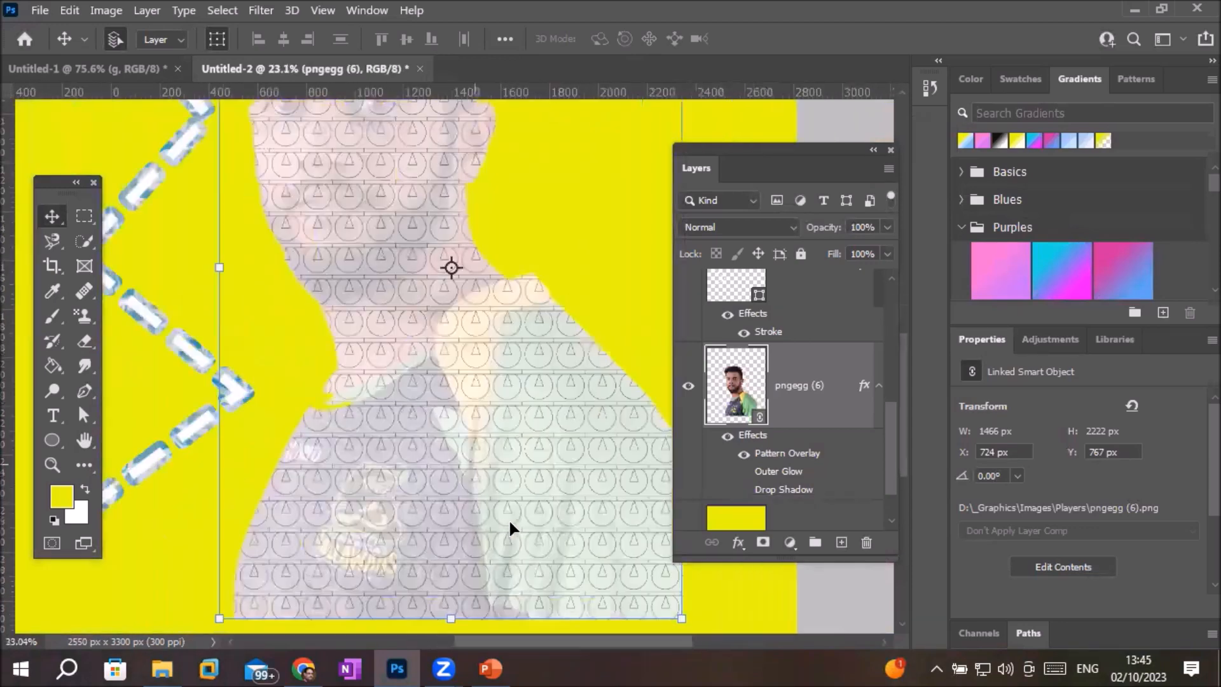
pyautogui.scroll(-4, 510, 528)
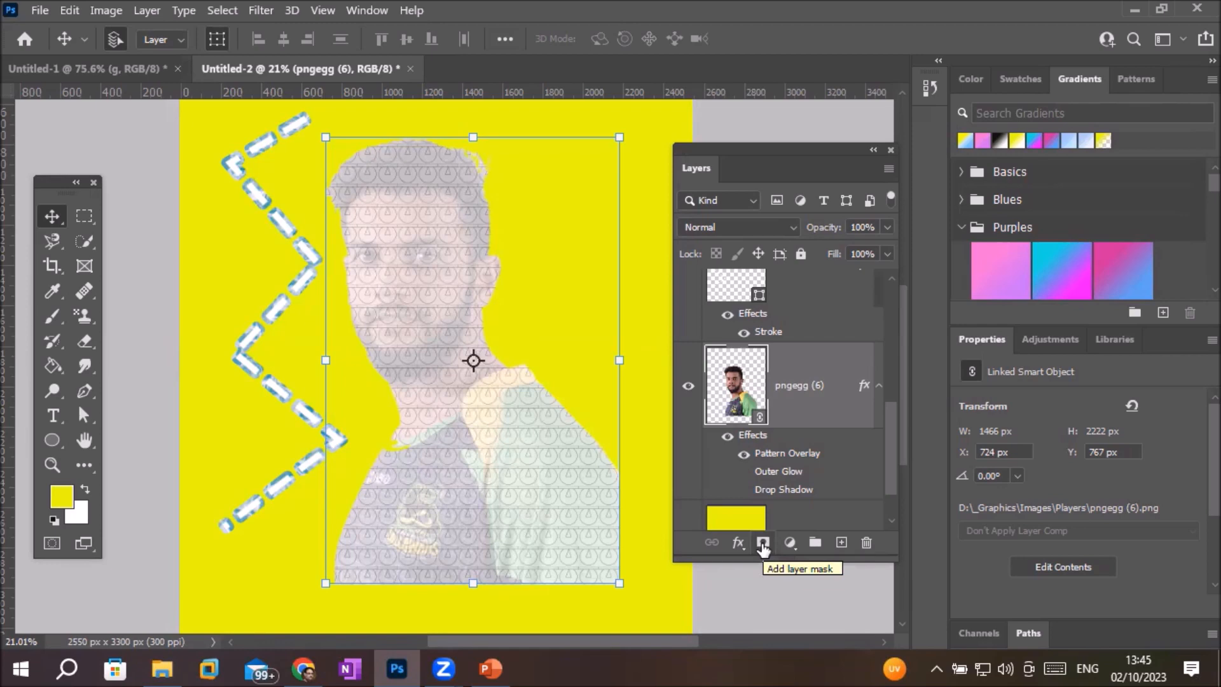
pyautogui.scroll(5, 408, 229)
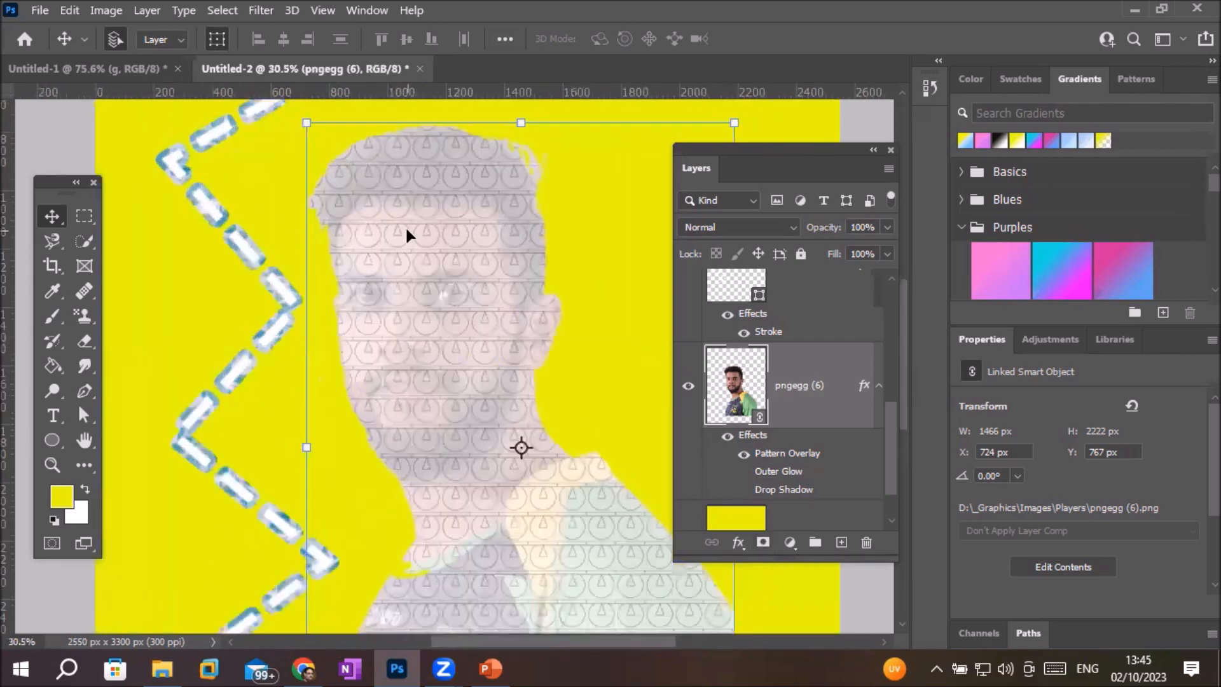
pyautogui.scroll(1, 544, 363)
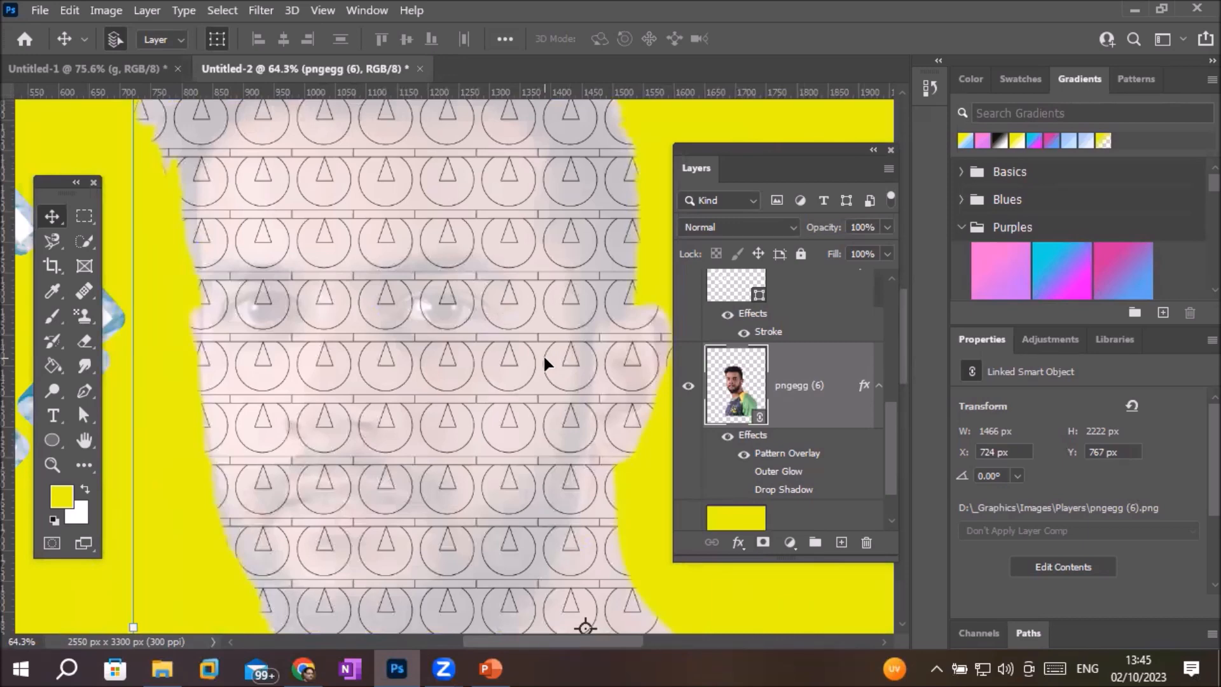
pyautogui.scroll(-5, 544, 359)
pyautogui.scroll(-3, 562, 340)
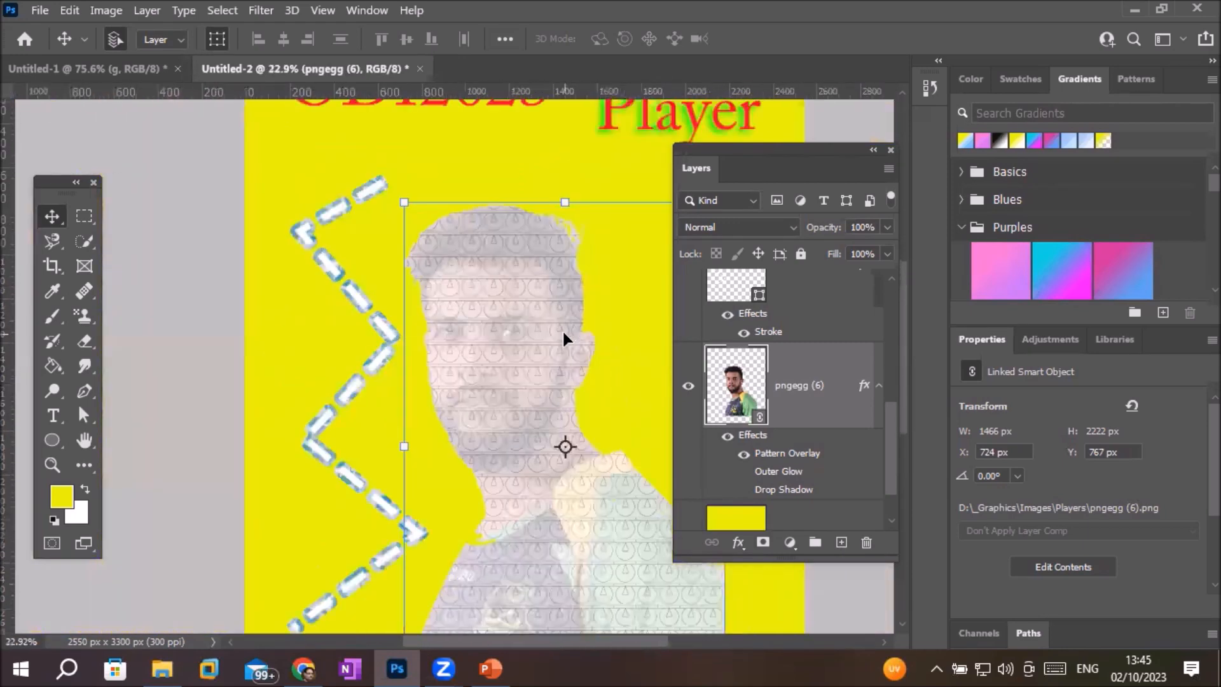
# Turn off the Drop Shadow on the ODI 2023 text and add a Pattern Overlay with the green leaf pattern.
pyautogui.click(439, 148)
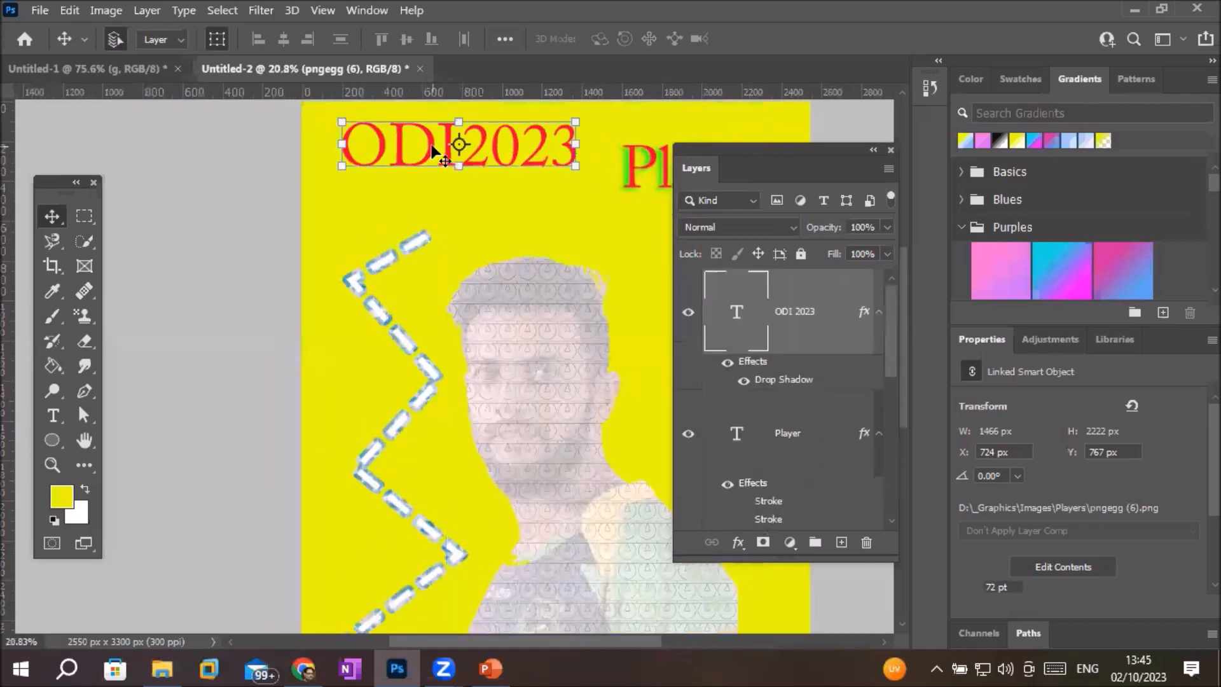
pyautogui.scroll(6, 450, 137)
pyautogui.scroll(3, 449, 130)
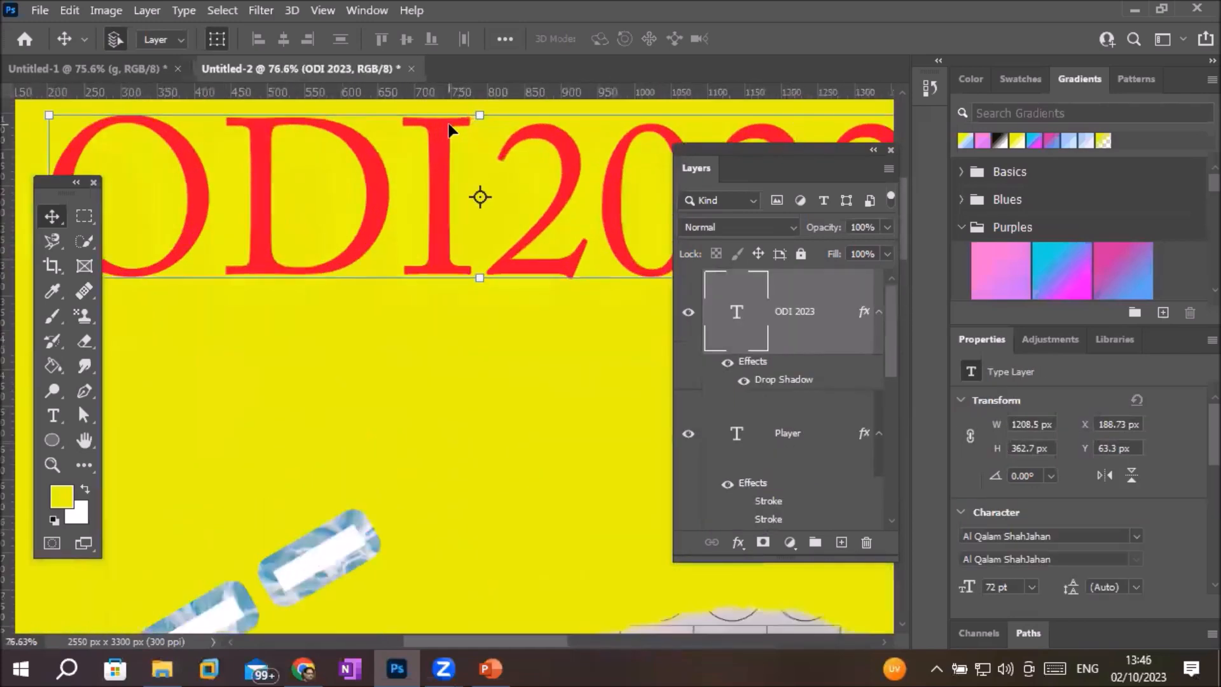
pyautogui.doubleClick(789, 381)
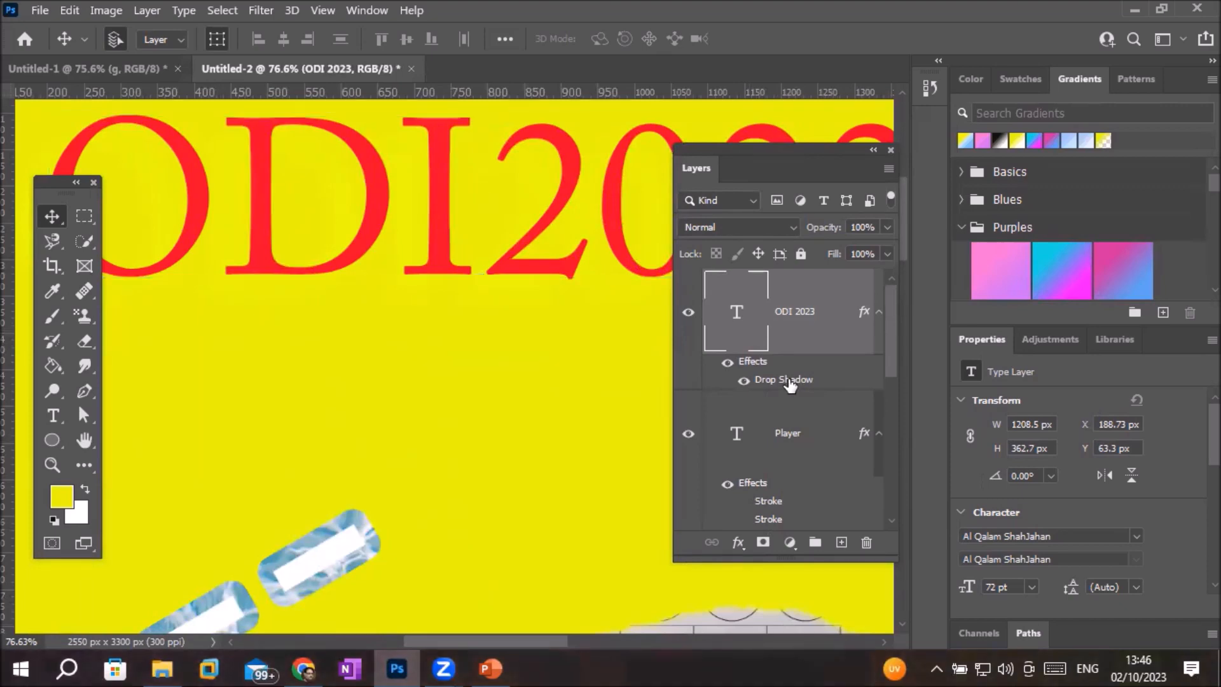
pyautogui.click(487, 539)
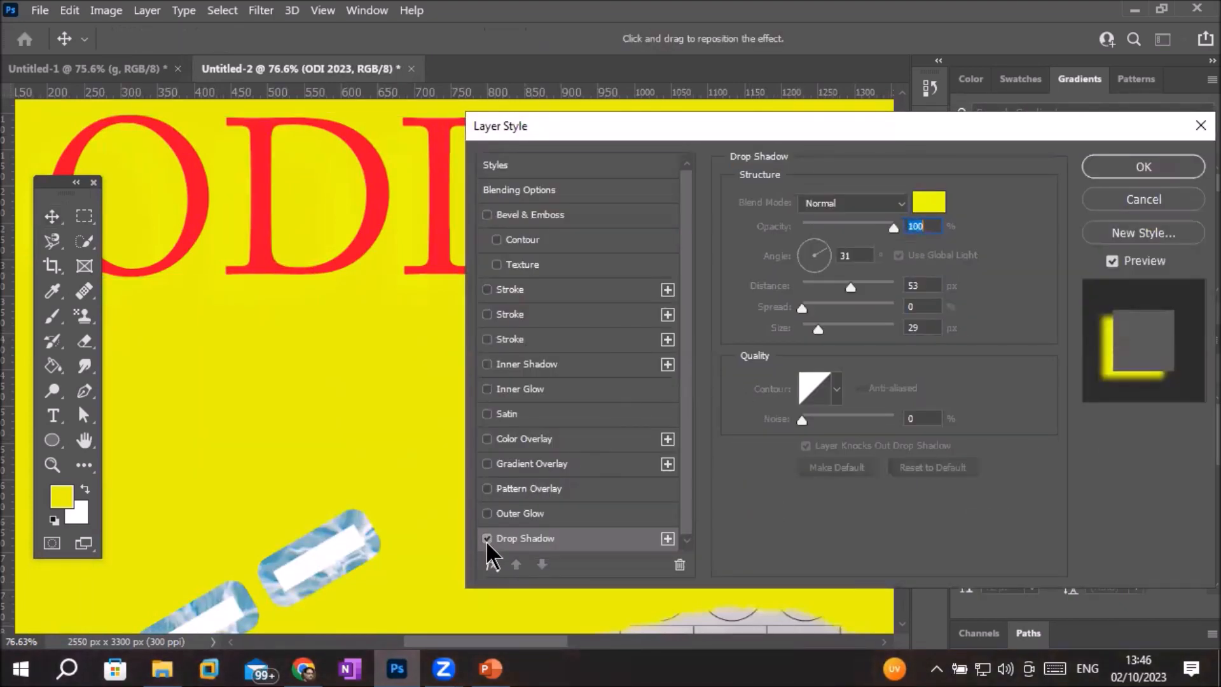
pyautogui.click(487, 489)
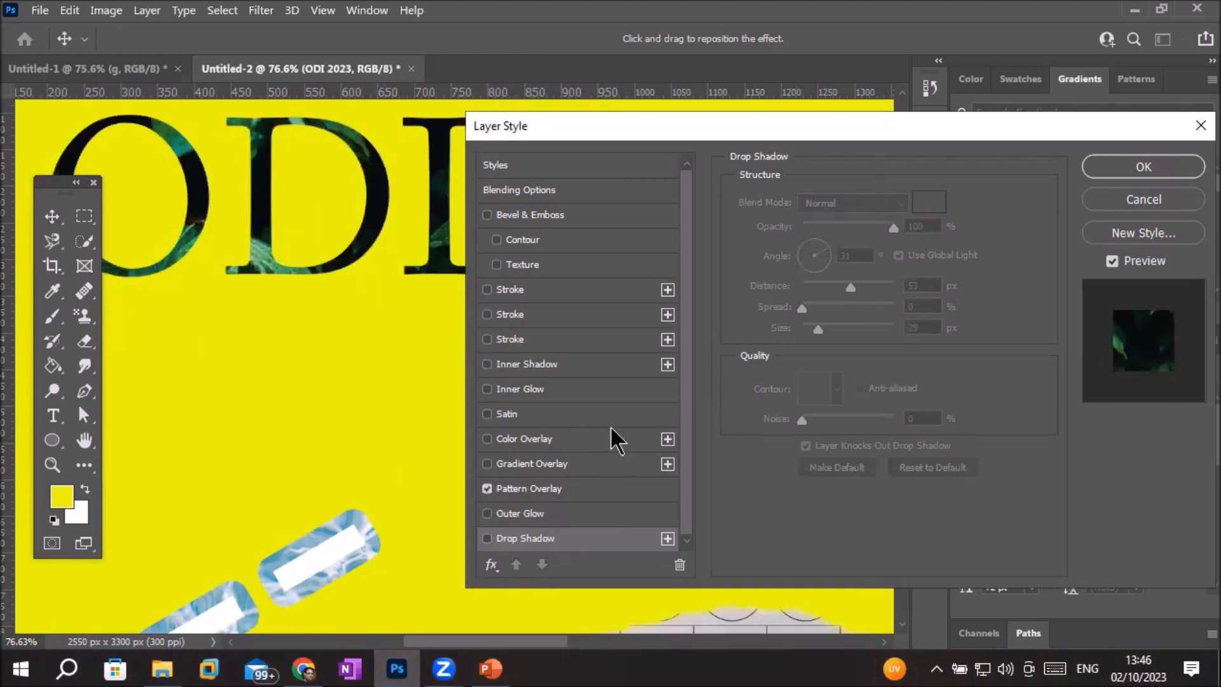
pyautogui.click(559, 492)
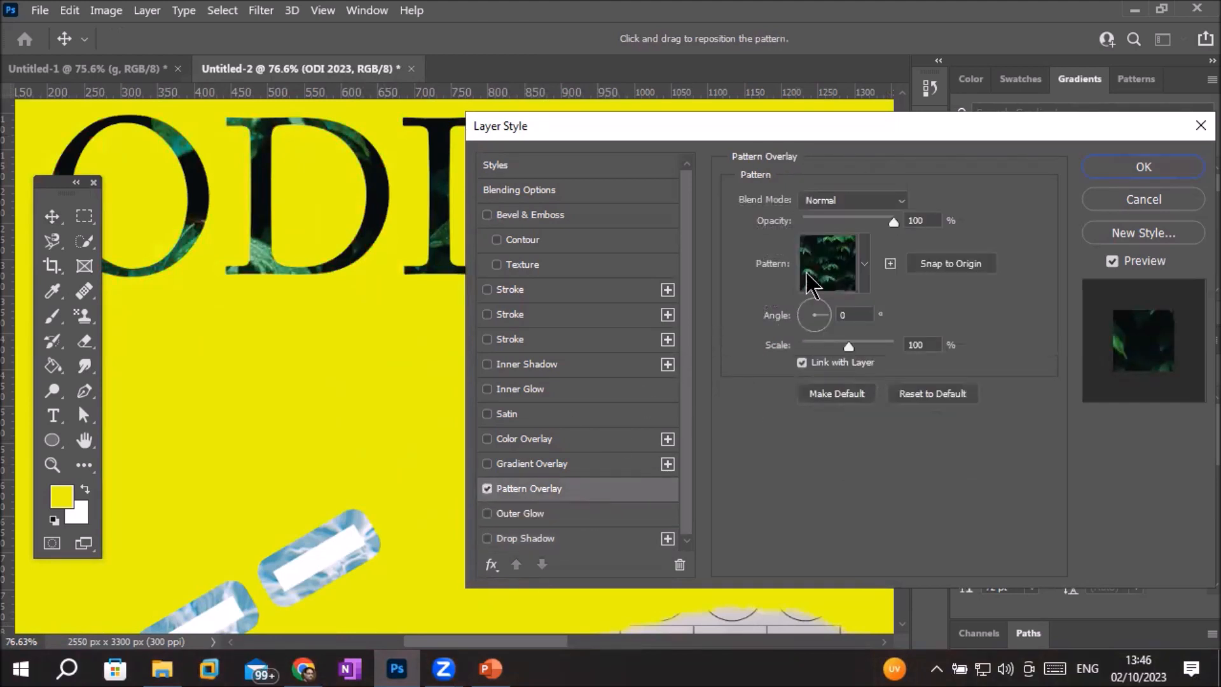
# Try the leaf overlay on the ODI 2023 text at 64% and 100% opacity, then apply it at 47%.
pyautogui.click(895, 220)
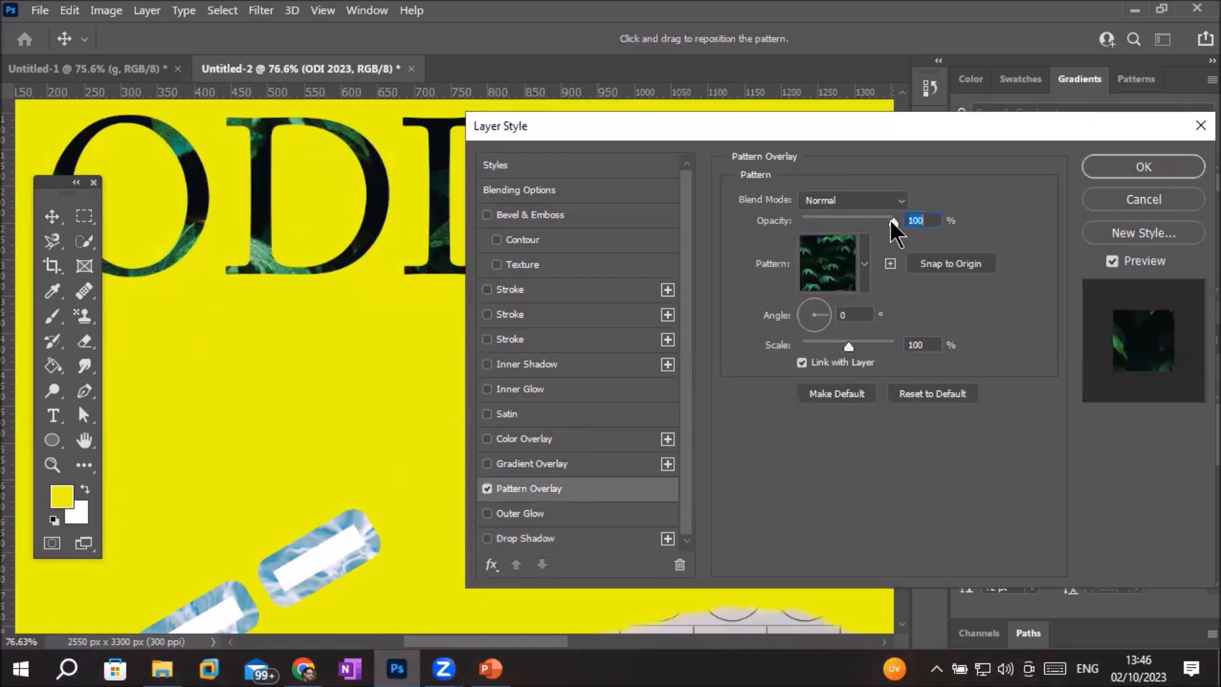
pyautogui.moveTo(890, 218); pyautogui.dragTo(862, 224)
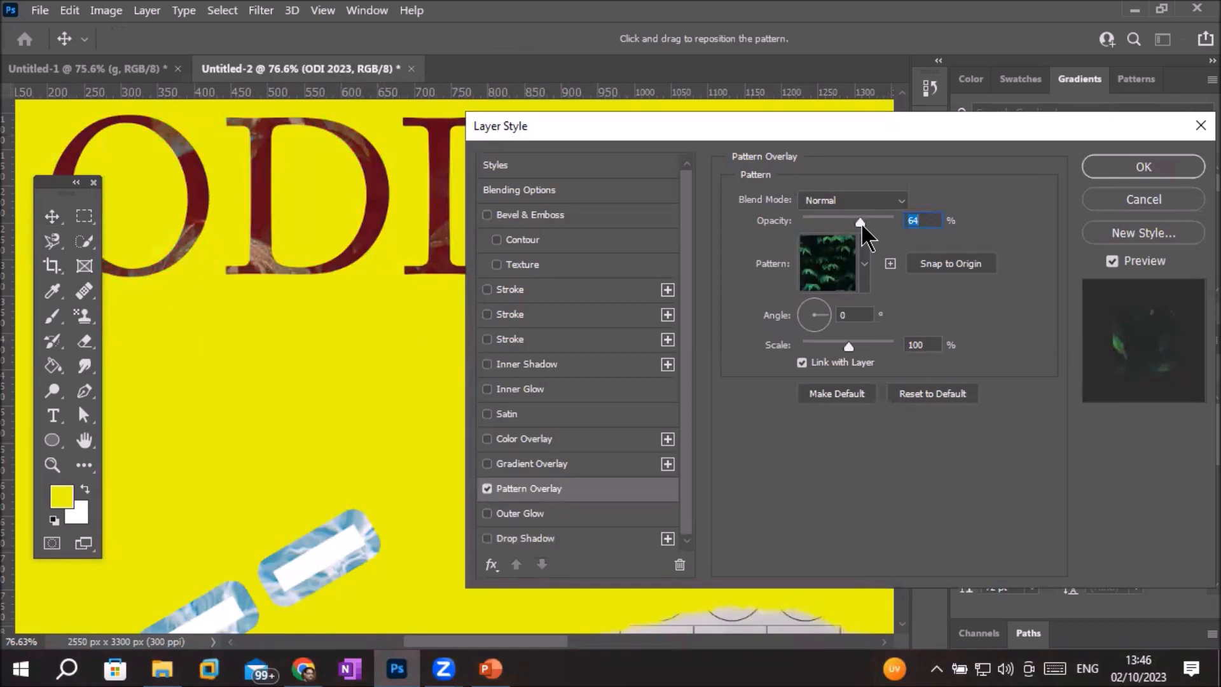
pyautogui.moveTo(860, 220); pyautogui.dragTo(901, 222)
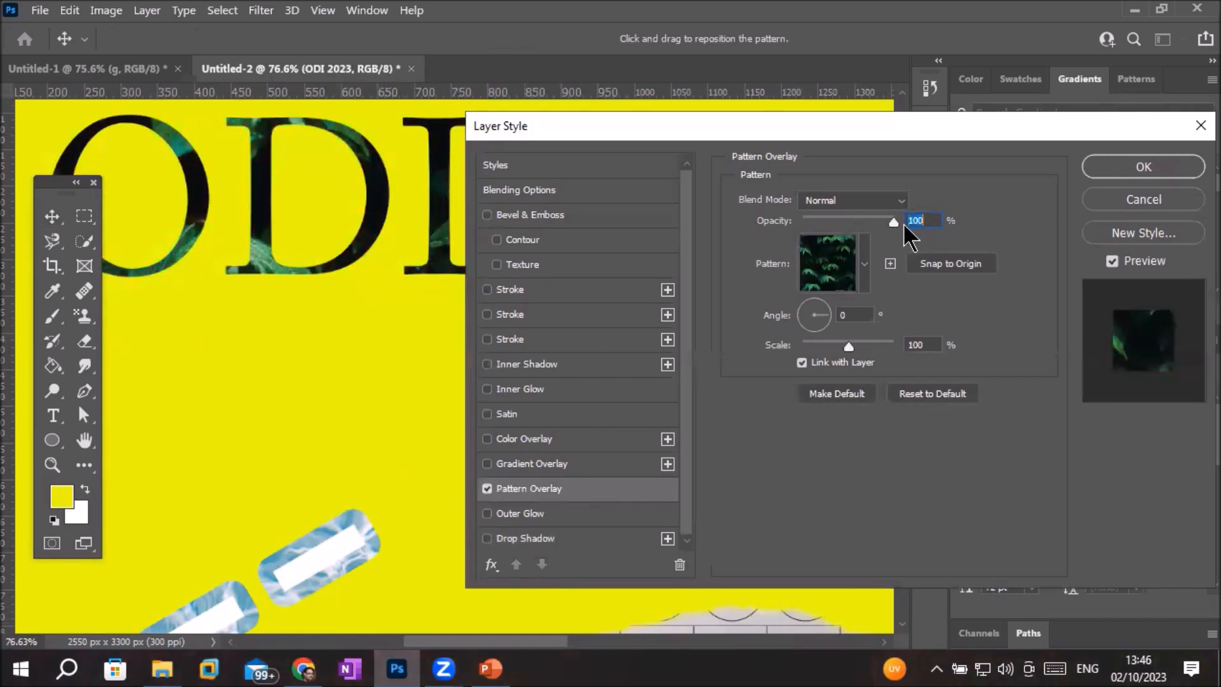
pyautogui.moveTo(895, 223); pyautogui.dragTo(846, 223)
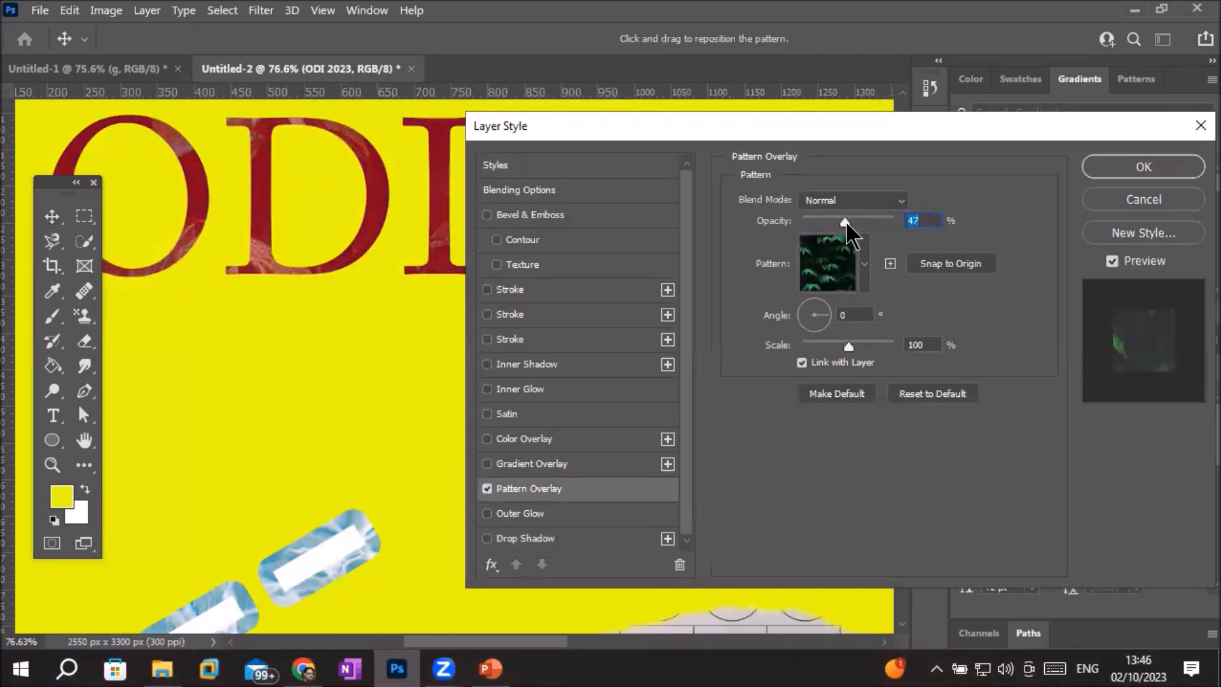
pyautogui.click(1136, 169)
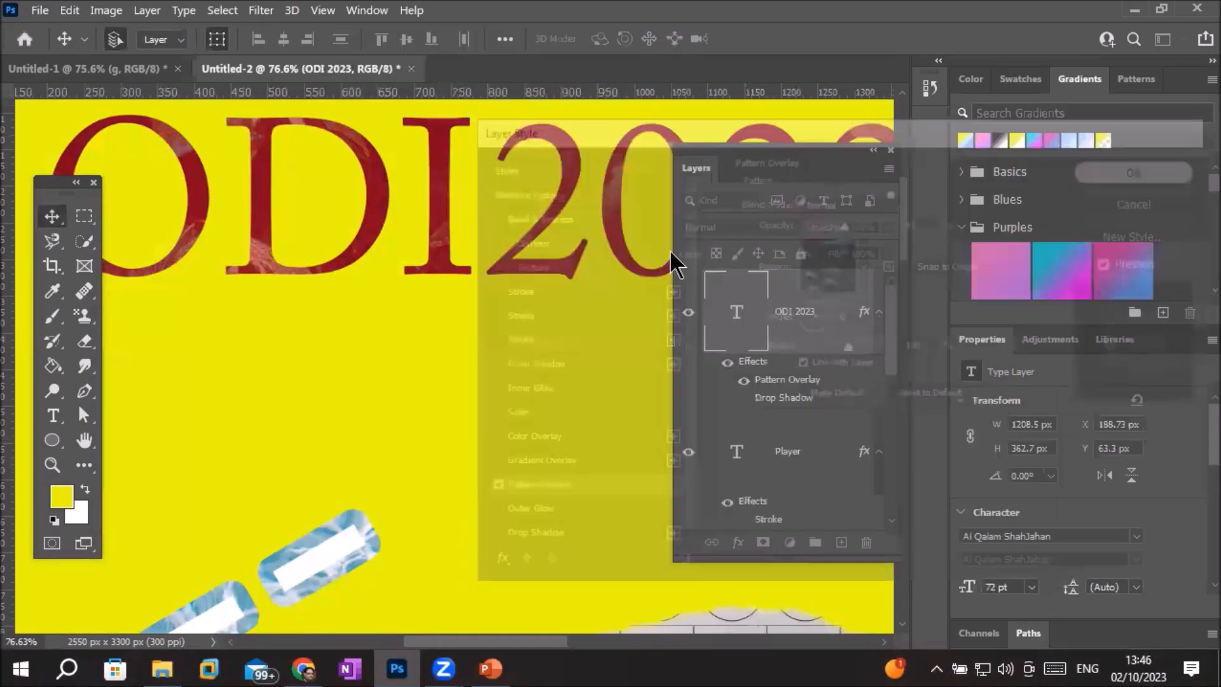
# Examine how the leaf pattern blends into the ODI 2023 letters, comparing close-up detail with the wider poster.
pyautogui.keyDown('alt'); pyautogui.scroll(5, 275, 234); pyautogui.keyUp('alt')
pyautogui.keyDown('alt'); pyautogui.scroll(5, 212, 252); pyautogui.keyUp('alt')
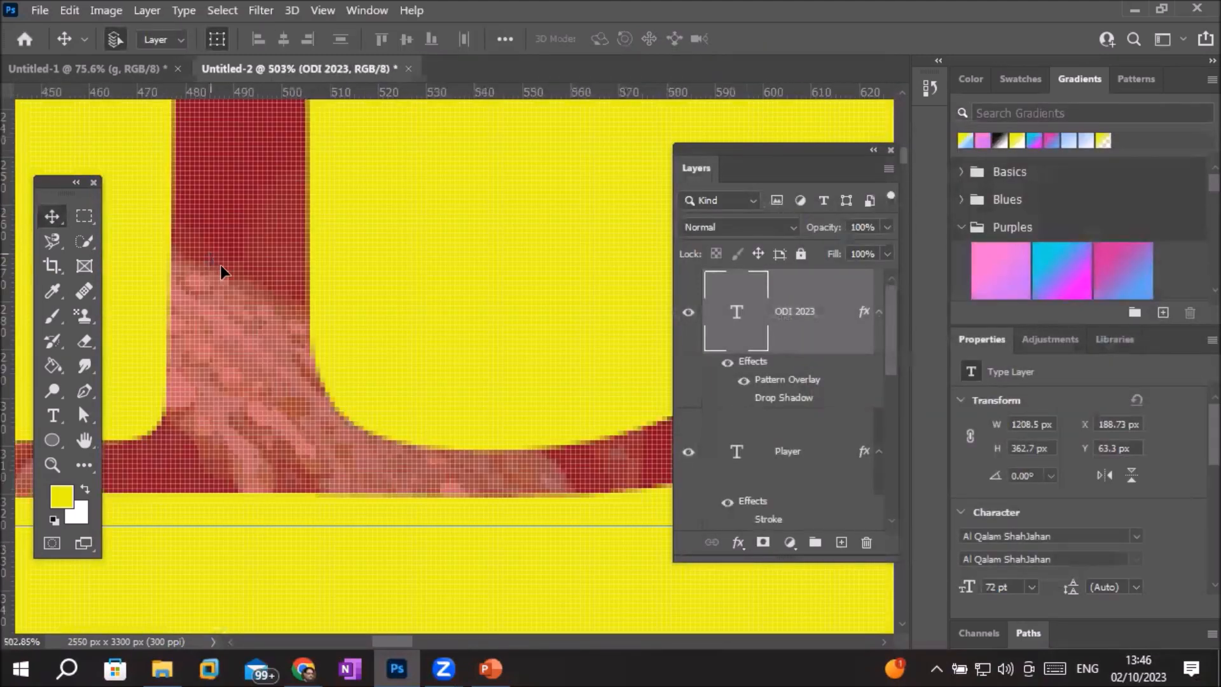
pyautogui.keyDown('alt'); pyautogui.scroll(-6, 223, 264); pyautogui.keyUp('alt')
pyautogui.keyDown('alt'); pyautogui.scroll(-7, 238, 270); pyautogui.keyUp('alt')
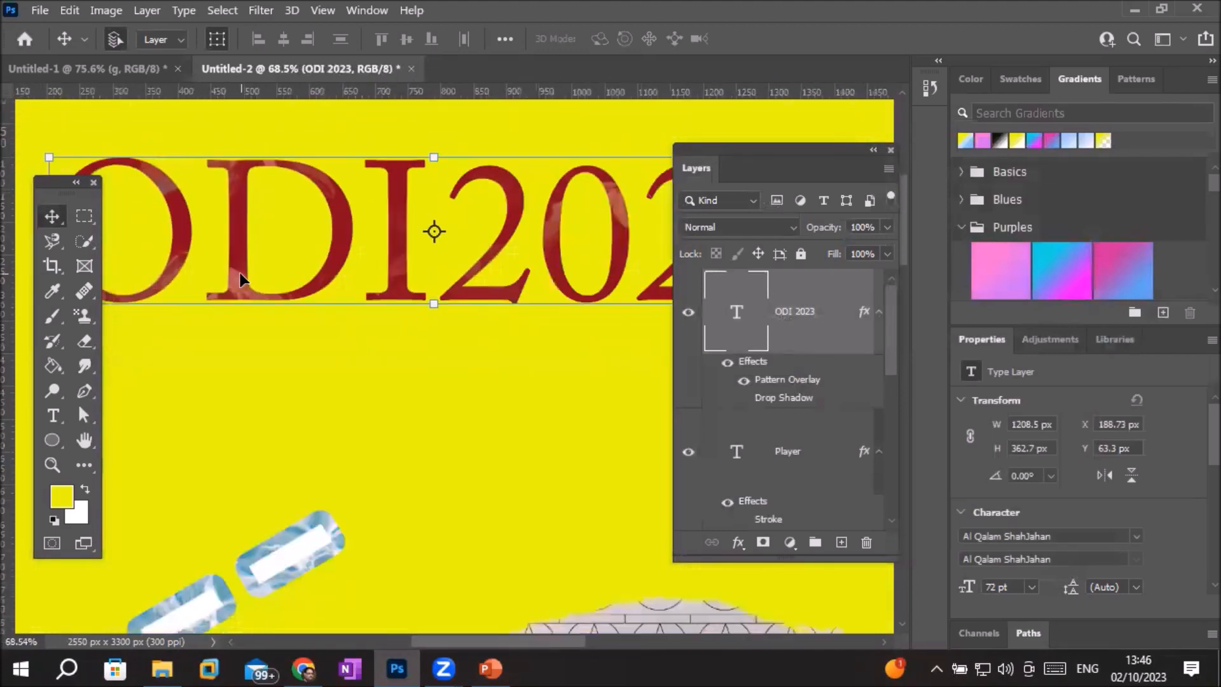
pyautogui.keyDown('alt'); pyautogui.scroll(4, 553, 304); pyautogui.keyUp('alt')
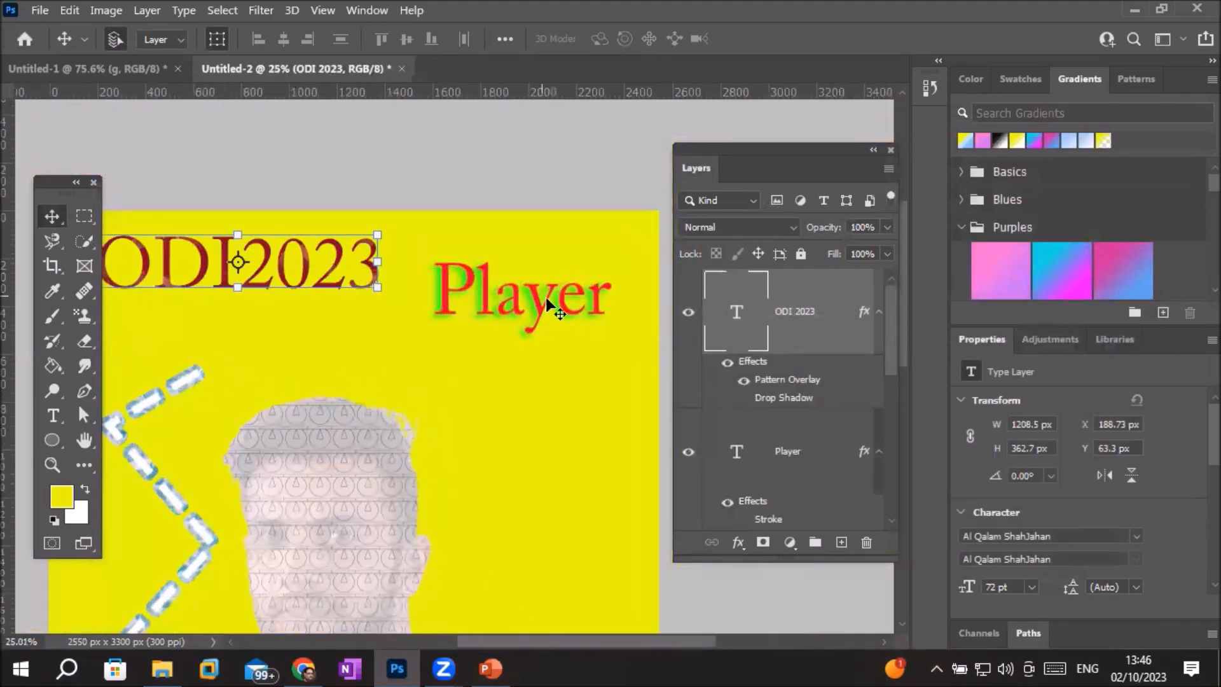
pyautogui.keyDown('alt'); pyautogui.scroll(-4, 551, 301); pyautogui.keyUp('alt')
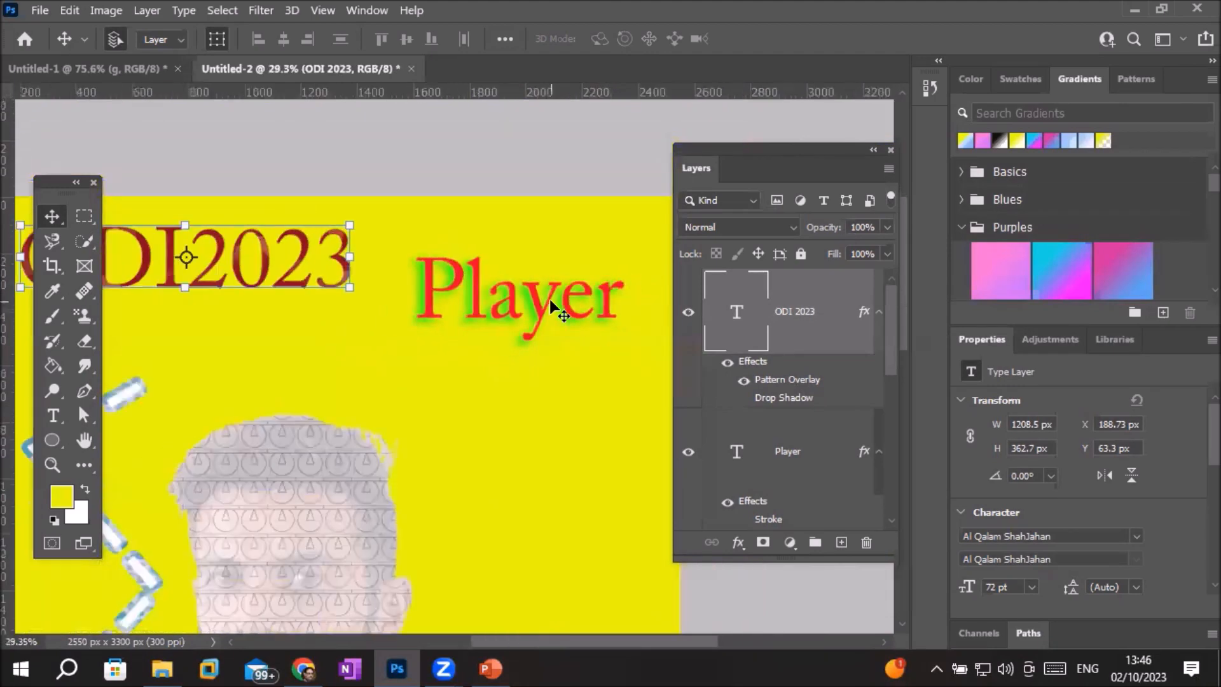
pyautogui.keyDown('alt'); pyautogui.scroll(5, 283, 274); pyautogui.keyUp('alt')
pyautogui.keyDown('alt'); pyautogui.scroll(4, 284, 278); pyautogui.keyUp('alt')
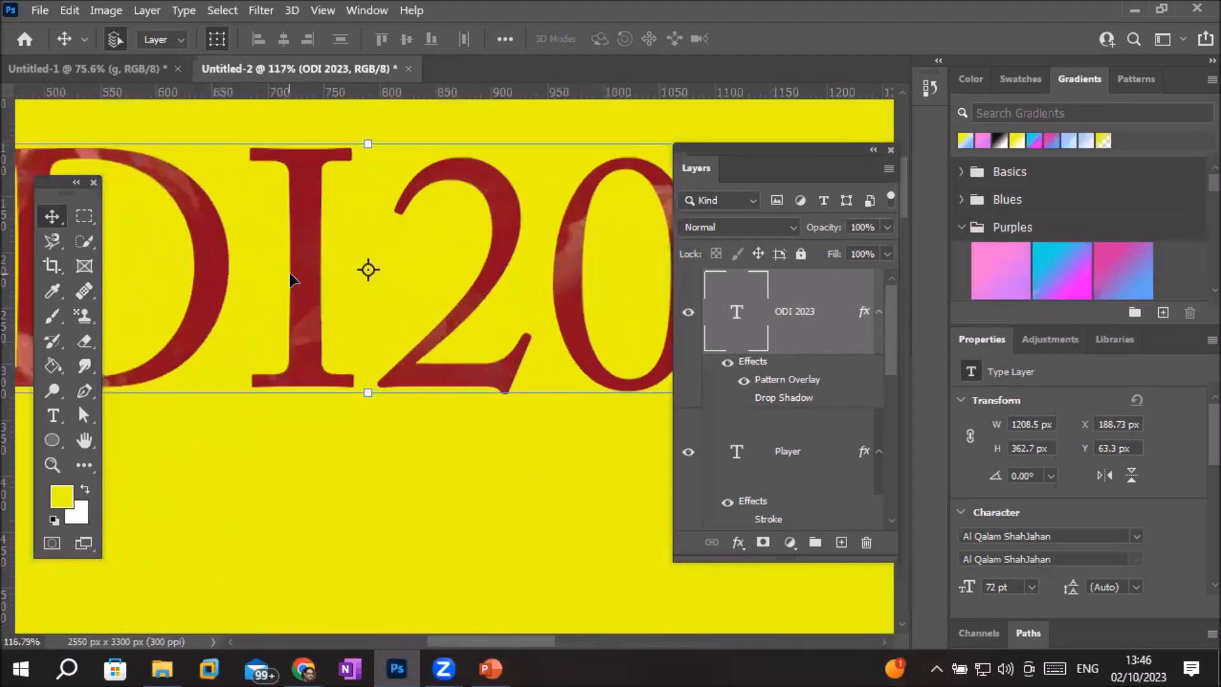
pyautogui.keyDown('alt'); pyautogui.scroll(1, 292, 278); pyautogui.keyUp('alt')
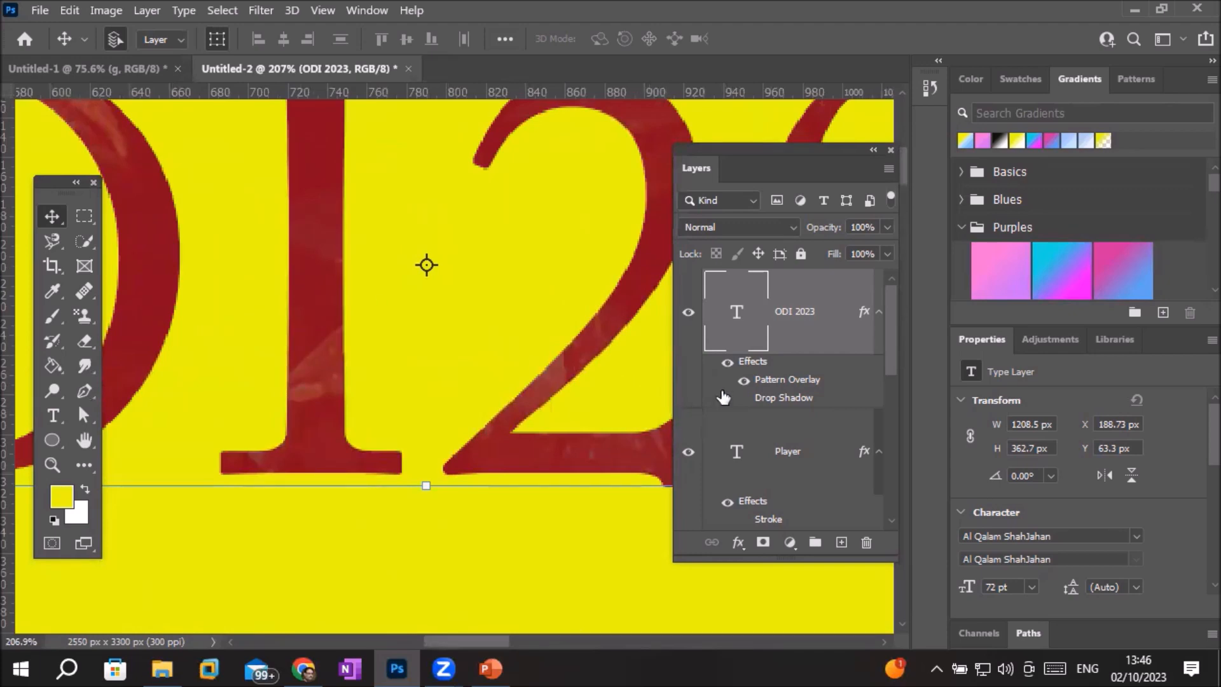
# Reopen the ODI 2023 text's Pattern Overlay and set its opacity to 100% and the pattern scale to 29%.
pyautogui.doubleClick(777, 381)
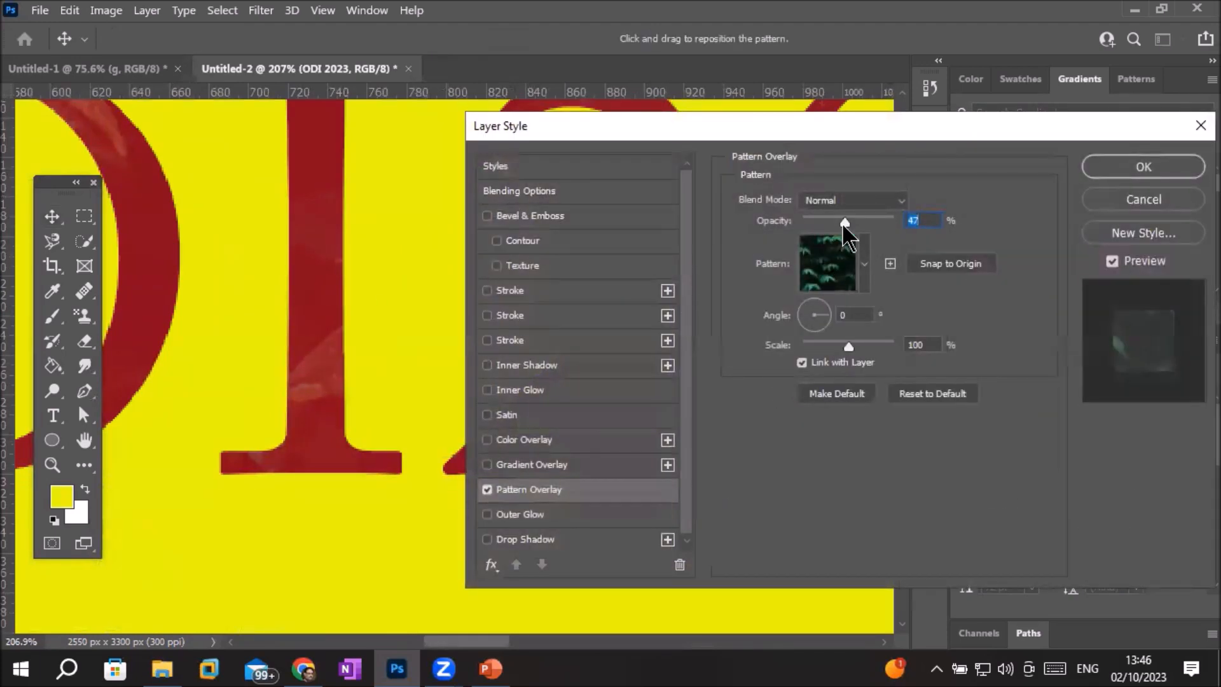
pyautogui.moveTo(844, 223); pyautogui.dragTo(893, 221)
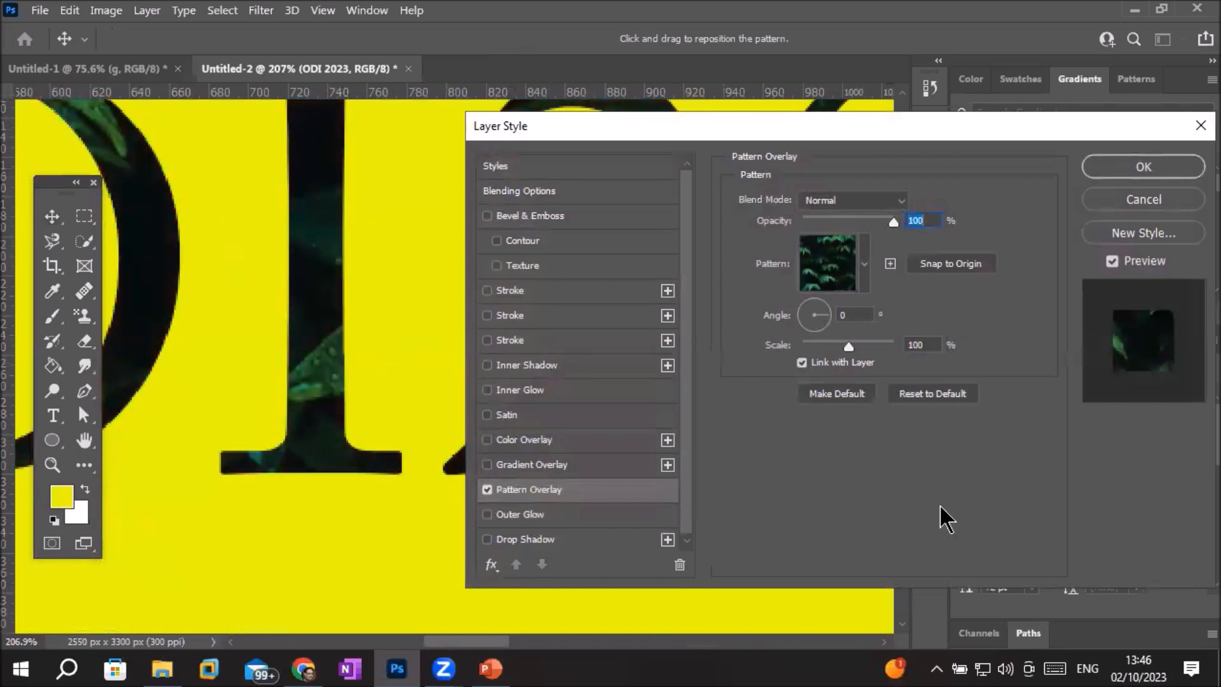
pyautogui.moveTo(848, 347); pyautogui.dragTo(816, 350)
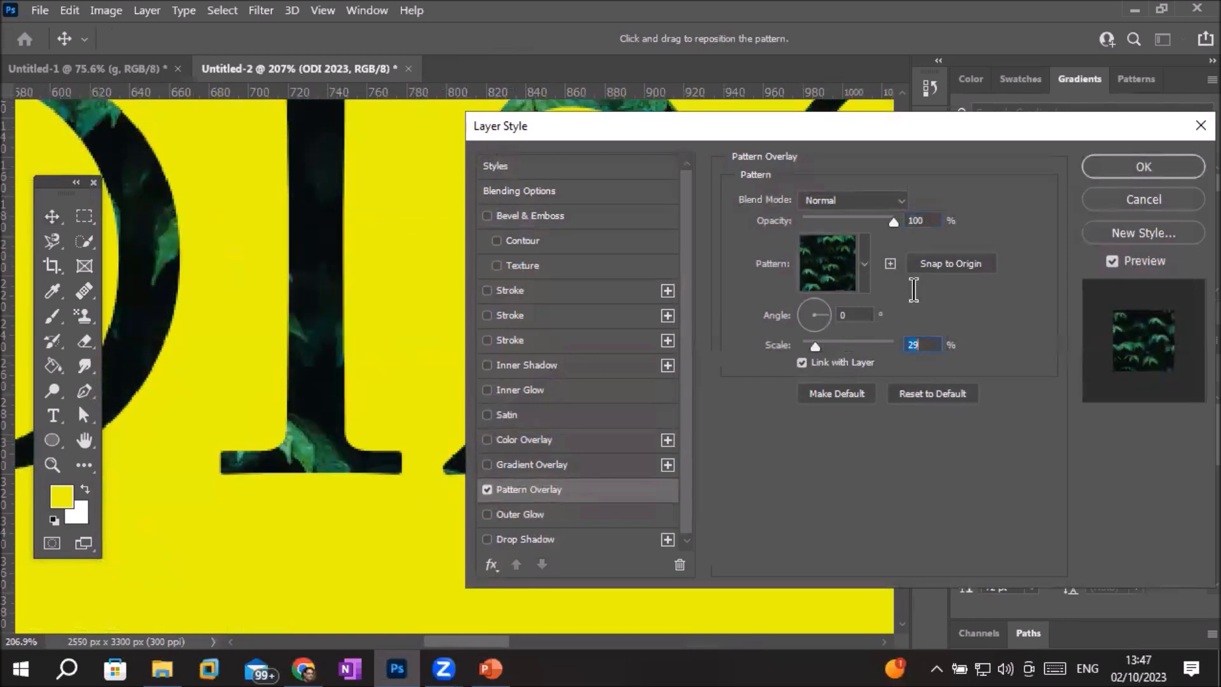
# Apply the Pattern Overlay settings to the ODI 2023 text and inspect the leaf pattern across its letters.
pyautogui.click(1143, 167)
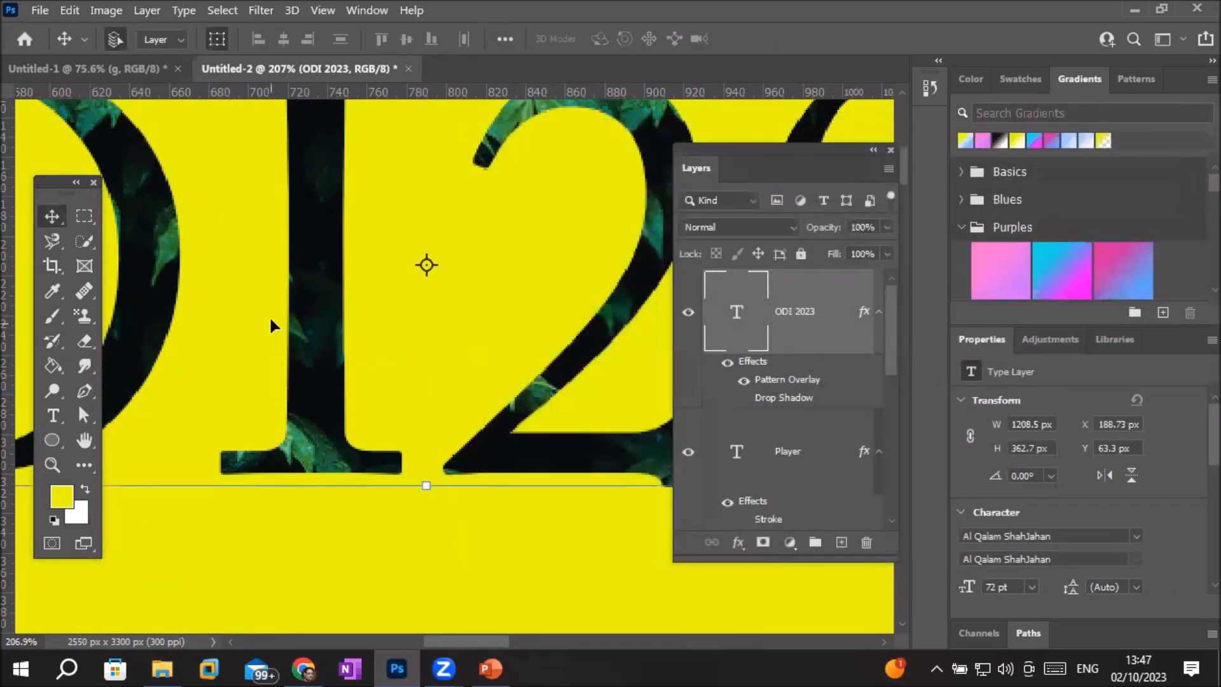
pyautogui.scroll(-3, 286, 306)
pyautogui.scroll(-5, 286, 311)
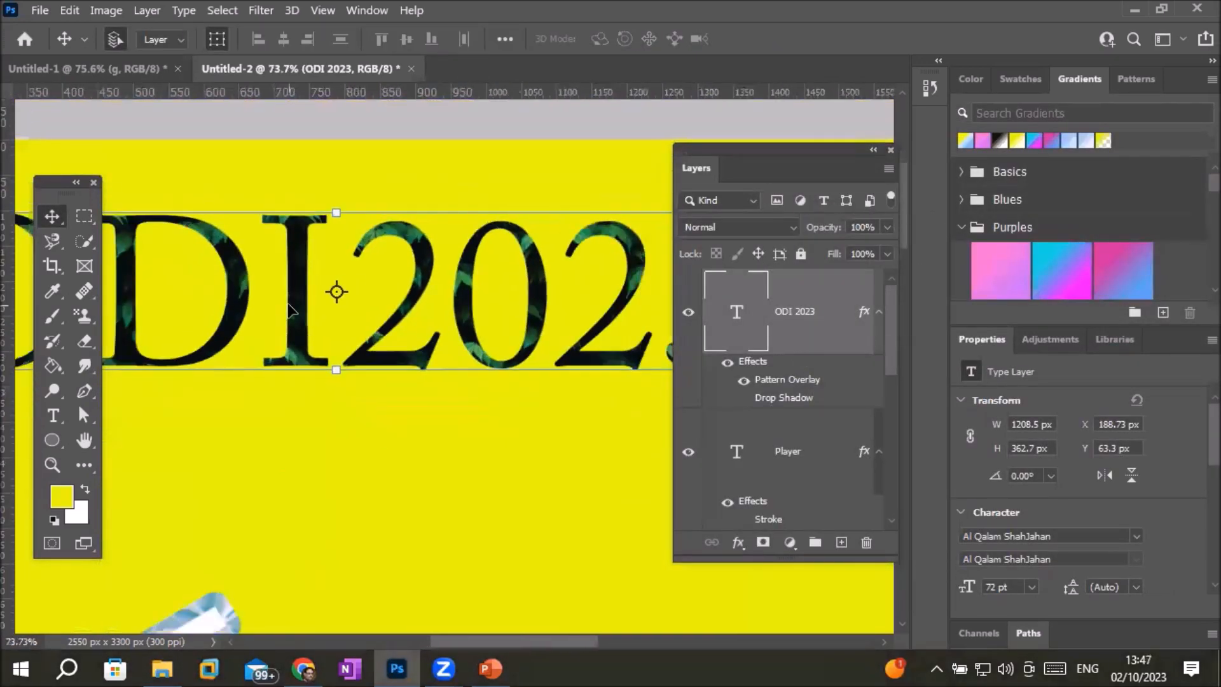
pyautogui.scroll(5, 509, 292)
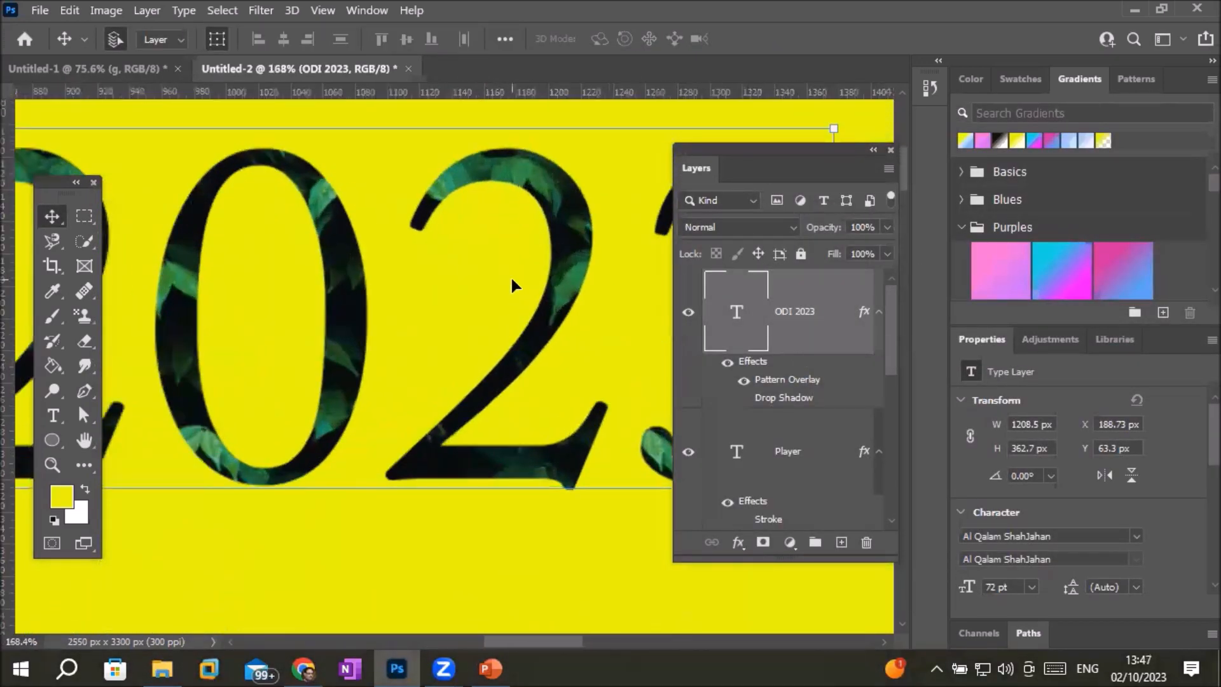
# Reopen the ODI 2023 layer style with Drop Shadow off and try the four black-and-white patterns as overlay, ending with CirclePattern.
pyautogui.doubleClick(804, 400)
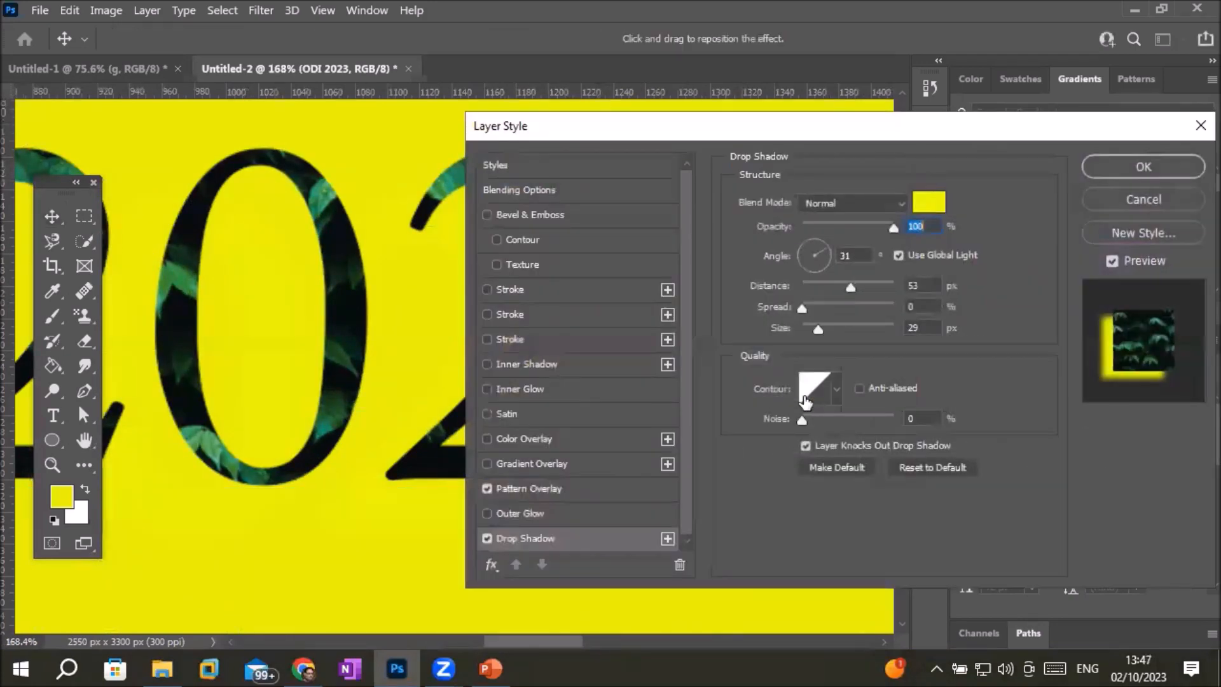
pyautogui.click(487, 538)
pyautogui.click(533, 489)
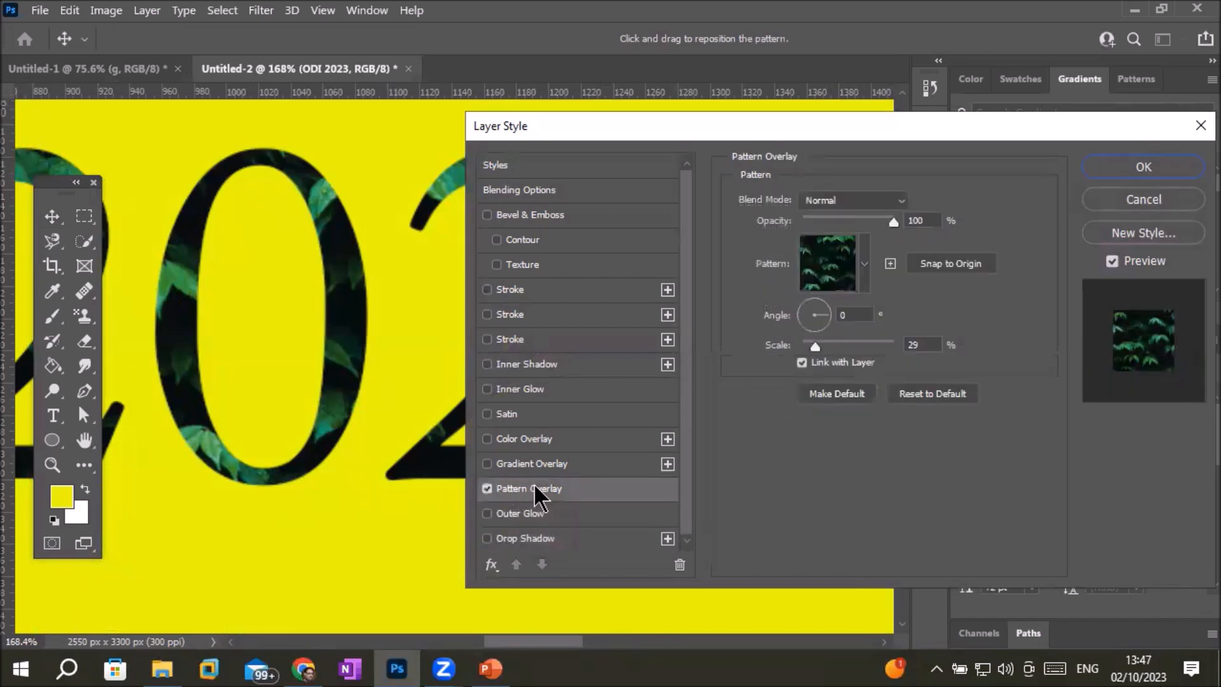
pyautogui.click(864, 266)
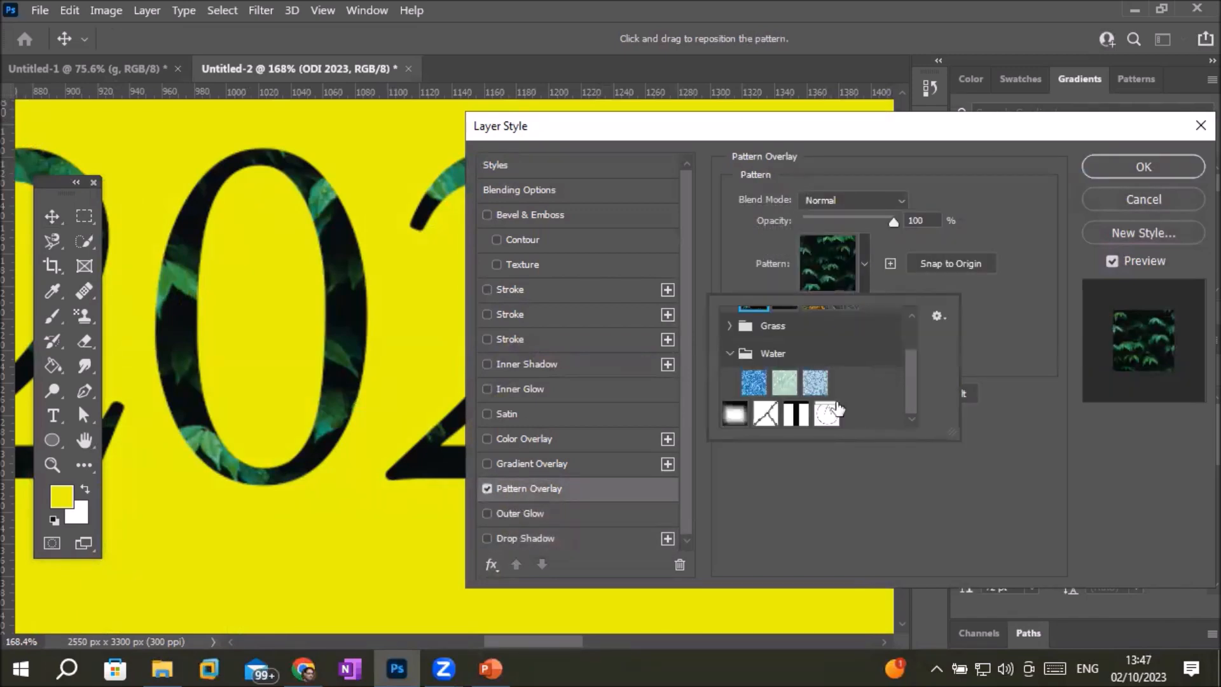
pyautogui.click(766, 414)
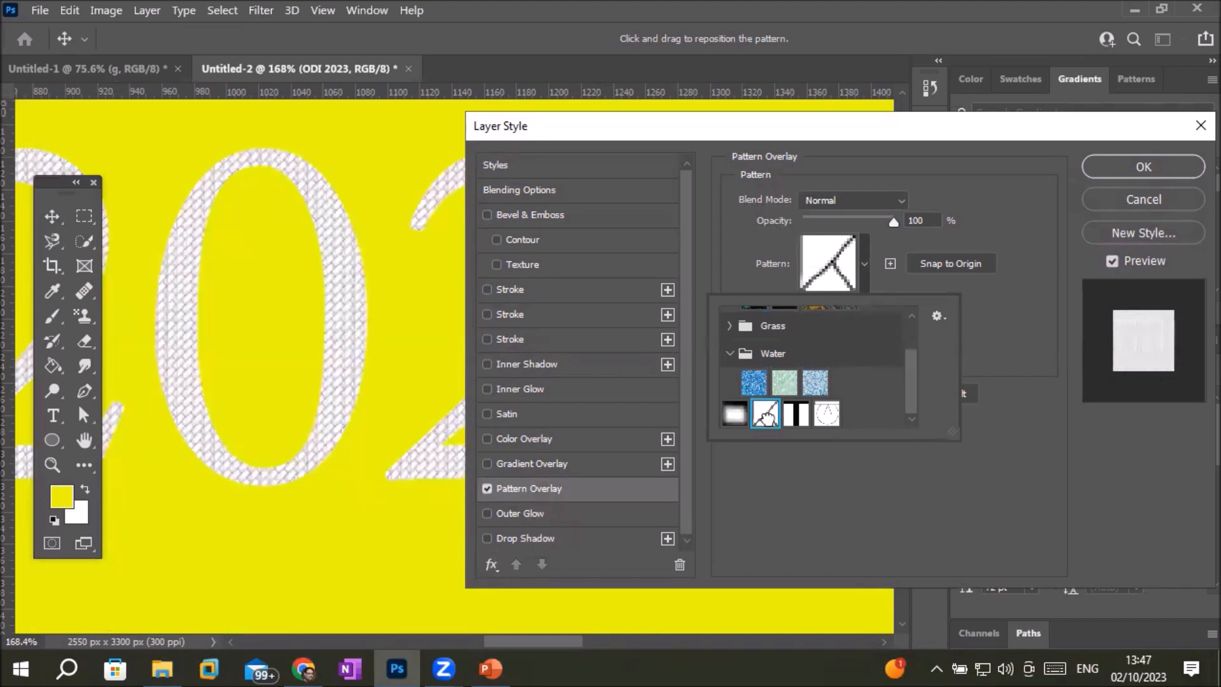
pyautogui.click(795, 414)
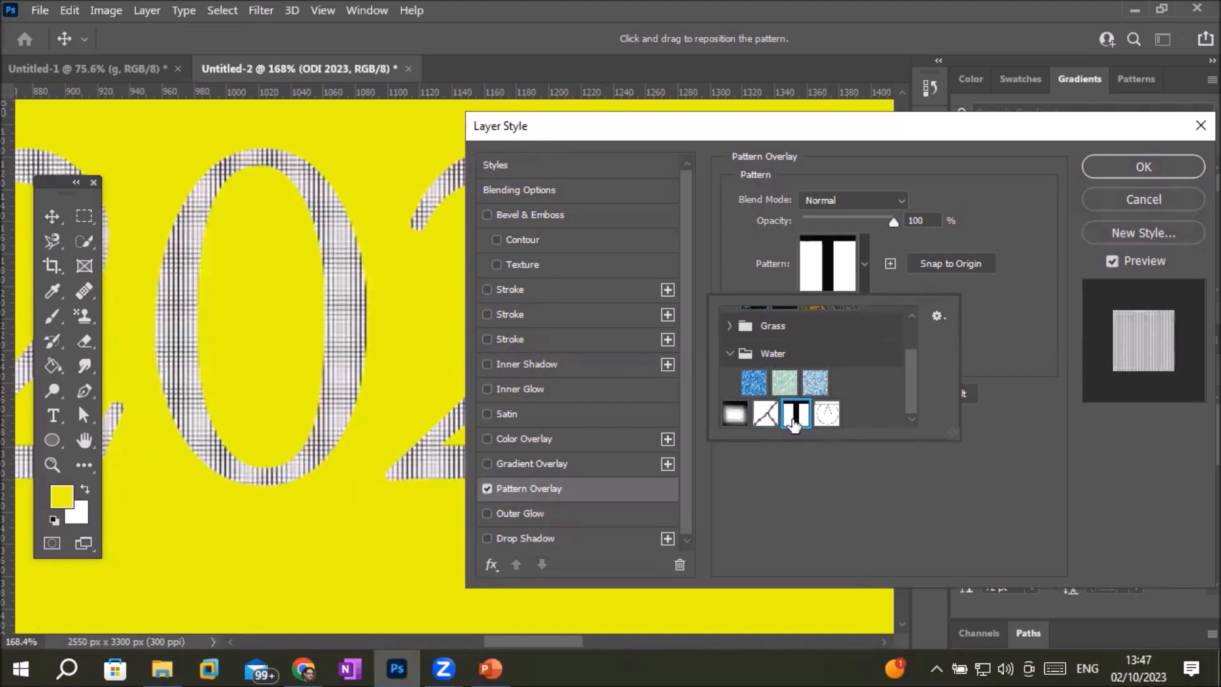
pyautogui.click(735, 414)
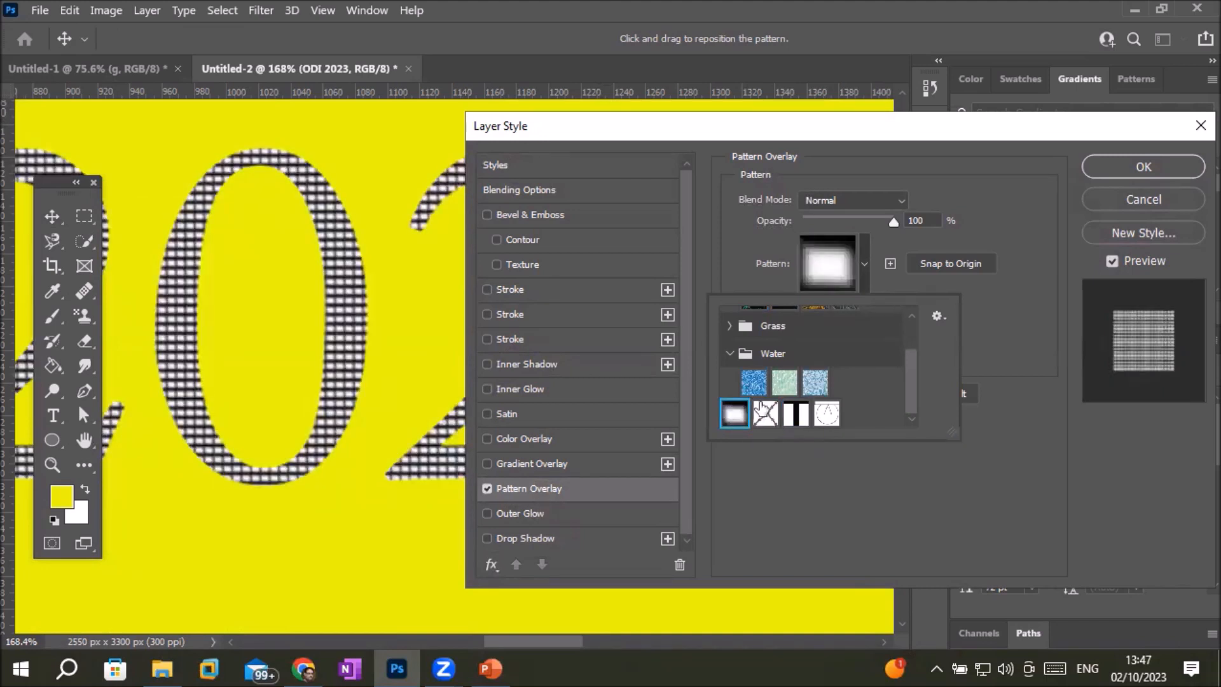
pyautogui.click(827, 414)
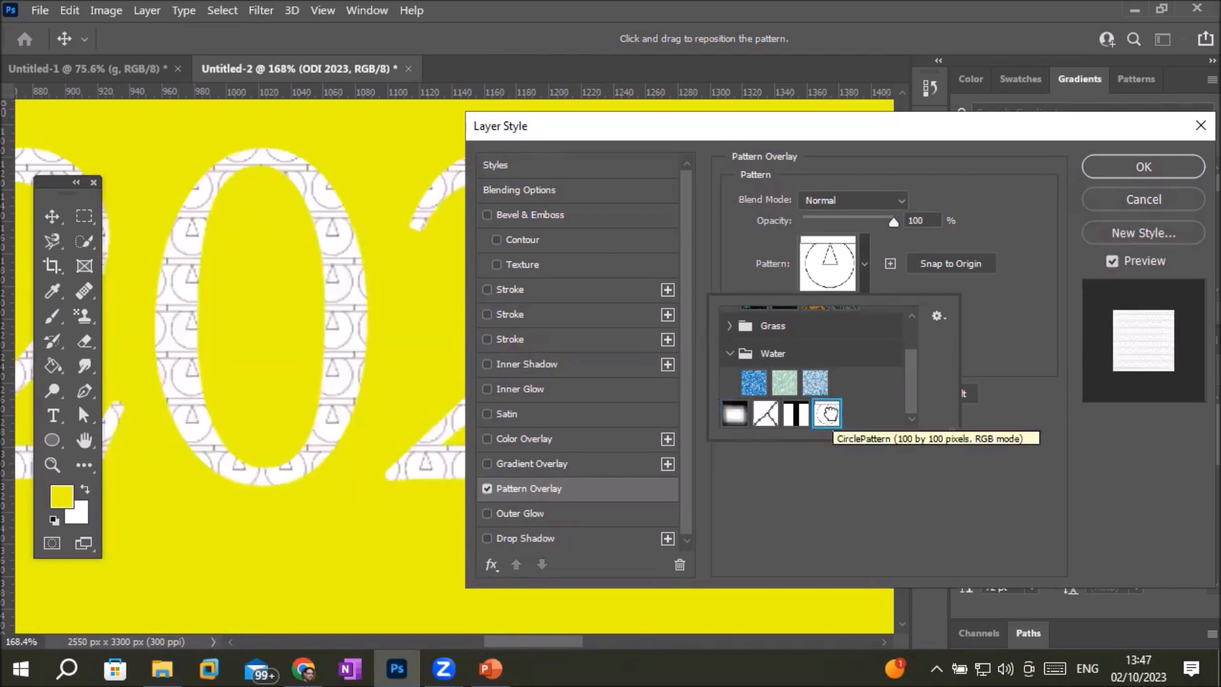
# Try rotating the circle pattern overlay on the ODI 2023 text to angles of -54° and 79°.
pyautogui.click(1017, 247)
pyautogui.click(811, 310)
pyautogui.moveTo(810, 310)
pyautogui.mouseDown()
pyautogui.moveTo(801, 318)
pyautogui.moveTo(818, 328)
pyautogui.mouseUp()
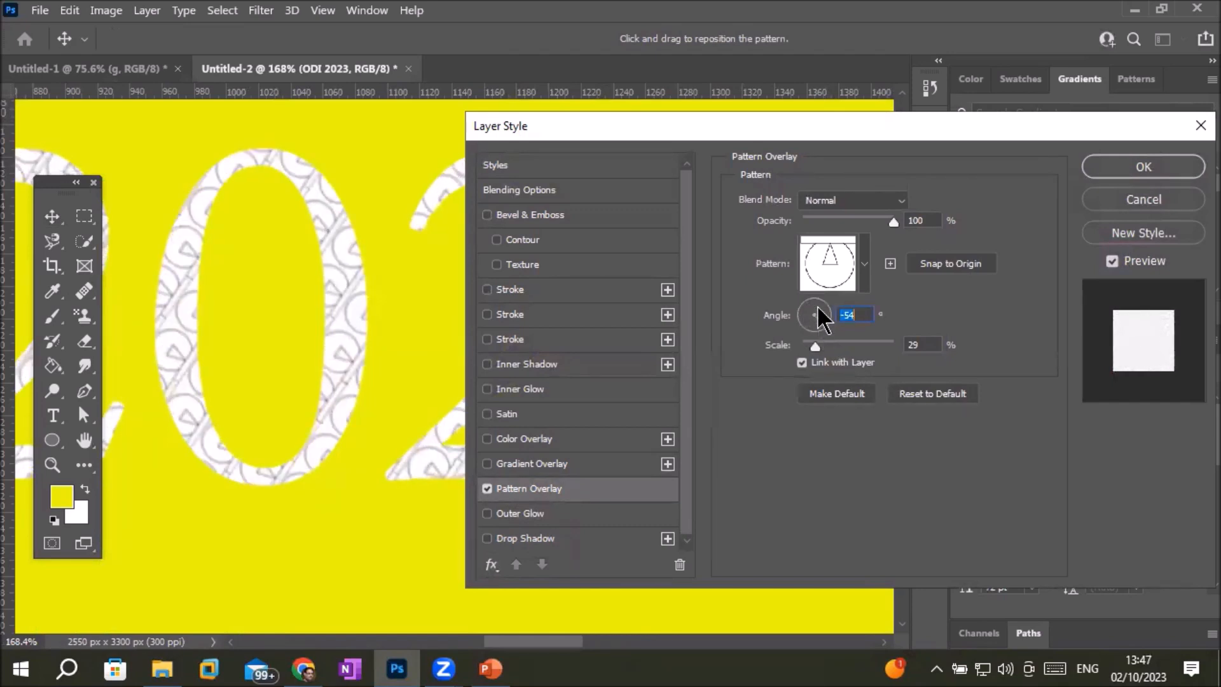
pyautogui.click(815, 308)
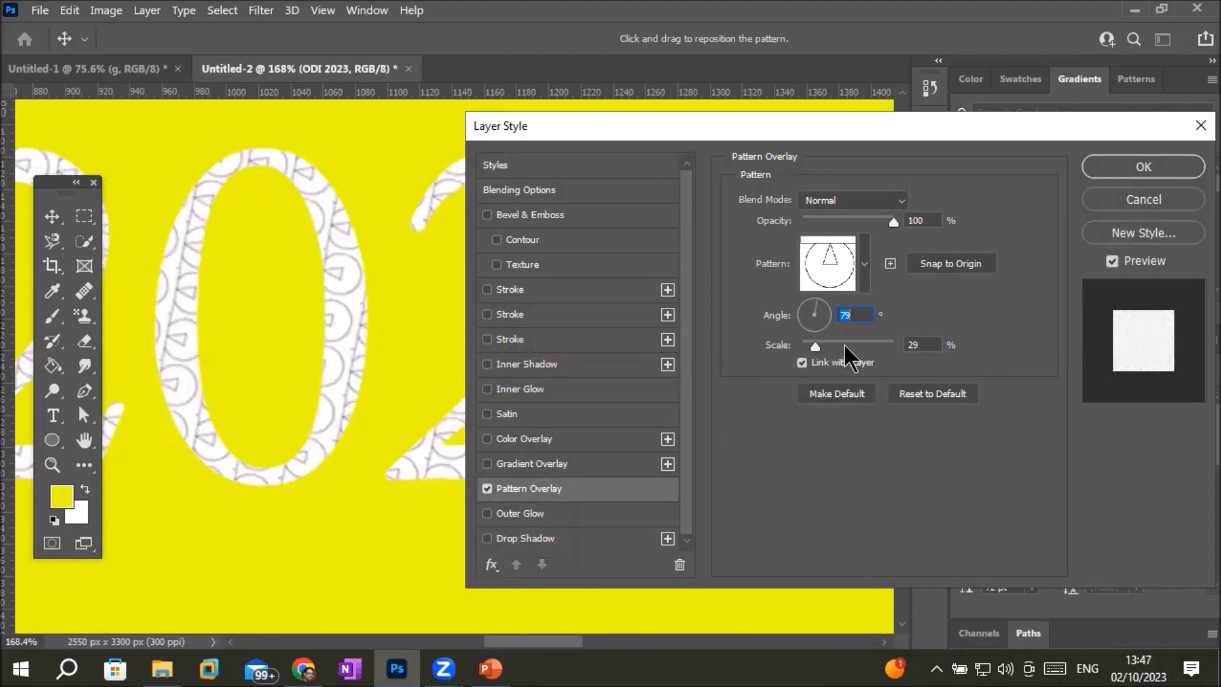
# Try the Satin effect instead of the Pattern Overlay on the ODI 2023 text, then discard the layer style changes.
pyautogui.click(487, 488)
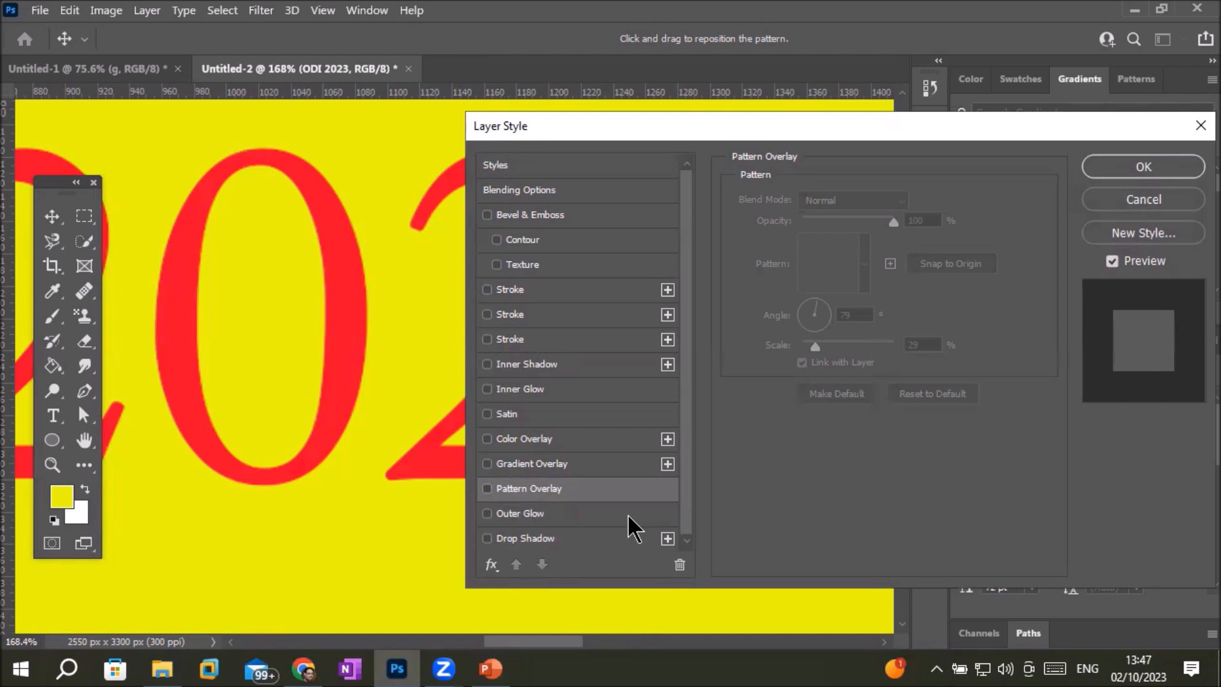
pyautogui.click(506, 415)
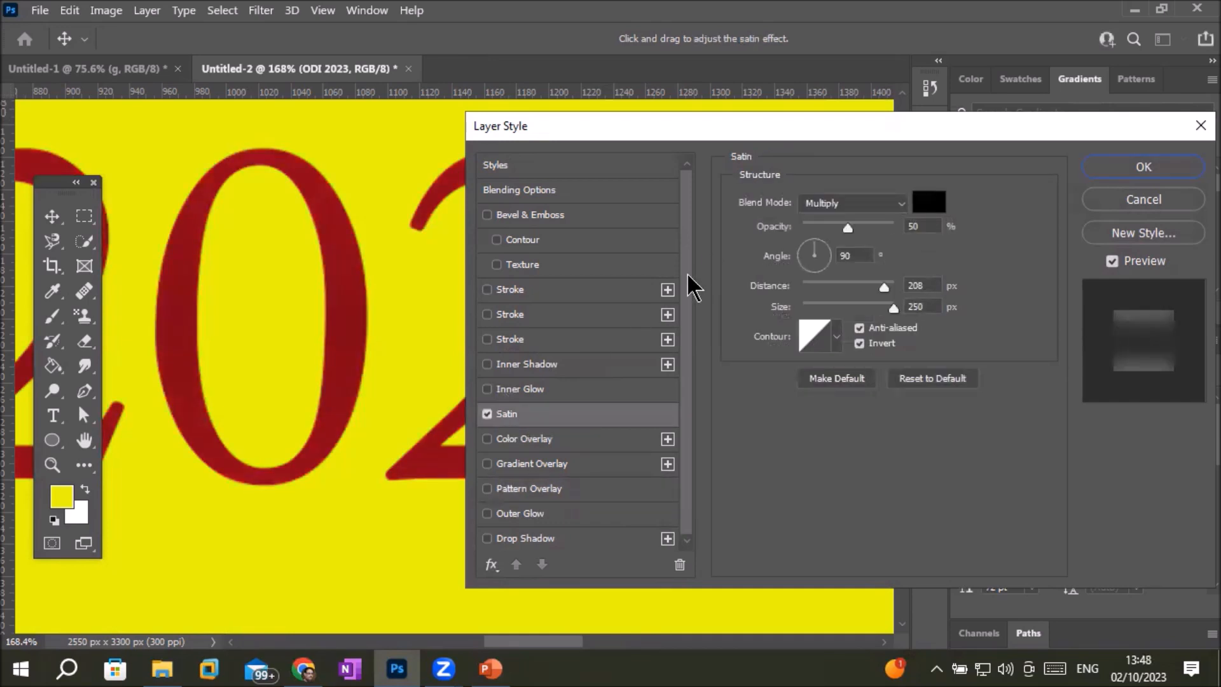
pyautogui.scroll(-3, 332, 289)
pyautogui.scroll(-4, 333, 289)
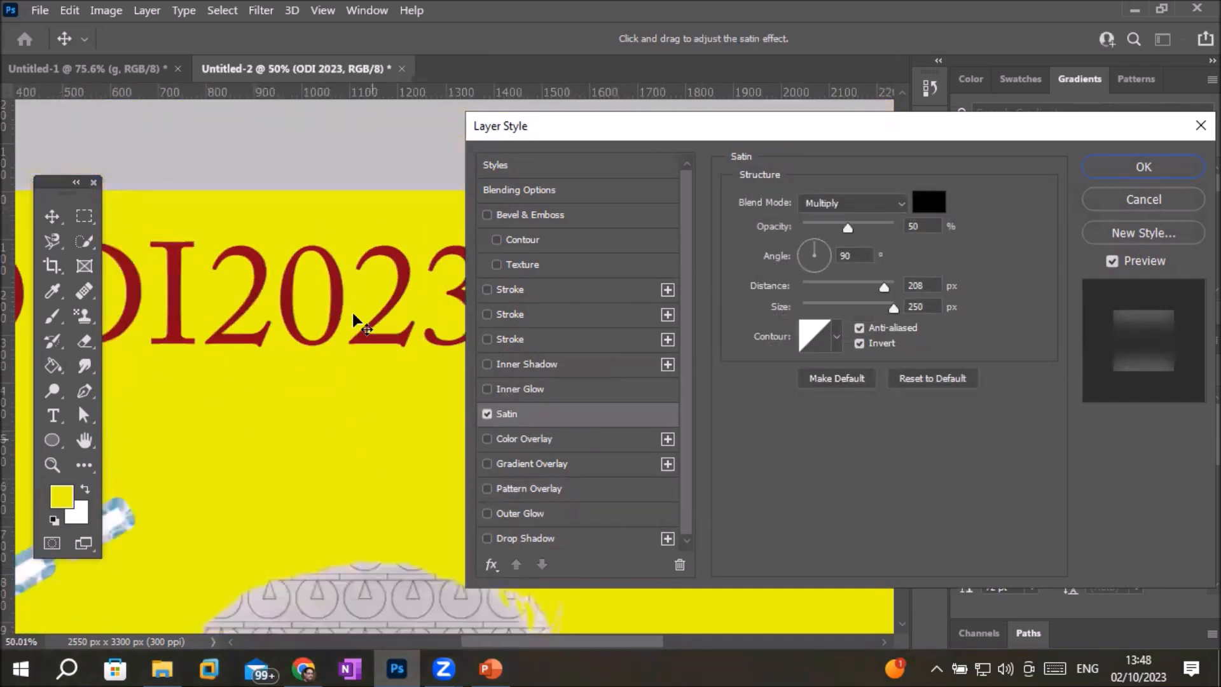
pyautogui.click(1121, 198)
# In the Untitled-1 document, turn off the letter g's Gradient and Pattern Overlays and enable the Satin effect.
pyautogui.click(124, 70)
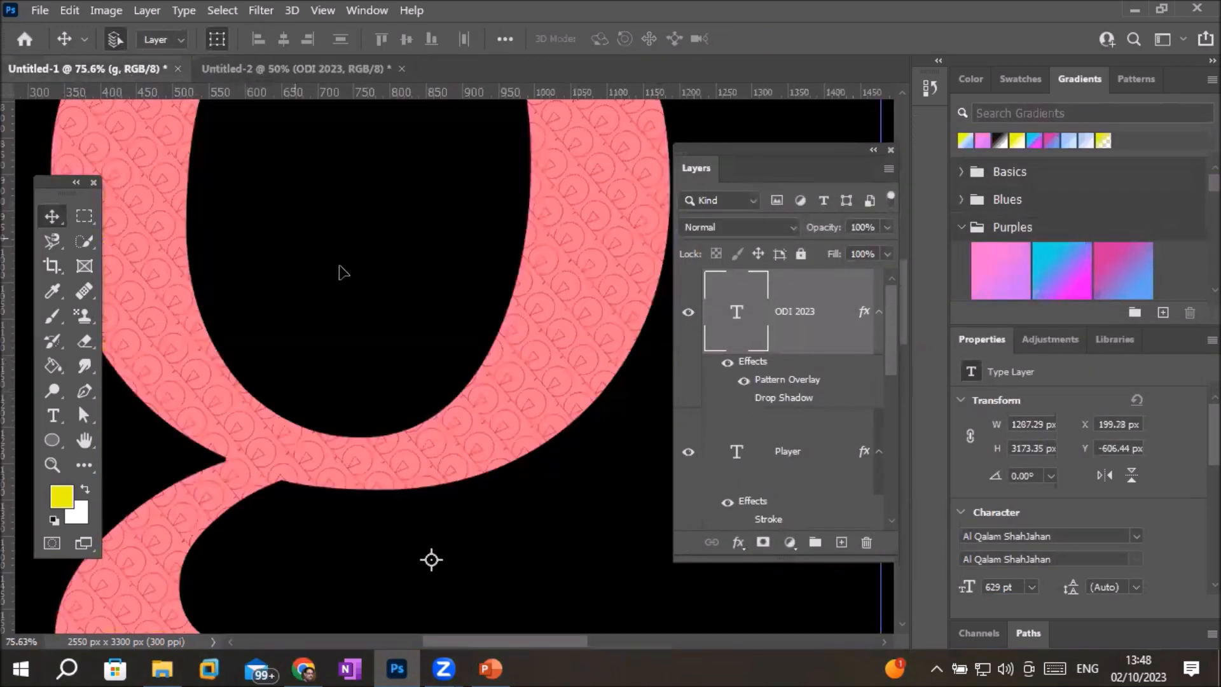
pyautogui.scroll(-3, 401, 304)
pyautogui.scroll(-1, 405, 302)
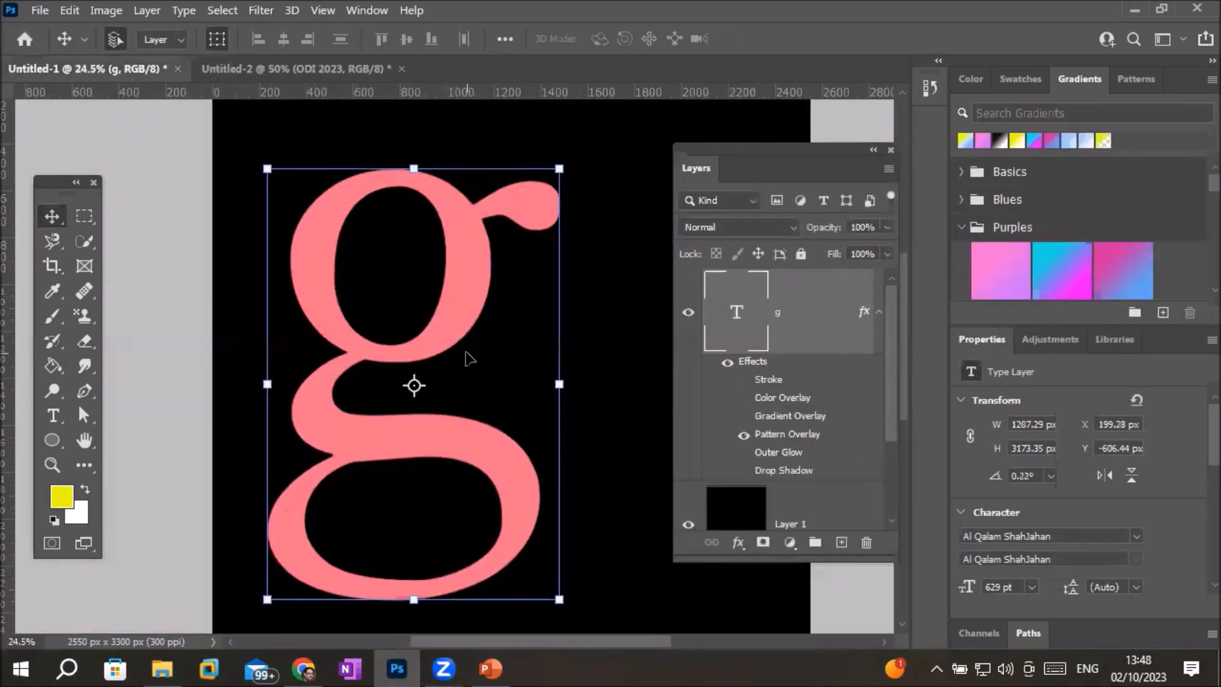
pyautogui.doubleClick(790, 416)
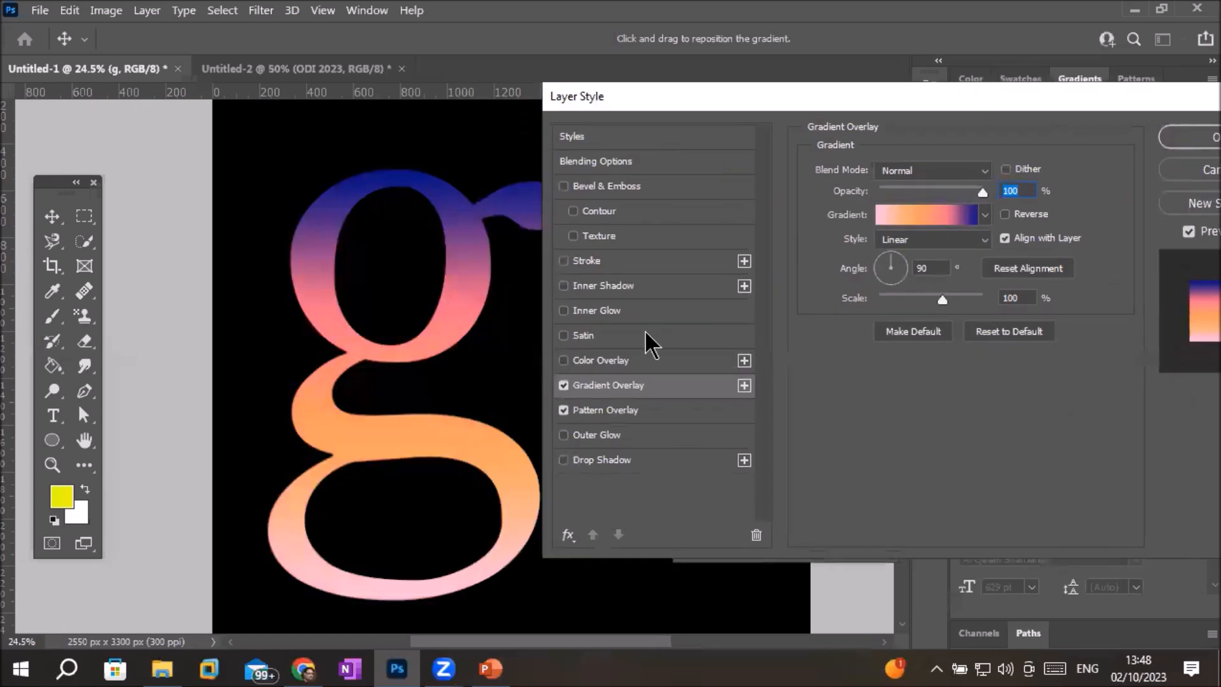
pyautogui.click(563, 385)
pyautogui.click(564, 409)
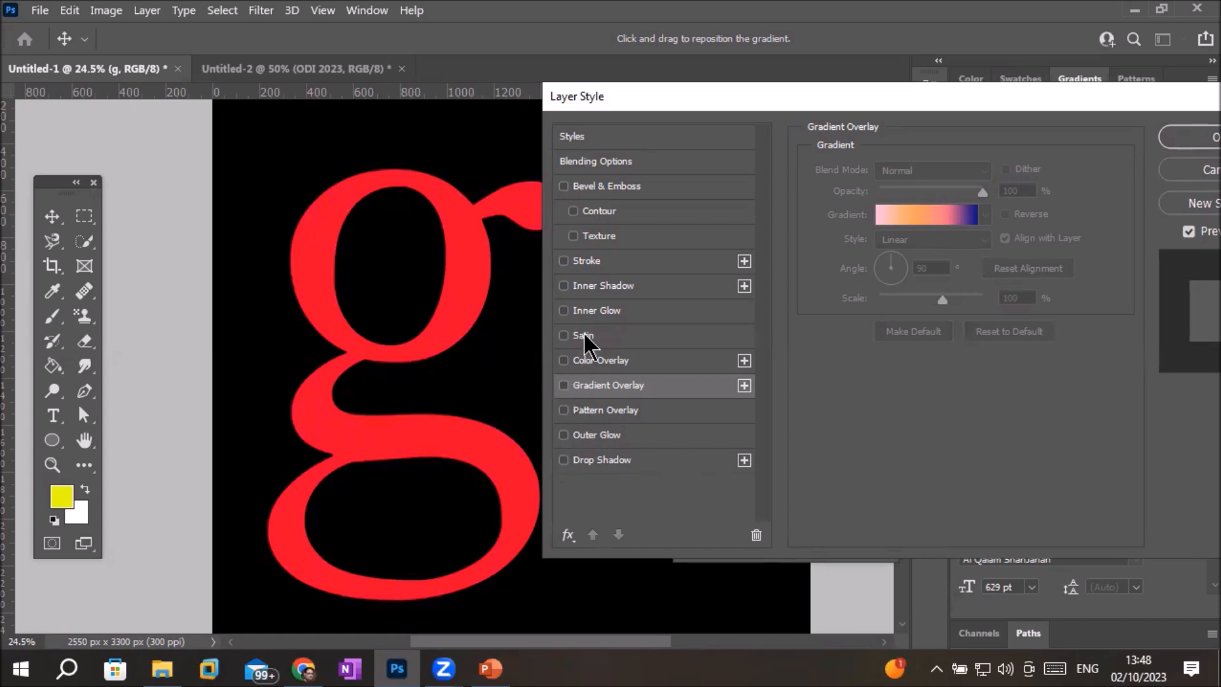
pyautogui.click(564, 335)
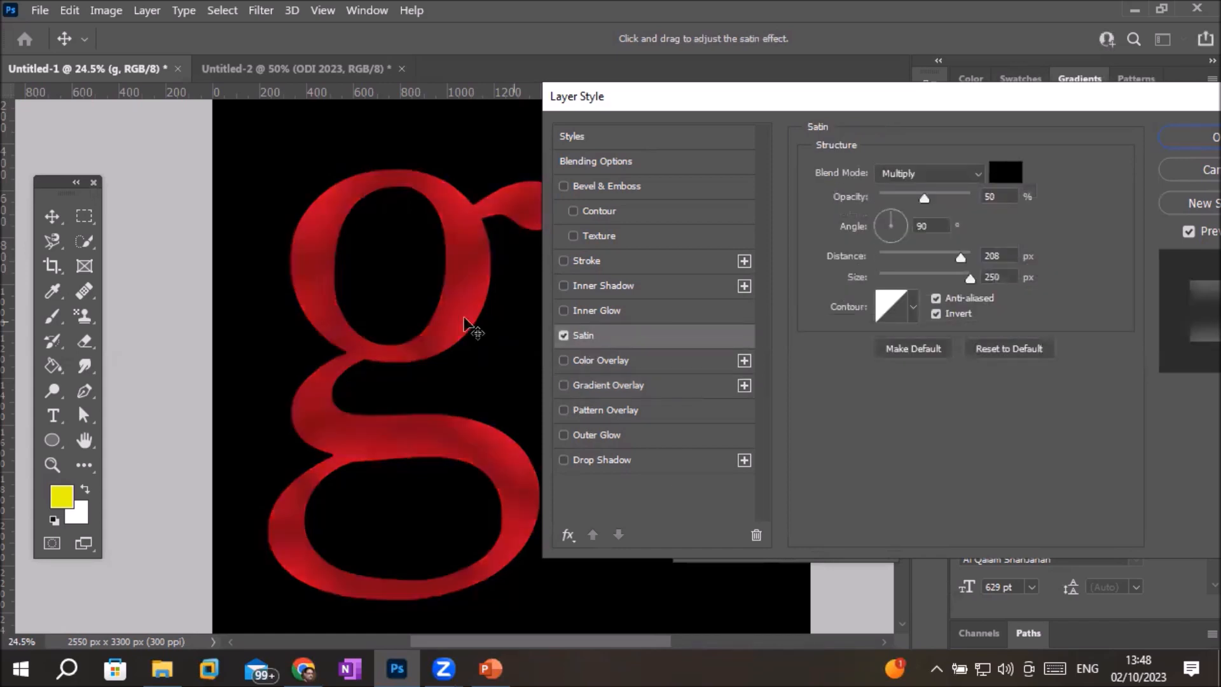
pyautogui.scroll(1, 407, 318)
pyautogui.scroll(3, 407, 318)
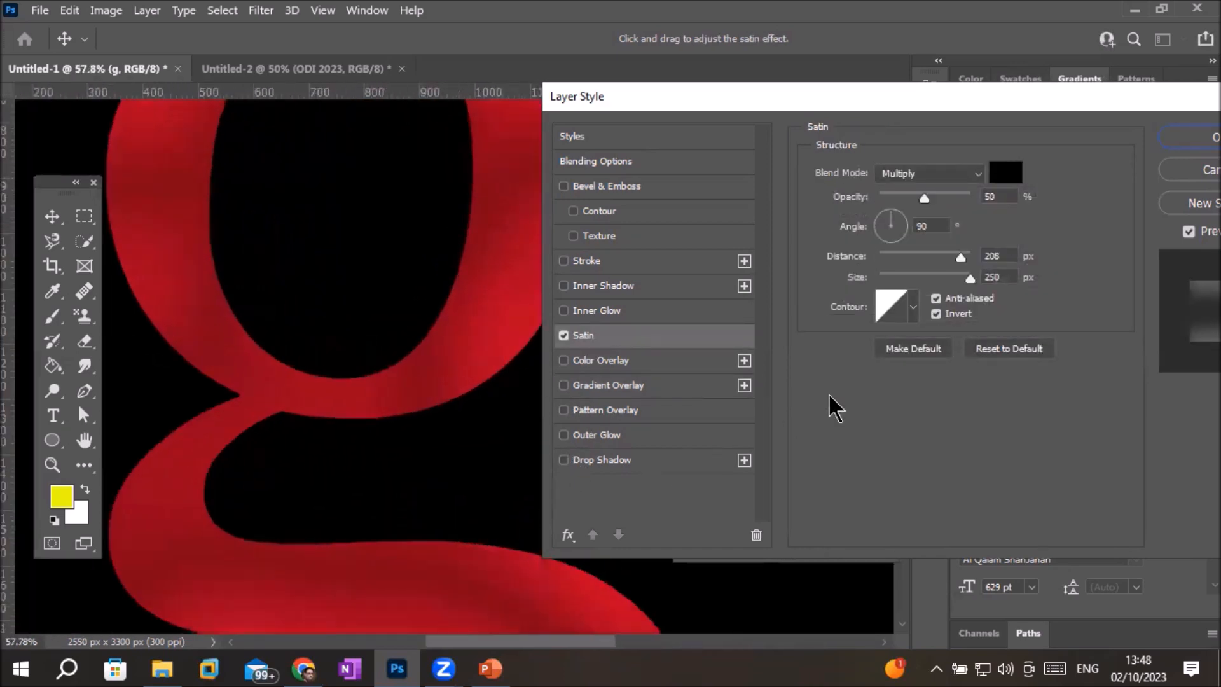
# Set the letter g's Satin blend mode to Normal and its opacity to 100%.
pyautogui.click(974, 173)
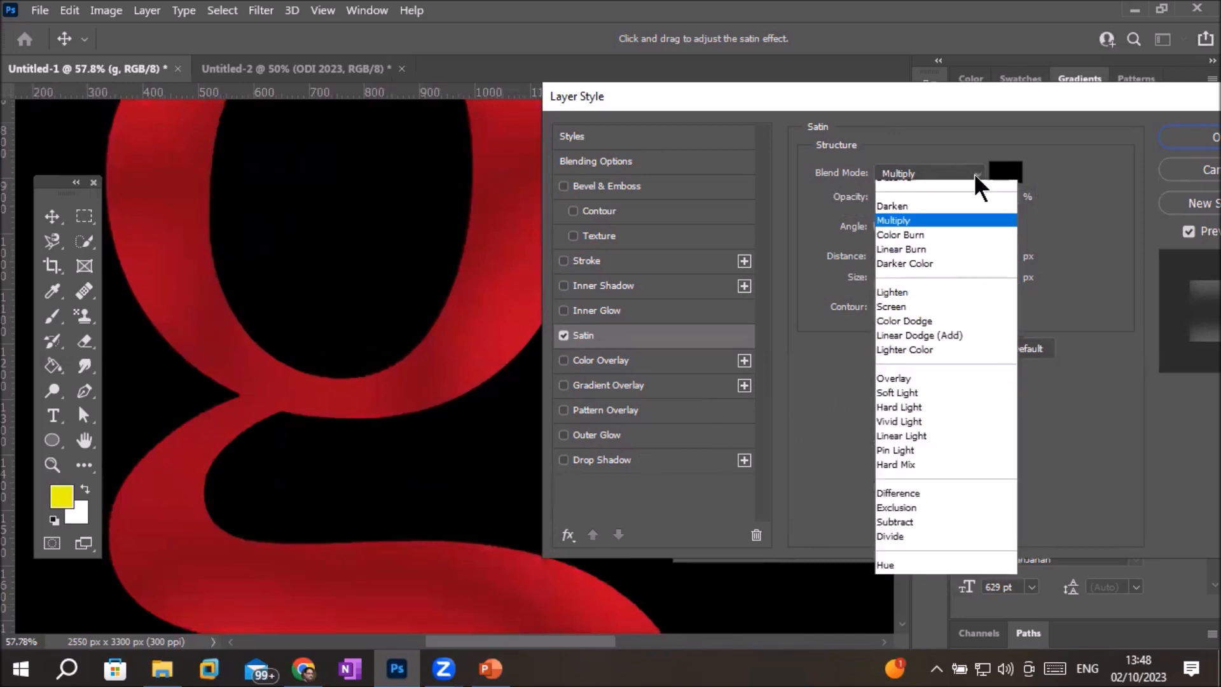
pyautogui.click(943, 187)
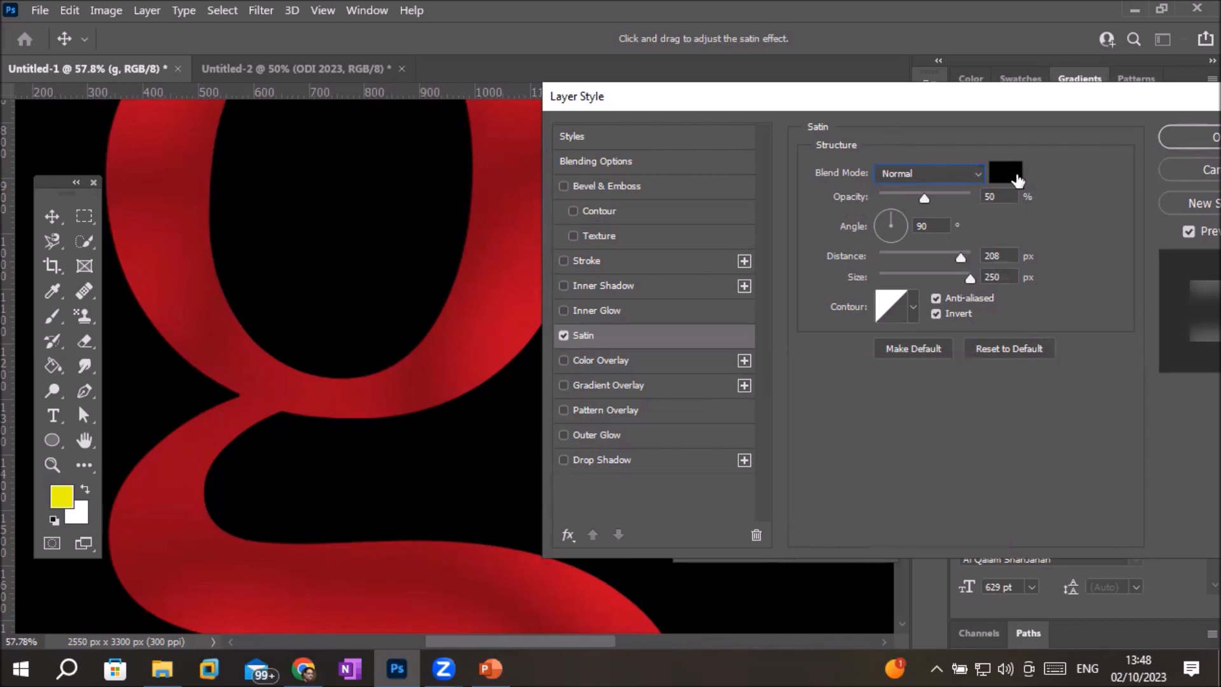
pyautogui.moveTo(924, 202); pyautogui.dragTo(1005, 191)
# Set the Satin color to bright yellow (#e9fd08) and apply the effect to the letter g.
pyautogui.click(1005, 173)
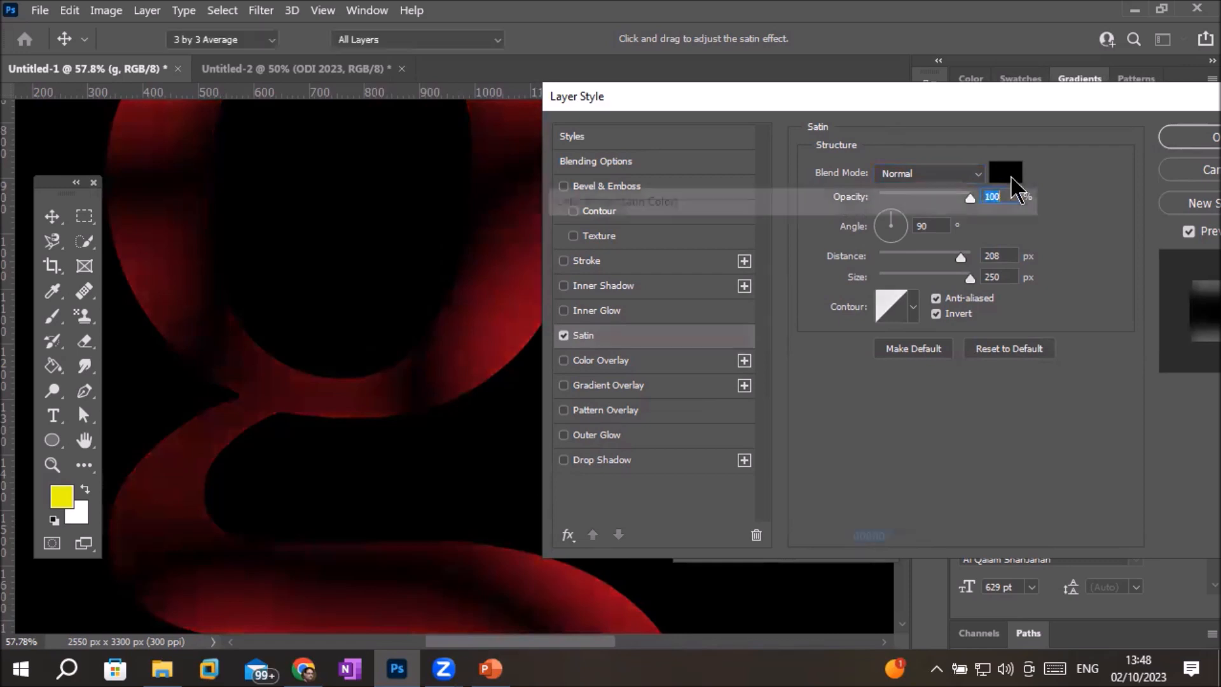
pyautogui.click(809, 439)
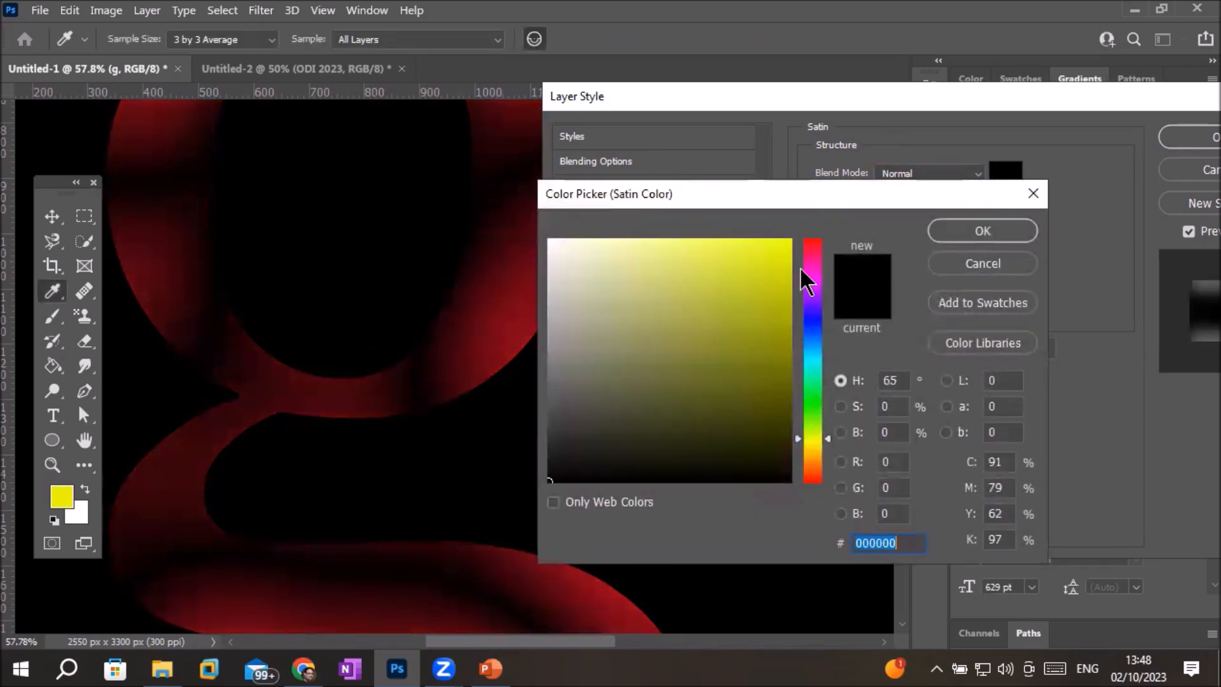
pyautogui.click(784, 241)
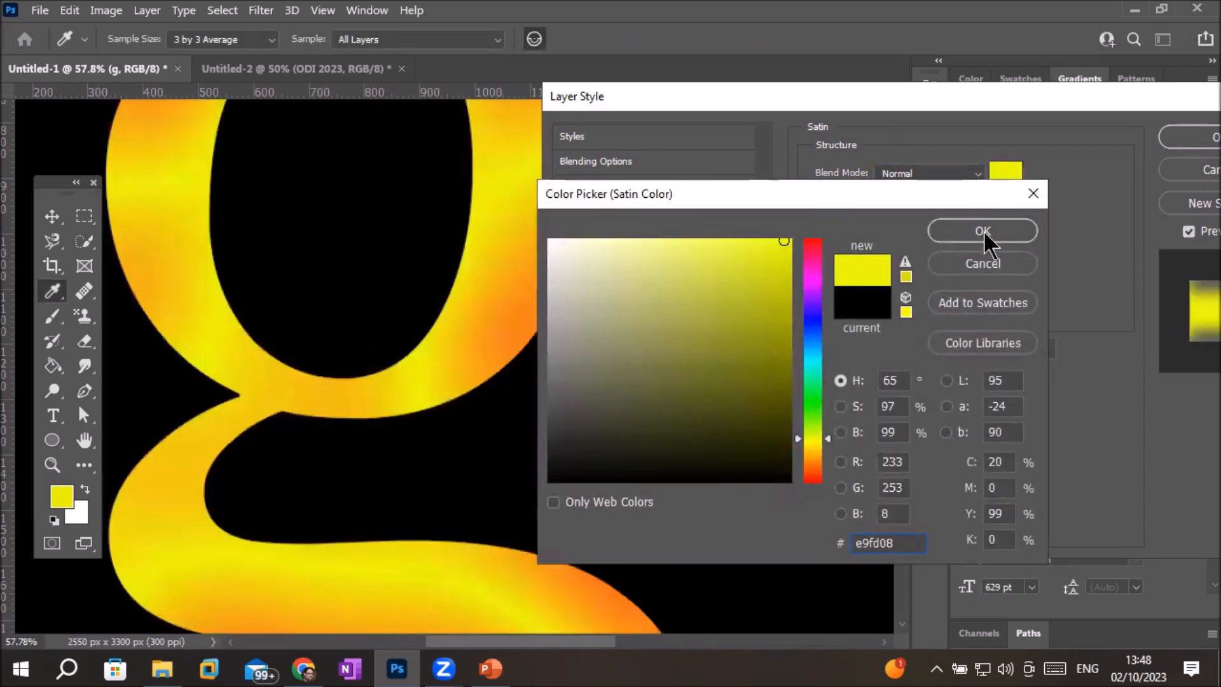
pyautogui.click(983, 230)
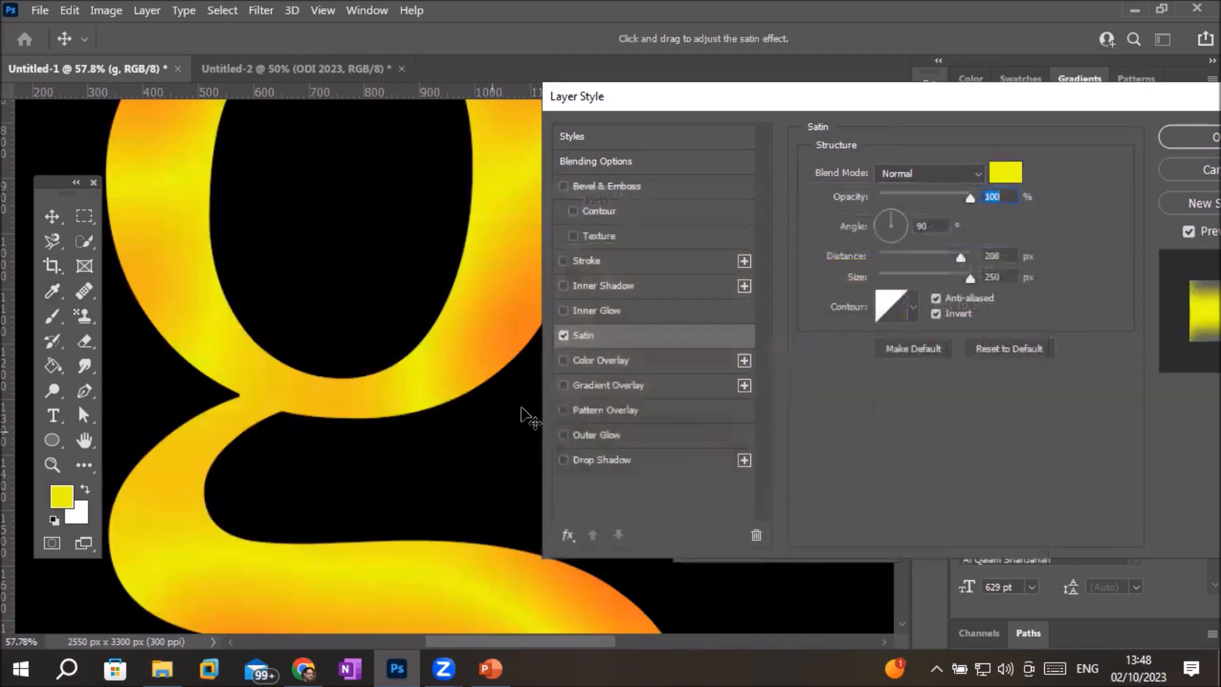
pyautogui.click(1181, 137)
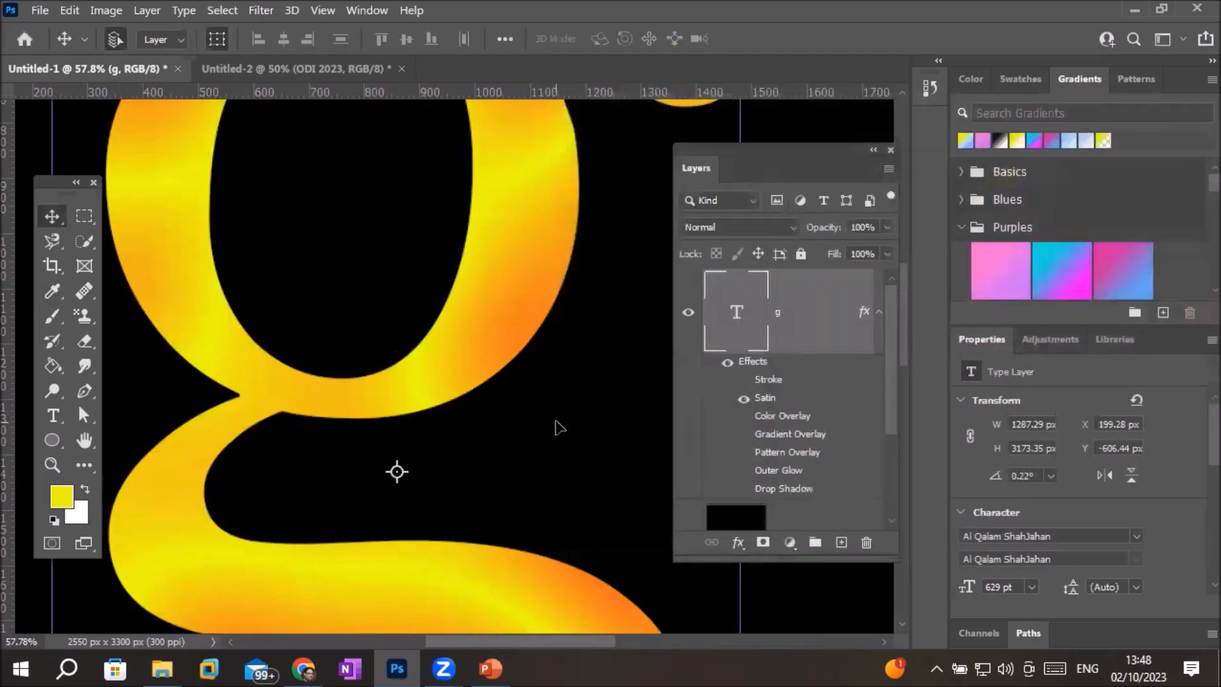
# Reopen the letter g's Satin effect and change its color to blue (#001efc).
pyautogui.scroll(-2, 558, 427)
pyautogui.scroll(-1, 576, 457)
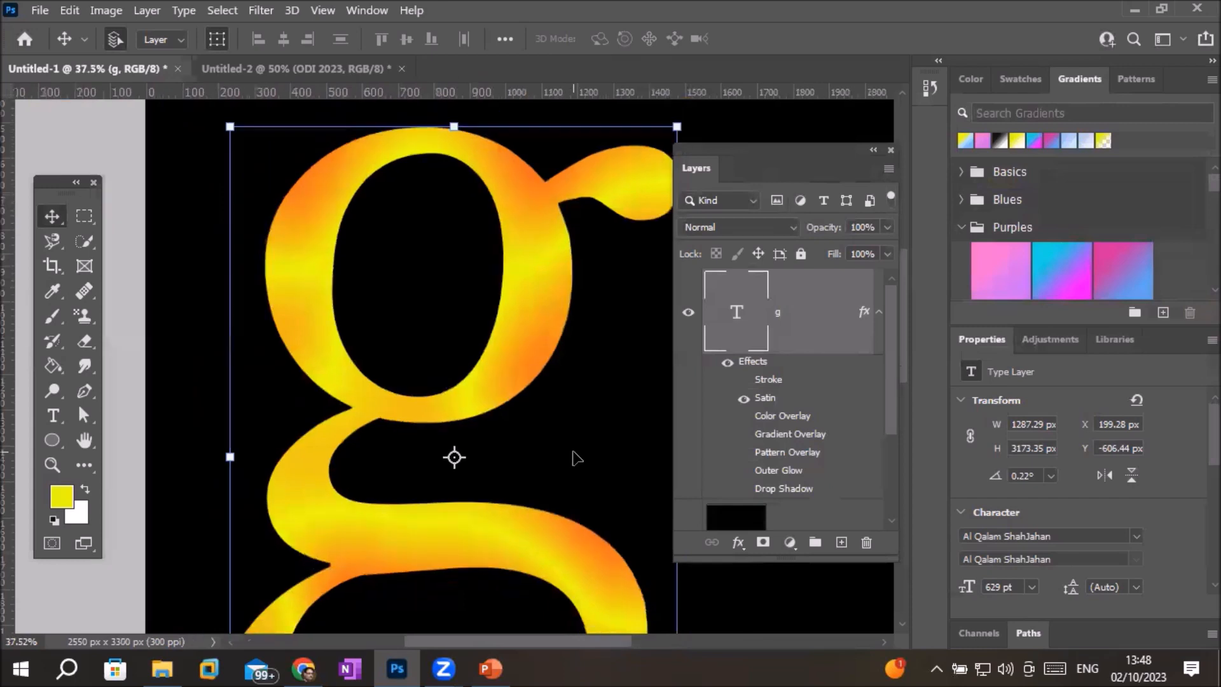
pyautogui.scroll(-6, 576, 457)
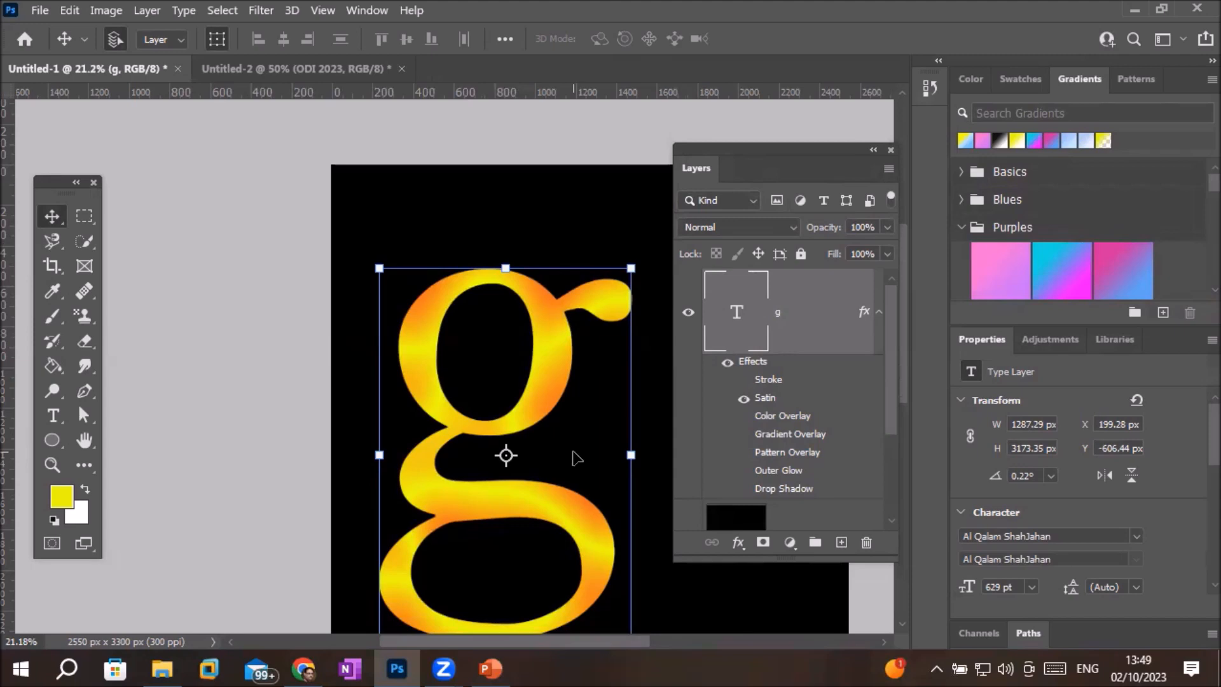
pyautogui.doubleClick(764, 401)
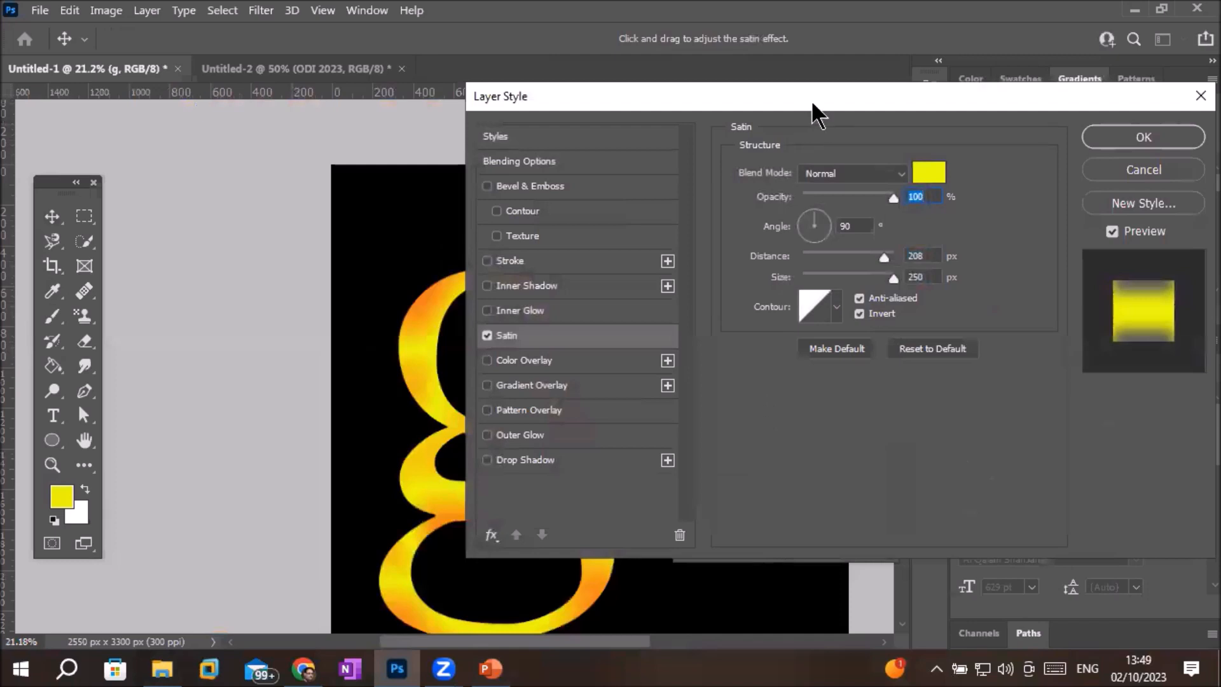
pyautogui.moveTo(811, 101); pyautogui.dragTo(911, 89)
pyautogui.click(1030, 163)
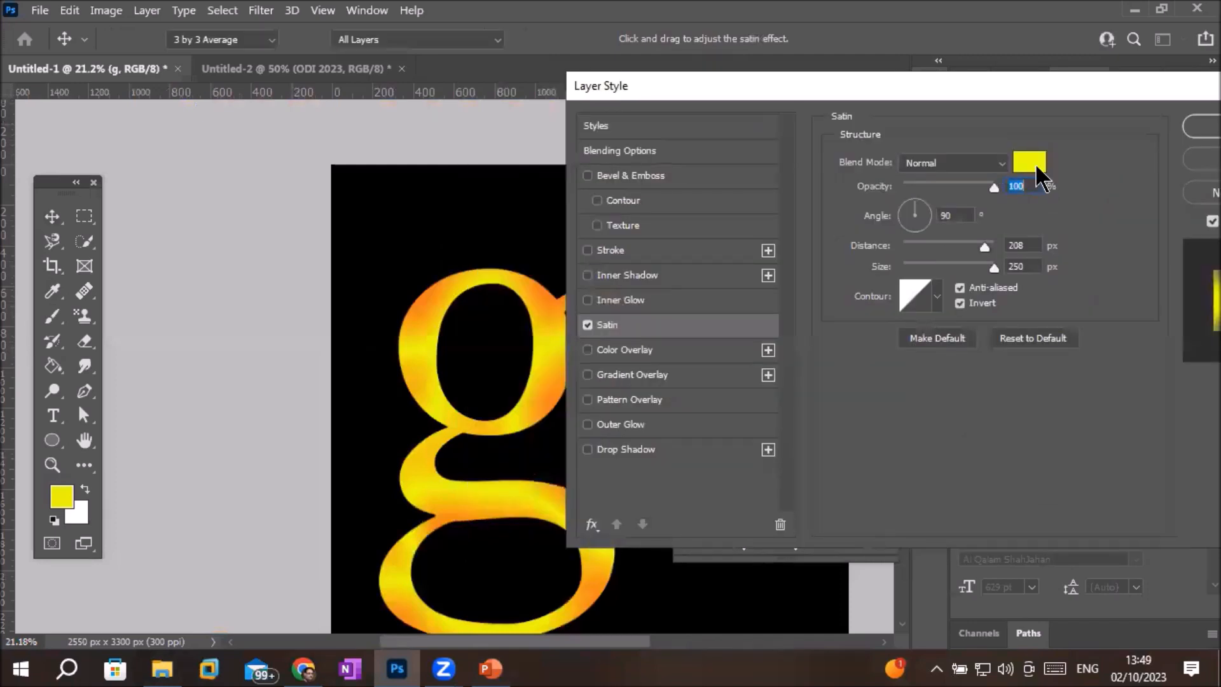
pyautogui.click(812, 325)
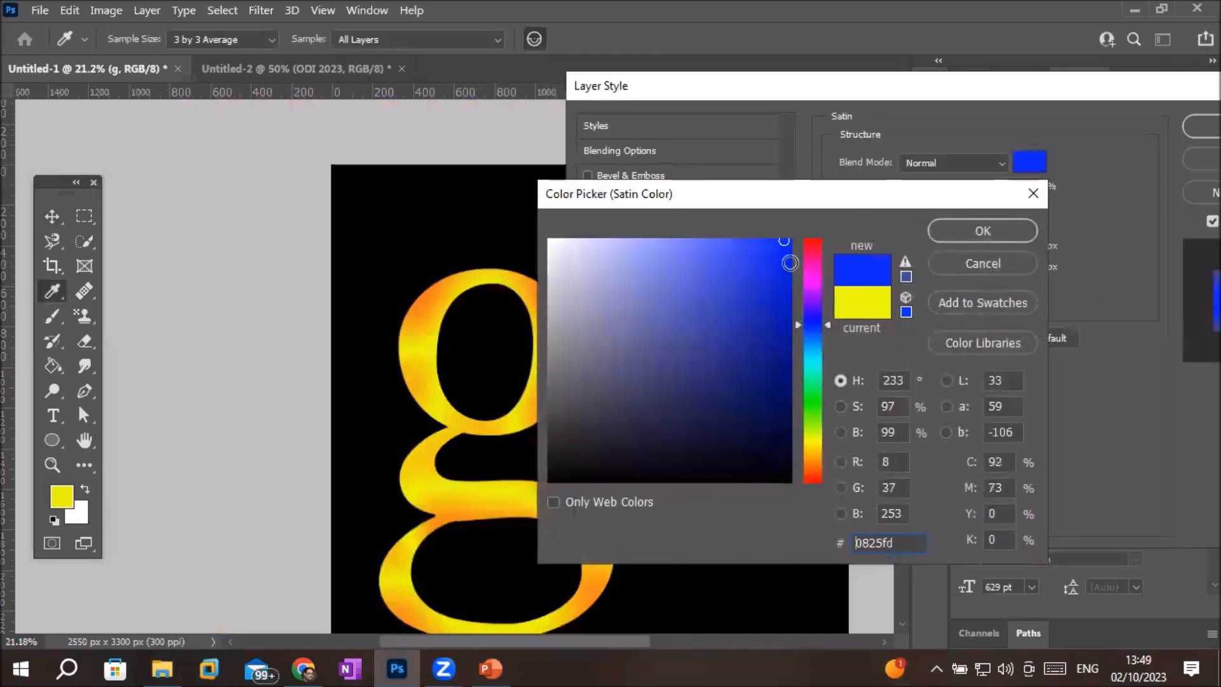
pyautogui.click(790, 241)
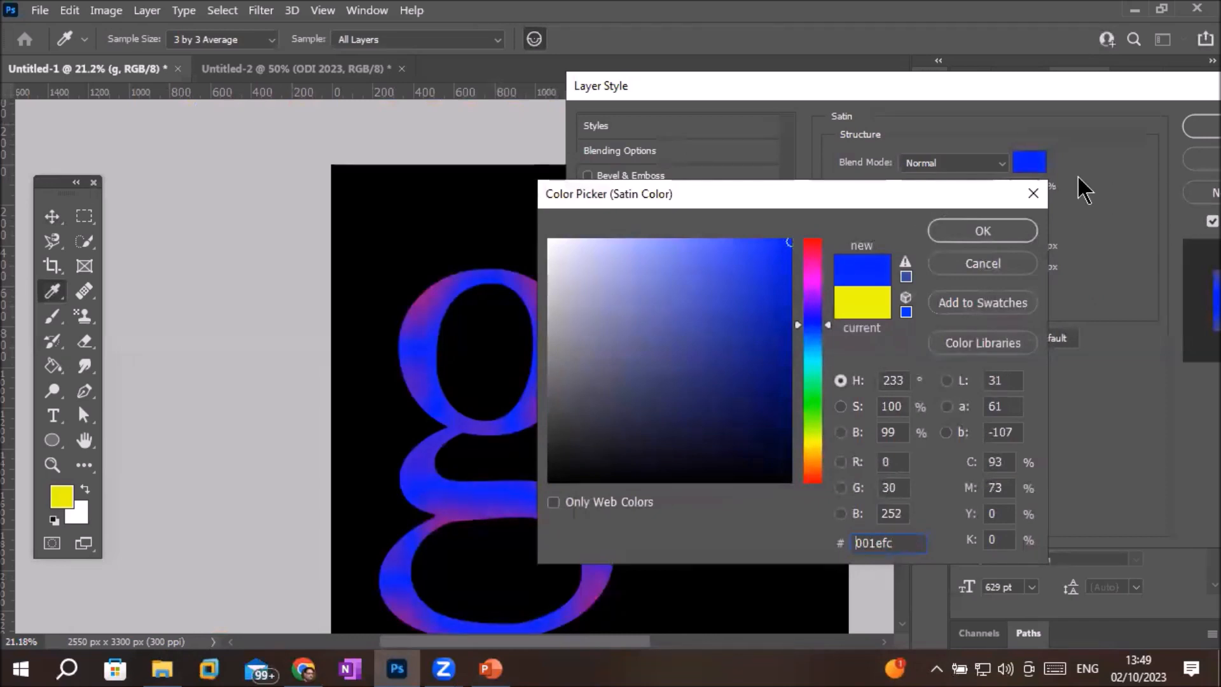
pyautogui.click(980, 230)
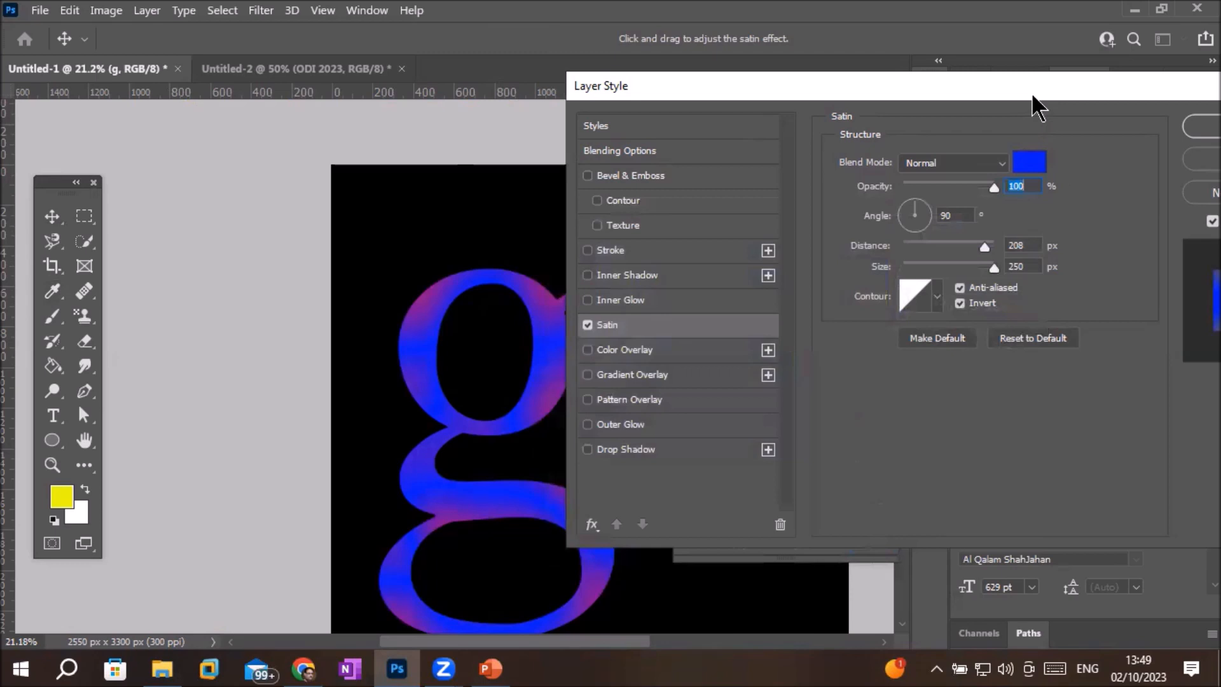
# Change the letter g's Satin blend mode to Dissolve and apply the effect.
pyautogui.moveTo(1020, 102); pyautogui.dragTo(1135, 194)
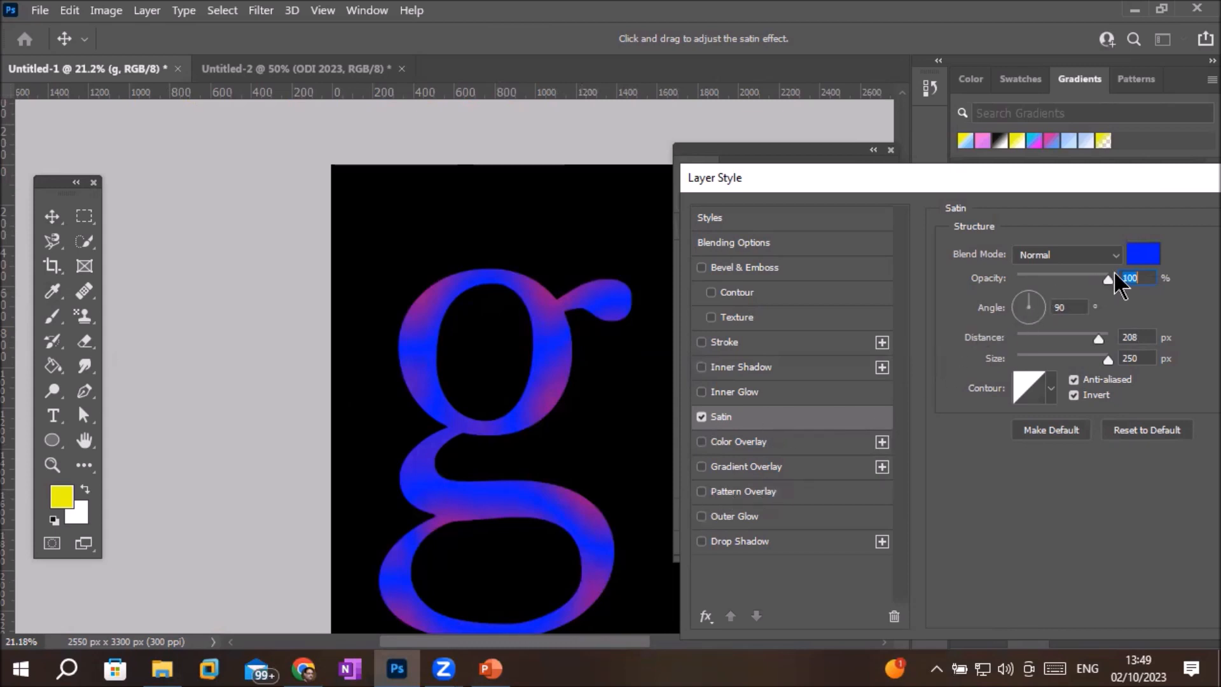
pyautogui.moveTo(1103, 277)
pyautogui.mouseDown()
pyautogui.moveTo(1063, 283)
pyautogui.moveTo(1122, 286)
pyautogui.mouseUp()
pyautogui.click(1115, 258)
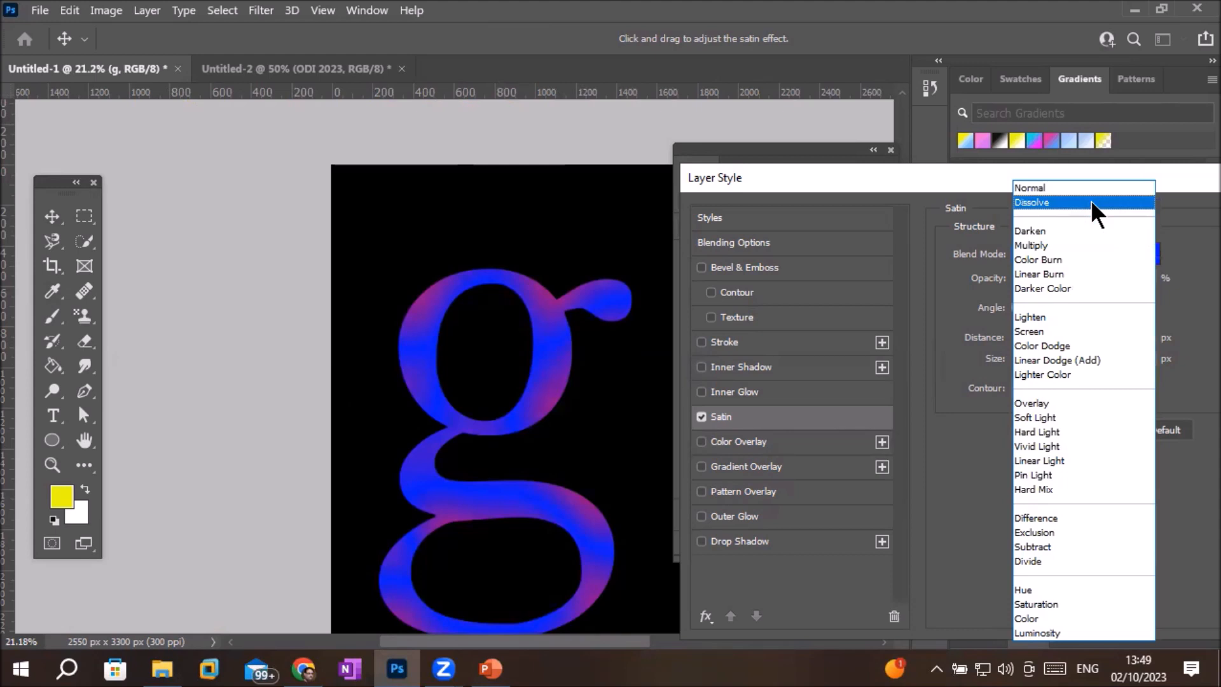
pyautogui.click(1090, 202)
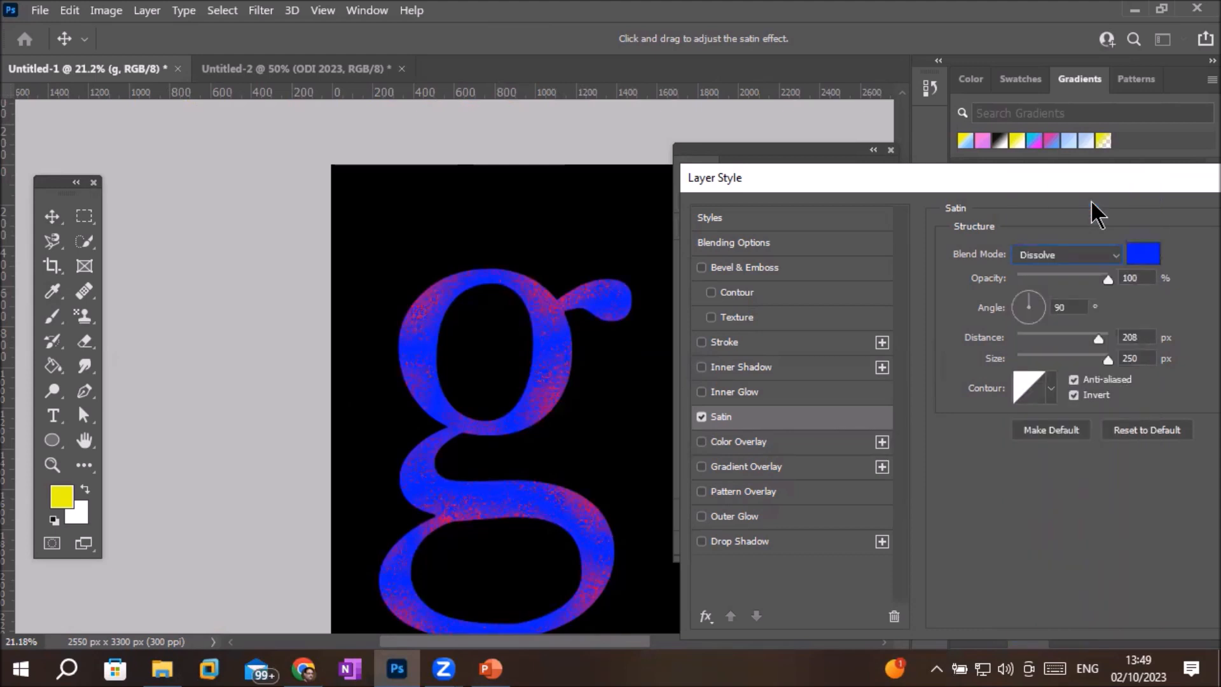
pyautogui.press('Down')
pyautogui.press('Up')
pyautogui.moveTo(1077, 178); pyautogui.dragTo(915, 180)
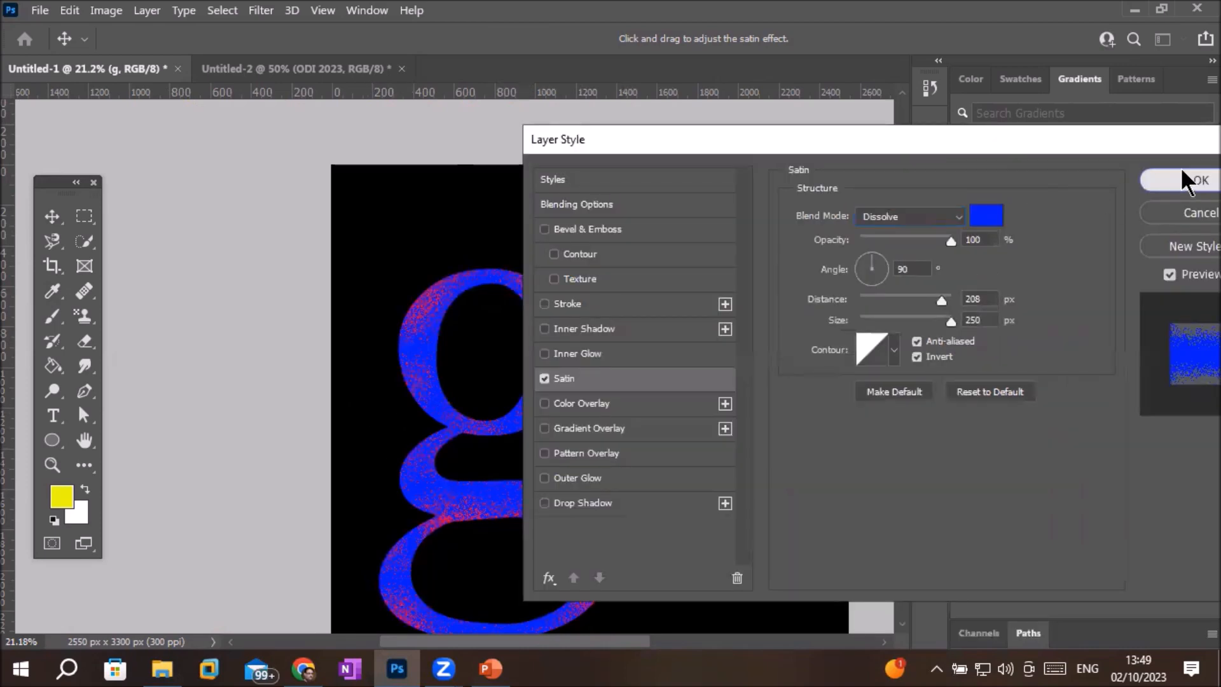
pyautogui.click(1191, 180)
# Examine the letter g's dissolved Satin texture up close and at full-page view.
pyautogui.scroll(2, 559, 353)
pyautogui.scroll(8, 555, 402)
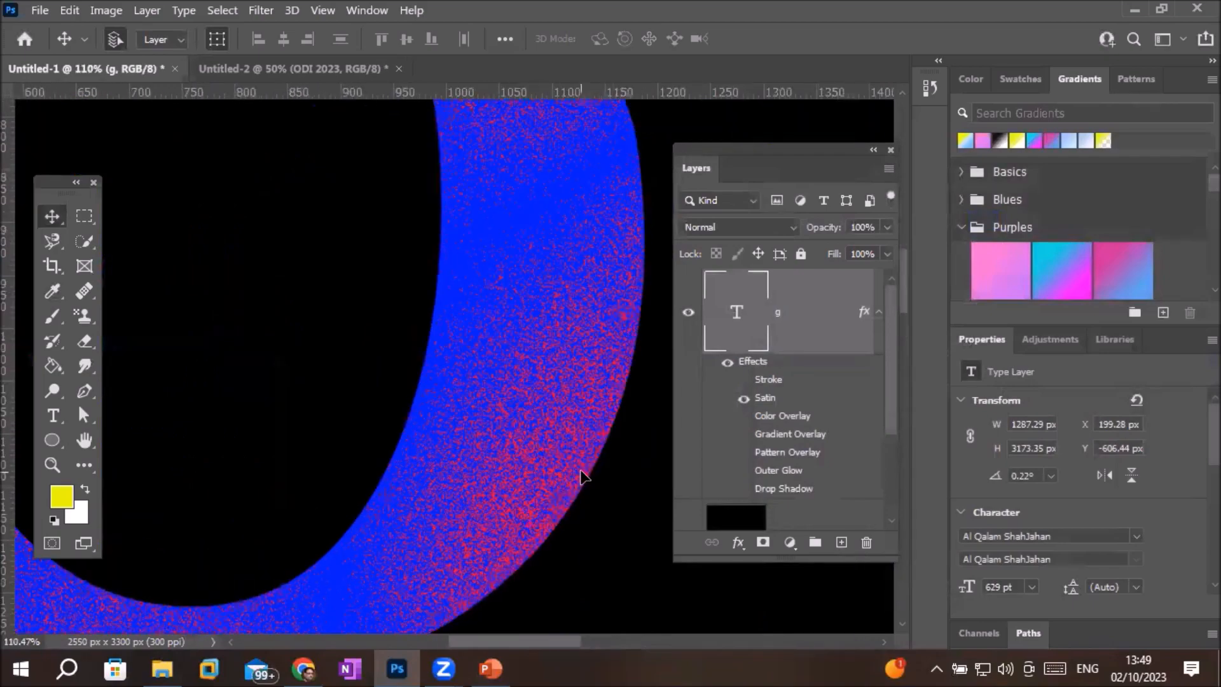
pyautogui.scroll(8, 580, 477)
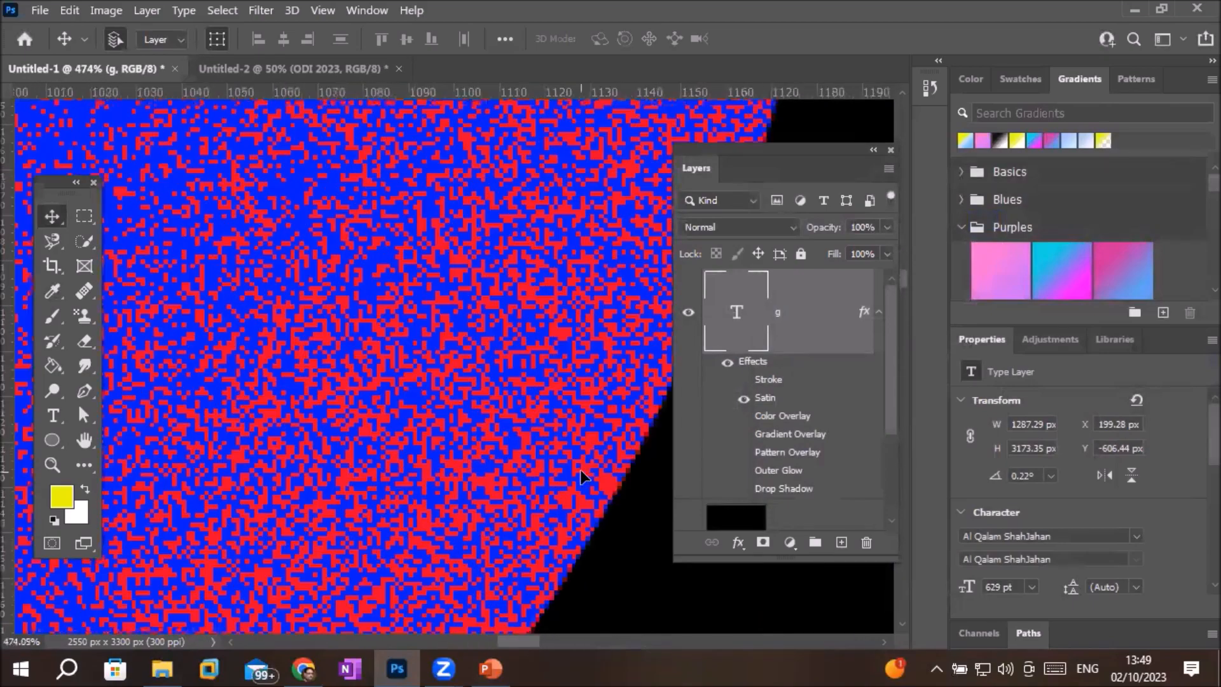
pyautogui.scroll(-2, 580, 469)
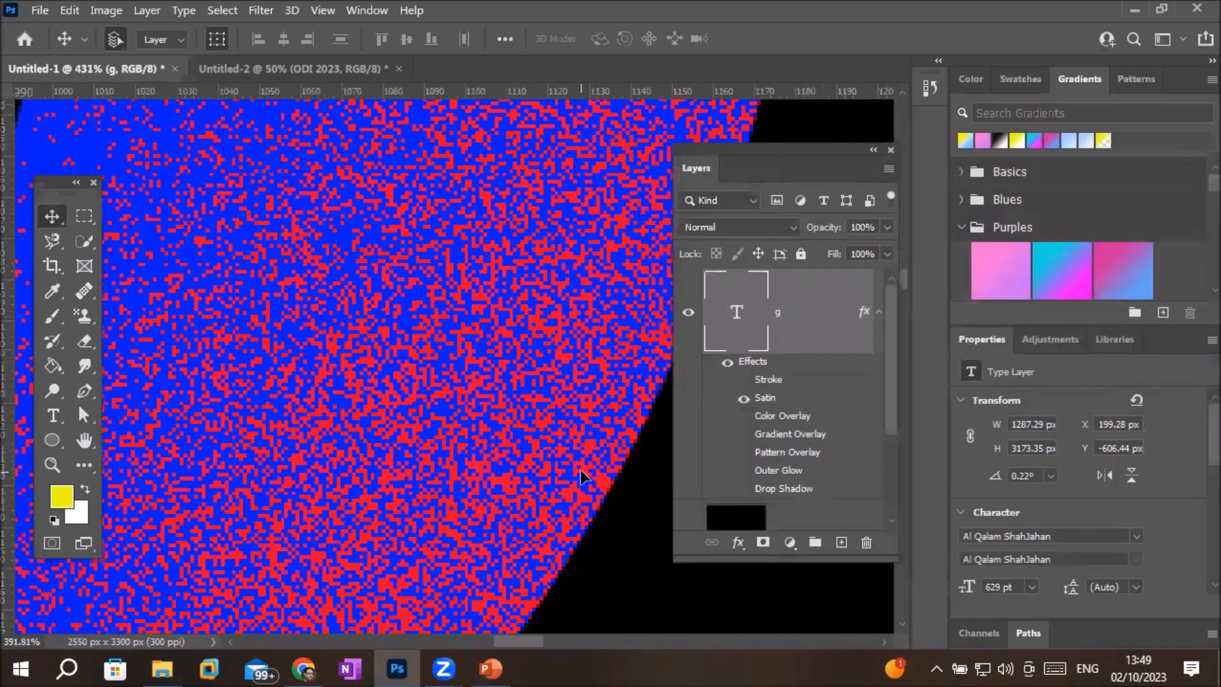
pyautogui.scroll(-15, 437, 452)
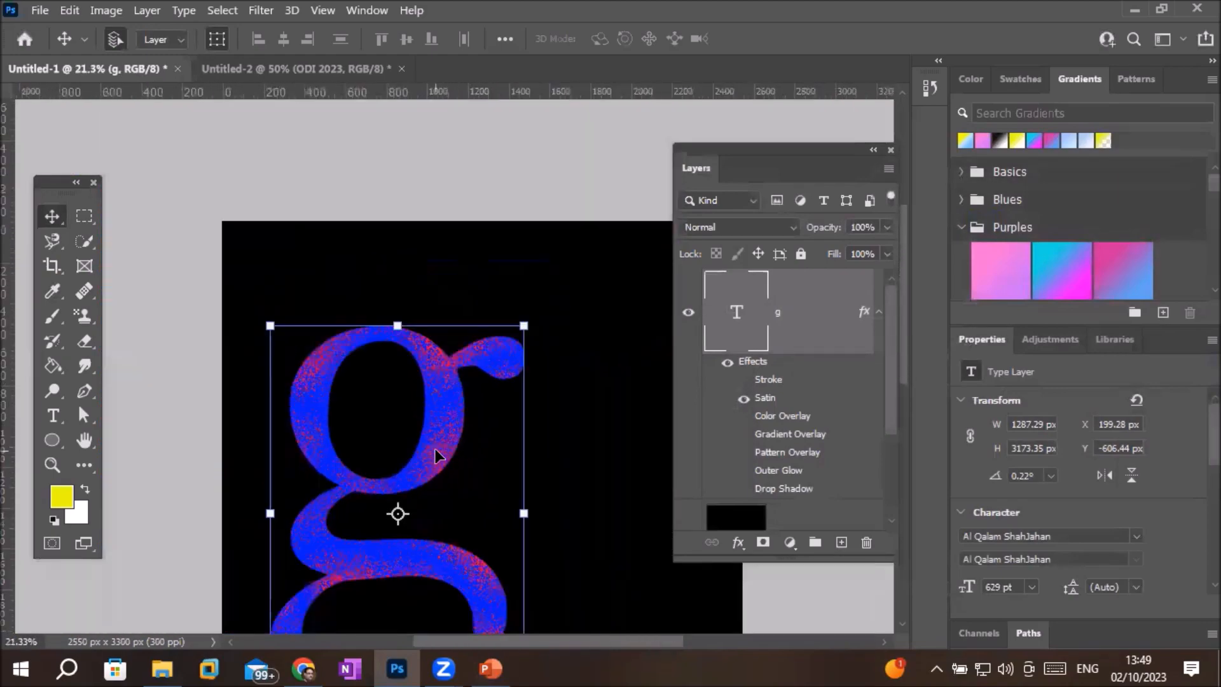
pyautogui.scroll(-3, 436, 452)
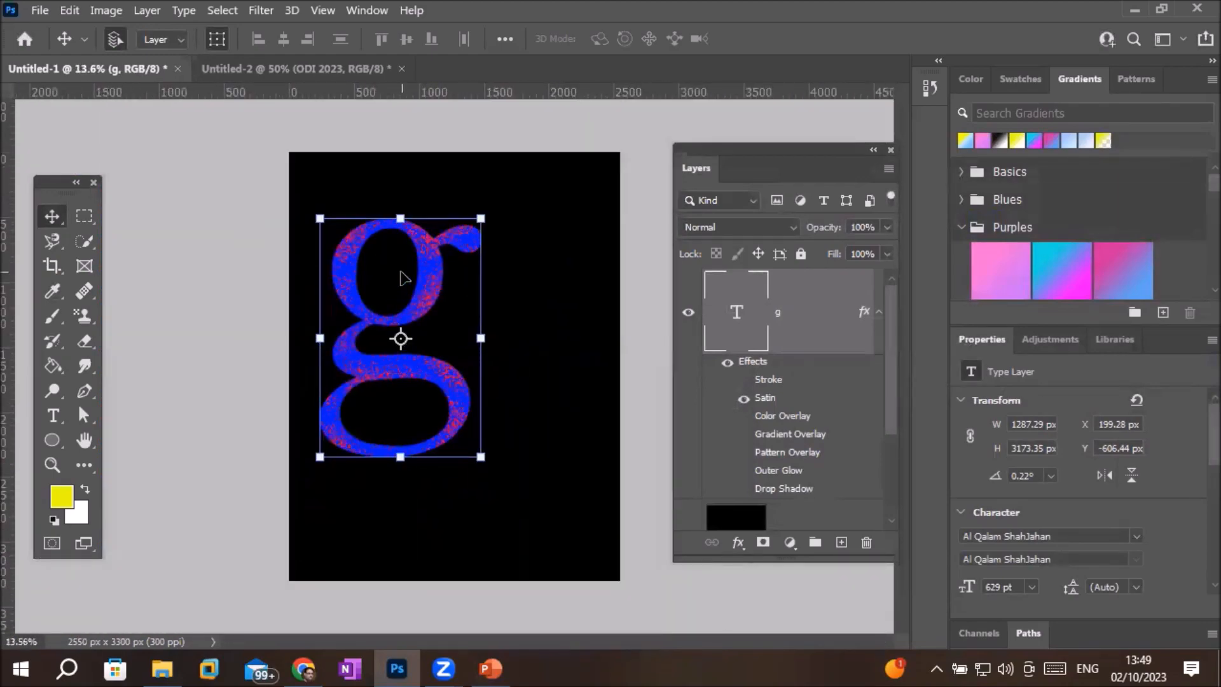
pyautogui.scroll(8, 404, 279)
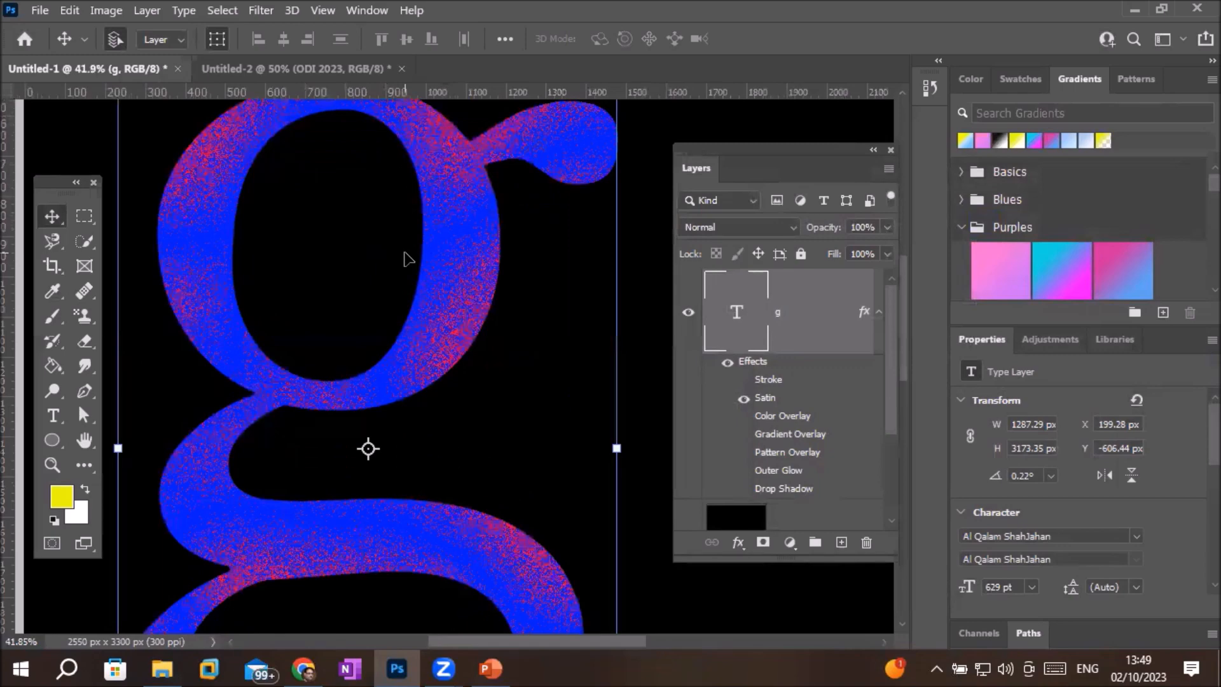
# Reopen the letter g's Satin effect and try the darkening blend modes from Darken through Multiply, Color Burn and Linear Burn to Darker Color.
pyautogui.doubleClick(772, 399)
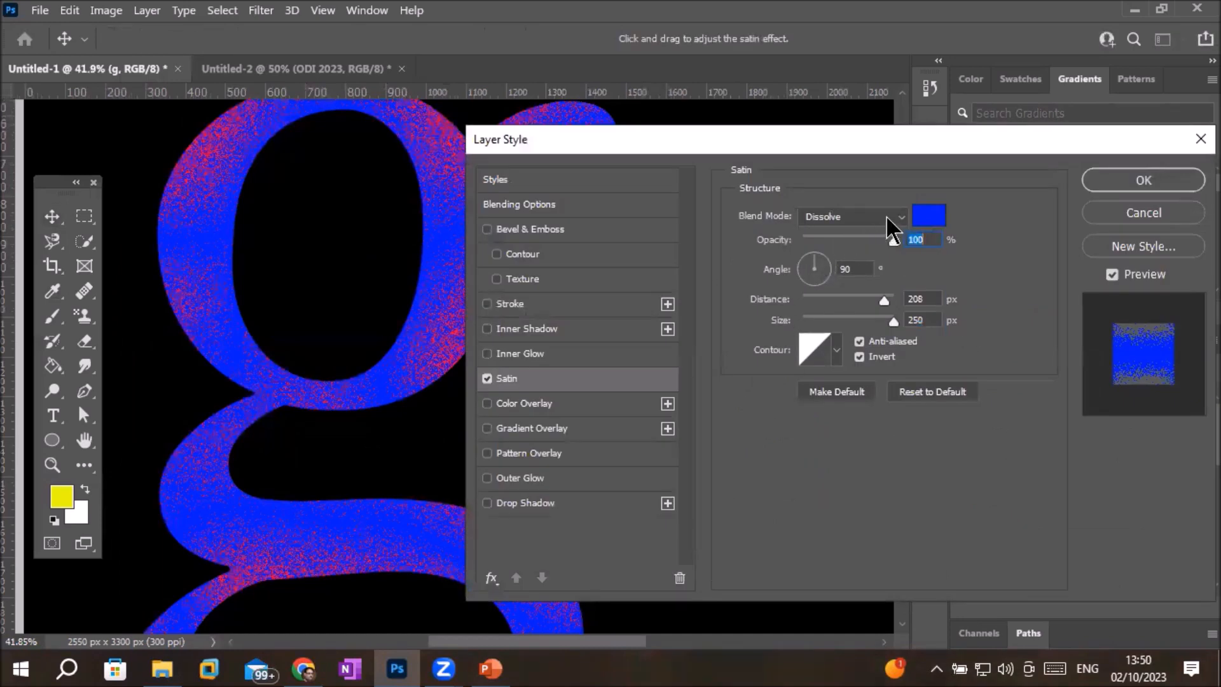
pyautogui.click(887, 217)
pyautogui.click(875, 233)
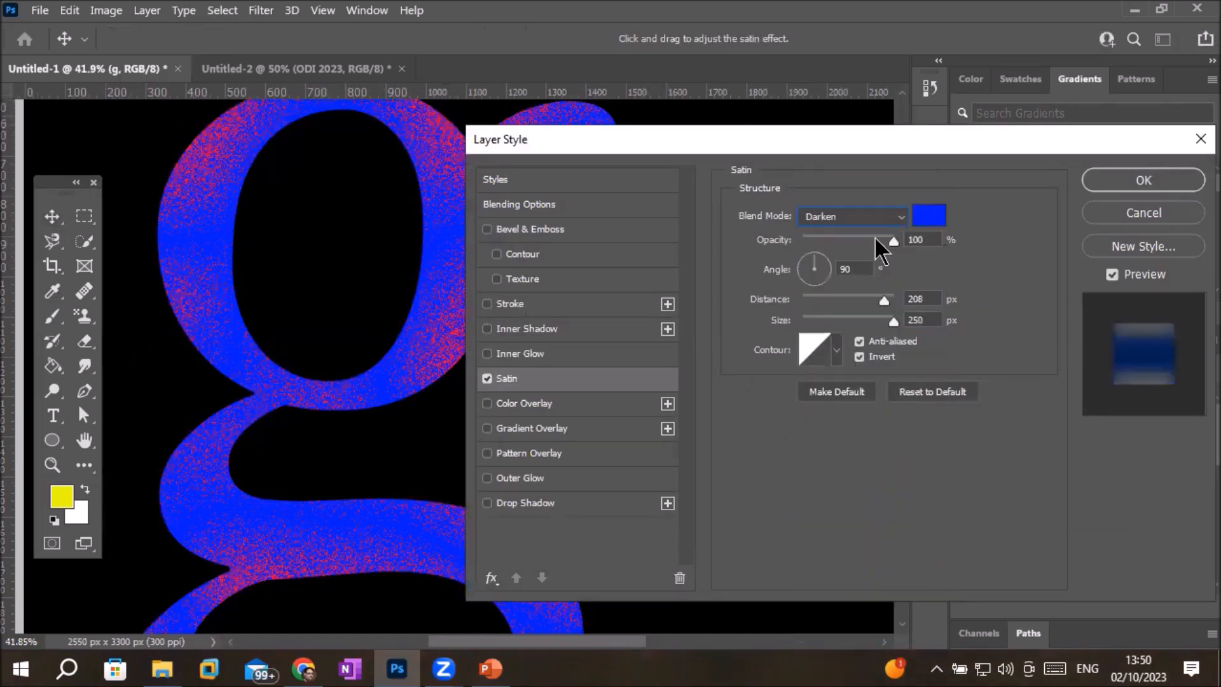
pyautogui.press('Down')
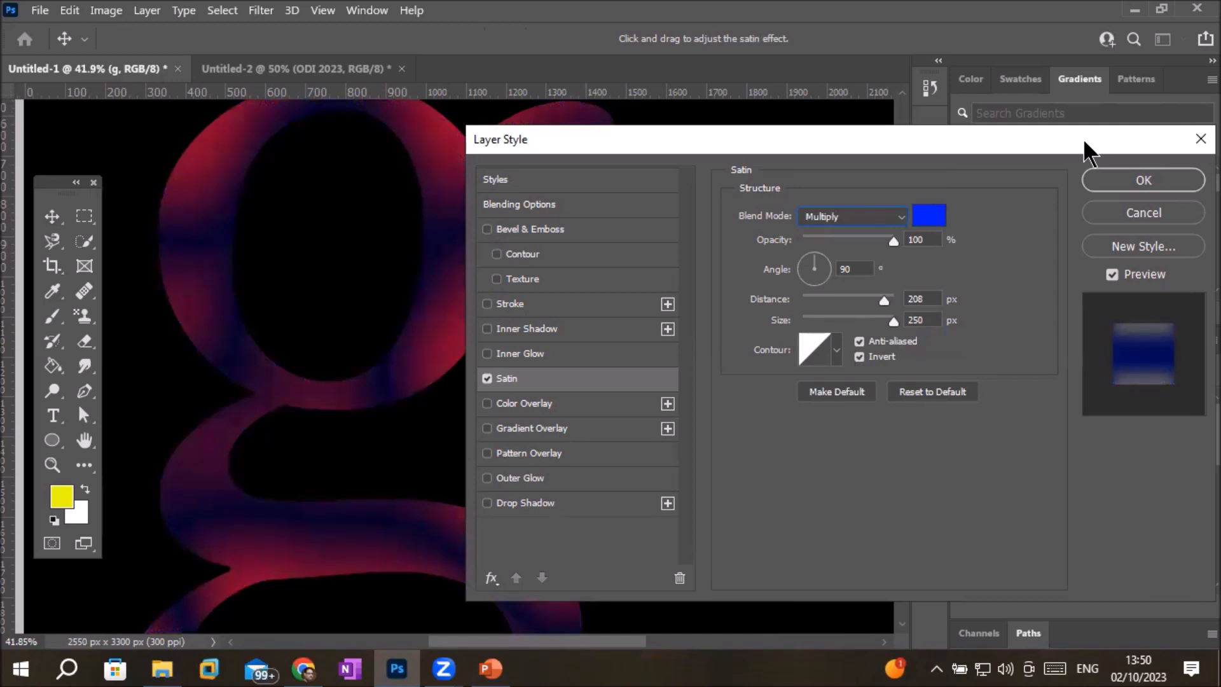
pyautogui.press('Down')
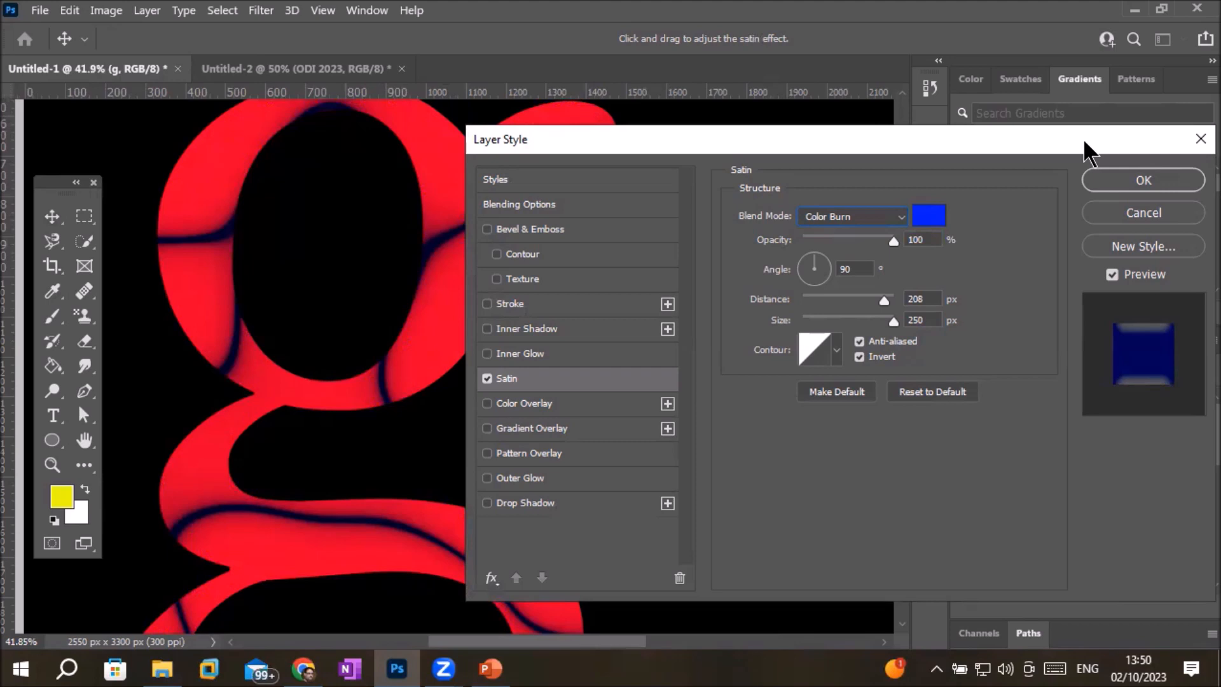
pyautogui.press('Down')
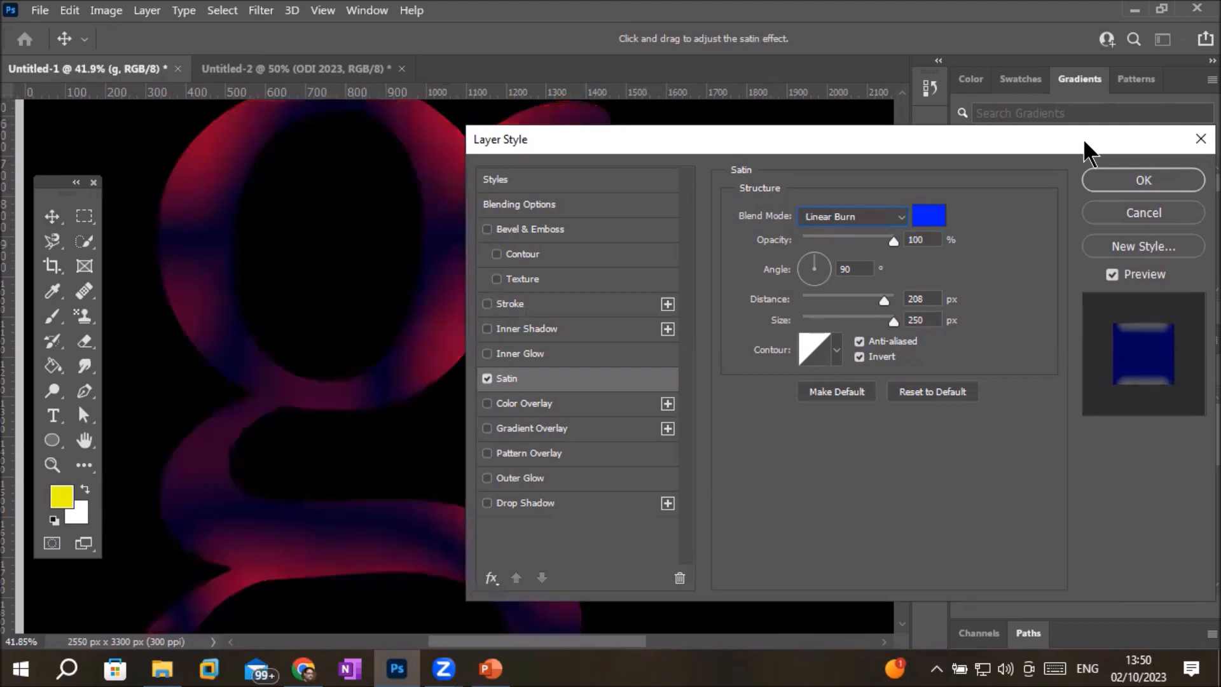
pyautogui.press('Down')
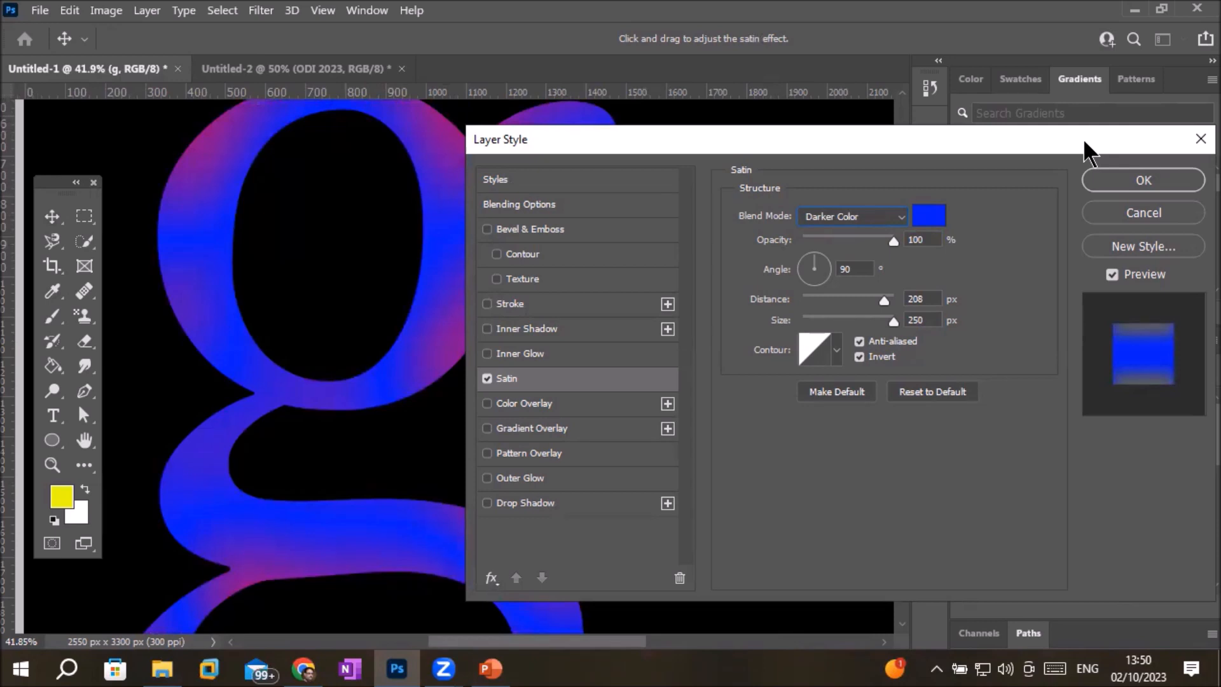
# Try the lightening blend modes on the Satin effect, from Lighten through Linear Dodge (Add) to Lighter Color.
pyautogui.press('Down')
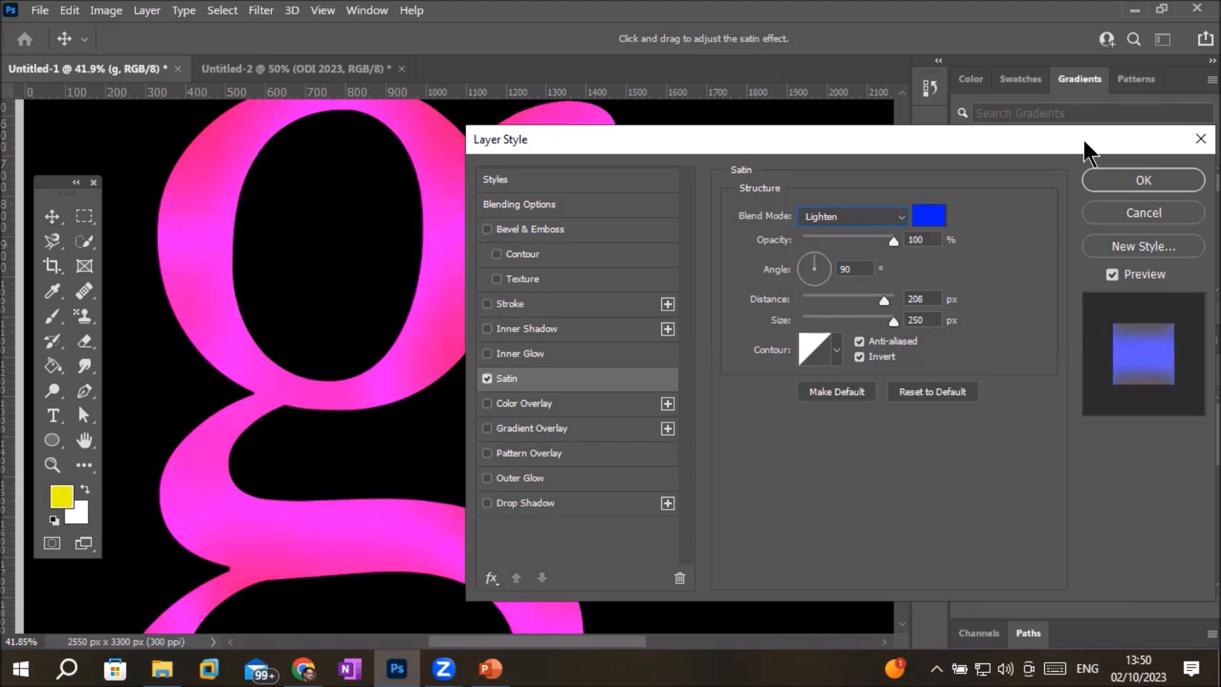
pyautogui.press('Down')
pyautogui.press('Down')
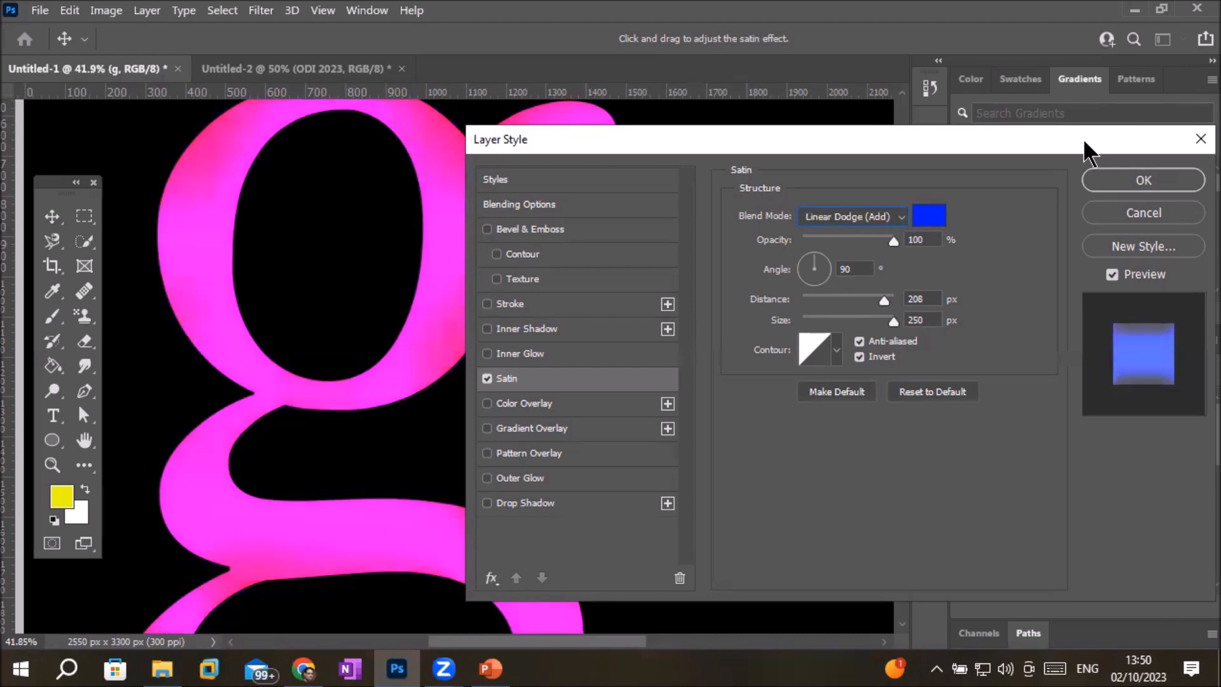
pyautogui.press('Down')
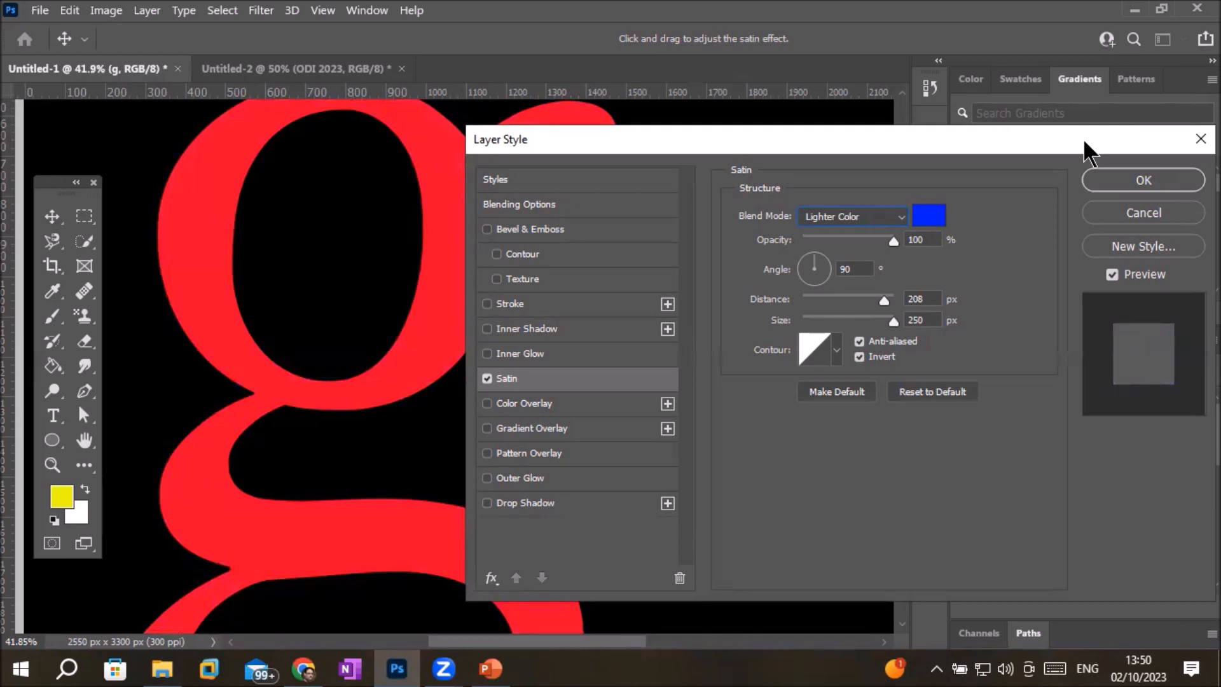
# Try the contrast blend modes on the Satin effect, from Overlay through Soft Light, Hard Light, Vivid Light and Linear Light to Hard Mix.
pyautogui.press('Down')
pyautogui.press('Down')
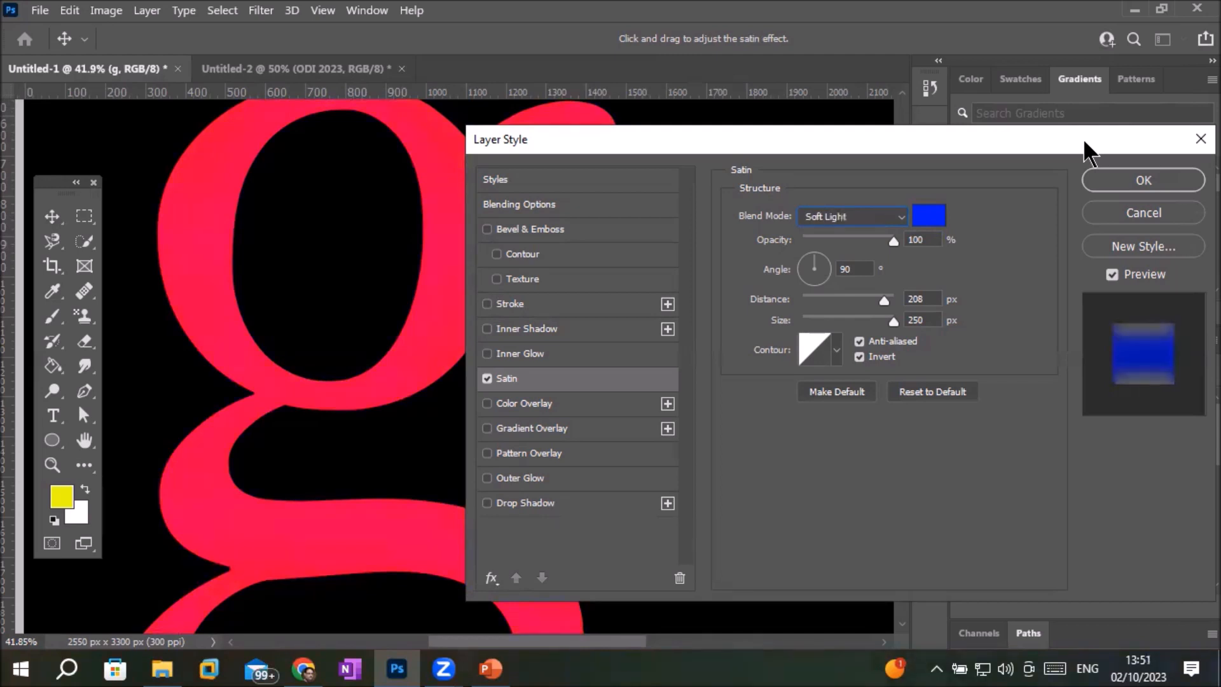
pyautogui.press('Down')
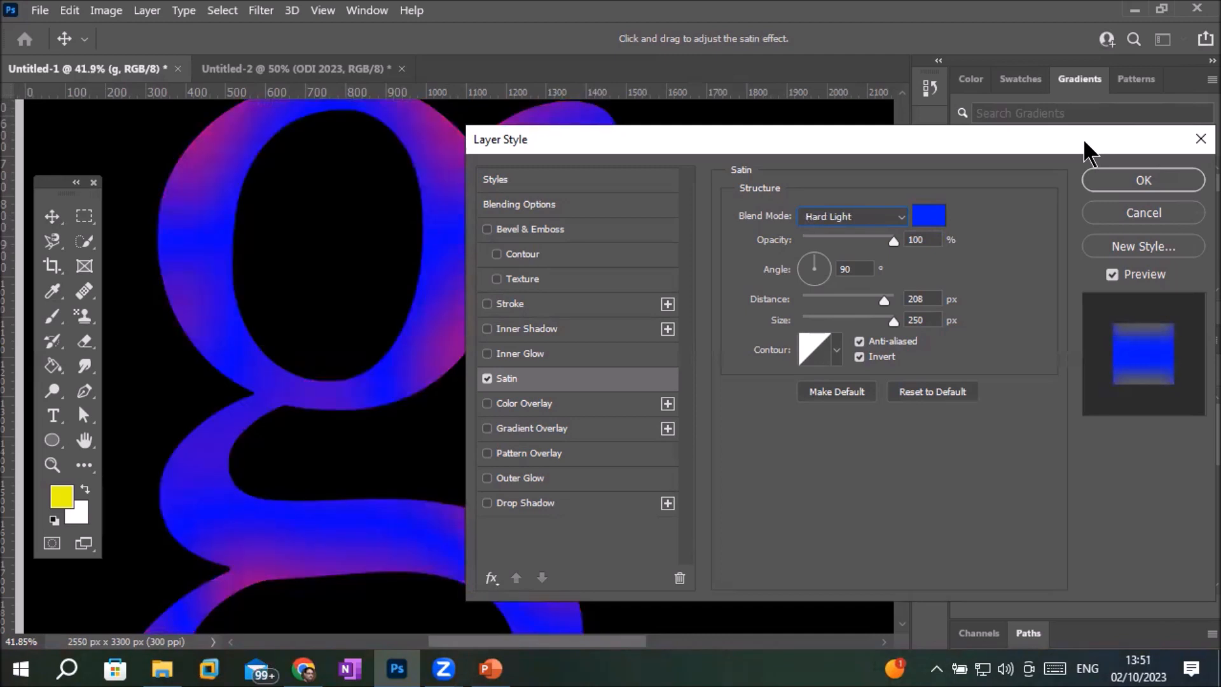
pyautogui.press('Down')
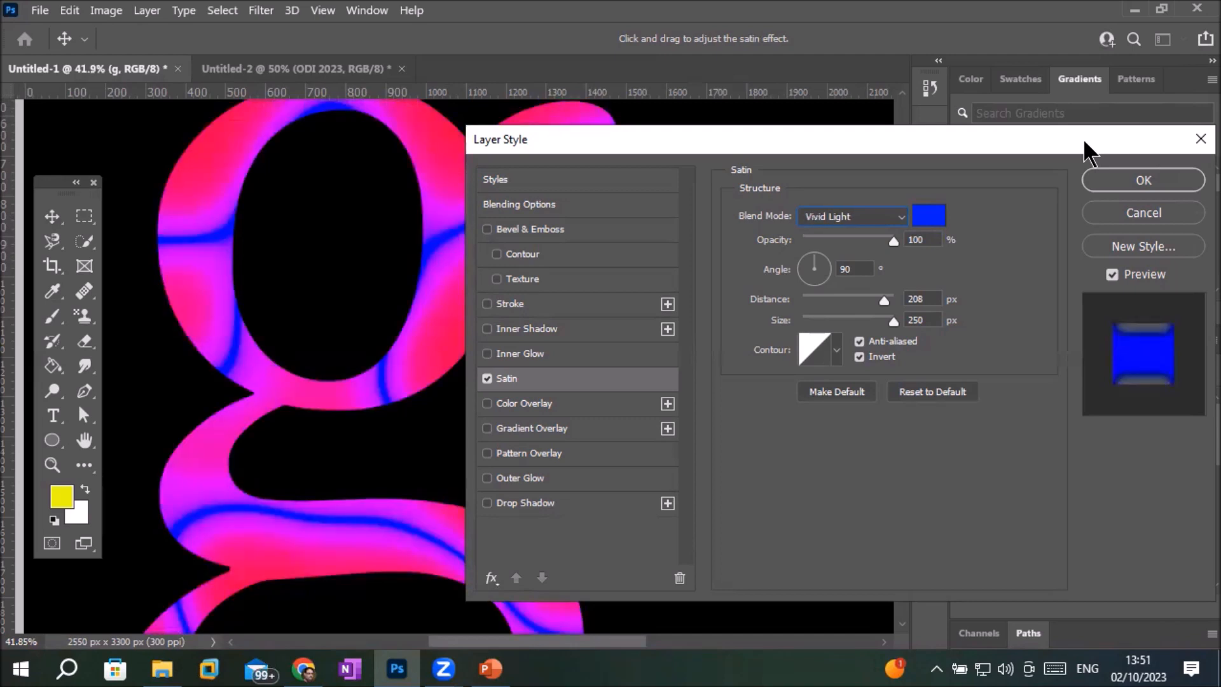
pyautogui.press('Down')
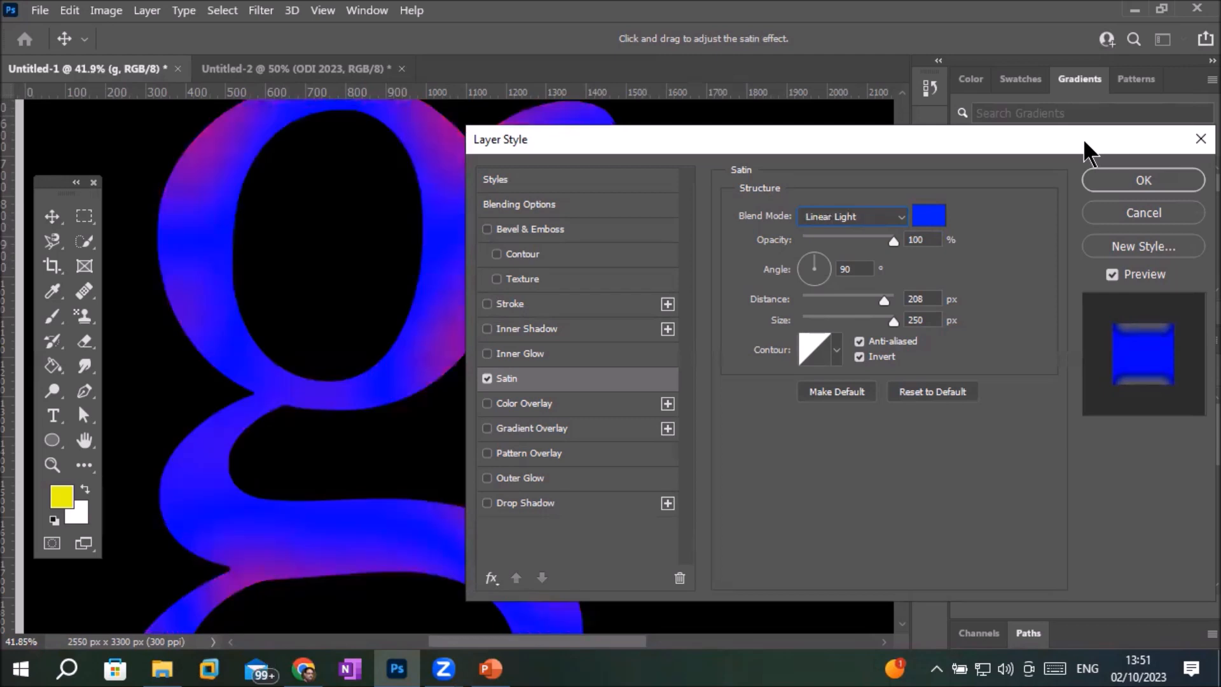
pyautogui.press('Down')
pyautogui.press('Down')
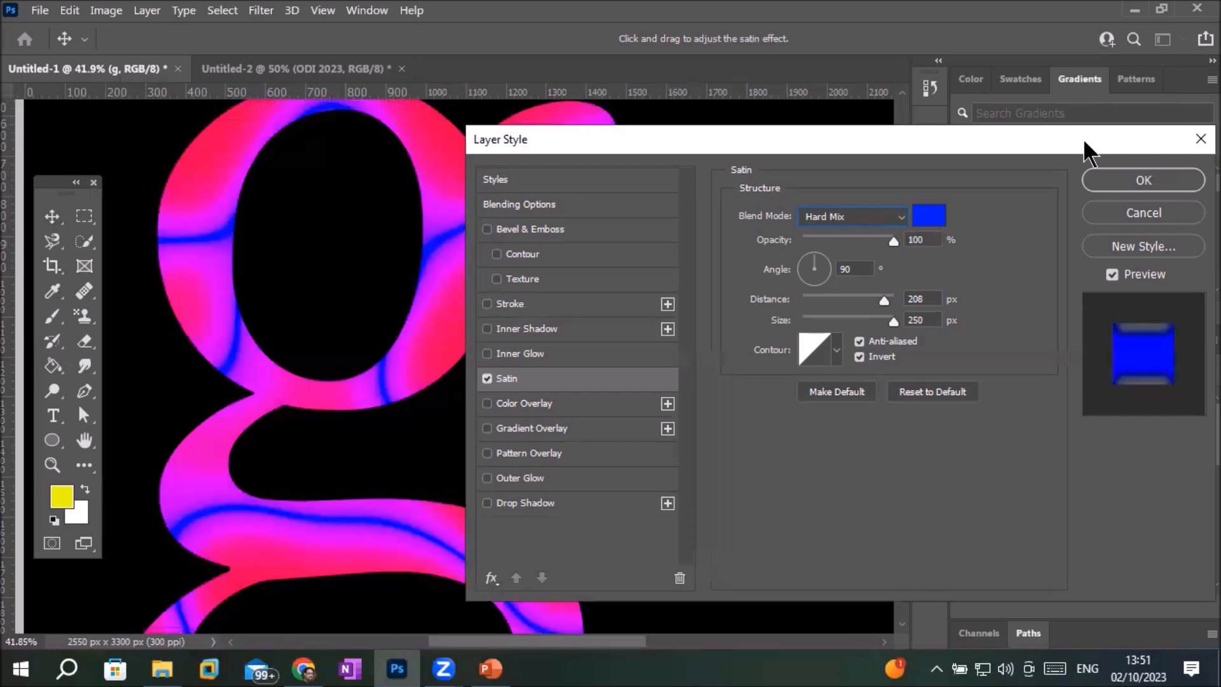
# Try the remaining Satin blend modes from Difference through Exclusion, Divide, Hue and Color to Luminosity.
pyautogui.press('Down')
pyautogui.press('Down')
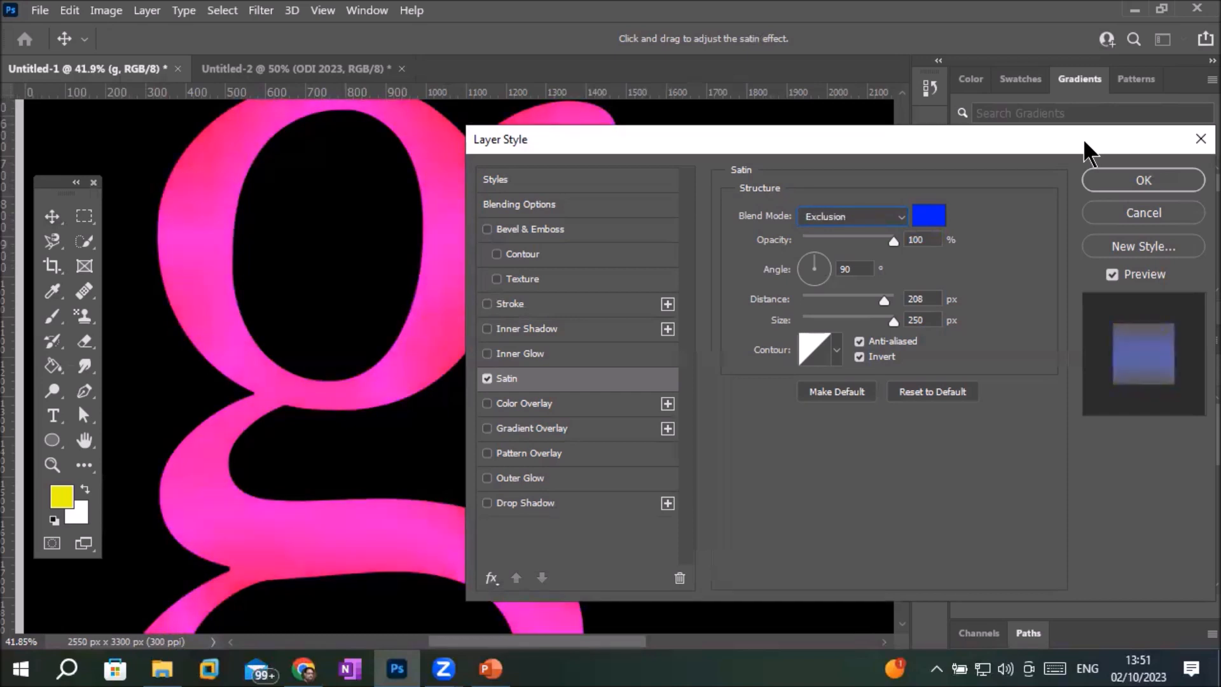
pyautogui.press('Down')
pyautogui.press('Down')
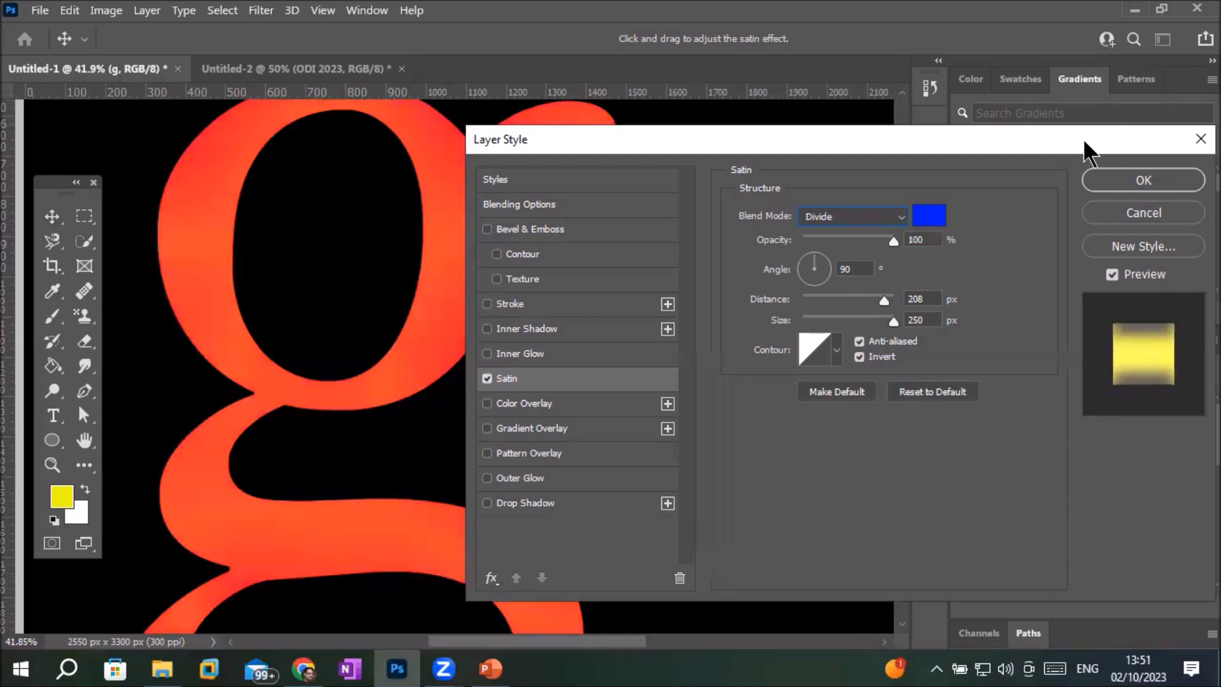
pyautogui.press('Down')
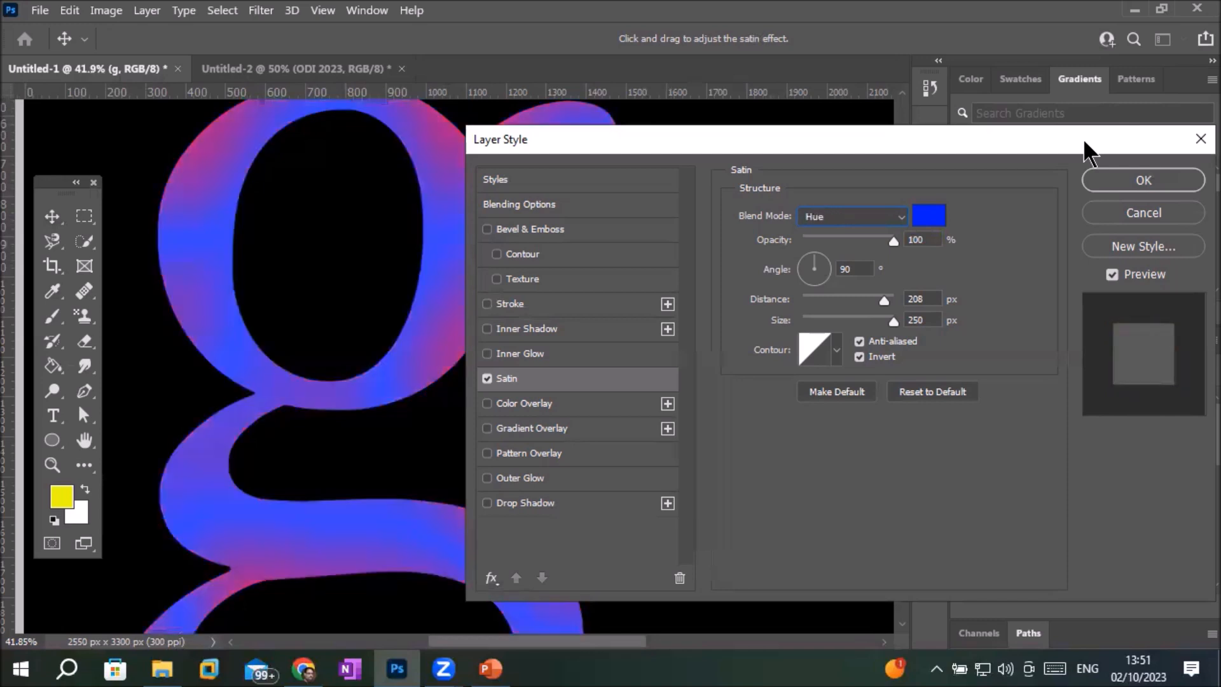
pyautogui.press('Down')
pyautogui.press('Down')
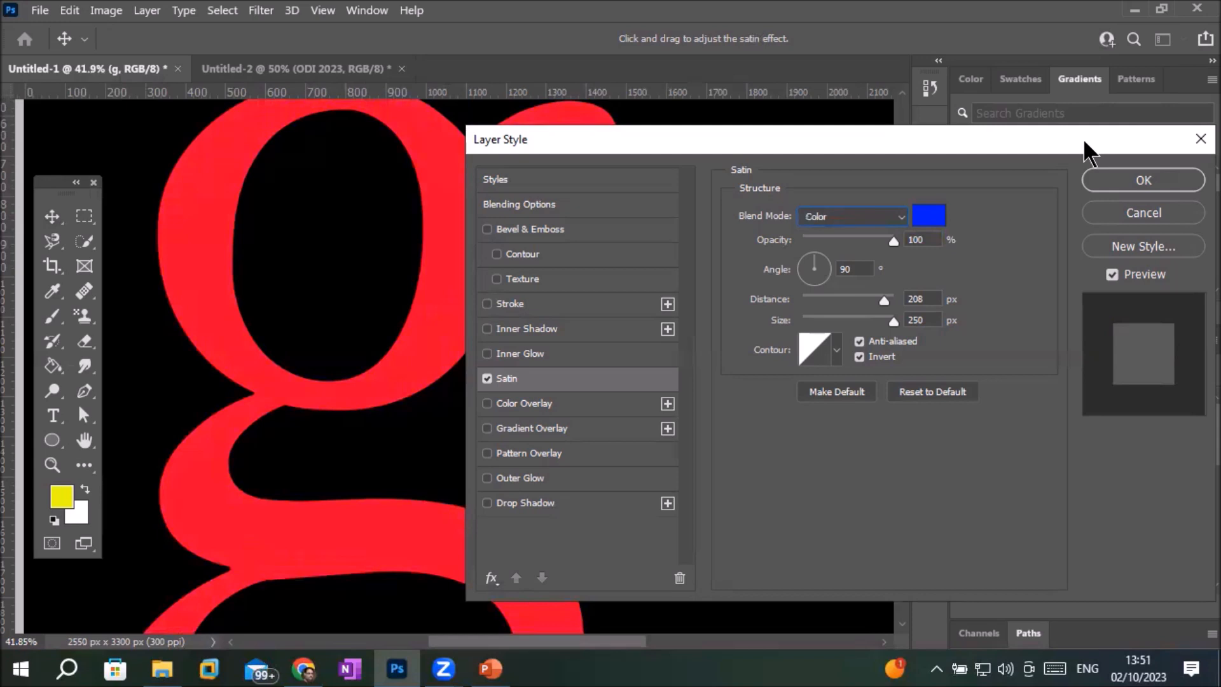
pyautogui.press('Down')
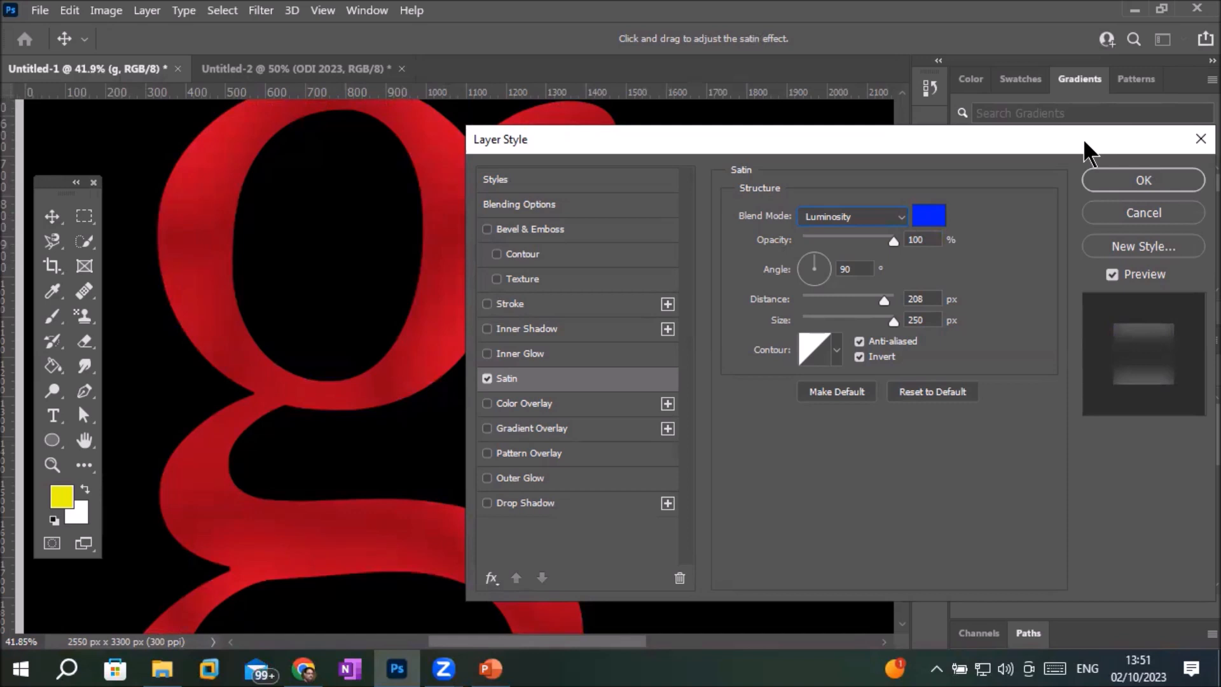
# Return the letter g's Satin blend mode to Normal.
pyautogui.press('Up')
pyautogui.press('Up')
pyautogui.press('Up')
pyautogui.press('Up')
pyautogui.press('Up')
pyautogui.press('Up')
pyautogui.press('Up')
pyautogui.press('Up')
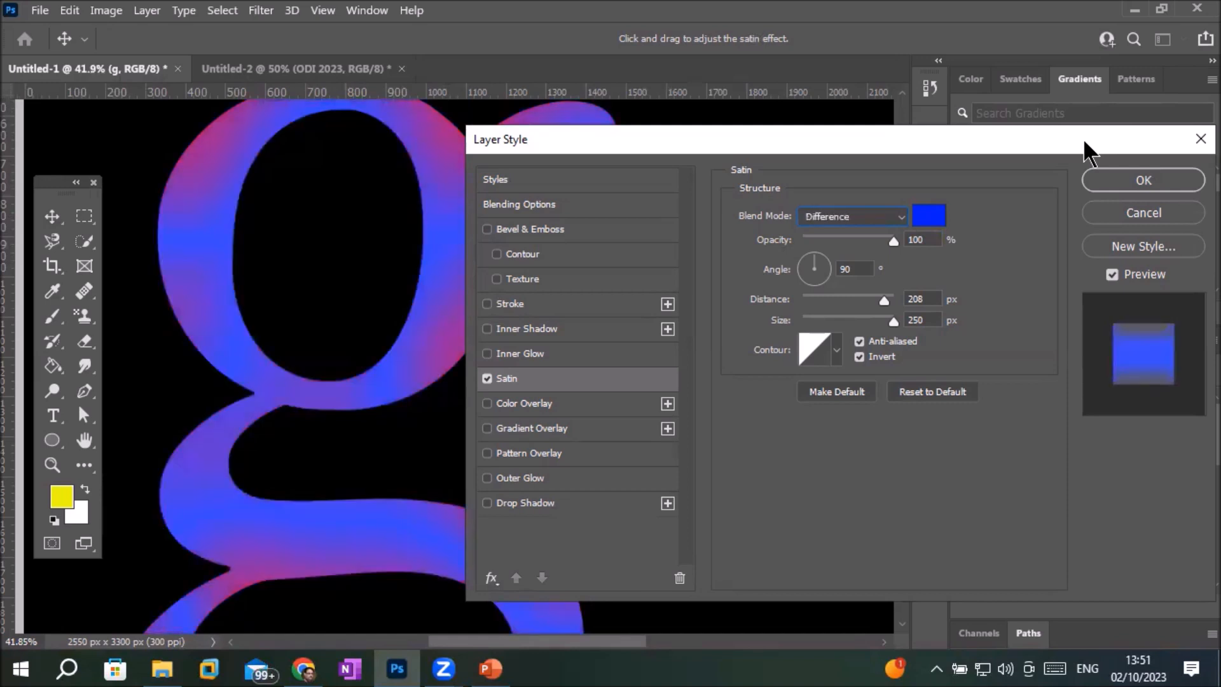
pyautogui.press('Up')
pyautogui.press('Up')
pyautogui.press('Up')
pyautogui.press('Up')
pyautogui.press('Up')
pyautogui.press('Up')
pyautogui.press('Up')
pyautogui.press('Up')
pyautogui.press('Up')
pyautogui.press('Up')
pyautogui.press('Up')
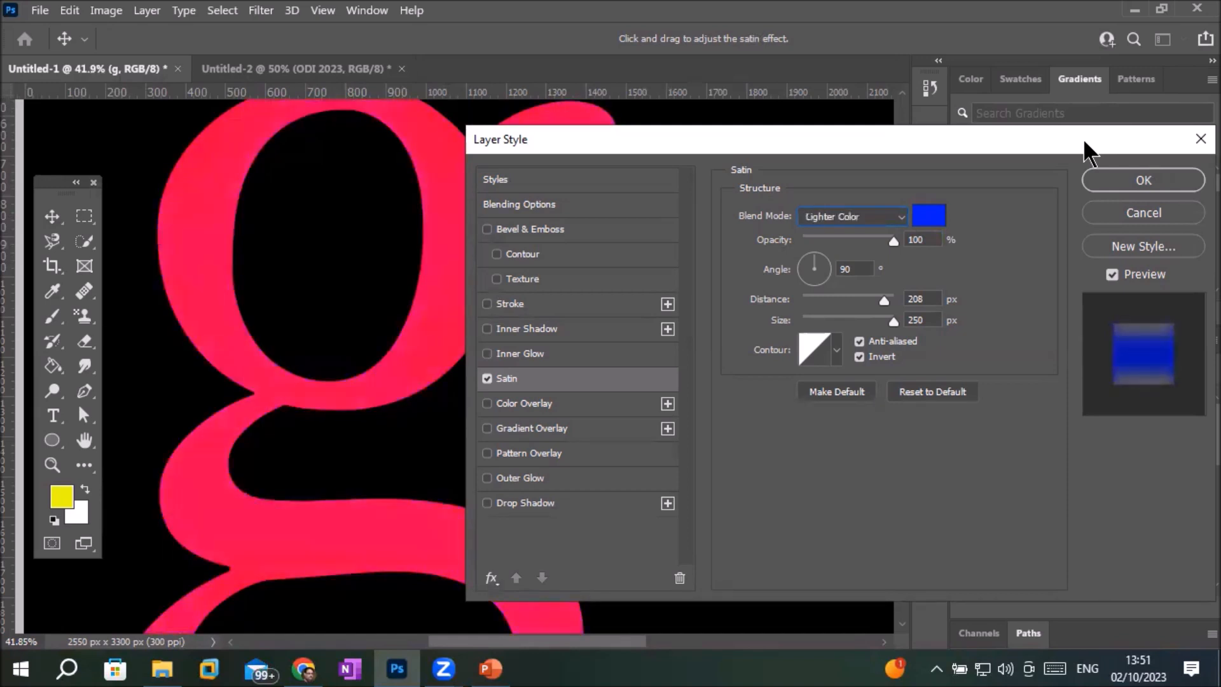
pyautogui.press('Up')
pyautogui.press('Up')
pyautogui.press('Up')
pyautogui.press('Up')
pyautogui.press('Up')
pyautogui.press('Up')
pyautogui.press('Up')
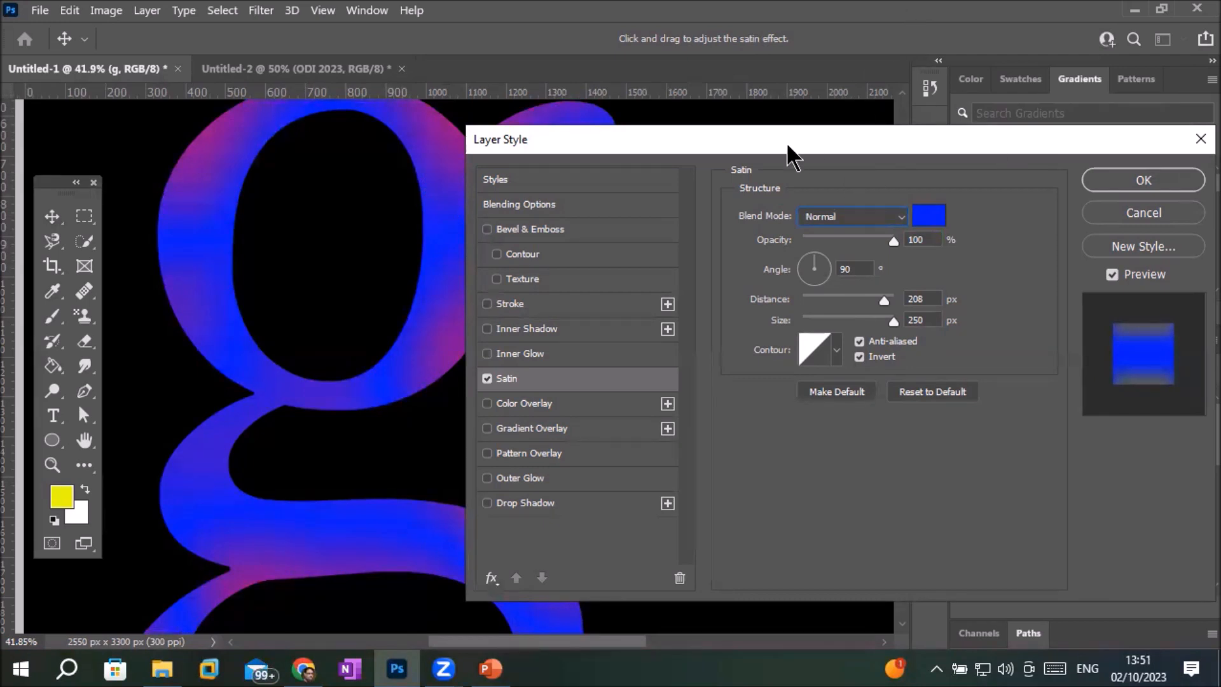
# Turn off Invert for the Satin effect and move the Layer Style dialog to keep part of the letter g in view.
pyautogui.moveTo(786, 142); pyautogui.dragTo(634, 205)
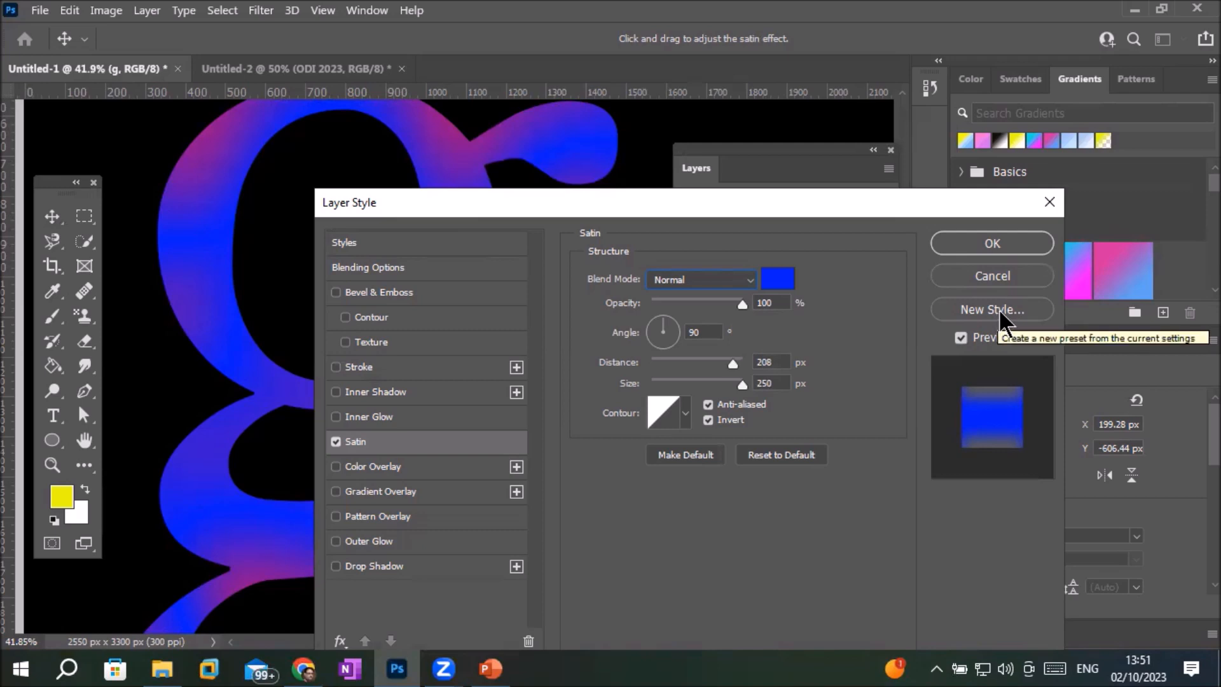
pyautogui.click(707, 419)
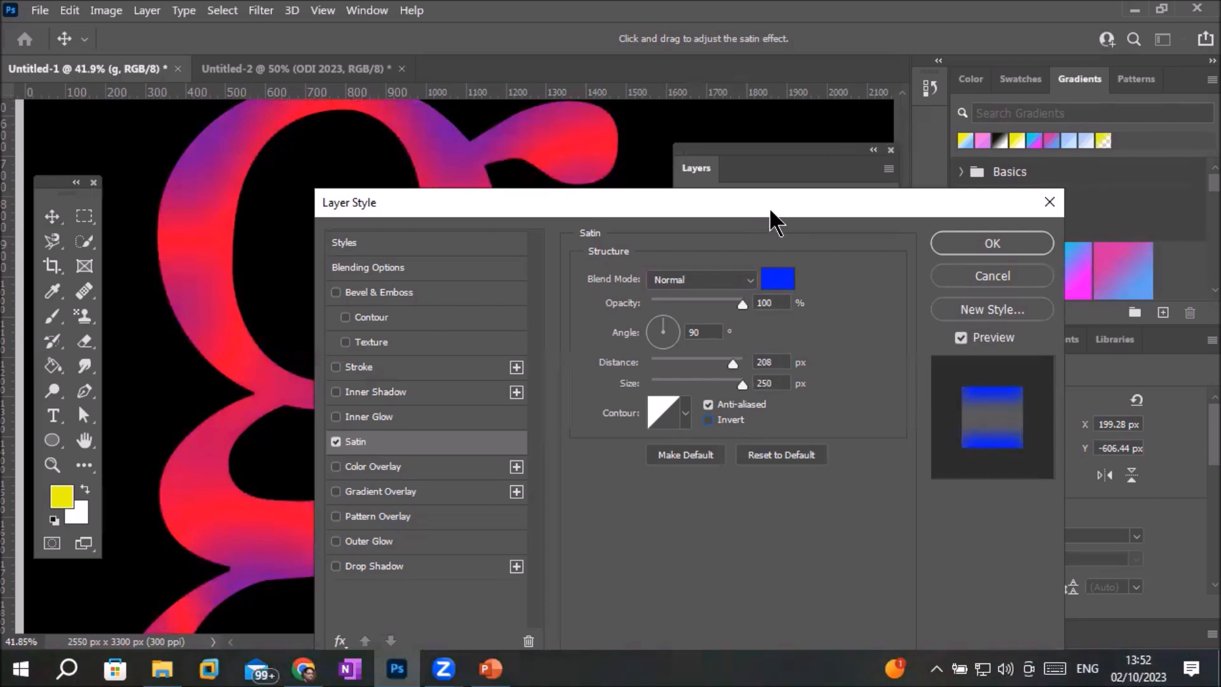
pyautogui.moveTo(769, 208); pyautogui.dragTo(854, 110)
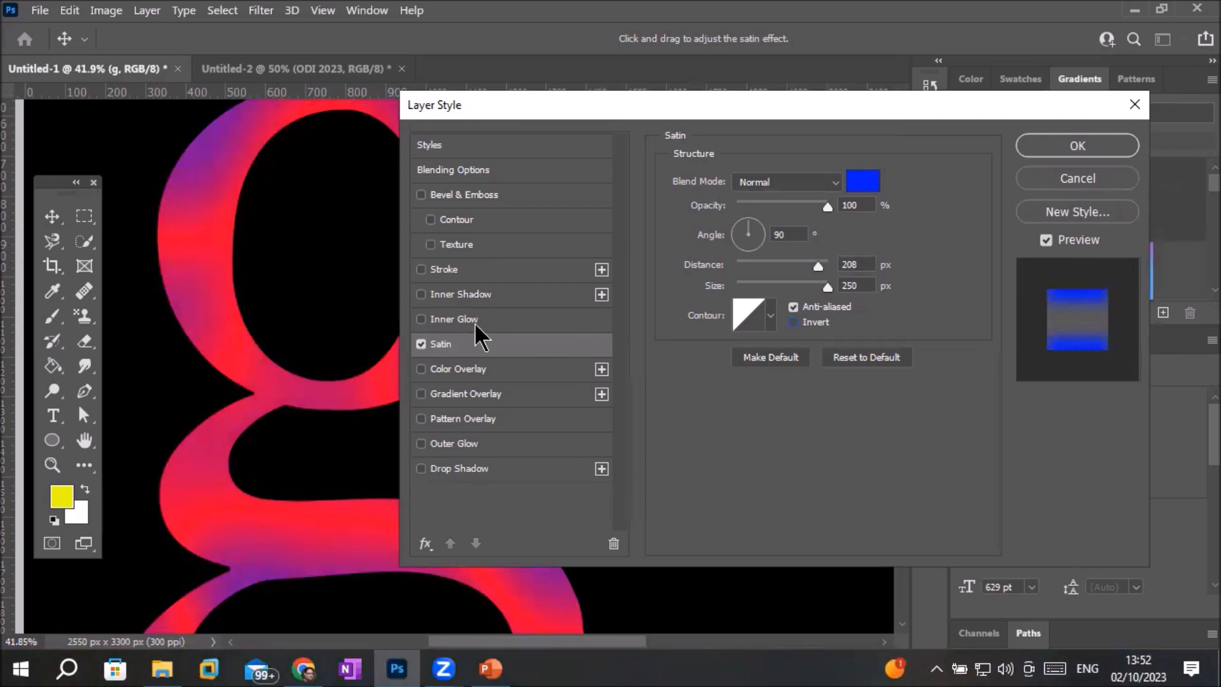
# Turn off the Satin effect on the letter g, enable Bevel & Emboss instead, and show its settings beside the letter.
pyautogui.click(421, 344)
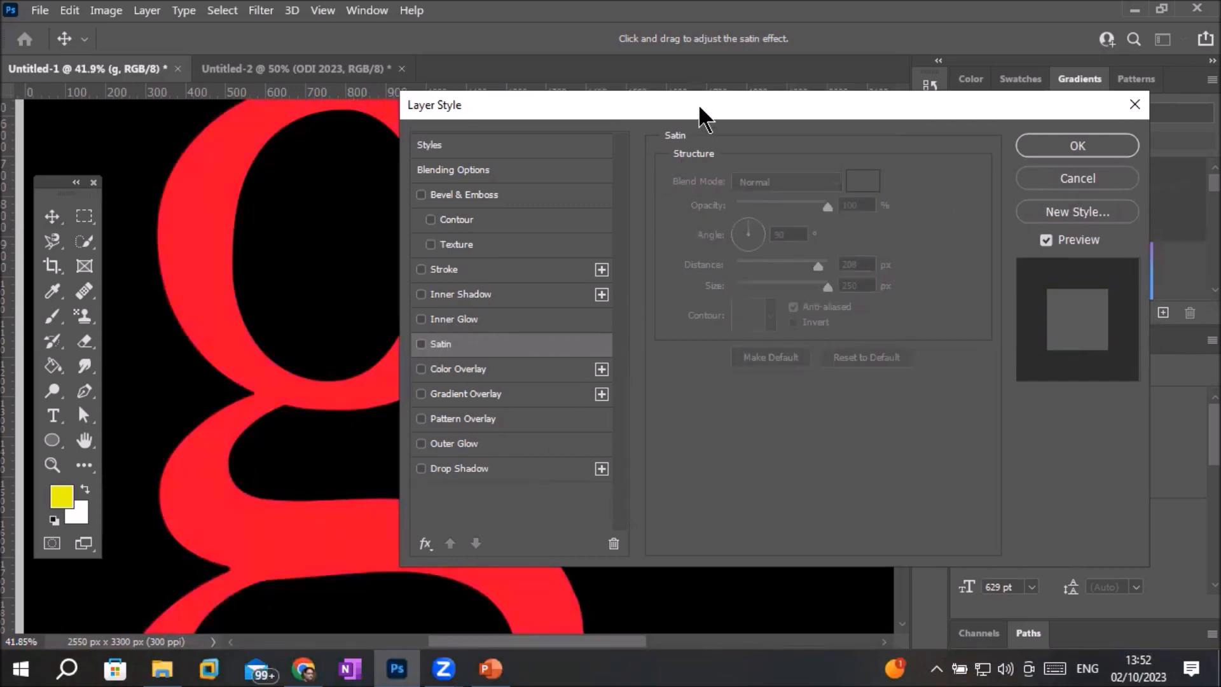
pyautogui.moveTo(702, 118); pyautogui.dragTo(813, 160)
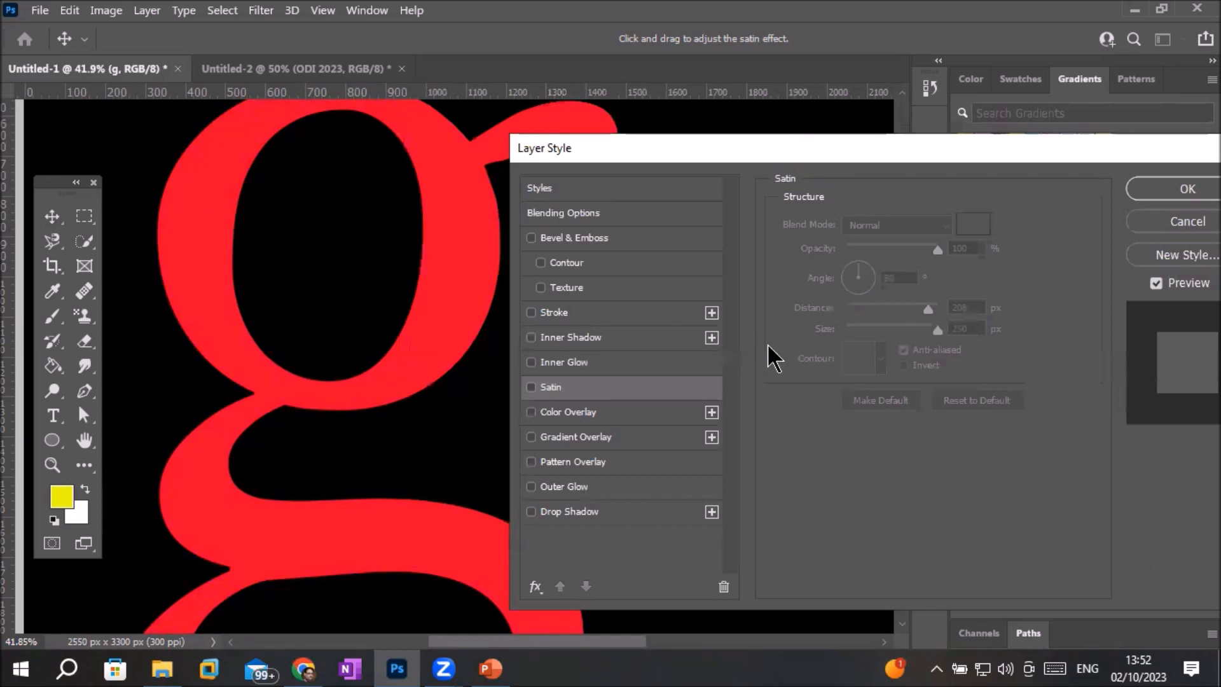
pyautogui.click(531, 239)
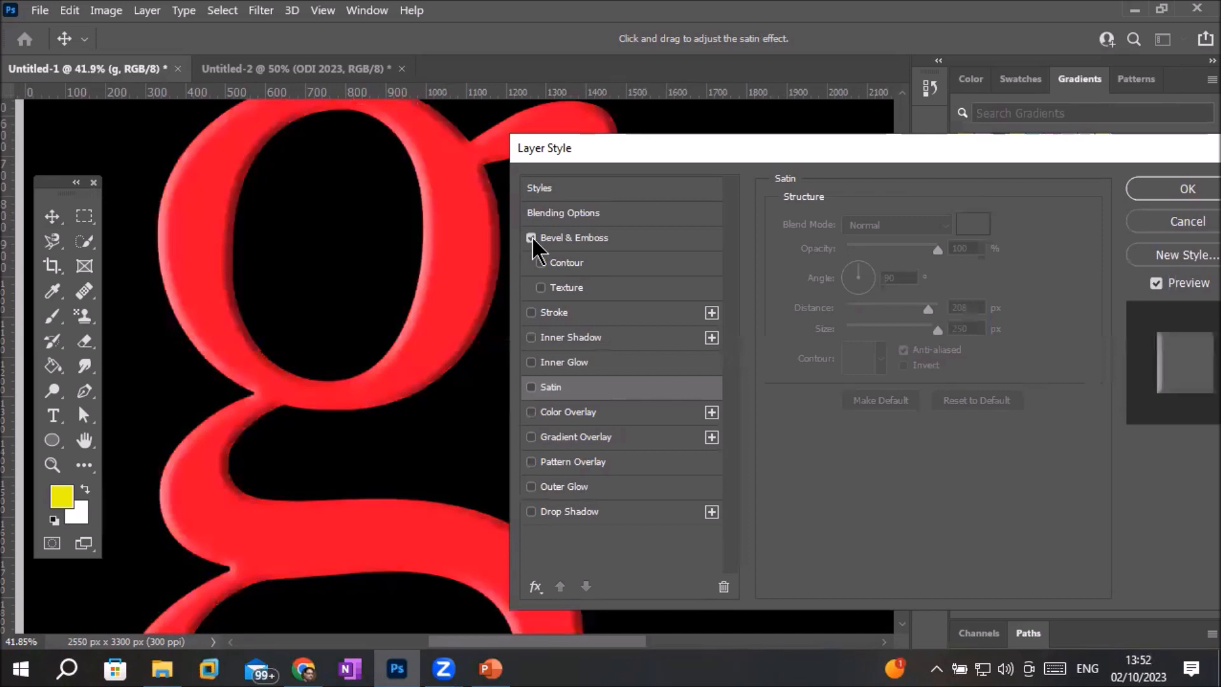
pyautogui.scroll(5, 445, 405)
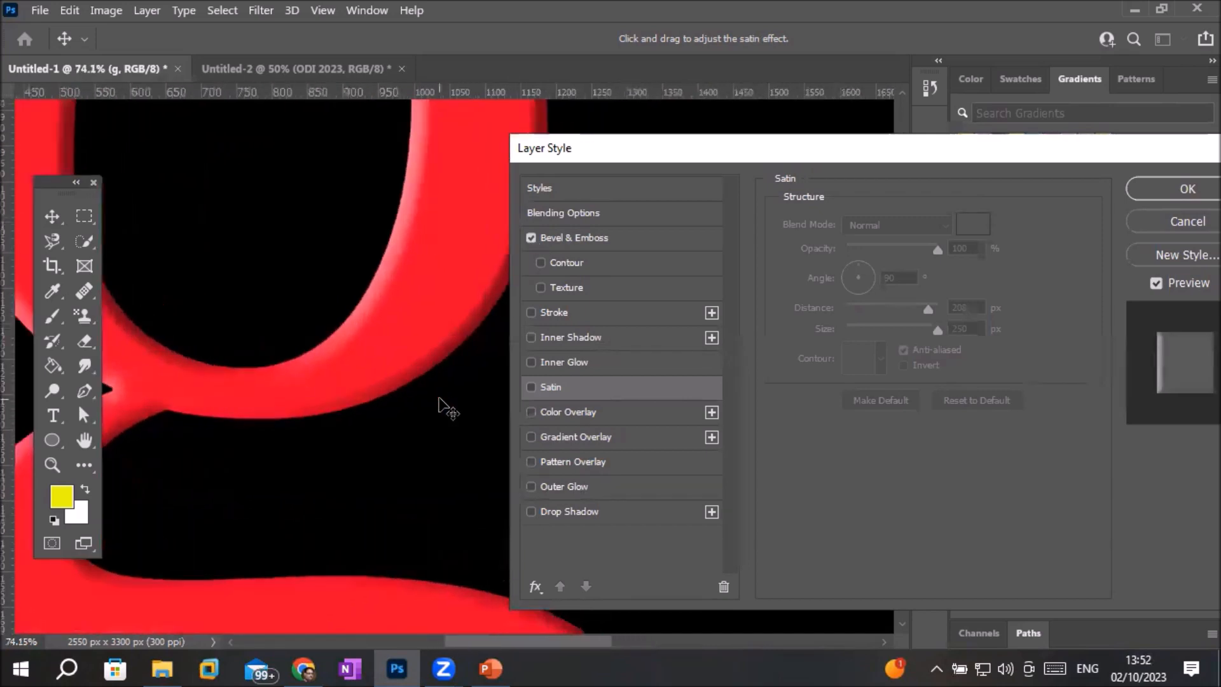
pyautogui.scroll(-3, 257, 340)
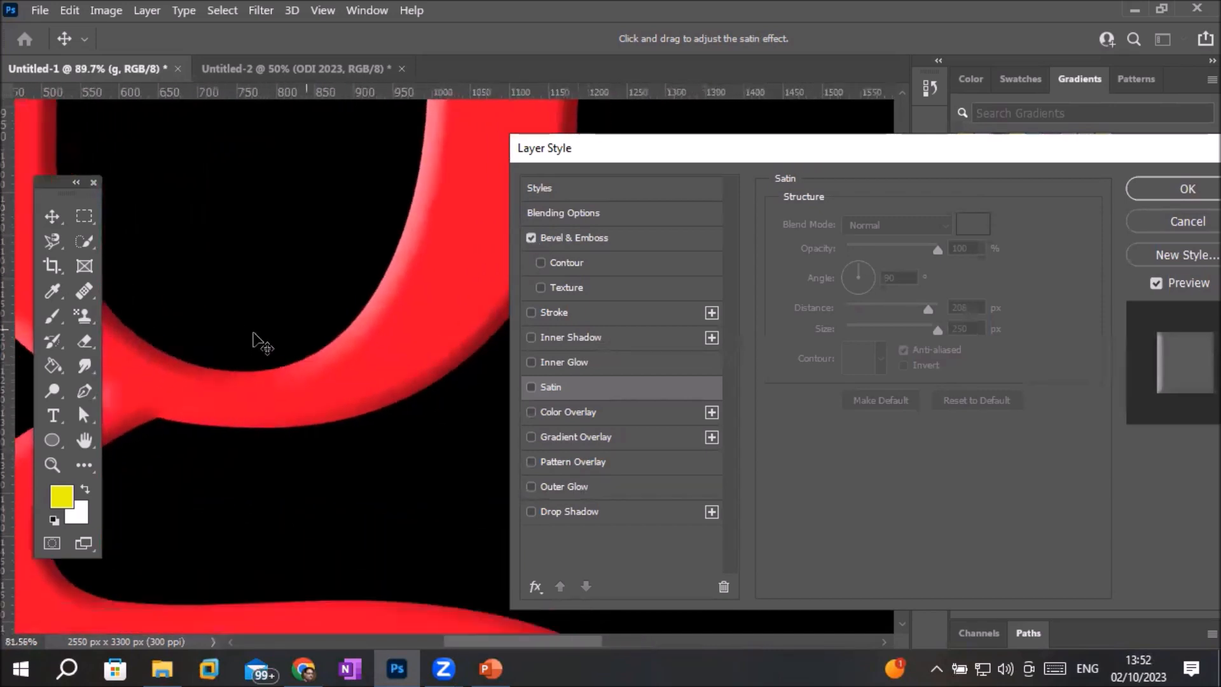
pyautogui.scroll(-3, 257, 340)
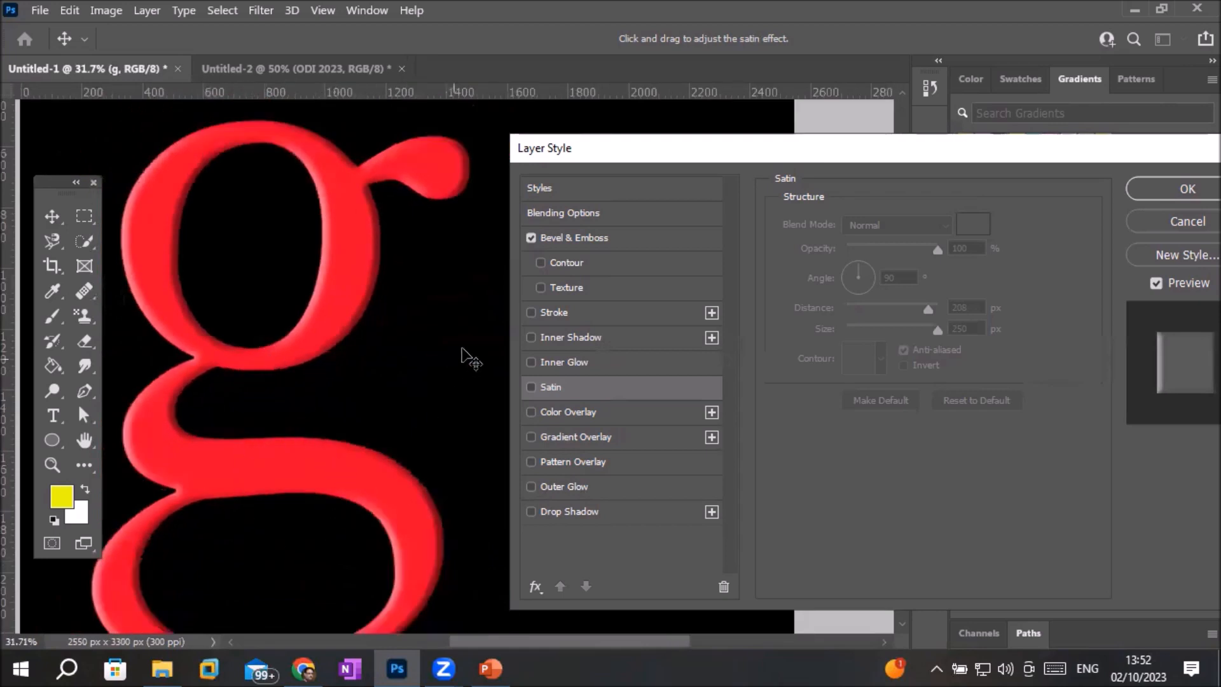
pyautogui.click(571, 239)
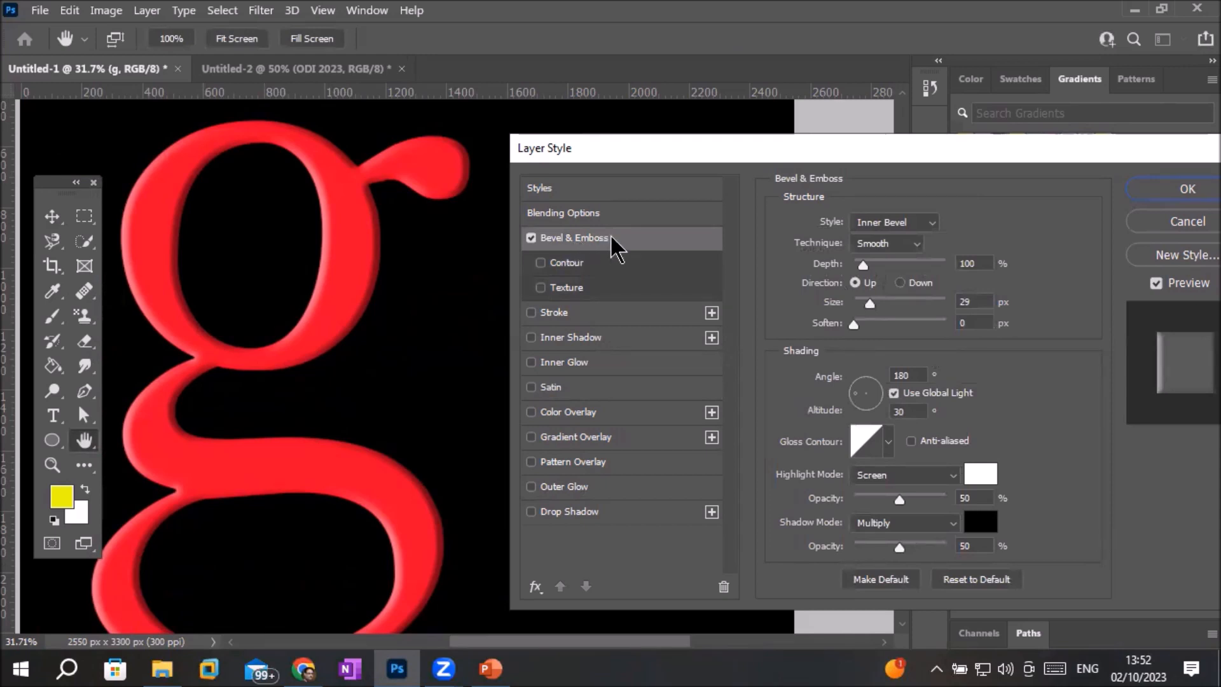
# Try the Emboss and Outer Bevel styles for Bevel & Emboss, and return the style to Inner Bevel.
pyautogui.click(928, 223)
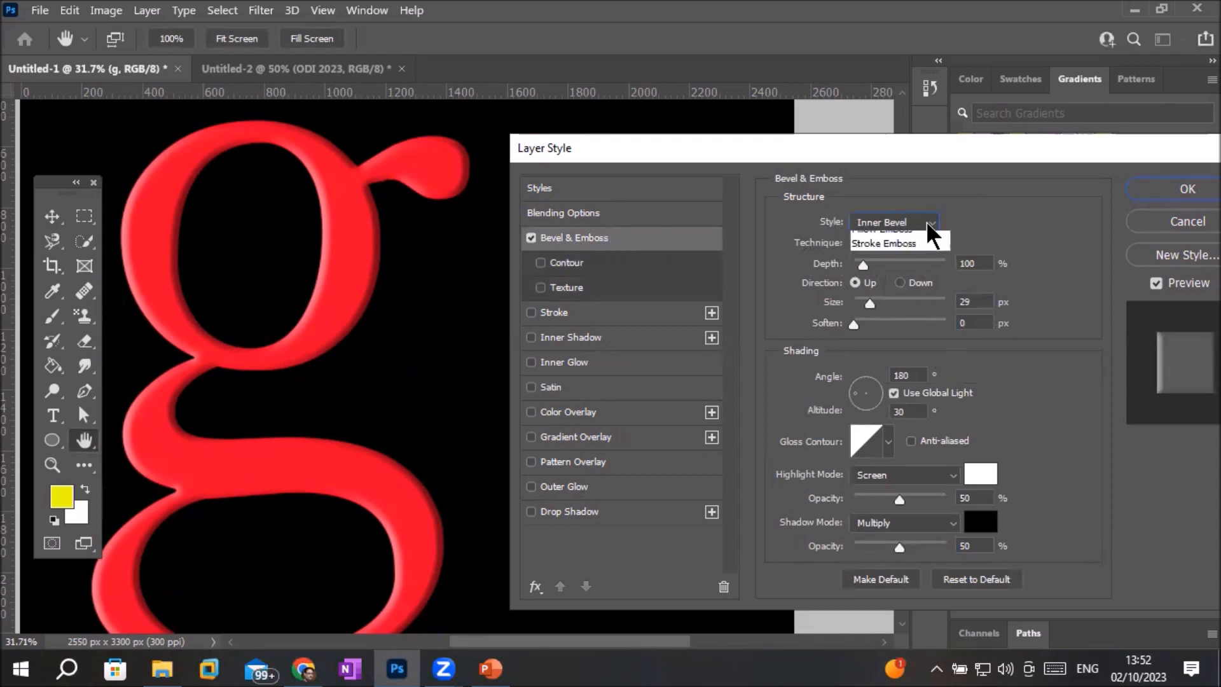
pyautogui.click(909, 269)
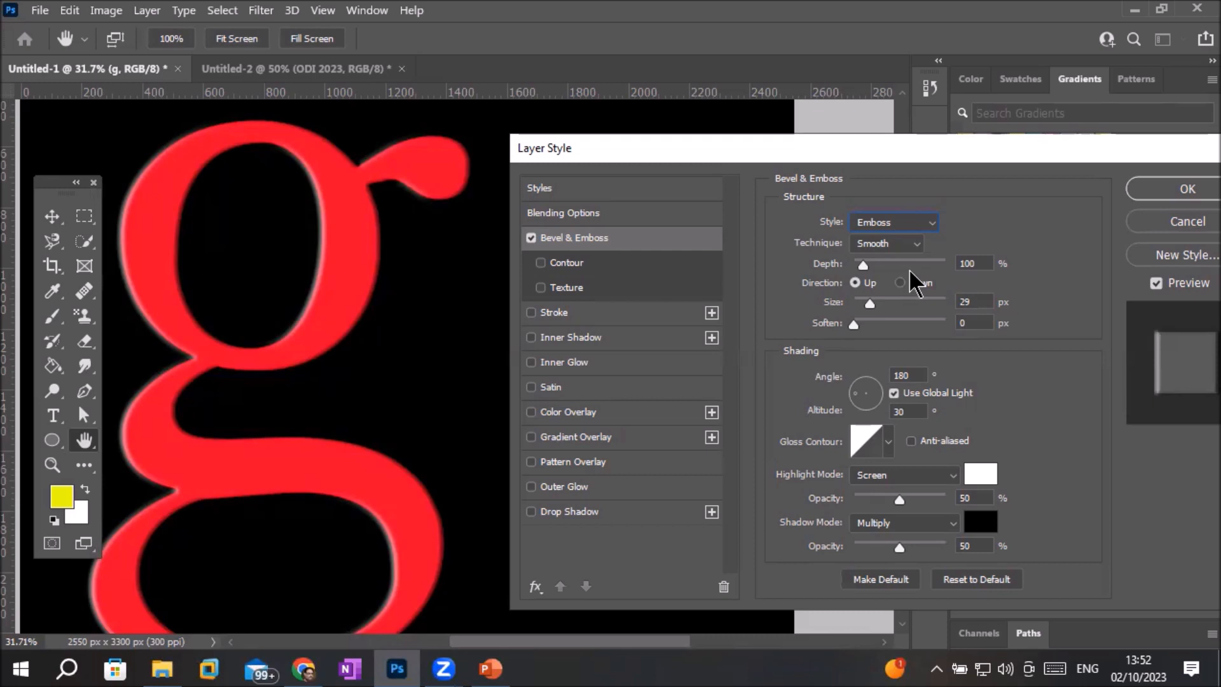
pyautogui.click(672, 234)
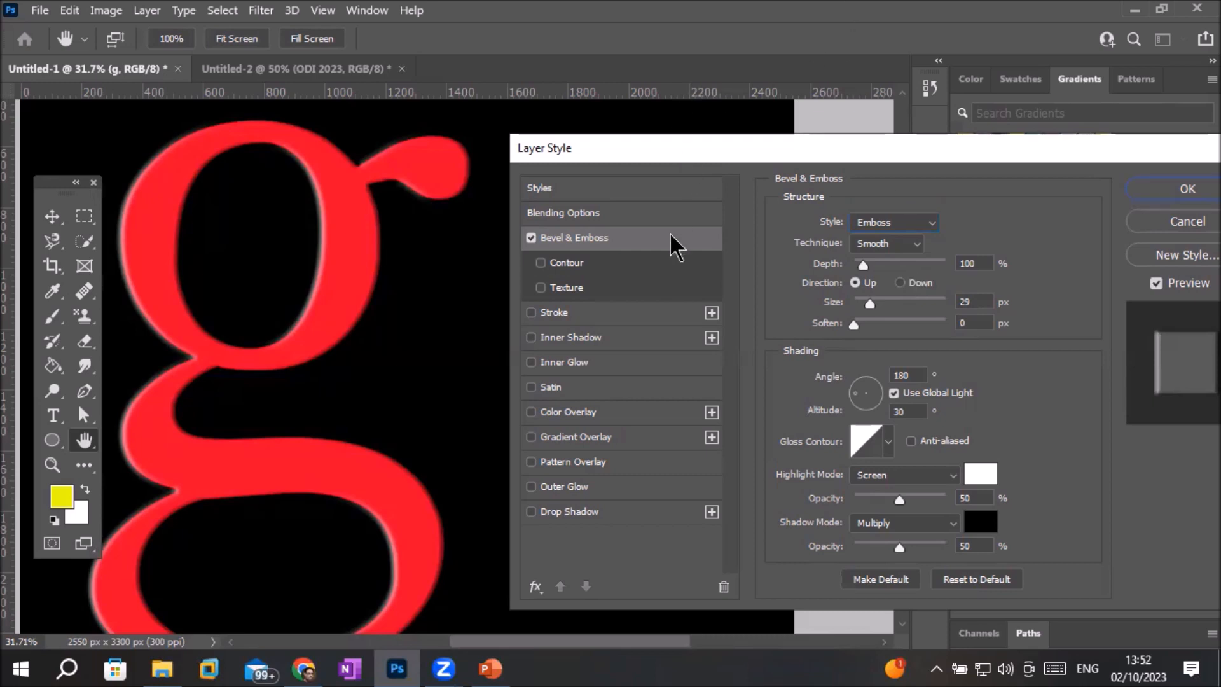
pyautogui.click(907, 222)
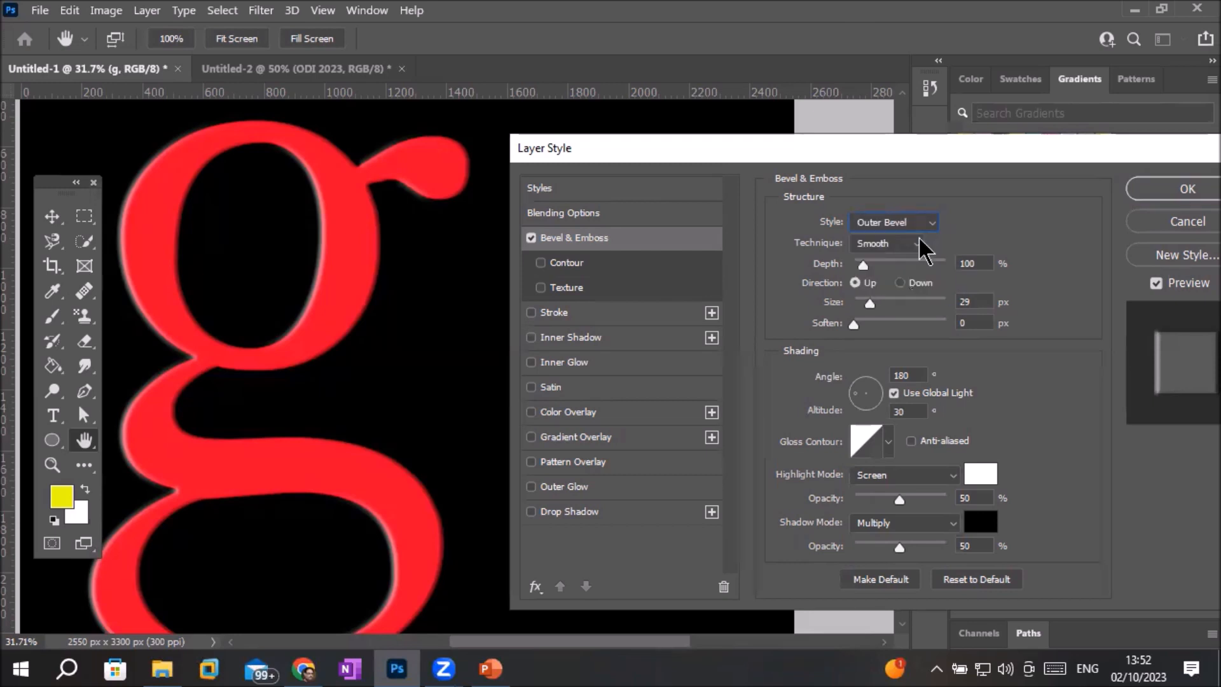
pyautogui.click(918, 238)
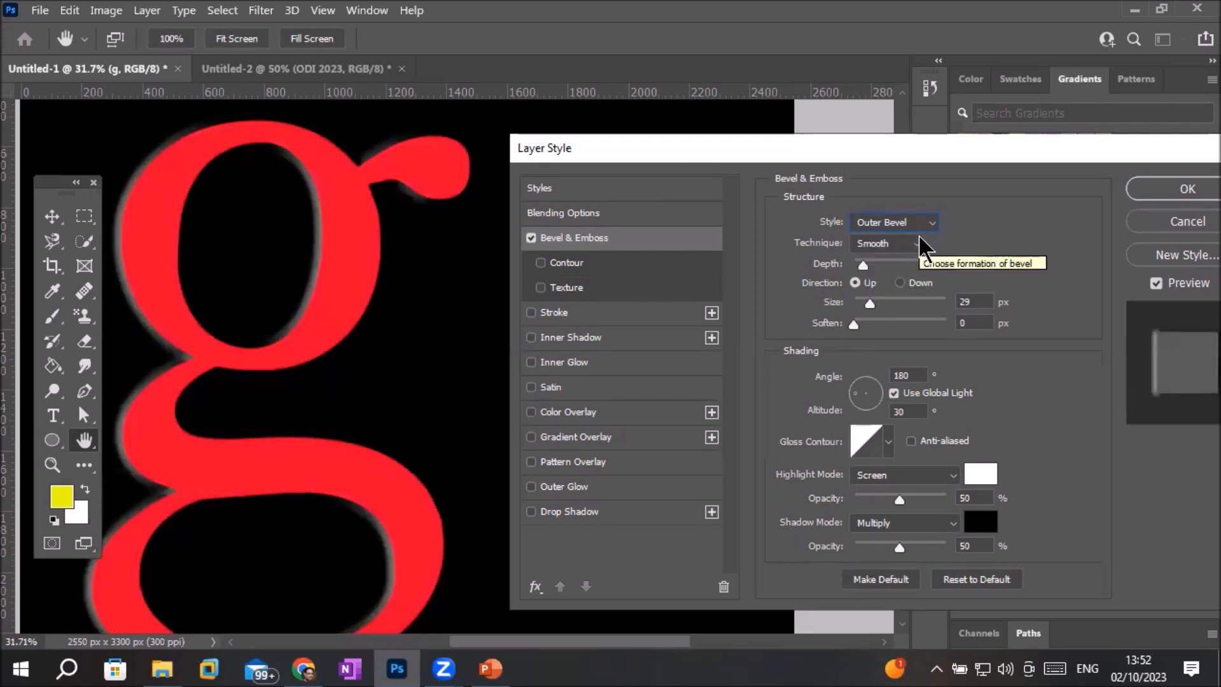
pyautogui.click(924, 222)
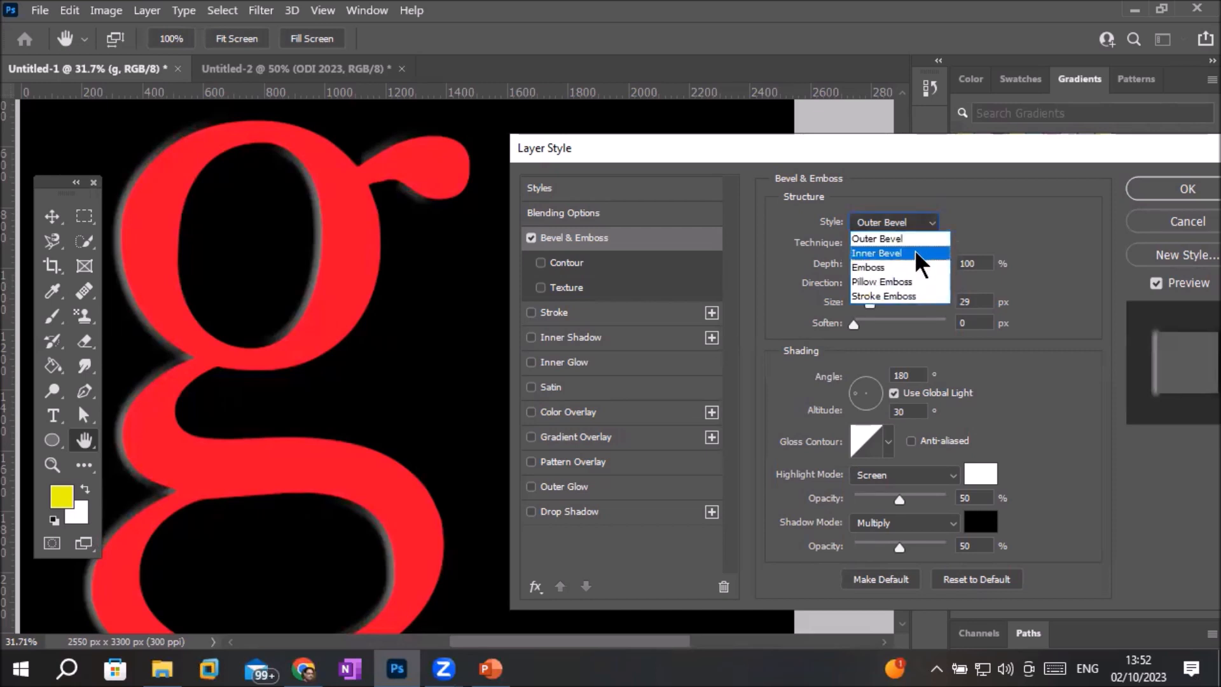
pyautogui.click(914, 253)
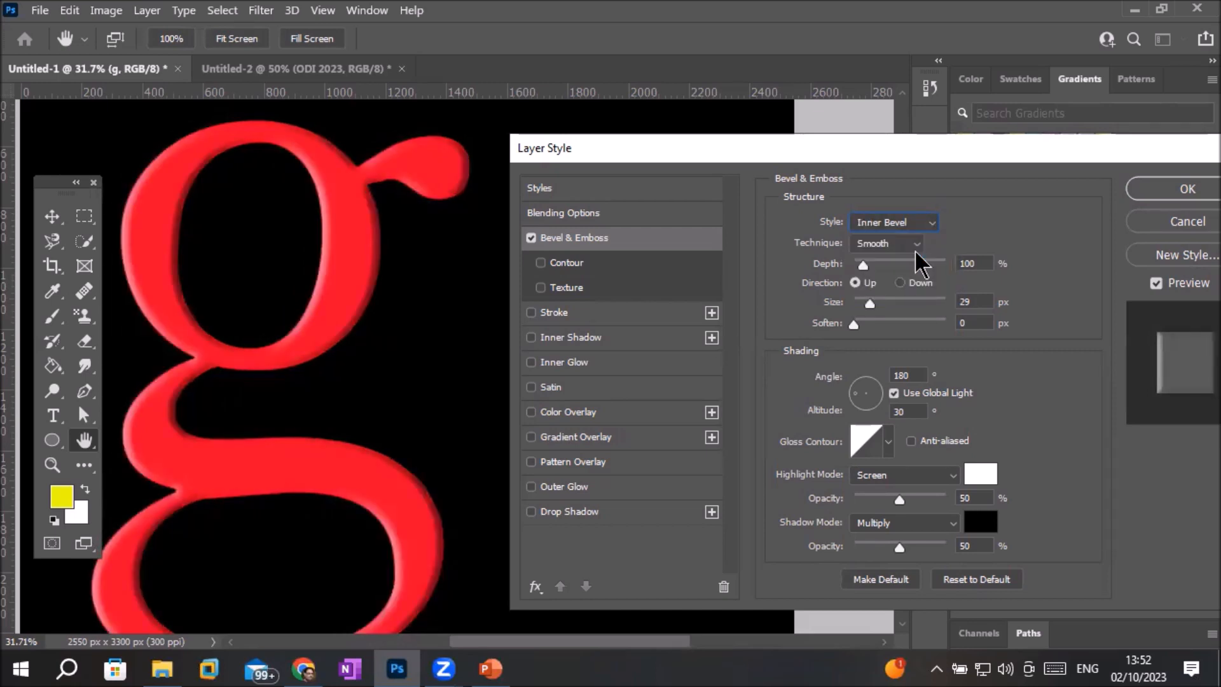
# Try the Emboss, Pillow Emboss and Stroke Emboss styles in turn on the letter g.
pyautogui.click(934, 221)
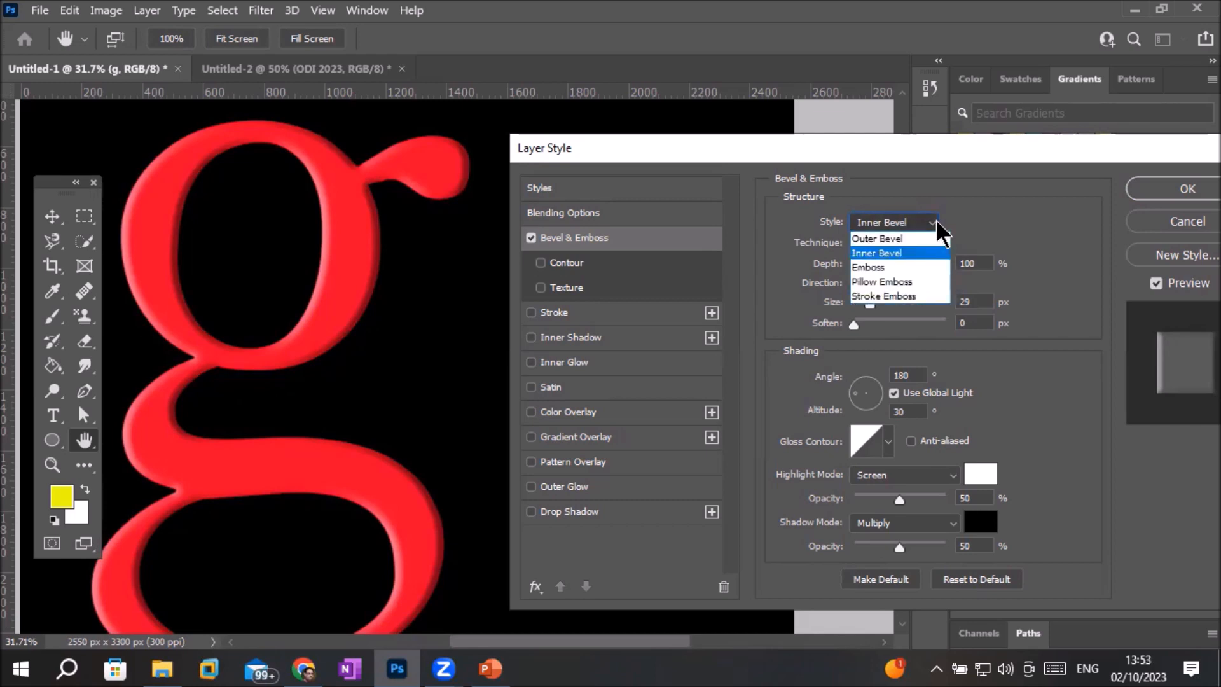
pyautogui.click(925, 262)
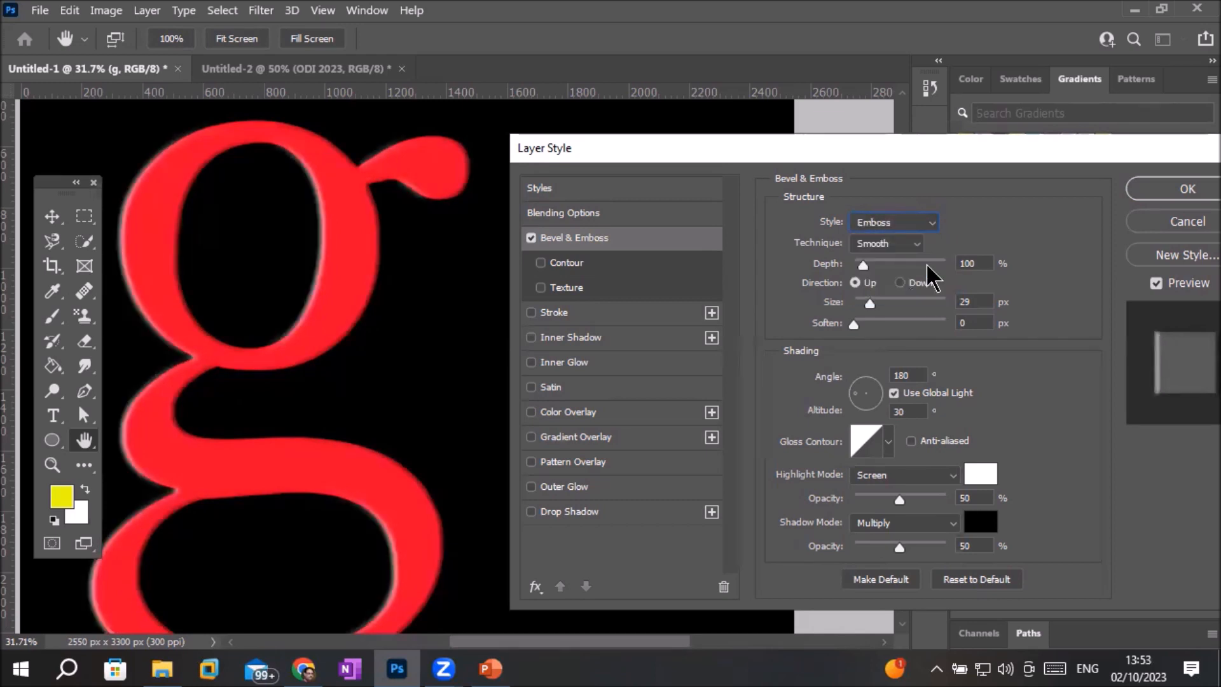
pyautogui.click(915, 216)
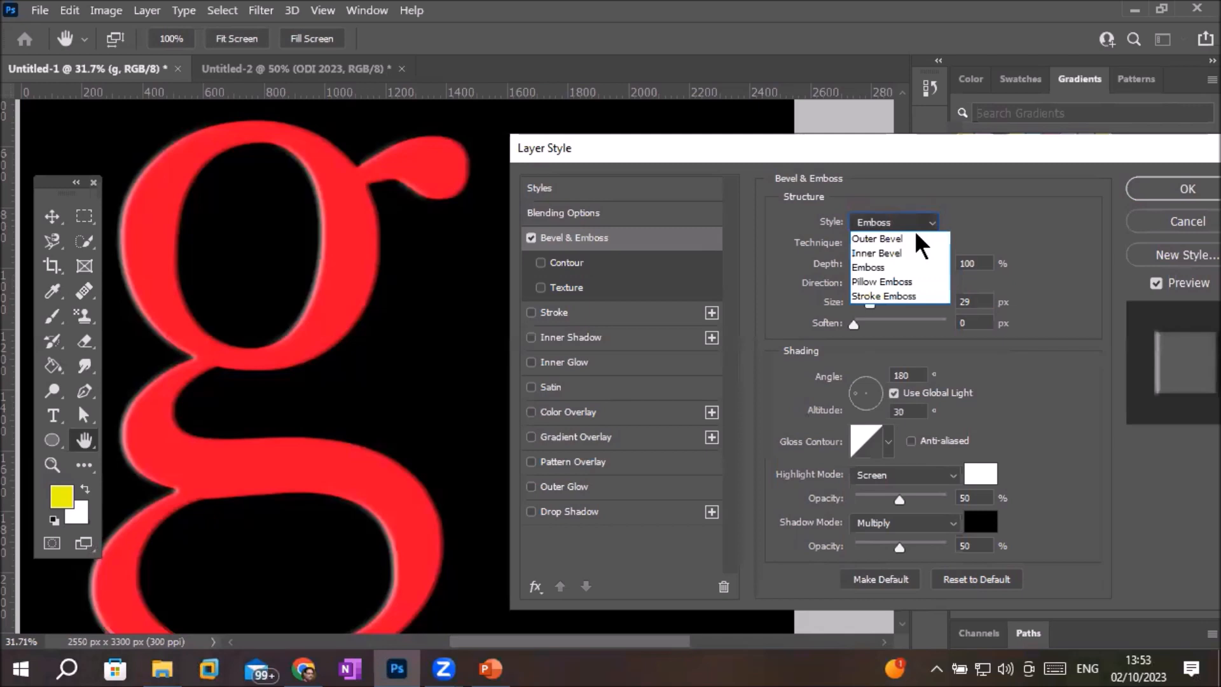
pyautogui.click(911, 281)
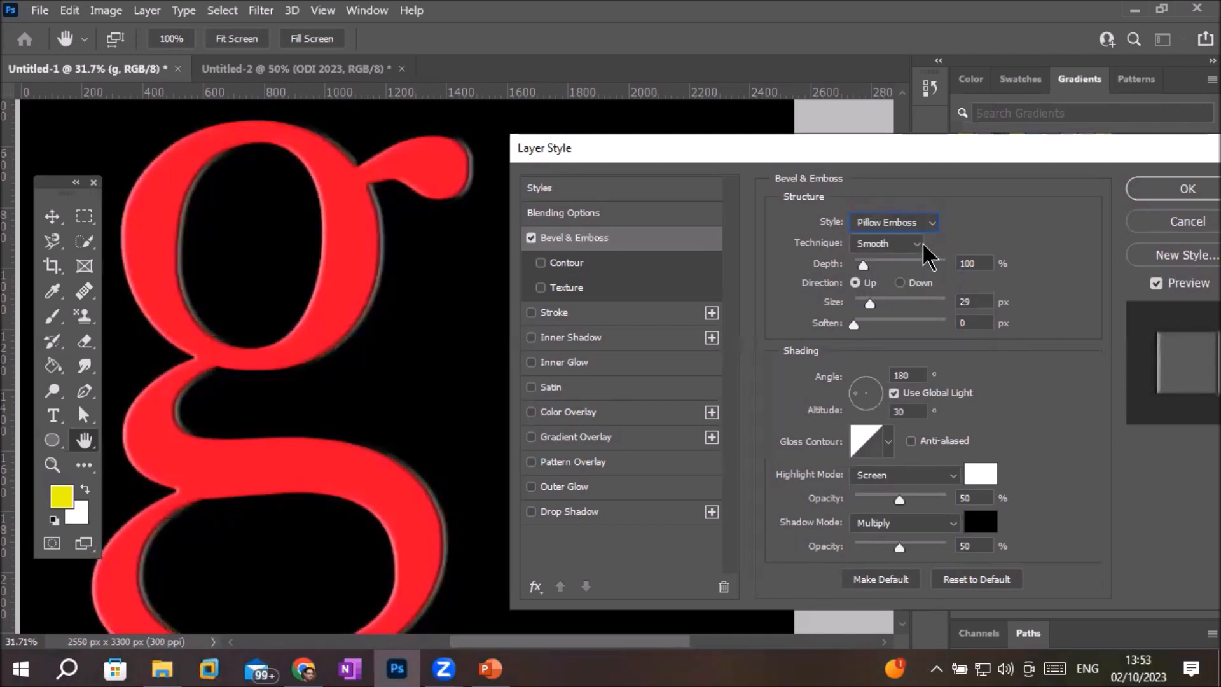
pyautogui.click(935, 221)
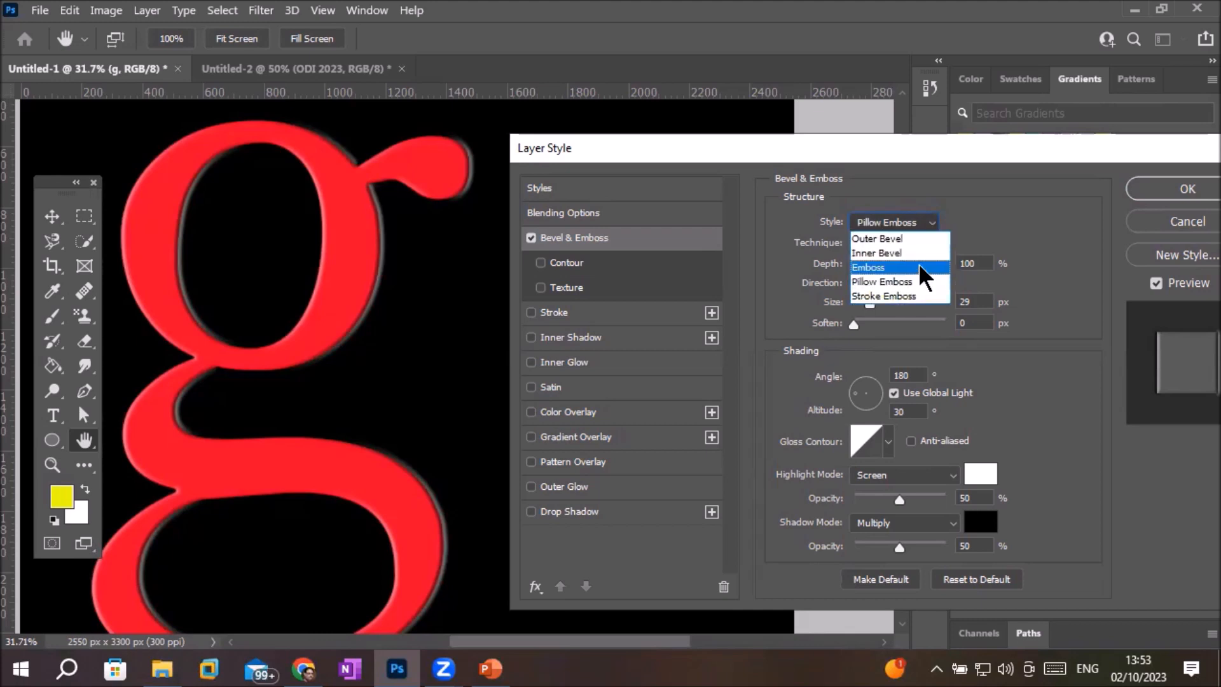
pyautogui.click(911, 297)
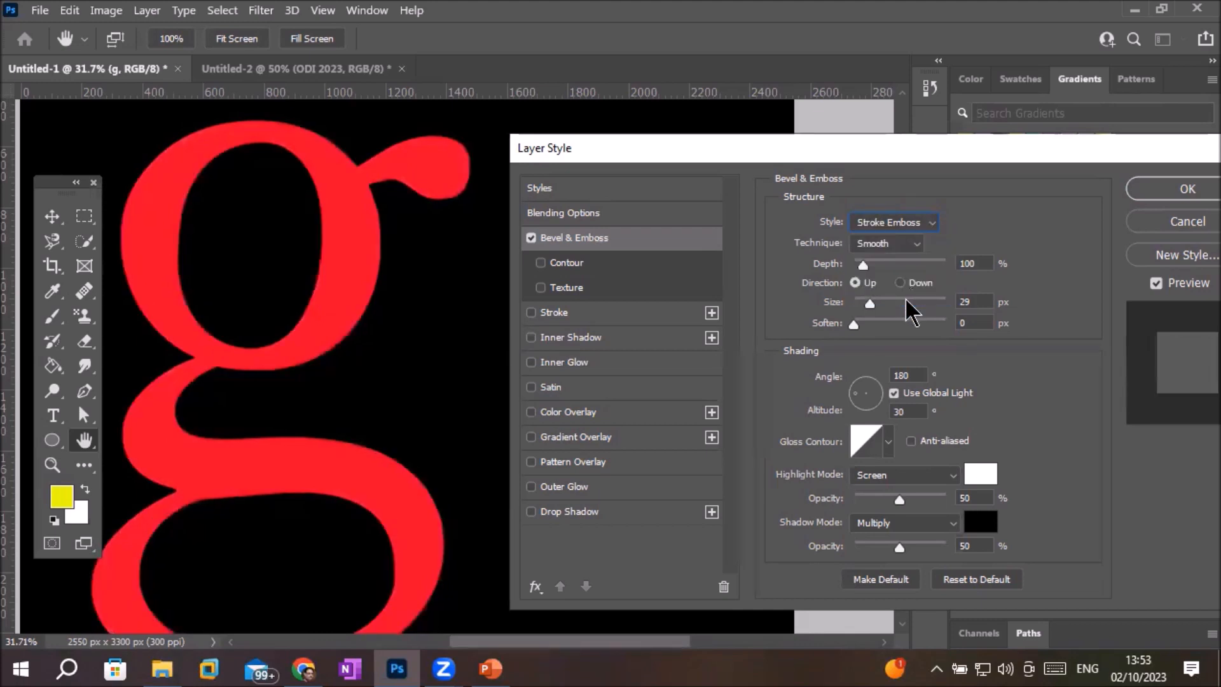
# Set the bevel technique to Chisel Hard and raise its depth to 781%.
pyautogui.click(908, 244)
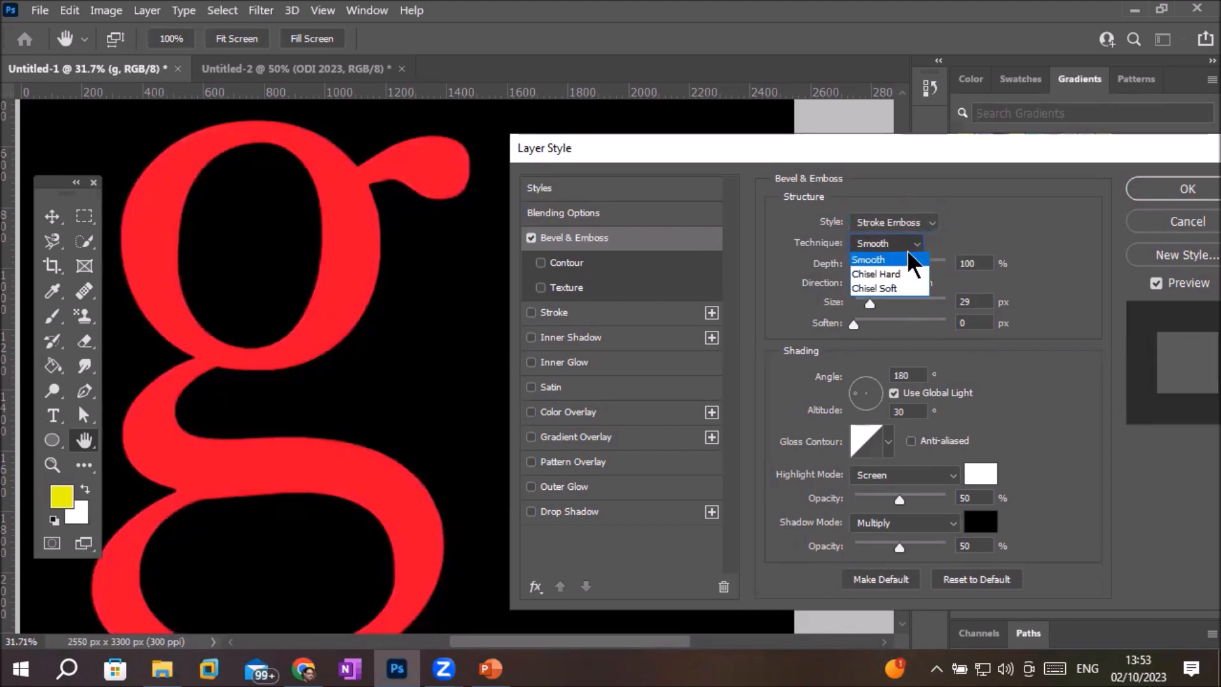
pyautogui.click(910, 282)
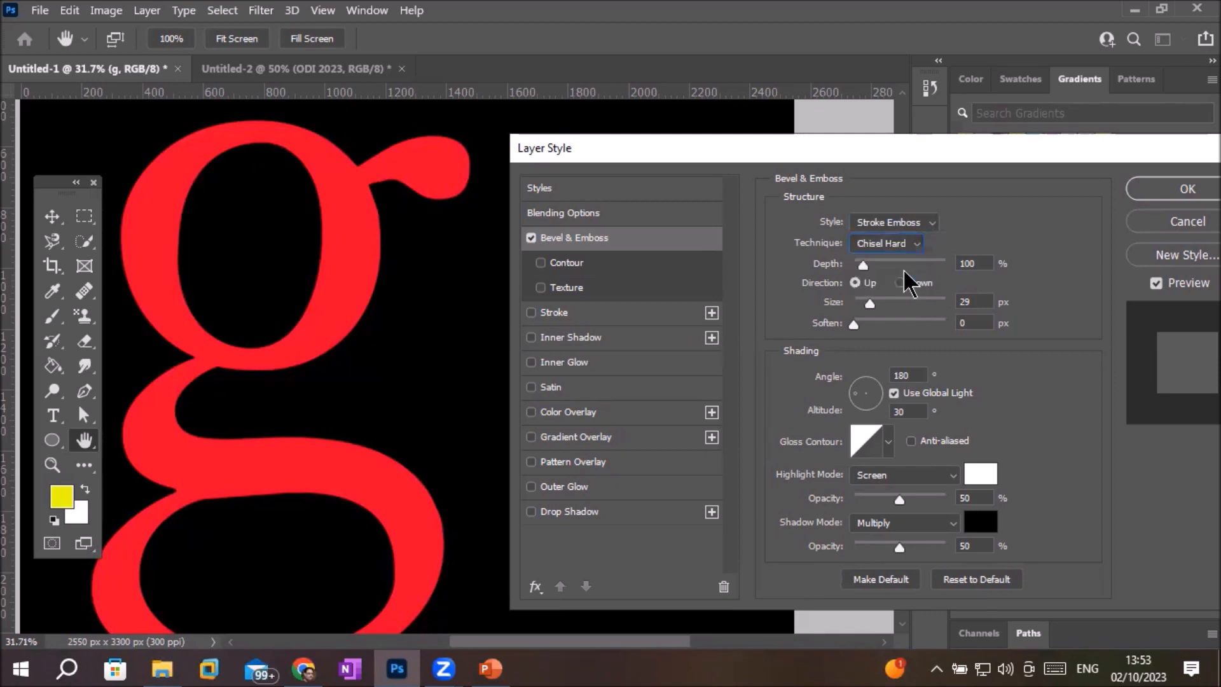
pyautogui.moveTo(863, 265); pyautogui.dragTo(926, 264)
# Switch the bevel style to Outer Bevel and increase the bevel size to 95 px.
pyautogui.click(919, 220)
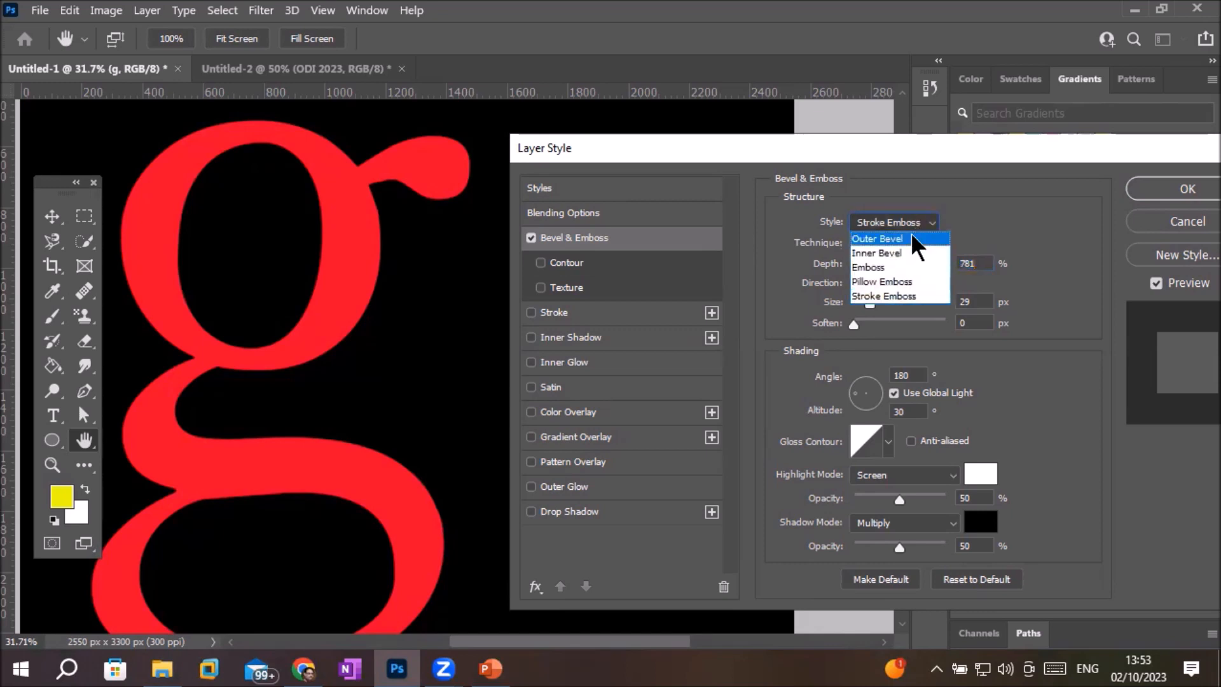
pyautogui.click(911, 232)
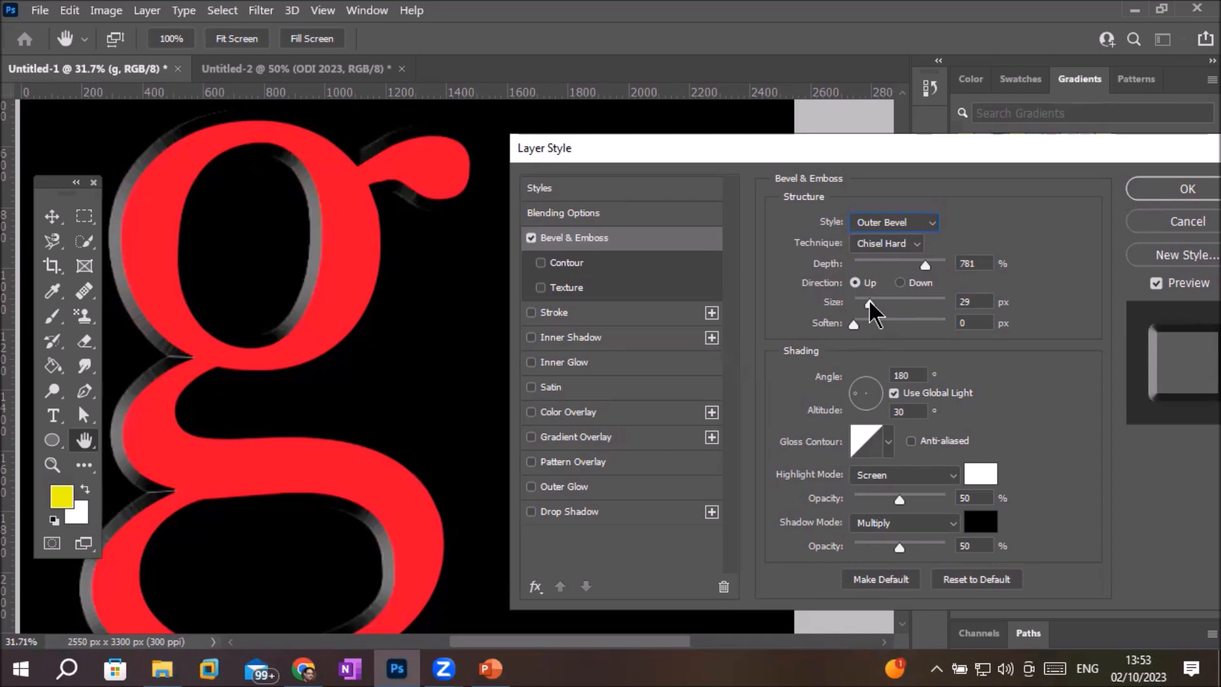
pyautogui.moveTo(869, 301); pyautogui.dragTo(893, 304)
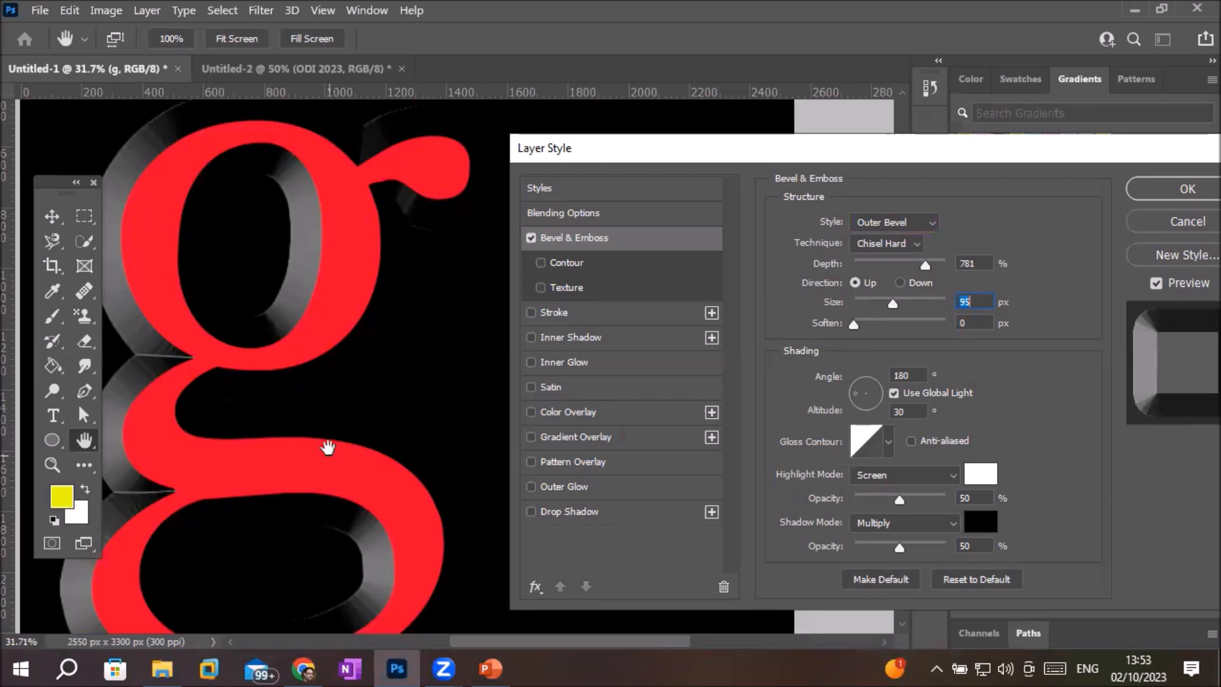
pyautogui.moveTo(321, 419); pyautogui.dragTo(377, 395)
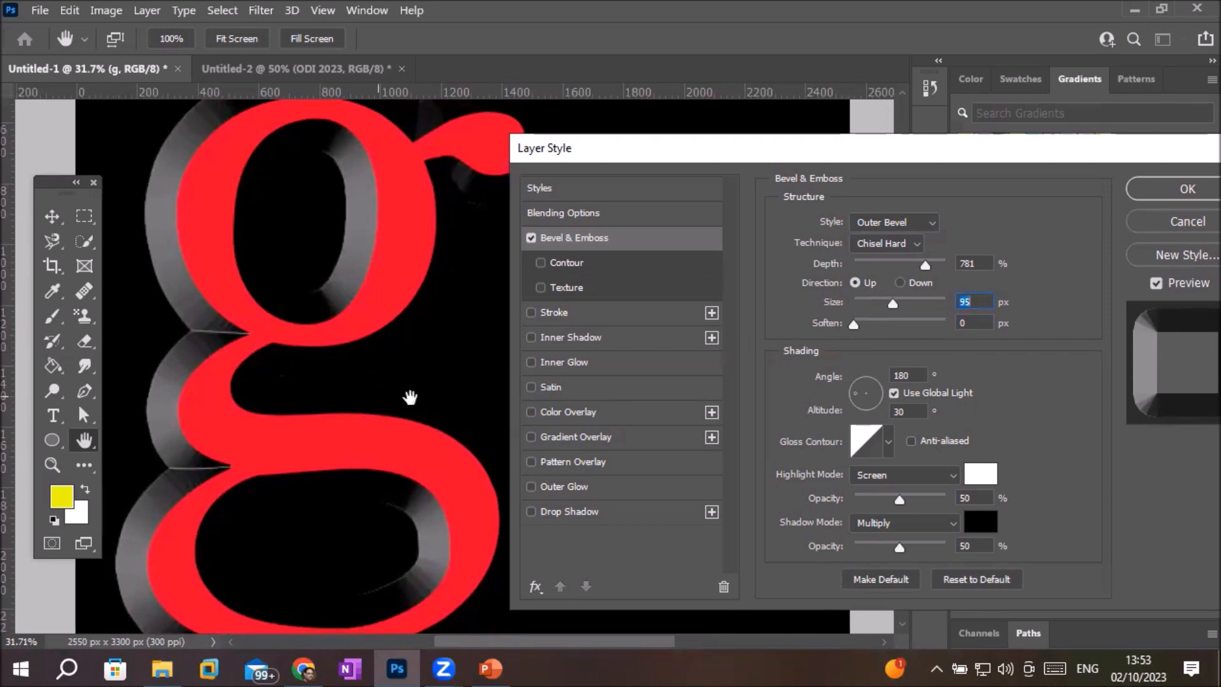
# Set the bevel's highlight mode to Normal and its highlight color to yellow (#e2fc05).
pyautogui.click(958, 472)
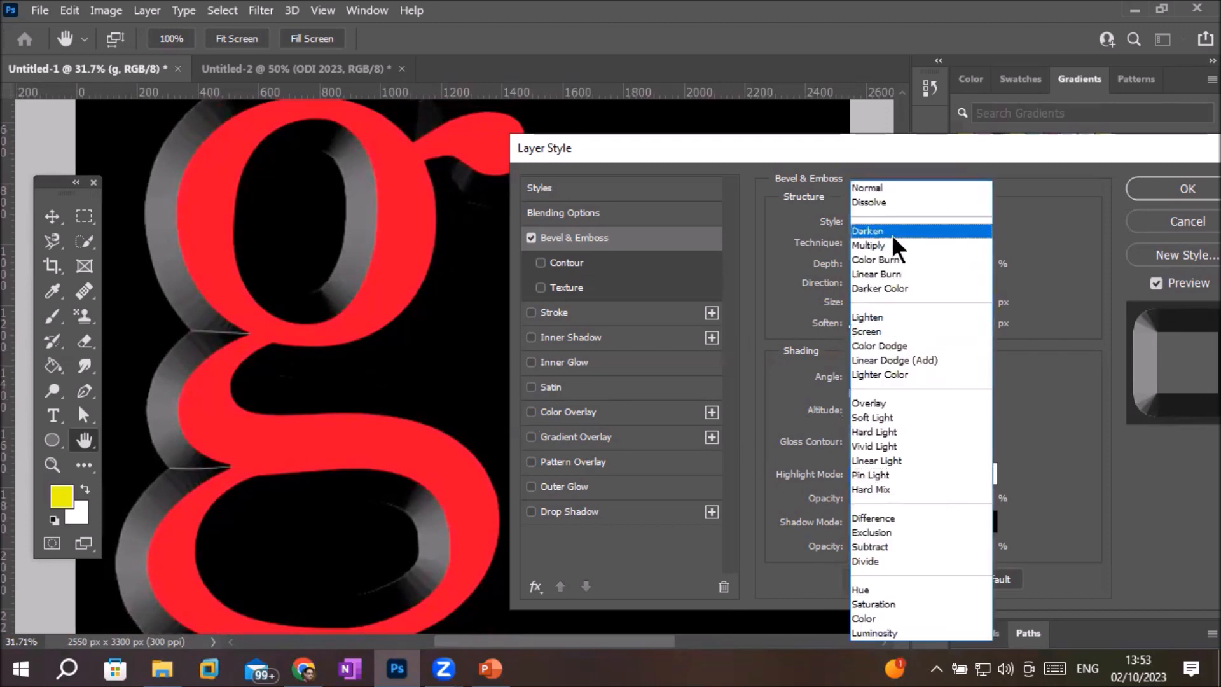
pyautogui.click(905, 189)
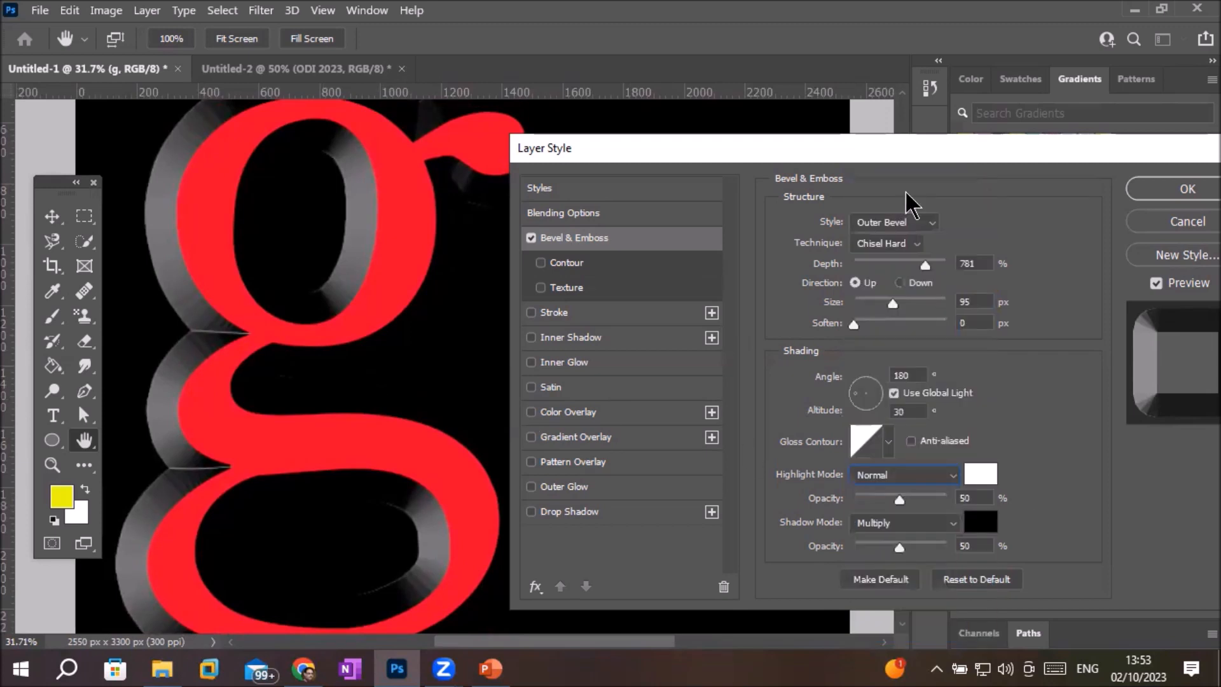
pyautogui.click(982, 476)
pyautogui.click(816, 320)
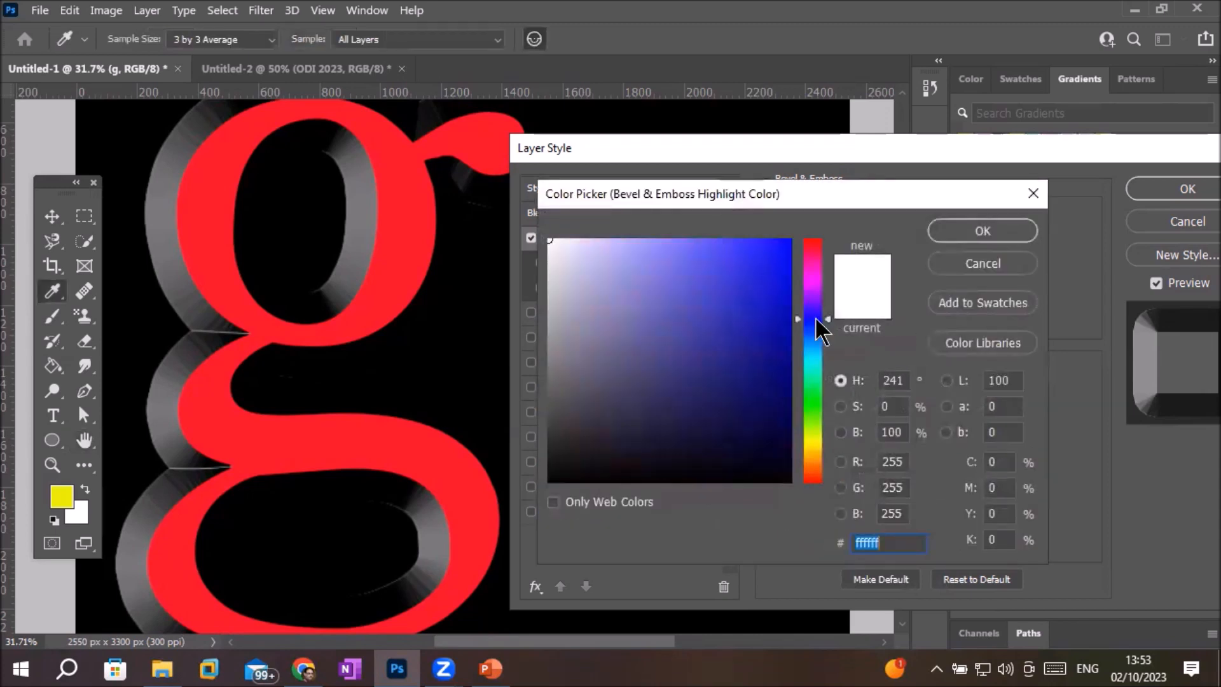
pyautogui.click(811, 436)
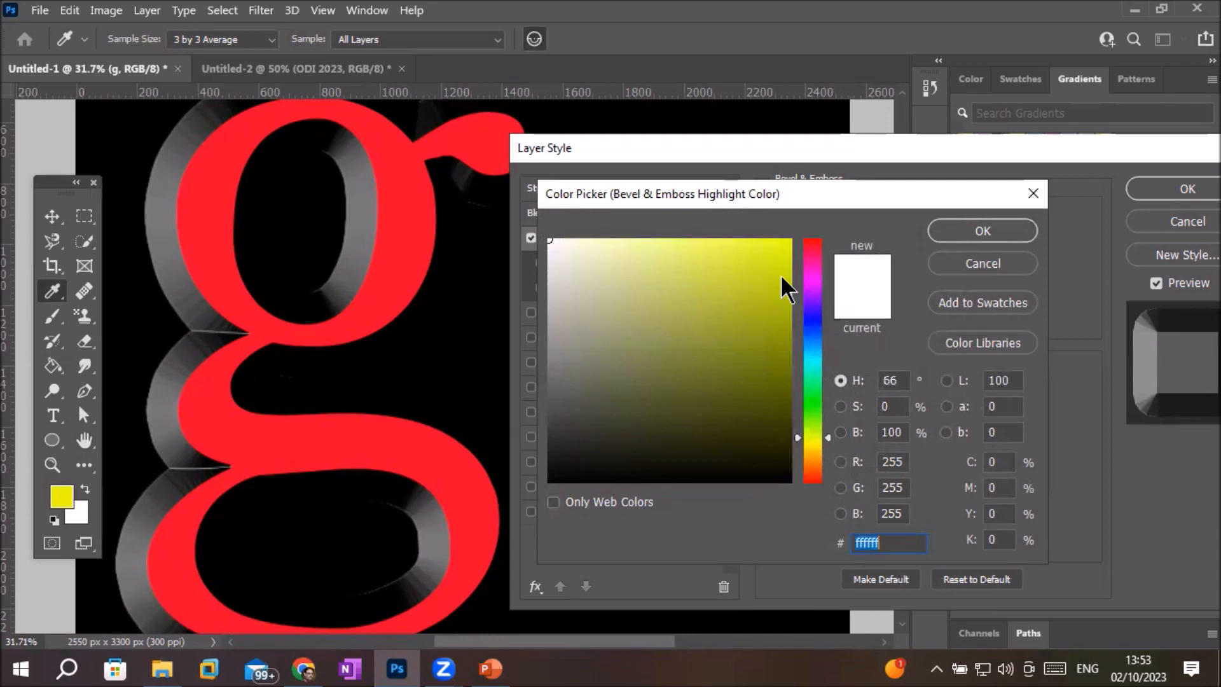
pyautogui.click(789, 240)
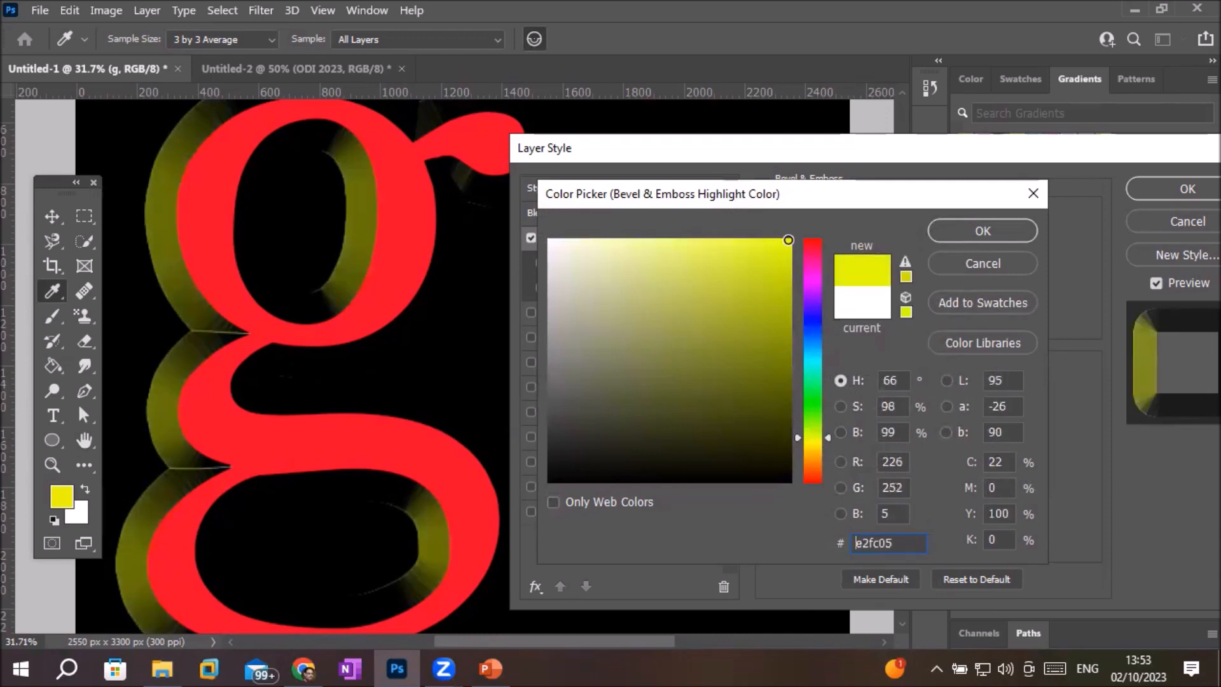
pyautogui.click(973, 230)
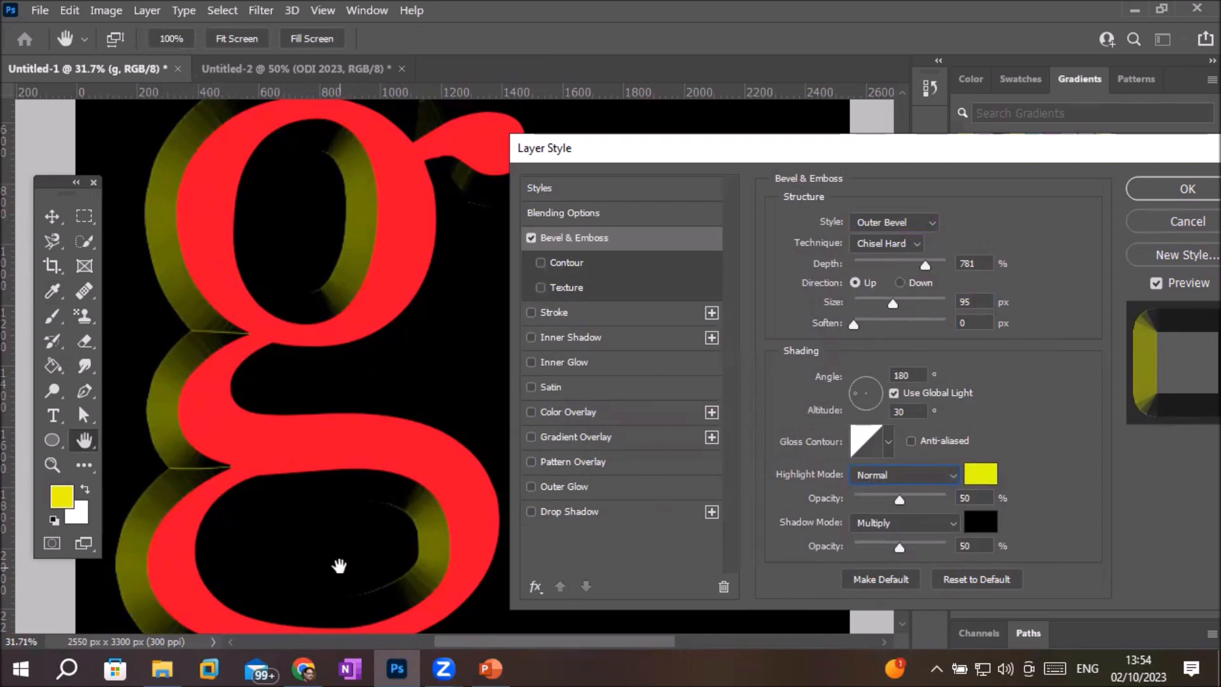
# Try the Inner Bevel style on the letter g and switch back to Outer Bevel.
pyautogui.click(899, 223)
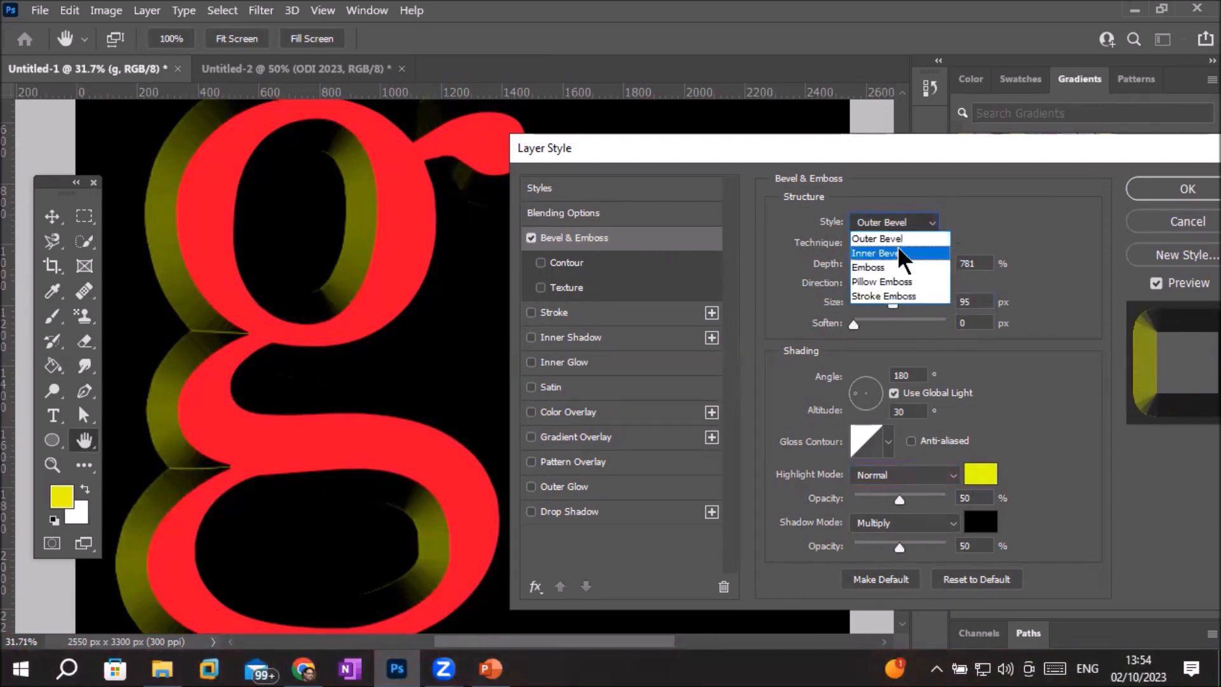
pyautogui.click(898, 253)
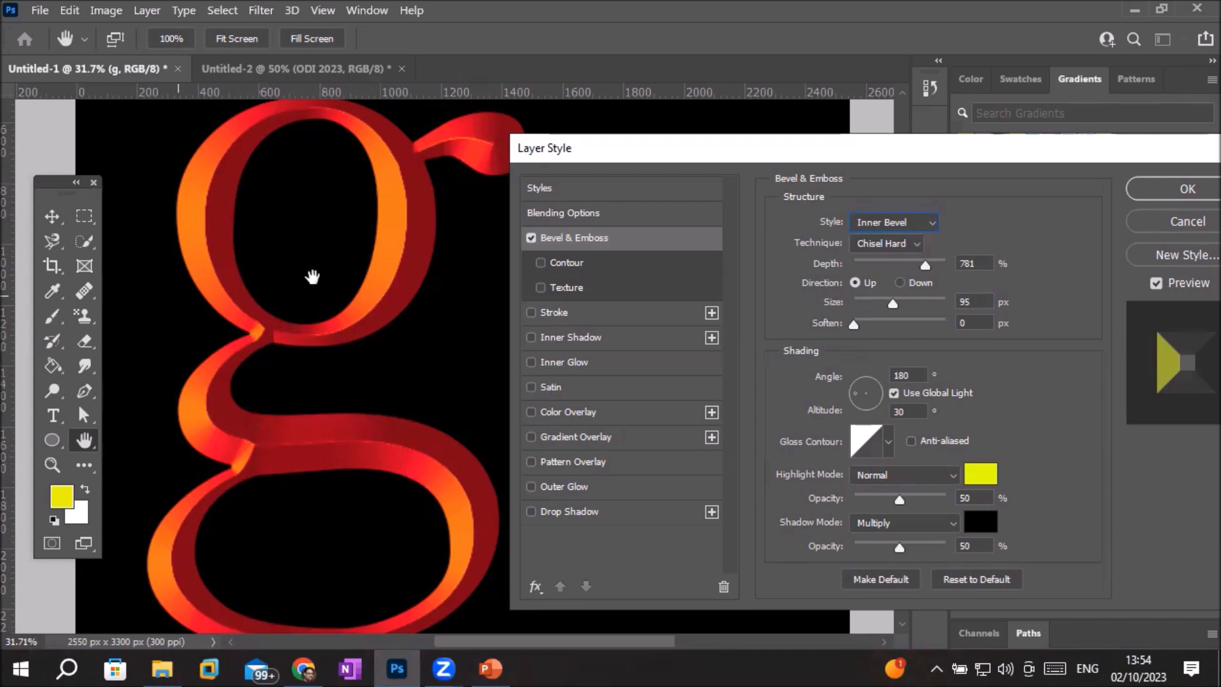
pyautogui.click(872, 220)
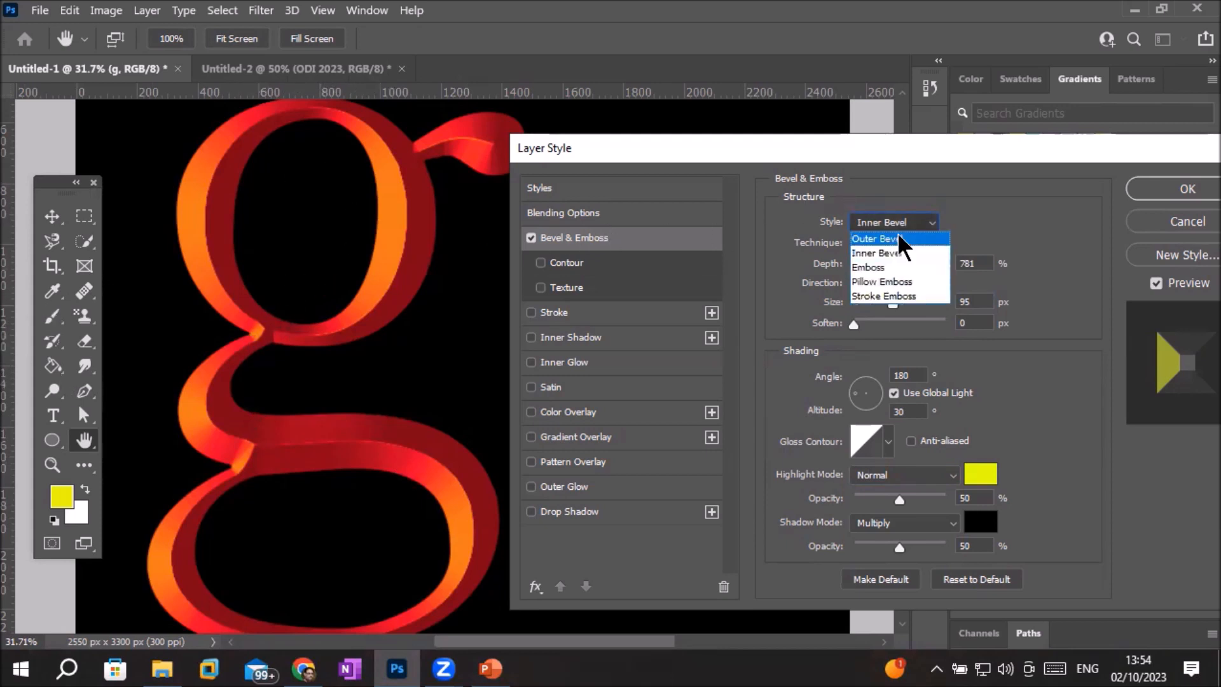
pyautogui.click(898, 236)
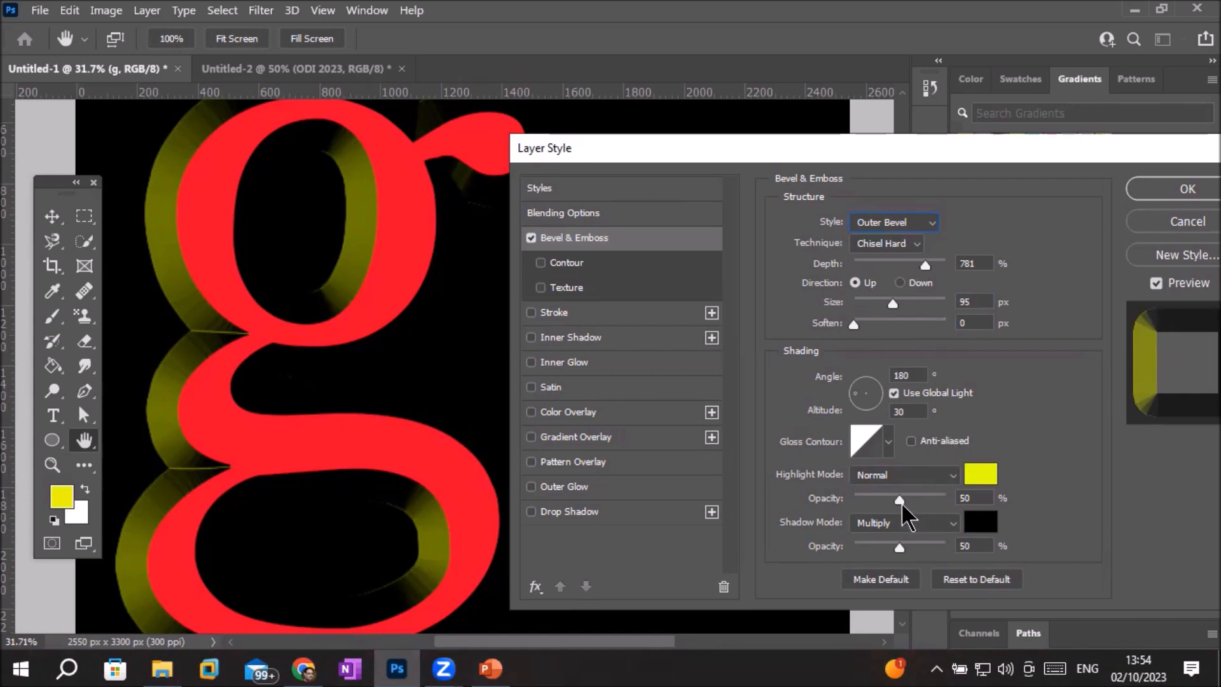
# Raise the bevel's highlight opacity to 100% and change the bevel style to Inner Bevel.
pyautogui.moveTo(944, 504); pyautogui.dragTo(946, 507)
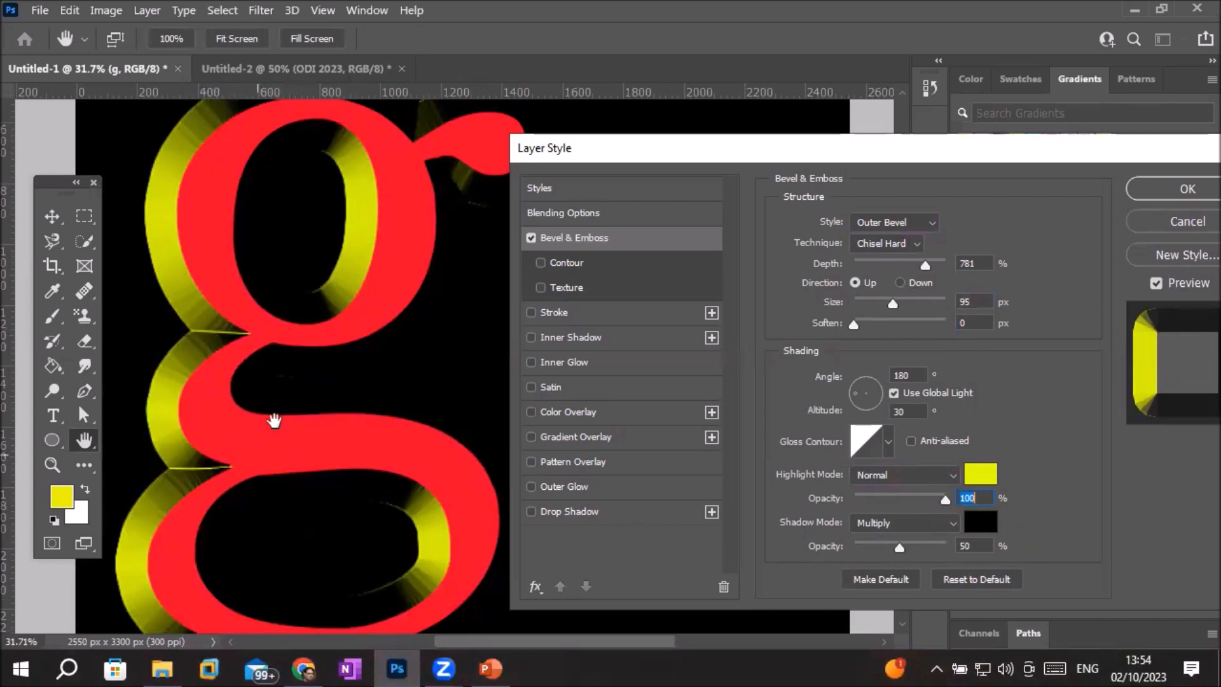
pyautogui.click(883, 223)
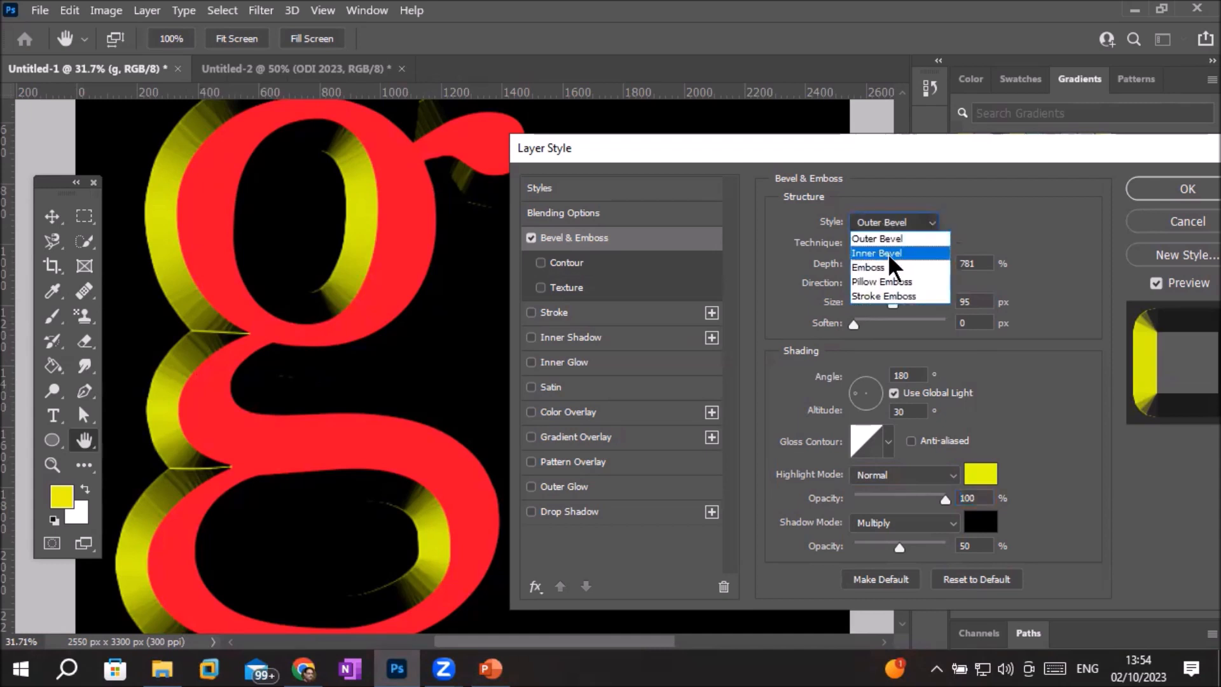
pyautogui.click(889, 253)
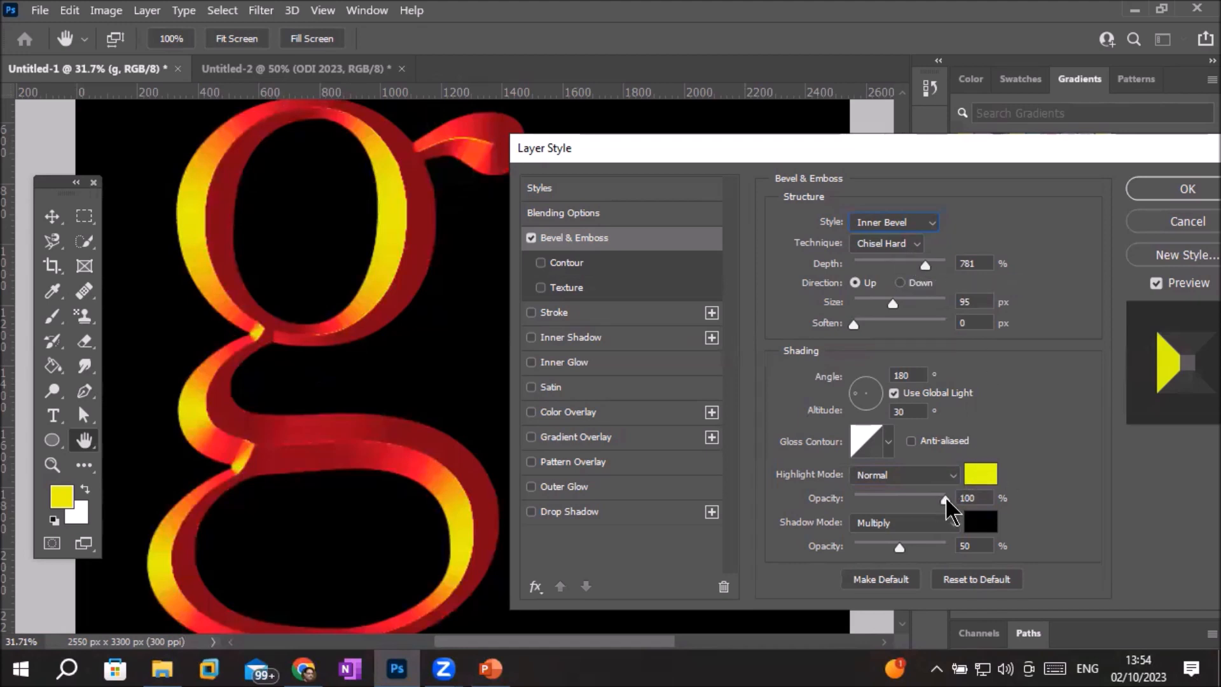
# Raise the bevel's shadow opacity to 100% and set its shadow mode to Normal.
pyautogui.moveTo(899, 545); pyautogui.dragTo(952, 542)
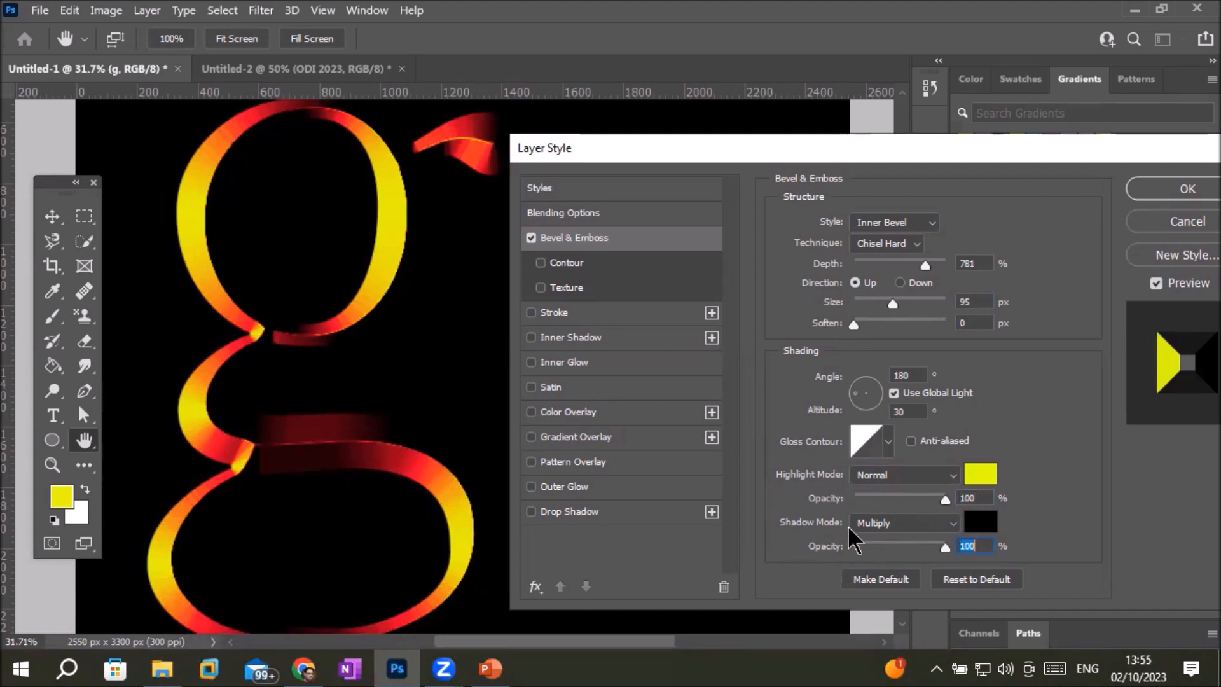
pyautogui.click(947, 477)
pyautogui.click(945, 186)
pyautogui.click(952, 522)
pyautogui.click(925, 184)
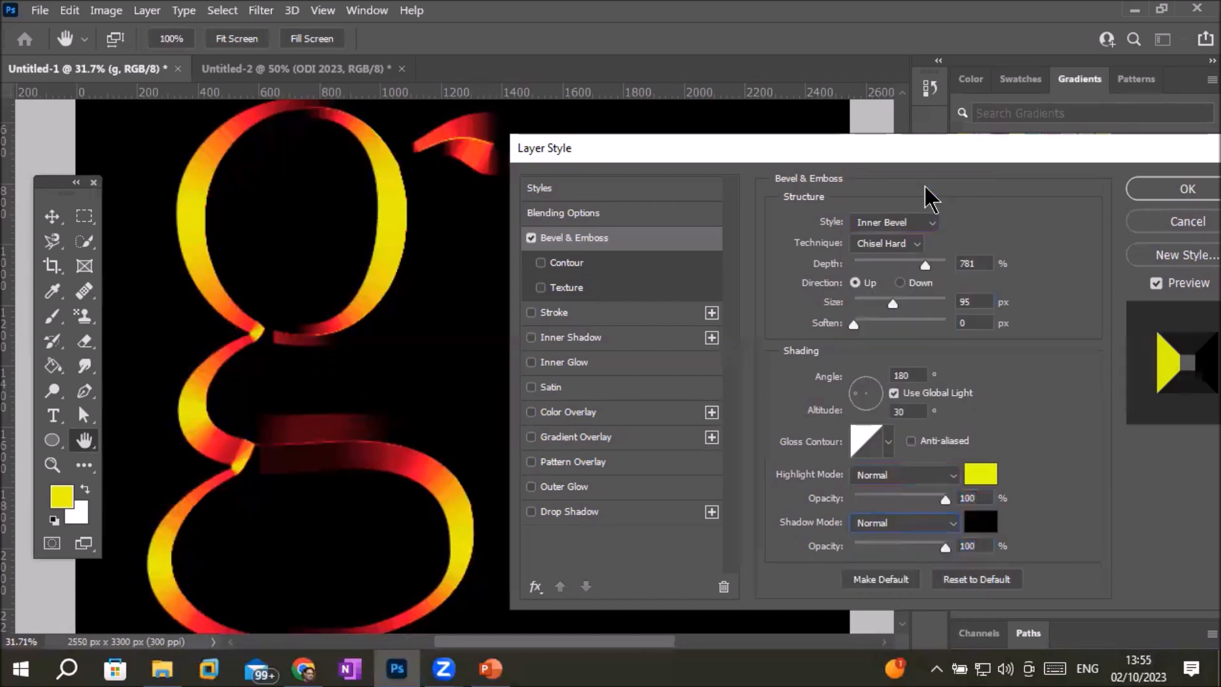
pyautogui.click(947, 548)
# Try blue for the bevel's highlight color and settle on near-white (#fcfcfe).
pyautogui.click(985, 478)
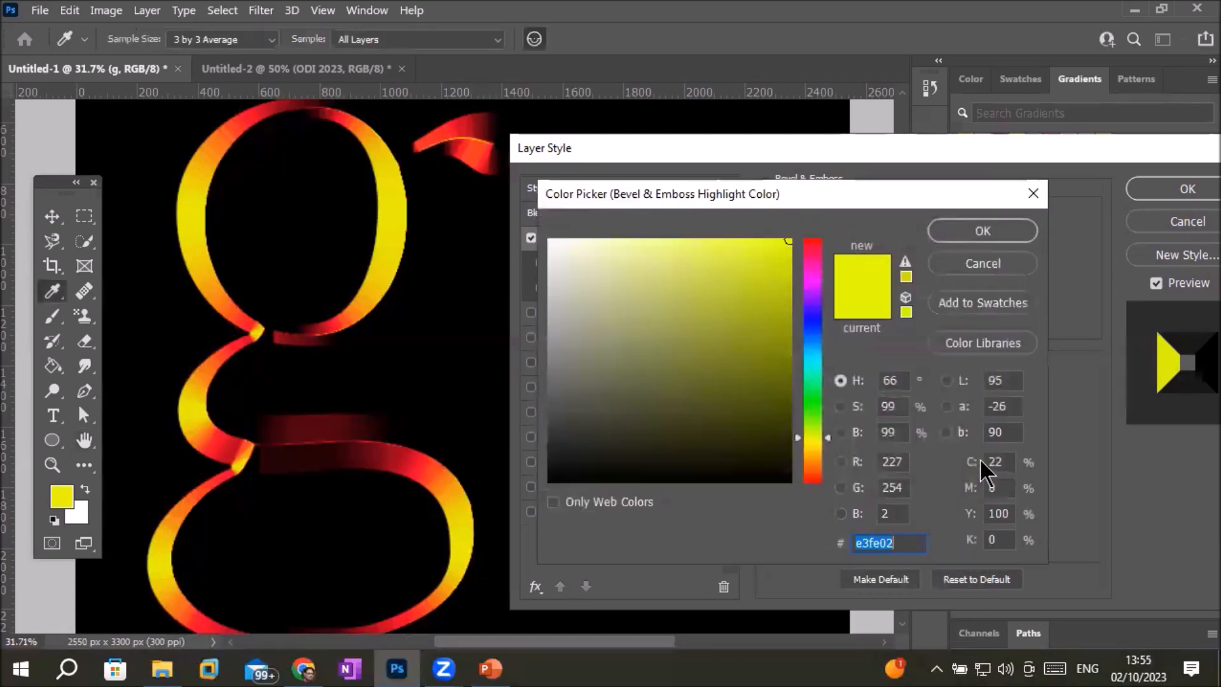
pyautogui.click(811, 320)
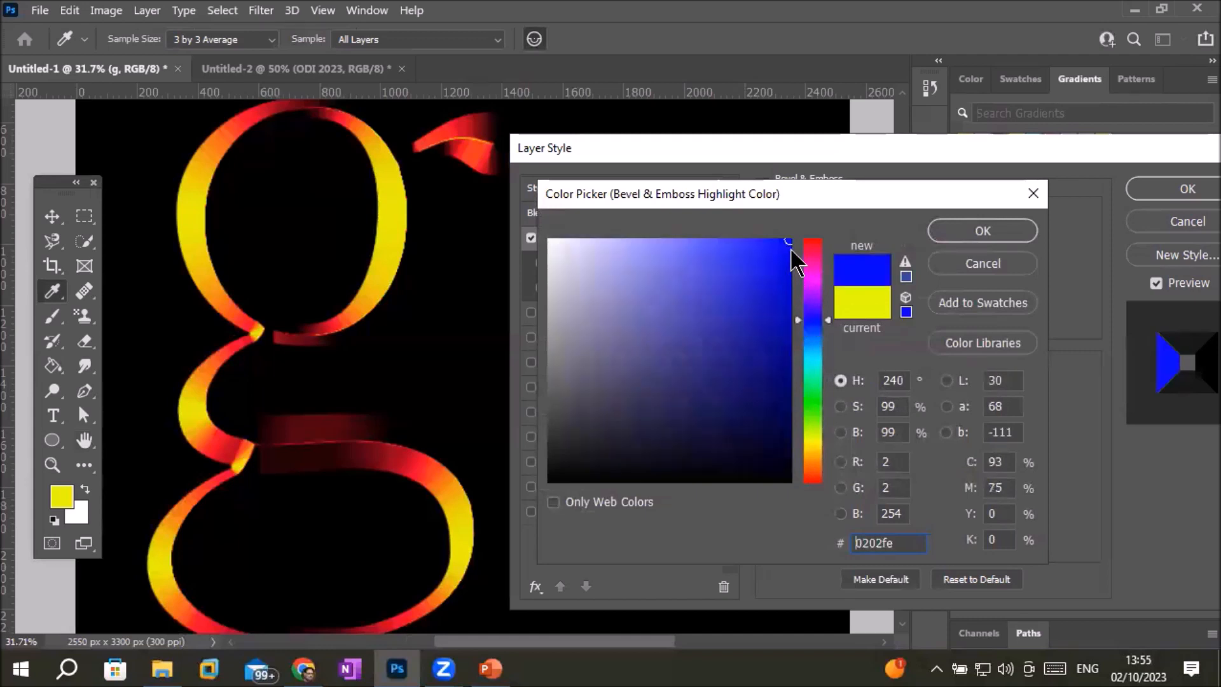
pyautogui.click(788, 244)
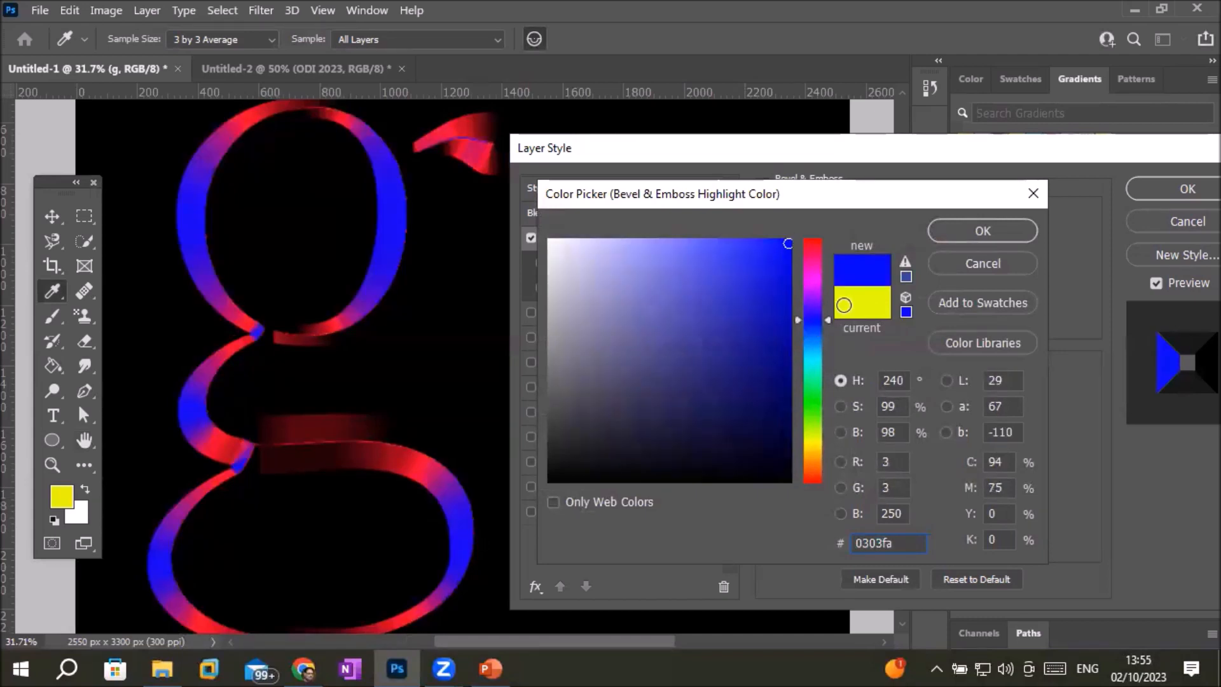
pyautogui.click(549, 240)
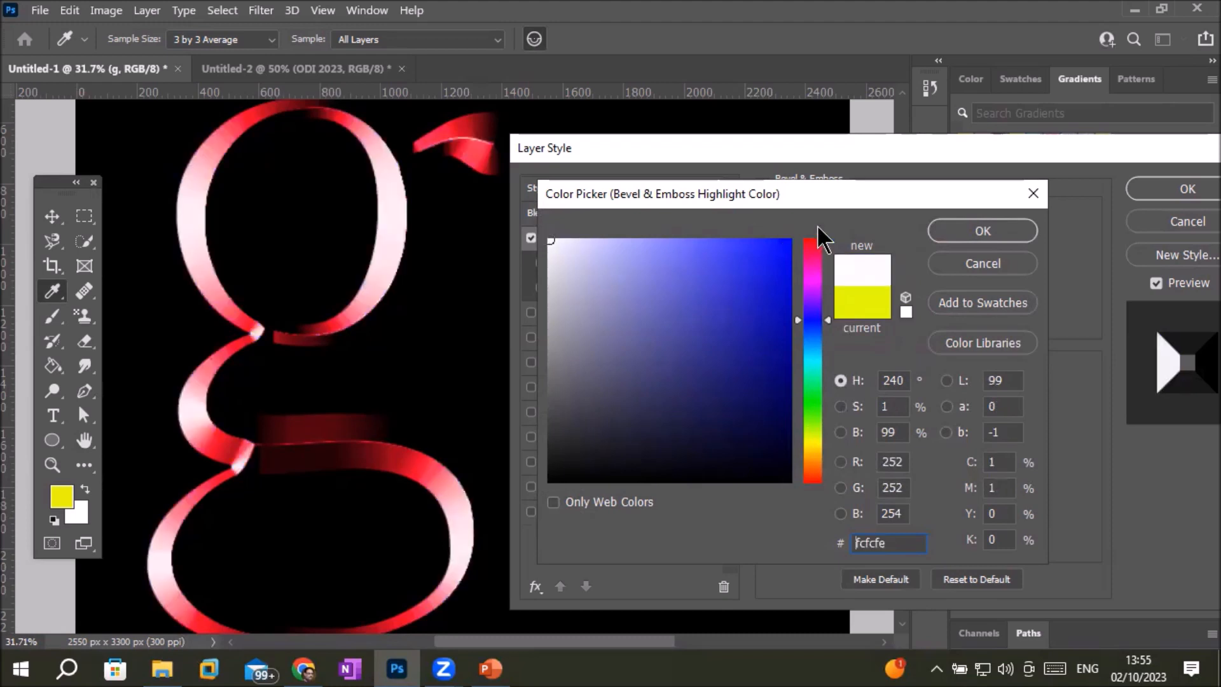
pyautogui.click(964, 228)
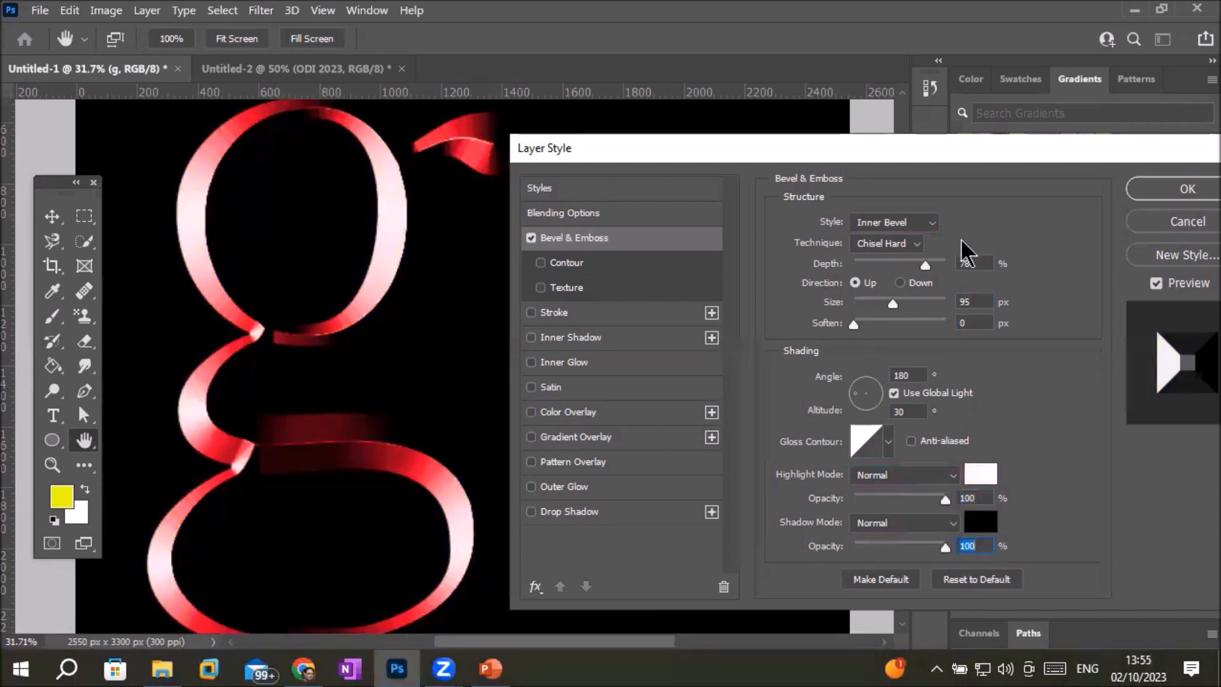
# Compare the Smooth and Chisel Hard bevel techniques and set the technique to Chisel Soft.
pyautogui.click(907, 242)
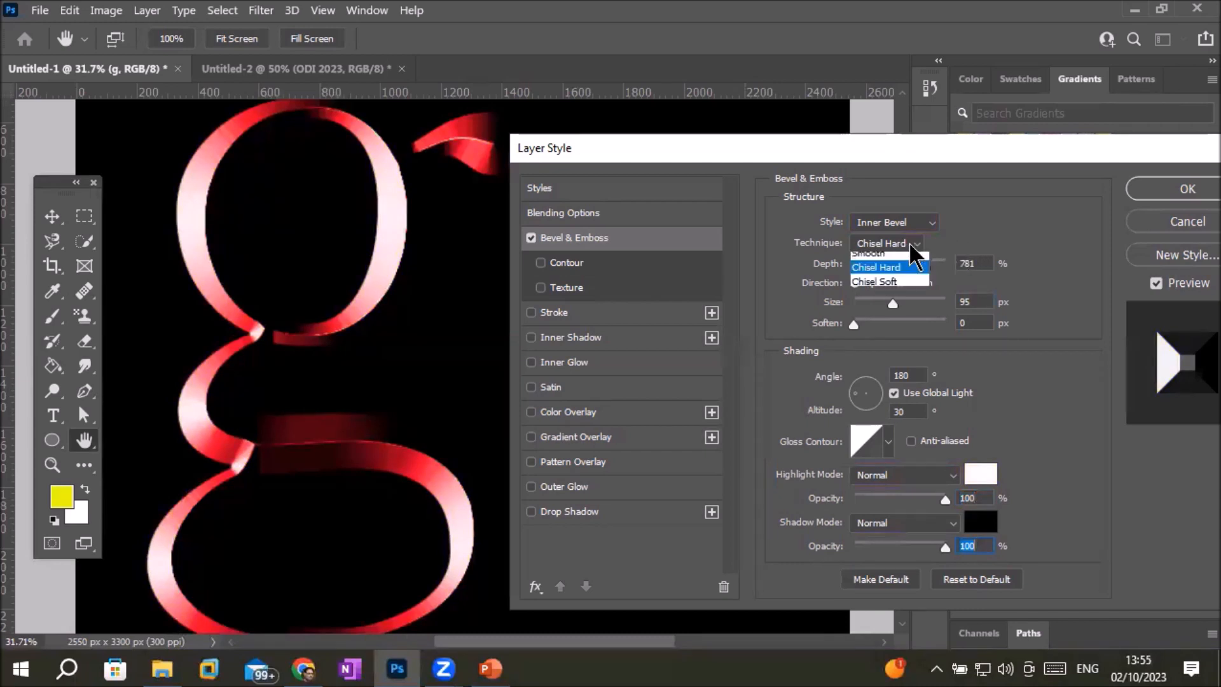
pyautogui.click(909, 261)
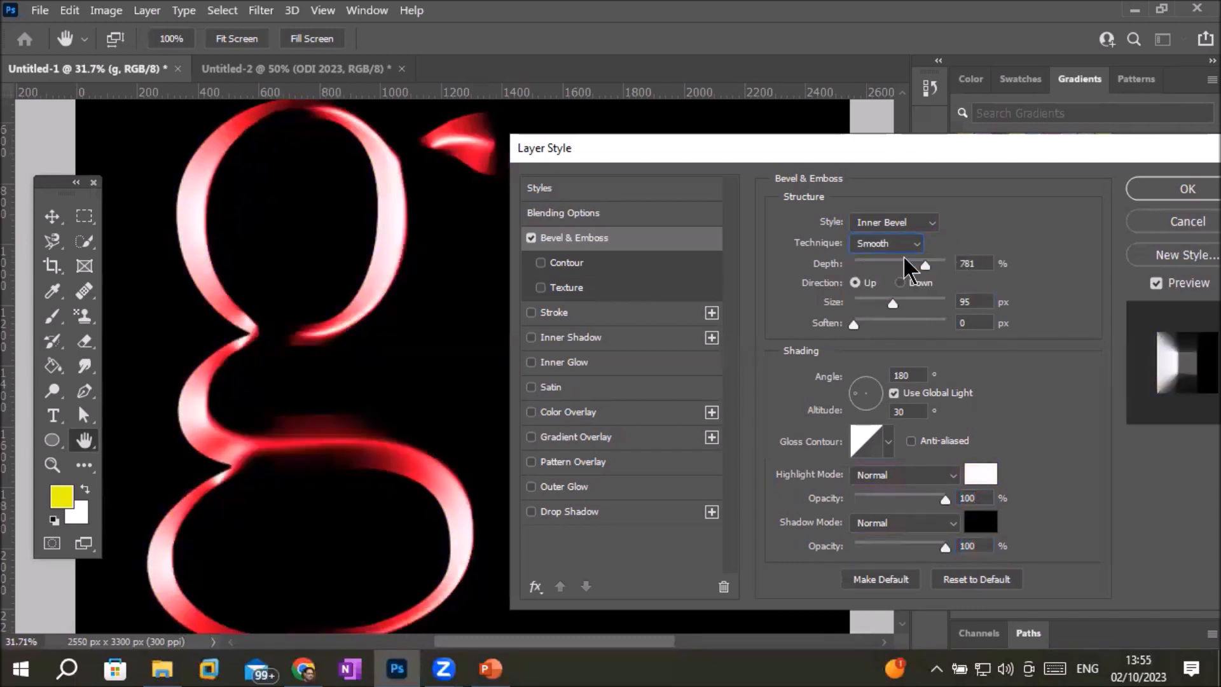
pyautogui.click(906, 242)
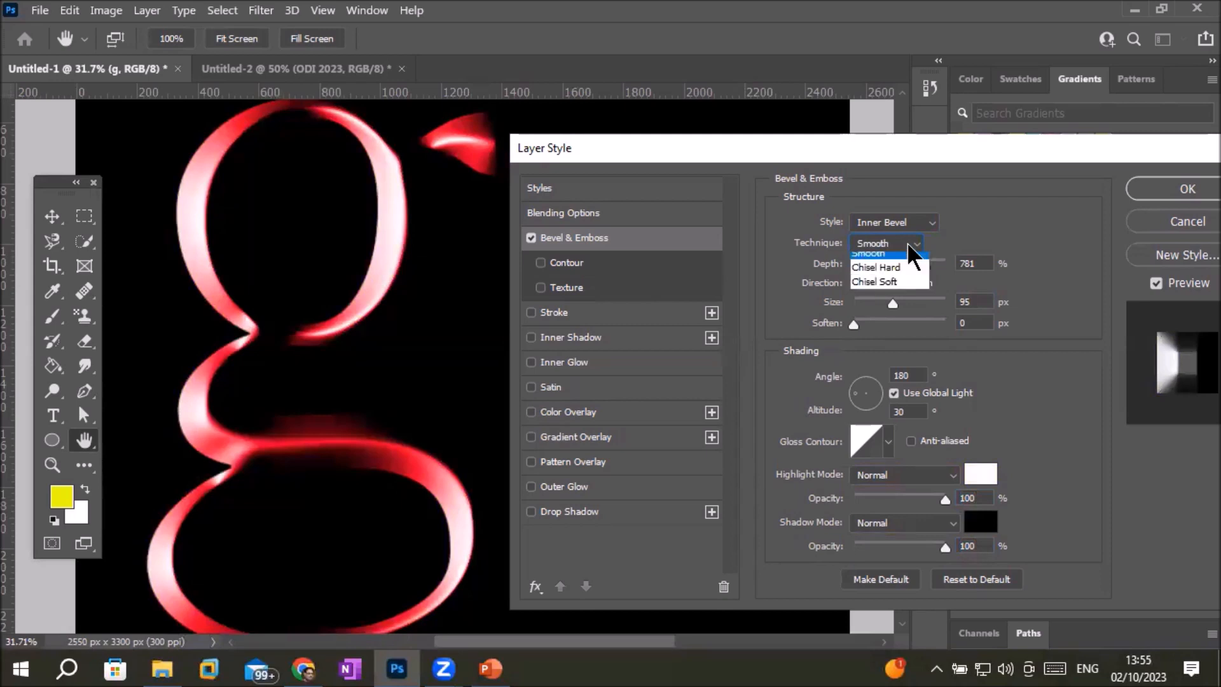
pyautogui.click(890, 274)
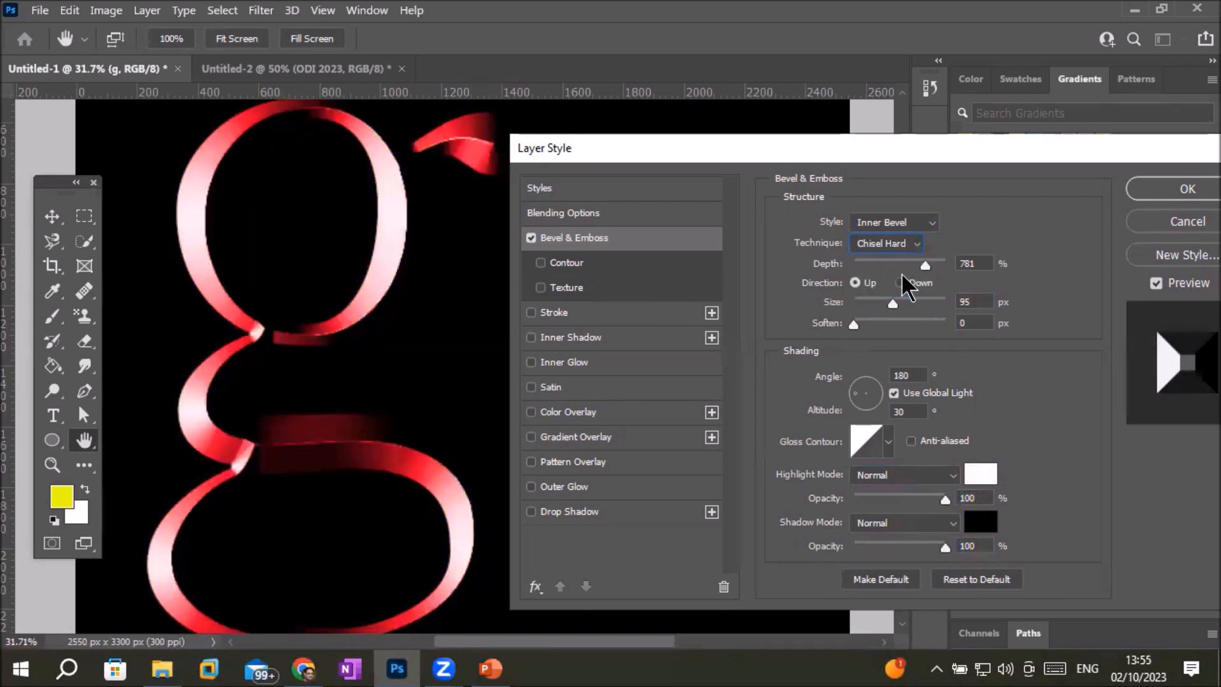
pyautogui.click(914, 245)
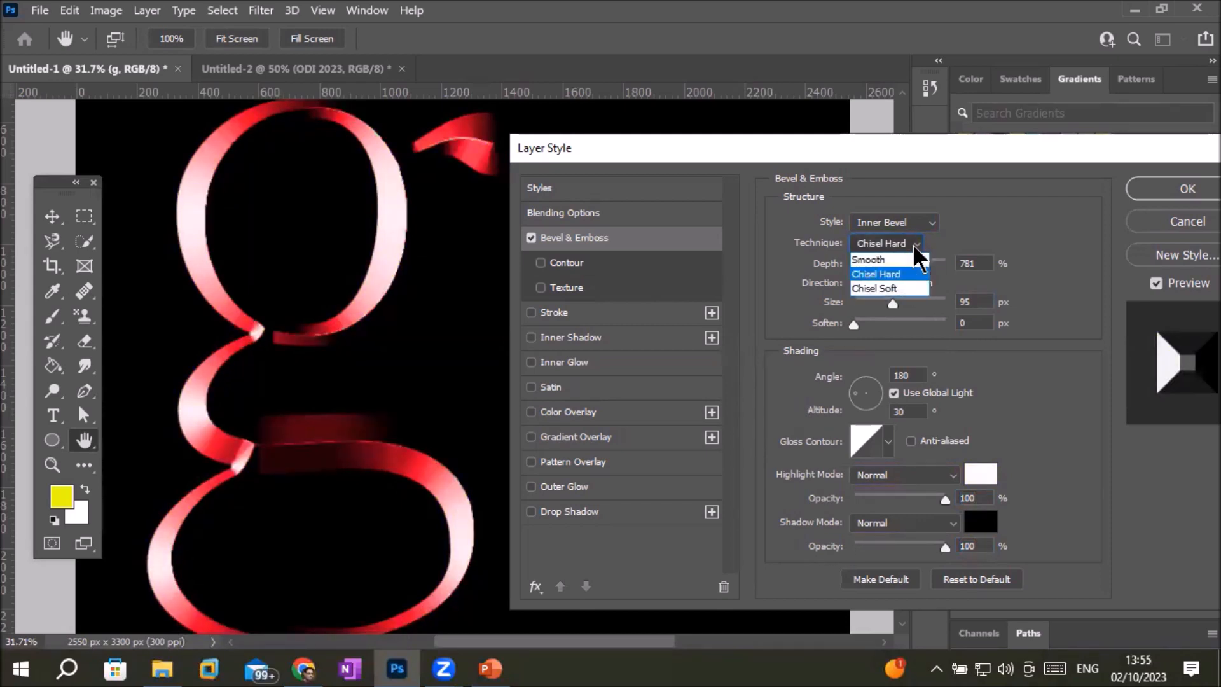
pyautogui.click(894, 283)
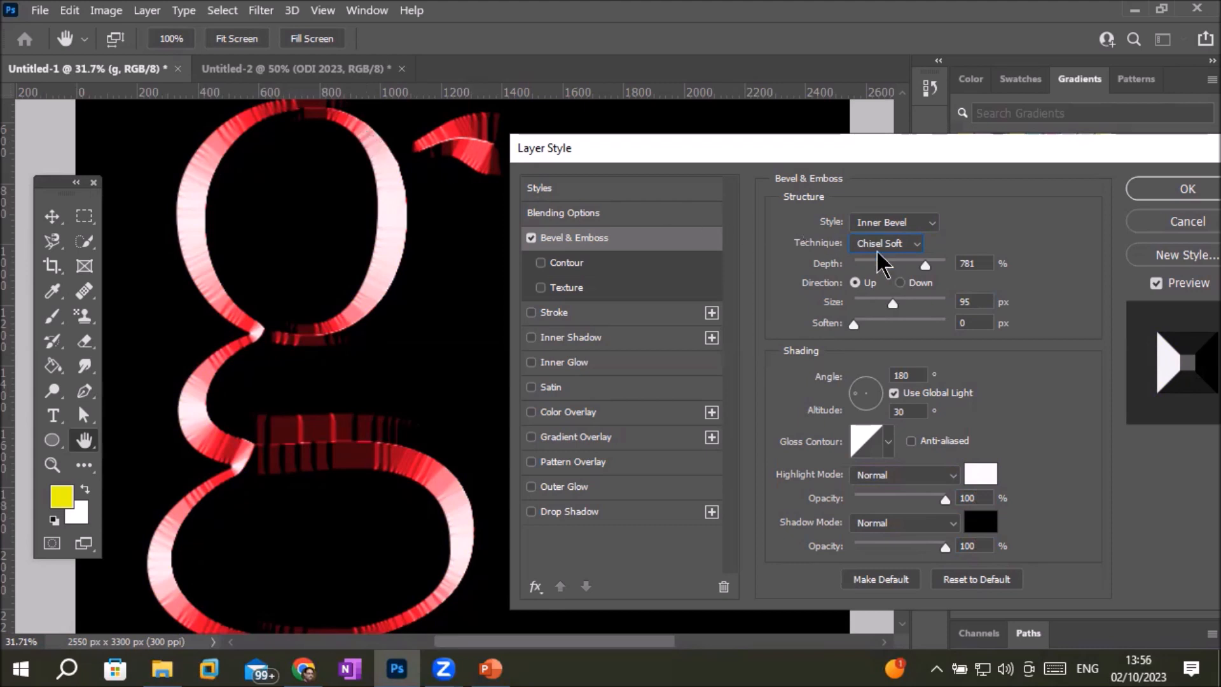
# Try a bevel depth of 1000% with a size of 9 px, and reduce the depth to 365%.
pyautogui.moveTo(925, 263); pyautogui.dragTo(949, 265)
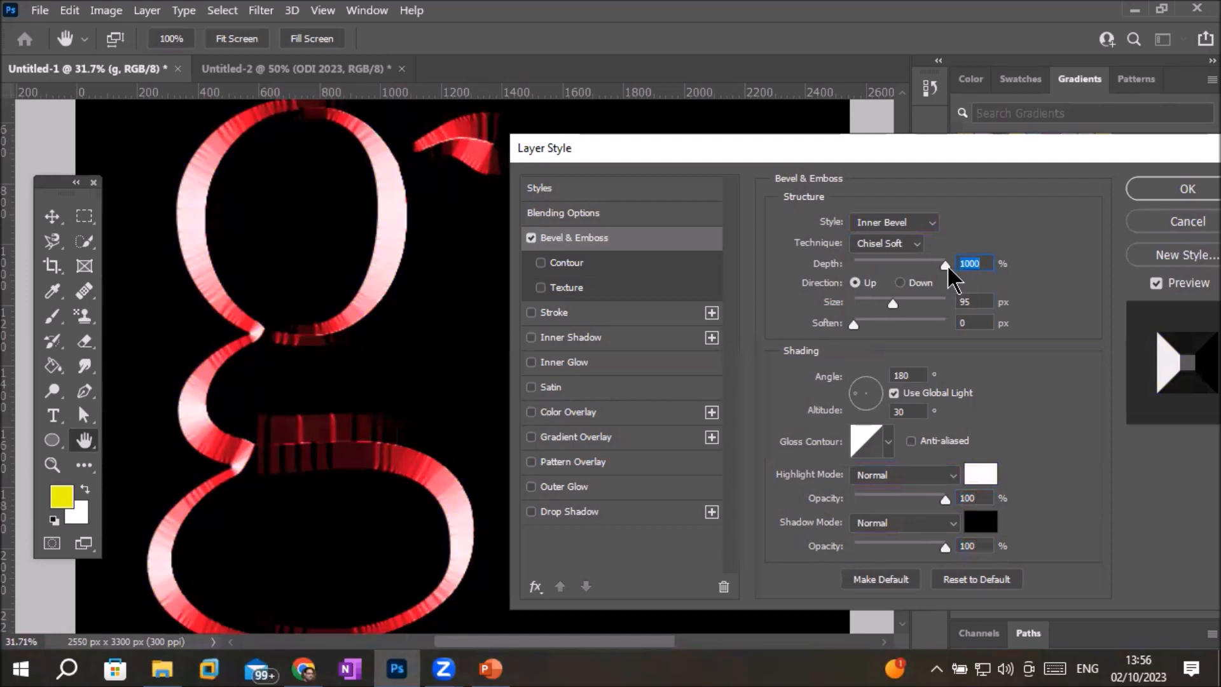
pyautogui.moveTo(890, 302); pyautogui.dragTo(857, 328)
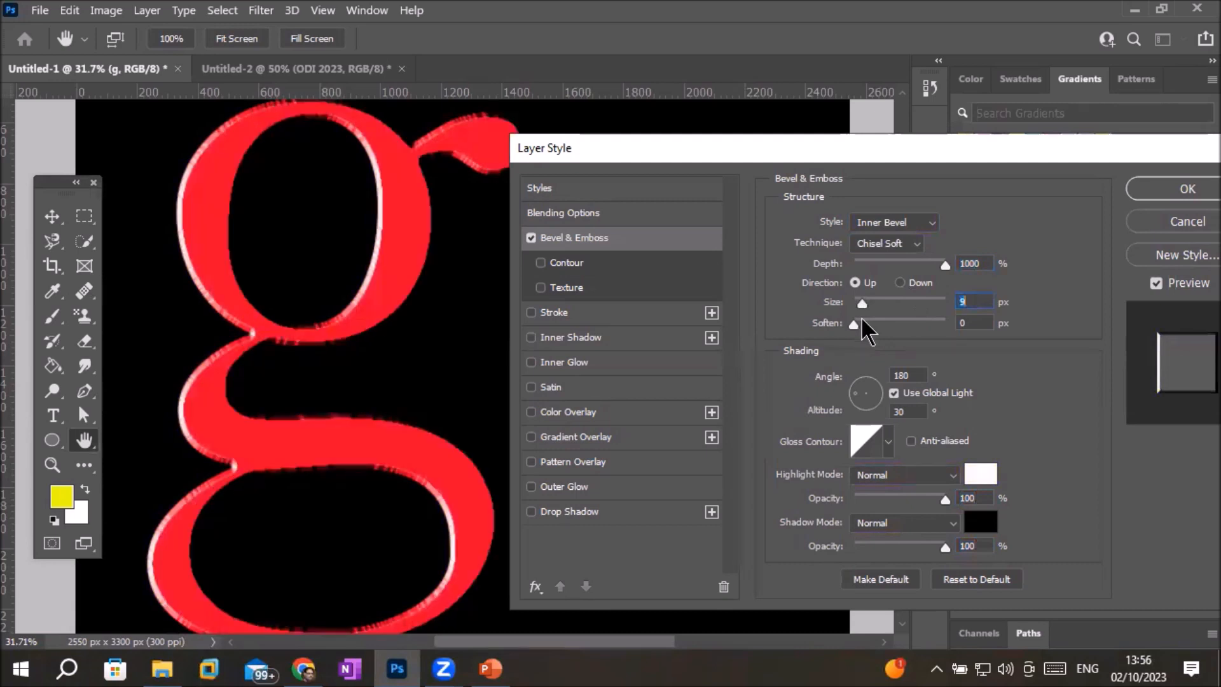
pyautogui.moveTo(940, 267); pyautogui.dragTo(889, 263)
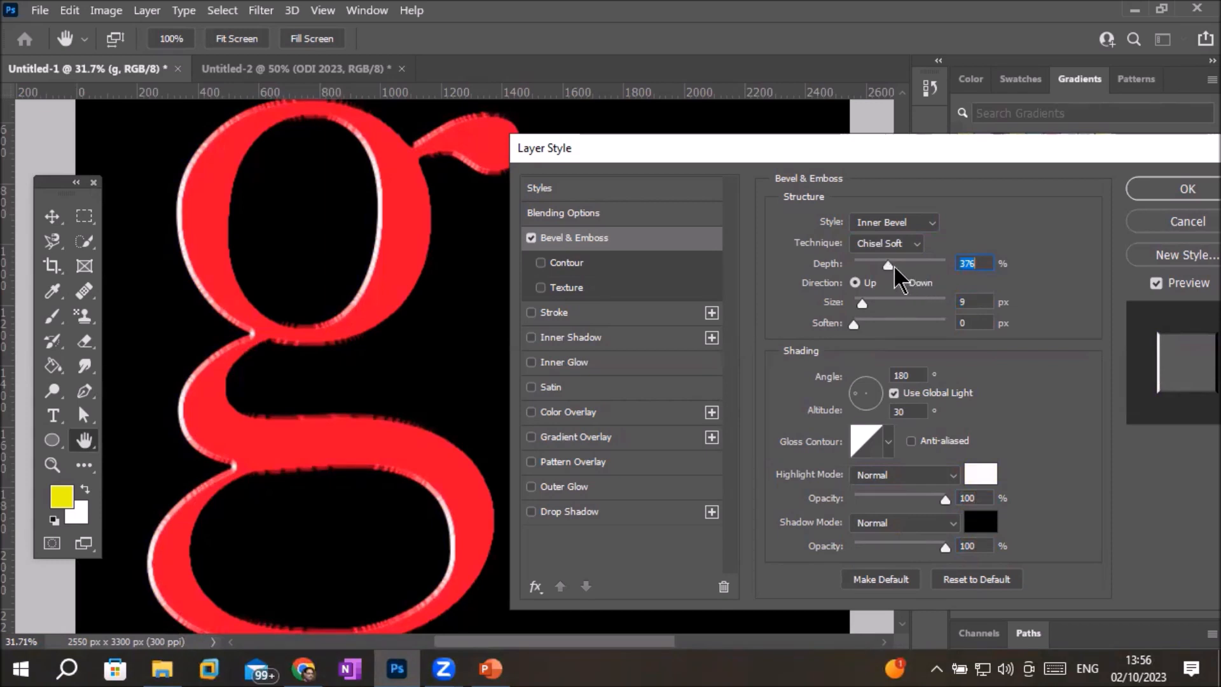
pyautogui.click(887, 267)
# Set the bevel size to 120 px and soften to 4 px, and apply the layer style.
pyautogui.moveTo(868, 301); pyautogui.dragTo(890, 302)
pyautogui.click(901, 299)
pyautogui.moveTo(853, 322); pyautogui.dragTo(898, 322)
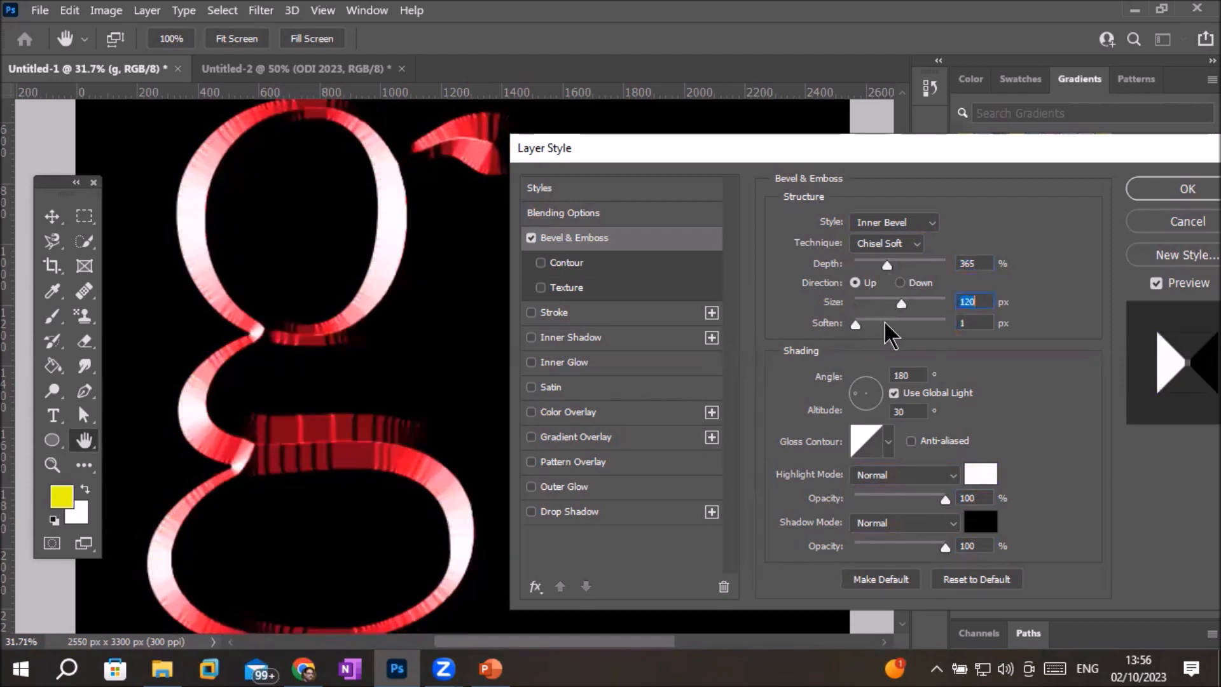
pyautogui.moveTo(887, 322); pyautogui.dragTo(878, 324)
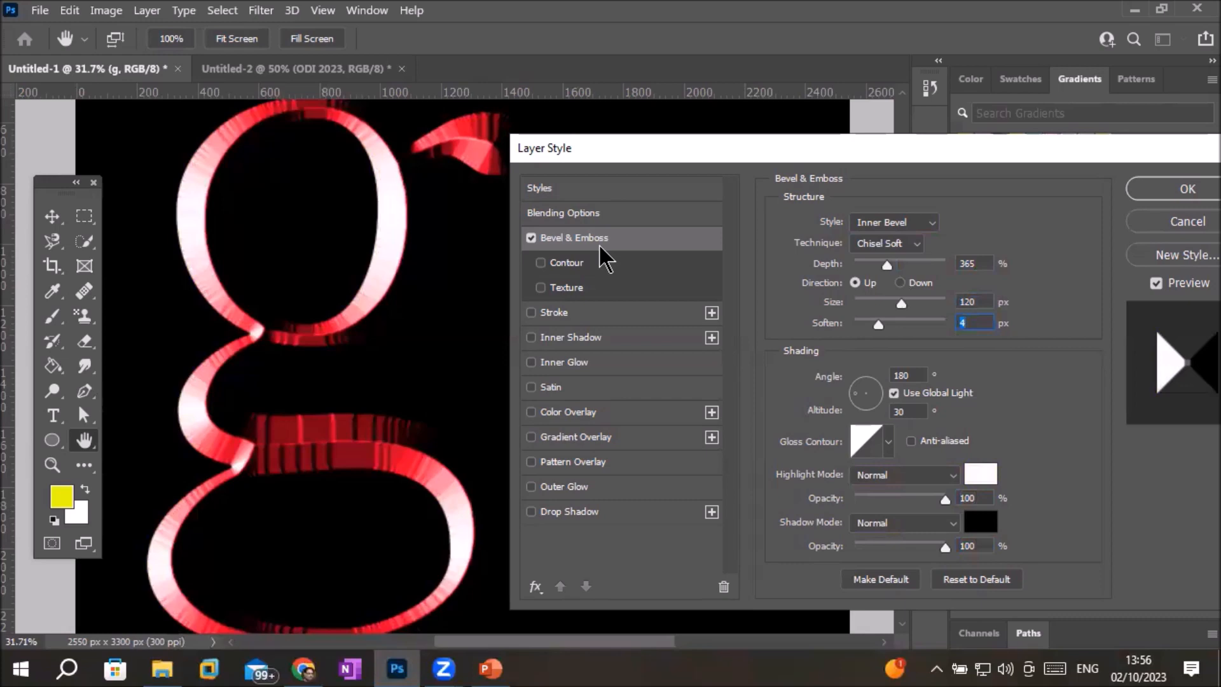
pyautogui.click(1177, 190)
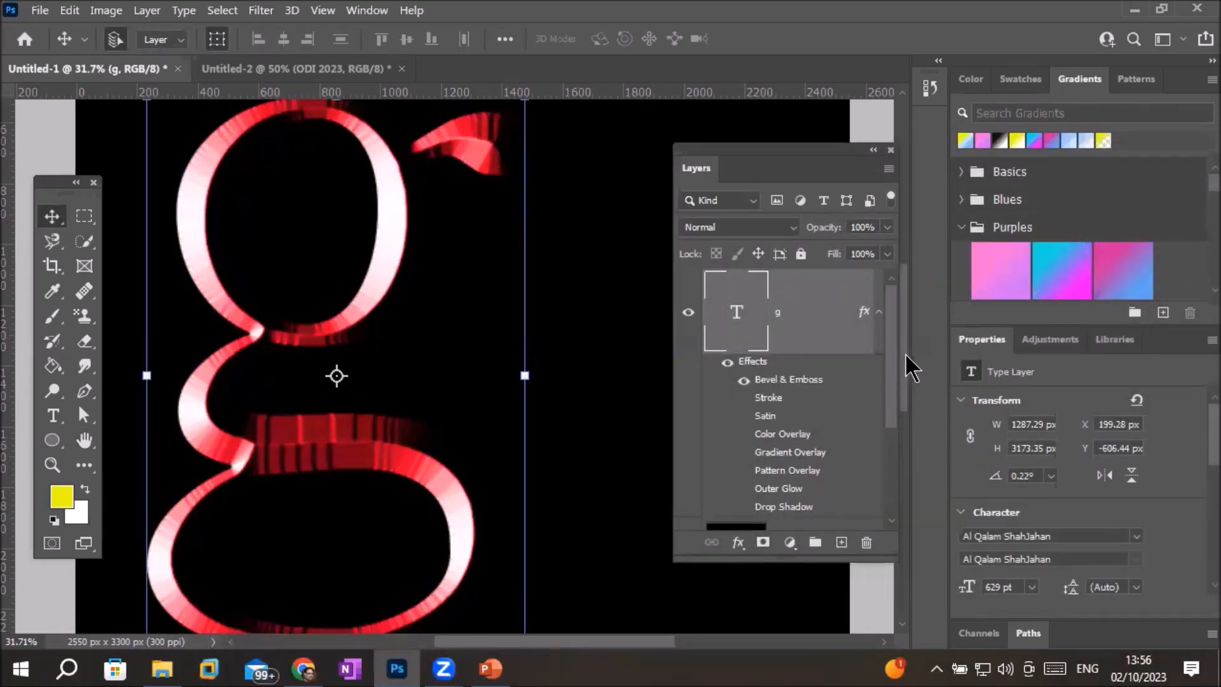
# Turn off the Bevel & Emboss effect on the letter g's layer and apply the change.
pyautogui.moveTo(894, 390); pyautogui.dragTo(927, 359)
pyautogui.doubleClick(775, 381)
pyautogui.click(486, 238)
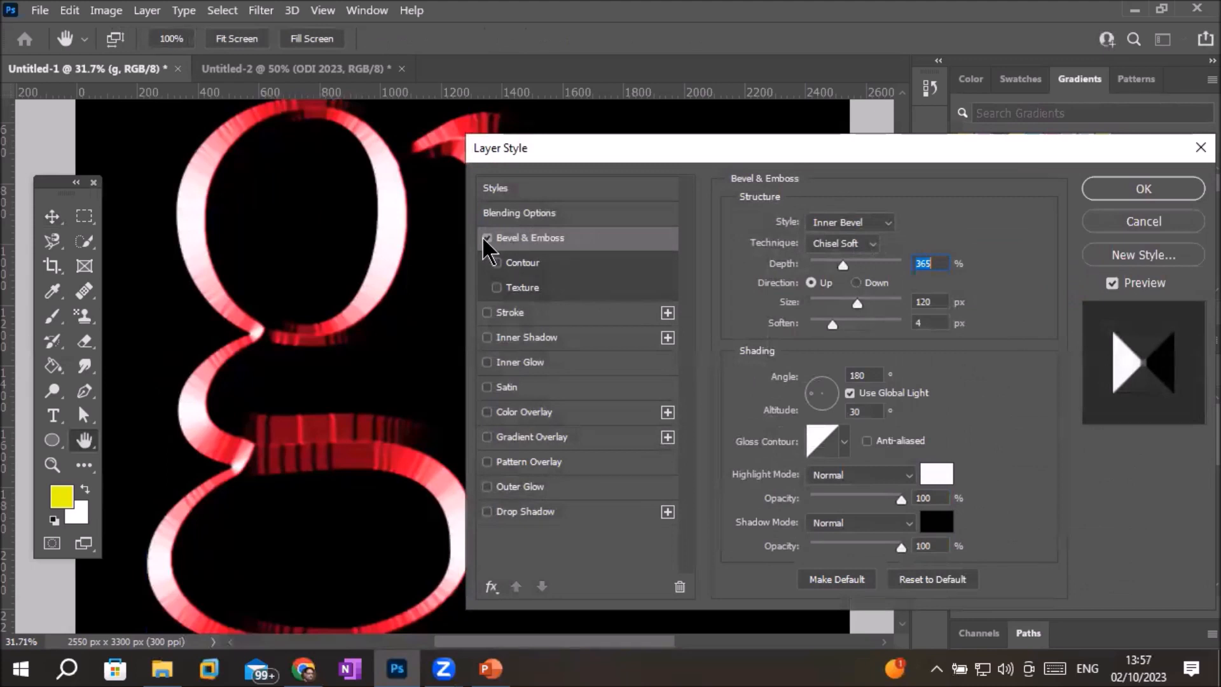
pyautogui.click(1130, 193)
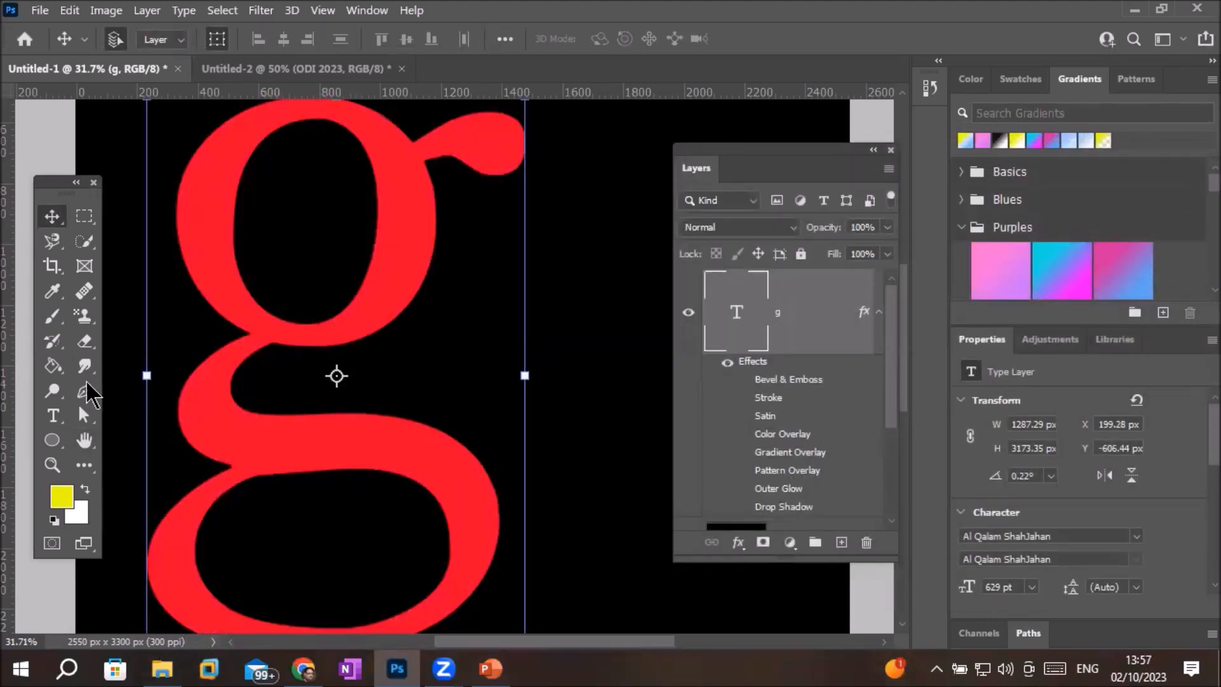
# Change the letter g's text color from red to a bright yellow-green.
pyautogui.click(52, 415)
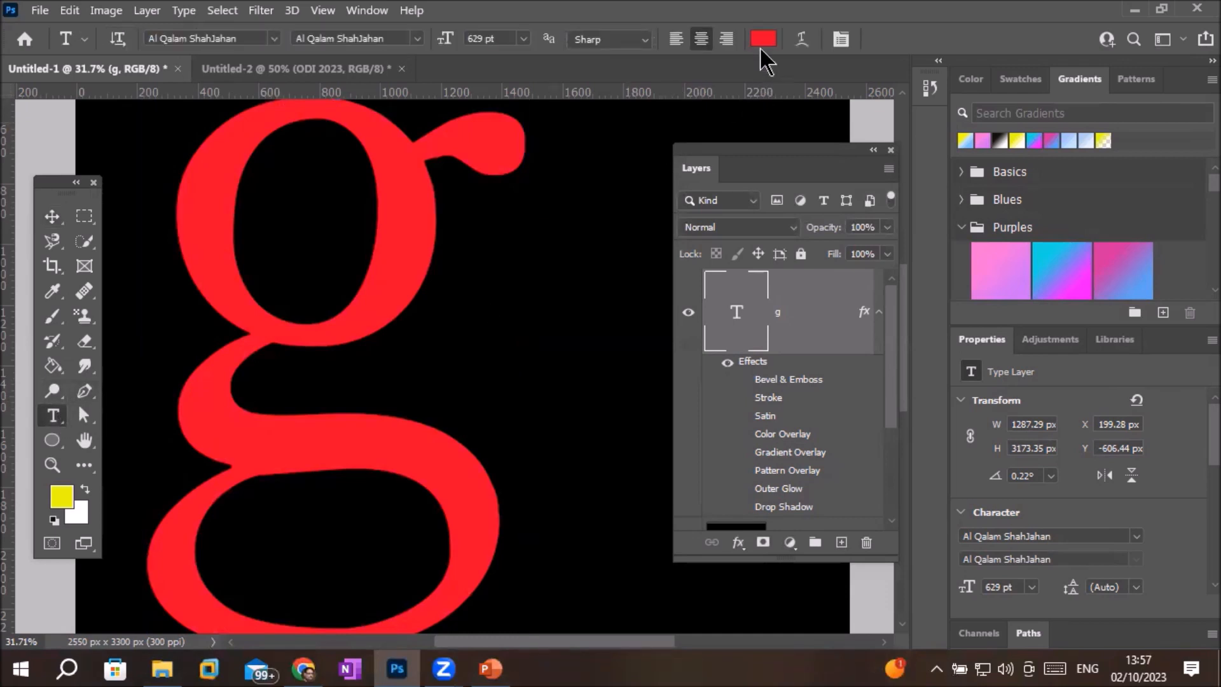
pyautogui.click(763, 40)
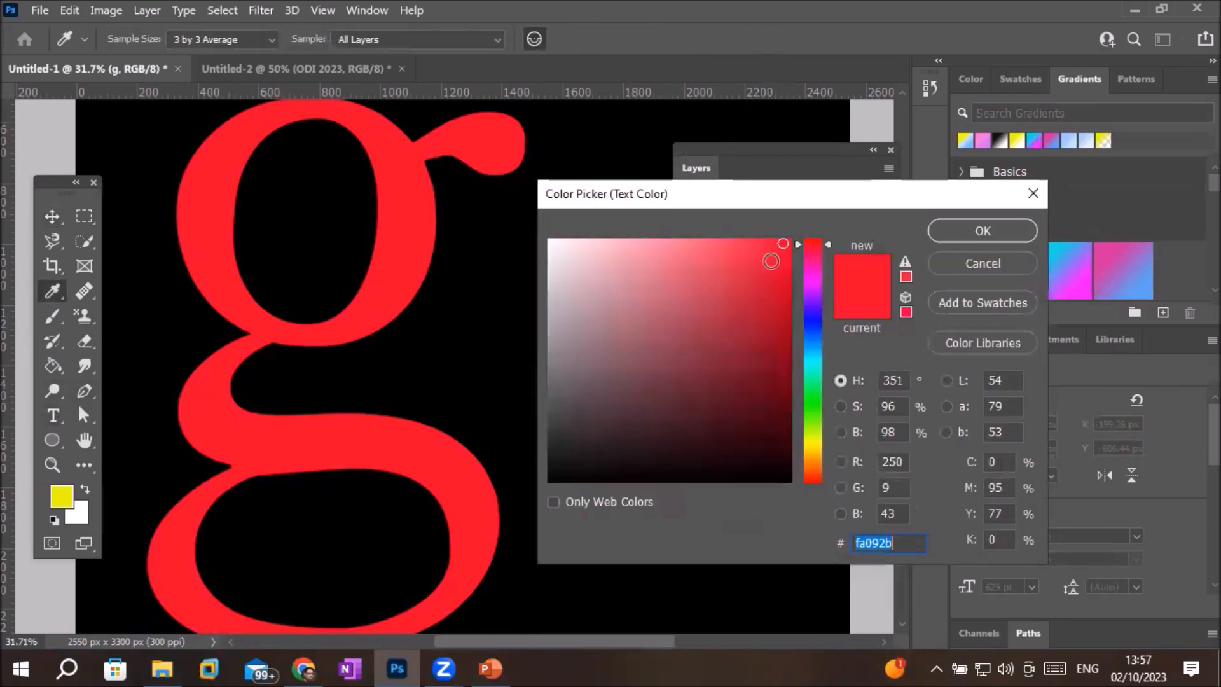
pyautogui.click(812, 434)
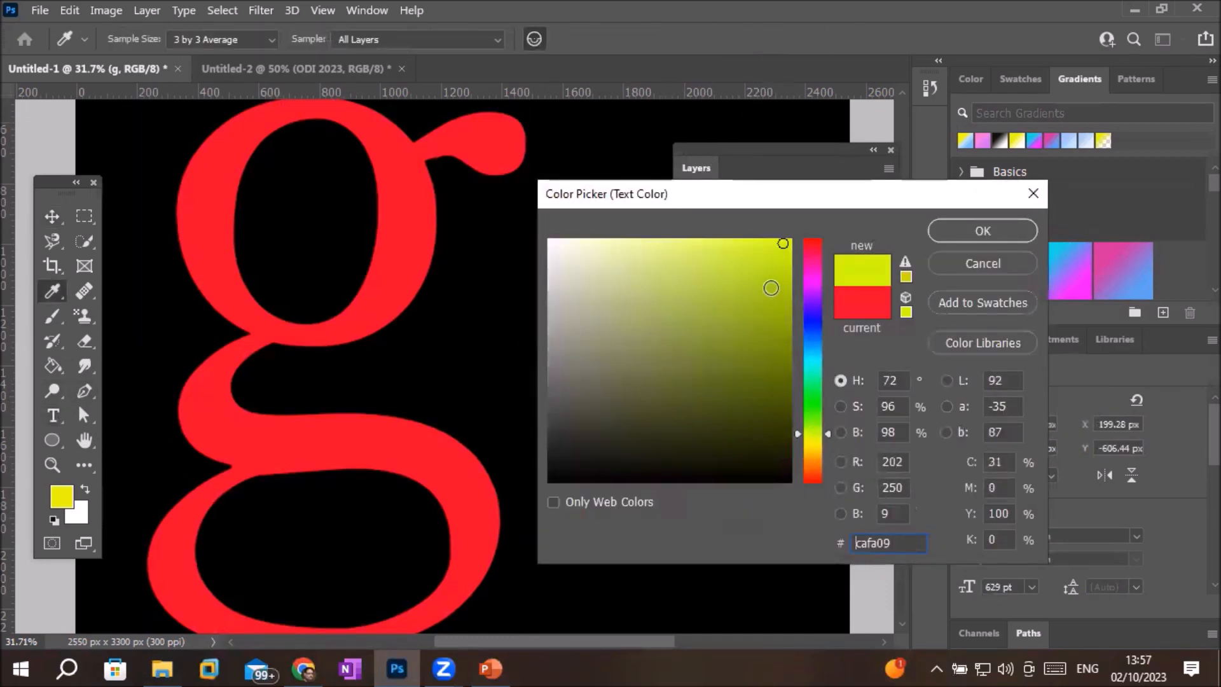
pyautogui.click(790, 240)
pyautogui.click(981, 233)
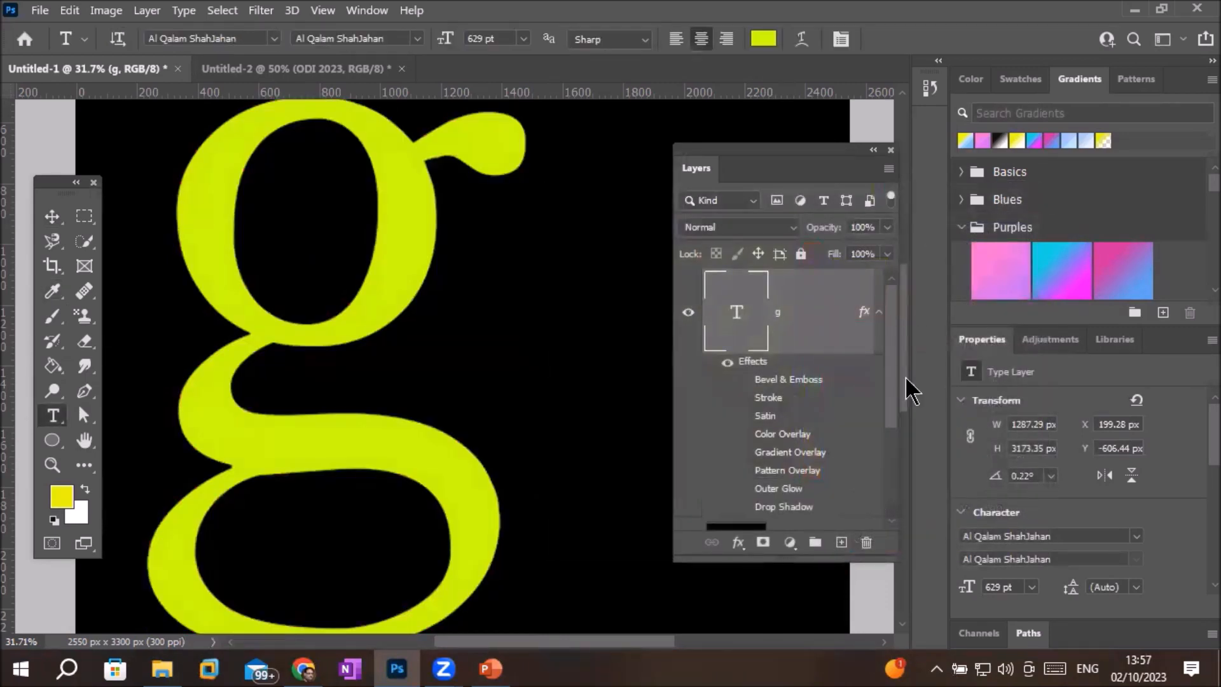
# Reopen the layer style settings of the letter g, move the dialog clear of the letter and turn off Color Overlay.
pyautogui.doubleClick(781, 433)
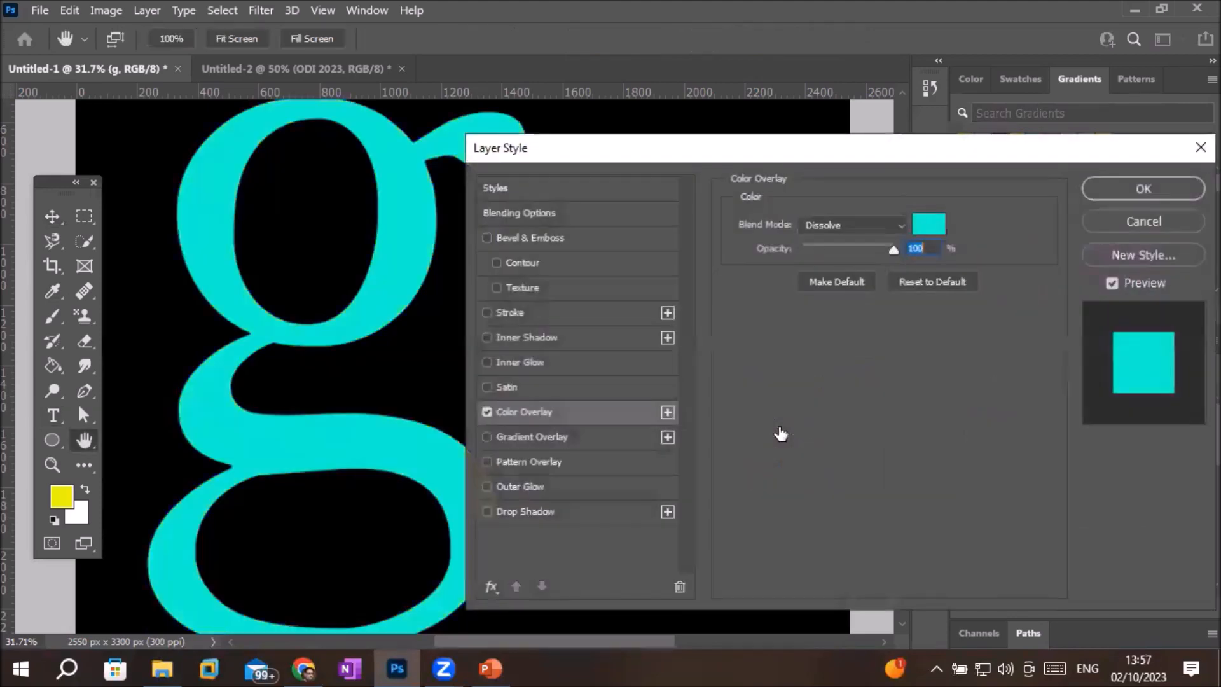
pyautogui.moveTo(801, 139); pyautogui.dragTo(943, 118)
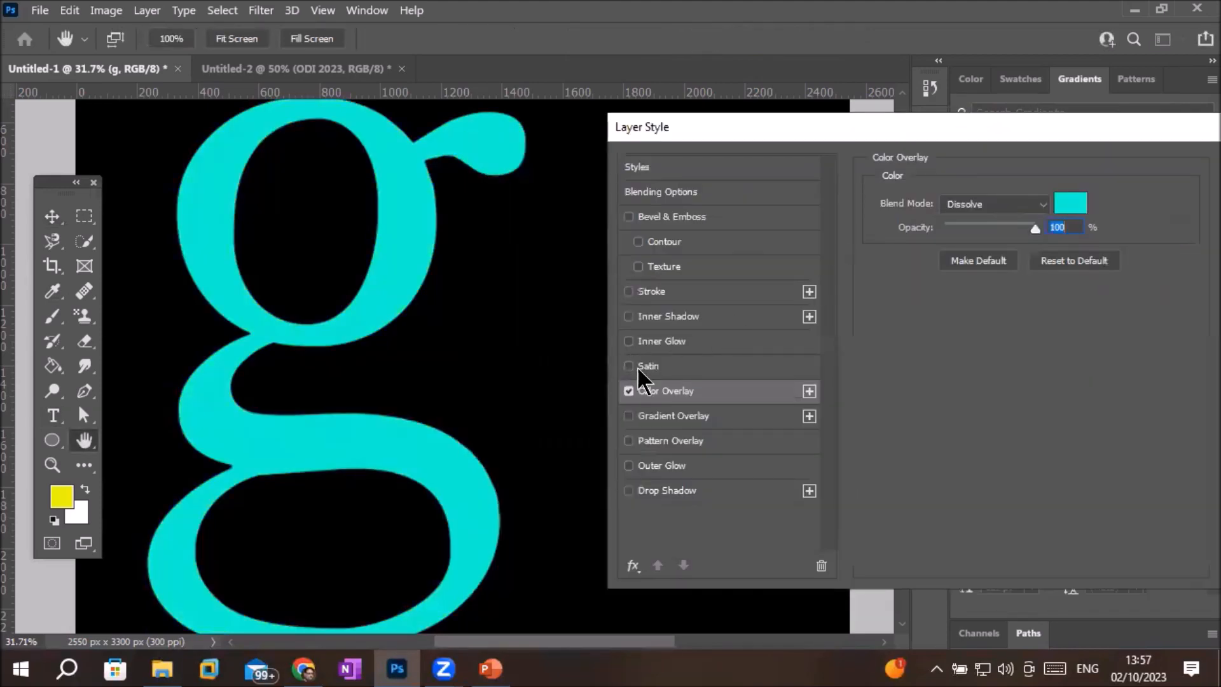
pyautogui.click(629, 391)
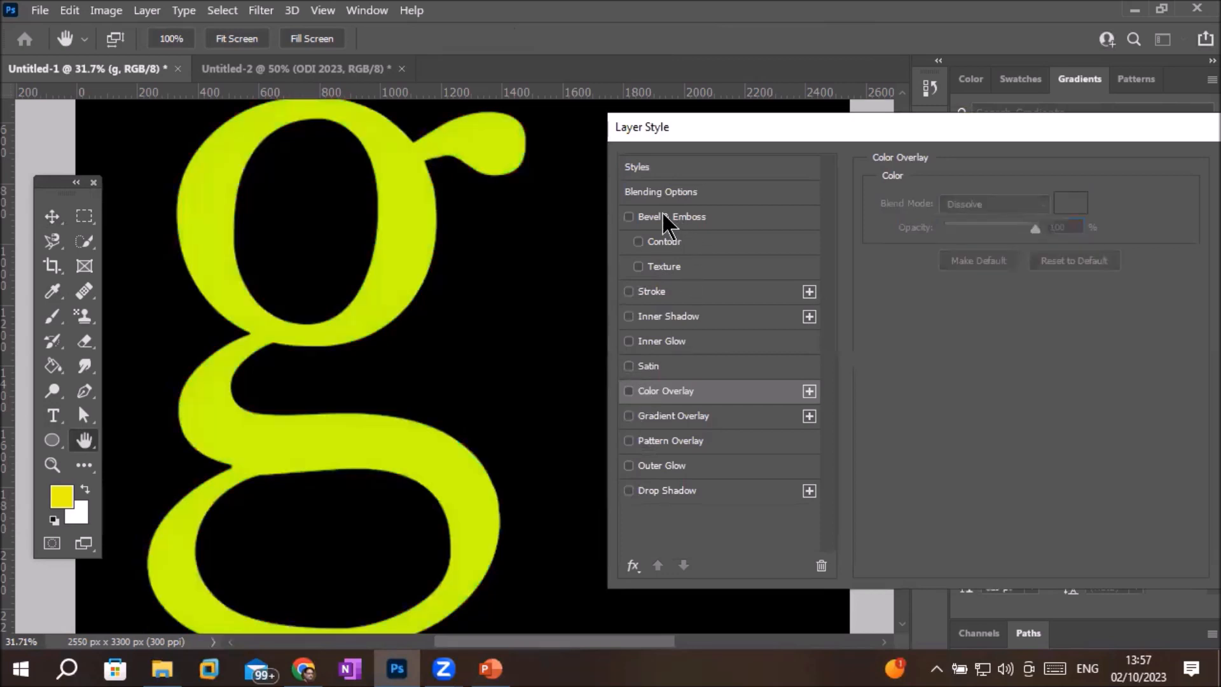
# Turn on Bevel & Emboss for the letter g with Color Overlay off, and open the bevel settings.
pyautogui.click(629, 217)
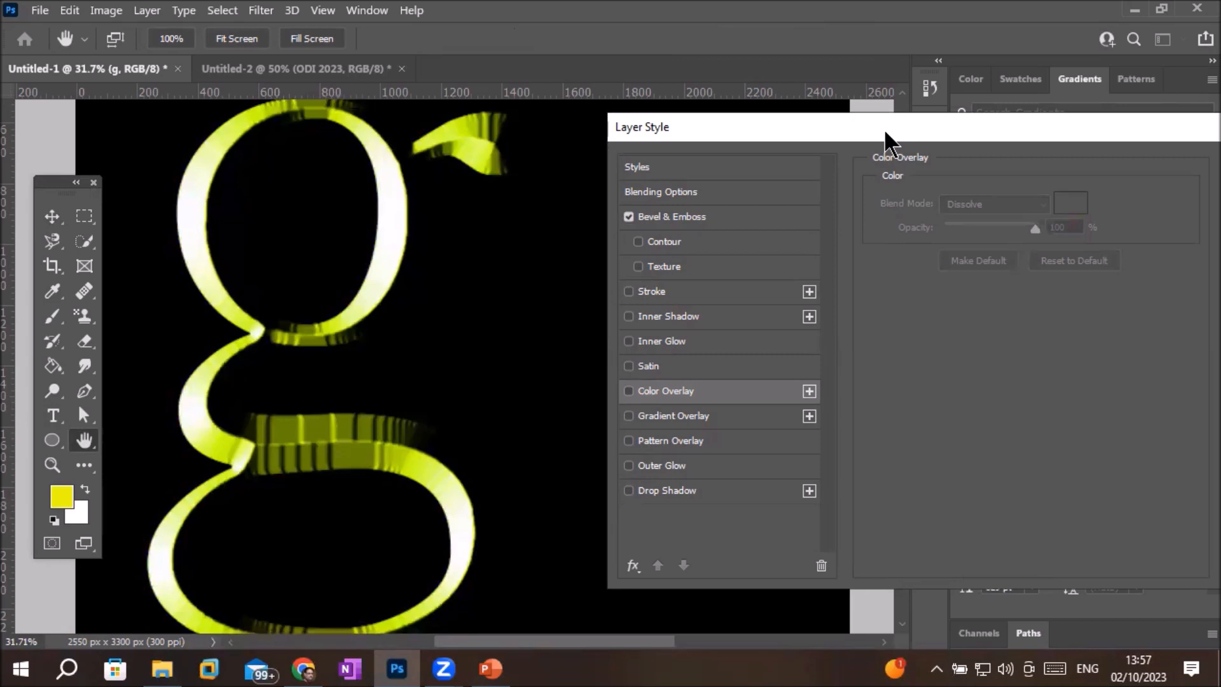
pyautogui.moveTo(884, 129); pyautogui.dragTo(701, 181)
pyautogui.click(528, 445)
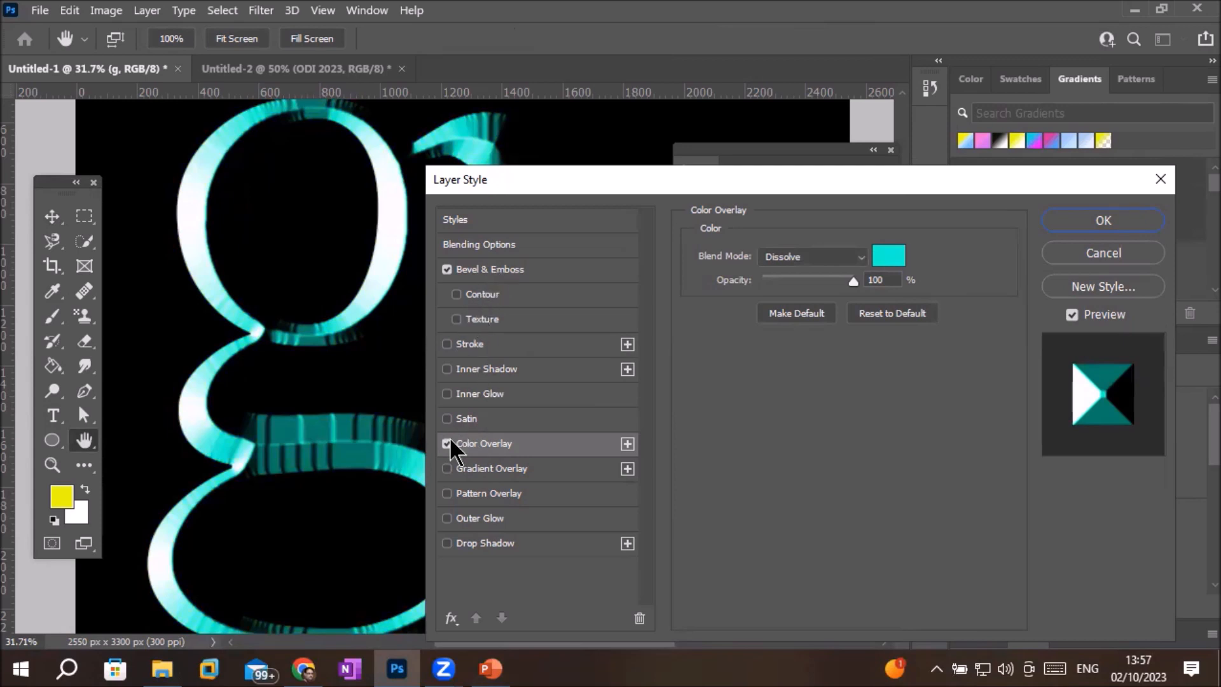
pyautogui.click(504, 269)
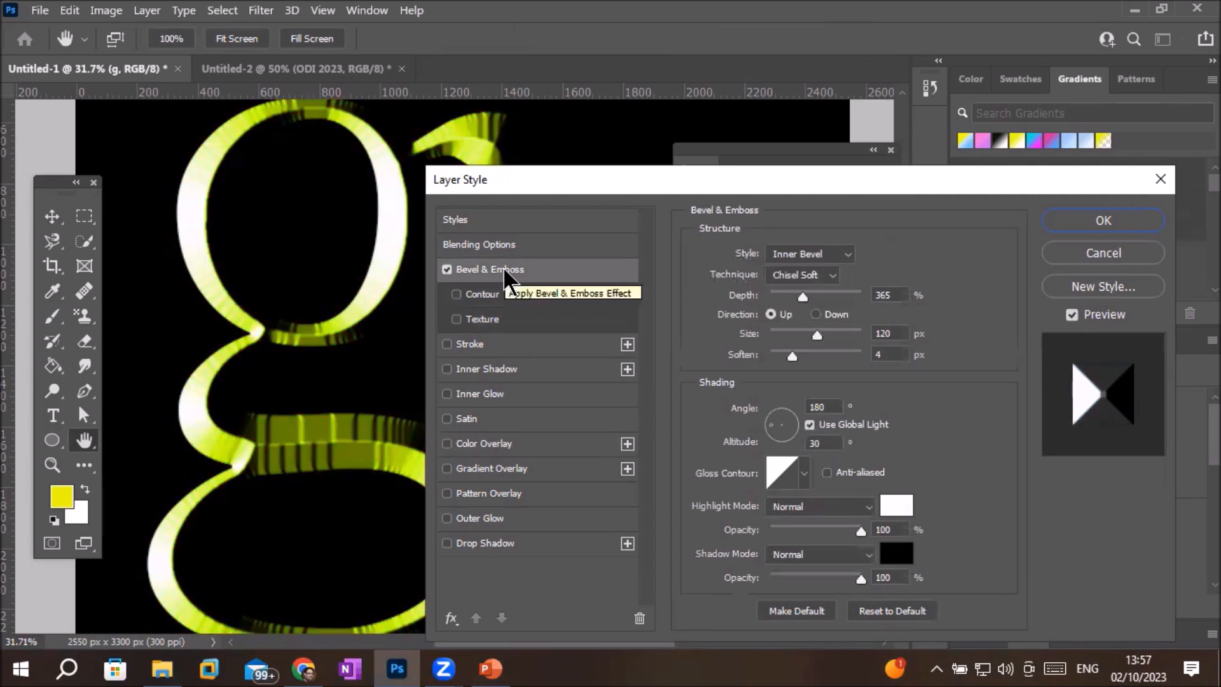
# Set the bevel style to Outer Bevel and move the dialog so that both the letter and the settings can be seen.
pyautogui.click(844, 256)
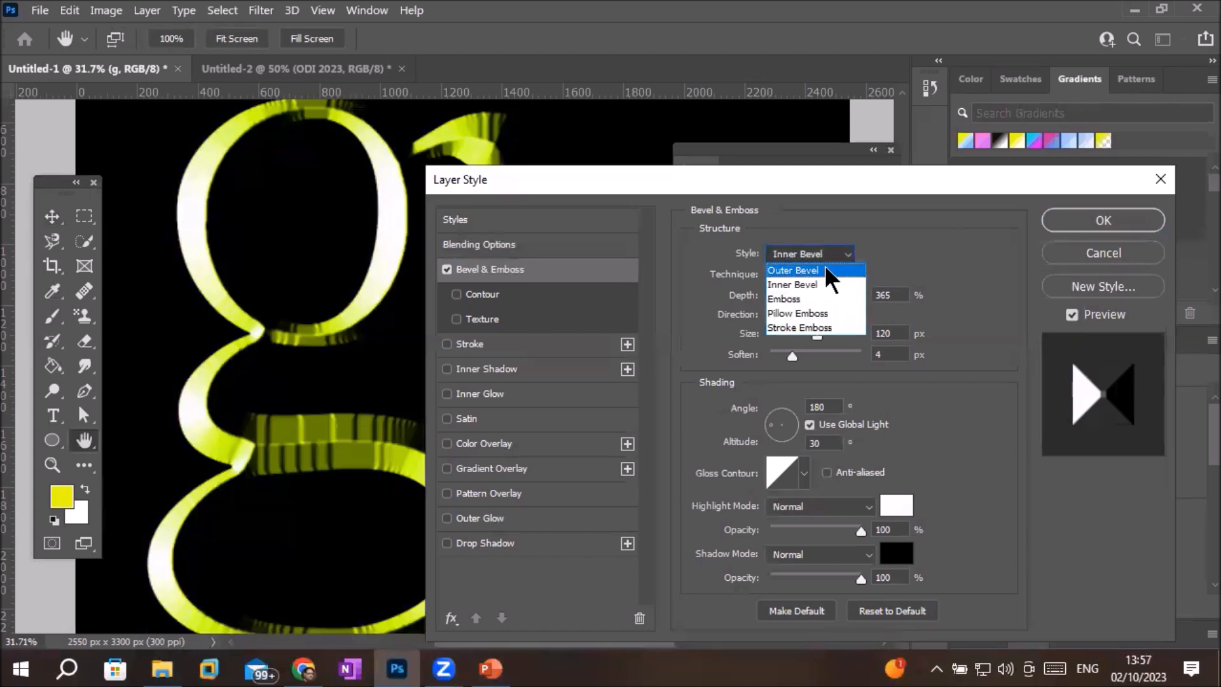
pyautogui.click(819, 270)
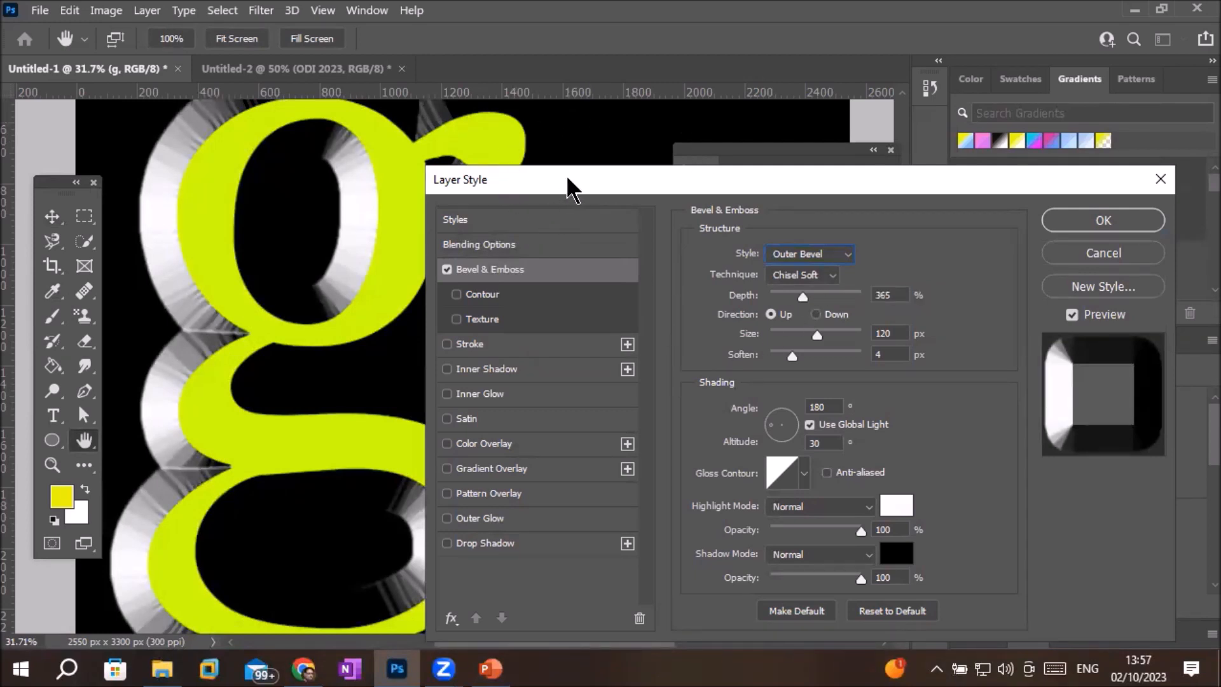
pyautogui.moveTo(566, 176); pyautogui.dragTo(702, 175)
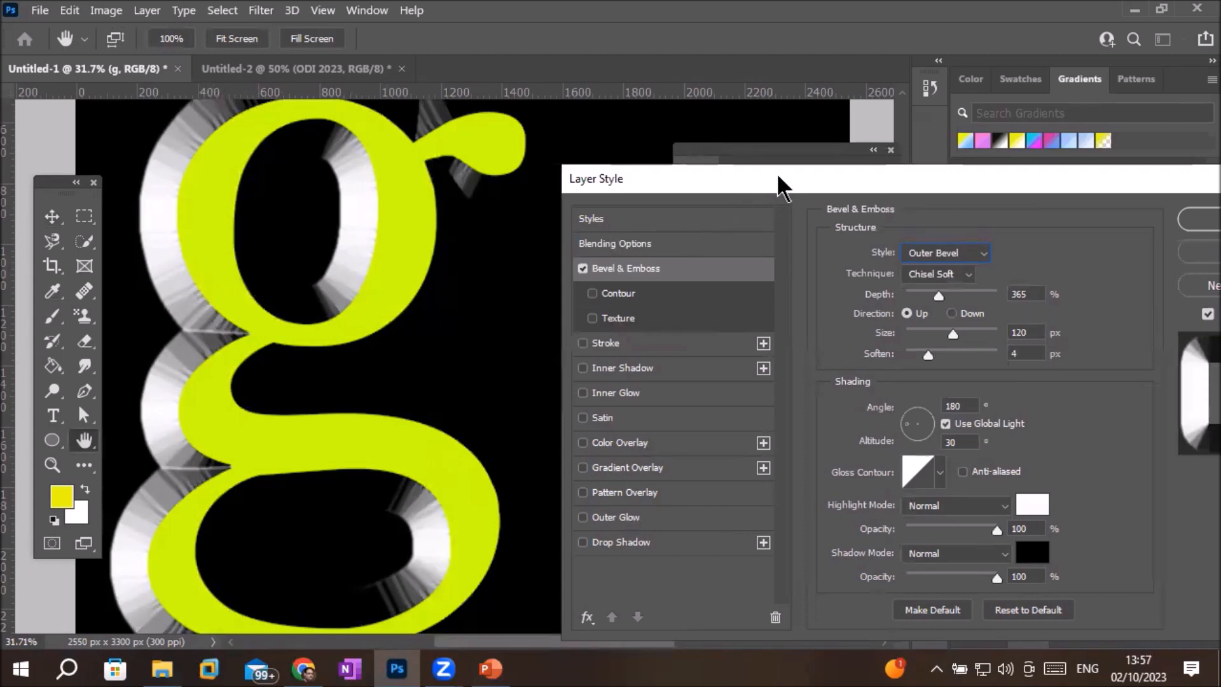
pyautogui.moveTo(777, 175); pyautogui.dragTo(707, 86)
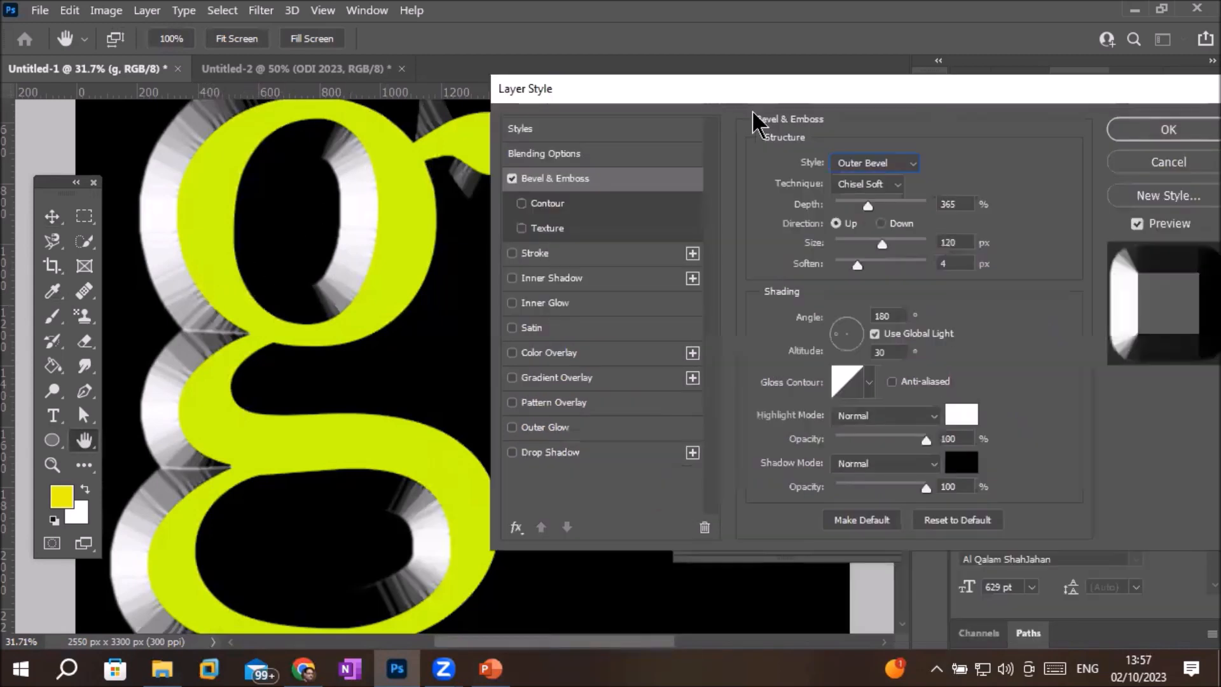
# Try the Down direction for the outer bevel and switch back to Up.
pyautogui.click(882, 224)
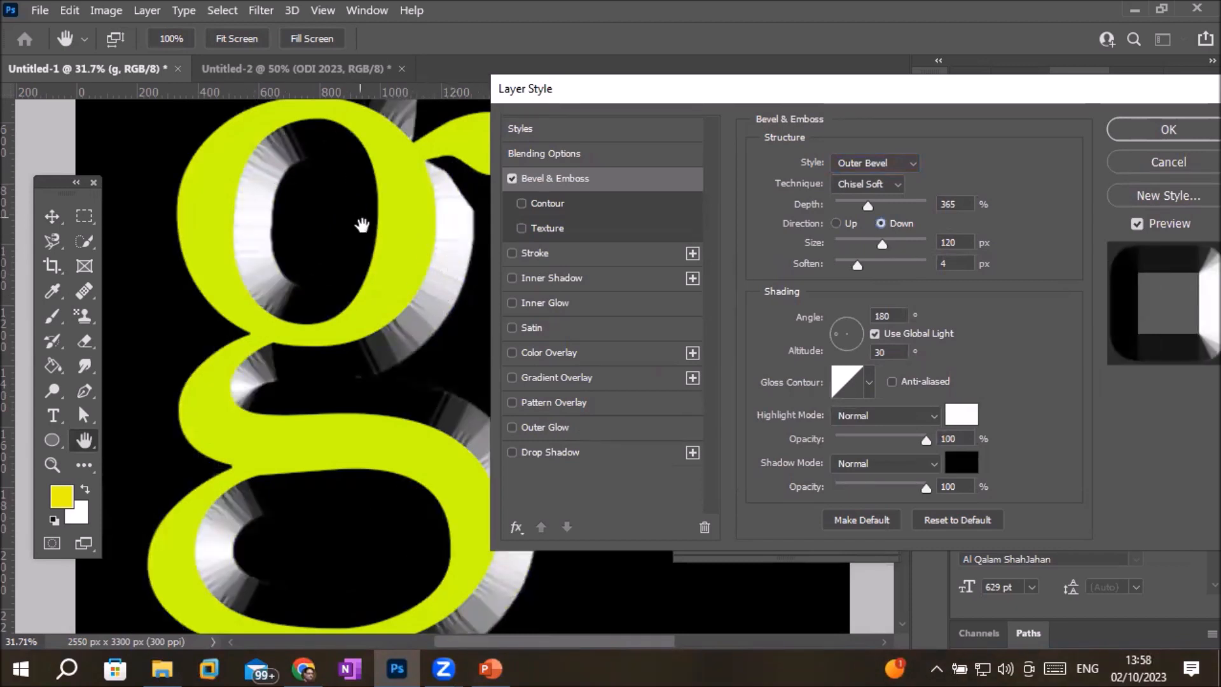
pyautogui.click(835, 224)
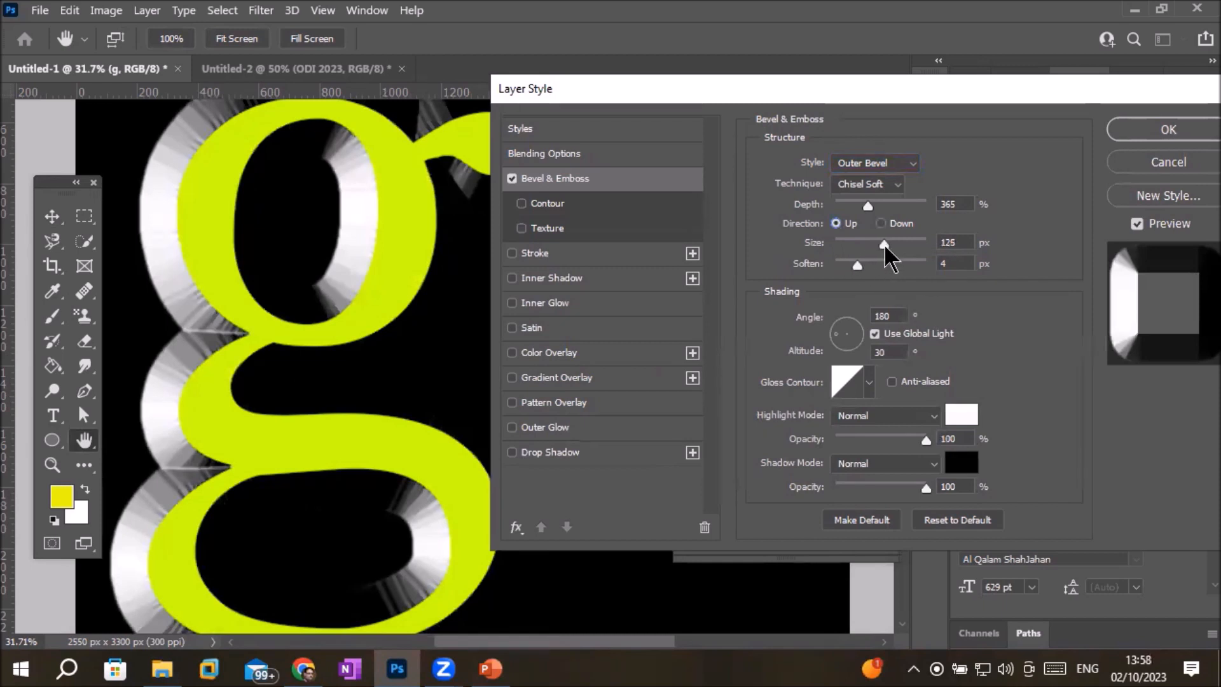
# Compare outer bevel sizes such as 68, 29 and 120 px, set soften to 16 px and settle on a size of 161 px.
pyautogui.click(865, 243)
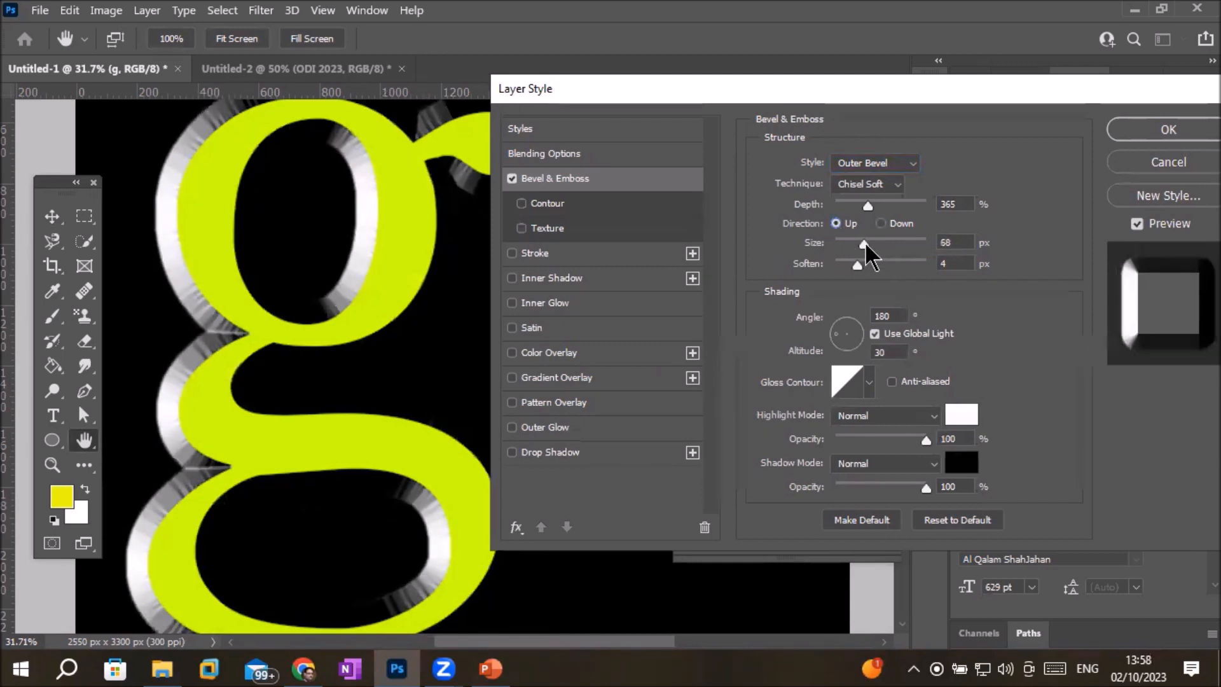
pyautogui.moveTo(865, 242); pyautogui.dragTo(848, 239)
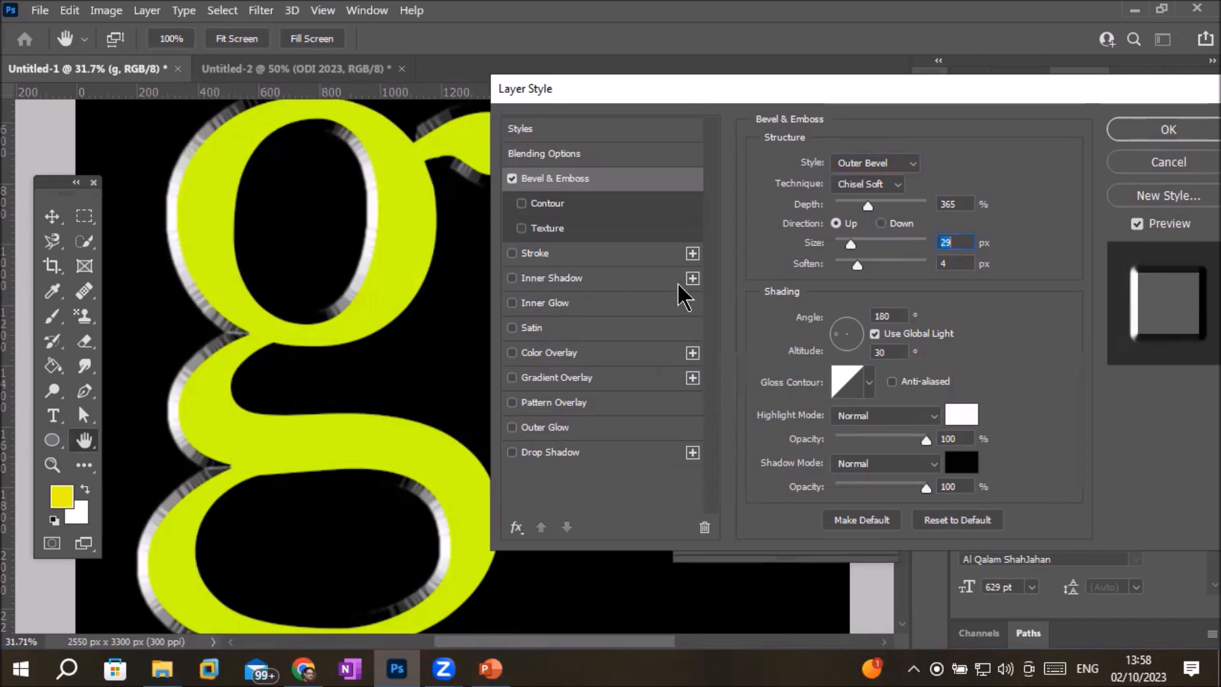
pyautogui.click(850, 243)
pyautogui.click(869, 243)
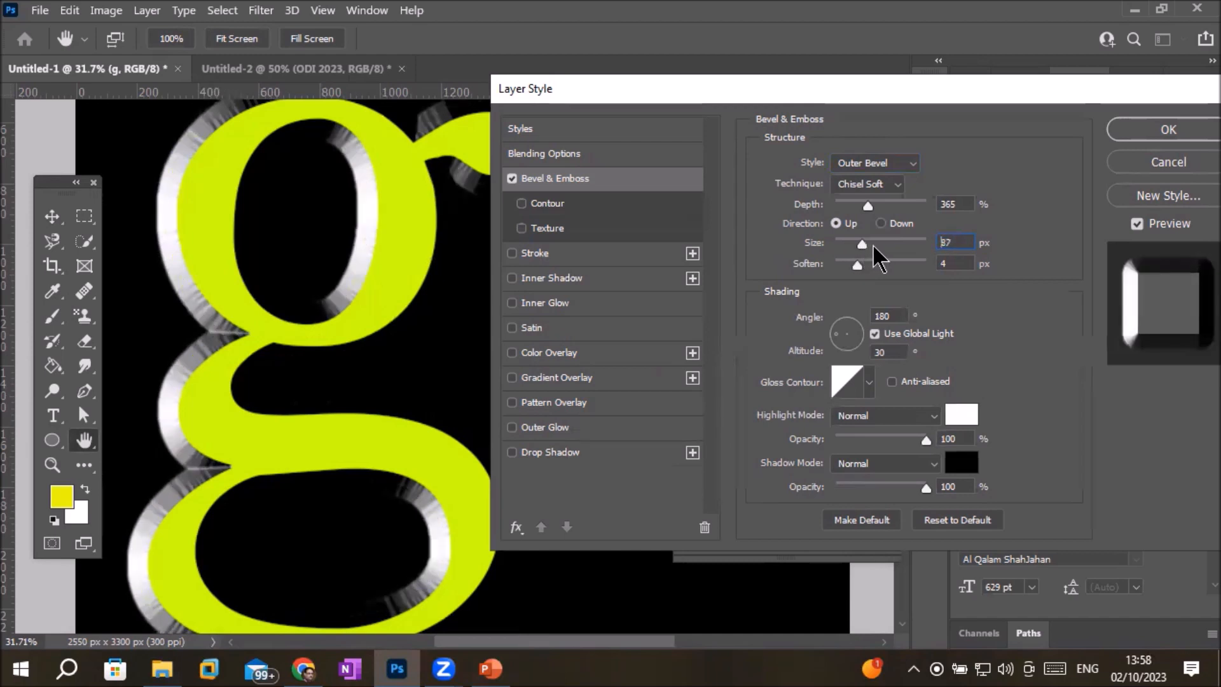
pyautogui.click(881, 244)
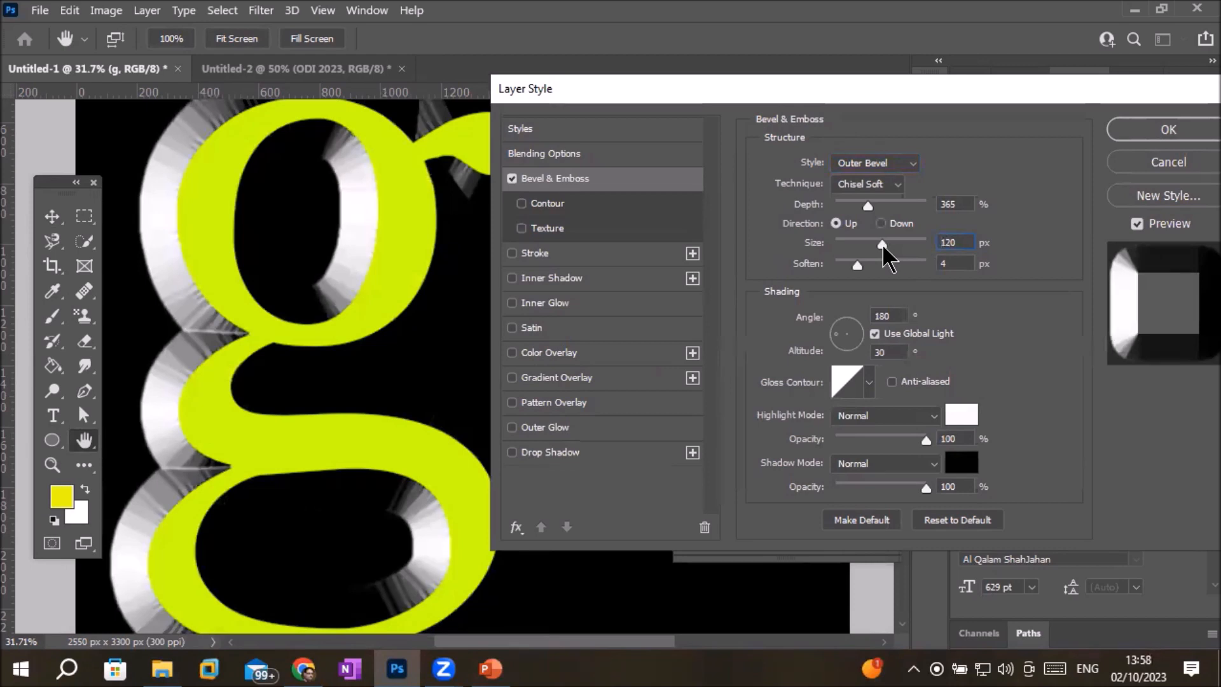
pyautogui.moveTo(857, 266); pyautogui.dragTo(930, 273)
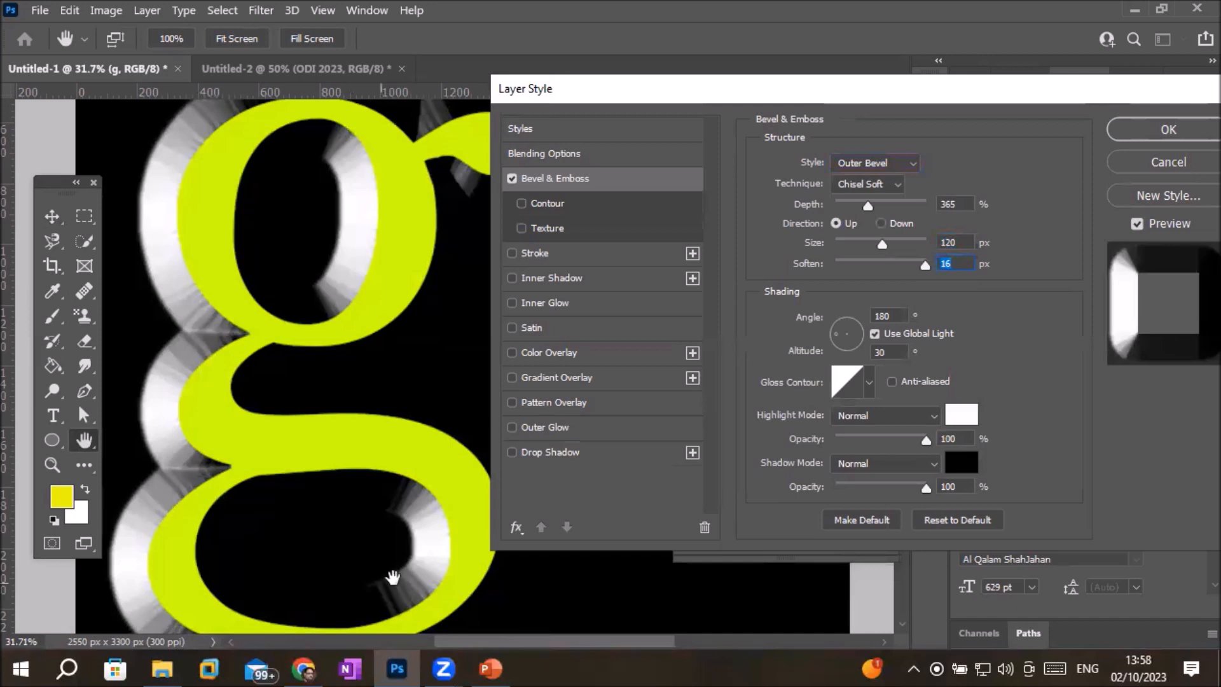
pyautogui.click(897, 243)
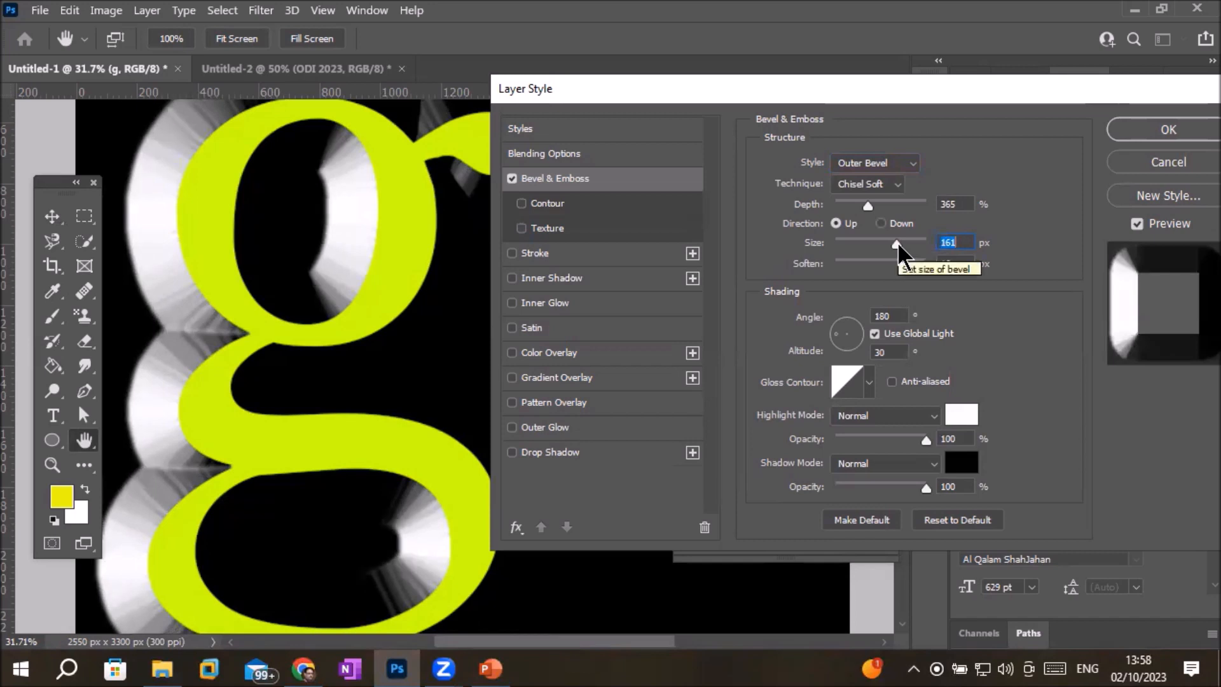
# Try the bevel light from above and below the letter, ending with an angle of -48° and an altitude of 5°.
pyautogui.click(846, 322)
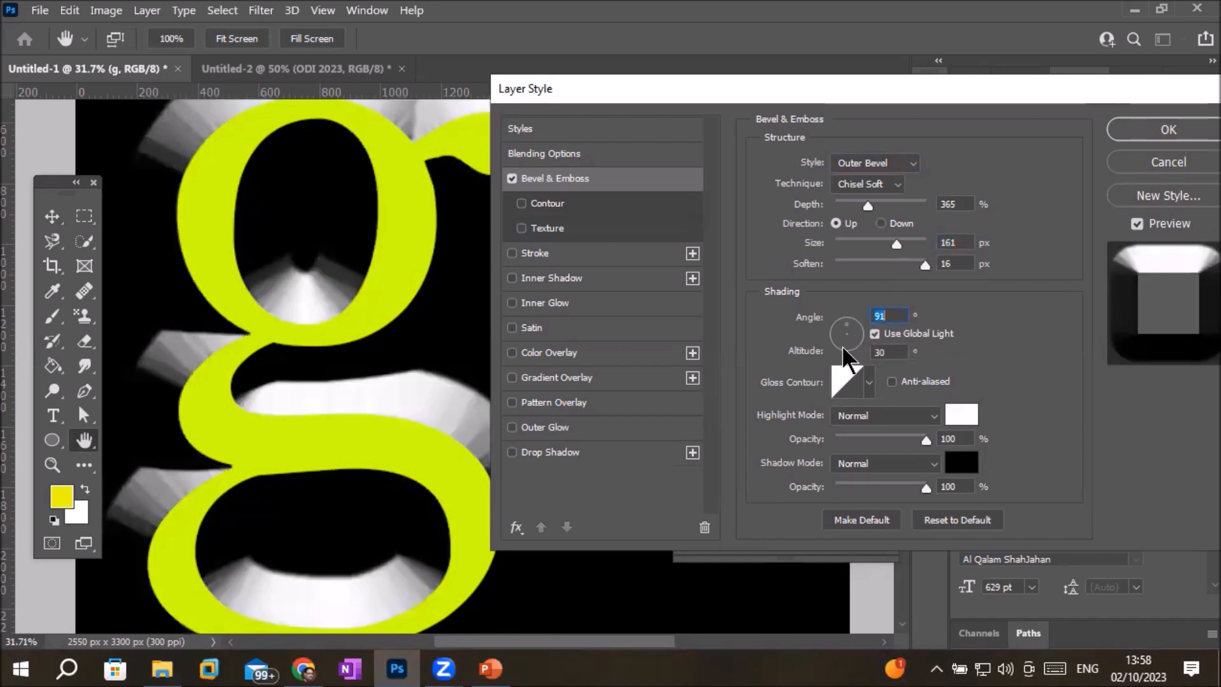
pyautogui.click(840, 352)
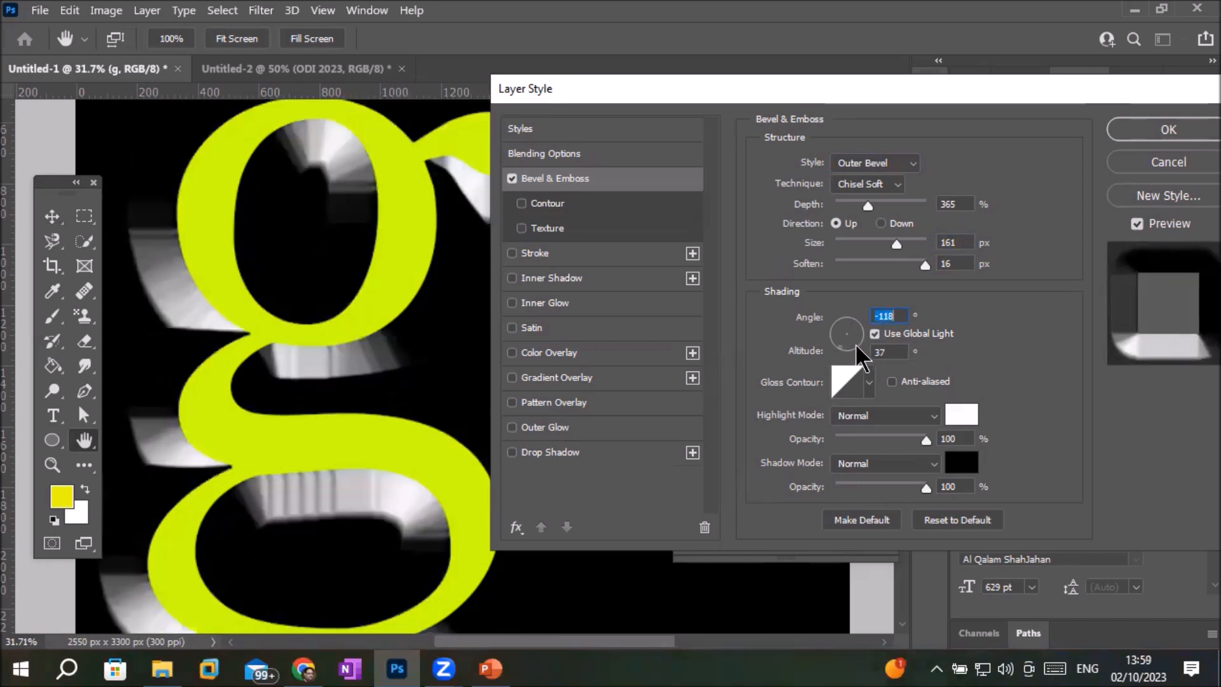
pyautogui.click(856, 346)
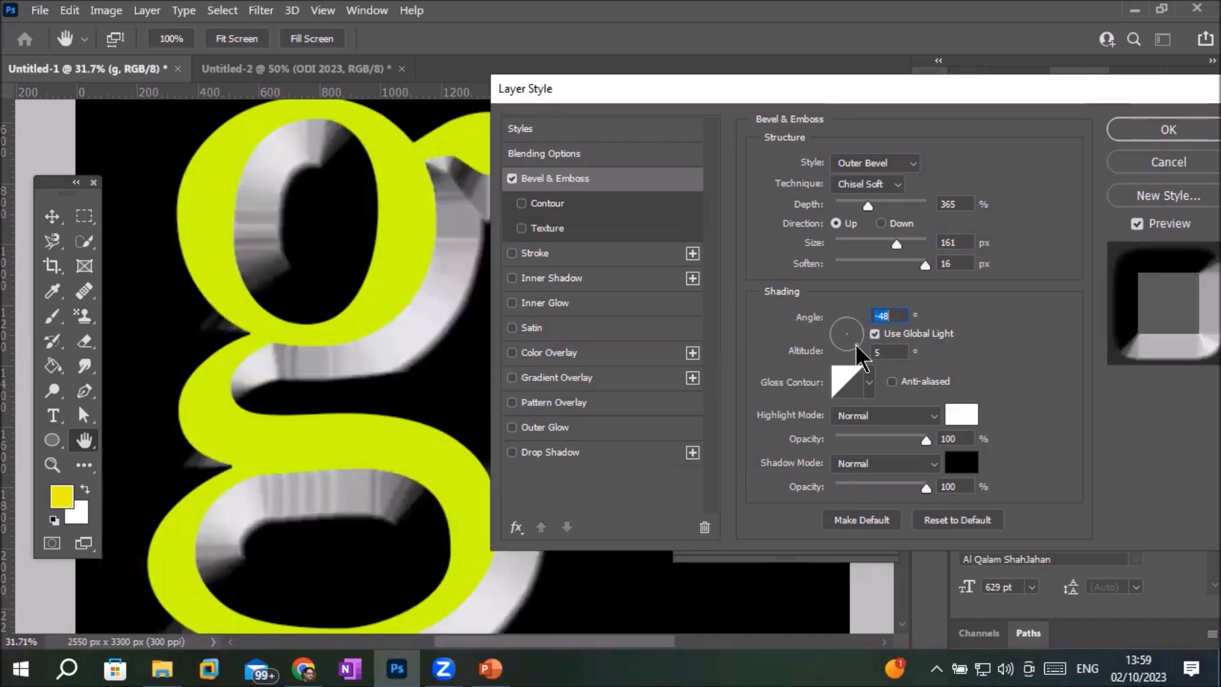
# Try several gloss contour presets, including Cone, on the outer bevel and return to the straight diagonal contour.
pyautogui.click(869, 383)
pyautogui.click(789, 428)
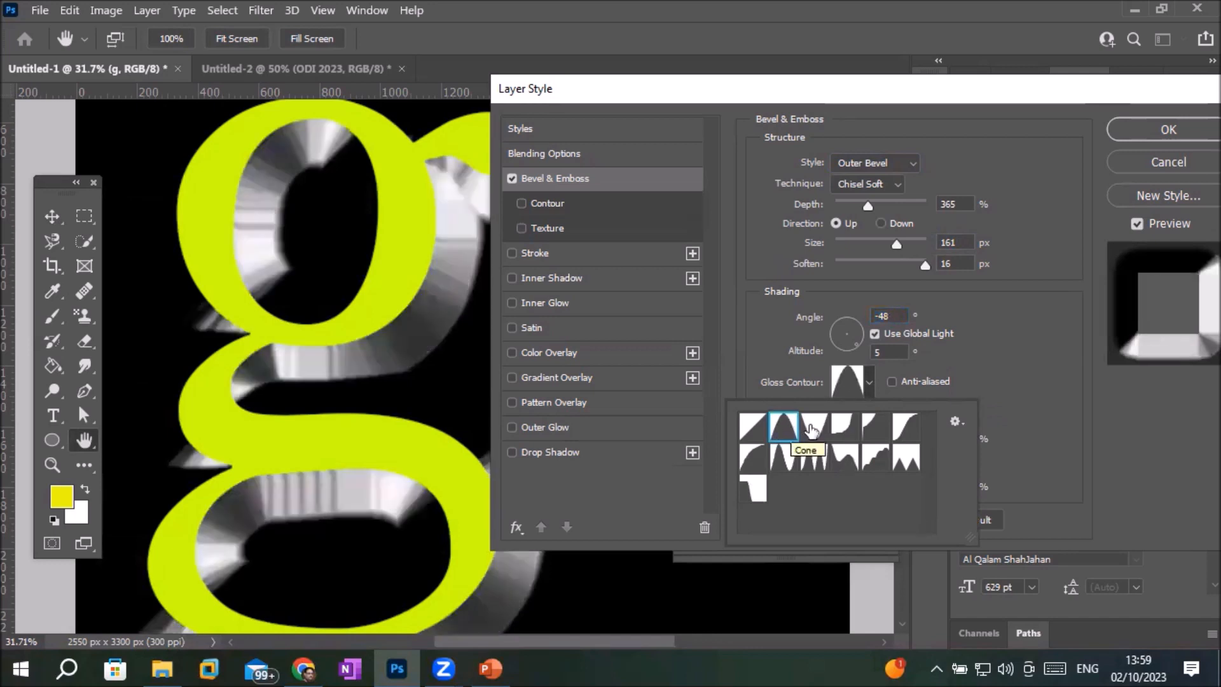
pyautogui.click(814, 428)
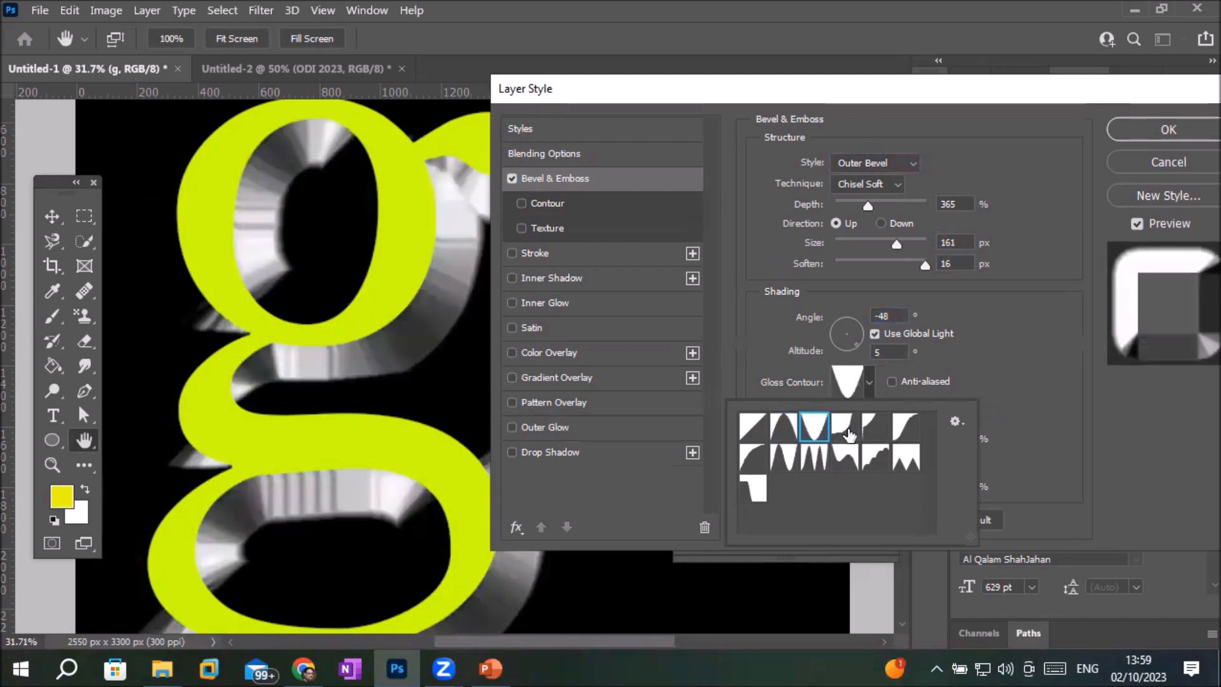
pyautogui.click(846, 429)
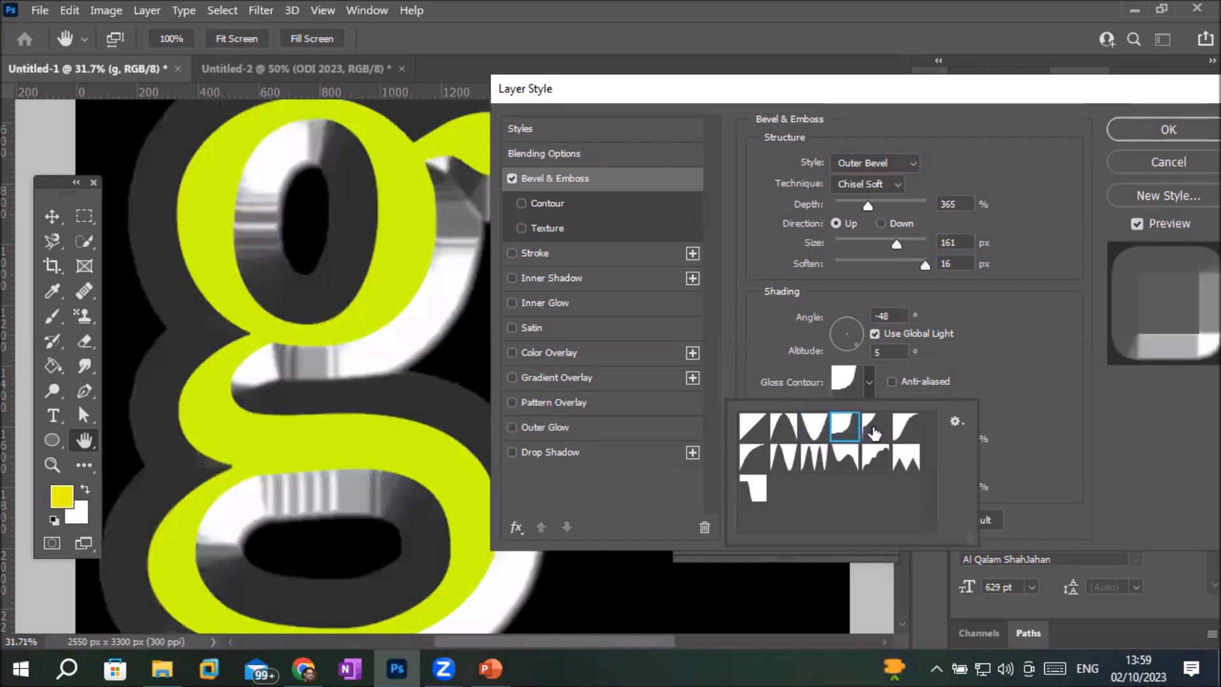
pyautogui.click(875, 431)
pyautogui.click(904, 432)
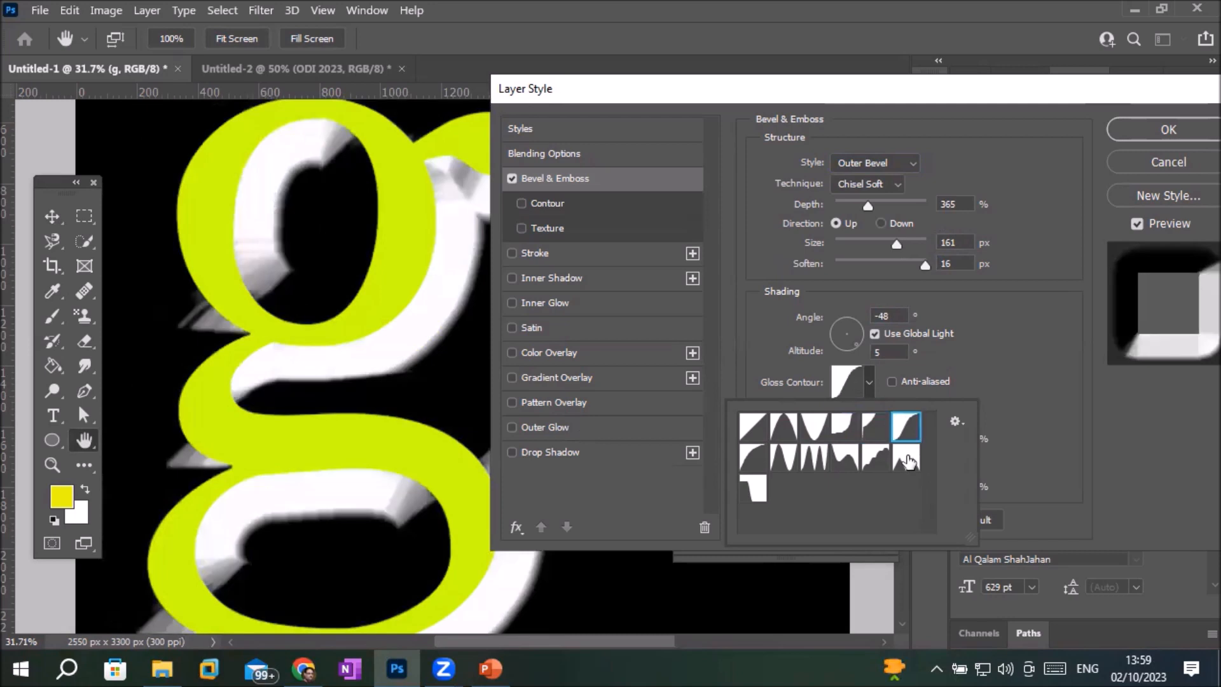
pyautogui.click(907, 459)
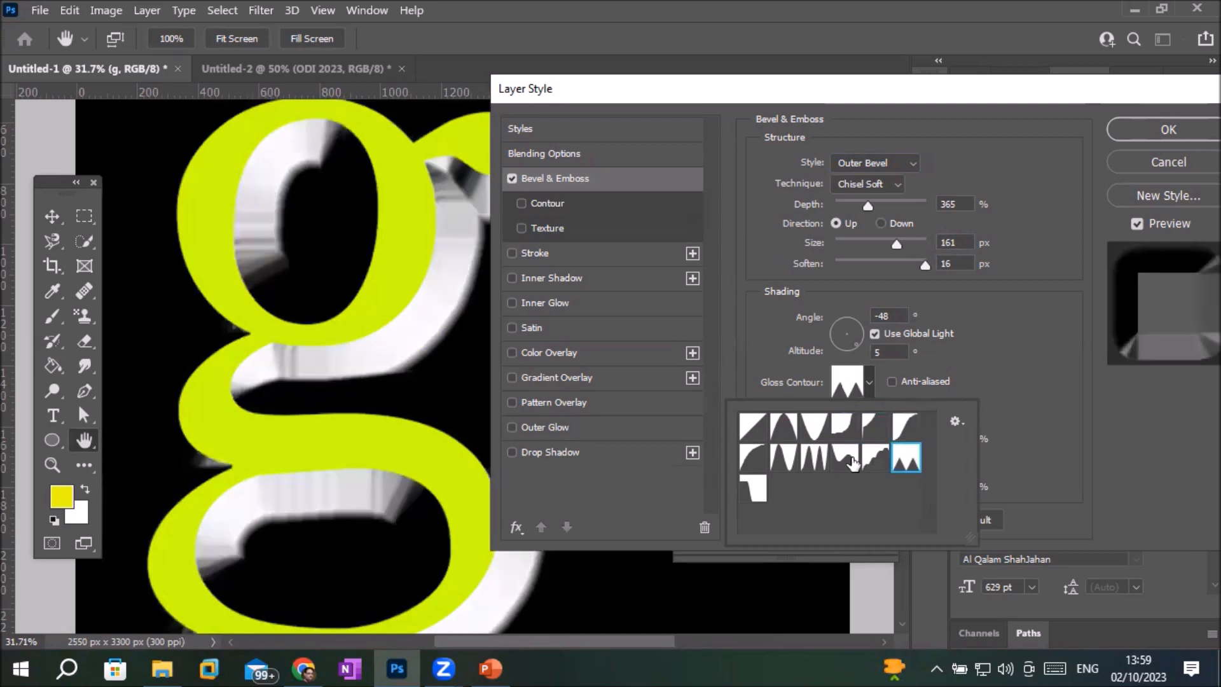
pyautogui.click(852, 461)
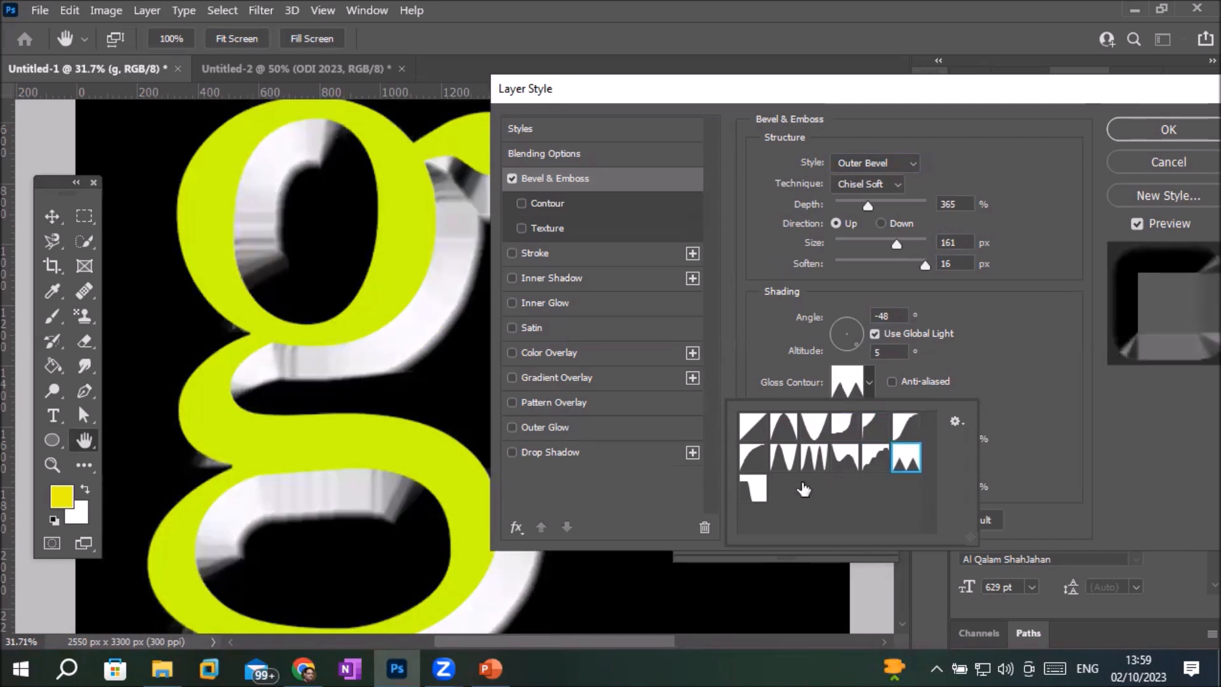
pyautogui.click(757, 438)
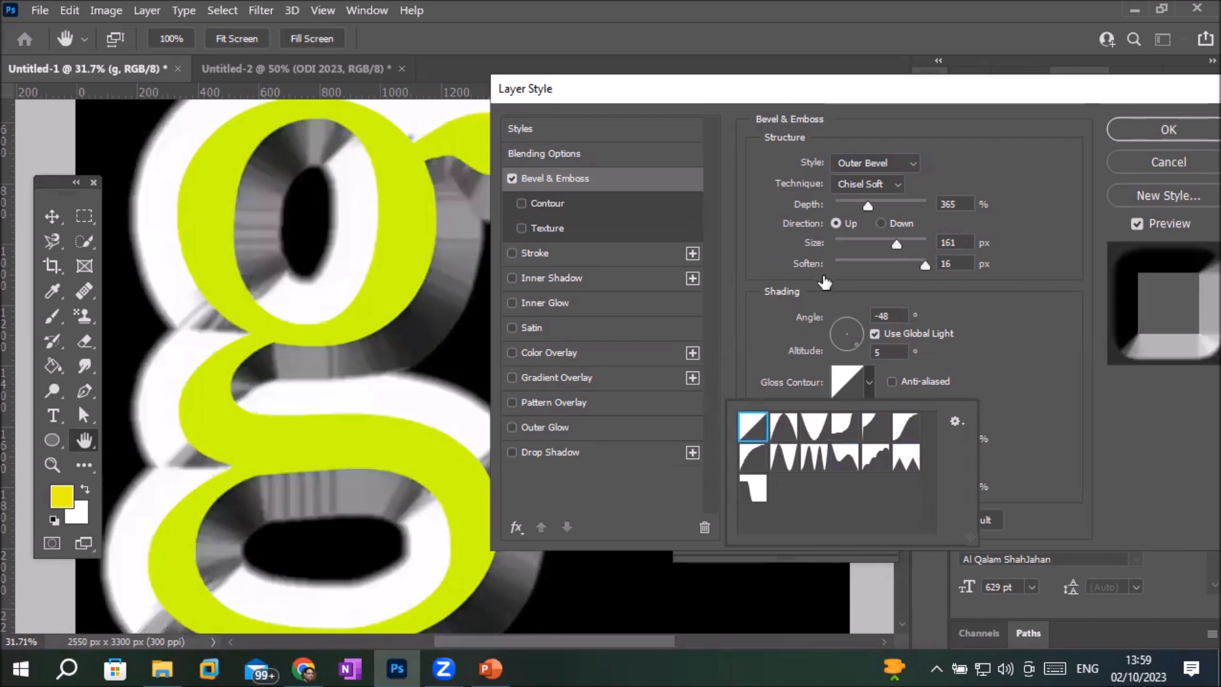
pyautogui.click(766, 274)
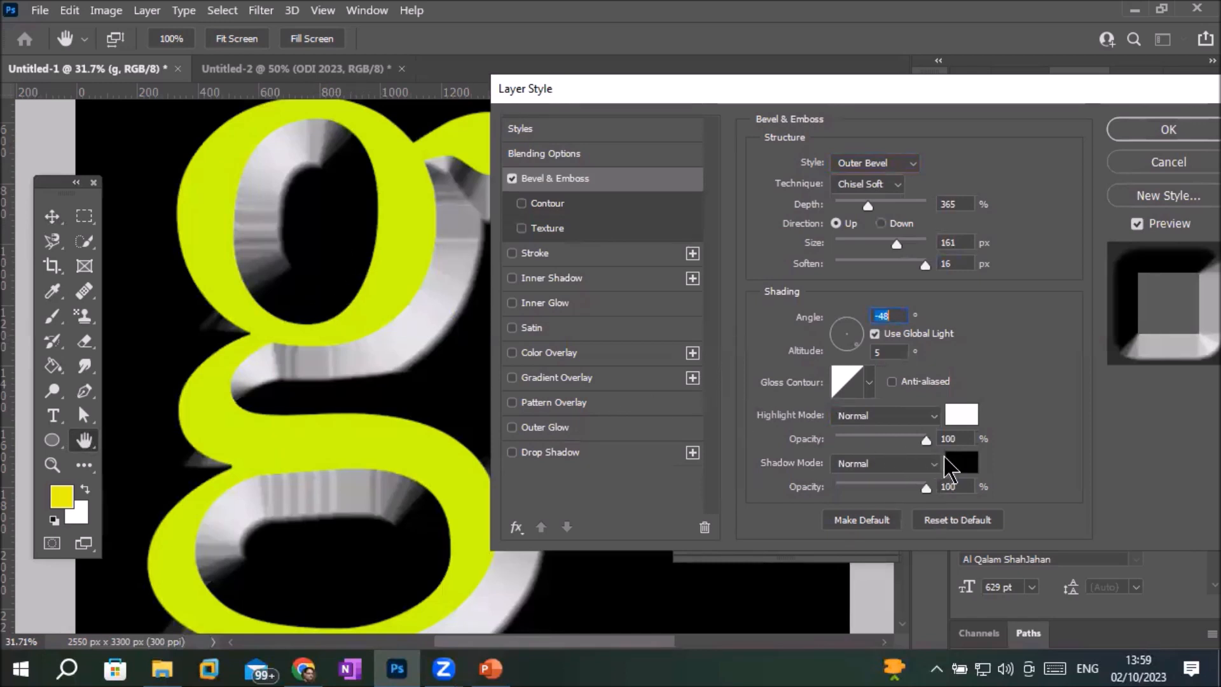
# Change the bevel's shadow color to red (f70404).
pyautogui.click(961, 467)
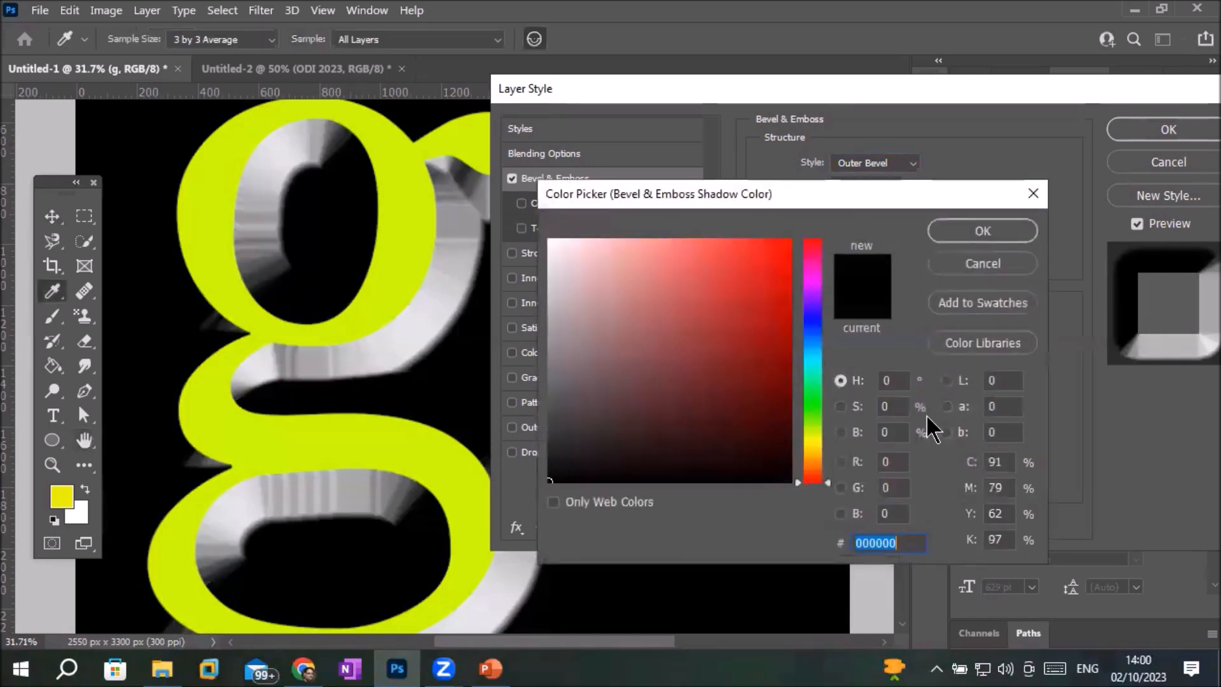
pyautogui.click(786, 246)
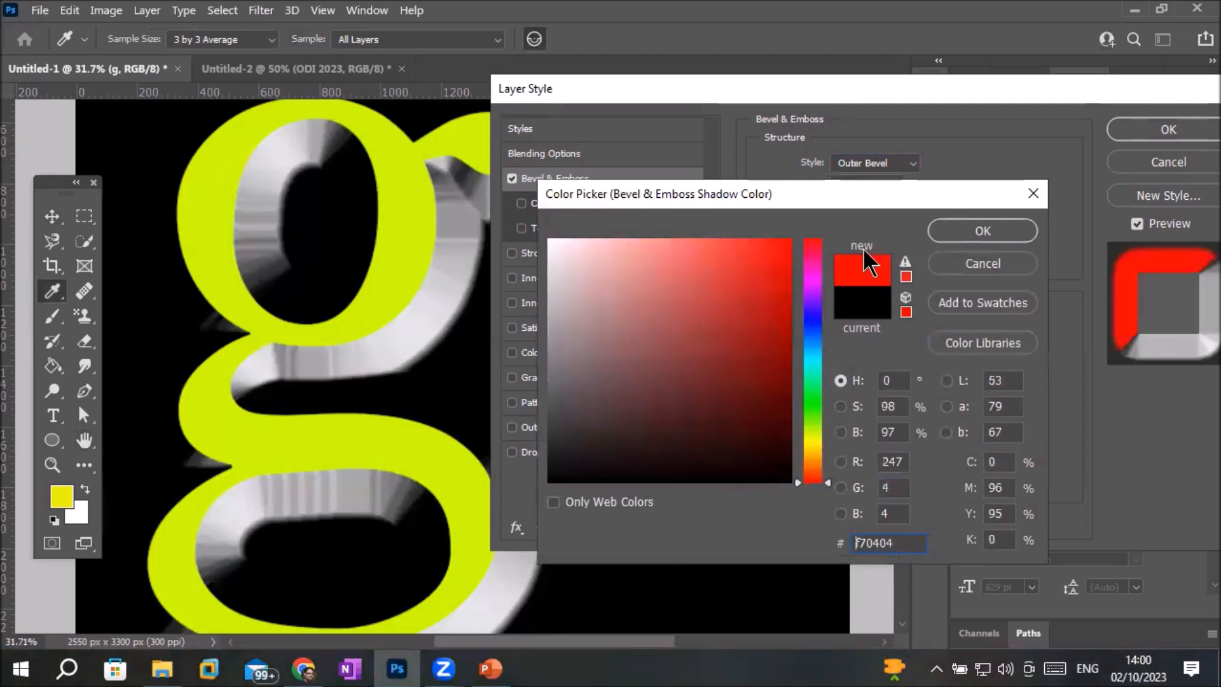
pyautogui.click(964, 230)
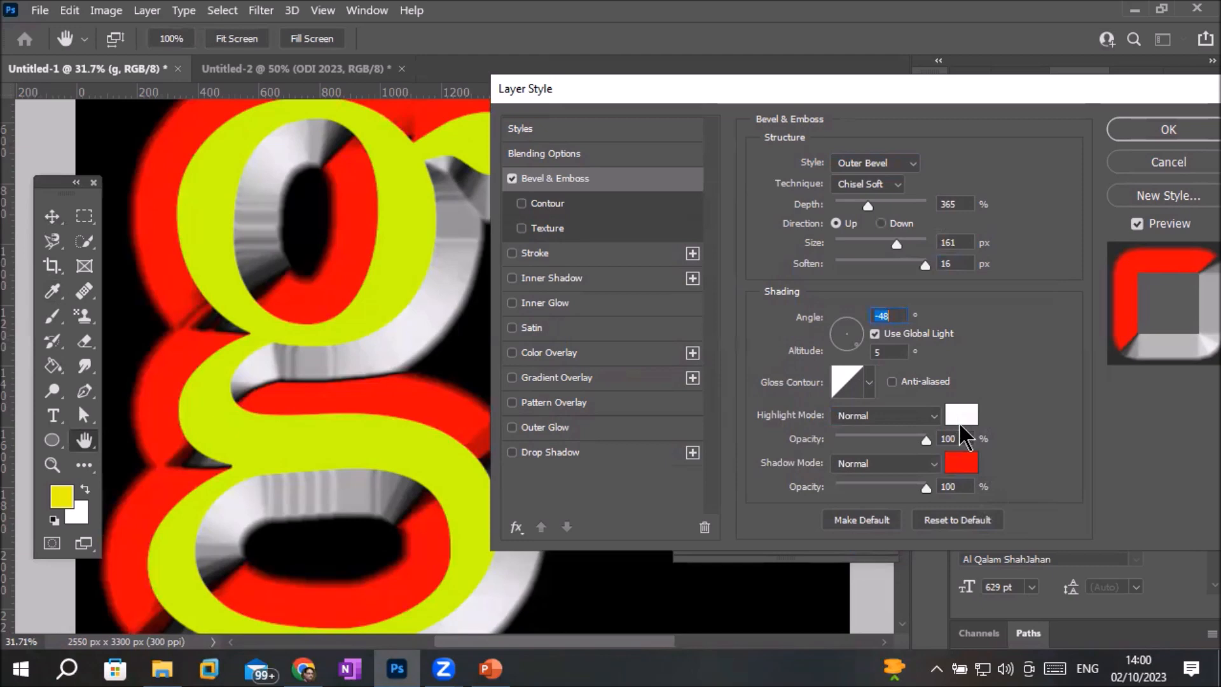
# Change the bevel's highlight color to blue (0808f0) and apply the layer style.
pyautogui.click(961, 414)
pyautogui.click(784, 253)
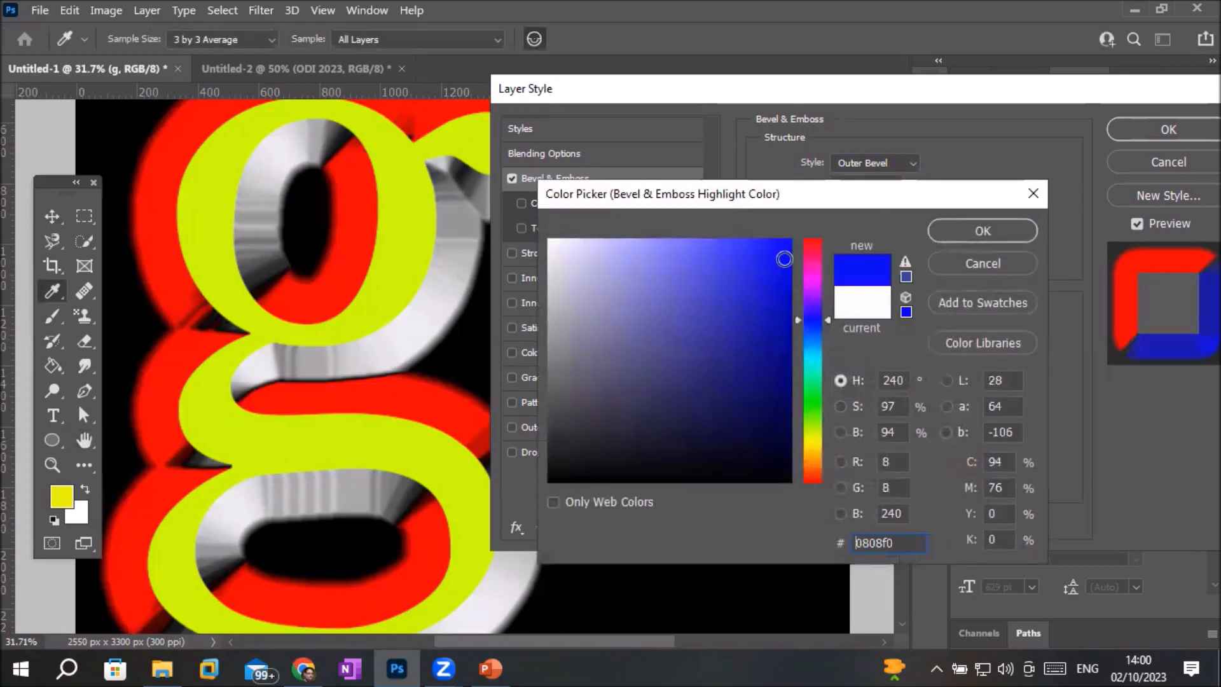
pyautogui.click(983, 232)
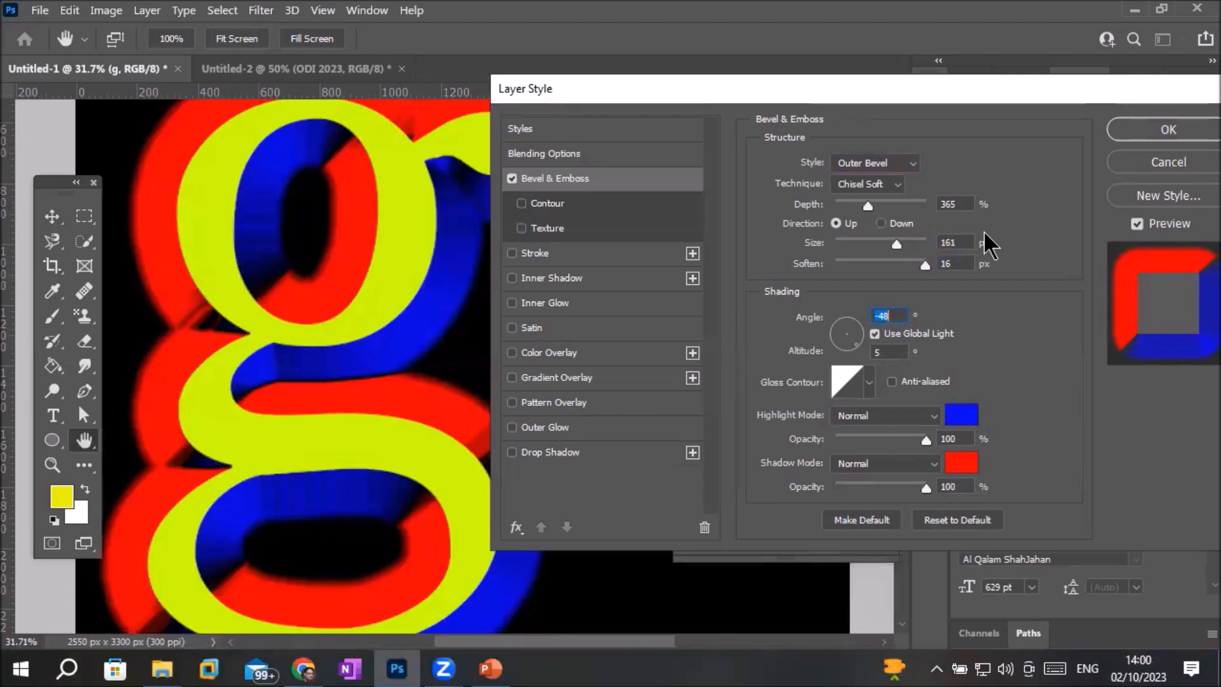
pyautogui.click(1196, 129)
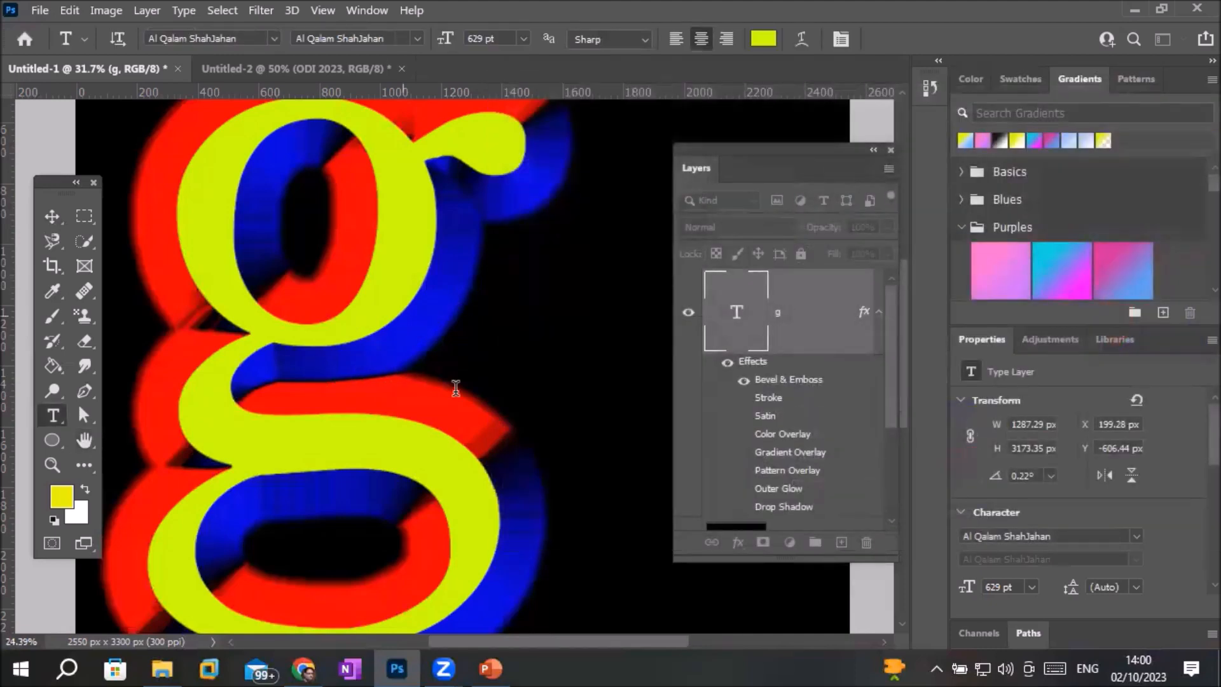
# Reopen the letter g's layer style with the Satin effect turned on and go to the Bevel & Emboss settings.
pyautogui.scroll(-2, 456, 388)
pyautogui.scroll(-2, 398, 414)
pyautogui.scroll(1, 323, 411)
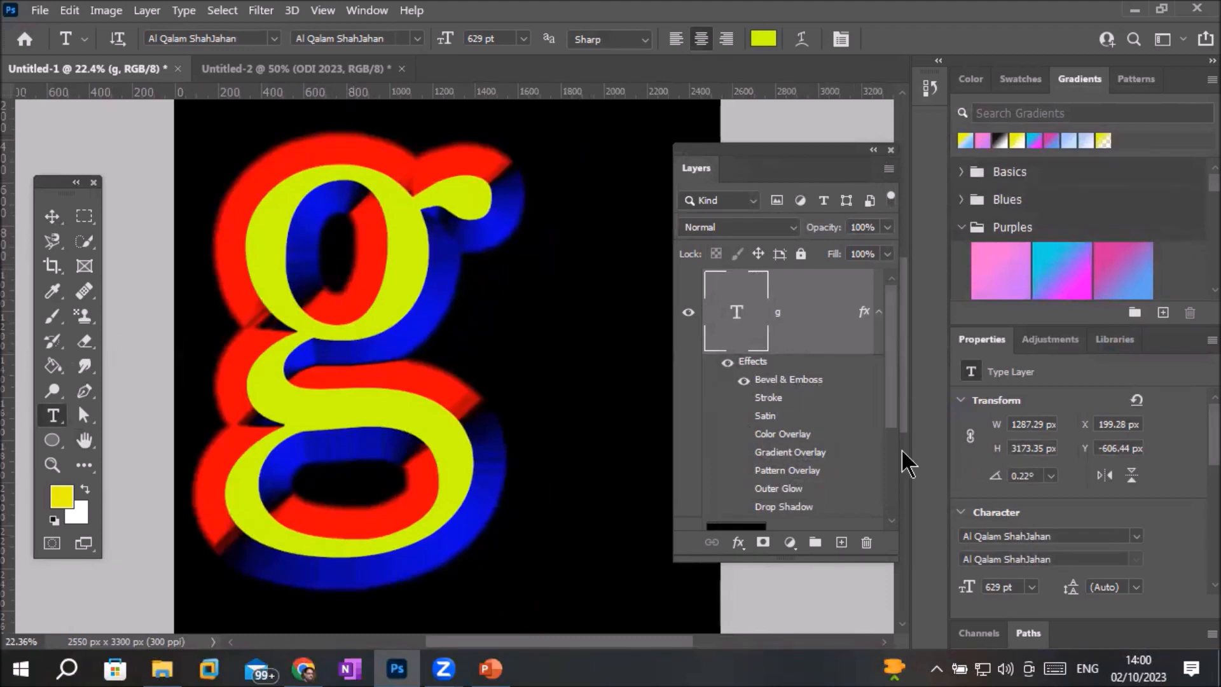
pyautogui.doubleClick(772, 418)
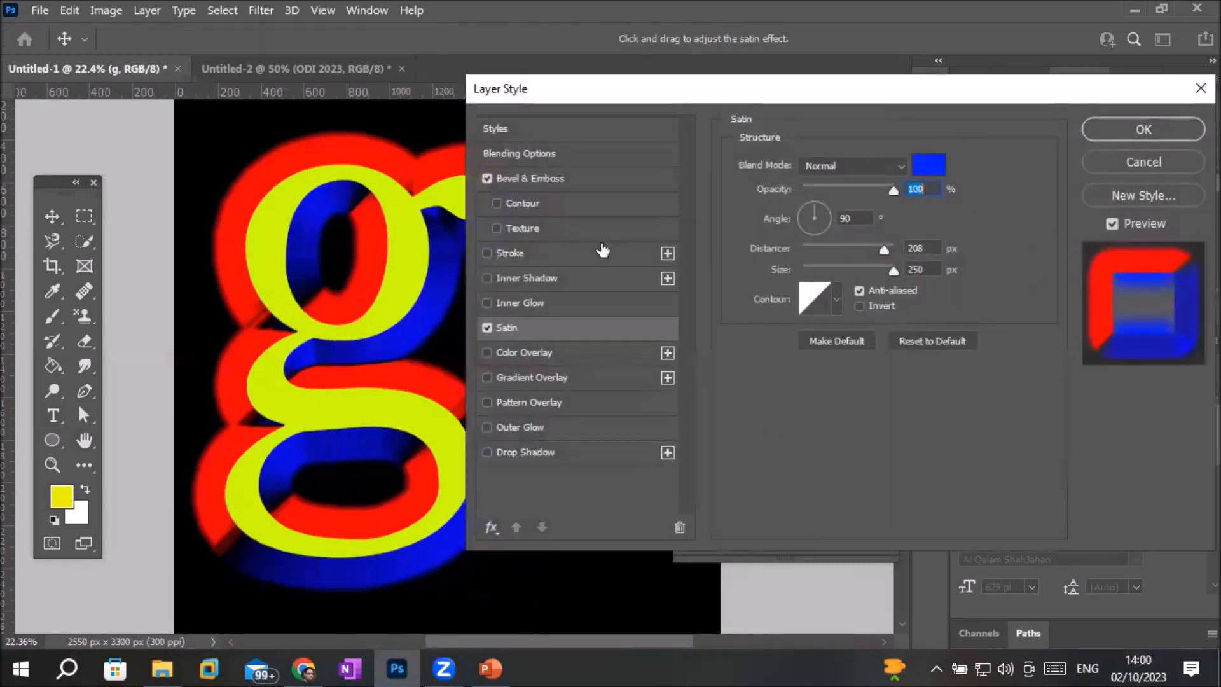
pyautogui.click(520, 179)
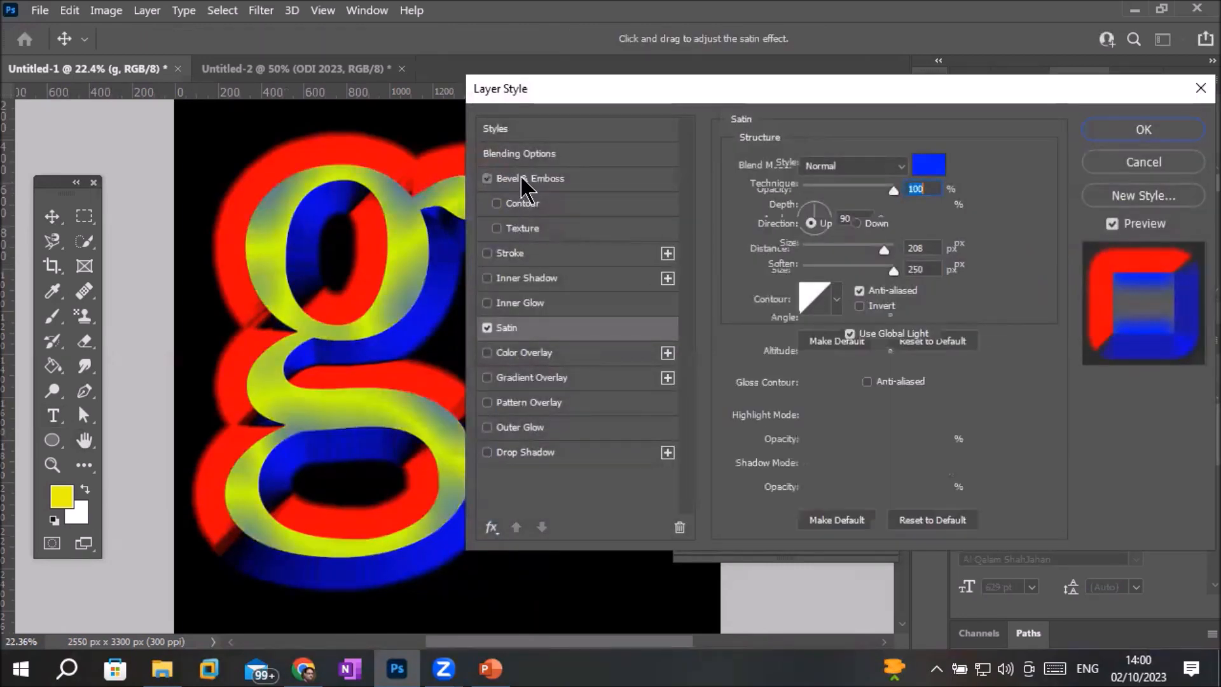
# Turn on the Contour and Texture options of the letter g's Bevel & Emboss and uncover the letter for preview.
pyautogui.click(497, 204)
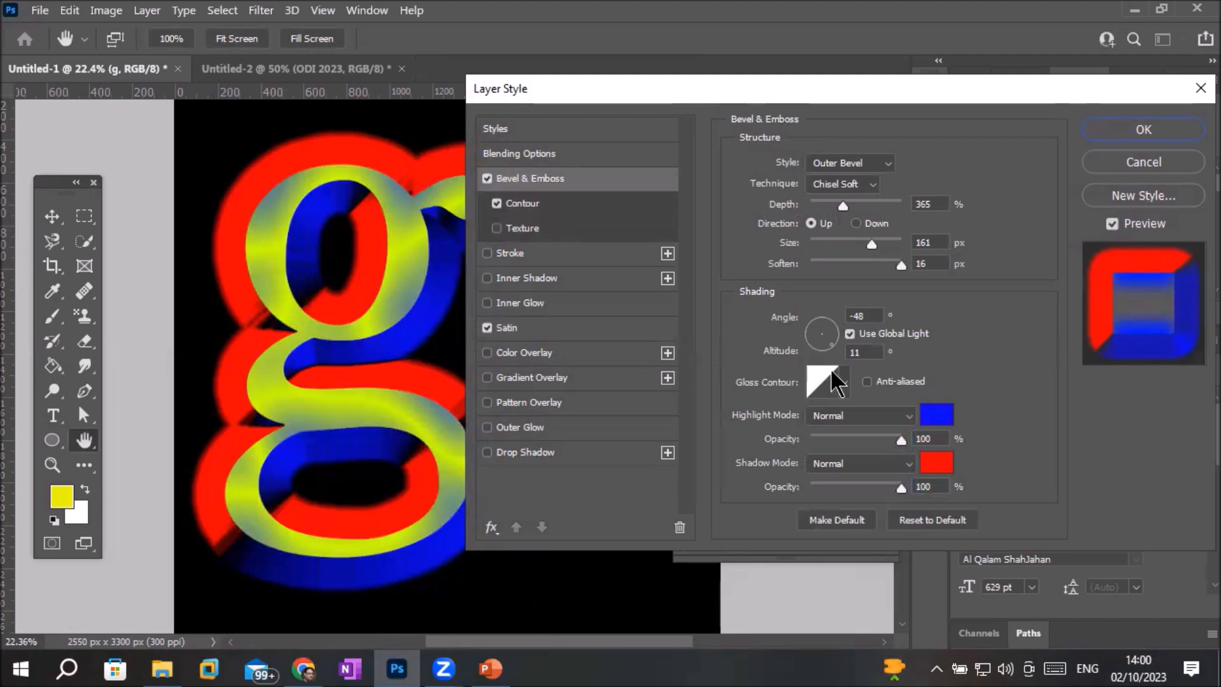
pyautogui.click(524, 229)
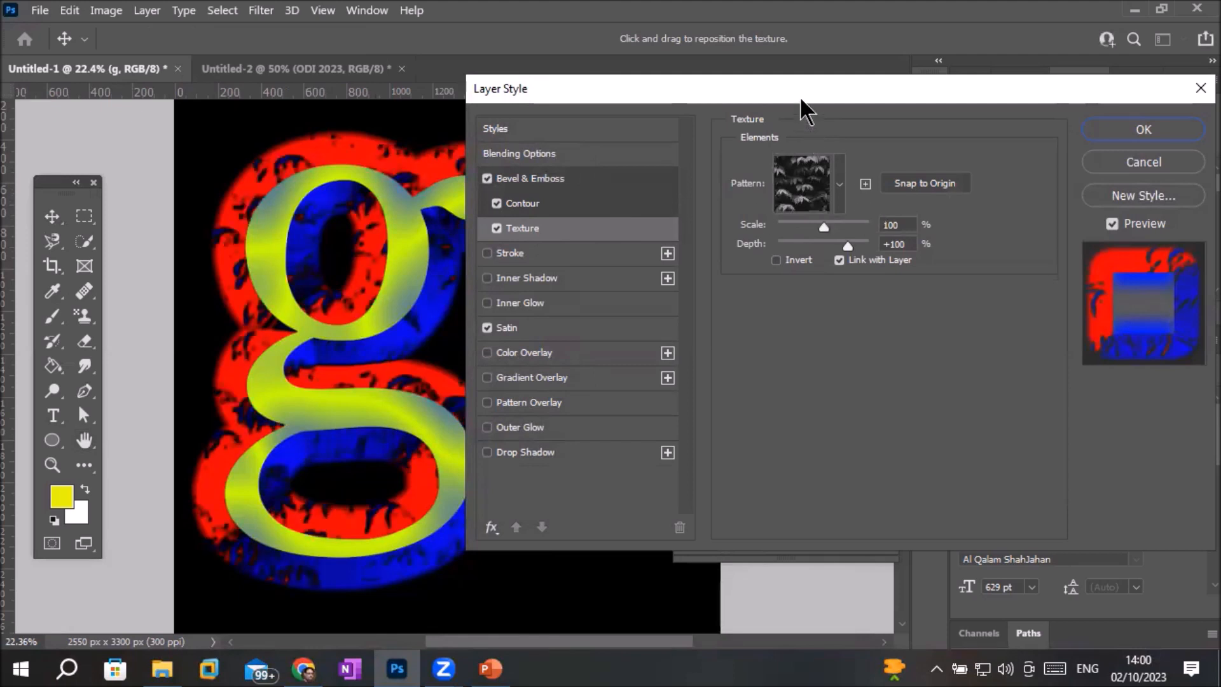
pyautogui.moveTo(809, 99); pyautogui.dragTo(938, 98)
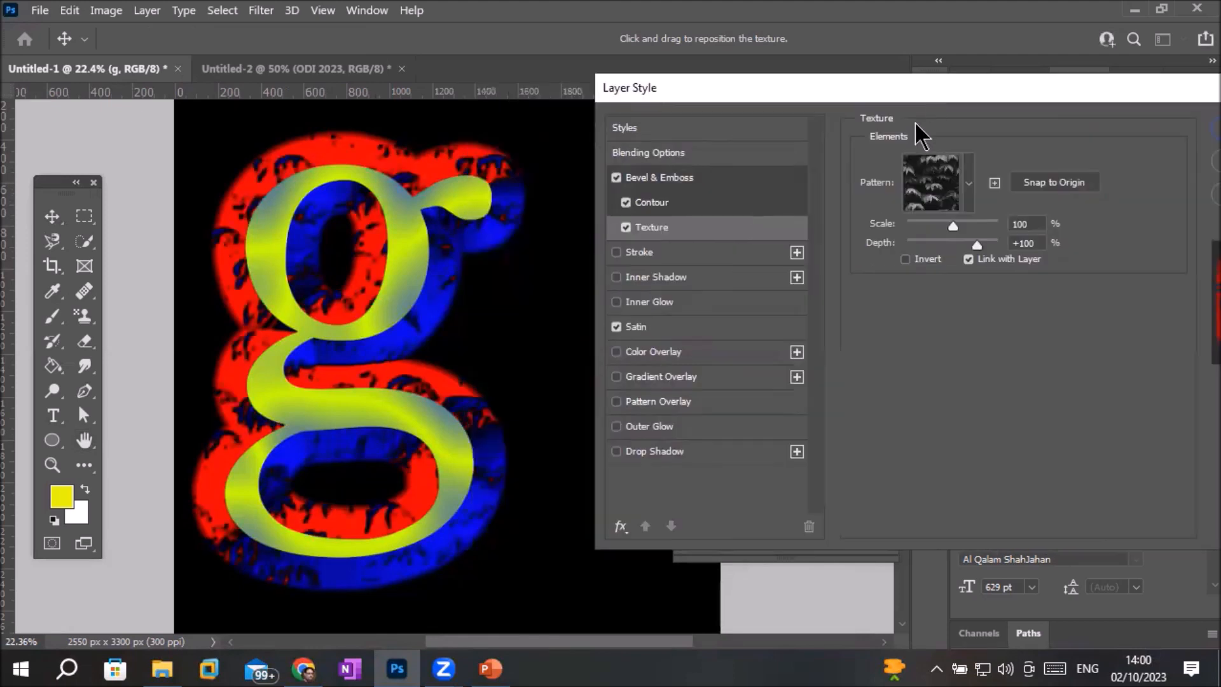
# Try the three Water patterns as the bevel texture, choose the circle-and-triangle pattern instead, and apply the layer style.
pyautogui.click(968, 194)
pyautogui.click(856, 304)
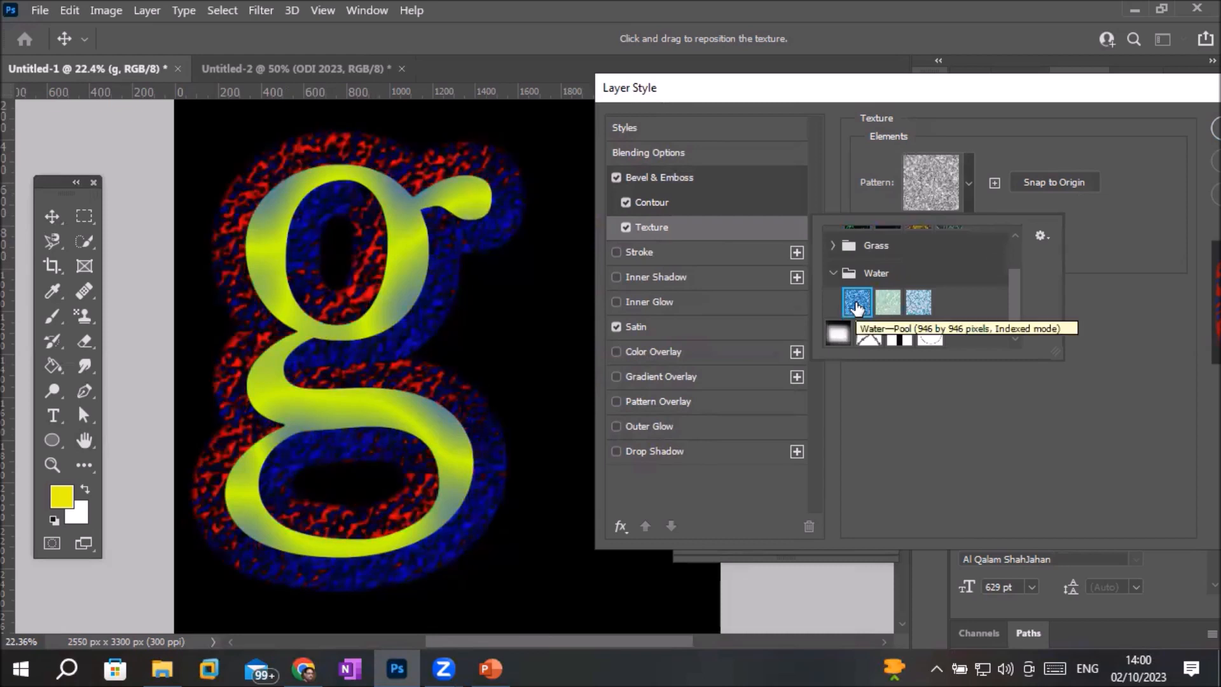
pyautogui.click(890, 304)
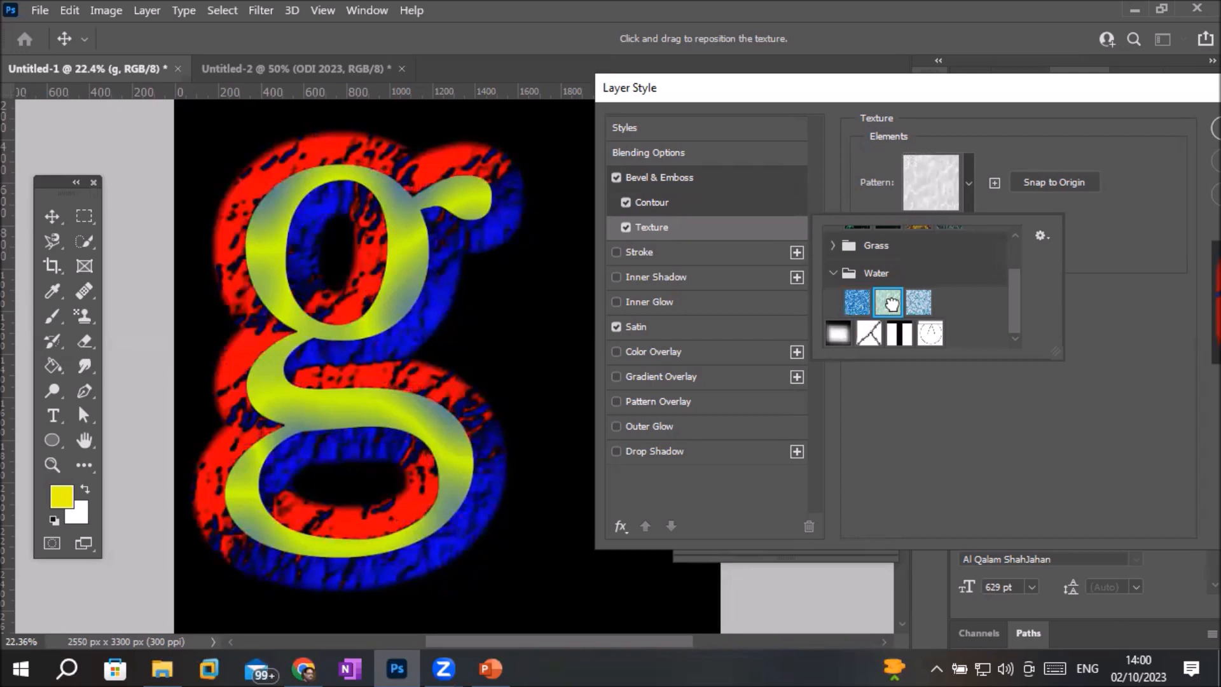
pyautogui.click(919, 303)
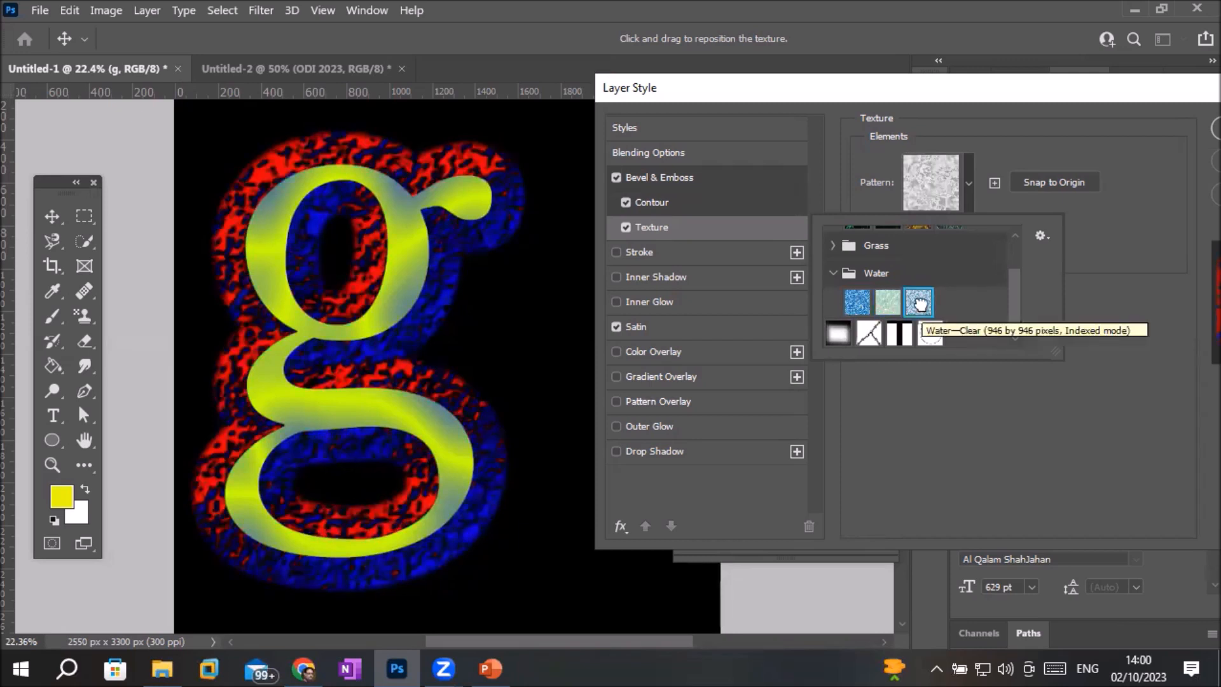
pyautogui.click(921, 333)
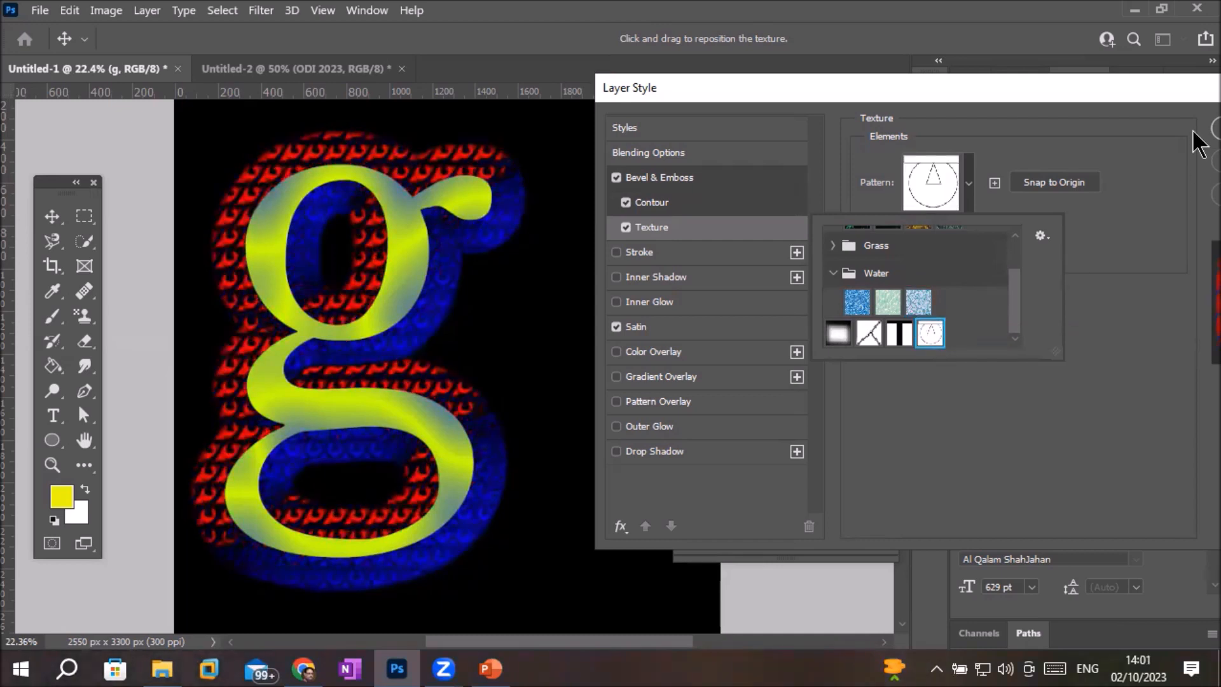
pyautogui.click(1212, 130)
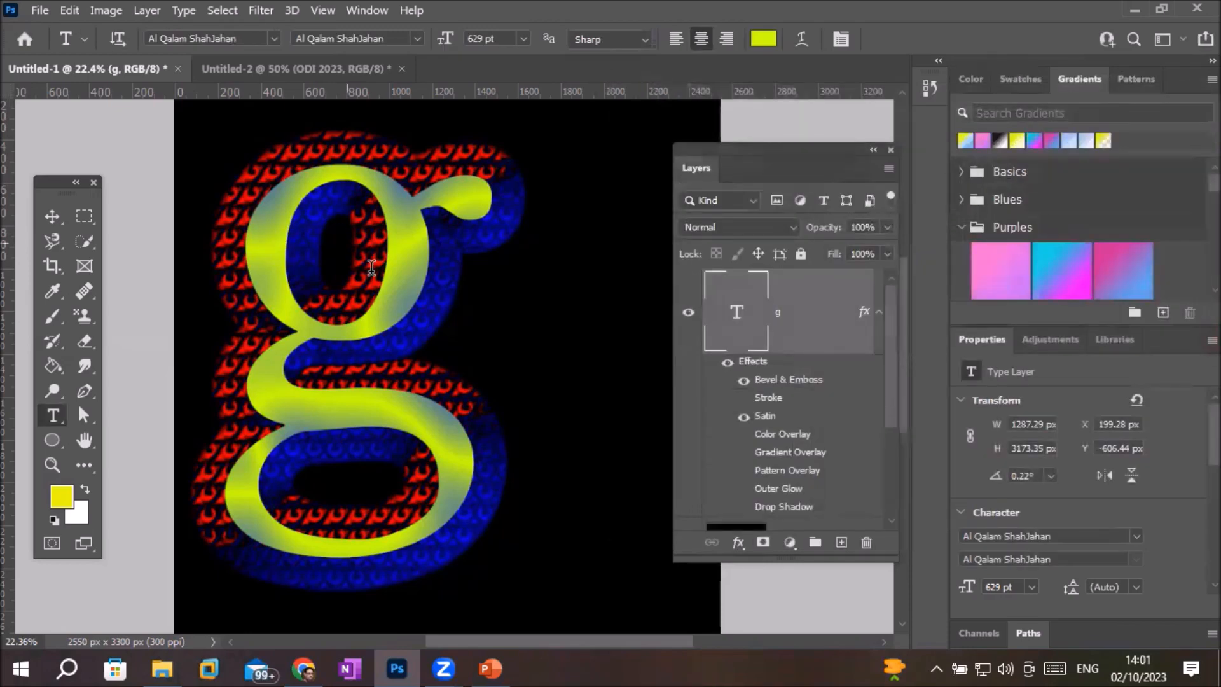
# Save the letter g's layer effects as a new style named "g texture", also adding it to the current library.
pyautogui.scroll(5, 322, 294)
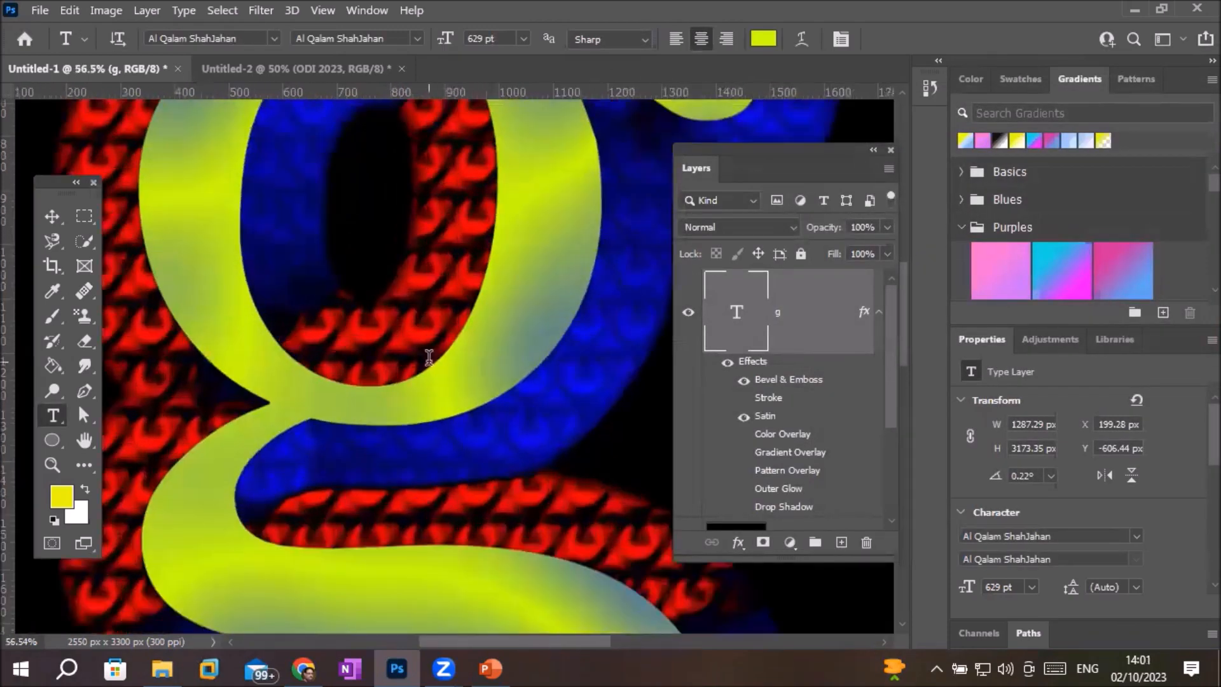
pyautogui.scroll(5, 429, 358)
pyautogui.scroll(-6, 534, 356)
pyautogui.scroll(-5, 531, 334)
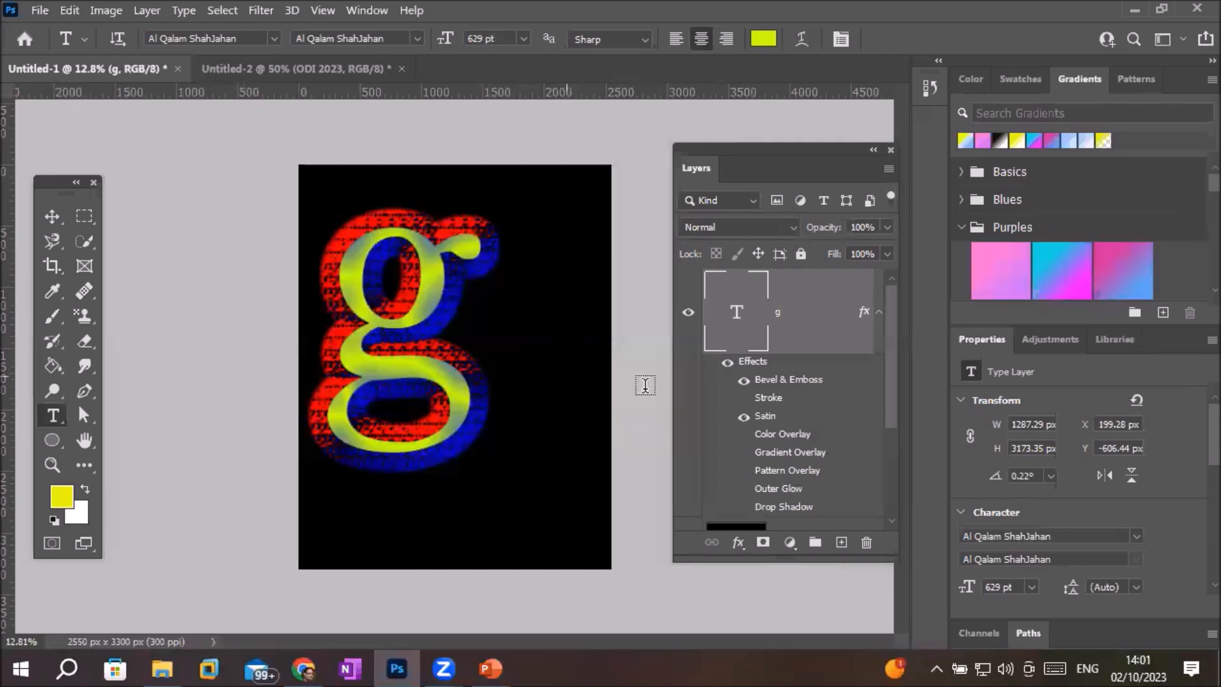
pyautogui.click(736, 543)
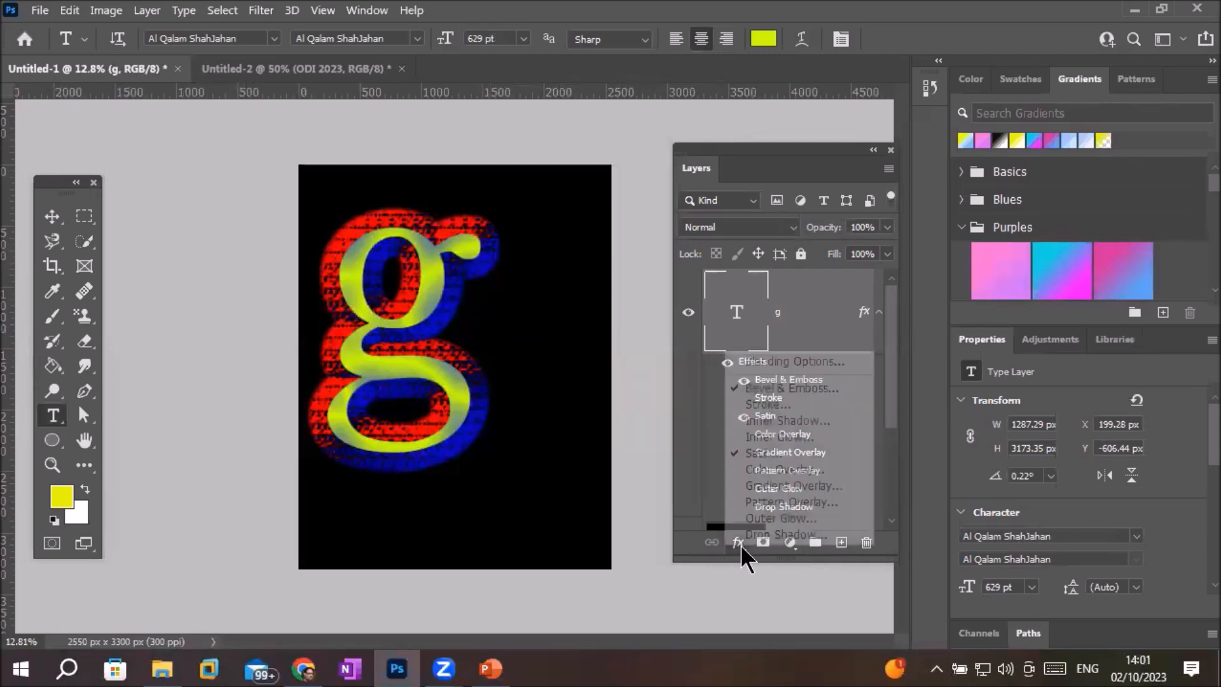
pyautogui.click(796, 361)
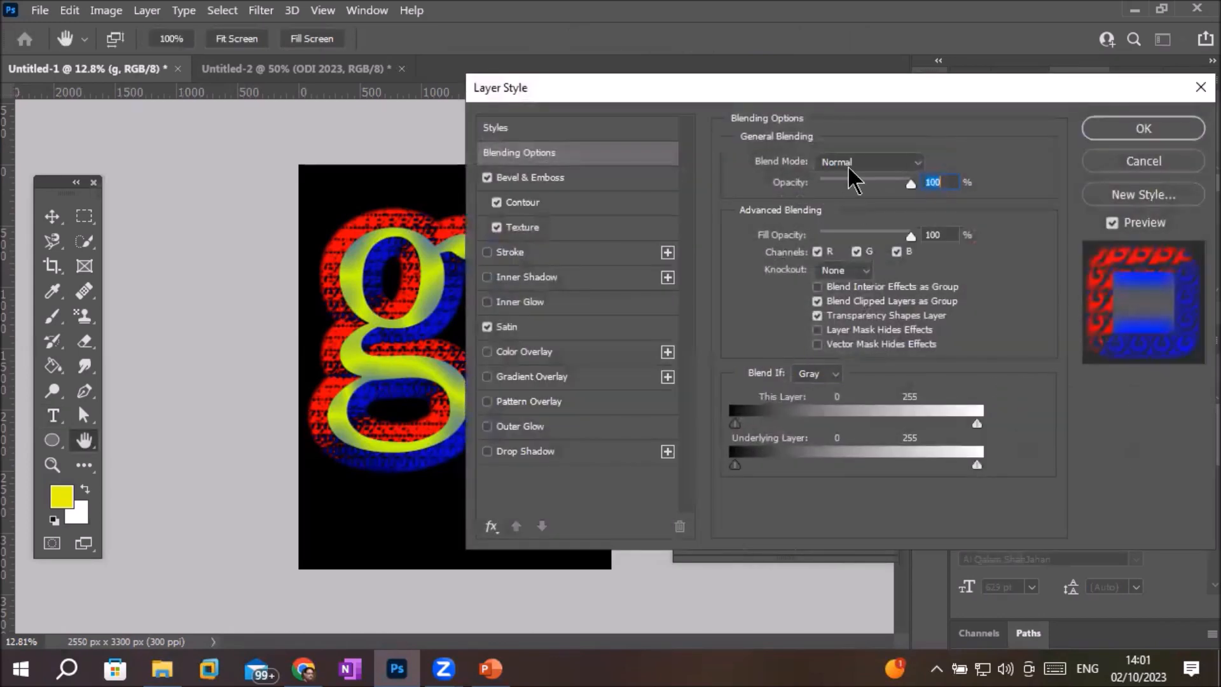
pyautogui.moveTo(849, 102); pyautogui.dragTo(808, 101)
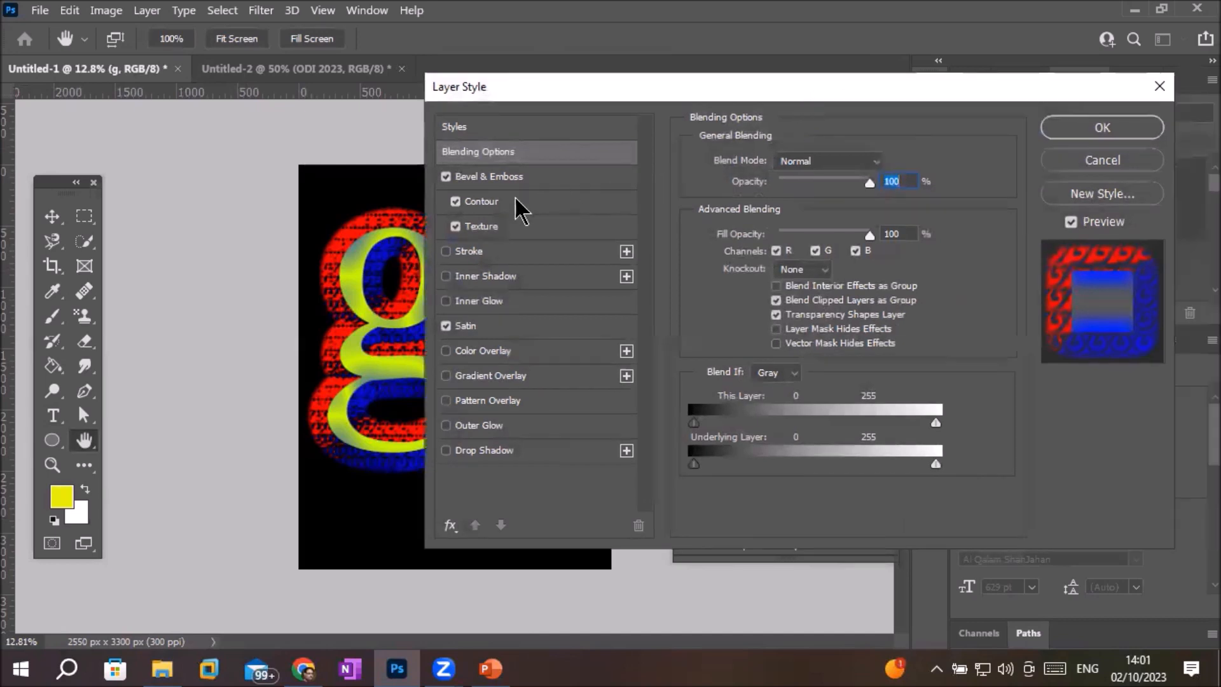
pyautogui.click(1092, 194)
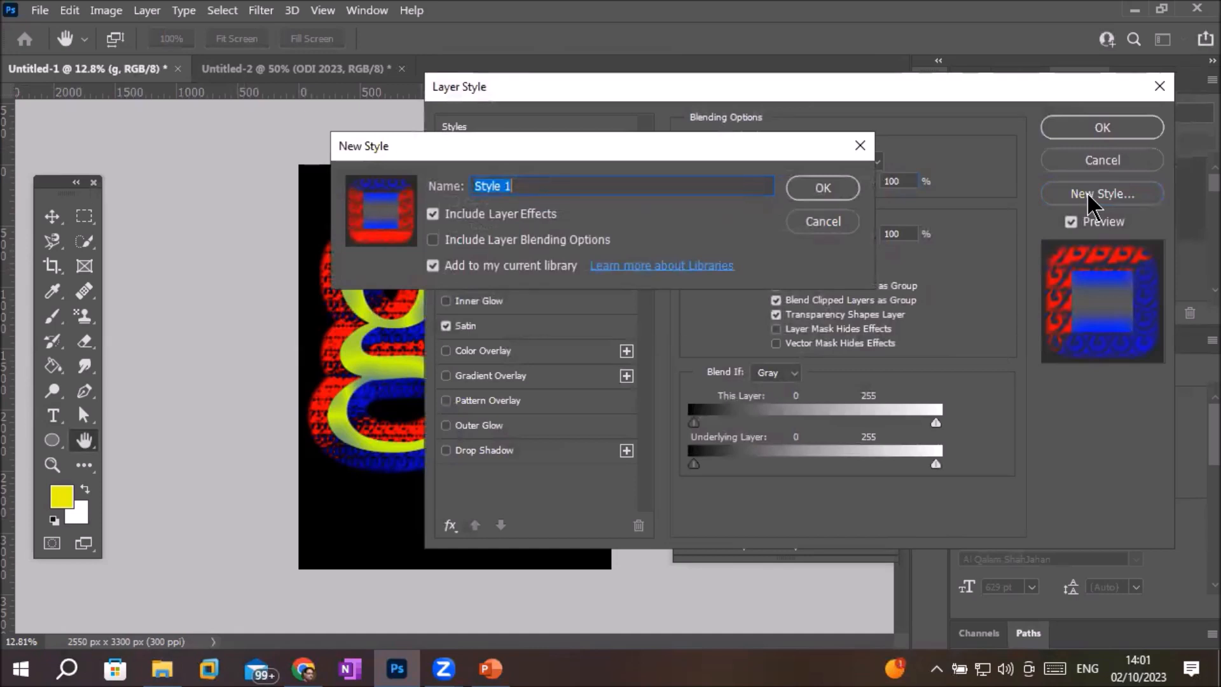
pyautogui.write('g texture')
pyautogui.press('Return')
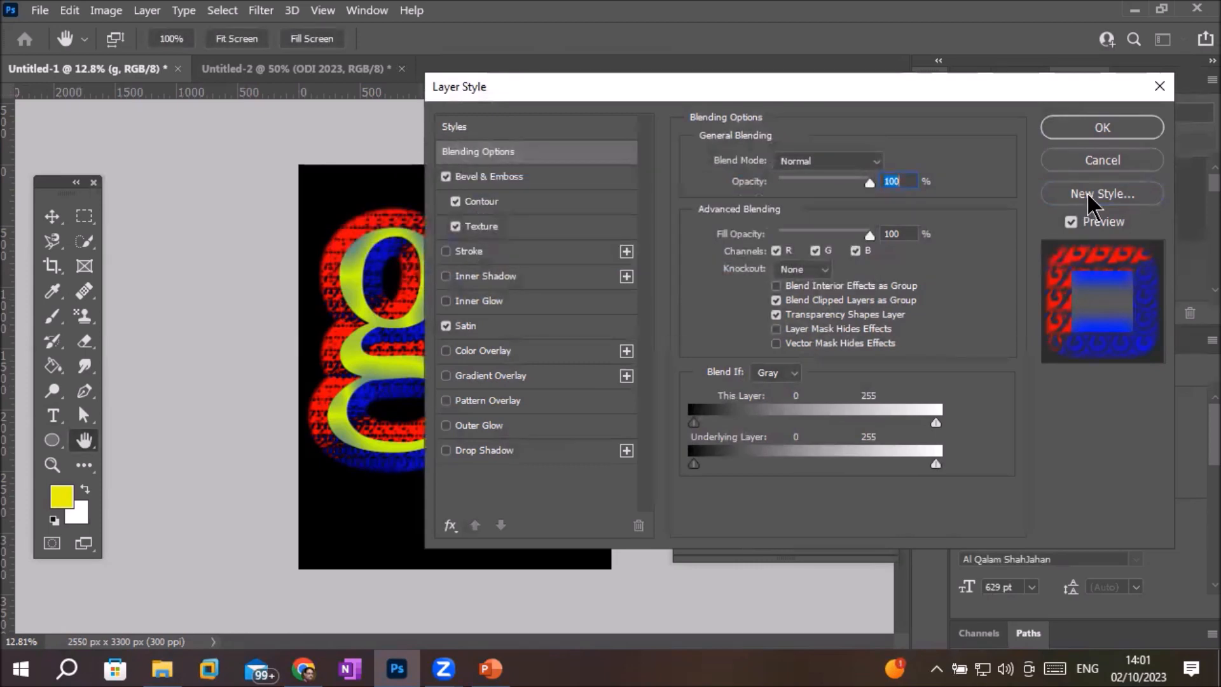
pyautogui.click(1128, 121)
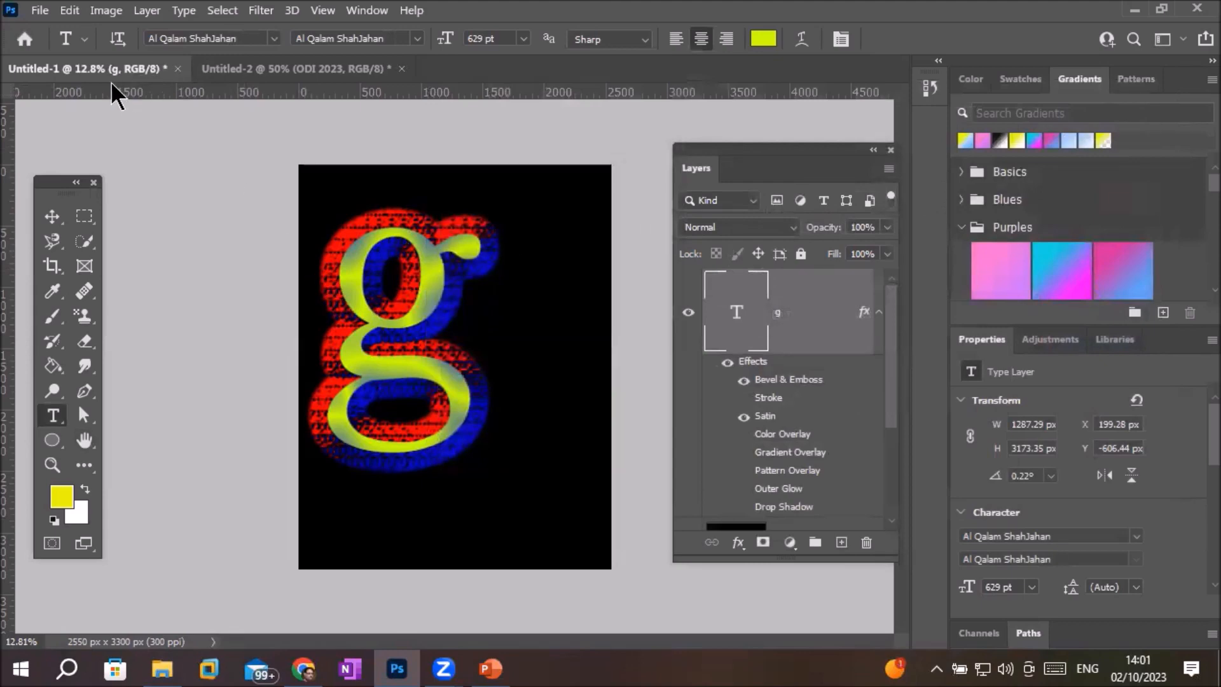
# Switch to the Untitled-2 document and move the Player text slightly down and to the left.
pyautogui.click(292, 69)
pyautogui.scroll(-5, 512, 234)
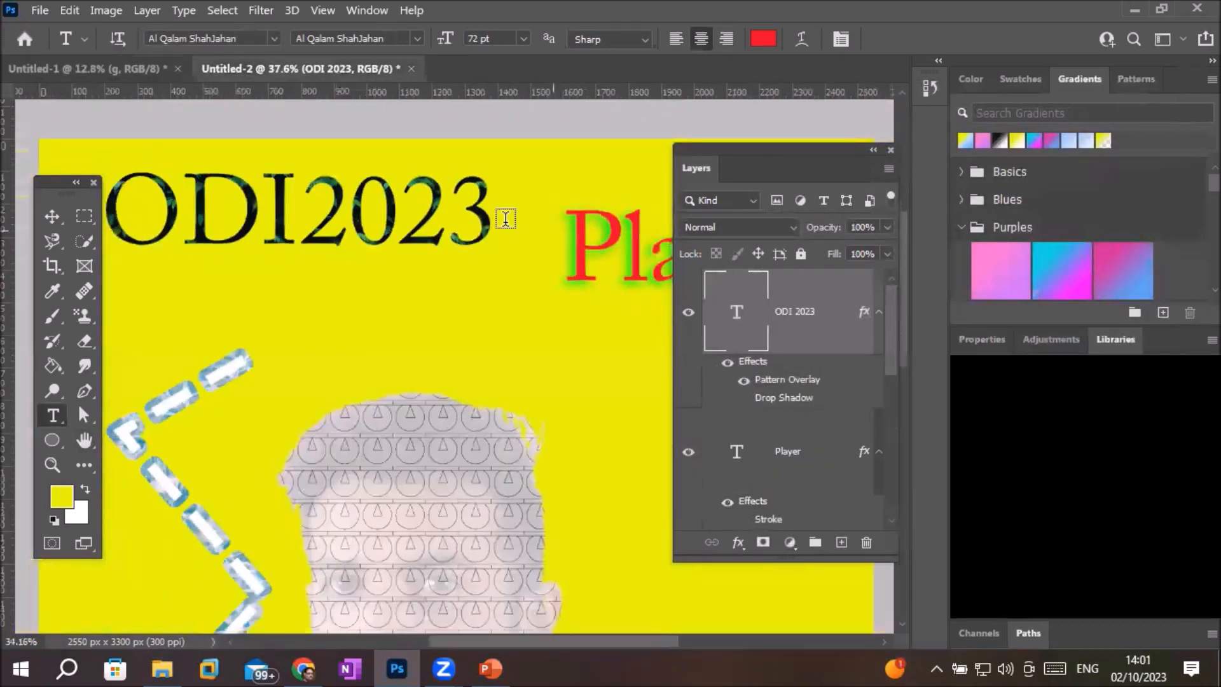
pyautogui.scroll(5, 639, 176)
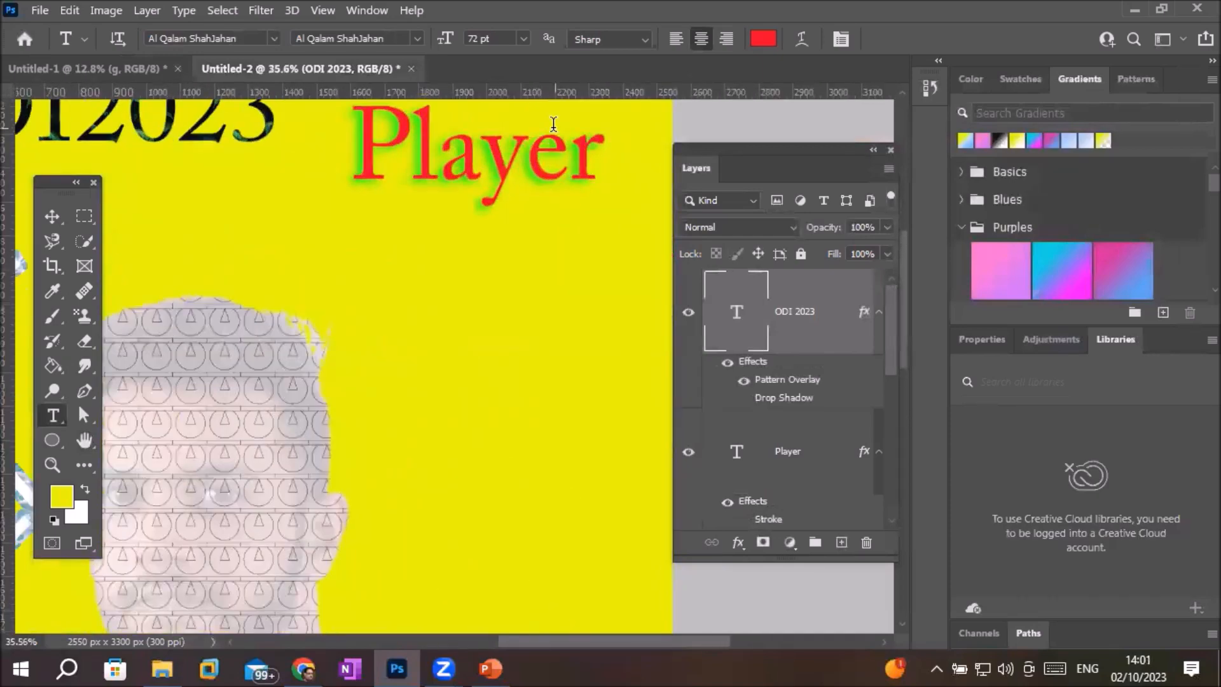
pyautogui.click(52, 216)
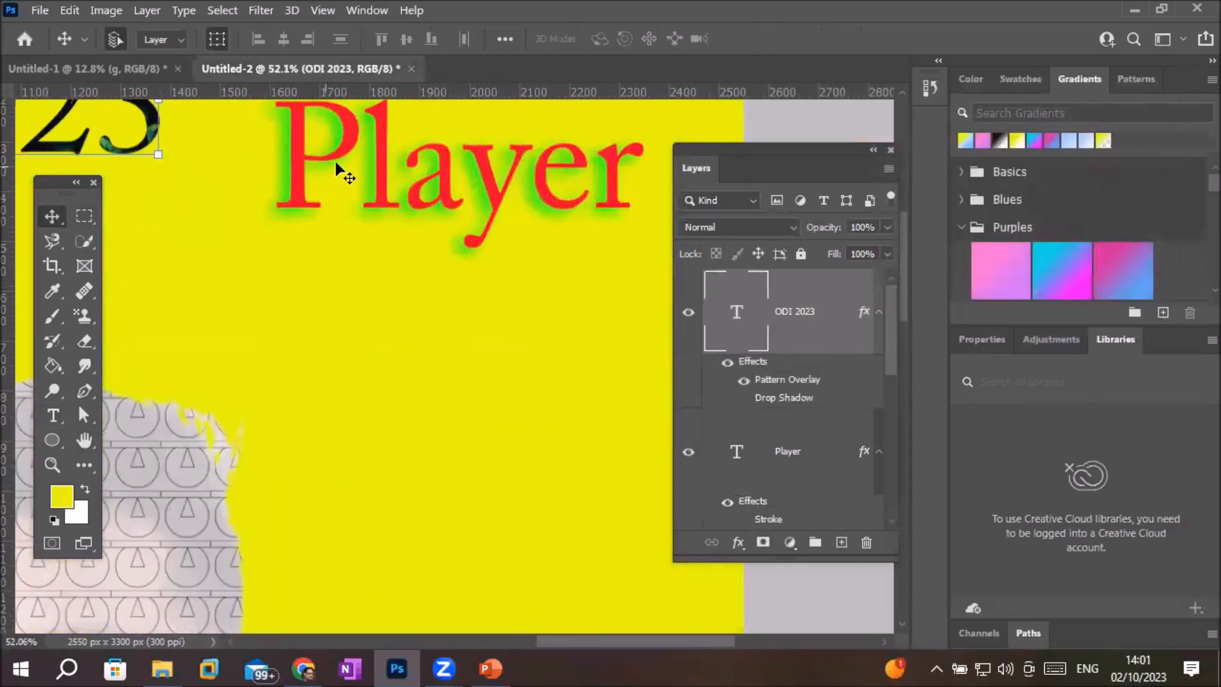
pyautogui.keyDown('ctrl'); pyautogui.click(381, 184); pyautogui.keyUp('ctrl')
pyautogui.moveTo(367, 244); pyautogui.dragTo(346, 261)
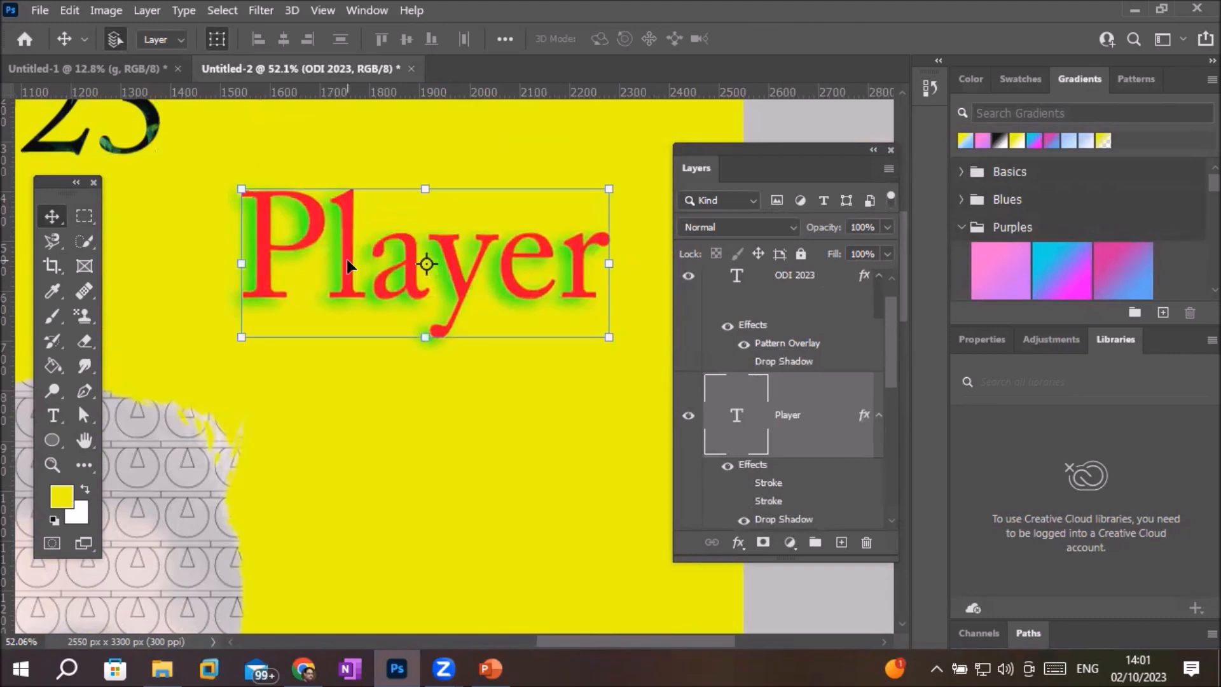
# Apply the saved "g texture" style to the Player text through its layer style settings.
pyautogui.click(737, 540)
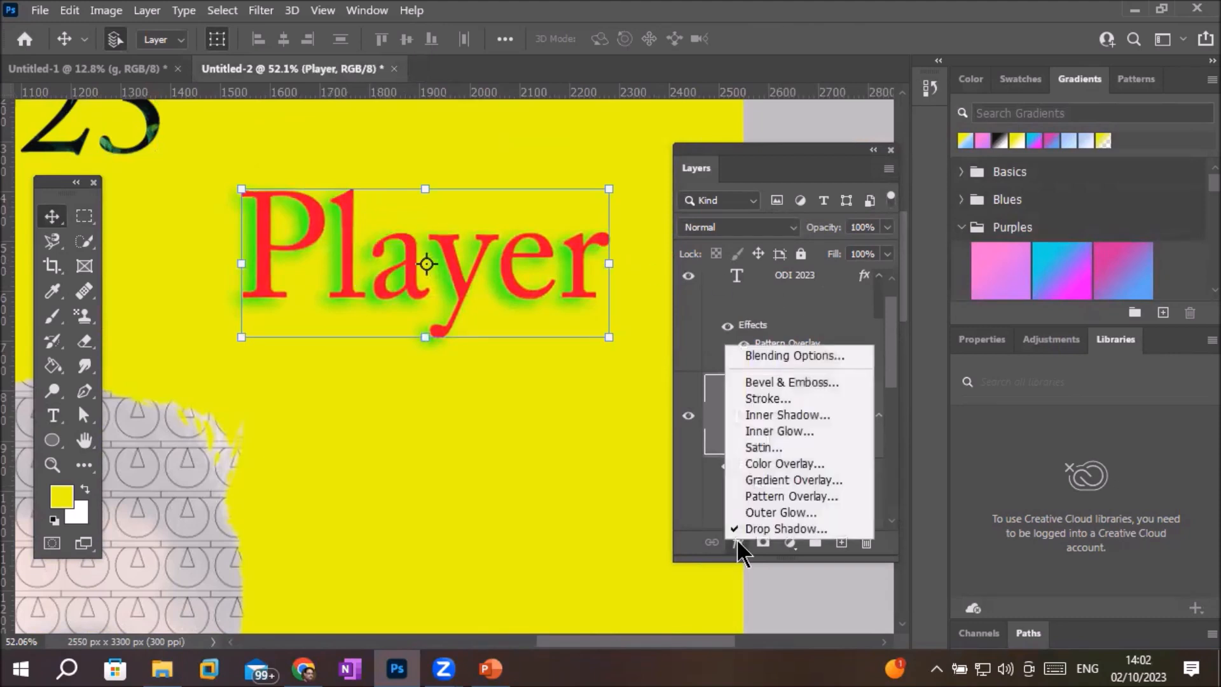
pyautogui.click(803, 356)
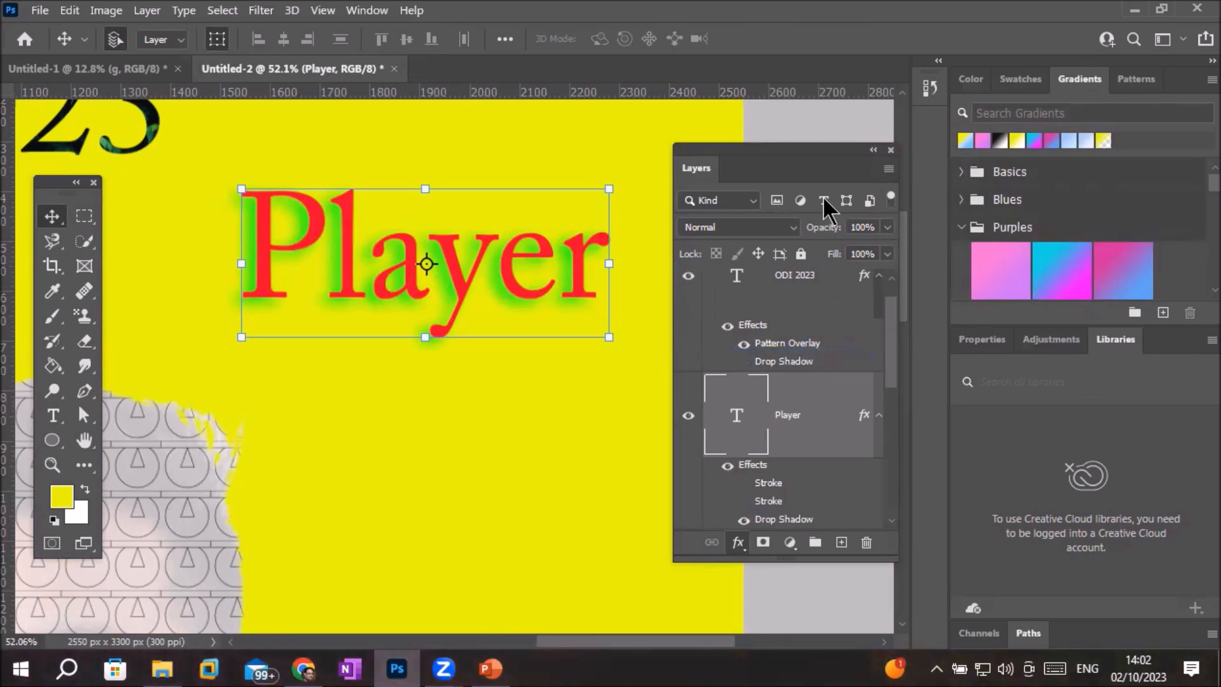
pyautogui.moveTo(759, 101); pyautogui.dragTo(878, 122)
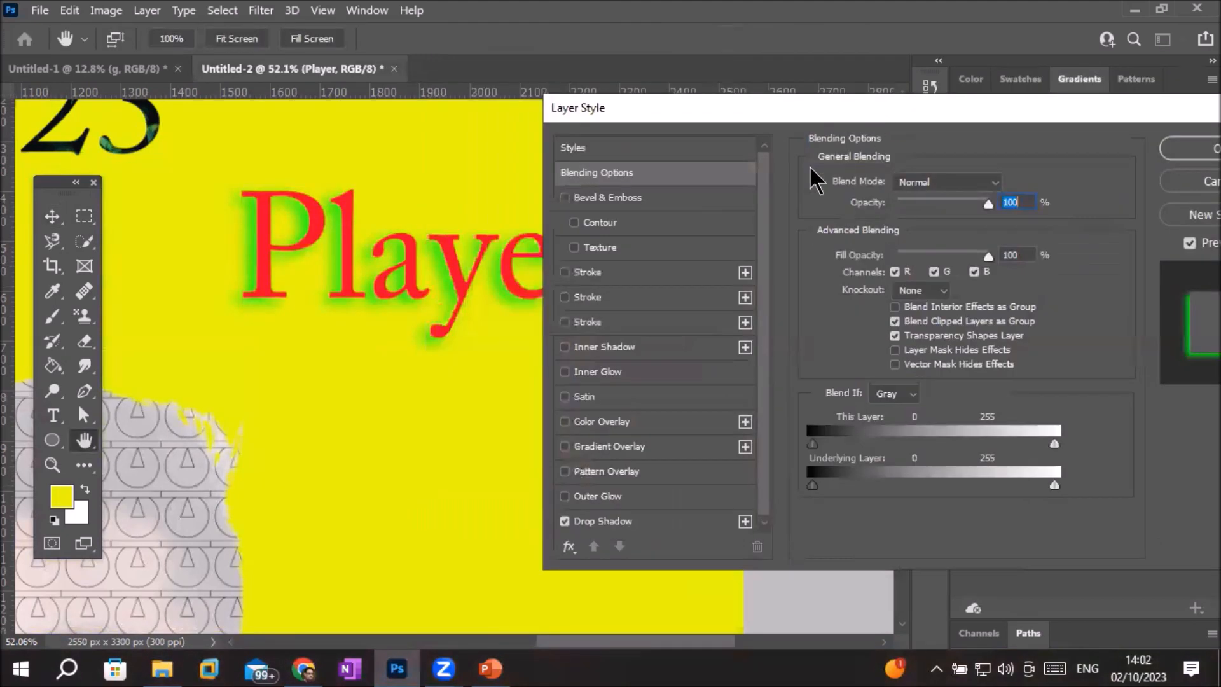
pyautogui.click(570, 148)
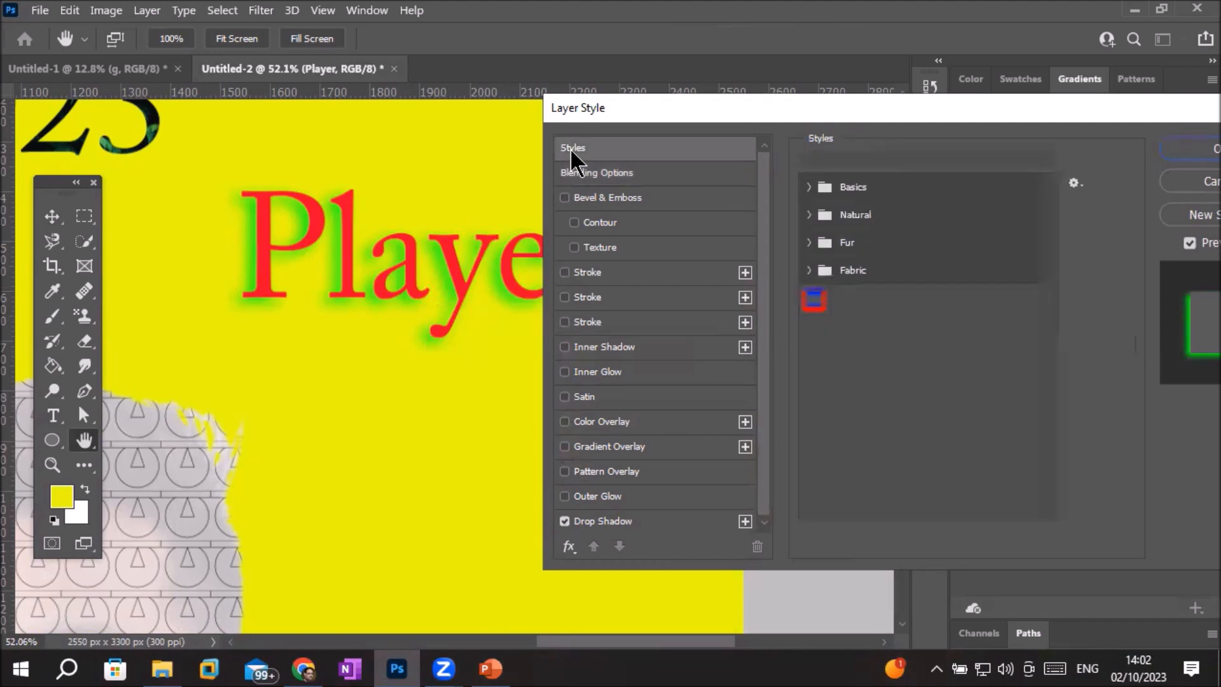
pyautogui.click(811, 304)
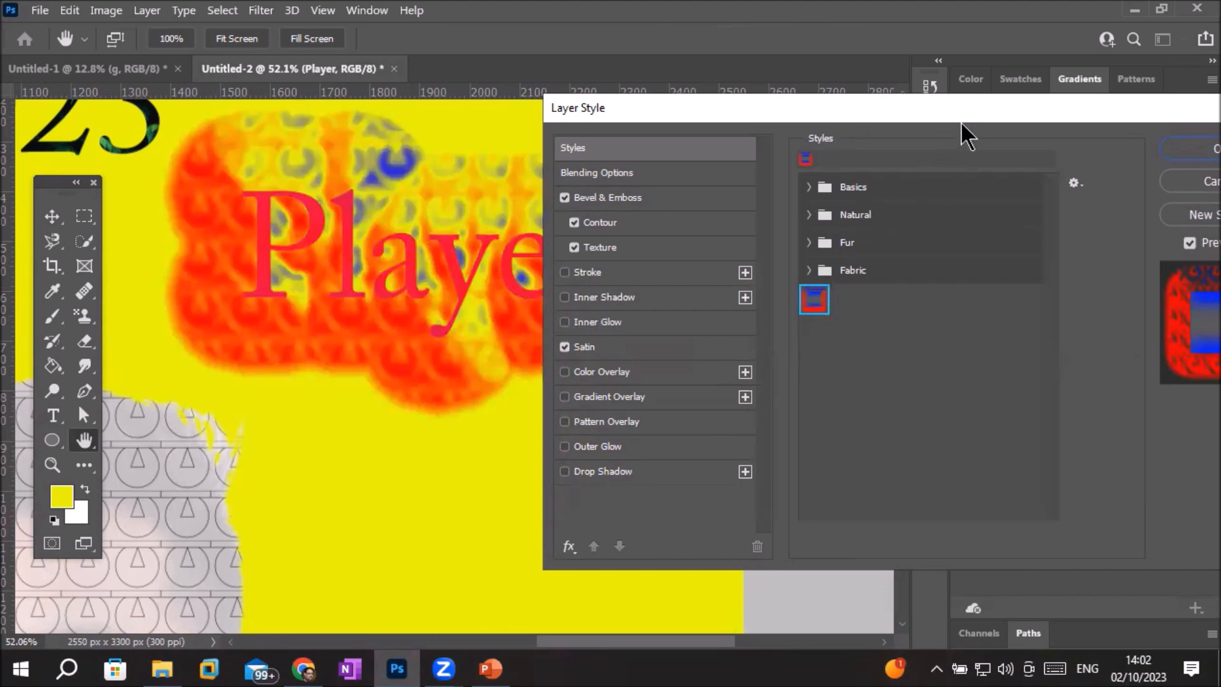
pyautogui.moveTo(960, 121); pyautogui.dragTo(809, 150)
pyautogui.click(824, 187)
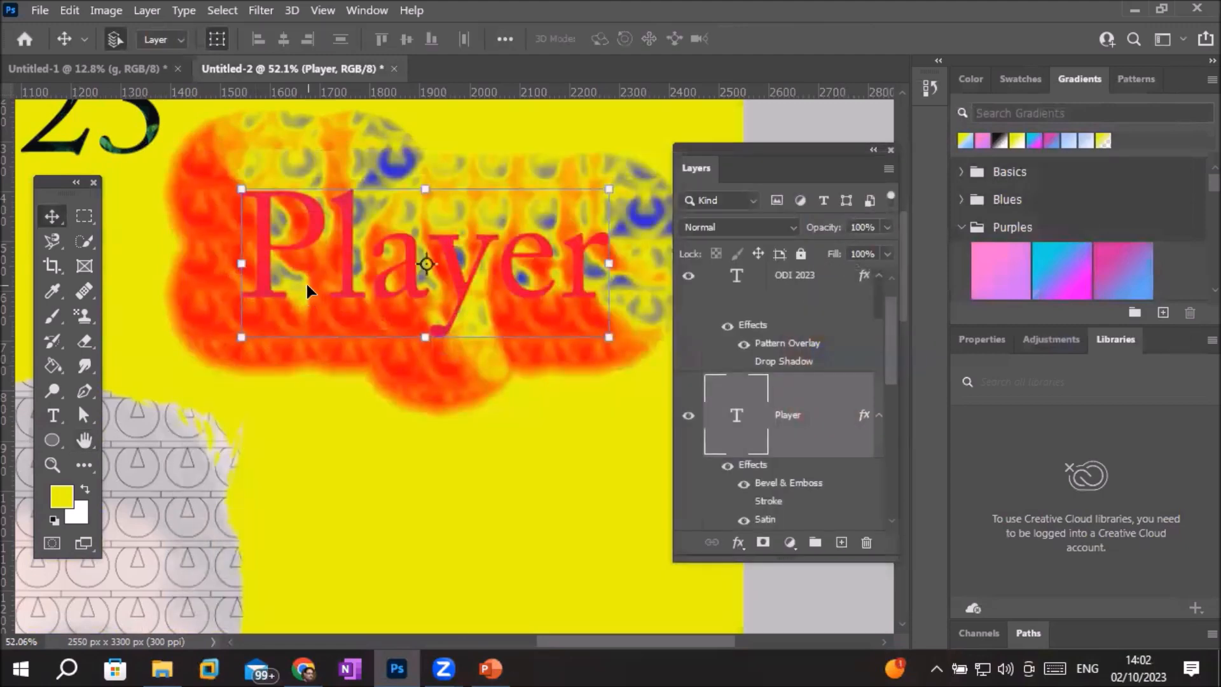
# Apply the saved "g texture" style to the white dashed zigzag shape through its layer style settings.
pyautogui.scroll(-3, 311, 283)
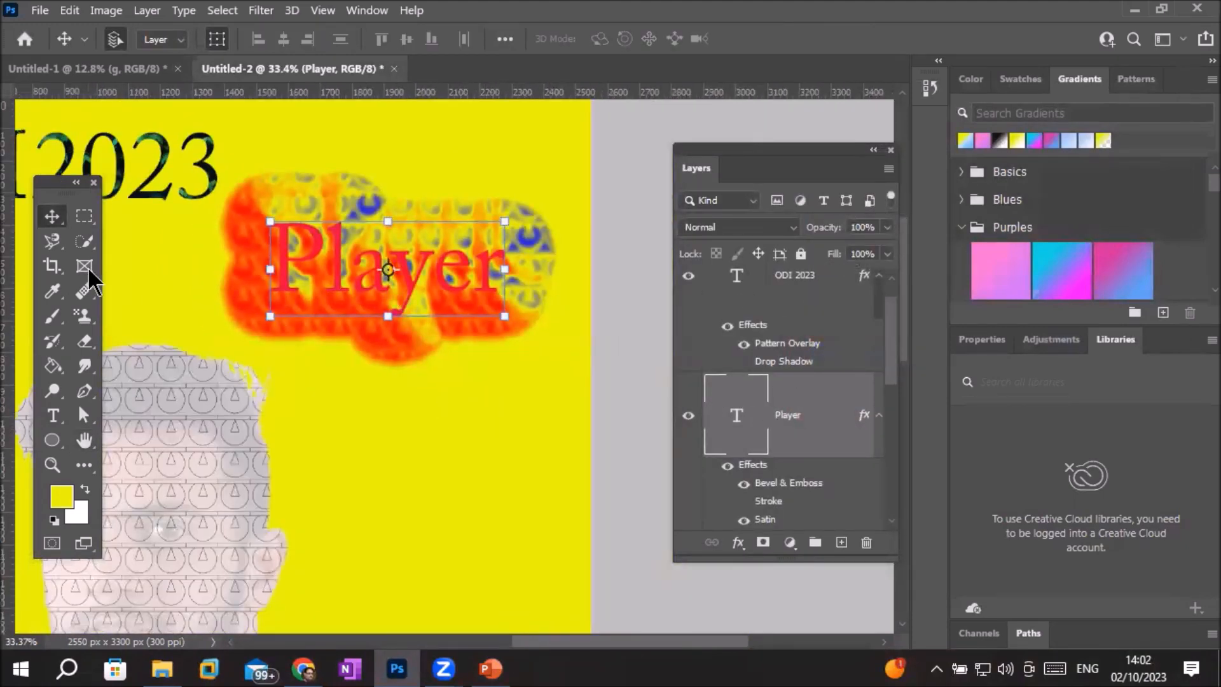
pyautogui.click(308, 367)
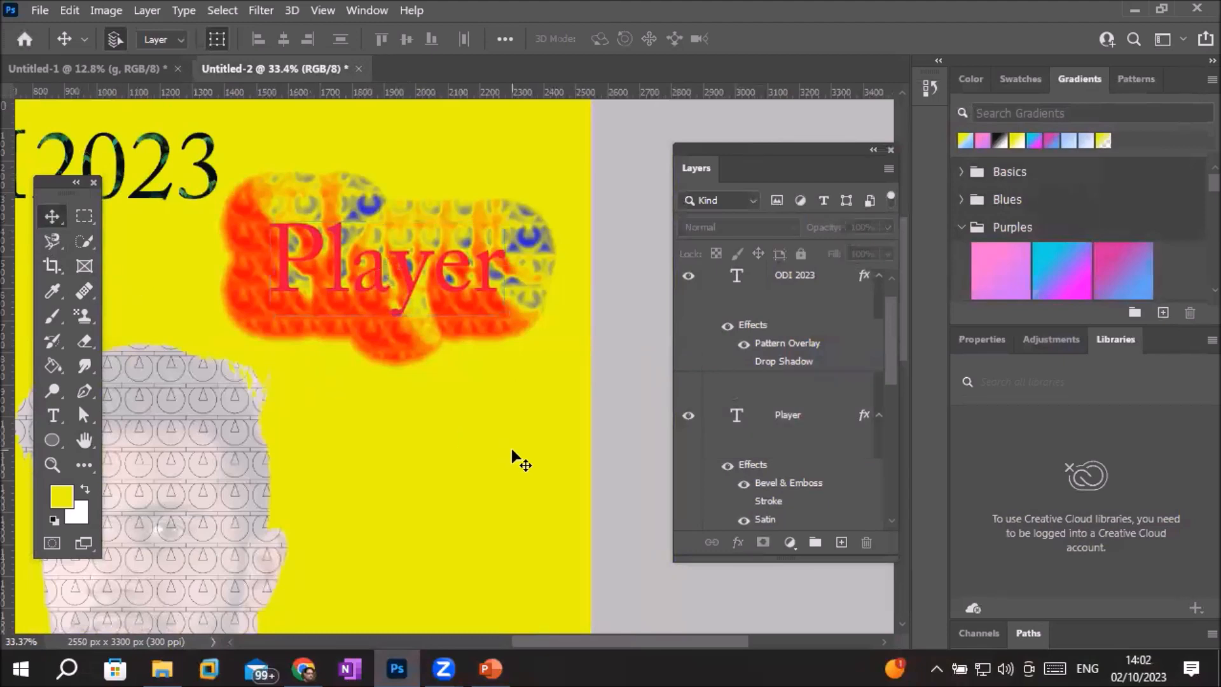
pyautogui.scroll(-2, 451, 493)
pyautogui.scroll(-2, 452, 493)
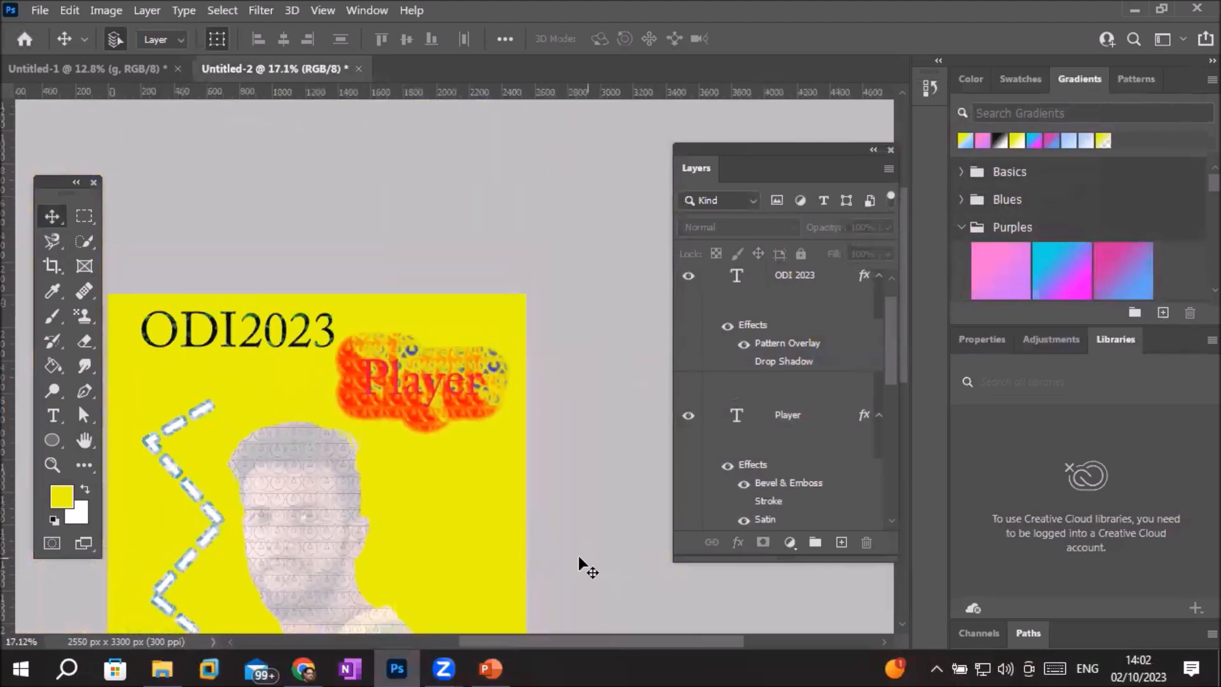
pyautogui.scroll(-2, 580, 567)
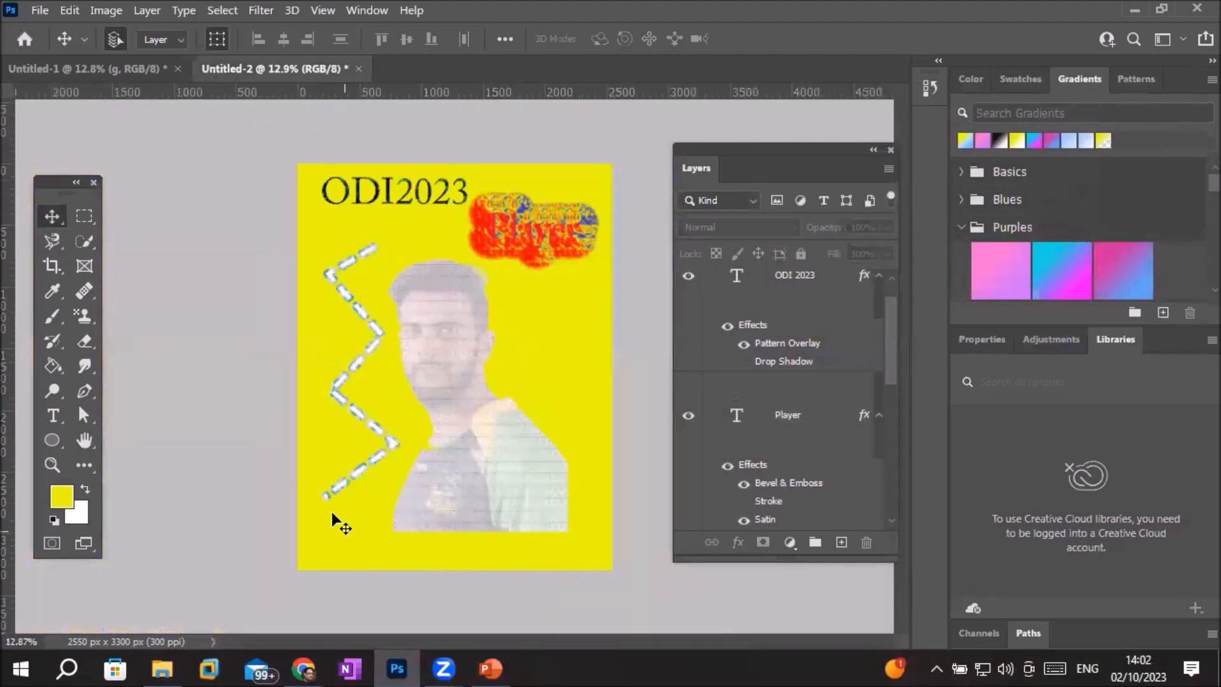
pyautogui.click(338, 382)
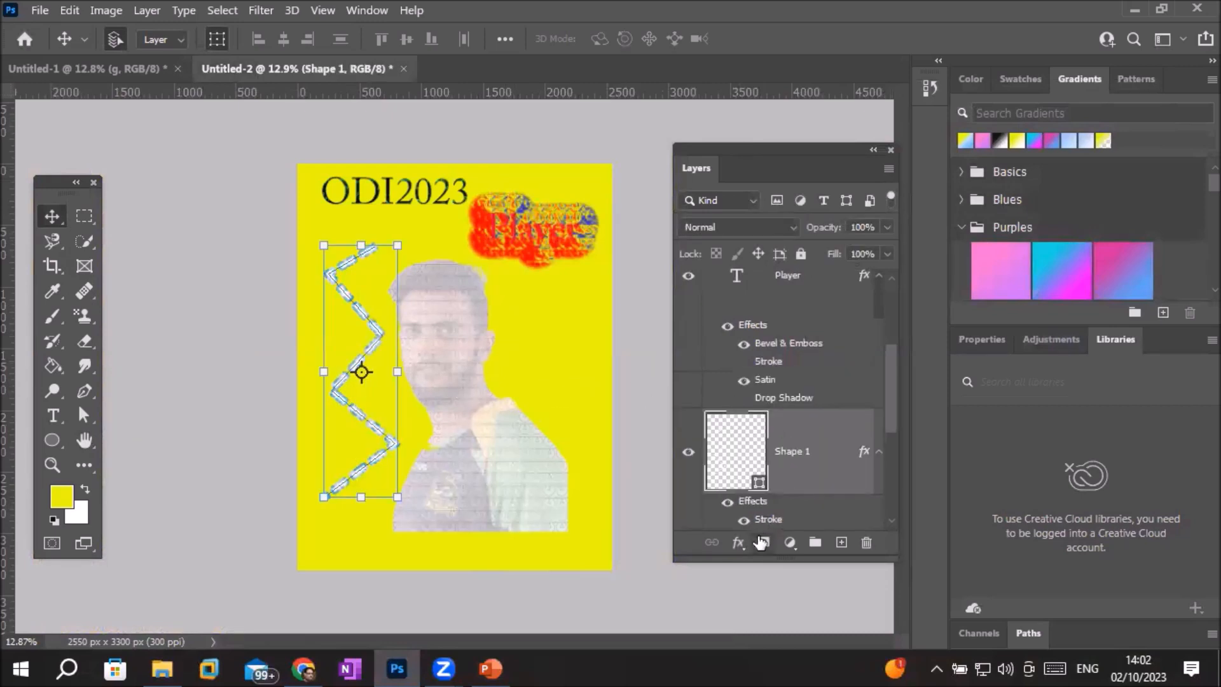
pyautogui.click(736, 544)
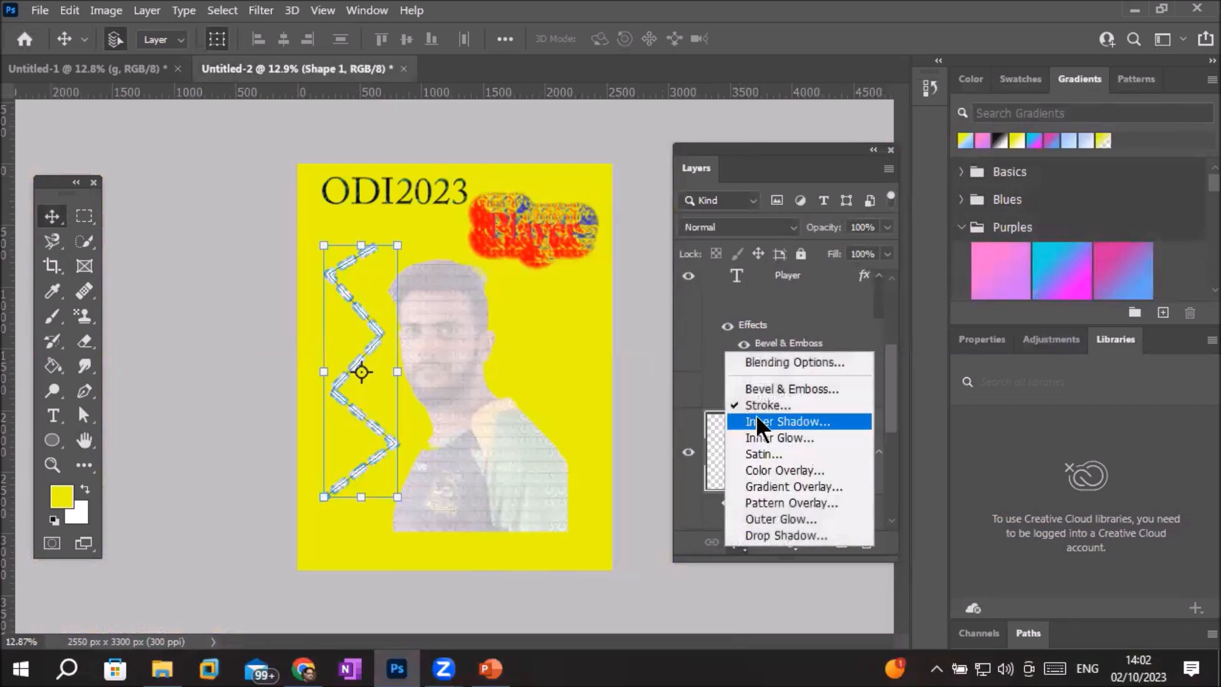
pyautogui.click(777, 363)
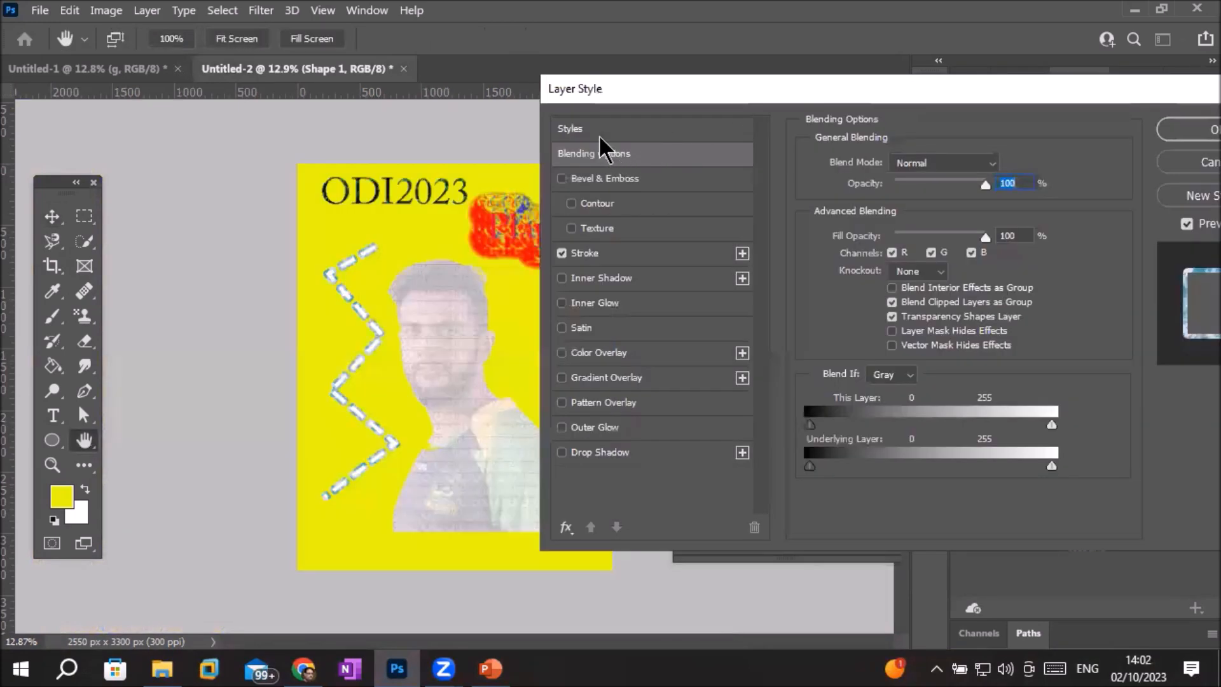
pyautogui.click(571, 128)
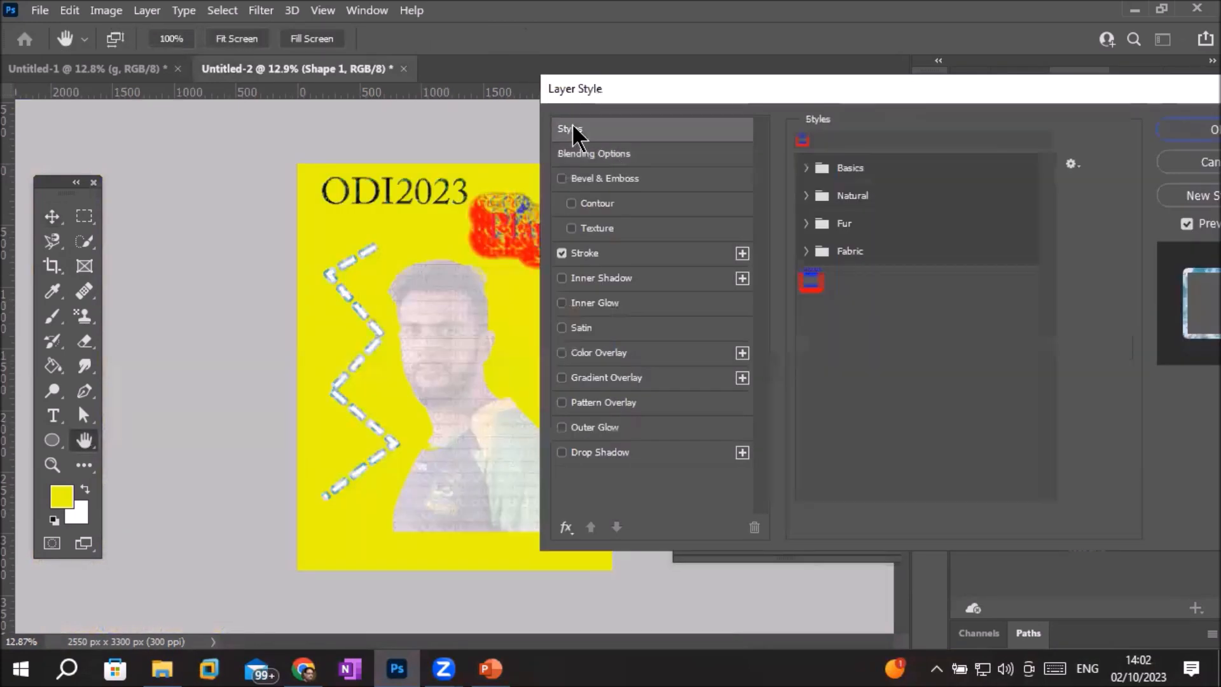
pyautogui.click(812, 281)
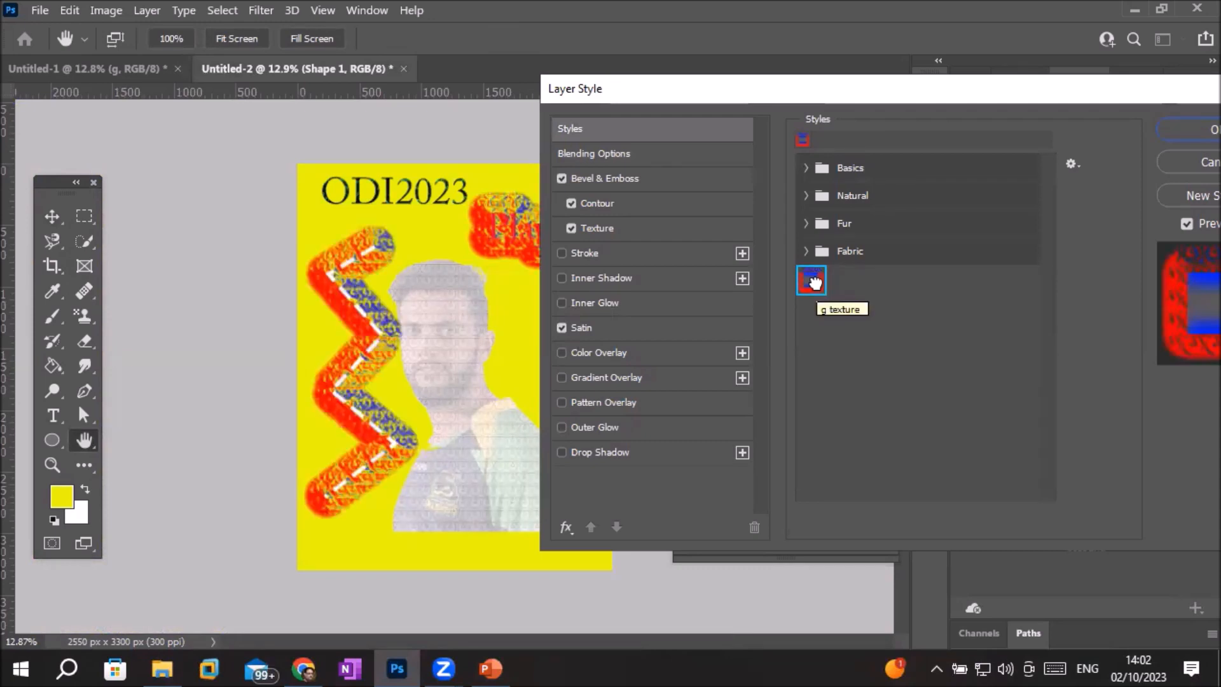
pyautogui.click(1199, 132)
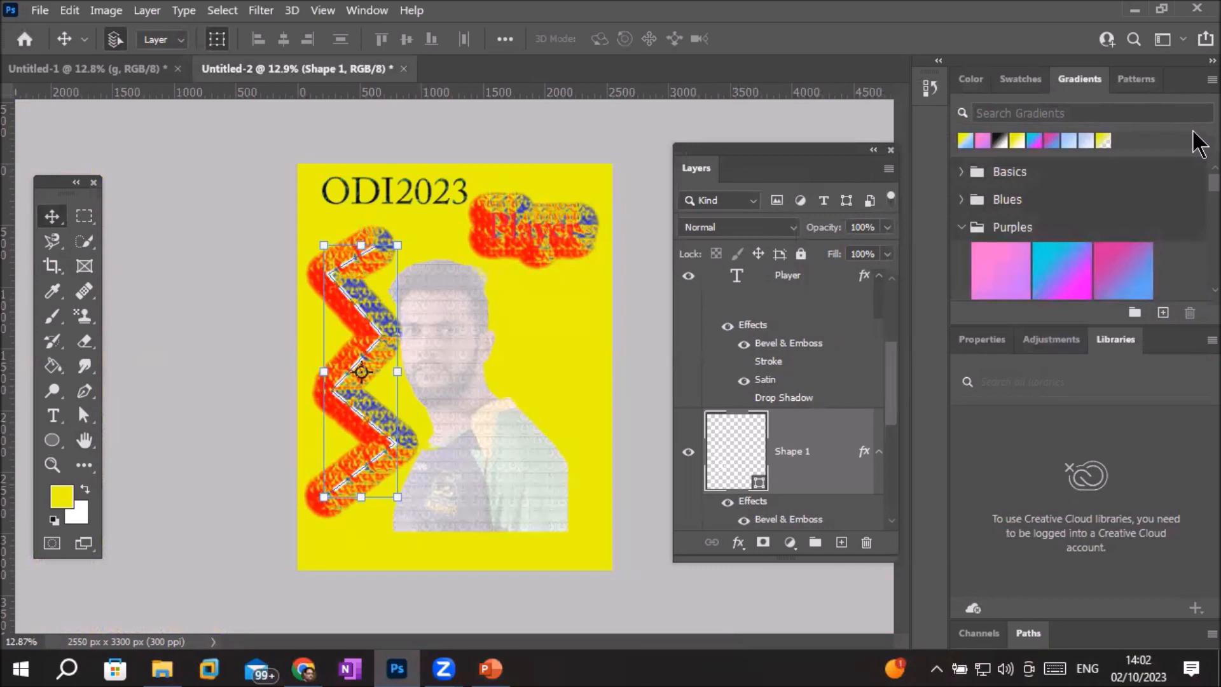
# Move the player photo to the right and open the preset styles in its layer style settings.
pyautogui.click(463, 327)
pyautogui.moveTo(480, 334); pyautogui.dragTo(534, 341)
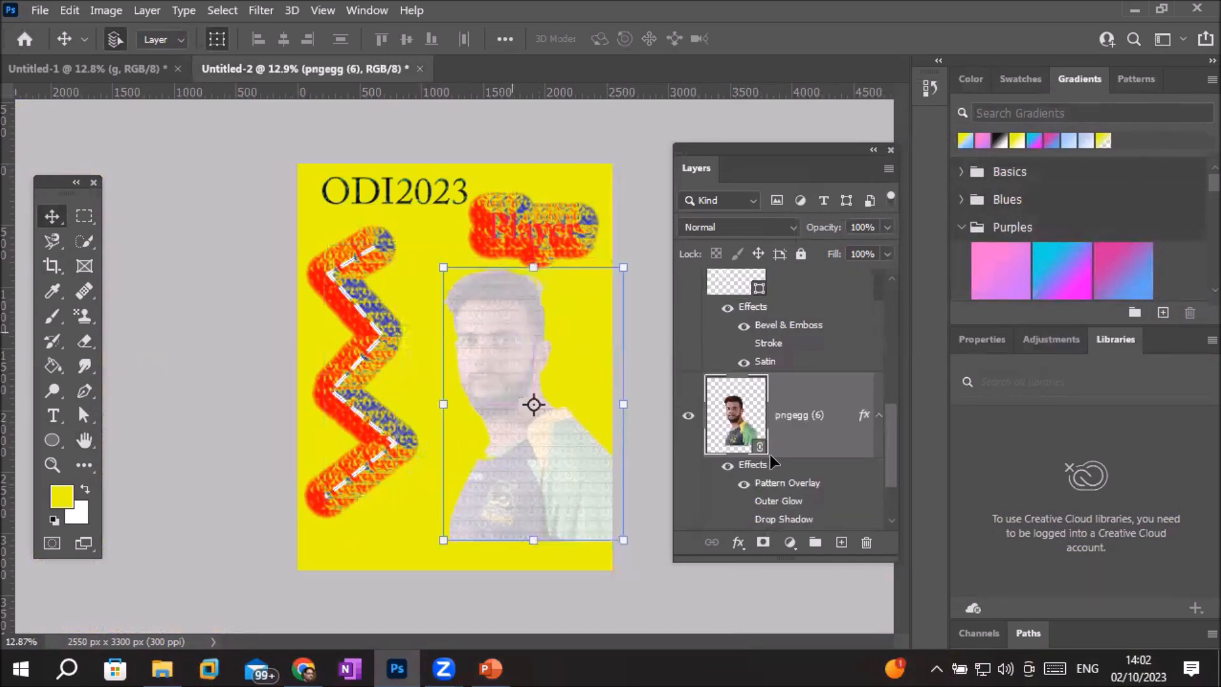
pyautogui.click(740, 543)
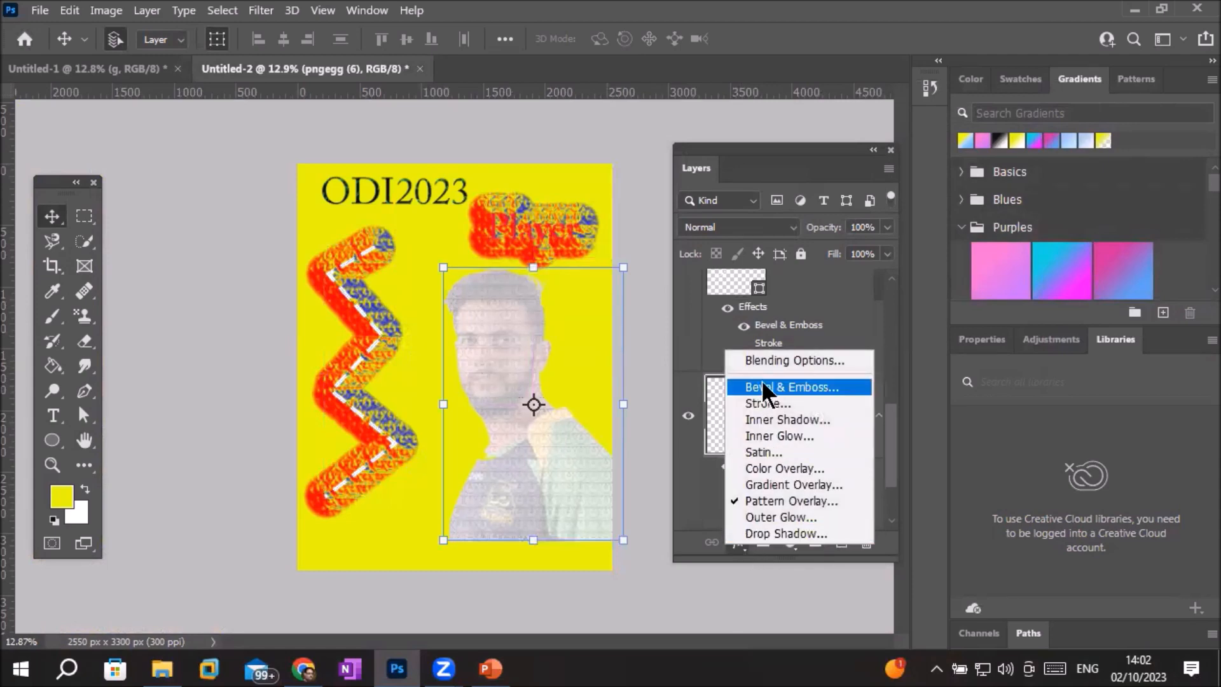
pyautogui.click(770, 360)
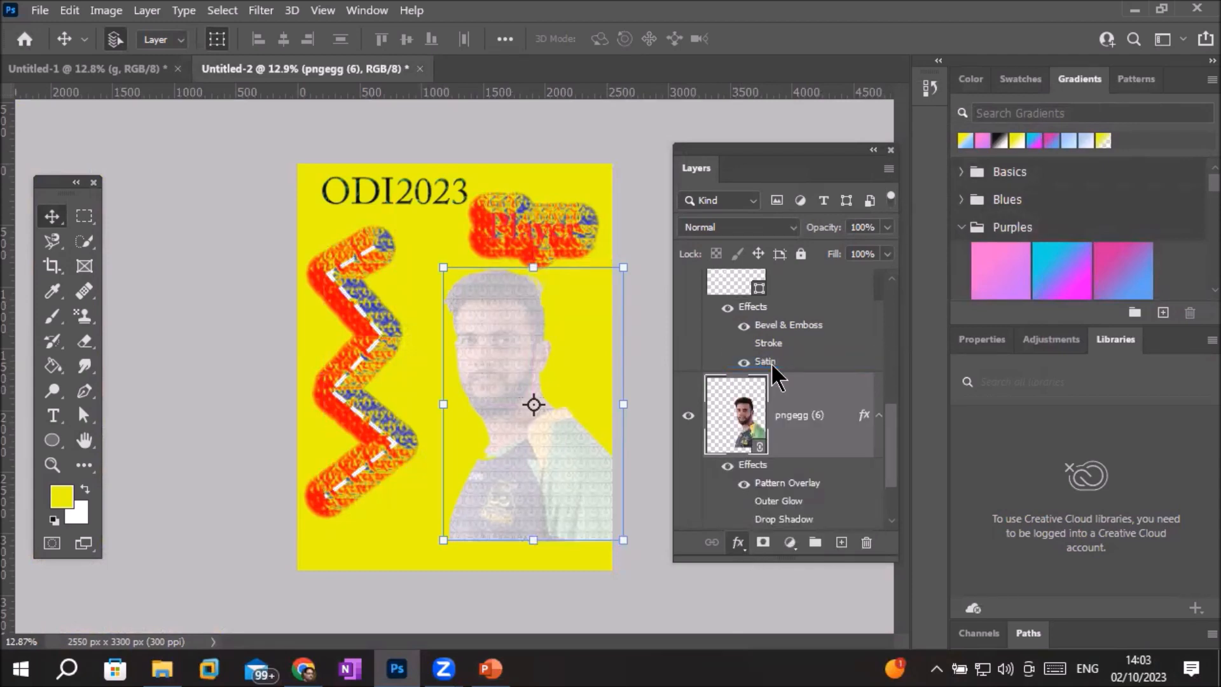
pyautogui.moveTo(767, 93); pyautogui.dragTo(905, 91)
pyautogui.click(628, 129)
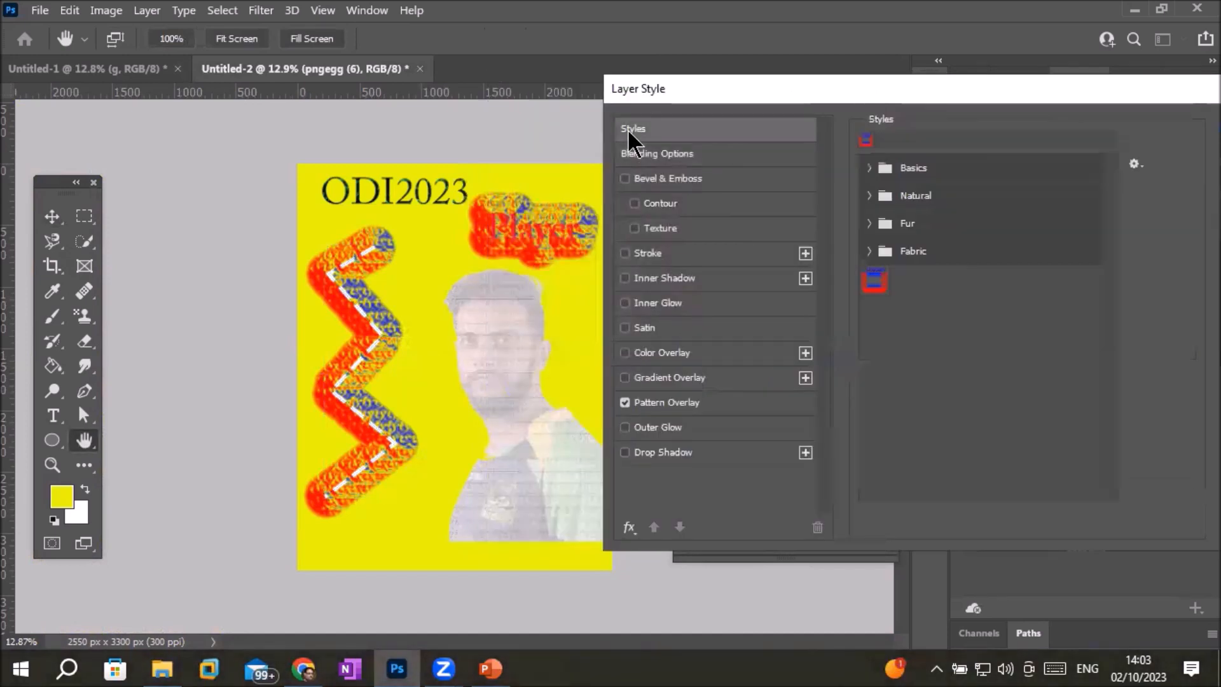
# Look into the Basics style group and try four of the Natural style presets on the player photo.
pyautogui.click(869, 168)
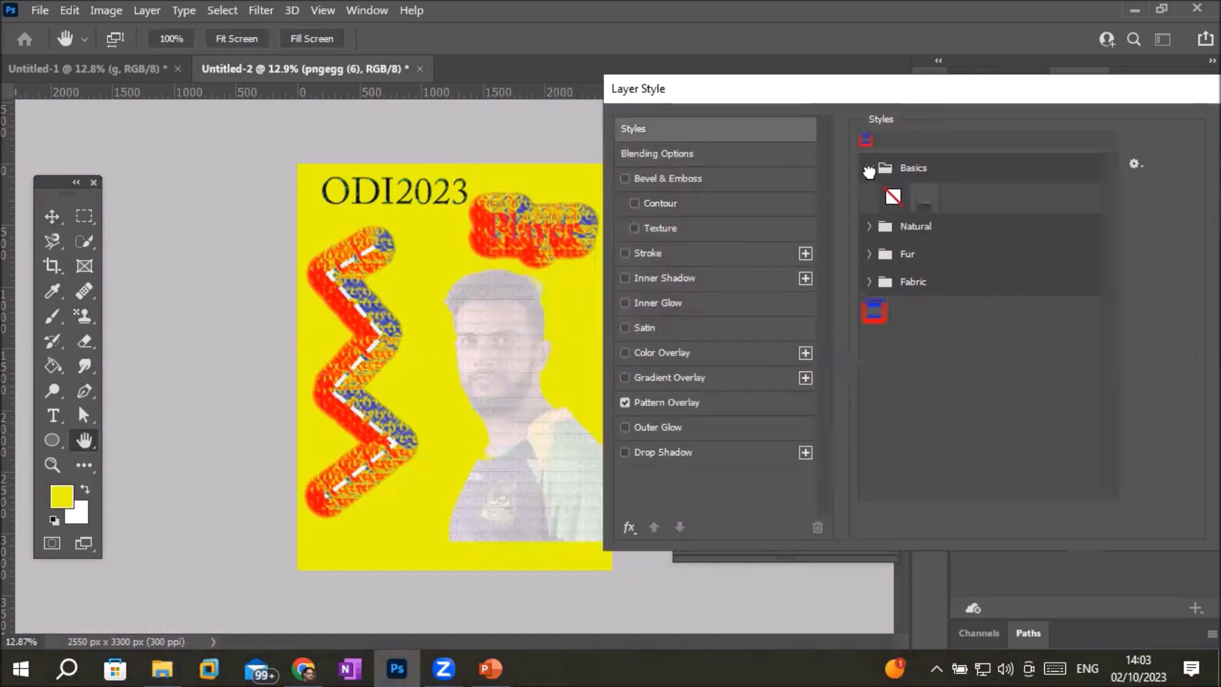
pyautogui.click(869, 169)
pyautogui.click(868, 196)
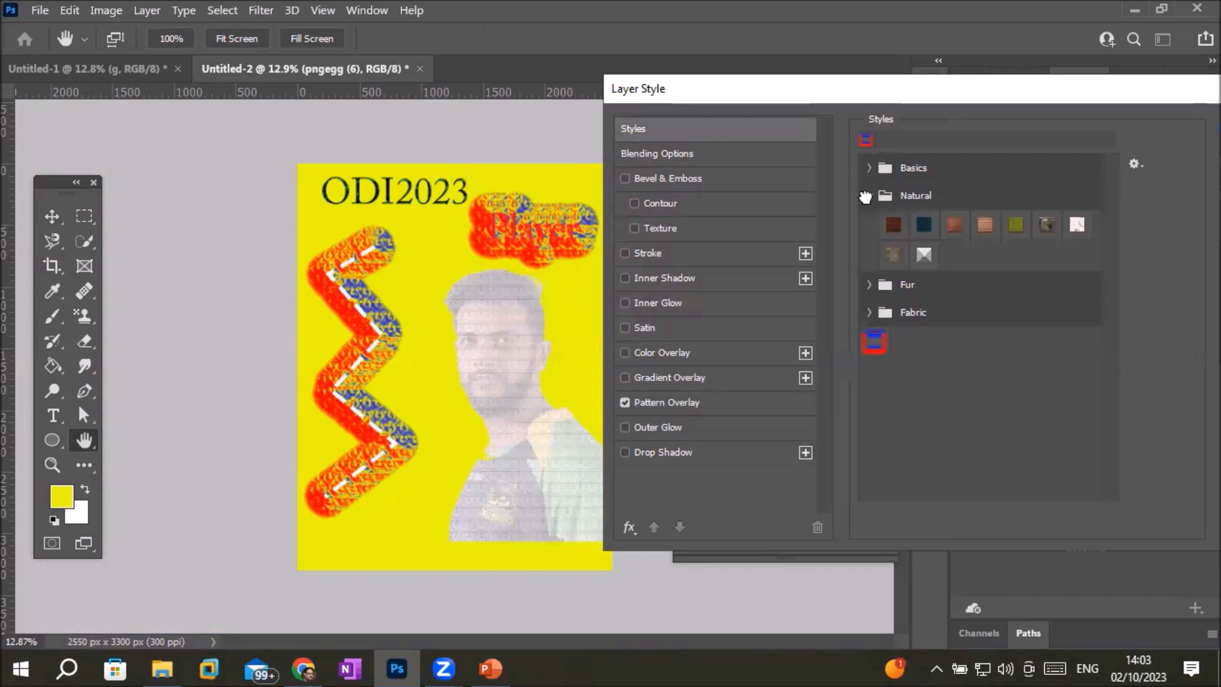
pyautogui.click(1015, 225)
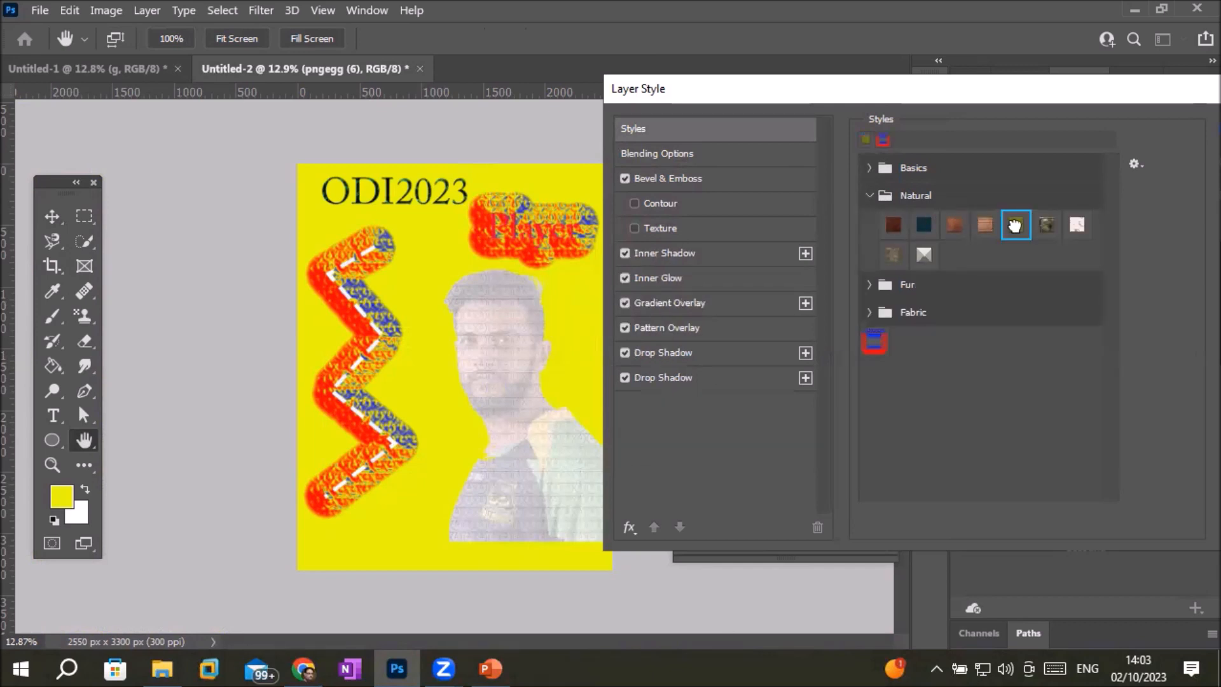
pyautogui.click(1049, 226)
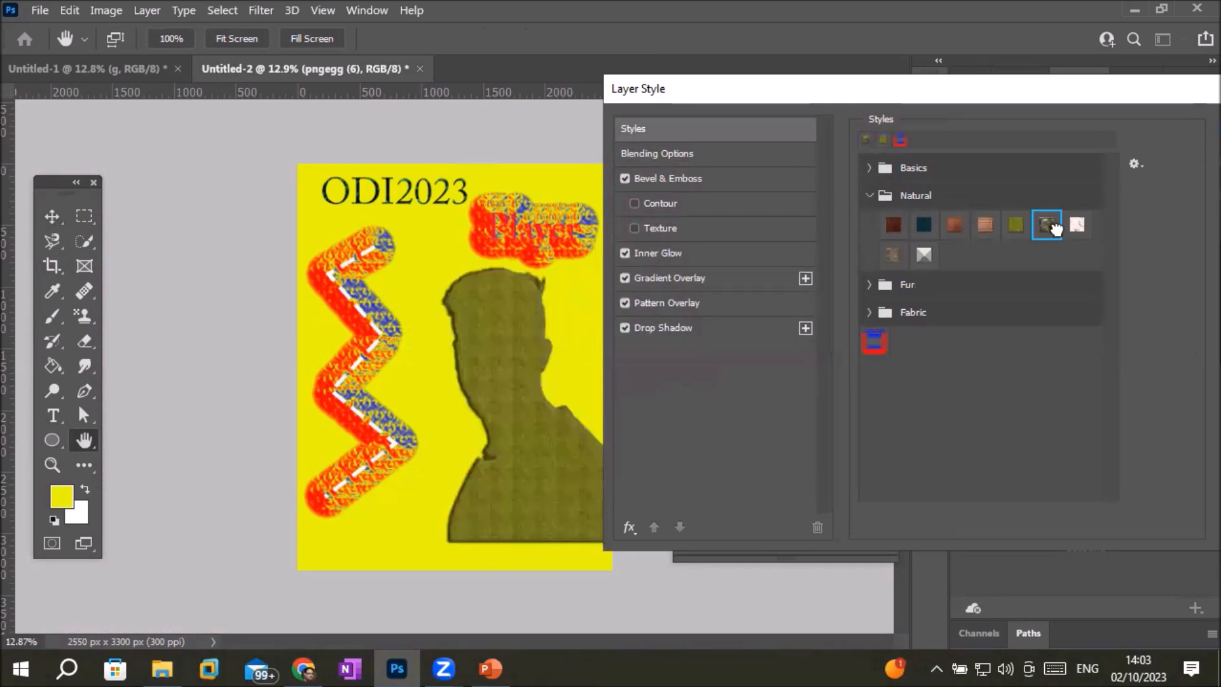
pyautogui.click(1075, 230)
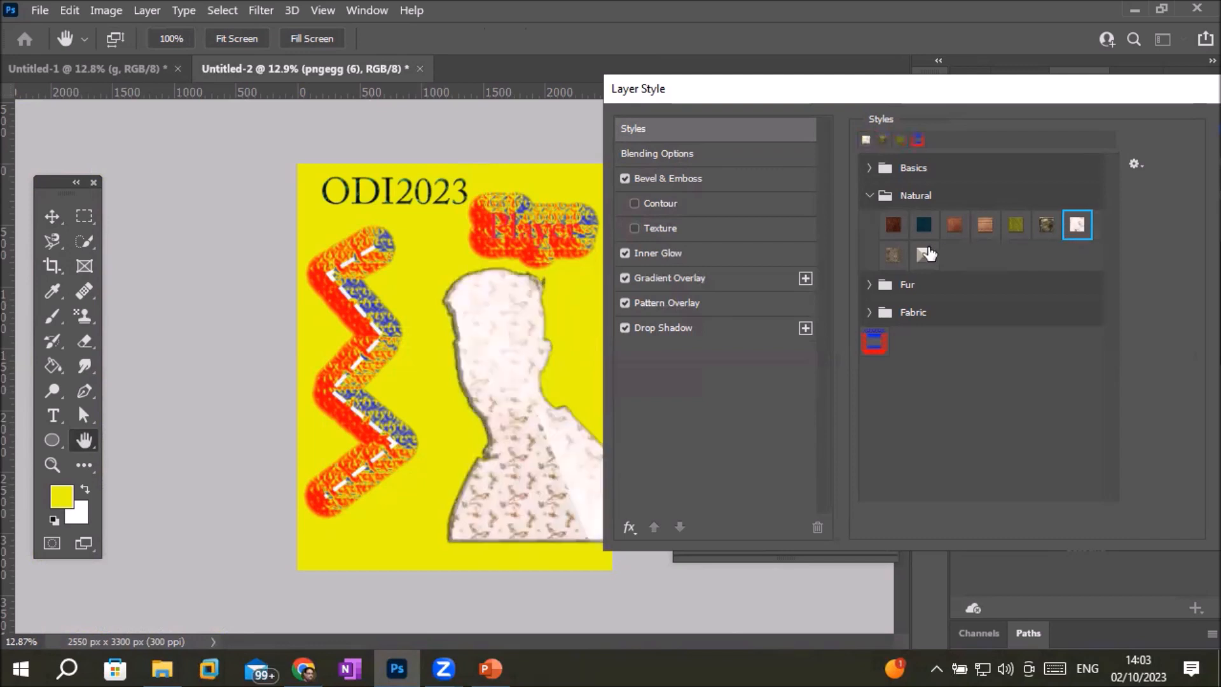
pyautogui.click(927, 251)
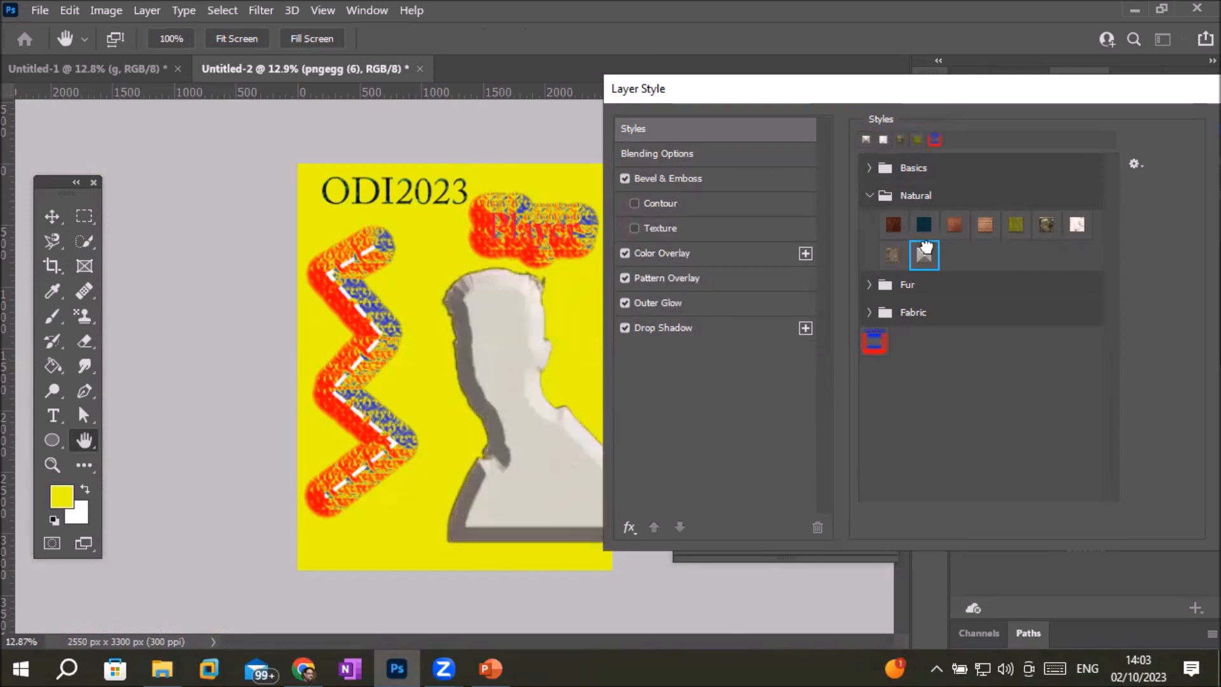
# Choose the saved "g texture" style for the player photo, apply it, and inspect the result.
pyautogui.click(873, 342)
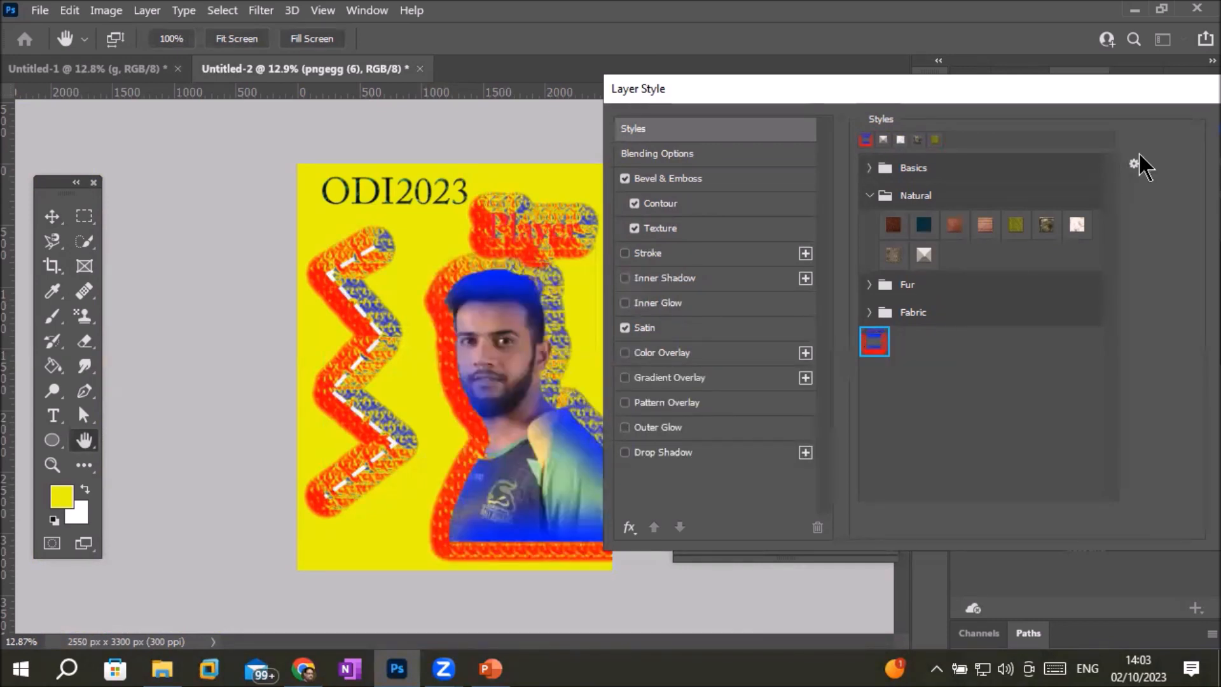
pyautogui.moveTo(1119, 85); pyautogui.dragTo(779, 164)
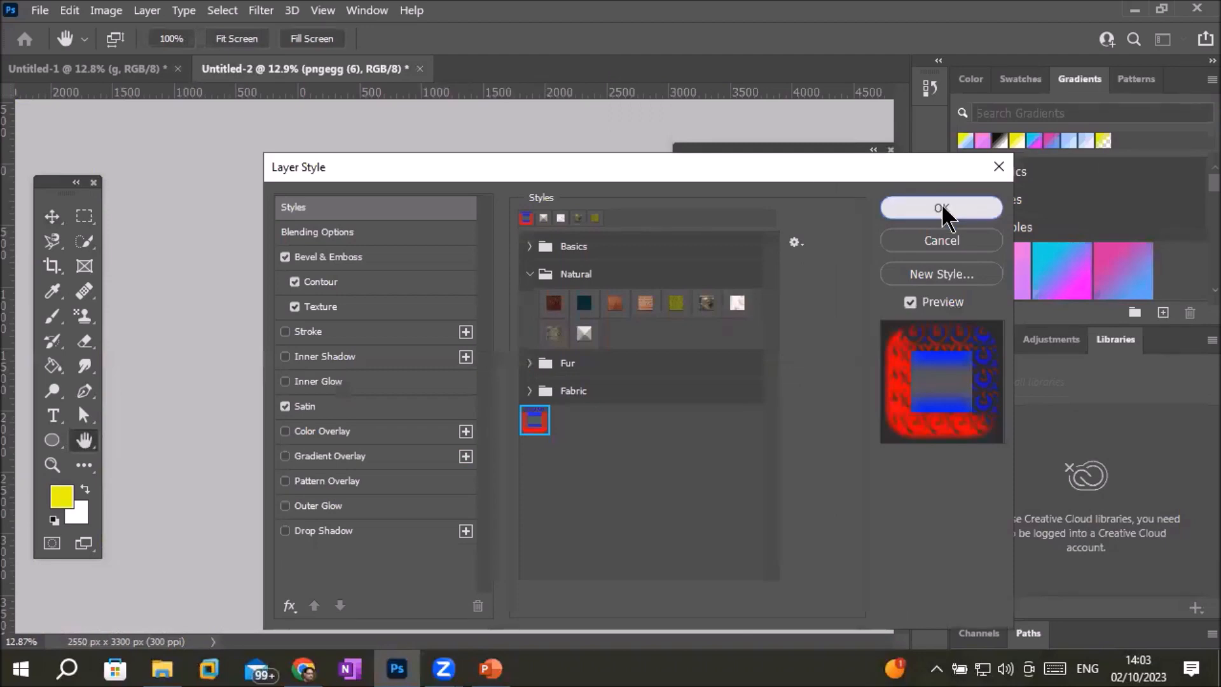
pyautogui.click(943, 209)
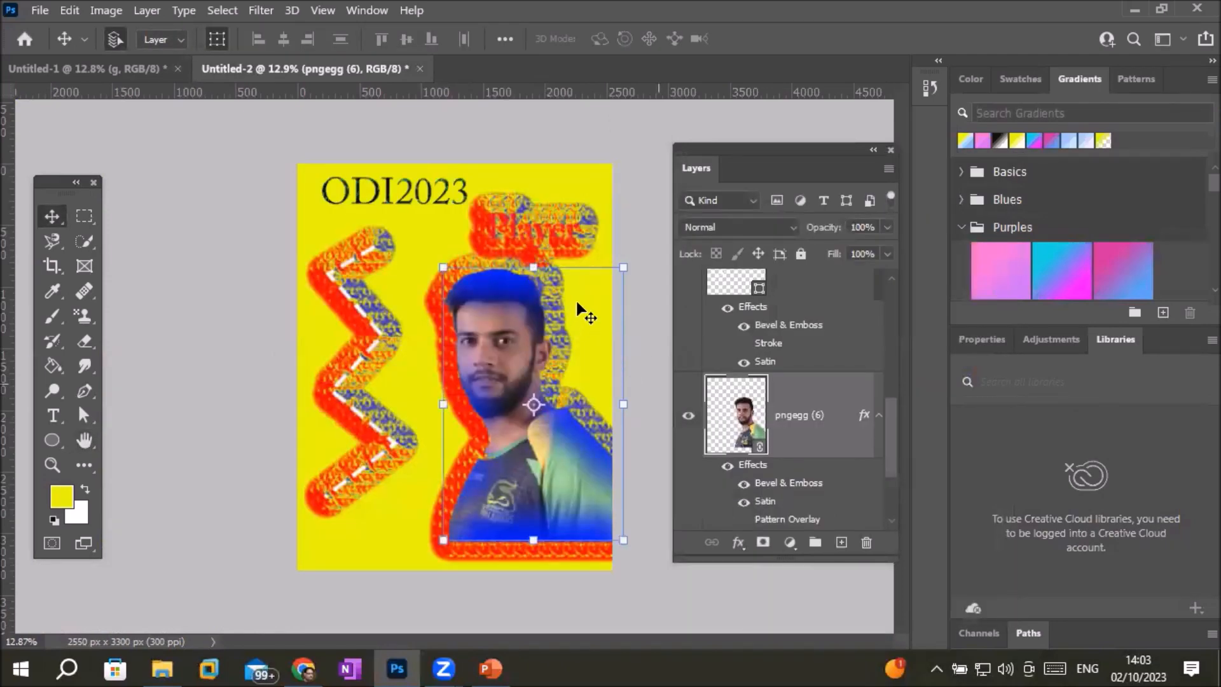
pyautogui.scroll(3, 610, 220)
pyautogui.scroll(2, 601, 406)
pyautogui.scroll(-4, 525, 468)
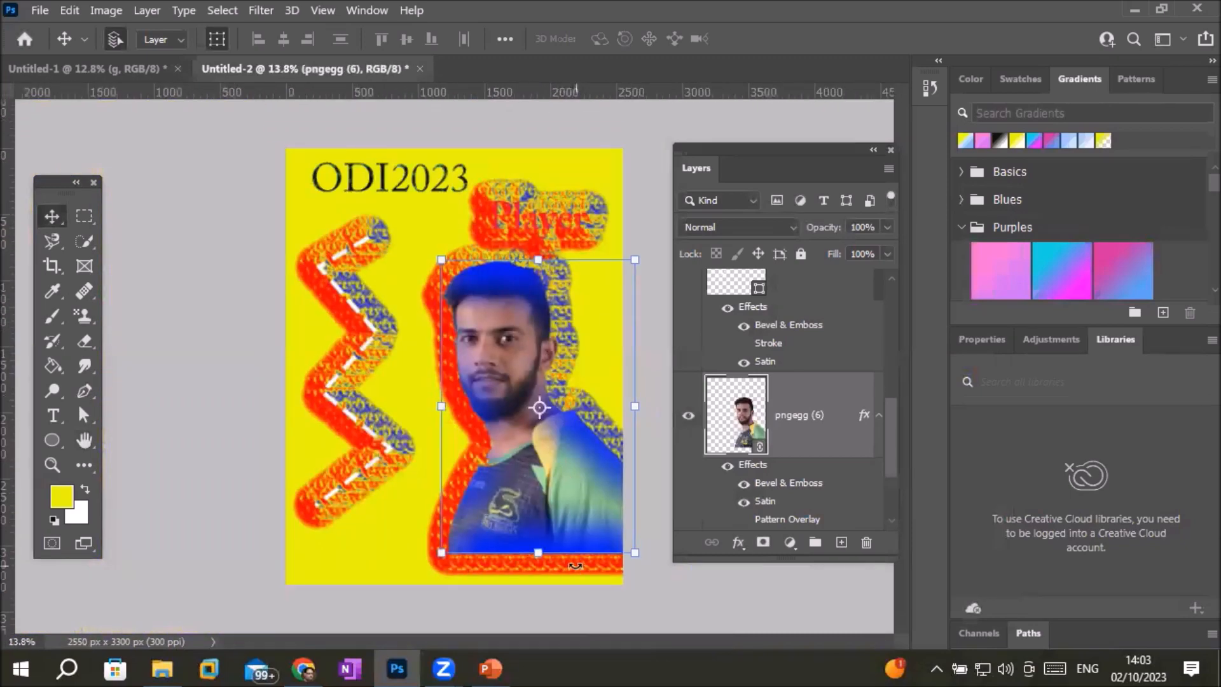
pyautogui.scroll(2, 583, 527)
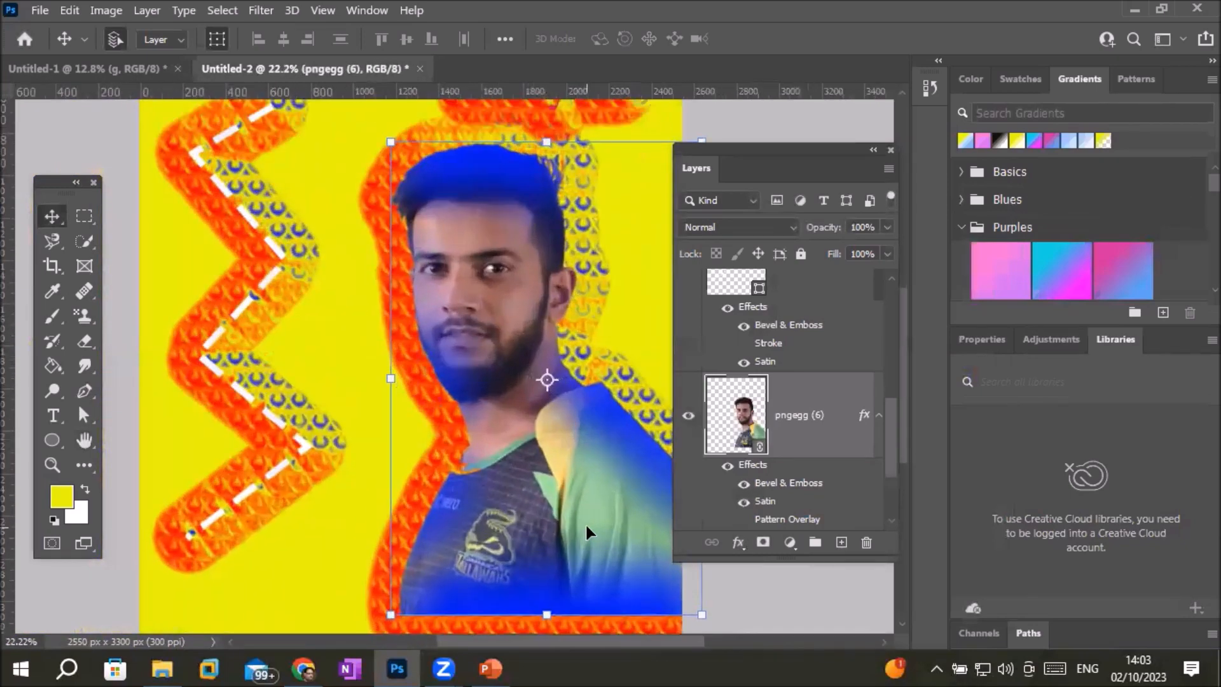
pyautogui.scroll(1, 585, 521)
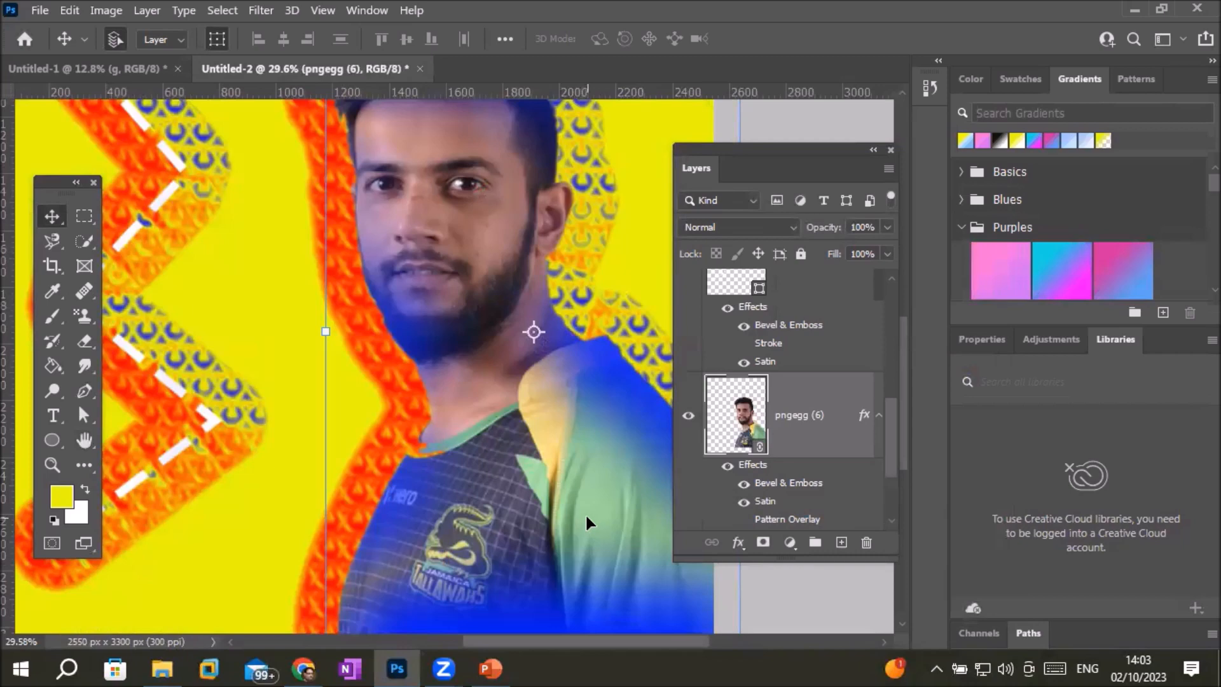
pyautogui.scroll(-3, 585, 512)
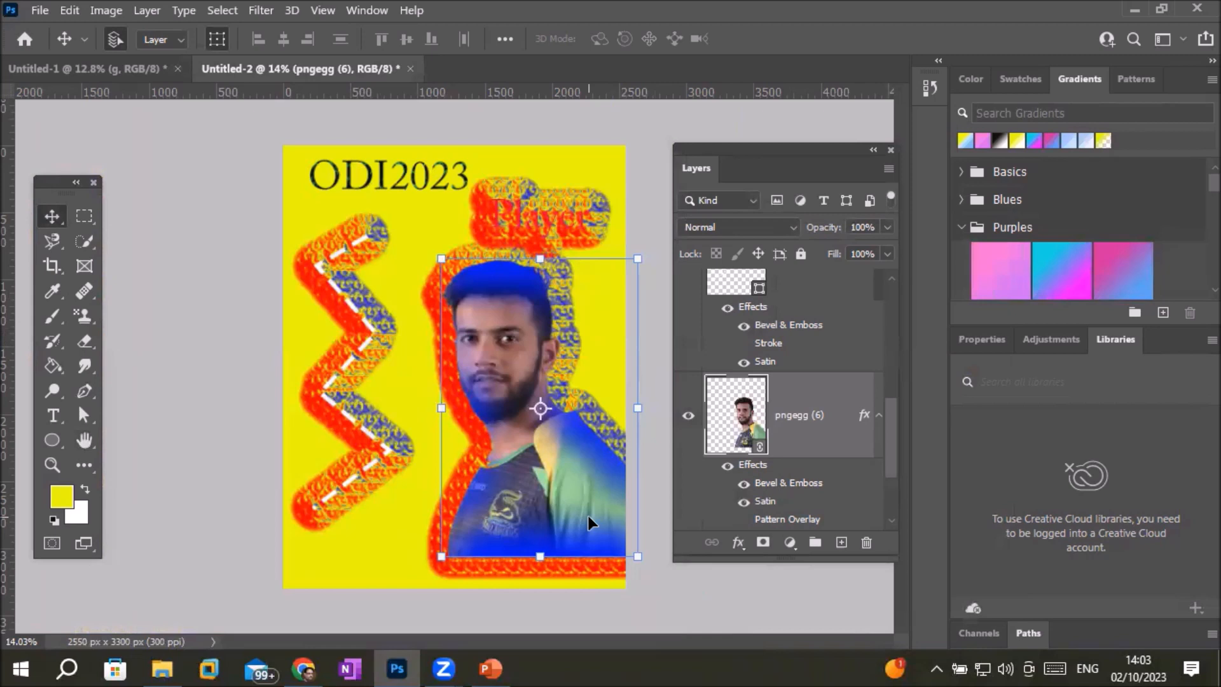
# Draw a yellow ellipse about 400 by 407 px below the zigzag shape, beside the player photo's lower edge.
pyautogui.click(54, 439)
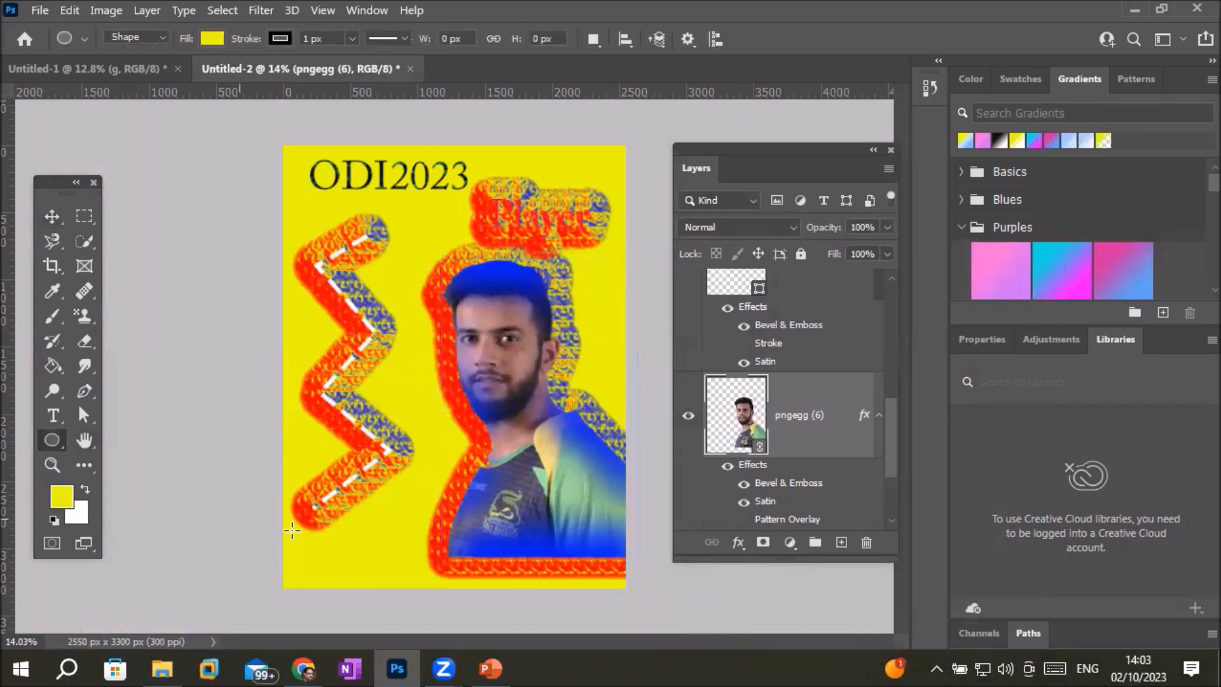
pyautogui.moveTo(357, 524); pyautogui.dragTo(411, 577)
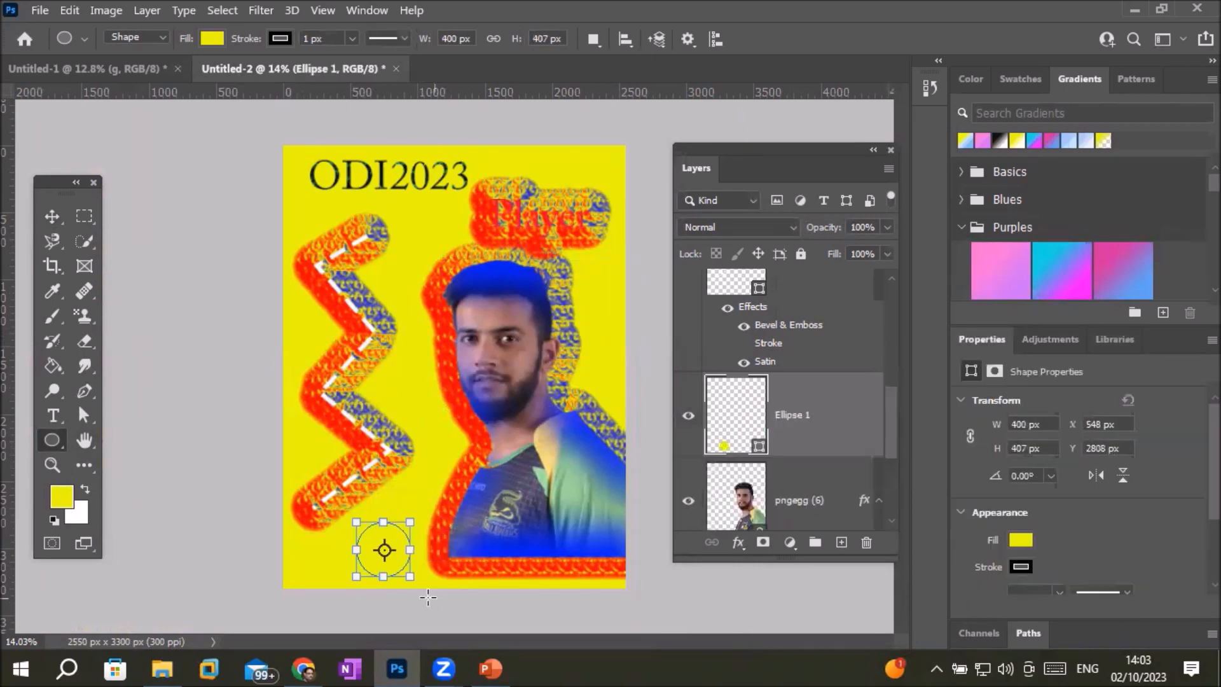
pyautogui.scroll(5, 425, 592)
pyautogui.scroll(2, 380, 593)
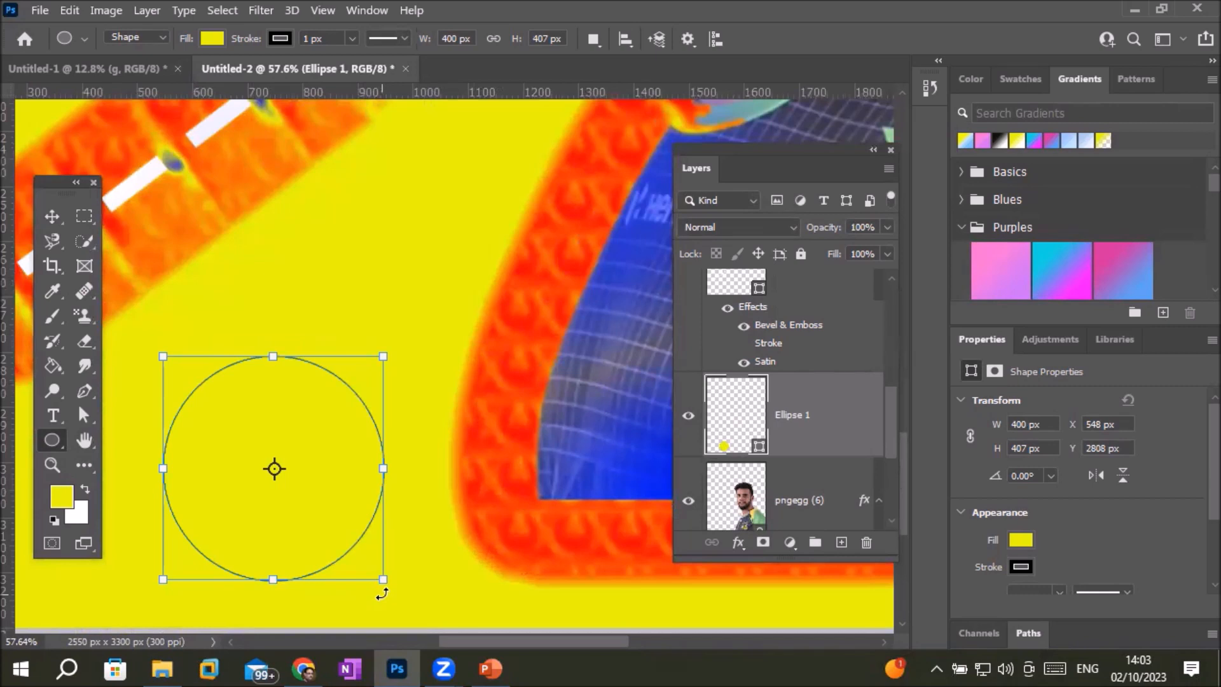
# Add a drop shadow to the ellipse layer and set the shadow colour to red, fd0315.
pyautogui.click(738, 540)
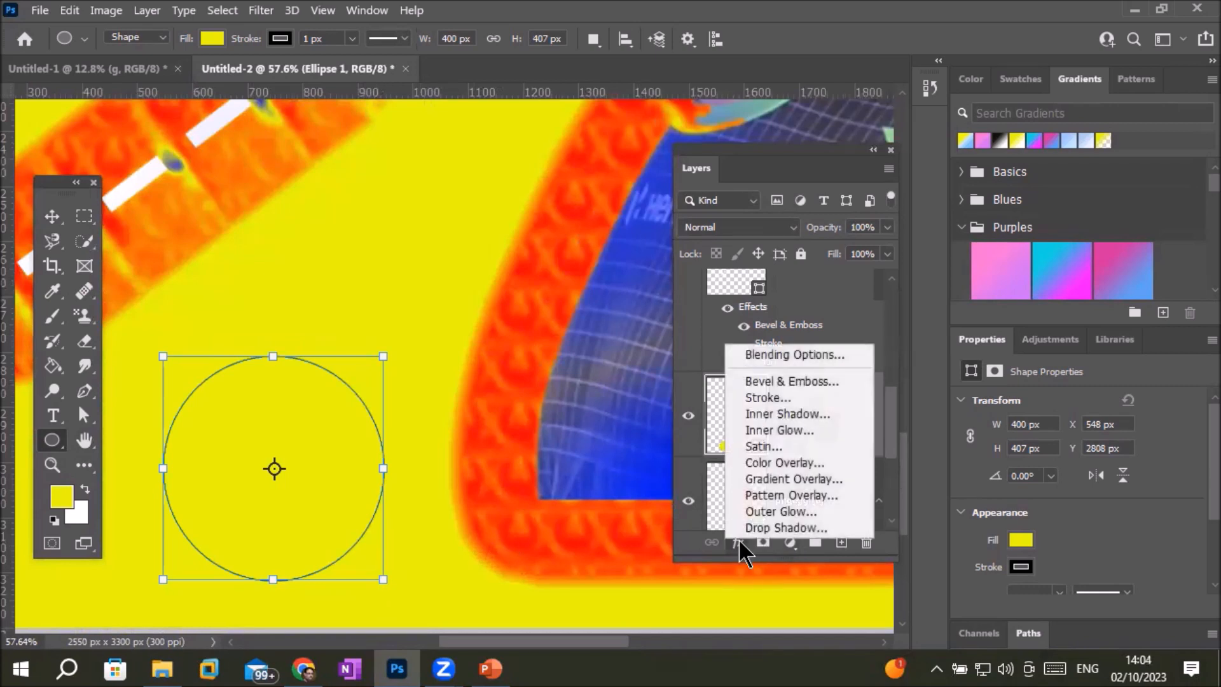
pyautogui.click(774, 356)
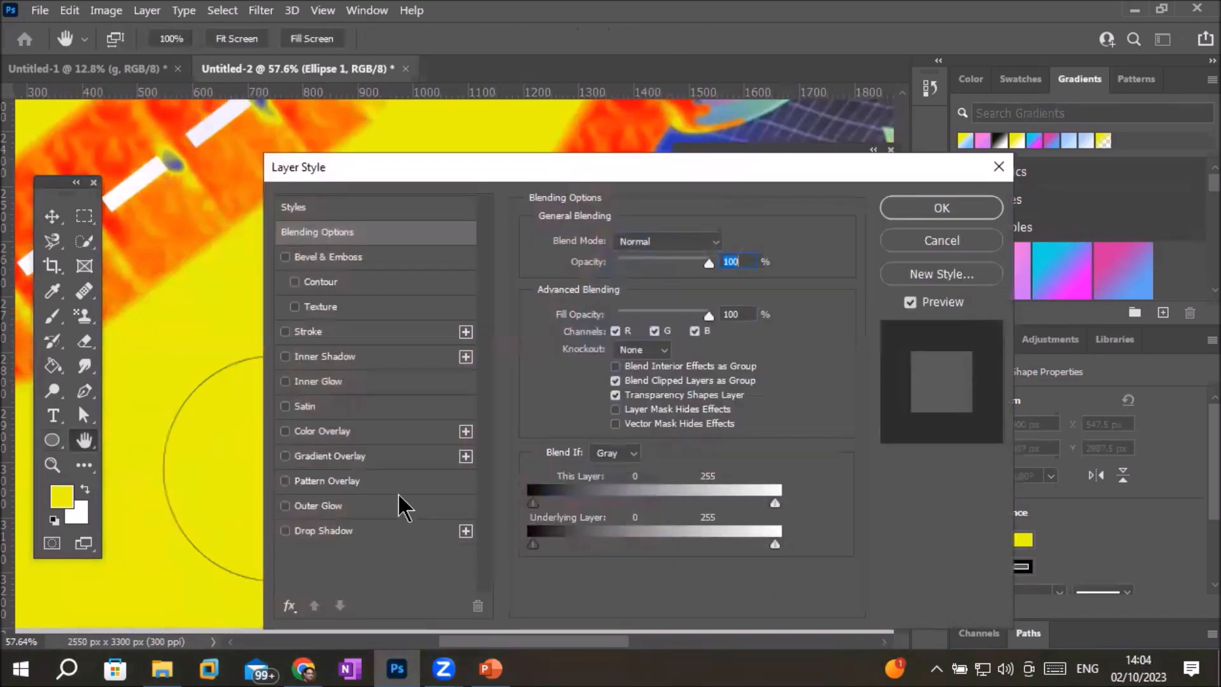
pyautogui.moveTo(407, 164); pyautogui.dragTo(588, 71)
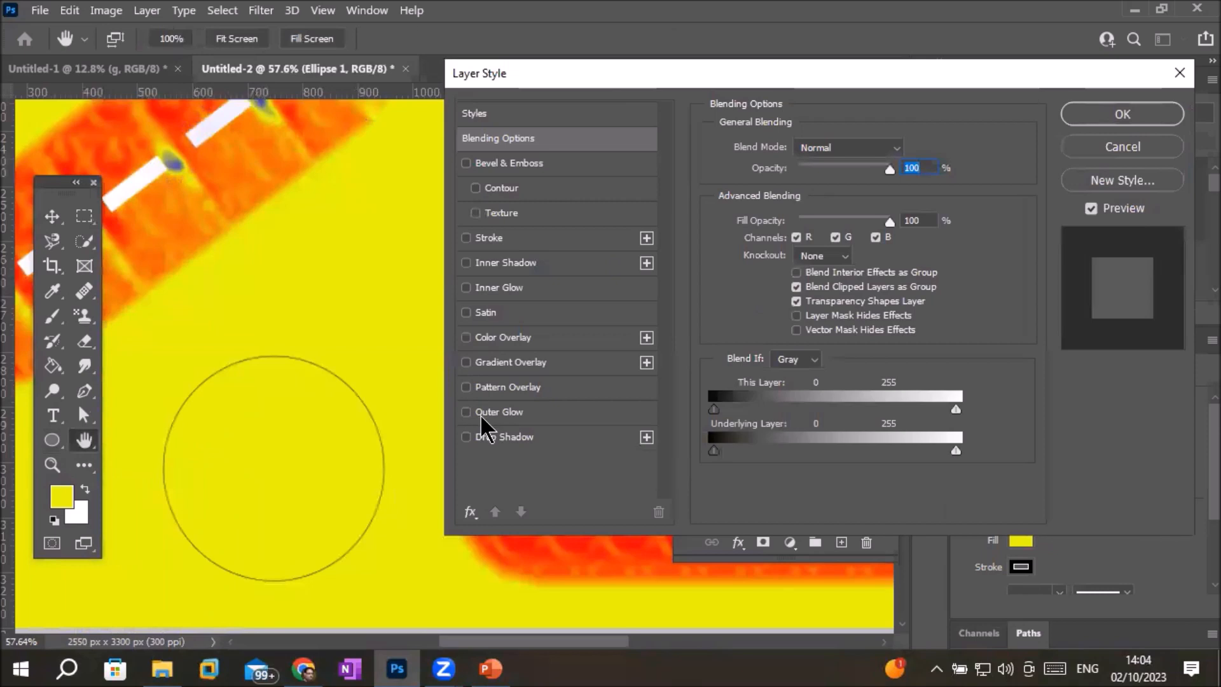
pyautogui.click(487, 438)
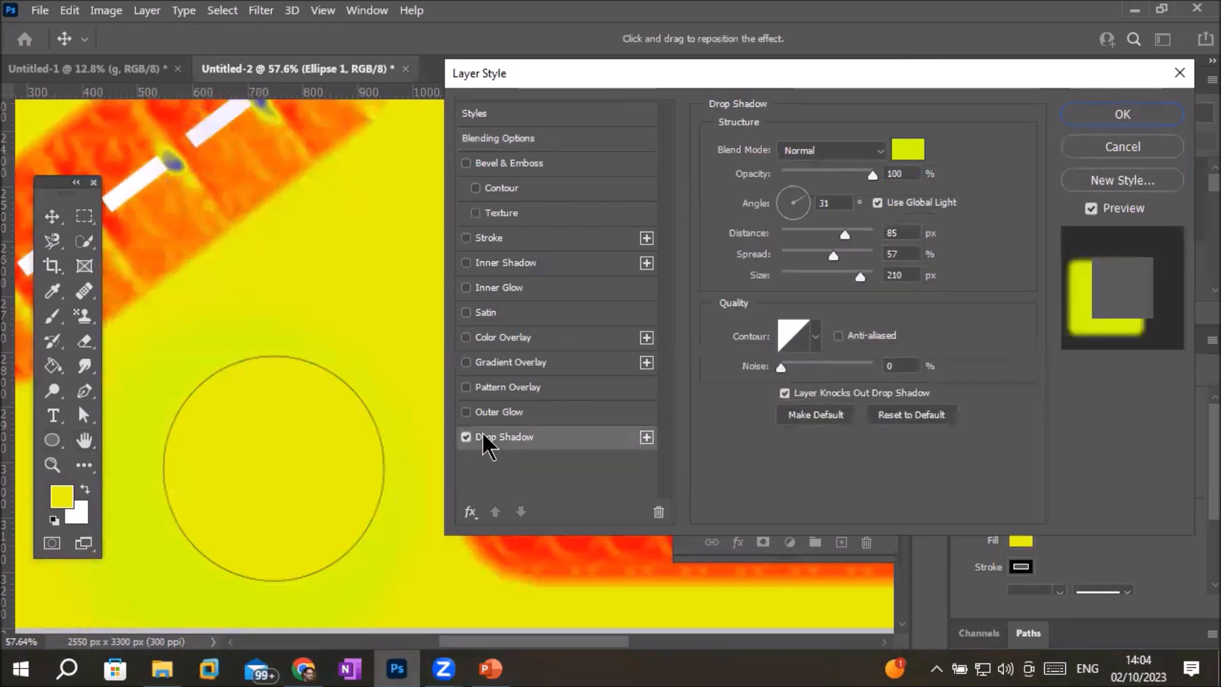
pyautogui.click(906, 148)
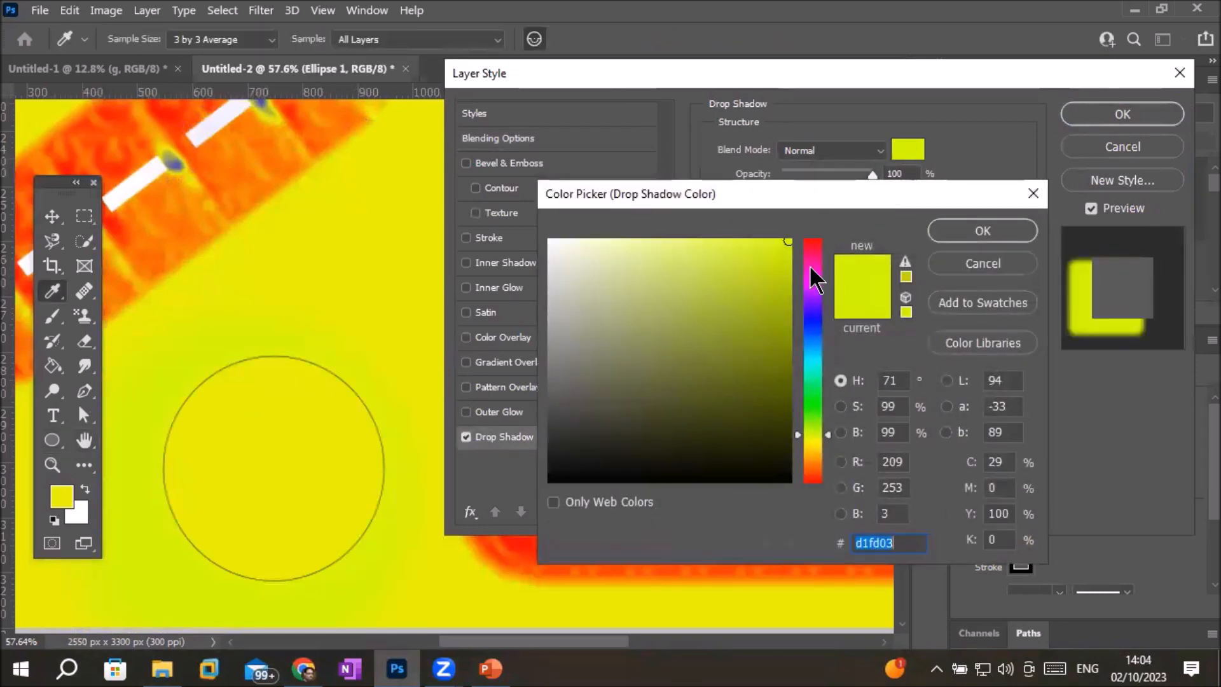
pyautogui.click(813, 240)
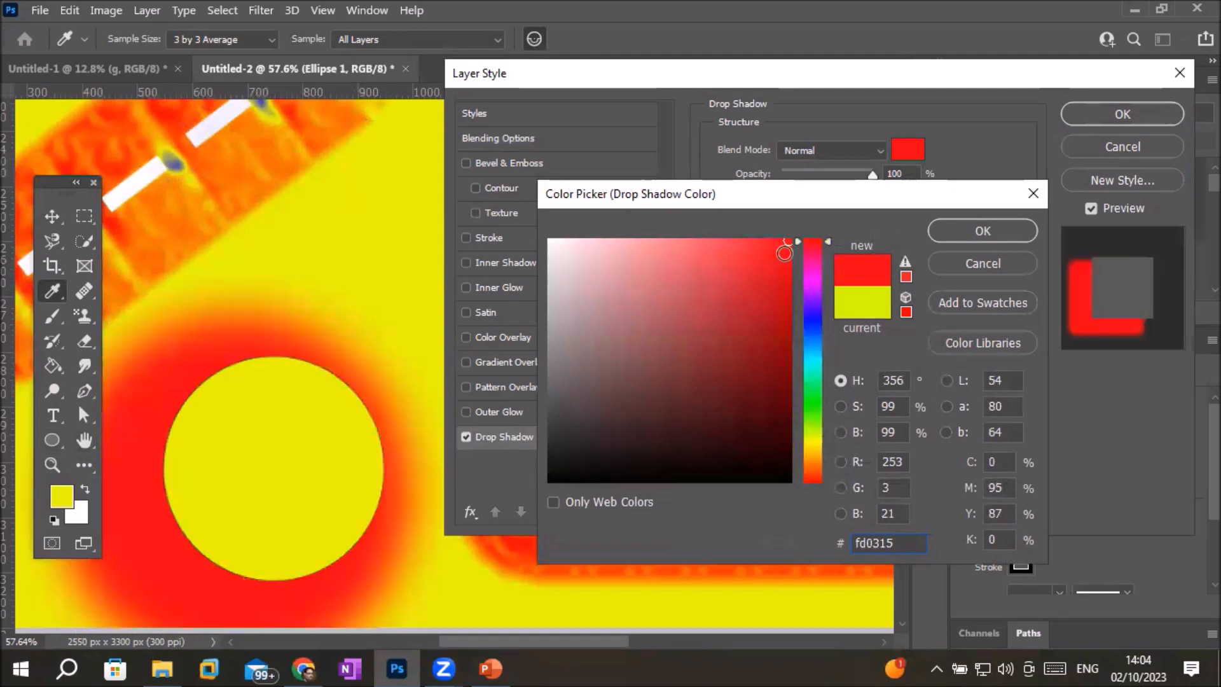
pyautogui.press('Return')
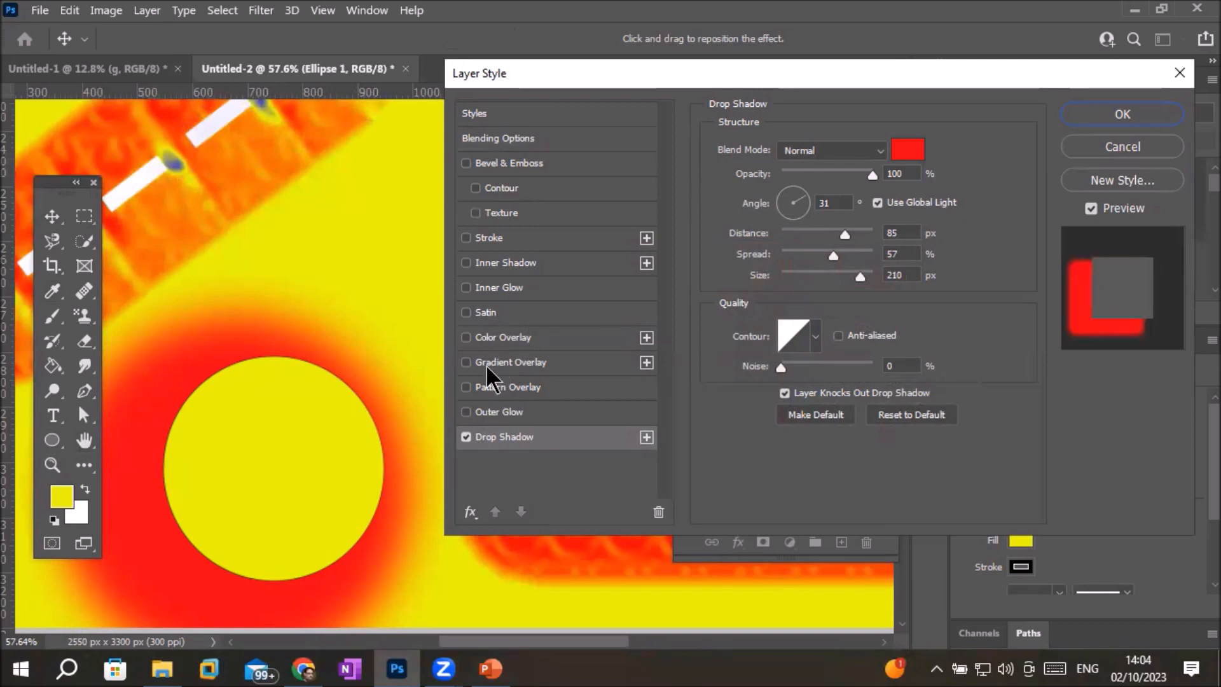
# Add a gradient overlay to the ellipse, trying a pink-to-violet preset before choosing the blue-to-lavender one, and apply the effects.
pyautogui.click(466, 362)
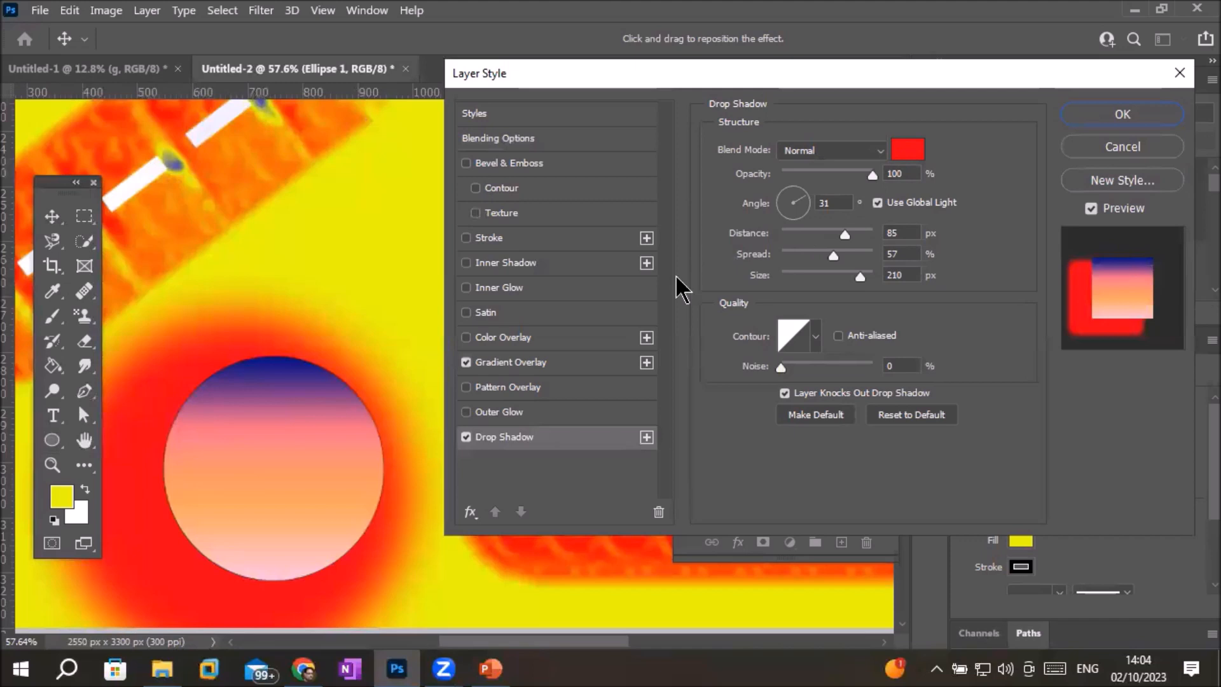
pyautogui.click(534, 361)
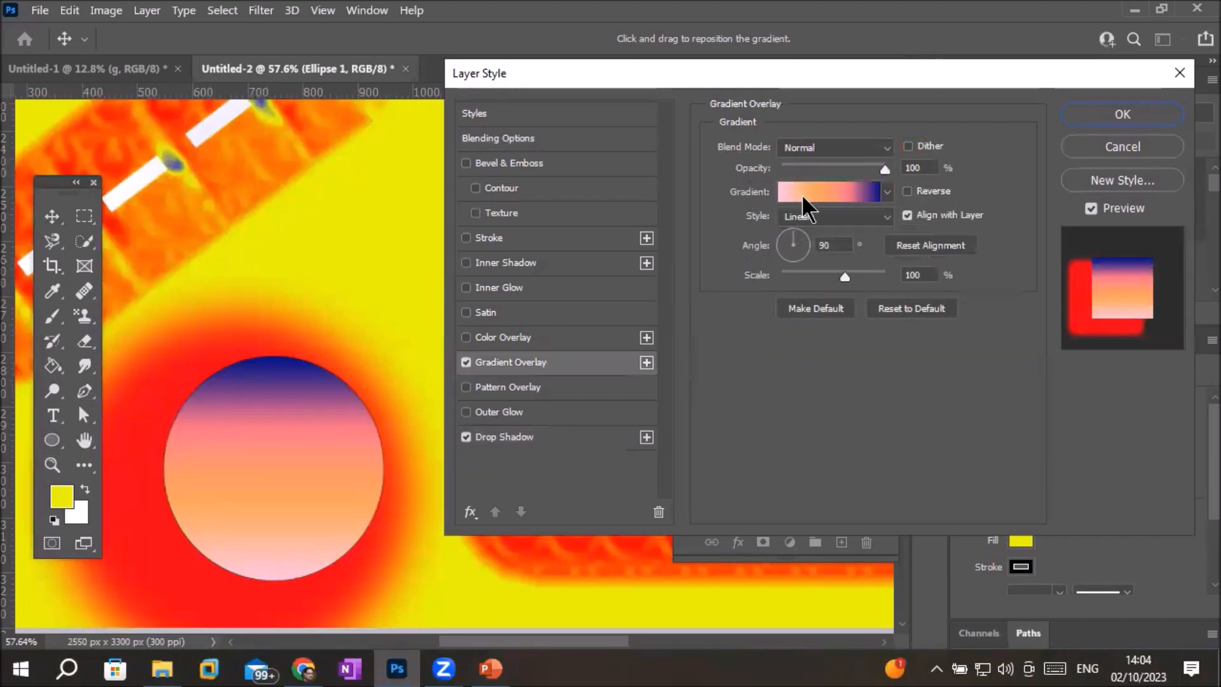
pyautogui.click(887, 192)
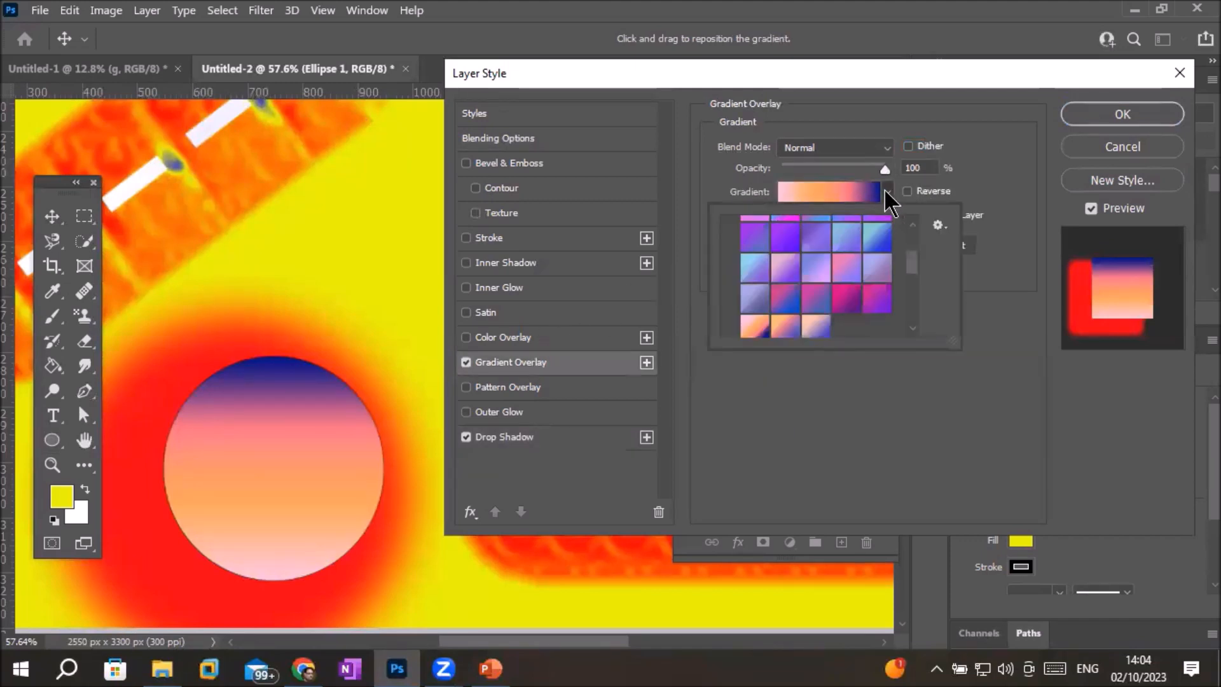
pyautogui.click(884, 303)
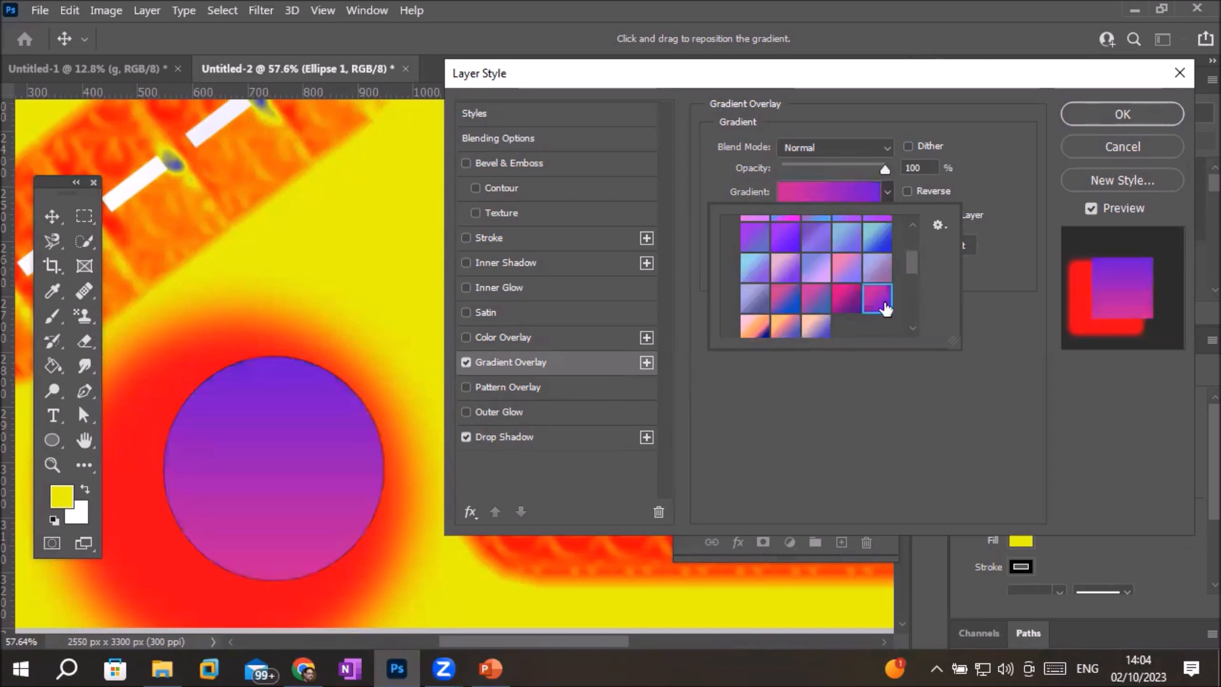
pyautogui.click(815, 268)
pyautogui.click(1109, 105)
pyautogui.click(1109, 106)
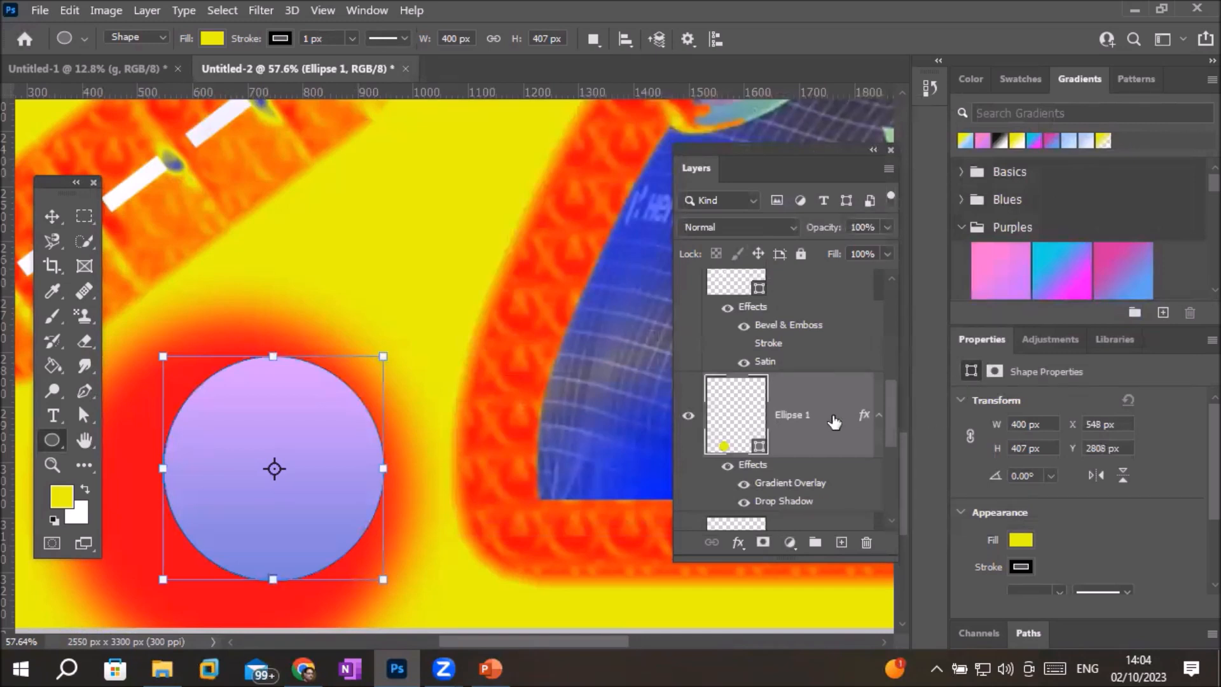
# Reopen the ellipse's layer effects, add the yellow stroke, and apply it.
pyautogui.doubleClick(761, 485)
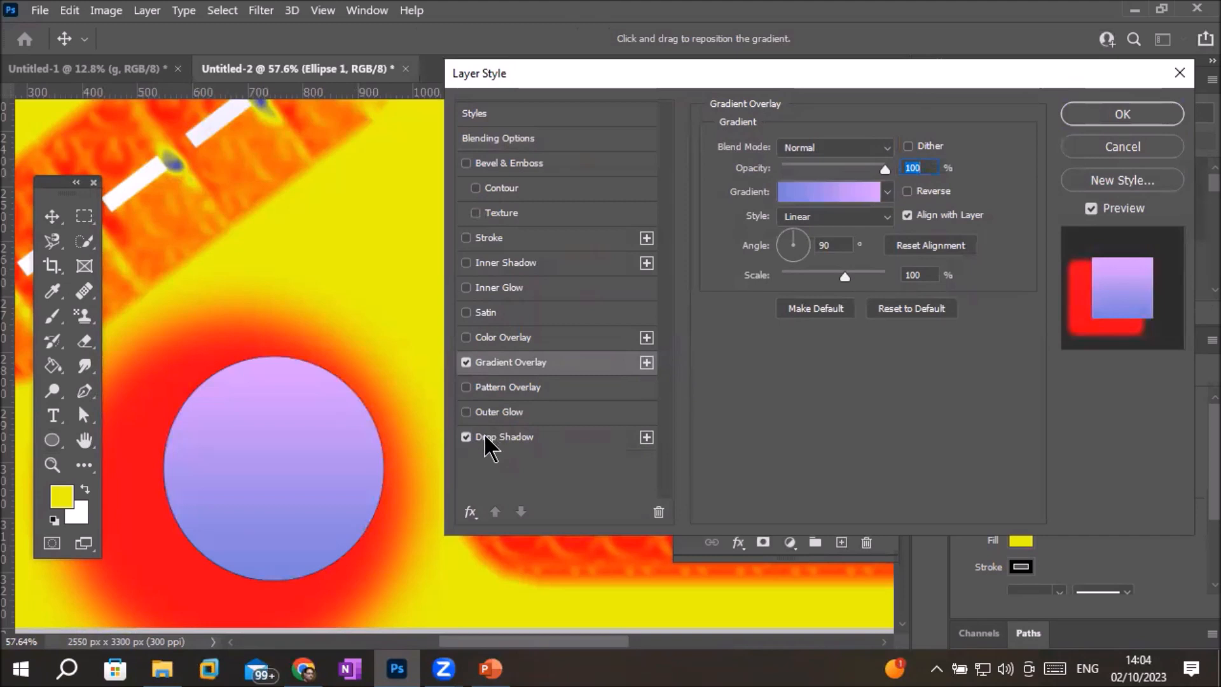
pyautogui.click(469, 236)
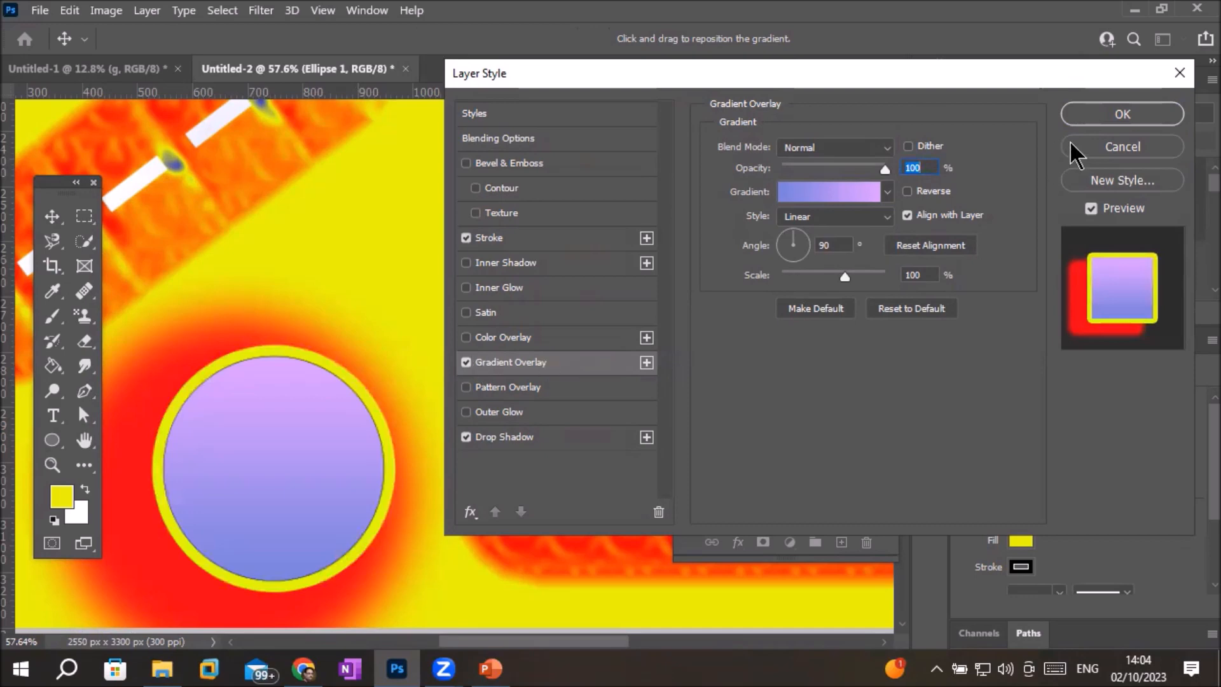
pyautogui.click(1108, 117)
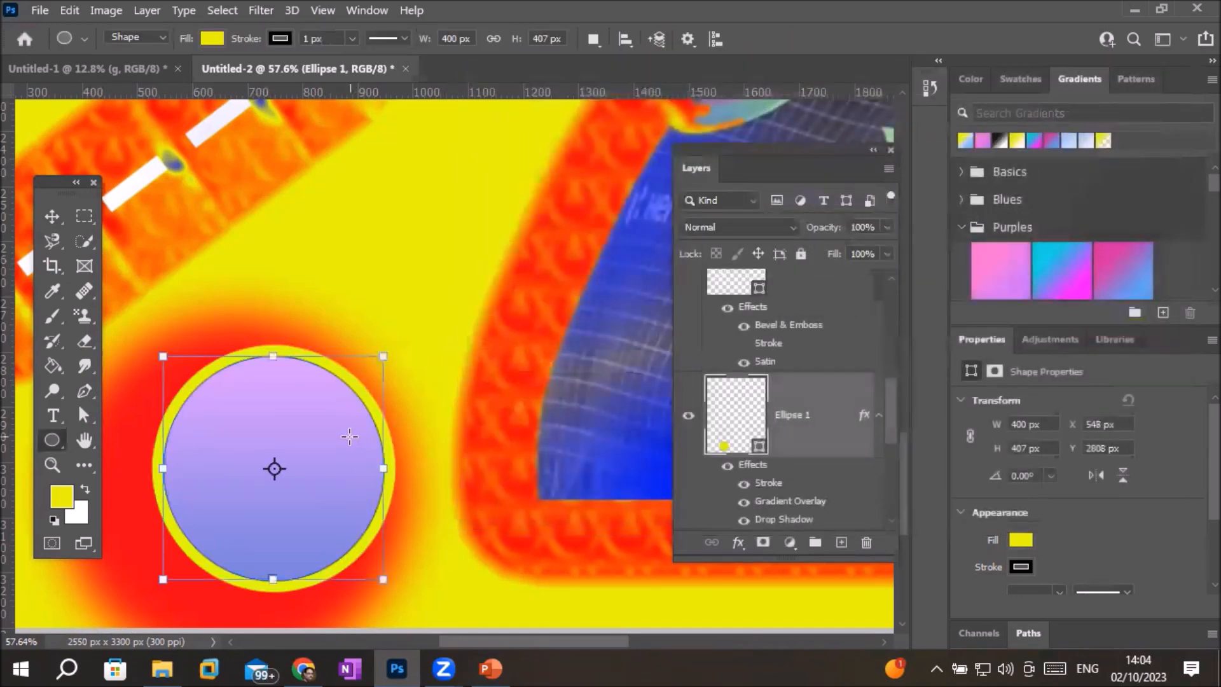
# Save the ellipse's layer effects as a new style named "stroke, gradient and drop shadow effects" and close its layer style settings.
pyautogui.doubleClick(766, 484)
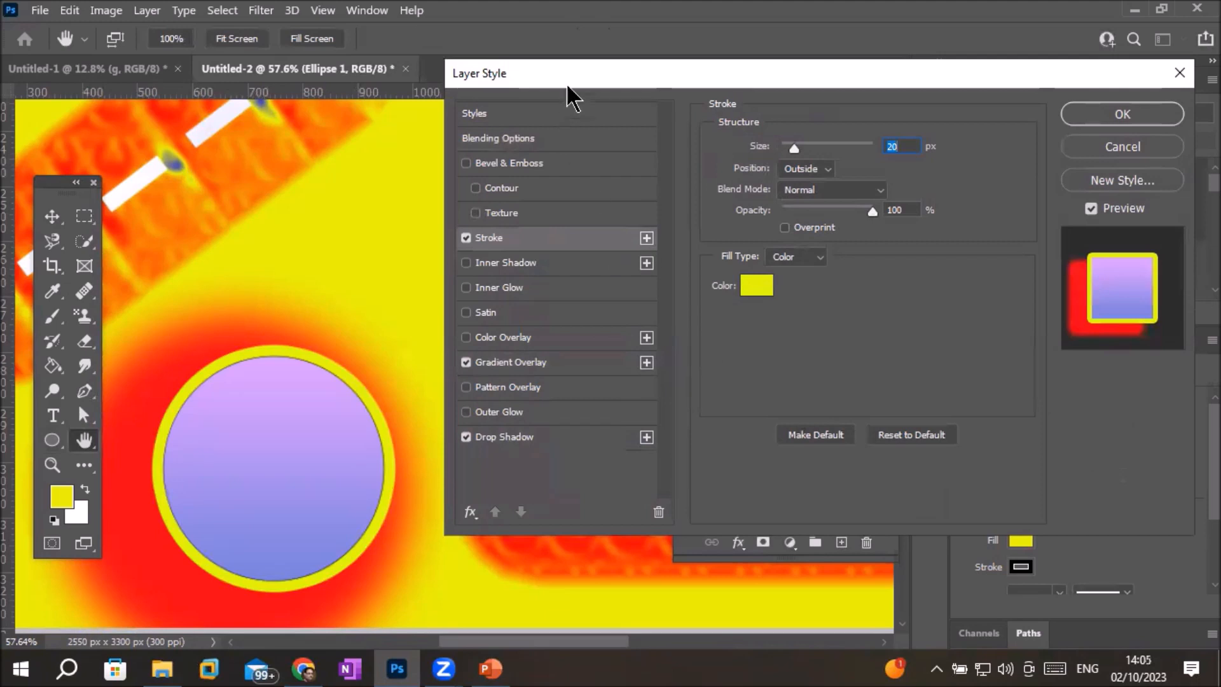
pyautogui.moveTo(621, 75); pyautogui.dragTo(536, 90)
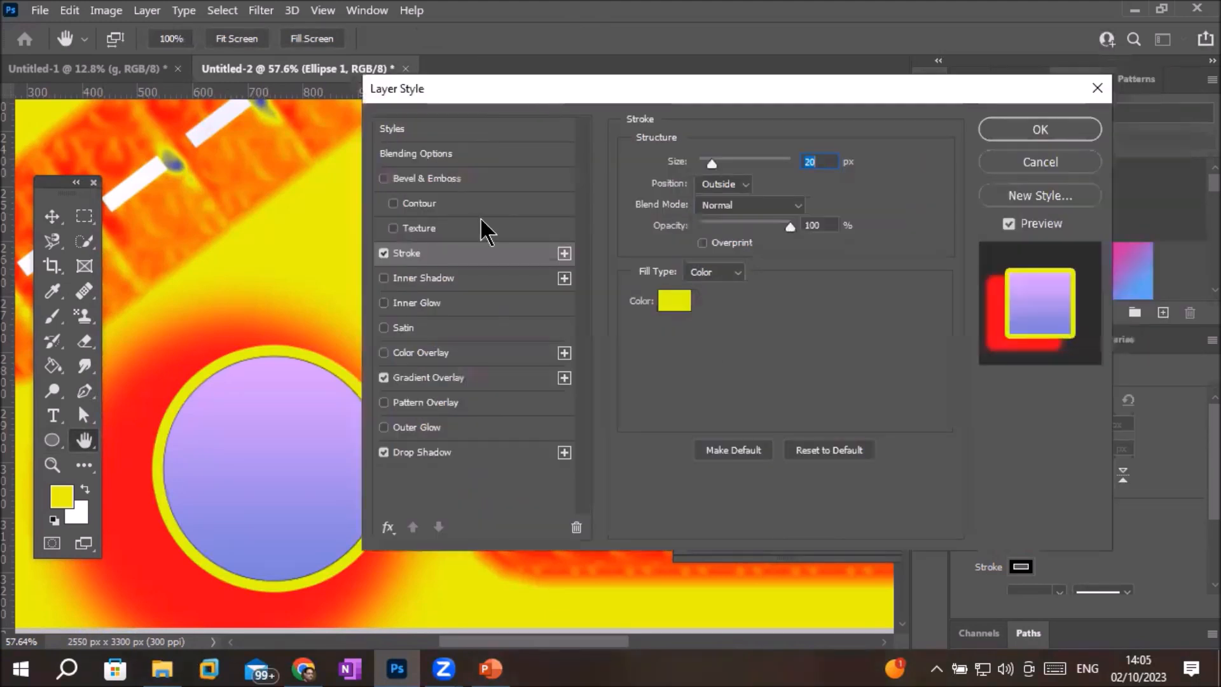
pyautogui.click(1051, 195)
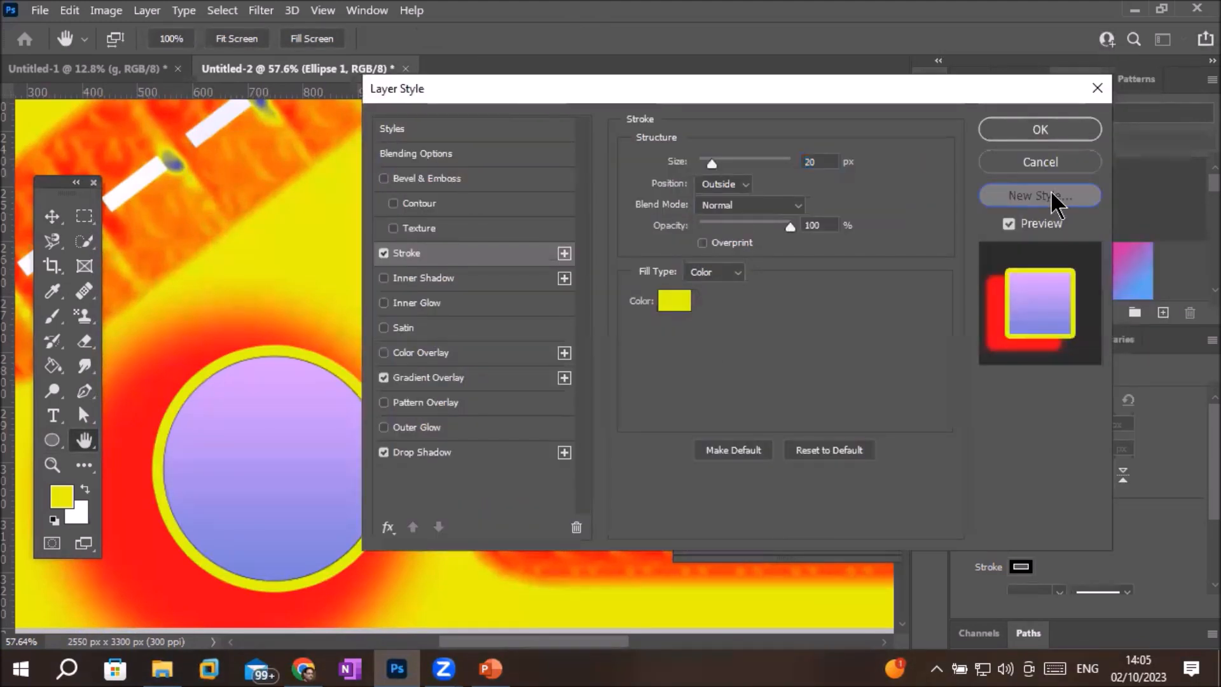
pyautogui.write('cirlc')
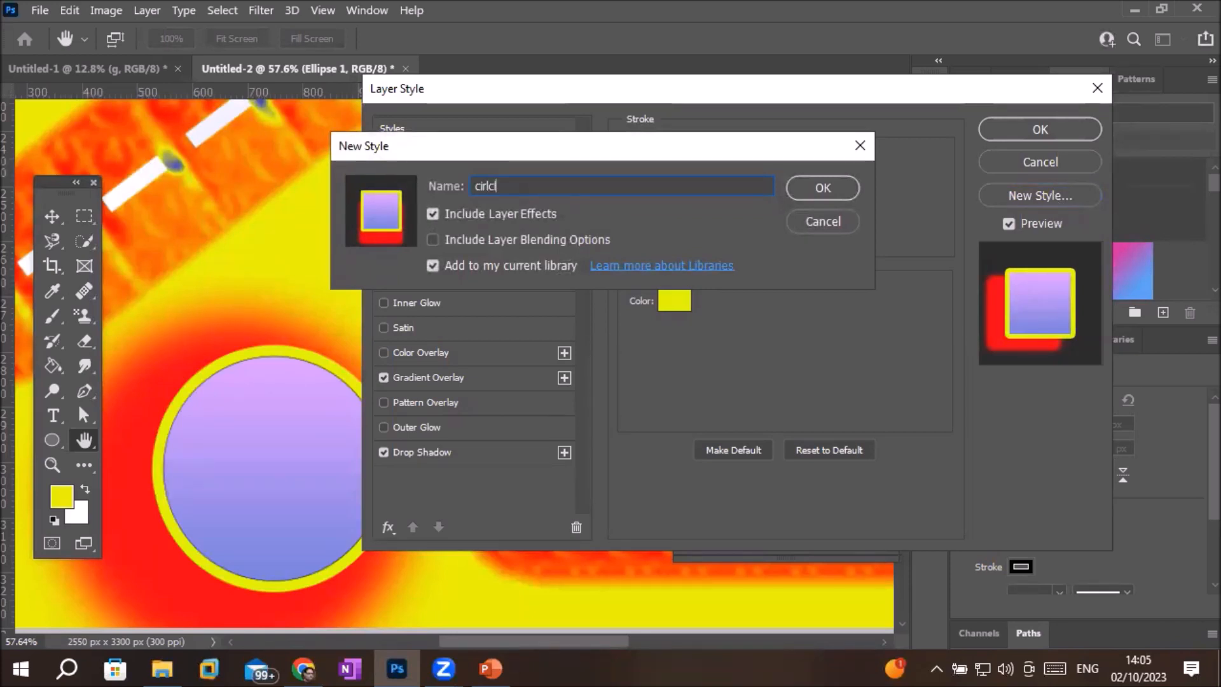
pyautogui.press('BackSpace')
pyautogui.press('BackSpace')
pyautogui.press('BackSpace')
pyautogui.press('BackSpace')
pyautogui.press('BackSpace')
pyautogui.write('str')
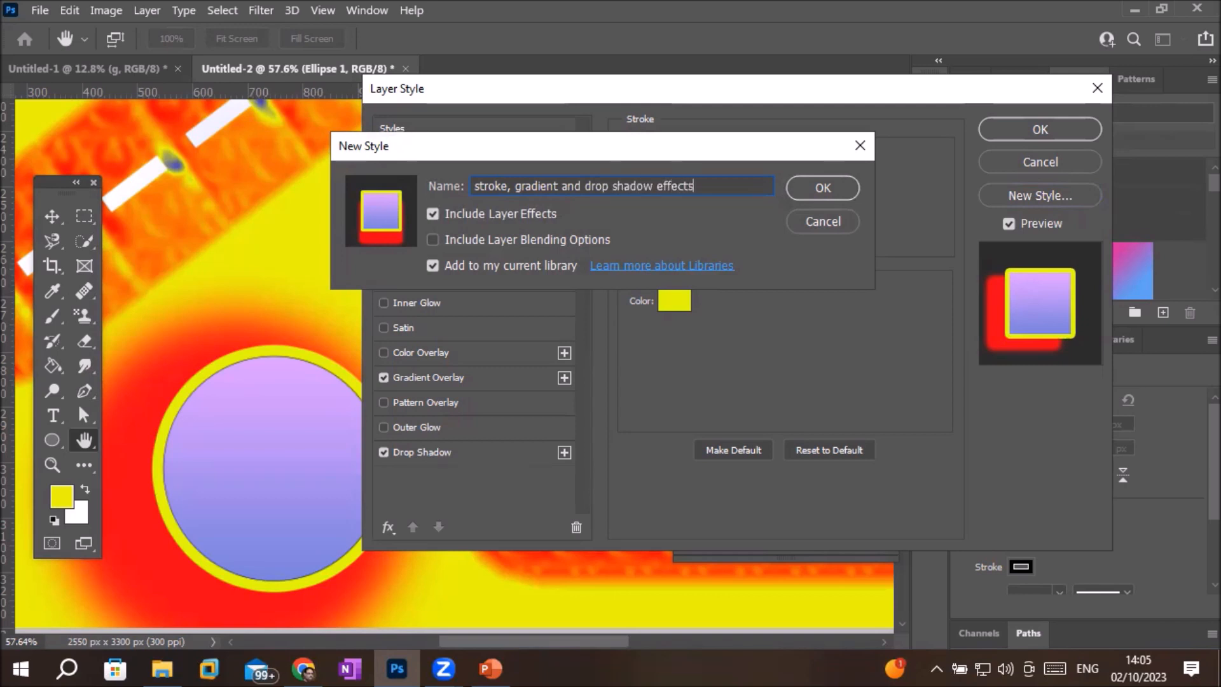
pyautogui.press('Return')
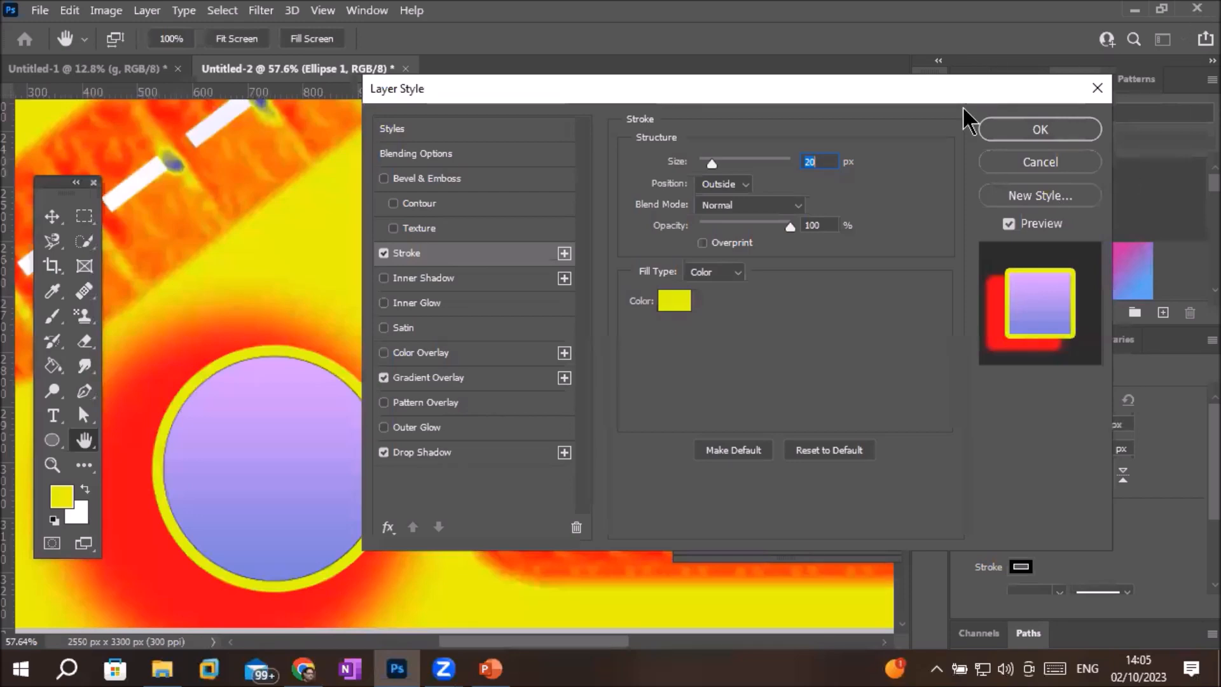
pyautogui.click(1005, 131)
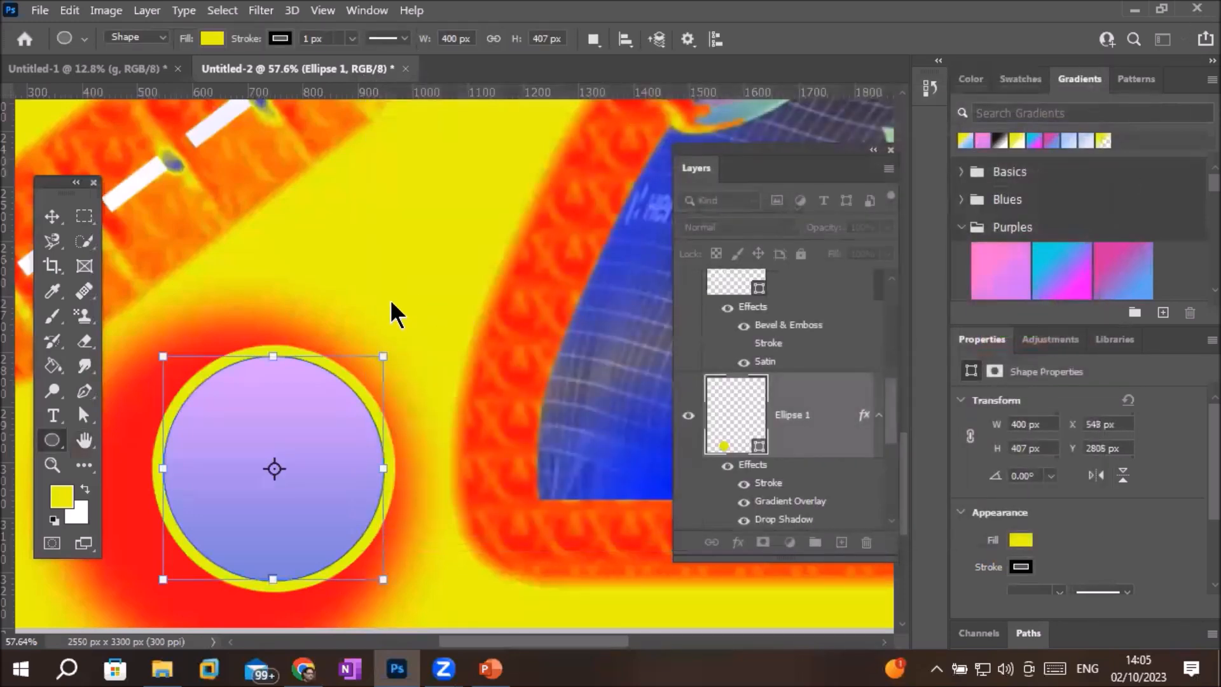
# Draw a yellow rectangle about 328 by 309 px below the ODI2023 title, between the zigzag and the Player text.
pyautogui.scroll(-4, 422, 281)
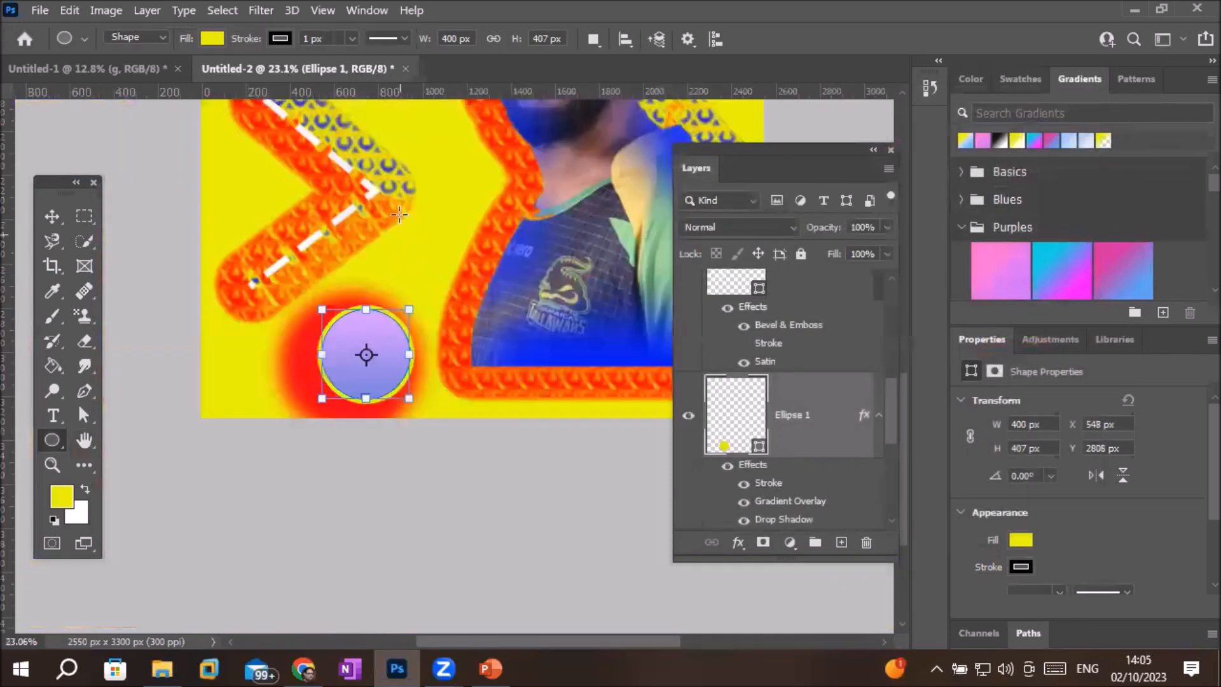
pyautogui.scroll(-2, 392, 132)
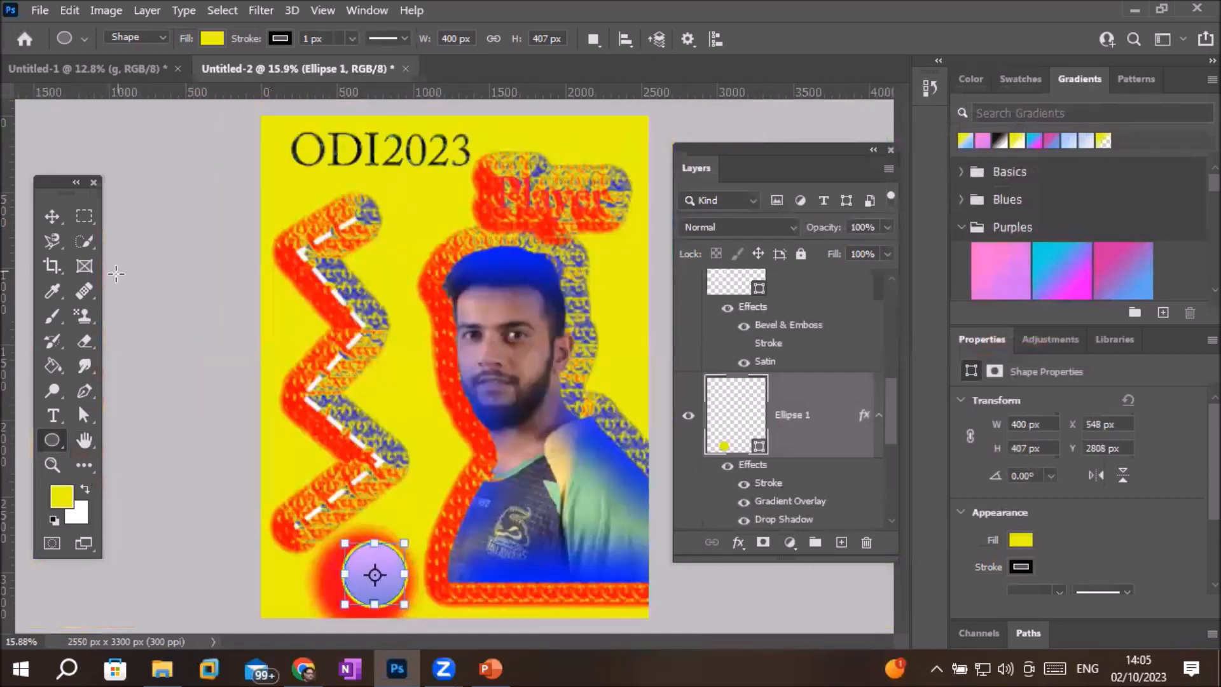
pyautogui.rightClick(51, 440)
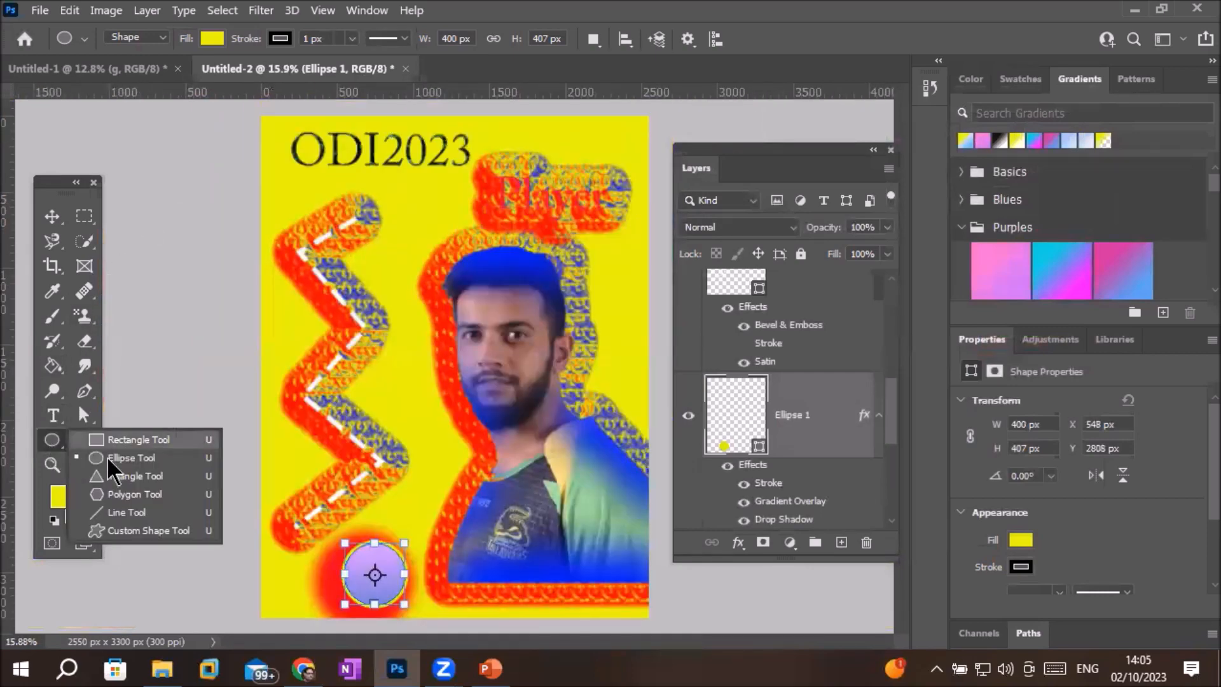
pyautogui.click(134, 440)
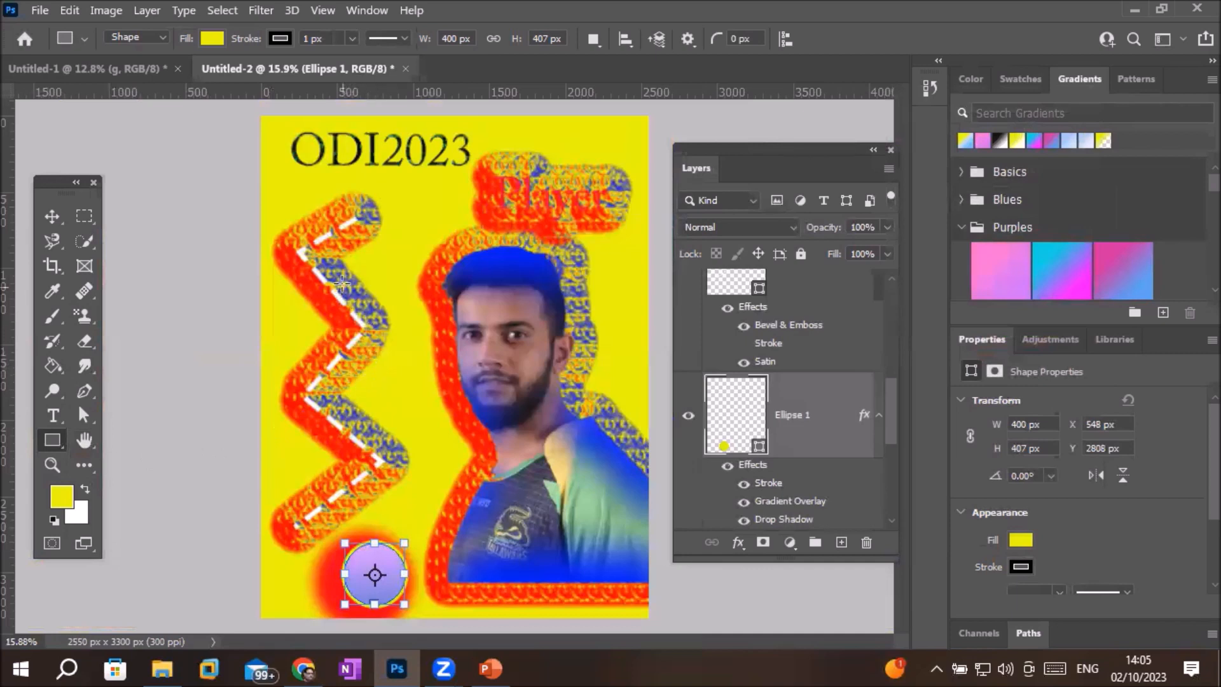
pyautogui.moveTo(398, 181); pyautogui.dragTo(448, 227)
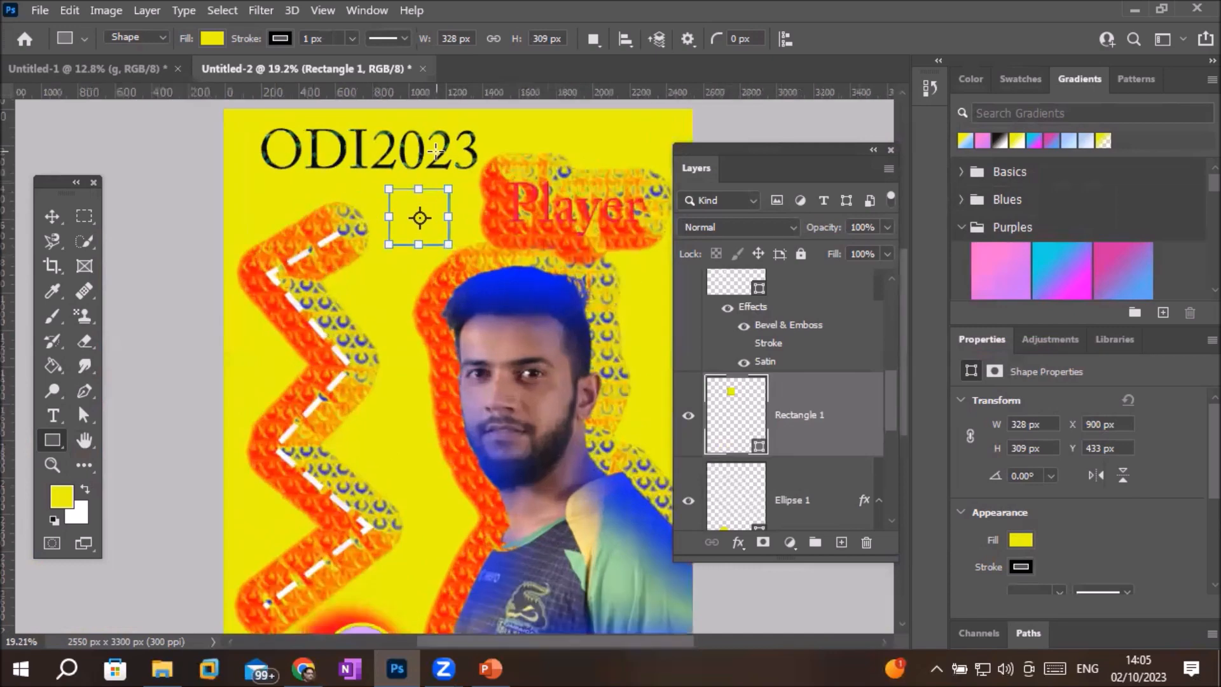
# Apply the saved "stroke, gradient and drop shadow effects" style to the new rectangle layer.
pyautogui.scroll(5, 435, 151)
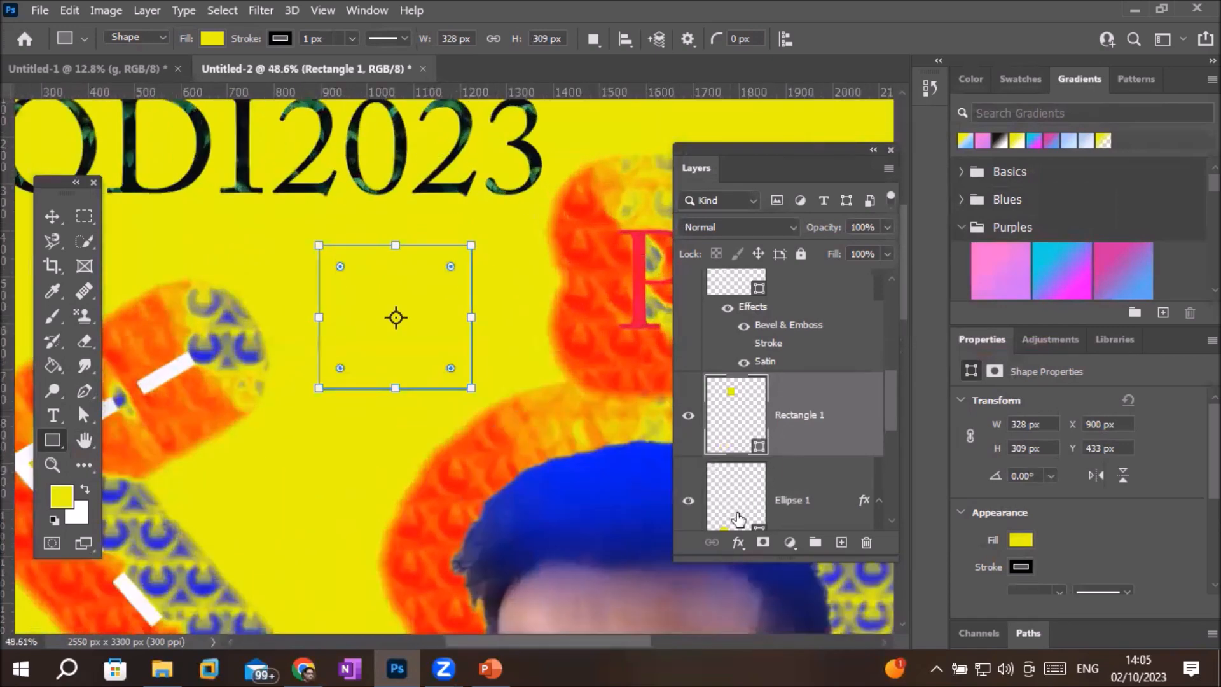
pyautogui.click(737, 541)
pyautogui.click(780, 362)
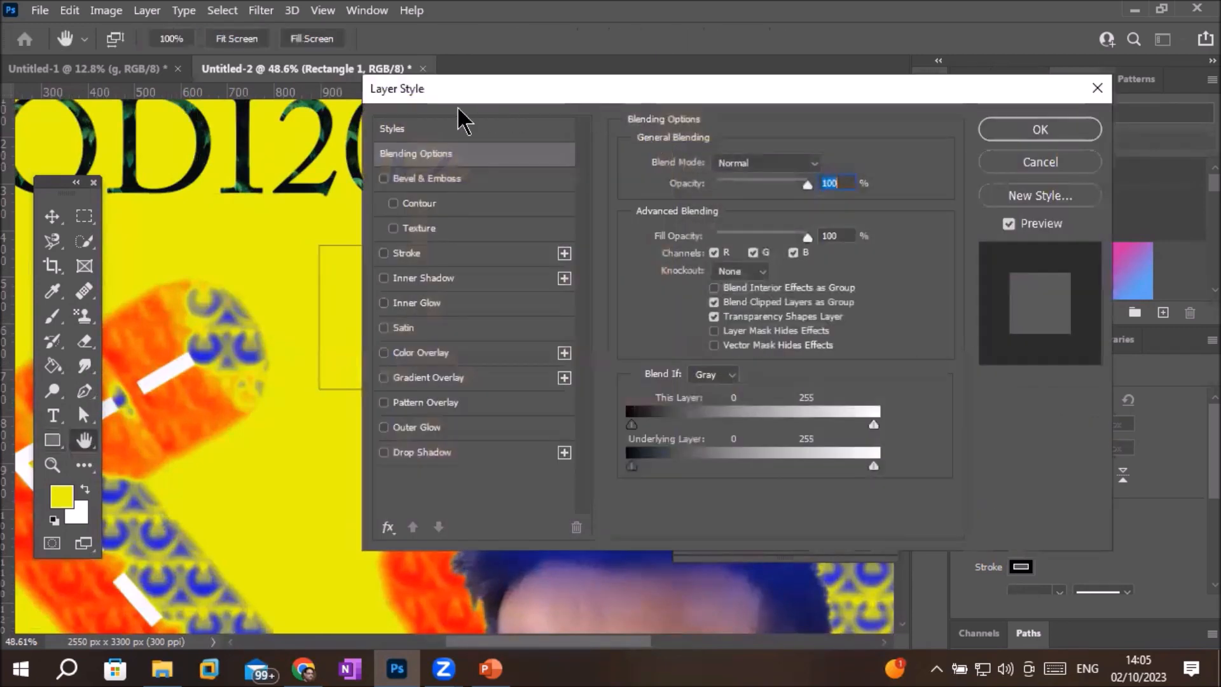
pyautogui.click(399, 134)
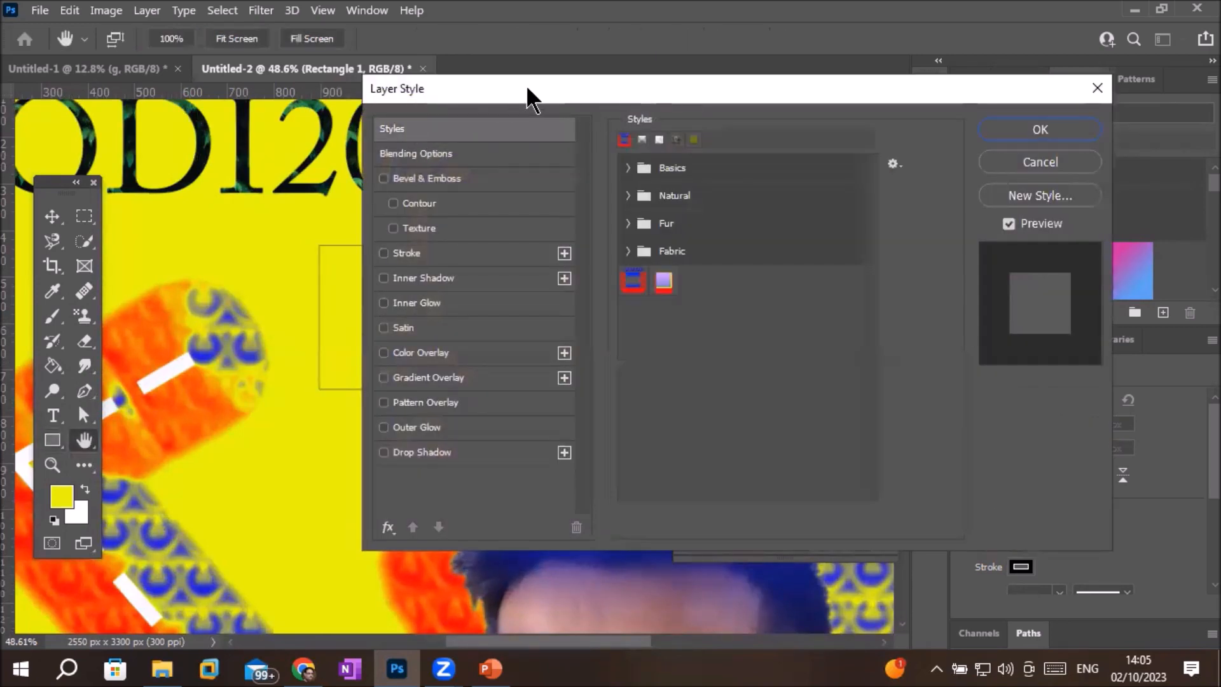
pyautogui.moveTo(525, 86); pyautogui.dragTo(791, 97)
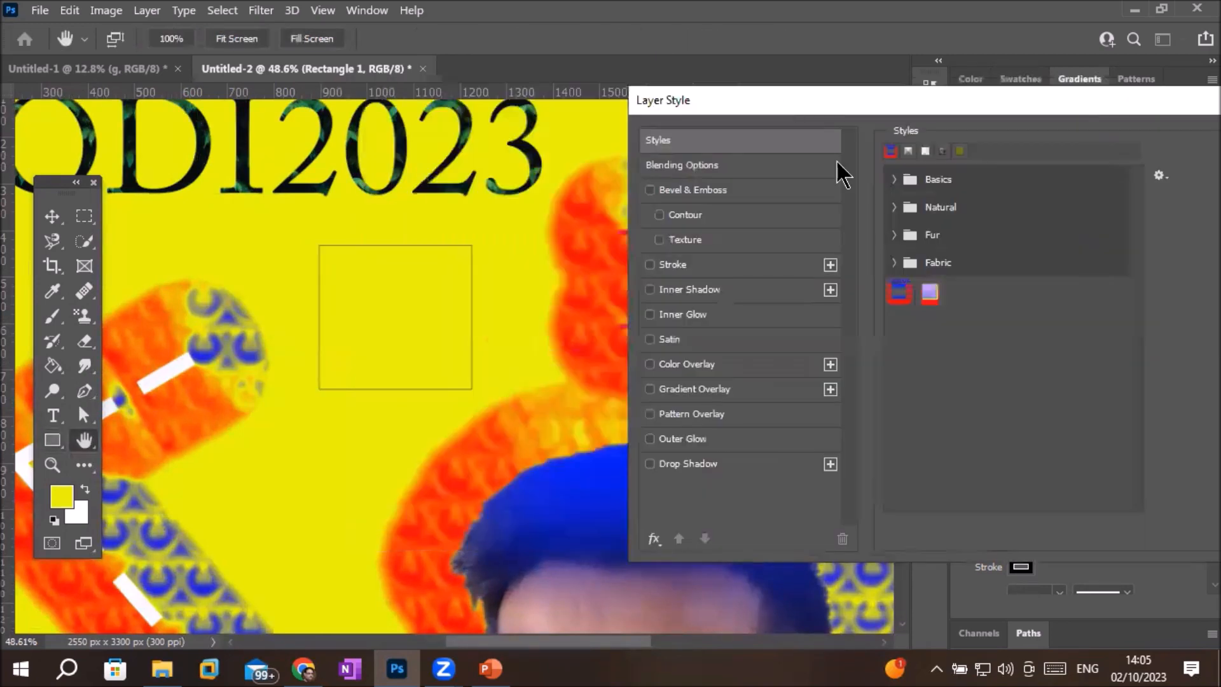
pyautogui.click(930, 297)
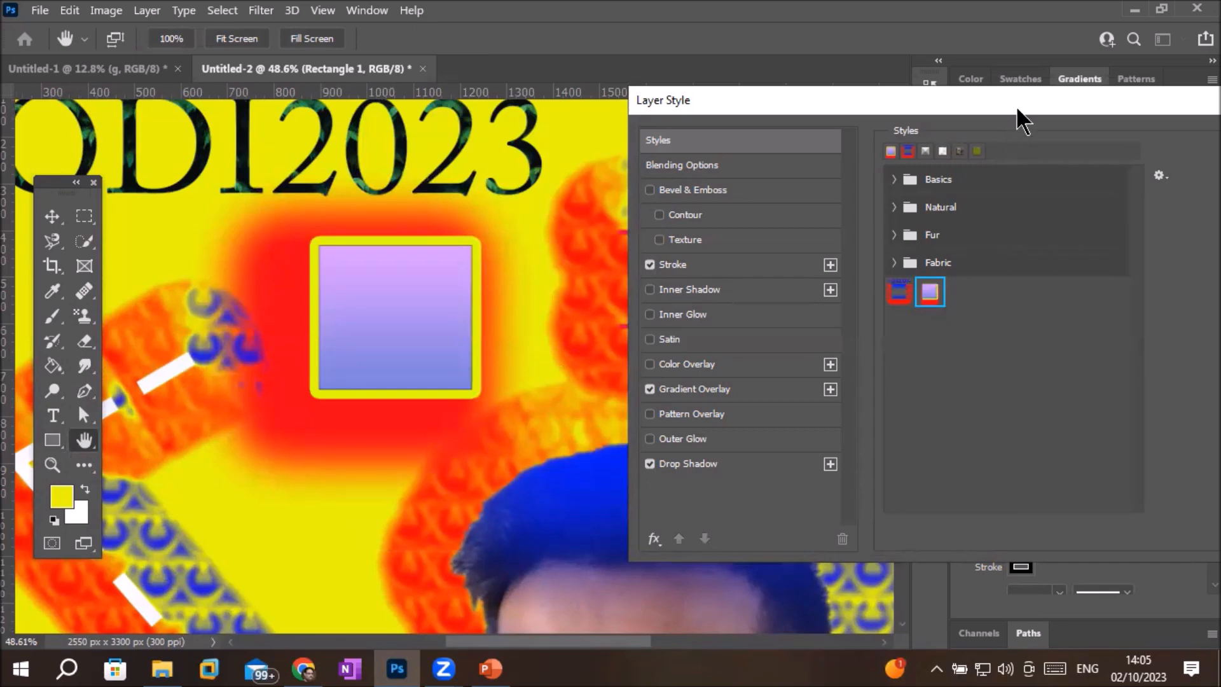
pyautogui.moveTo(1016, 106); pyautogui.dragTo(906, 175)
pyautogui.click(1122, 197)
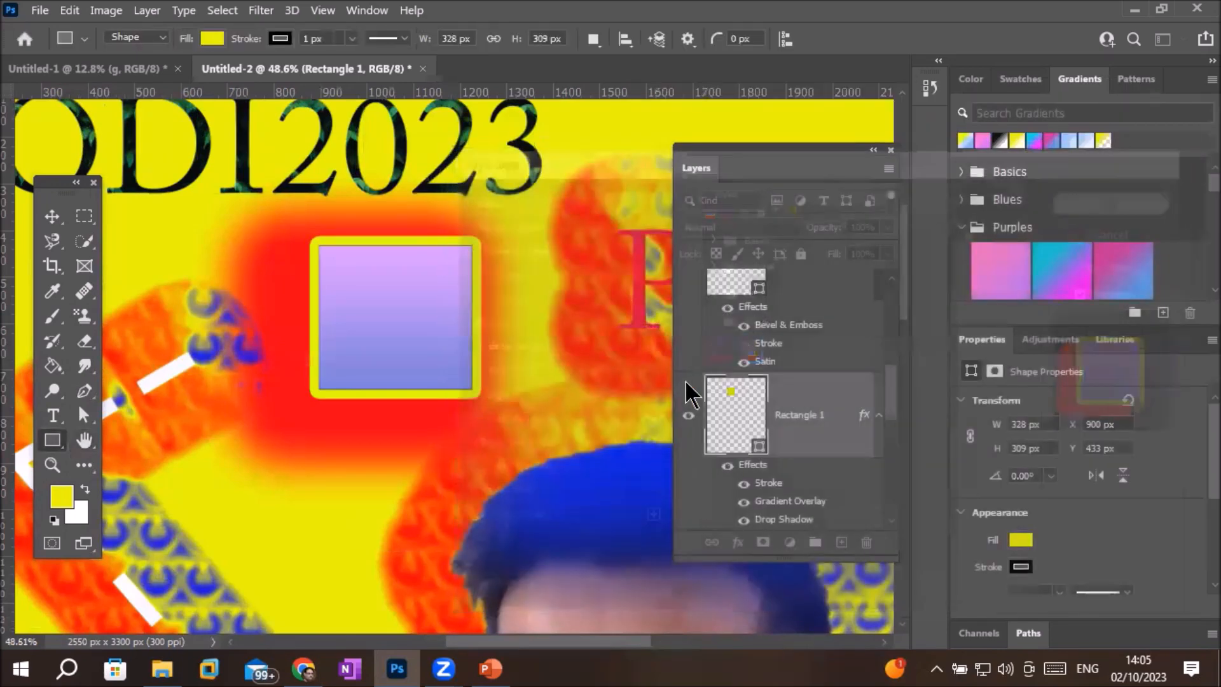
# Move the styled rectangle to the poster's lower edge beside the ellipse, at about X 1275 px, Y 2857 px.
pyautogui.scroll(-5, 516, 369)
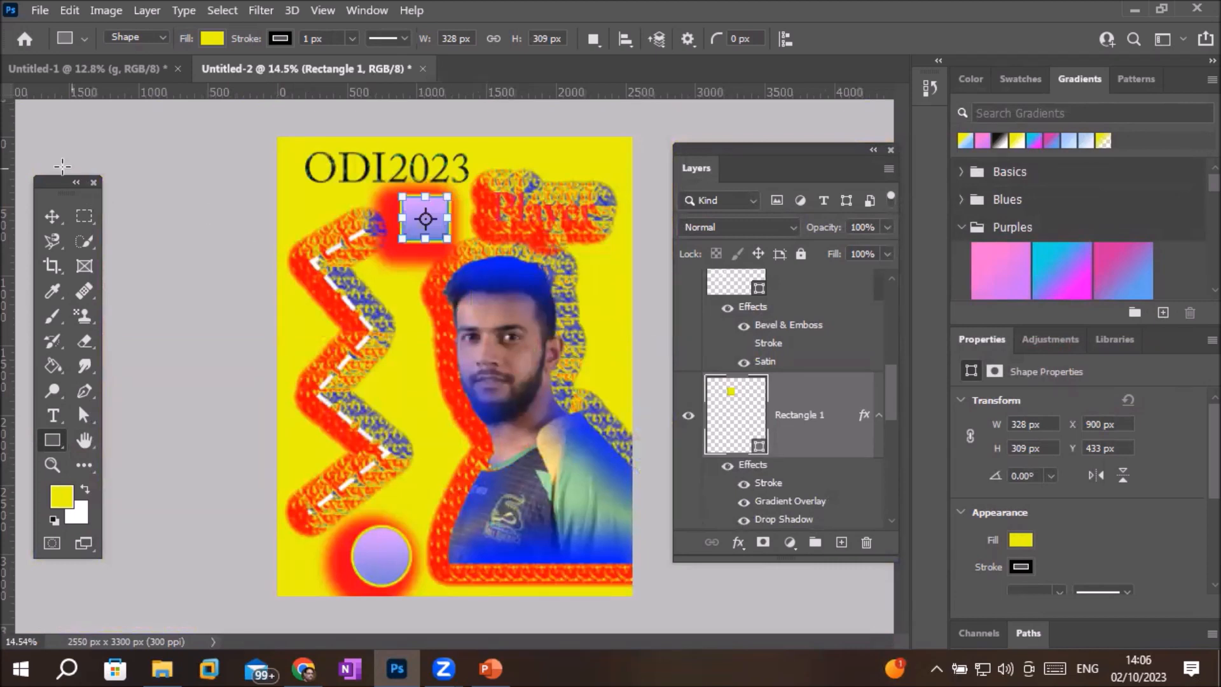
pyautogui.click(51, 221)
pyautogui.moveTo(436, 238); pyautogui.dragTo(489, 577)
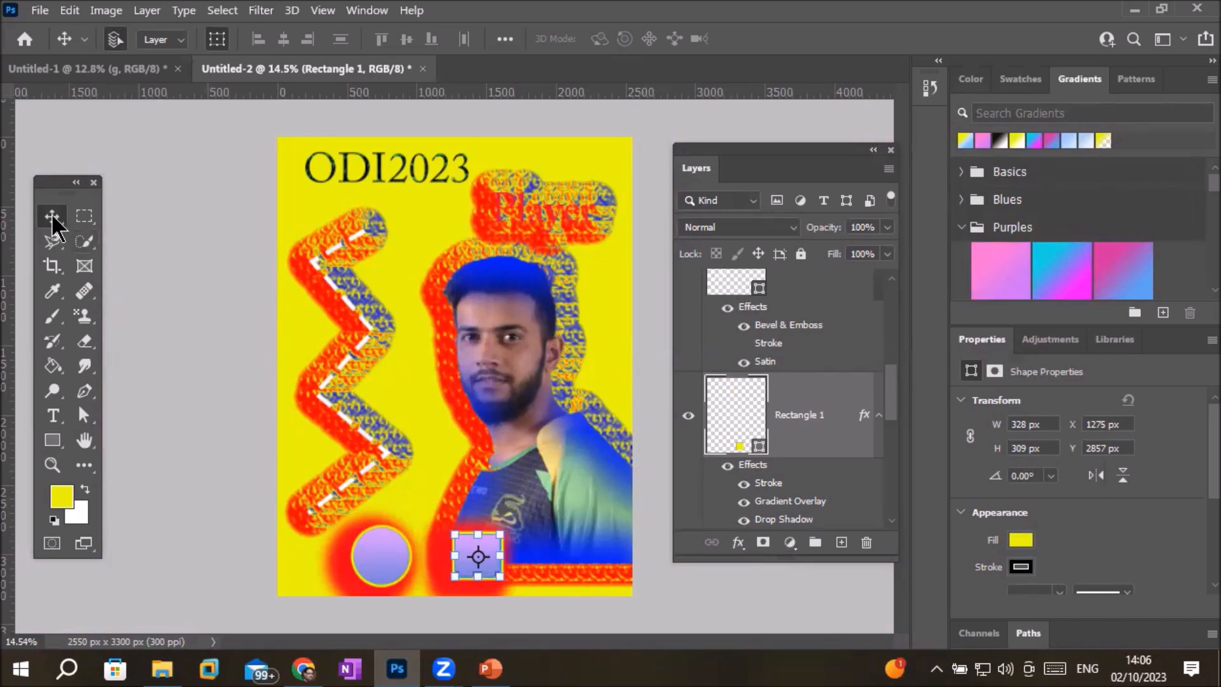
# Find the white dashed zigzag's Shape 1 layer in the layer stack and open its Bevel & Emboss layer style settings.
pyautogui.click(332, 276)
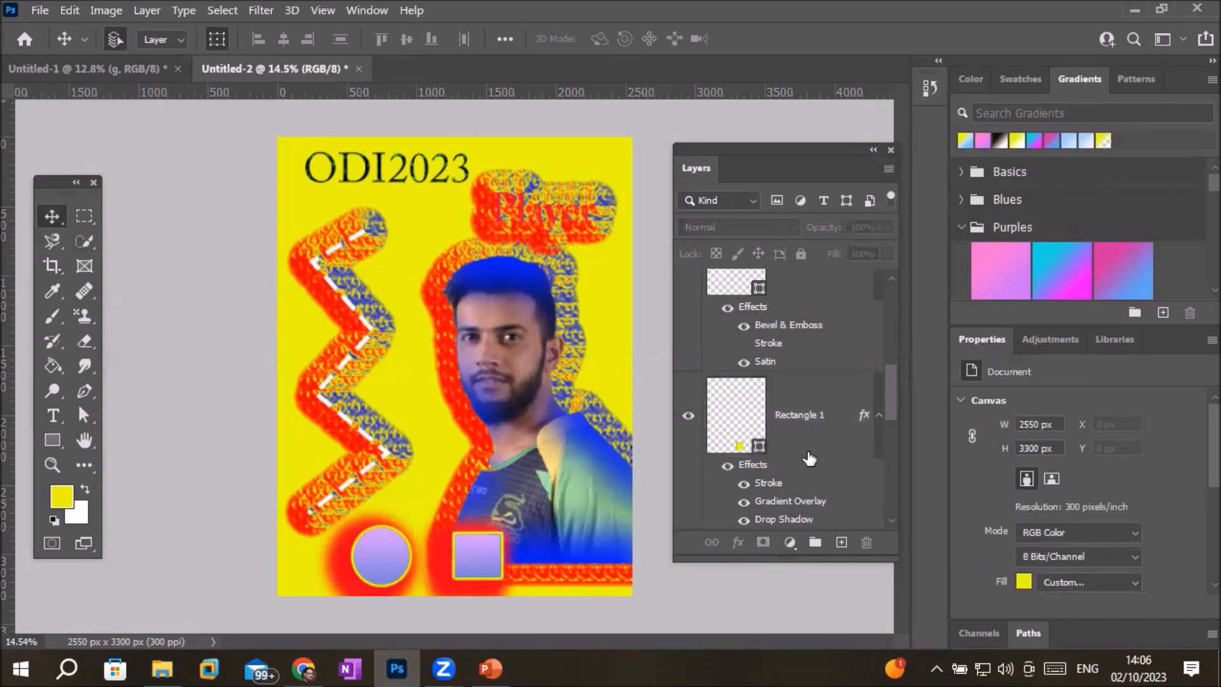
pyautogui.moveTo(895, 408); pyautogui.dragTo(883, 287)
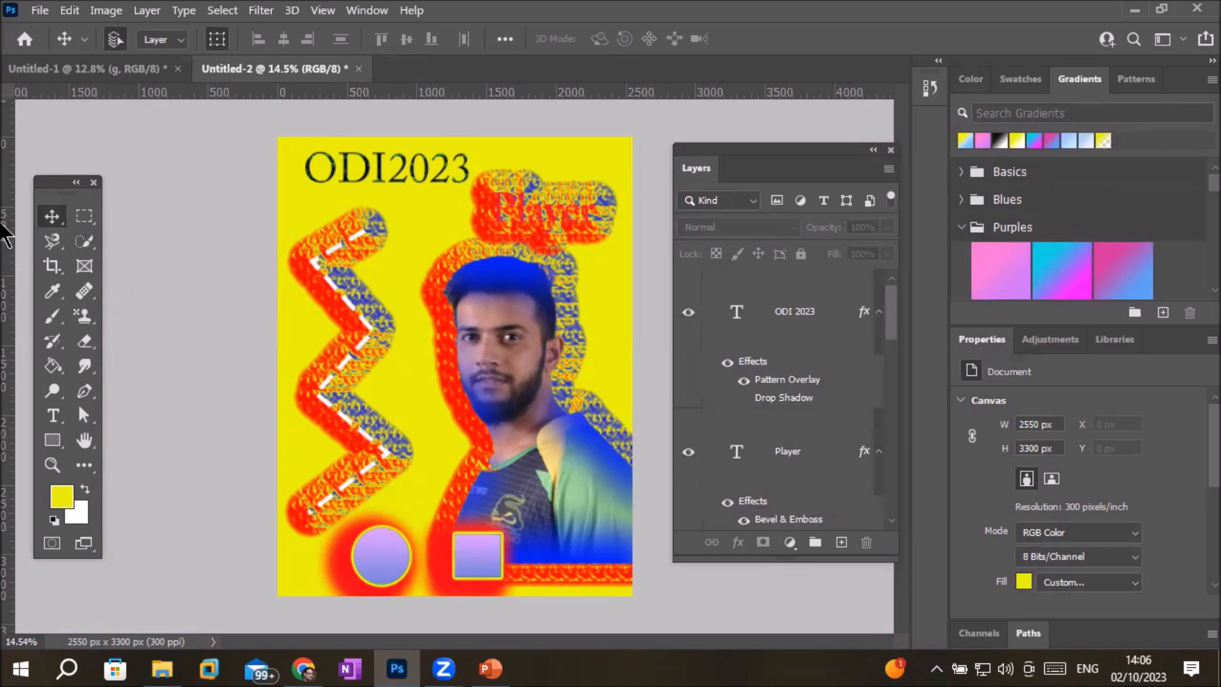
pyautogui.click(339, 246)
pyautogui.moveTo(338, 247); pyautogui.dragTo(337, 293)
pyautogui.click(337, 292)
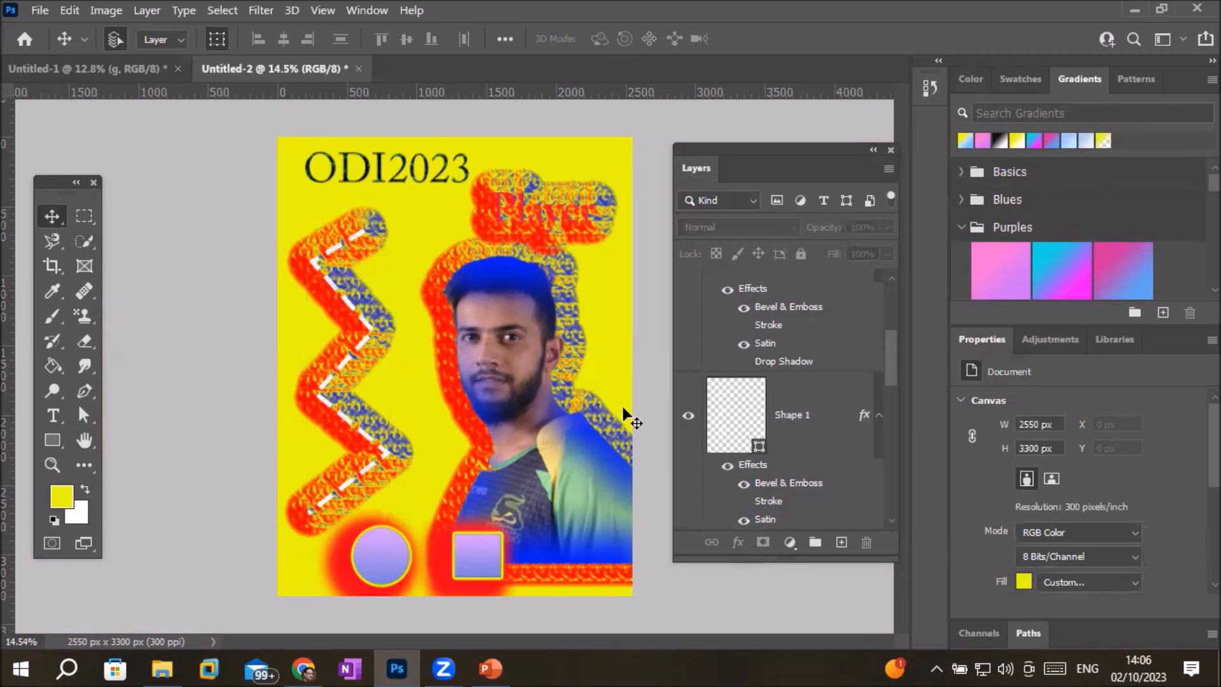
pyautogui.click(783, 490)
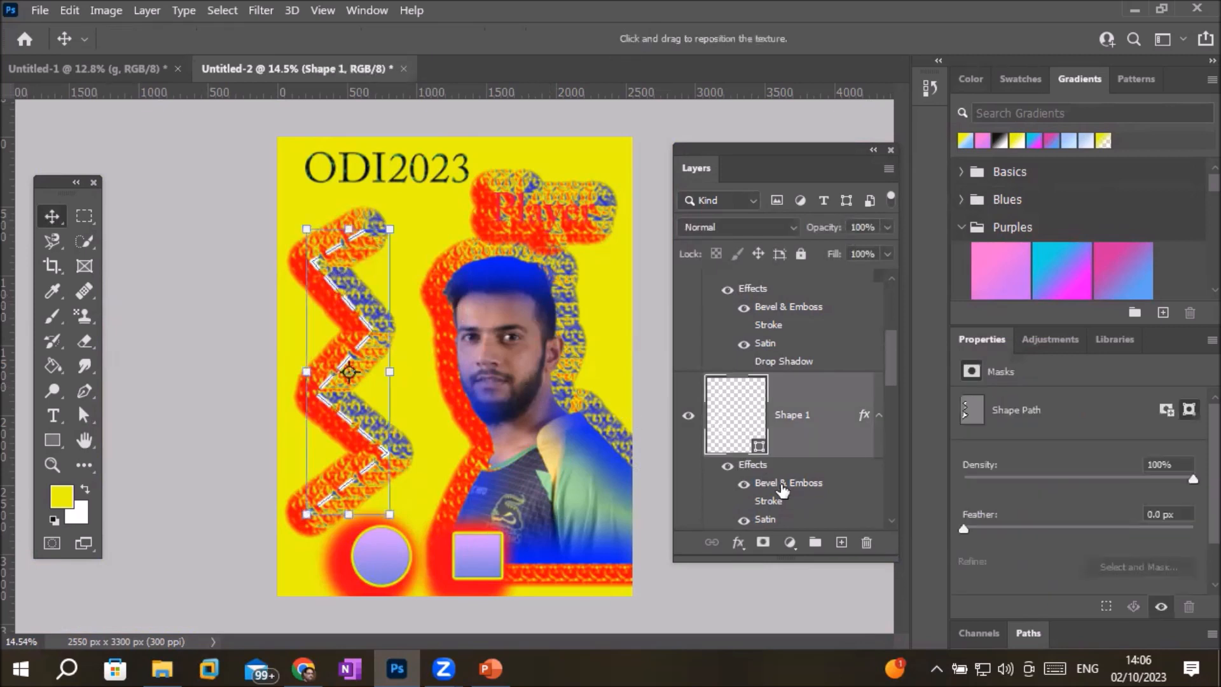
pyautogui.doubleClick(783, 490)
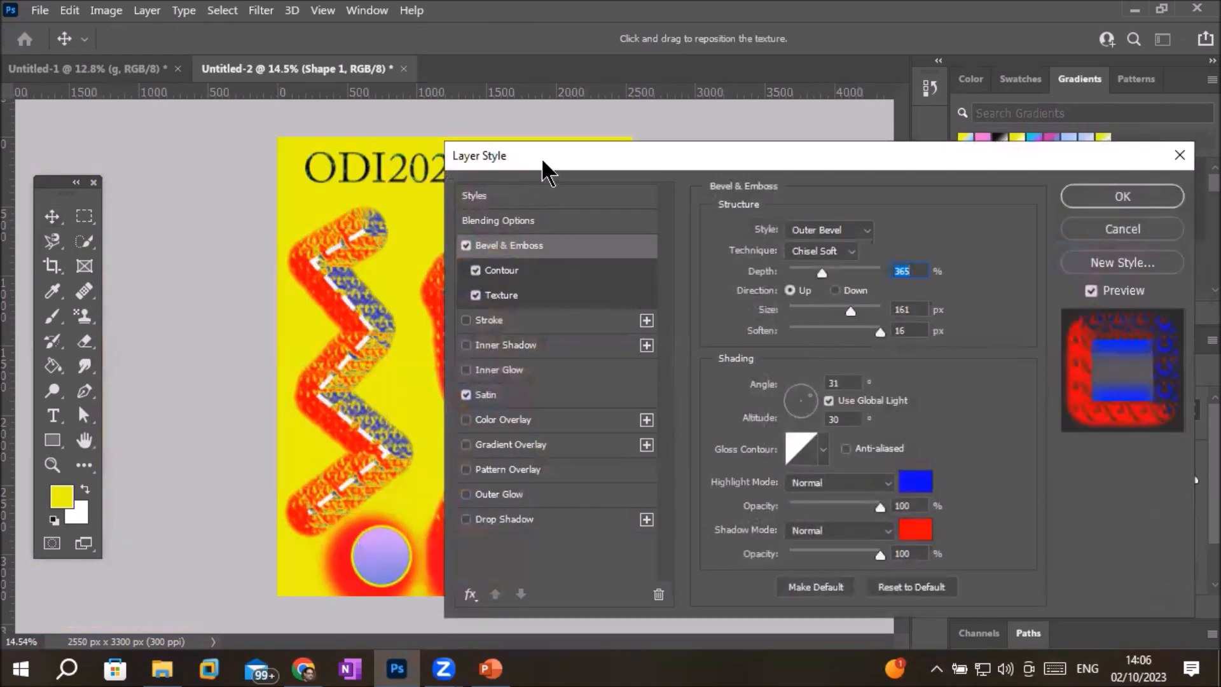
# Apply the saved "stroke, gradient and drop shadow effects" style to the zigzag shape, replacing its current effects, and deselect the layer.
pyautogui.moveTo(539, 161); pyautogui.dragTo(676, 168)
pyautogui.click(609, 205)
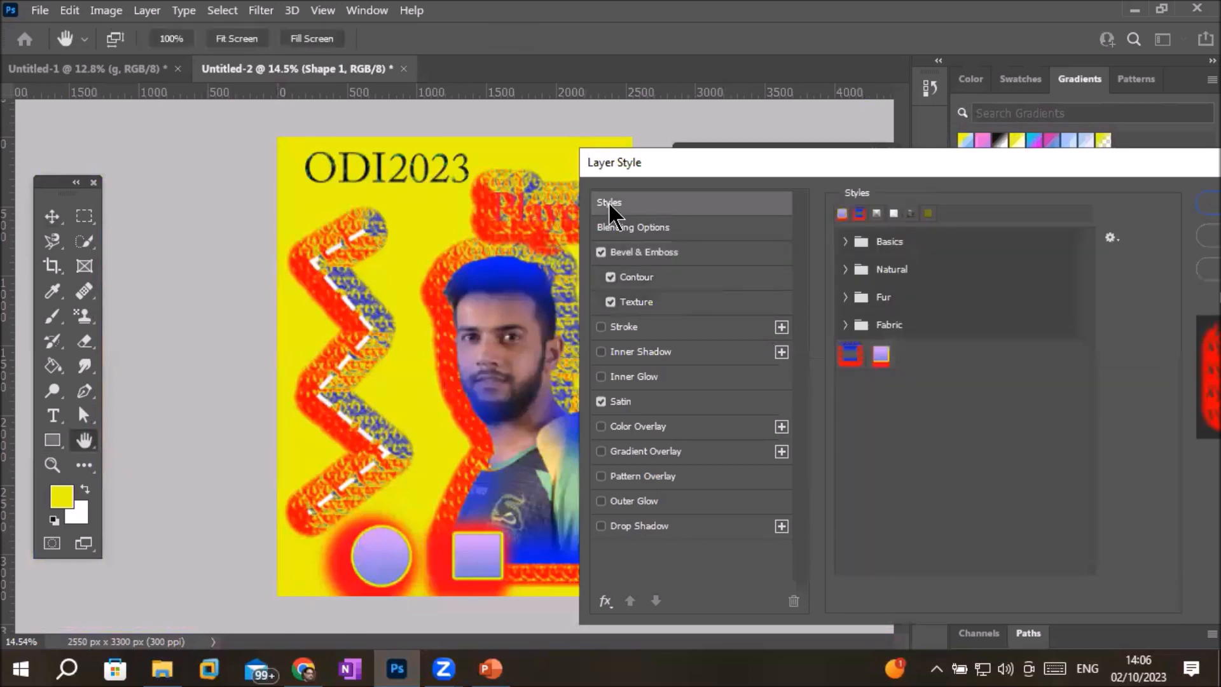
pyautogui.click(881, 358)
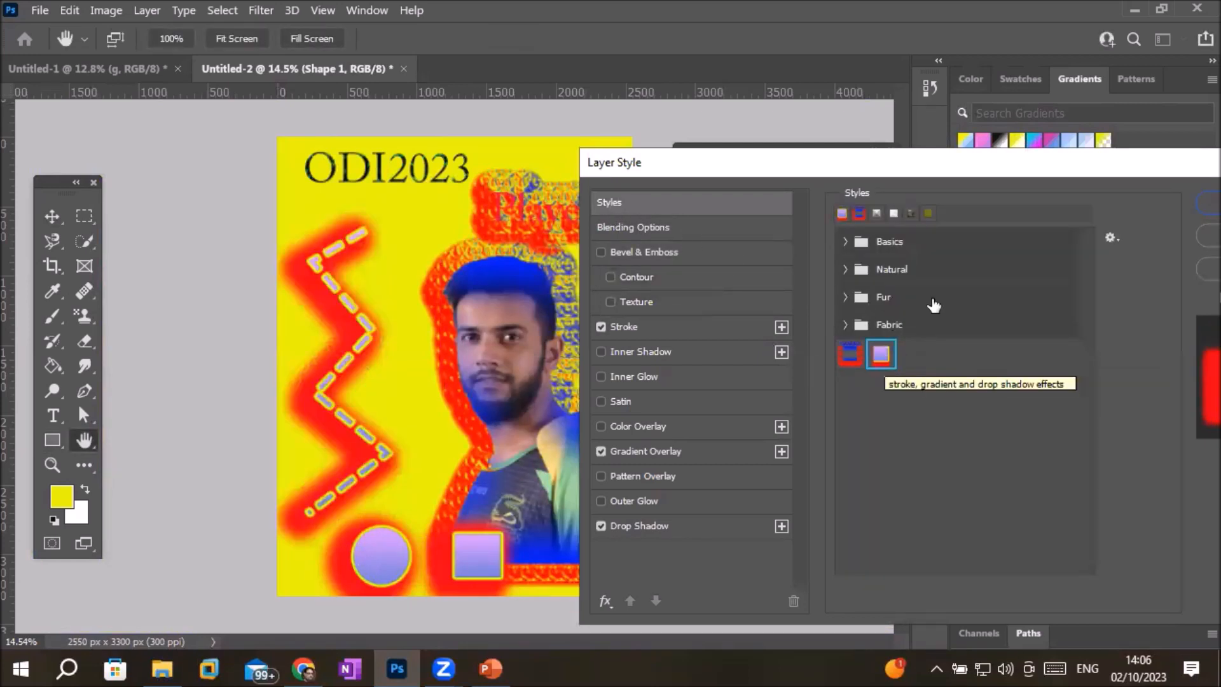
pyautogui.moveTo(1050, 170); pyautogui.dragTo(889, 172)
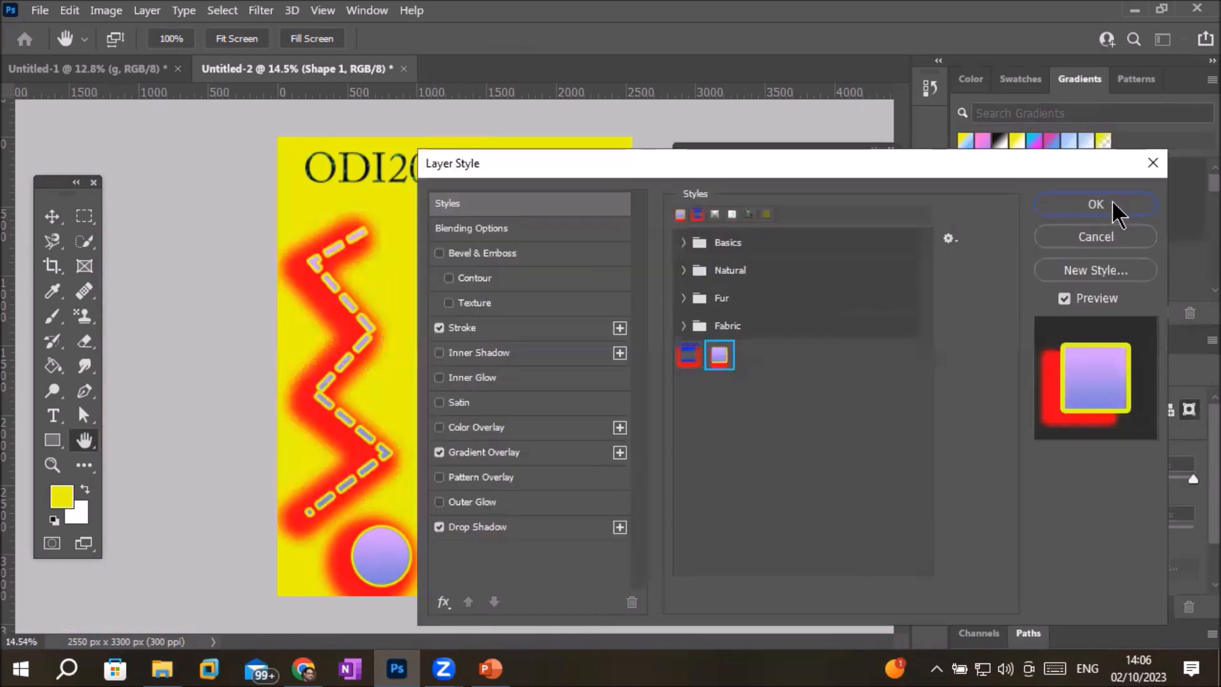
pyautogui.click(1096, 204)
pyautogui.press('v')
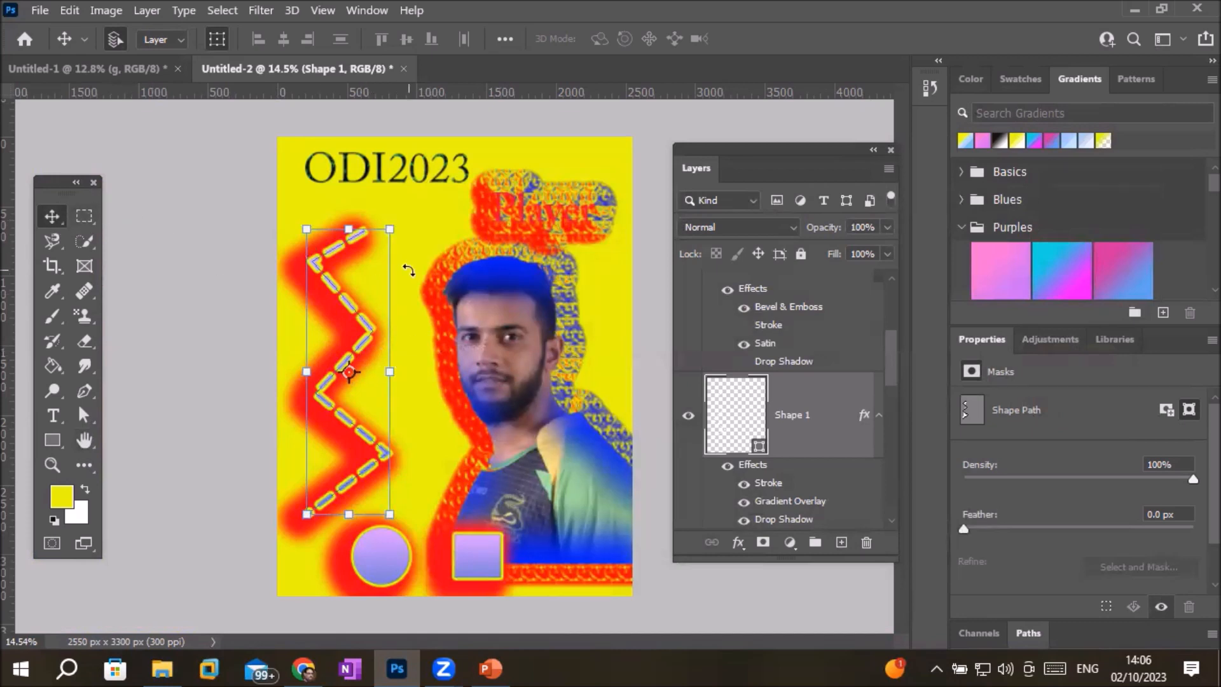
pyautogui.click(161, 239)
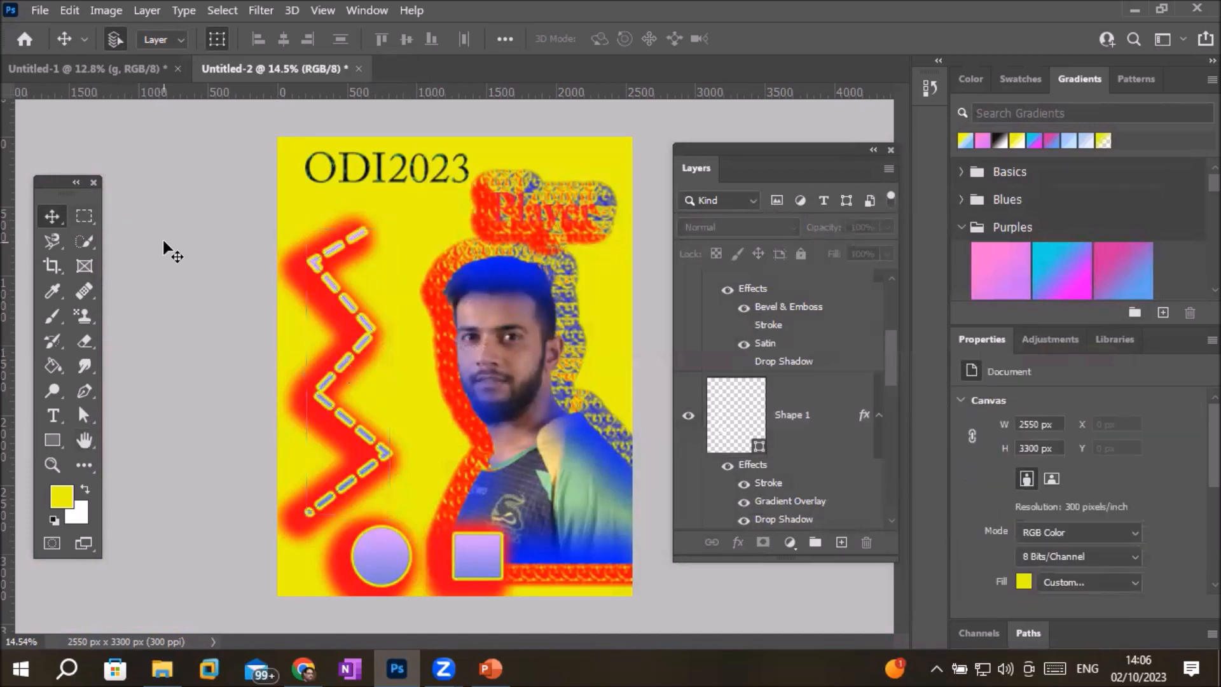